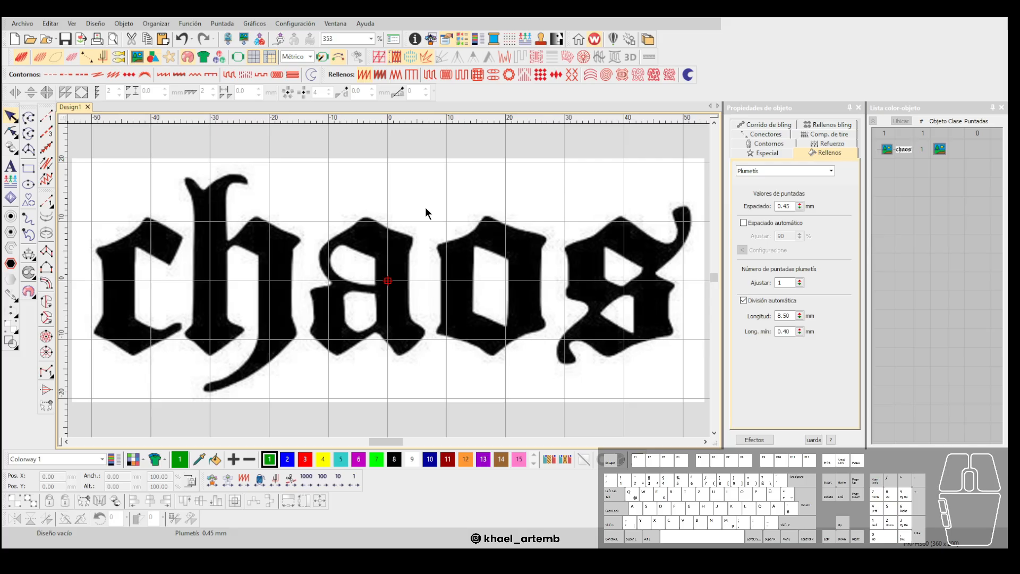
Add the letter Y as embroidery lettering in the empty area above the chaos artwork, using a Plumetis fill.
{"action": "left_click", "coordinate": [422, 146]}
{"action": "left_click", "coordinate": [430, 148]}
{"action": "scroll", "coordinate": [403, 218], "scroll_direction": "down", "scroll_amount": 2}
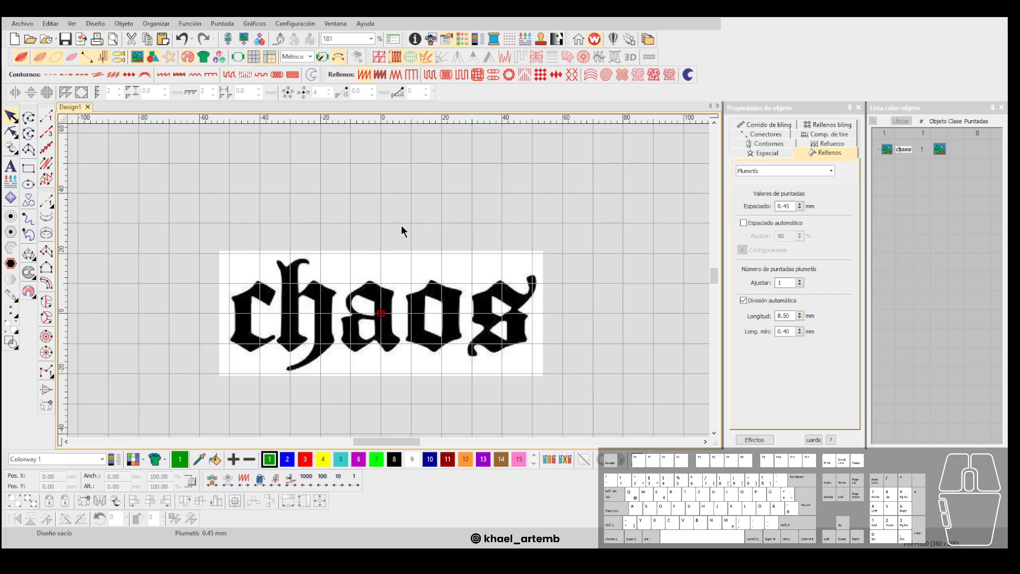
{"action": "scroll", "coordinate": [392, 240], "scroll_direction": "up", "scroll_amount": 2}
{"action": "left_click", "coordinate": [10, 166]}
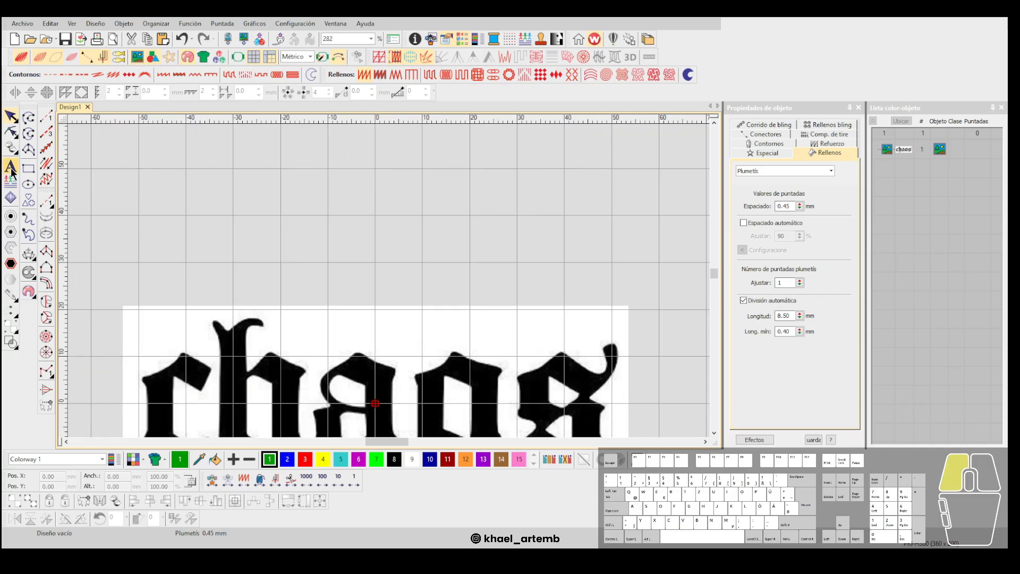
{"action": "left_click", "coordinate": [355, 230]}
{"action": "type", "text": "y"}
{"action": "key", "text": "Caps_Lock"}
{"action": "key", "text": "BackSpace"}
{"action": "type", "text": "Y"}
{"action": "key", "text": "Return"}
{"action": "left_click", "coordinate": [355, 223]}
{"action": "left_click", "coordinate": [365, 75]}
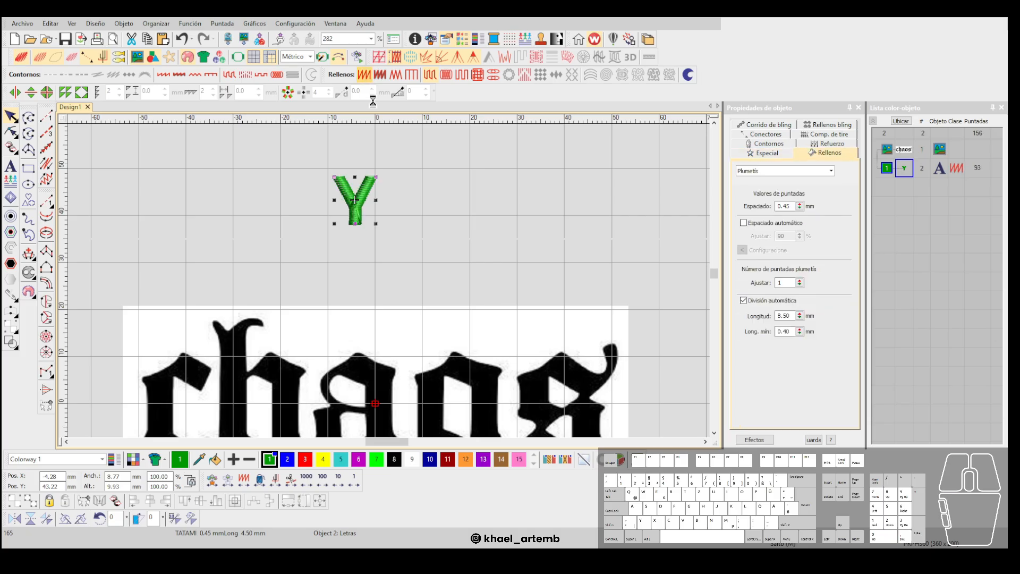
Enlarge the Y to about 36 mm wide by 41 mm high and place it above the chaos artwork.
{"action": "left_click_drag", "start_coordinate": [376, 177], "coordinate": [440, 174]}
{"action": "left_click_drag", "start_coordinate": [392, 251], "coordinate": [305, 321]}
{"action": "scroll", "coordinate": [297, 350], "scroll_direction": "down", "scroll_amount": 2}
{"action": "scroll", "coordinate": [388, 281], "scroll_direction": "up", "scroll_amount": 1}
{"action": "left_click", "coordinate": [452, 287]}
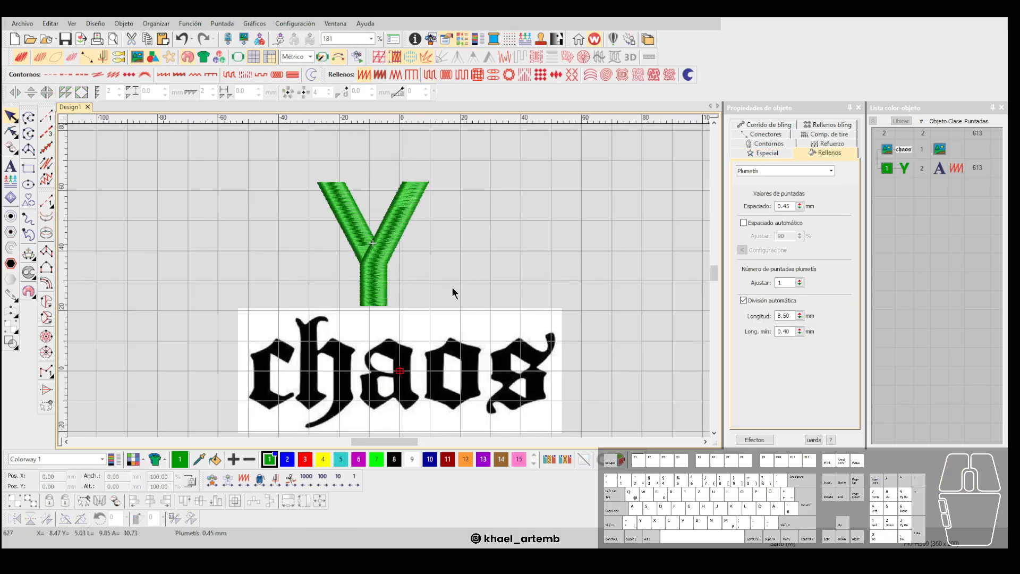
{"action": "left_click_drag", "start_coordinate": [387, 256], "coordinate": [408, 245]}
{"action": "left_click", "coordinate": [446, 256]}
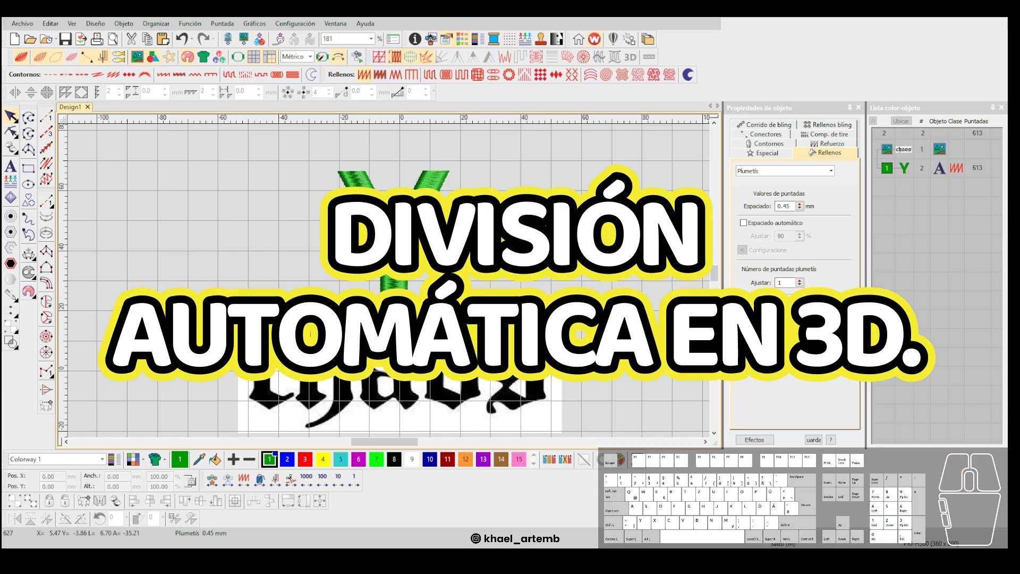
Examine the Y's Plumetis stitches up close along its arms and stem, together with its División automática setting.
{"action": "scroll", "coordinate": [429, 251], "scroll_direction": "up", "scroll_amount": 1}
{"action": "left_click", "coordinate": [357, 258]}
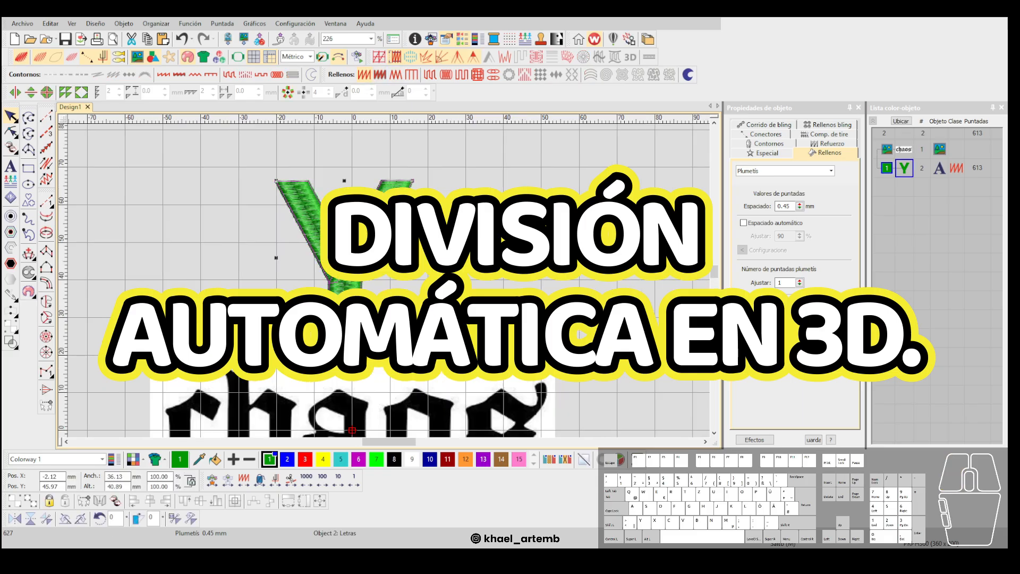
{"action": "scroll", "coordinate": [388, 280], "scroll_direction": "up", "scroll_amount": 3}
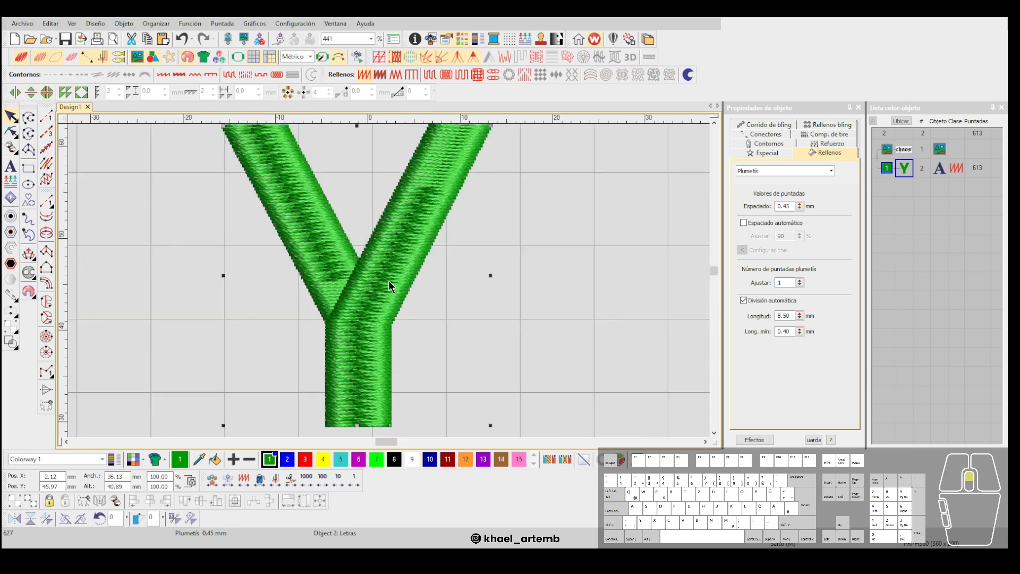
{"action": "scroll", "coordinate": [388, 281], "scroll_direction": "up", "scroll_amount": 1}
{"action": "scroll", "coordinate": [365, 337], "scroll_direction": "down", "scroll_amount": 1}
{"action": "scroll", "coordinate": [382, 329], "scroll_direction": "up", "scroll_amount": 1}
{"action": "scroll", "coordinate": [388, 281], "scroll_direction": "down", "scroll_amount": 1}
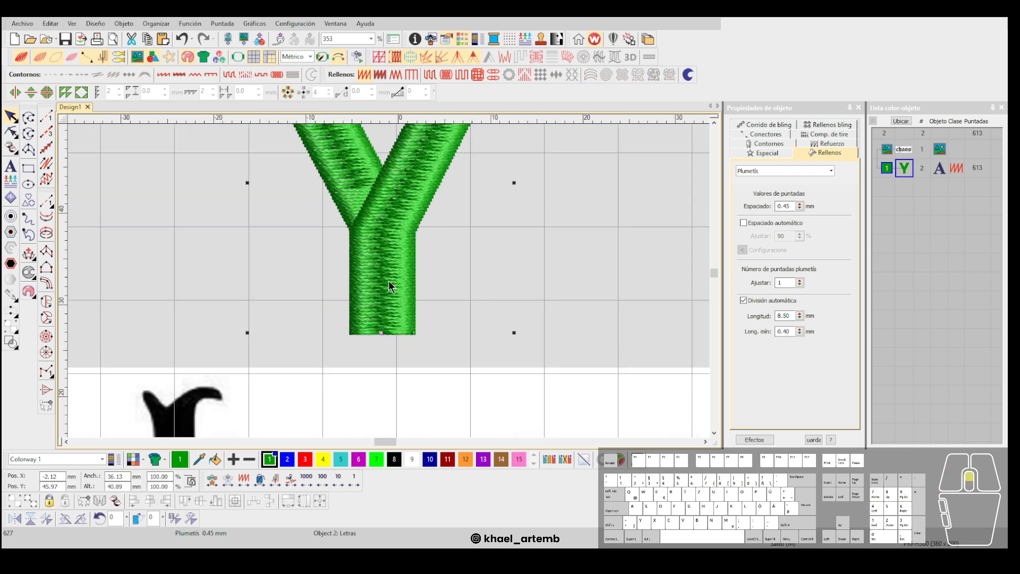
{"action": "scroll", "coordinate": [388, 281], "scroll_direction": "up", "scroll_amount": 1}
{"action": "scroll", "coordinate": [388, 279], "scroll_direction": "down", "scroll_amount": 1}
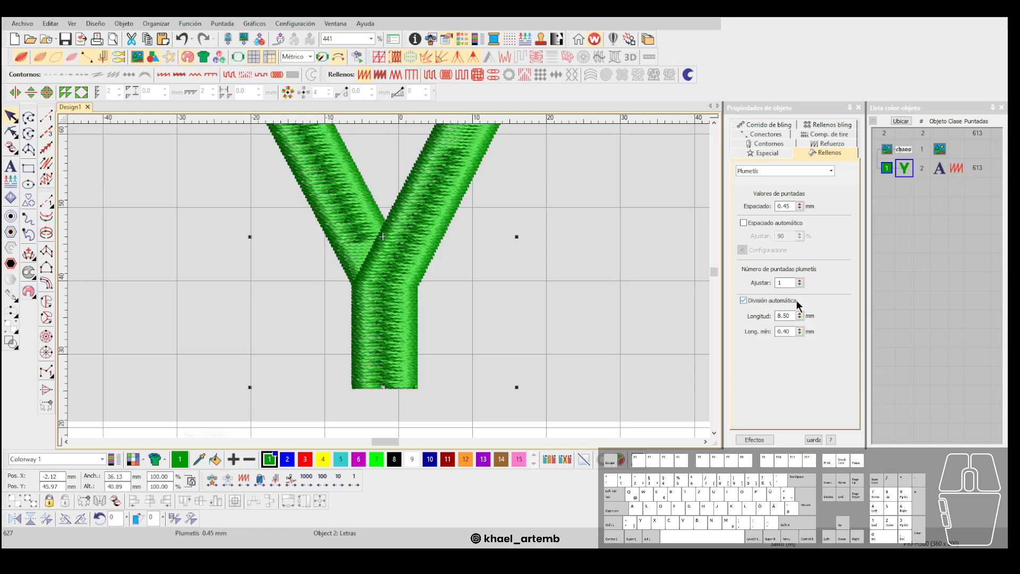
{"action": "scroll", "coordinate": [388, 281], "scroll_direction": "down", "scroll_amount": 1}
{"action": "scroll", "coordinate": [388, 281], "scroll_direction": "up", "scroll_amount": 1}
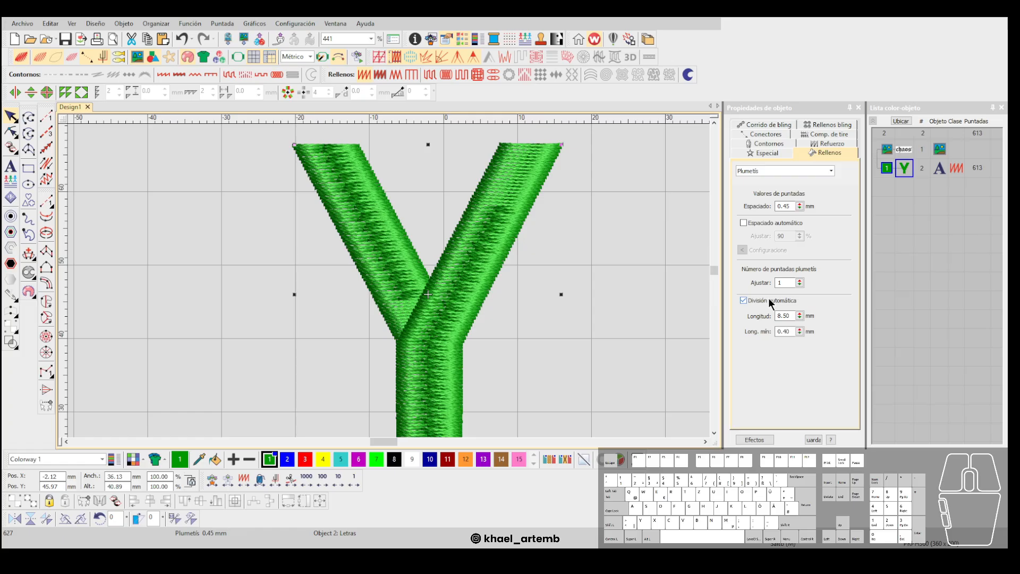
{"action": "scroll", "coordinate": [441, 295], "scroll_direction": "up", "scroll_amount": 1}
{"action": "scroll", "coordinate": [388, 281], "scroll_direction": "down", "scroll_amount": 1}
{"action": "scroll", "coordinate": [388, 279], "scroll_direction": "down", "scroll_amount": 1}
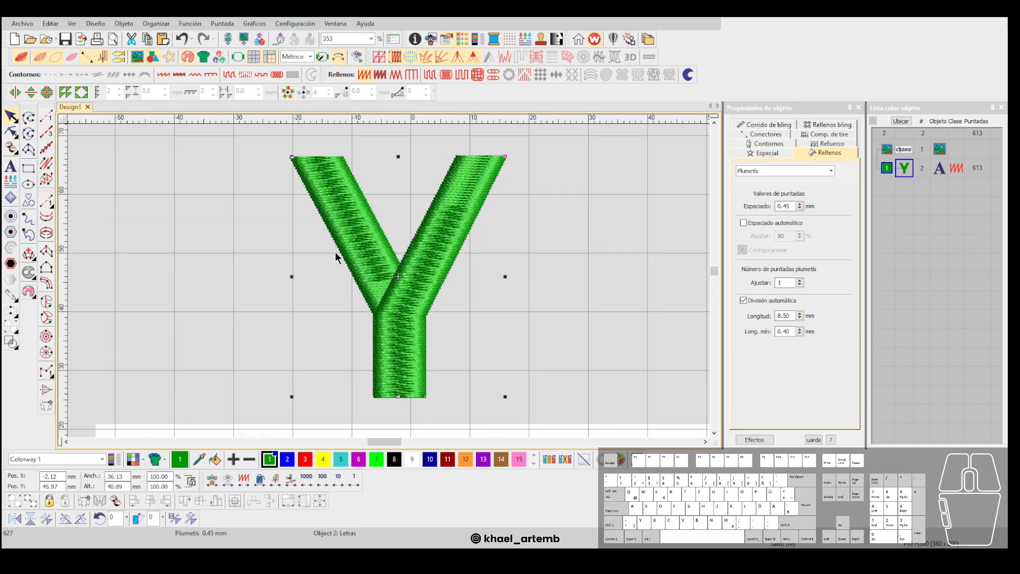
Turn off División automática for the Y and set its stitch spacing to 0.17 mm.
{"action": "left_click", "coordinate": [744, 301]}
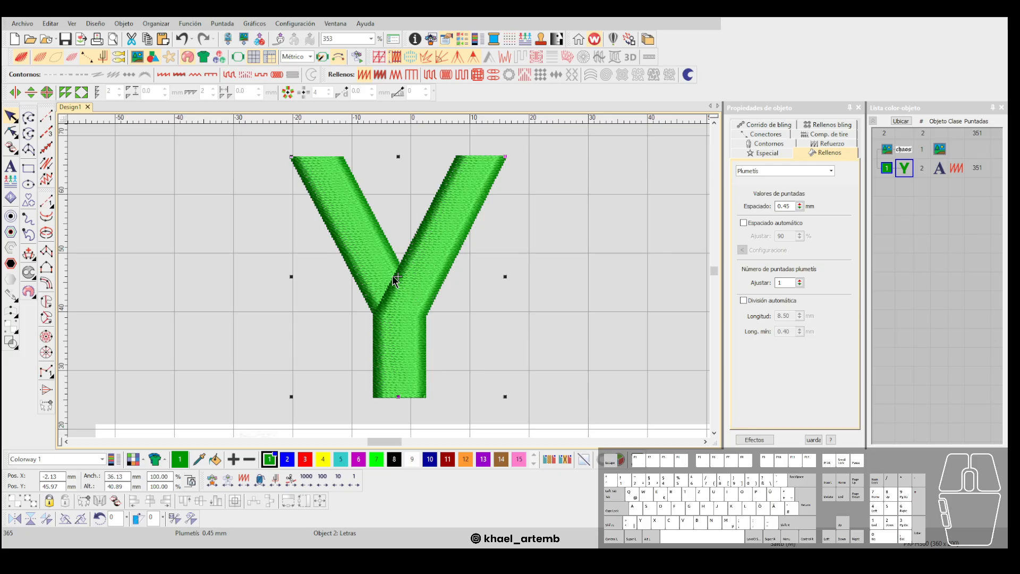
{"action": "left_click", "coordinate": [792, 207]}
{"action": "key", "text": "BackSpace"}
{"action": "key", "text": "BackSpace"}
{"action": "type", "text": "17"}
{"action": "key", "text": "Return"}
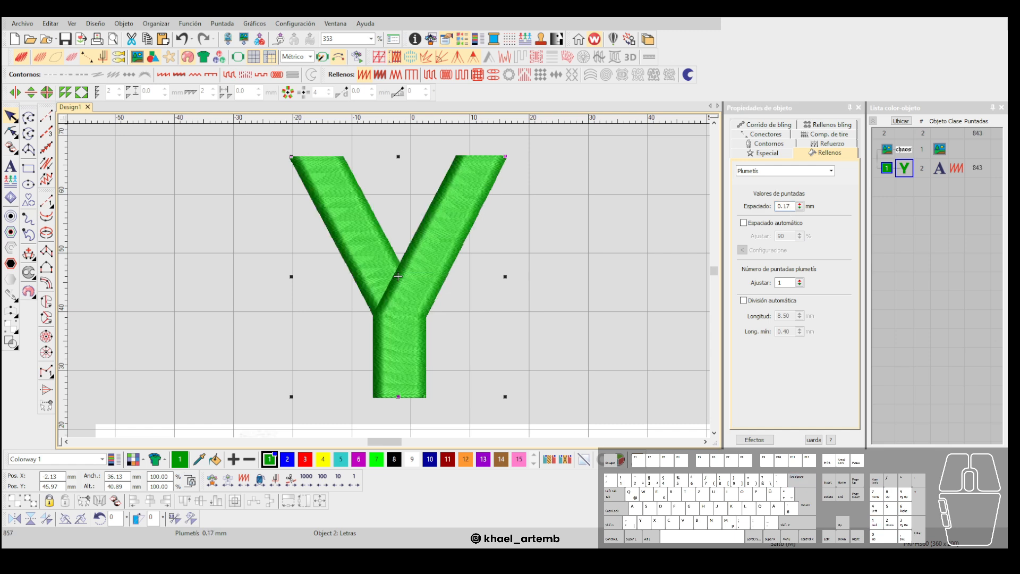
Set the Y's Plumetis stitch spacing to 0.25 mm and deselect the letter.
{"action": "key", "text": "BackSpace"}
{"action": "key", "text": "BackSpace"}
{"action": "type", "text": "25"}
{"action": "key", "text": "Return"}
{"action": "scroll", "coordinate": [482, 186], "scroll_direction": "up", "scroll_amount": 1}
{"action": "left_click", "coordinate": [791, 208]}
{"action": "key", "text": "BackSpace"}
{"action": "type", "text": "5"}
{"action": "key", "text": "Return"}
{"action": "left_click", "coordinate": [644, 238]}
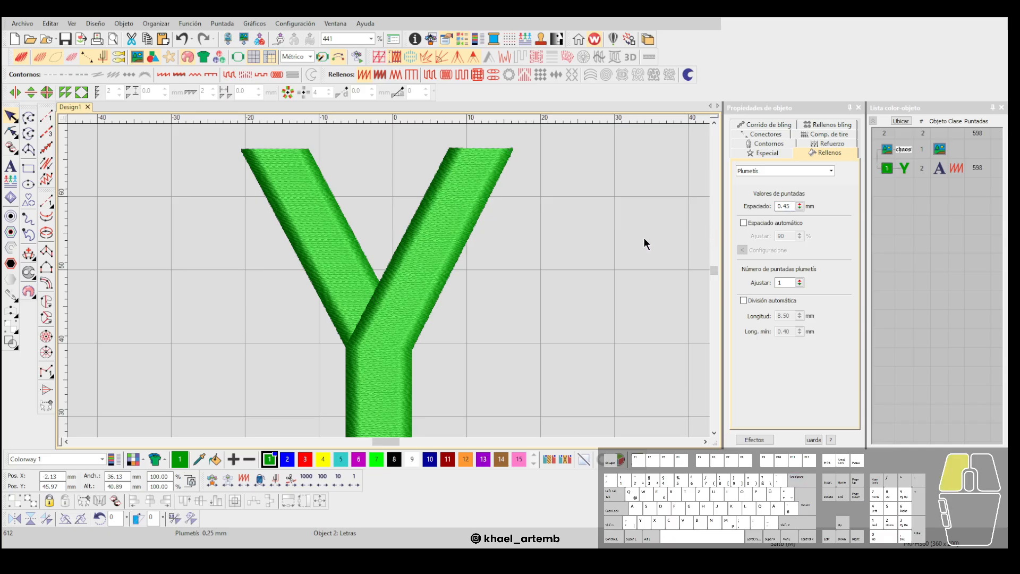
{"action": "left_click", "coordinate": [378, 304]}
{"action": "scroll", "coordinate": [388, 280], "scroll_direction": "down", "scroll_amount": 2}
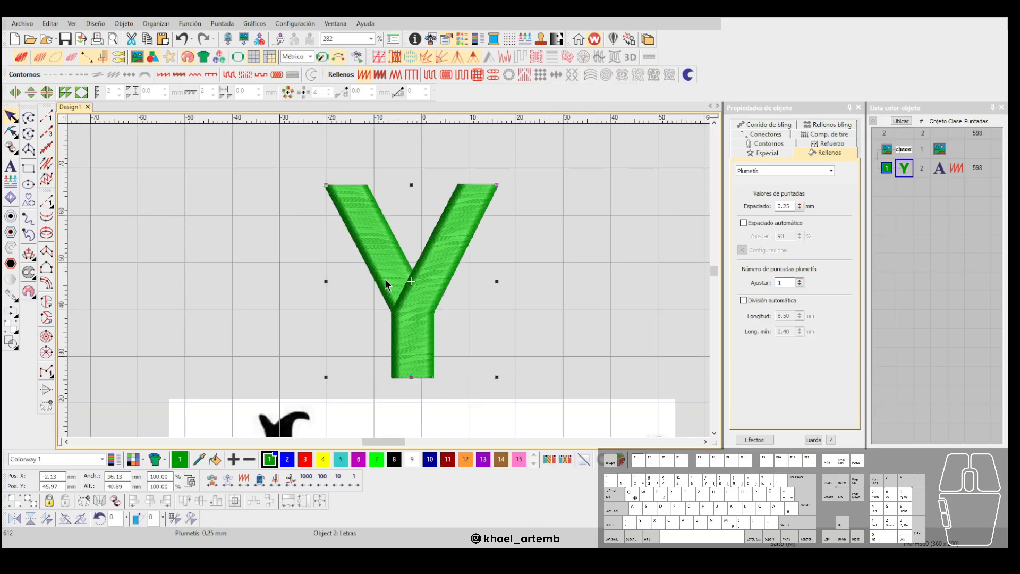
{"action": "left_click", "coordinate": [521, 282]}
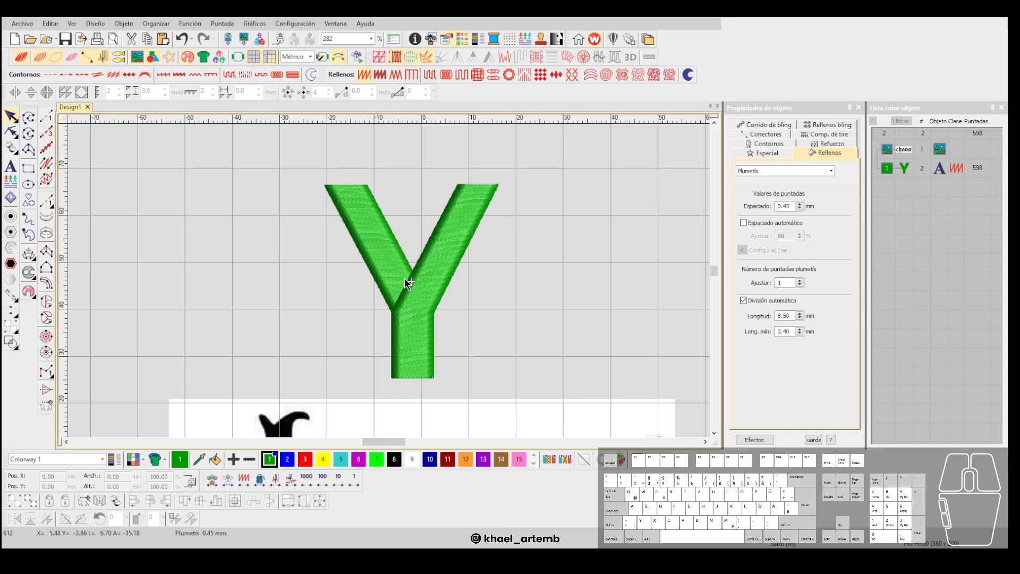
{"action": "left_click", "coordinate": [411, 281]}
{"action": "left_click", "coordinate": [449, 264]}
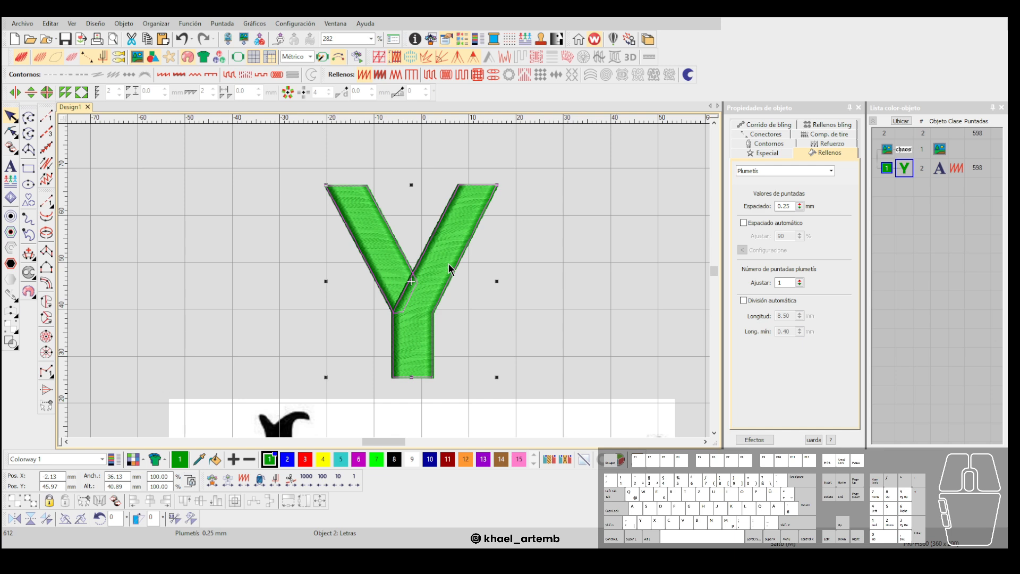
{"action": "left_click", "coordinate": [540, 272]}
{"action": "left_click", "coordinate": [445, 242]}
{"action": "left_click", "coordinate": [528, 294]}
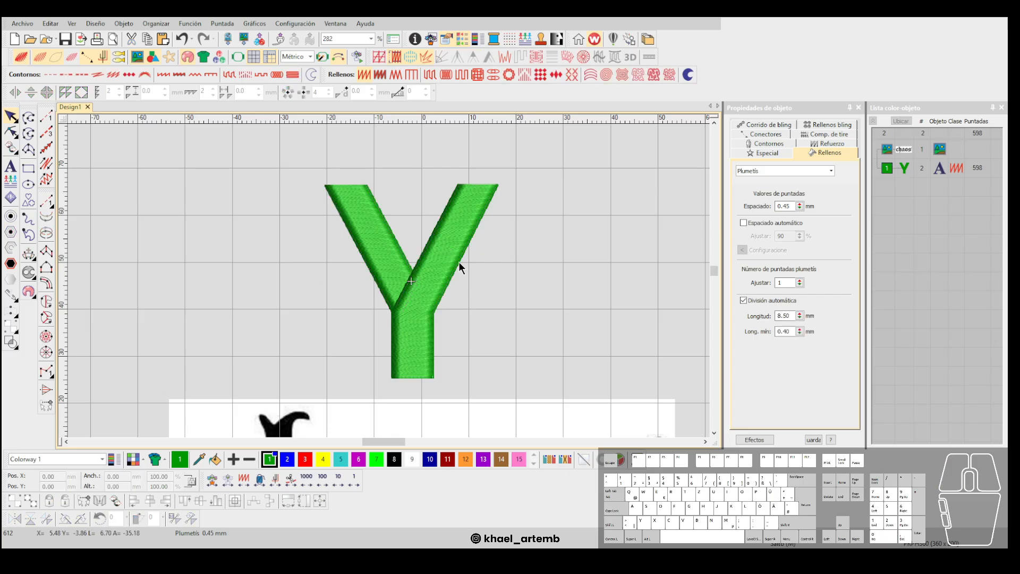
Move the Y slightly up and away from the artwork and recolor it black with color 8.
{"action": "left_click", "coordinate": [458, 262]}
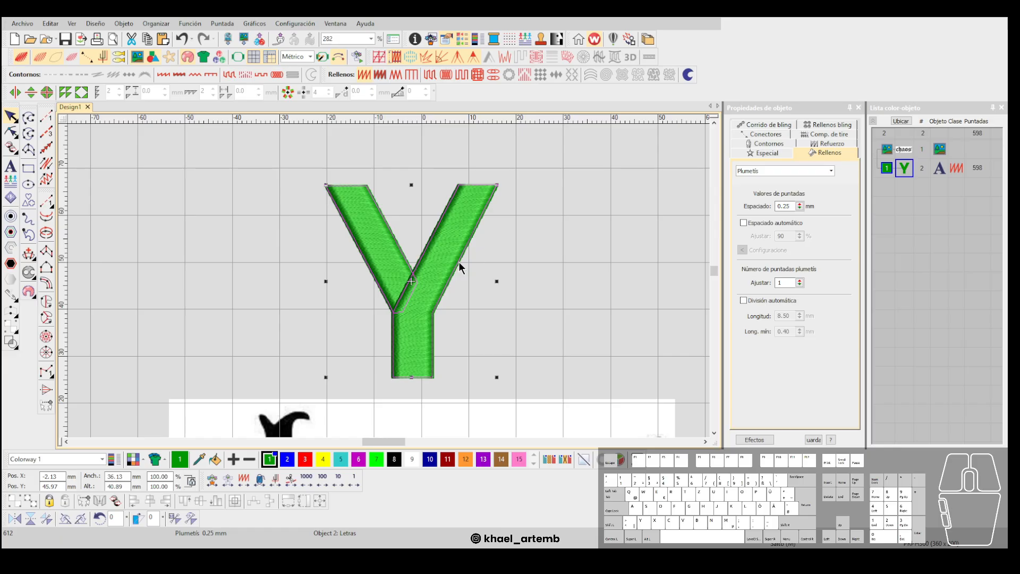
{"action": "left_click_drag", "start_coordinate": [458, 262], "coordinate": [472, 234]}
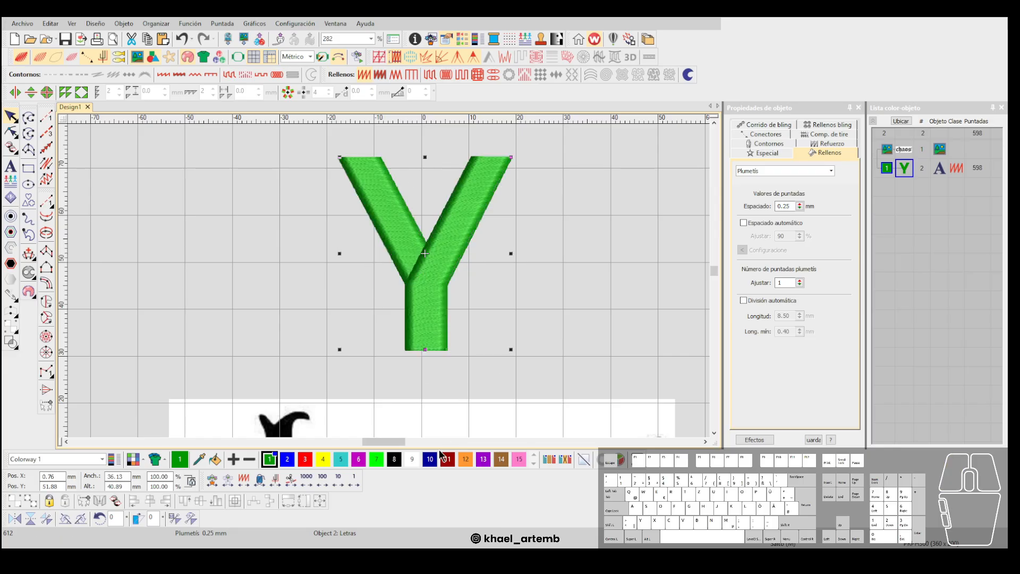
{"action": "left_click", "coordinate": [393, 458]}
{"action": "scroll", "coordinate": [389, 287], "scroll_direction": "up", "scroll_amount": 1}
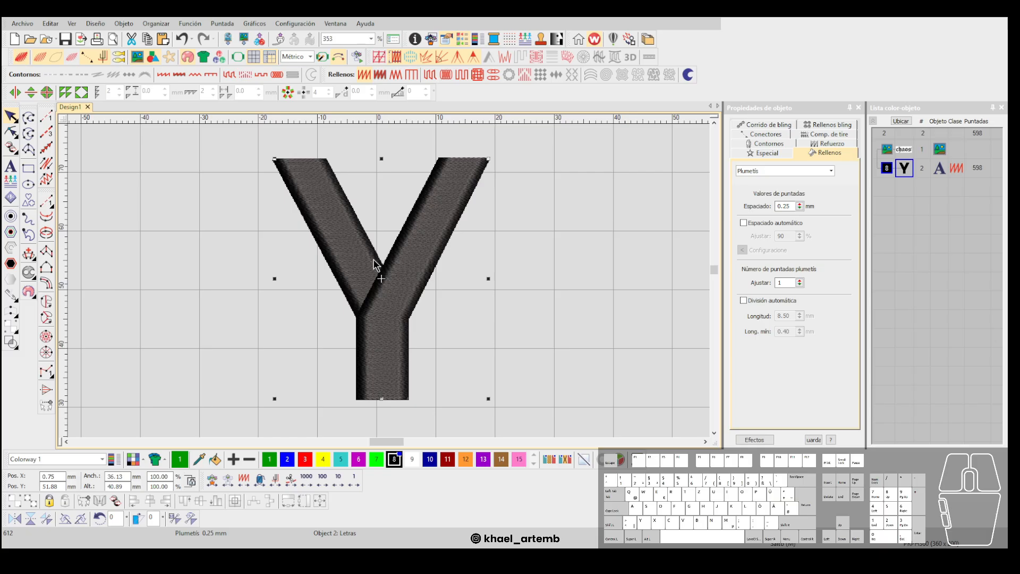
Duplicate the black Y beside the original, level with it.
{"action": "left_click", "coordinate": [508, 279]}
{"action": "scroll", "coordinate": [388, 280], "scroll_direction": "down", "scroll_amount": 3}
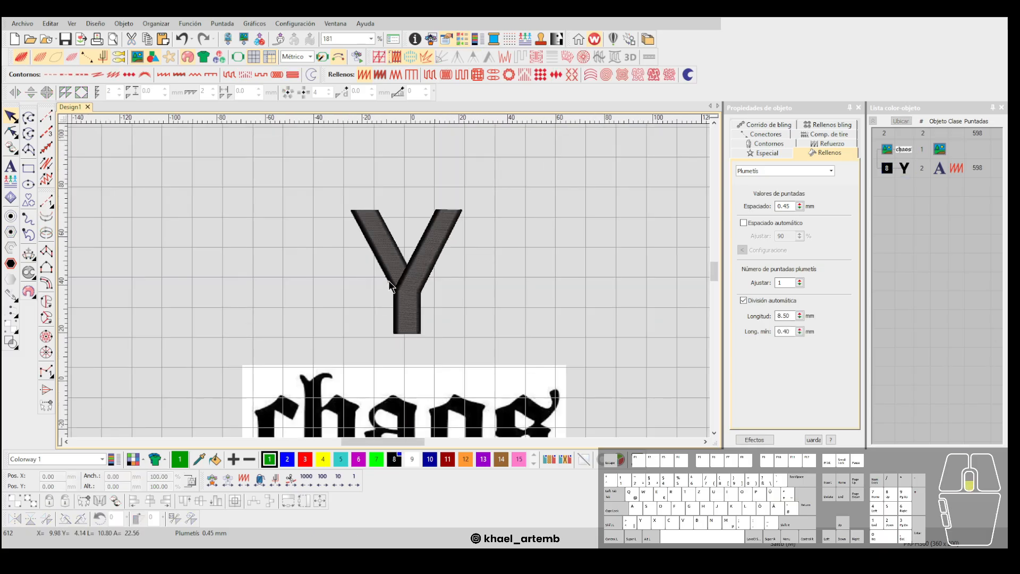
{"action": "scroll", "coordinate": [393, 282], "scroll_direction": "up", "scroll_amount": 3}
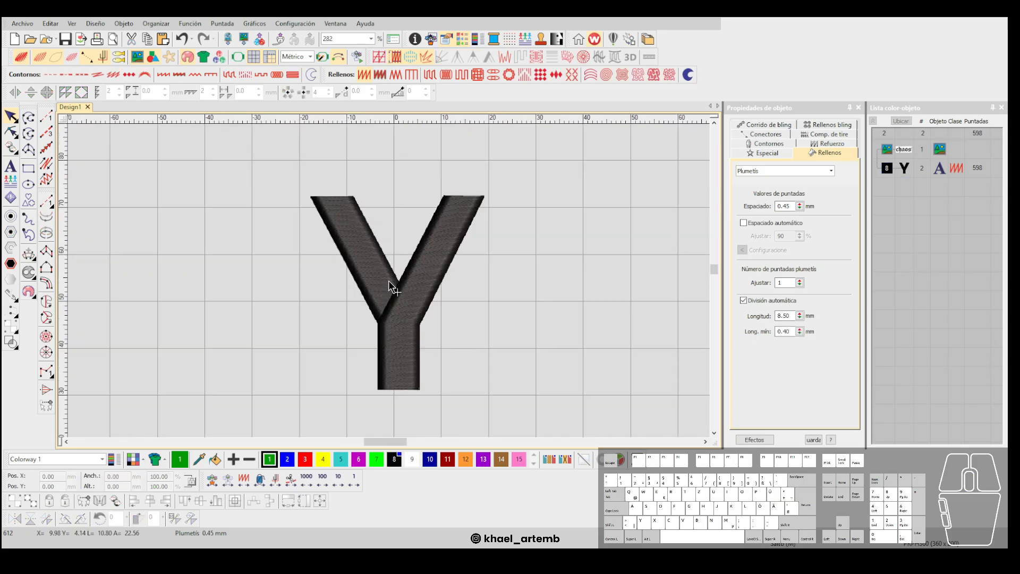
{"action": "left_click", "coordinate": [391, 287]}
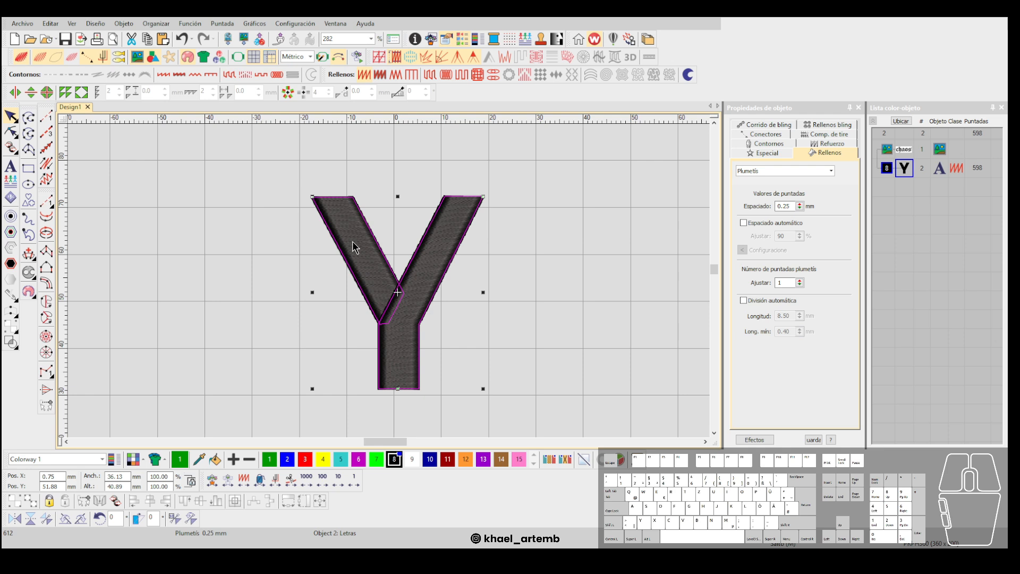
{"action": "left_click_drag", "start_coordinate": [441, 253], "coordinate": [648, 259]}
Convert both Y letters into solid black vector shapes without stitches and lock them as a tracing background.
{"action": "left_click_drag", "start_coordinate": [237, 162], "coordinate": [591, 363]}
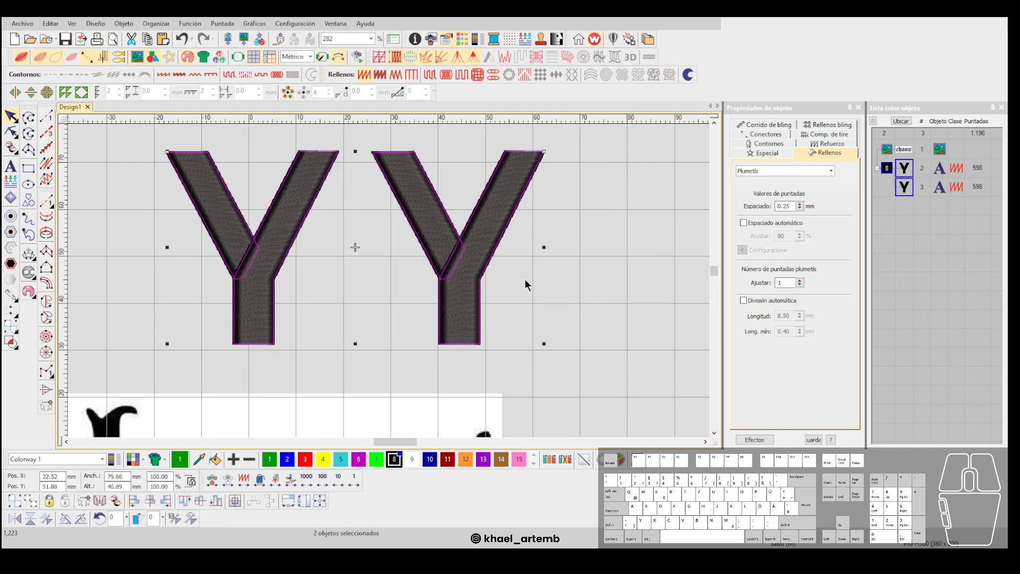
{"action": "left_click", "coordinate": [636, 457]}
{"action": "left_click", "coordinate": [577, 347]}
{"action": "scroll", "coordinate": [441, 337], "scroll_direction": "down", "scroll_amount": 3}
{"action": "left_click_drag", "start_coordinate": [212, 201], "coordinate": [505, 359]}
{"action": "scroll", "coordinate": [384, 279], "scroll_direction": "up", "scroll_amount": 2}
{"action": "scroll", "coordinate": [384, 279], "scroll_direction": "up", "scroll_amount": 2}
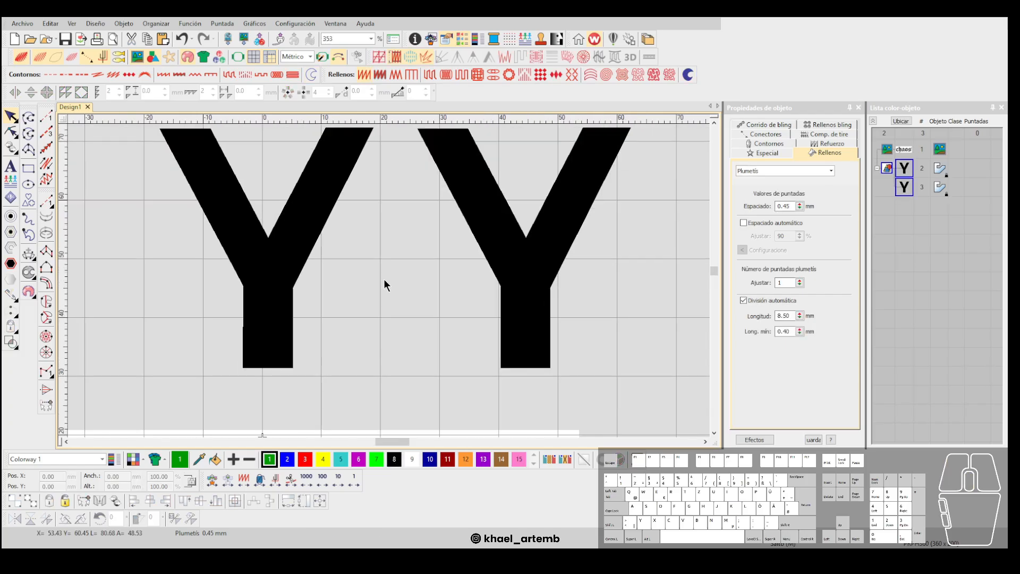
{"action": "scroll", "coordinate": [384, 279], "scroll_direction": "down", "scroll_amount": 1}
{"action": "scroll", "coordinate": [372, 264], "scroll_direction": "up", "scroll_amount": 1}
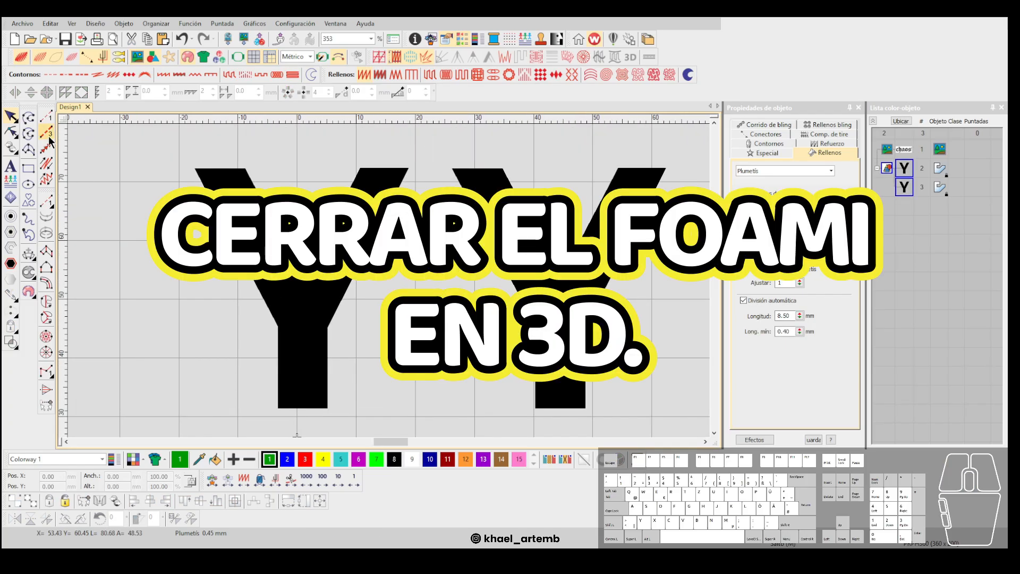
Outline the left arm of the first Y with the Relleno complejo tool, following its corners down to the junction.
{"action": "left_click", "coordinate": [46, 267]}
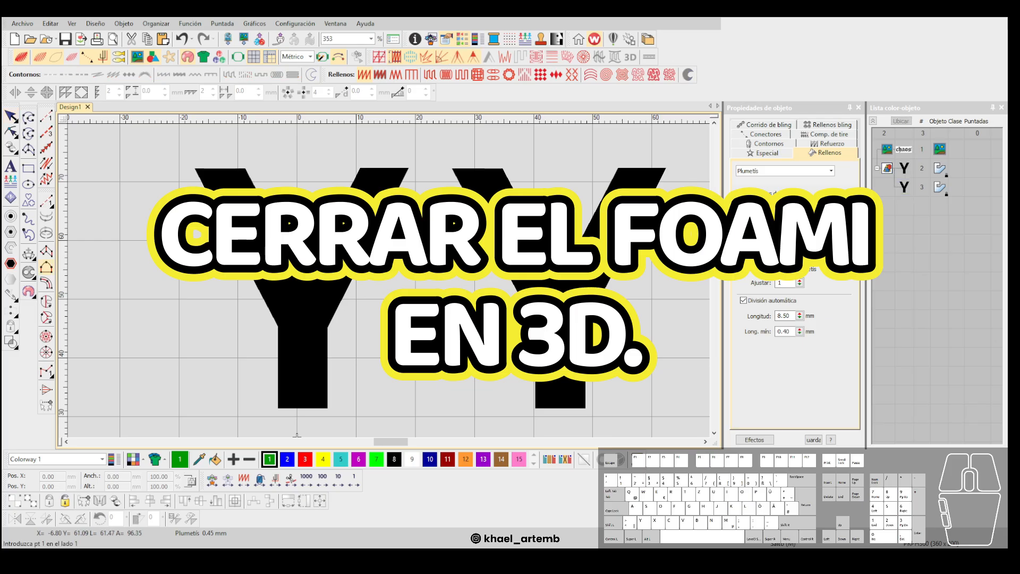
{"action": "scroll", "coordinate": [237, 224], "scroll_direction": "up", "scroll_amount": 2}
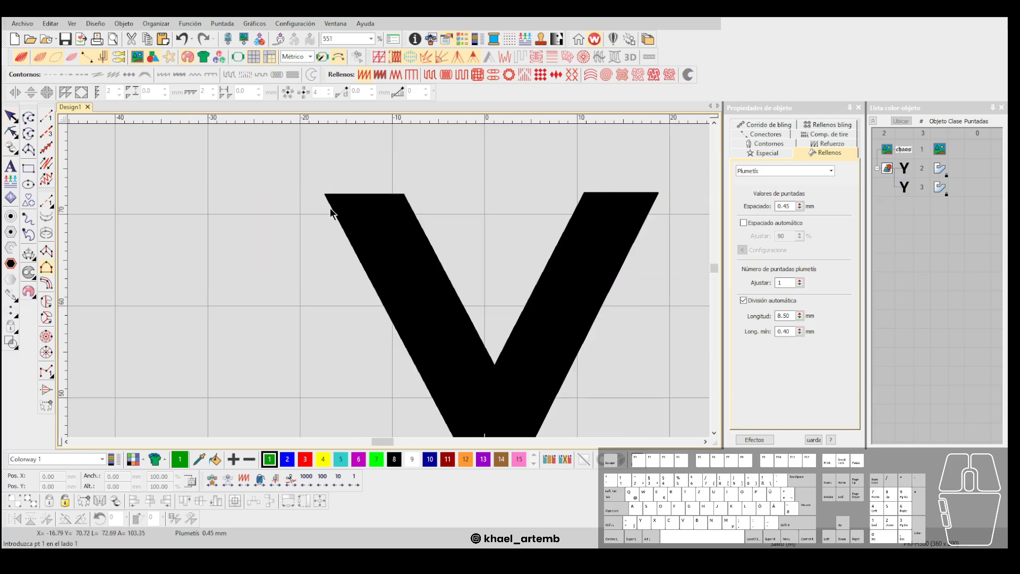
{"action": "left_click", "coordinate": [46, 301]}
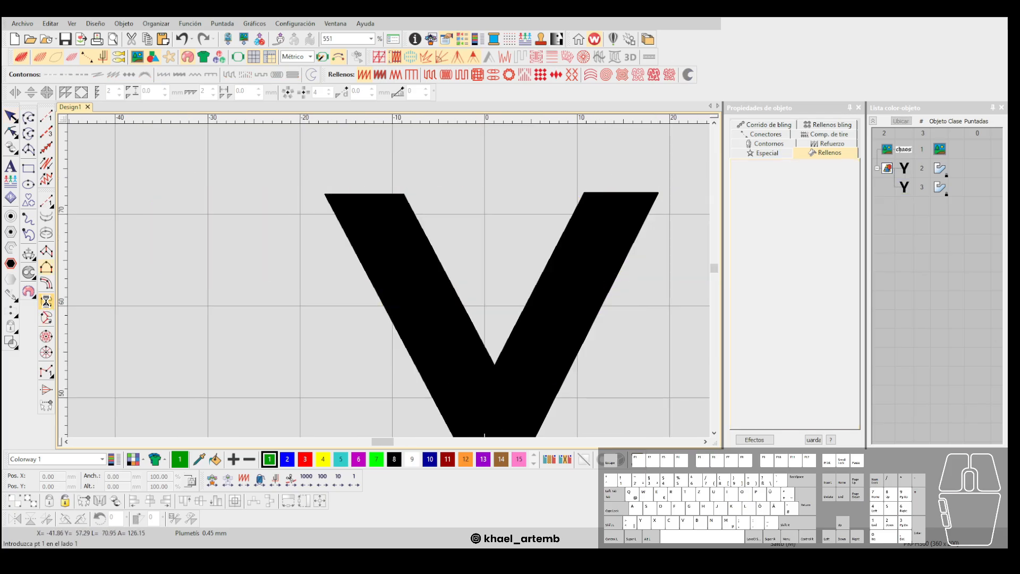
{"action": "left_click", "coordinate": [324, 193]}
{"action": "scroll", "coordinate": [382, 298], "scroll_direction": "up", "scroll_amount": 2}
{"action": "left_click", "coordinate": [391, 400]}
{"action": "left_click", "coordinate": [452, 326]}
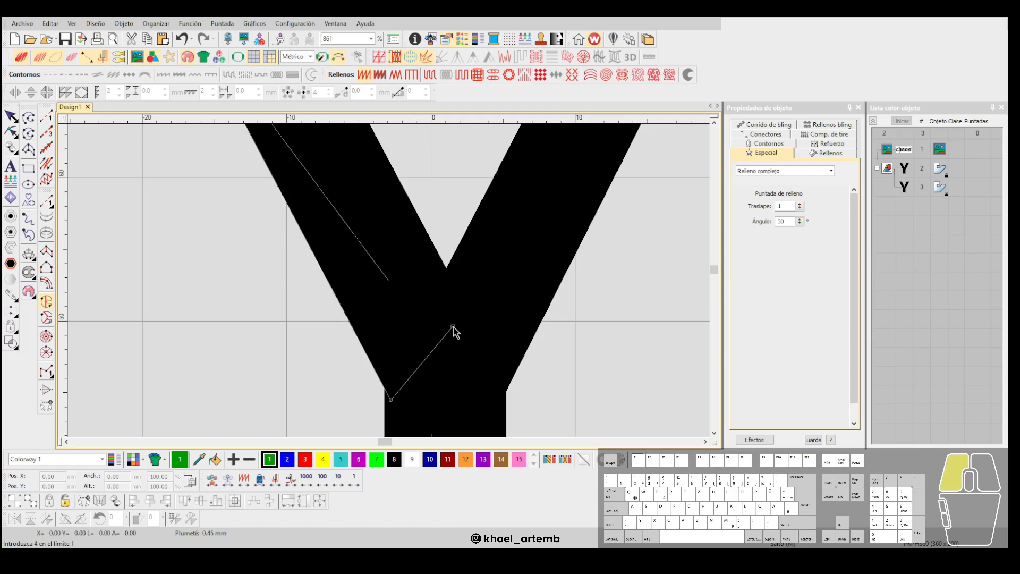
{"action": "left_click", "coordinate": [448, 270]}
{"action": "left_click", "coordinate": [357, 158]}
Close the left arm's outline and generate its complex fill with a diagonal stitch angle of about 47°.
{"action": "key", "text": "Return"}
{"action": "scroll", "coordinate": [358, 170], "scroll_direction": "down", "scroll_amount": 4}
{"action": "key", "text": "Return"}
{"action": "left_click", "coordinate": [422, 364]}
{"action": "left_click", "coordinate": [422, 176]}
{"action": "scroll", "coordinate": [389, 286], "scroll_direction": "up", "scroll_amount": 1}
{"action": "key", "text": "Escape"}
Turn off División automática for the new green fill on the first Y's left arm.
{"action": "left_click", "coordinate": [337, 285]}
{"action": "scroll", "coordinate": [388, 279], "scroll_direction": "up", "scroll_amount": 7}
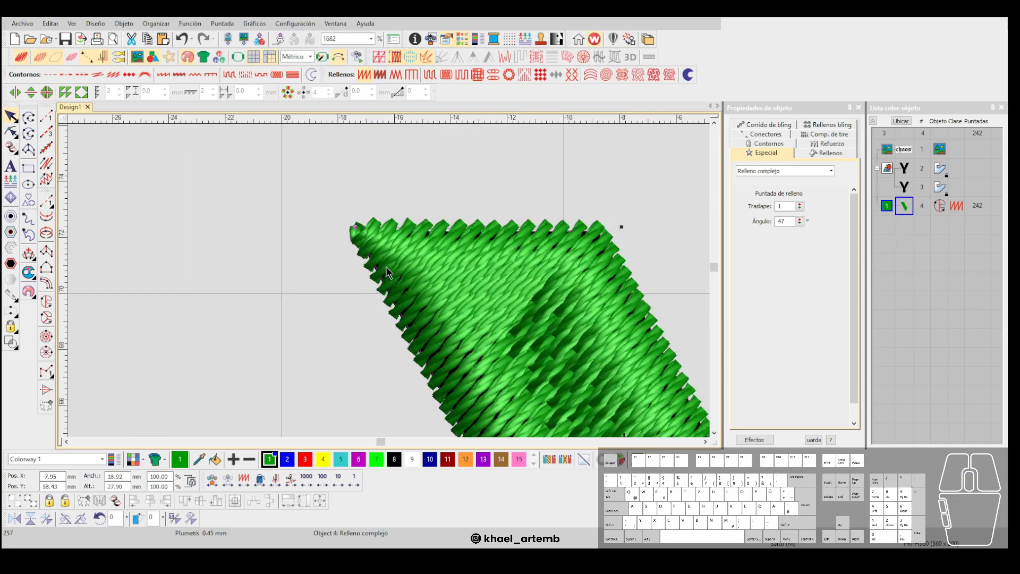
{"action": "scroll", "coordinate": [387, 272], "scroll_direction": "up", "scroll_amount": 2}
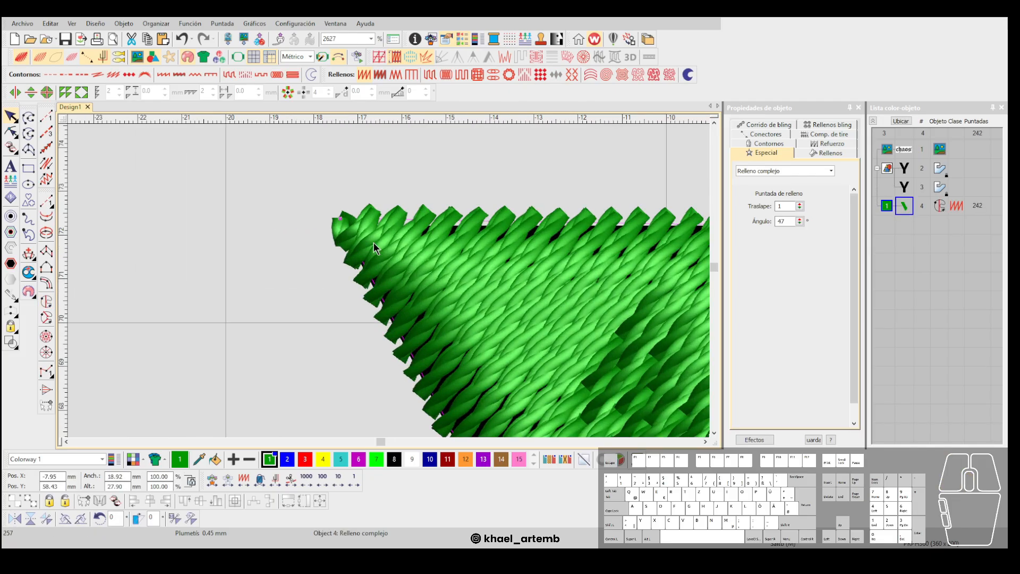
{"action": "left_click", "coordinate": [805, 152]}
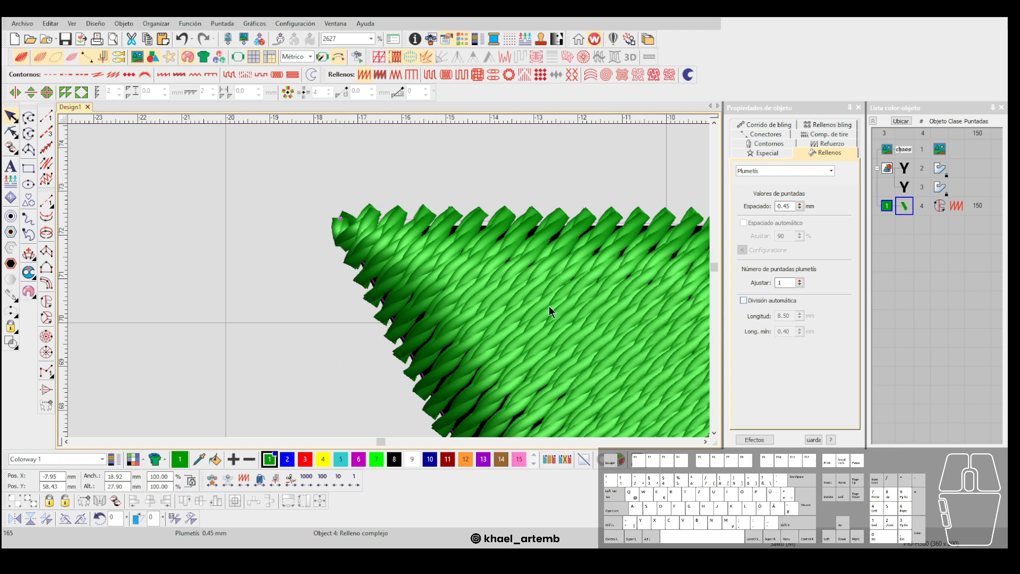
{"action": "scroll", "coordinate": [532, 303], "scroll_direction": "down", "scroll_amount": 7}
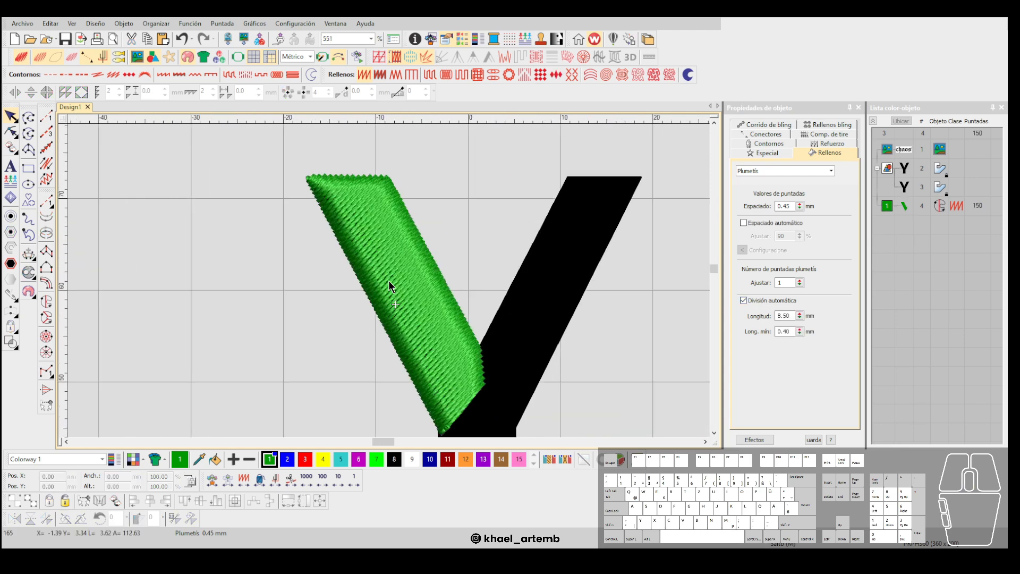
Reshape the left arm's fill on the first Y to a horizontal stitch angle of 0°.
{"action": "left_click", "coordinate": [398, 277]}
{"action": "scroll", "coordinate": [391, 284], "scroll_direction": "up", "scroll_amount": 1}
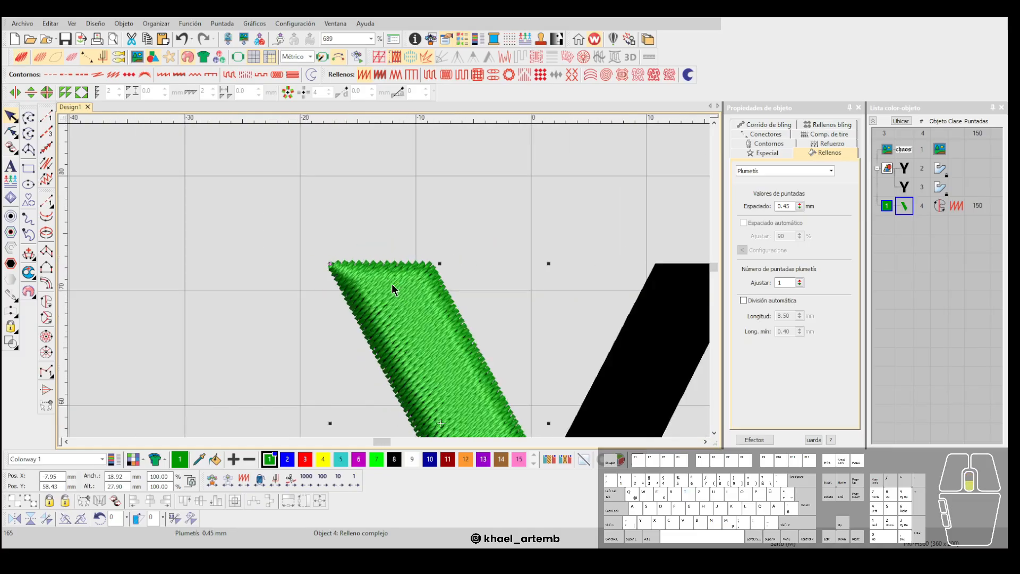
{"action": "scroll", "coordinate": [388, 283], "scroll_direction": "down", "scroll_amount": 3}
{"action": "scroll", "coordinate": [388, 281], "scroll_direction": "up", "scroll_amount": 3}
{"action": "scroll", "coordinate": [388, 282], "scroll_direction": "down", "scroll_amount": 2}
{"action": "key", "text": "h"}
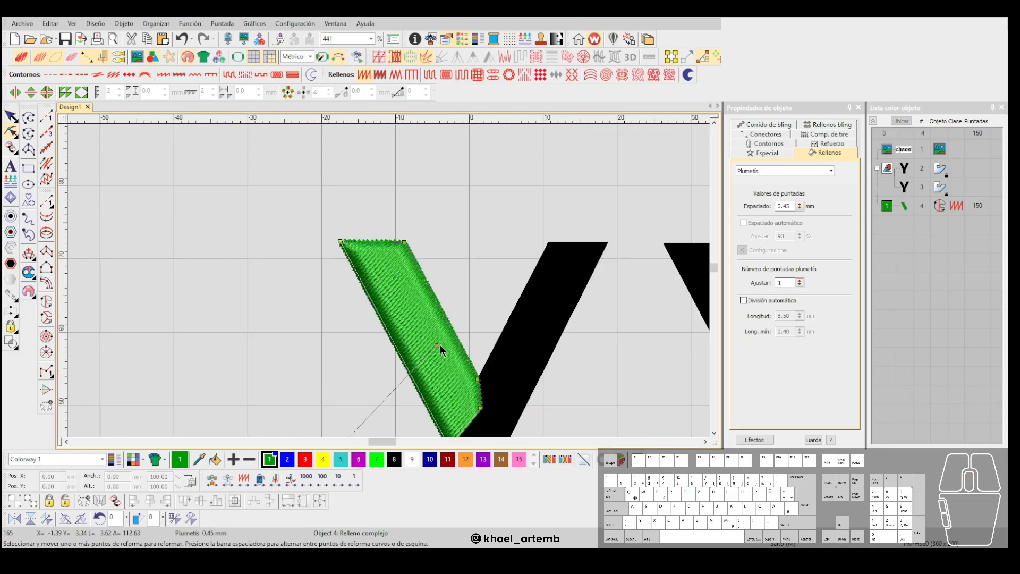
{"action": "scroll", "coordinate": [347, 414], "scroll_direction": "down", "scroll_amount": 1}
{"action": "left_click_drag", "start_coordinate": [396, 311], "coordinate": [379, 226]}
Draw a short vertical vector arrow just above the left arm, pointing down at its upper edge.
{"action": "scroll", "coordinate": [388, 269], "scroll_direction": "up", "scroll_amount": 5}
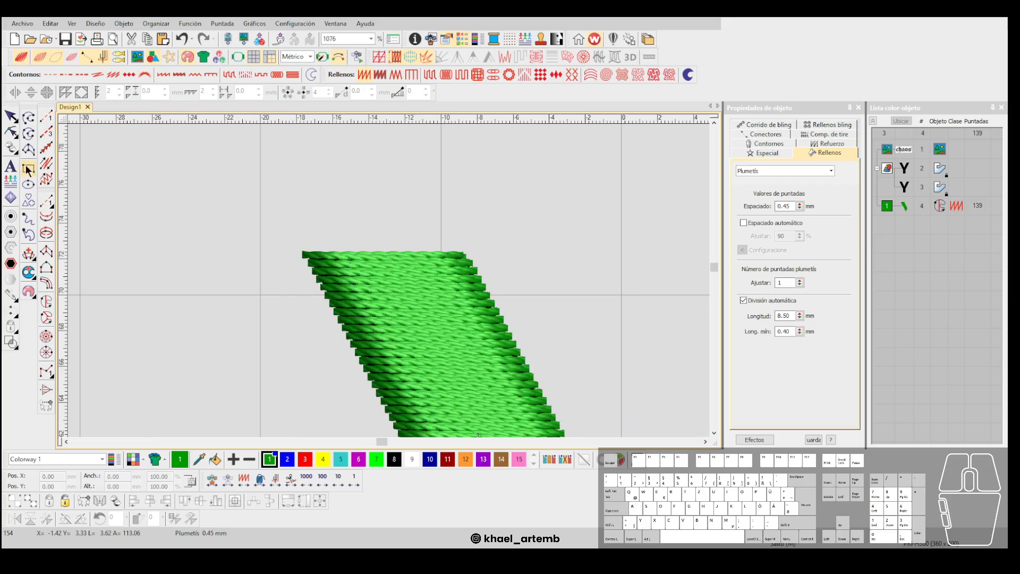
{"action": "key", "text": "t"}
{"action": "left_click", "coordinate": [28, 118]}
{"action": "left_click", "coordinate": [688, 75]}
{"action": "scroll", "coordinate": [389, 281], "scroll_direction": "up", "scroll_amount": 1}
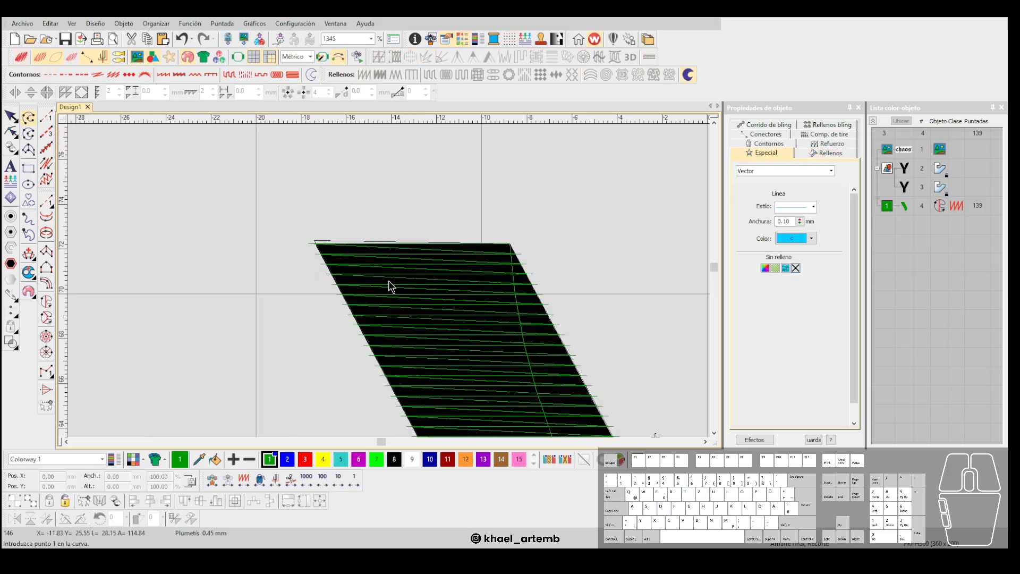
{"action": "key", "text": "t"}
{"action": "scroll", "coordinate": [390, 214], "scroll_direction": "up", "scroll_amount": 1}
{"action": "left_click", "coordinate": [388, 210]}
{"action": "left_click", "coordinate": [389, 312]}
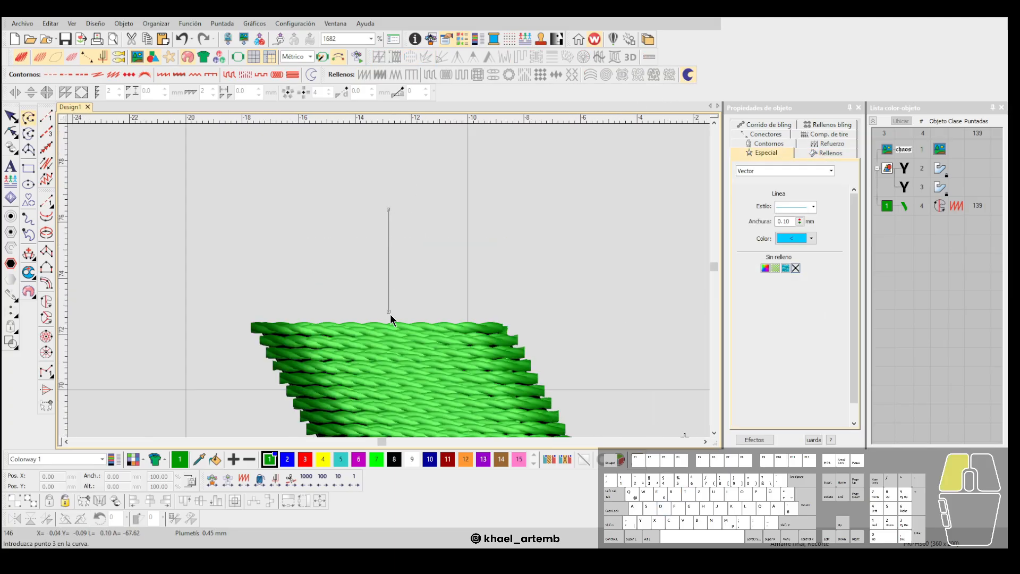
{"action": "key", "text": "Return"}
{"action": "scroll", "coordinate": [389, 281], "scroll_direction": "down", "scroll_amount": 5}
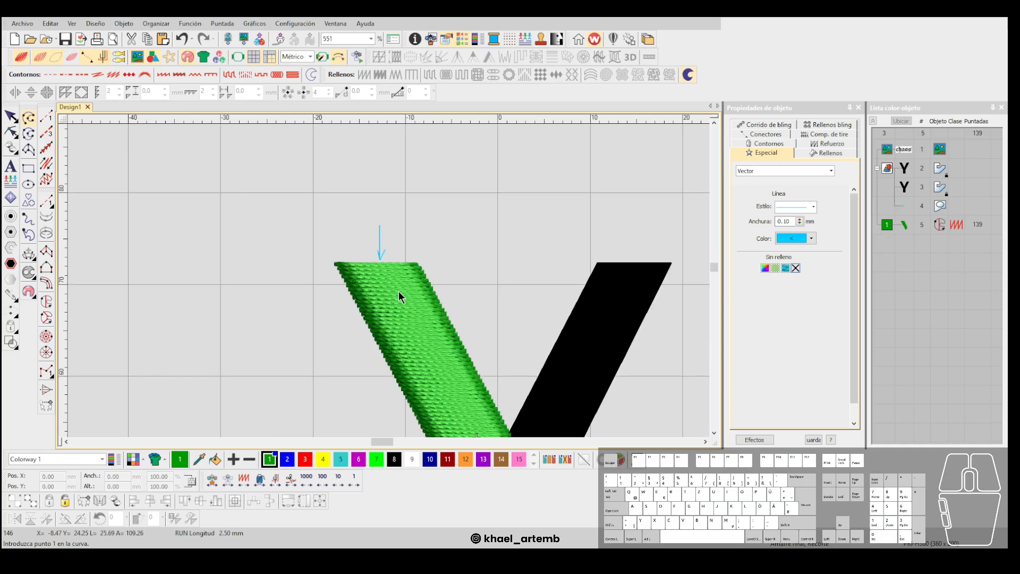
{"action": "scroll", "coordinate": [389, 281], "scroll_direction": "down", "scroll_amount": 2}
{"action": "key", "text": "Escape"}
Reshape the left arm's fill to a diagonal stitch angle of about 56°.
{"action": "left_click", "coordinate": [389, 282]}
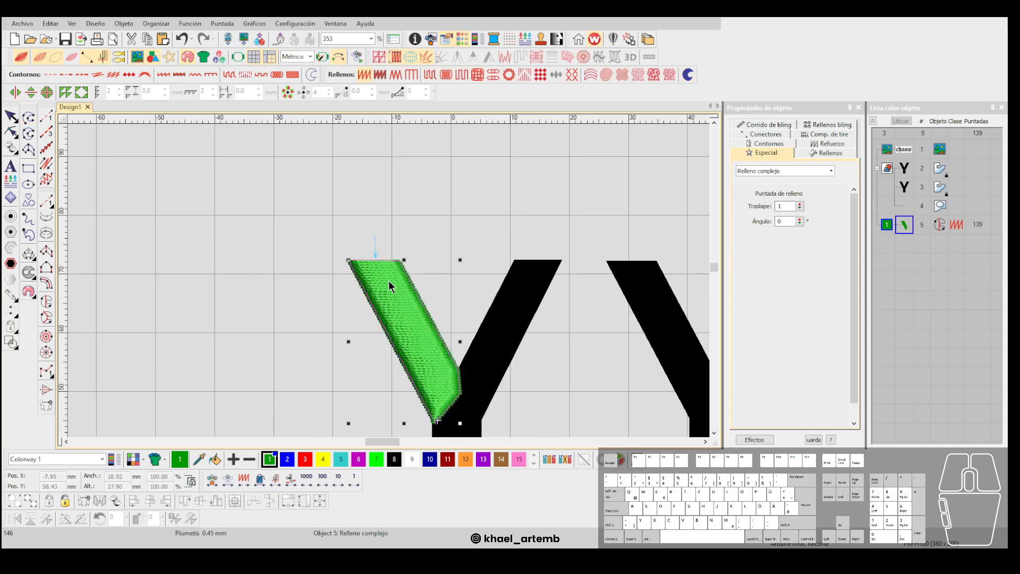
{"action": "key", "text": "h"}
{"action": "left_click_drag", "start_coordinate": [427, 343], "coordinate": [401, 236]}
{"action": "key", "text": "Escape"}
{"action": "scroll", "coordinate": [395, 285], "scroll_direction": "down", "scroll_amount": 4}
{"action": "scroll", "coordinate": [395, 287], "scroll_direction": "up", "scroll_amount": 4}
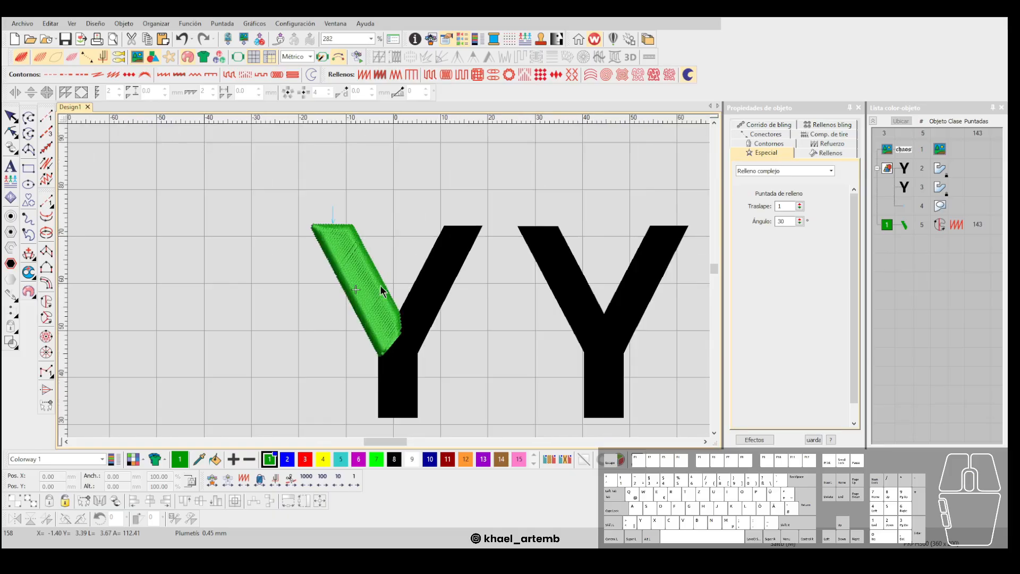
{"action": "left_click", "coordinate": [365, 254]}
{"action": "key", "text": "h"}
{"action": "left_click_drag", "start_coordinate": [428, 377], "coordinate": [414, 382]}
{"action": "key", "text": "Escape"}
Outline the right arm and stem of the first Y as one shape with the Relleno complejo tool.
{"action": "scroll", "coordinate": [413, 381], "scroll_direction": "up", "scroll_amount": 1}
{"action": "left_click", "coordinate": [46, 302]}
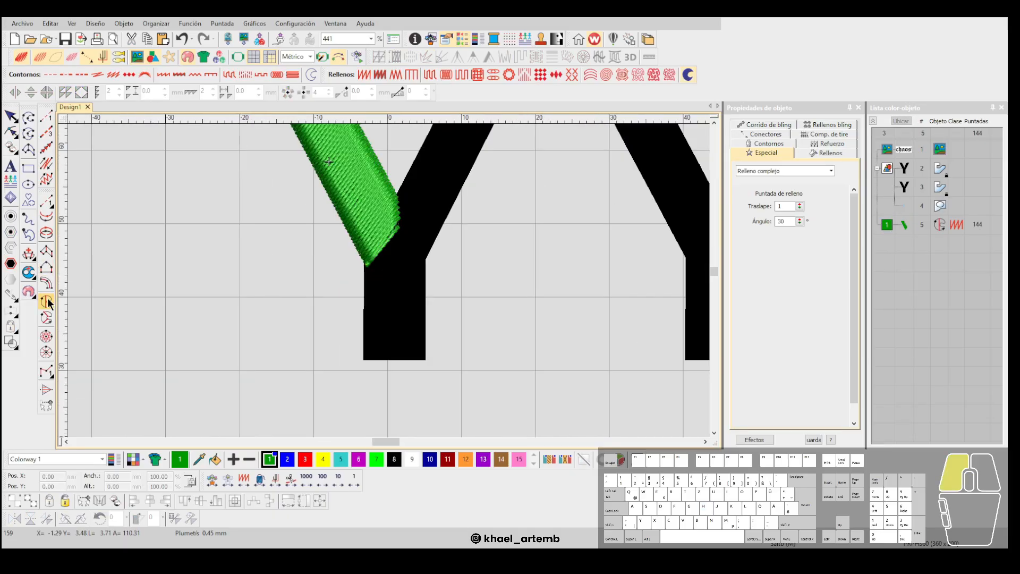
{"action": "left_click", "coordinate": [363, 360]}
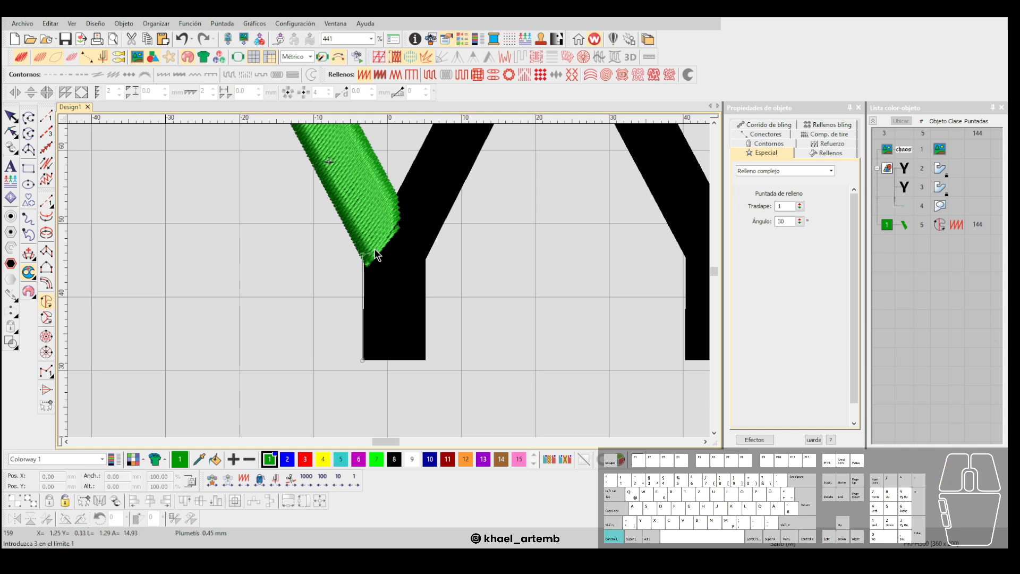
{"action": "left_click", "coordinate": [478, 203]}
{"action": "scroll", "coordinate": [372, 295], "scroll_direction": "up", "scroll_amount": 1}
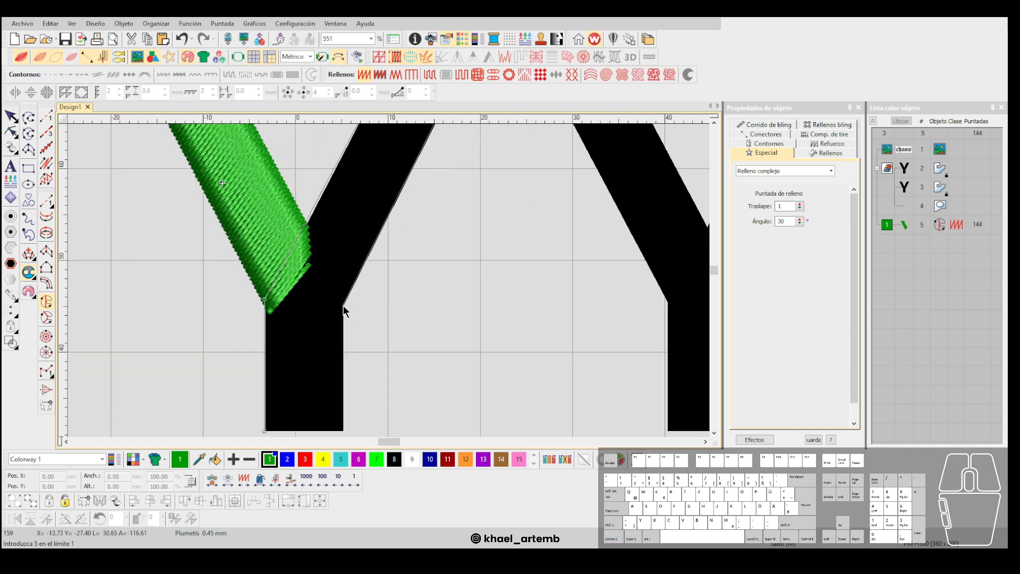
{"action": "scroll", "coordinate": [343, 305], "scroll_direction": "up", "scroll_amount": 2}
{"action": "key", "text": "Return"}
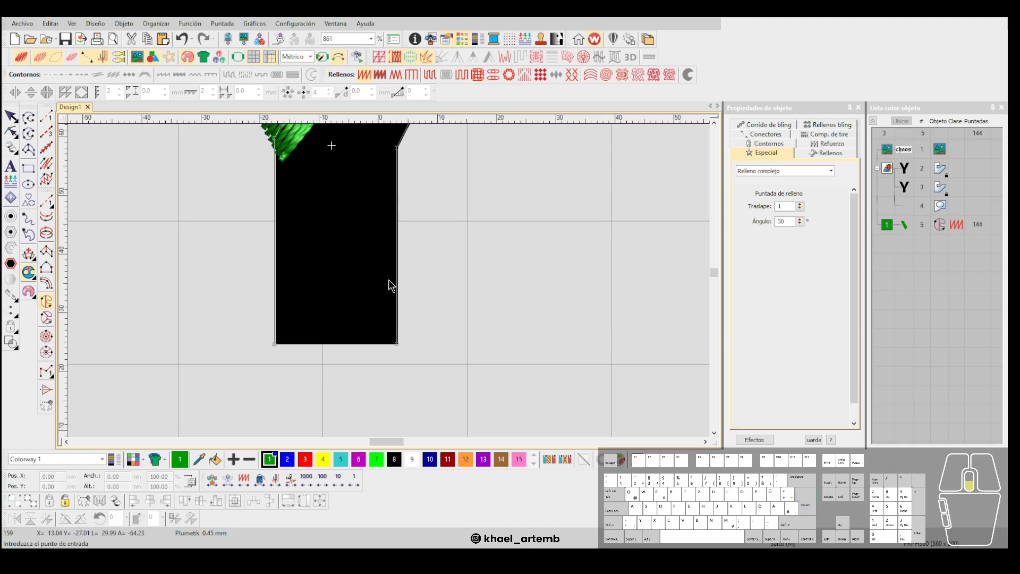
Place the new shape's entry and exit points and generate its fill with a stitch angle of about 130°.
{"action": "scroll", "coordinate": [388, 280], "scroll_direction": "down", "scroll_amount": 4}
{"action": "left_click", "coordinate": [370, 200]}
{"action": "left_click", "coordinate": [336, 264]}
{"action": "left_click", "coordinate": [329, 203]}
{"action": "left_click", "coordinate": [391, 253]}
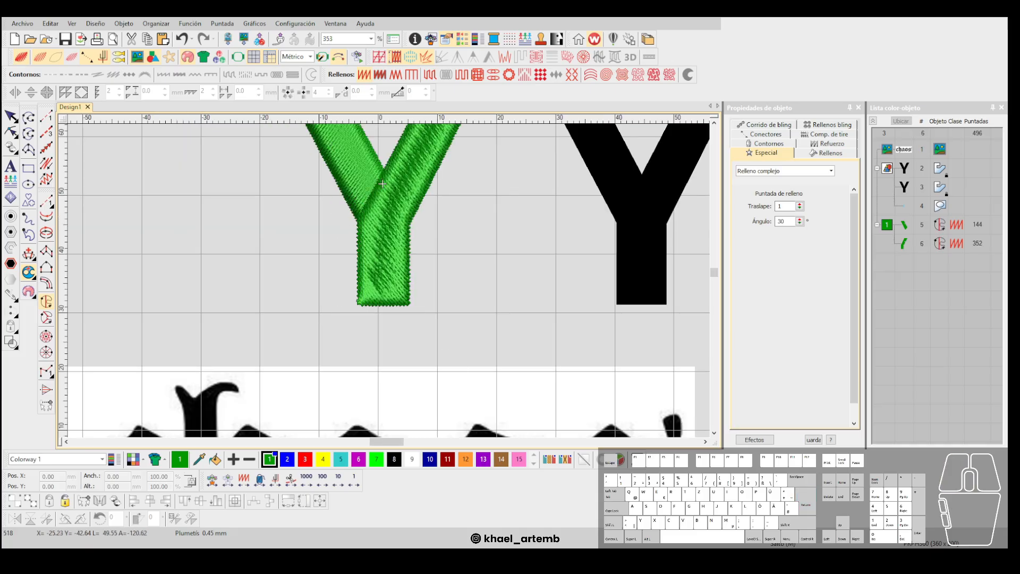
{"action": "scroll", "coordinate": [400, 288], "scroll_direction": "down", "scroll_amount": 2}
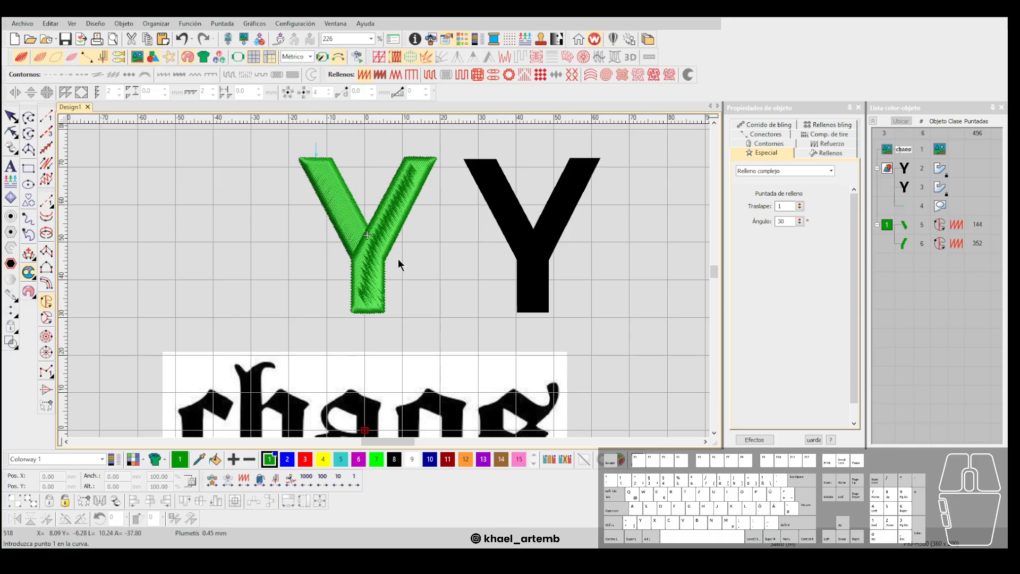
{"action": "scroll", "coordinate": [398, 264], "scroll_direction": "up", "scroll_amount": 1}
{"action": "scroll", "coordinate": [385, 254], "scroll_direction": "up", "scroll_amount": 1}
{"action": "key", "text": "Escape"}
Try the left arm's exit point beside its upper end and return it near the junction.
{"action": "left_click", "coordinate": [323, 243]}
{"action": "key", "text": "h"}
{"action": "mouse_move", "coordinate": [338, 338]}
{"action": "left_mouse_down"}
{"action": "mouse_move", "coordinate": [278, 254]}
{"action": "mouse_move", "coordinate": [311, 175]}
{"action": "left_mouse_up"}
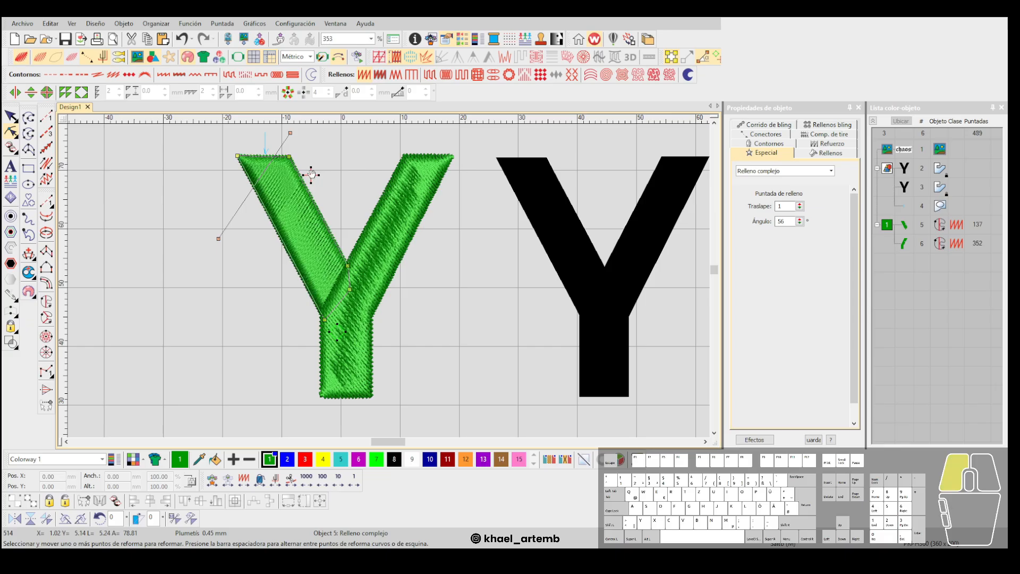
{"action": "left_click_drag", "start_coordinate": [322, 328], "coordinate": [326, 338]}
{"action": "scroll", "coordinate": [351, 314], "scroll_direction": "up", "scroll_amount": 1}
{"action": "key", "text": "Escape"}
Reshape the right arm and stem's fill to a stitch angle of 137°.
{"action": "left_click", "coordinate": [411, 268]}
{"action": "scroll", "coordinate": [408, 269], "scroll_direction": "down", "scroll_amount": 2}
{"action": "key", "text": "h"}
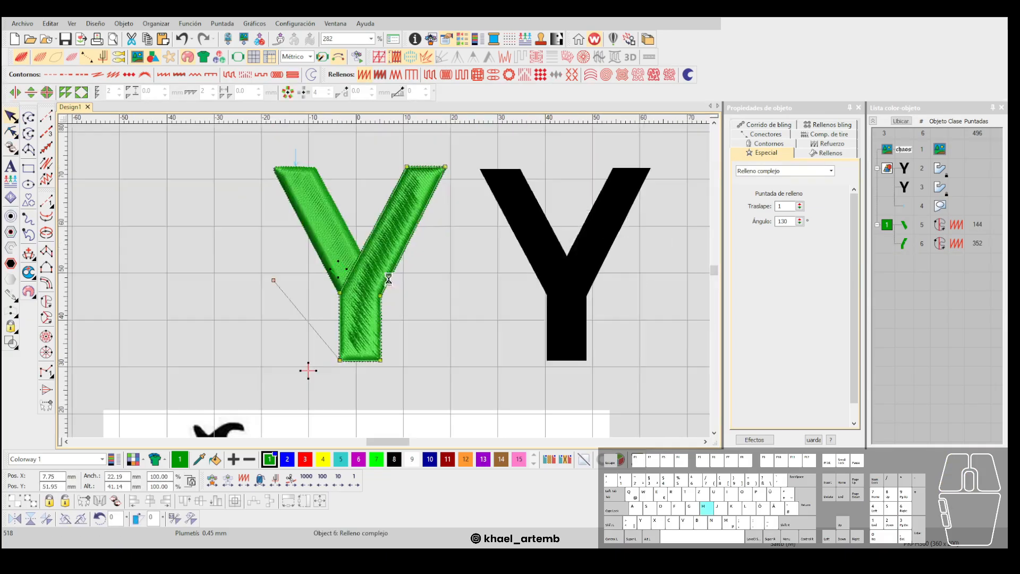
{"action": "left_click_drag", "start_coordinate": [268, 281], "coordinate": [260, 289]}
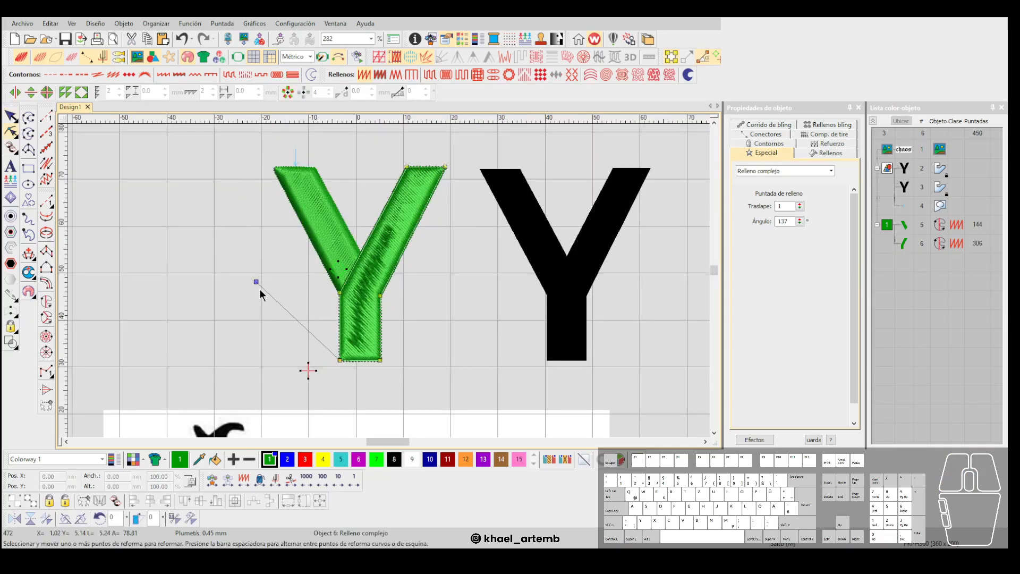
Try the exit point of the right arm and stem's fill at several positions along the outer edge.
{"action": "mouse_move", "coordinate": [309, 372]}
{"action": "left_mouse_down"}
{"action": "mouse_move", "coordinate": [387, 343]}
{"action": "mouse_move", "coordinate": [389, 322]}
{"action": "left_mouse_up"}
{"action": "left_click_drag", "start_coordinate": [390, 320], "coordinate": [395, 295]}
{"action": "left_click_drag", "start_coordinate": [397, 294], "coordinate": [405, 279]}
{"action": "left_click_drag", "start_coordinate": [406, 277], "coordinate": [450, 205]}
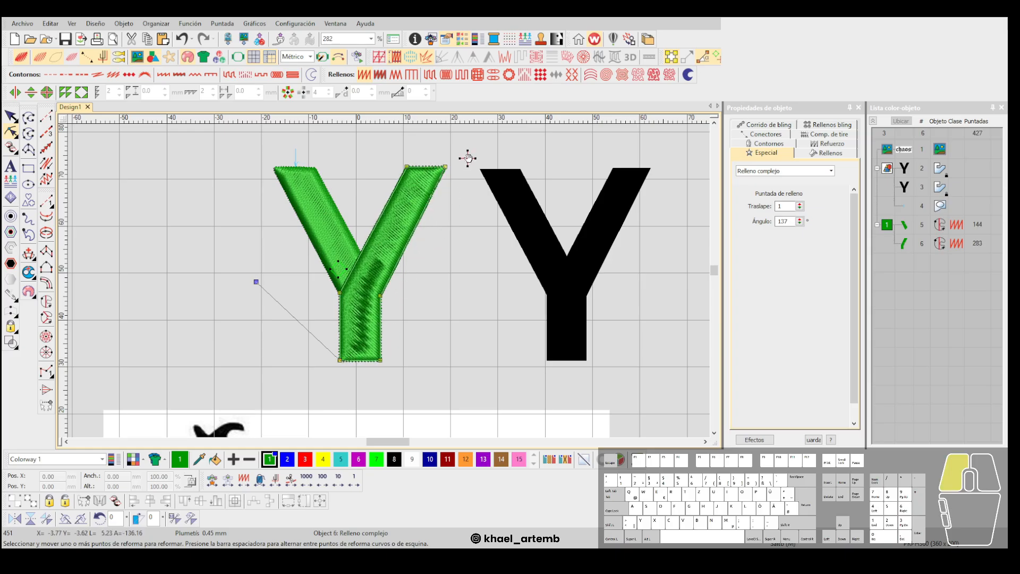
{"action": "left_click_drag", "start_coordinate": [468, 158], "coordinate": [453, 193]}
{"action": "left_click_drag", "start_coordinate": [314, 399], "coordinate": [314, 399]}
{"action": "key", "text": "Escape"}
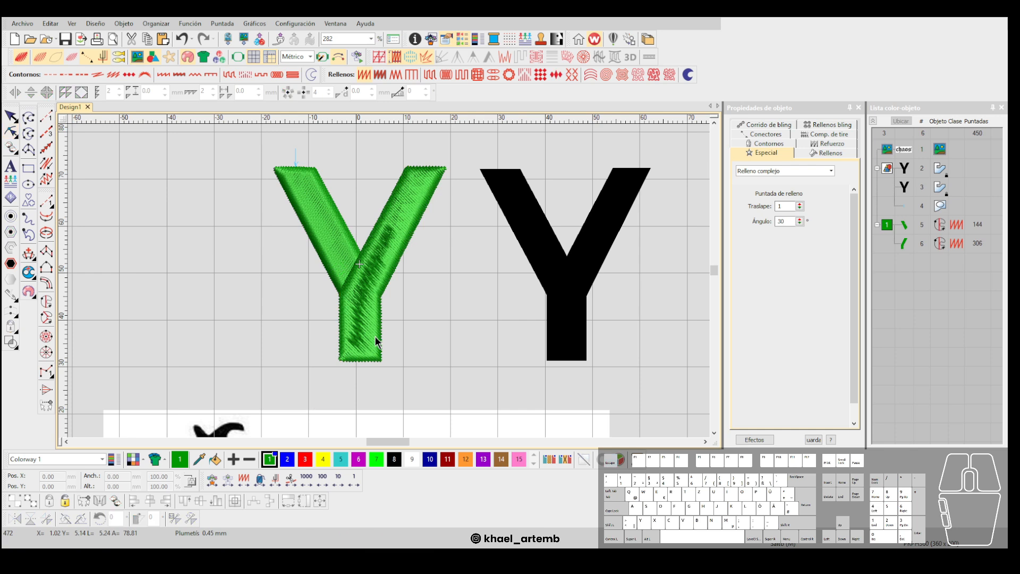
Reposition the exit point of the right arm and stem's fill, testing it beside the arm's upper end.
{"action": "scroll", "coordinate": [417, 298], "scroll_direction": "up", "scroll_amount": 1}
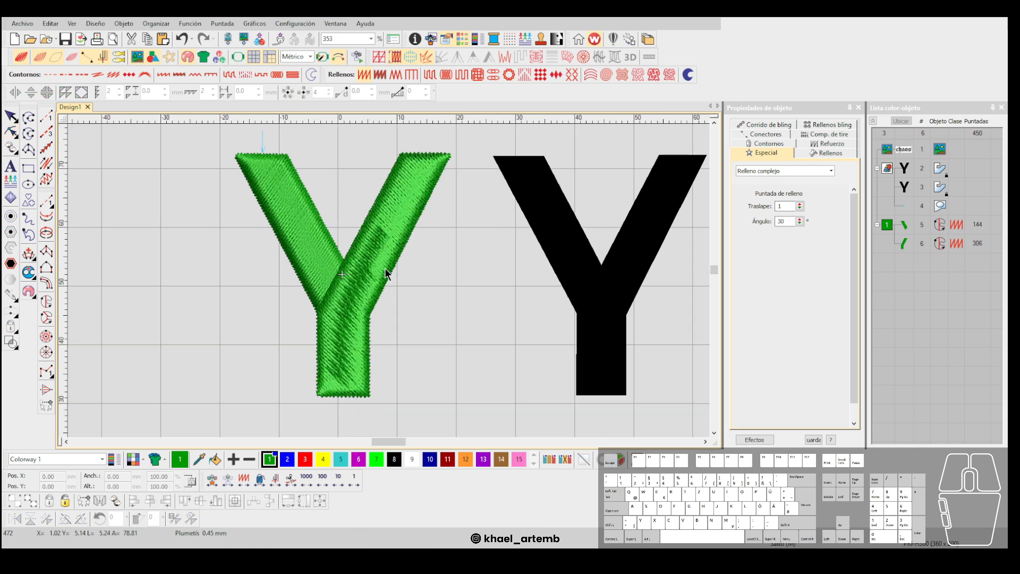
{"action": "left_click", "coordinate": [379, 263]}
{"action": "key", "text": "h"}
{"action": "scroll", "coordinate": [380, 267], "scroll_direction": "up", "scroll_amount": 1}
{"action": "scroll", "coordinate": [355, 366], "scroll_direction": "down", "scroll_amount": 2}
{"action": "key", "text": "p"}
{"action": "mouse_move", "coordinate": [347, 362]}
{"action": "left_mouse_down"}
{"action": "mouse_move", "coordinate": [418, 298]}
{"action": "mouse_move", "coordinate": [480, 182]}
{"action": "left_mouse_up"}
{"action": "left_click", "coordinate": [471, 184]}
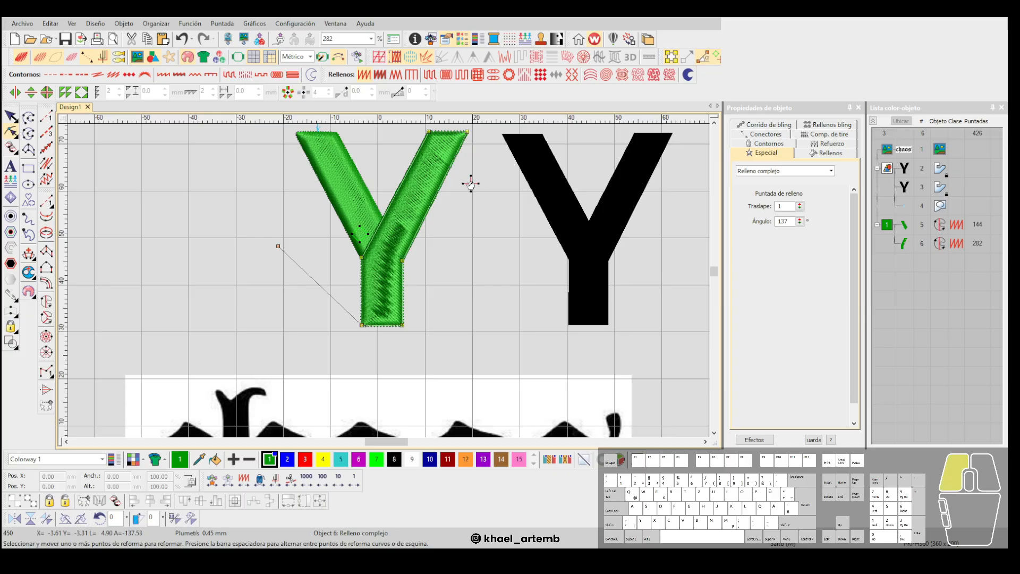
{"action": "left_click_drag", "start_coordinate": [363, 346], "coordinate": [447, 167]}
{"action": "key", "text": "Escape"}
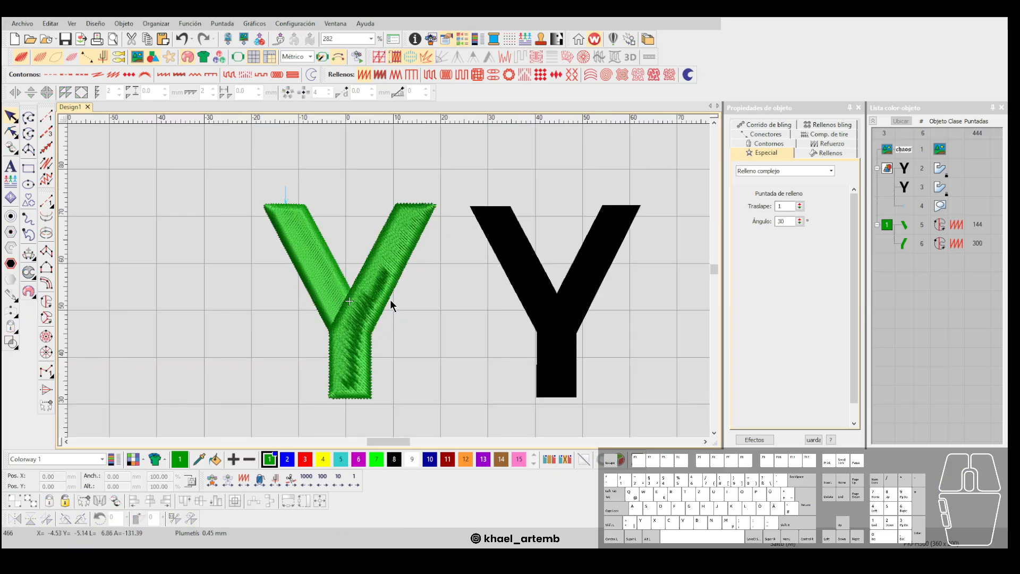
Turn off División automática for the right arm and stem's fill.
{"action": "left_click", "coordinate": [389, 299]}
{"action": "scroll", "coordinate": [390, 287], "scroll_direction": "up", "scroll_amount": 1}
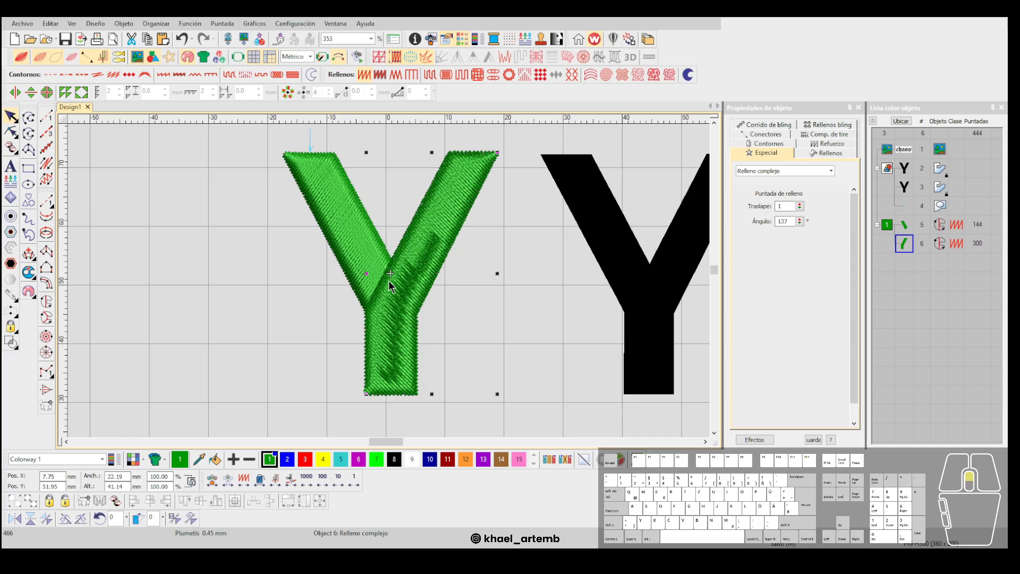
{"action": "left_click", "coordinate": [826, 158]}
{"action": "left_click", "coordinate": [745, 301]}
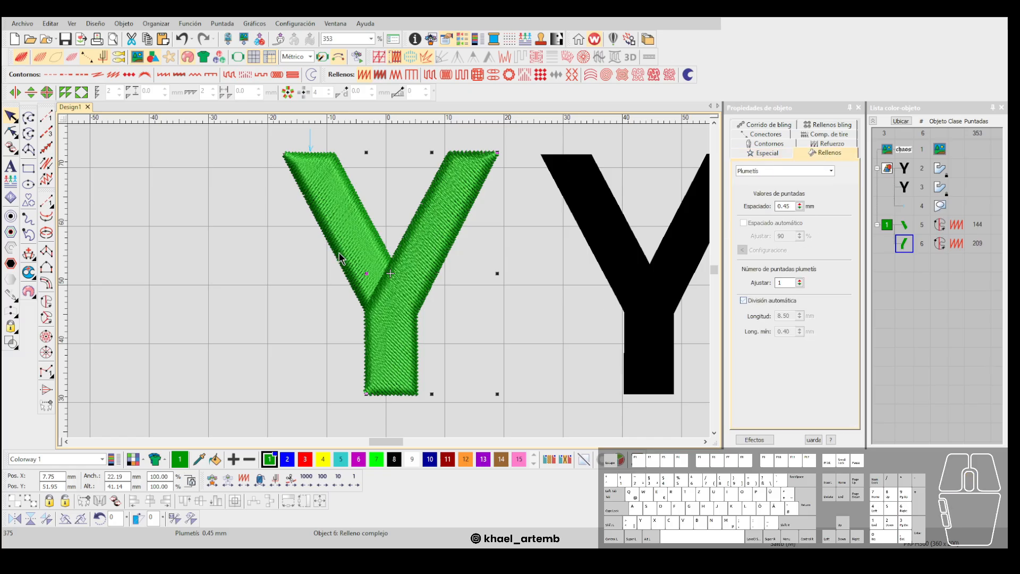
Set the stitch spacing of both green fills on the first Y to 0.20 mm.
{"action": "left_click", "coordinate": [372, 215], "text": "ctrl"}
{"action": "key", "text": "BackSpace"}
{"action": "key", "text": "BackSpace"}
{"action": "type", "text": "2"}
{"action": "key", "text": "Return"}
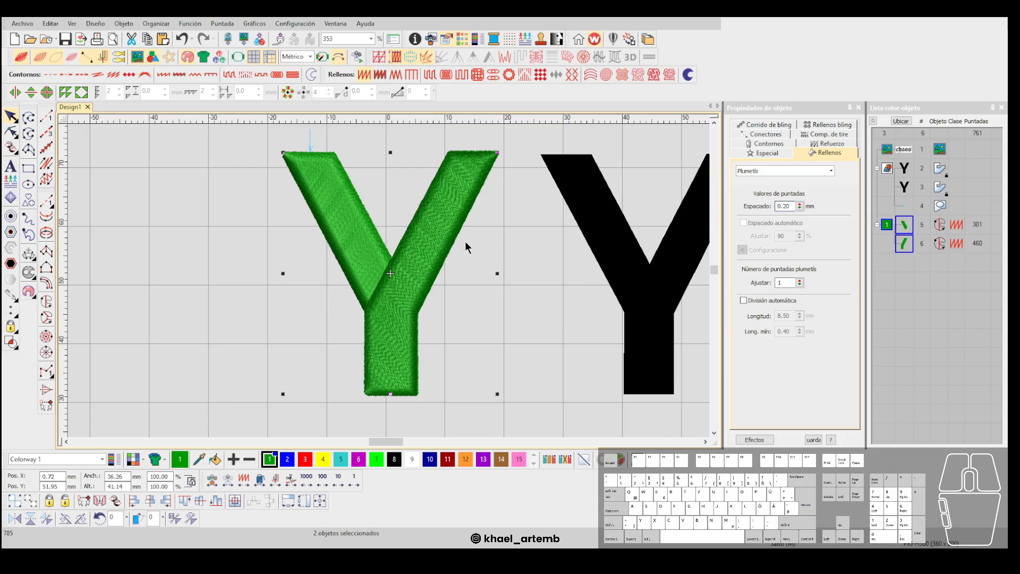
Inspect the stitch coverage of both green fills on the first Y up close.
{"action": "scroll", "coordinate": [330, 280], "scroll_direction": "down", "scroll_amount": 2}
{"action": "left_click_drag", "start_coordinate": [237, 161], "coordinate": [471, 378]}
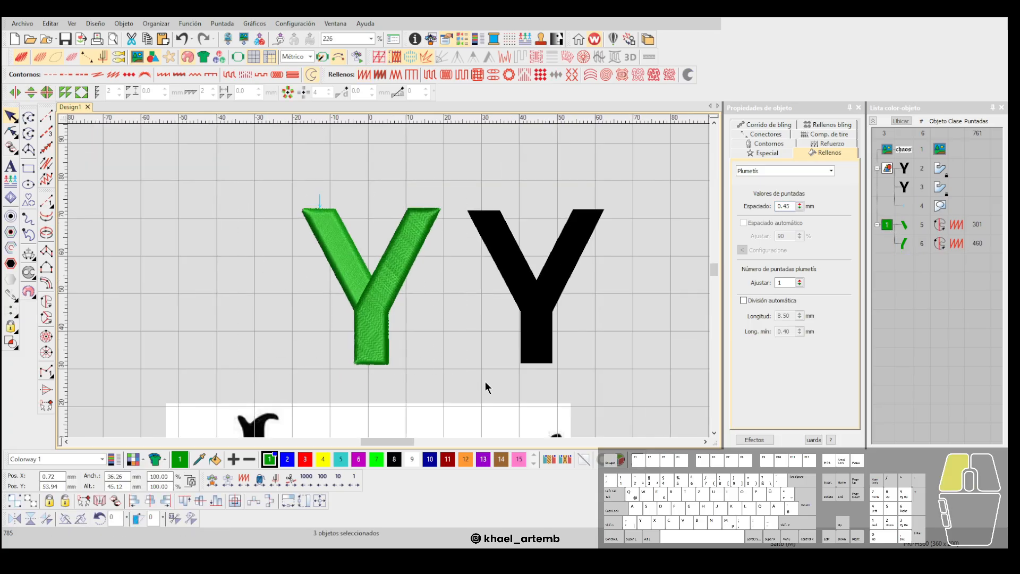
{"action": "left_click", "coordinate": [486, 382]}
{"action": "scroll", "coordinate": [390, 285], "scroll_direction": "up", "scroll_amount": 5}
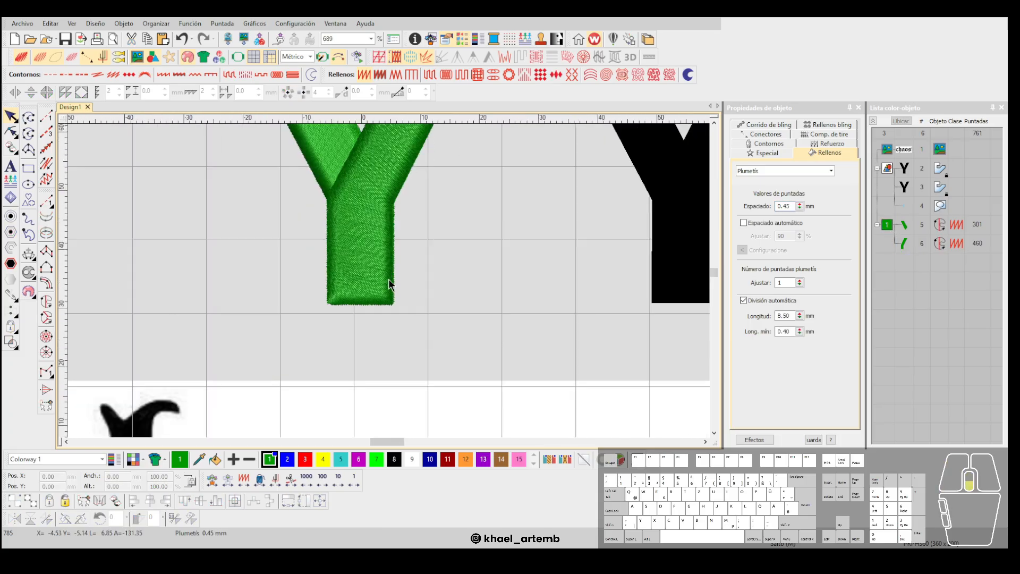
{"action": "scroll", "coordinate": [393, 277], "scroll_direction": "down", "scroll_amount": 4}
{"action": "scroll", "coordinate": [396, 264], "scroll_direction": "up", "scroll_amount": 2}
{"action": "key", "text": "alt+Tab"}
{"action": "key", "text": "alt+Tab"}
{"action": "scroll", "coordinate": [368, 292], "scroll_direction": "down", "scroll_amount": 2}
{"action": "left_click", "coordinate": [364, 271]}
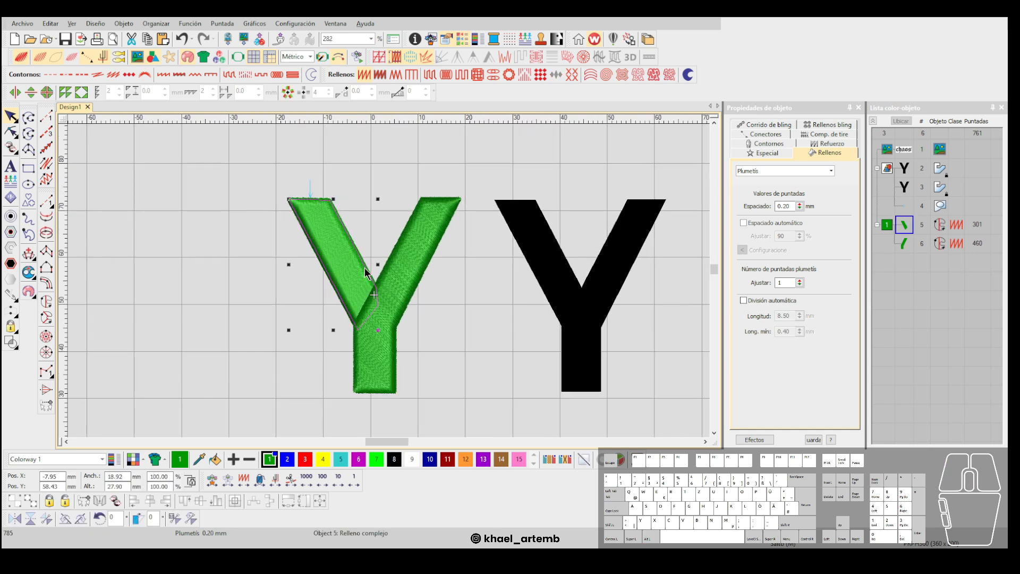
{"action": "left_click", "coordinate": [410, 263], "text": "ctrl"}
{"action": "left_click", "coordinate": [449, 292]}
Compare the stitched Y with the black tracing Y and the chaos artwork.
{"action": "scroll", "coordinate": [400, 268], "scroll_direction": "down", "scroll_amount": 3}
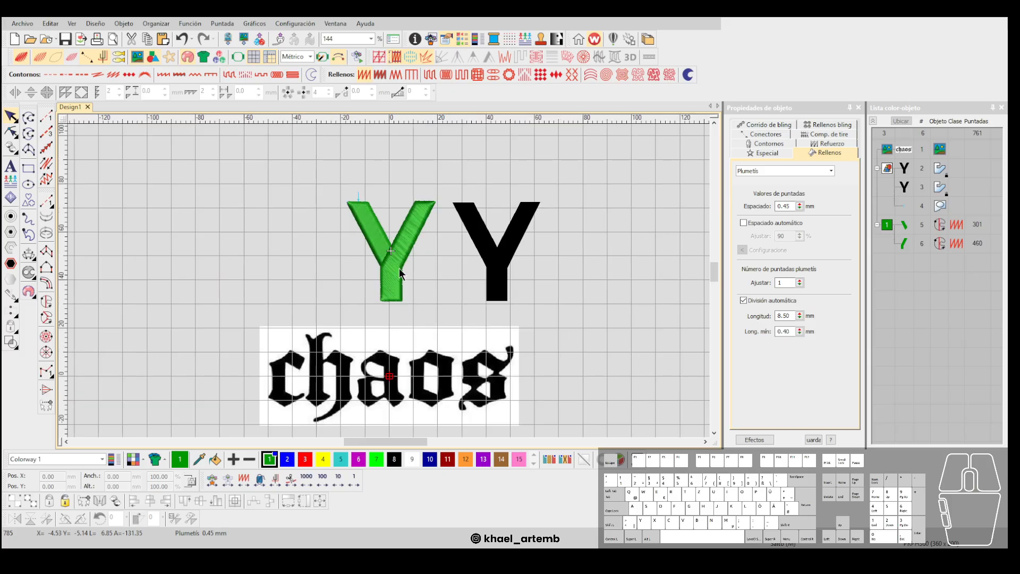
{"action": "scroll", "coordinate": [286, 310], "scroll_direction": "up", "scroll_amount": 2}
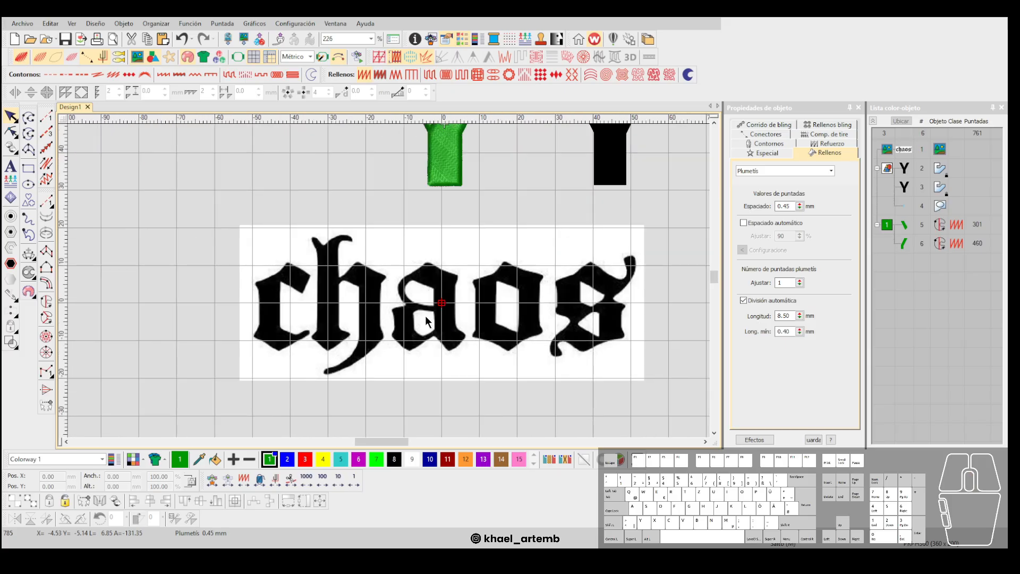
{"action": "scroll", "coordinate": [387, 275], "scroll_direction": "down", "scroll_amount": 1}
{"action": "scroll", "coordinate": [397, 239], "scroll_direction": "down", "scroll_amount": 1}
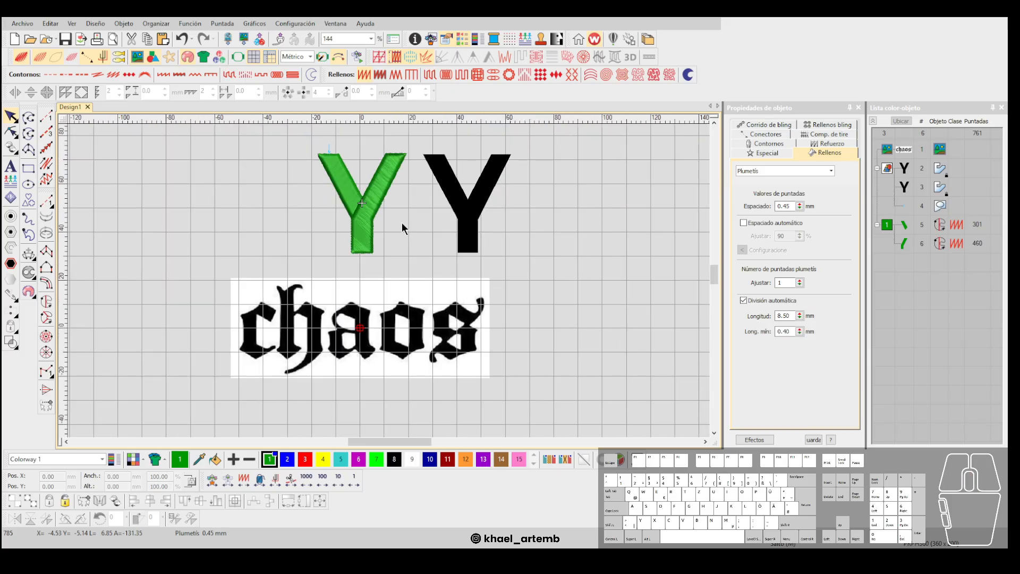
{"action": "scroll", "coordinate": [401, 222], "scroll_direction": "up", "scroll_amount": 1}
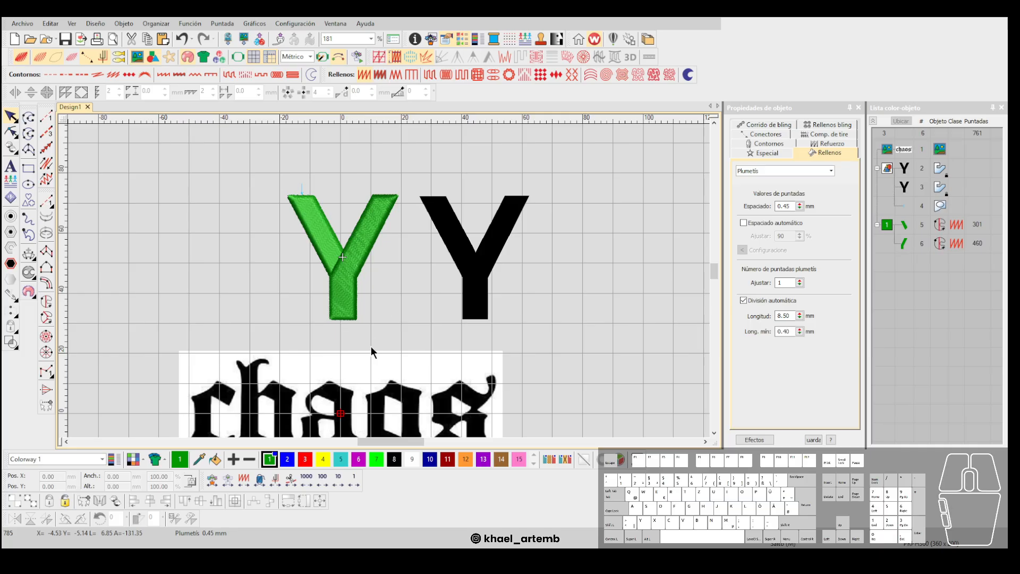
{"action": "left_click", "coordinate": [407, 268]}
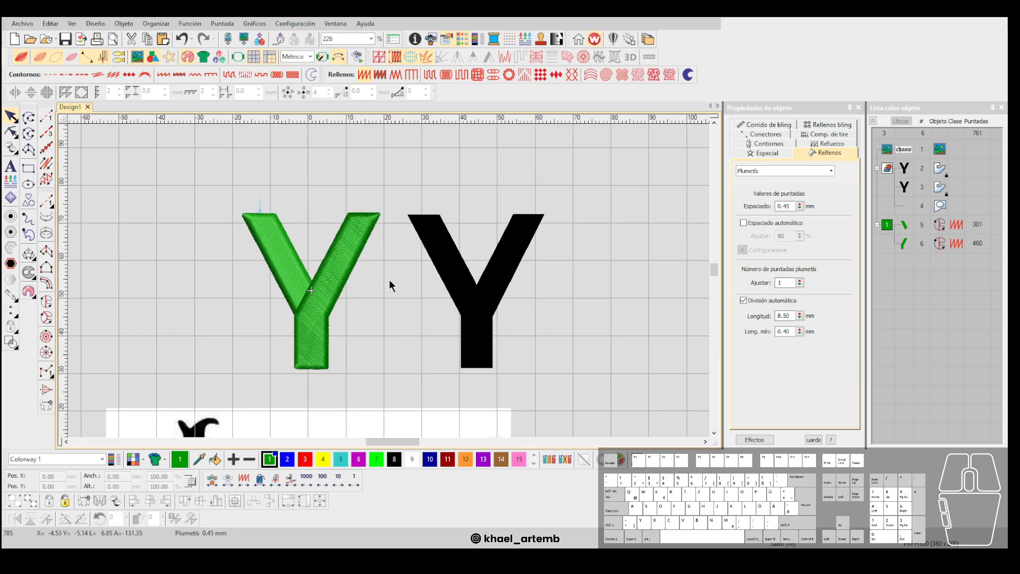
{"action": "scroll", "coordinate": [389, 280], "scroll_direction": "up", "scroll_amount": 1}
{"action": "left_click_drag", "start_coordinate": [378, 375], "coordinate": [394, 378]}
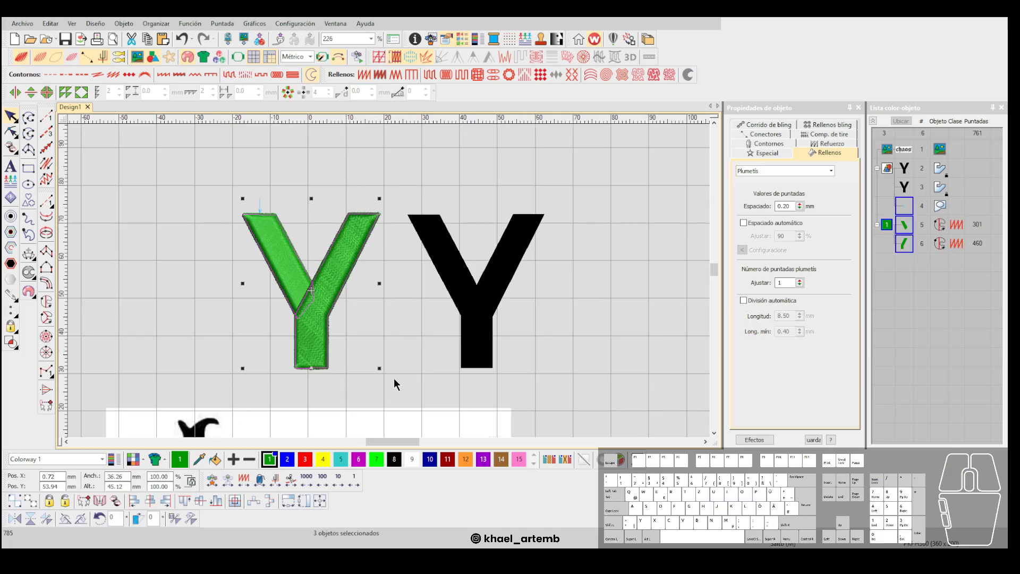
{"action": "left_click", "coordinate": [551, 314]}
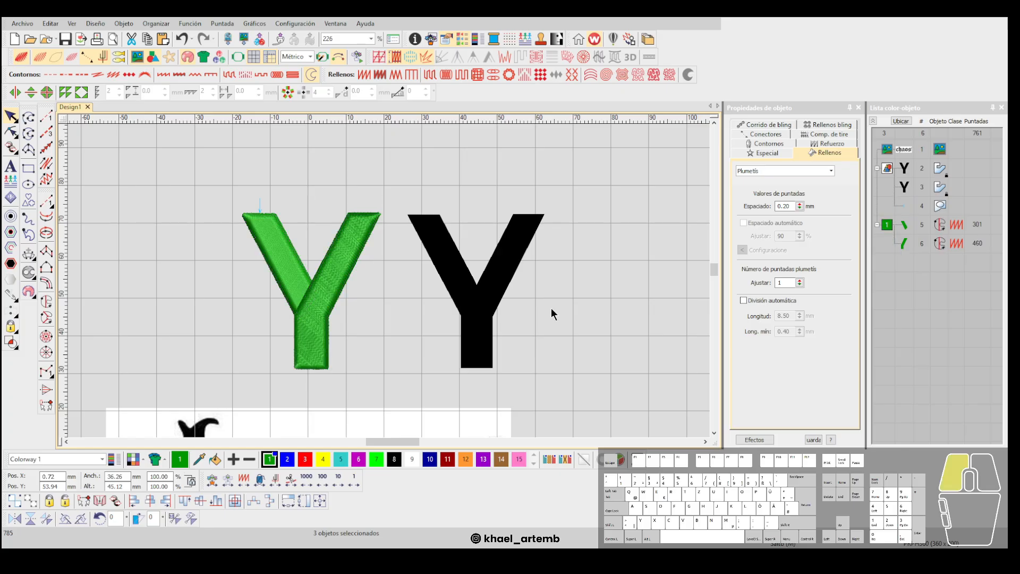
{"action": "scroll", "coordinate": [392, 280], "scroll_direction": "up", "scroll_amount": 1}
{"action": "left_click_drag", "start_coordinate": [190, 397], "coordinate": [189, 397]}
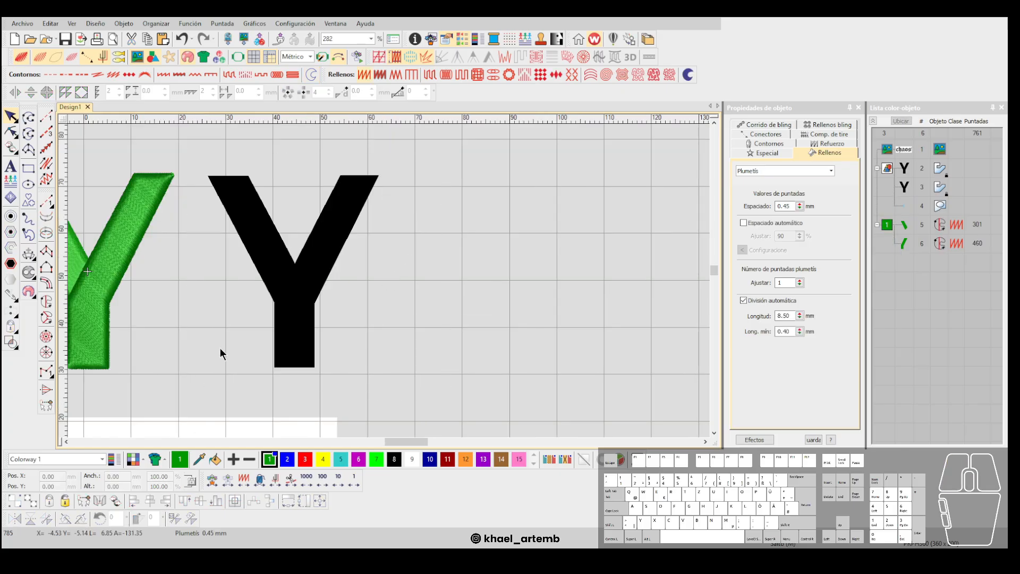
{"action": "scroll", "coordinate": [380, 318], "scroll_direction": "up", "scroll_amount": 2}
{"action": "scroll", "coordinate": [385, 252], "scroll_direction": "up", "scroll_amount": 1}
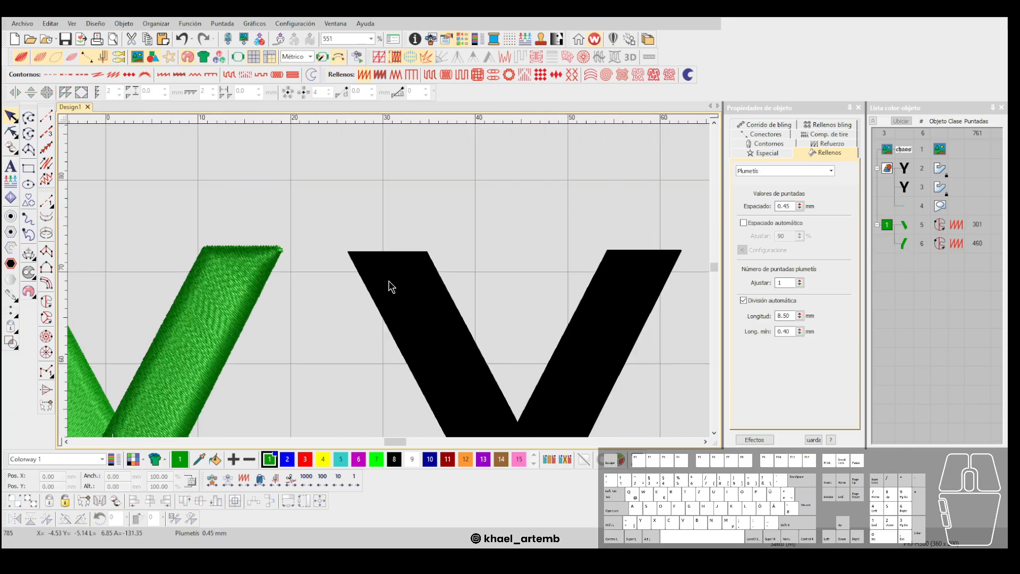
{"action": "scroll", "coordinate": [353, 279], "scroll_direction": "up", "scroll_amount": 2}
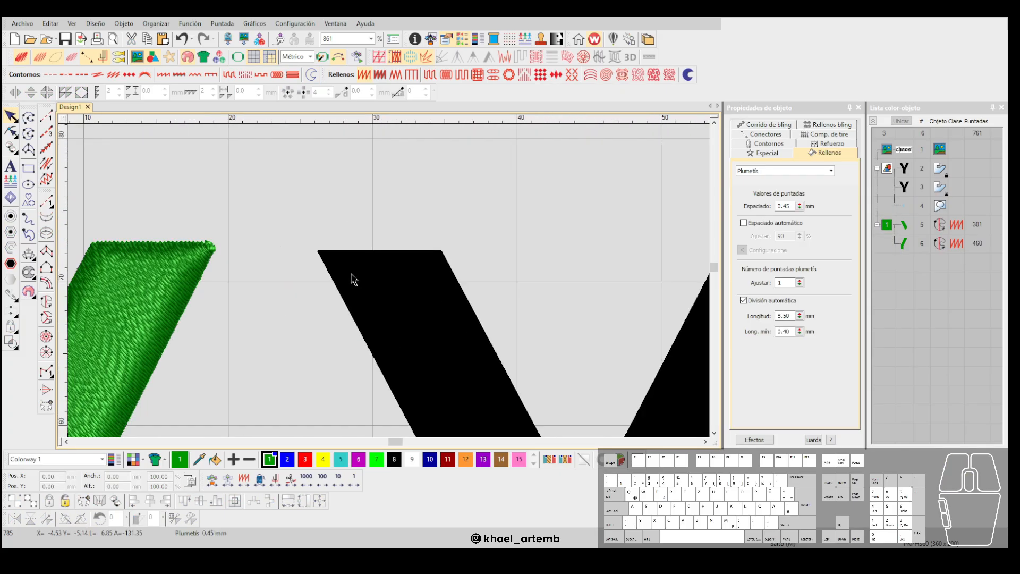
{"action": "key", "text": "space"}
{"action": "left_click", "coordinate": [318, 252]}
{"action": "scroll", "coordinate": [372, 277], "scroll_direction": "down", "scroll_amount": 2}
{"action": "scroll", "coordinate": [455, 376], "scroll_direction": "up", "scroll_amount": 1}
{"action": "left_click", "coordinate": [434, 366]}
{"action": "key", "text": "Return"}
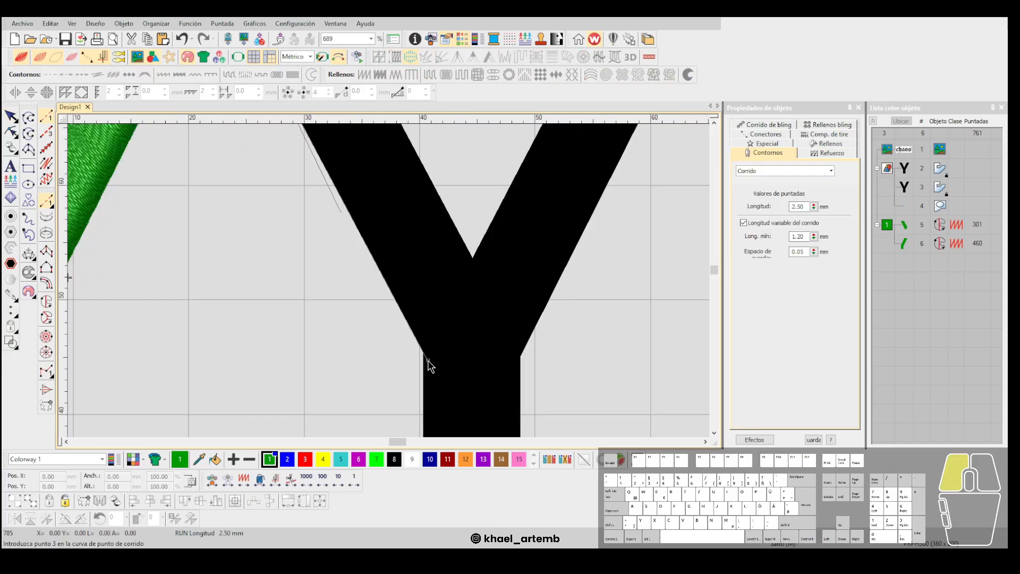
{"action": "scroll", "coordinate": [384, 250], "scroll_direction": "down", "scroll_amount": 1}
{"action": "key", "text": "ctrl+z"}
Digitize the second Y's left arm as a Column B Plumetis fill, angling its lower end into the stem junction.
{"action": "key", "text": "space"}
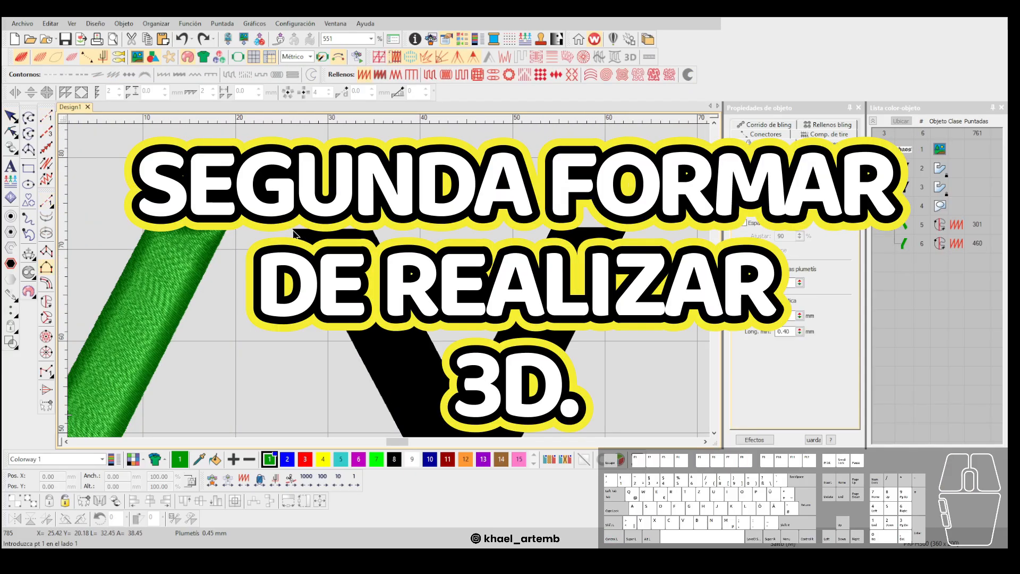
{"action": "scroll", "coordinate": [296, 234], "scroll_direction": "down", "scroll_amount": 1}
{"action": "left_click", "coordinate": [120, 242]}
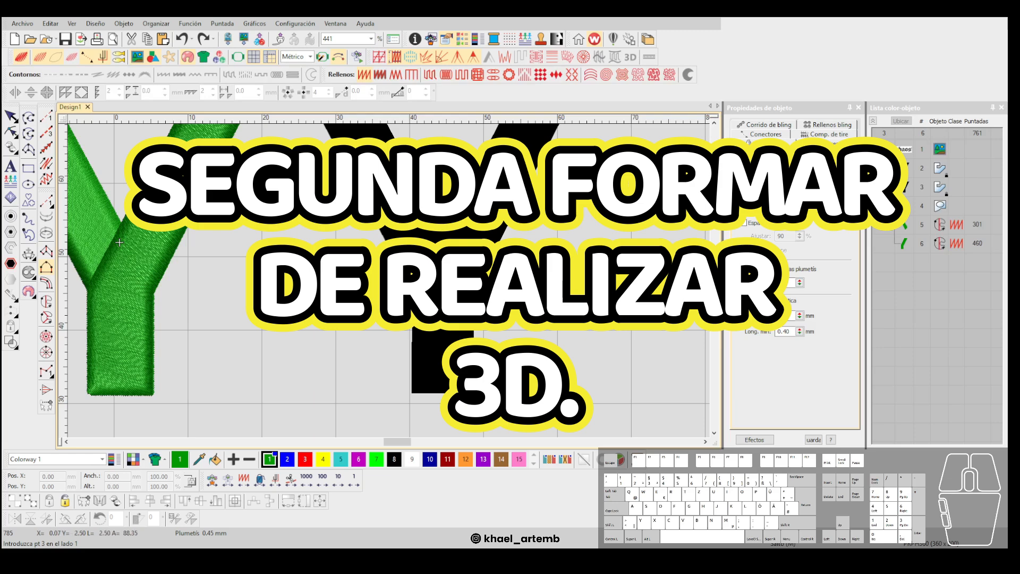
{"action": "key", "text": "Return"}
{"action": "scroll", "coordinate": [374, 180], "scroll_direction": "up", "scroll_amount": 2}
{"action": "left_click", "coordinate": [400, 264]}
{"action": "scroll", "coordinate": [452, 404], "scroll_direction": "down", "scroll_amount": 1}
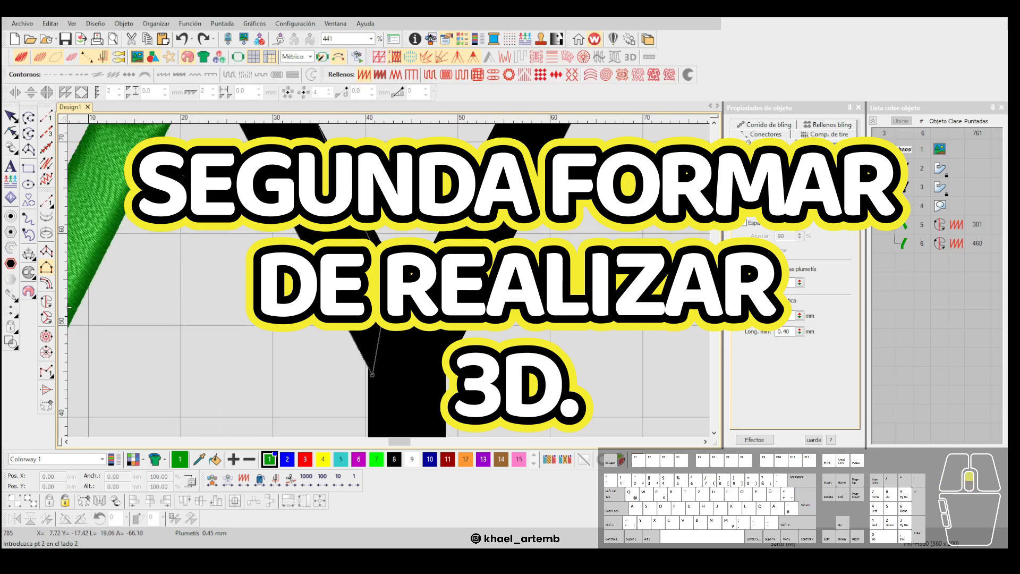
{"action": "scroll", "coordinate": [405, 292], "scroll_direction": "up", "scroll_amount": 1}
{"action": "left_click", "coordinate": [431, 328]}
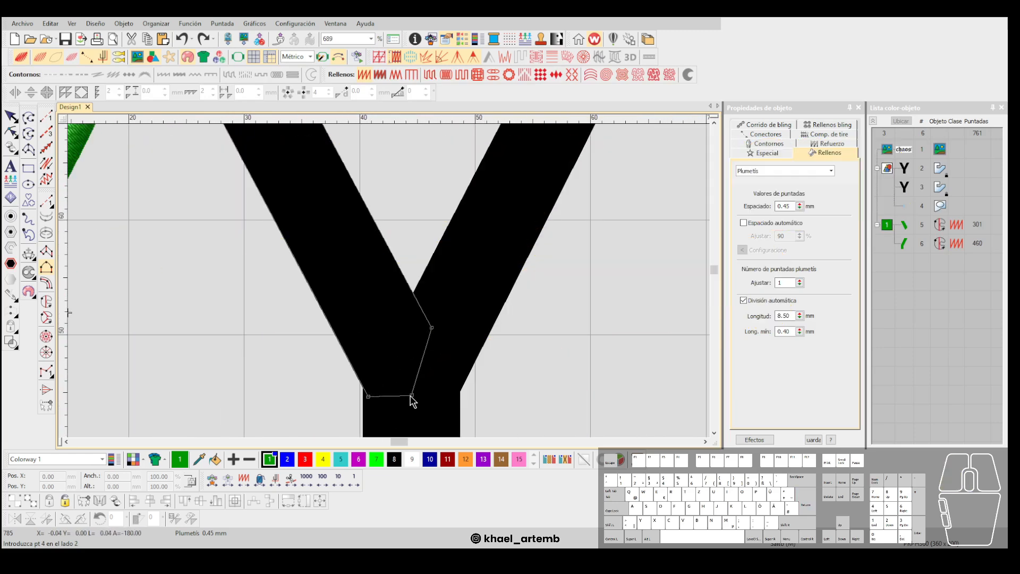
{"action": "left_click", "coordinate": [413, 396]}
{"action": "key", "text": "Return"}
{"action": "scroll", "coordinate": [390, 281], "scroll_direction": "down", "scroll_amount": 6}
{"action": "scroll", "coordinate": [389, 280], "scroll_direction": "up", "scroll_amount": 3}
{"action": "key", "text": "Escape"}
Turn off División automática for the second Y's left arm fill.
{"action": "left_click", "coordinate": [387, 279]}
{"action": "left_click", "coordinate": [779, 301]}
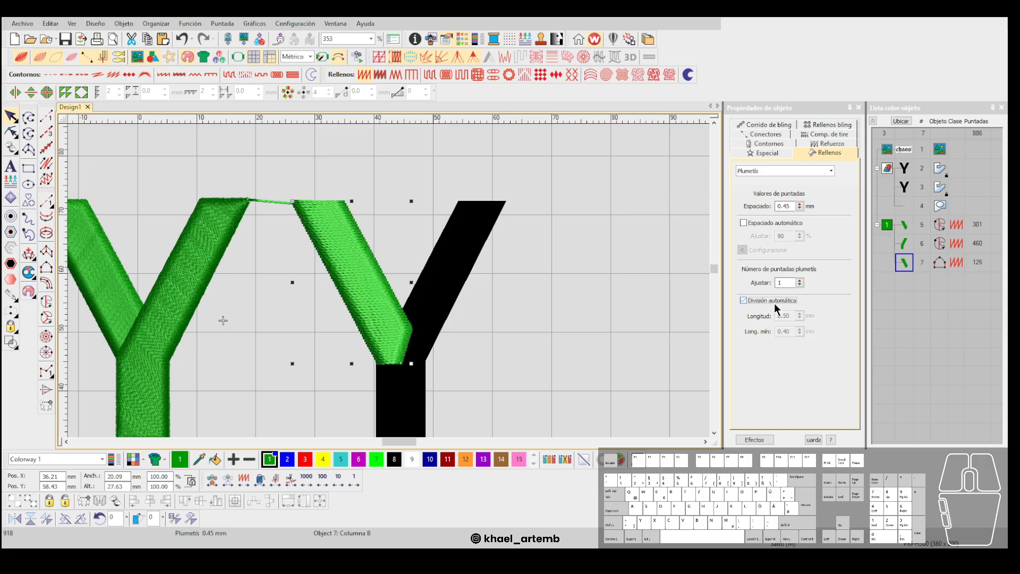
{"action": "key", "text": "Escape"}
Digitize a Plumetis column cap across the left arm's top edge, slightly overhanging the edge, with stitches running across the end.
{"action": "scroll", "coordinate": [388, 280], "scroll_direction": "up", "scroll_amount": 2}
{"action": "key", "text": "d"}
{"action": "scroll", "coordinate": [385, 281], "scroll_direction": "down", "scroll_amount": 2}
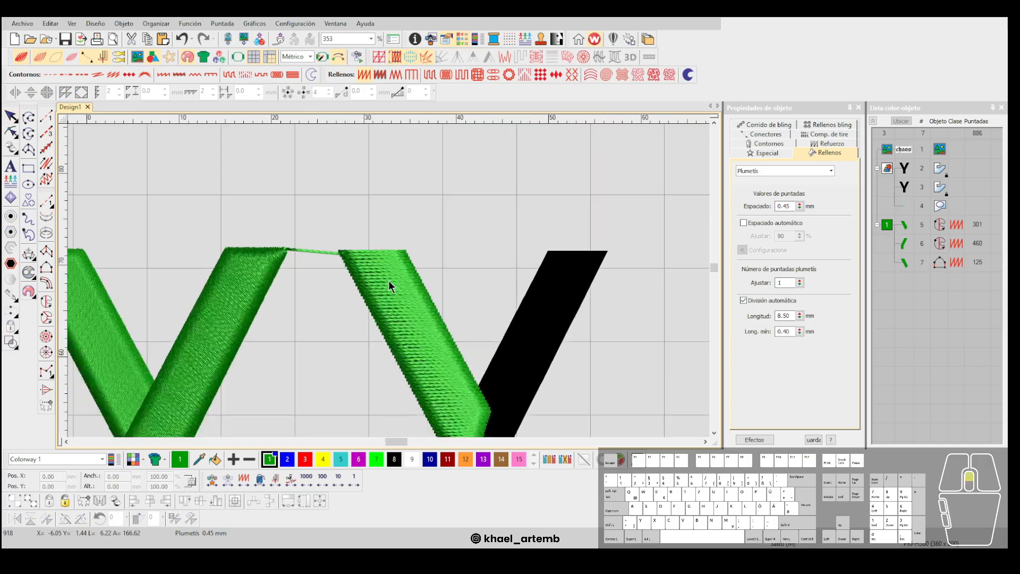
{"action": "scroll", "coordinate": [388, 281], "scroll_direction": "up", "scroll_amount": 4}
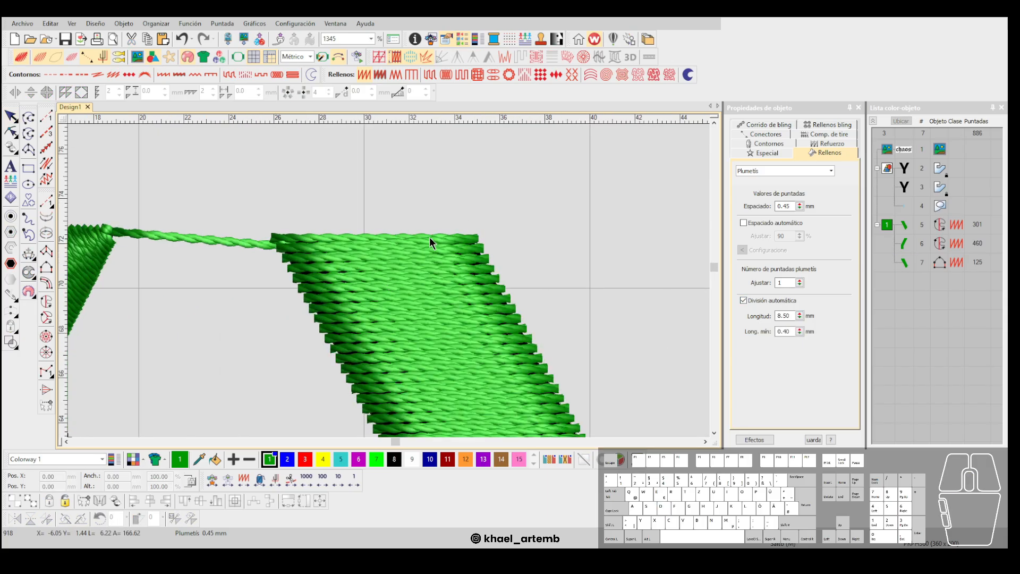
{"action": "scroll", "coordinate": [387, 280], "scroll_direction": "down", "scroll_amount": 2}
{"action": "scroll", "coordinate": [385, 276], "scroll_direction": "up", "scroll_amount": 3}
{"action": "key", "text": "space"}
{"action": "left_click", "coordinate": [543, 242]}
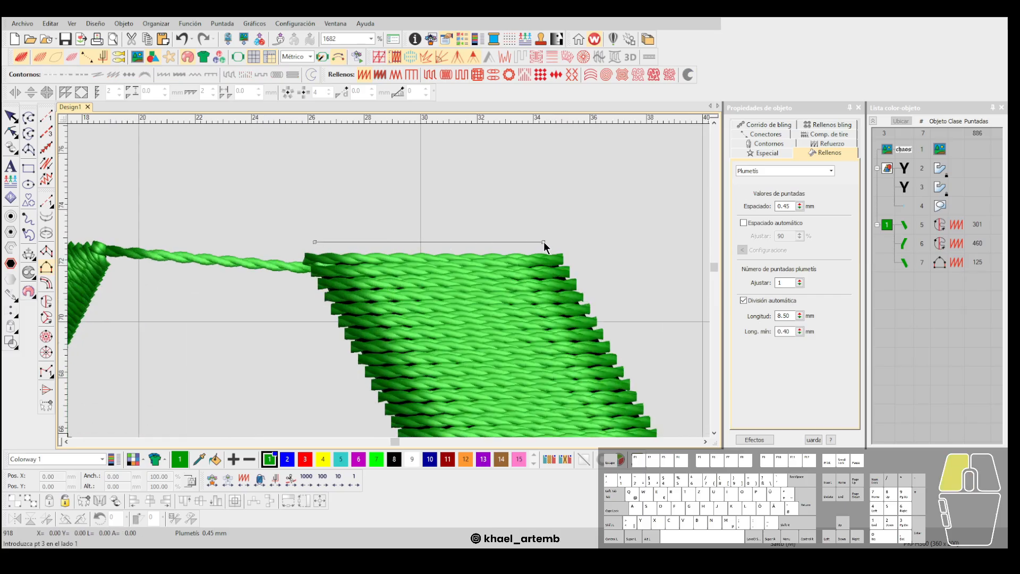
{"action": "left_click", "coordinate": [367, 321]}
{"action": "left_click", "coordinate": [537, 312]}
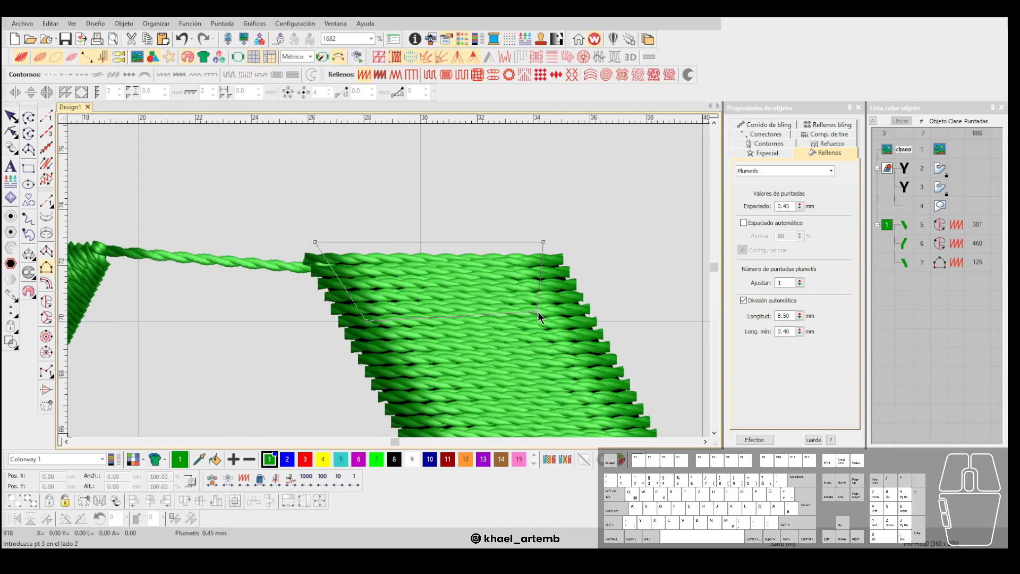
{"action": "key", "text": "Return"}
{"action": "key", "text": "h"}
{"action": "left_click", "coordinate": [538, 311]}
{"action": "scroll", "coordinate": [538, 312], "scroll_direction": "down", "scroll_amount": 2}
{"action": "scroll", "coordinate": [388, 280], "scroll_direction": "down", "scroll_amount": 2}
{"action": "scroll", "coordinate": [379, 255], "scroll_direction": "up", "scroll_amount": 2}
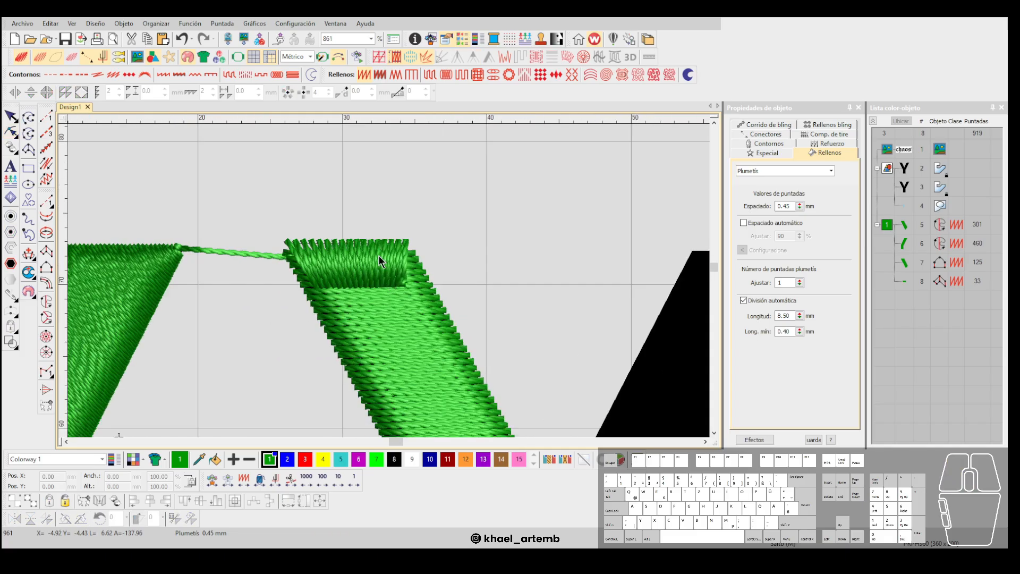
Move the left arm's fill after its cap in the sewing order and adjust the fill's entry point at the upper end.
{"action": "left_click", "coordinate": [385, 317]}
{"action": "key", "text": "ctrl+x"}
{"action": "key", "text": "ctrl+v"}
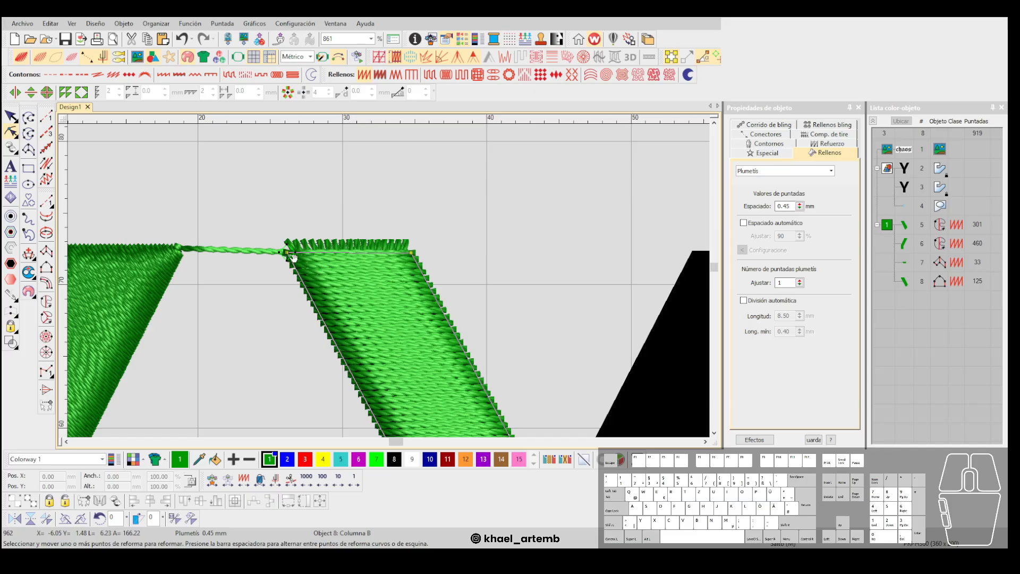
{"action": "left_click", "coordinate": [431, 277]}
{"action": "left_click", "coordinate": [10, 115]}
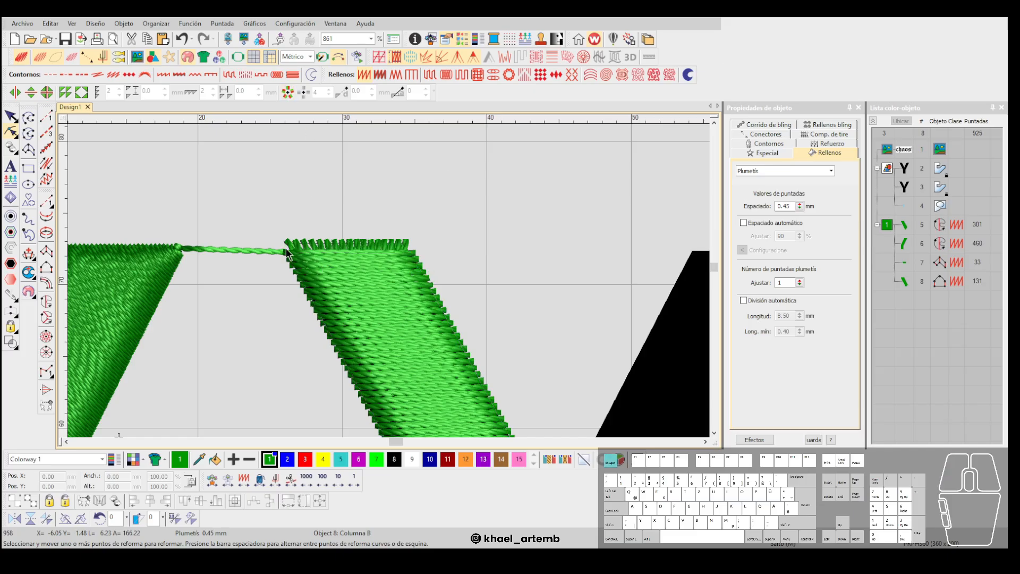
Hide the connector stitches between the two letters.
{"action": "left_click", "coordinate": [139, 279]}
{"action": "left_click", "coordinate": [89, 57]}
{"action": "scroll", "coordinate": [362, 277], "scroll_direction": "down", "scroll_amount": 3}
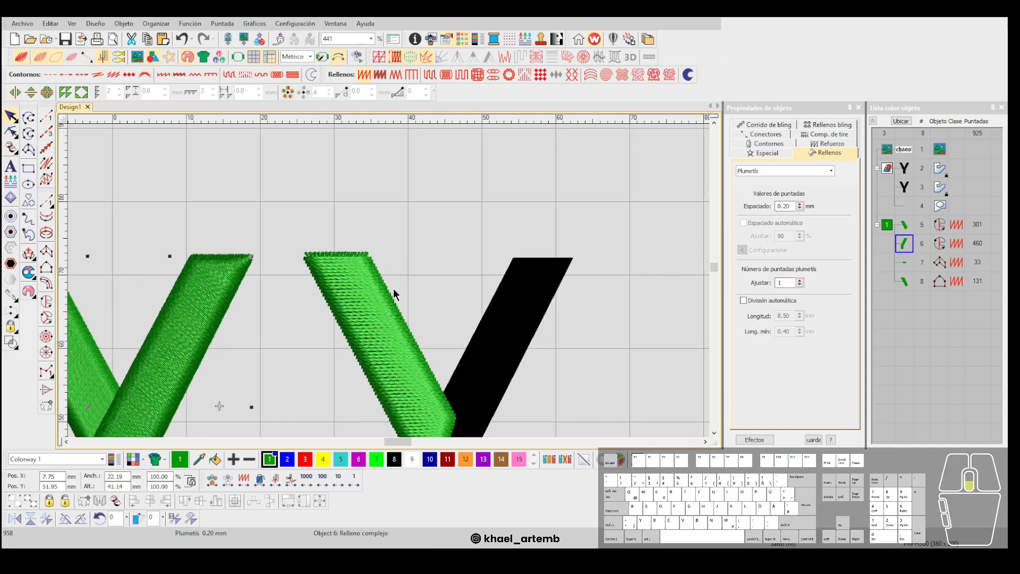
{"action": "left_click", "coordinate": [429, 249]}
Examine how the cap and fill stitches overlap at the left arm's top end in realistic and plain stitch views.
{"action": "key", "text": "d"}
{"action": "scroll", "coordinate": [389, 281], "scroll_direction": "up", "scroll_amount": 2}
{"action": "key", "text": "s"}
{"action": "key", "text": "s"}
{"action": "key", "text": "d"}
{"action": "scroll", "coordinate": [388, 280], "scroll_direction": "up", "scroll_amount": 3}
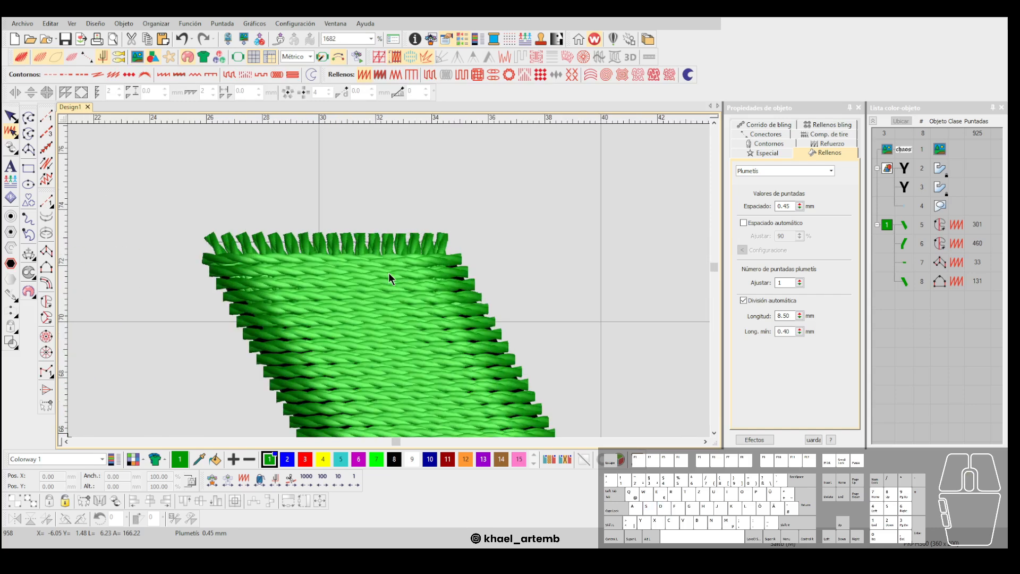
{"action": "left_click", "coordinate": [393, 241]}
{"action": "left_click_drag", "start_coordinate": [392, 241], "coordinate": [396, 245]}
{"action": "key", "text": "Escape"}
{"action": "key", "text": "d"}
{"action": "key", "text": "d"}
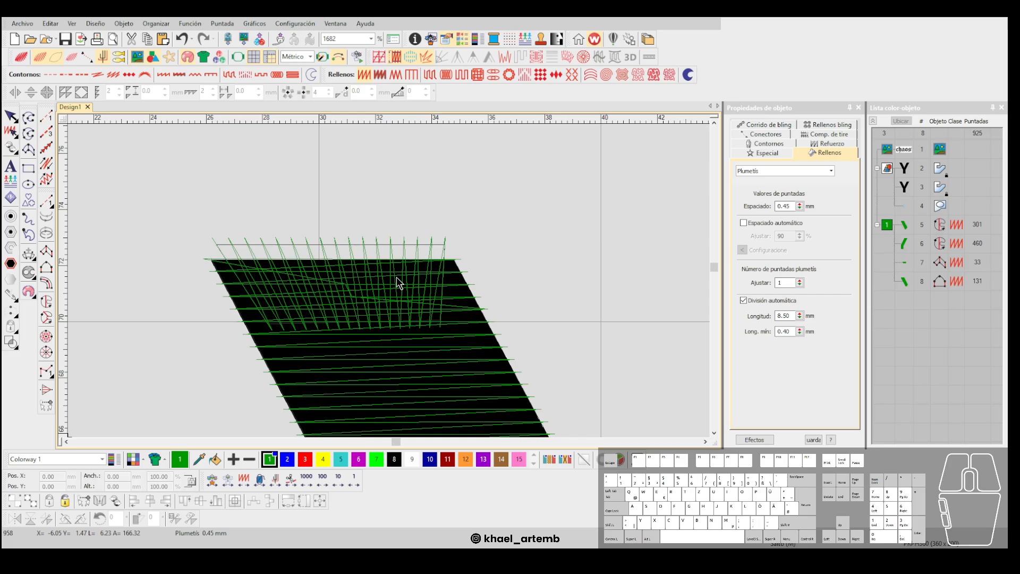
{"action": "scroll", "coordinate": [388, 280], "scroll_direction": "down", "scroll_amount": 2}
{"action": "scroll", "coordinate": [389, 283], "scroll_direction": "down", "scroll_amount": 5}
Digitize a Corrido run from the left arm fill's lower exit point up through the right arm to its top edge.
{"action": "left_click", "coordinate": [392, 288]}
{"action": "key", "text": "h"}
{"action": "scroll", "coordinate": [395, 303], "scroll_direction": "up", "scroll_amount": 1}
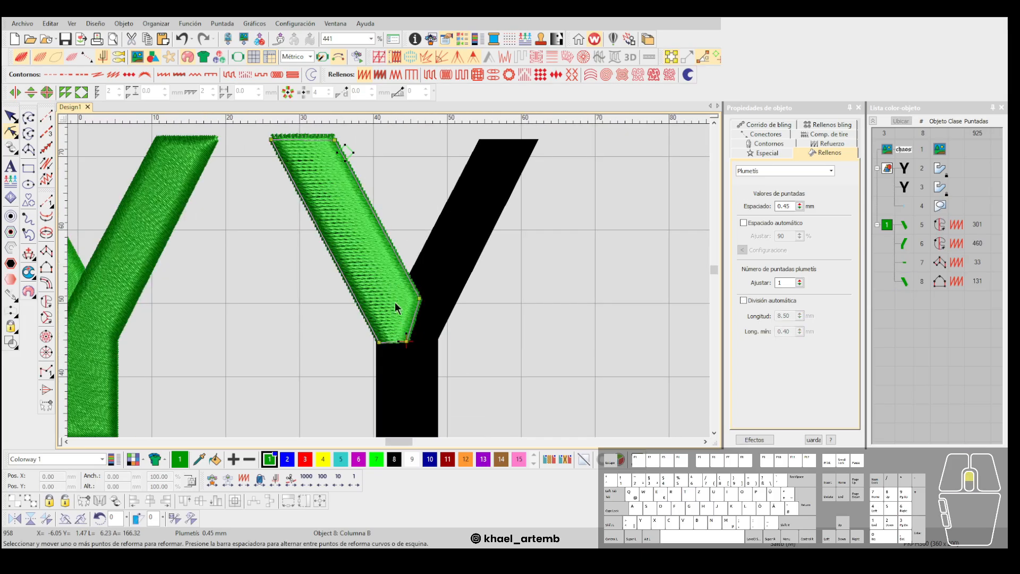
{"action": "scroll", "coordinate": [404, 343], "scroll_direction": "up", "scroll_amount": 1}
{"action": "key", "text": "Escape"}
{"action": "key", "text": "F8"}
{"action": "left_click", "coordinate": [391, 283]}
{"action": "left_click", "coordinate": [419, 218]}
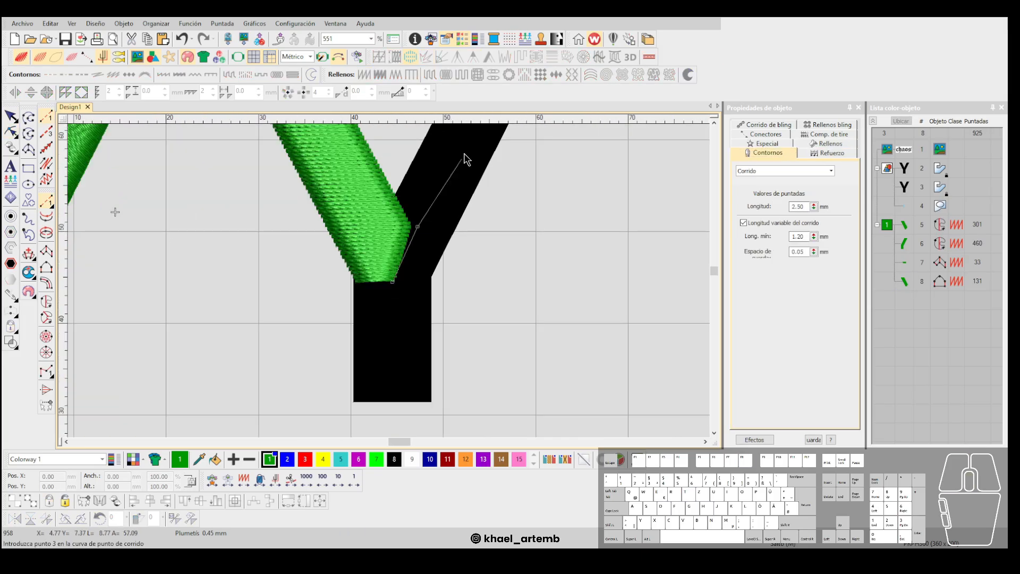
{"action": "scroll", "coordinate": [467, 152], "scroll_direction": "up", "scroll_amount": 3}
{"action": "left_click", "coordinate": [405, 222]}
{"action": "left_click", "coordinate": [464, 192]}
{"action": "key", "text": "Return"}
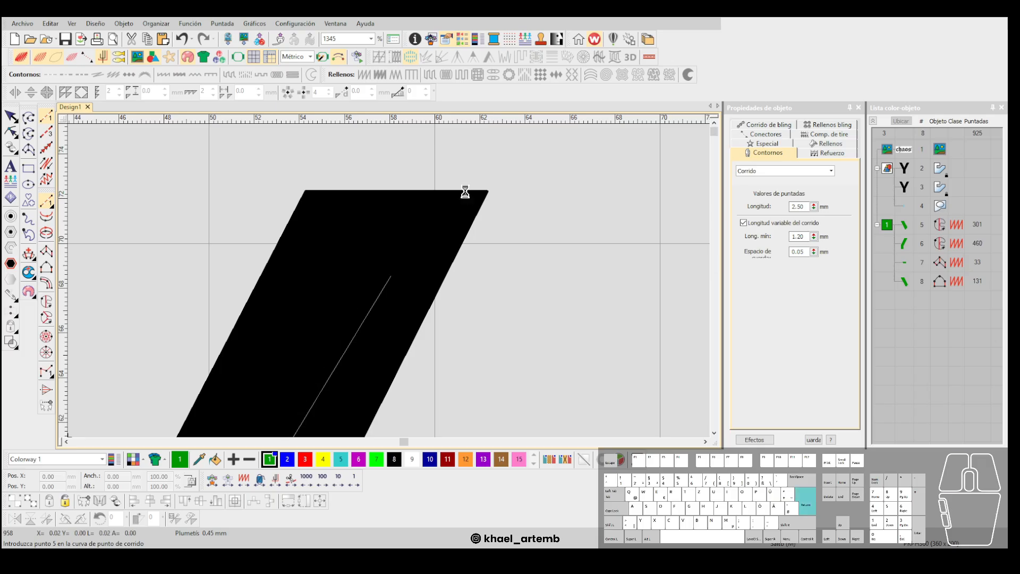
{"action": "scroll", "coordinate": [465, 191], "scroll_direction": "up", "scroll_amount": 1}
{"action": "key", "text": "F5"}
{"action": "left_click", "coordinate": [399, 273]}
{"action": "left_click", "coordinate": [195, 271]}
{"action": "key", "text": "Return"}
{"action": "key", "text": "BackSpace"}
Digitize a Column B Plumetis cap across the right arm's top edge, slightly overhanging the black tracing.
{"action": "key", "text": "F5"}
{"action": "left_click", "coordinate": [406, 276]}
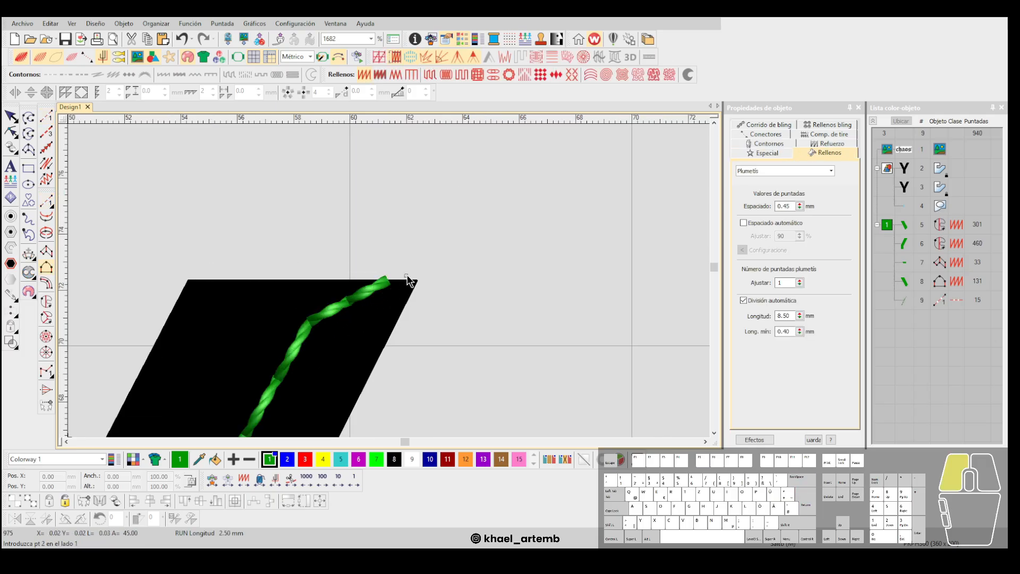
{"action": "left_click", "coordinate": [196, 274]}
{"action": "key", "text": "Return"}
{"action": "left_click", "coordinate": [339, 342]}
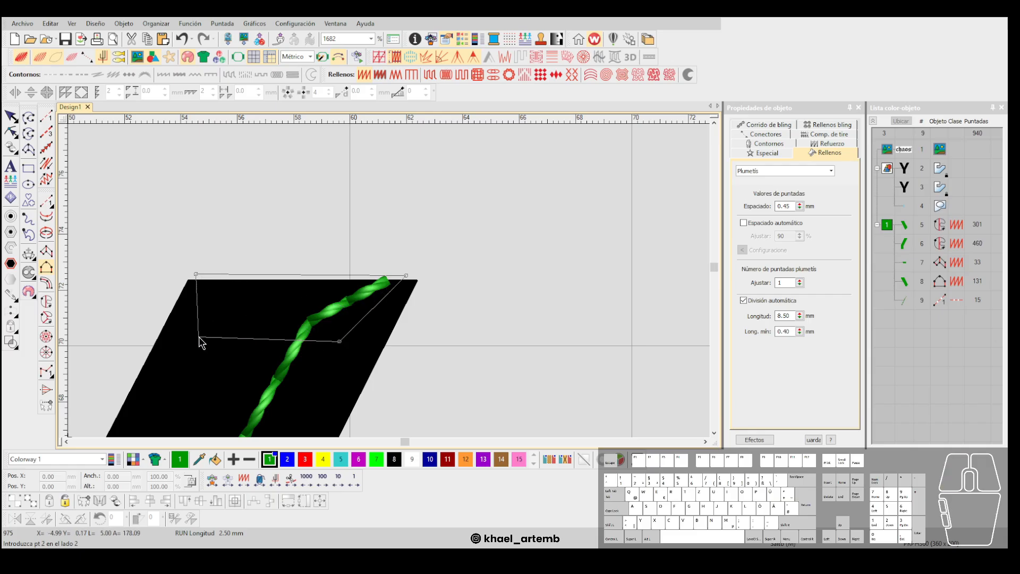
{"action": "left_click", "coordinate": [200, 341]}
Reshape the right arm cap by widening its lower corners toward the arm's sides and nudging its outer upper corner outward.
{"action": "key", "text": "h"}
{"action": "left_click_drag", "start_coordinate": [340, 341], "coordinate": [384, 342]}
{"action": "mouse_move", "coordinate": [199, 337]}
{"action": "left_mouse_down"}
{"action": "mouse_move", "coordinate": [171, 335]}
{"action": "mouse_move", "coordinate": [183, 333]}
{"action": "left_mouse_up"}
{"action": "left_click_drag", "start_coordinate": [383, 341], "coordinate": [359, 339]}
{"action": "left_click_drag", "start_coordinate": [405, 276], "coordinate": [410, 273]}
{"action": "key", "text": "Escape"}
{"action": "scroll", "coordinate": [340, 355], "scroll_direction": "down", "scroll_amount": 3}
{"action": "scroll", "coordinate": [310, 265], "scroll_direction": "up", "scroll_amount": 1}
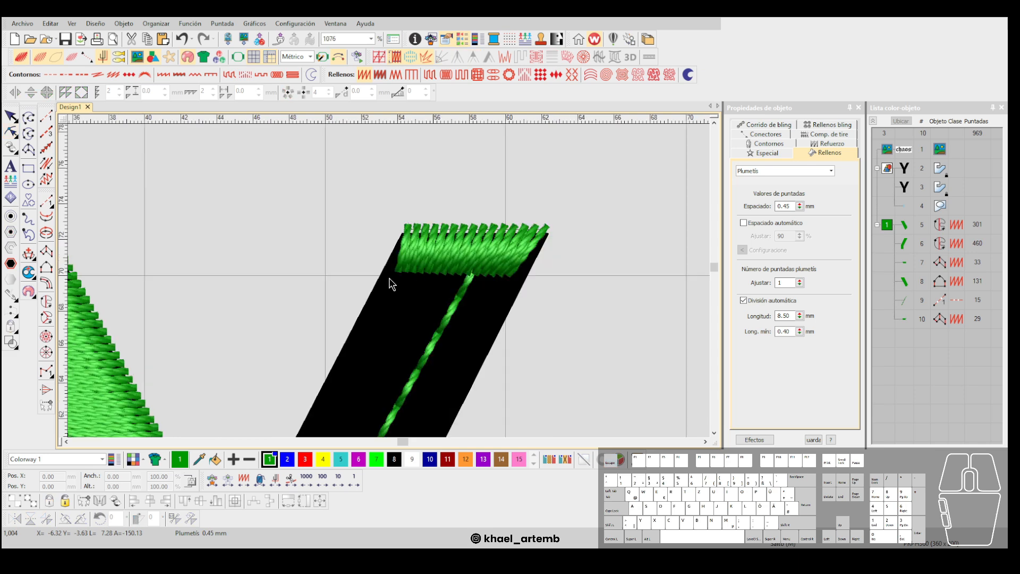
Digitize a Corrido run from the right arm's cap down through the junction and stem to just above the stem's bottom edge.
{"action": "key", "text": "r"}
{"action": "left_click", "coordinate": [403, 277]}
{"action": "scroll", "coordinate": [391, 280], "scroll_direction": "down", "scroll_amount": 4}
{"action": "left_click", "coordinate": [390, 285]}
{"action": "scroll", "coordinate": [348, 377], "scroll_direction": "up", "scroll_amount": 1}
{"action": "left_click", "coordinate": [389, 280]}
{"action": "scroll", "coordinate": [390, 281], "scroll_direction": "up", "scroll_amount": 2}
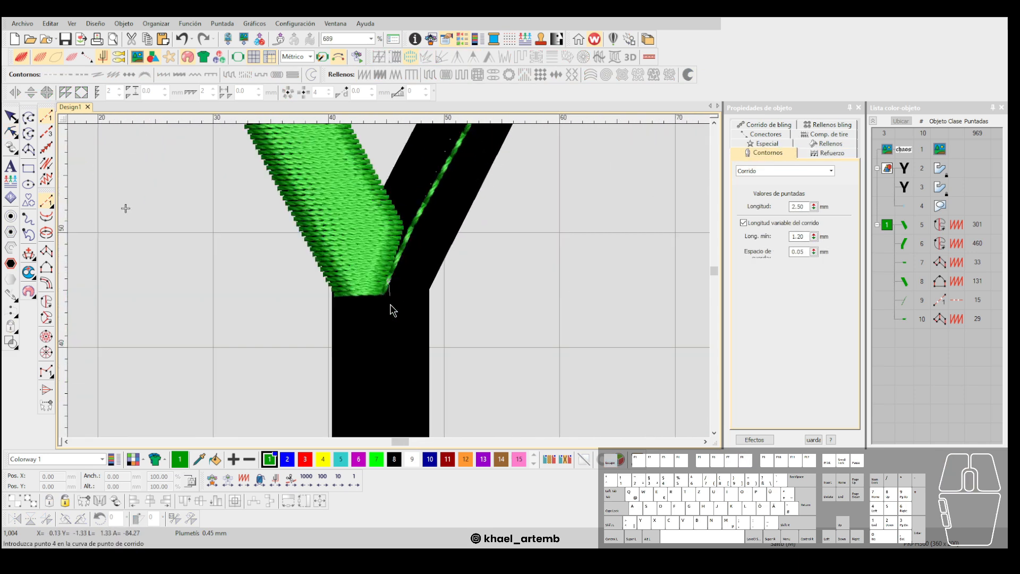
{"action": "scroll", "coordinate": [379, 395], "scroll_direction": "up", "scroll_amount": 2}
{"action": "scroll", "coordinate": [339, 348], "scroll_direction": "up", "scroll_amount": 2}
{"action": "key", "text": "BackSpace"}
{"action": "left_click", "coordinate": [376, 282]}
{"action": "key", "text": "Return"}
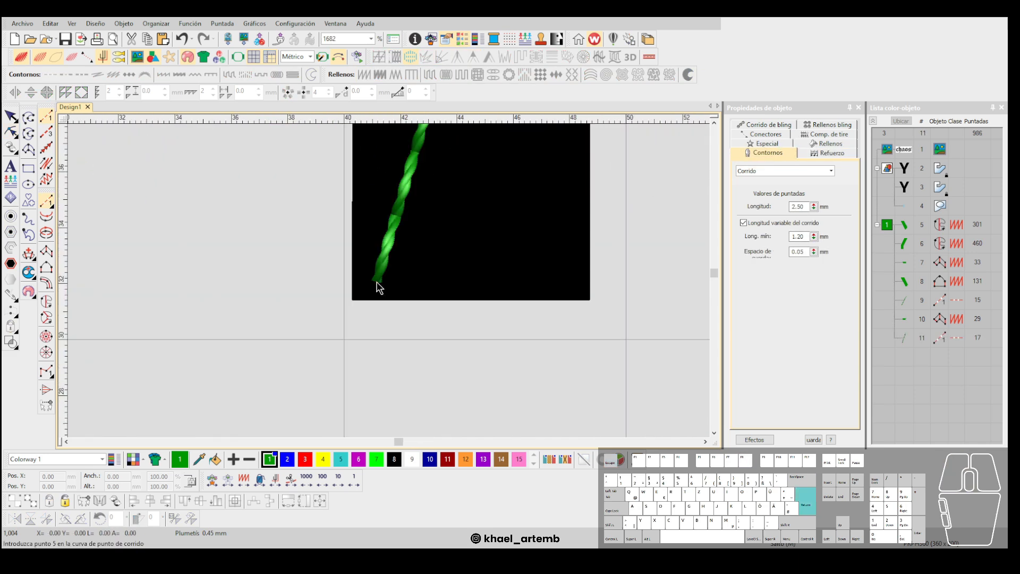
Digitize a Column B Plumetis cap about 7.9 mm wide along the stem's bottom edge, slightly overhanging it.
{"action": "key", "text": "b"}
{"action": "left_click", "coordinate": [358, 308]}
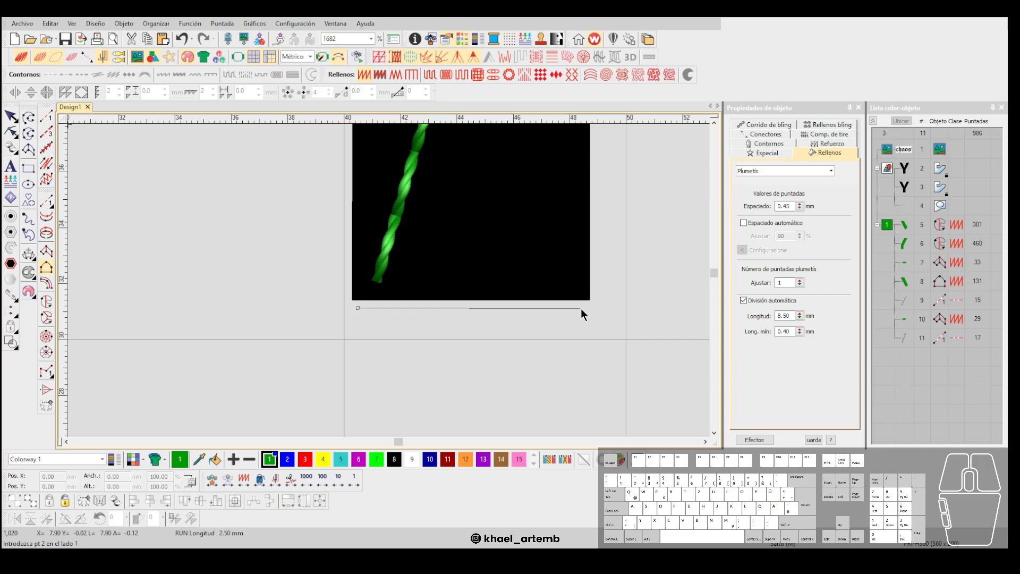
{"action": "left_click", "coordinate": [583, 308]}
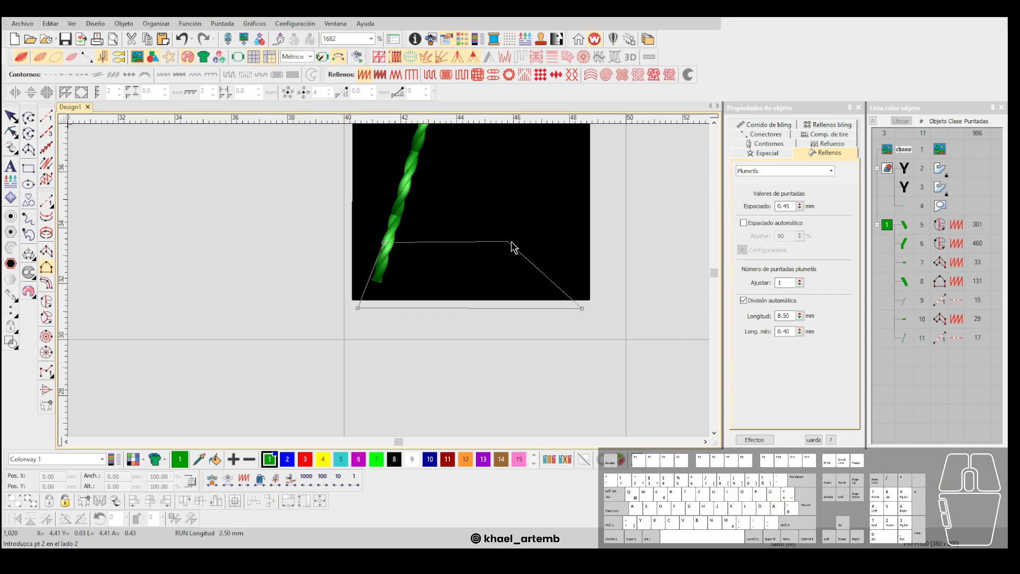
{"action": "left_click", "coordinate": [558, 248]}
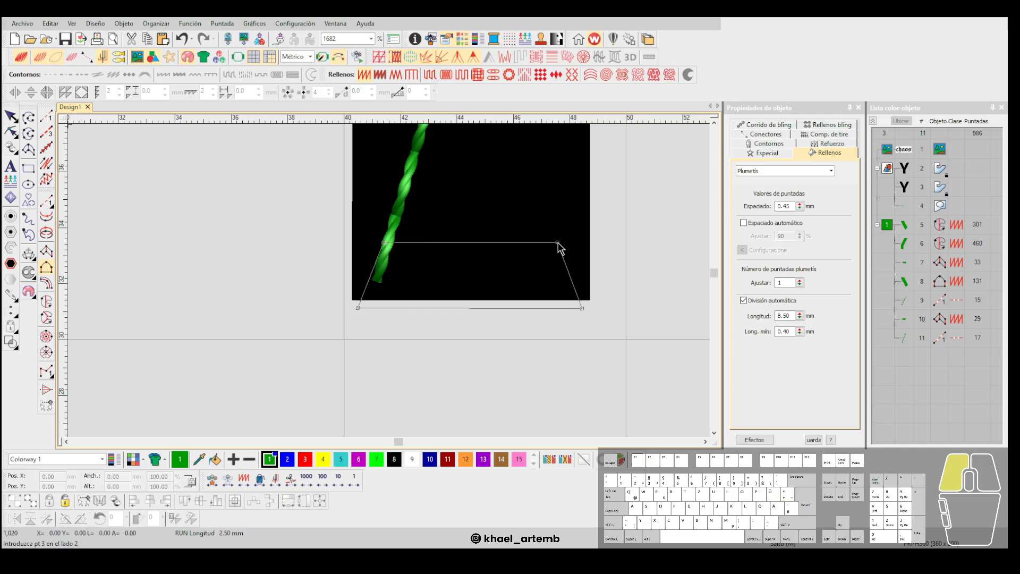
{"action": "key", "text": "Return"}
Digitize the right arm and stem as one Column B Plumetis fill, following both side edges from the stem's bottom to the arm's top.
{"action": "left_click", "coordinate": [590, 299]}
{"action": "scroll", "coordinate": [590, 295], "scroll_direction": "down", "scroll_amount": 2}
{"action": "scroll", "coordinate": [394, 186], "scroll_direction": "up", "scroll_amount": 2}
{"action": "left_click", "coordinate": [375, 223]}
{"action": "scroll", "coordinate": [395, 265], "scroll_direction": "up", "scroll_amount": 3}
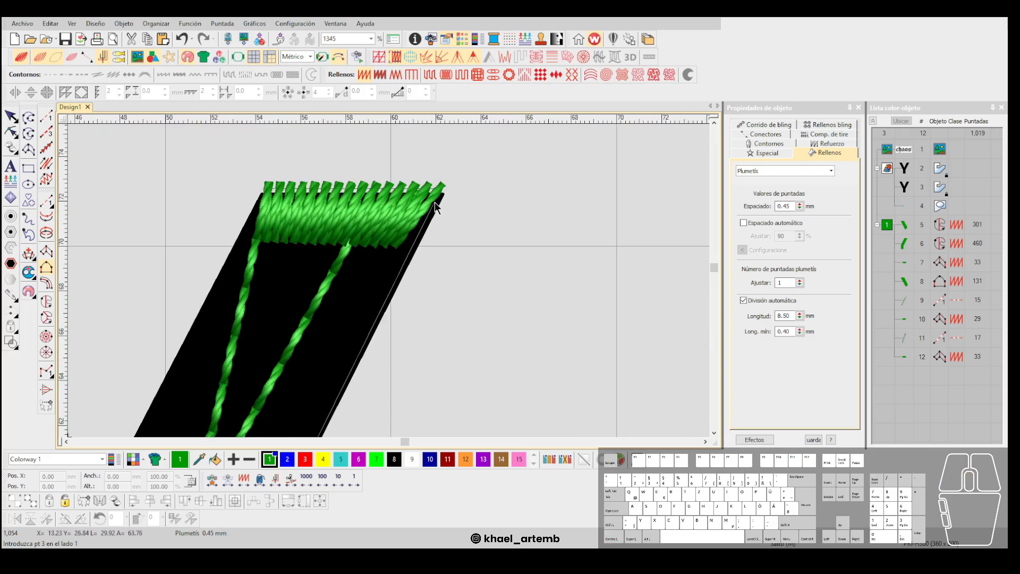
{"action": "left_click", "coordinate": [440, 200]}
{"action": "key", "text": "Return"}
{"action": "scroll", "coordinate": [400, 318], "scroll_direction": "down", "scroll_amount": 2}
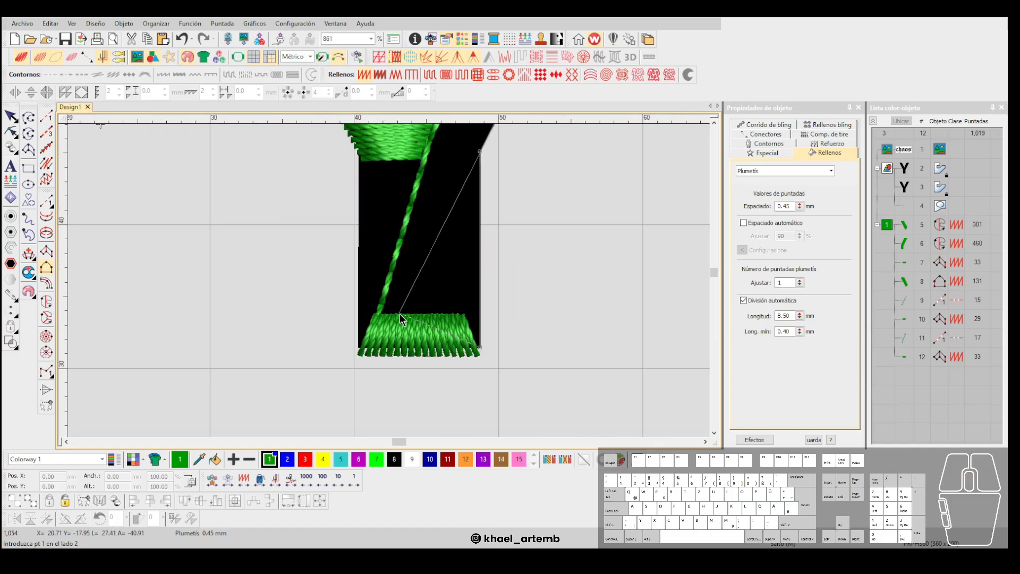
{"action": "left_click", "coordinate": [358, 347]}
{"action": "scroll", "coordinate": [359, 347], "scroll_direction": "up", "scroll_amount": 1}
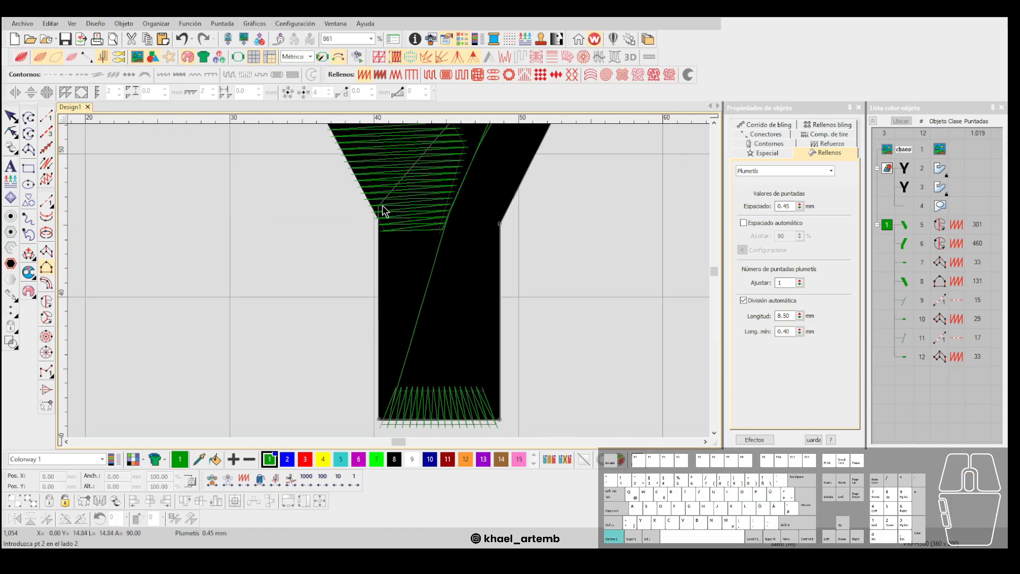
{"action": "left_click", "coordinate": [383, 211]}
{"action": "scroll", "coordinate": [392, 289], "scroll_direction": "down", "scroll_amount": 3}
{"action": "scroll", "coordinate": [394, 269], "scroll_direction": "up", "scroll_amount": 2}
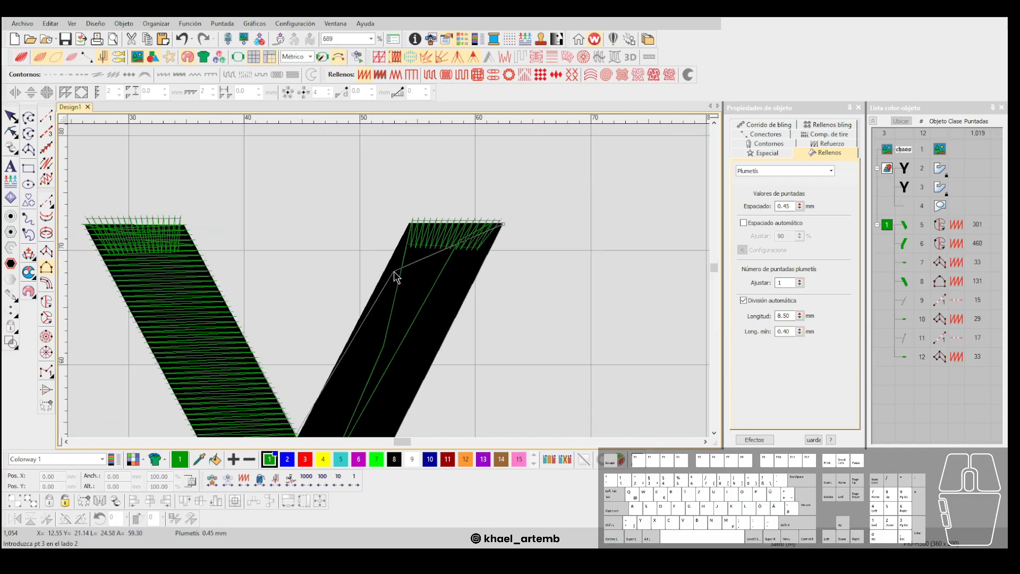
{"action": "left_click", "coordinate": [409, 225]}
{"action": "key", "text": "Return"}
{"action": "scroll", "coordinate": [372, 317], "scroll_direction": "down", "scroll_amount": 3}
{"action": "scroll", "coordinate": [382, 294], "scroll_direction": "up", "scroll_amount": 5}
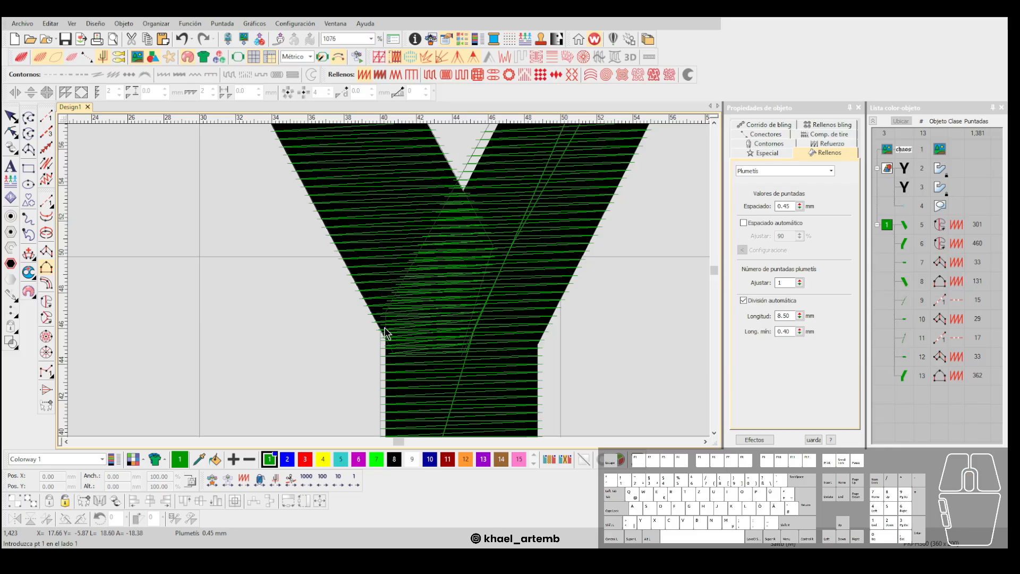
Move the left junction node of the right-arm-and-stem Column B fill down to the letter's outline corner.
{"action": "key", "text": "h"}
{"action": "left_click_drag", "start_coordinate": [386, 313], "coordinate": [384, 341]}
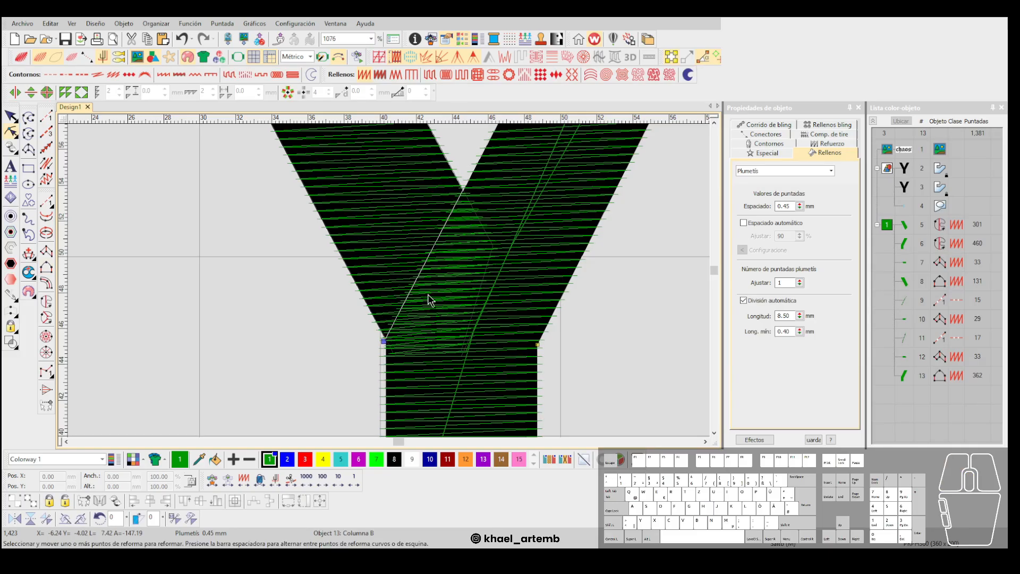
{"action": "scroll", "coordinate": [430, 301], "scroll_direction": "down", "scroll_amount": 6}
Turn off automatic splitting (División automática) for the Column B fill covering the second Y's right arm and stem.
{"action": "left_click", "coordinate": [388, 281]}
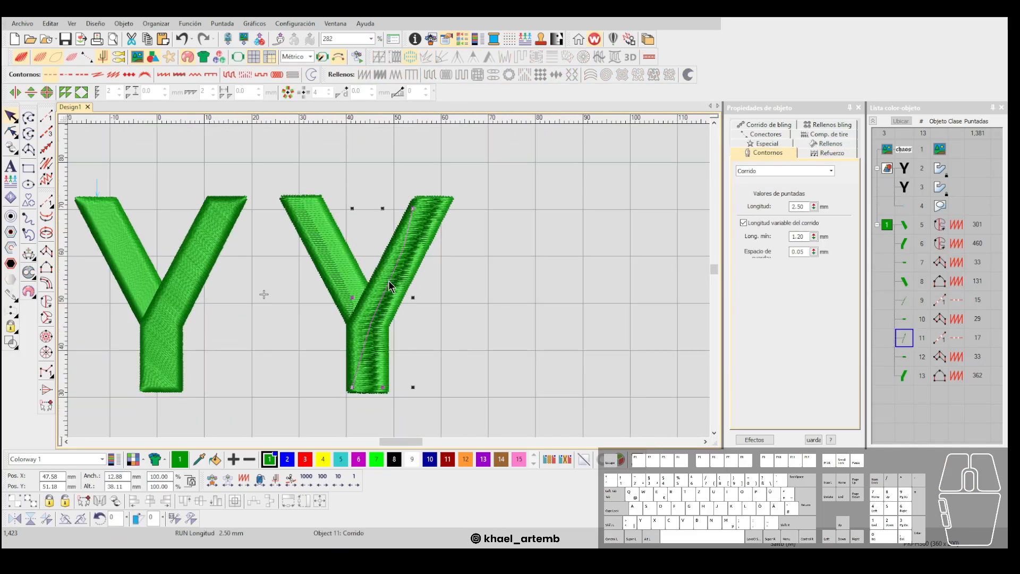
{"action": "left_click", "coordinate": [371, 259]}
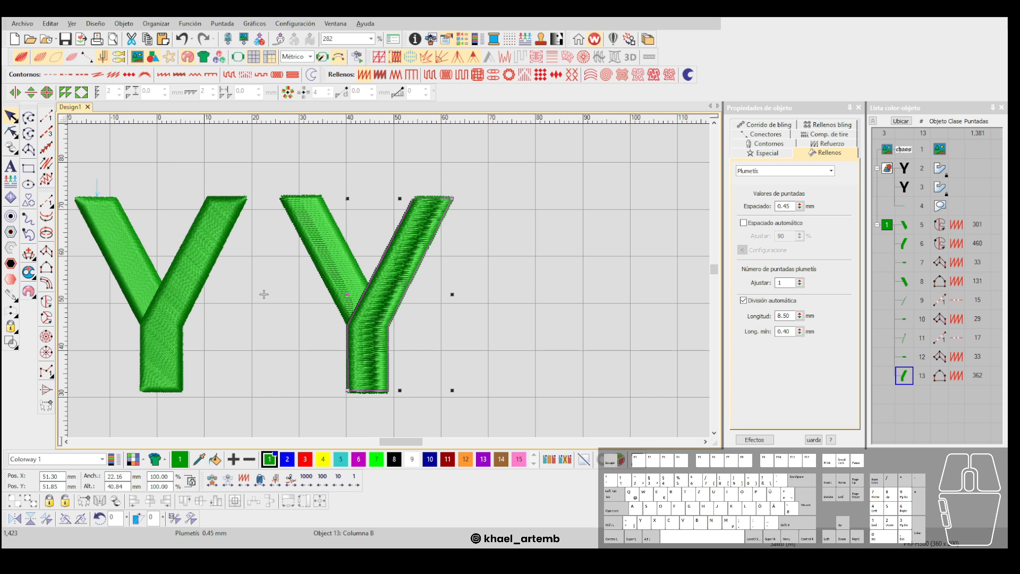
{"action": "scroll", "coordinate": [393, 288], "scroll_direction": "up", "scroll_amount": 1}
{"action": "left_click", "coordinate": [567, 324]}
{"action": "left_click", "coordinate": [391, 283]}
{"action": "left_click", "coordinate": [755, 302]}
{"action": "left_click", "coordinate": [554, 323]}
{"action": "scroll", "coordinate": [265, 345], "scroll_direction": "down", "scroll_amount": 2}
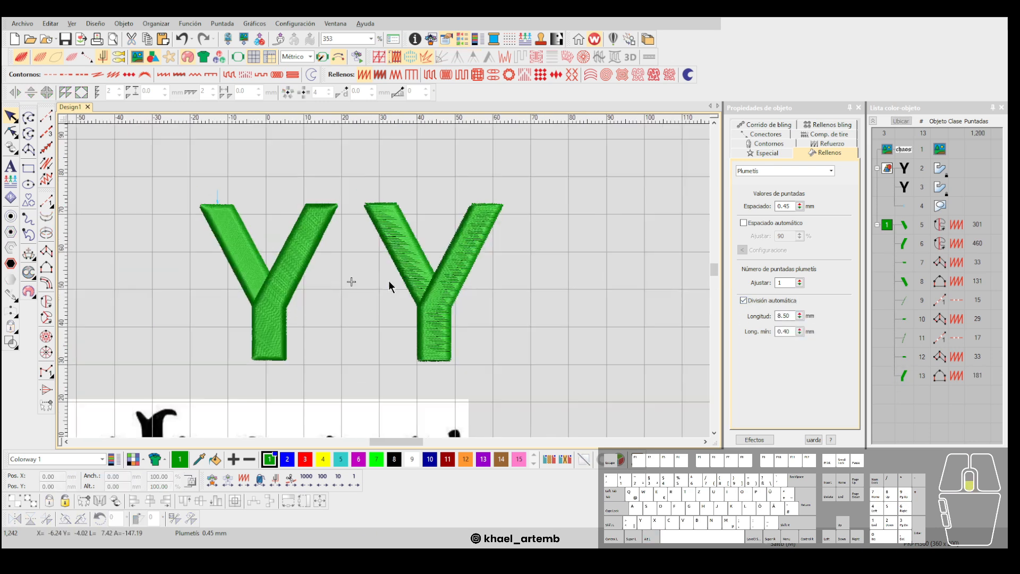
{"action": "scroll", "coordinate": [388, 280], "scroll_direction": "up", "scroll_amount": 3}
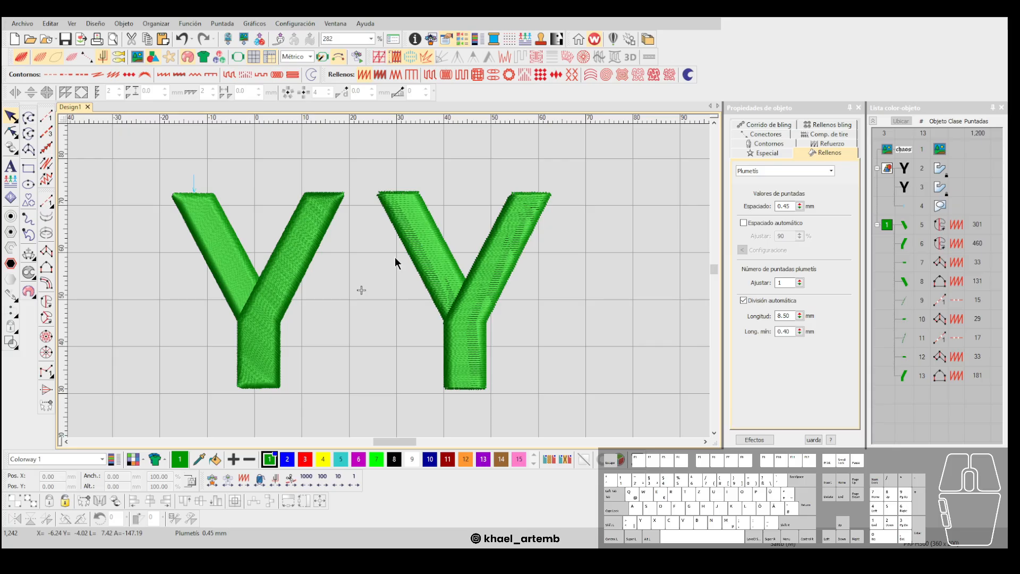
Switch off the realistic stitch view and hide the black vector artwork group beneath both letters.
{"action": "key", "text": "d"}
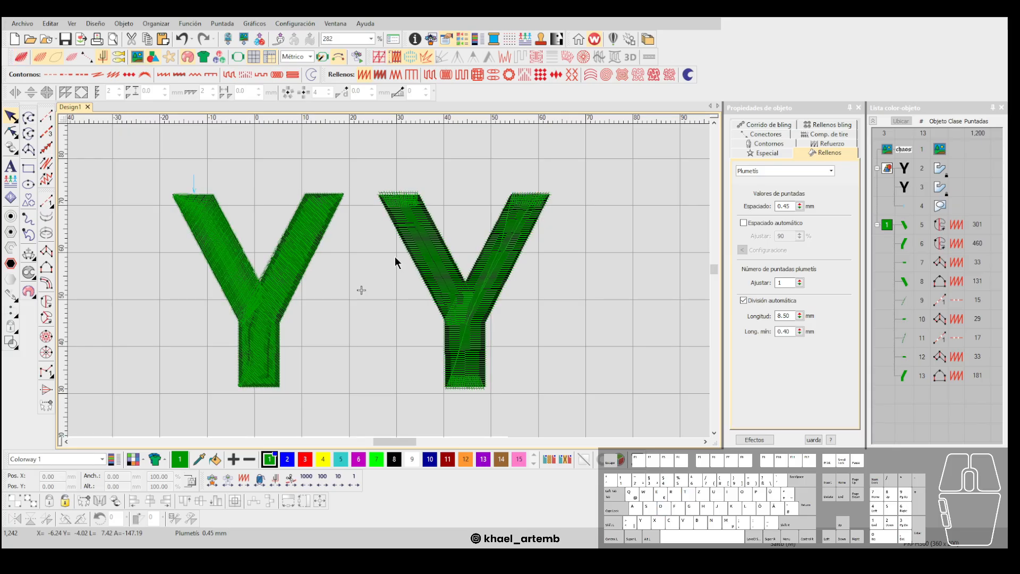
{"action": "left_click", "coordinate": [892, 171]}
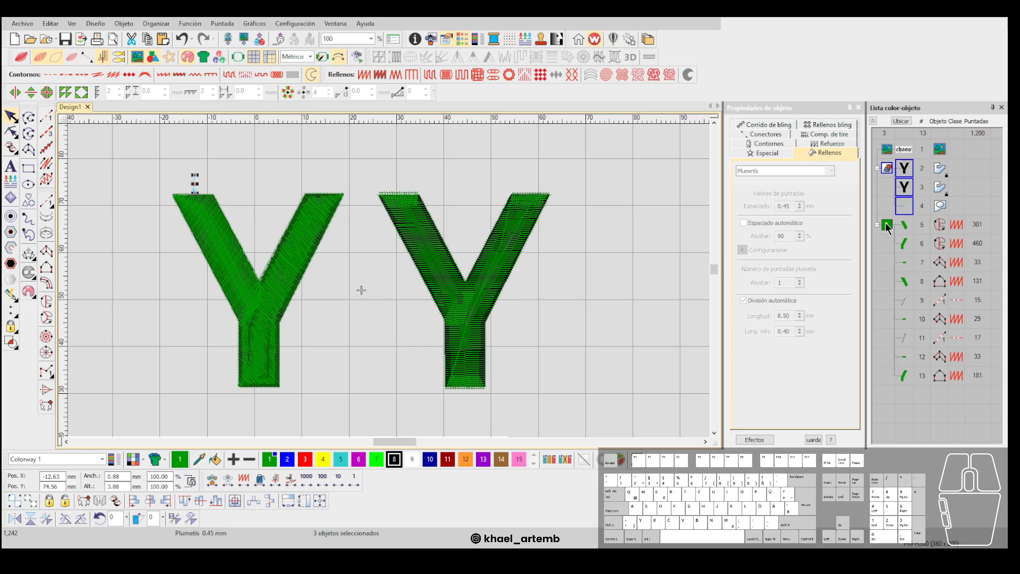
{"action": "left_click", "coordinate": [889, 321]}
{"action": "scroll", "coordinate": [387, 280], "scroll_direction": "up", "scroll_amount": 2}
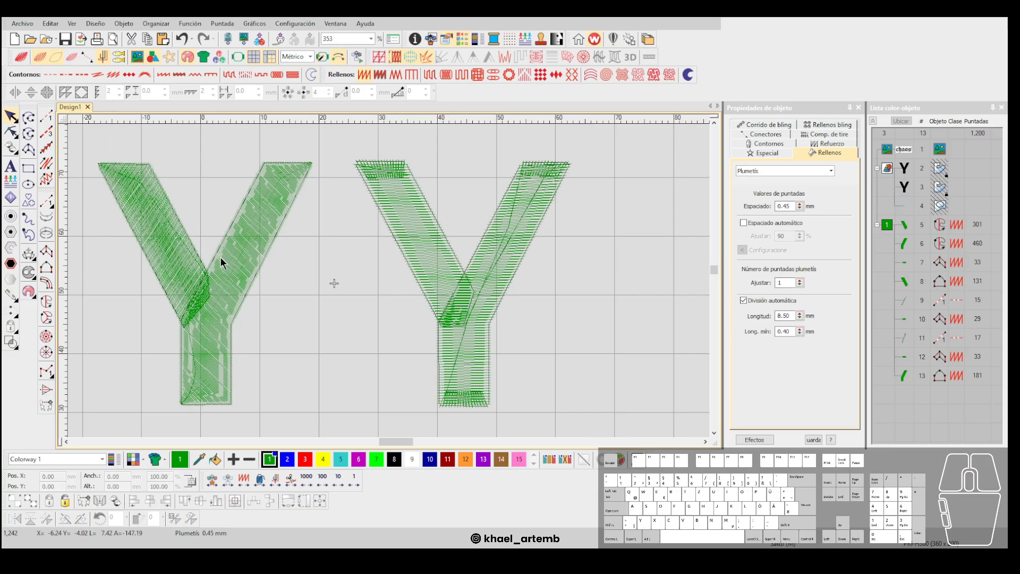
Restore the realistic stitch view and adjust the stitch angle of the first Y's left-arm Relleno complejo fill.
{"action": "left_click", "coordinate": [181, 229]}
{"action": "key", "text": "t"}
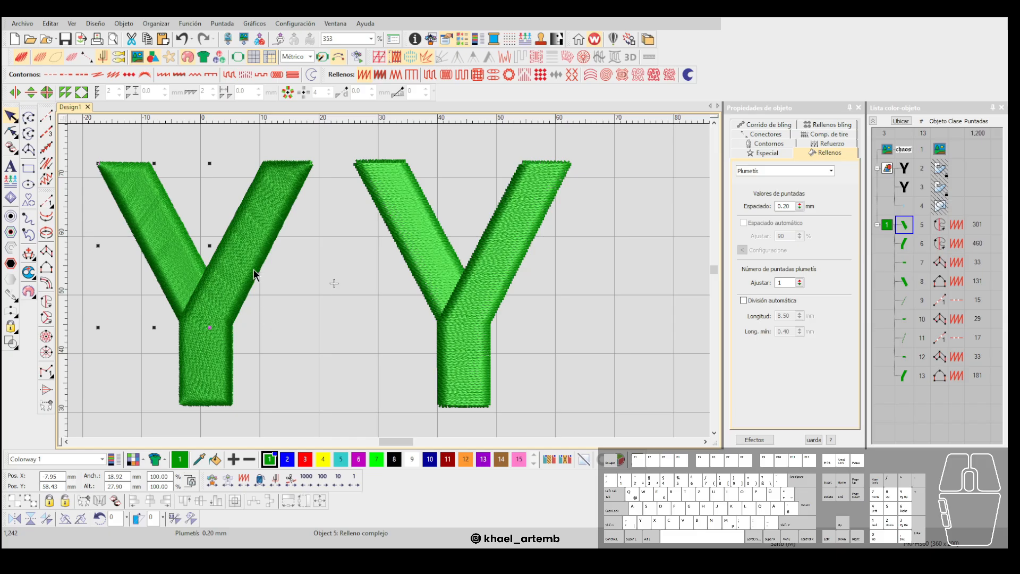
{"action": "scroll", "coordinate": [181, 223], "scroll_direction": "up", "scroll_amount": 1}
{"action": "key", "text": "h"}
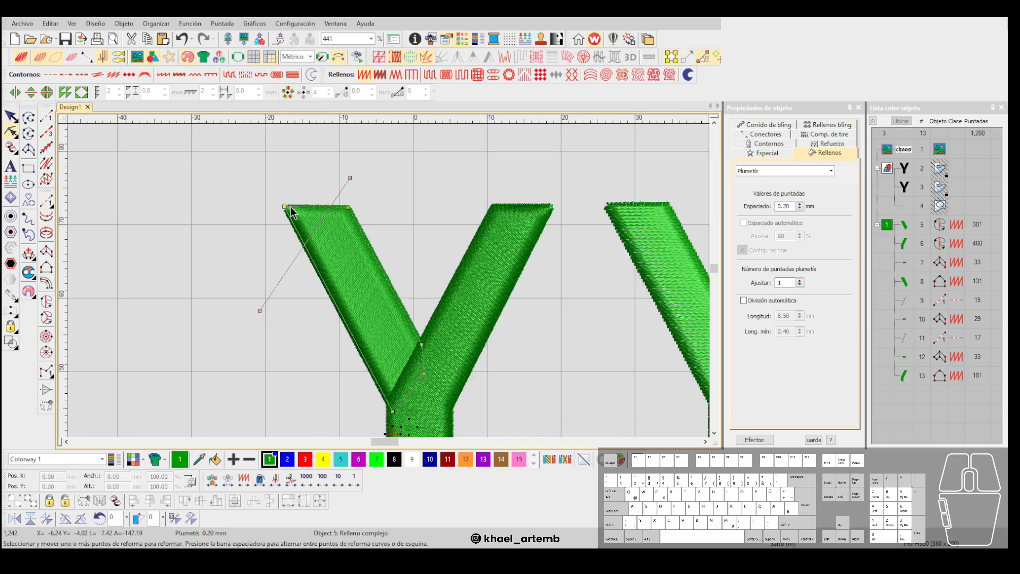
{"action": "left_click_drag", "start_coordinate": [418, 298], "coordinate": [349, 194]}
{"action": "key", "text": "Escape"}
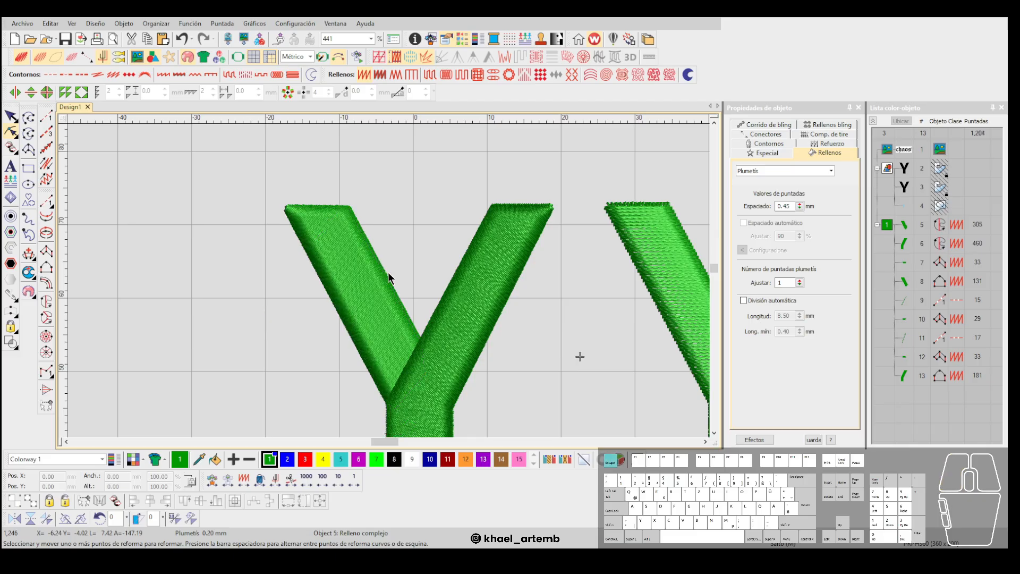
Adjust the stitch angle of the first Y's right-arm-and-stem Relleno complejo fill by moving its angle handle.
{"action": "scroll", "coordinate": [391, 282], "scroll_direction": "down", "scroll_amount": 2}
{"action": "scroll", "coordinate": [406, 285], "scroll_direction": "up", "scroll_amount": 1}
{"action": "left_click", "coordinate": [420, 296]}
{"action": "scroll", "coordinate": [425, 299], "scroll_direction": "up", "scroll_amount": 1}
{"action": "scroll", "coordinate": [389, 281], "scroll_direction": "down", "scroll_amount": 1}
{"action": "key", "text": "h"}
{"action": "scroll", "coordinate": [395, 282], "scroll_direction": "down", "scroll_amount": 1}
{"action": "left_click_drag", "start_coordinate": [257, 319], "coordinate": [251, 319]}
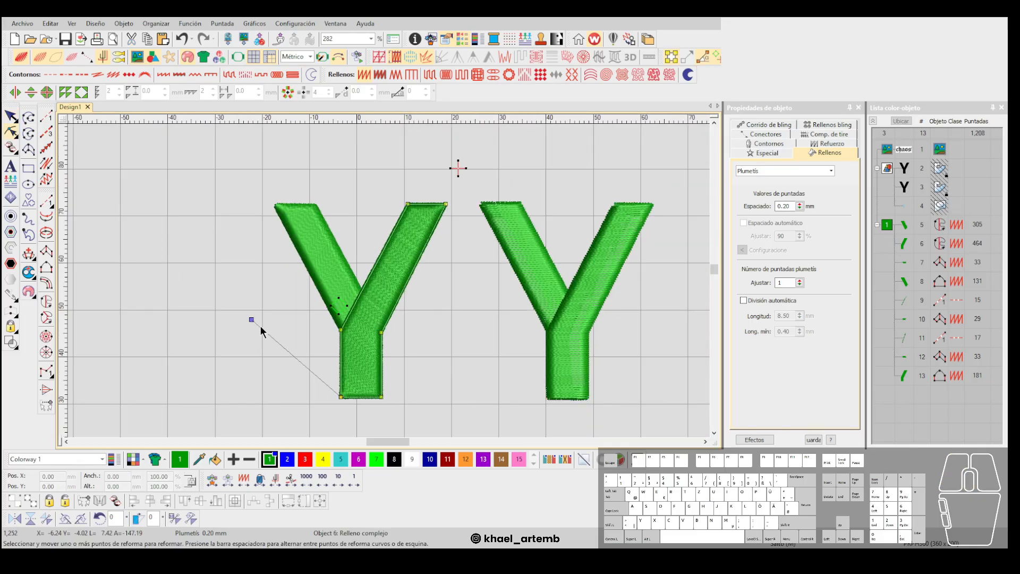
{"action": "key", "text": "Escape"}
{"action": "left_click", "coordinate": [28, 117]}
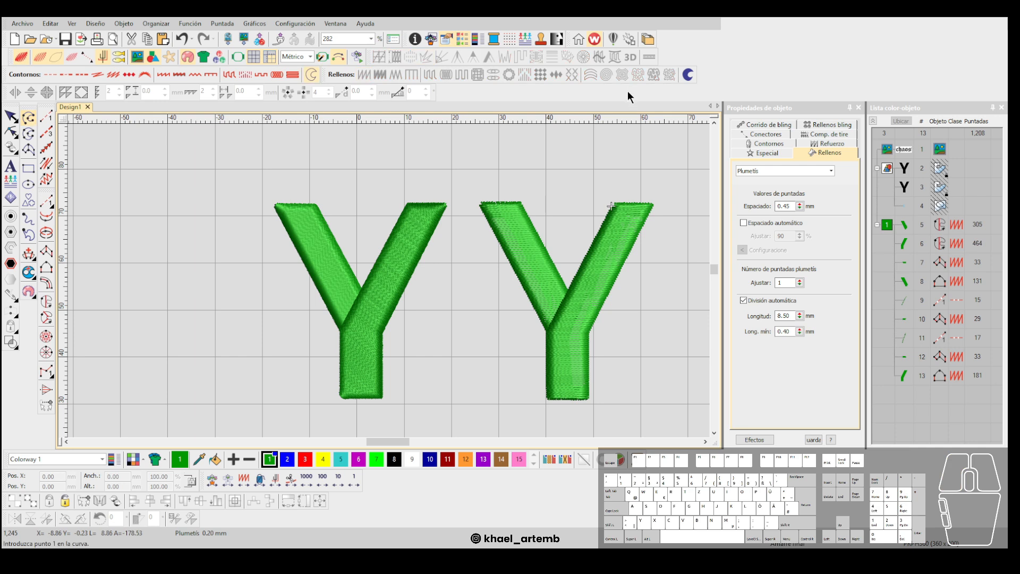
{"action": "left_click", "coordinate": [686, 75]}
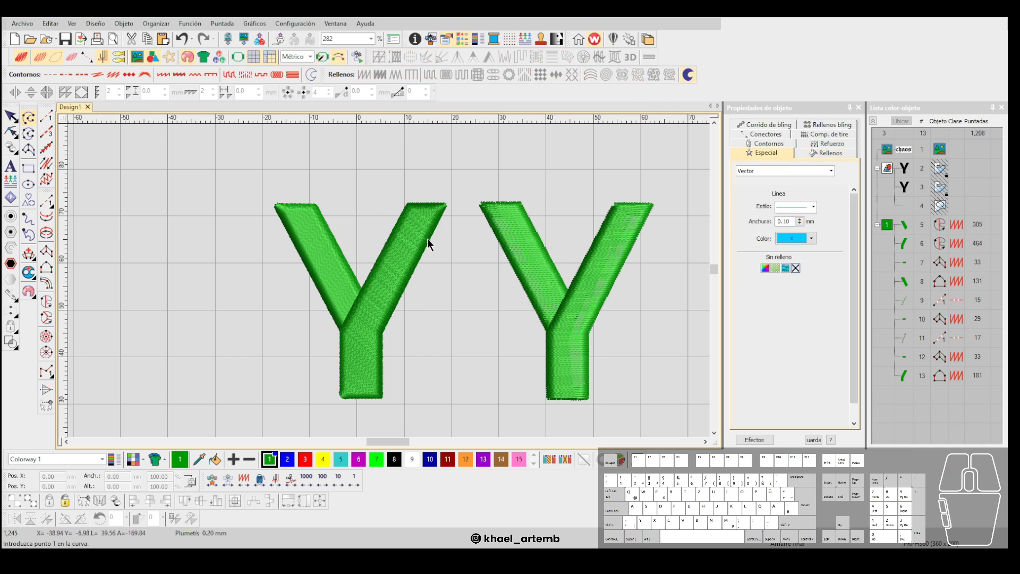
{"action": "scroll", "coordinate": [436, 232], "scroll_direction": "down", "scroll_amount": 2}
{"action": "scroll", "coordinate": [395, 250], "scroll_direction": "up", "scroll_amount": 1}
Try a circular Relleno complejo fill about 13 mm across above the two letters, and delete it.
{"action": "left_click", "coordinate": [47, 301]}
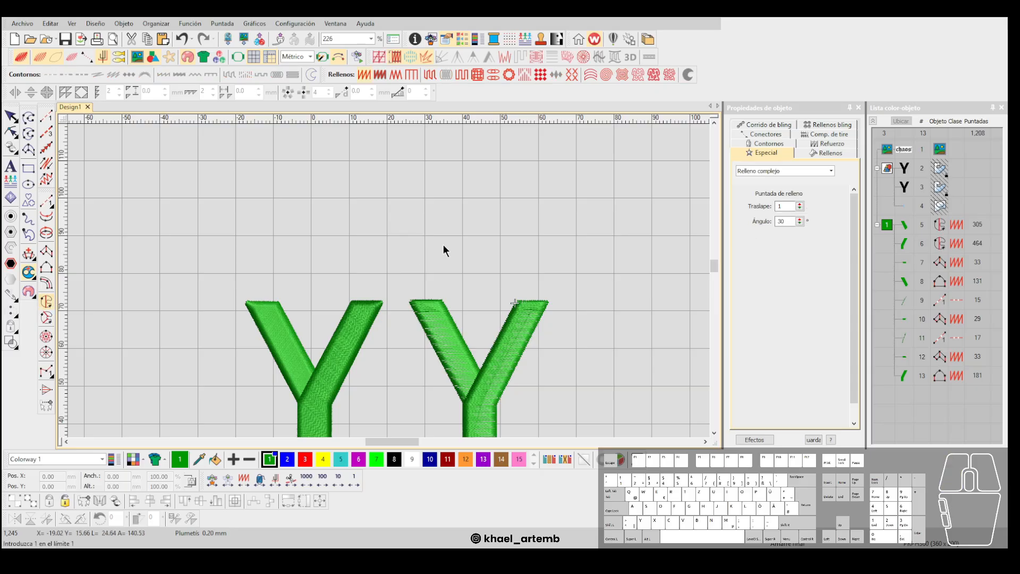
{"action": "scroll", "coordinate": [443, 245], "scroll_direction": "up", "scroll_amount": 2}
{"action": "left_click", "coordinate": [404, 241]}
{"action": "right_click", "coordinate": [452, 284]}
{"action": "right_click", "coordinate": [397, 308]}
{"action": "key", "text": "Return"}
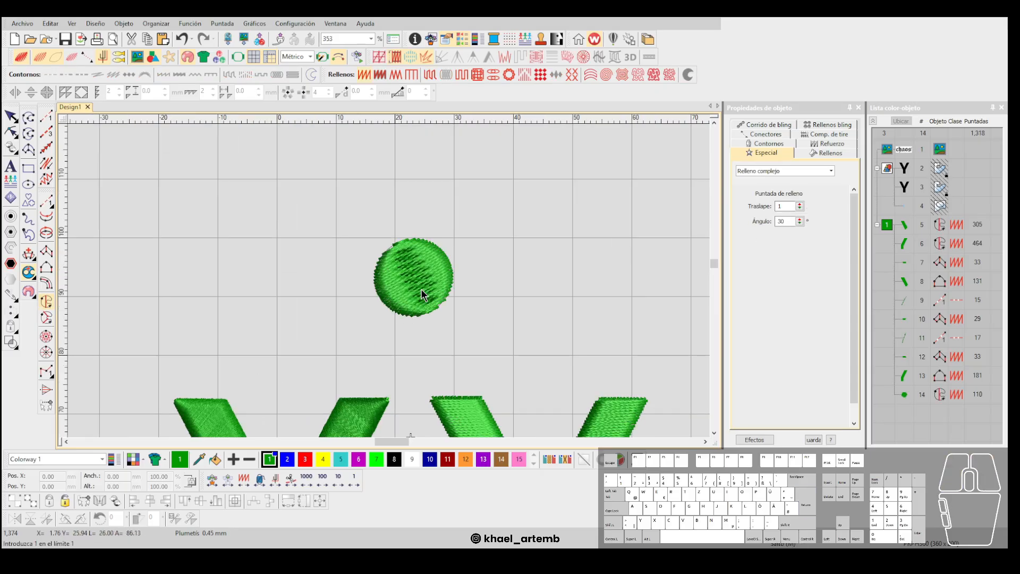
{"action": "scroll", "coordinate": [421, 289], "scroll_direction": "up", "scroll_amount": 2}
{"action": "scroll", "coordinate": [384, 264], "scroll_direction": "up", "scroll_amount": 1}
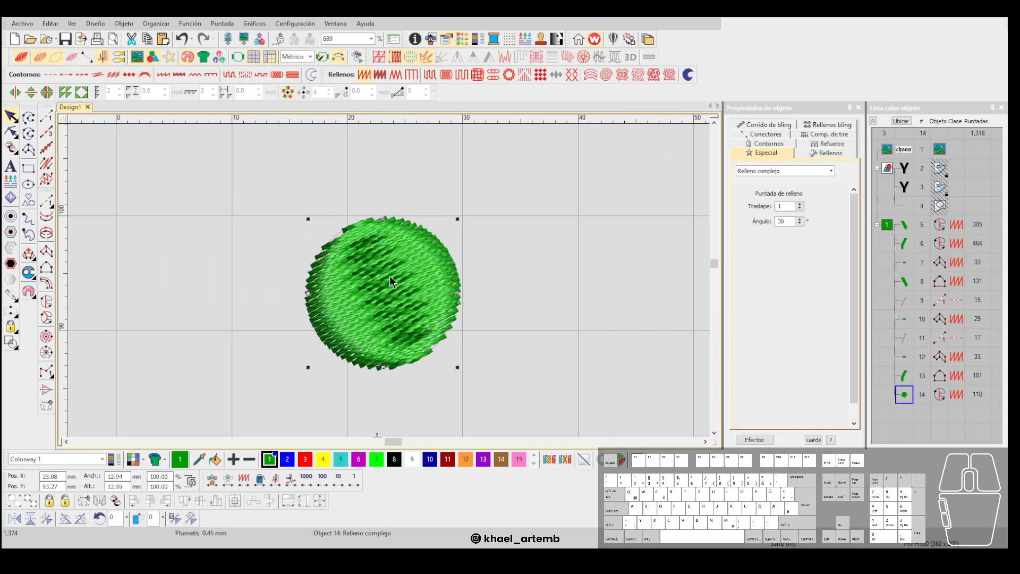
{"action": "key", "text": "Delete"}
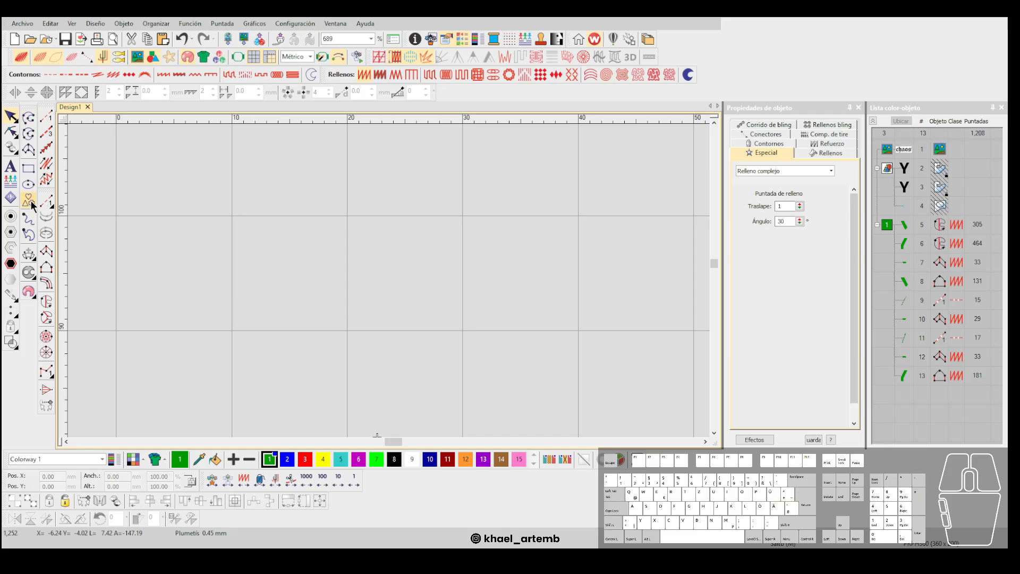
Digitize an upright Relleno complejo rectangle about 5.2 × 11.3 mm above the letters and turn its stitch angle to 0°.
{"action": "left_click_drag", "start_coordinate": [284, 194], "coordinate": [334, 325]}
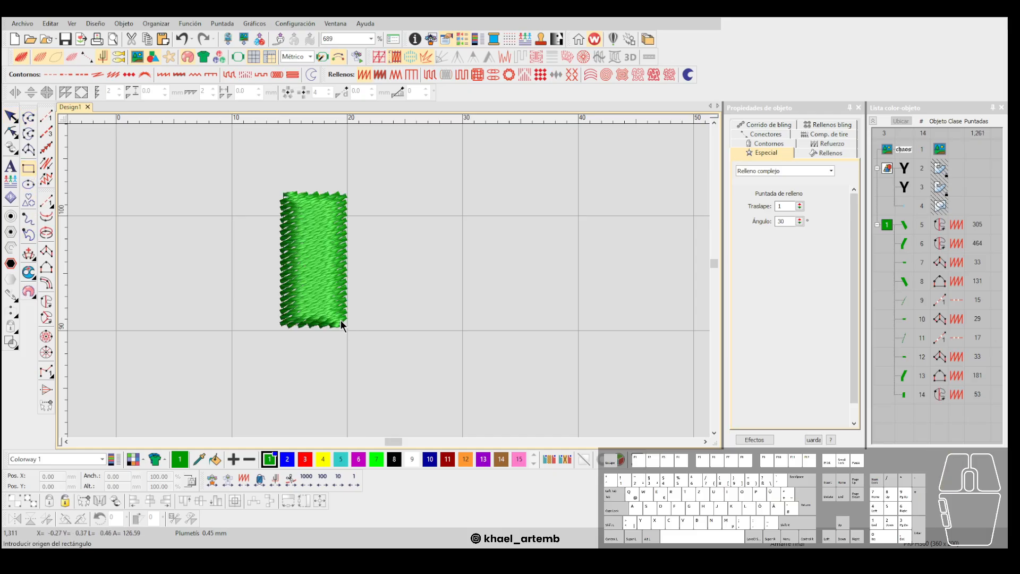
{"action": "scroll", "coordinate": [375, 257], "scroll_direction": "up", "scroll_amount": 1}
{"action": "left_click", "coordinate": [375, 258]}
{"action": "key", "text": "h"}
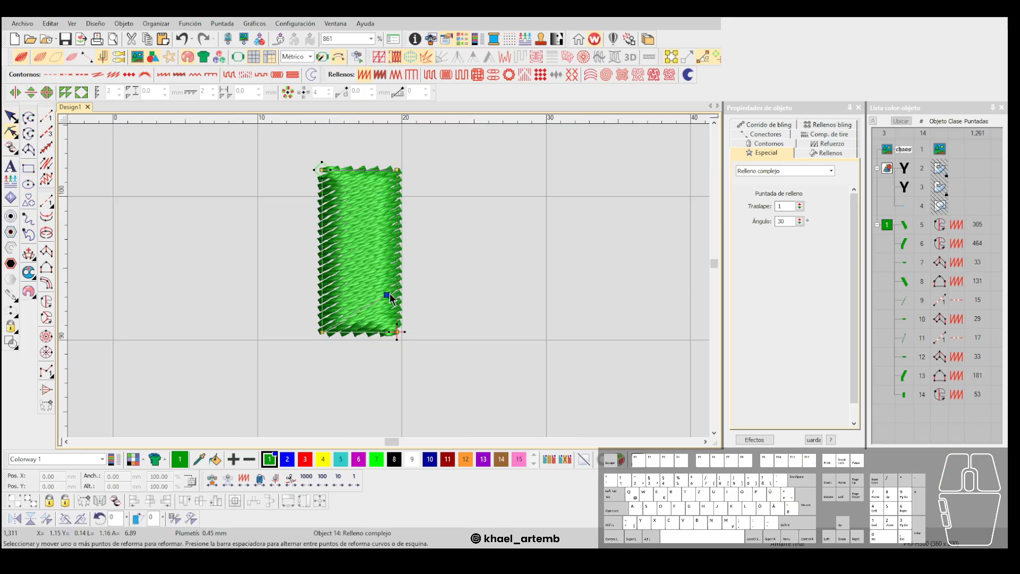
{"action": "left_click_drag", "start_coordinate": [420, 338], "coordinate": [424, 332]}
{"action": "scroll", "coordinate": [389, 281], "scroll_direction": "up", "scroll_amount": 2}
{"action": "key", "text": "Escape"}
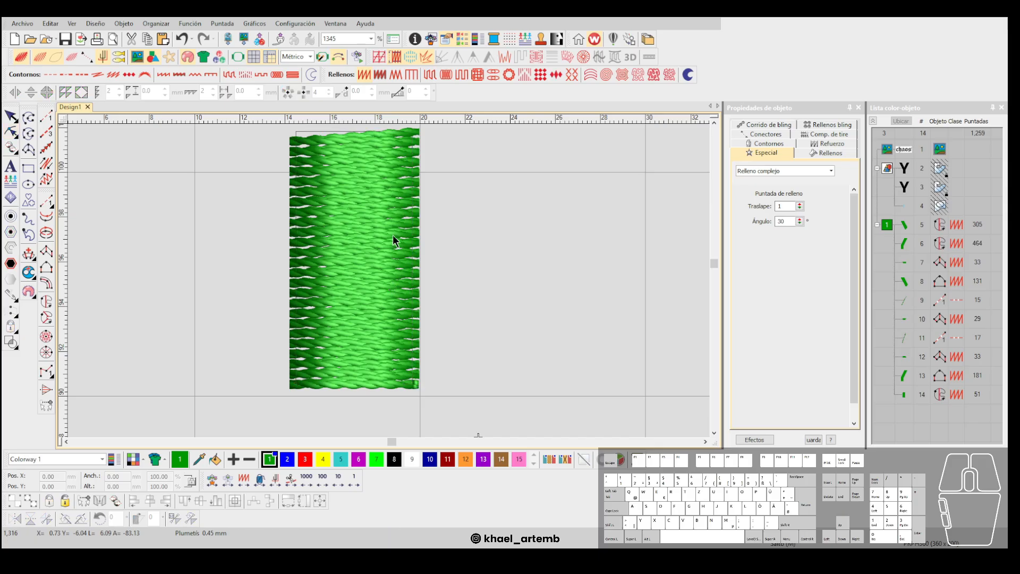
{"action": "scroll", "coordinate": [389, 282], "scroll_direction": "down", "scroll_amount": 2}
Examine the rectangle fill's horizontal stitches in plain stitch view.
{"action": "key", "text": "t"}
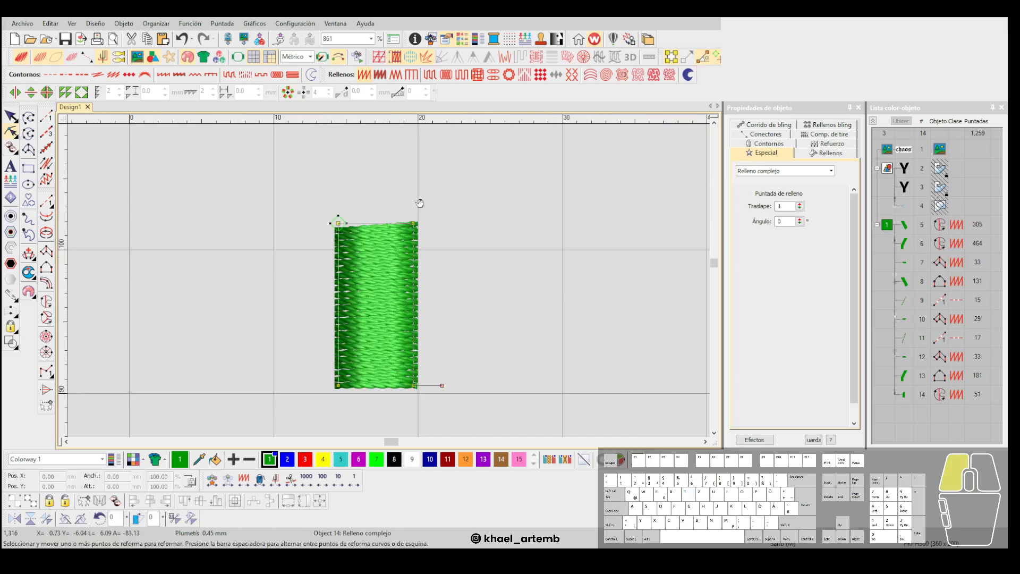
{"action": "key", "text": "t"}
{"action": "scroll", "coordinate": [392, 285], "scroll_direction": "up", "scroll_amount": 2}
{"action": "left_click", "coordinate": [60, 60]}
{"action": "left_click", "coordinate": [57, 55]}
{"action": "scroll", "coordinate": [394, 289], "scroll_direction": "down", "scroll_amount": 2}
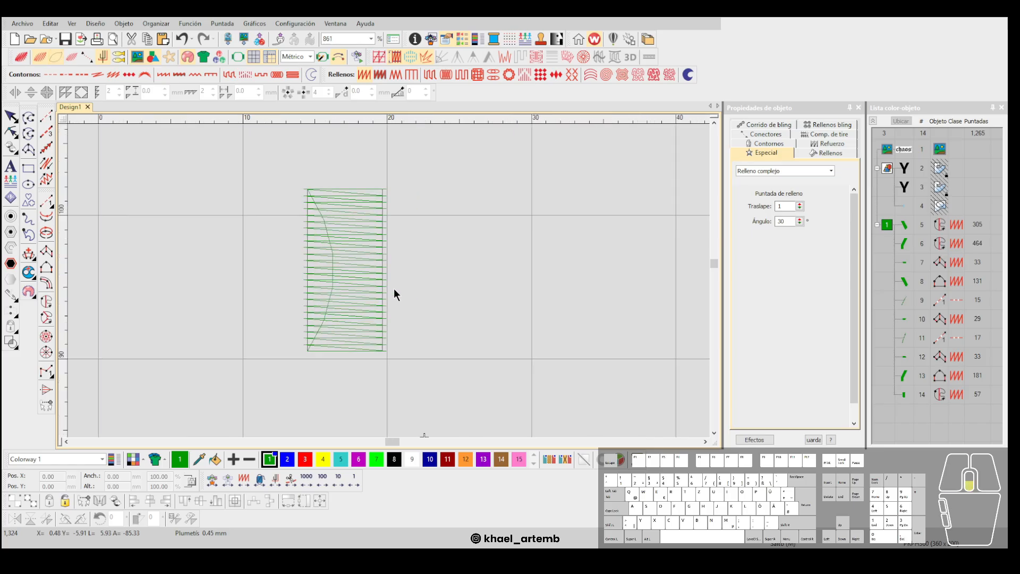
{"action": "scroll", "coordinate": [394, 289], "scroll_direction": "up", "scroll_amount": 1}
Digitize a closed black Corrido outline about 5.2 × 11.3 mm along the four edges of the rectangle fill.
{"action": "left_click", "coordinate": [47, 117]}
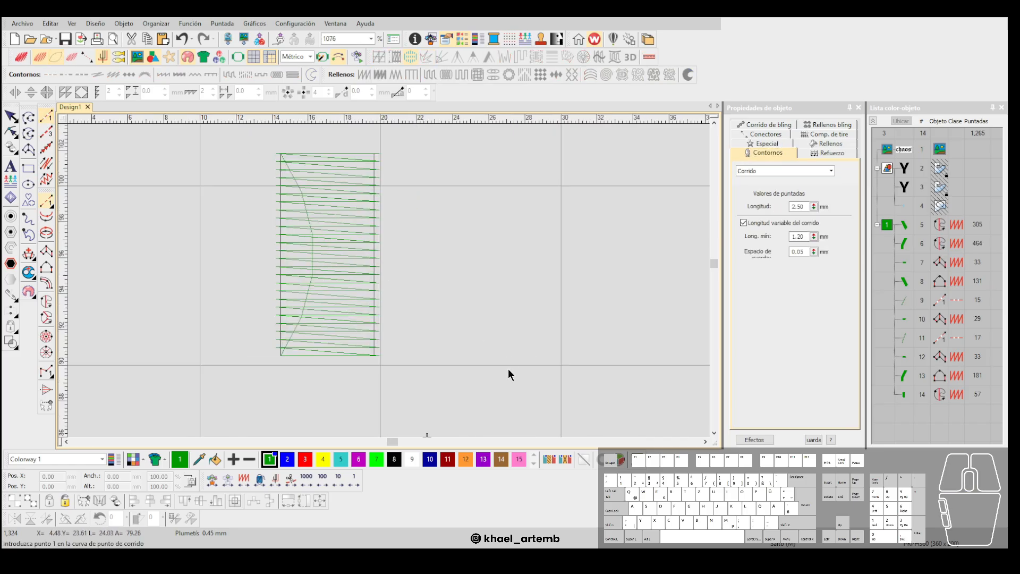
{"action": "left_click", "coordinate": [400, 458]}
{"action": "scroll", "coordinate": [389, 289], "scroll_direction": "up", "scroll_amount": 2}
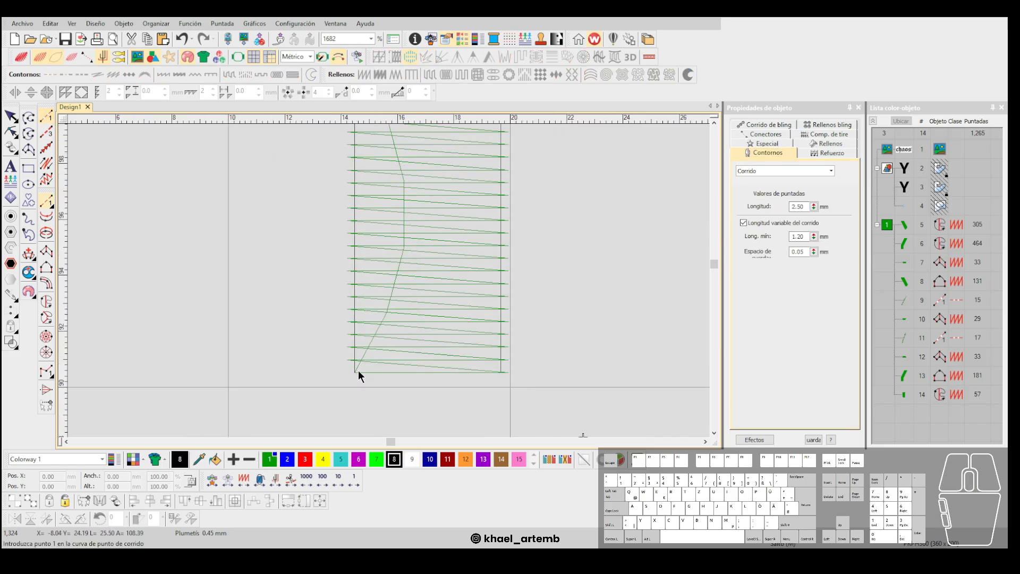
{"action": "key", "text": "t"}
{"action": "scroll", "coordinate": [372, 319], "scroll_direction": "down", "scroll_amount": 4}
{"action": "scroll", "coordinate": [388, 280], "scroll_direction": "up", "scroll_amount": 2}
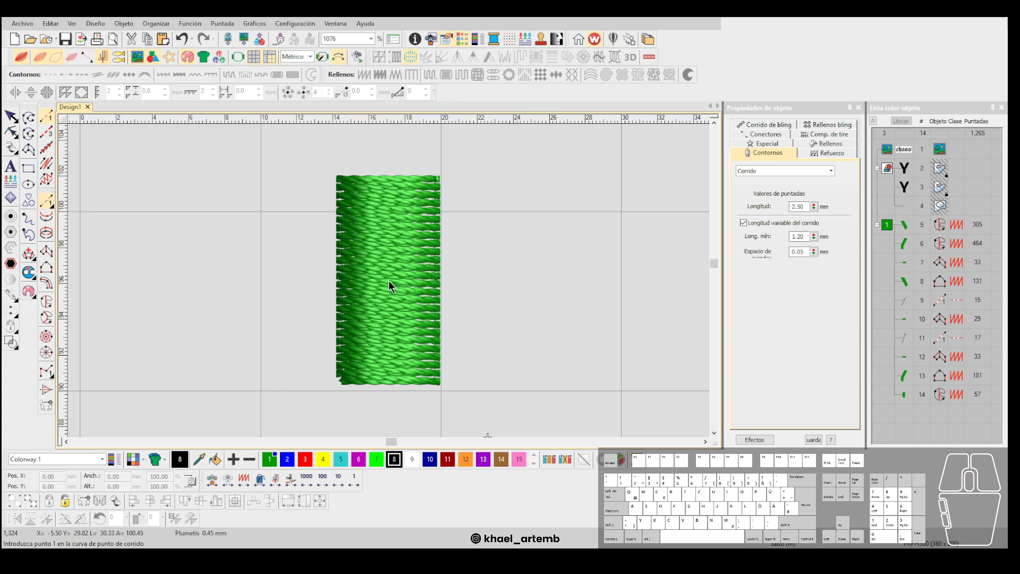
{"action": "key", "text": "t"}
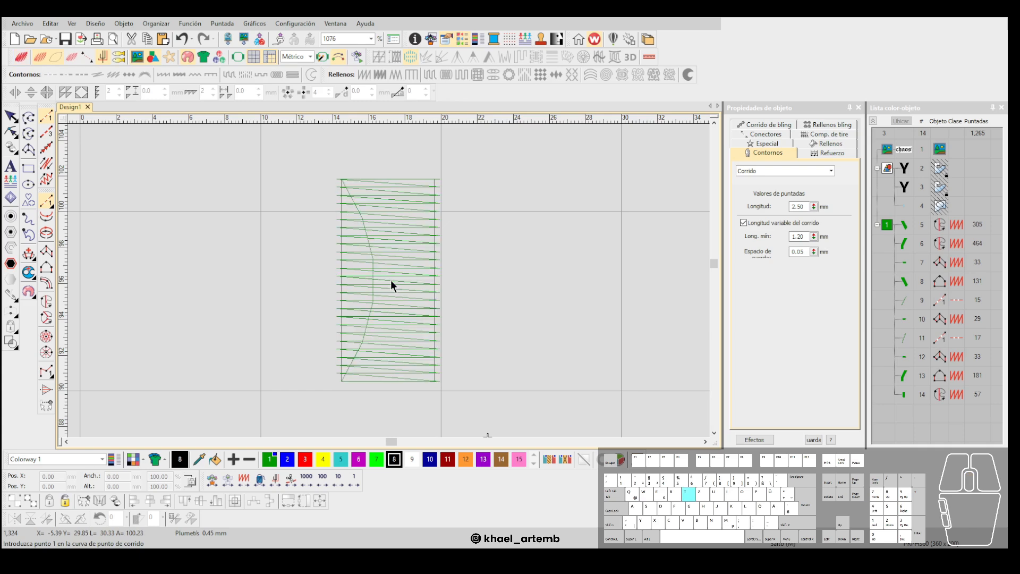
{"action": "left_click", "coordinate": [340, 380]}
{"action": "left_click", "coordinate": [343, 178], "text": "ctrl"}
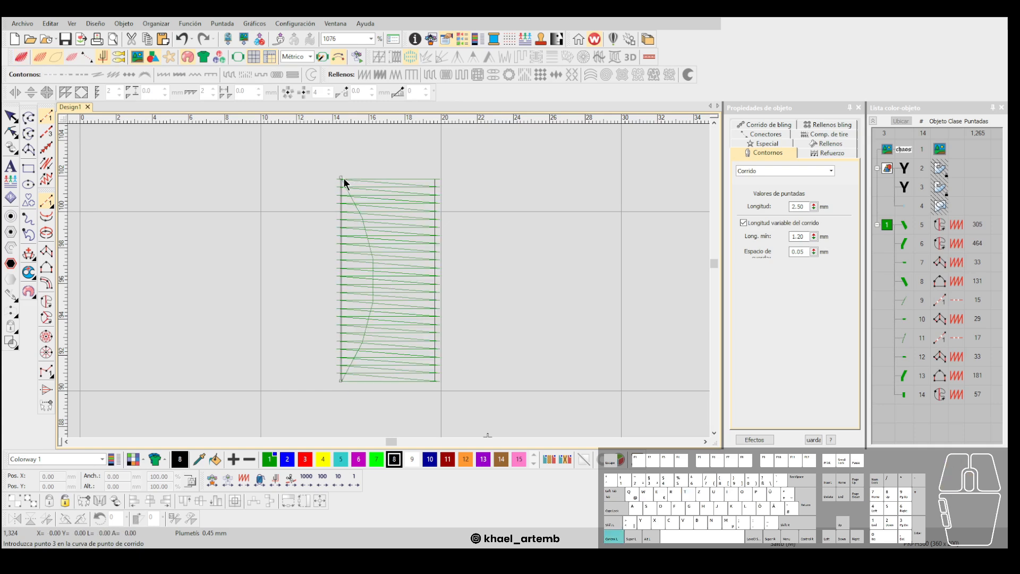
{"action": "left_click", "coordinate": [435, 175], "text": "ctrl"}
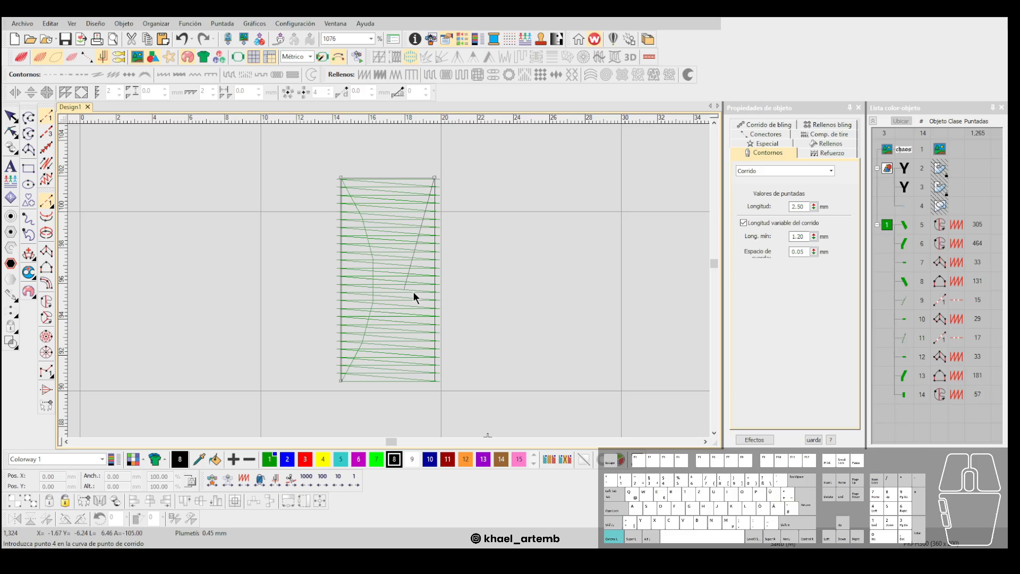
{"action": "left_click", "coordinate": [436, 379], "text": "ctrl"}
{"action": "left_click", "coordinate": [342, 385]}
{"action": "key", "text": "Return"}
Nudge the black outline's lower-right corner node down to align it with the rectangle's bottom edge.
{"action": "scroll", "coordinate": [408, 367], "scroll_direction": "up", "scroll_amount": 1}
{"action": "key", "text": "h"}
{"action": "left_click_drag", "start_coordinate": [385, 269], "coordinate": [435, 306]}
{"action": "key", "text": "Down"}
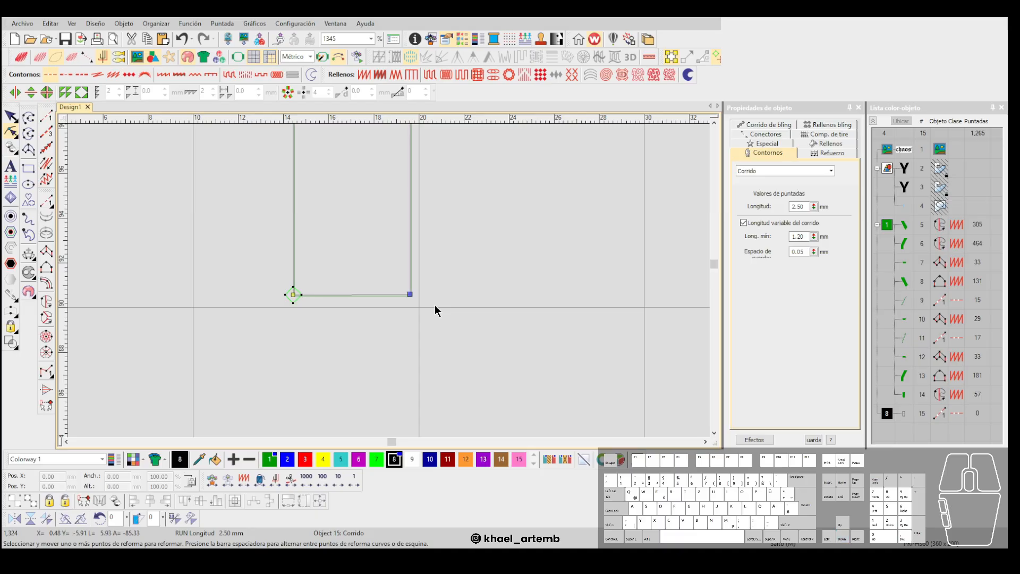
{"action": "key", "text": "s"}
{"action": "scroll", "coordinate": [383, 223], "scroll_direction": "down", "scroll_amount": 3}
{"action": "key", "text": "Escape"}
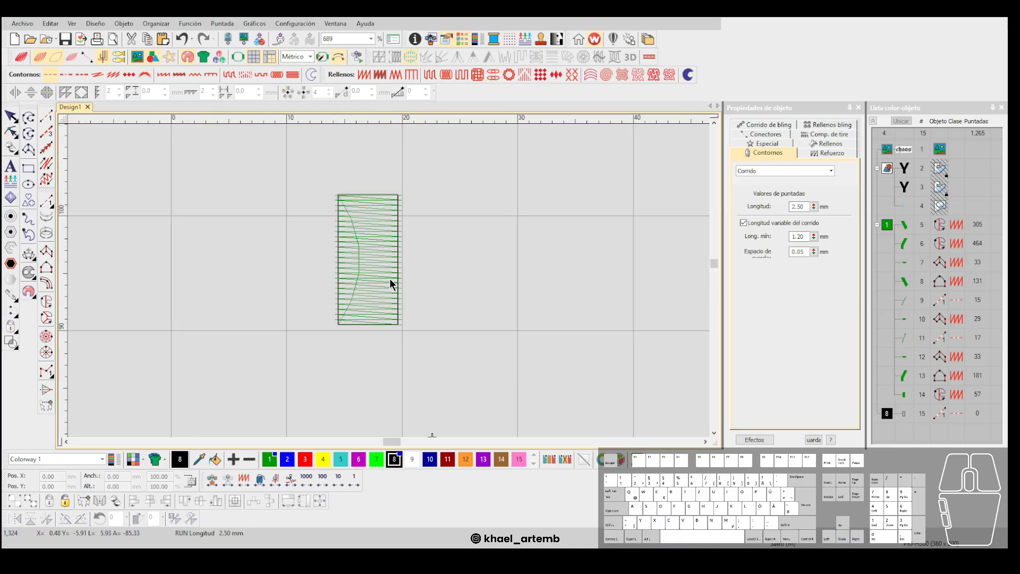
Turn on the realistic stitch view and generate stitches for the black Corrido outline around the rectangle.
{"action": "key", "text": "t"}
{"action": "scroll", "coordinate": [389, 281], "scroll_direction": "up", "scroll_amount": 1}
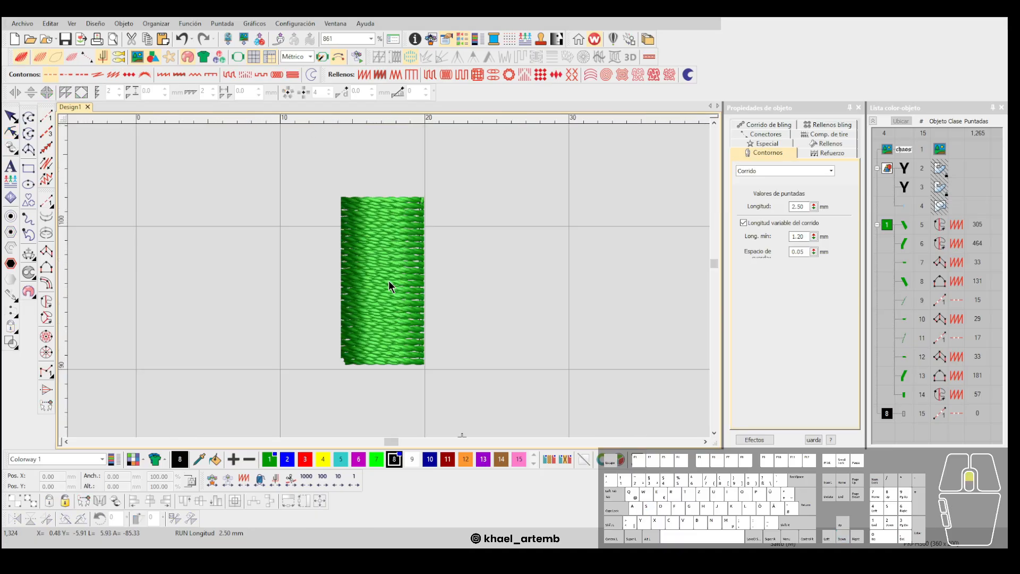
{"action": "left_click", "coordinate": [891, 415]}
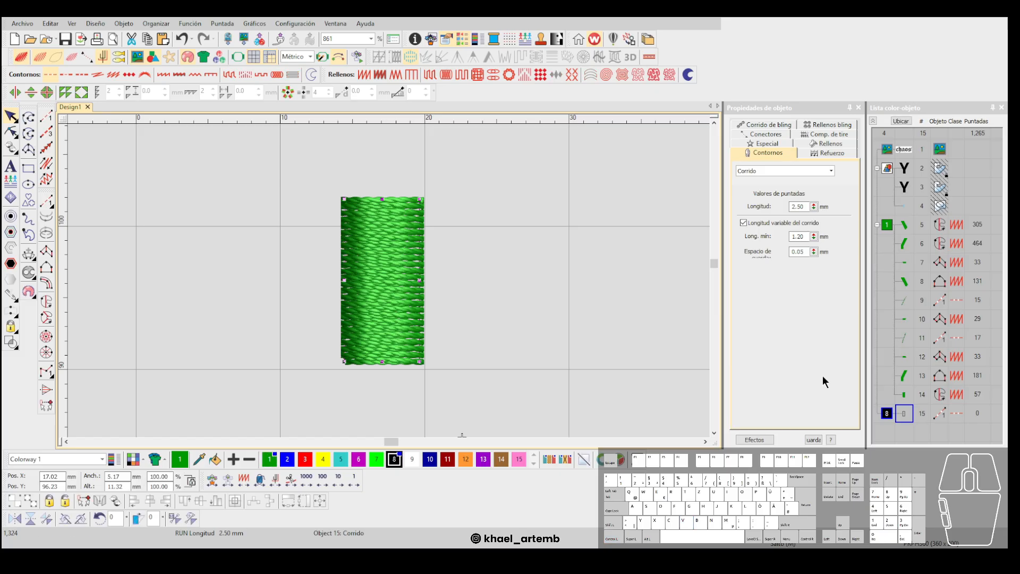
{"action": "key", "text": "f"}
{"action": "key", "text": "g"}
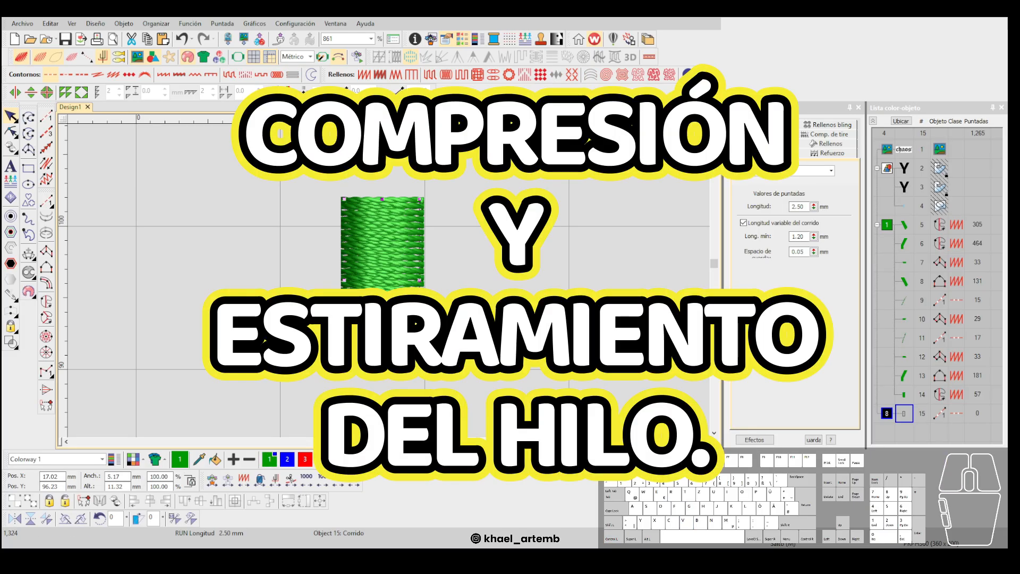
{"action": "key", "text": "Escape"}
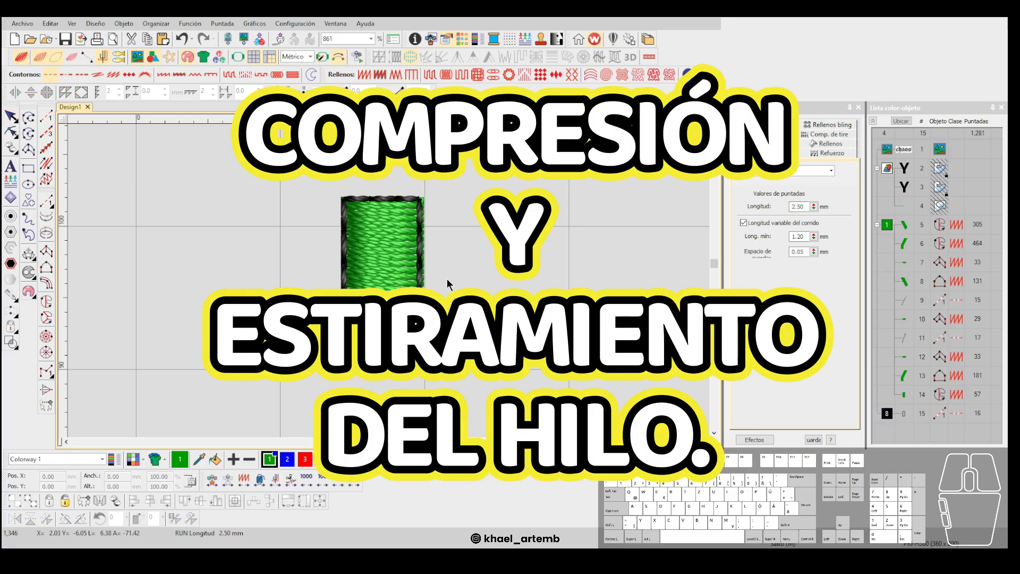
Draw a vector arrow about 5 mm long pointing right at the left edge of the filled rectangle.
{"action": "left_click", "coordinate": [29, 117]}
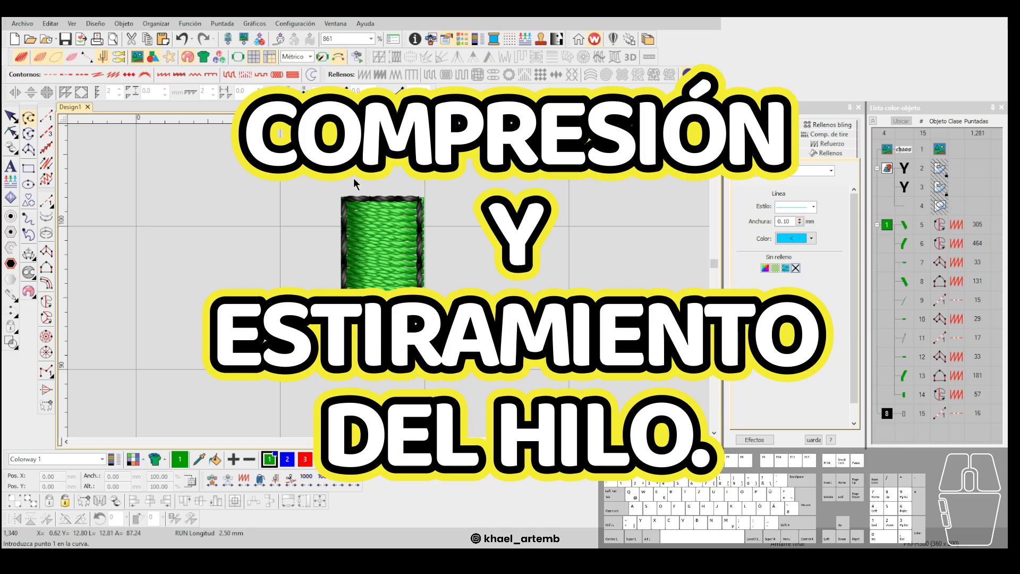
{"action": "scroll", "coordinate": [258, 258], "scroll_direction": "up", "scroll_amount": 1}
{"action": "left_click", "coordinate": [341, 270]}
{"action": "left_click", "coordinate": [435, 270]}
{"action": "left_click", "coordinate": [402, 258]}
{"action": "left_click", "coordinate": [402, 296]}
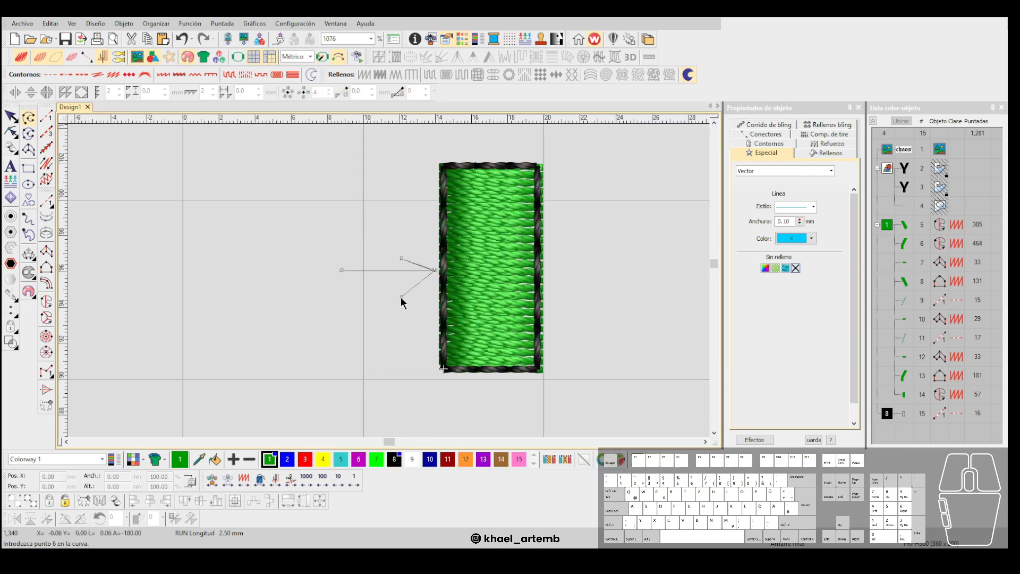
{"action": "key", "text": "Return"}
Draw a matching vector arrow about 4 mm long pointing left at the rectangle's right edge.
{"action": "left_click", "coordinate": [628, 271]}
{"action": "left_click", "coordinate": [548, 271]}
{"action": "left_click", "coordinate": [583, 249]}
{"action": "left_click", "coordinate": [581, 283]}
{"action": "key", "text": "Return"}
{"action": "key", "text": "Escape"}
Check the rectangle fill's pull compensation setting and inspect its stitches at the right side of the outline.
{"action": "left_click", "coordinate": [496, 270]}
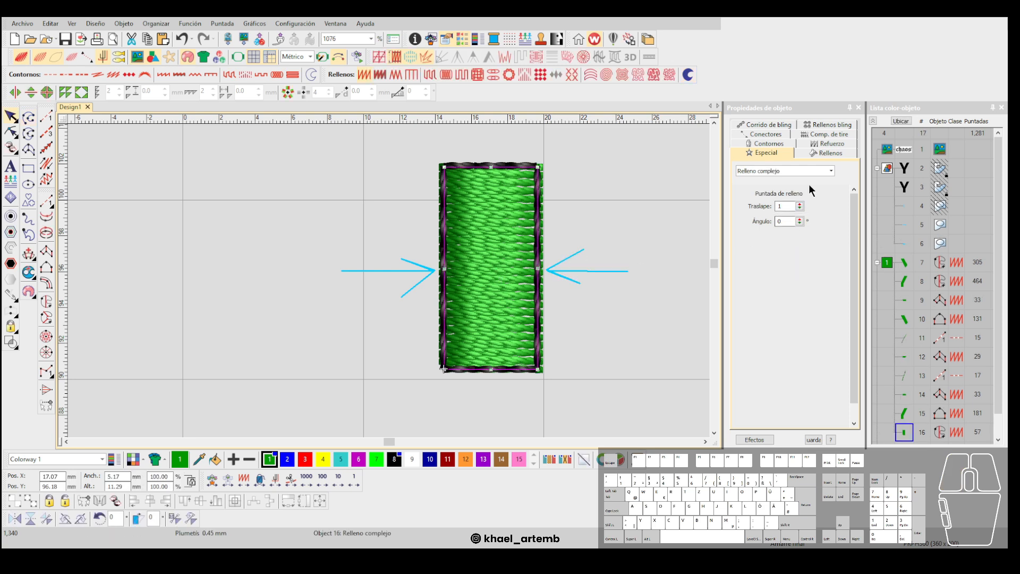
{"action": "left_click", "coordinate": [825, 136]}
{"action": "scroll", "coordinate": [383, 286], "scroll_direction": "up", "scroll_amount": 3}
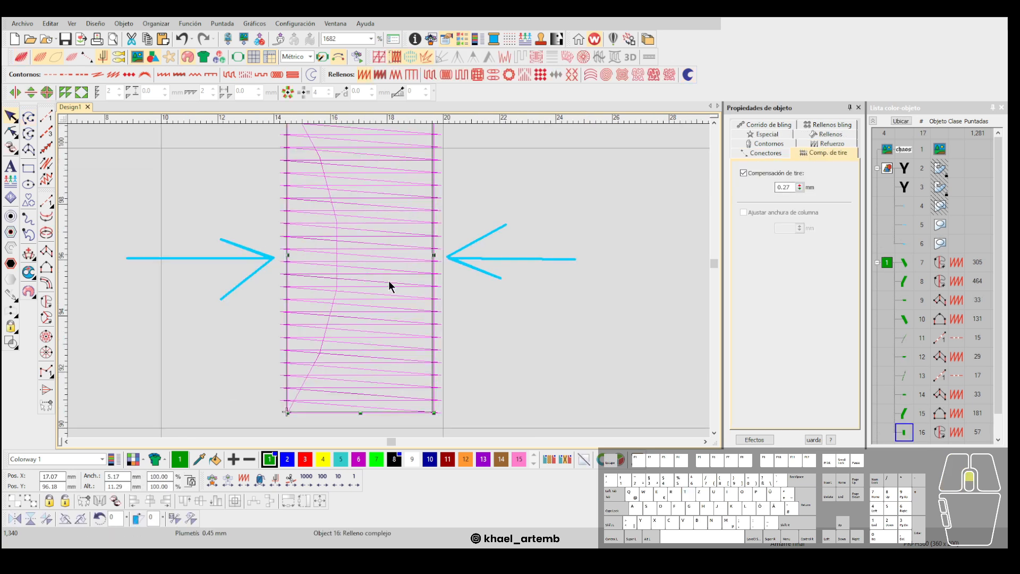
{"action": "scroll", "coordinate": [452, 287], "scroll_direction": "up", "scroll_amount": 4}
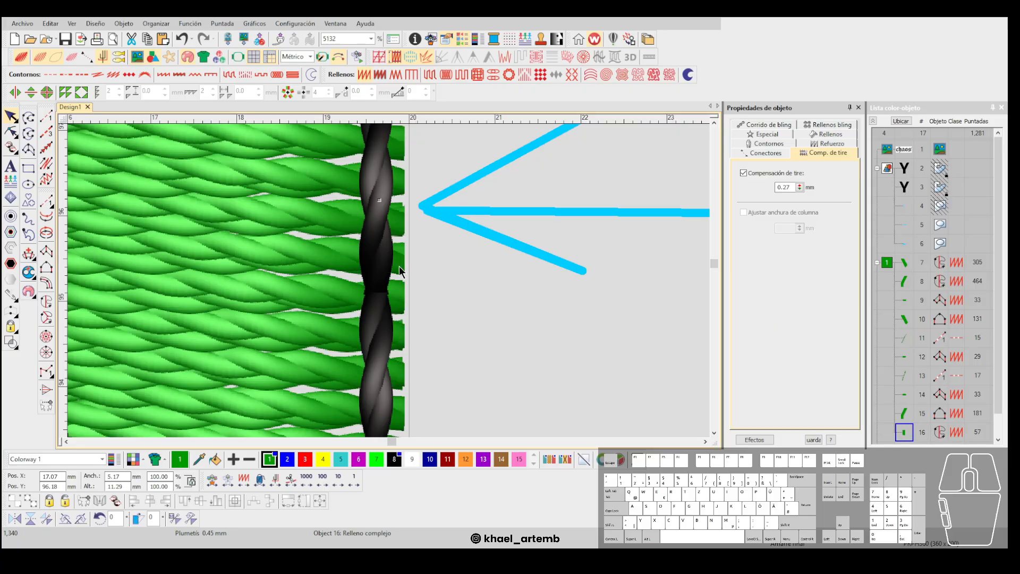
Try to narrow the rectangle fill from its right side to a width of 4.88 mm.
{"action": "scroll", "coordinate": [400, 265], "scroll_direction": "down", "scroll_amount": 2}
{"action": "left_click_drag", "start_coordinate": [386, 236], "coordinate": [371, 236]}
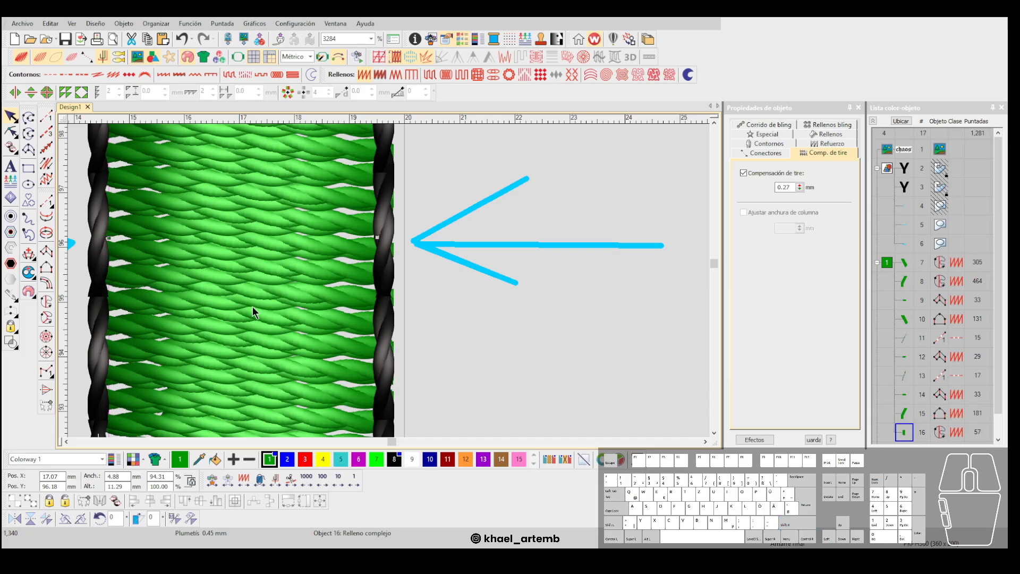
{"action": "scroll", "coordinate": [388, 281], "scroll_direction": "down", "scroll_amount": 3}
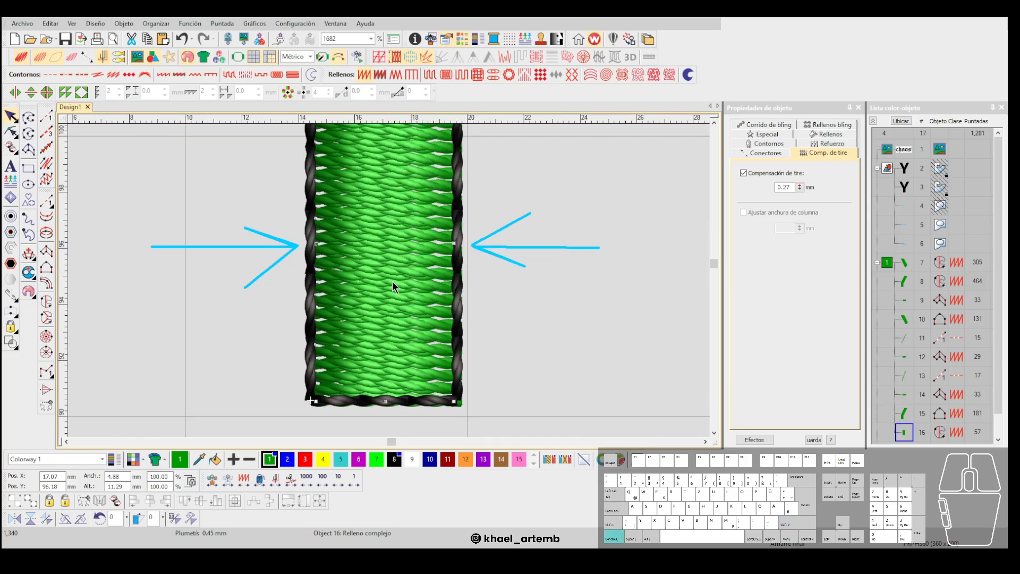
{"action": "scroll", "coordinate": [392, 281], "scroll_direction": "down", "scroll_amount": 3}
{"action": "key", "text": "Escape"}
{"action": "scroll", "coordinate": [392, 271], "scroll_direction": "up", "scroll_amount": 1}
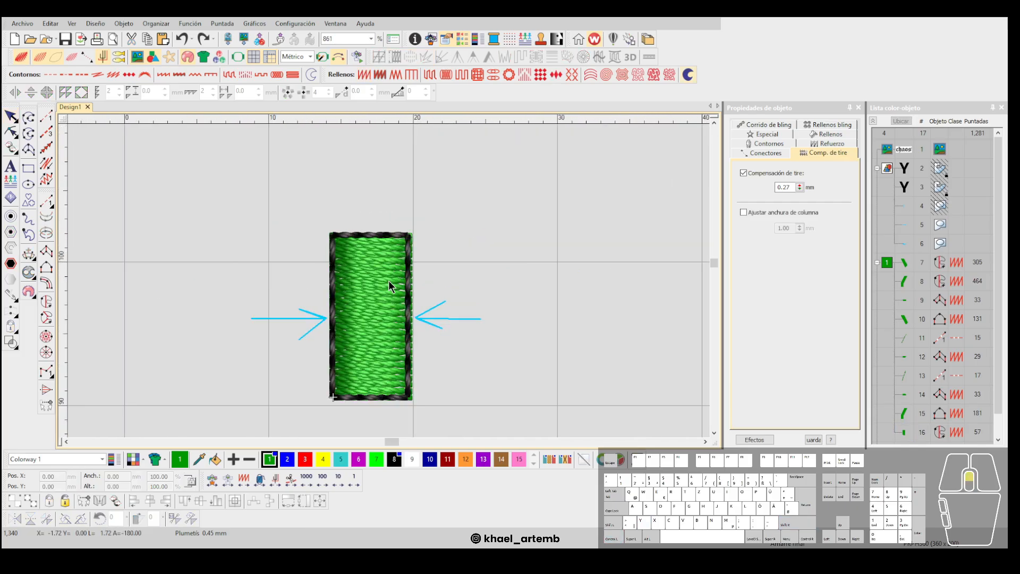
Draw a vector arrow about 4 mm long pointing straight up from the rectangle's top edge.
{"action": "left_click", "coordinate": [29, 117]}
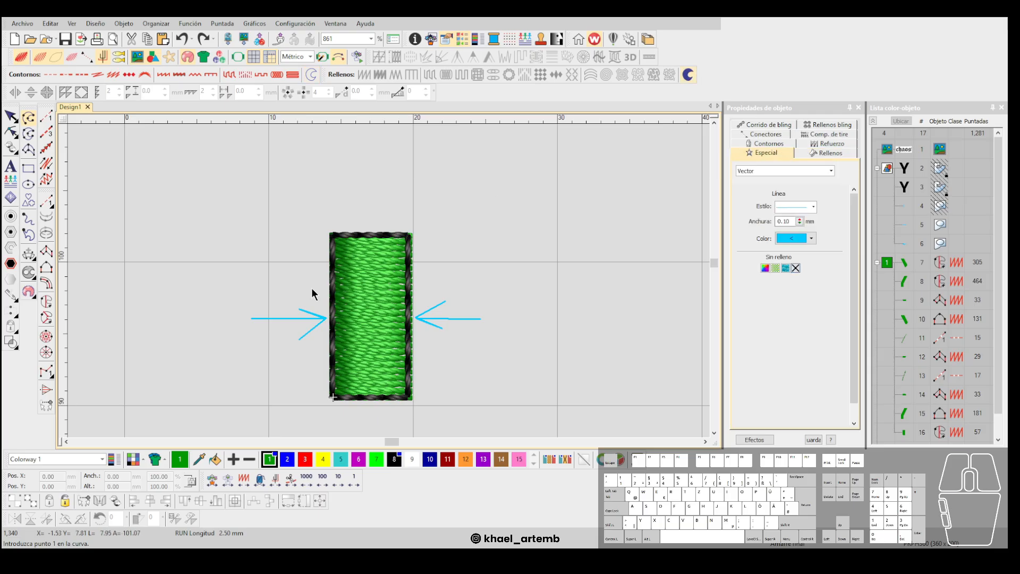
{"action": "scroll", "coordinate": [373, 282], "scroll_direction": "up", "scroll_amount": 2}
{"action": "scroll", "coordinate": [388, 286], "scroll_direction": "up", "scroll_amount": 3}
{"action": "left_click", "coordinate": [376, 266]}
{"action": "left_click", "coordinate": [376, 150]}
{"action": "left_click", "coordinate": [365, 177]}
{"action": "left_click", "coordinate": [376, 151]}
{"action": "left_click", "coordinate": [385, 176]}
{"action": "key", "text": "Return"}
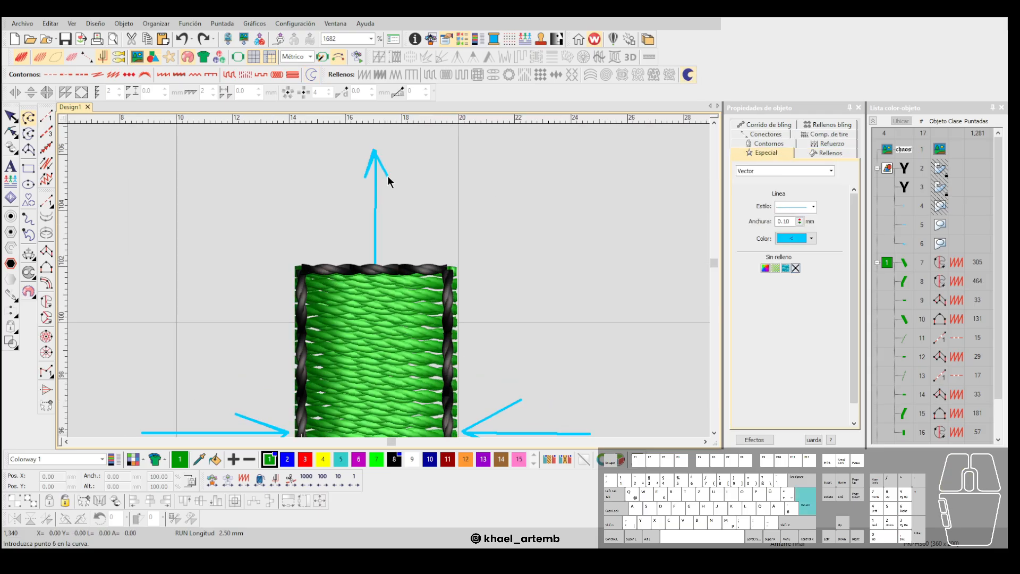
{"action": "scroll", "coordinate": [387, 176], "scroll_direction": "down", "scroll_amount": 4}
{"action": "scroll", "coordinate": [389, 281], "scroll_direction": "up", "scroll_amount": 1}
{"action": "key", "text": "Escape"}
Compare the rectangle fill in plain and realistic stitch view.
{"action": "left_click", "coordinate": [389, 277]}
{"action": "scroll", "coordinate": [388, 268], "scroll_direction": "up", "scroll_amount": 1}
{"action": "key", "text": "t"}
{"action": "scroll", "coordinate": [389, 282], "scroll_direction": "down", "scroll_amount": 3}
{"action": "scroll", "coordinate": [388, 285], "scroll_direction": "up", "scroll_amount": 3}
{"action": "key", "text": "t"}
Trace a vector zigzag between the rectangle's side edges, working upward from the bottom of the fill.
{"action": "left_click", "coordinate": [29, 118]}
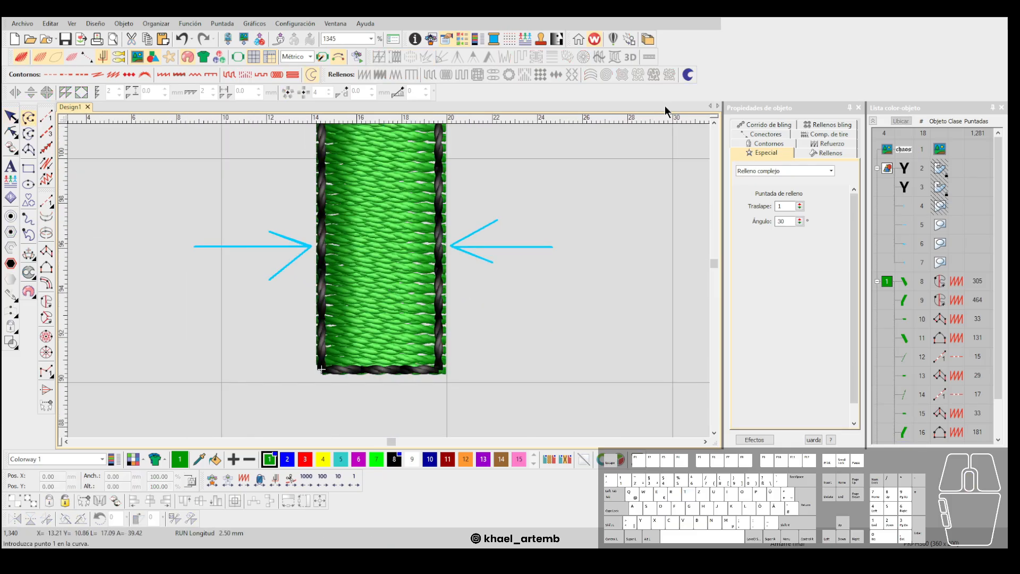
{"action": "left_click", "coordinate": [434, 366]}
{"action": "left_click", "coordinate": [335, 365]}
{"action": "left_click", "coordinate": [428, 361]}
{"action": "left_click", "coordinate": [335, 351]}
{"action": "left_click", "coordinate": [442, 350]}
{"action": "left_click", "coordinate": [336, 335]}
{"action": "left_click", "coordinate": [422, 330]}
Try to extend the zigzag into an upward arrow along the middle of the fill, and undo the vector.
{"action": "key", "text": "t"}
{"action": "left_click", "coordinate": [384, 323]}
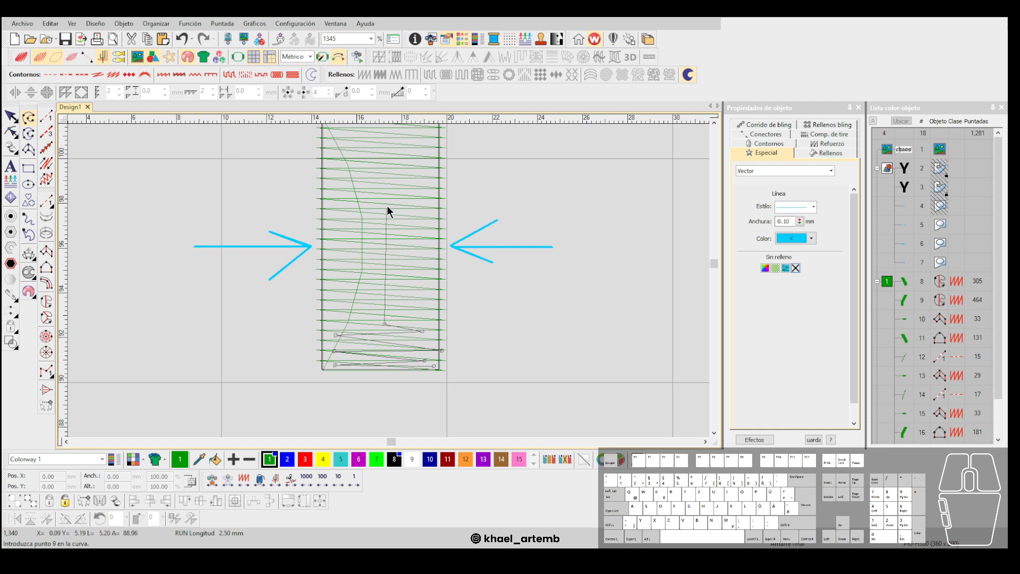
{"action": "left_click", "coordinate": [390, 140]}
{"action": "scroll", "coordinate": [377, 168], "scroll_direction": "up", "scroll_amount": 2}
{"action": "left_click", "coordinate": [377, 249]}
{"action": "left_click", "coordinate": [393, 212]}
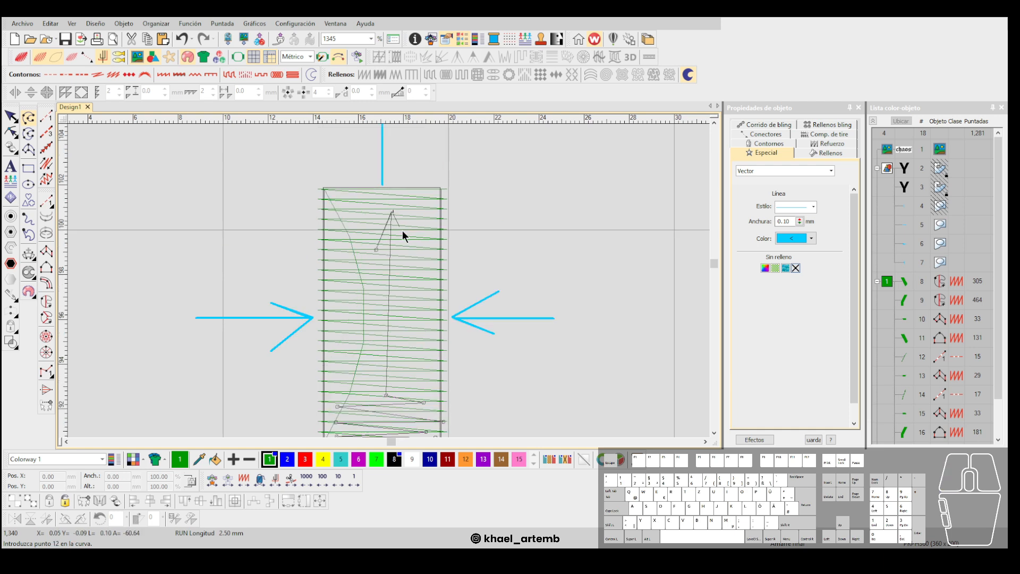
{"action": "key", "text": "Return"}
{"action": "scroll", "coordinate": [390, 290], "scroll_direction": "down", "scroll_amount": 3}
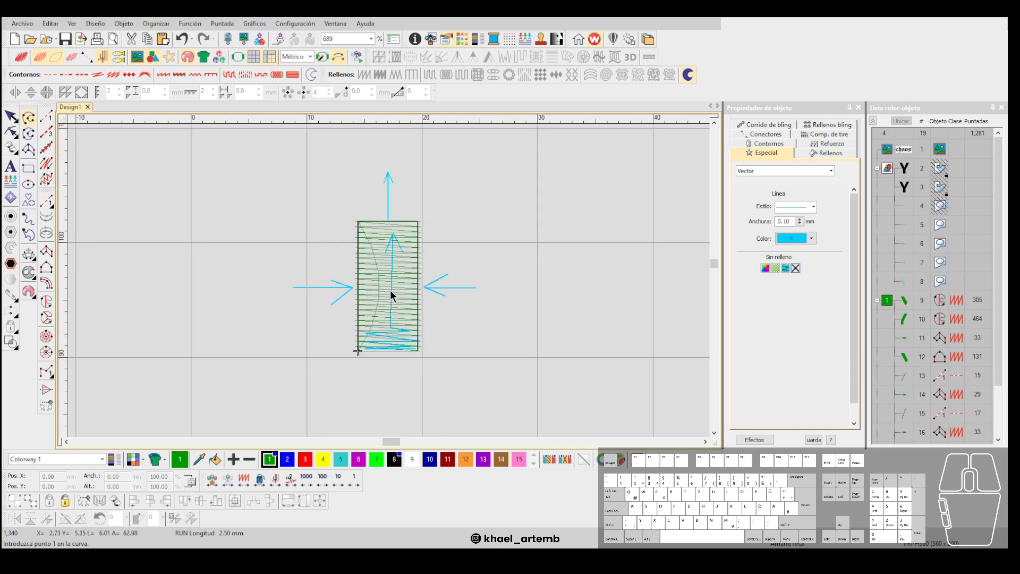
{"action": "scroll", "coordinate": [390, 289], "scroll_direction": "up", "scroll_amount": 2}
{"action": "key", "text": "ctrl+z"}
{"action": "key", "text": "Escape"}
Reshape the rectangle fill by moving its stitch point from above the top-right corner to below the bottom-right corner.
{"action": "left_click", "coordinate": [388, 281]}
{"action": "scroll", "coordinate": [389, 280], "scroll_direction": "down", "scroll_amount": 1}
{"action": "key", "text": "h"}
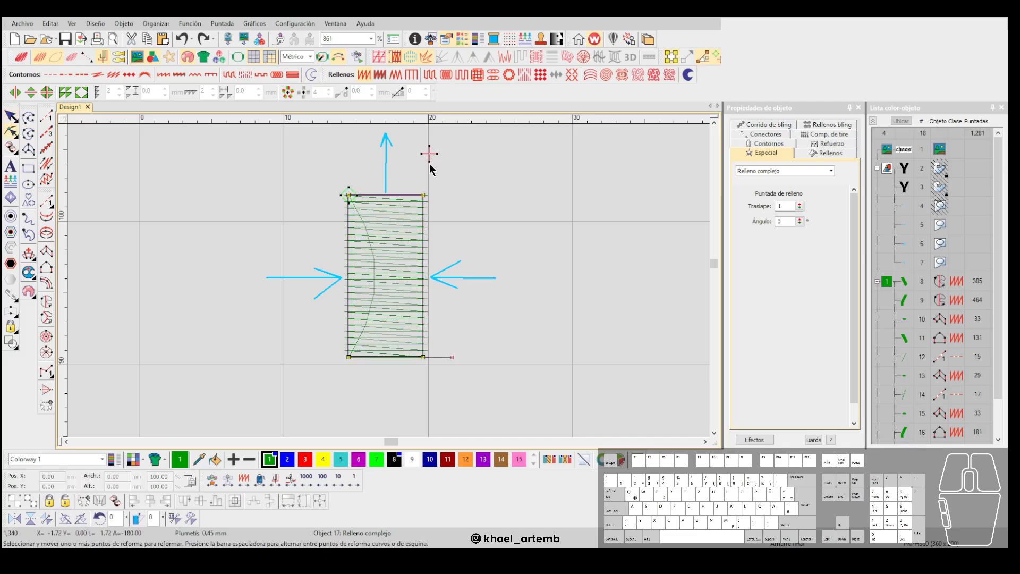
{"action": "left_click", "coordinate": [434, 154]}
{"action": "key", "text": "t"}
{"action": "mouse_move", "coordinate": [429, 154]}
{"action": "left_mouse_down"}
{"action": "mouse_move", "coordinate": [432, 407]}
{"action": "mouse_move", "coordinate": [430, 378]}
{"action": "left_mouse_up"}
{"action": "key", "text": "t"}
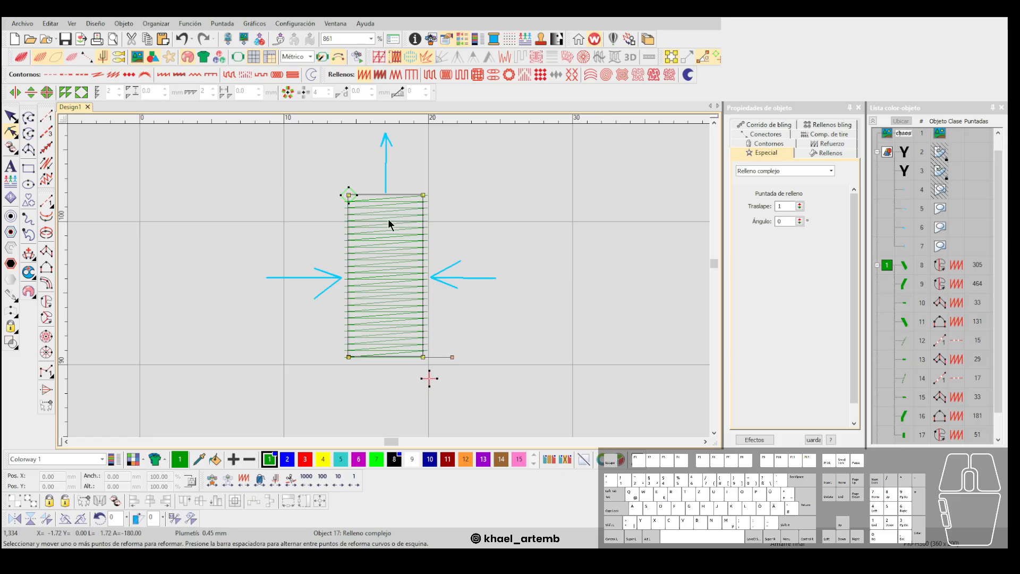
{"action": "scroll", "coordinate": [390, 360], "scroll_direction": "down", "scroll_amount": 1}
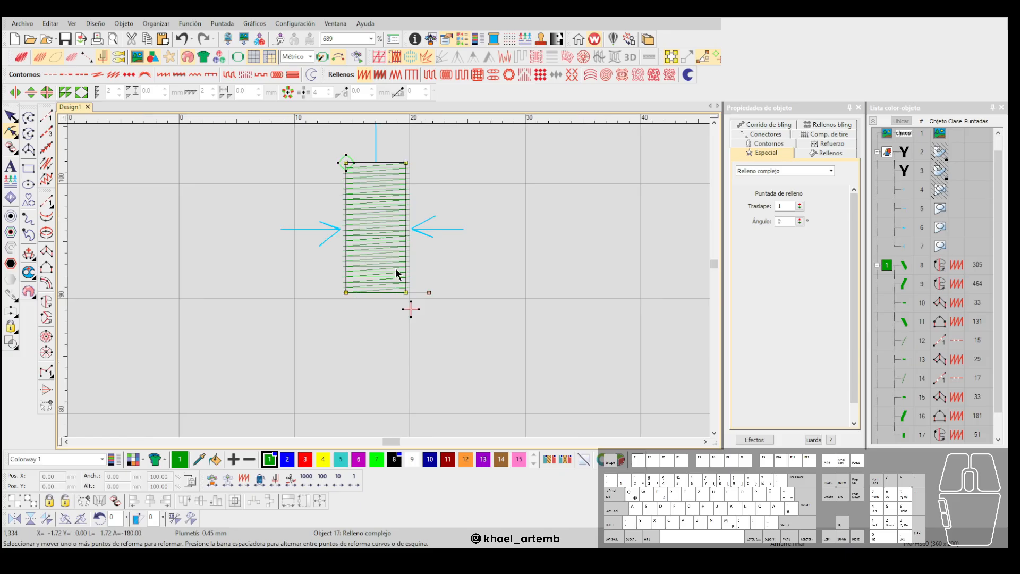
Move the rectangle fill's stitch point back above its top-right corner and leave reshaping.
{"action": "left_click_drag", "start_coordinate": [410, 309], "coordinate": [410, 154]}
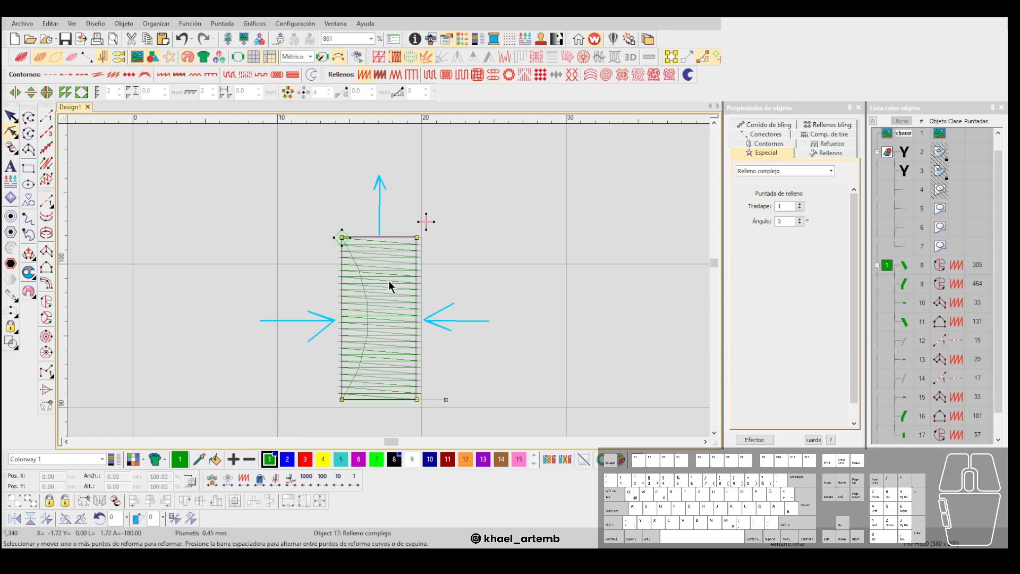
{"action": "scroll", "coordinate": [388, 280], "scroll_direction": "up", "scroll_amount": 1}
{"action": "key", "text": "t"}
{"action": "key", "text": "t"}
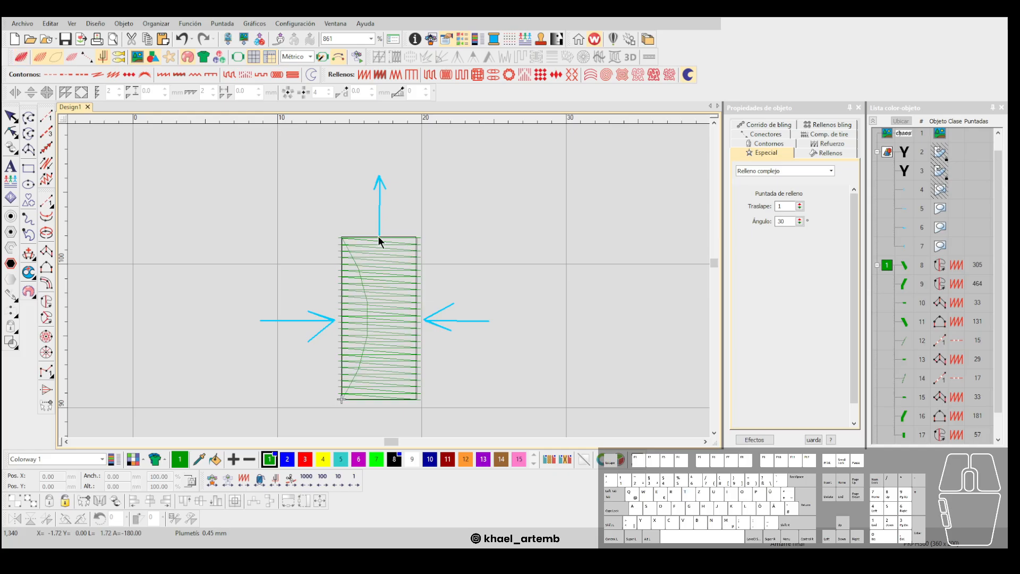
Try to draw a short vertical vector line between the lowest stitch rows of the rectangle fill.
{"action": "scroll", "coordinate": [388, 281], "scroll_direction": "up", "scroll_amount": 1}
{"action": "scroll", "coordinate": [388, 280], "scroll_direction": "up", "scroll_amount": 6}
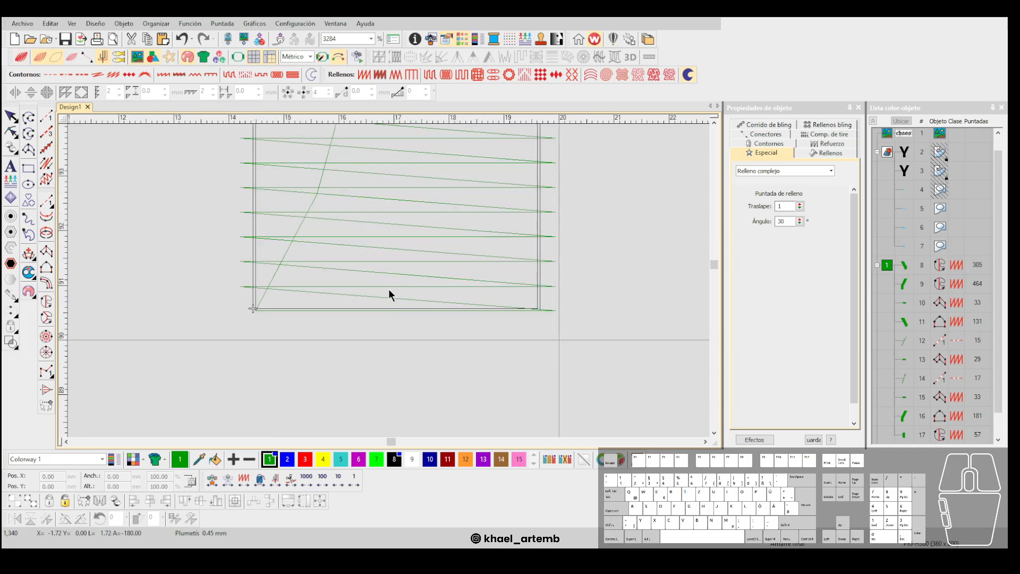
{"action": "scroll", "coordinate": [397, 290], "scroll_direction": "up", "scroll_amount": 2}
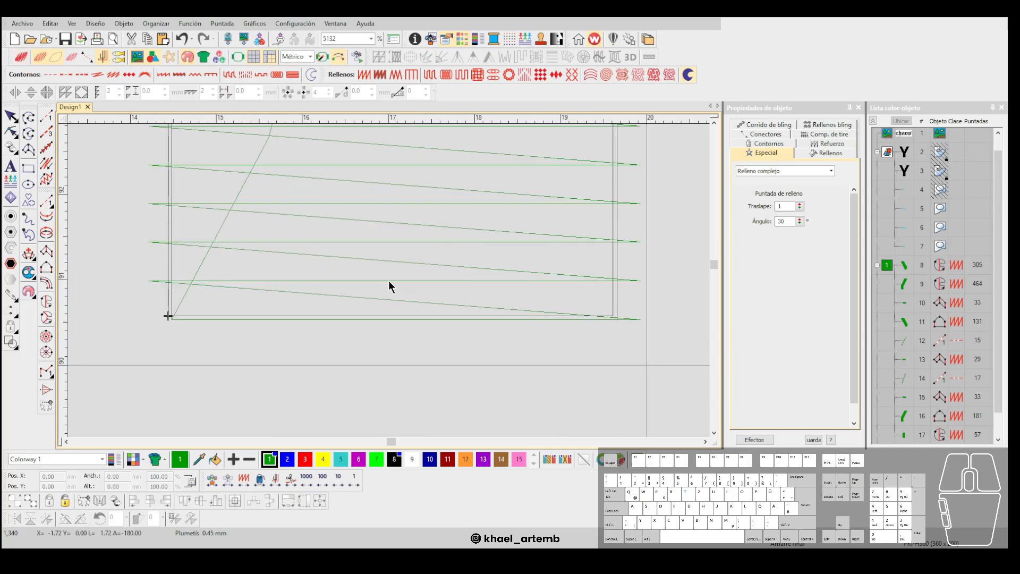
{"action": "left_click", "coordinate": [28, 118]}
{"action": "left_click", "coordinate": [689, 75]}
{"action": "left_click", "coordinate": [392, 281]}
{"action": "left_click", "coordinate": [393, 248]}
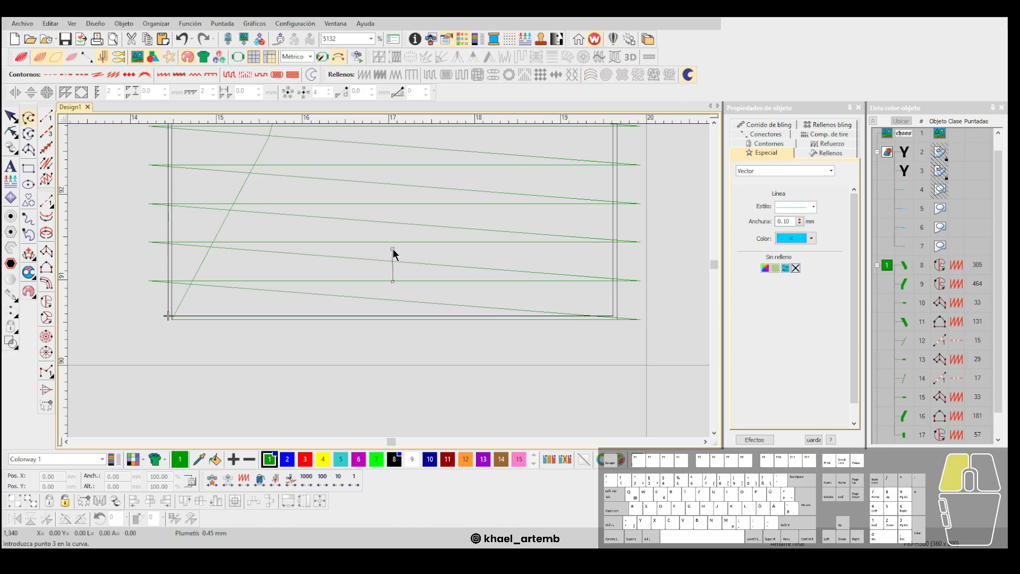
{"action": "key", "text": "BackSpace"}
{"action": "key", "text": "BackSpace"}
{"action": "key", "text": "BackSpace"}
{"action": "key", "text": "BackSpace"}
{"action": "scroll", "coordinate": [399, 261], "scroll_direction": "down", "scroll_amount": 5}
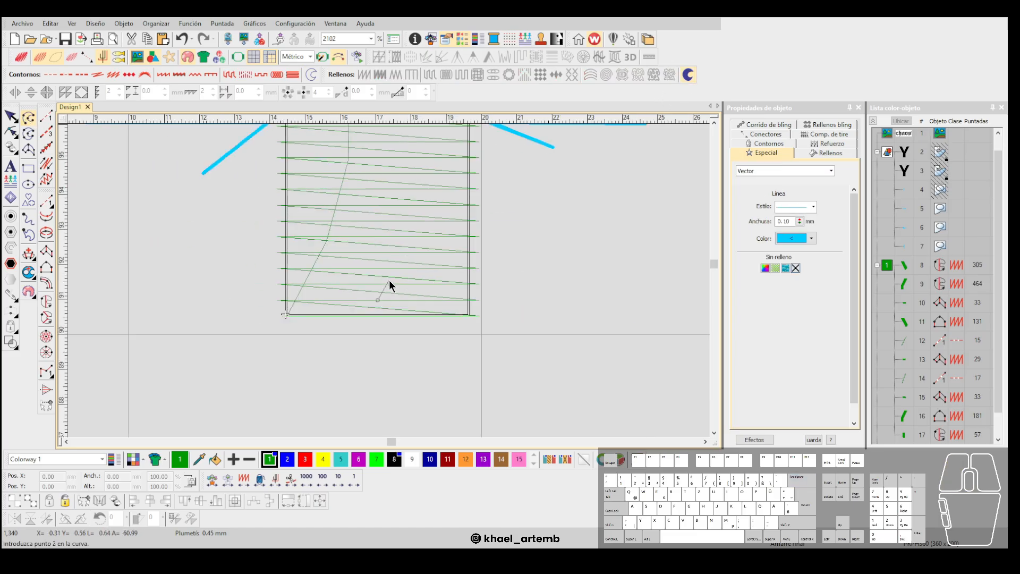
{"action": "scroll", "coordinate": [390, 266], "scroll_direction": "up", "scroll_amount": 2}
{"action": "key", "text": "Escape"}
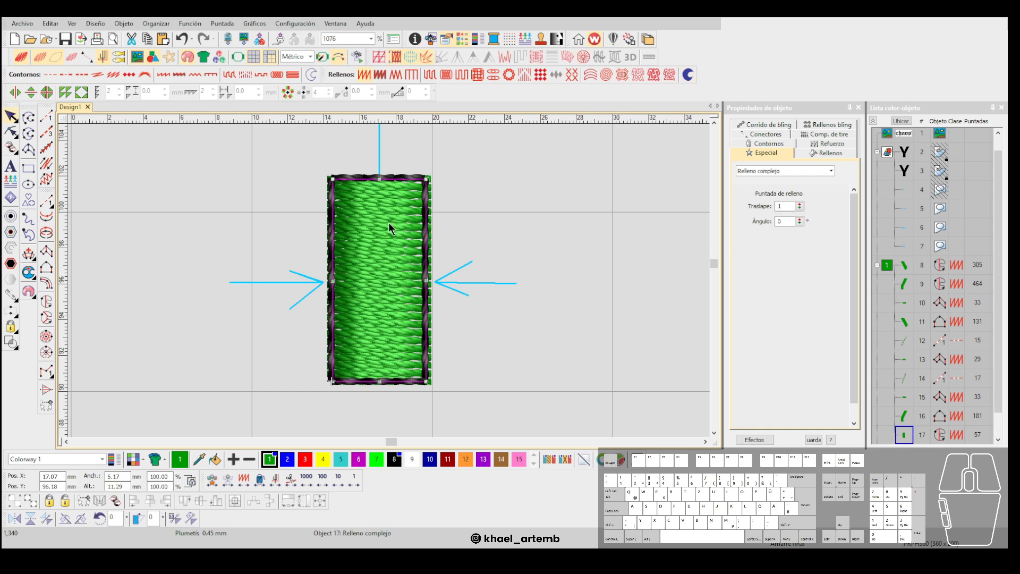
Try to stretch the rectangle fill upward past the top edge of its black outline.
{"action": "left_click_drag", "start_coordinate": [380, 176], "coordinate": [380, 160]}
{"action": "left_click", "coordinate": [543, 213]}
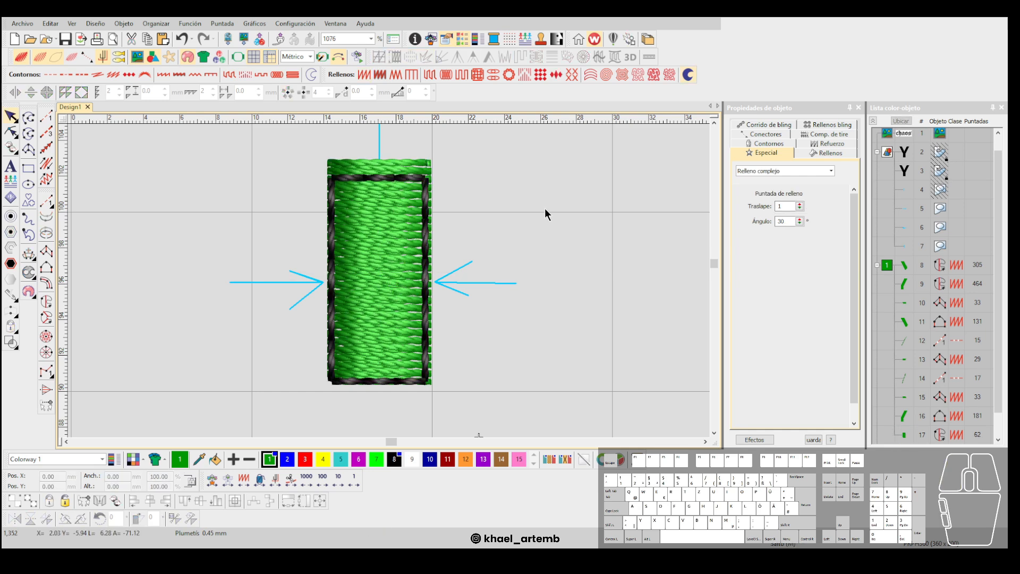
{"action": "scroll", "coordinate": [391, 289], "scroll_direction": "down", "scroll_amount": 1}
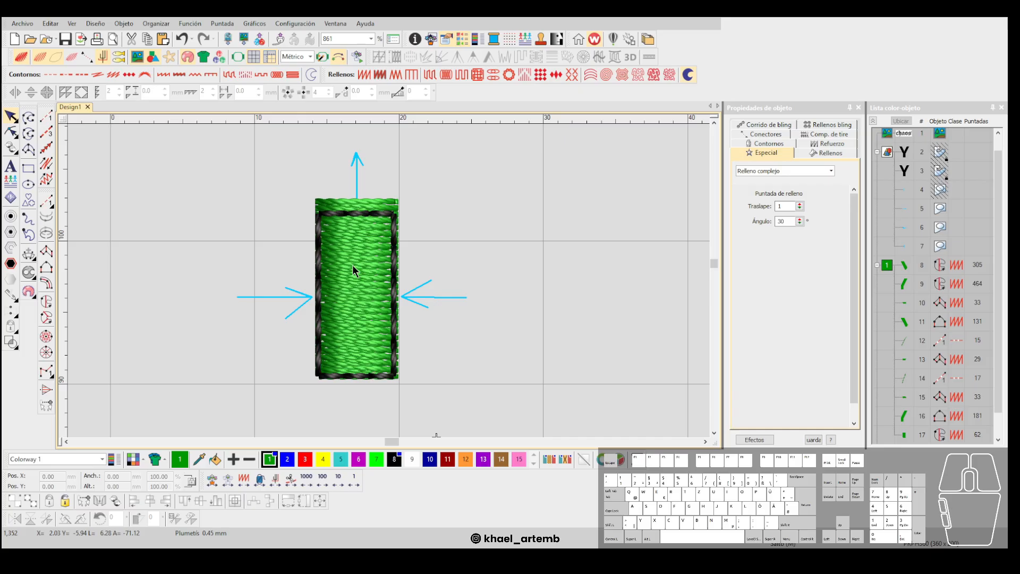
{"action": "key", "text": "ctrl+z"}
Copy the filled rectangle with its black outline about 12.4 mm to the left of the original.
{"action": "left_click", "coordinate": [330, 222]}
{"action": "left_click_drag", "start_coordinate": [377, 317], "coordinate": [188, 318]}
Draw a curved vector arrow arching from above the copied rectangle to the original's top-left corner.
{"action": "left_click", "coordinate": [29, 117]}
{"action": "left_click", "coordinate": [179, 192]}
{"action": "left_click", "coordinate": [205, 160]}
{"action": "left_click", "coordinate": [291, 195]}
{"action": "left_click", "coordinate": [314, 206]}
{"action": "left_click", "coordinate": [317, 207]}
{"action": "left_click", "coordinate": [317, 184]}
{"action": "key", "text": "Return"}
{"action": "scroll", "coordinate": [219, 243], "scroll_direction": "up", "scroll_amount": 1}
{"action": "key", "text": "Escape"}
Shorten the copied rectangle's fill from the top so it stops just below the upper edge of its outline.
{"action": "left_click", "coordinate": [337, 287]}
{"action": "scroll", "coordinate": [337, 287], "scroll_direction": "up", "scroll_amount": 2}
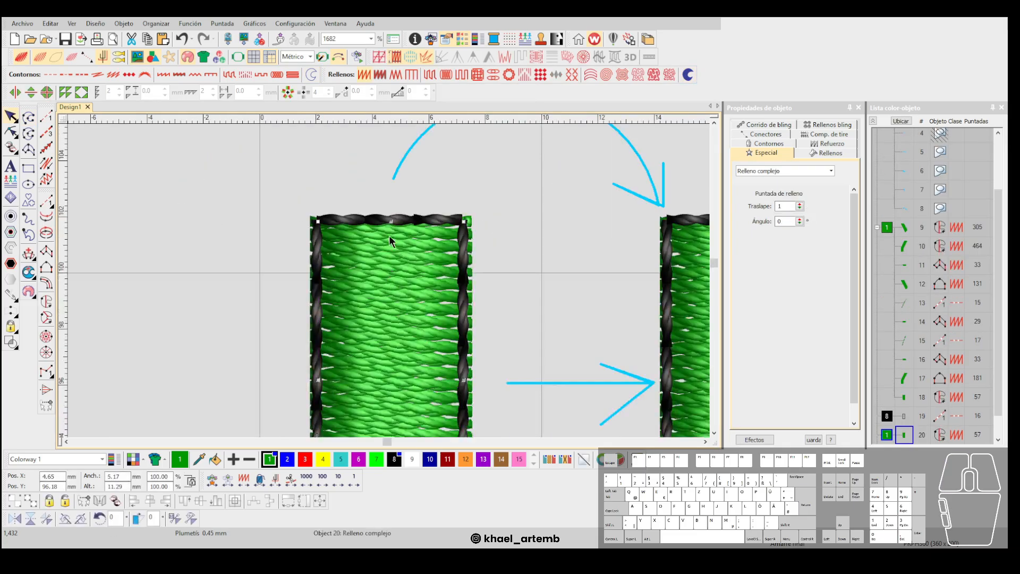
{"action": "left_click_drag", "start_coordinate": [392, 221], "coordinate": [392, 245]}
{"action": "left_click", "coordinate": [576, 291]}
{"action": "scroll", "coordinate": [538, 283], "scroll_direction": "down", "scroll_amount": 2}
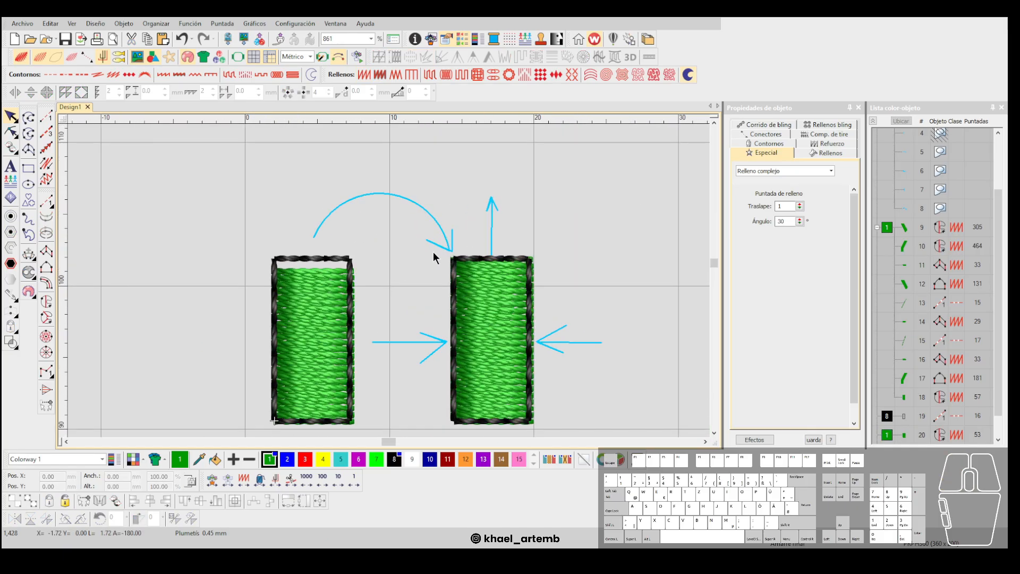
{"action": "left_click_drag", "start_coordinate": [245, 237], "coordinate": [382, 357]}
{"action": "key", "text": "Escape"}
{"action": "scroll", "coordinate": [389, 280], "scroll_direction": "up", "scroll_amount": 1}
{"action": "scroll", "coordinate": [388, 279], "scroll_direction": "up", "scroll_amount": 3}
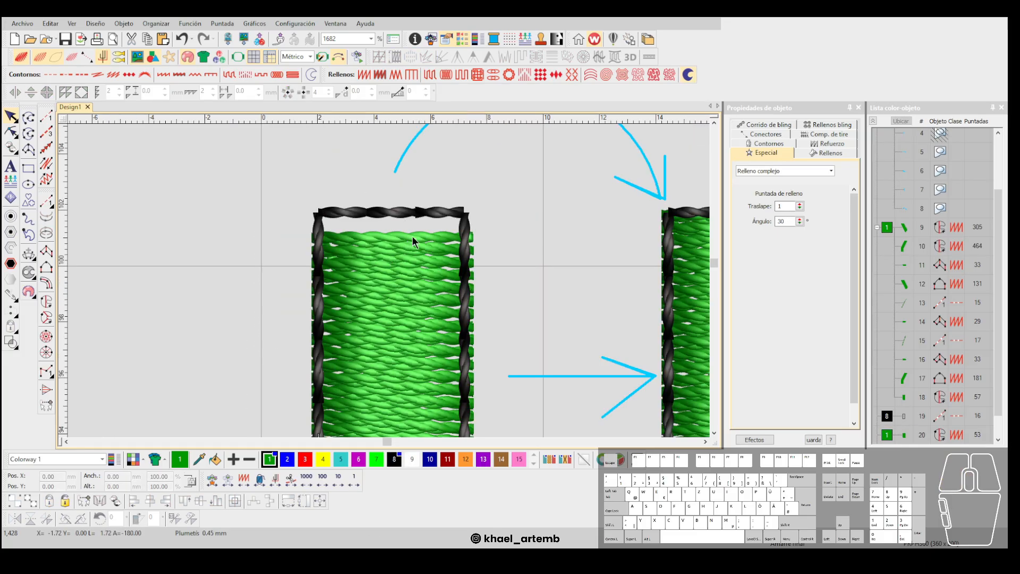
{"action": "scroll", "coordinate": [393, 299], "scroll_direction": "down", "scroll_amount": 5}
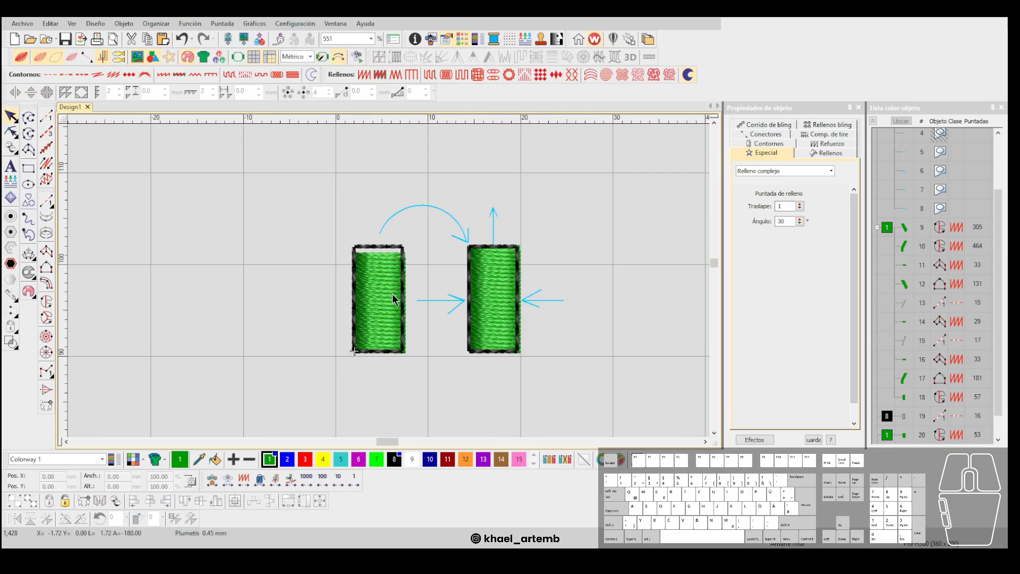
Try to reshape the left letter Y by pulling its right arm's top-right corner outward and upward.
{"action": "scroll", "coordinate": [392, 294], "scroll_direction": "down", "scroll_amount": 4}
{"action": "scroll", "coordinate": [358, 275], "scroll_direction": "up", "scroll_amount": 2}
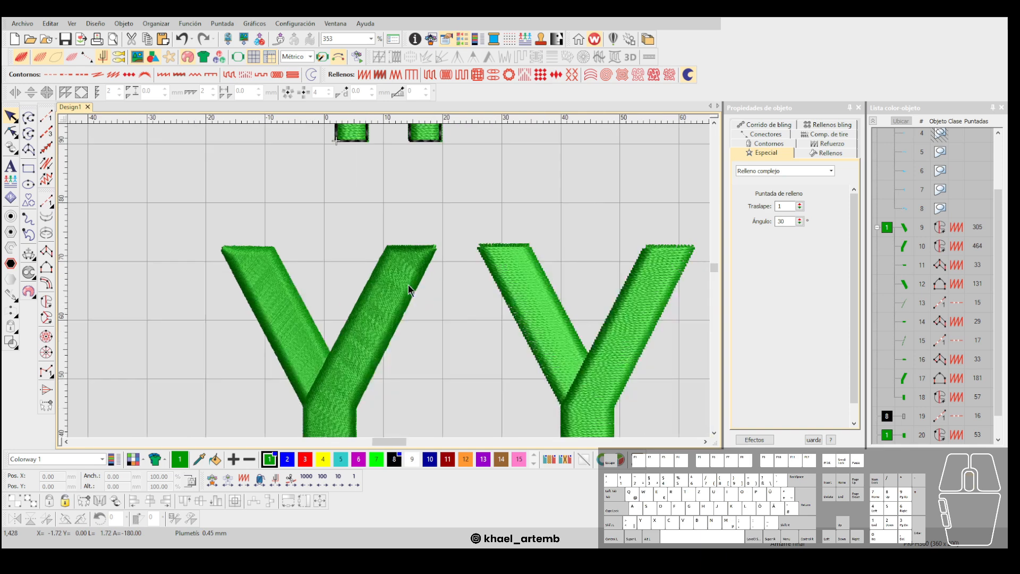
{"action": "left_click", "coordinate": [432, 257]}
{"action": "scroll", "coordinate": [388, 280], "scroll_direction": "up", "scroll_amount": 4}
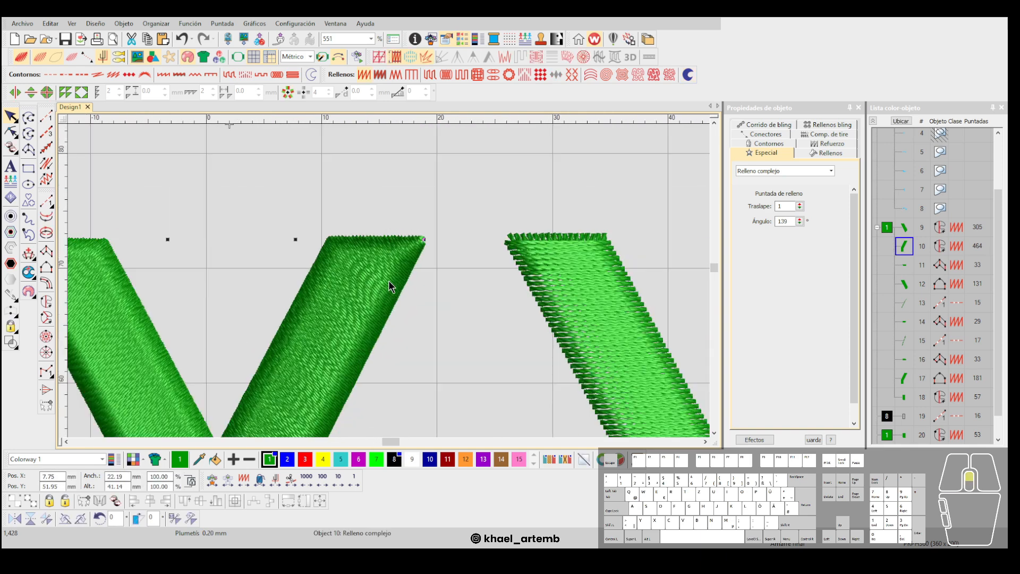
{"action": "key", "text": "h"}
{"action": "left_click_drag", "start_coordinate": [431, 249], "coordinate": [486, 250]}
{"action": "key", "text": "Return"}
{"action": "scroll", "coordinate": [387, 280], "scroll_direction": "down", "scroll_amount": 4}
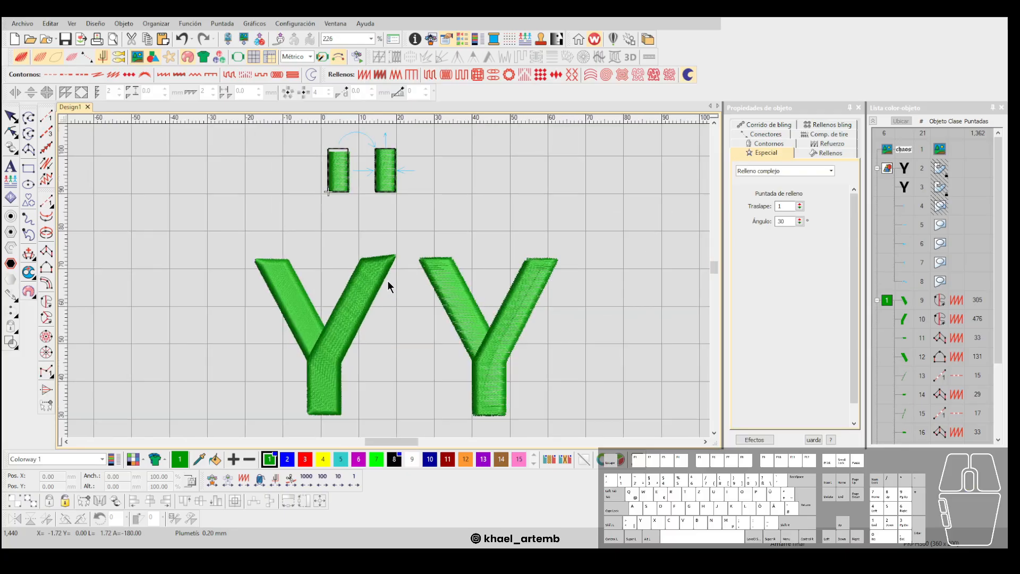
{"action": "scroll", "coordinate": [388, 281], "scroll_direction": "up", "scroll_amount": 1}
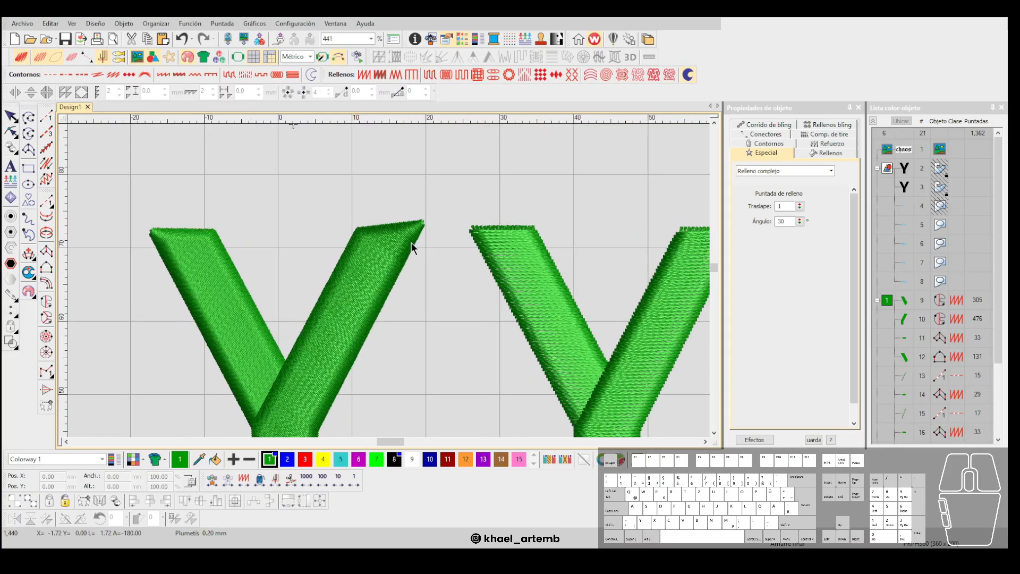
{"action": "key", "text": "ctrl+z"}
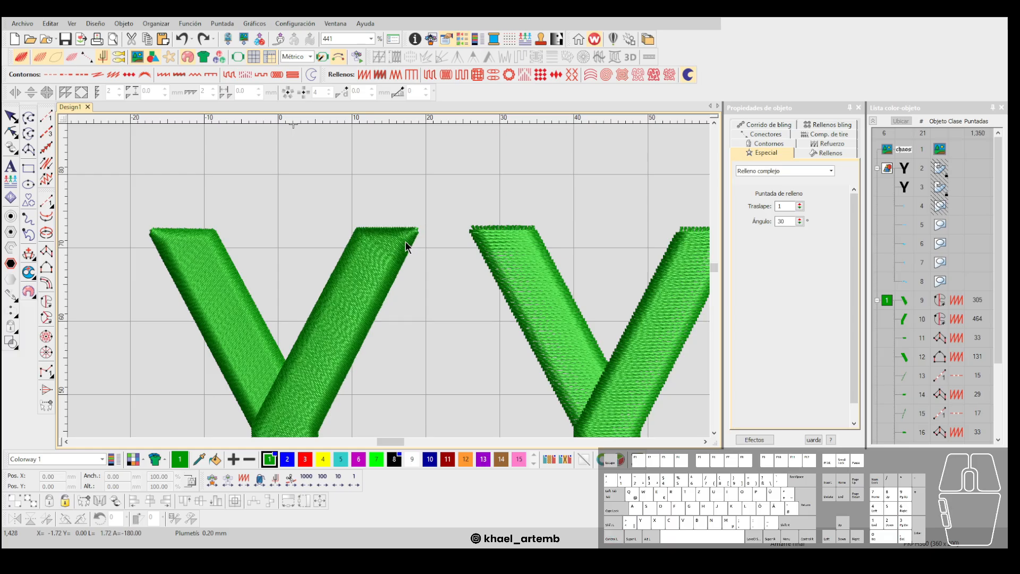
Undo the reshaping of the left letter Y's right arm.
{"action": "scroll", "coordinate": [406, 241], "scroll_direction": "up", "scroll_amount": 4}
{"action": "left_click_drag", "start_coordinate": [403, 241], "coordinate": [431, 240]}
{"action": "scroll", "coordinate": [389, 280], "scroll_direction": "down", "scroll_amount": 6}
{"action": "key", "text": "Escape"}
{"action": "key", "text": "ctrl+z"}
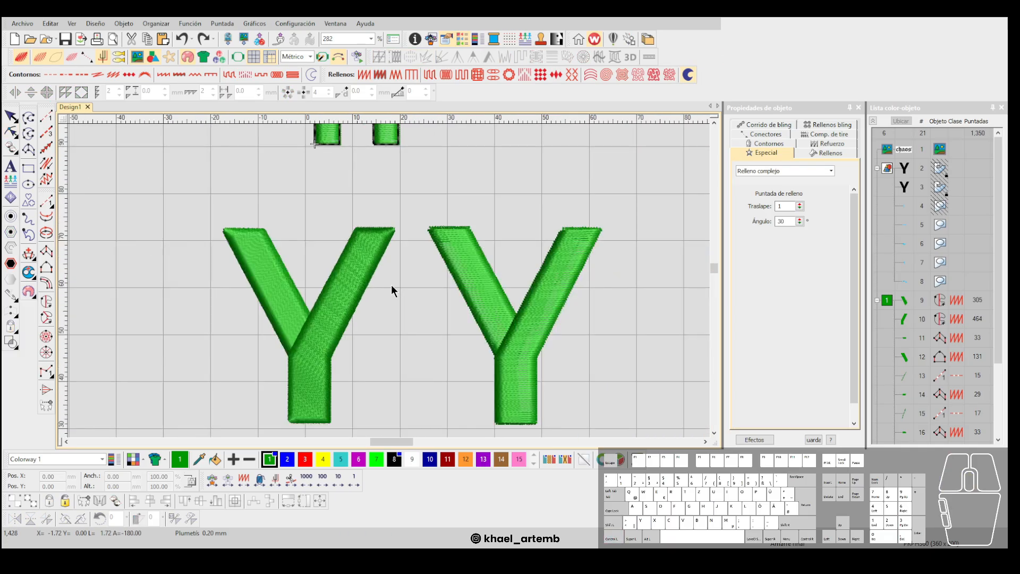
Select the copied rectangle with its outline and compare it with the original rectangle beside it.
{"action": "scroll", "coordinate": [390, 277], "scroll_direction": "down", "scroll_amount": 1}
{"action": "left_click_drag", "start_coordinate": [313, 142], "coordinate": [362, 200]}
{"action": "scroll", "coordinate": [388, 280], "scroll_direction": "up", "scroll_amount": 3}
{"action": "left_click_drag", "start_coordinate": [392, 292], "coordinate": [338, 177]}
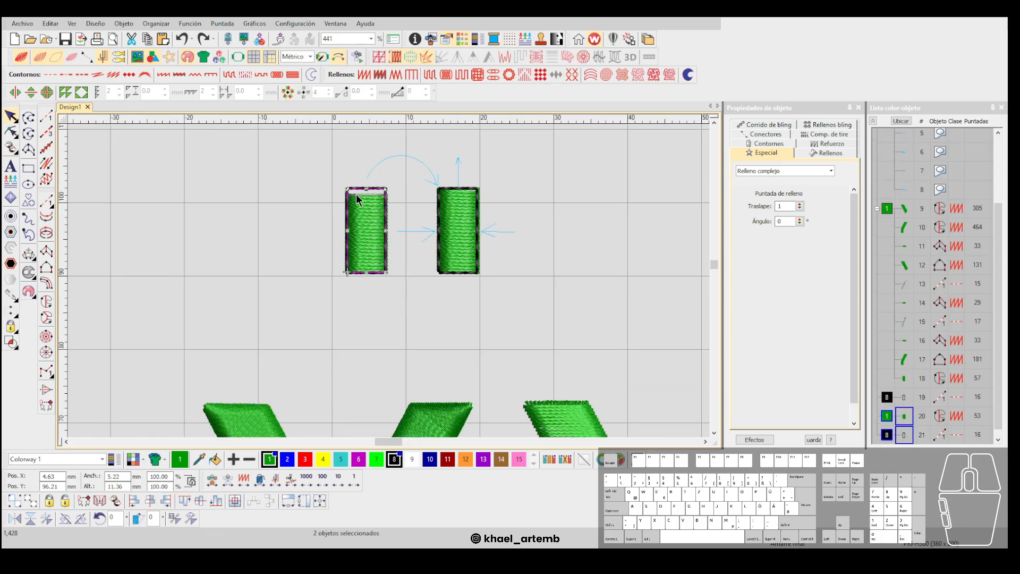
{"action": "left_click", "coordinate": [408, 257]}
{"action": "scroll", "coordinate": [390, 286], "scroll_direction": "up", "scroll_amount": 4}
{"action": "scroll", "coordinate": [400, 250], "scroll_direction": "down", "scroll_amount": 5}
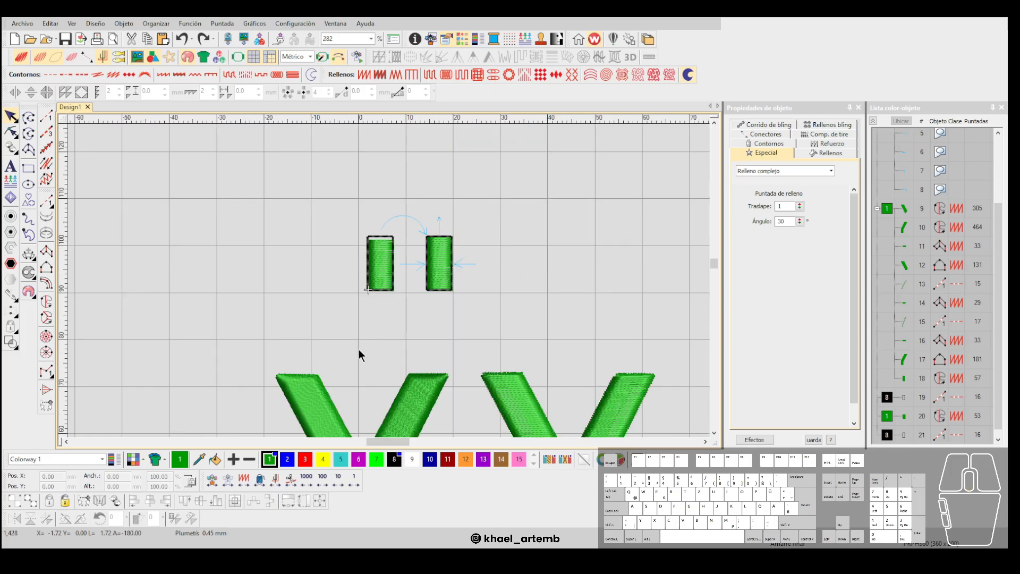
{"action": "scroll", "coordinate": [392, 288], "scroll_direction": "down", "scroll_amount": 3}
{"action": "scroll", "coordinate": [391, 285], "scroll_direction": "up", "scroll_amount": 2}
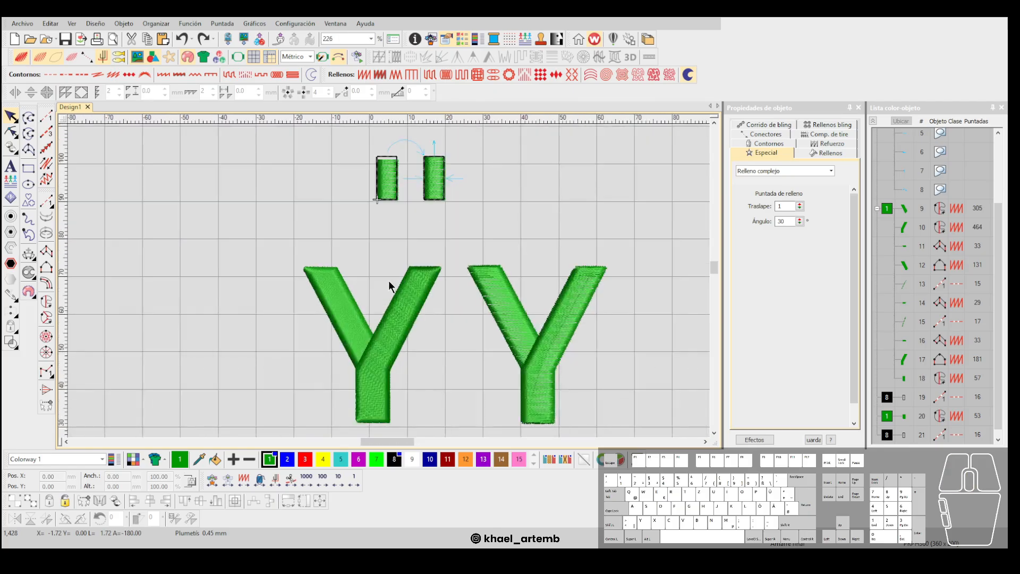
Select the left letter Y and the right letter Y in turn to compare their construction.
{"action": "left_click", "coordinate": [380, 268]}
{"action": "mouse_move", "coordinate": [283, 241]}
{"action": "left_mouse_down"}
{"action": "mouse_move", "coordinate": [444, 407]}
{"action": "mouse_move", "coordinate": [426, 362]}
{"action": "left_mouse_up"}
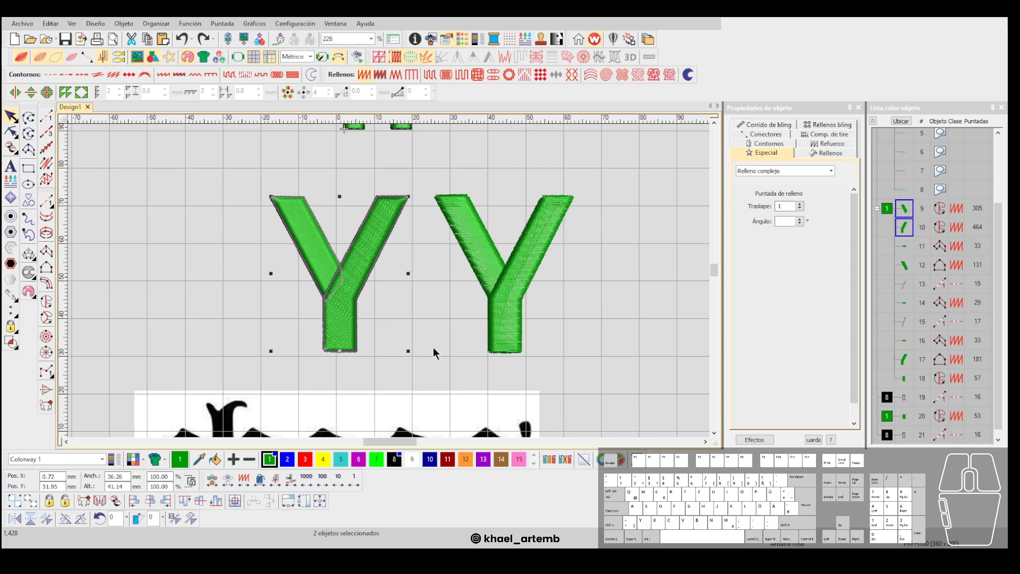
{"action": "left_click_drag", "start_coordinate": [424, 173], "coordinate": [558, 305]}
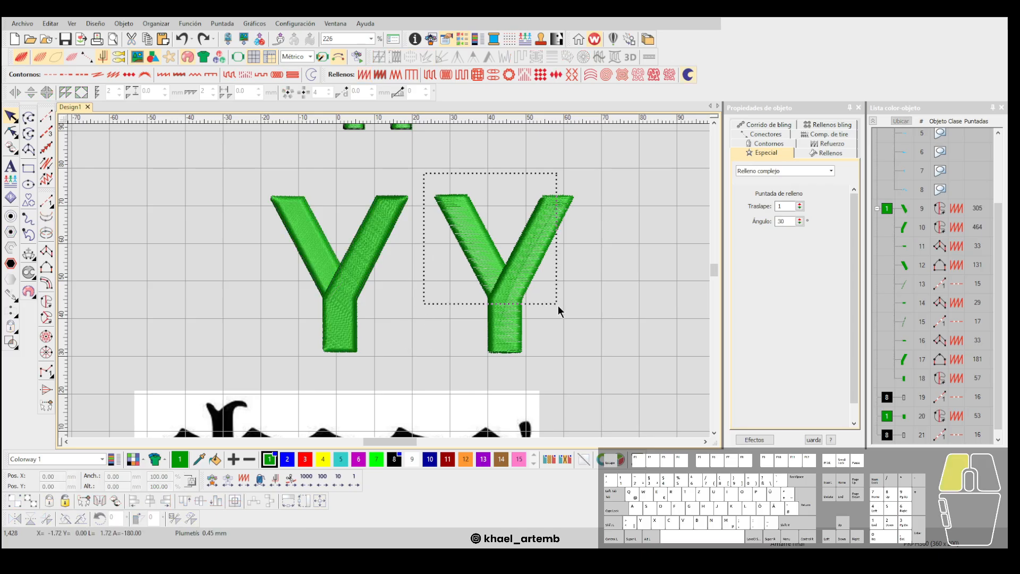
{"action": "left_click_drag", "start_coordinate": [598, 361], "coordinate": [598, 361]}
{"action": "scroll", "coordinate": [388, 280], "scroll_direction": "up", "scroll_amount": 2}
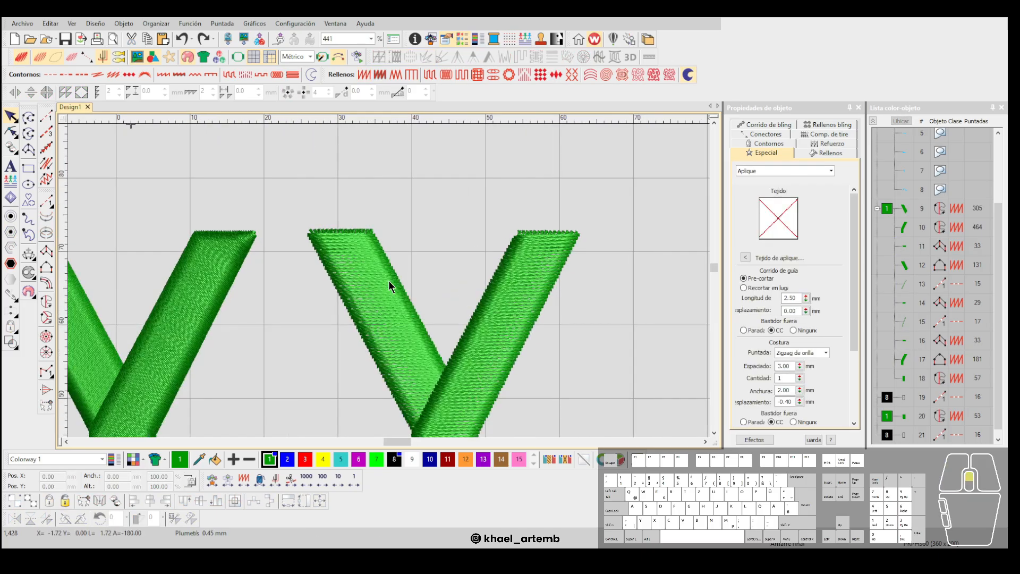
Examine the end caps on the right letter Y's two arms and at the foot of its stem.
{"action": "scroll", "coordinate": [374, 273], "scroll_direction": "up", "scroll_amount": 1}
{"action": "scroll", "coordinate": [364, 270], "scroll_direction": "down", "scroll_amount": 5}
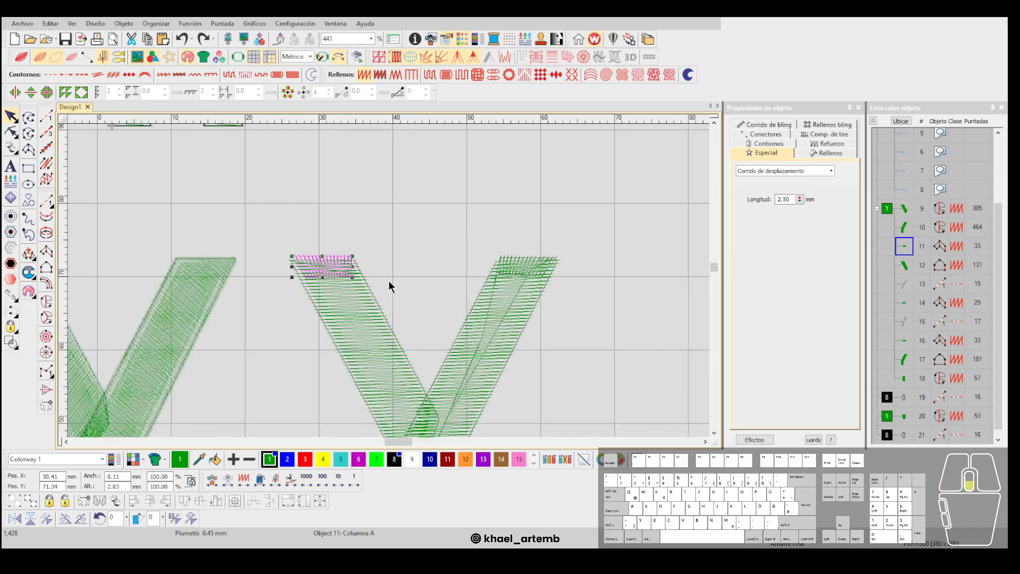
{"action": "scroll", "coordinate": [511, 272], "scroll_direction": "up", "scroll_amount": 2}
{"action": "left_click", "coordinate": [417, 264]}
{"action": "scroll", "coordinate": [417, 264], "scroll_direction": "down", "scroll_amount": 4}
{"action": "scroll", "coordinate": [389, 286], "scroll_direction": "up", "scroll_amount": 1}
{"action": "scroll", "coordinate": [388, 285], "scroll_direction": "up", "scroll_amount": 2}
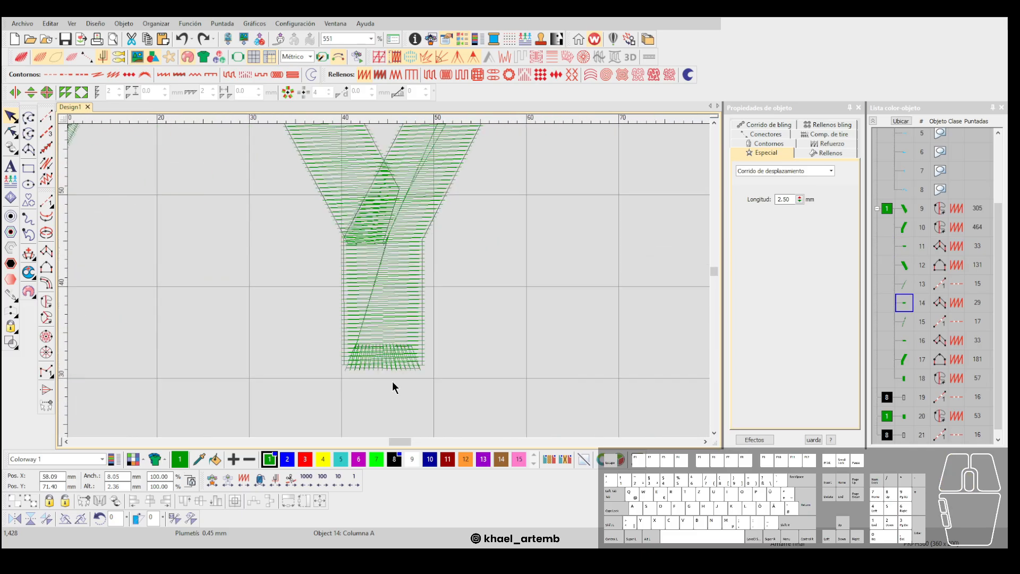
{"action": "scroll", "coordinate": [399, 374], "scroll_direction": "down", "scroll_amount": 5}
{"action": "scroll", "coordinate": [462, 310], "scroll_direction": "up", "scroll_amount": 2}
{"action": "left_click", "coordinate": [381, 266]}
Return to the realistic stitch view and select the two objects of the left letter Y.
{"action": "key", "text": "t"}
{"action": "left_click_drag", "start_coordinate": [187, 213], "coordinate": [358, 375]}
{"action": "left_click", "coordinate": [524, 390]}
{"action": "left_click", "coordinate": [361, 224]}
{"action": "left_click_drag", "start_coordinate": [175, 214], "coordinate": [355, 378]}
{"action": "scroll", "coordinate": [363, 369], "scroll_direction": "up", "scroll_amount": 1}
Select all objects of the right letter Y and set their satin fill spacing to 0.22 mm.
{"action": "left_click_drag", "start_coordinate": [572, 301], "coordinate": [383, 183]}
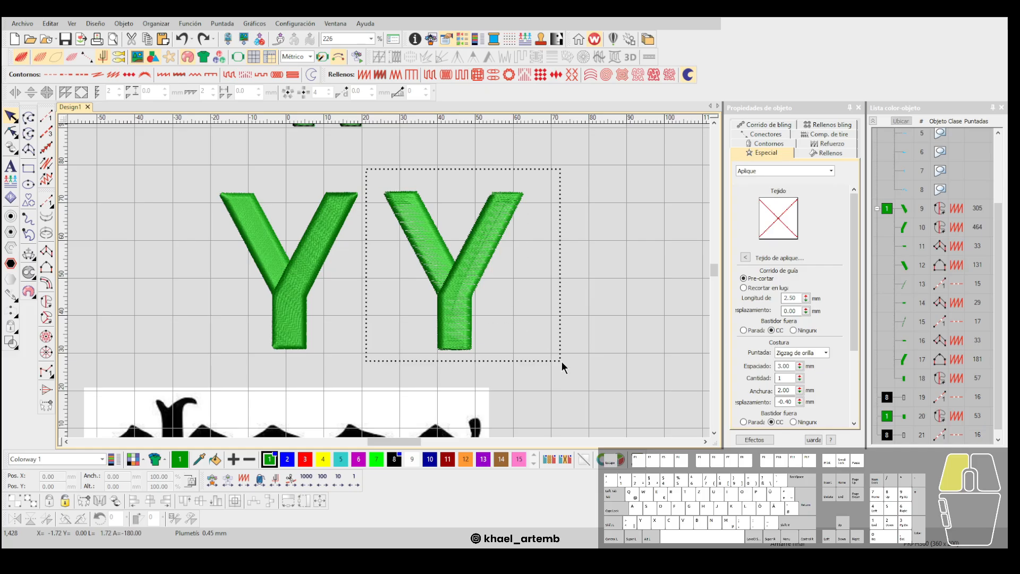
{"action": "left_click_drag", "start_coordinate": [562, 361], "coordinate": [564, 362]}
{"action": "scroll", "coordinate": [481, 315], "scroll_direction": "up", "scroll_amount": 2}
{"action": "left_click", "coordinate": [830, 153]}
{"action": "left_click", "coordinate": [791, 207]}
{"action": "key", "text": "BackSpace"}
{"action": "key", "text": "BackSpace"}
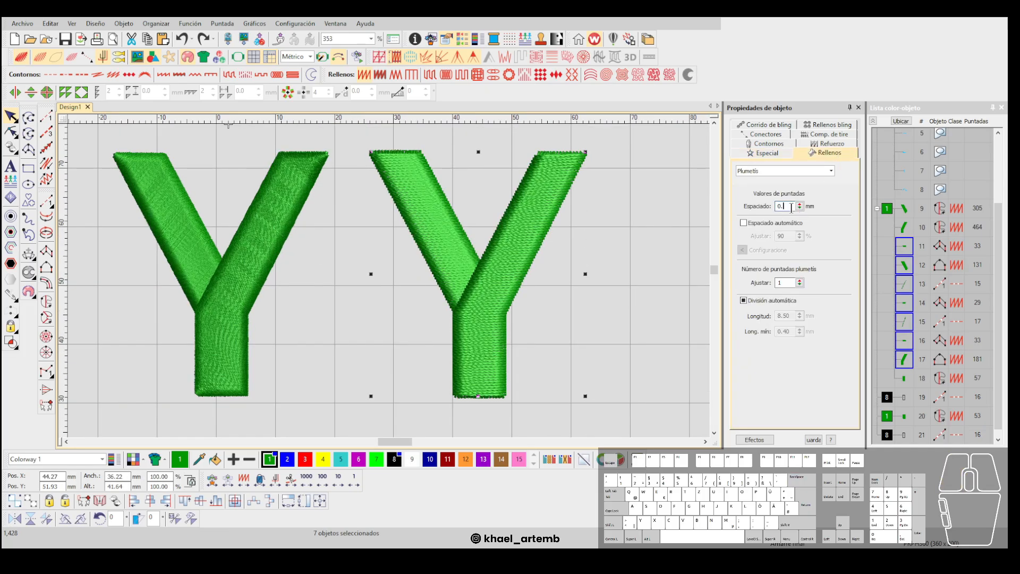
{"action": "type", "text": "22"}
{"action": "key", "text": "Return"}
{"action": "left_click", "coordinate": [589, 244]}
Inspect the denser end caps of the right letter Y one by one in the flat stitch view.
{"action": "scroll", "coordinate": [388, 281], "scroll_direction": "up", "scroll_amount": 5}
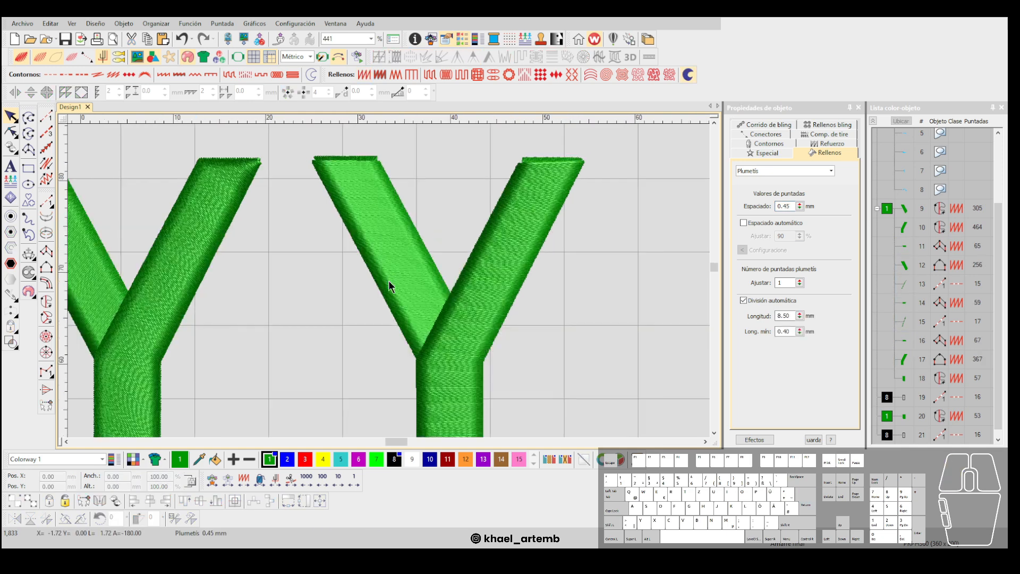
{"action": "left_click", "coordinate": [394, 241]}
{"action": "scroll", "coordinate": [394, 242], "scroll_direction": "down", "scroll_amount": 4}
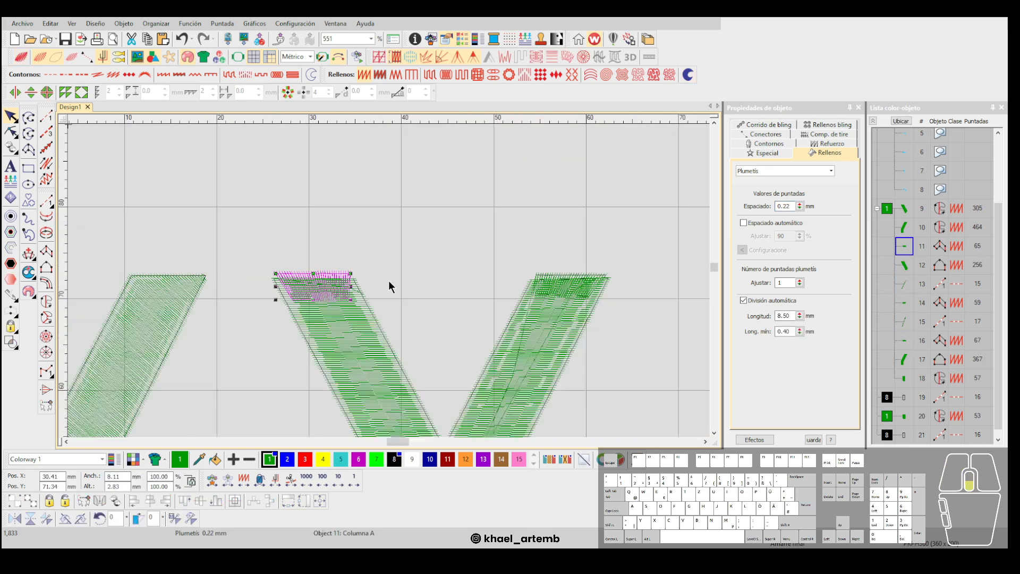
{"action": "scroll", "coordinate": [443, 288], "scroll_direction": "up", "scroll_amount": 2}
{"action": "left_click", "coordinate": [565, 273]}
{"action": "scroll", "coordinate": [385, 288], "scroll_direction": "down", "scroll_amount": 4}
{"action": "scroll", "coordinate": [385, 355], "scroll_direction": "up", "scroll_amount": 3}
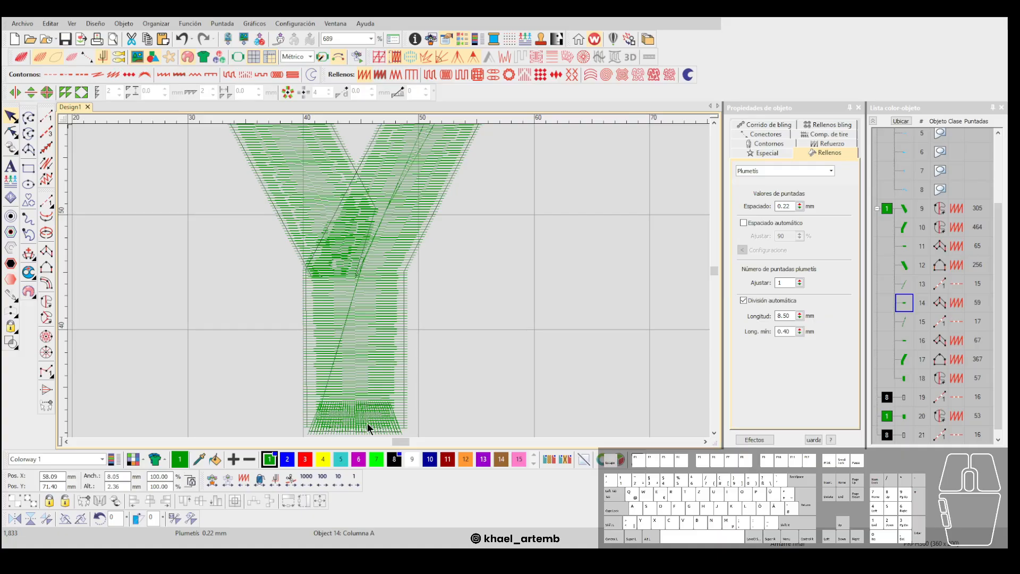
{"action": "scroll", "coordinate": [392, 284], "scroll_direction": "down", "scroll_amount": 3}
{"action": "left_click", "coordinate": [391, 289]}
{"action": "scroll", "coordinate": [391, 289], "scroll_direction": "down", "scroll_amount": 2}
{"action": "left_click", "coordinate": [388, 281]}
{"action": "scroll", "coordinate": [388, 281], "scroll_direction": "down", "scroll_amount": 2}
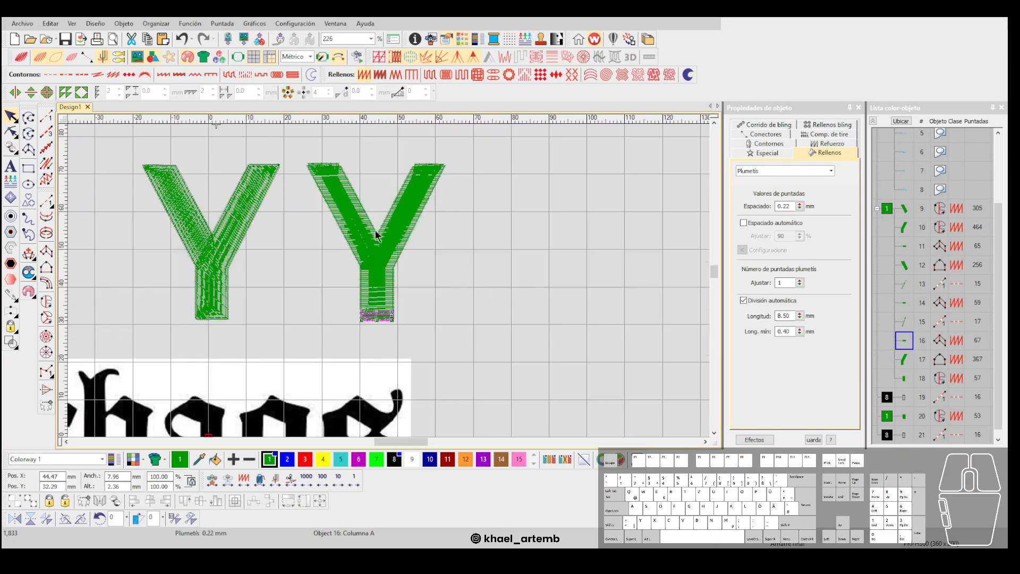
{"action": "scroll", "coordinate": [376, 234], "scroll_direction": "up", "scroll_amount": 2}
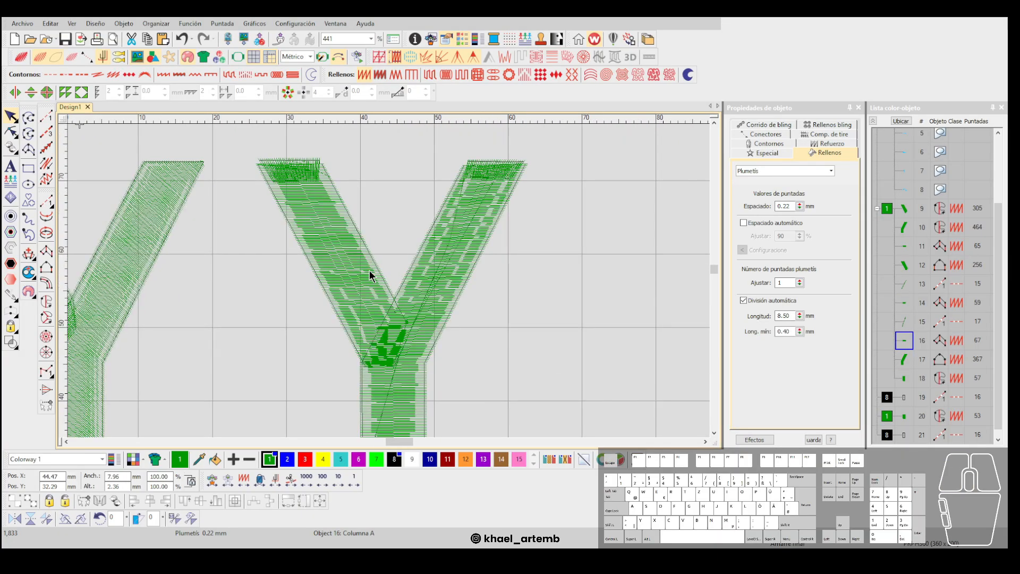
Examine how the right letter Y's left arm covers its upper end cap in the realistic stitch view.
{"action": "left_click", "coordinate": [369, 270]}
{"action": "scroll", "coordinate": [297, 180], "scroll_direction": "up", "scroll_amount": 2}
{"action": "key", "text": "t"}
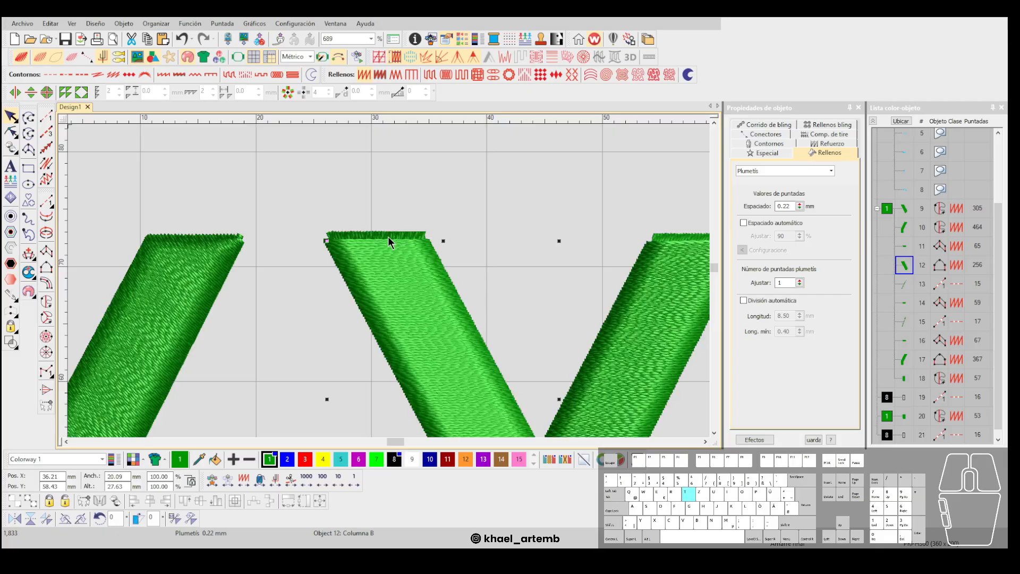
{"action": "scroll", "coordinate": [390, 234], "scroll_direction": "down", "scroll_amount": 3}
{"action": "scroll", "coordinate": [418, 333], "scroll_direction": "up", "scroll_amount": 2}
{"action": "scroll", "coordinate": [389, 287], "scroll_direction": "down", "scroll_amount": 2}
{"action": "left_click", "coordinate": [389, 287]}
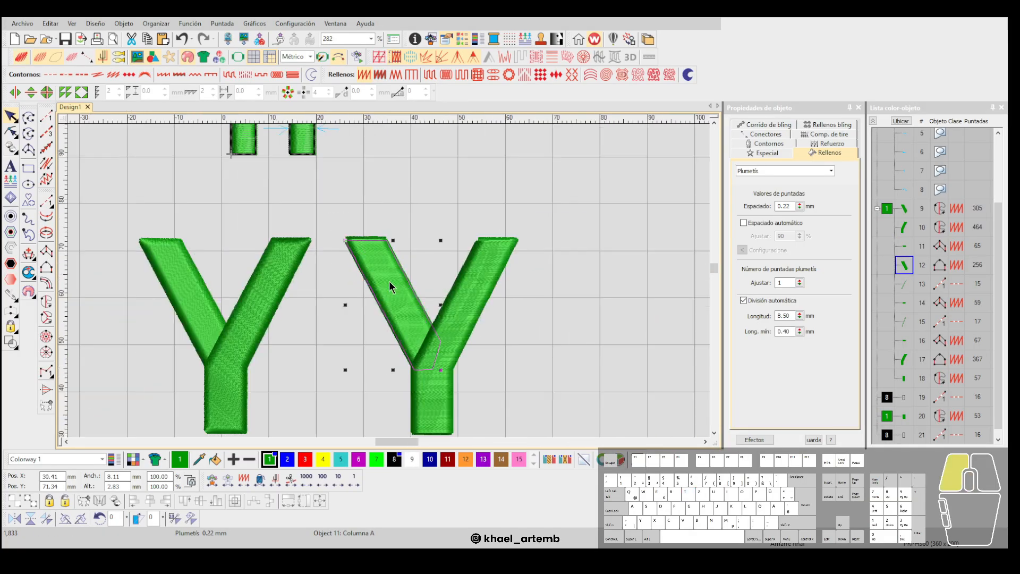
{"action": "scroll", "coordinate": [391, 263], "scroll_direction": "up", "scroll_amount": 2}
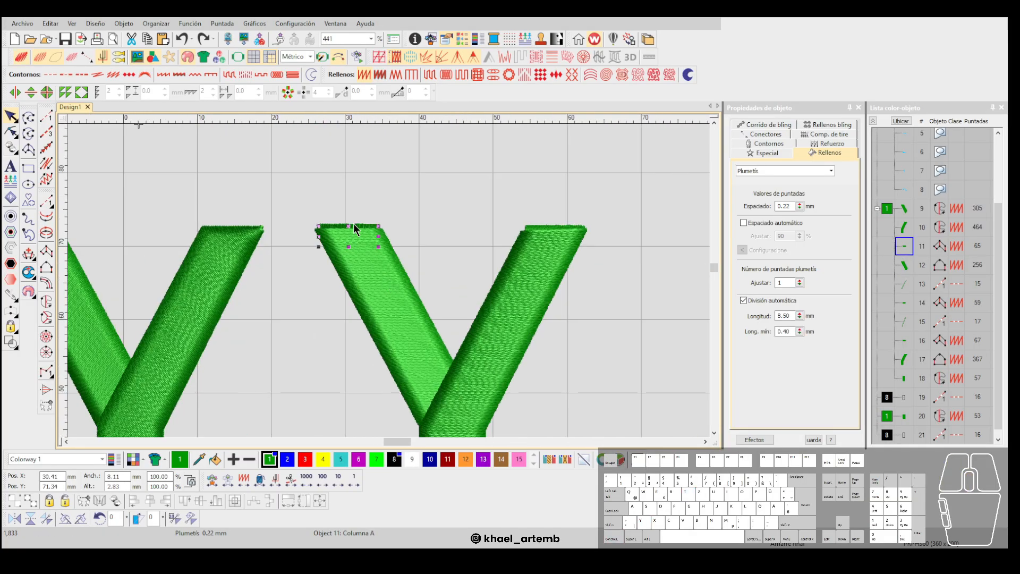
{"action": "left_click", "coordinate": [400, 308]}
{"action": "scroll", "coordinate": [413, 321], "scroll_direction": "down", "scroll_amount": 2}
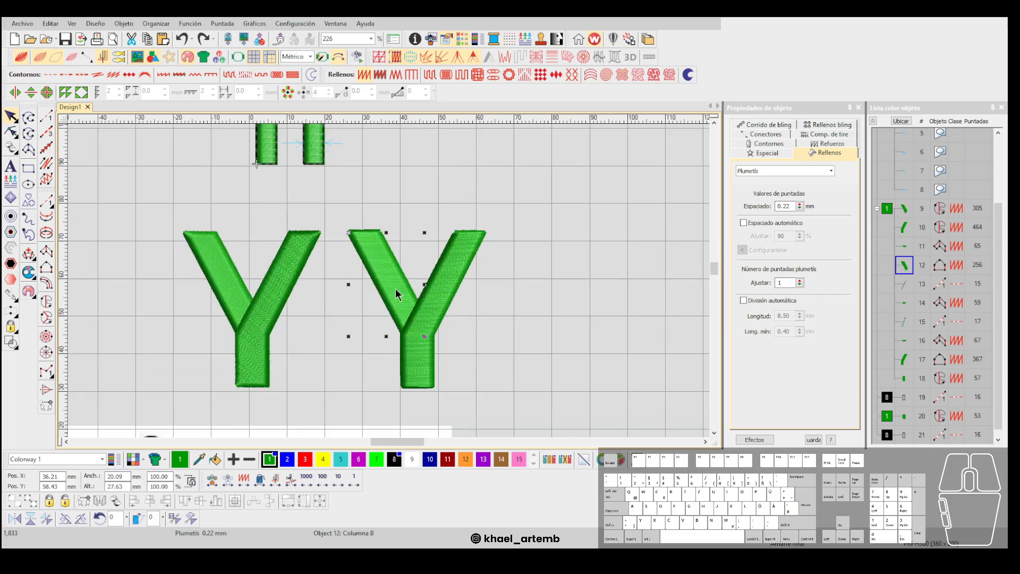
Try to move the left arm of the right letter Y sideways, and undo the move.
{"action": "scroll", "coordinate": [440, 274], "scroll_direction": "up", "scroll_amount": 2}
{"action": "scroll", "coordinate": [388, 281], "scroll_direction": "down", "scroll_amount": 2}
{"action": "left_click_drag", "start_coordinate": [388, 280], "coordinate": [456, 290]}
{"action": "key", "text": "ctrl+z"}
Check the right letter Y's upper-right and lower end caps and the column joining its right arm and stem.
{"action": "scroll", "coordinate": [388, 281], "scroll_direction": "up", "scroll_amount": 4}
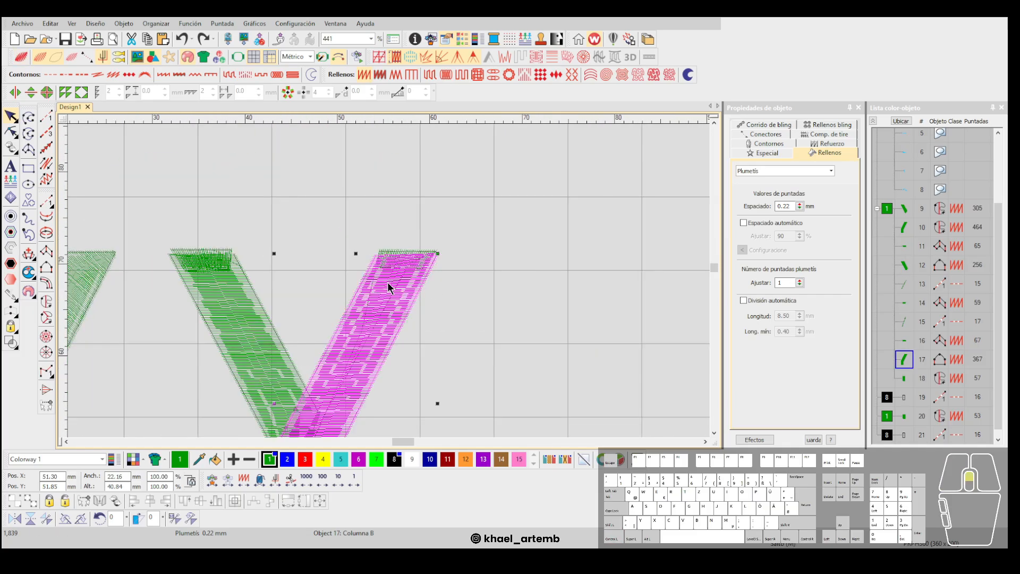
{"action": "left_click", "coordinate": [422, 208]}
{"action": "scroll", "coordinate": [384, 321], "scroll_direction": "down", "scroll_amount": 2}
{"action": "scroll", "coordinate": [388, 283], "scroll_direction": "up", "scroll_amount": 5}
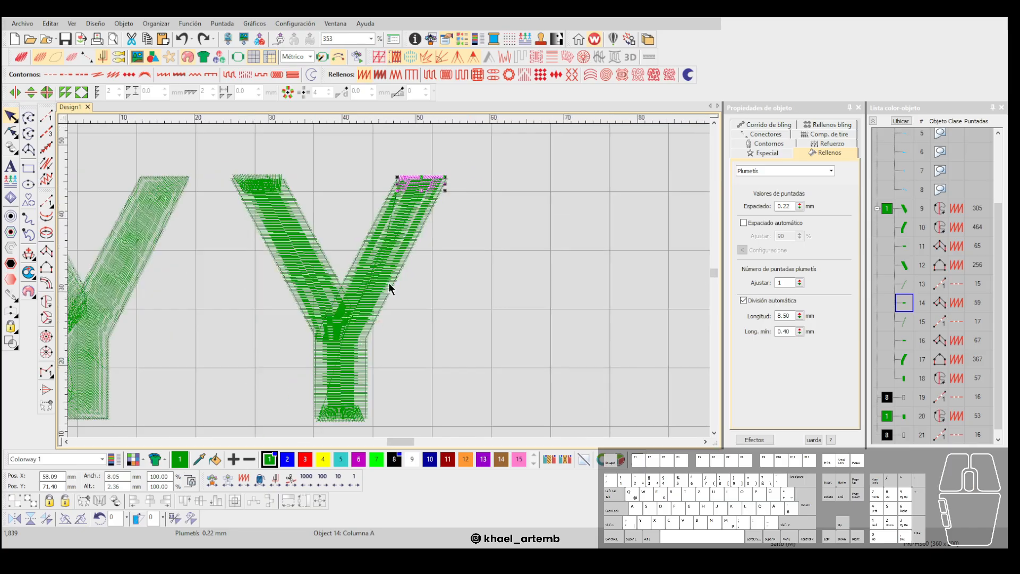
{"action": "left_click", "coordinate": [381, 263]}
{"action": "scroll", "coordinate": [386, 268], "scroll_direction": "down", "scroll_amount": 4}
{"action": "scroll", "coordinate": [393, 278], "scroll_direction": "up", "scroll_amount": 2}
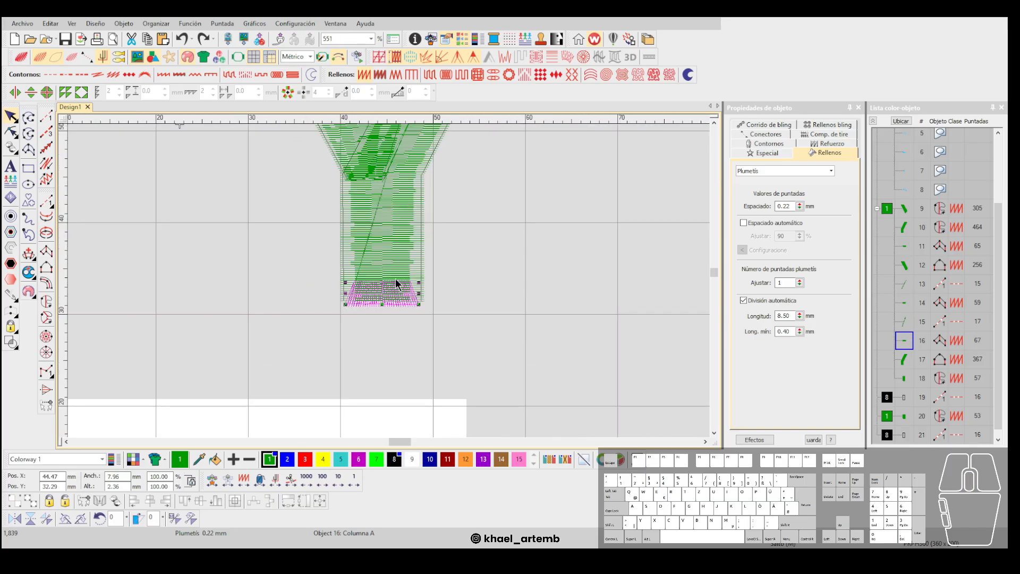
{"action": "scroll", "coordinate": [390, 287], "scroll_direction": "down", "scroll_amount": 5}
{"action": "left_click_drag", "start_coordinate": [390, 270], "coordinate": [455, 280]}
{"action": "scroll", "coordinate": [388, 280], "scroll_direction": "up", "scroll_amount": 2}
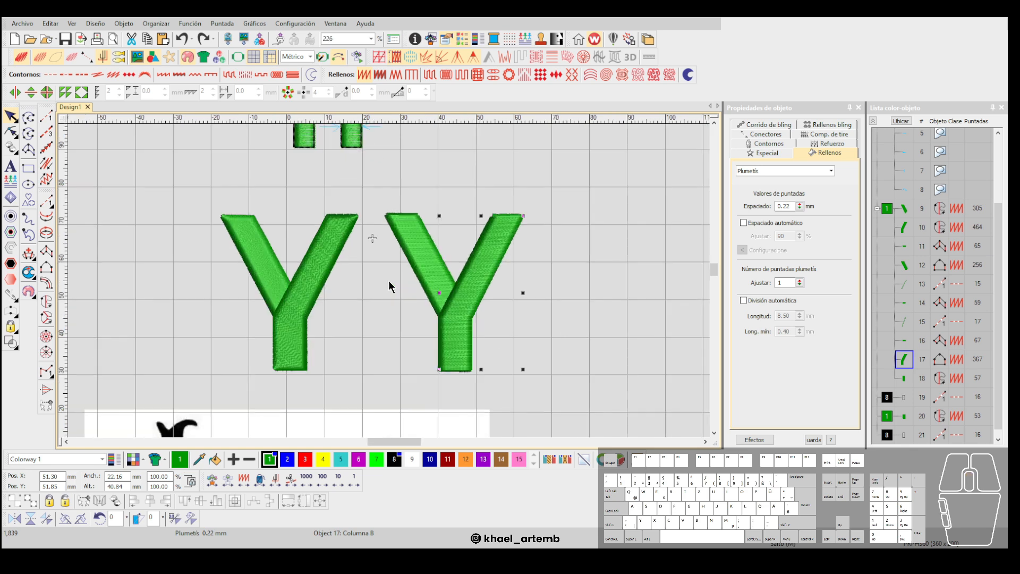
{"action": "scroll", "coordinate": [389, 286], "scroll_direction": "up", "scroll_amount": 1}
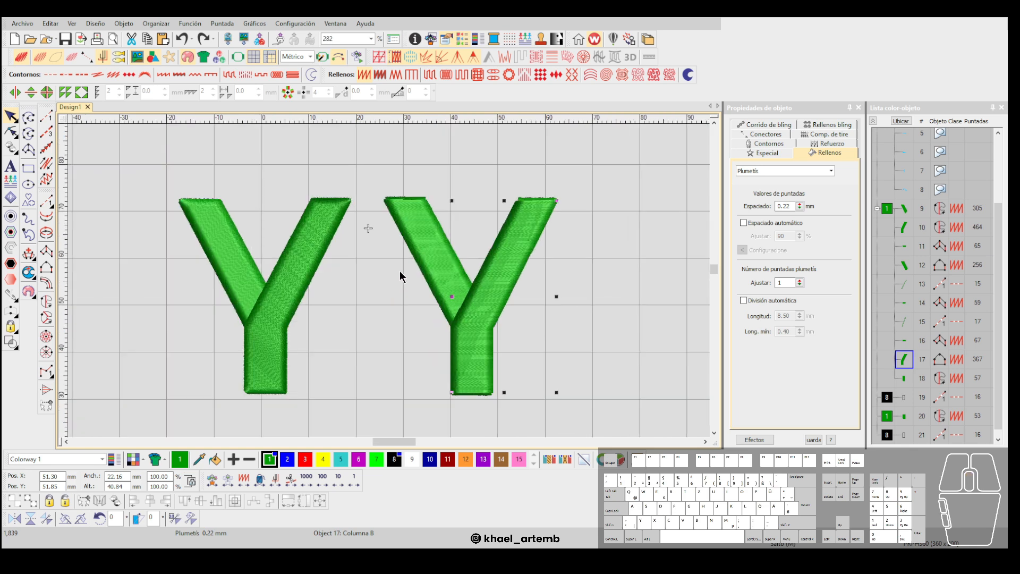
Enable automatic split on the right letter Y's right arm and stem, and set the split length to 12 mm.
{"action": "left_click", "coordinate": [762, 306]}
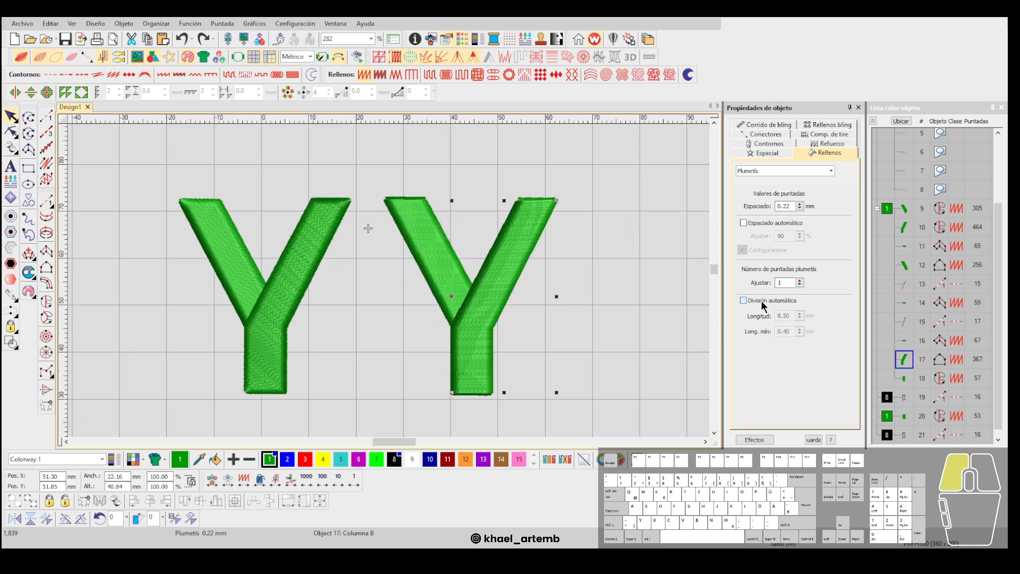
{"action": "left_click", "coordinate": [642, 237]}
{"action": "left_click", "coordinate": [487, 257]}
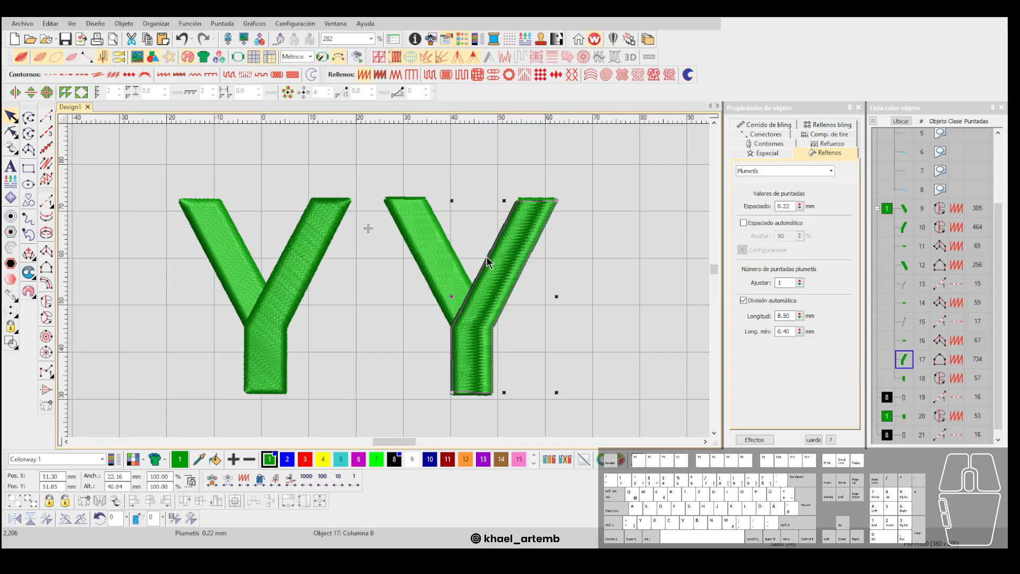
{"action": "left_click", "coordinate": [754, 299]}
{"action": "left_click", "coordinate": [745, 300]}
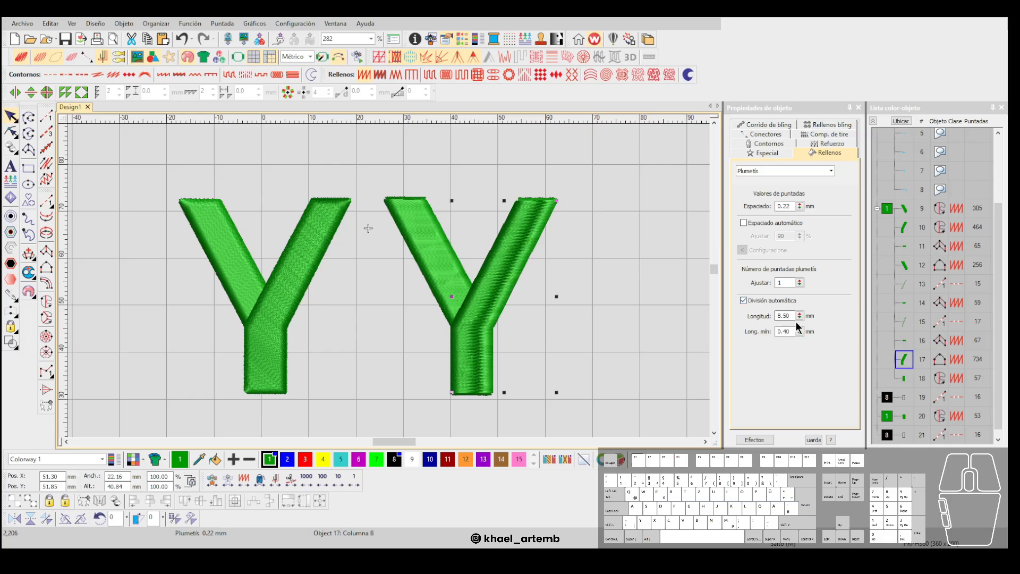
{"action": "double_click", "coordinate": [786, 316]}
{"action": "type", "text": "12"}
{"action": "key", "text": "Return"}
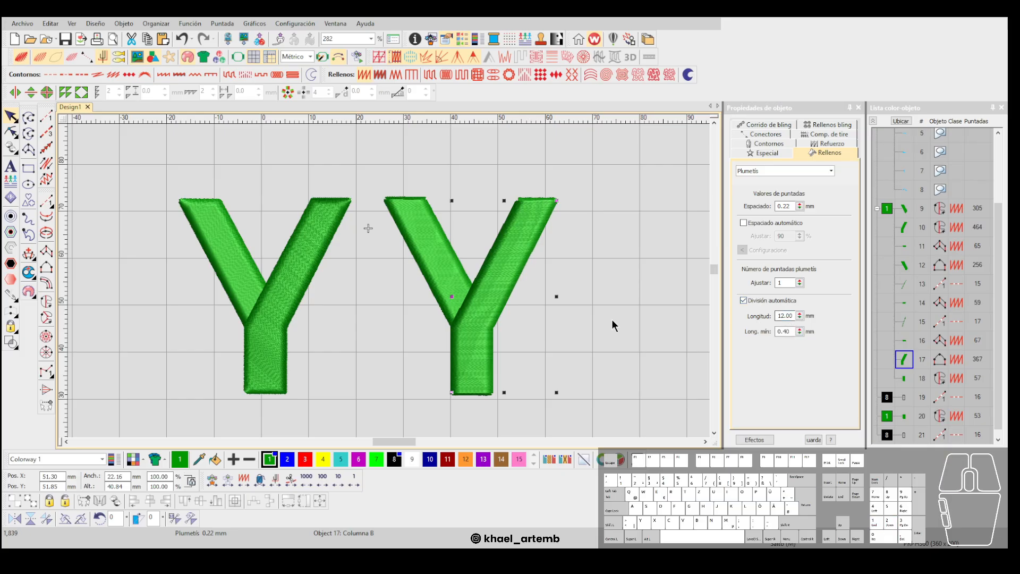
Draw a rounded Column B satin shape about 27 mm wide and 18 mm high beside the right letter Y.
{"action": "scroll", "coordinate": [563, 295], "scroll_direction": "down", "scroll_amount": 3}
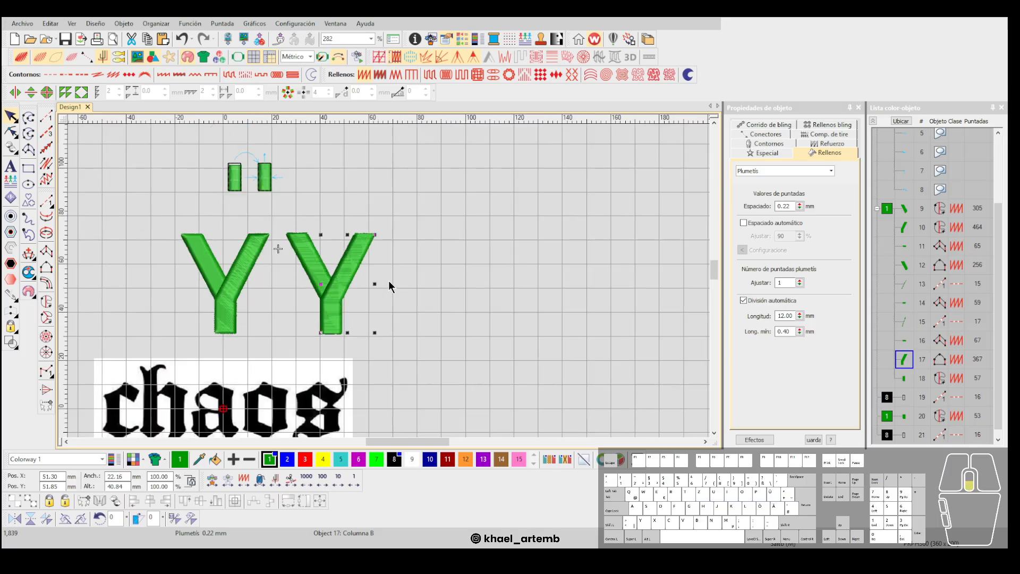
{"action": "scroll", "coordinate": [388, 280], "scroll_direction": "up", "scroll_amount": 1}
{"action": "key", "text": "Escape"}
{"action": "key", "text": "space"}
{"action": "left_click", "coordinate": [417, 302]}
{"action": "left_click", "coordinate": [403, 292]}
{"action": "left_click", "coordinate": [410, 253]}
{"action": "key", "text": "Return"}
{"action": "left_click", "coordinate": [463, 295]}
{"action": "right_click", "coordinate": [477, 272]}
{"action": "left_click", "coordinate": [464, 249]}
{"action": "key", "text": "Return"}
{"action": "scroll", "coordinate": [443, 269], "scroll_direction": "up", "scroll_amount": 2}
{"action": "key", "text": "Escape"}
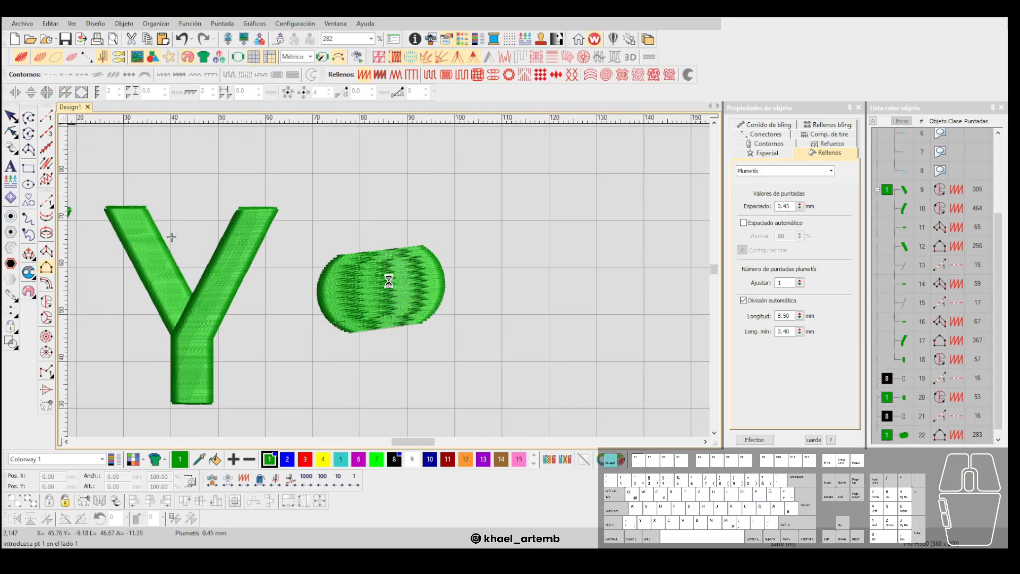
Turn off automatic split for the wide rounded satin shape.
{"action": "scroll", "coordinate": [389, 282], "scroll_direction": "up", "scroll_amount": 2}
{"action": "left_click", "coordinate": [750, 303]}
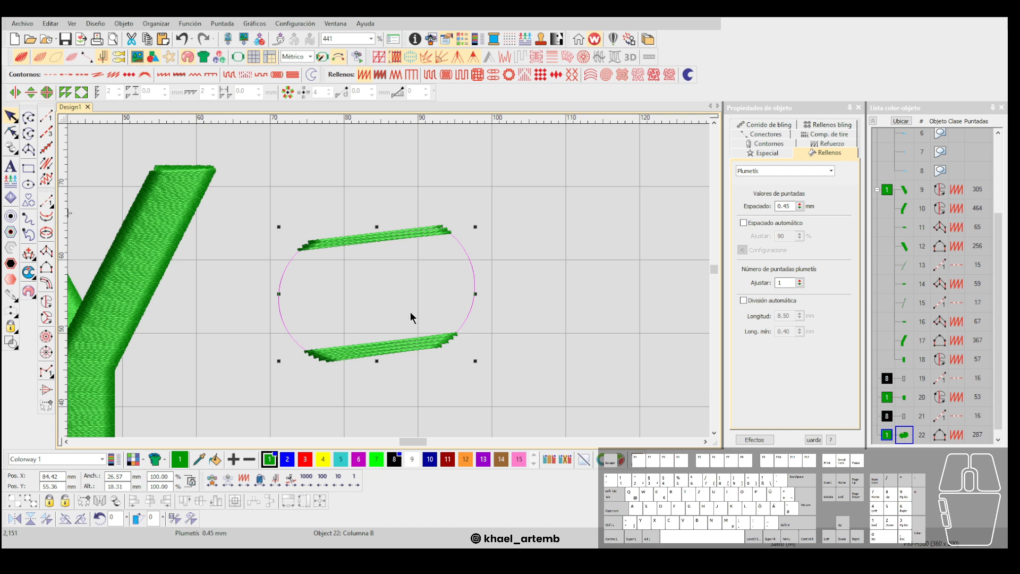
{"action": "scroll", "coordinate": [399, 297], "scroll_direction": "down", "scroll_amount": 2}
{"action": "scroll", "coordinate": [388, 281], "scroll_direction": "up", "scroll_amount": 2}
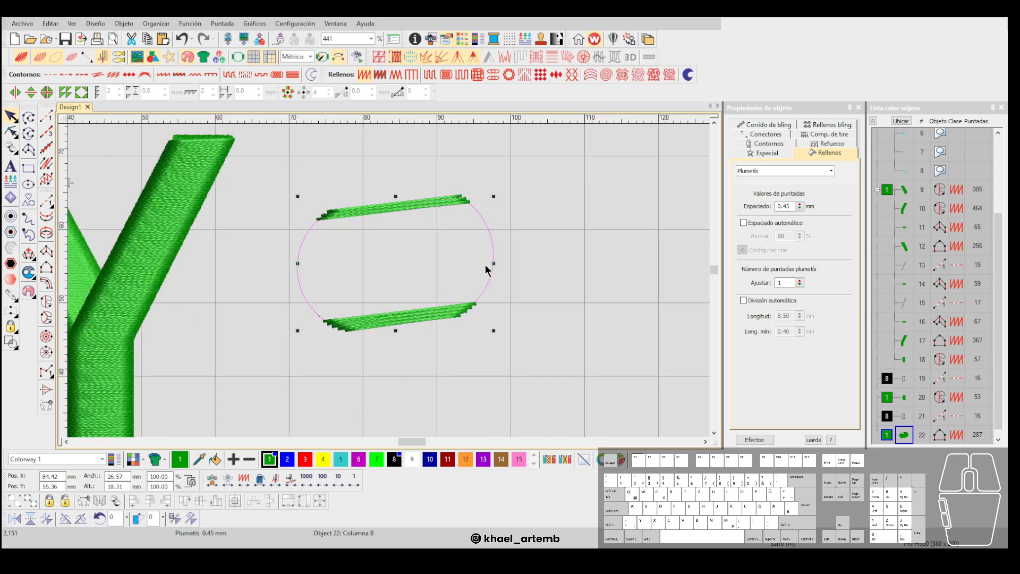
Try to narrow the wide rounded satin shape by pulling its right side inward.
{"action": "left_click_drag", "start_coordinate": [493, 263], "coordinate": [417, 253]}
{"action": "scroll", "coordinate": [393, 258], "scroll_direction": "down", "scroll_amount": 2}
{"action": "scroll", "coordinate": [388, 281], "scroll_direction": "up", "scroll_amount": 3}
{"action": "key", "text": "Escape"}
Reshape the first two of three adjoining satin columns so their right edges only slightly overlap the neighbouring column.
{"action": "left_click", "coordinate": [355, 274]}
{"action": "key", "text": "h"}
{"action": "left_click_drag", "start_coordinate": [387, 287], "coordinate": [376, 289]}
{"action": "key", "text": "Escape"}
{"action": "left_click", "coordinate": [411, 279]}
{"action": "key", "text": "h"}
{"action": "left_click_drag", "start_coordinate": [445, 268], "coordinate": [427, 269]}
{"action": "key", "text": "Escape"}
{"action": "left_click", "coordinate": [458, 255]}
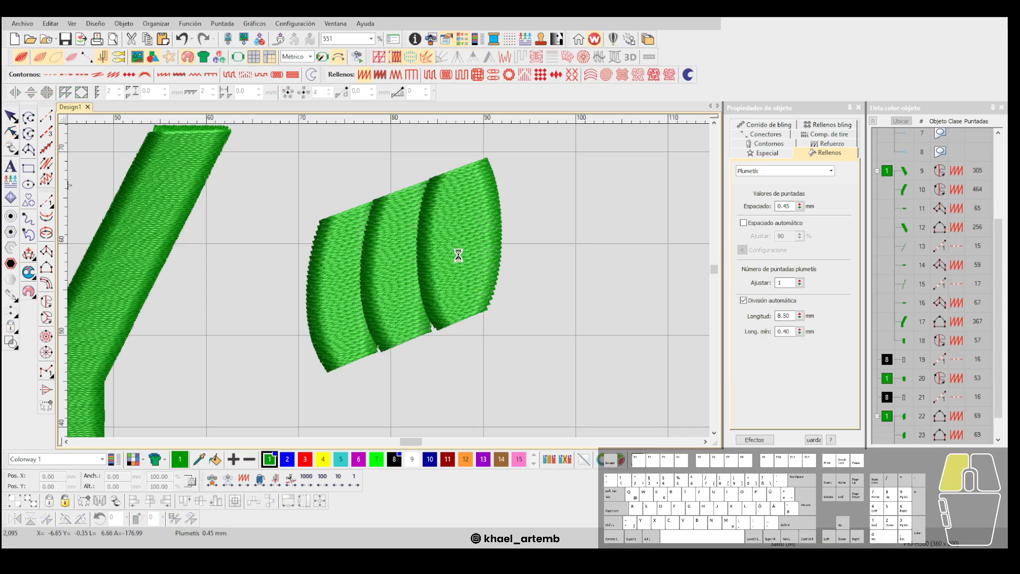
Select the three adjoining satin columns and examine the overlapping seams between them closely.
{"action": "scroll", "coordinate": [458, 255], "scroll_direction": "down", "scroll_amount": 2}
{"action": "key", "text": "Escape"}
{"action": "left_click_drag", "start_coordinate": [440, 206], "coordinate": [301, 365]}
{"action": "scroll", "coordinate": [388, 281], "scroll_direction": "up", "scroll_amount": 5}
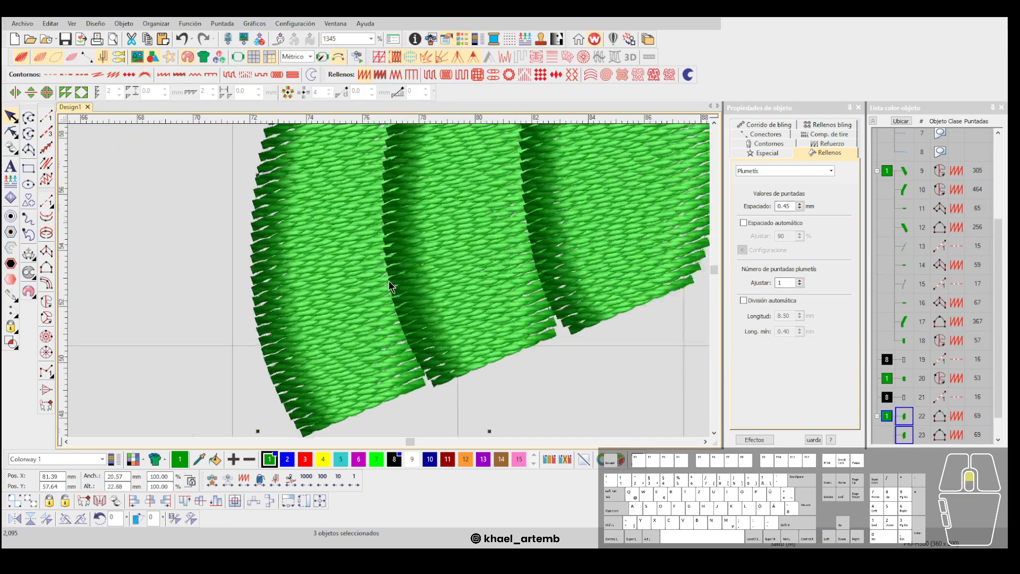
Delete the three adjoining green satin columns beside the second Y.
{"action": "scroll", "coordinate": [388, 281], "scroll_direction": "down", "scroll_amount": 1}
{"action": "scroll", "coordinate": [389, 285], "scroll_direction": "down", "scroll_amount": 5}
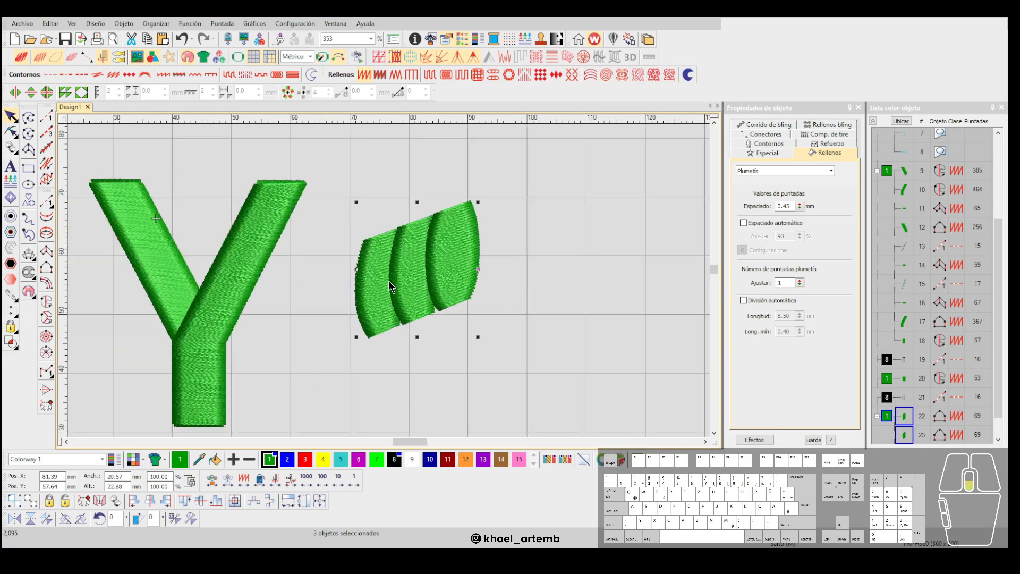
{"action": "scroll", "coordinate": [512, 318], "scroll_direction": "down", "scroll_amount": 2}
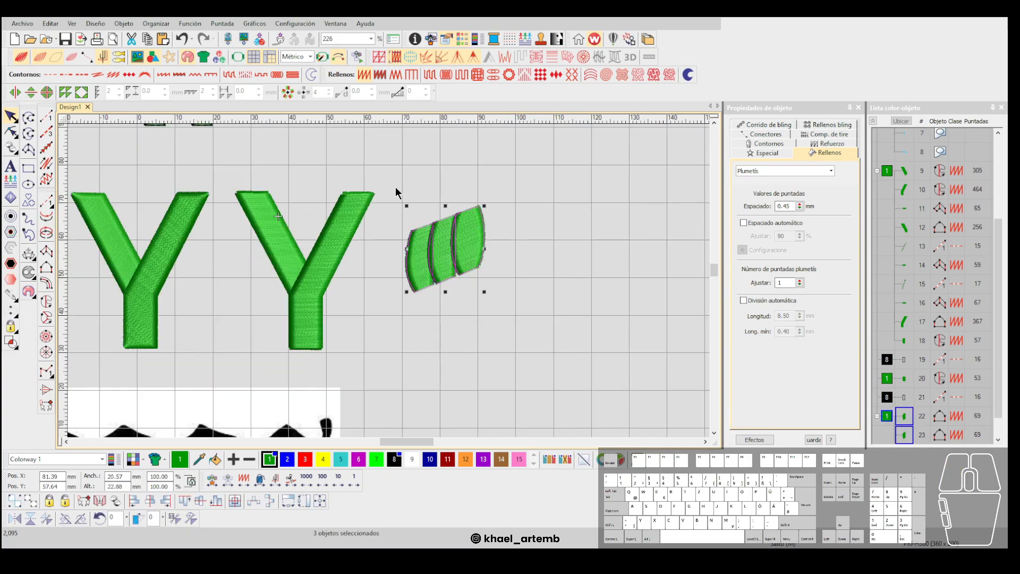
{"action": "key", "text": "Delete"}
{"action": "scroll", "coordinate": [398, 189], "scroll_direction": "down", "scroll_amount": 2}
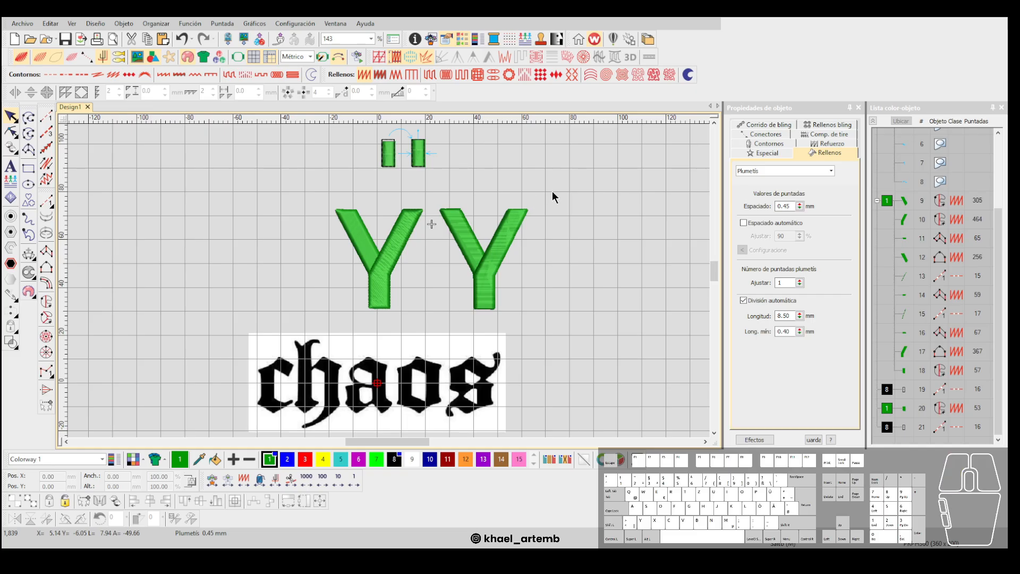
Enable the first underlay on the first Y's left arm and set its type to Corrido de orilla.
{"action": "scroll", "coordinate": [398, 225], "scroll_direction": "up", "scroll_amount": 3}
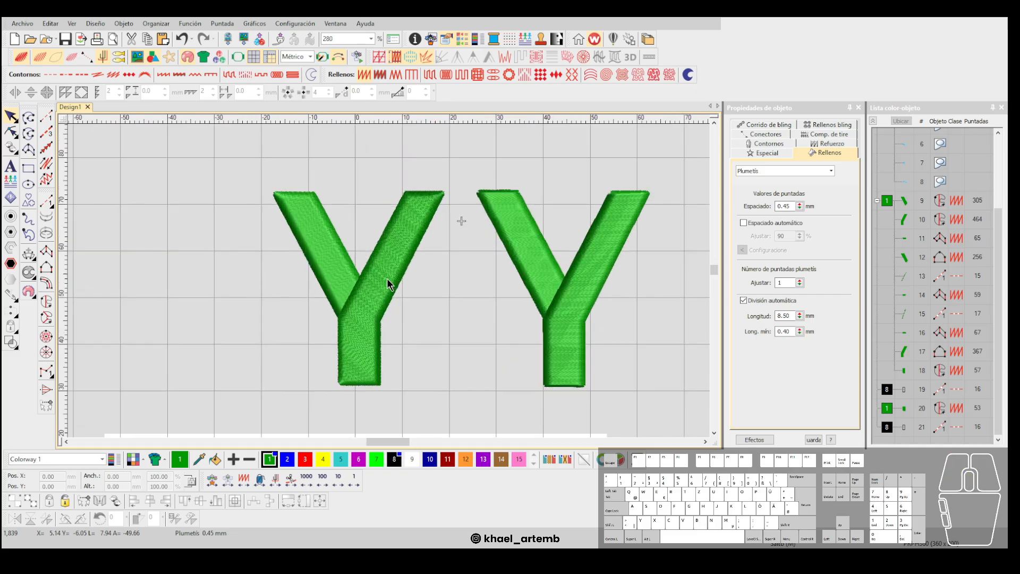
{"action": "left_click", "coordinate": [355, 263]}
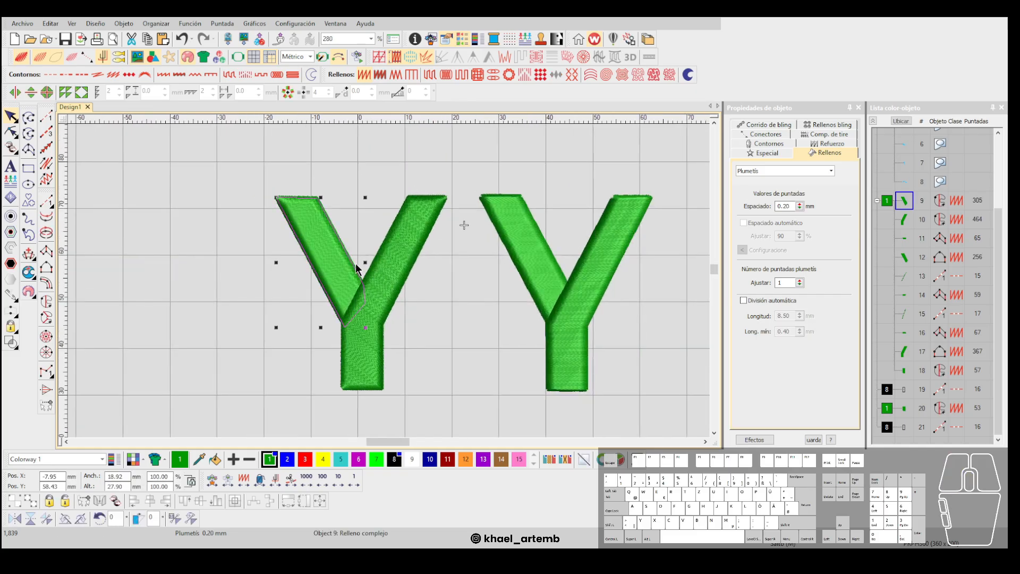
{"action": "left_click", "coordinate": [849, 145]}
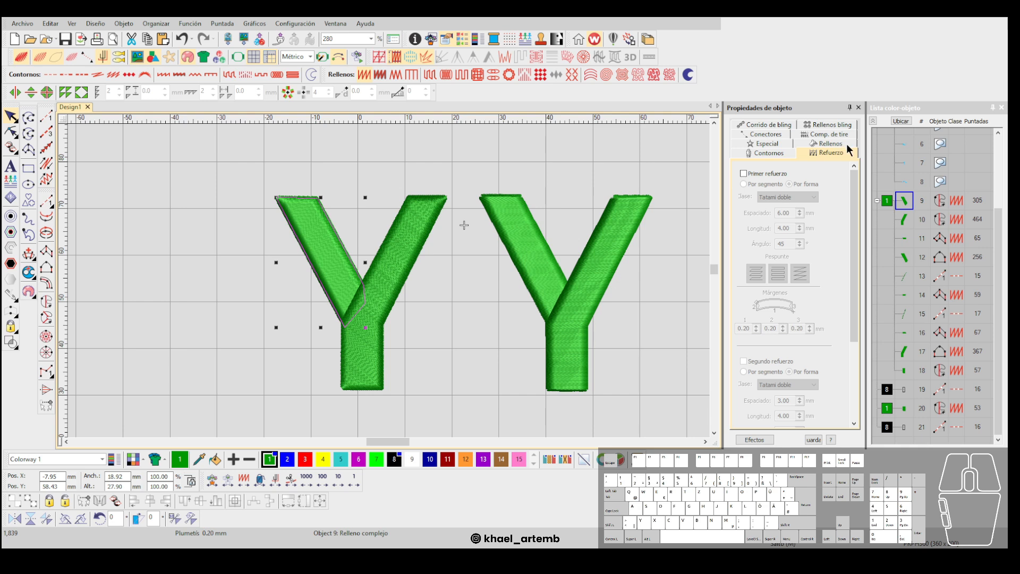
{"action": "left_click", "coordinate": [845, 147]}
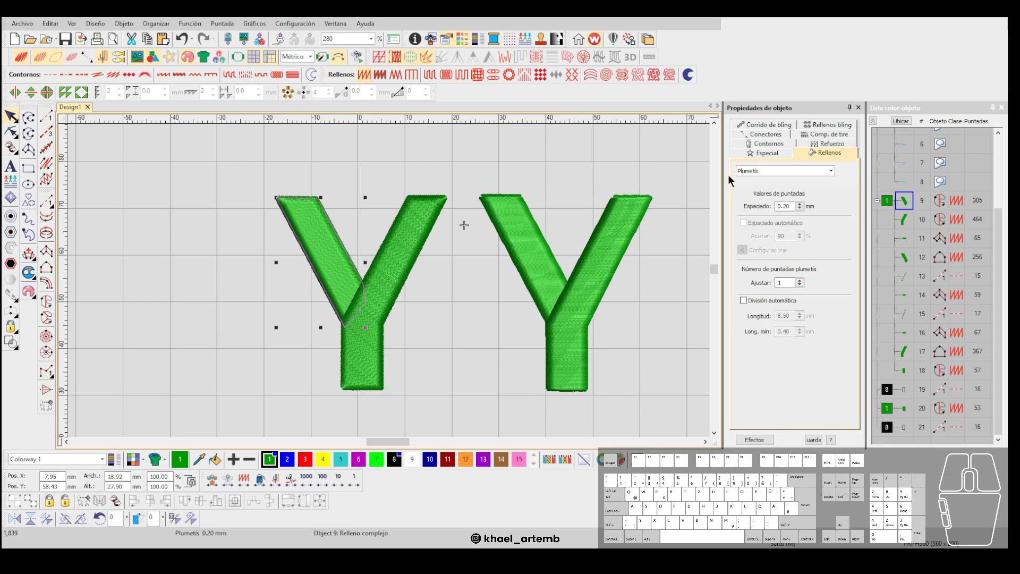
{"action": "left_click", "coordinate": [840, 146]}
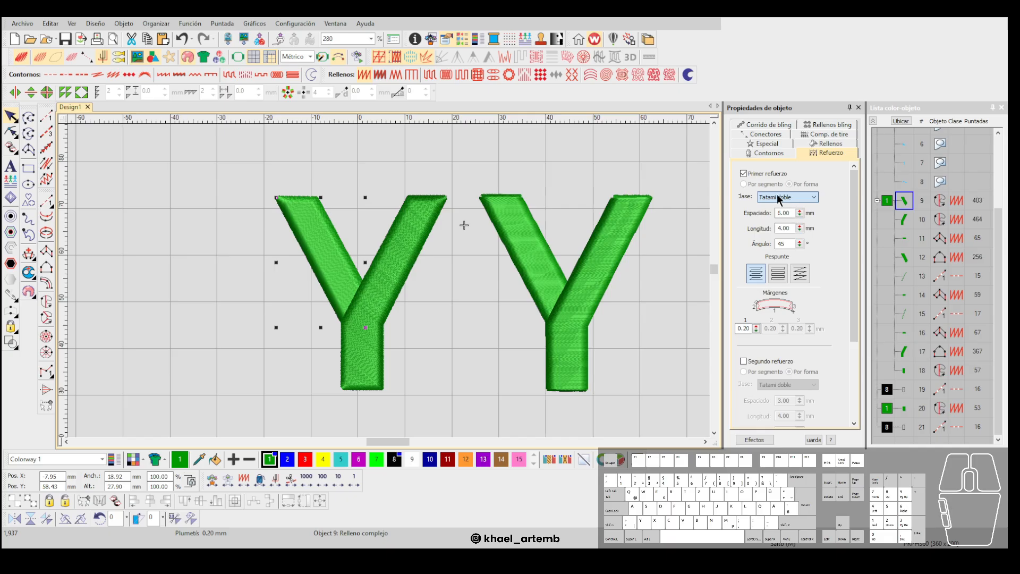
{"action": "left_click", "coordinate": [408, 198]}
{"action": "scroll", "coordinate": [799, 216], "scroll_direction": "up", "scroll_amount": 2}
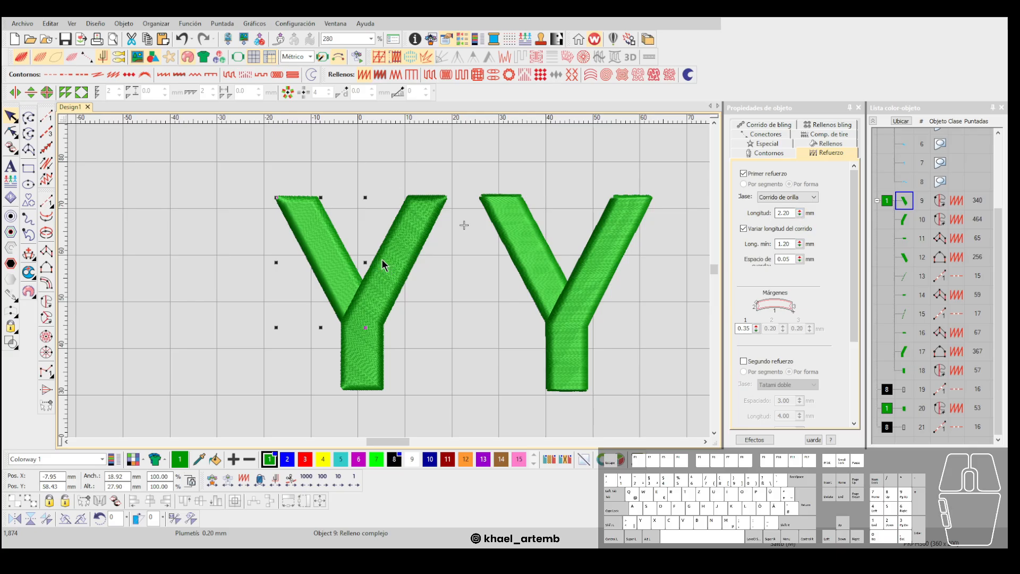
Reselect the first Y's left arm and review its first underlay type and settings.
{"action": "scroll", "coordinate": [385, 265], "scroll_direction": "up", "scroll_amount": 2}
{"action": "scroll", "coordinate": [388, 282], "scroll_direction": "down", "scroll_amount": 1}
{"action": "scroll", "coordinate": [388, 281], "scroll_direction": "down", "scroll_amount": 1}
{"action": "scroll", "coordinate": [388, 280], "scroll_direction": "up", "scroll_amount": 1}
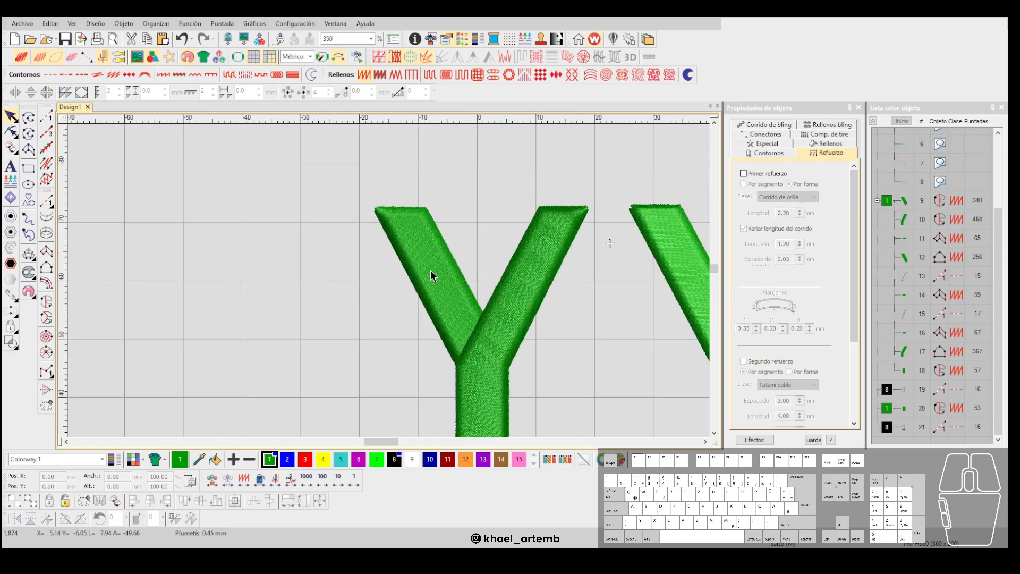
{"action": "scroll", "coordinate": [458, 266], "scroll_direction": "up", "scroll_amount": 1}
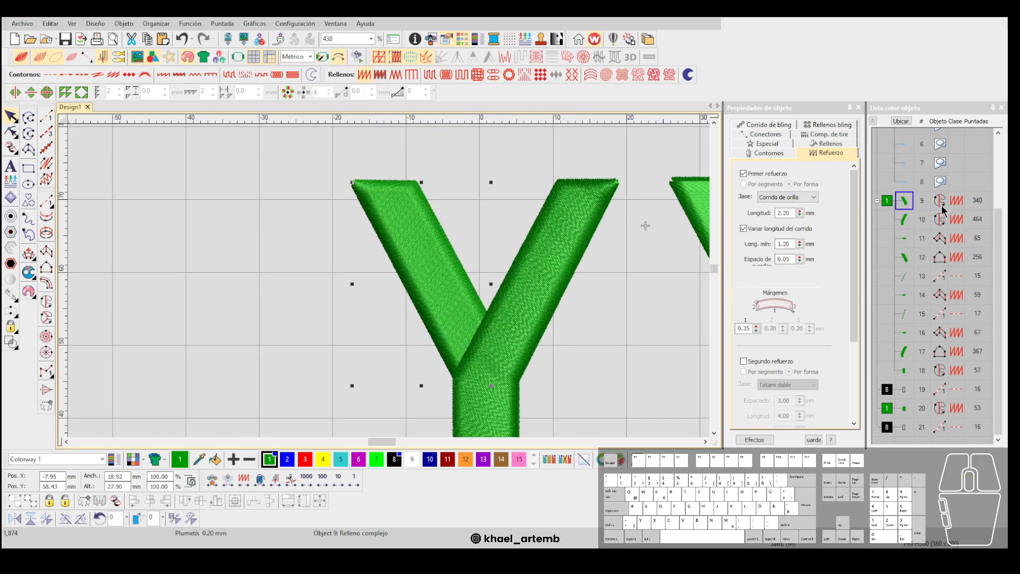
{"action": "left_click", "coordinate": [804, 198]}
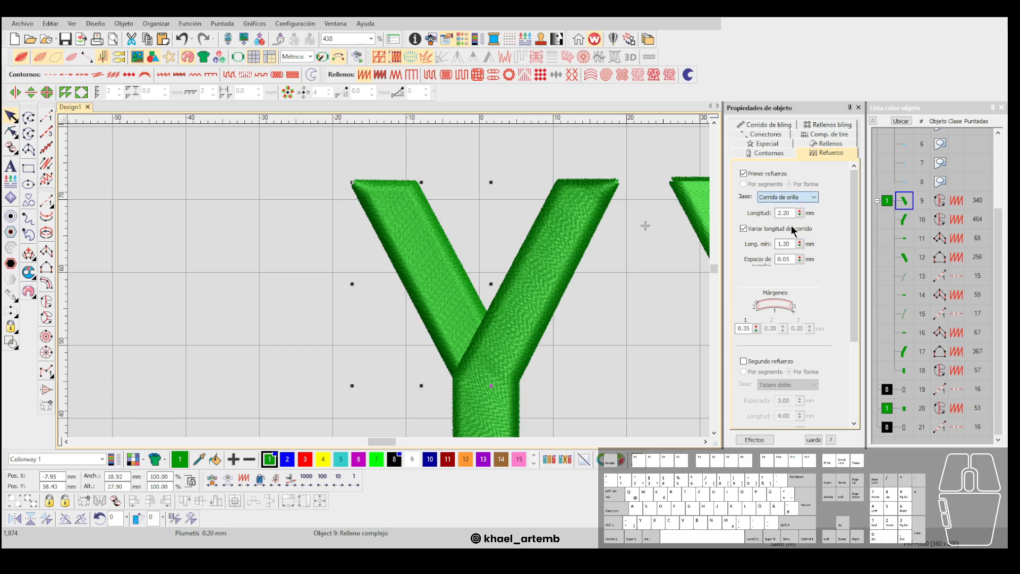
{"action": "scroll", "coordinate": [458, 285], "scroll_direction": "down", "scroll_amount": 2}
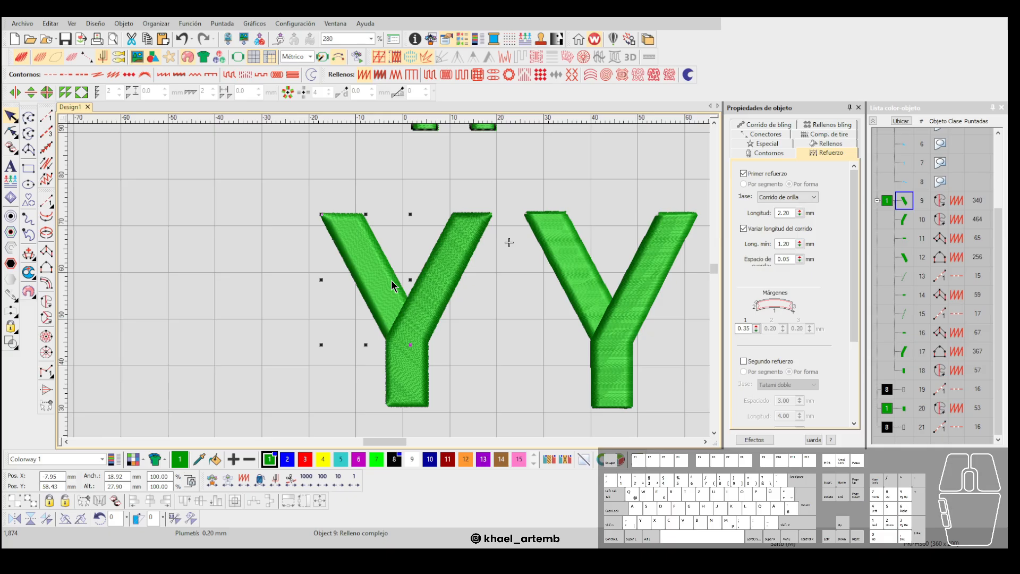
Enable the first underlay on the second Y's left arm and set its type to Corrido centrado.
{"action": "left_click", "coordinate": [309, 287]}
{"action": "left_click", "coordinate": [392, 266]}
{"action": "scroll", "coordinate": [391, 266], "scroll_direction": "up", "scroll_amount": 1}
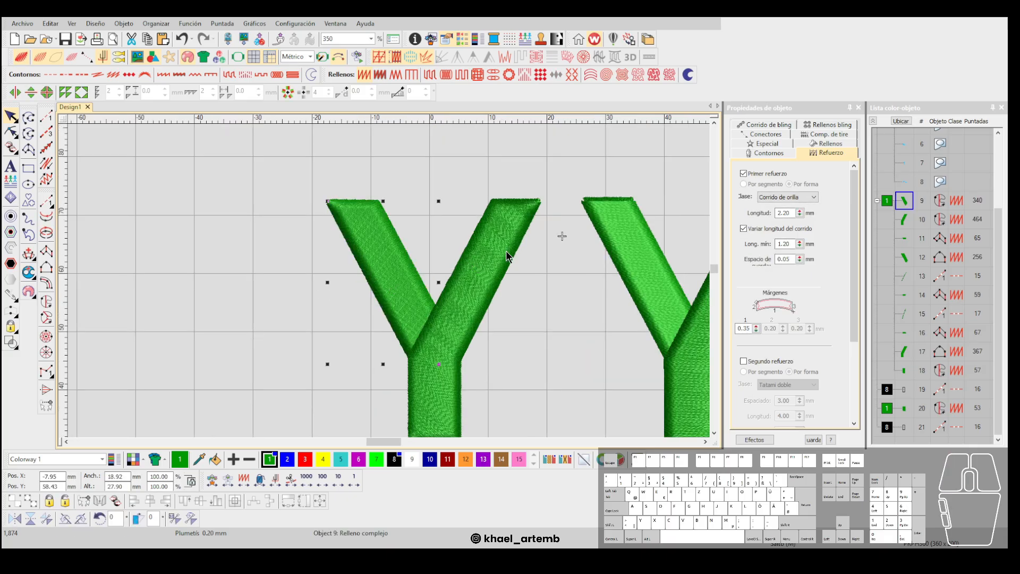
{"action": "scroll", "coordinate": [506, 251], "scroll_direction": "down", "scroll_amount": 1}
{"action": "left_click", "coordinate": [441, 257]}
{"action": "scroll", "coordinate": [441, 257], "scroll_direction": "up", "scroll_amount": 3}
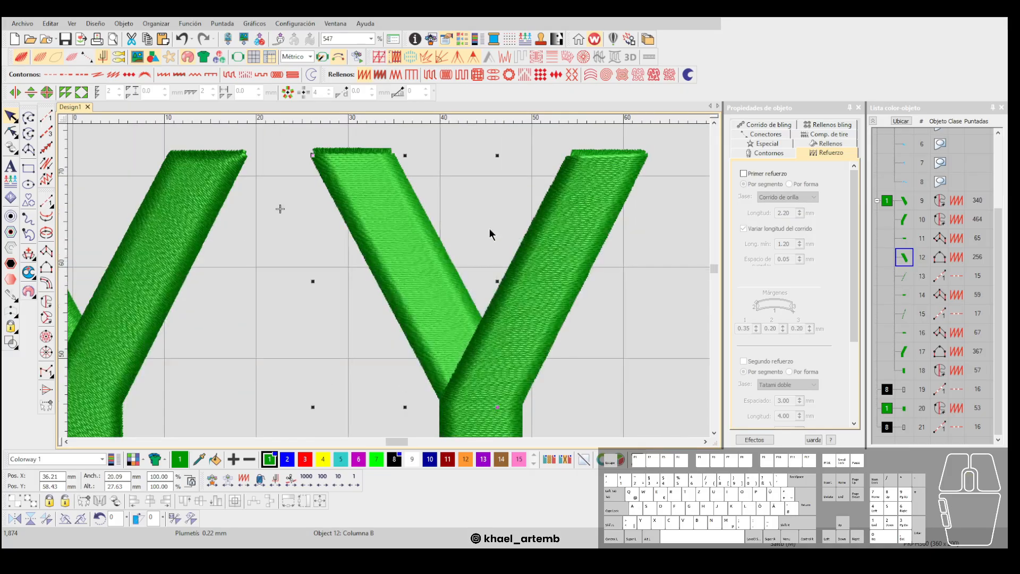
{"action": "left_click", "coordinate": [756, 175]}
{"action": "left_click", "coordinate": [797, 195]}
{"action": "left_click", "coordinate": [796, 207]}
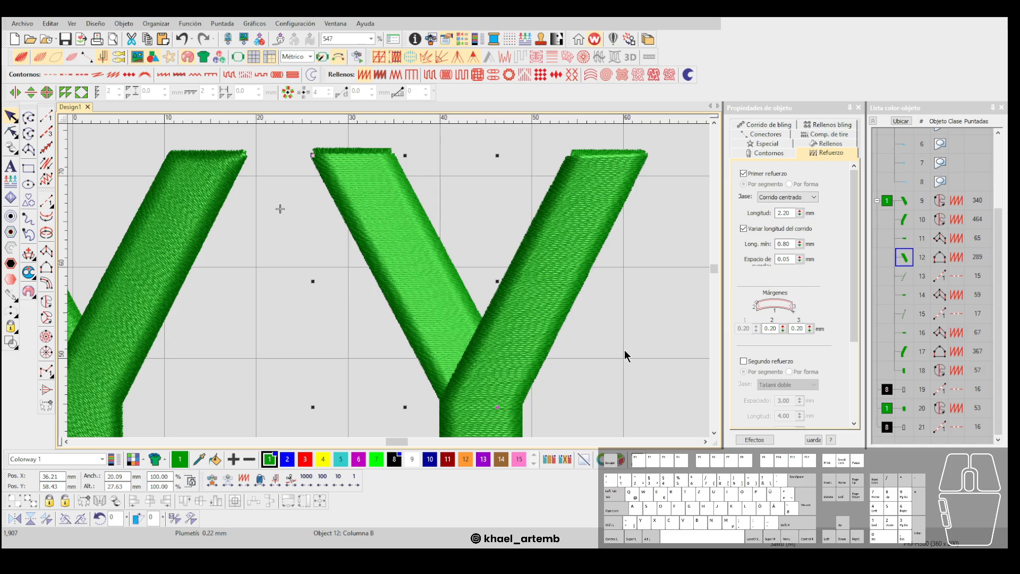
{"action": "scroll", "coordinate": [387, 281], "scroll_direction": "down", "scroll_amount": 3}
{"action": "left_click", "coordinate": [341, 294]}
{"action": "scroll", "coordinate": [567, 292], "scroll_direction": "down", "scroll_amount": 3}
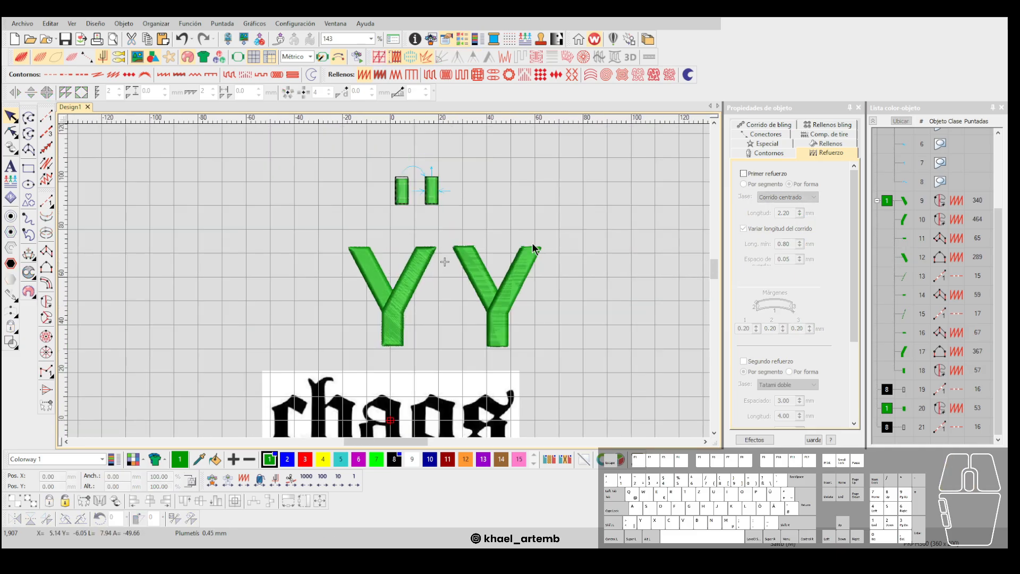
{"action": "left_click_drag", "start_coordinate": [601, 216], "coordinate": [451, 278]}
{"action": "left_click_drag", "start_coordinate": [307, 355], "coordinate": [307, 356]}
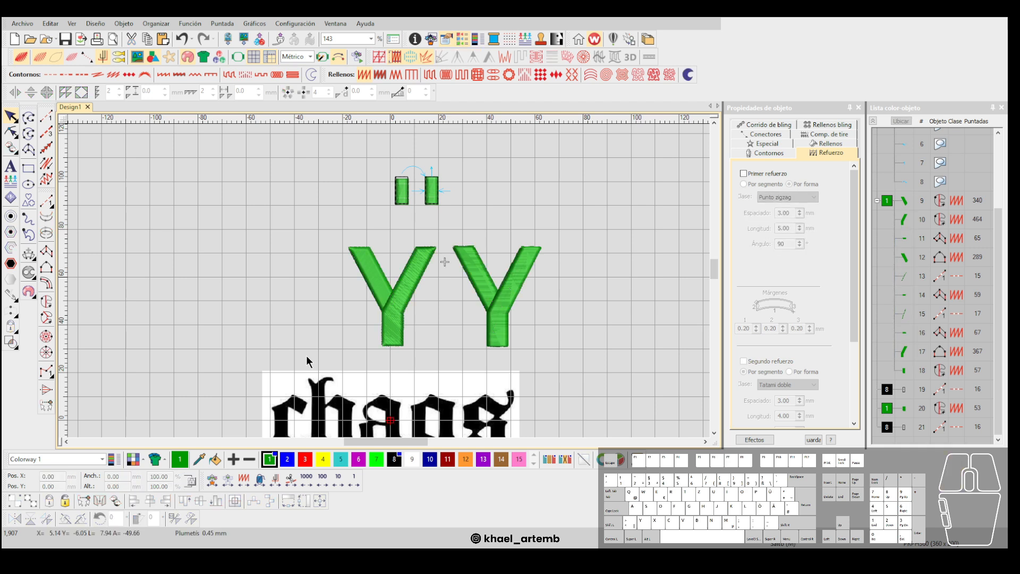
{"action": "scroll", "coordinate": [306, 356], "scroll_direction": "down", "scroll_amount": 1}
{"action": "scroll", "coordinate": [452, 238], "scroll_direction": "up", "scroll_amount": 1}
{"action": "left_click", "coordinate": [439, 243]}
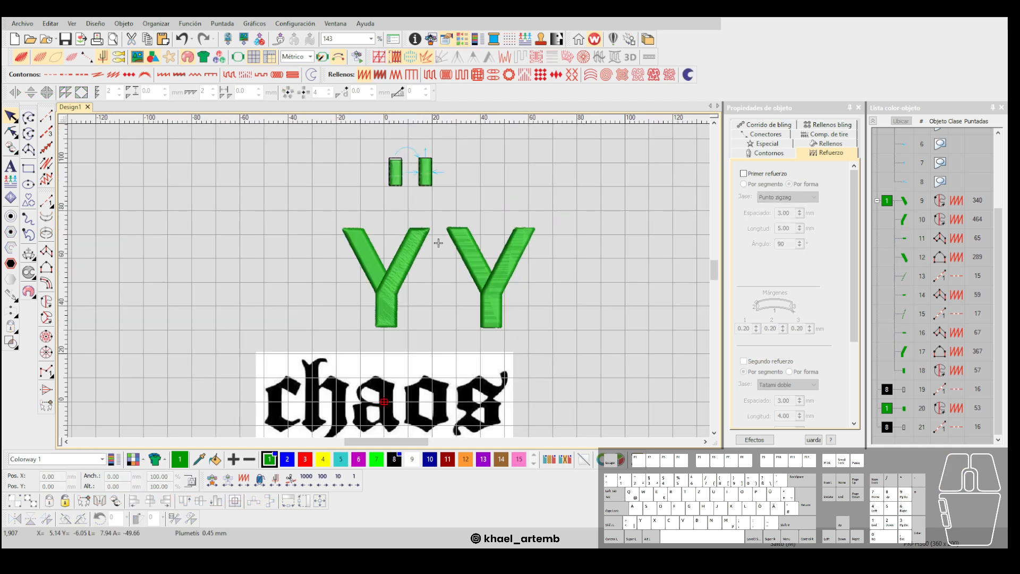
{"action": "left_click", "coordinate": [438, 243]}
{"action": "scroll", "coordinate": [562, 348], "scroll_direction": "down", "scroll_amount": 1}
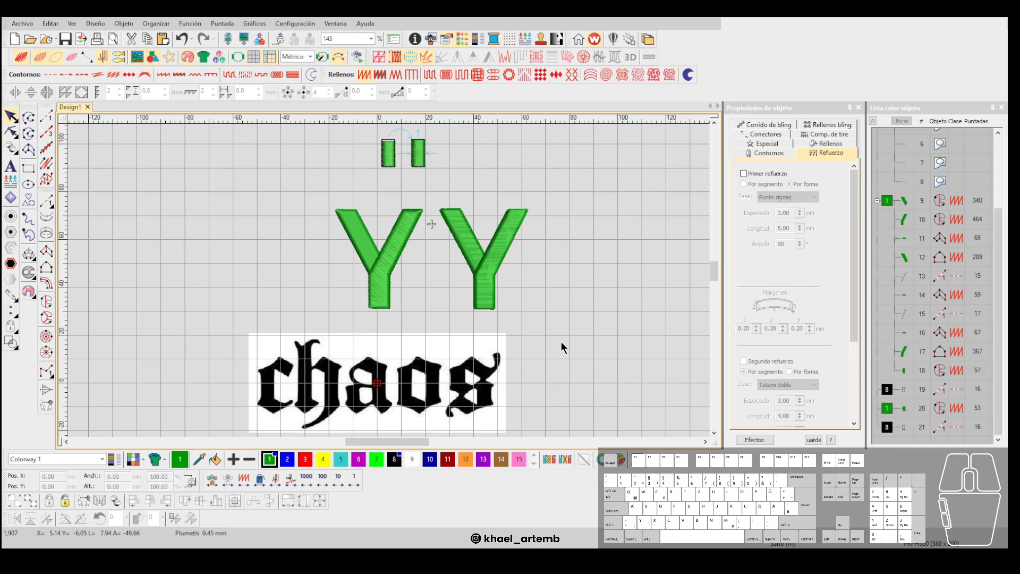
Move the chaos reference image slightly up and to the right beneath the two Y letters.
{"action": "left_click", "coordinate": [562, 347]}
{"action": "left_click_drag", "start_coordinate": [387, 355], "coordinate": [422, 338]}
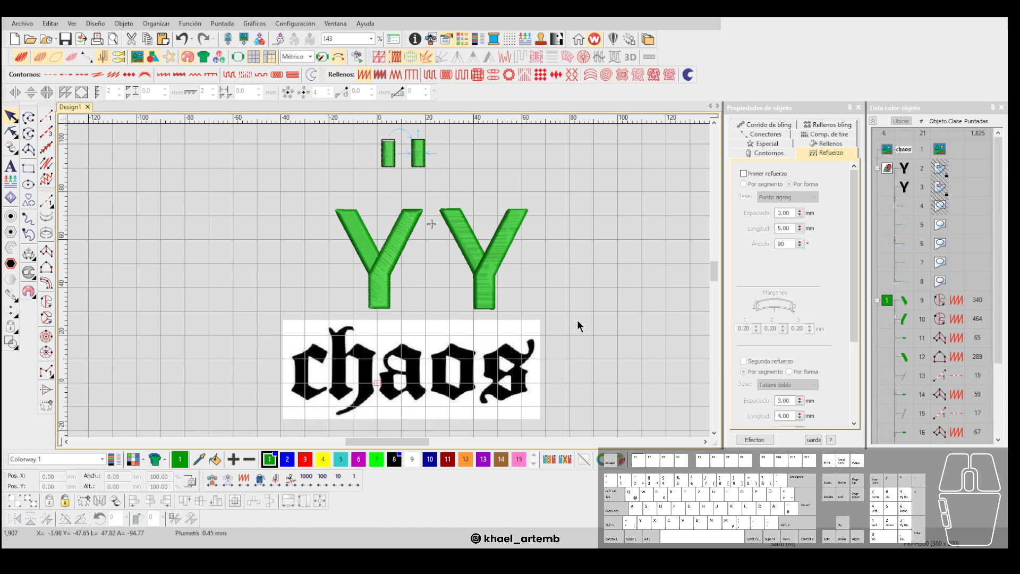
{"action": "scroll", "coordinate": [578, 319], "scroll_direction": "up", "scroll_amount": 1}
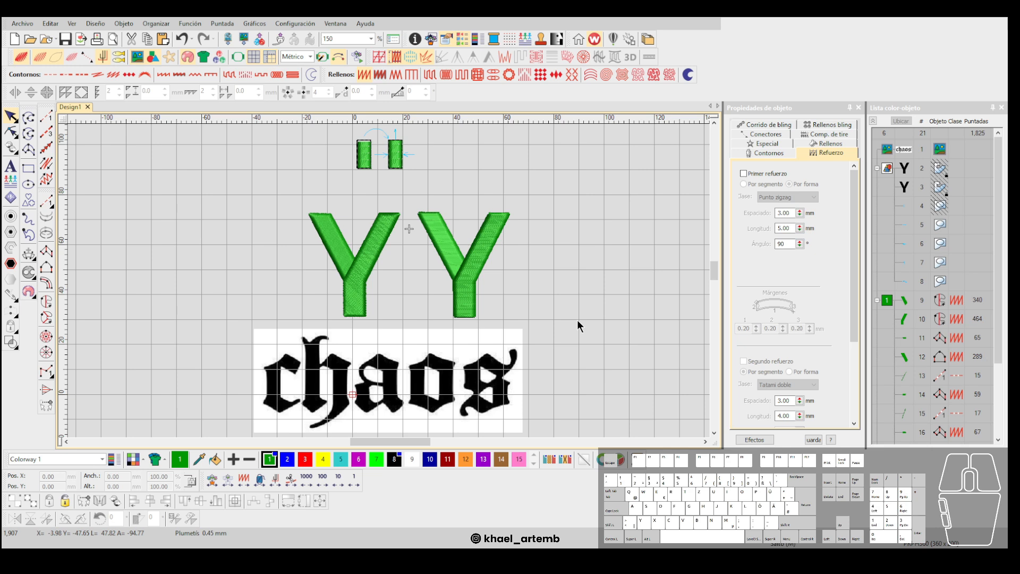
Select the second Y's right arm and stem column and check its satin spacing and automatic split length.
{"action": "left_click", "coordinate": [491, 243]}
{"action": "scroll", "coordinate": [480, 249], "scroll_direction": "up", "scroll_amount": 4}
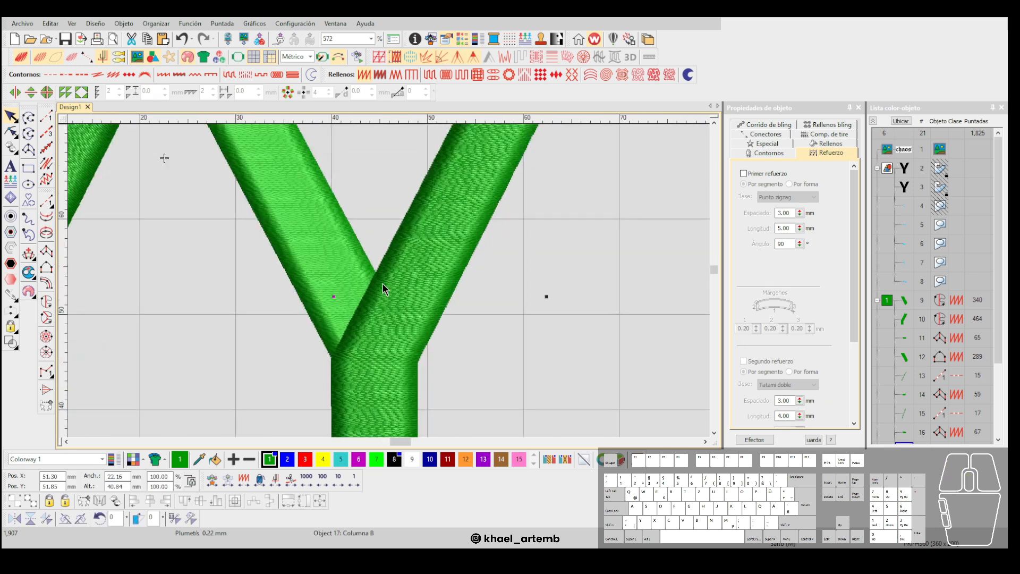
{"action": "left_click", "coordinate": [819, 145]}
{"action": "left_click", "coordinate": [501, 208]}
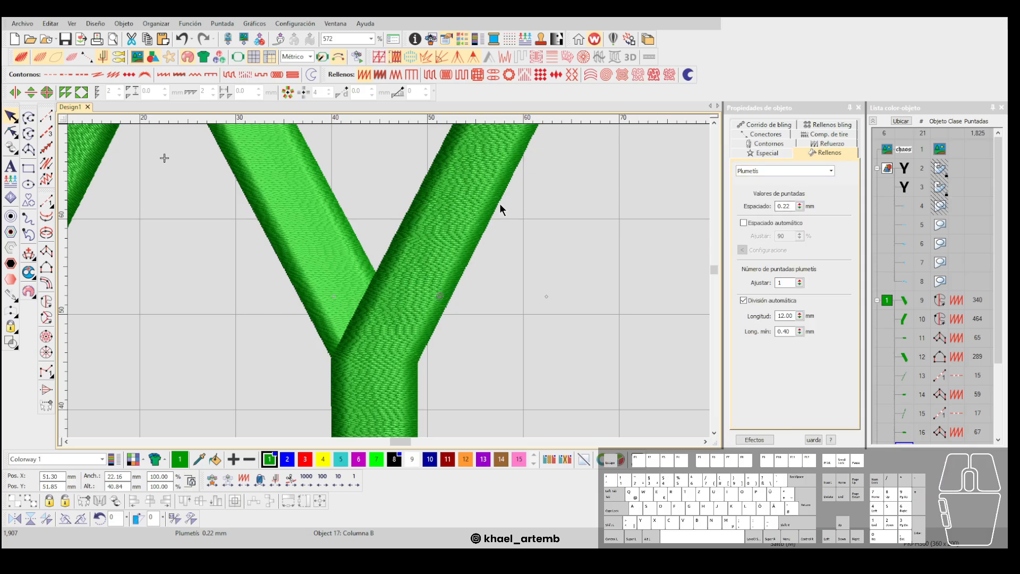
{"action": "left_click", "coordinate": [499, 203]}
Copy the second Y's right arm and stem column to its right and set the copy's automatic split length to 11 mm.
{"action": "scroll", "coordinate": [390, 281], "scroll_direction": "down", "scroll_amount": 2}
{"action": "scroll", "coordinate": [388, 282], "scroll_direction": "down", "scroll_amount": 1}
{"action": "left_click_drag", "start_coordinate": [383, 292], "coordinate": [467, 290]}
{"action": "scroll", "coordinate": [558, 308], "scroll_direction": "up", "scroll_amount": 2}
{"action": "double_click", "coordinate": [790, 317]}
{"action": "type", "text": "11"}
{"action": "key", "text": "Return"}
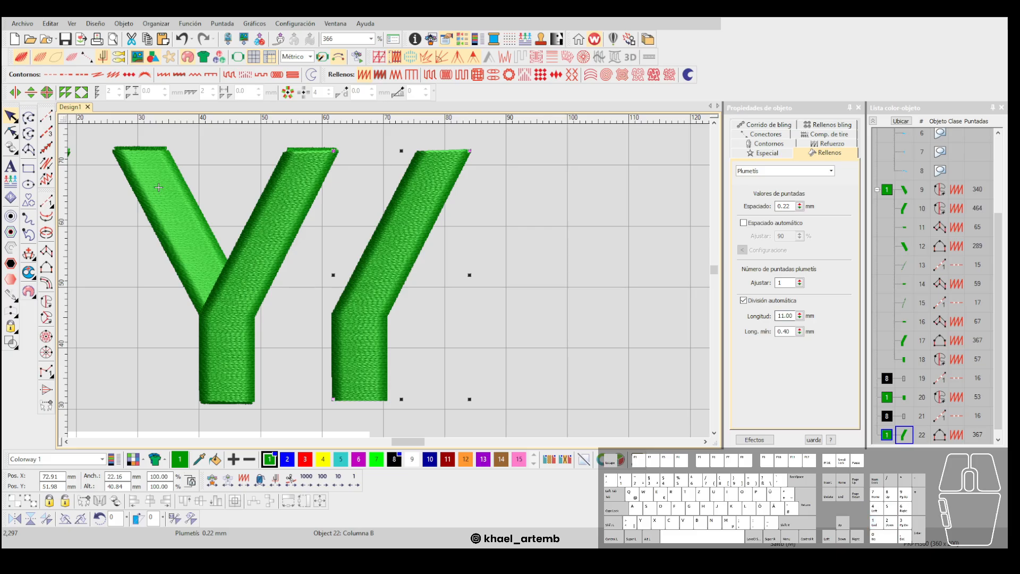
Reshape the copied column by pulling the bend point on its right edge slightly outward.
{"action": "scroll", "coordinate": [396, 276], "scroll_direction": "up", "scroll_amount": 2}
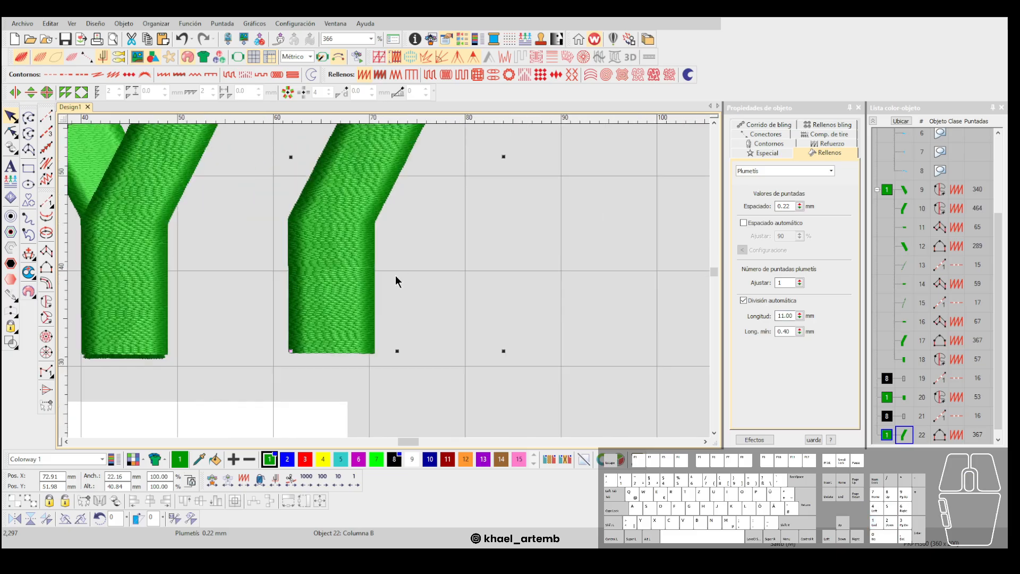
{"action": "key", "text": "h"}
{"action": "mouse_move", "coordinate": [373, 222]}
{"action": "left_mouse_down"}
{"action": "mouse_move", "coordinate": [411, 220]}
{"action": "mouse_move", "coordinate": [384, 221]}
{"action": "left_mouse_up"}
{"action": "scroll", "coordinate": [384, 221], "scroll_direction": "down", "scroll_amount": 2}
{"action": "scroll", "coordinate": [390, 281], "scroll_direction": "down", "scroll_amount": 3}
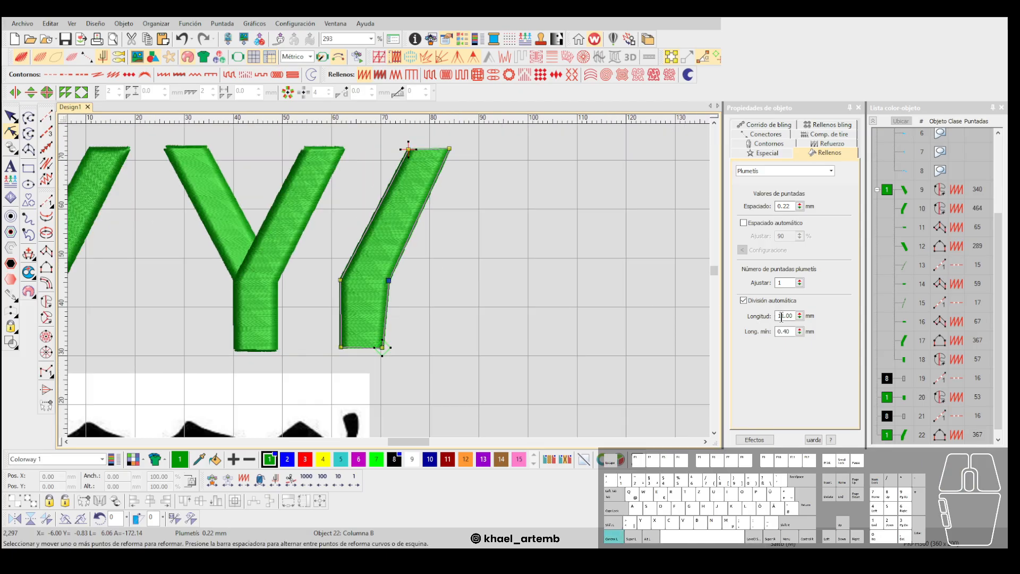
Undo the reshape of the copied column and delete the copy.
{"action": "key", "text": "ctrl+z"}
{"action": "key", "text": "Escape"}
{"action": "key", "text": "Escape"}
{"action": "left_click", "coordinate": [405, 271]}
{"action": "key", "text": "Delete"}
{"action": "scroll", "coordinate": [405, 274], "scroll_direction": "down", "scroll_amount": 3}
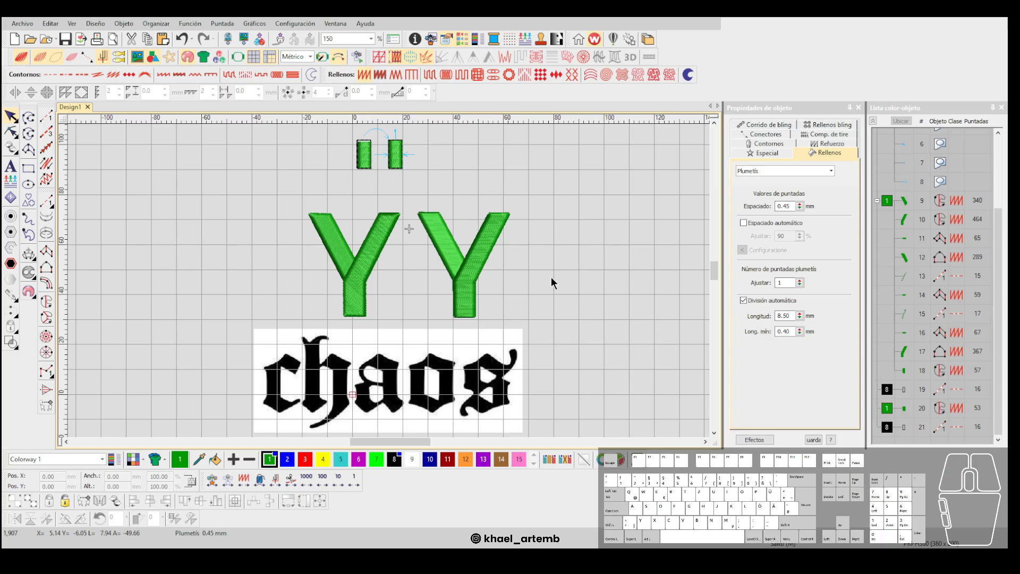
{"action": "left_click", "coordinate": [408, 229]}
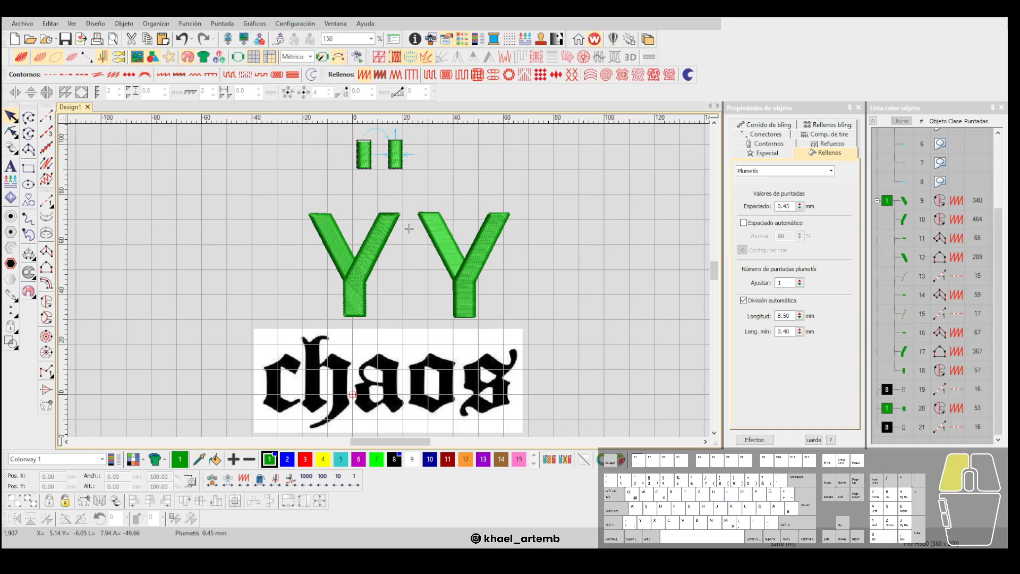
{"action": "key", "text": "alt+Tab"}
{"action": "left_click", "coordinate": [616, 328]}
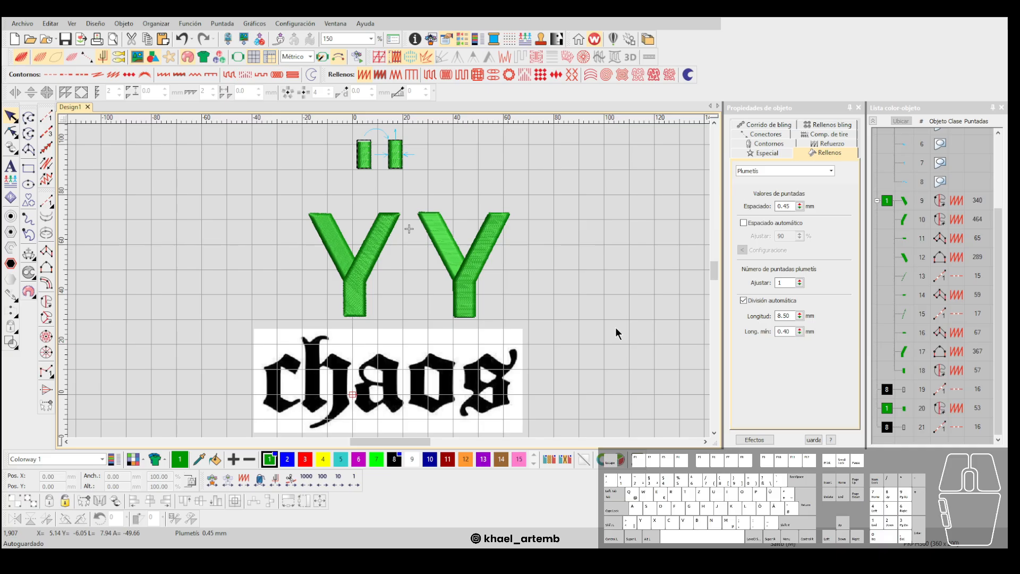
Compare the two Y letters and examine the second Y's right arm and stem column with its fill settings.
{"action": "left_click_drag", "start_coordinate": [295, 202], "coordinate": [521, 324]}
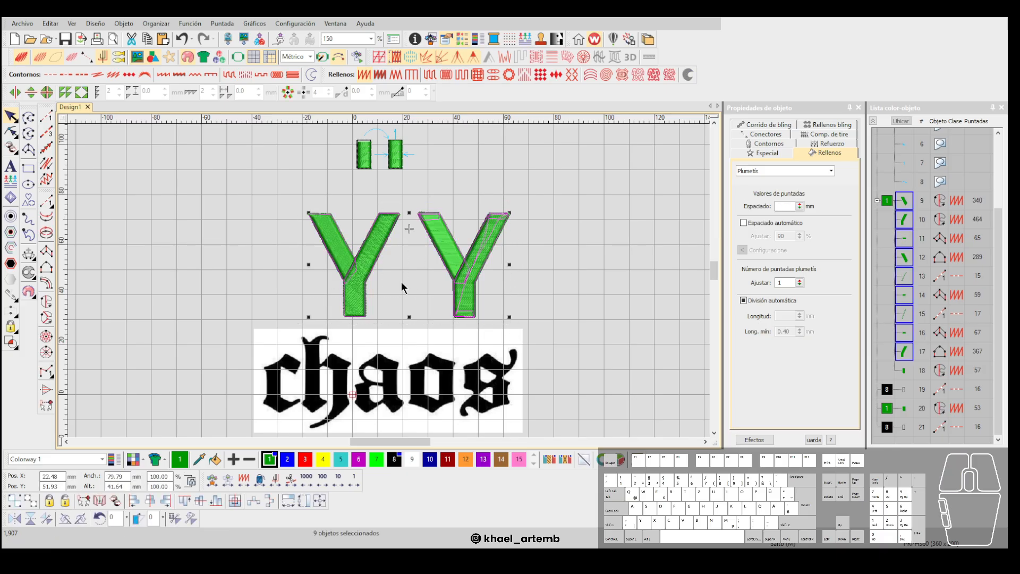
{"action": "scroll", "coordinate": [388, 280], "scroll_direction": "up", "scroll_amount": 4}
{"action": "left_click", "coordinate": [264, 276]}
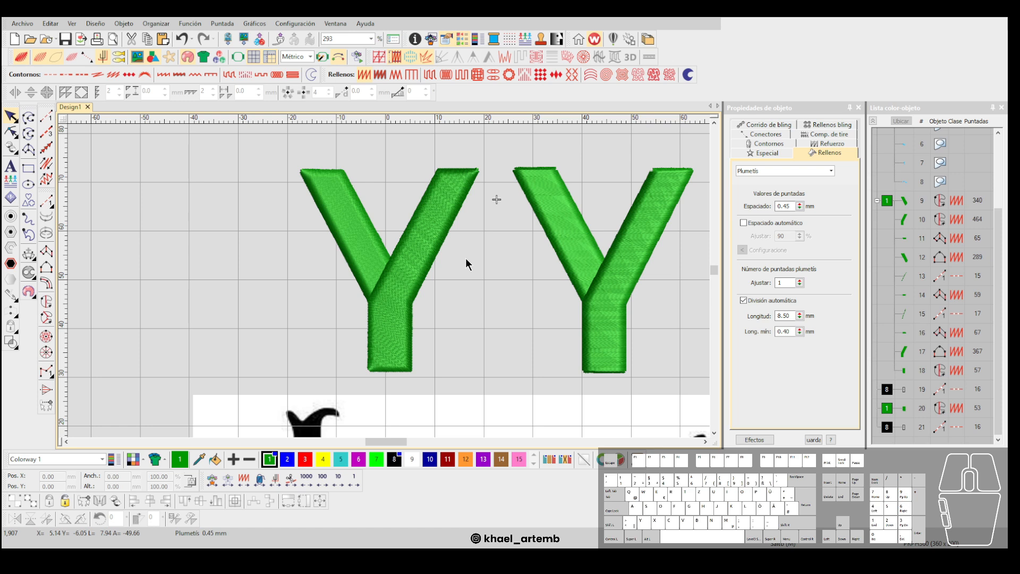
{"action": "left_click", "coordinate": [644, 237]}
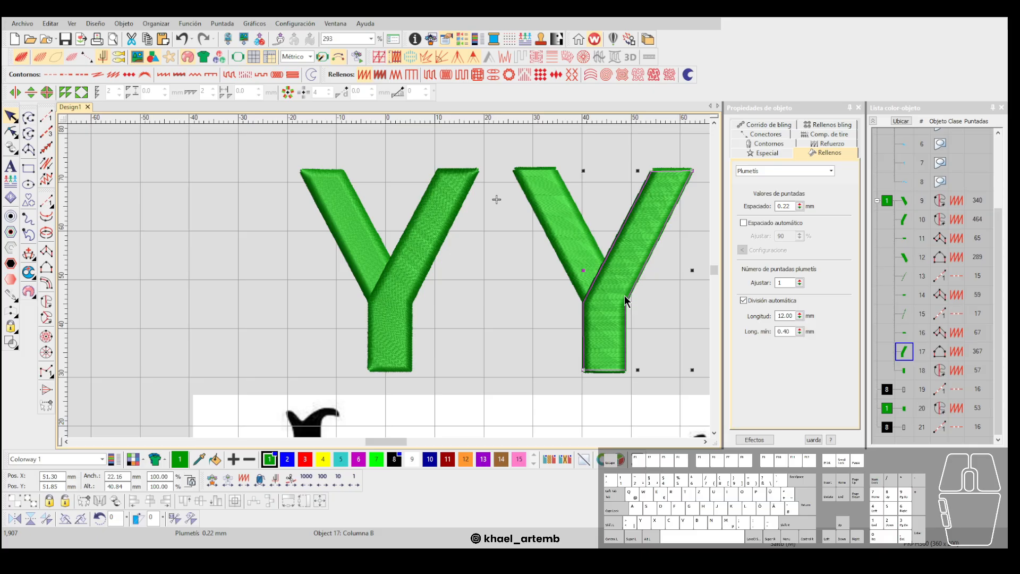
{"action": "scroll", "coordinate": [389, 281], "scroll_direction": "up", "scroll_amount": 3}
{"action": "scroll", "coordinate": [388, 273], "scroll_direction": "down", "scroll_amount": 1}
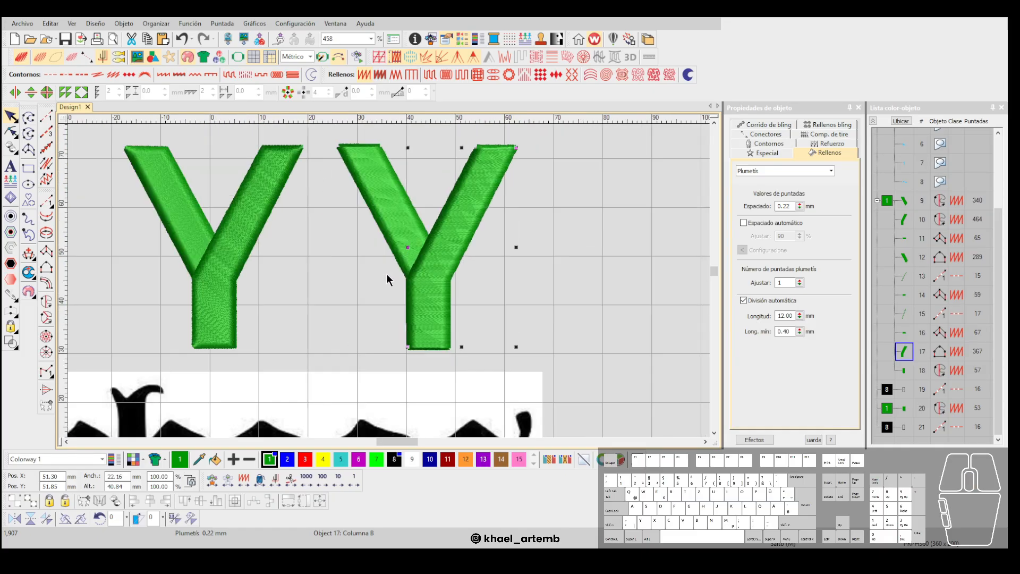
{"action": "scroll", "coordinate": [388, 279], "scroll_direction": "up", "scroll_amount": 1}
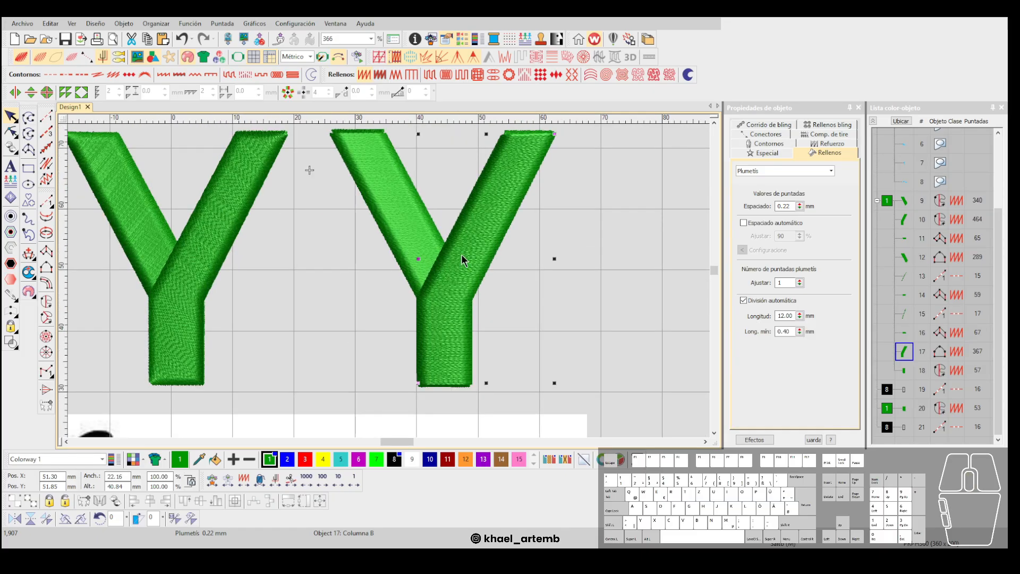
Deselect the column and examine the two Y letters together with the chaos lettering image below them.
{"action": "left_click", "coordinate": [625, 337]}
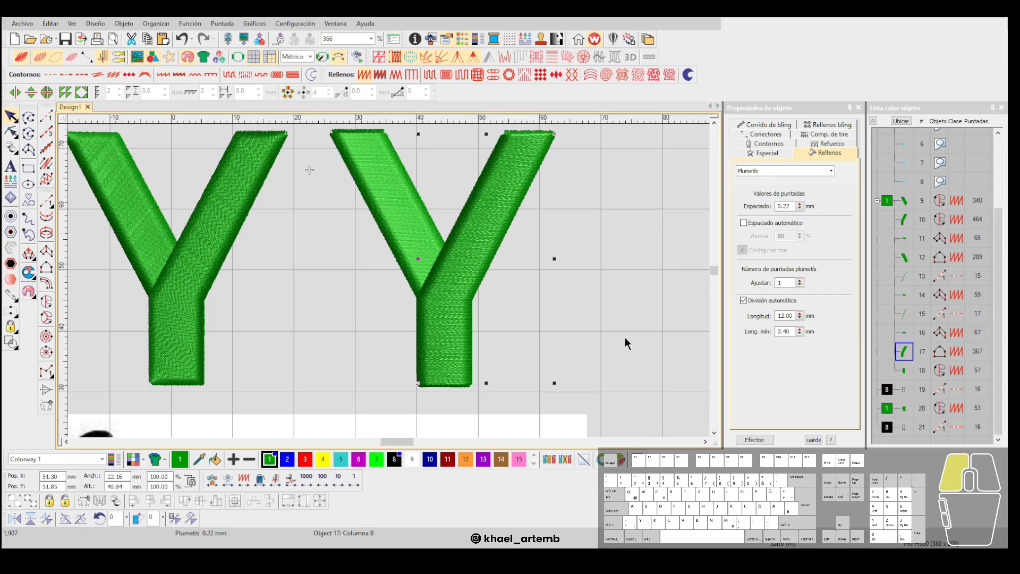
{"action": "scroll", "coordinate": [388, 281], "scroll_direction": "down", "scroll_amount": 3}
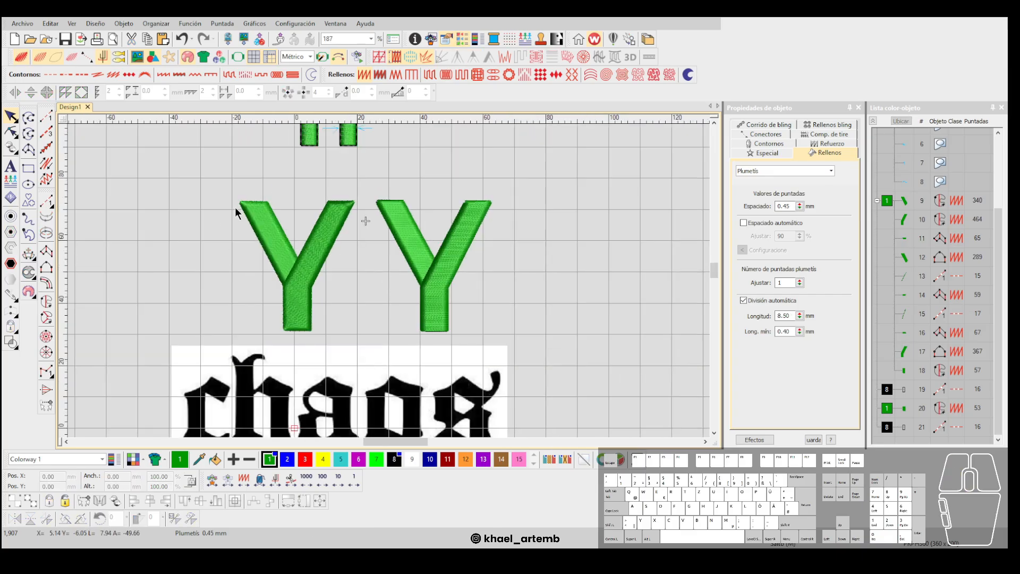
{"action": "left_click", "coordinate": [477, 327]}
{"action": "left_click_drag", "start_coordinate": [556, 342], "coordinate": [557, 339]}
{"action": "left_click", "coordinate": [534, 291]}
{"action": "scroll", "coordinate": [534, 291], "scroll_direction": "down", "scroll_amount": 1}
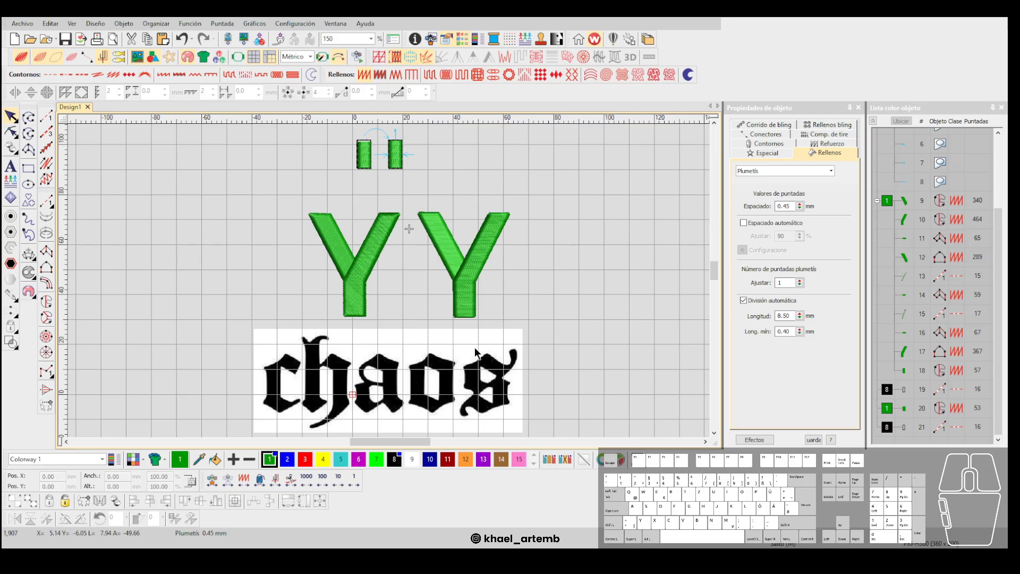
{"action": "scroll", "coordinate": [321, 397], "scroll_direction": "up", "scroll_amount": 3}
{"action": "scroll", "coordinate": [389, 280], "scroll_direction": "up", "scroll_amount": 1}
Start the open shape tool with the Vector line type for marking divisions on the chaos lettering.
{"action": "left_click", "coordinate": [29, 117]}
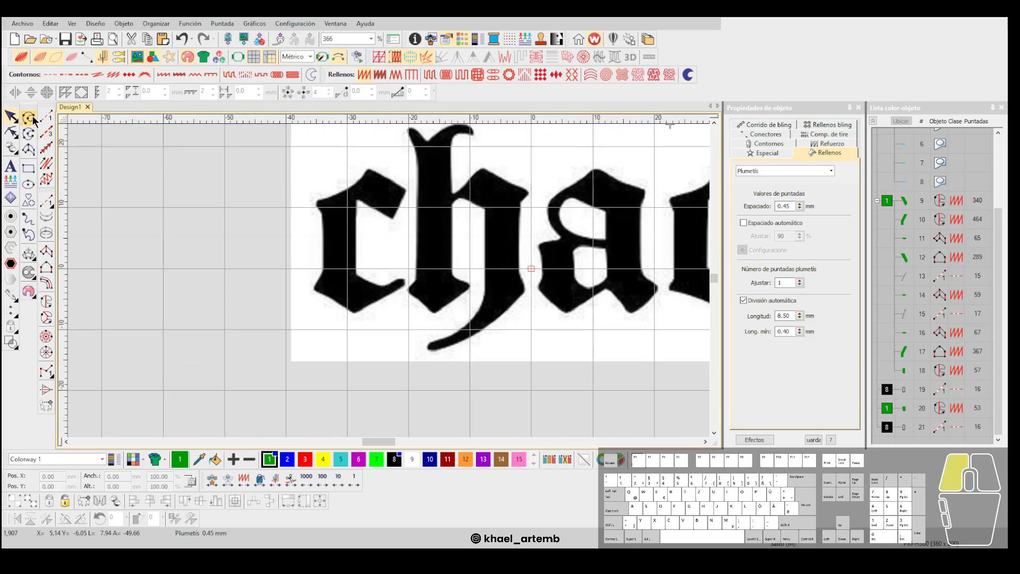
{"action": "left_click", "coordinate": [692, 72]}
{"action": "key", "text": "0"}
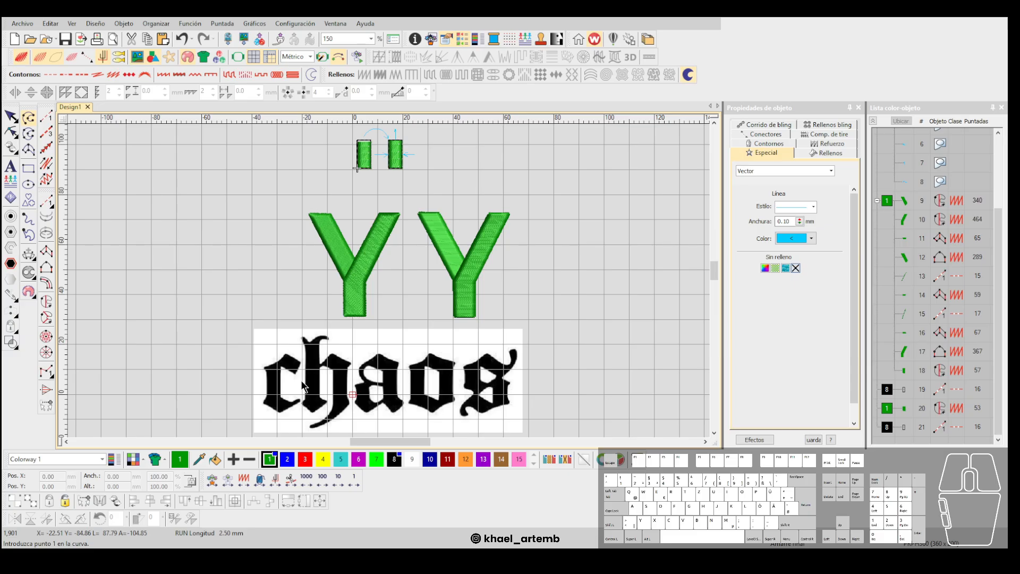
Examine the letter shapes of the chaos image and compare them with the two digitized Y letters.
{"action": "scroll", "coordinate": [287, 380], "scroll_direction": "up", "scroll_amount": 5}
{"action": "scroll", "coordinate": [389, 281], "scroll_direction": "down", "scroll_amount": 4}
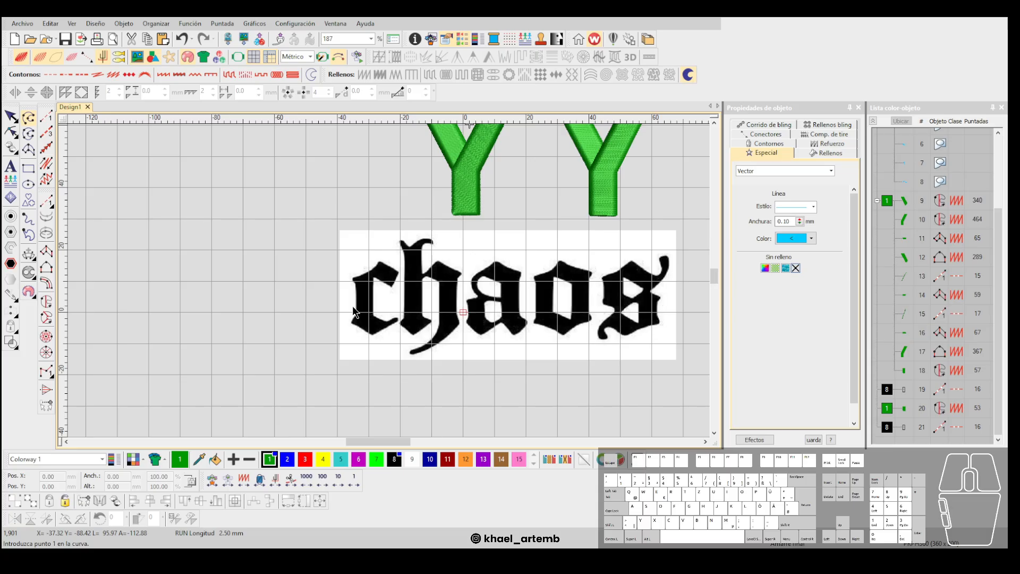
{"action": "key", "text": "Return"}
{"action": "scroll", "coordinate": [426, 241], "scroll_direction": "down", "scroll_amount": 2}
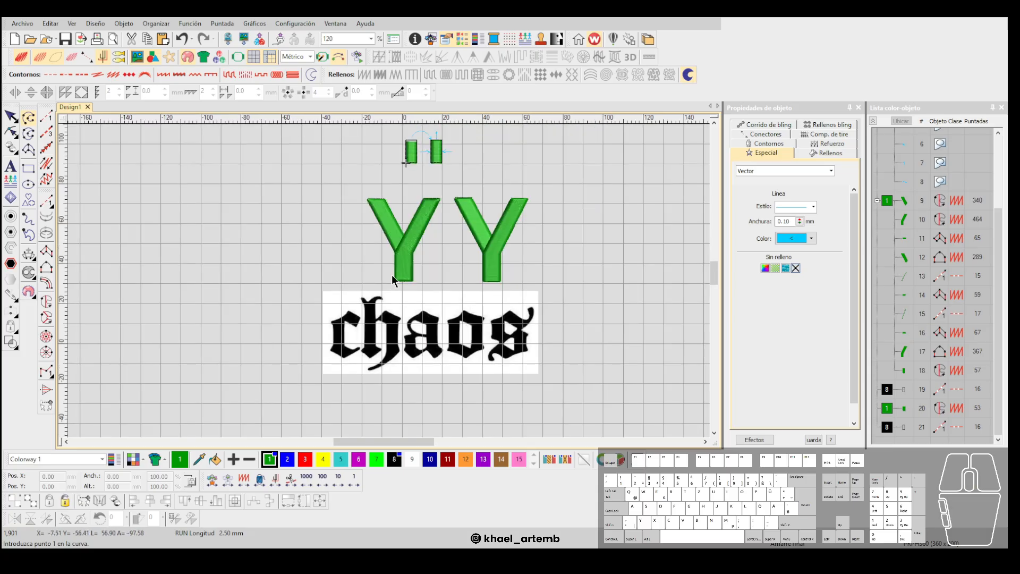
{"action": "scroll", "coordinate": [392, 275], "scroll_direction": "up", "scroll_amount": 2}
{"action": "scroll", "coordinate": [382, 282], "scroll_direction": "up", "scroll_amount": 1}
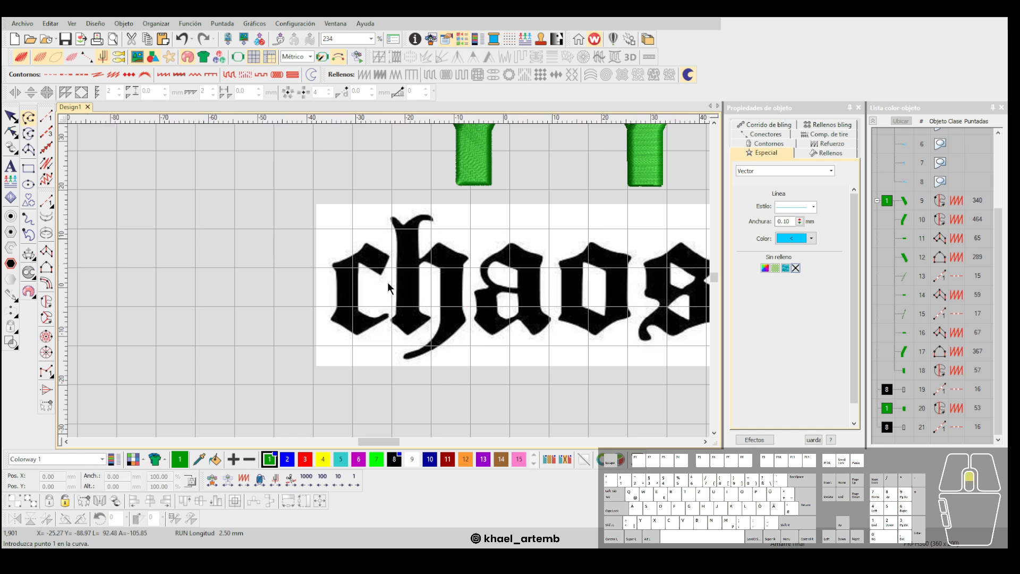
{"action": "scroll", "coordinate": [388, 281], "scroll_direction": "up", "scroll_amount": 2}
{"action": "scroll", "coordinate": [388, 281], "scroll_direction": "down", "scroll_amount": 3}
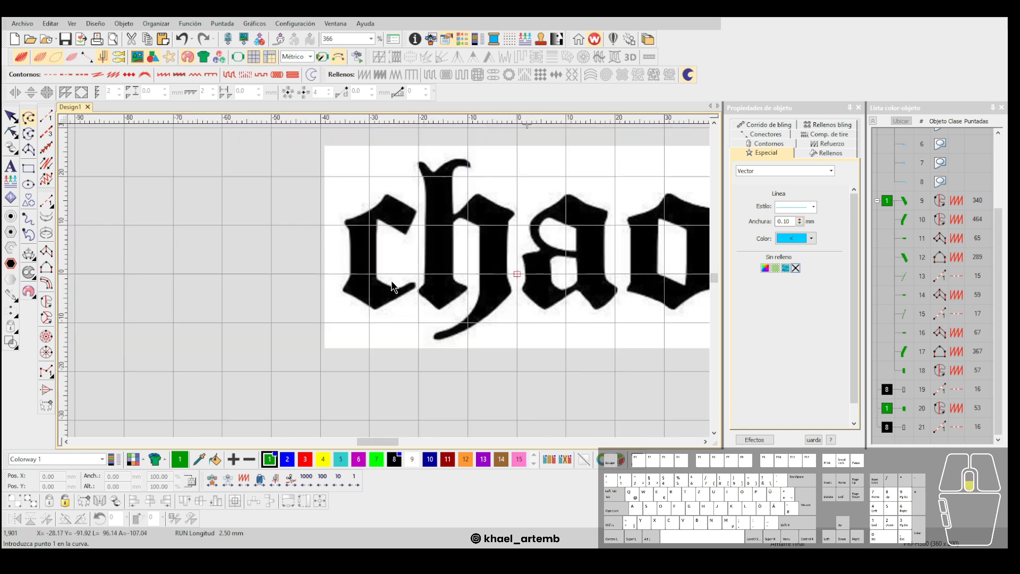
{"action": "scroll", "coordinate": [385, 283], "scroll_direction": "up", "scroll_amount": 3}
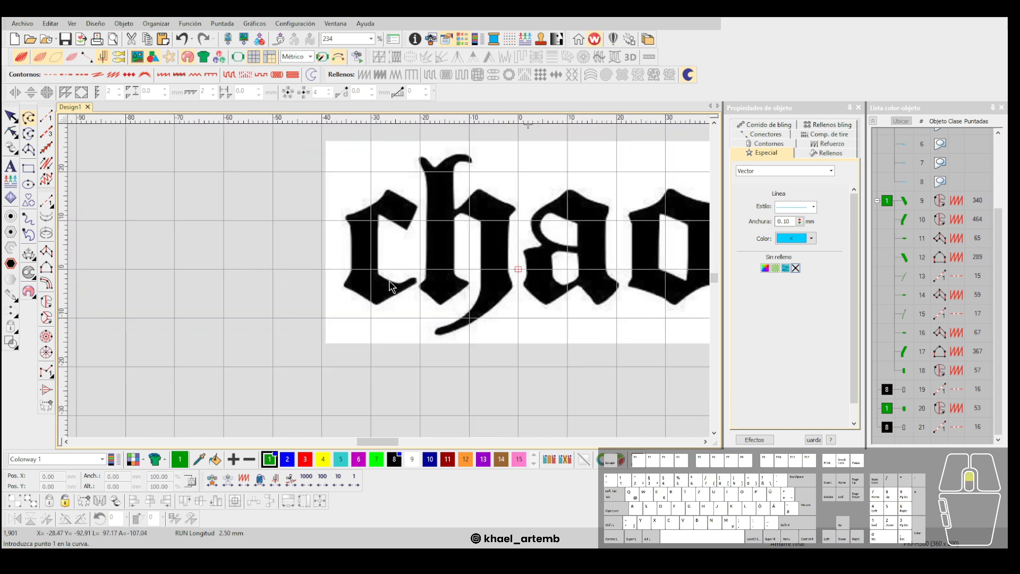
{"action": "scroll", "coordinate": [660, 124], "scroll_direction": "down", "scroll_amount": 1}
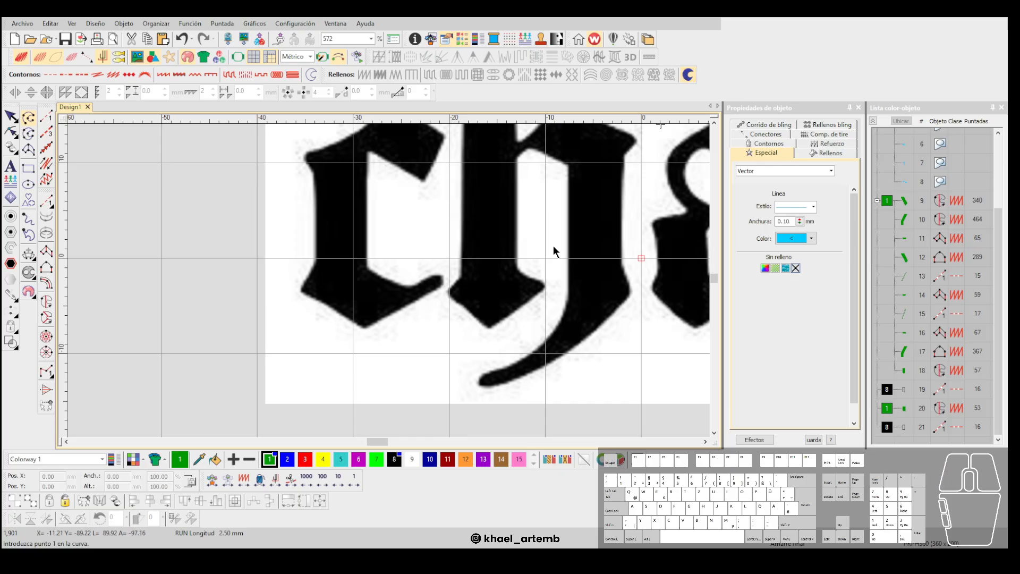
{"action": "scroll", "coordinate": [553, 245], "scroll_direction": "down", "scroll_amount": 1}
{"action": "scroll", "coordinate": [400, 282], "scroll_direction": "down", "scroll_amount": 1}
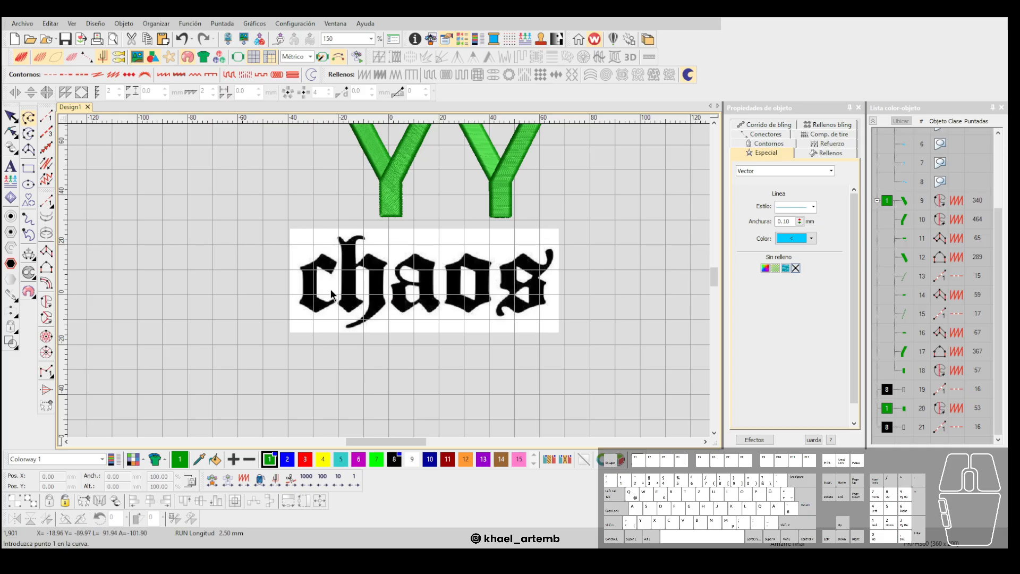
{"action": "scroll", "coordinate": [350, 300], "scroll_direction": "up", "scroll_amount": 2}
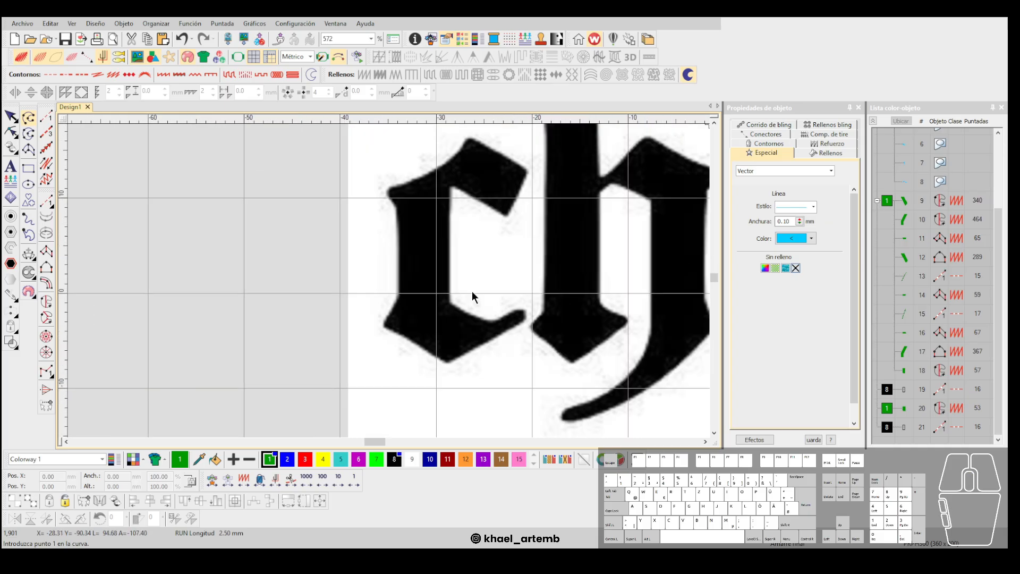
{"action": "scroll", "coordinate": [388, 280], "scroll_direction": "down", "scroll_amount": 1}
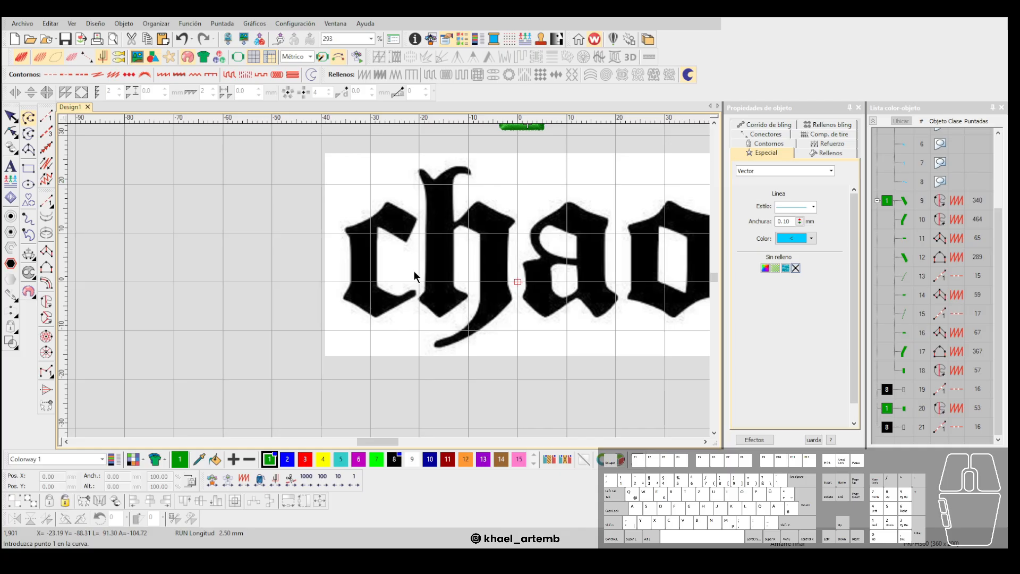
{"action": "scroll", "coordinate": [413, 270], "scroll_direction": "down", "scroll_amount": 3}
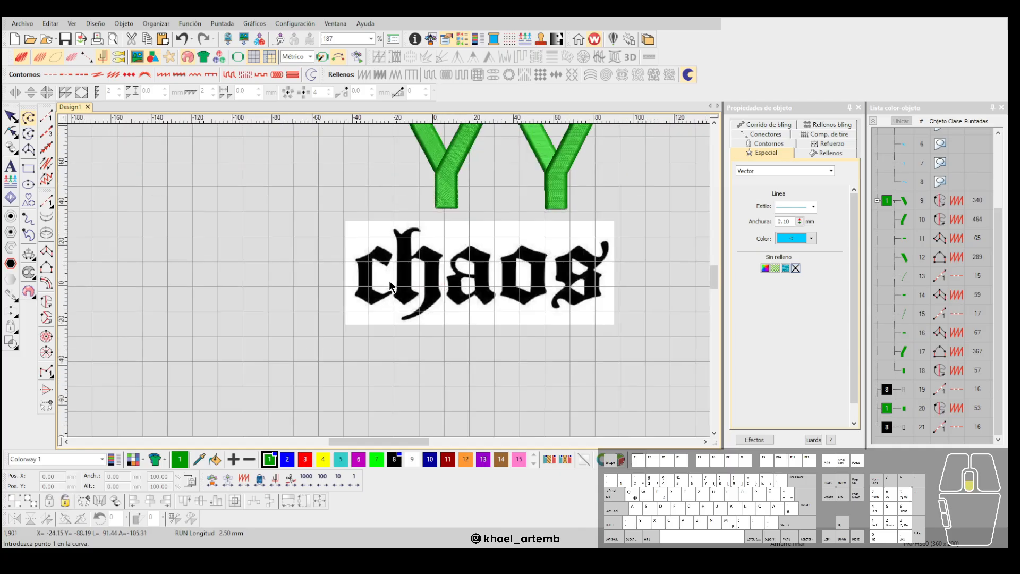
{"action": "scroll", "coordinate": [388, 280], "scroll_direction": "up", "scroll_amount": 3}
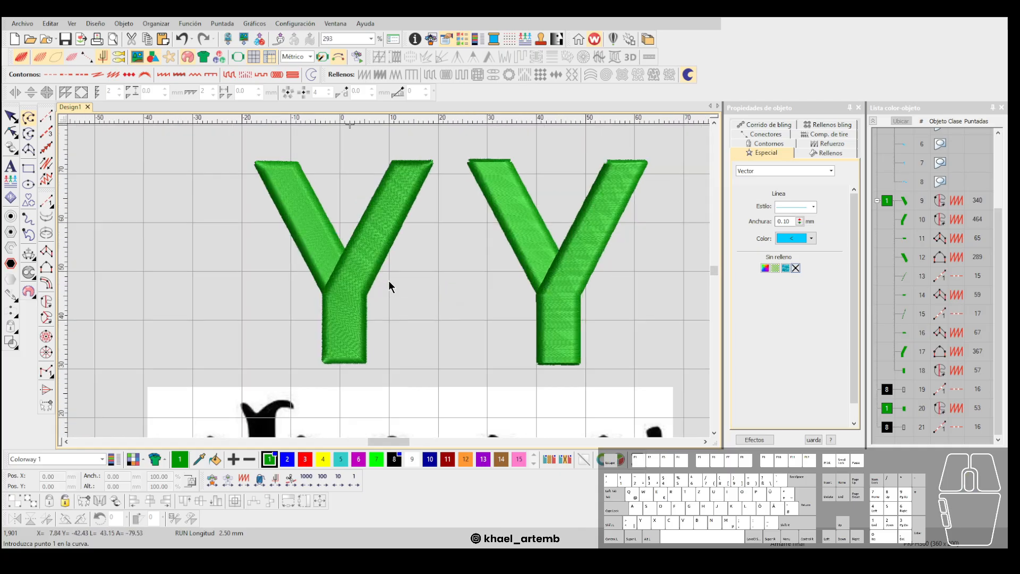
{"action": "scroll", "coordinate": [388, 281], "scroll_direction": "down", "scroll_amount": 2}
{"action": "scroll", "coordinate": [388, 280], "scroll_direction": "up", "scroll_amount": 1}
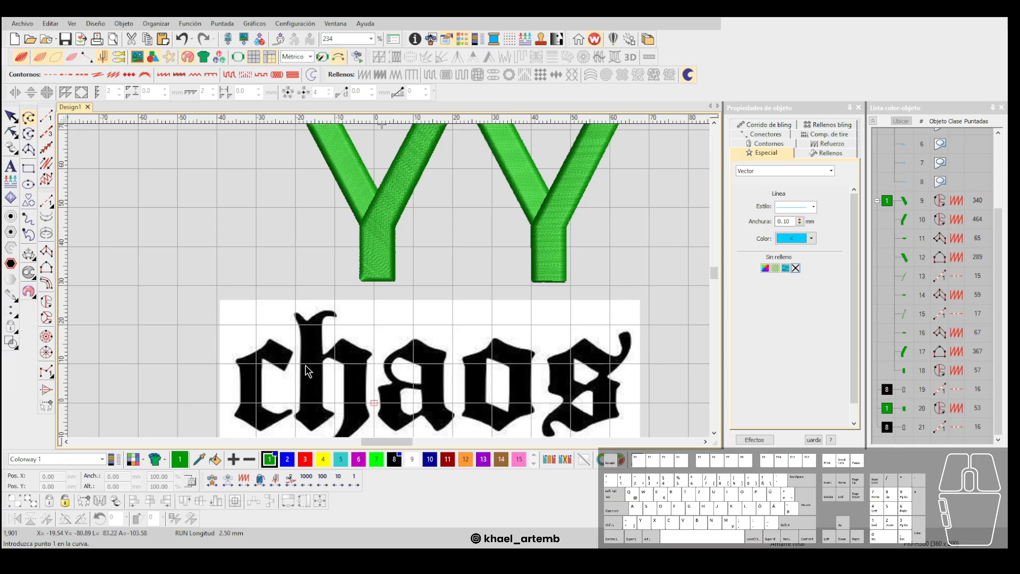
{"action": "scroll", "coordinate": [307, 371], "scroll_direction": "up", "scroll_amount": 1}
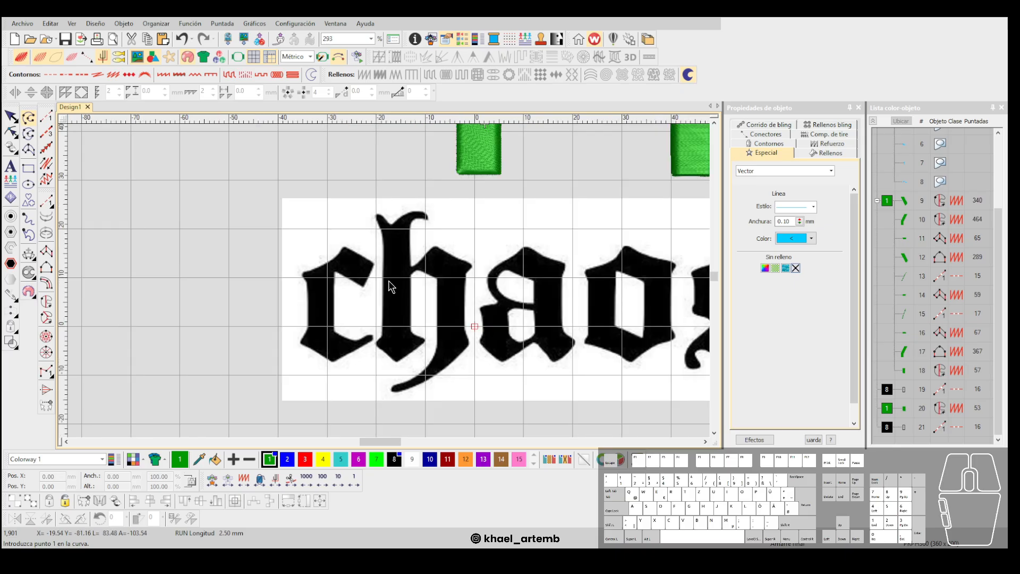
{"action": "scroll", "coordinate": [372, 287], "scroll_direction": "up", "scroll_amount": 8}
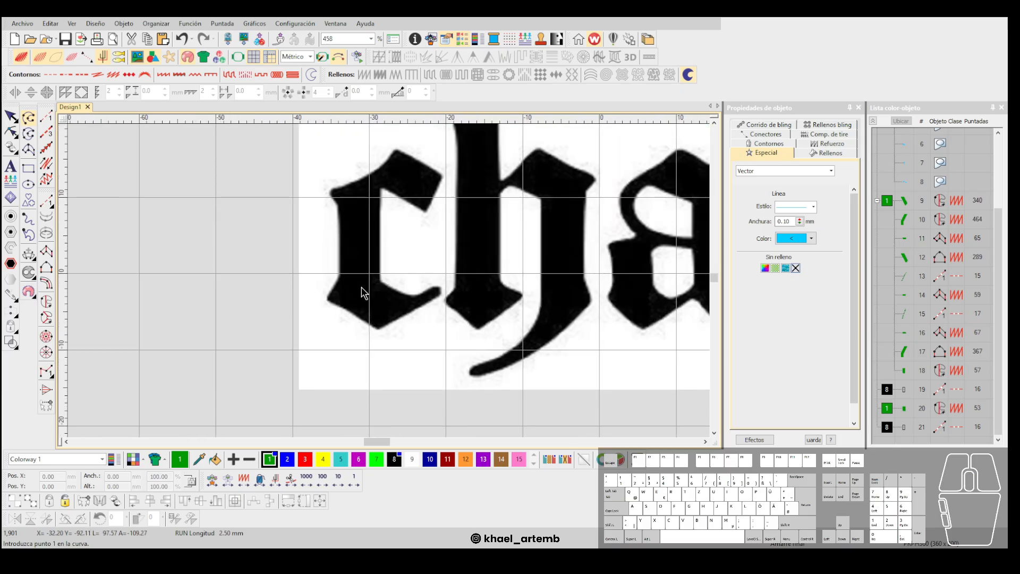
Draw a curved vector division line across the base of the c's stem, from its lower-left corner to the inner edge.
{"action": "left_click", "coordinate": [270, 326]}
{"action": "left_click", "coordinate": [319, 235]}
{"action": "left_click", "coordinate": [339, 221]}
{"action": "left_click", "coordinate": [374, 217]}
{"action": "left_click", "coordinate": [489, 273]}
{"action": "key", "text": "Return"}
{"action": "scroll", "coordinate": [489, 272], "scroll_direction": "down", "scroll_amount": 5}
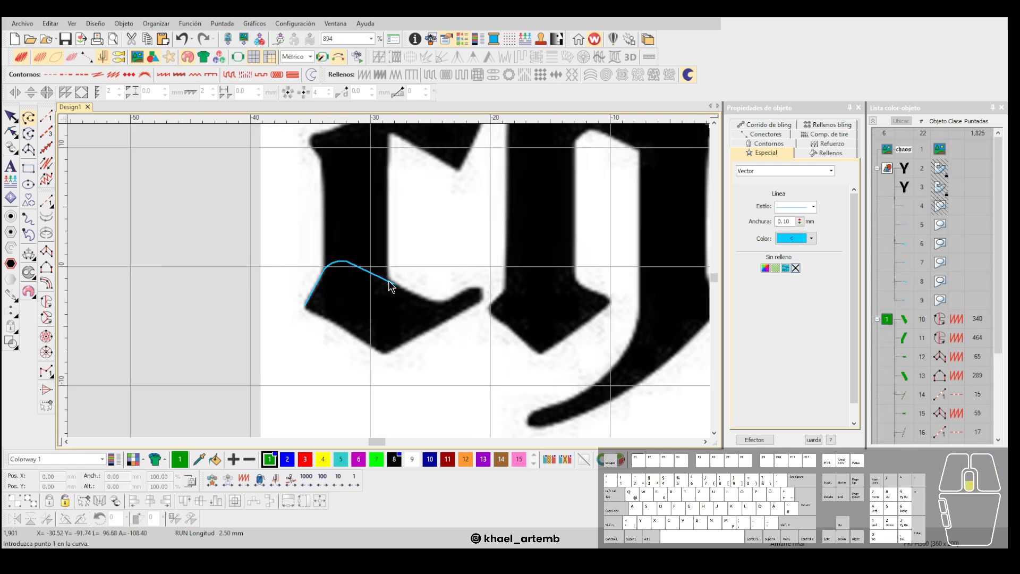
Draw a straight vector division line across the c's upper arm, from its outer edge to the inner corner.
{"action": "scroll", "coordinate": [371, 206], "scroll_direction": "up", "scroll_amount": 3}
{"action": "left_click", "coordinate": [398, 169]}
{"action": "left_click", "coordinate": [447, 204]}
{"action": "key", "text": "Return"}
{"action": "scroll", "coordinate": [448, 206], "scroll_direction": "down", "scroll_amount": 4}
Draw a short vertical vector division line where the h's arch meets its main stem.
{"action": "scroll", "coordinate": [436, 253], "scroll_direction": "up", "scroll_amount": 4}
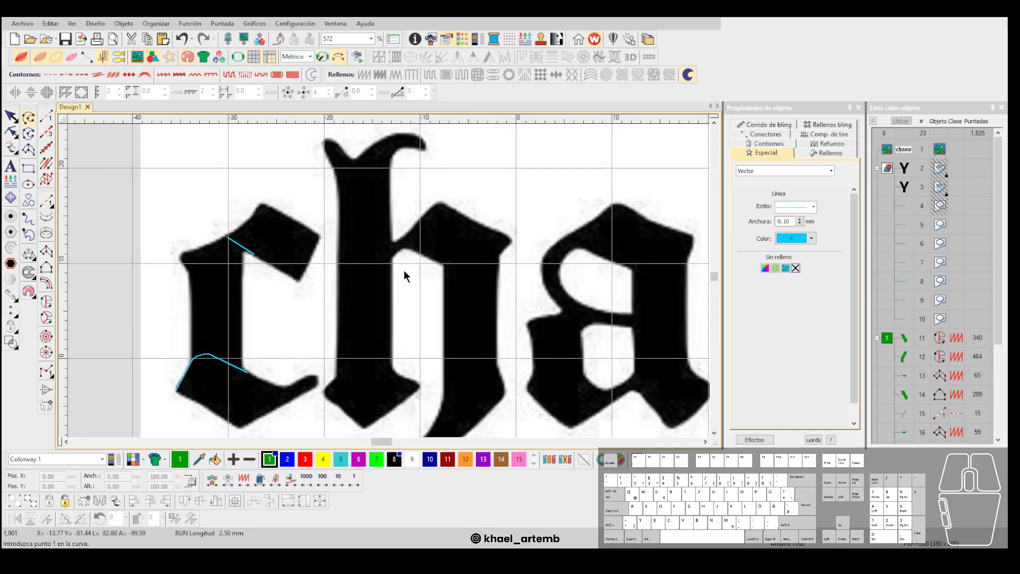
{"action": "left_click", "coordinate": [371, 232]}
{"action": "left_click", "coordinate": [372, 282]}
{"action": "key", "text": "Return"}
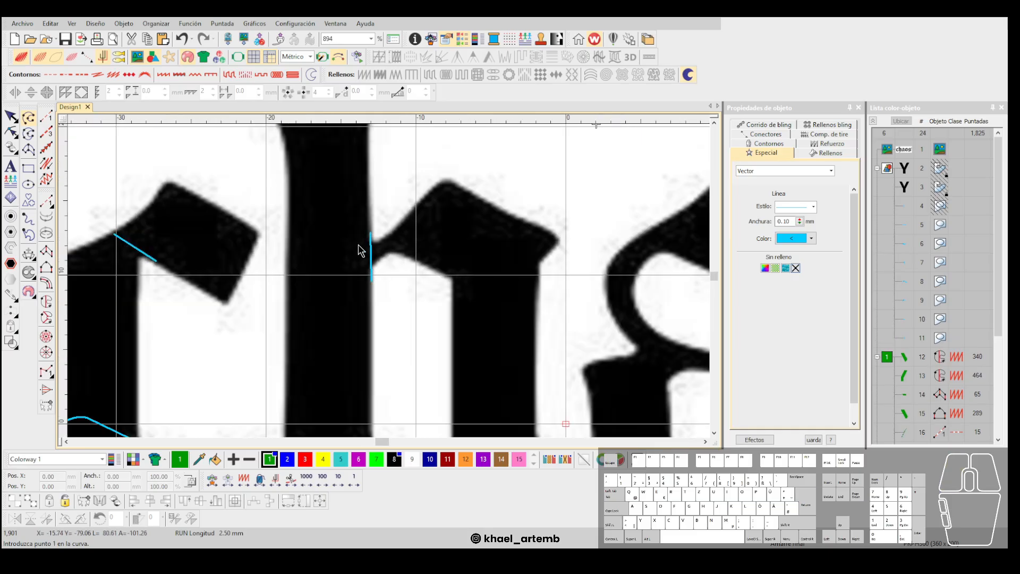
Sketch three vector arrows branching from the top of the h's stem: toward its two prongs and downward.
{"action": "scroll", "coordinate": [391, 287], "scroll_direction": "up", "scroll_amount": 3}
{"action": "scroll", "coordinate": [391, 287], "scroll_direction": "up", "scroll_amount": 6}
{"action": "left_click", "coordinate": [322, 230]}
{"action": "left_click", "coordinate": [388, 300]}
{"action": "left_click", "coordinate": [441, 233]}
{"action": "key", "text": "Return"}
{"action": "left_click", "coordinate": [388, 303]}
{"action": "left_click", "coordinate": [393, 372]}
{"action": "key", "text": "Return"}
{"action": "left_click", "coordinate": [430, 221]}
{"action": "left_click", "coordinate": [445, 221]}
{"action": "left_click", "coordinate": [447, 249]}
{"action": "key", "text": "Return"}
{"action": "left_click", "coordinate": [320, 247]}
{"action": "left_click", "coordinate": [319, 227]}
{"action": "left_click", "coordinate": [337, 232]}
{"action": "key", "text": "Return"}
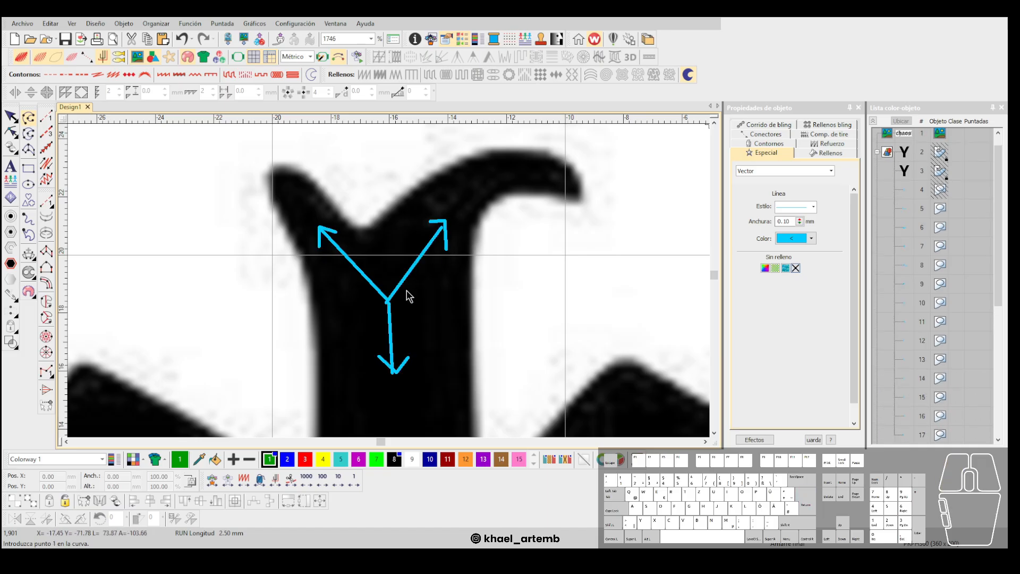
Undo the arrows sketched on the top of the h's stem.
{"action": "key", "text": "ctrl+z"}
{"action": "key", "text": "ctrl+z"}
{"action": "key", "text": "ctrl+z"}
{"action": "key", "text": "ctrl+z"}
{"action": "key", "text": "ctrl+z"}
{"action": "key", "text": "ctrl+z"}
Draw a curved vector division line from the notch between the h's top prongs down to the stem's left edge.
{"action": "left_click", "coordinate": [371, 229]}
{"action": "left_click", "coordinate": [318, 381]}
{"action": "key", "text": "Return"}
{"action": "scroll", "coordinate": [405, 298], "scroll_direction": "down", "scroll_amount": 2}
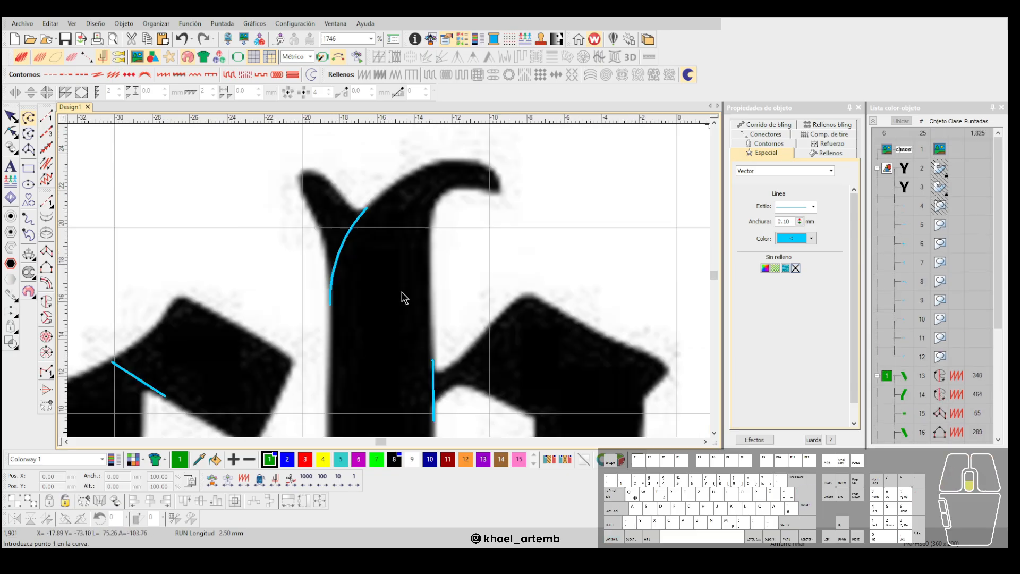
Draw a curved vector division line on the a, following the underside of its upper bowl above the lower counter.
{"action": "scroll", "coordinate": [404, 297], "scroll_direction": "down", "scroll_amount": 3}
{"action": "scroll", "coordinate": [389, 286], "scroll_direction": "up", "scroll_amount": 1}
{"action": "scroll", "coordinate": [390, 287], "scroll_direction": "down", "scroll_amount": 1}
{"action": "scroll", "coordinate": [395, 285], "scroll_direction": "up", "scroll_amount": 1}
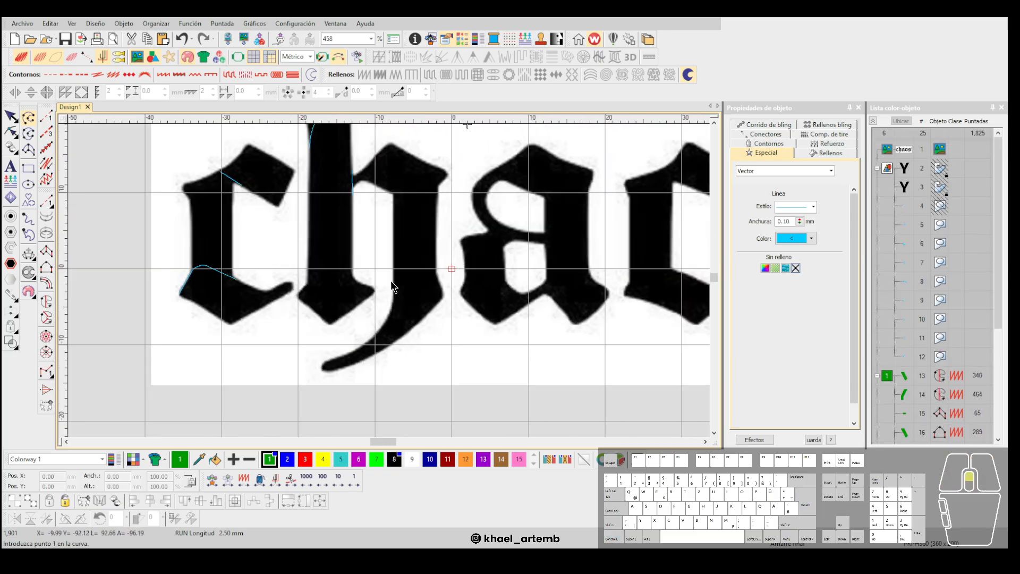
{"action": "scroll", "coordinate": [391, 284], "scroll_direction": "up", "scroll_amount": 3}
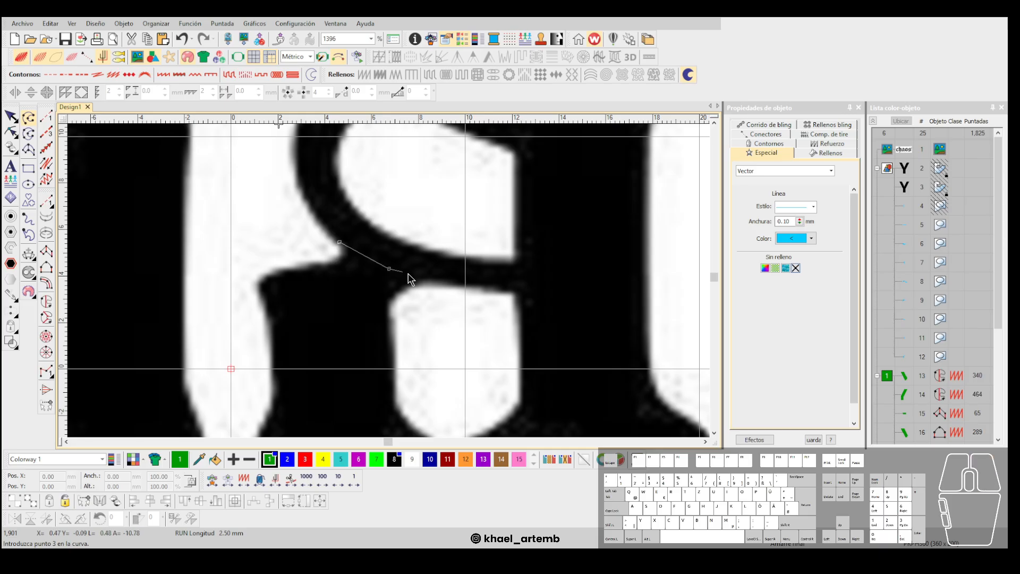
{"action": "left_click", "coordinate": [452, 286]}
{"action": "key", "text": "Return"}
{"action": "scroll", "coordinate": [404, 294], "scroll_direction": "down", "scroll_amount": 4}
{"action": "scroll", "coordinate": [398, 270], "scroll_direction": "up", "scroll_amount": 1}
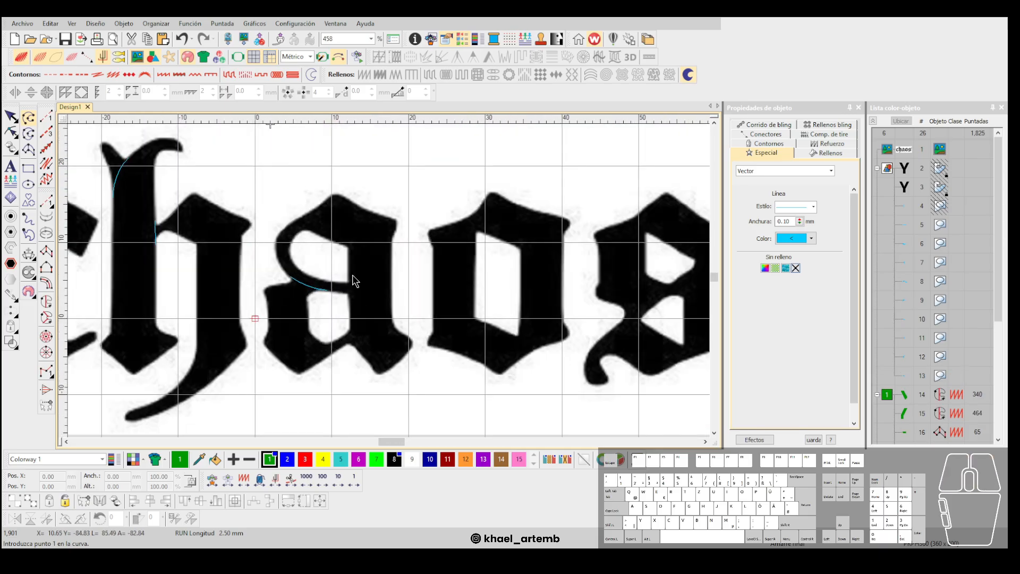
Draw a straight vector division line across the o's upper-left part, from its outer edge to the counter's corner.
{"action": "scroll", "coordinate": [409, 279], "scroll_direction": "up", "scroll_amount": 2}
{"action": "scroll", "coordinate": [446, 277], "scroll_direction": "down", "scroll_amount": 1}
{"action": "scroll", "coordinate": [390, 271], "scroll_direction": "up", "scroll_amount": 1}
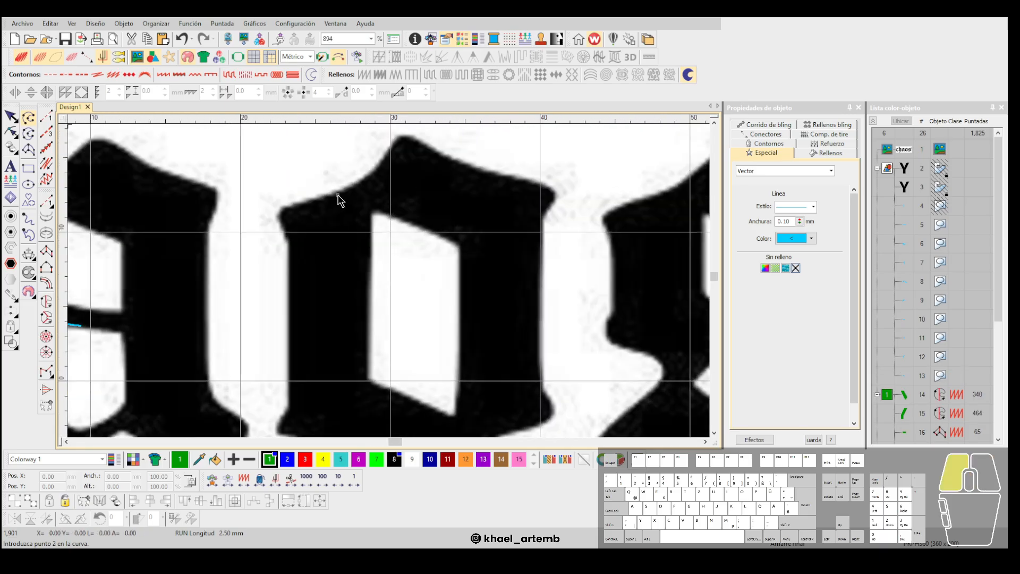
{"action": "left_click", "coordinate": [383, 209]}
{"action": "key", "text": "Return"}
Draw slanted vector division lines across the o's lower-left stem and its lower-right corner, both meeting the counter.
{"action": "scroll", "coordinate": [359, 289], "scroll_direction": "down", "scroll_amount": 1}
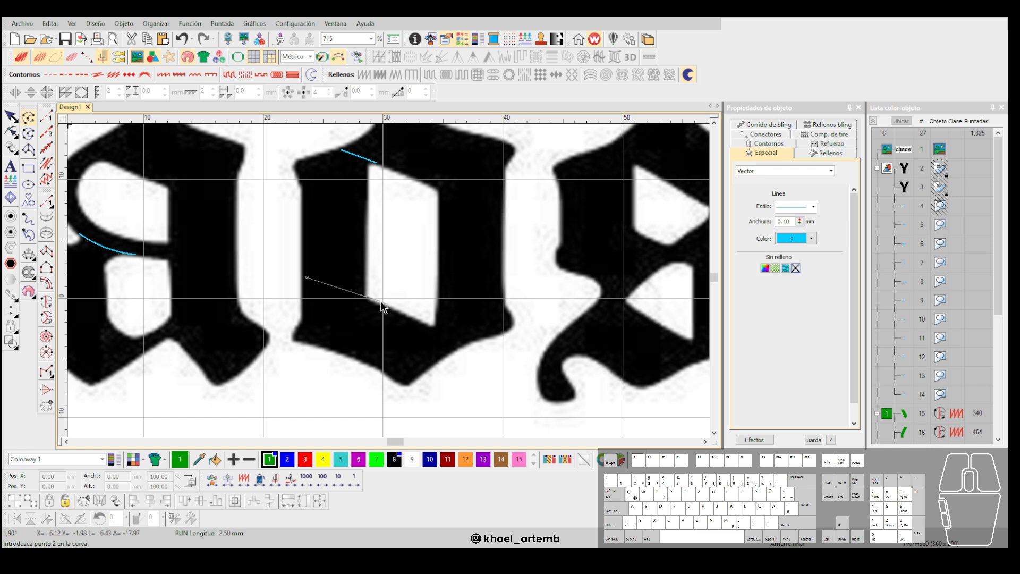
{"action": "left_click", "coordinate": [381, 302]}
{"action": "key", "text": "Return"}
{"action": "scroll", "coordinate": [401, 278], "scroll_direction": "down", "scroll_amount": 2}
{"action": "scroll", "coordinate": [391, 287], "scroll_direction": "up", "scroll_amount": 2}
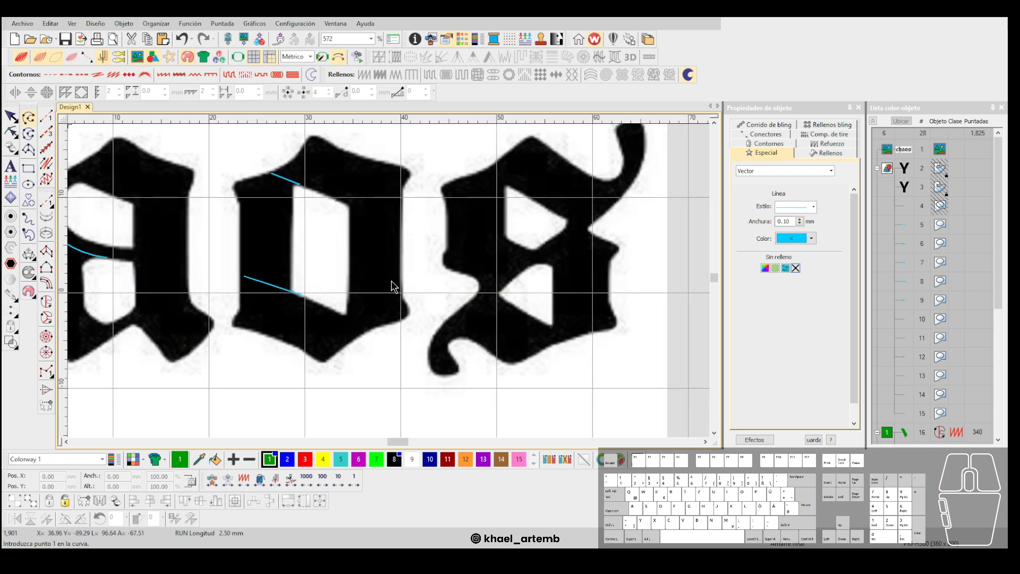
{"action": "left_click", "coordinate": [342, 315]}
{"action": "left_click", "coordinate": [376, 328]}
{"action": "key", "text": "Return"}
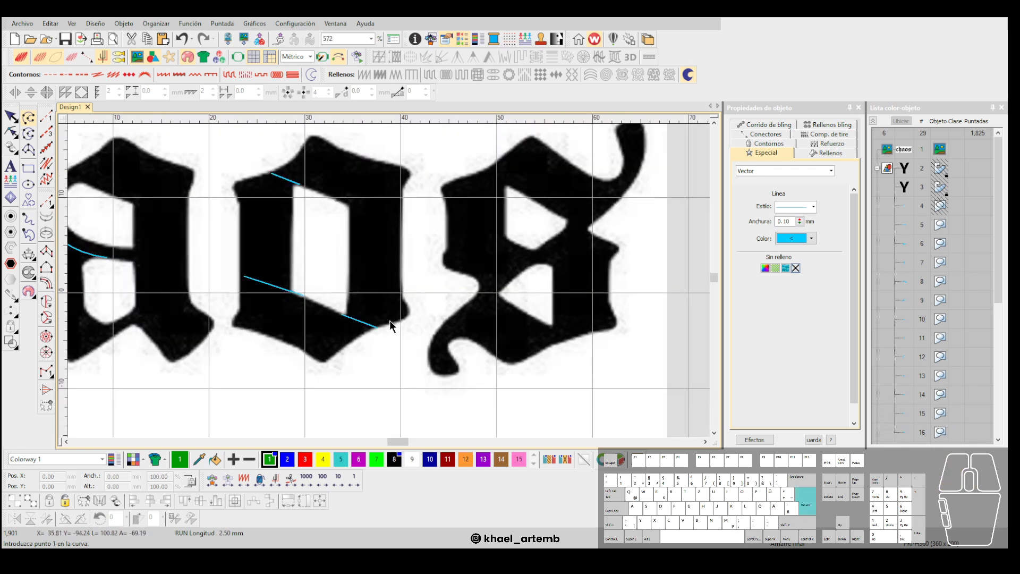
Draw a straight vector division line across the s's upper-left shoulder, ending at the top counter's edge.
{"action": "scroll", "coordinate": [390, 281], "scroll_direction": "down", "scroll_amount": 4}
{"action": "scroll", "coordinate": [390, 286], "scroll_direction": "up", "scroll_amount": 2}
{"action": "scroll", "coordinate": [389, 286], "scroll_direction": "up", "scroll_amount": 3}
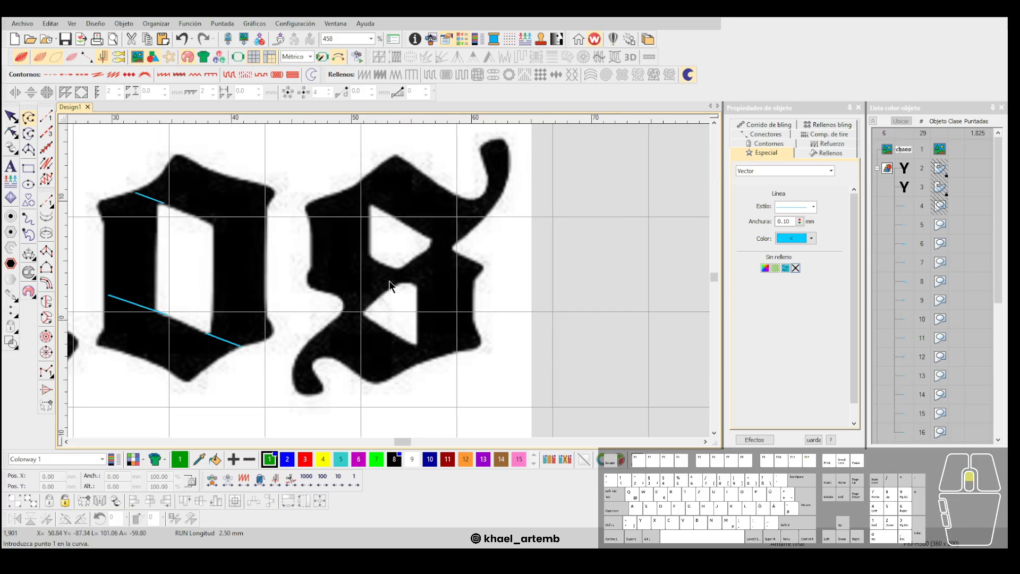
{"action": "scroll", "coordinate": [292, 230], "scroll_direction": "up", "scroll_amount": 2}
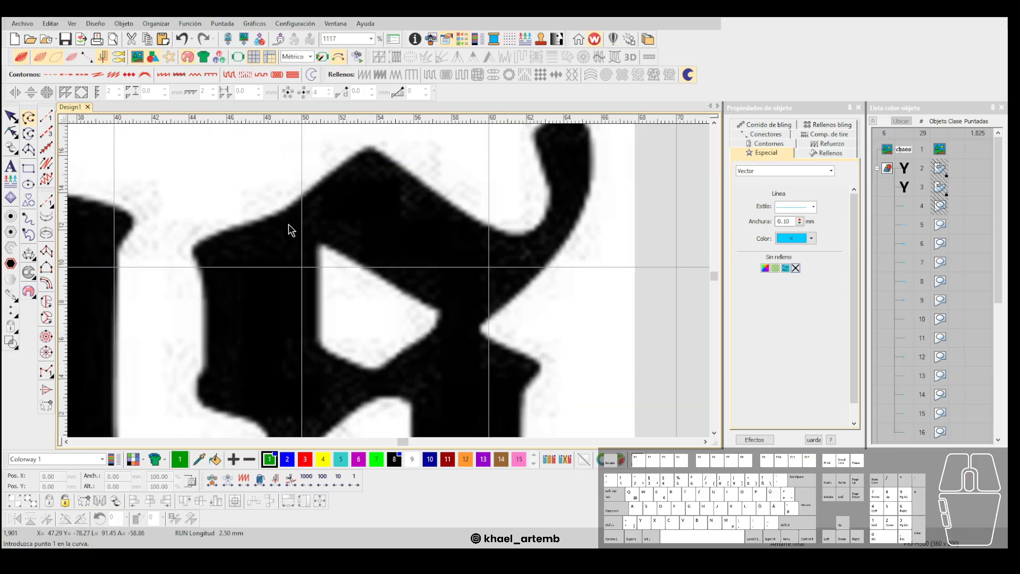
{"action": "left_click", "coordinate": [352, 260]}
{"action": "key", "text": "Return"}
Draw a curved vector division line from the s's upper counter to the notch on its right side.
{"action": "left_click", "coordinate": [435, 309]}
{"action": "right_click", "coordinate": [469, 320]}
{"action": "left_click", "coordinate": [505, 309]}
{"action": "key", "text": "Return"}
{"action": "scroll", "coordinate": [493, 319], "scroll_direction": "down", "scroll_amount": 3}
{"action": "scroll", "coordinate": [385, 297], "scroll_direction": "up", "scroll_amount": 3}
Draw a straight vector division line from the s's lower counter to its lower-right outer edge.
{"action": "left_click", "coordinate": [403, 336]}
{"action": "left_click", "coordinate": [438, 358]}
{"action": "key", "text": "Return"}
Draw a curved vector division line from the s's left notch to the tip of its lower counter.
{"action": "left_click", "coordinate": [293, 259]}
{"action": "right_click", "coordinate": [303, 265]}
{"action": "right_click", "coordinate": [313, 275]}
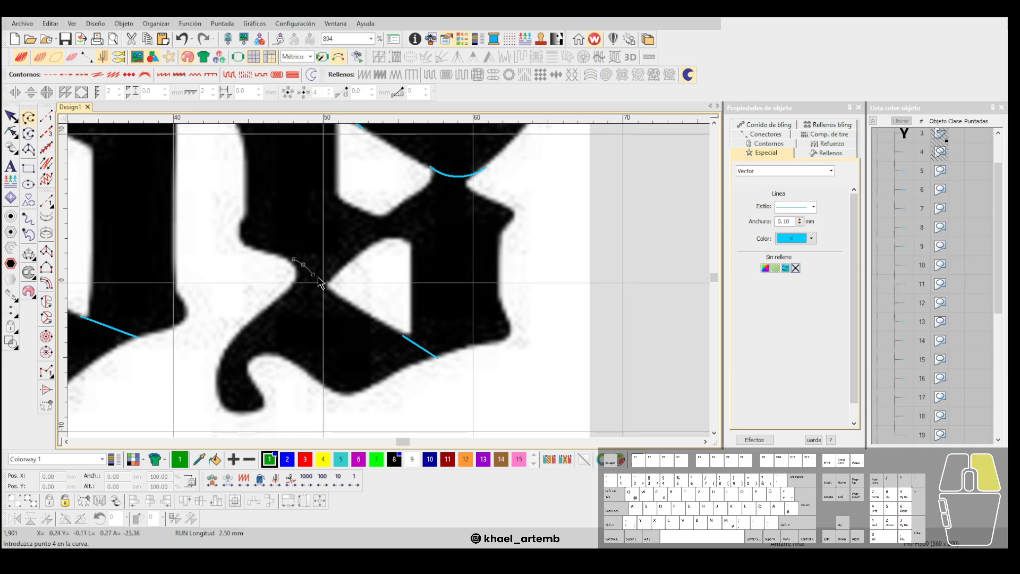
{"action": "key", "text": "Return"}
Draw a bent vector division line from the top of the s's lower counter to the outer corner on its right side.
{"action": "left_click", "coordinate": [413, 242]}
{"action": "left_click", "coordinate": [471, 267]}
{"action": "left_click", "coordinate": [515, 217]}
{"action": "key", "text": "Return"}
{"action": "scroll", "coordinate": [391, 287], "scroll_direction": "down", "scroll_amount": 3}
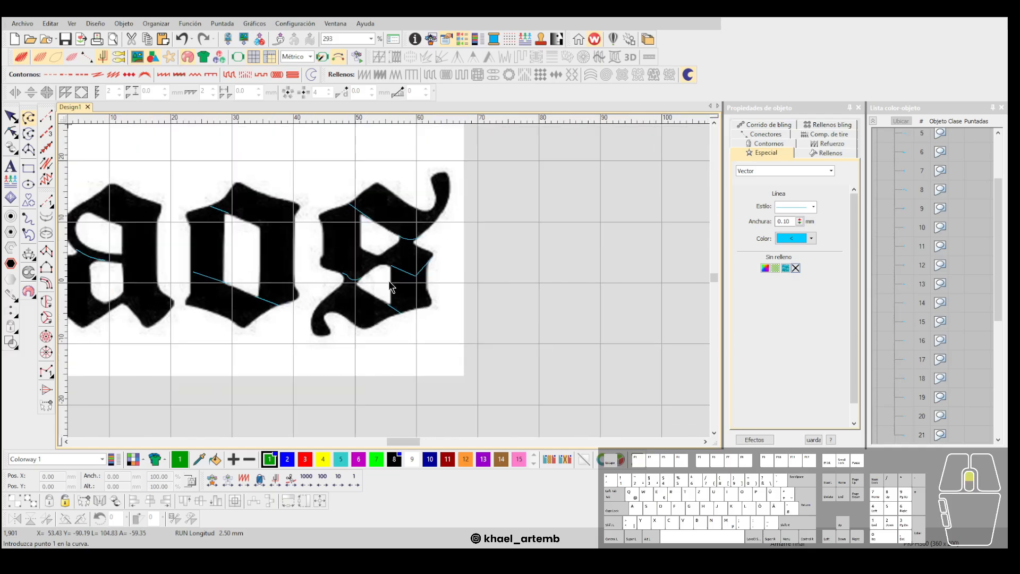
Draw a tilted vector ellipse as a practice shape in the empty area below the chaos lettering.
{"action": "scroll", "coordinate": [388, 281], "scroll_direction": "up", "scroll_amount": 3}
{"action": "scroll", "coordinate": [349, 289], "scroll_direction": "down", "scroll_amount": 5}
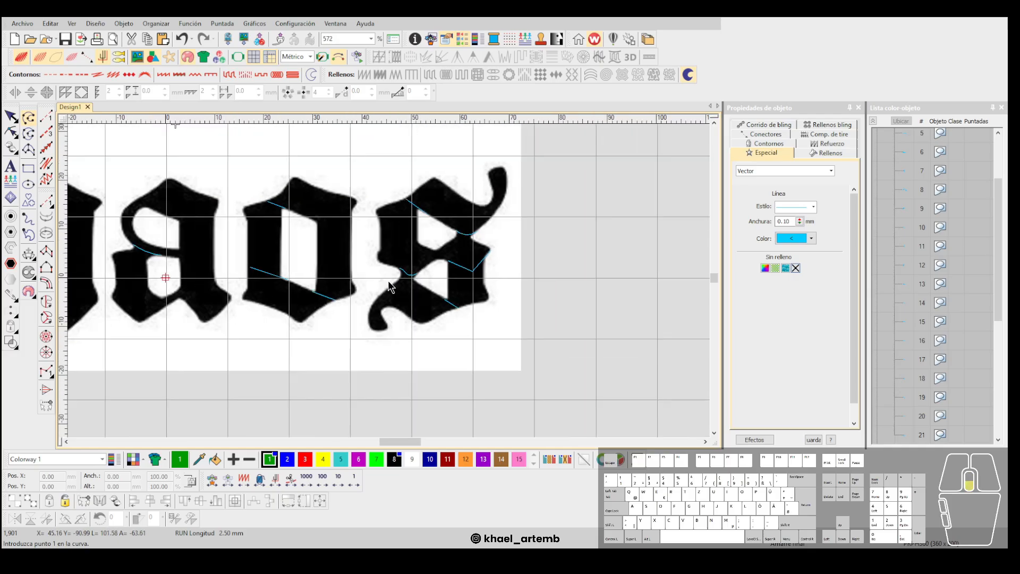
{"action": "scroll", "coordinate": [389, 286], "scroll_direction": "up", "scroll_amount": 2}
{"action": "scroll", "coordinate": [391, 286], "scroll_direction": "down", "scroll_amount": 1}
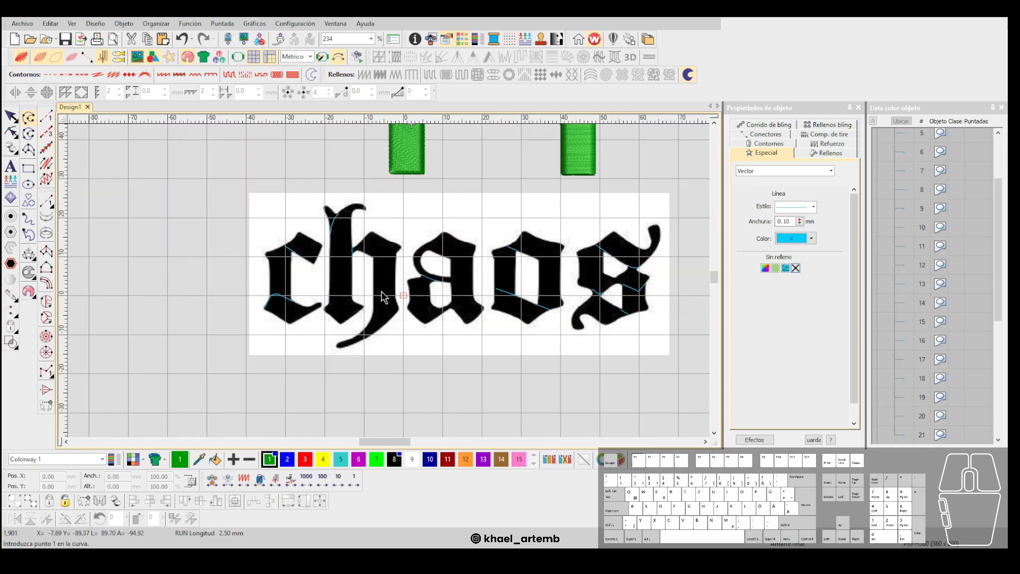
{"action": "scroll", "coordinate": [396, 284], "scroll_direction": "down", "scroll_amount": 1}
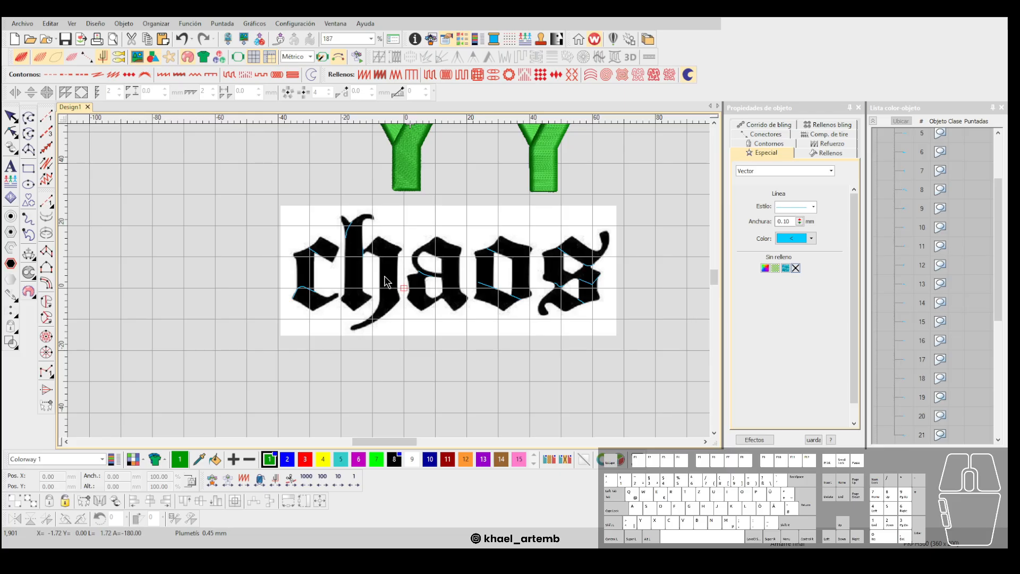
{"action": "left_click", "coordinate": [25, 187]}
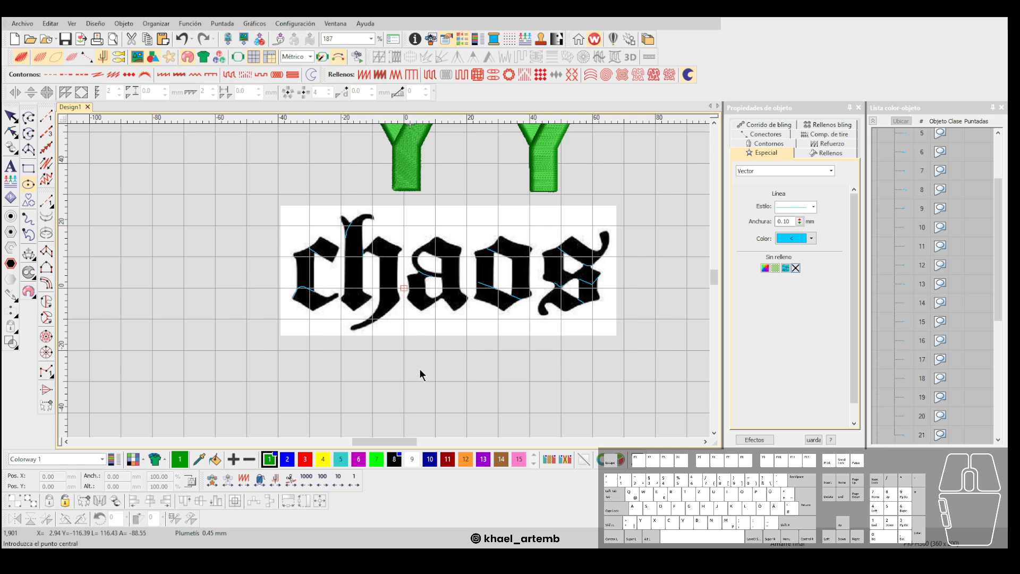
{"action": "scroll", "coordinate": [419, 369], "scroll_direction": "up", "scroll_amount": 1}
{"action": "left_click", "coordinate": [383, 316]}
{"action": "left_click", "coordinate": [387, 294]}
{"action": "left_click", "coordinate": [473, 281]}
{"action": "scroll", "coordinate": [388, 285], "scroll_direction": "down", "scroll_amount": 2}
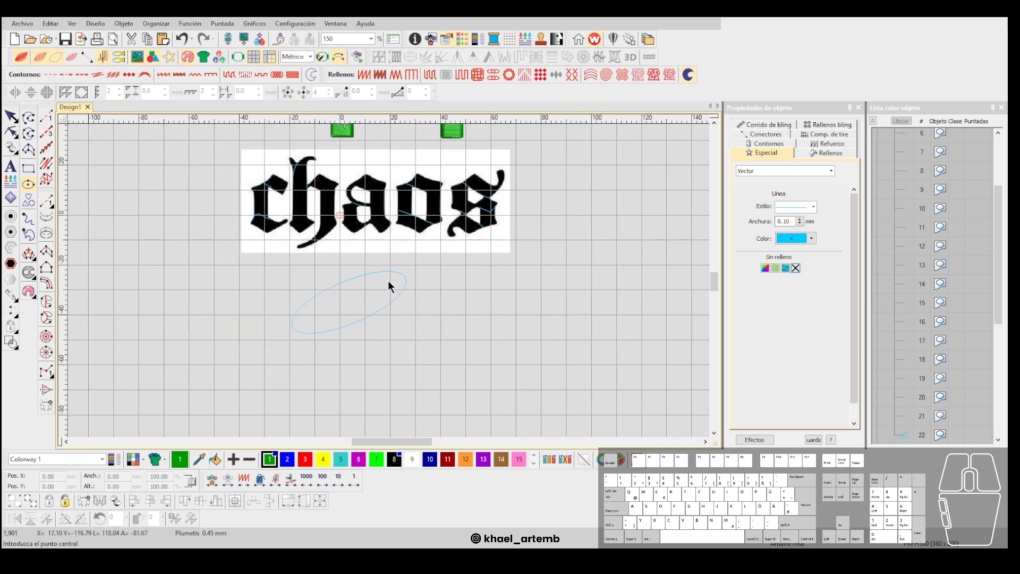
Draw an open vector line below the lettering with a straight diagonal lower part and a curved upper end.
{"action": "scroll", "coordinate": [389, 285], "scroll_direction": "up", "scroll_amount": 3}
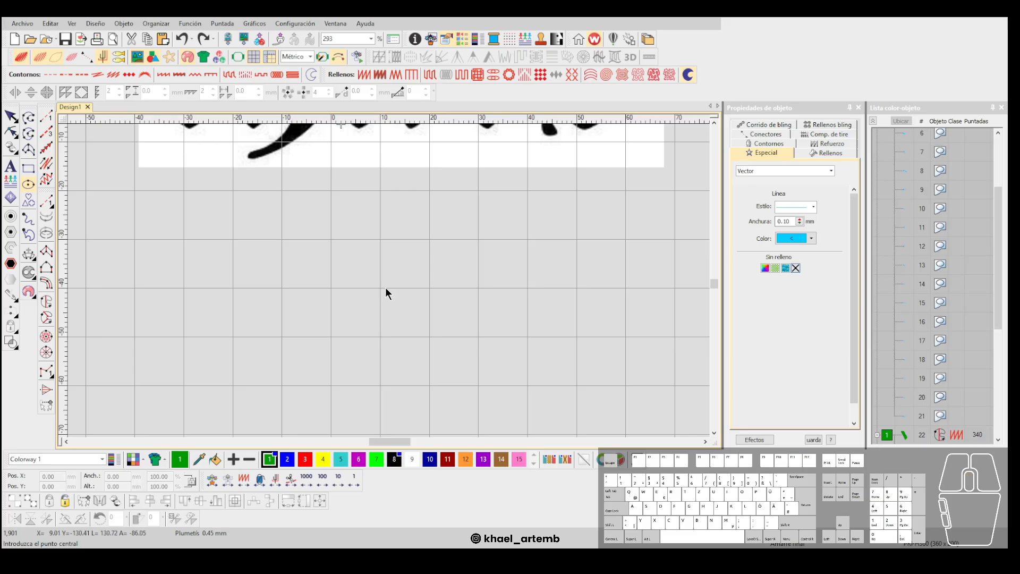
{"action": "scroll", "coordinate": [381, 288], "scroll_direction": "up", "scroll_amount": 1}
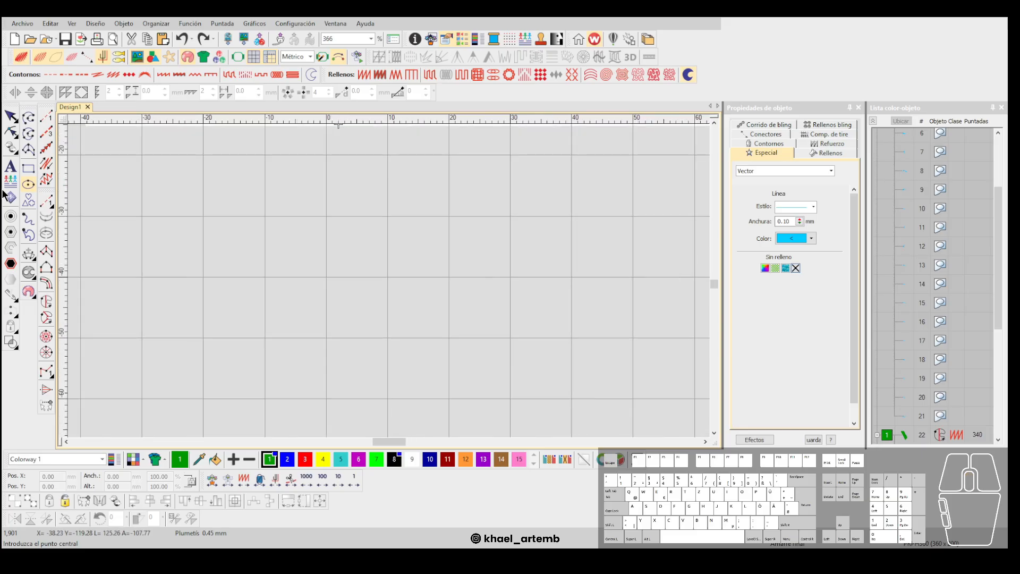
{"action": "left_click", "coordinate": [29, 119]}
{"action": "left_click", "coordinate": [388, 337]}
{"action": "left_click", "coordinate": [326, 267]}
{"action": "right_click", "coordinate": [322, 243]}
{"action": "left_click", "coordinate": [334, 215]}
{"action": "key", "text": "Return"}
Draw a second open vector line outside the first, following its diagonal and bending upward.
{"action": "left_click", "coordinate": [386, 370]}
{"action": "left_click", "coordinate": [320, 300]}
{"action": "right_click", "coordinate": [301, 271]}
{"action": "left_click", "coordinate": [296, 228]}
{"action": "key", "text": "Return"}
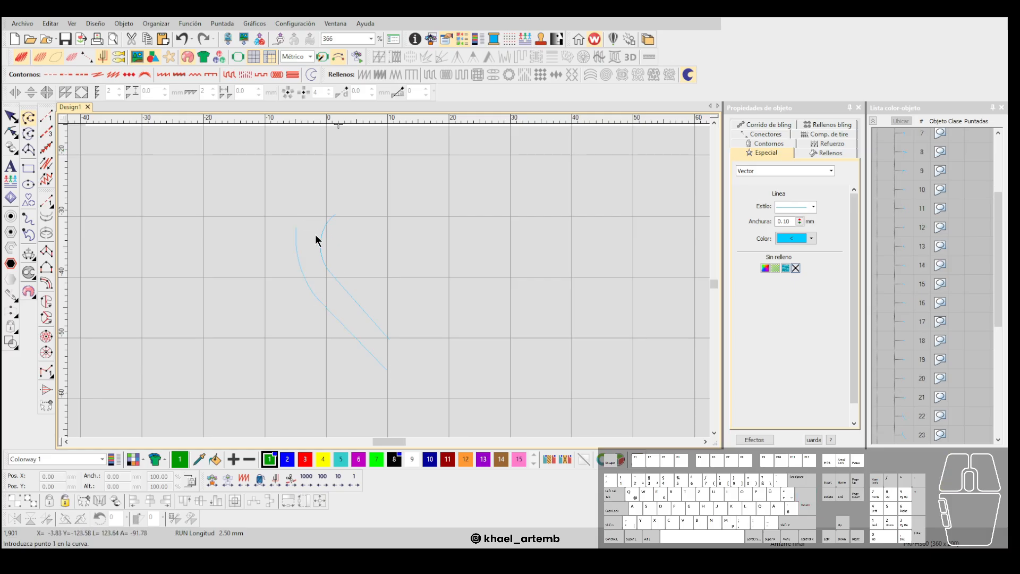
{"action": "left_click", "coordinate": [28, 183]}
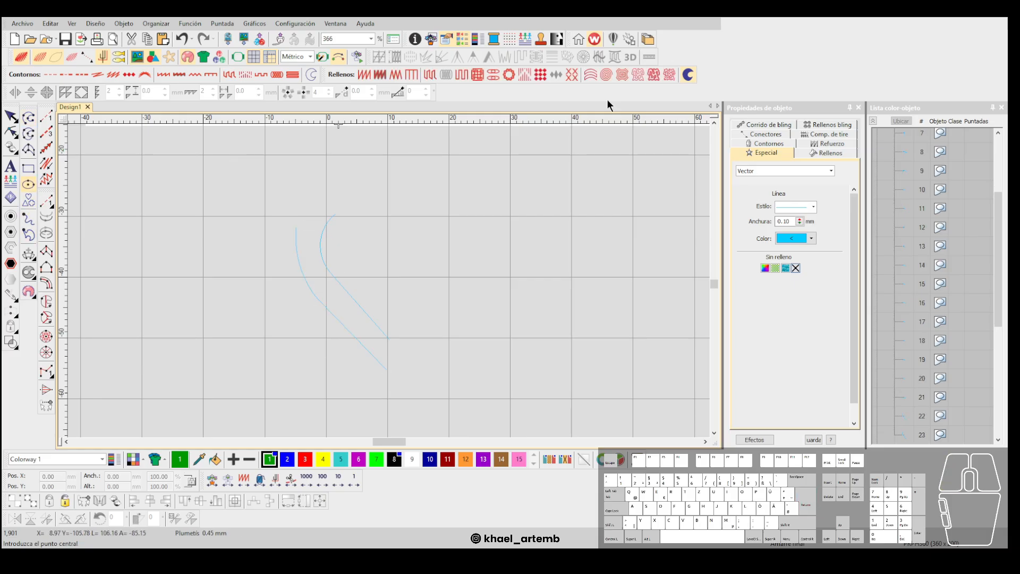
{"action": "left_click", "coordinate": [387, 276]}
{"action": "left_click", "coordinate": [386, 420]}
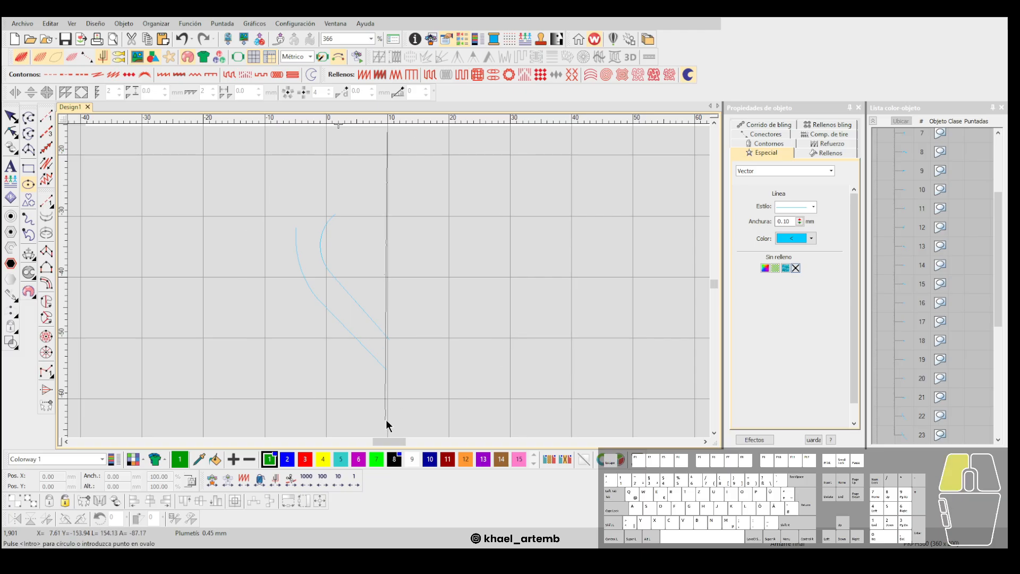
Draw a third practice line below the lettering, curving up around the two existing vector lines through successive curve points.
{"action": "left_click", "coordinate": [27, 119]}
{"action": "left_click", "coordinate": [319, 355]}
{"action": "right_click", "coordinate": [276, 287]}
{"action": "right_click", "coordinate": [274, 246]}
{"action": "right_click", "coordinate": [292, 211]}
{"action": "right_click", "coordinate": [310, 198]}
{"action": "key", "text": "Return"}
Draw a larger open practice outline around the vector lines, combining straight segments with curved corners.
{"action": "left_click", "coordinate": [390, 211]}
{"action": "left_click", "coordinate": [345, 211], "text": "ctrl"}
{"action": "right_click", "coordinate": [318, 210]}
{"action": "left_click", "coordinate": [269, 186]}
{"action": "left_click", "coordinate": [269, 317], "text": "ctrl"}
{"action": "right_click", "coordinate": [298, 366]}
{"action": "right_click", "coordinate": [365, 391]}
{"action": "left_click", "coordinate": [391, 382]}
{"action": "key", "text": "Return"}
Select the practice vector lines drawn below the chaos lettering.
{"action": "scroll", "coordinate": [396, 287], "scroll_direction": "down", "scroll_amount": 3}
{"action": "key", "text": "Escape"}
{"action": "left_click_drag", "start_coordinate": [424, 316], "coordinate": [308, 179]}
{"action": "scroll", "coordinate": [371, 241], "scroll_direction": "up", "scroll_amount": 2}
{"action": "left_click_drag", "start_coordinate": [387, 280], "coordinate": [464, 297]}
Switch from OBS back to the Wilcom window with the chaos design.
{"action": "left_click", "coordinate": [15, 518]}
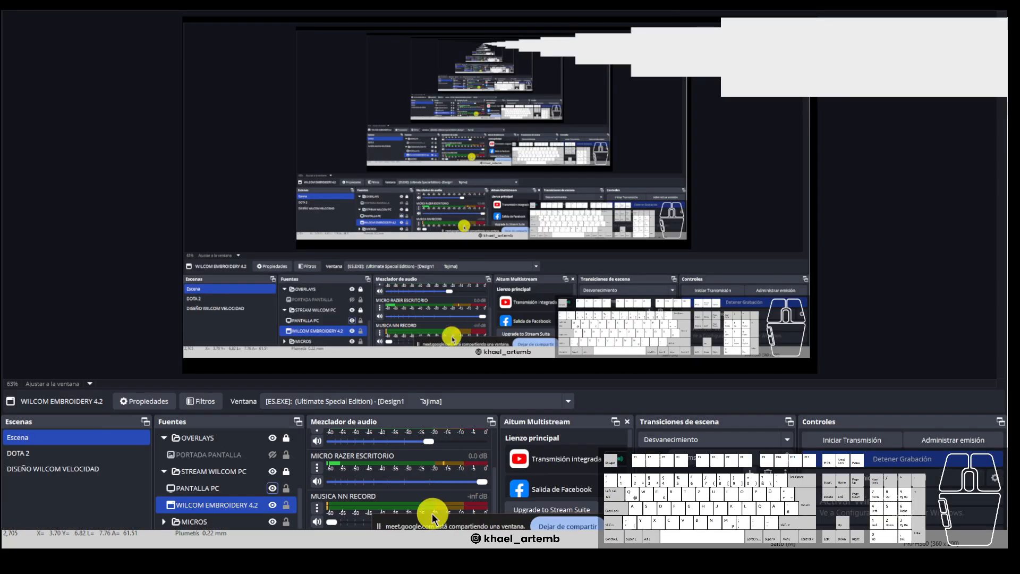
{"action": "left_click", "coordinate": [438, 520]}
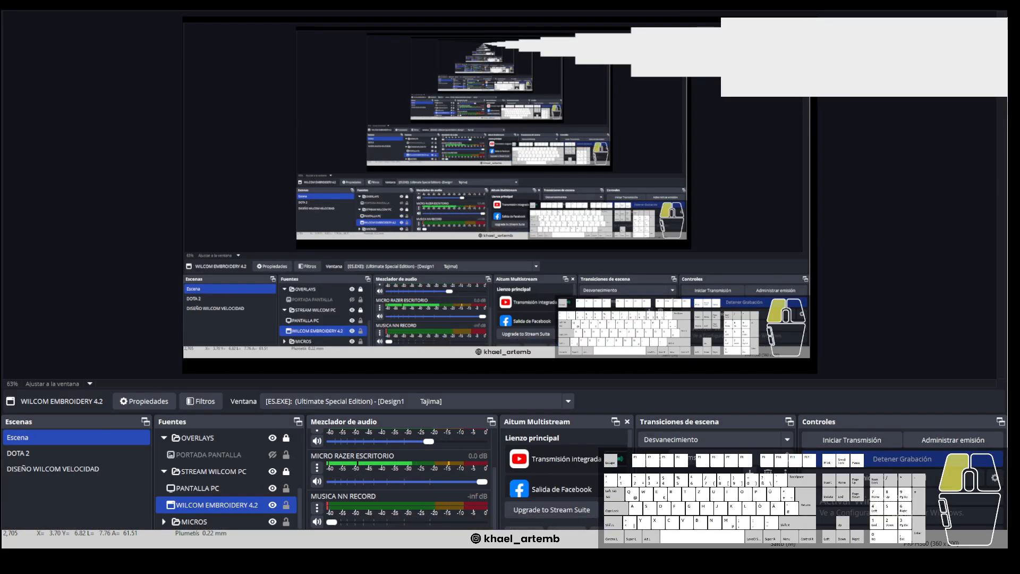
{"action": "key", "text": "alt+Tab"}
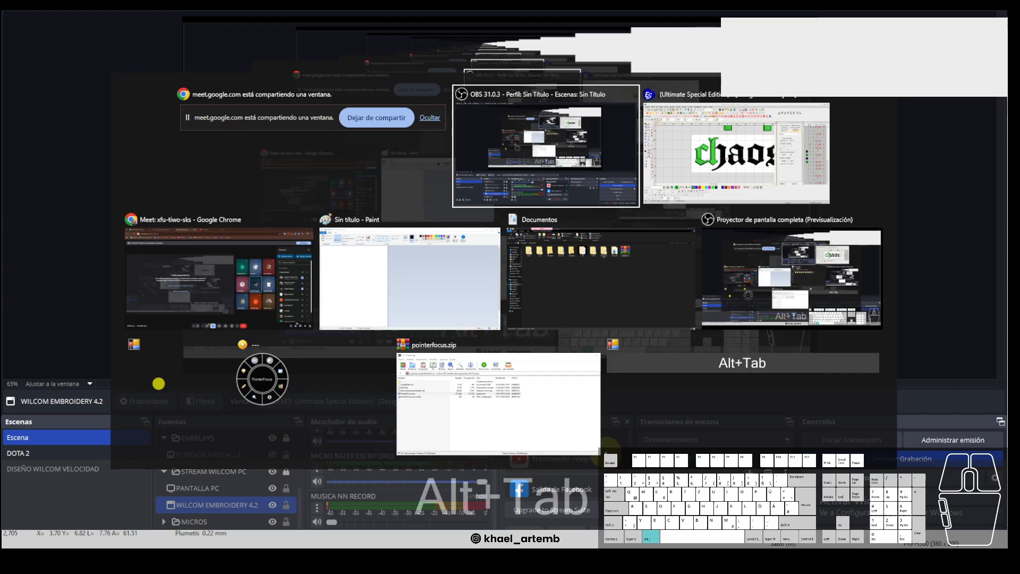
{"action": "key", "text": "alt+Tab"}
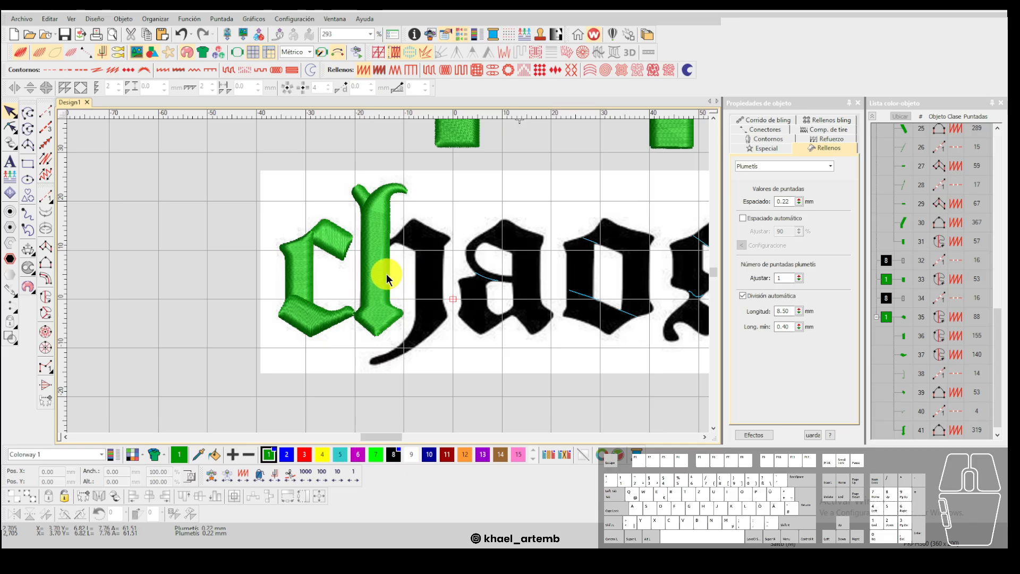
Examine the digitized satin sections of the c and h against the remaining lettering and the two Y samples.
{"action": "scroll", "coordinate": [392, 273], "scroll_direction": "down", "scroll_amount": 2}
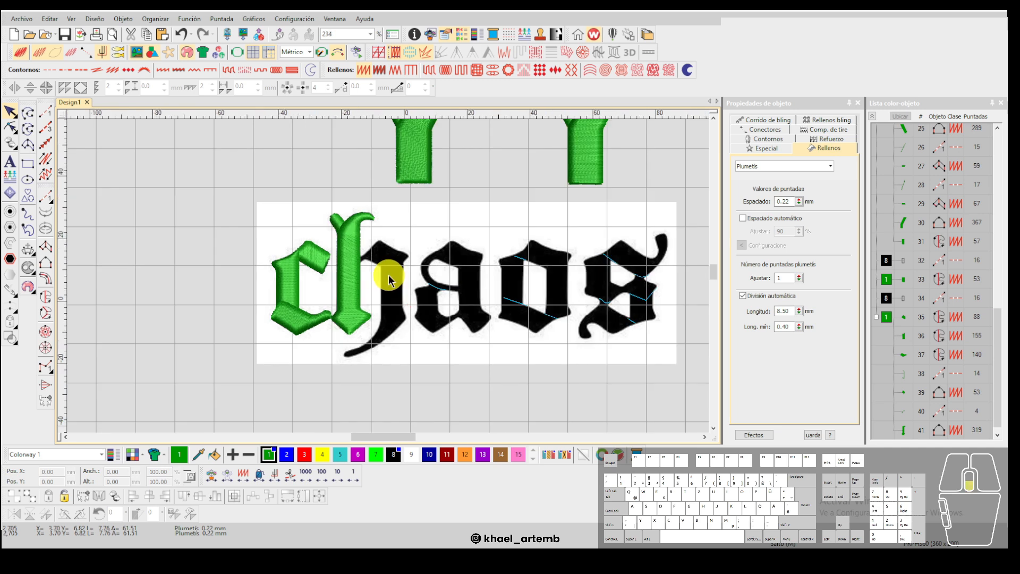
{"action": "scroll", "coordinate": [388, 276], "scroll_direction": "up", "scroll_amount": 2}
{"action": "scroll", "coordinate": [388, 276], "scroll_direction": "up", "scroll_amount": 1}
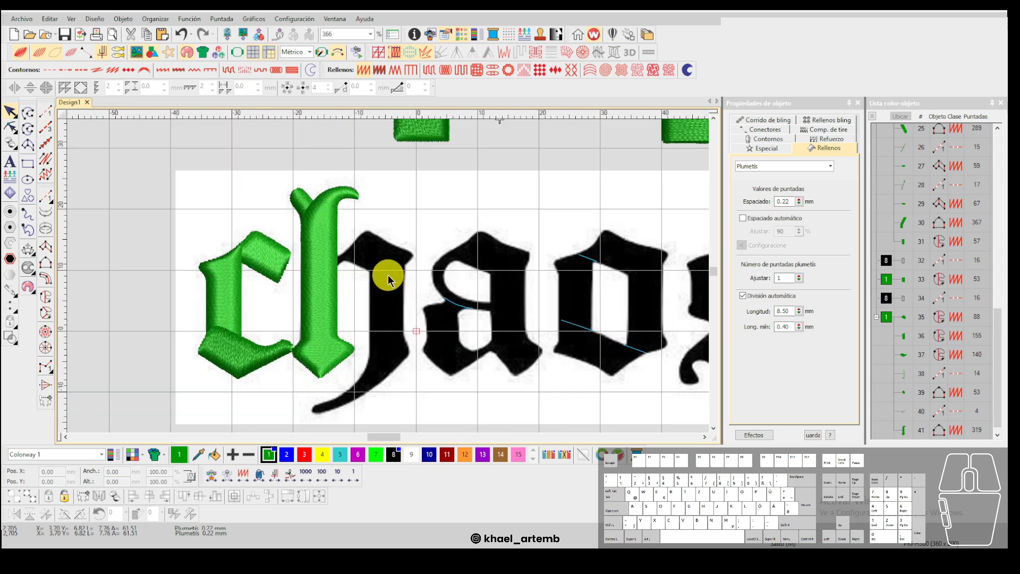
{"action": "scroll", "coordinate": [388, 275], "scroll_direction": "up", "scroll_amount": 1}
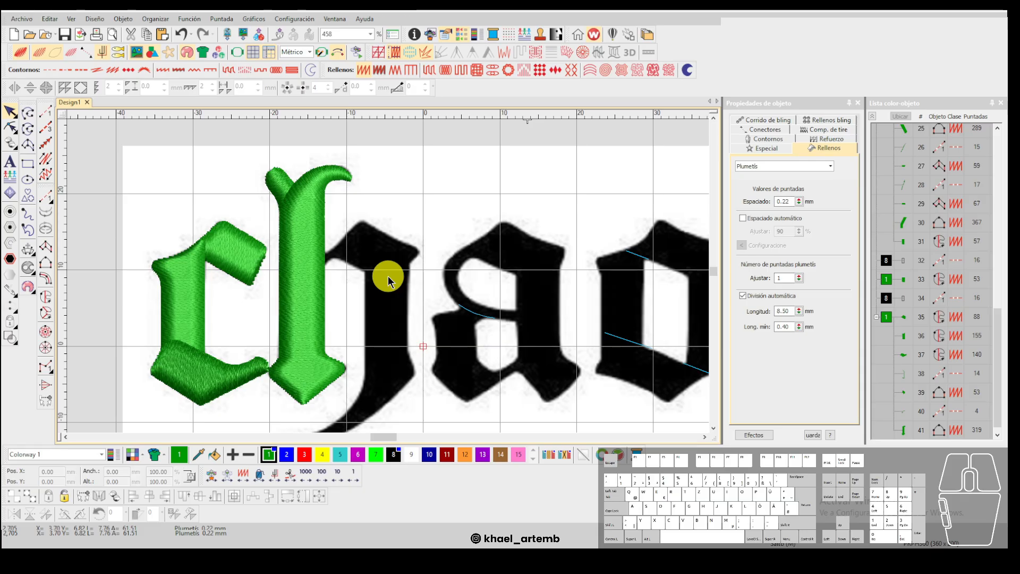
{"action": "scroll", "coordinate": [388, 276], "scroll_direction": "down", "scroll_amount": 1}
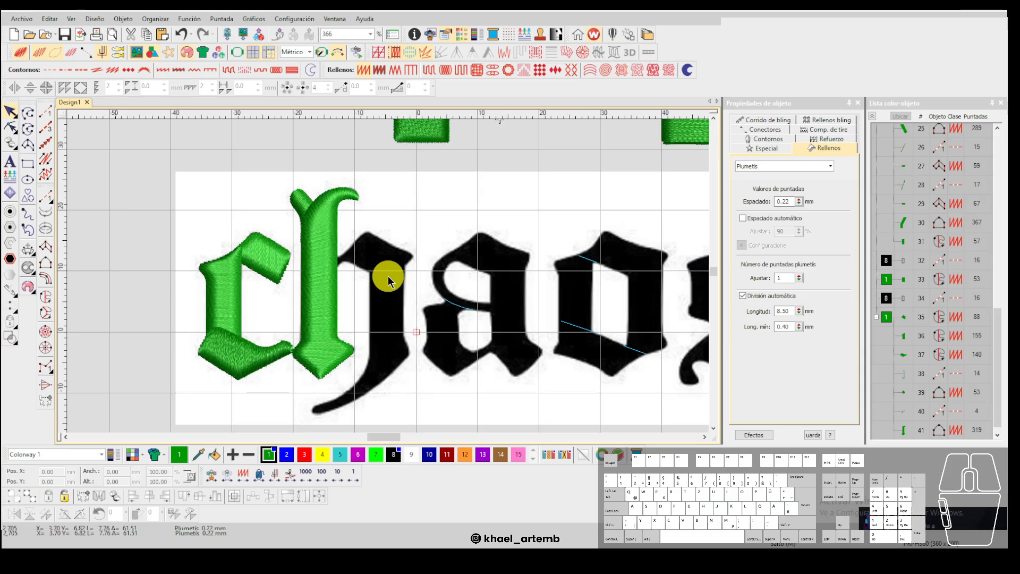
{"action": "scroll", "coordinate": [388, 276], "scroll_direction": "down", "scroll_amount": 3}
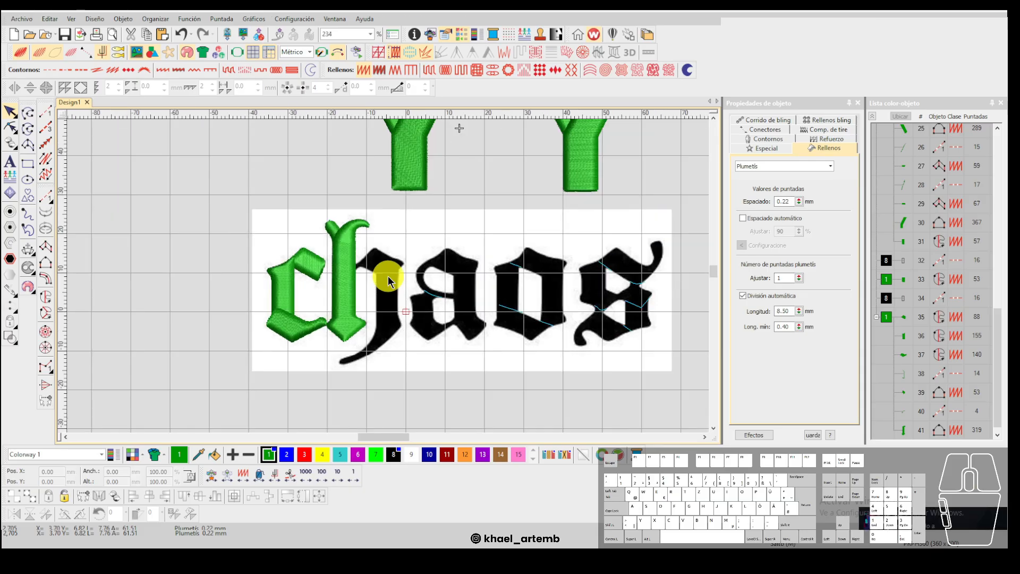
{"action": "scroll", "coordinate": [388, 276], "scroll_direction": "down", "scroll_amount": 1}
{"action": "scroll", "coordinate": [388, 278], "scroll_direction": "up", "scroll_amount": 1}
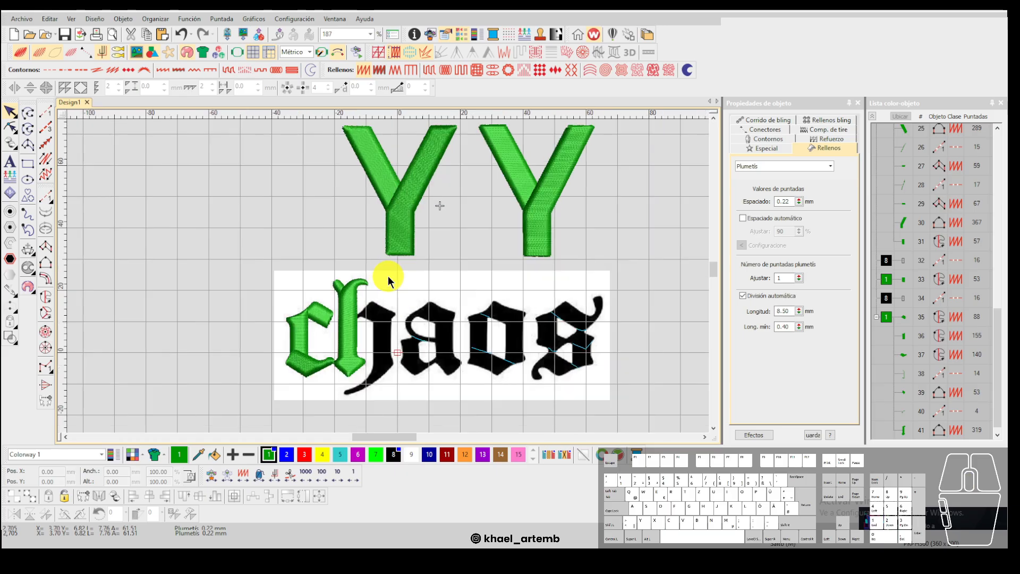
{"action": "scroll", "coordinate": [404, 249], "scroll_direction": "up", "scroll_amount": 1}
{"action": "left_click_drag", "start_coordinate": [236, 125], "coordinate": [432, 246]}
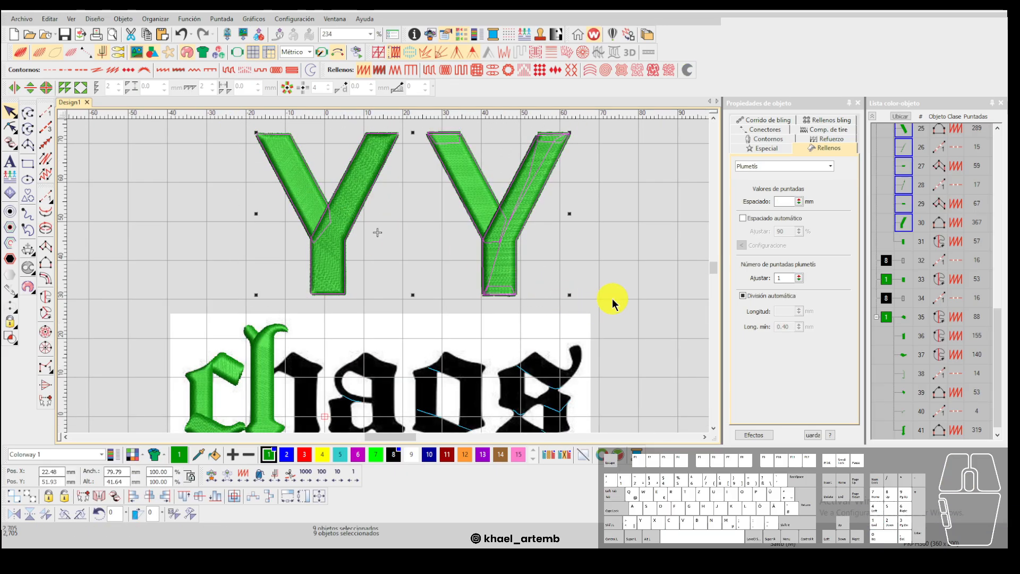
{"action": "scroll", "coordinate": [388, 276], "scroll_direction": "up", "scroll_amount": 2}
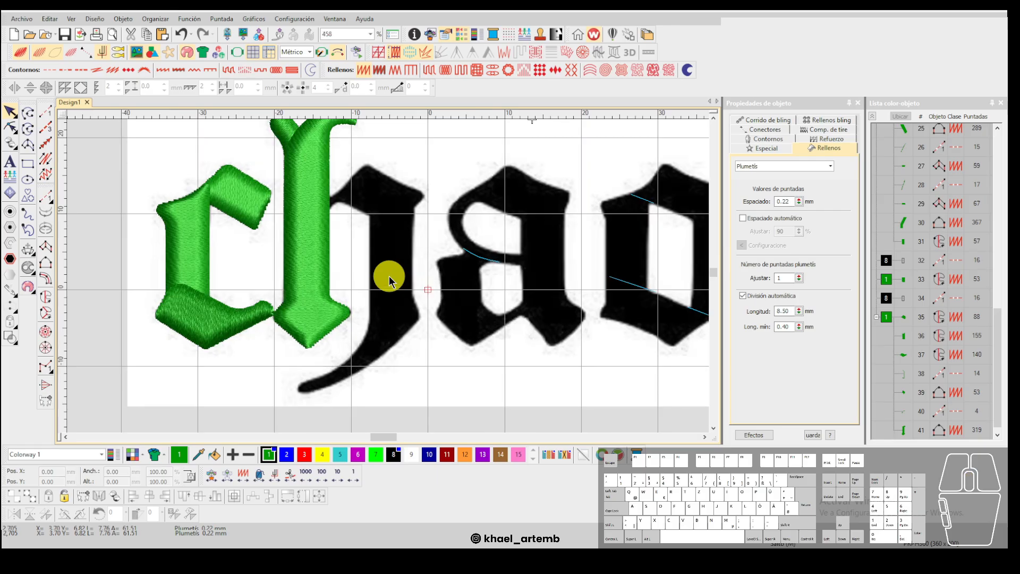
{"action": "scroll", "coordinate": [388, 273], "scroll_direction": "down", "scroll_amount": 1}
{"action": "scroll", "coordinate": [376, 276], "scroll_direction": "up", "scroll_amount": 2}
Reshape the satin column of the h's stem by moving a control point near its pointed foot slightly upward.
{"action": "left_click", "coordinate": [373, 273]}
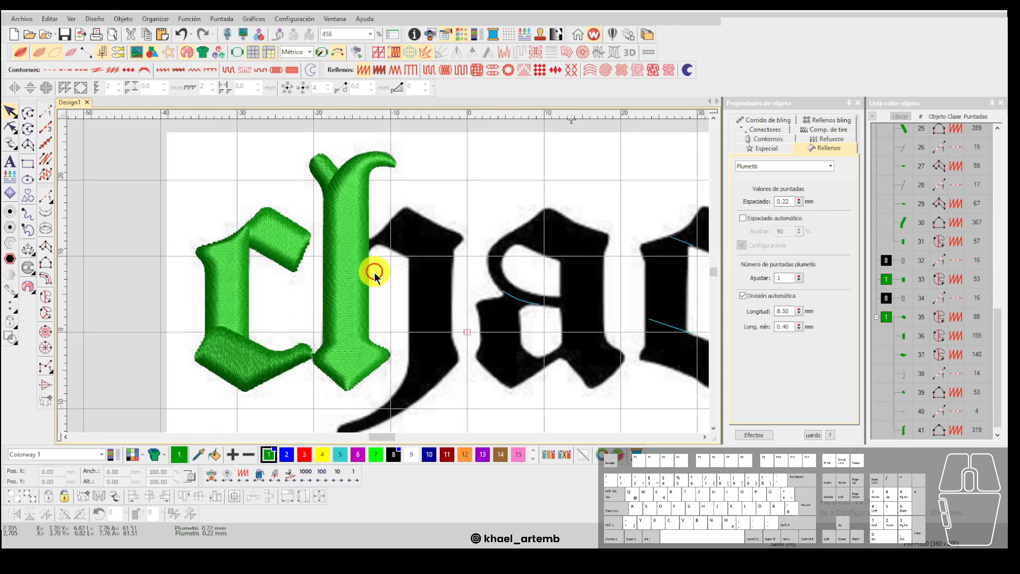
{"action": "left_click", "coordinate": [367, 281]}
{"action": "key", "text": "h"}
{"action": "scroll", "coordinate": [389, 360], "scroll_direction": "up", "scroll_amount": 2}
{"action": "scroll", "coordinate": [385, 273], "scroll_direction": "down", "scroll_amount": 2}
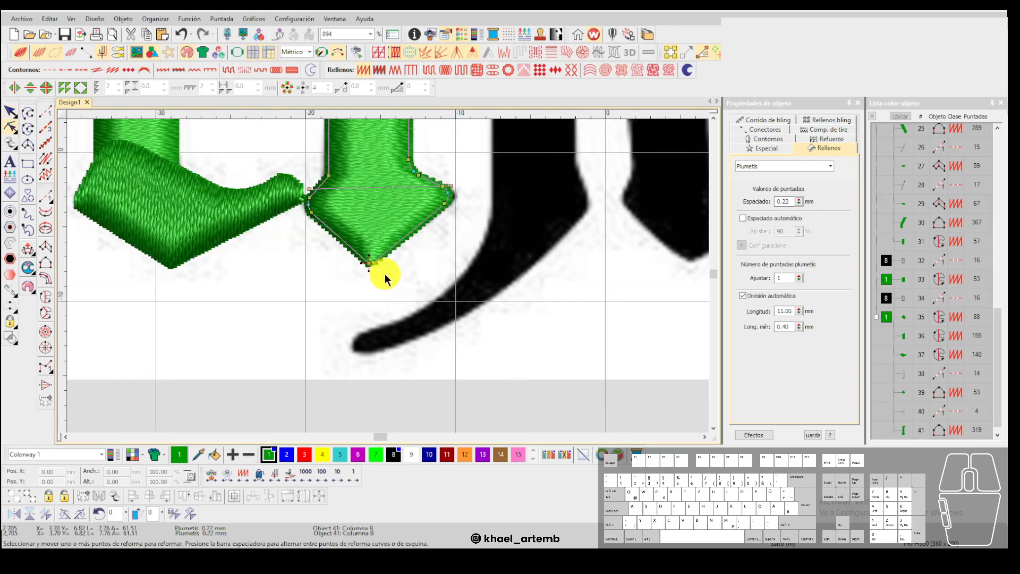
{"action": "scroll", "coordinate": [388, 276], "scroll_direction": "down", "scroll_amount": 2}
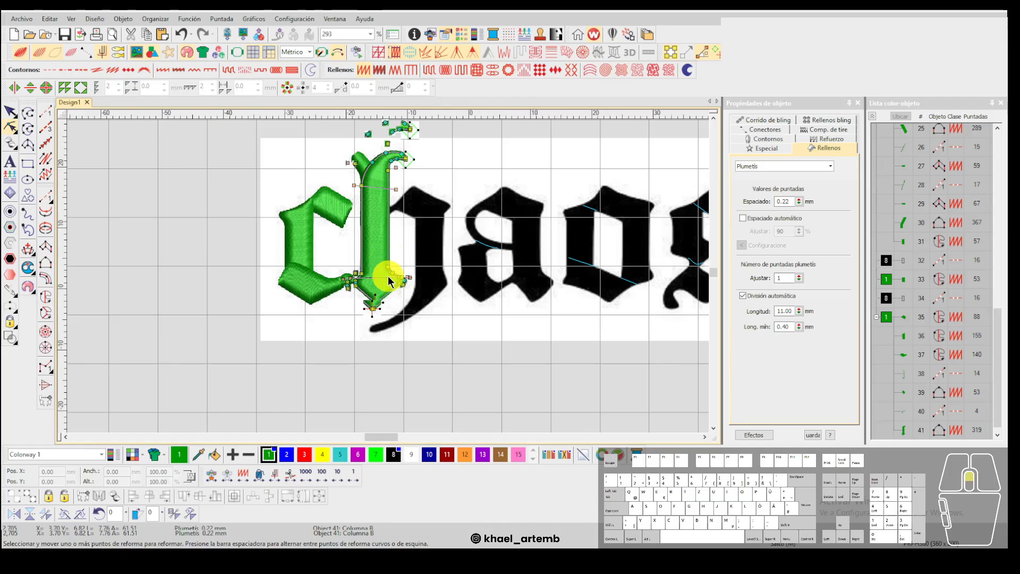
{"action": "scroll", "coordinate": [388, 271], "scroll_direction": "up", "scroll_amount": 2}
{"action": "left_click_drag", "start_coordinate": [372, 358], "coordinate": [373, 340]}
{"action": "scroll", "coordinate": [391, 281], "scroll_direction": "up", "scroll_amount": 1}
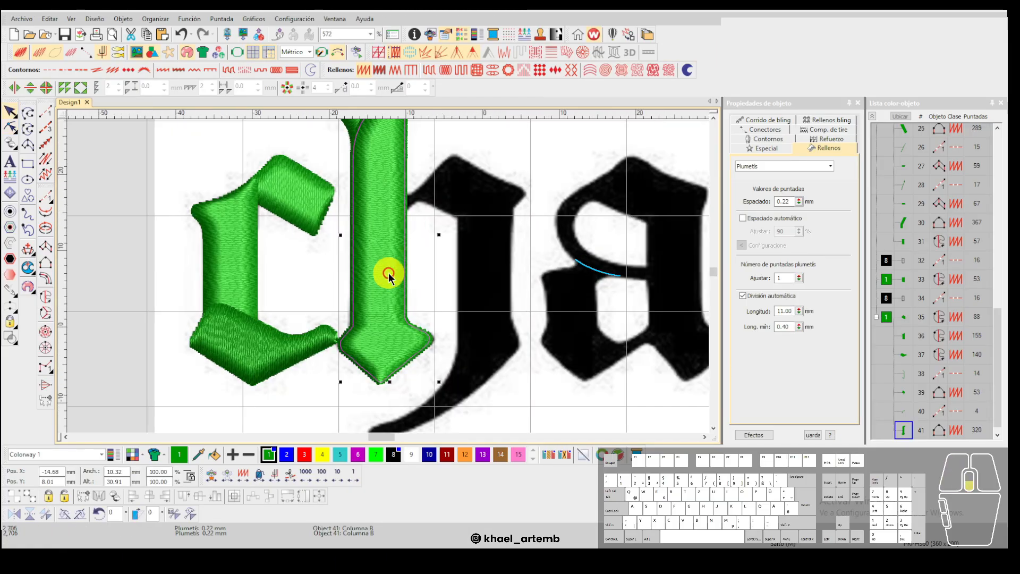
Move the stitch exit point of the h's stem column to the tip of its upper hook.
{"action": "scroll", "coordinate": [392, 280], "scroll_direction": "down", "scroll_amount": 1}
{"action": "left_click", "coordinate": [392, 281]}
{"action": "mouse_move", "coordinate": [378, 260]}
{"action": "left_mouse_down"}
{"action": "mouse_move", "coordinate": [383, 244]}
{"action": "mouse_move", "coordinate": [392, 254]}
{"action": "left_mouse_up"}
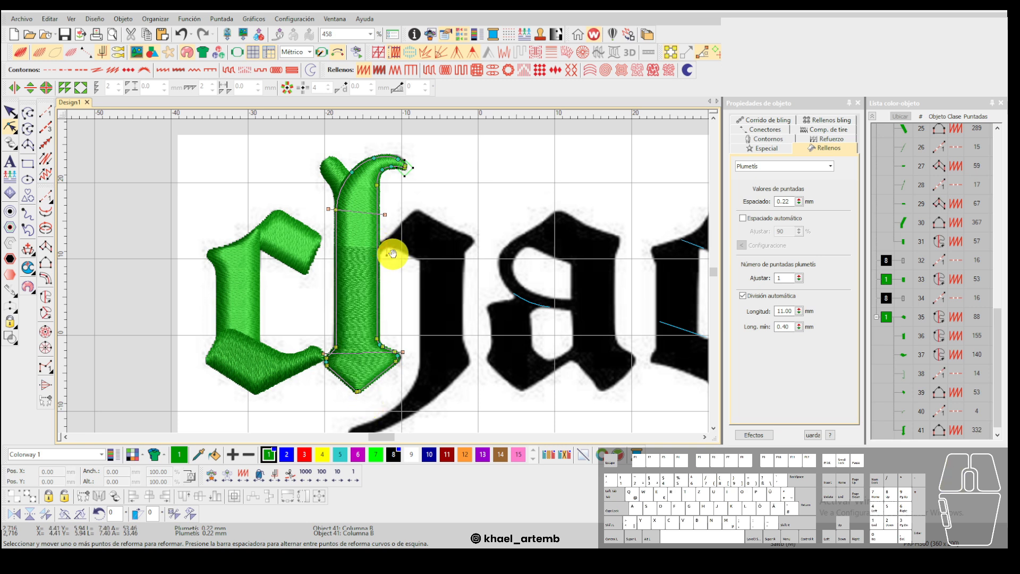
{"action": "mouse_move", "coordinate": [392, 253]}
{"action": "left_mouse_down"}
{"action": "mouse_move", "coordinate": [357, 406]}
{"action": "mouse_move", "coordinate": [422, 151]}
{"action": "mouse_move", "coordinate": [429, 181]}
{"action": "mouse_move", "coordinate": [363, 409]}
{"action": "left_mouse_up"}
{"action": "left_click_drag", "start_coordinate": [363, 410], "coordinate": [432, 172]}
{"action": "scroll", "coordinate": [424, 194], "scroll_direction": "up", "scroll_amount": 2}
{"action": "scroll", "coordinate": [387, 276], "scroll_direction": "up", "scroll_amount": 3}
{"action": "key", "text": "Escape"}
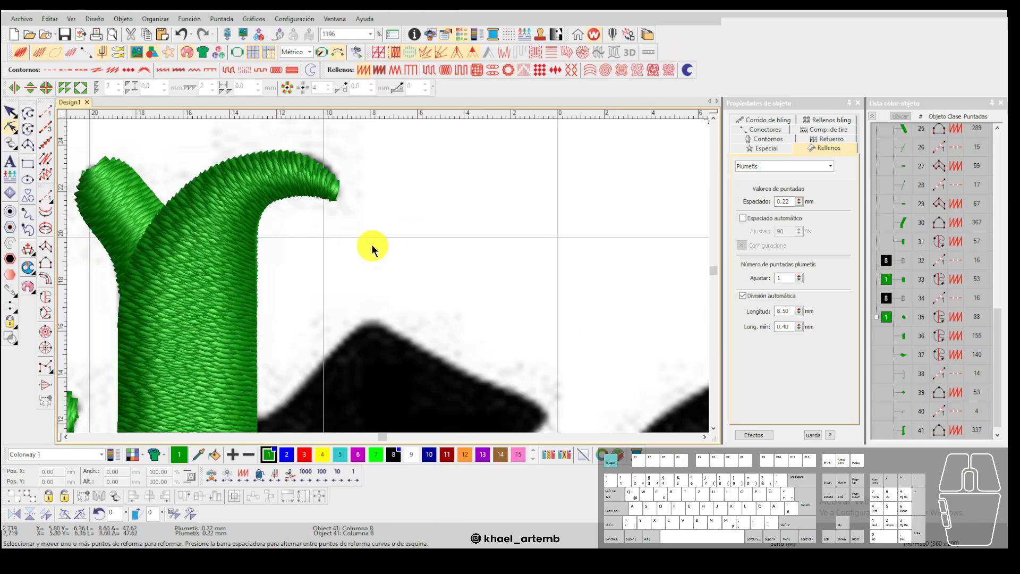
Draw a running stitch from the peak of the h's arch to the thin junction with the stem.
{"action": "key", "text": "r"}
{"action": "left_click", "coordinate": [369, 328]}
{"action": "scroll", "coordinate": [388, 276], "scroll_direction": "up", "scroll_amount": 1}
{"action": "left_click", "coordinate": [387, 284]}
{"action": "left_click", "coordinate": [253, 342]}
{"action": "key", "text": "Return"}
{"action": "scroll", "coordinate": [388, 275], "scroll_direction": "down", "scroll_amount": 4}
{"action": "scroll", "coordinate": [388, 275], "scroll_direction": "down", "scroll_amount": 2}
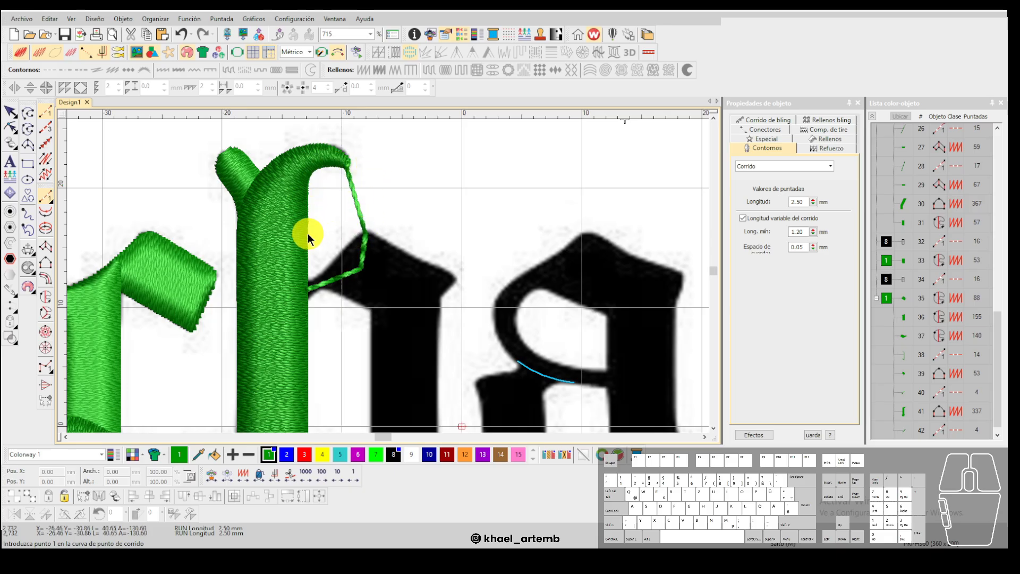
Try to move a control point of the h's stem column near the upper hook toward the arch, and undo it.
{"action": "scroll", "coordinate": [307, 234], "scroll_direction": "up", "scroll_amount": 2}
{"action": "key", "text": "Escape"}
{"action": "left_click", "coordinate": [388, 276]}
{"action": "key", "text": "h"}
{"action": "left_click_drag", "start_coordinate": [513, 180], "coordinate": [408, 370]}
{"action": "key", "text": "ctrl+z"}
{"action": "scroll", "coordinate": [394, 275], "scroll_direction": "down", "scroll_amount": 2}
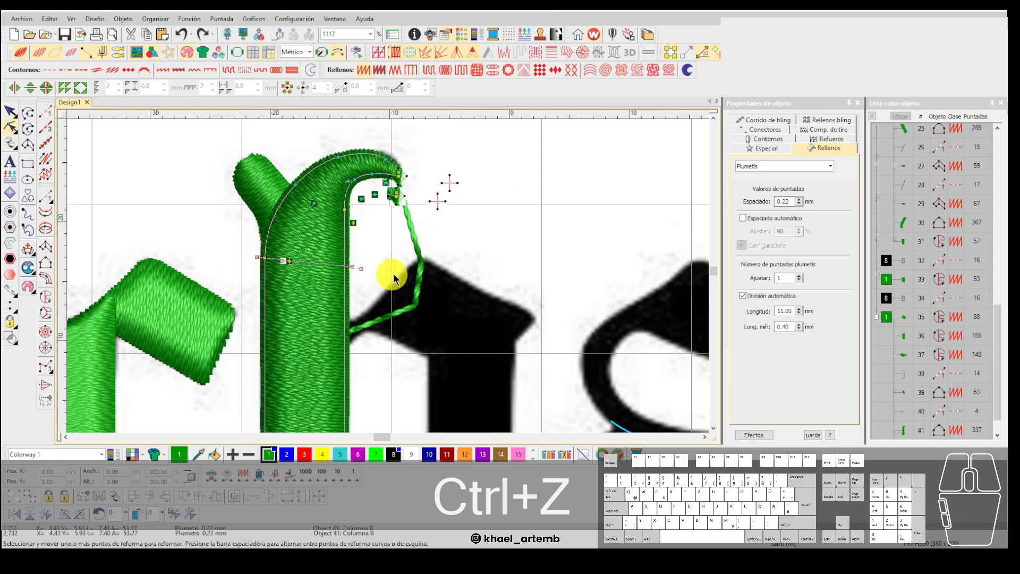
{"action": "scroll", "coordinate": [394, 275], "scroll_direction": "down", "scroll_amount": 2}
{"action": "key", "text": "Escape"}
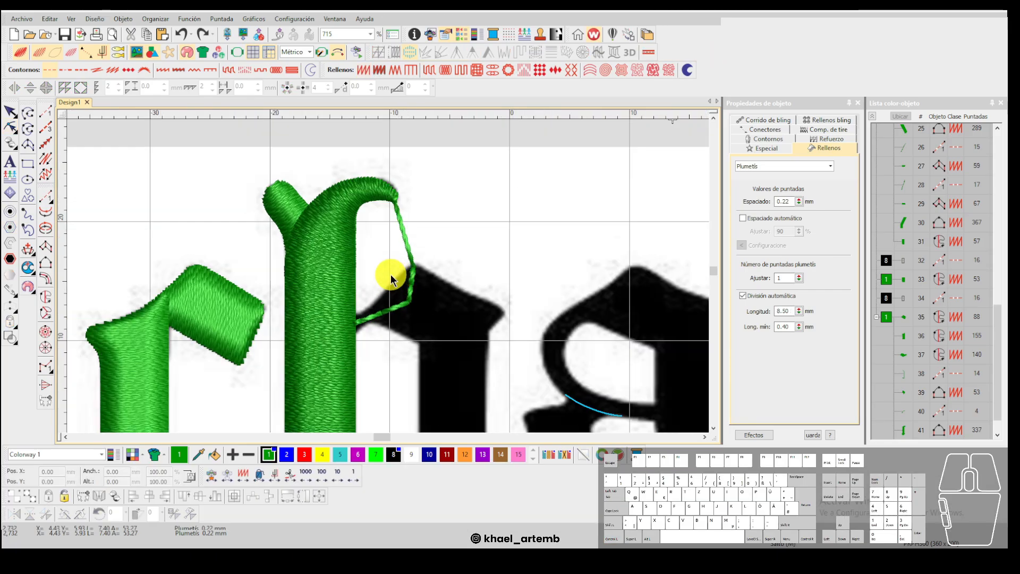
Undo the running stitch drawn across the h's arch.
{"action": "scroll", "coordinate": [389, 275], "scroll_direction": "down", "scroll_amount": 3}
{"action": "scroll", "coordinate": [388, 276], "scroll_direction": "down", "scroll_amount": 2}
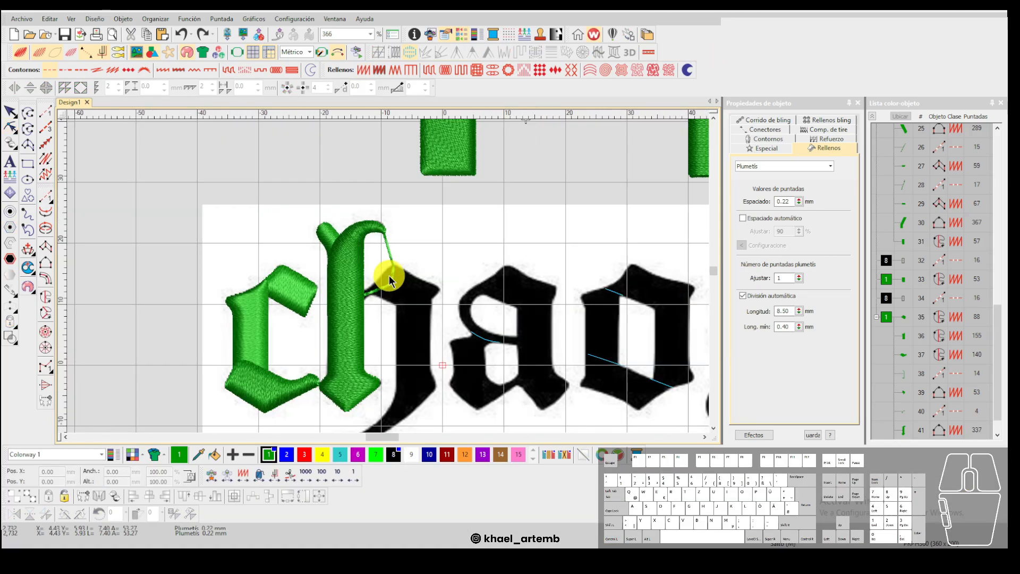
{"action": "scroll", "coordinate": [388, 276], "scroll_direction": "down", "scroll_amount": 2}
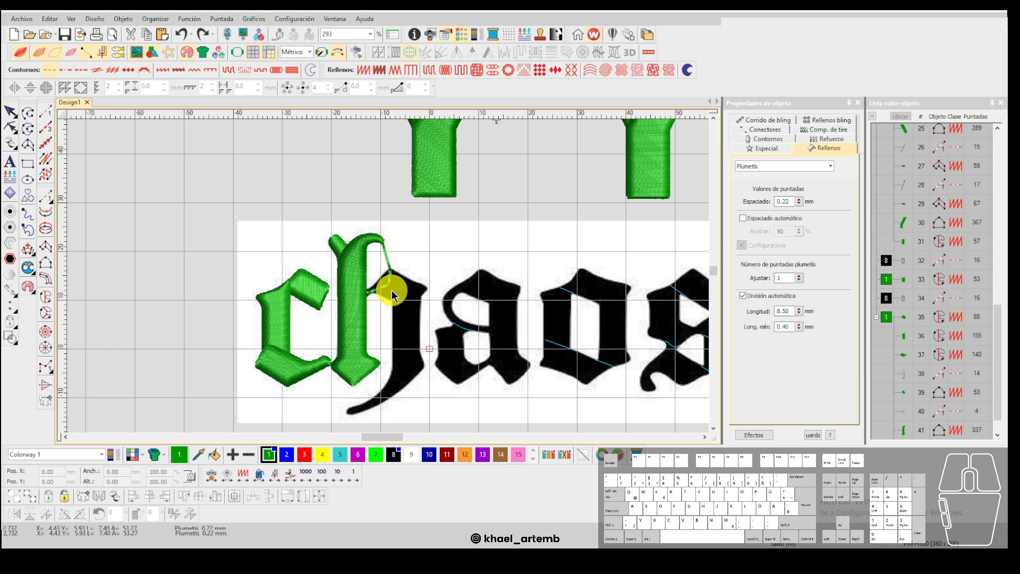
{"action": "scroll", "coordinate": [388, 279], "scroll_direction": "up", "scroll_amount": 2}
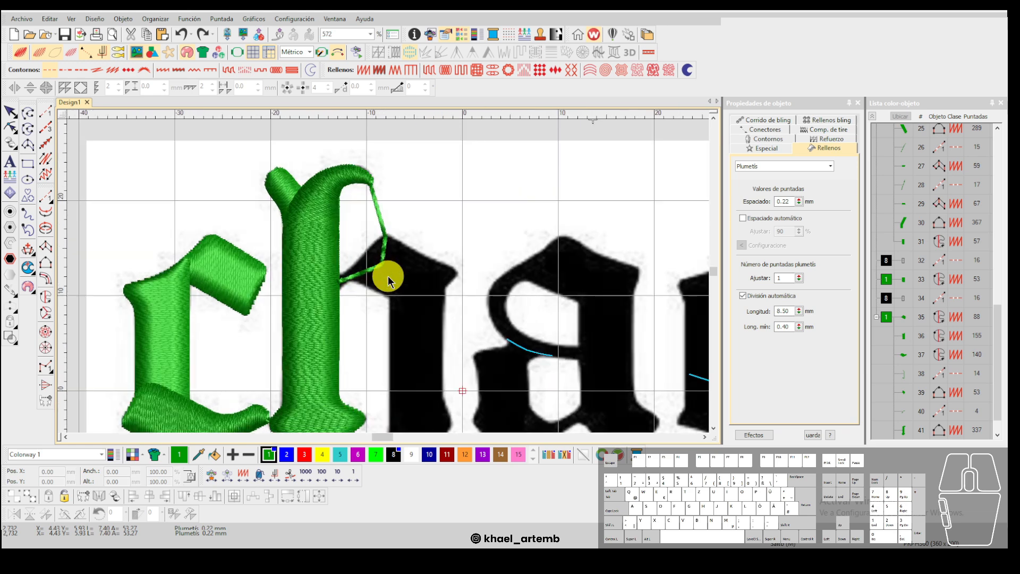
{"action": "key", "text": "ctrl+z"}
Draw a running stitch from the peak of the h's arch down its second stem to the tip of the curved tail.
{"action": "scroll", "coordinate": [391, 268], "scroll_direction": "up", "scroll_amount": 3}
{"action": "key", "text": "F8"}
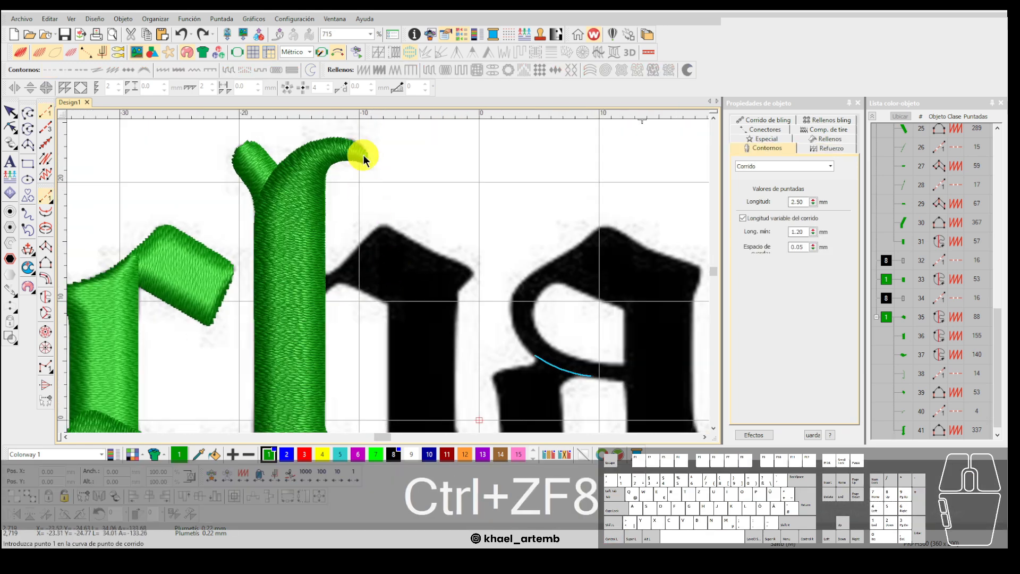
{"action": "left_click", "coordinate": [389, 232]}
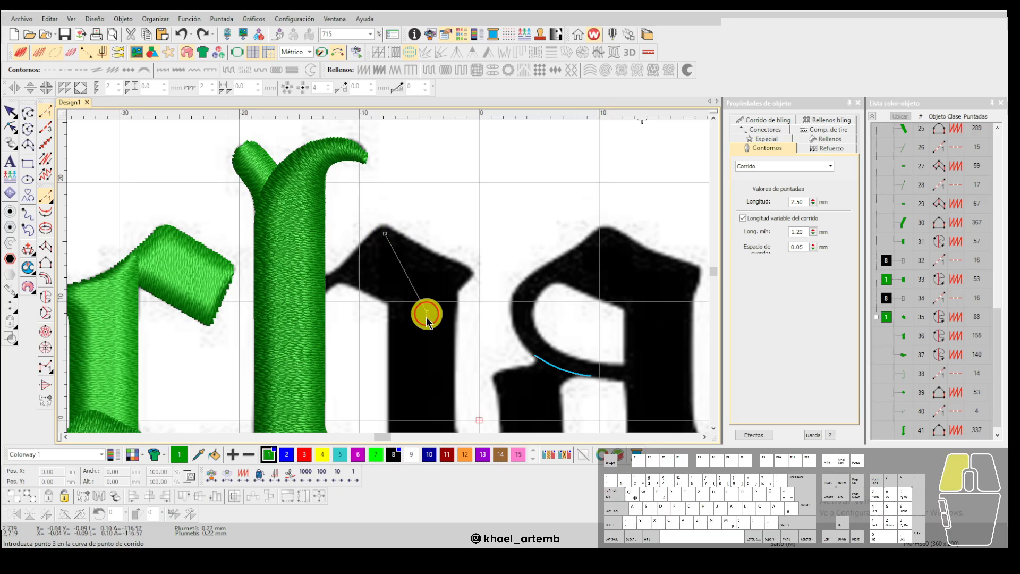
{"action": "left_click", "coordinate": [427, 313]}
{"action": "scroll", "coordinate": [391, 287], "scroll_direction": "down", "scroll_amount": 3}
{"action": "scroll", "coordinate": [390, 298], "scroll_direction": "up", "scroll_amount": 3}
{"action": "right_click", "coordinate": [335, 390]}
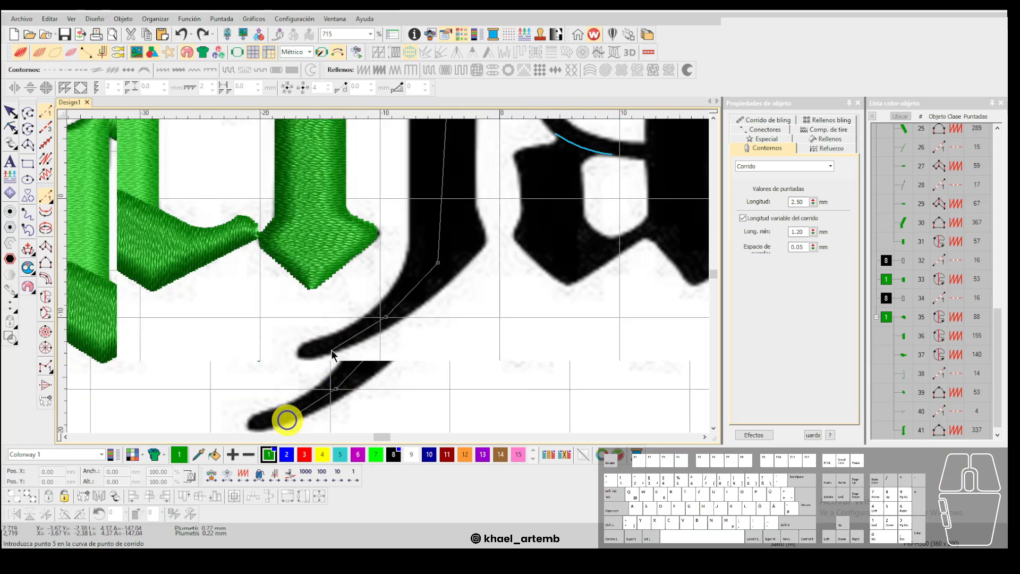
{"action": "left_click", "coordinate": [310, 352]}
{"action": "key", "text": "Return"}
{"action": "scroll", "coordinate": [396, 169], "scroll_direction": "down", "scroll_amount": 3}
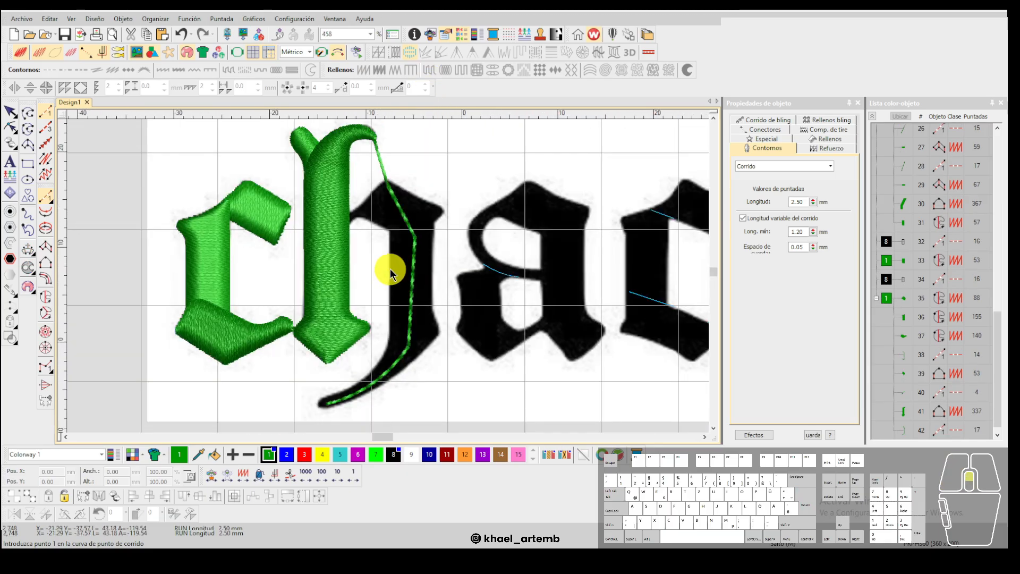
Draw a curved vector guide line under the h's arch, from its inner edge across the second stem to the outer shoulder.
{"action": "scroll", "coordinate": [390, 269], "scroll_direction": "up", "scroll_amount": 2}
{"action": "left_click", "coordinate": [27, 113]}
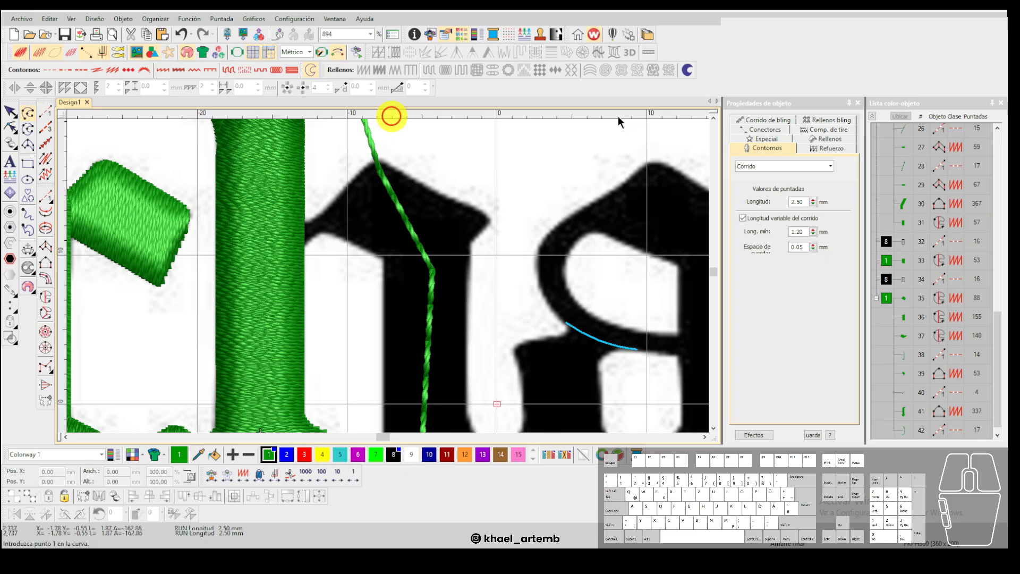
{"action": "left_click", "coordinate": [684, 71]}
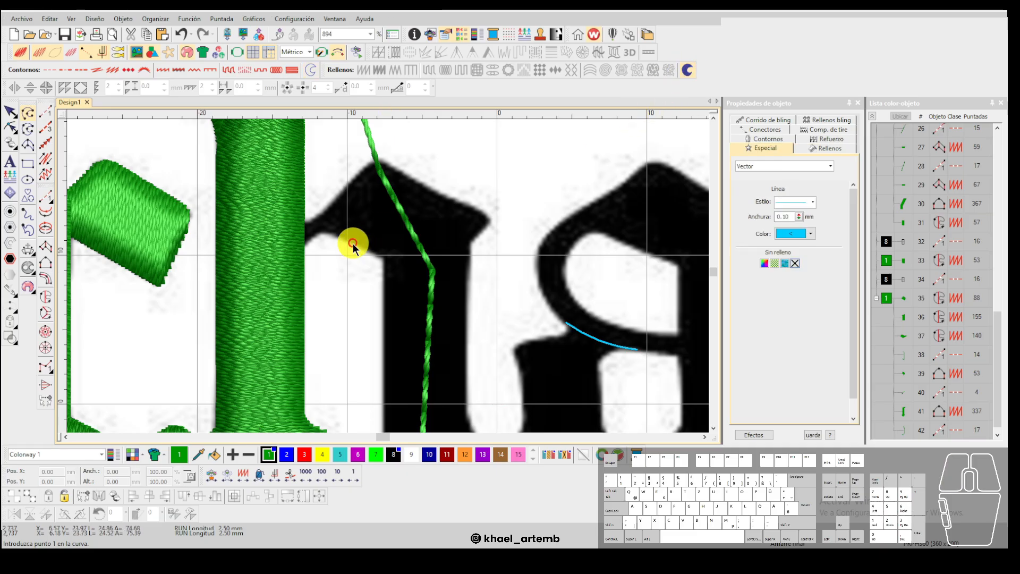
{"action": "left_click", "coordinate": [435, 268]}
{"action": "left_click", "coordinate": [480, 226]}
{"action": "scroll", "coordinate": [376, 278], "scroll_direction": "down", "scroll_amount": 1}
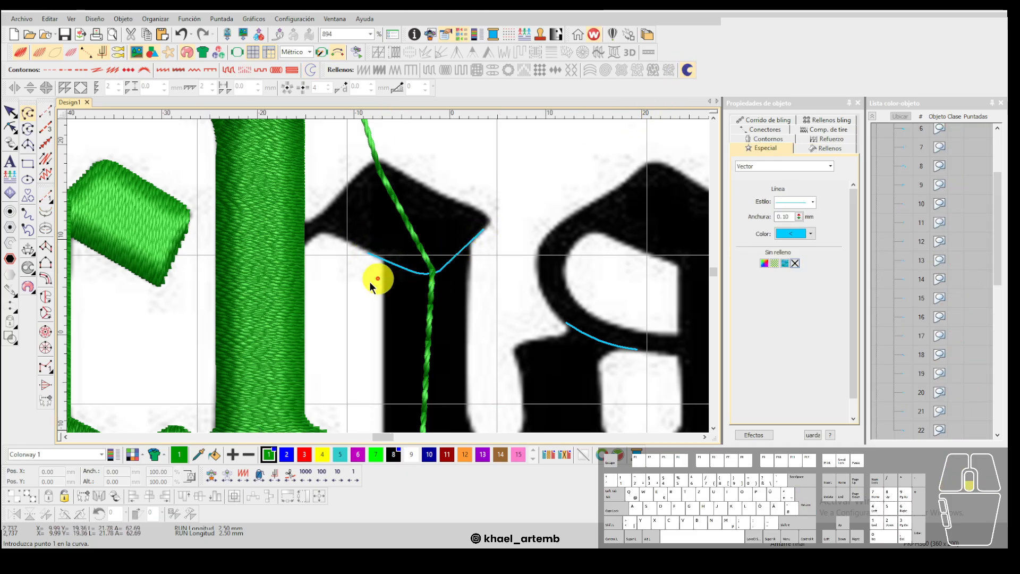
{"action": "key", "text": "Escape"}
Hide the background artwork and place a copy of the c's sections beside the original, on the side away from the h.
{"action": "key", "text": "d"}
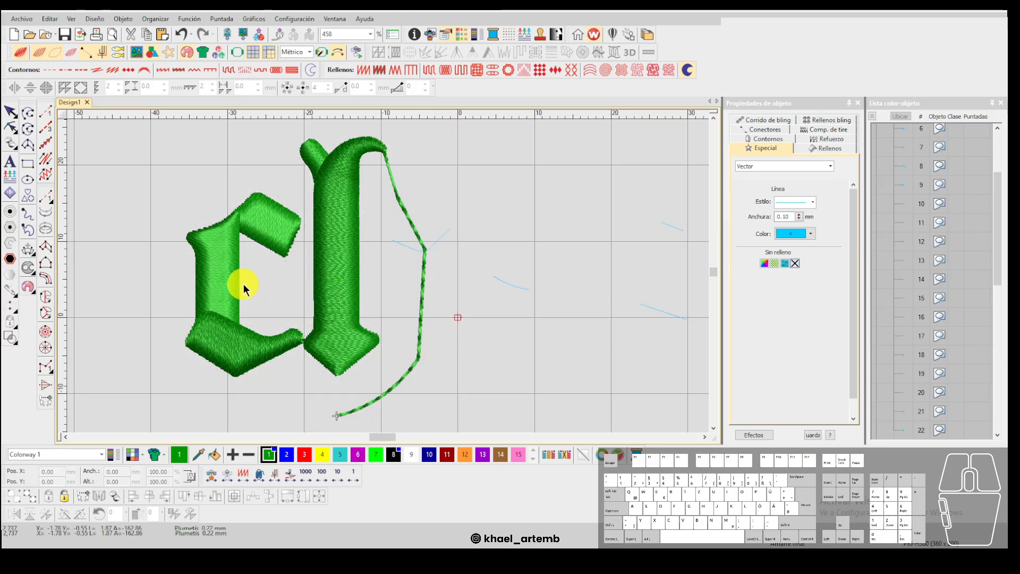
{"action": "scroll", "coordinate": [244, 284], "scroll_direction": "up", "scroll_amount": 1}
{"action": "scroll", "coordinate": [322, 197], "scroll_direction": "down", "scroll_amount": 1}
{"action": "left_click_drag", "start_coordinate": [300, 205], "coordinate": [452, 372]}
{"action": "mouse_move", "coordinate": [372, 279]}
{"action": "left_mouse_down"}
{"action": "mouse_move", "coordinate": [257, 266]}
{"action": "mouse_move", "coordinate": [231, 279]}
{"action": "left_mouse_up"}
Weld the copied c's selected sections into a single shape.
{"action": "right_click", "coordinate": [232, 279]}
{"action": "left_click", "coordinate": [307, 259]}
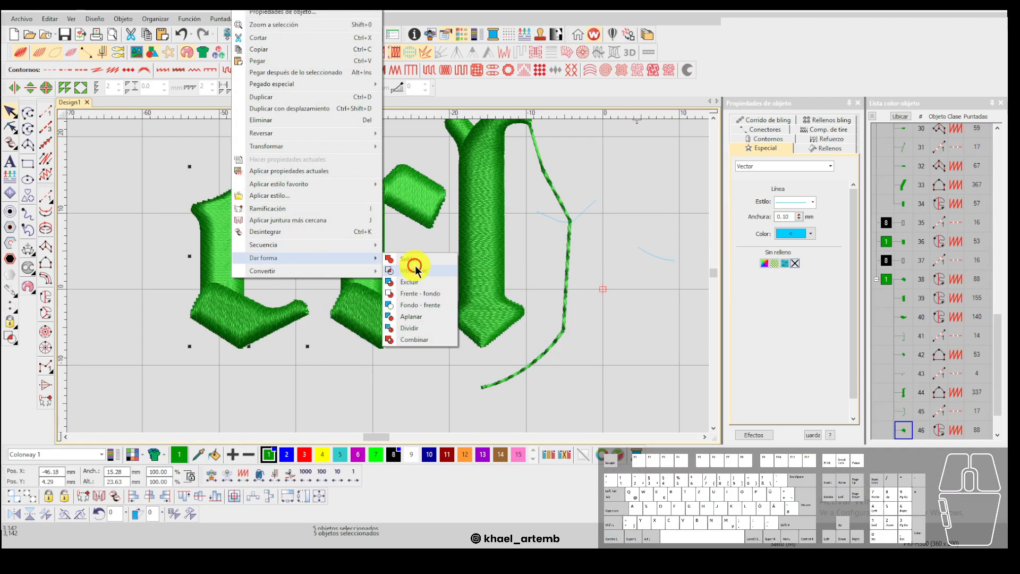
{"action": "left_click", "coordinate": [415, 267]}
{"action": "scroll", "coordinate": [304, 257], "scroll_direction": "up", "scroll_amount": 1}
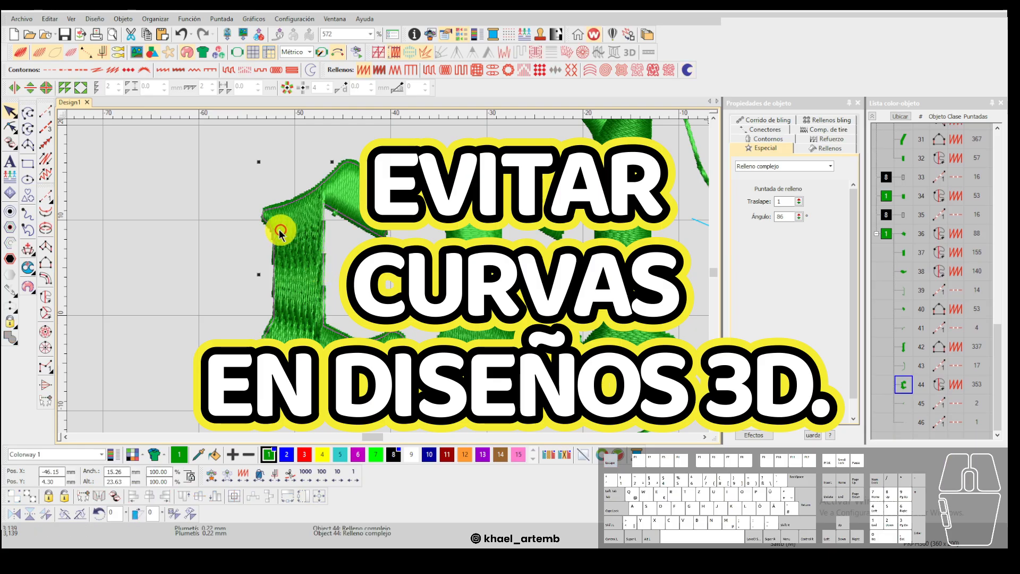
Add stitch angle lines across the welded c's stem, corners and ends, and adjust them so the satin turns along the letter.
{"action": "key", "text": "ctrl+h"}
{"action": "left_click", "coordinate": [259, 341]}
{"action": "left_click", "coordinate": [353, 304]}
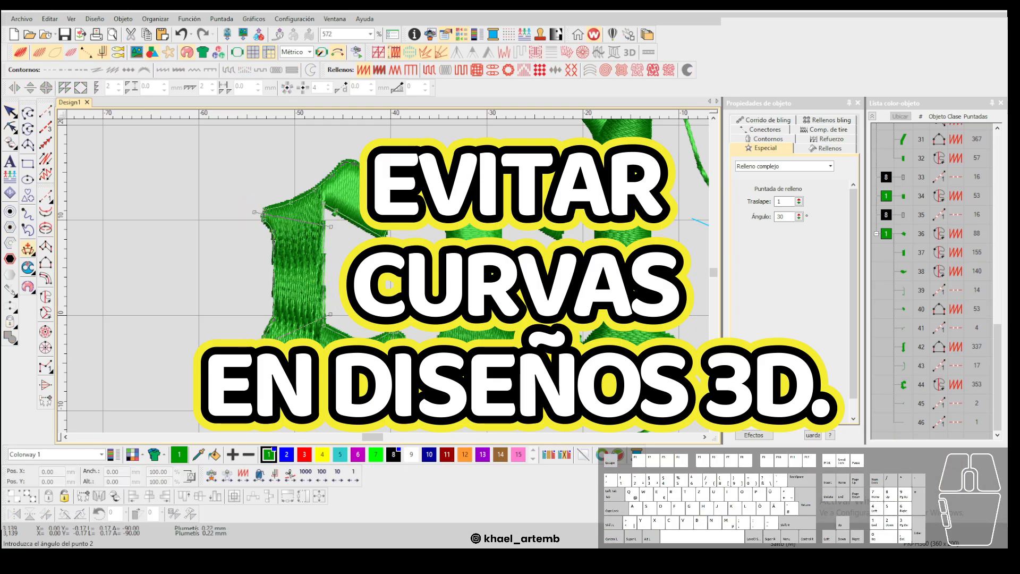
{"action": "key", "text": "Return"}
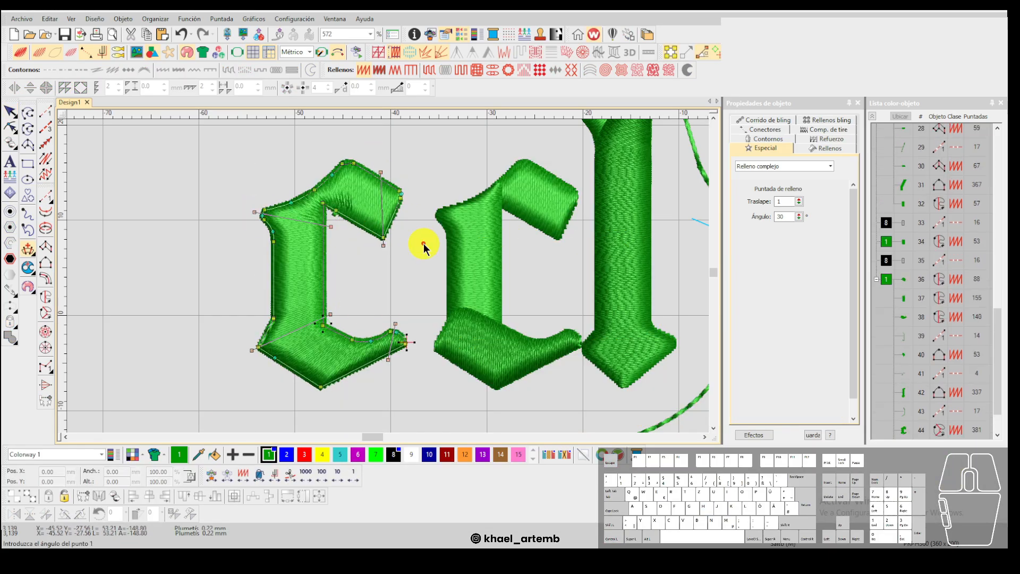
{"action": "left_click", "coordinate": [277, 326]}
{"action": "left_click_drag", "start_coordinate": [306, 309], "coordinate": [263, 311]}
{"action": "left_click_drag", "start_coordinate": [263, 310], "coordinate": [312, 302]}
{"action": "left_click", "coordinate": [266, 331]}
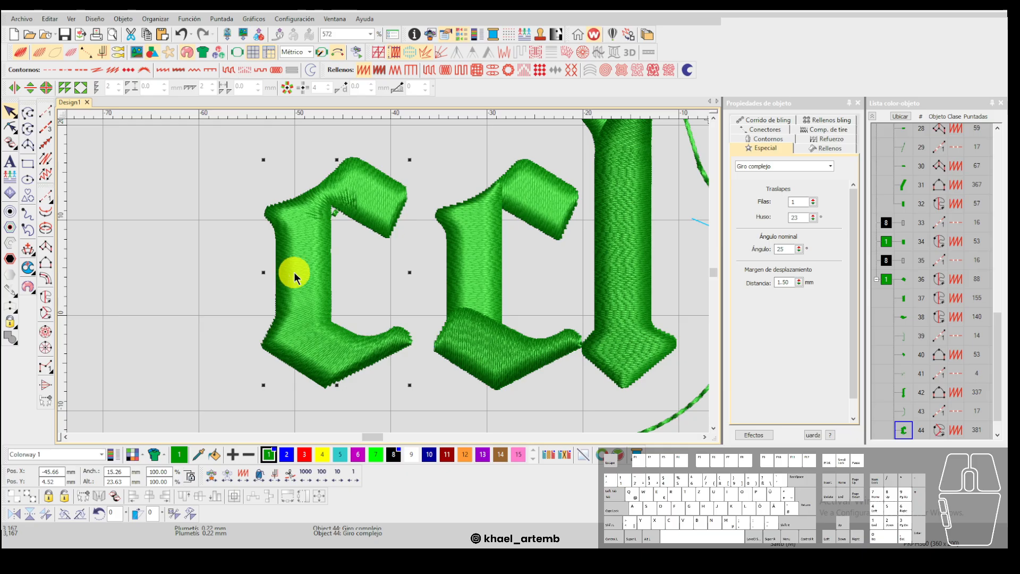
Delete the stray running stitch fragment at the inner corner below the welded c's upper arm.
{"action": "scroll", "coordinate": [339, 240], "scroll_direction": "up", "scroll_amount": 3}
{"action": "left_click", "coordinate": [381, 257]}
{"action": "key", "text": "Delete"}
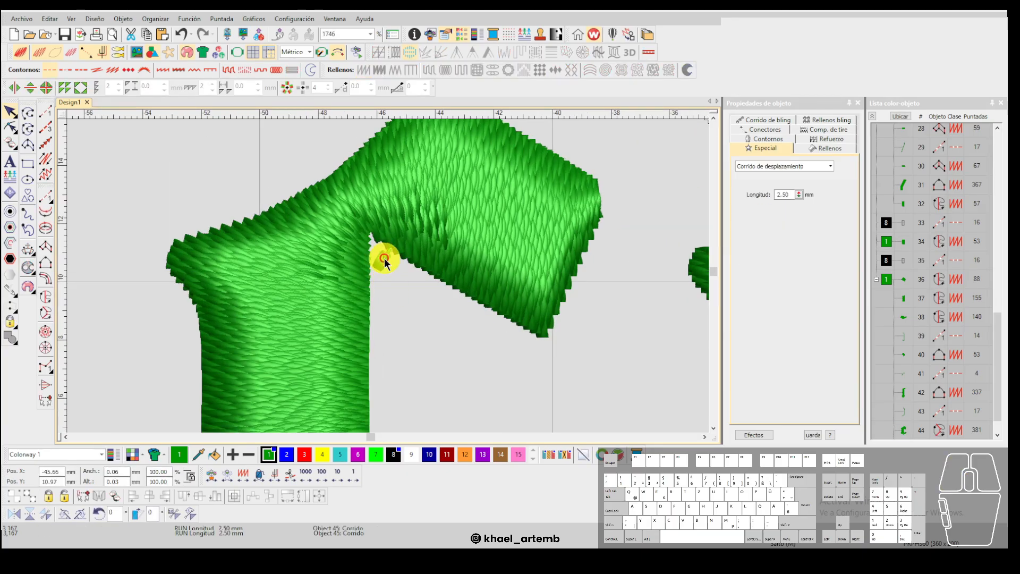
Switch off the realistic stitch view, select the welded c and examine how its stitches turn at the upper inner corner.
{"action": "left_click", "coordinate": [419, 290]}
{"action": "scroll", "coordinate": [360, 234], "scroll_direction": "up", "scroll_amount": 2}
{"action": "key", "text": "t"}
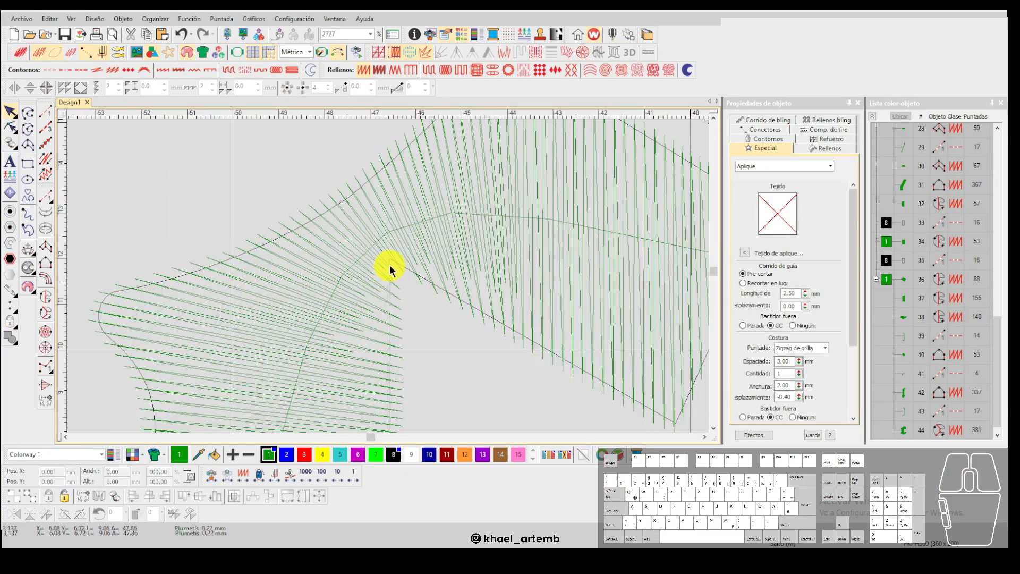
{"action": "left_click", "coordinate": [375, 259]}
{"action": "scroll", "coordinate": [376, 261], "scroll_direction": "down", "scroll_amount": 3}
{"action": "scroll", "coordinate": [388, 281], "scroll_direction": "up", "scroll_amount": 2}
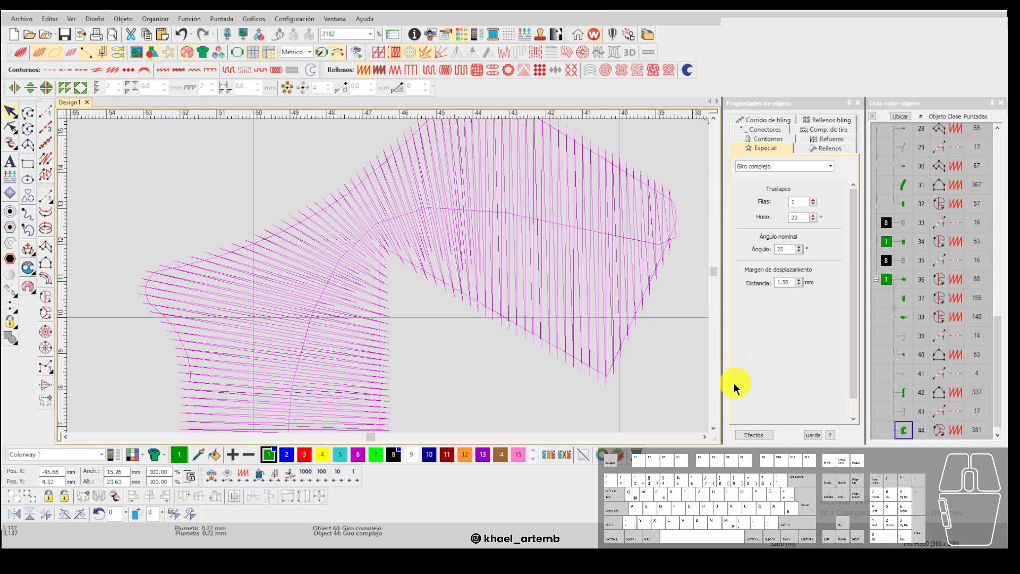
Examine the stitches around the inner corner and upper arm of the selected C, comparing the realistic and stitch-line views.
{"action": "key", "text": "t"}
{"action": "scroll", "coordinate": [393, 274], "scroll_direction": "up", "scroll_amount": 2}
{"action": "key", "text": "t"}
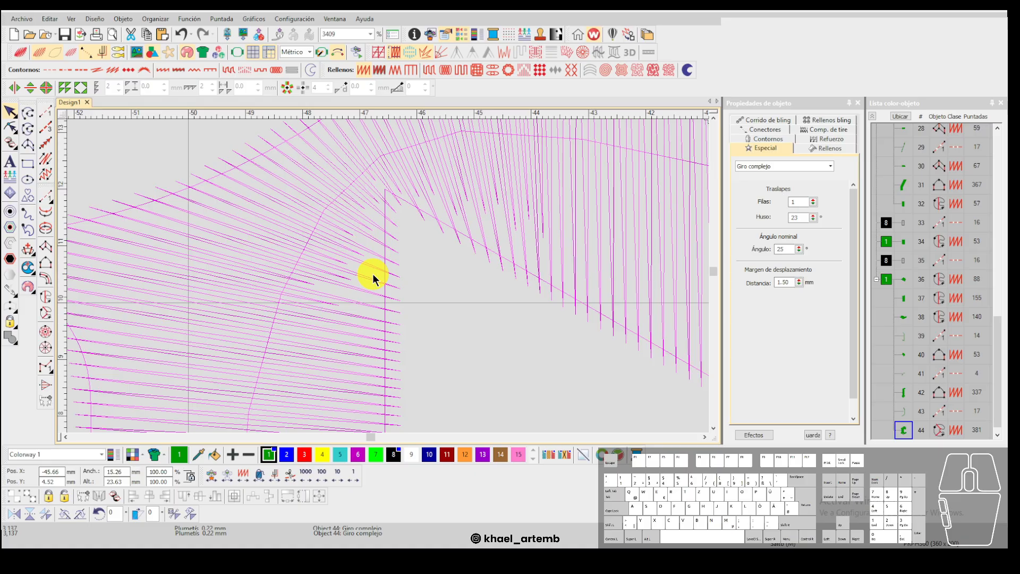
{"action": "key", "text": "t"}
{"action": "key", "text": "t"}
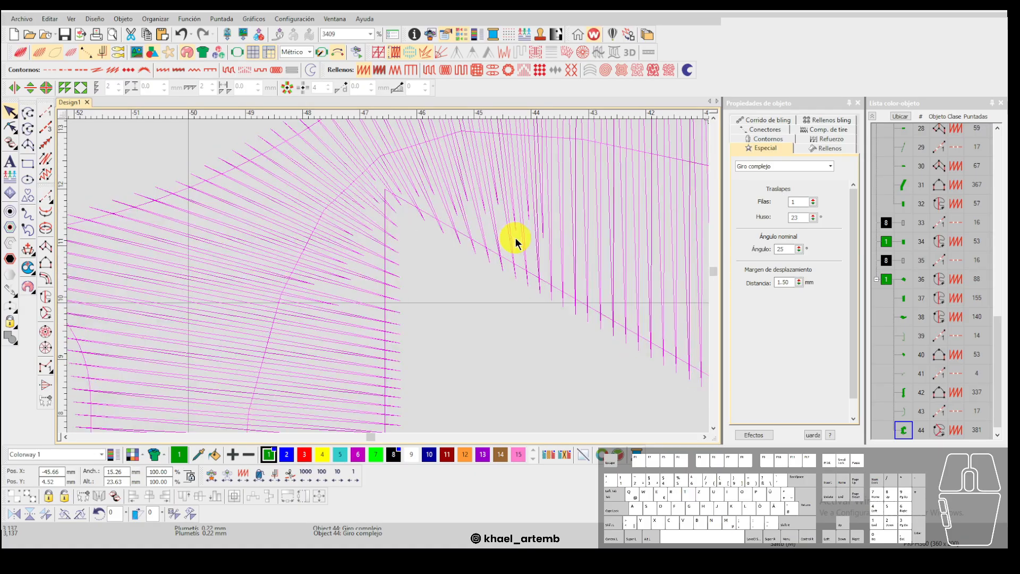
{"action": "scroll", "coordinate": [391, 274], "scroll_direction": "down", "scroll_amount": 3}
{"action": "scroll", "coordinate": [462, 308], "scroll_direction": "up", "scroll_amount": 2}
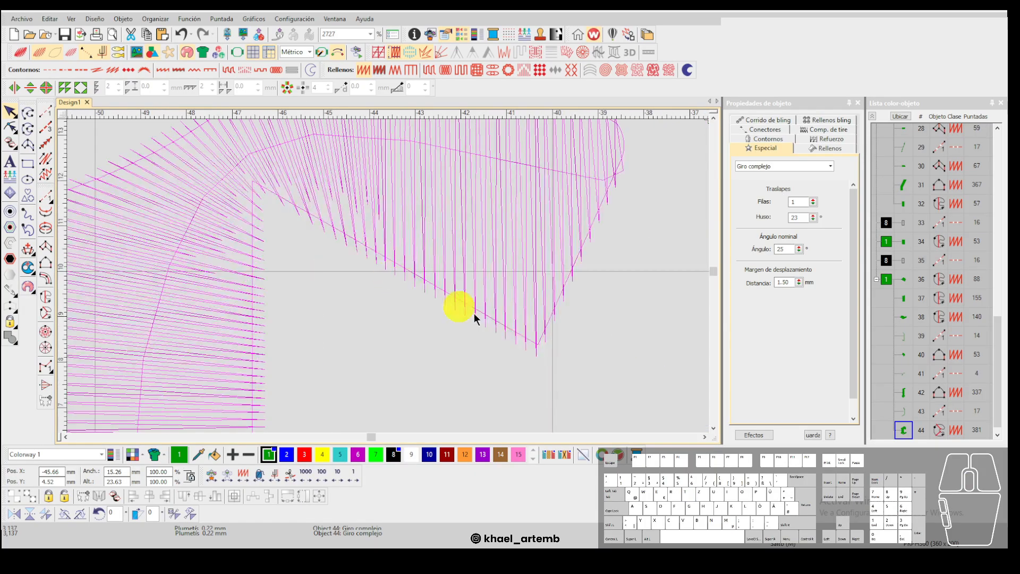
{"action": "scroll", "coordinate": [380, 270], "scroll_direction": "down", "scroll_amount": 4}
{"action": "scroll", "coordinate": [388, 270], "scroll_direction": "up", "scroll_amount": 3}
{"action": "scroll", "coordinate": [410, 299], "scroll_direction": "up", "scroll_amount": 1}
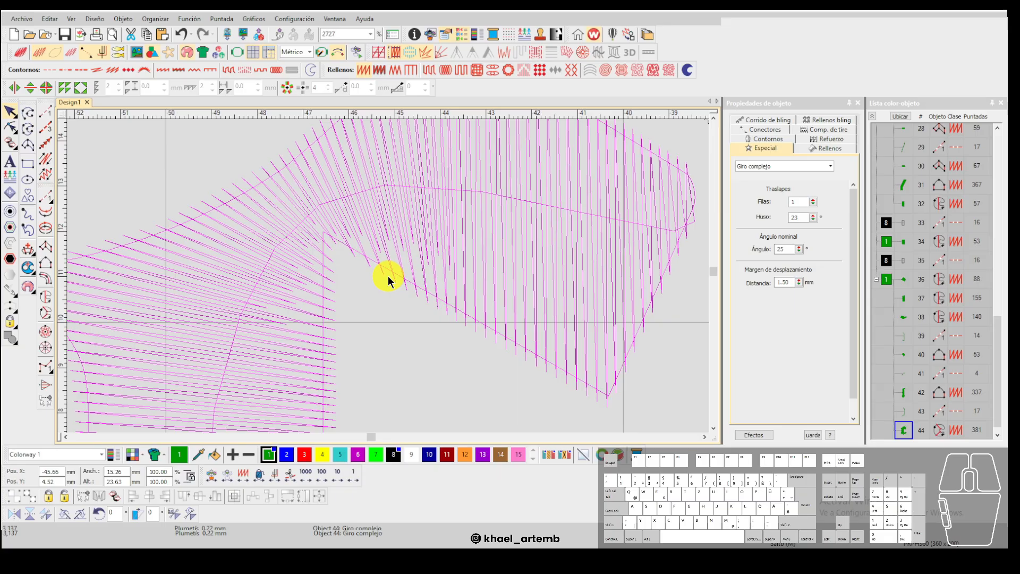
Turn off stitch shortening for the selected C-shaped object.
{"action": "left_click", "coordinate": [420, 51]}
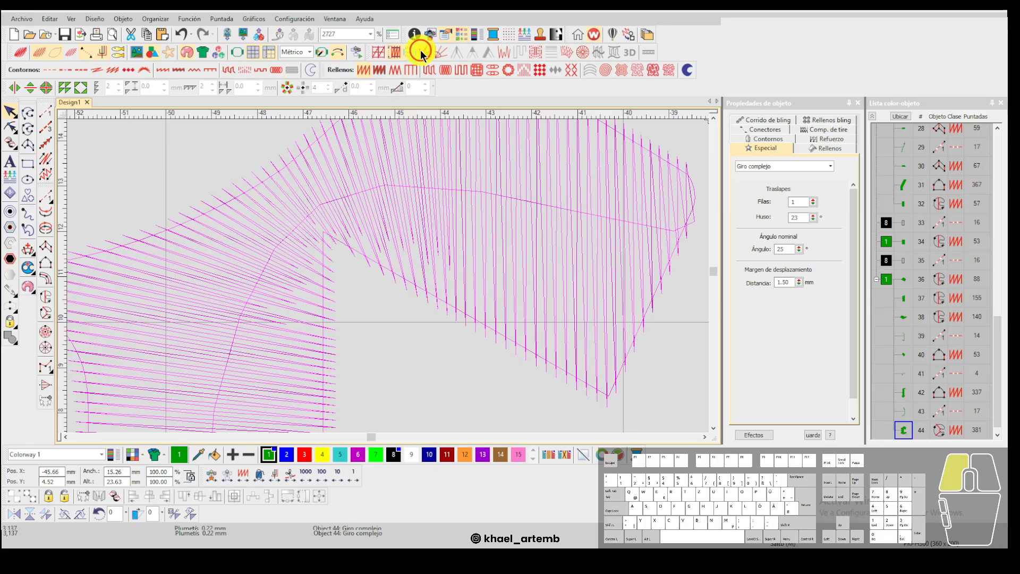
{"action": "scroll", "coordinate": [372, 298], "scroll_direction": "down", "scroll_amount": 4}
{"action": "scroll", "coordinate": [388, 278], "scroll_direction": "down", "scroll_amount": 2}
{"action": "scroll", "coordinate": [388, 276], "scroll_direction": "up", "scroll_amount": 5}
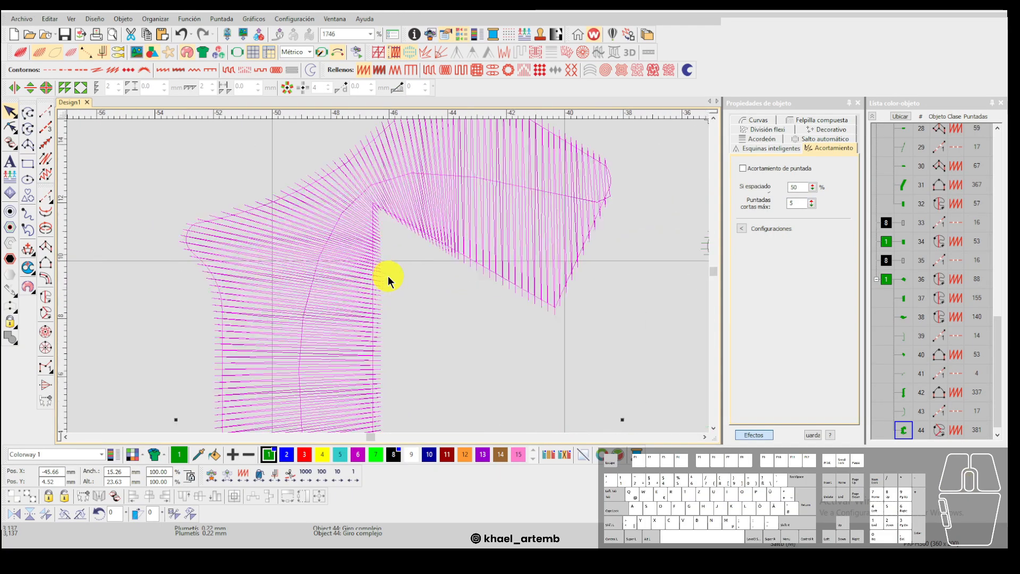
Try reshaping the C by moving the lower tip node of its upper arm, undo the move, and reselect the object.
{"action": "key", "text": "h"}
{"action": "scroll", "coordinate": [412, 266], "scroll_direction": "down", "scroll_amount": 2}
{"action": "left_click_drag", "start_coordinate": [508, 316], "coordinate": [480, 301]}
{"action": "key", "text": "ctrl+z"}
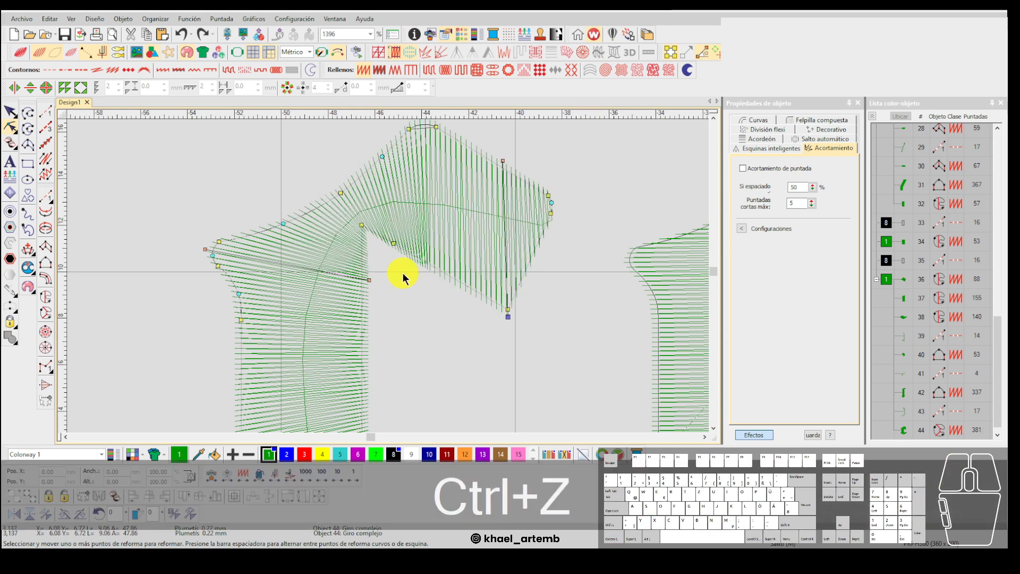
{"action": "key", "text": "Escape"}
{"action": "scroll", "coordinate": [388, 276], "scroll_direction": "up", "scroll_amount": 1}
{"action": "left_click", "coordinate": [387, 259]}
{"action": "scroll", "coordinate": [388, 282], "scroll_direction": "up", "scroll_amount": 2}
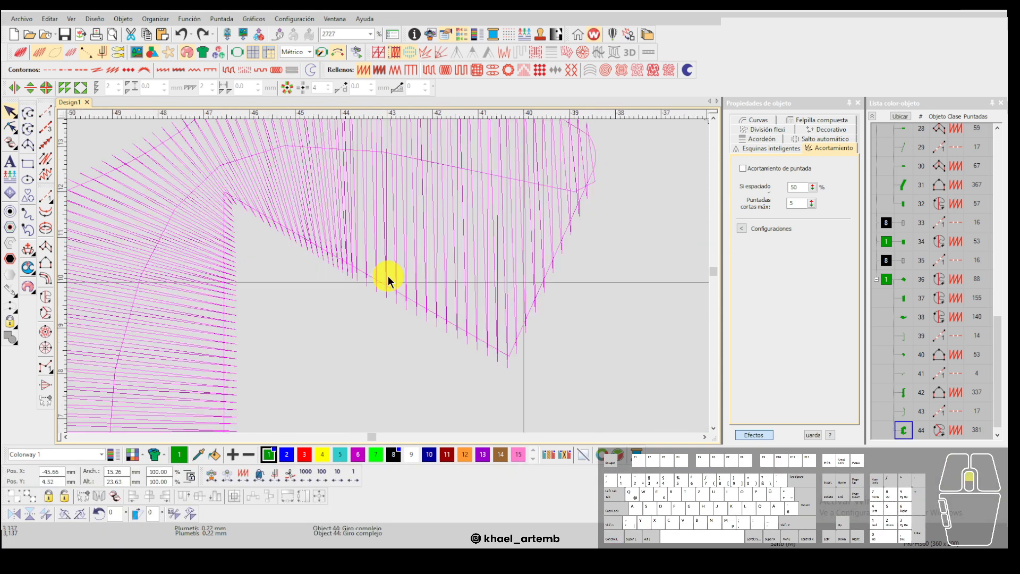
{"action": "scroll", "coordinate": [396, 282], "scroll_direction": "down", "scroll_amount": 2}
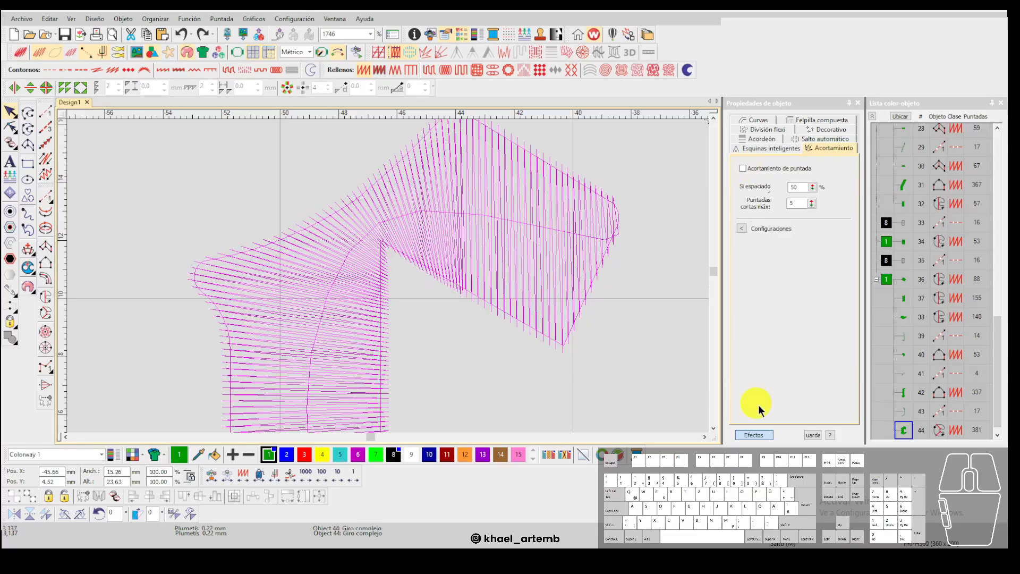
Show the fill properties of the selected C and inspect its stitches at the inner corner and across the whole letter.
{"action": "left_click", "coordinate": [759, 435]}
{"action": "left_click", "coordinate": [811, 149]}
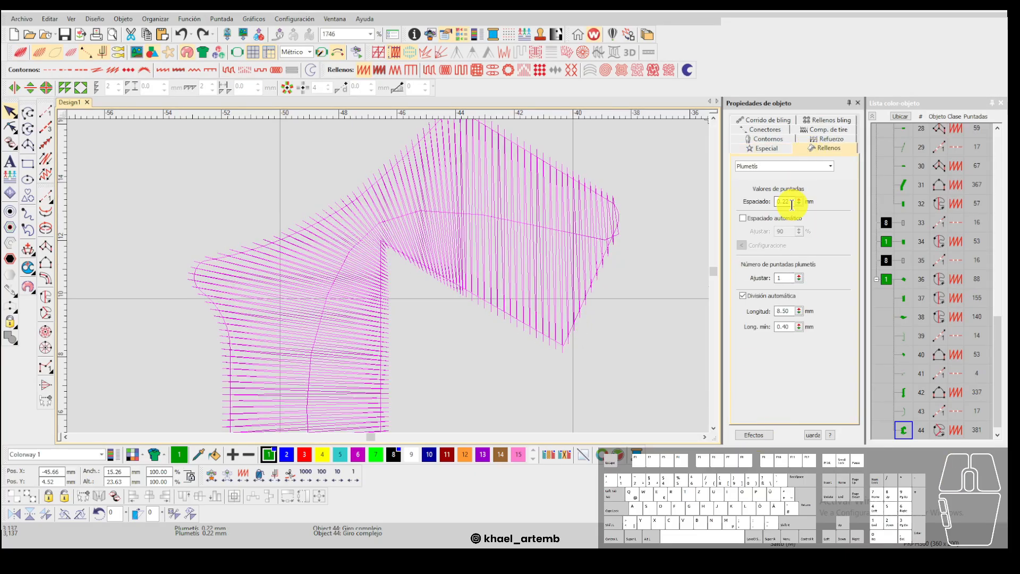
{"action": "scroll", "coordinate": [363, 279], "scroll_direction": "up", "scroll_amount": 2}
{"action": "key", "text": "t"}
{"action": "key", "text": "t"}
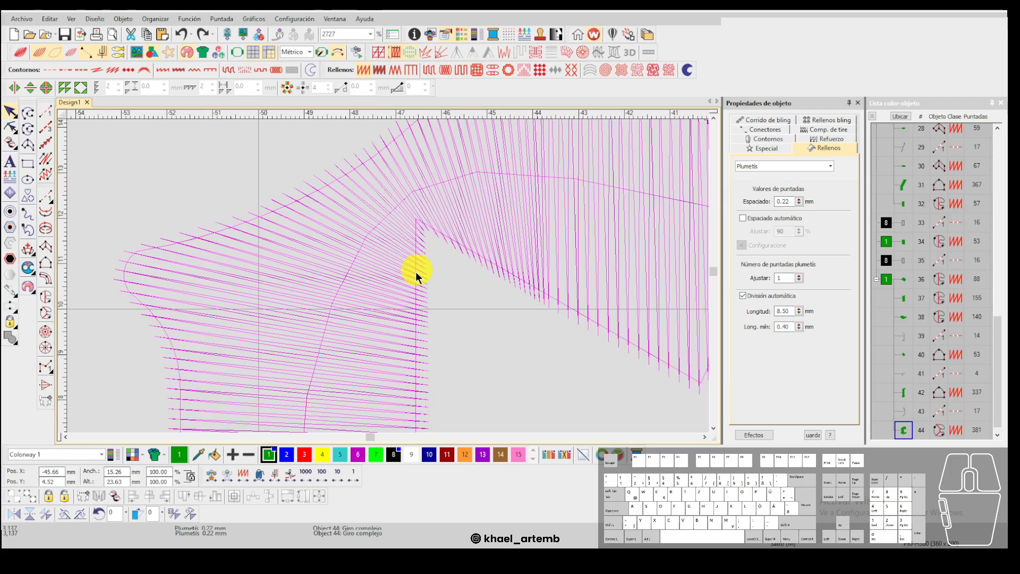
{"action": "scroll", "coordinate": [394, 311], "scroll_direction": "down", "scroll_amount": 3}
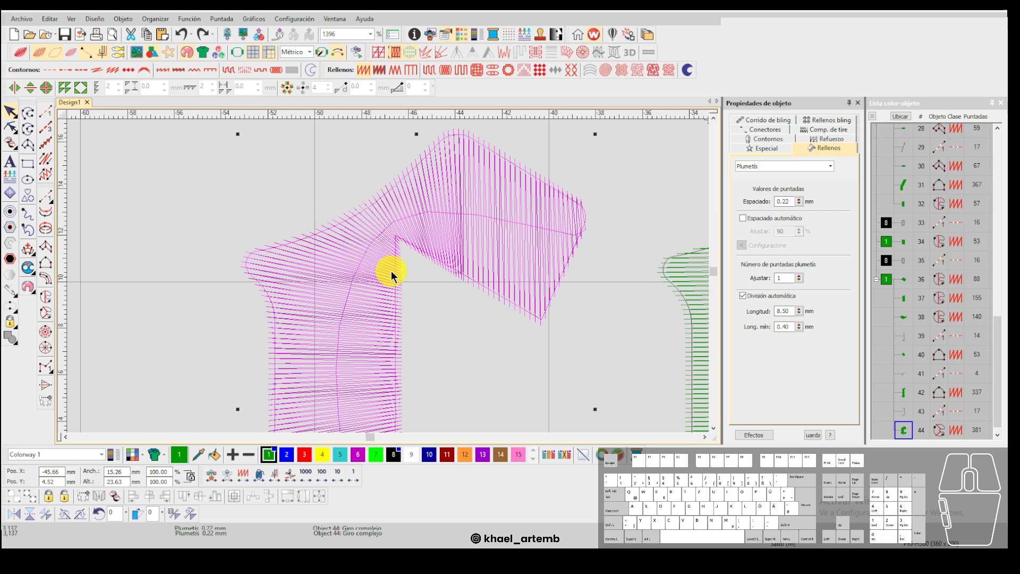
{"action": "scroll", "coordinate": [388, 282], "scroll_direction": "down", "scroll_amount": 4}
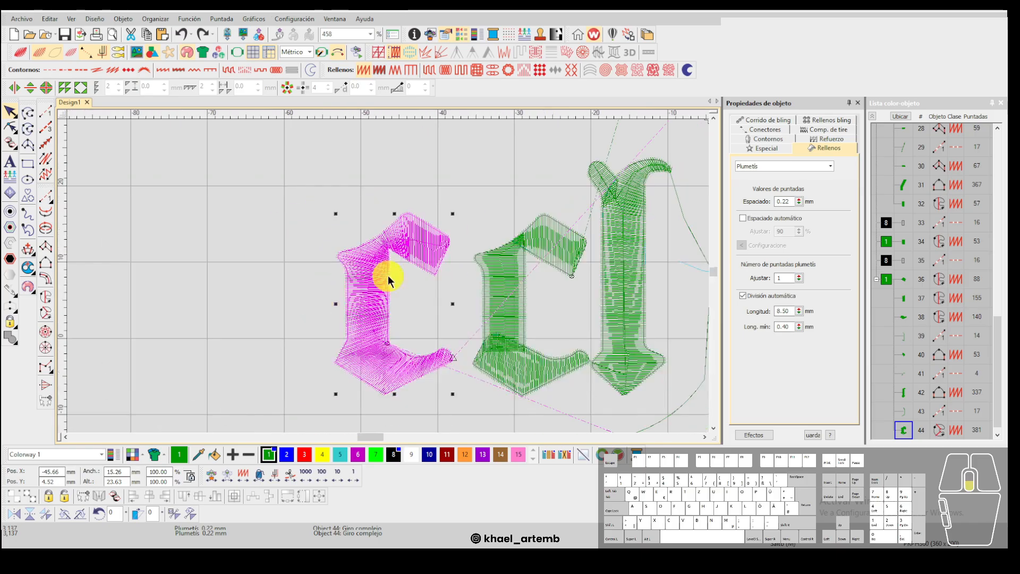
{"action": "scroll", "coordinate": [388, 276], "scroll_direction": "down", "scroll_amount": 2}
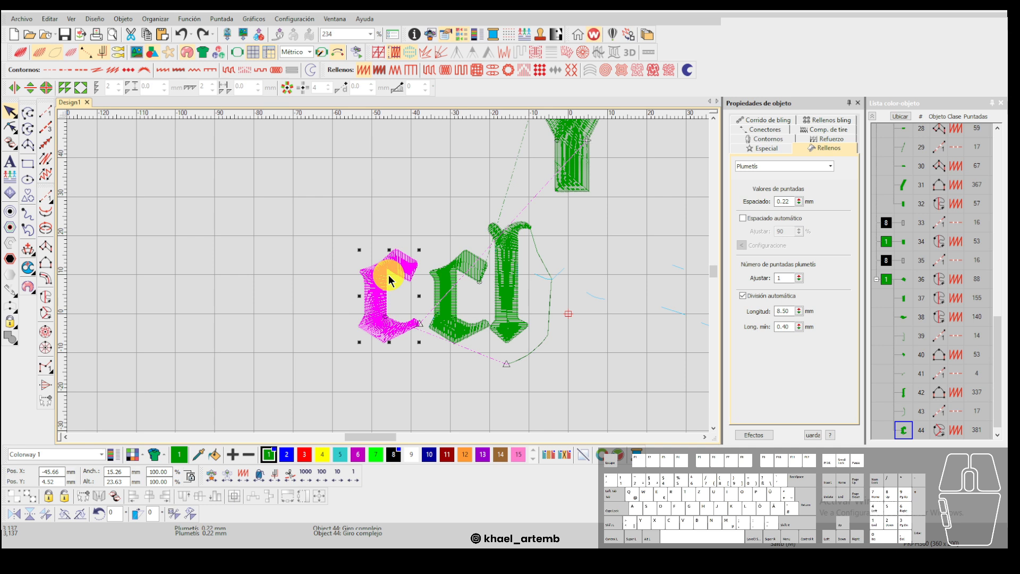
Switch to the Google Meet window and return to the embroidery design.
{"action": "mouse_move", "coordinate": [163, 547]}
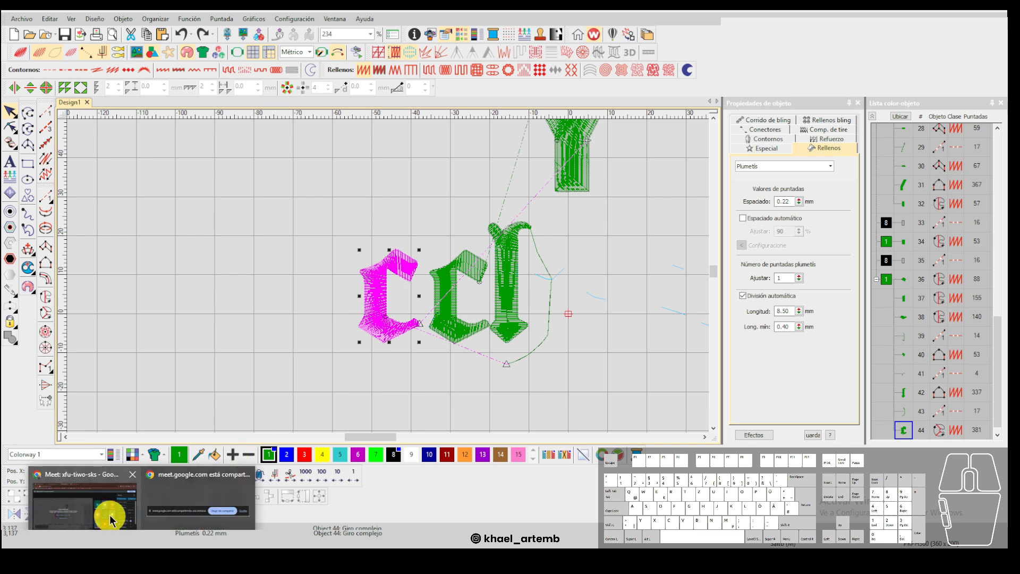
{"action": "left_click", "coordinate": [85, 500]}
{"action": "left_click", "coordinate": [940, 291]}
{"action": "key", "text": "alt+Tab"}
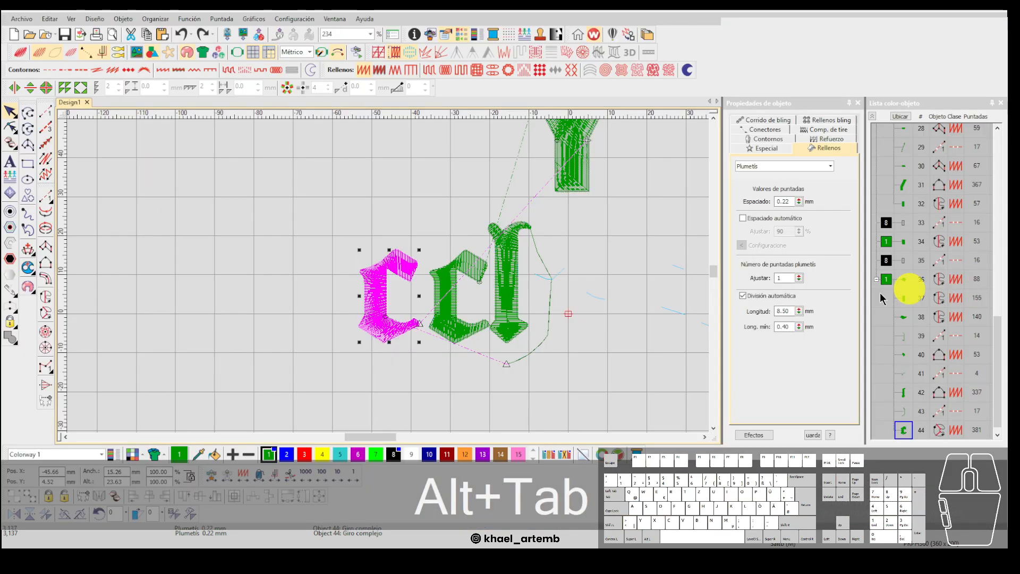
Examine how the second C's base overlaps its vertical stem in the realistic and stitch-line views.
{"action": "left_click", "coordinate": [605, 321]}
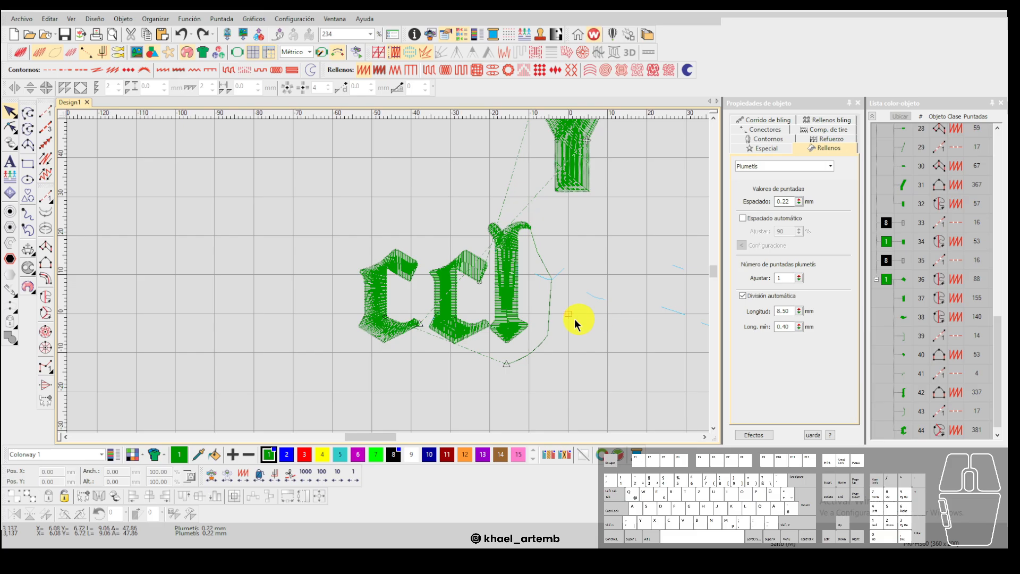
{"action": "scroll", "coordinate": [386, 276], "scroll_direction": "up", "scroll_amount": 5}
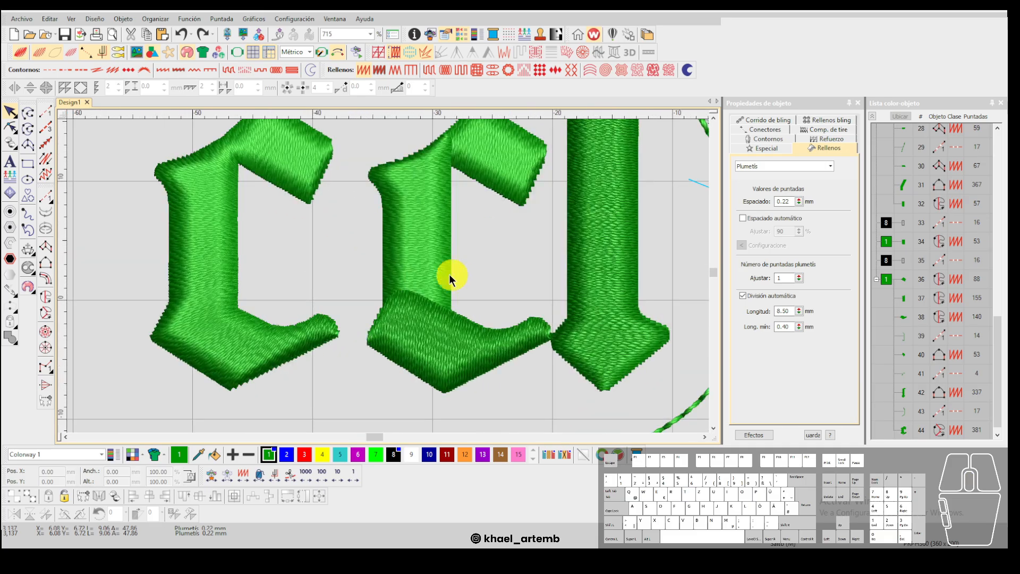
{"action": "left_click", "coordinate": [388, 275]}
{"action": "scroll", "coordinate": [388, 276], "scroll_direction": "up", "scroll_amount": 5}
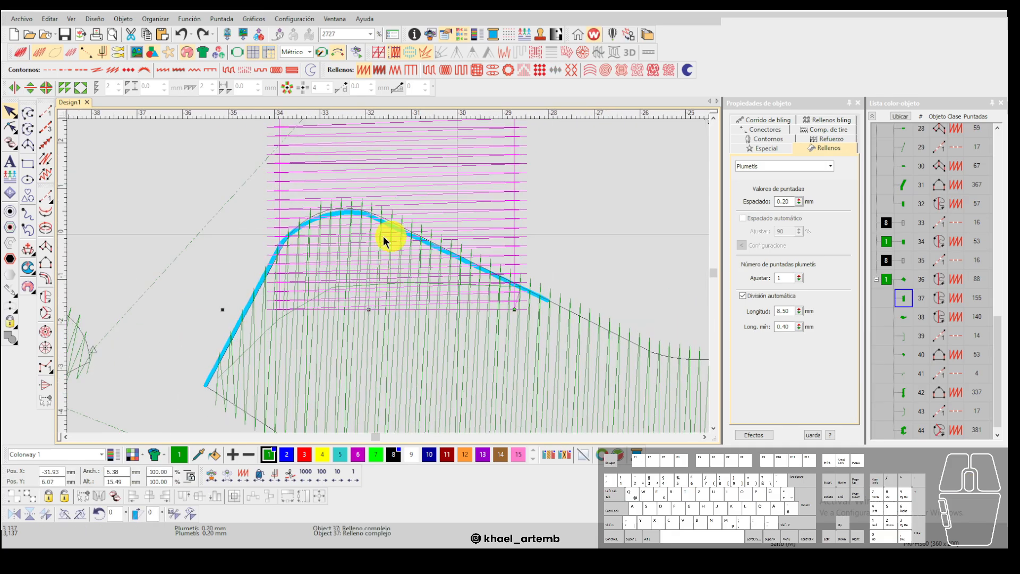
{"action": "left_click", "coordinate": [284, 295]}
{"action": "scroll", "coordinate": [410, 273], "scroll_direction": "down", "scroll_amount": 2}
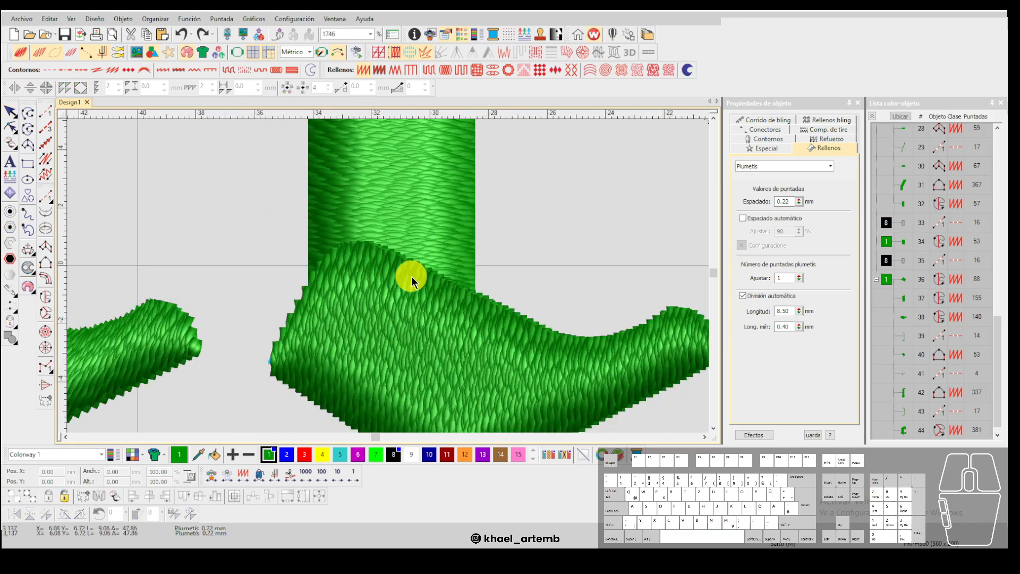
{"action": "scroll", "coordinate": [417, 286], "scroll_direction": "up", "scroll_amount": 3}
{"action": "scroll", "coordinate": [388, 276], "scroll_direction": "down", "scroll_amount": 2}
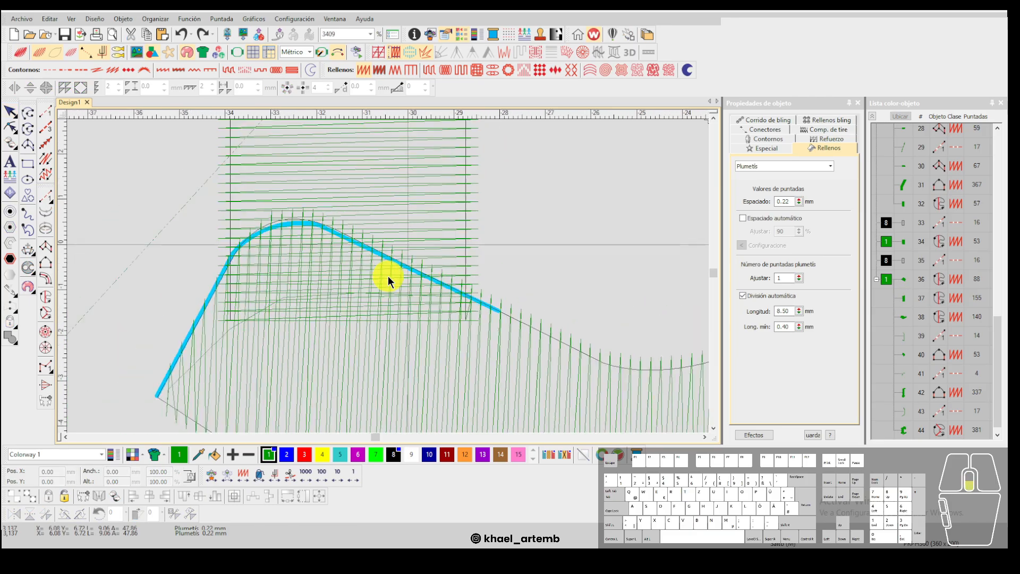
{"action": "scroll", "coordinate": [364, 273], "scroll_direction": "up", "scroll_amount": 3}
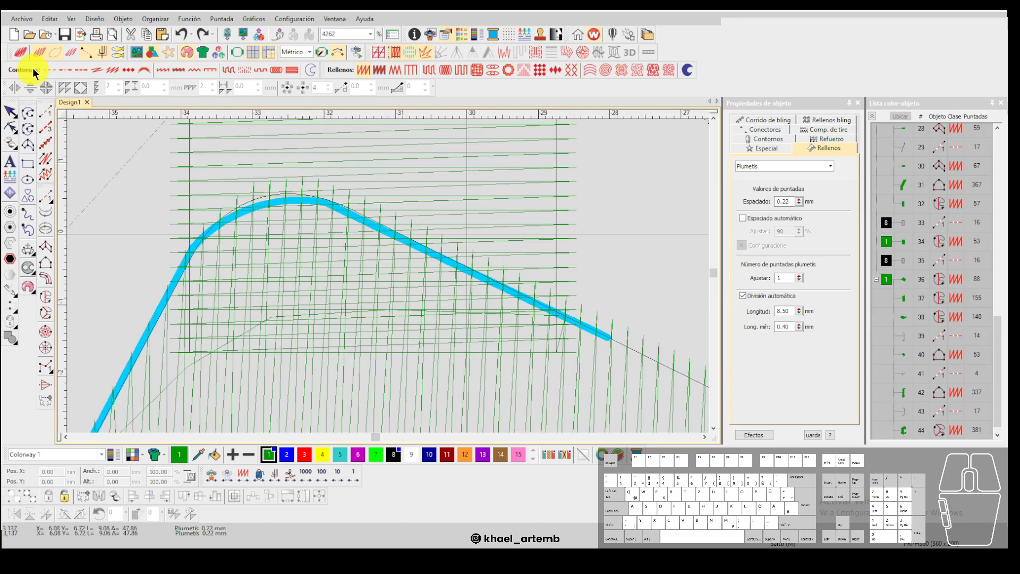
{"action": "scroll", "coordinate": [388, 275], "scroll_direction": "down", "scroll_amount": 4}
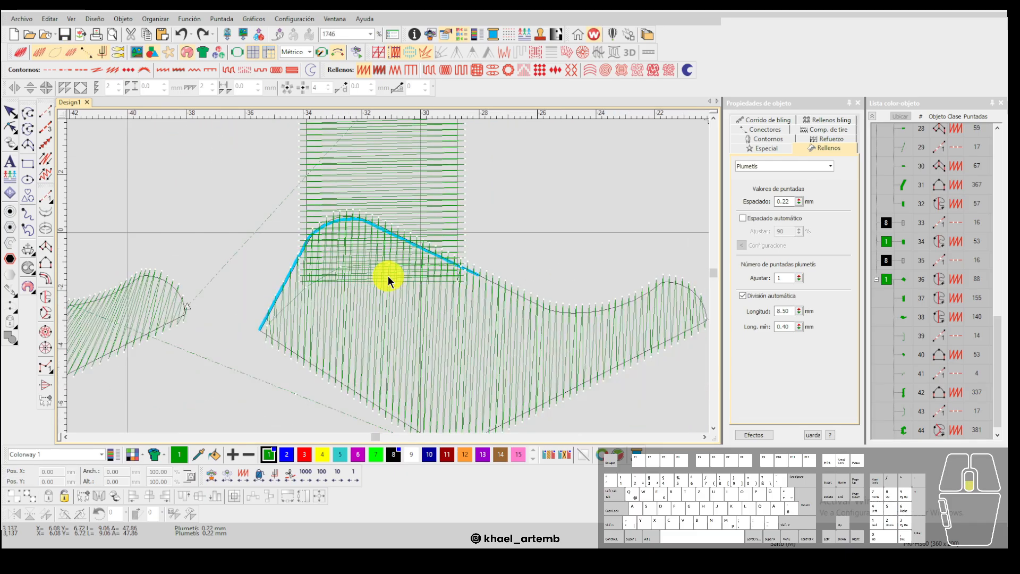
Hide the stitch lines to compare the outlines and needle points of both C letters, and restore the realistic view.
{"action": "key", "text": "s"}
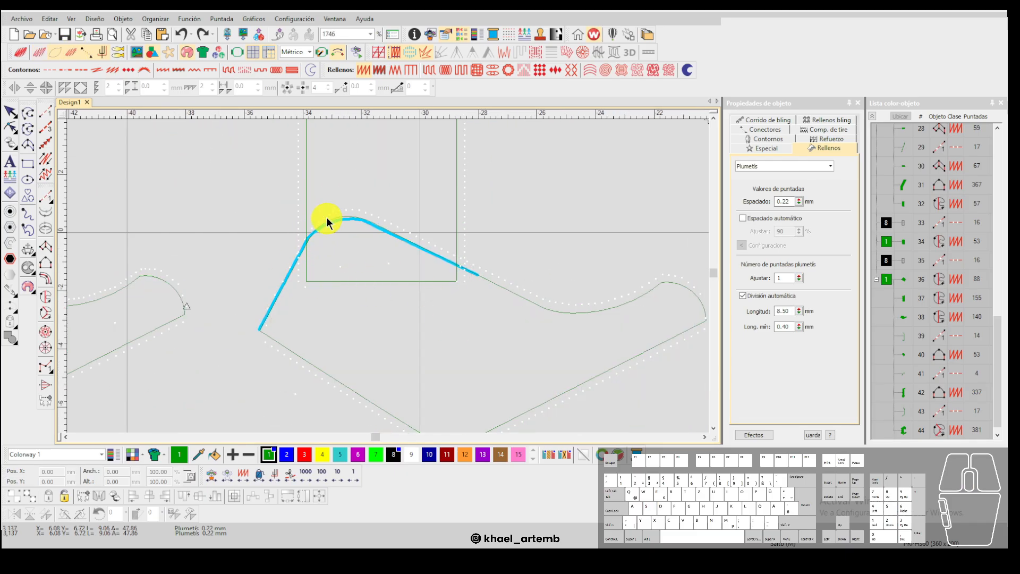
{"action": "scroll", "coordinate": [387, 275], "scroll_direction": "down", "scroll_amount": 3}
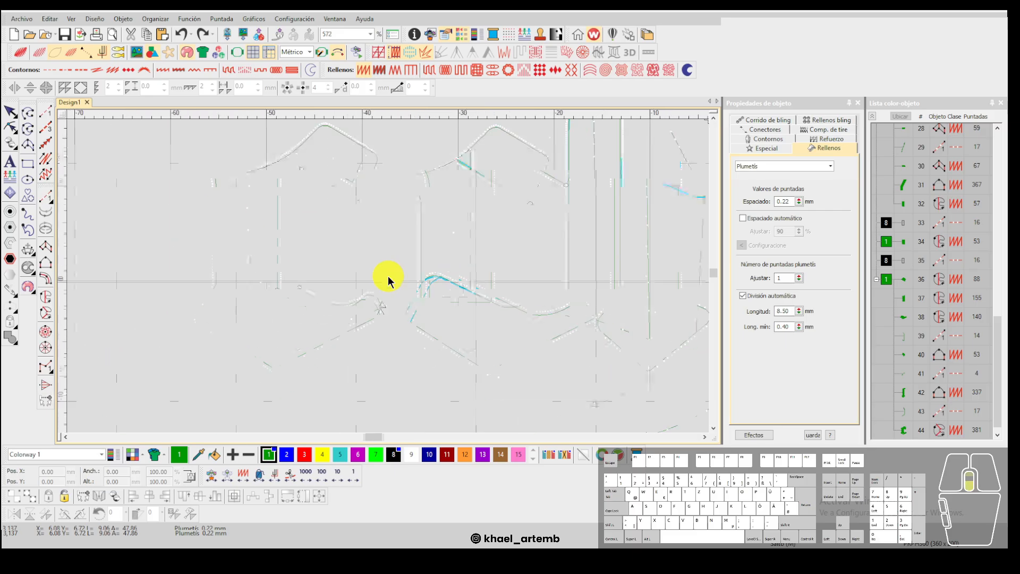
{"action": "scroll", "coordinate": [388, 275], "scroll_direction": "up", "scroll_amount": 6}
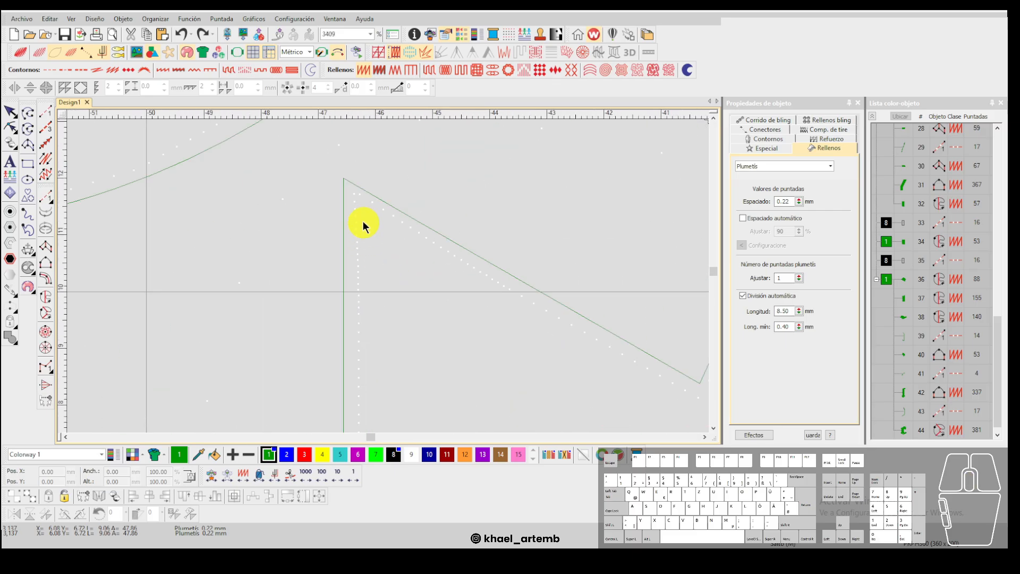
{"action": "scroll", "coordinate": [395, 222], "scroll_direction": "down", "scroll_amount": 8}
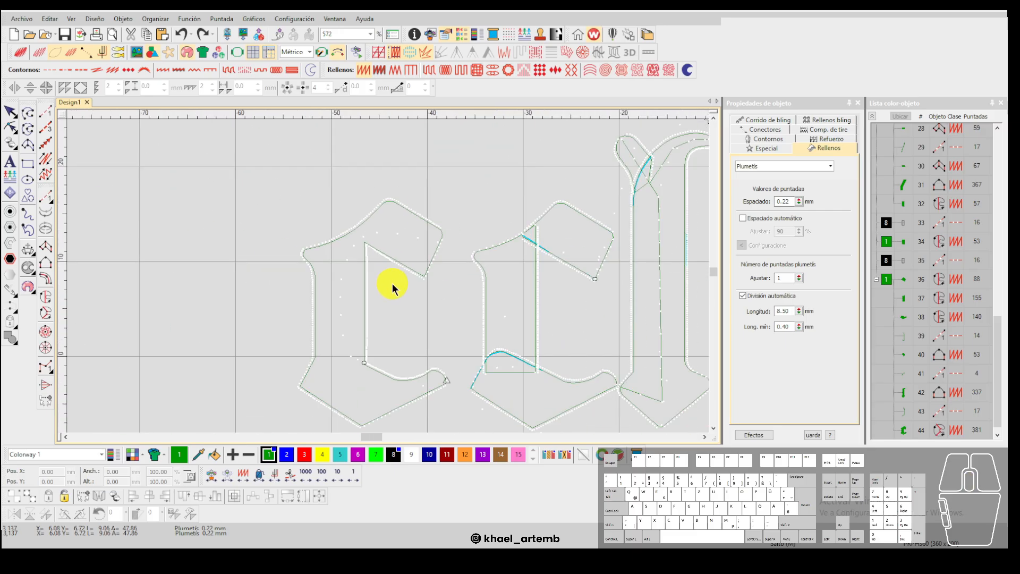
{"action": "key", "text": "t"}
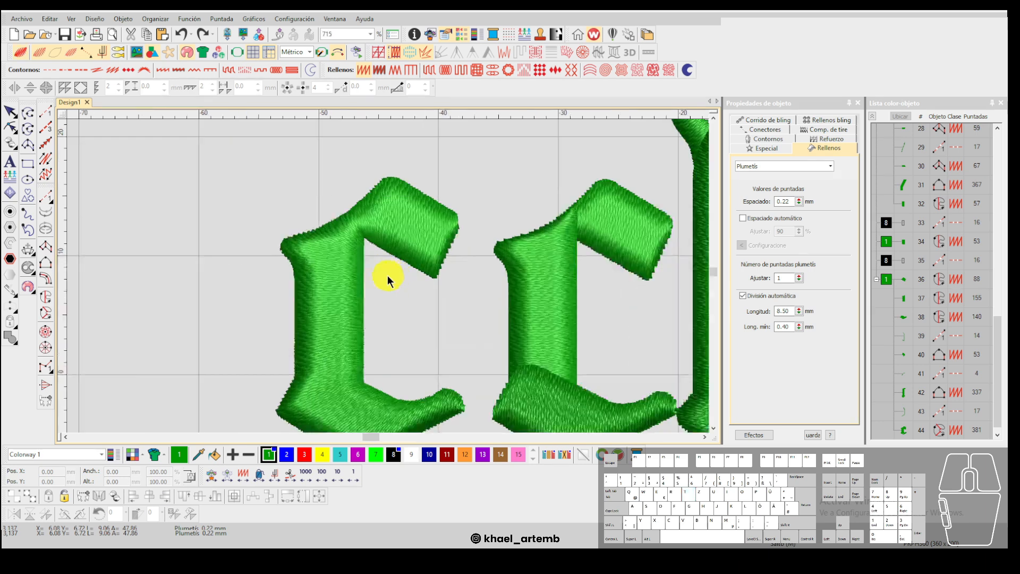
Select the leftmost single-piece C and delete it from the design.
{"action": "left_click", "coordinate": [389, 278]}
{"action": "scroll", "coordinate": [389, 279], "scroll_direction": "down", "scroll_amount": 1}
{"action": "scroll", "coordinate": [392, 273], "scroll_direction": "down", "scroll_amount": 3}
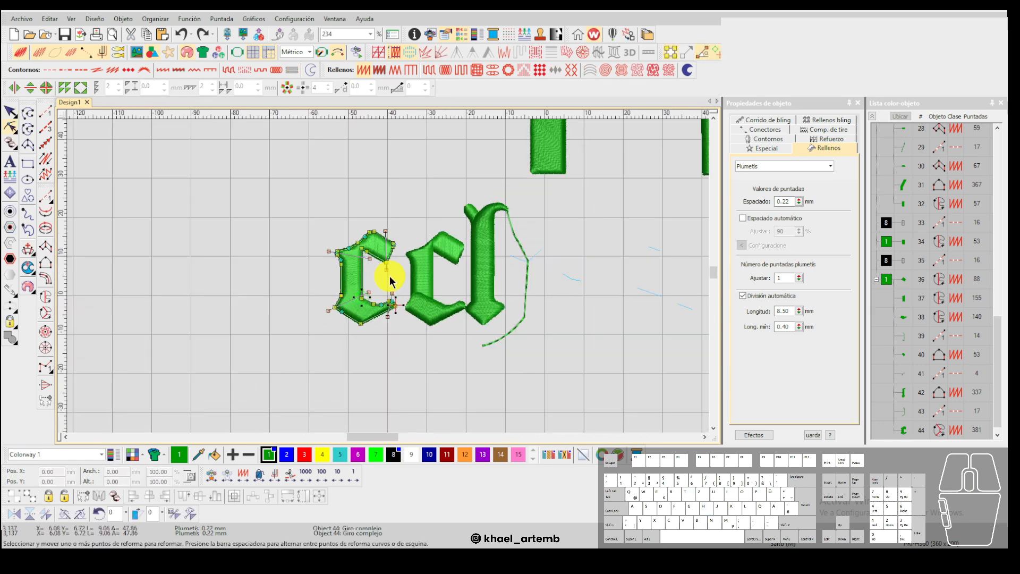
{"action": "scroll", "coordinate": [391, 275], "scroll_direction": "up", "scroll_amount": 3}
{"action": "left_click", "coordinate": [353, 244]}
{"action": "scroll", "coordinate": [391, 272], "scroll_direction": "down", "scroll_amount": 3}
{"action": "left_click", "coordinate": [380, 256]}
{"action": "key", "text": "Delete"}
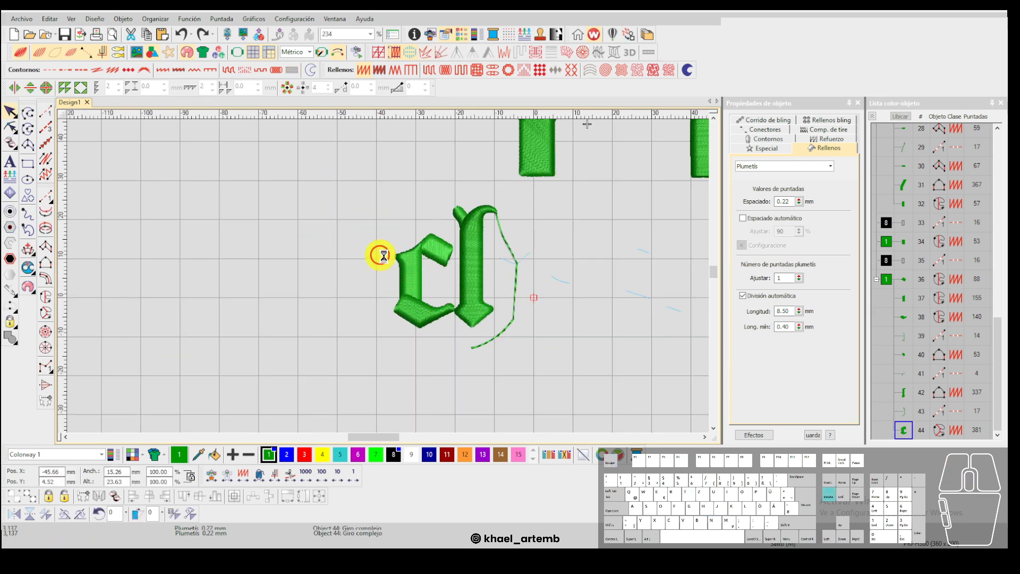
Start a complex fill outline (Relleno complejo) around the rounded tip and along the lower edge of the black letter's curved tail.
{"action": "scroll", "coordinate": [417, 275], "scroll_direction": "up", "scroll_amount": 2}
{"action": "key", "text": "t"}
{"action": "key", "text": "s"}
{"action": "scroll", "coordinate": [476, 351], "scroll_direction": "up", "scroll_amount": 6}
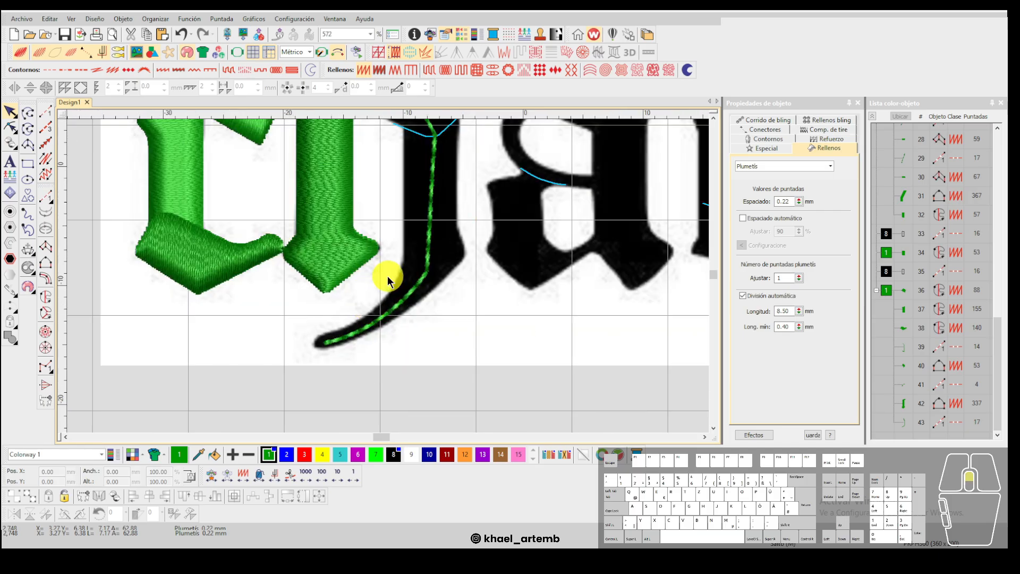
{"action": "key", "text": "F5"}
{"action": "left_click", "coordinate": [46, 296]}
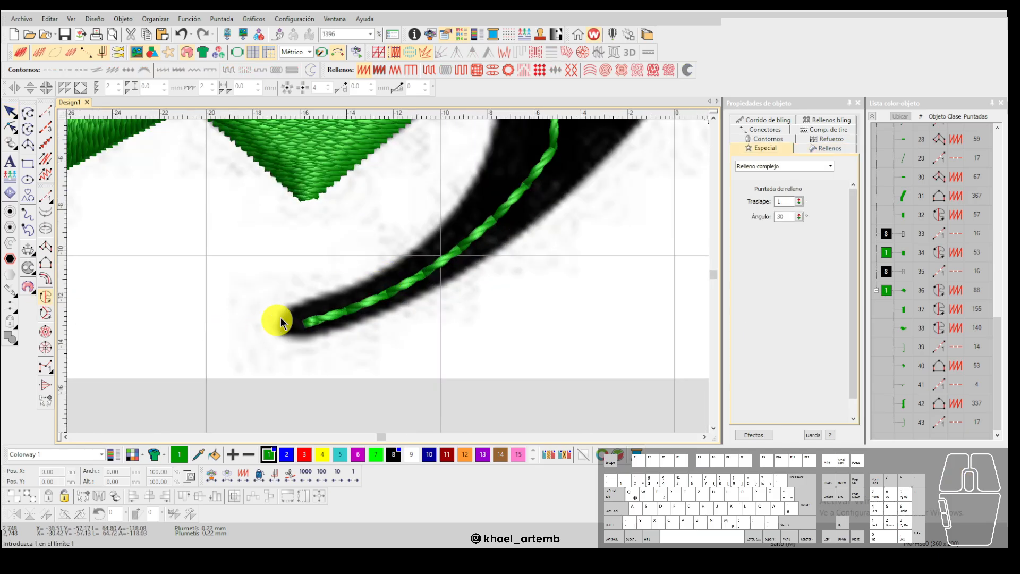
{"action": "left_click", "coordinate": [279, 329]}
{"action": "left_click", "coordinate": [278, 333]}
{"action": "left_click", "coordinate": [285, 337]}
{"action": "left_click", "coordinate": [312, 338]}
{"action": "left_click", "coordinate": [381, 317]}
{"action": "left_click", "coordinate": [487, 261]}
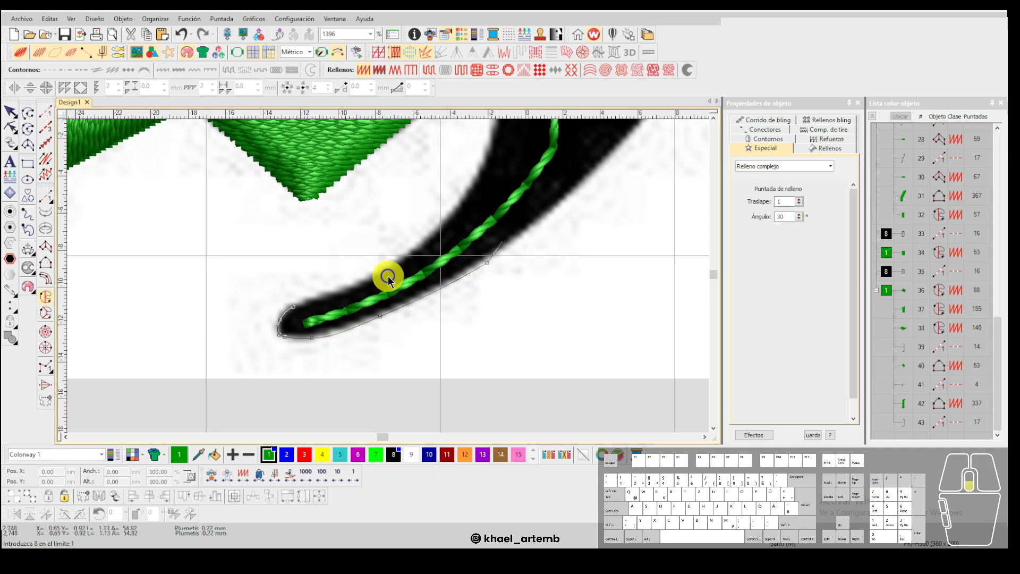
Continue the complex fill outline along the outer edge of the curved tail, around the side point and onto the stem's right edge.
{"action": "scroll", "coordinate": [388, 273], "scroll_direction": "down", "scroll_amount": 1}
{"action": "right_click", "coordinate": [478, 186]}
{"action": "right_click", "coordinate": [471, 165]}
{"action": "key", "text": "BackSpace"}
{"action": "key", "text": "BackSpace"}
{"action": "right_click", "coordinate": [479, 186]}
{"action": "right_click", "coordinate": [474, 160]}
{"action": "right_click", "coordinate": [469, 143]}
{"action": "right_click", "coordinate": [466, 129]}
{"action": "right_click", "coordinate": [427, 201]}
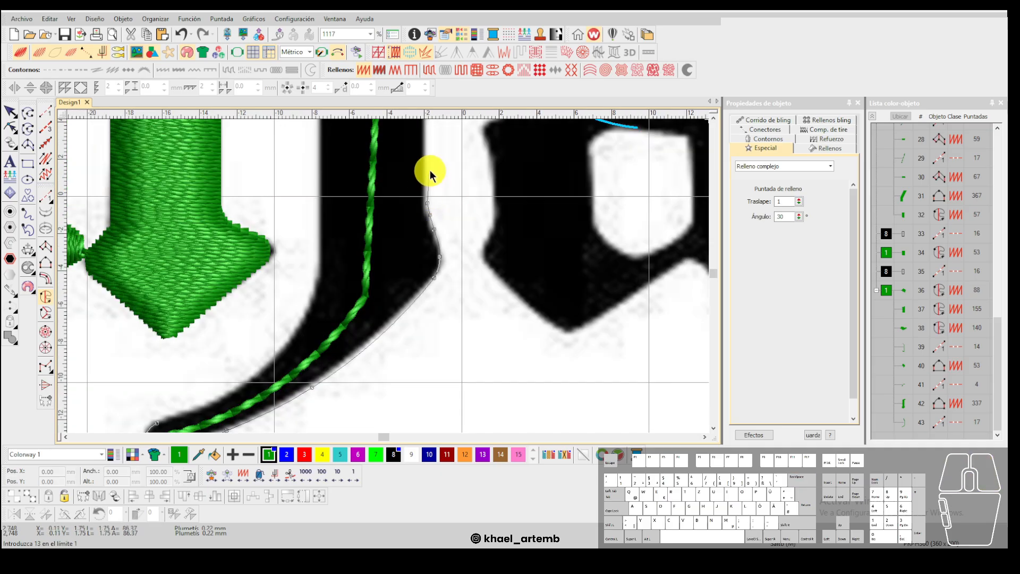
{"action": "key", "text": "BackSpace"}
{"action": "right_click", "coordinate": [426, 214]}
{"action": "right_click", "coordinate": [423, 185]}
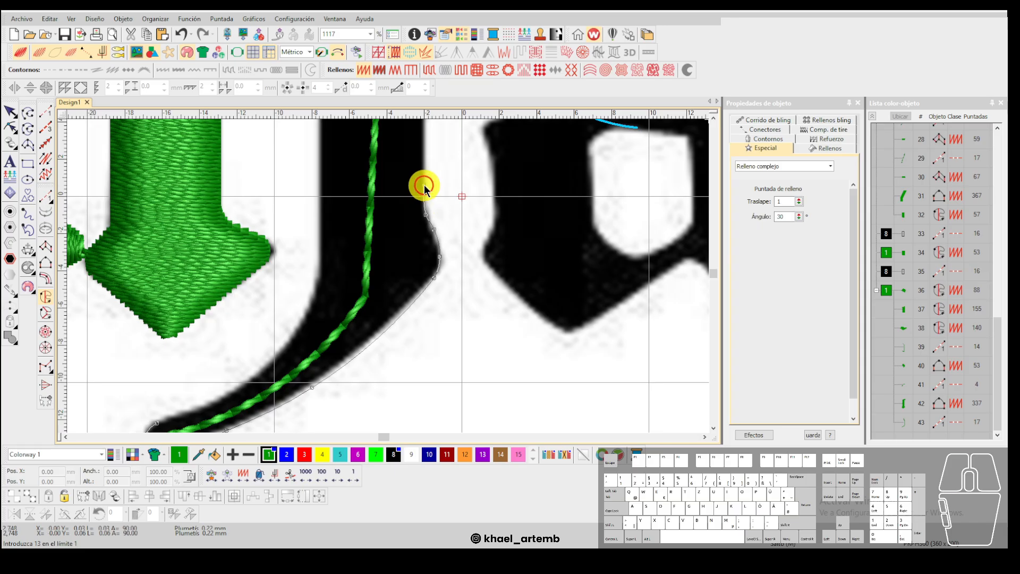
Carry the complex fill outline straight up the stem and square across its top, inside the black shoulder.
{"action": "scroll", "coordinate": [421, 157], "scroll_direction": "down", "scroll_amount": 2}
{"action": "scroll", "coordinate": [394, 194], "scroll_direction": "up", "scroll_amount": 2}
{"action": "left_click", "coordinate": [387, 246], "text": "ctrl"}
{"action": "left_click", "coordinate": [295, 245], "text": "ctrl"}
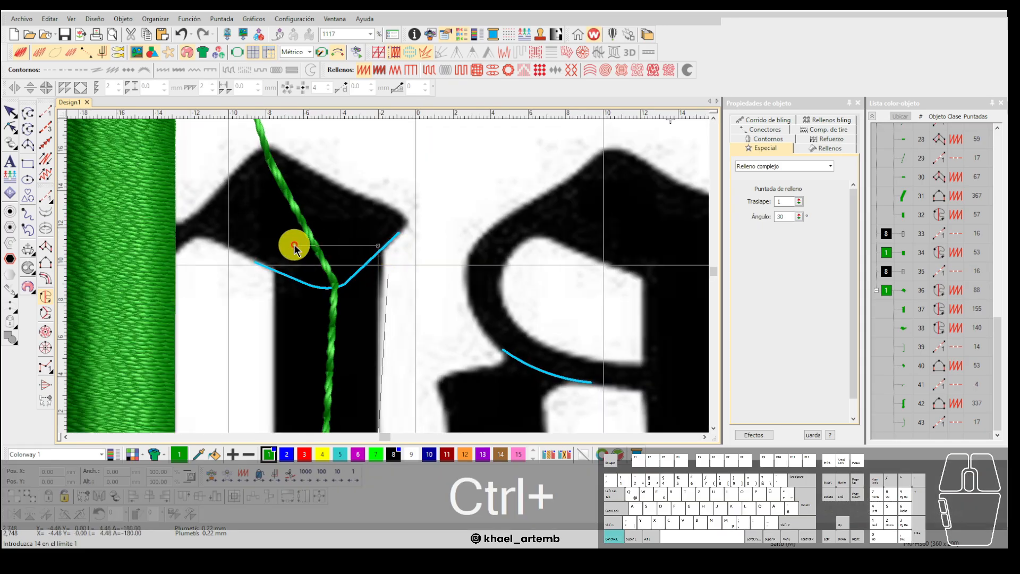
{"action": "key", "text": "BackSpace"}
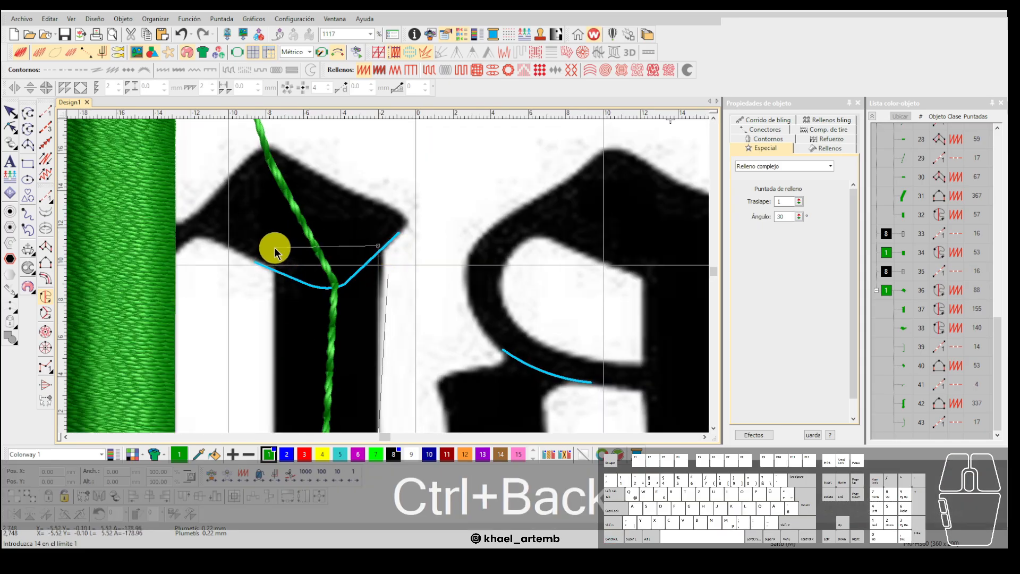
{"action": "left_click", "coordinate": [275, 247], "text": "ctrl"}
Bring the outline straight down the stem's left edge to the start of the curve and close the shape.
{"action": "scroll", "coordinate": [291, 340], "scroll_direction": "down", "scroll_amount": 1}
{"action": "scroll", "coordinate": [334, 417], "scroll_direction": "down", "scroll_amount": 2}
{"action": "scroll", "coordinate": [394, 243], "scroll_direction": "up", "scroll_amount": 1}
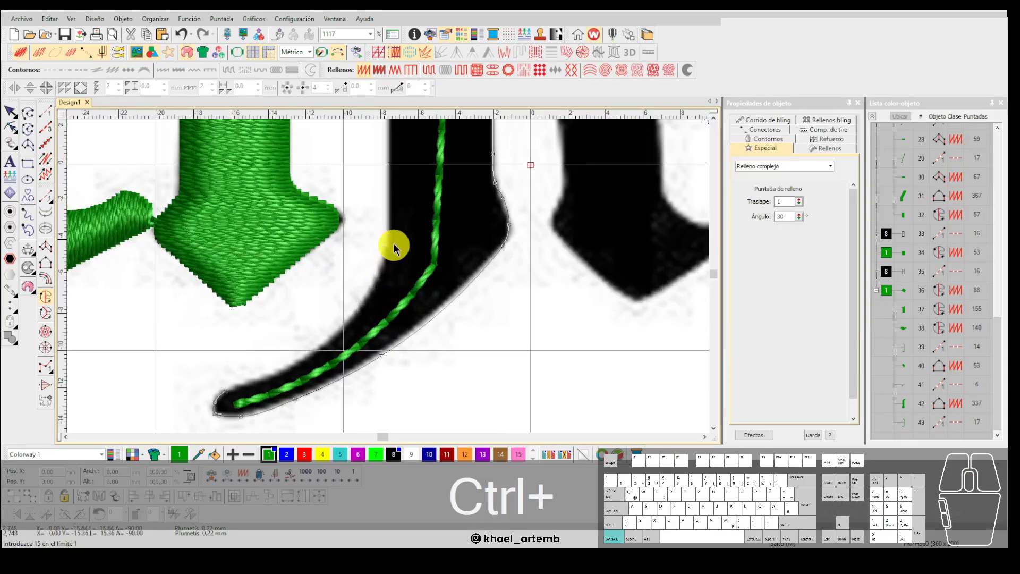
{"action": "left_click", "coordinate": [378, 276], "text": "ctrl"}
{"action": "key", "text": "Return"}
{"action": "key", "text": "Return"}
Generate the complex fill with its entry point at the tail's tip and its exit point at the stem's top.
{"action": "left_click", "coordinate": [219, 417]}
{"action": "scroll", "coordinate": [467, 197], "scroll_direction": "down", "scroll_amount": 2}
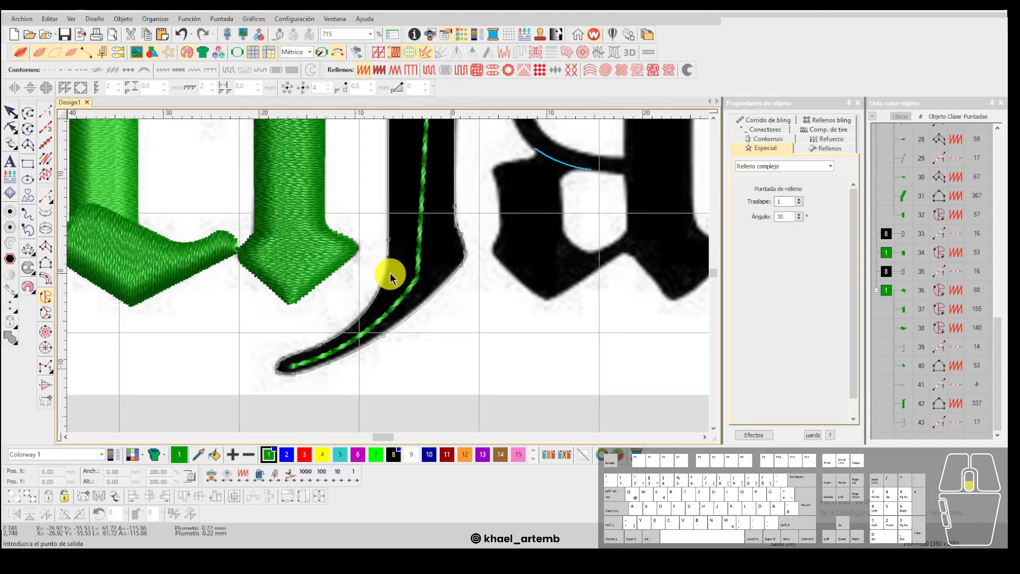
{"action": "scroll", "coordinate": [410, 208], "scroll_direction": "down", "scroll_amount": 2}
{"action": "left_click", "coordinate": [364, 192]}
{"action": "left_click", "coordinate": [239, 305]}
{"action": "scroll", "coordinate": [385, 362], "scroll_direction": "up", "scroll_amount": 1}
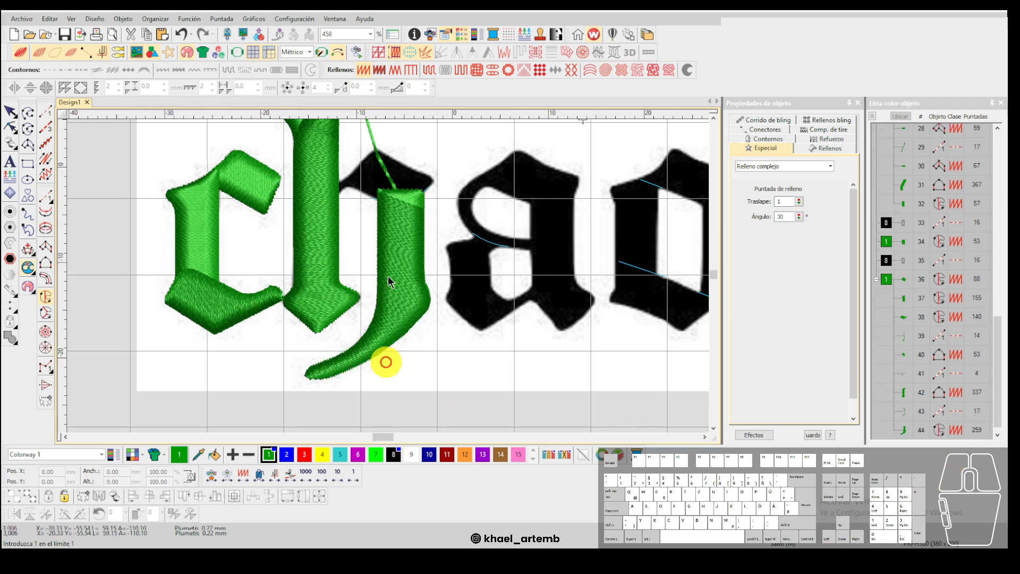
Add stitch angles to the tailed stem, including a horizontal one across its top, so the fill turns along the curve.
{"action": "key", "text": "ctrl+h"}
{"action": "scroll", "coordinate": [360, 356], "scroll_direction": "down", "scroll_amount": 2}
{"action": "scroll", "coordinate": [392, 255], "scroll_direction": "up", "scroll_amount": 2}
{"action": "left_click", "coordinate": [341, 217]}
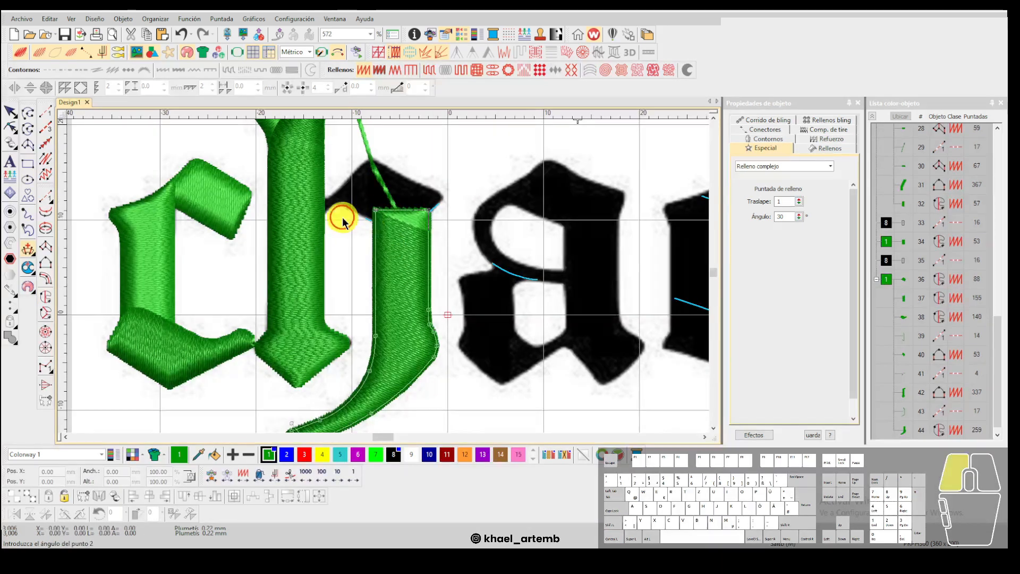
{"action": "left_click", "coordinate": [451, 219]}
{"action": "scroll", "coordinate": [374, 371], "scroll_direction": "up", "scroll_amount": 2}
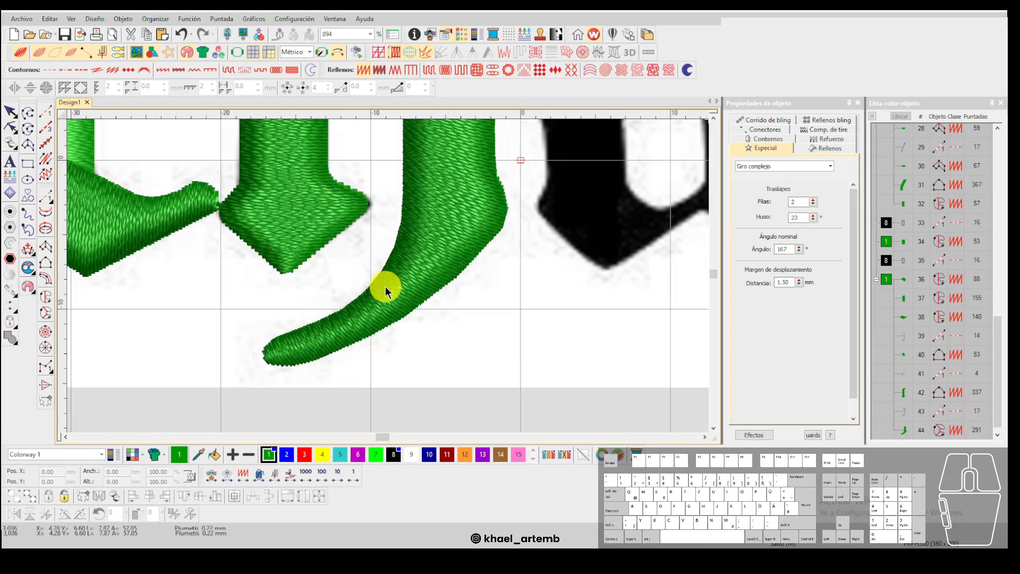
Inspect the stitching and outline nodes at the tail's rounded tip, and the stem's top edge.
{"action": "scroll", "coordinate": [384, 277], "scroll_direction": "up", "scroll_amount": 1}
{"action": "scroll", "coordinate": [384, 278], "scroll_direction": "up", "scroll_amount": 3}
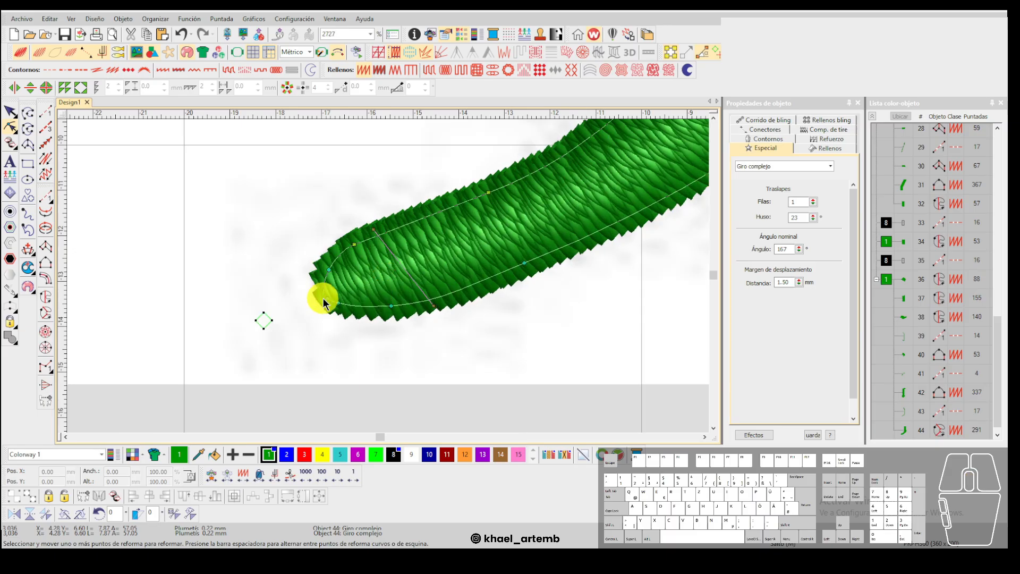
{"action": "scroll", "coordinate": [440, 249], "scroll_direction": "up", "scroll_amount": 2}
{"action": "scroll", "coordinate": [425, 234], "scroll_direction": "down", "scroll_amount": 5}
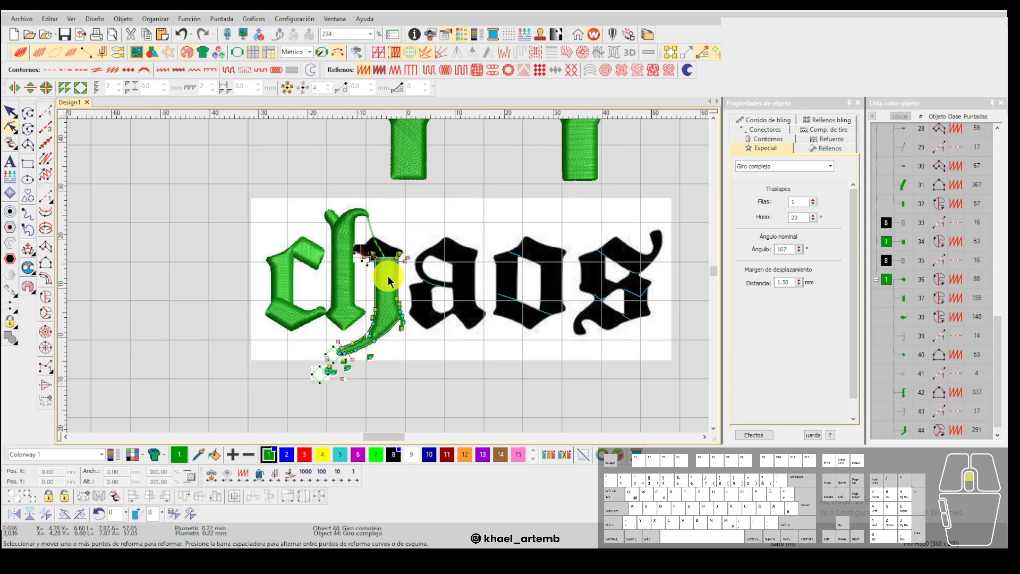
{"action": "scroll", "coordinate": [396, 268], "scroll_direction": "up", "scroll_amount": 4}
{"action": "scroll", "coordinate": [387, 278], "scroll_direction": "up", "scroll_amount": 4}
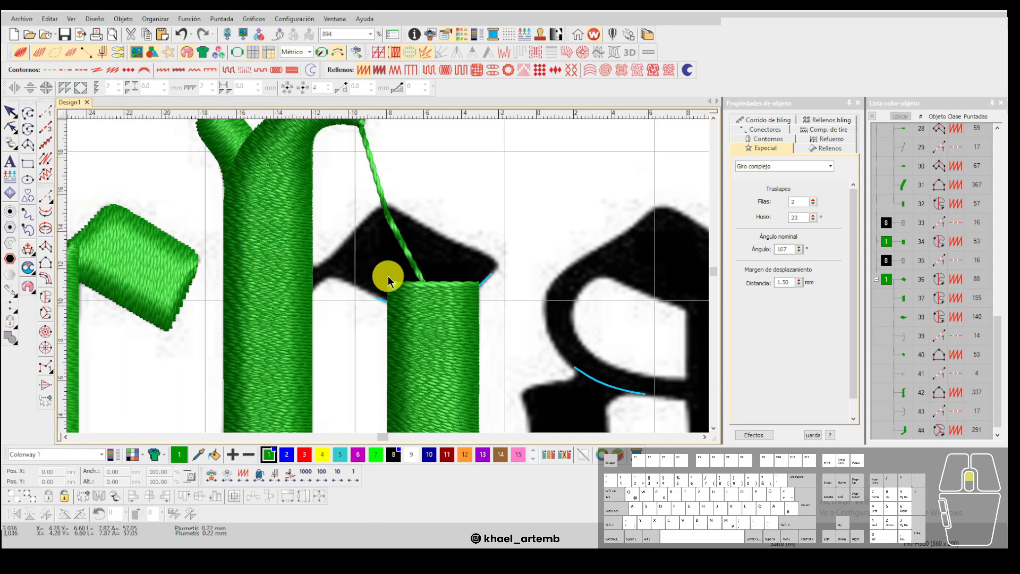
Lay a run stitch (Corrido) from the tailed stem's top through the black connecting arm to the tall stem.
{"action": "key", "text": "F8"}
{"action": "left_click", "coordinate": [392, 289]}
{"action": "left_click", "coordinate": [320, 256]}
{"action": "left_click", "coordinate": [277, 282]}
{"action": "key", "text": "Return"}
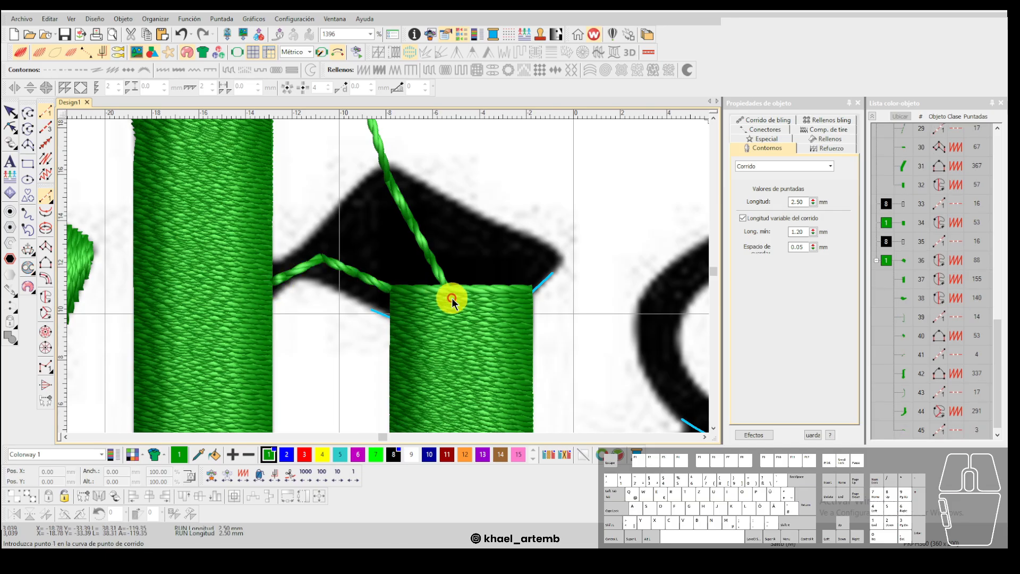
Trace the first side of a Column B satin along the underside of the h's shoulder, ending at its right tip.
{"action": "scroll", "coordinate": [338, 291], "scroll_direction": "up", "scroll_amount": 2}
{"action": "key", "text": "F5"}
{"action": "left_click", "coordinate": [317, 293]}
{"action": "left_click", "coordinate": [538, 337]}
{"action": "scroll", "coordinate": [537, 337], "scroll_direction": "down", "scroll_amount": 2}
{"action": "right_click", "coordinate": [405, 279]}
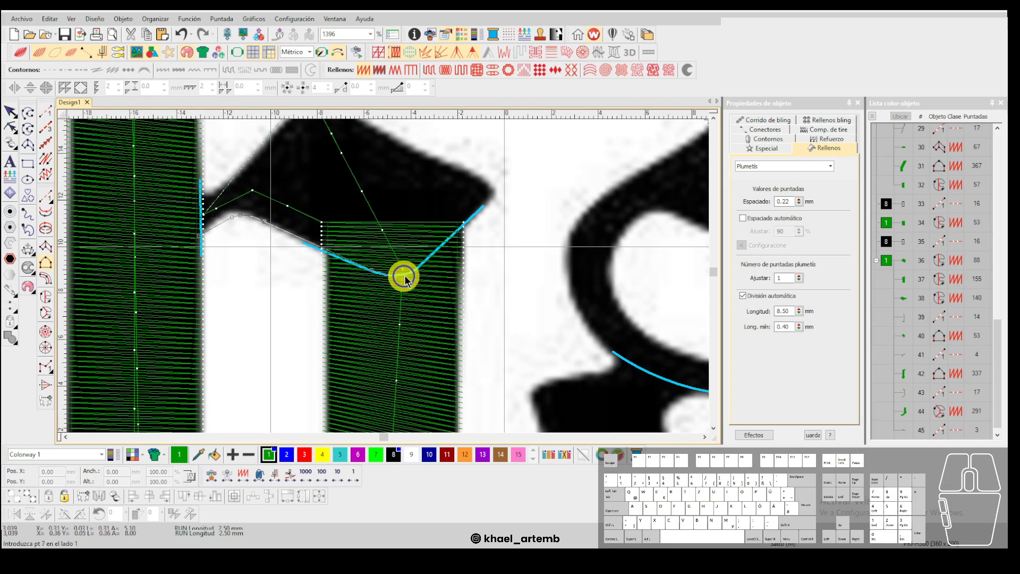
{"action": "left_click", "coordinate": [493, 198]}
{"action": "key", "text": "Return"}
Trace the satin's second side over the shoulder's peak to the right tip and generate the column.
{"action": "left_click", "coordinate": [201, 200]}
{"action": "left_click", "coordinate": [228, 178]}
{"action": "left_click", "coordinate": [322, 222]}
{"action": "left_click", "coordinate": [365, 173]}
{"action": "left_click", "coordinate": [377, 168]}
{"action": "left_click", "coordinate": [397, 173]}
{"action": "left_click", "coordinate": [530, 242]}
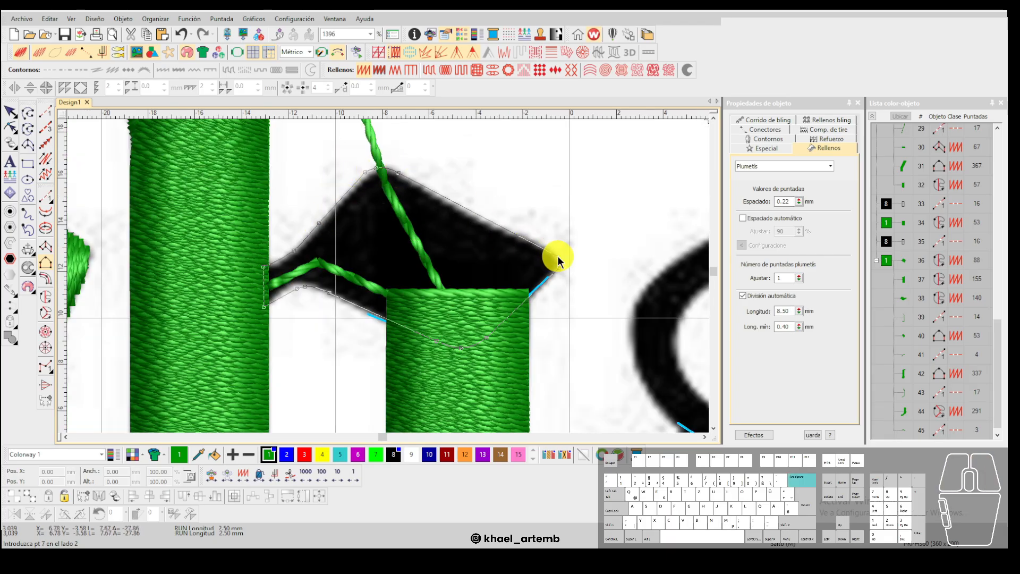
{"action": "key", "text": "Return"}
{"action": "key", "text": "Escape"}
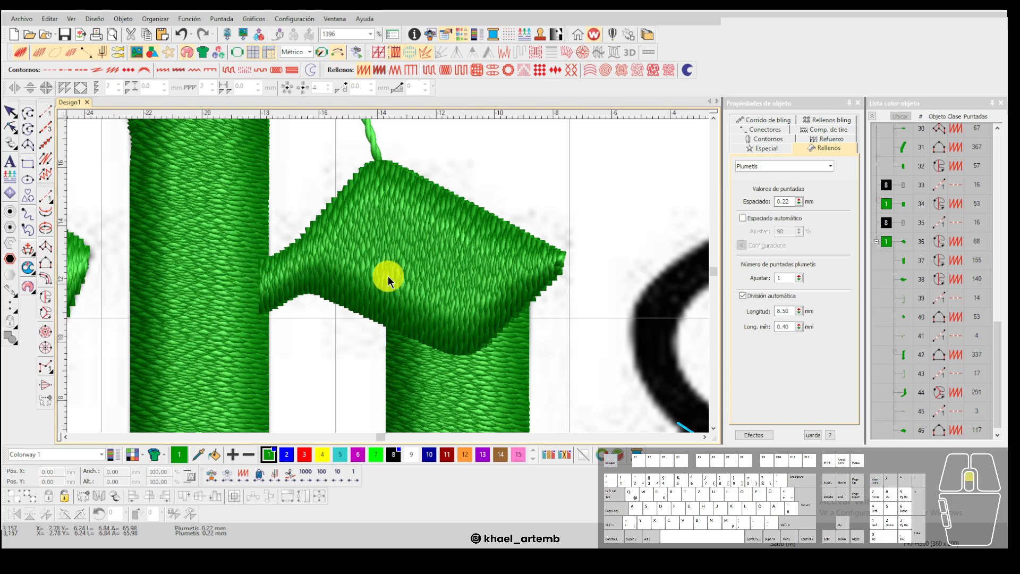
Check the shoulder's join with the tall stem and reshape the nodes at the shoulder's right tip.
{"action": "left_click", "coordinate": [403, 275]}
{"action": "scroll", "coordinate": [403, 275], "scroll_direction": "up", "scroll_amount": 1}
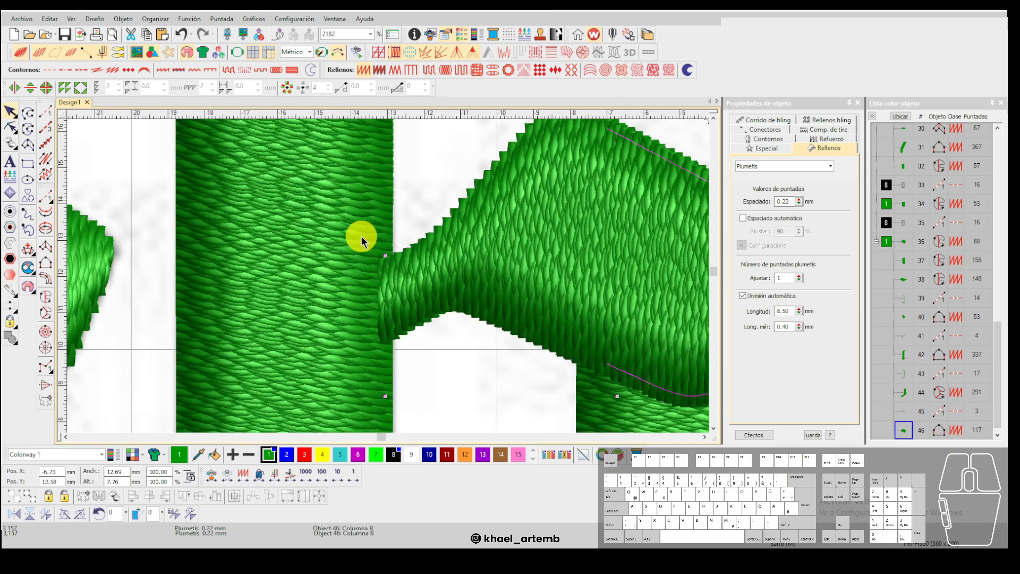
{"action": "scroll", "coordinate": [492, 259], "scroll_direction": "down", "scroll_amount": 2}
{"action": "left_click", "coordinate": [463, 255]}
{"action": "scroll", "coordinate": [520, 274], "scroll_direction": "up", "scroll_amount": 4}
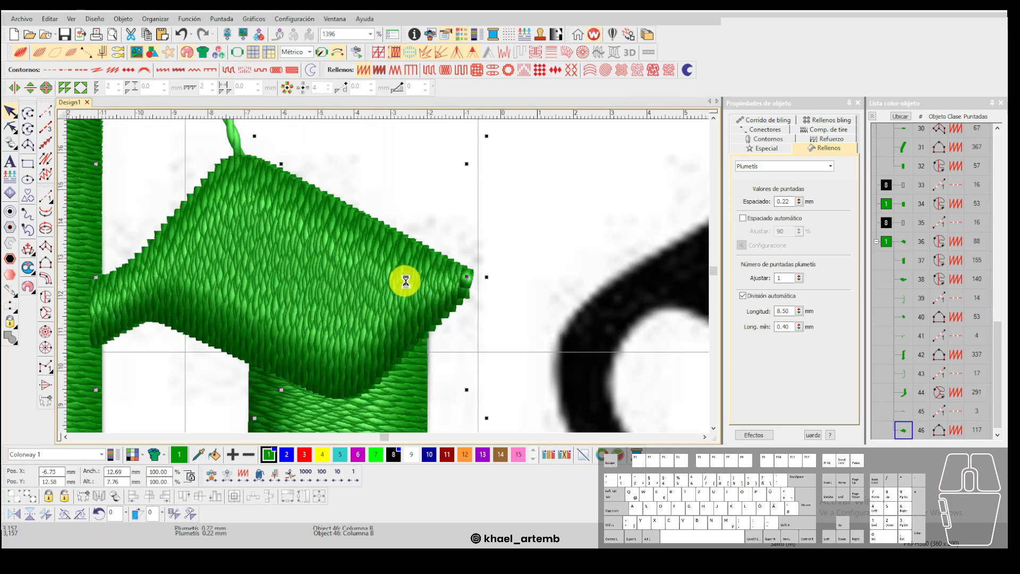
{"action": "key", "text": "h"}
{"action": "left_click_drag", "start_coordinate": [421, 289], "coordinate": [429, 287]}
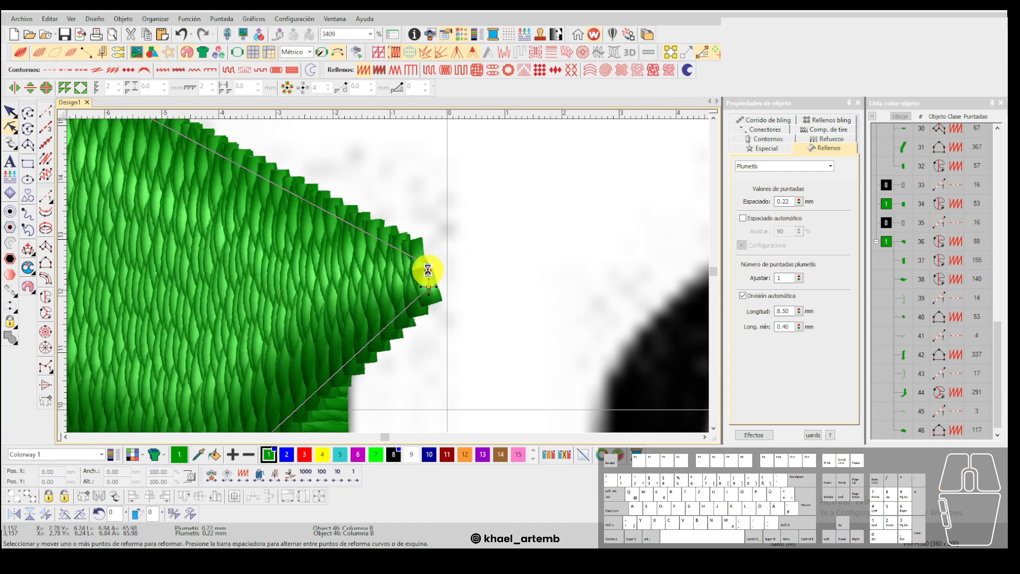
{"action": "scroll", "coordinate": [428, 266], "scroll_direction": "down", "scroll_amount": 4}
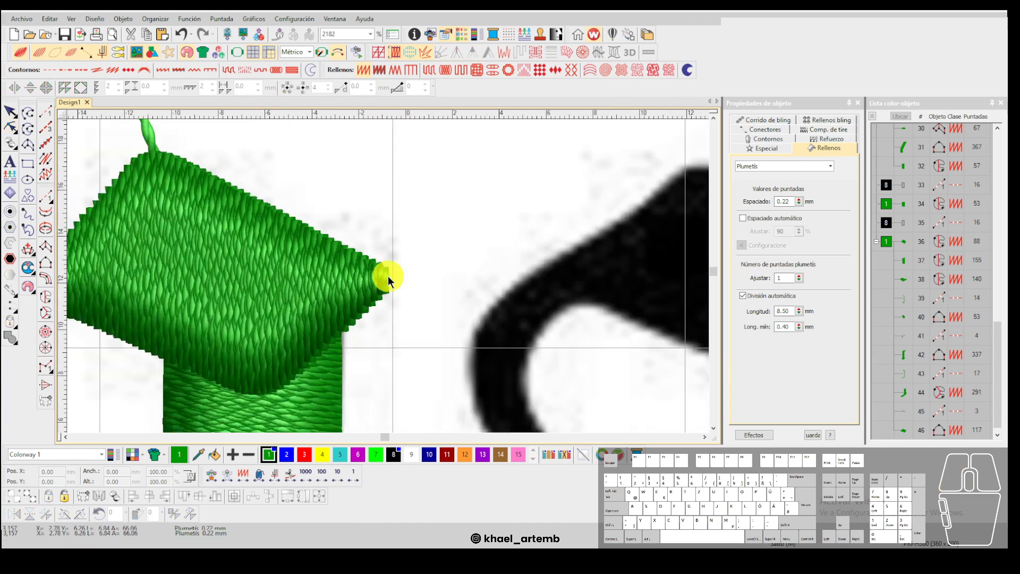
Lay a run stitch from the h's right tip down the a's upper left curve to the top of its lower bowl.
{"action": "scroll", "coordinate": [387, 274], "scroll_direction": "down", "scroll_amount": 5}
{"action": "scroll", "coordinate": [627, 154], "scroll_direction": "up", "scroll_amount": 2}
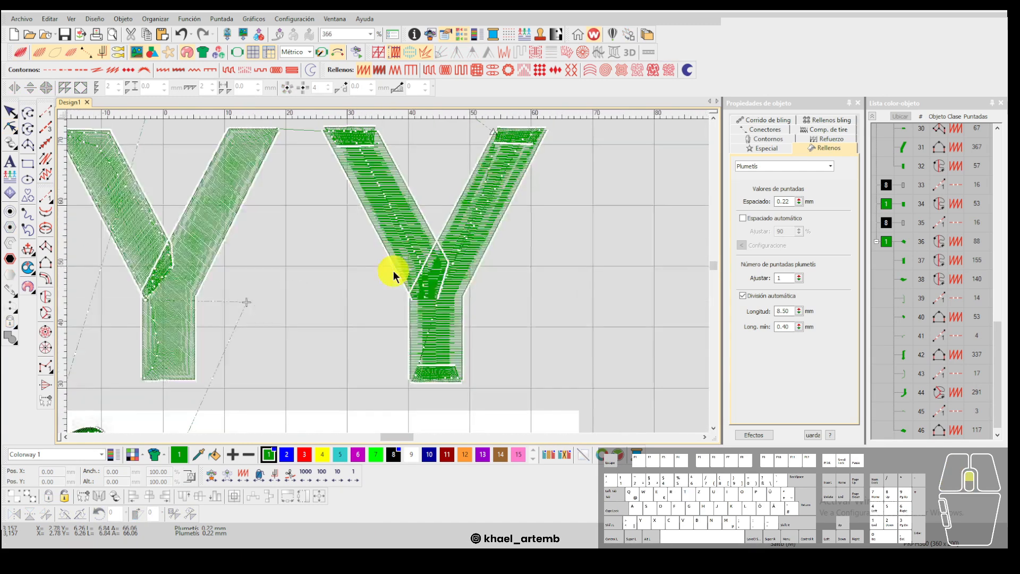
{"action": "scroll", "coordinate": [388, 279], "scroll_direction": "down", "scroll_amount": 3}
{"action": "scroll", "coordinate": [387, 279], "scroll_direction": "up", "scroll_amount": 2}
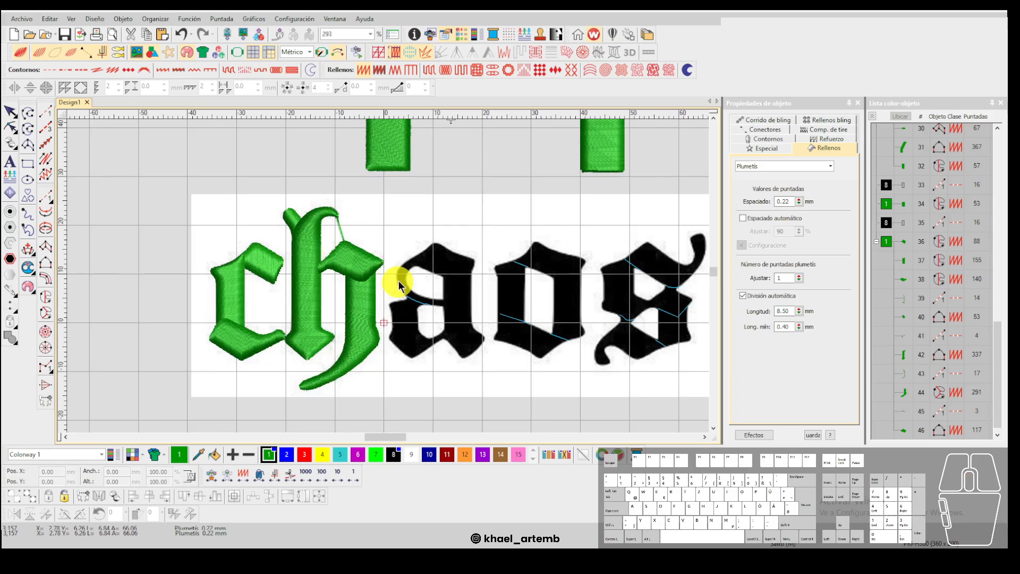
{"action": "scroll", "coordinate": [397, 287], "scroll_direction": "up", "scroll_amount": 4}
{"action": "left_click", "coordinate": [394, 260]}
{"action": "left_click", "coordinate": [382, 290]}
{"action": "left_click", "coordinate": [390, 321]}
{"action": "left_click", "coordinate": [426, 363]}
{"action": "scroll", "coordinate": [427, 363], "scroll_direction": "up", "scroll_amount": 2}
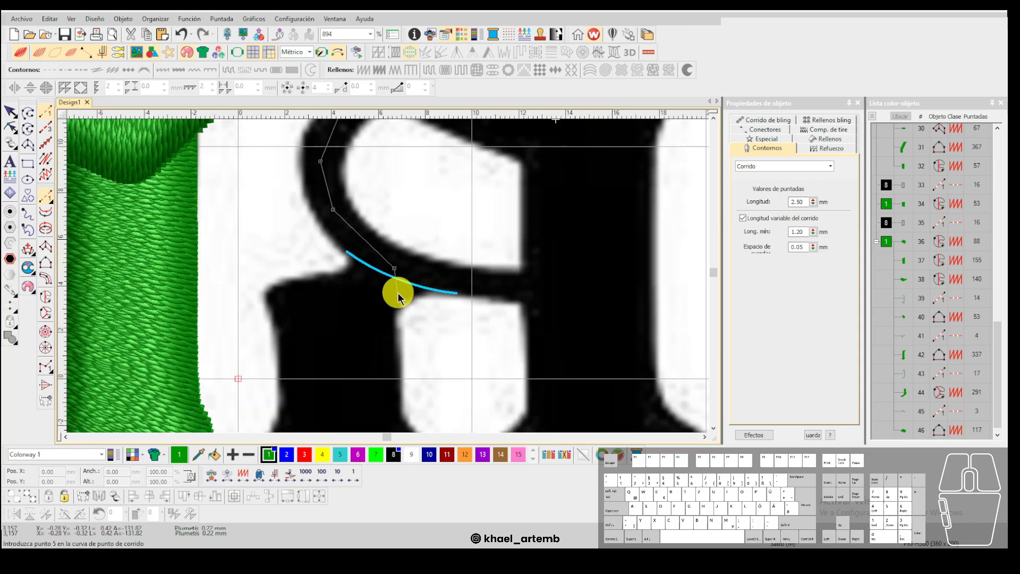
{"action": "key", "text": "Return"}
Trace the first side of a Column B satin along the counter of the a's lower bowl, ending inside the right stem.
{"action": "scroll", "coordinate": [400, 290], "scroll_direction": "up", "scroll_amount": 1}
{"action": "key", "text": "space"}
{"action": "left_click", "coordinate": [416, 265]}
{"action": "right_click", "coordinate": [384, 300]}
{"action": "left_click", "coordinate": [382, 330]}
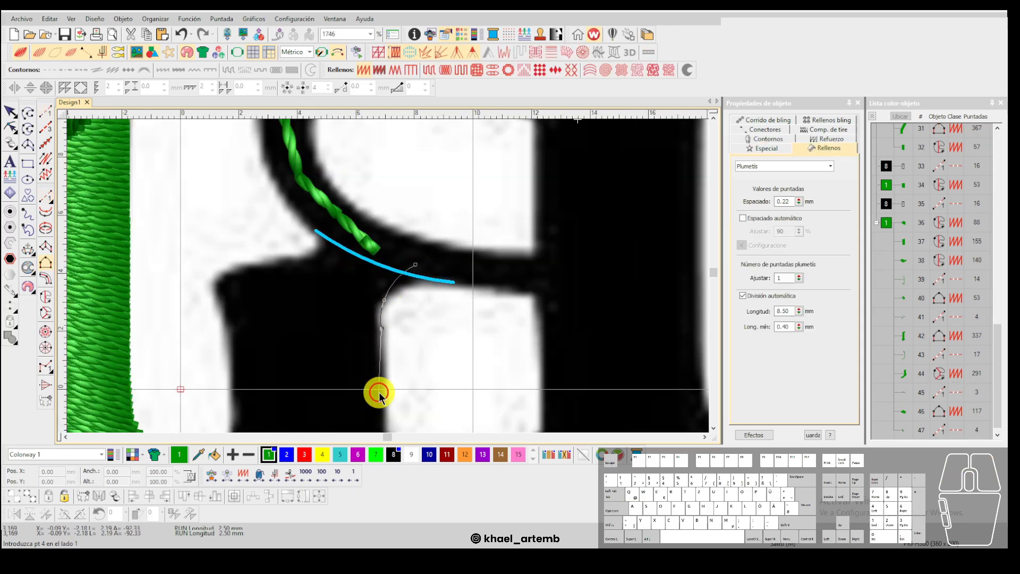
{"action": "scroll", "coordinate": [379, 393], "scroll_direction": "down", "scroll_amount": 1}
{"action": "left_click", "coordinate": [396, 304], "text": "ctrl"}
{"action": "right_click", "coordinate": [410, 333]}
{"action": "right_click", "coordinate": [441, 350]}
{"action": "left_click", "coordinate": [464, 344]}
{"action": "left_click", "coordinate": [530, 302]}
{"action": "key", "text": "Return"}
Start the satin's second side from the crossbar around the lower bowl's upper left corner and down its outer edge.
{"action": "left_click", "coordinate": [348, 149]}
{"action": "right_click", "coordinate": [321, 169]}
{"action": "right_click", "coordinate": [275, 180]}
{"action": "right_click", "coordinate": [265, 199]}
{"action": "right_click", "coordinate": [269, 218]}
{"action": "right_click", "coordinate": [272, 260]}
{"action": "key", "text": "BackSpace"}
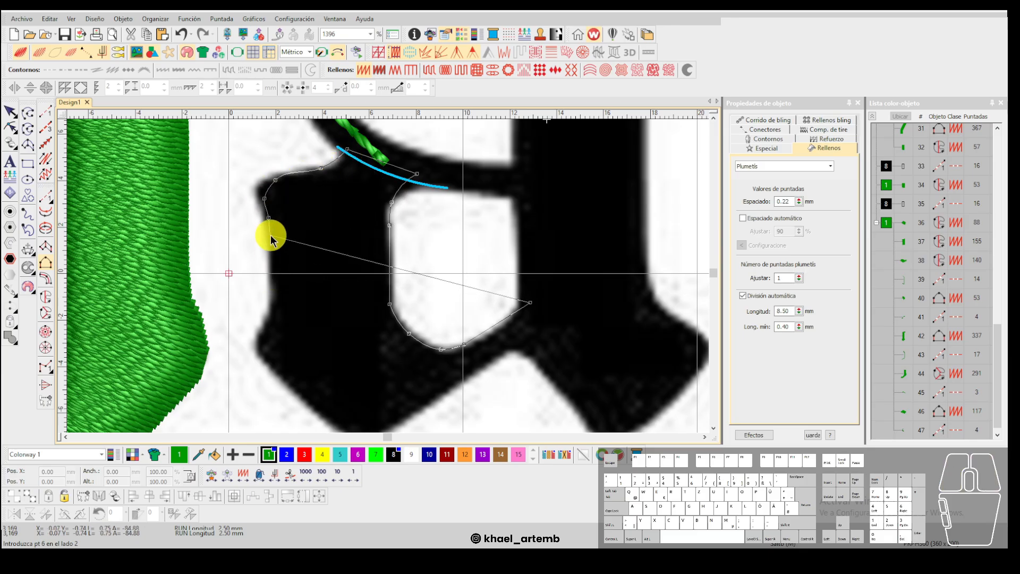
Continue the second side past the lower left corner and around the bottom point, and generate the bowl's column.
{"action": "left_click", "coordinate": [269, 313]}
{"action": "left_click", "coordinate": [255, 339]}
{"action": "left_click", "coordinate": [267, 364]}
{"action": "left_click", "coordinate": [375, 361]}
{"action": "left_click", "coordinate": [393, 367]}
{"action": "left_click", "coordinate": [420, 364]}
{"action": "key", "text": "Return"}
Extend the corner nodes at the lower bowl's right end into the a's black stem.
{"action": "left_click_drag", "start_coordinate": [566, 233], "coordinate": [585, 223]}
{"action": "key", "text": "t"}
{"action": "left_click_drag", "start_coordinate": [590, 260], "coordinate": [587, 264]}
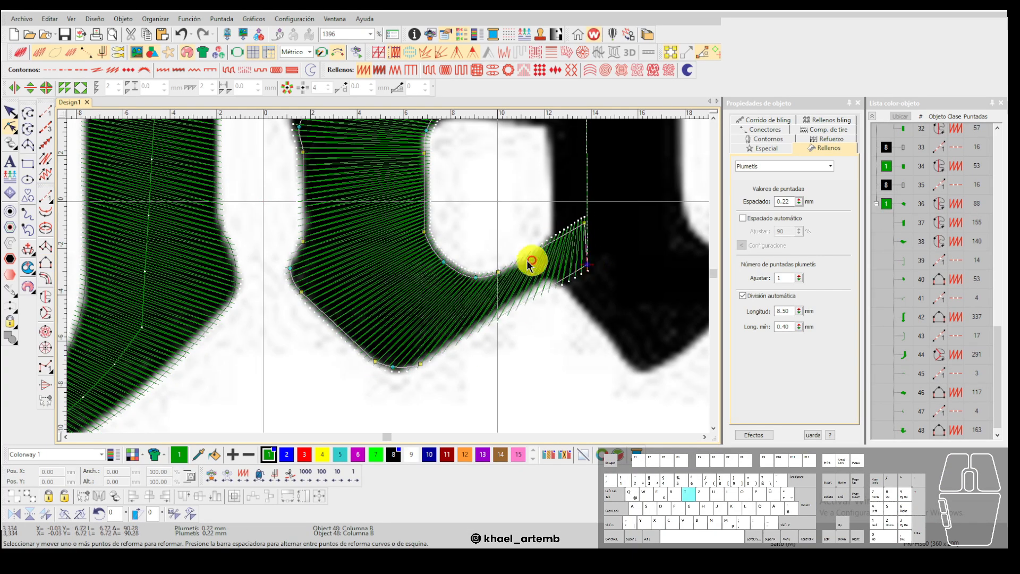
Add a stitch angle across the lower bowl's bottom bend and check the column in realistic and stitch-line views.
{"action": "key", "text": "ctrl+h"}
{"action": "key", "text": "Return"}
{"action": "scroll", "coordinate": [391, 270], "scroll_direction": "down", "scroll_amount": 2}
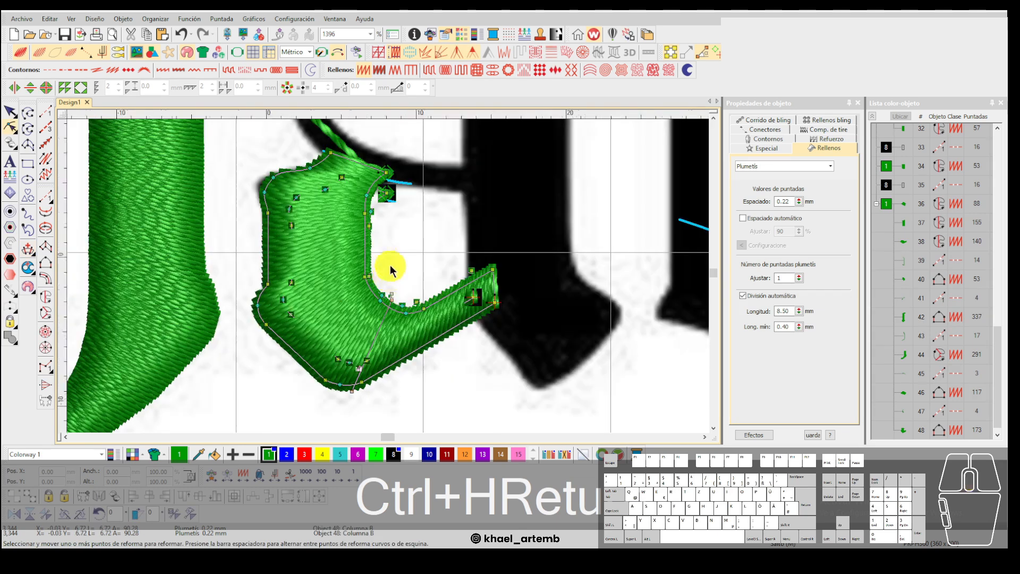
{"action": "scroll", "coordinate": [390, 266], "scroll_direction": "down", "scroll_amount": 1}
{"action": "key", "text": "t"}
{"action": "key", "text": "t"}
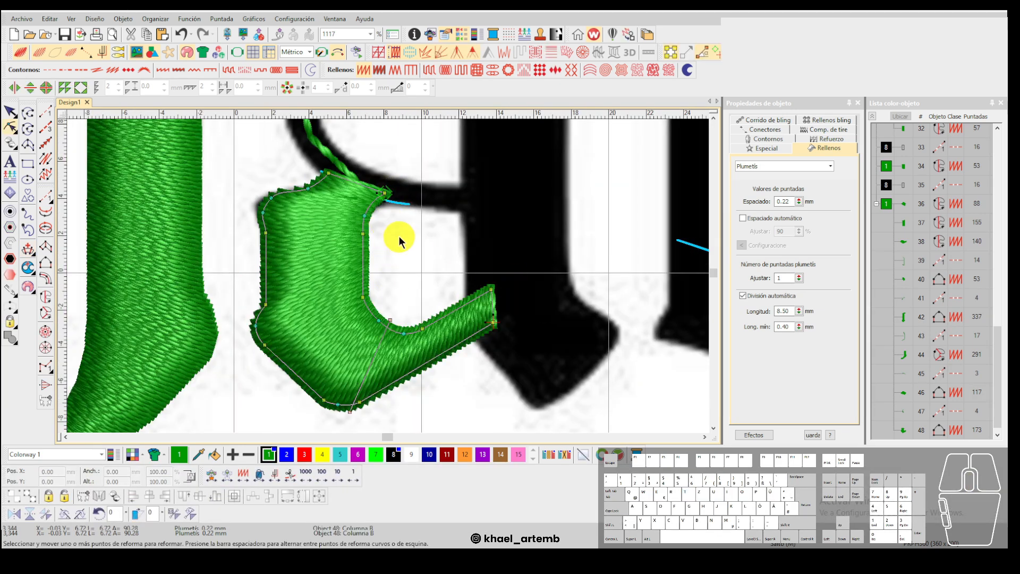
{"action": "key", "text": "t"}
{"action": "key", "text": "t"}
{"action": "key", "text": "Escape"}
Lay a run stitch from the lower bowl's right end up the stem to the a's crossbar.
{"action": "key", "text": "F8"}
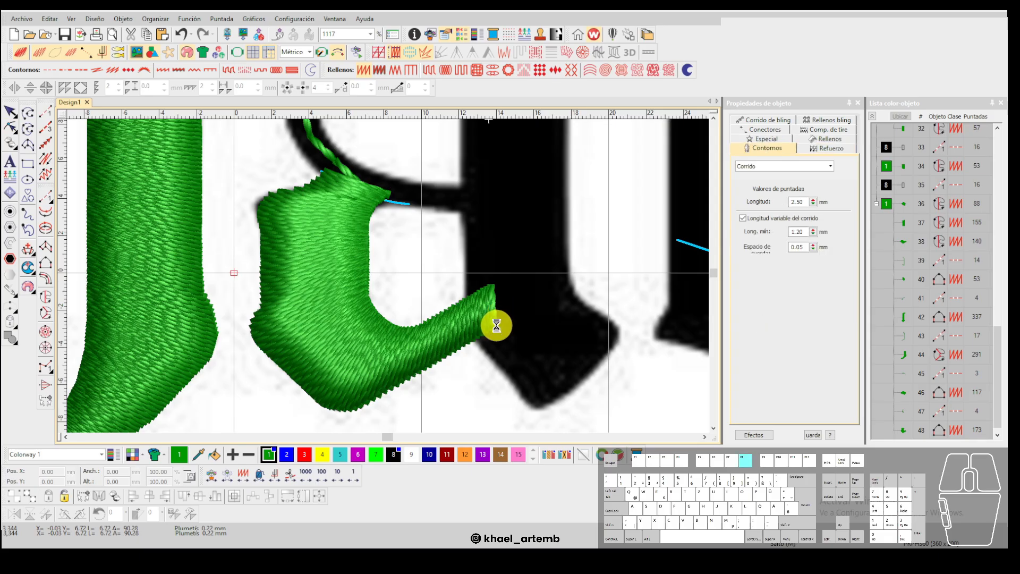
{"action": "left_click", "coordinate": [496, 325]}
{"action": "left_click", "coordinate": [430, 276]}
{"action": "key", "text": "Return"}
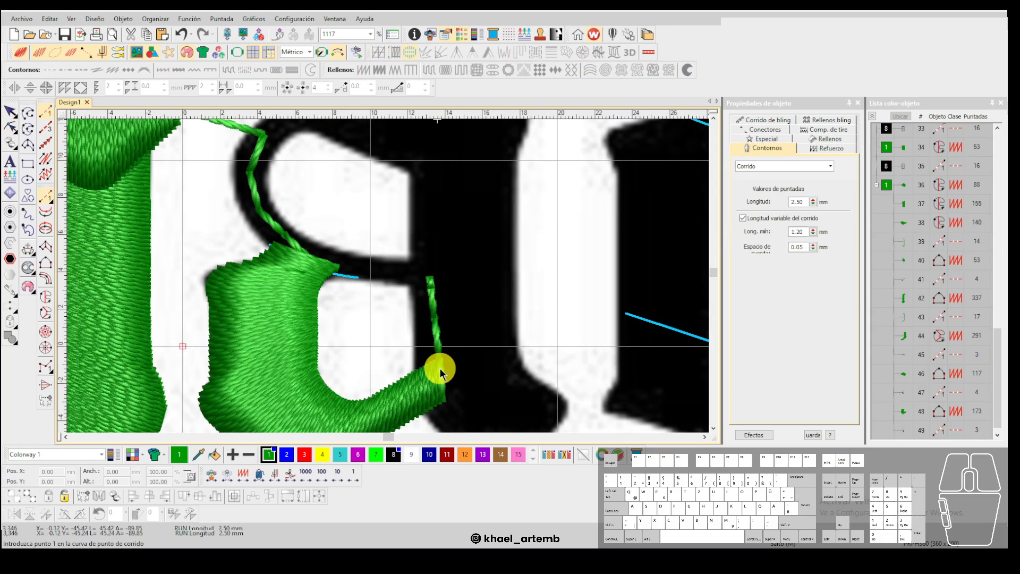
Trace the first side of a Column B satin along the inner edge of the a's upper bowl, from the crossbar to its top.
{"action": "scroll", "coordinate": [394, 278], "scroll_direction": "down", "scroll_amount": 1}
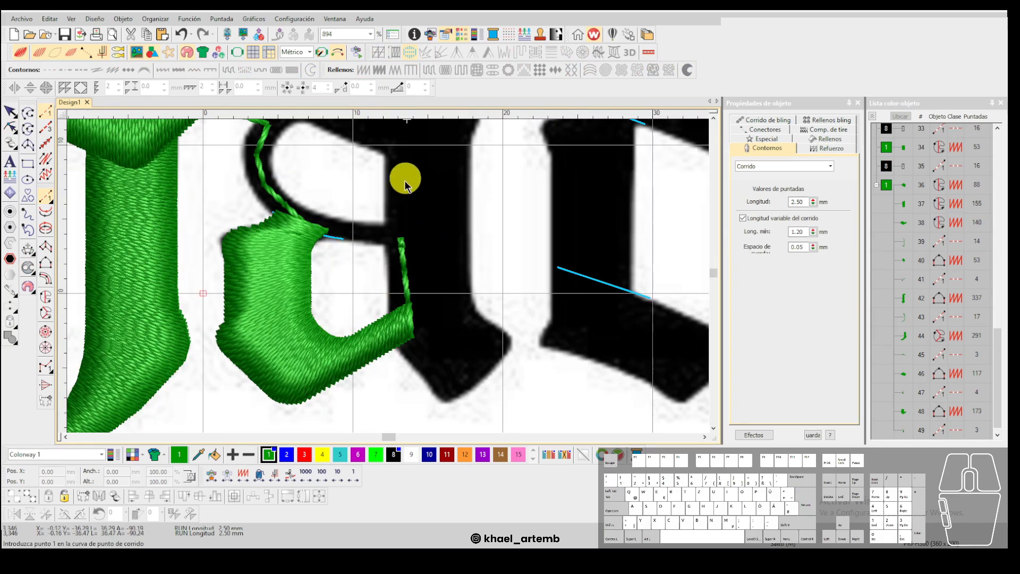
{"action": "scroll", "coordinate": [383, 275], "scroll_direction": "down", "scroll_amount": 1}
{"action": "scroll", "coordinate": [389, 275], "scroll_direction": "up", "scroll_amount": 3}
{"action": "scroll", "coordinate": [385, 277], "scroll_direction": "down", "scroll_amount": 1}
{"action": "scroll", "coordinate": [383, 277], "scroll_direction": "up", "scroll_amount": 2}
{"action": "key", "text": "F5"}
{"action": "left_click", "coordinate": [438, 298]}
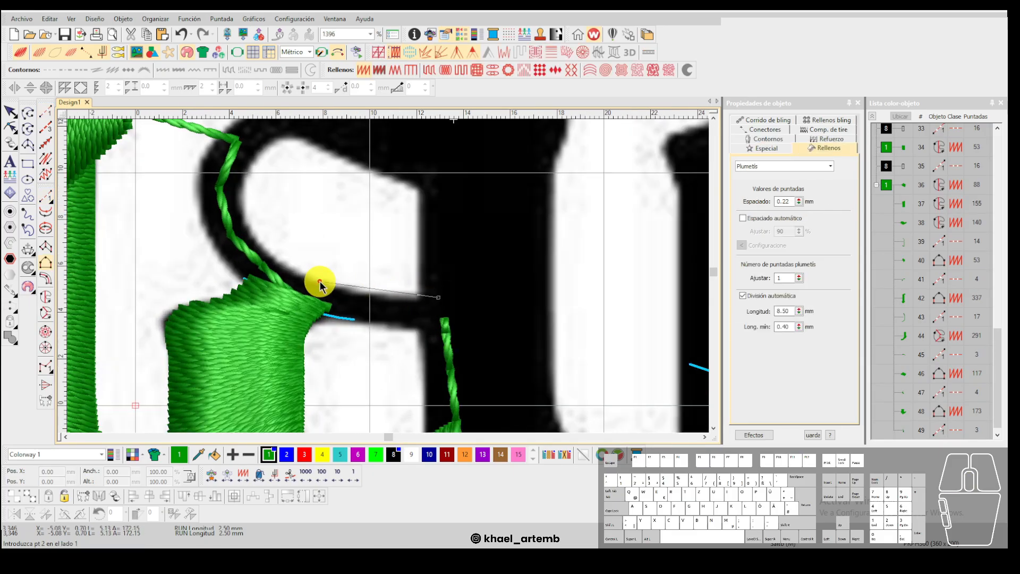
{"action": "left_click", "coordinate": [247, 216]}
{"action": "left_click", "coordinate": [360, 200]}
{"action": "key", "text": "Return"}
Trace the satin's second side along the upper bowl's outer edge and generate the curved column.
{"action": "left_click", "coordinate": [492, 407]}
{"action": "right_click", "coordinate": [396, 396]}
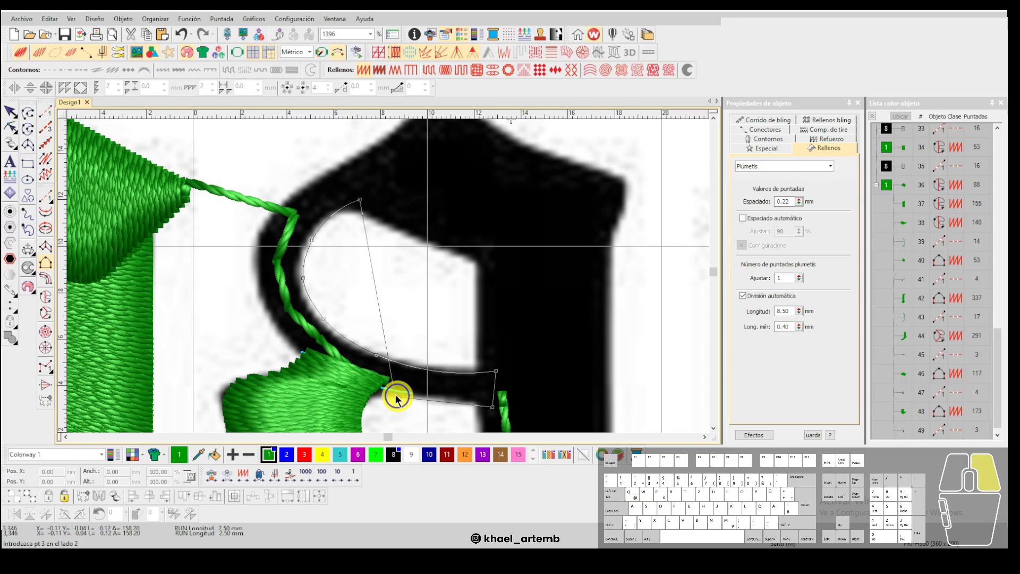
{"action": "right_click", "coordinate": [283, 338]}
{"action": "right_click", "coordinate": [257, 278]}
{"action": "right_click", "coordinate": [266, 220]}
{"action": "right_click", "coordinate": [308, 185]}
{"action": "key", "text": "Return"}
{"action": "scroll", "coordinate": [357, 190], "scroll_direction": "down", "scroll_amount": 2}
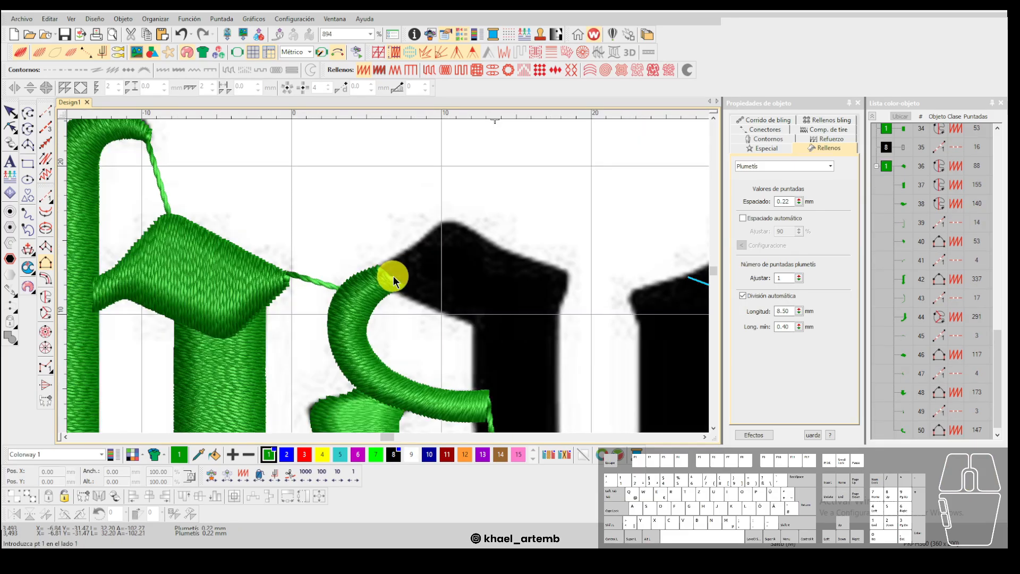
Start a Column B satin on the a's stem, tracing its first side from the upper bowl's end along the shoulder's inner edge.
{"action": "key", "text": "F4"}
{"action": "scroll", "coordinate": [389, 276], "scroll_direction": "up", "scroll_amount": 2}
{"action": "key", "text": "F5"}
{"action": "left_click", "coordinate": [342, 273]}
{"action": "left_click", "coordinate": [490, 345]}
{"action": "right_click", "coordinate": [502, 351]}
{"action": "left_click", "coordinate": [515, 379]}
{"action": "scroll", "coordinate": [450, 371], "scroll_direction": "down", "scroll_amount": 1}
{"action": "key", "text": "BackSpace"}
{"action": "left_click", "coordinate": [388, 225]}
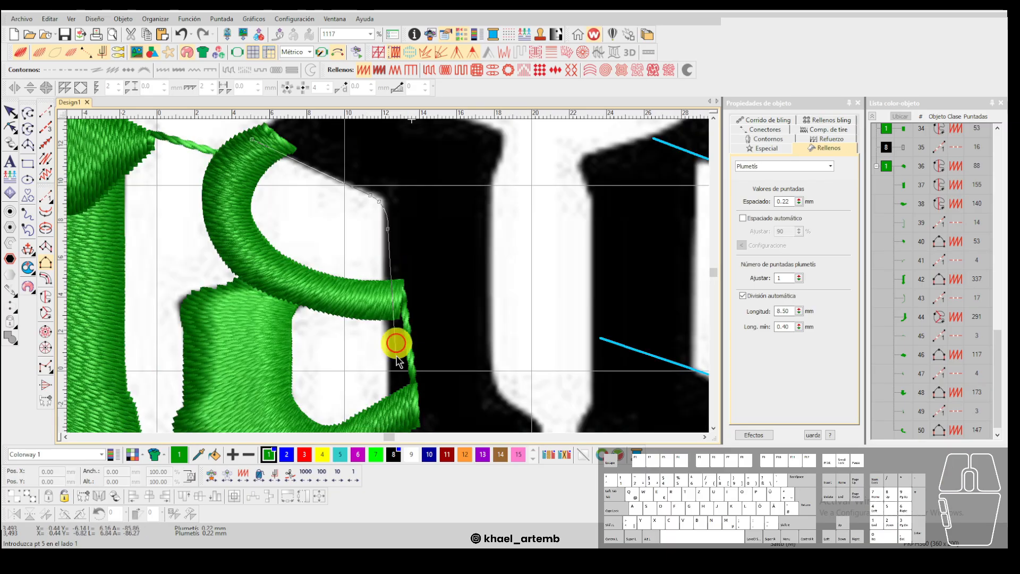
Continue the first side down the stem's inner edge and along the foot to its pointed bottom tip.
{"action": "scroll", "coordinate": [397, 354], "scroll_direction": "down", "scroll_amount": 2}
{"action": "scroll", "coordinate": [388, 276], "scroll_direction": "up", "scroll_amount": 2}
{"action": "left_click", "coordinate": [389, 292]}
{"action": "left_click", "coordinate": [401, 307]}
{"action": "left_click", "coordinate": [437, 351]}
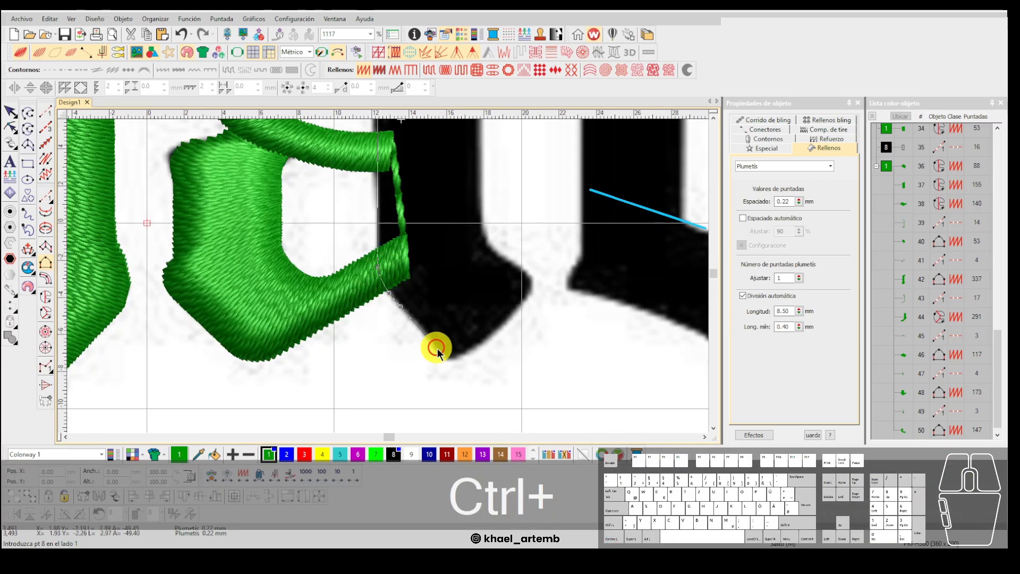
{"action": "left_click", "coordinate": [454, 358]}
{"action": "key", "text": "BackSpace"}
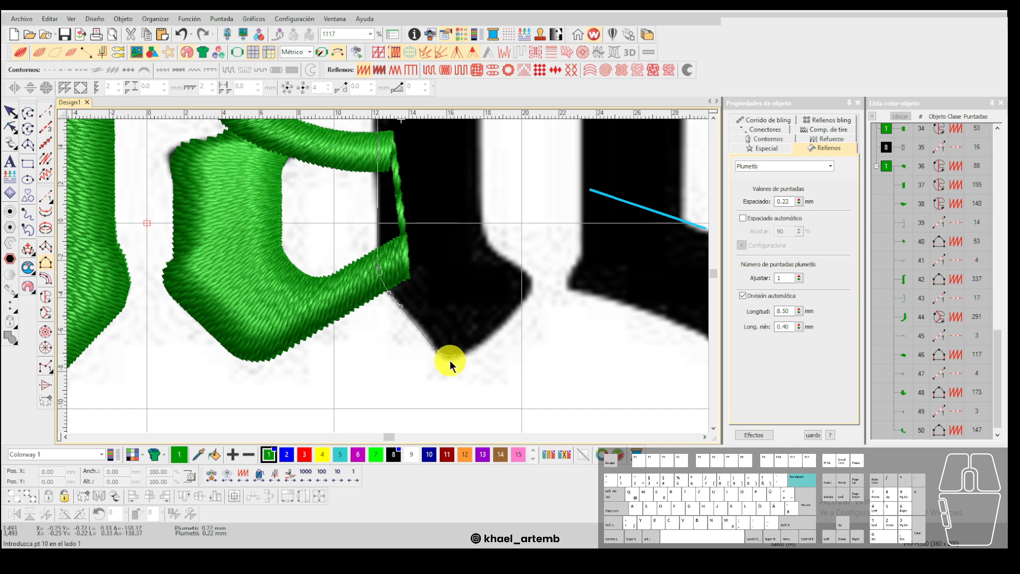
{"action": "scroll", "coordinate": [365, 201], "scroll_direction": "down", "scroll_amount": 2}
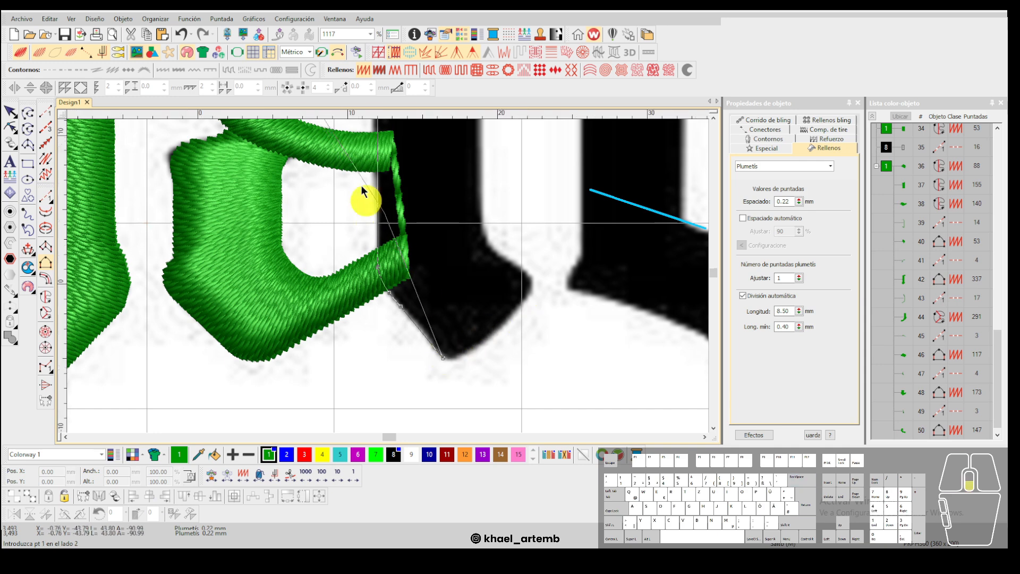
Switch to the Google Meet call to lower the participant's raised hand, and return to the embroidery design.
{"action": "key", "text": "alt+Tab"}
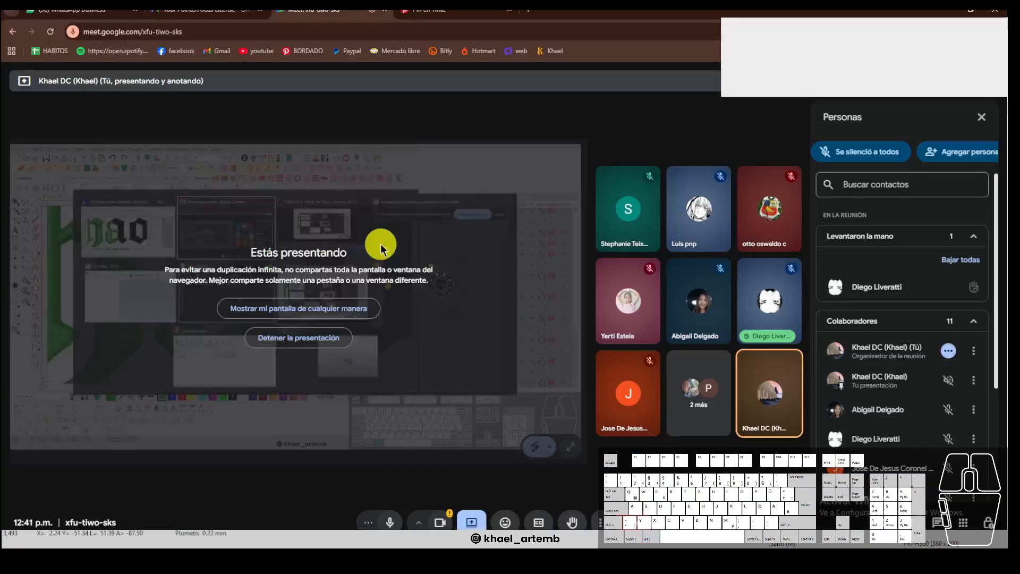
{"action": "left_click", "coordinate": [963, 292]}
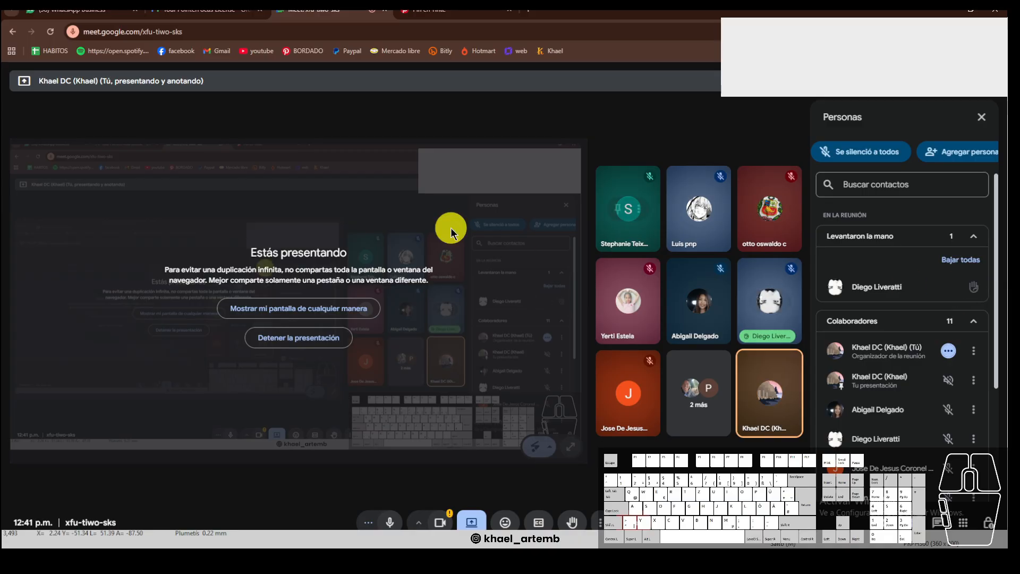
{"action": "key", "text": "alt+Tab"}
Trace the column's second side from the upper bowl's end over the a's peak, around the outer shoulder and into the stem.
{"action": "scroll", "coordinate": [391, 287], "scroll_direction": "up", "scroll_amount": 3}
{"action": "scroll", "coordinate": [384, 289], "scroll_direction": "up", "scroll_amount": 2}
{"action": "left_click", "coordinate": [343, 313]}
{"action": "left_click", "coordinate": [432, 267]}
{"action": "left_click", "coordinate": [499, 209]}
{"action": "left_click", "coordinate": [533, 196]}
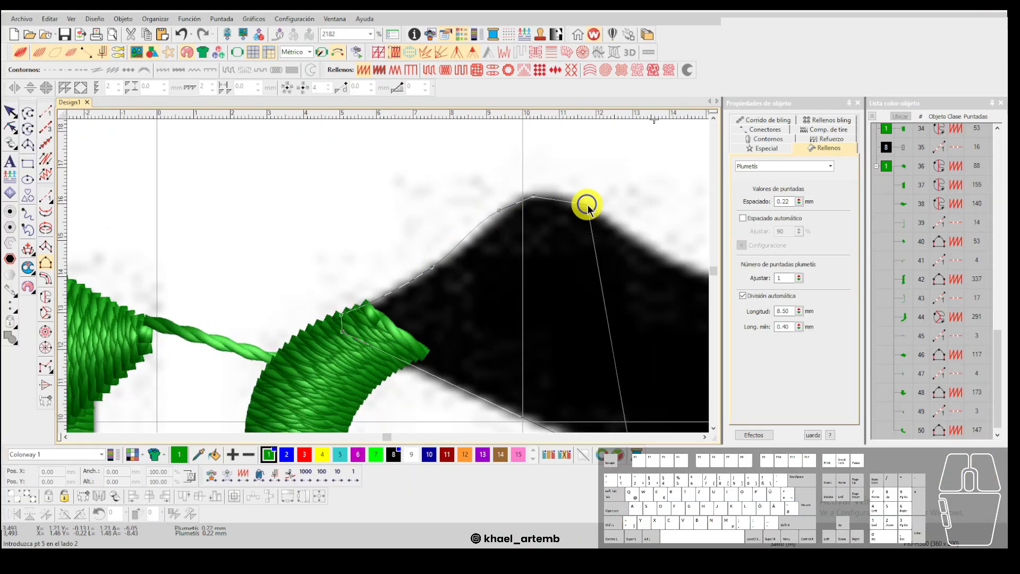
{"action": "left_click", "coordinate": [592, 208]}
{"action": "scroll", "coordinate": [655, 251], "scroll_direction": "down", "scroll_amount": 2}
{"action": "left_click", "coordinate": [413, 280]}
{"action": "left_click", "coordinate": [479, 301]}
{"action": "left_click", "coordinate": [490, 315]}
{"action": "left_click", "coordinate": [491, 335]}
{"action": "left_click", "coordinate": [475, 367]}
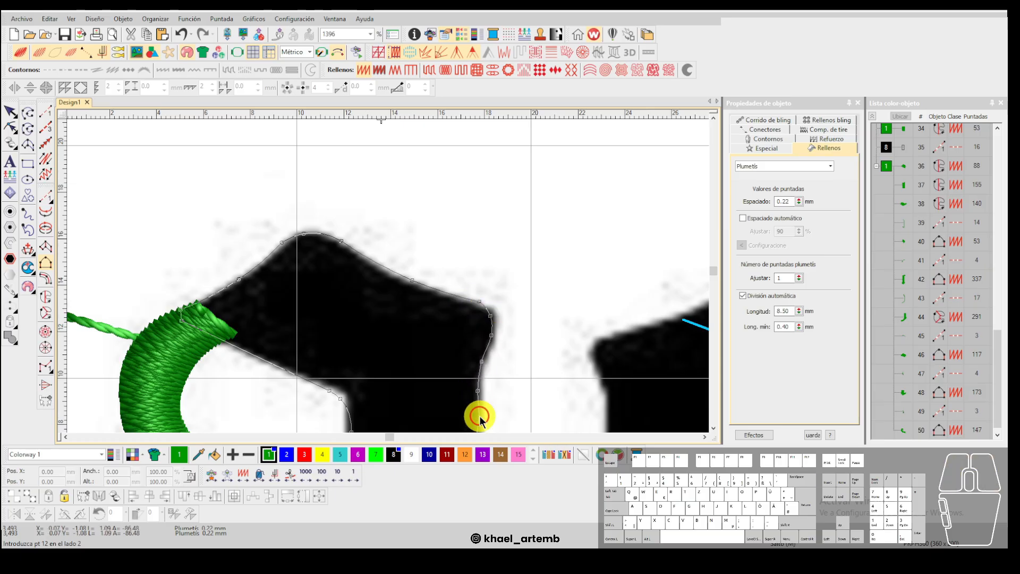
Carry the second side down the stem's outer edge around the foot's corner and generate the satin column.
{"action": "scroll", "coordinate": [480, 416], "scroll_direction": "down", "scroll_amount": 3}
{"action": "scroll", "coordinate": [410, 407], "scroll_direction": "up", "scroll_amount": 3}
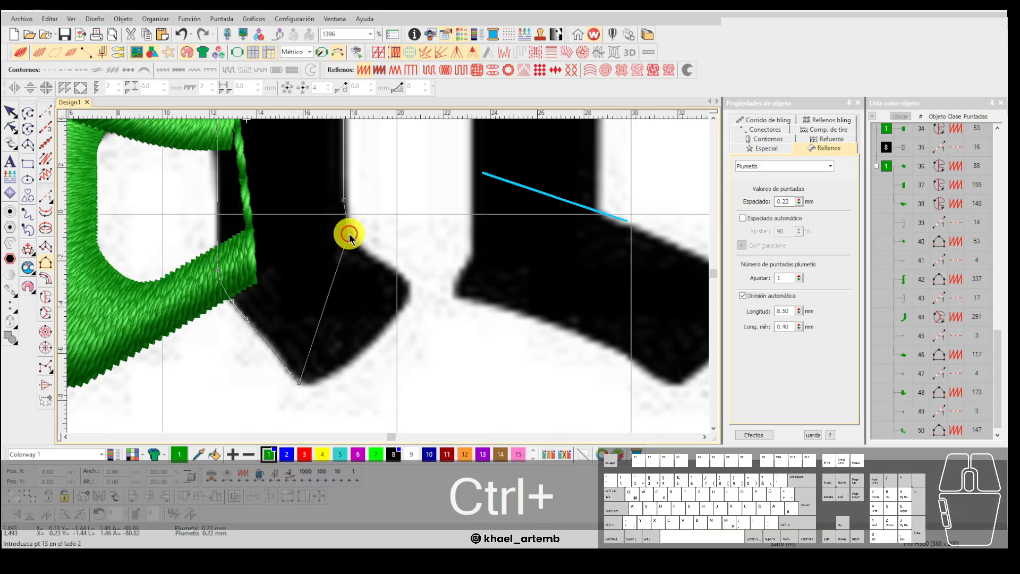
{"action": "left_click", "coordinate": [387, 261]}
{"action": "left_click", "coordinate": [401, 273]}
{"action": "left_click", "coordinate": [402, 301]}
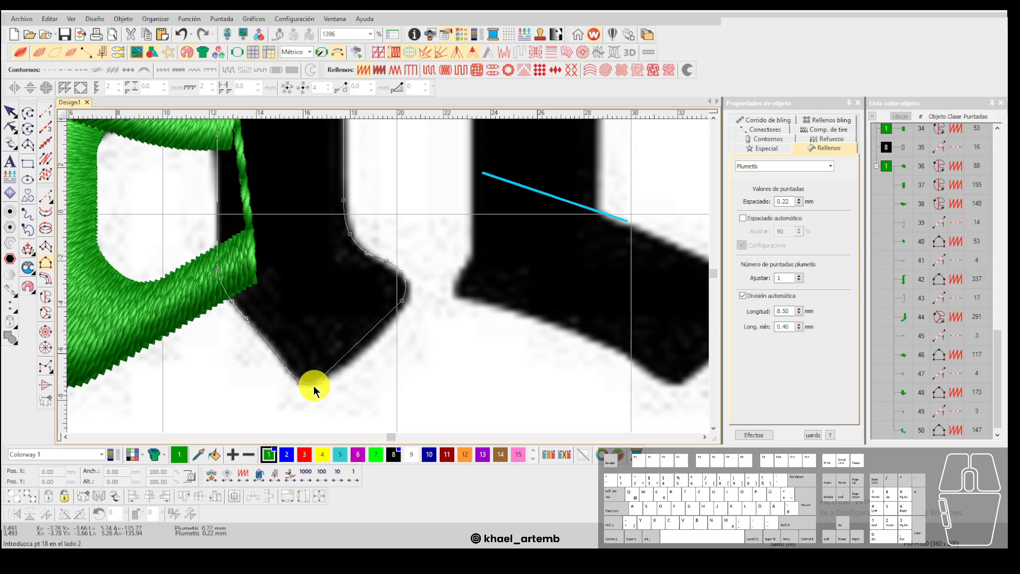
{"action": "key", "text": "Return"}
Examine the completed a, especially the junction where the upper bowl crosses the top of the lower bowl.
{"action": "scroll", "coordinate": [390, 272], "scroll_direction": "down", "scroll_amount": 5}
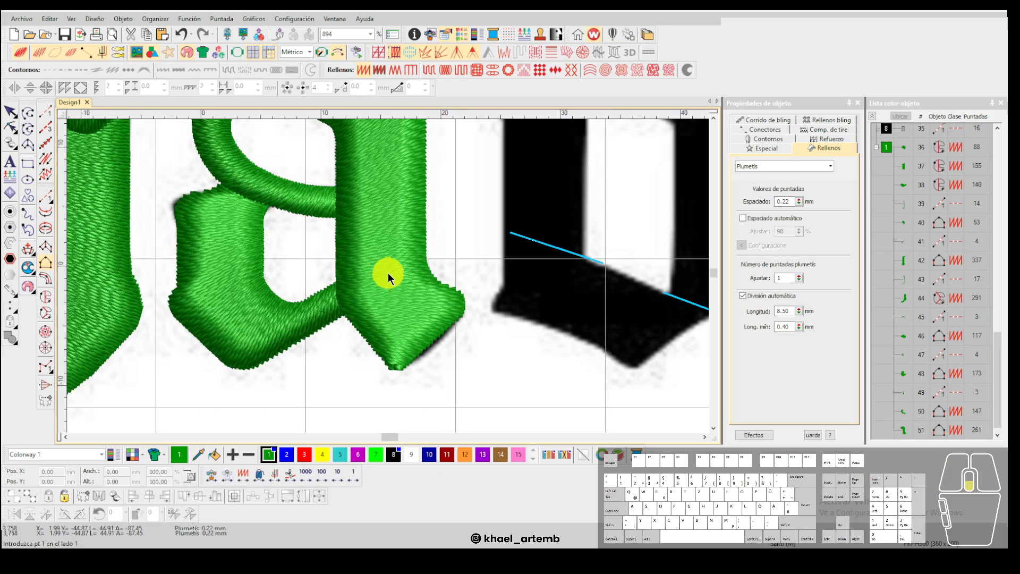
{"action": "scroll", "coordinate": [387, 275], "scroll_direction": "up", "scroll_amount": 2}
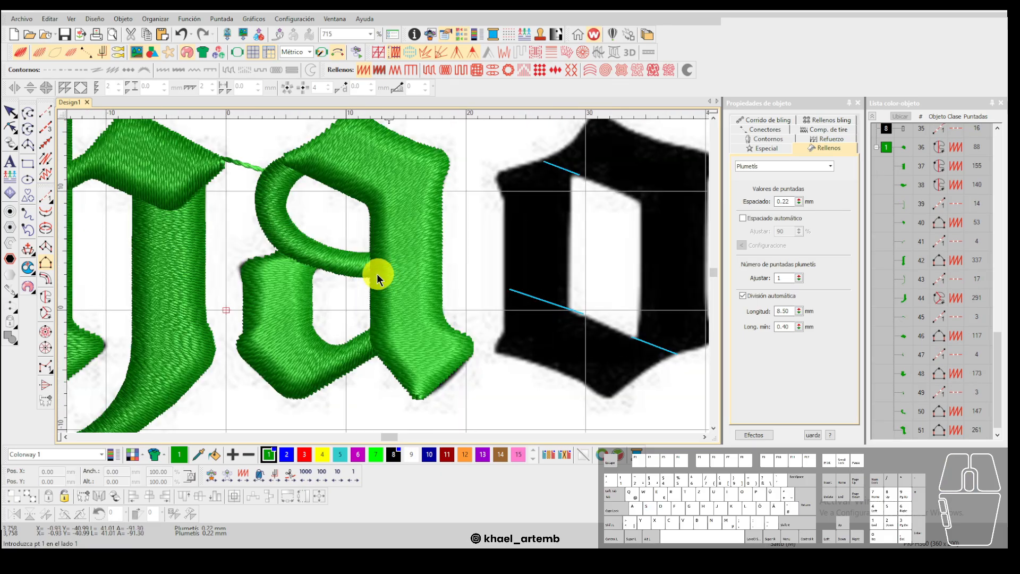
{"action": "scroll", "coordinate": [388, 276], "scroll_direction": "up", "scroll_amount": 1}
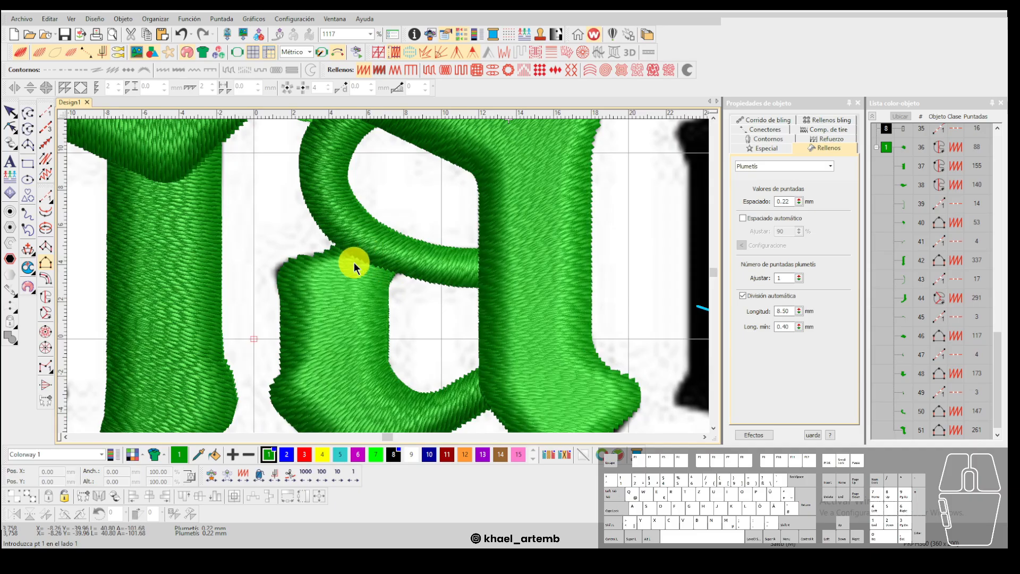
{"action": "scroll", "coordinate": [388, 276], "scroll_direction": "down", "scroll_amount": 3}
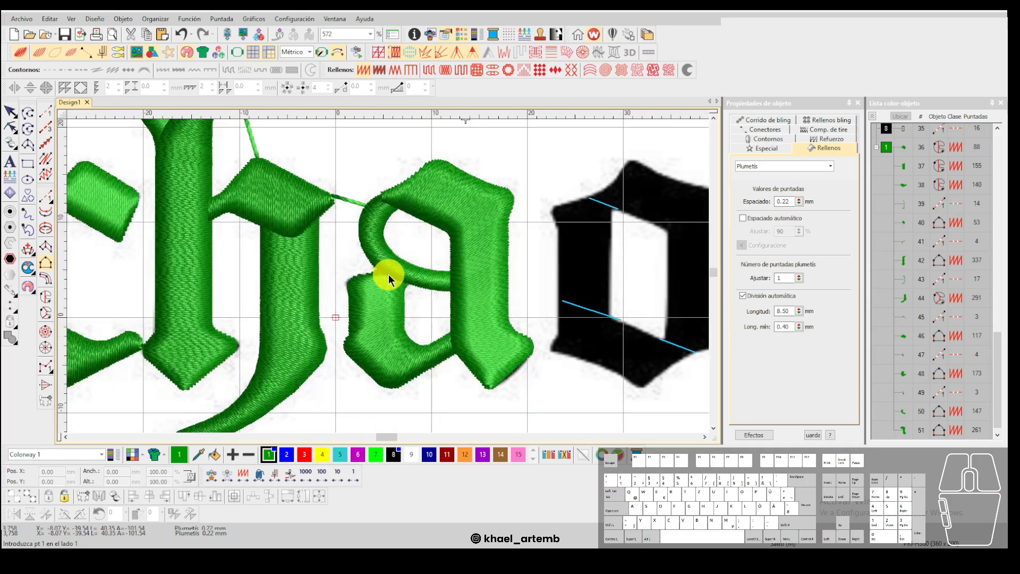
{"action": "scroll", "coordinate": [388, 276], "scroll_direction": "up", "scroll_amount": 2}
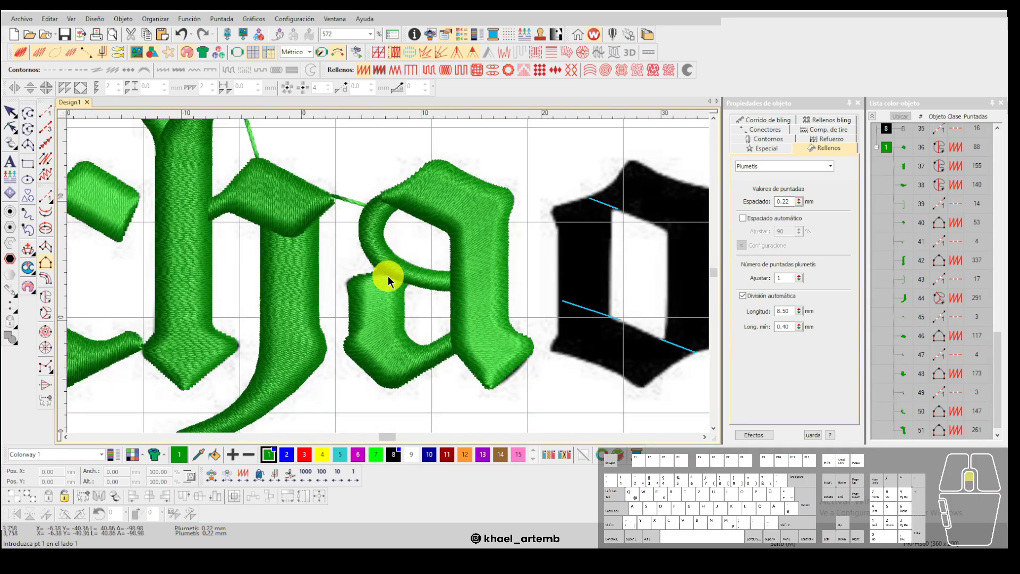
{"action": "scroll", "coordinate": [388, 276], "scroll_direction": "up", "scroll_amount": 1}
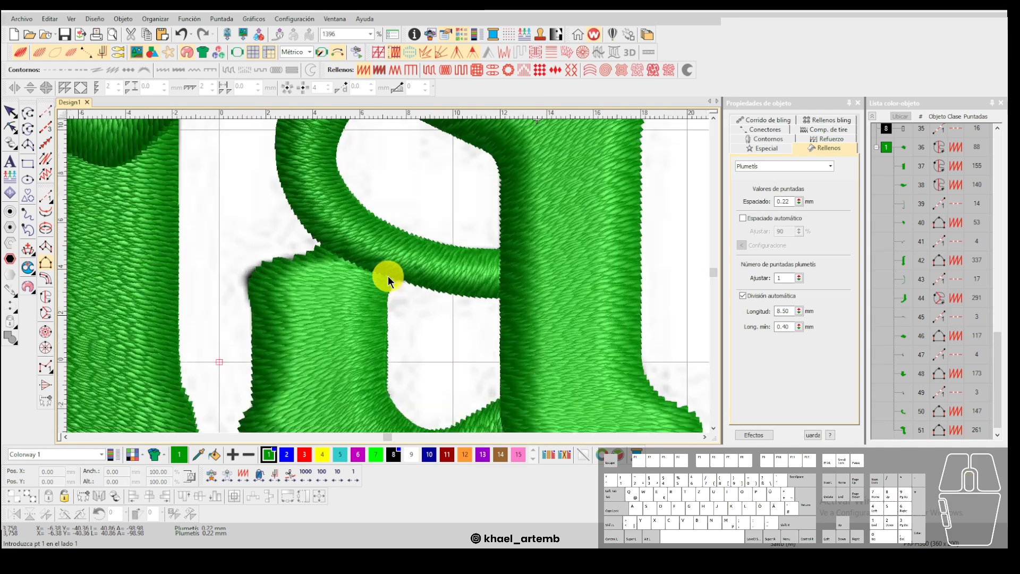
{"action": "scroll", "coordinate": [393, 287], "scroll_direction": "down", "scroll_amount": 3}
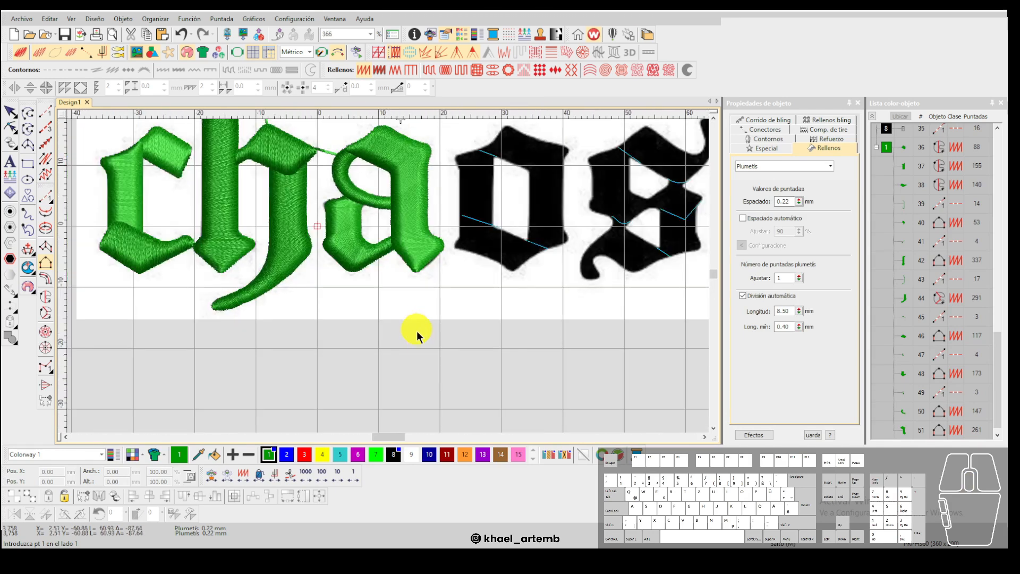
Draw a sample four-cornered satin column of about 6.8 × 7.8 mm in the empty area below the letters.
{"action": "scroll", "coordinate": [390, 289], "scroll_direction": "up", "scroll_amount": 1}
{"action": "left_click", "coordinate": [393, 285]}
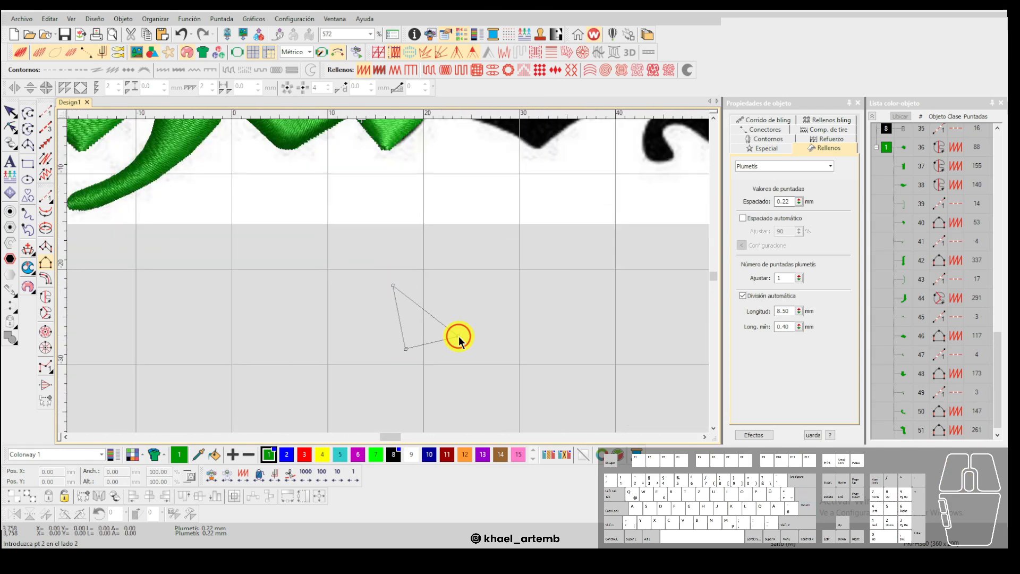
{"action": "left_click", "coordinate": [442, 275]}
{"action": "key", "text": "Return"}
{"action": "scroll", "coordinate": [397, 284], "scroll_direction": "up", "scroll_amount": 1}
{"action": "left_click", "coordinate": [351, 214]}
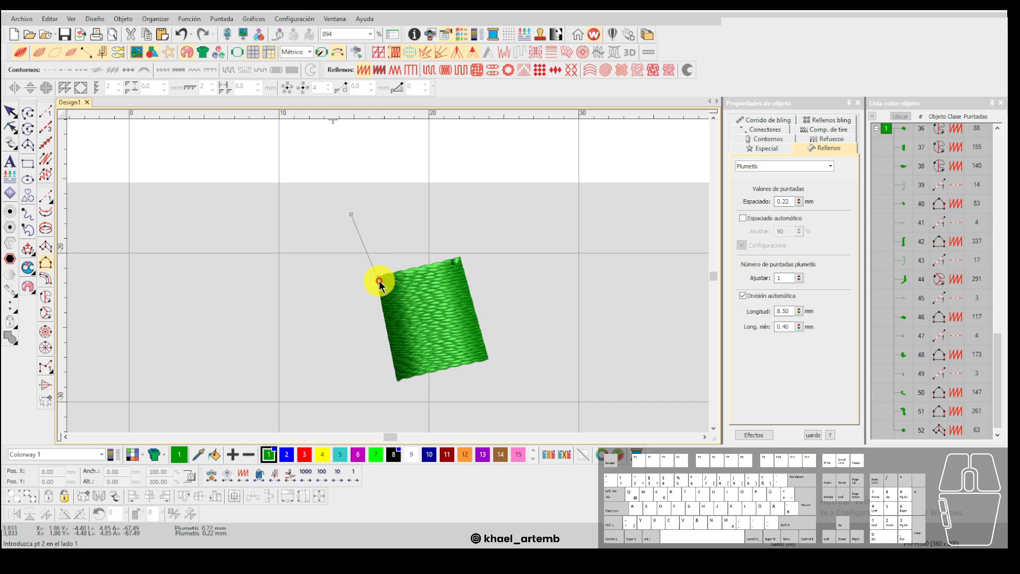
{"action": "left_click", "coordinate": [475, 261]}
{"action": "scroll", "coordinate": [381, 268], "scroll_direction": "up", "scroll_amount": 1}
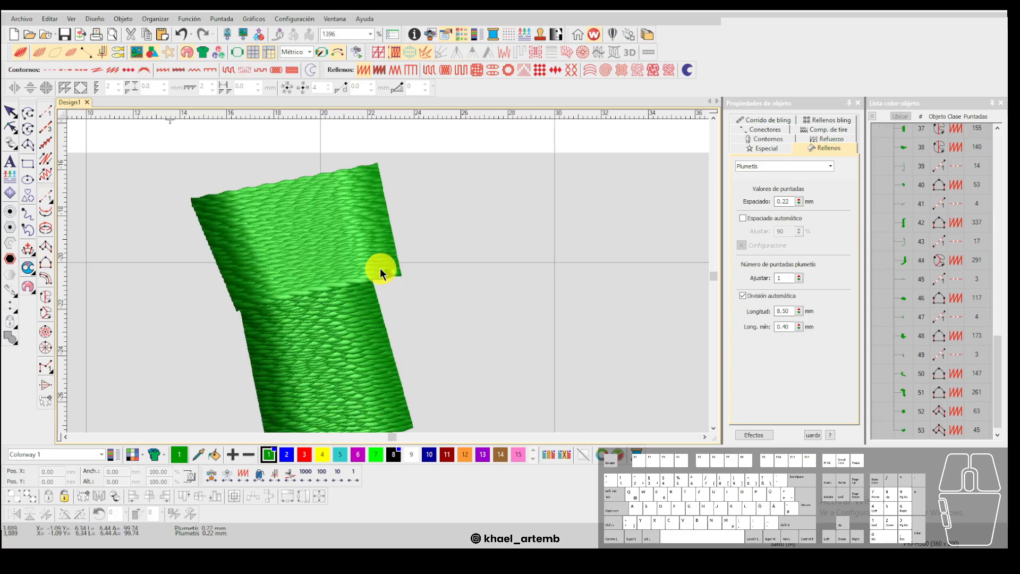
{"action": "key", "text": "Delete"}
{"action": "left_click", "coordinate": [227, 315]}
{"action": "left_click", "coordinate": [366, 192]}
{"action": "key", "text": "Return"}
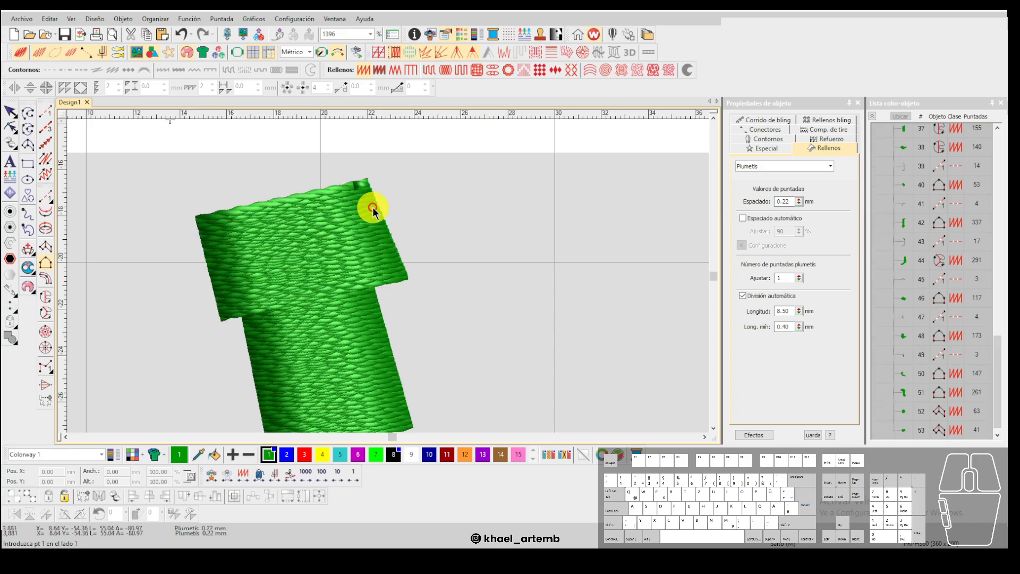
{"action": "key", "text": "ctrl+z"}
Draw a wider satin column across the sample block's upper edge with its stitches running crosswise to the block's.
{"action": "key", "text": "F5"}
{"action": "left_click", "coordinate": [181, 233]}
{"action": "left_click", "coordinate": [393, 174]}
{"action": "key", "text": "Return"}
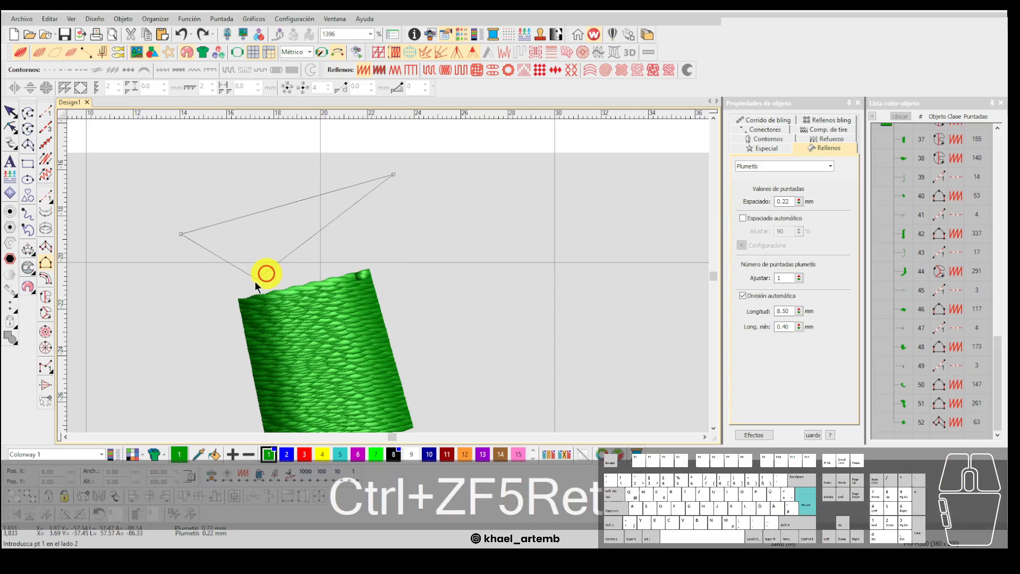
{"action": "left_click", "coordinate": [426, 262]}
{"action": "key", "text": "Return"}
Select the lower sample column to examine how far it extends beneath the crossing column, and deselect it.
{"action": "scroll", "coordinate": [420, 259], "scroll_direction": "down", "scroll_amount": 2}
{"action": "key", "text": "Escape"}
{"action": "mouse_move", "coordinate": [393, 238]}
{"action": "left_mouse_down"}
{"action": "mouse_move", "coordinate": [378, 234]}
{"action": "mouse_move", "coordinate": [384, 240]}
{"action": "left_mouse_up"}
{"action": "scroll", "coordinate": [387, 273], "scroll_direction": "up", "scroll_amount": 2}
{"action": "left_click", "coordinate": [405, 279]}
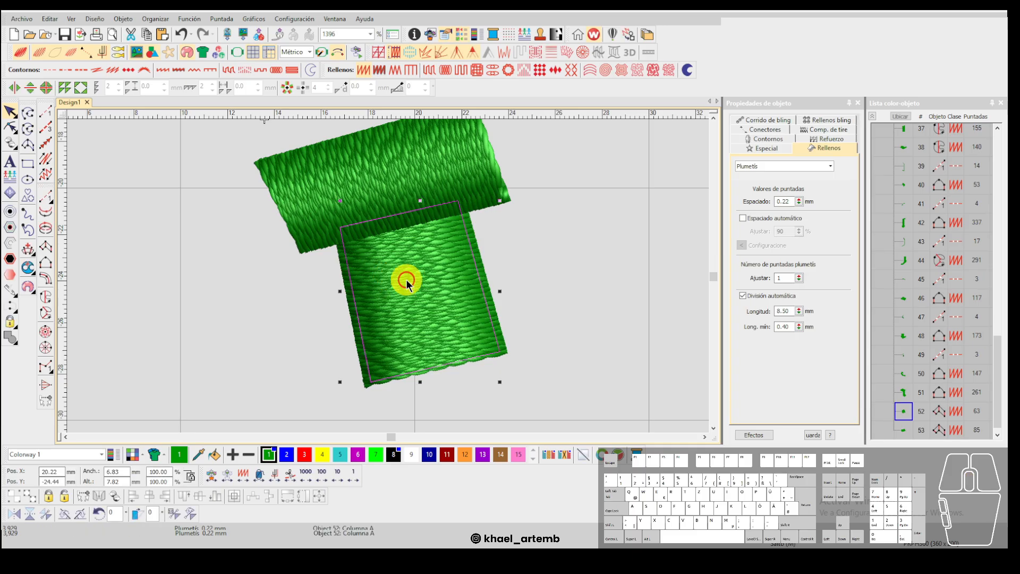
{"action": "left_click", "coordinate": [555, 275]}
Start a vector line along the sample columns' overlap in stitch-line view and undo it.
{"action": "left_click", "coordinate": [28, 167]}
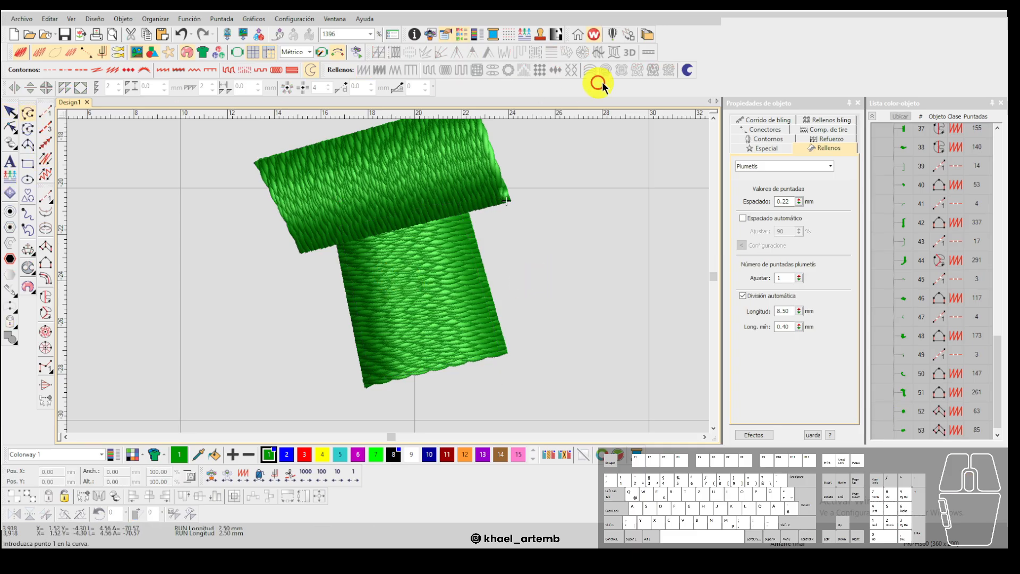
{"action": "left_click", "coordinate": [688, 70]}
{"action": "scroll", "coordinate": [376, 233], "scroll_direction": "up", "scroll_amount": 3}
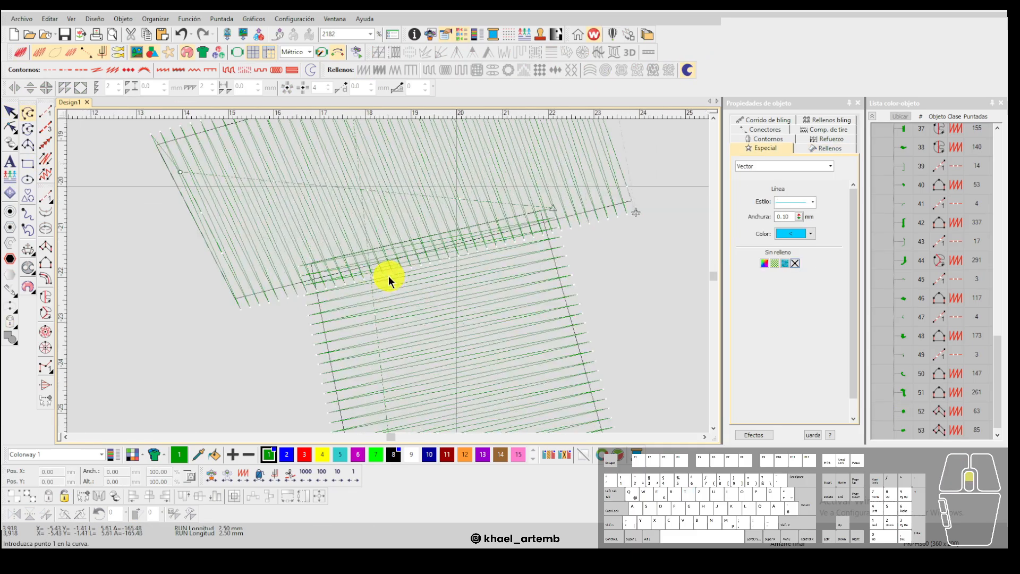
{"action": "scroll", "coordinate": [408, 273], "scroll_direction": "up", "scroll_amount": 1}
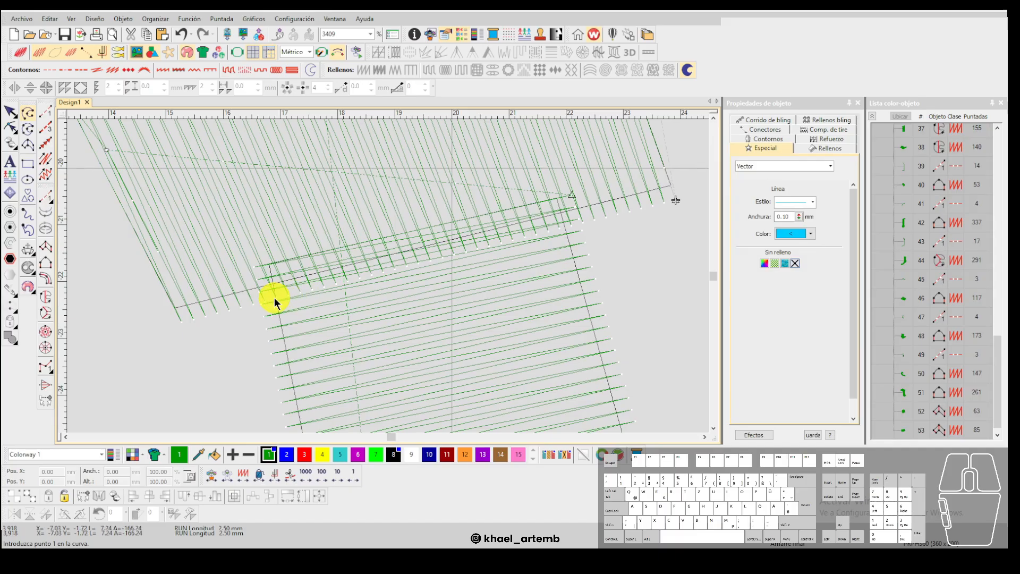
{"action": "scroll", "coordinate": [371, 274], "scroll_direction": "up", "scroll_amount": 3}
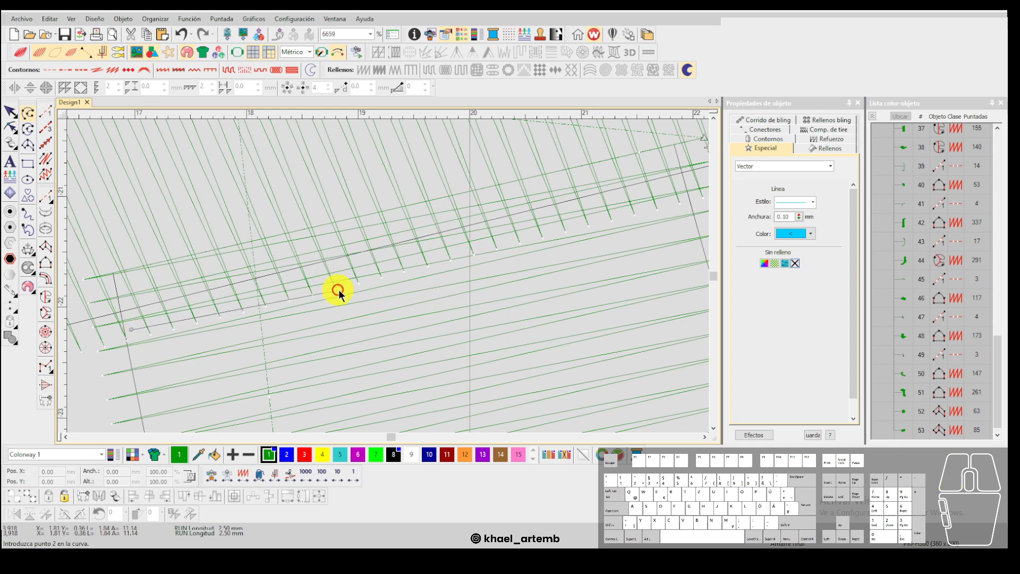
{"action": "left_click", "coordinate": [367, 286]}
{"action": "key", "text": "ctrl+z"}
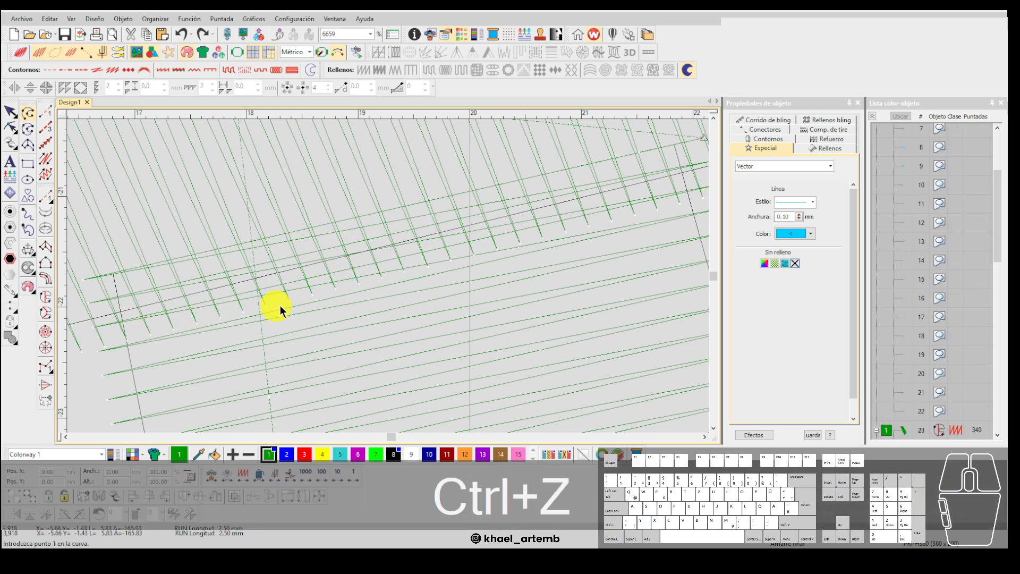
Select both sample columns below the letters and delete them.
{"action": "scroll", "coordinate": [393, 279], "scroll_direction": "down", "scroll_amount": 10}
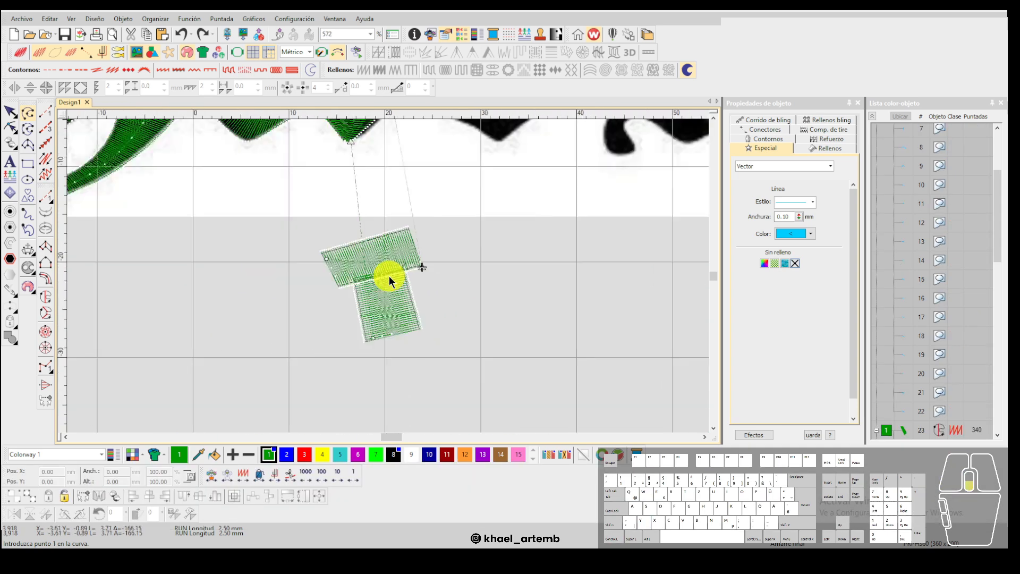
{"action": "left_click_drag", "start_coordinate": [449, 346], "coordinate": [332, 252]}
{"action": "scroll", "coordinate": [388, 275], "scroll_direction": "up", "scroll_amount": 2}
{"action": "key", "text": "Delete"}
Show the reshape points of the a's lower bowl column to examine its overlap with the upper bowl, and leave reshaping.
{"action": "left_click", "coordinate": [383, 219]}
{"action": "scroll", "coordinate": [386, 206], "scroll_direction": "up", "scroll_amount": 5}
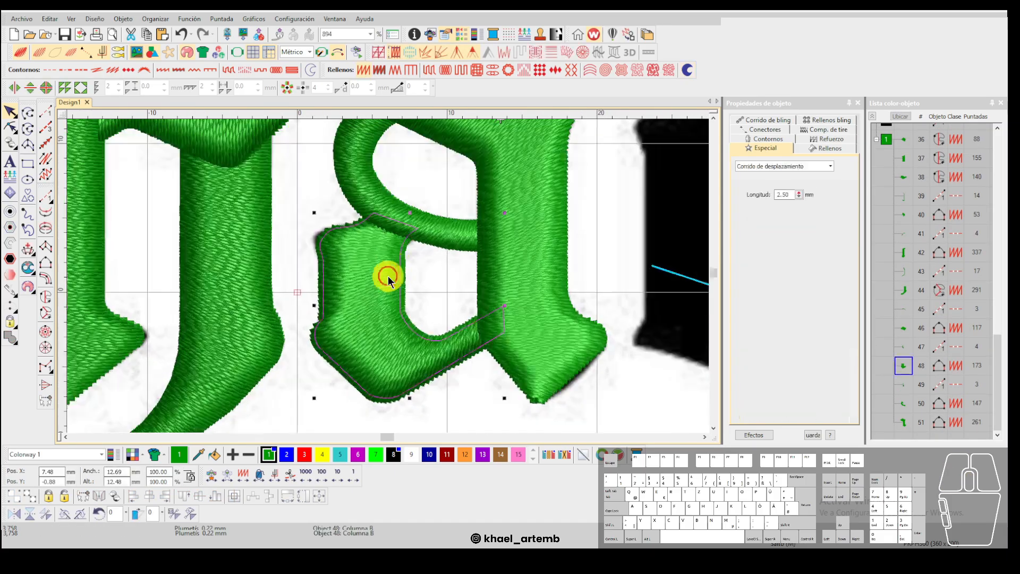
{"action": "scroll", "coordinate": [388, 276], "scroll_direction": "up", "scroll_amount": 3}
{"action": "key", "text": "h"}
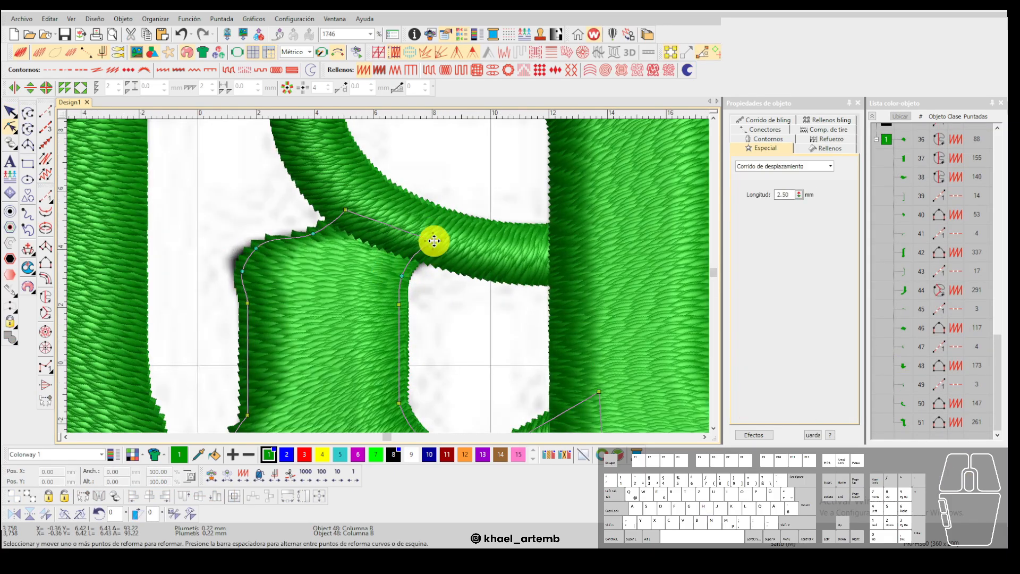
{"action": "scroll", "coordinate": [385, 274], "scroll_direction": "down", "scroll_amount": 2}
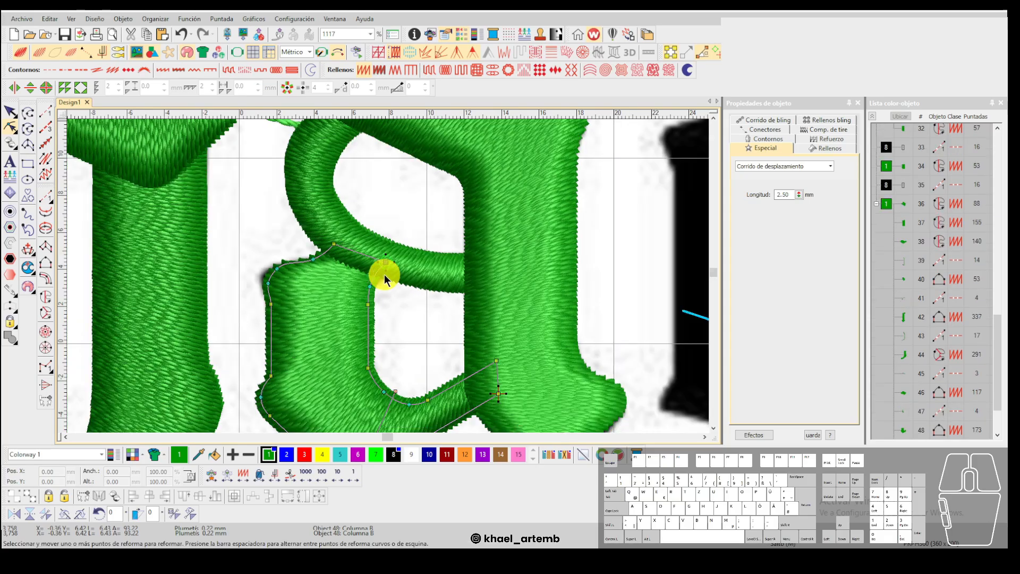
{"action": "key", "text": "Escape"}
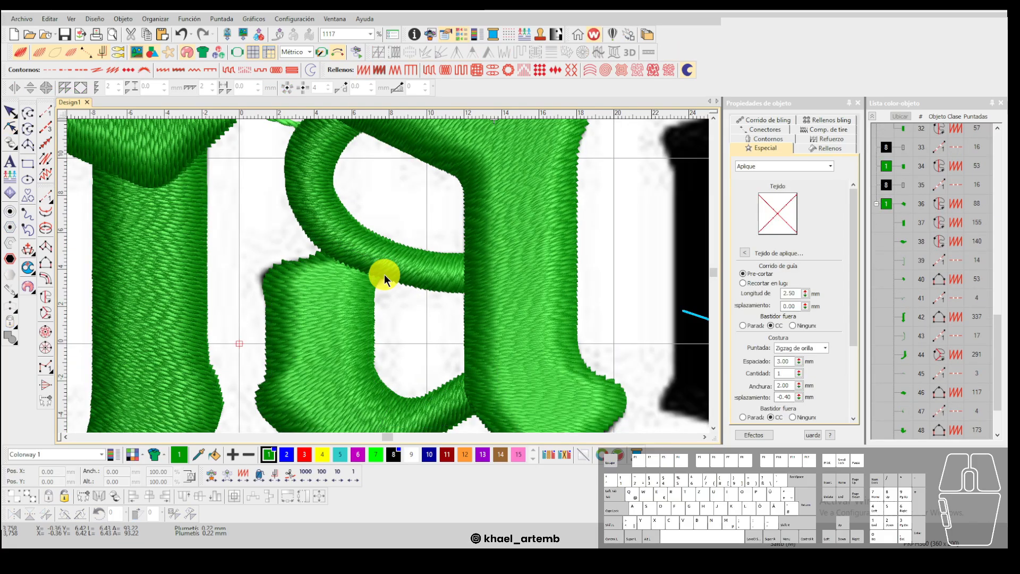
Try a small satin column across the junction of the a's upper and lower bowls, and undo it.
{"action": "scroll", "coordinate": [385, 274], "scroll_direction": "up", "scroll_amount": 1}
{"action": "scroll", "coordinate": [388, 277], "scroll_direction": "up", "scroll_amount": 3}
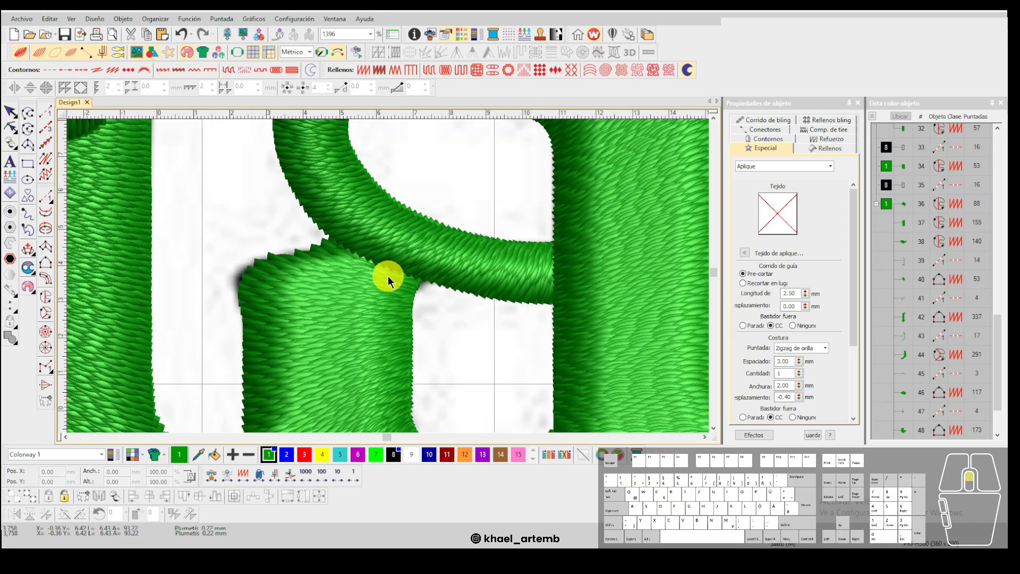
{"action": "key", "text": "space"}
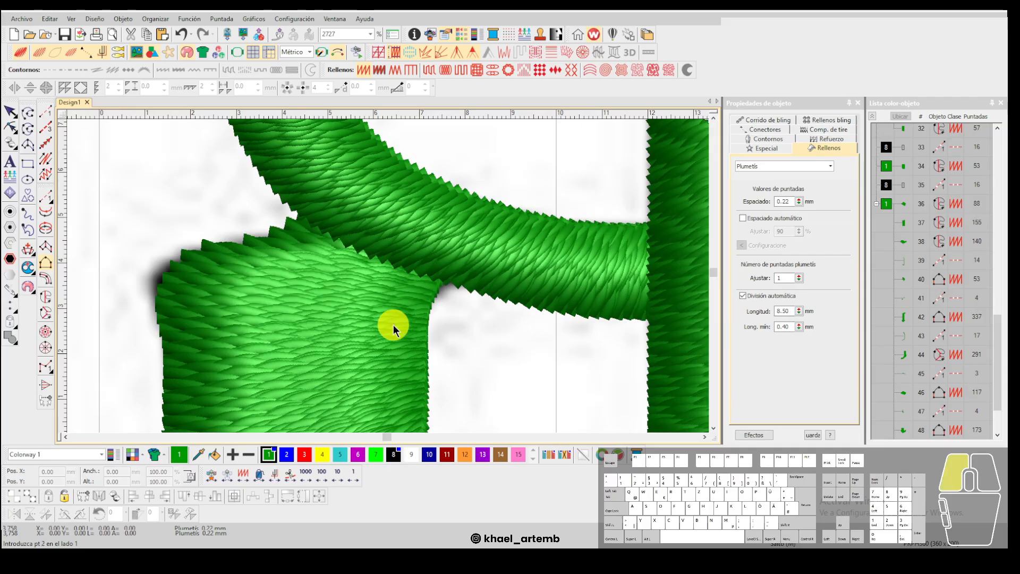
{"action": "left_click", "coordinate": [274, 249]}
{"action": "key", "text": "Return"}
{"action": "left_click", "coordinate": [456, 251]}
{"action": "left_click", "coordinate": [354, 195]}
{"action": "key", "text": "Return"}
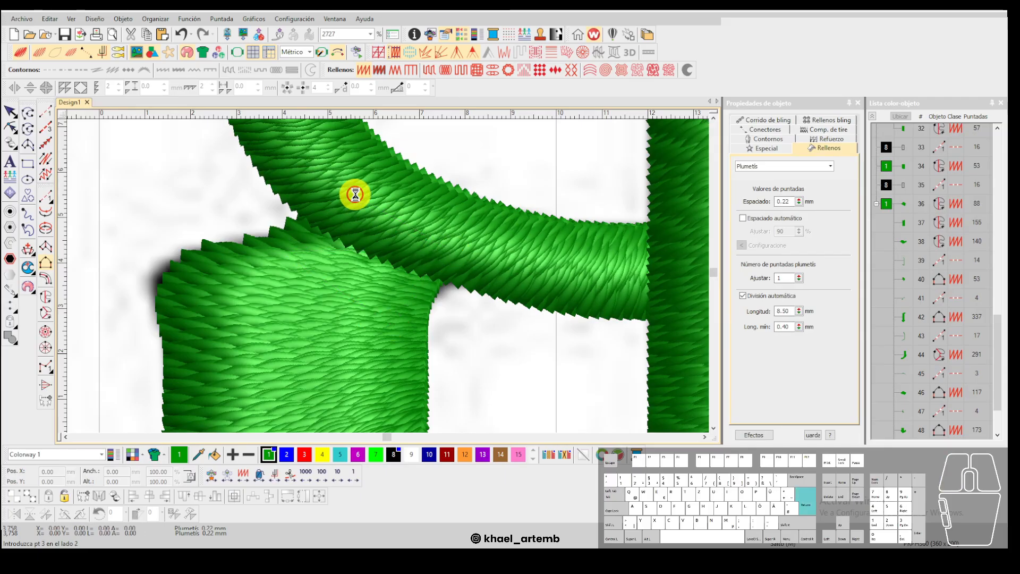
{"action": "scroll", "coordinate": [388, 279], "scroll_direction": "down", "scroll_amount": 1}
{"action": "scroll", "coordinate": [388, 277], "scroll_direction": "down", "scroll_amount": 3}
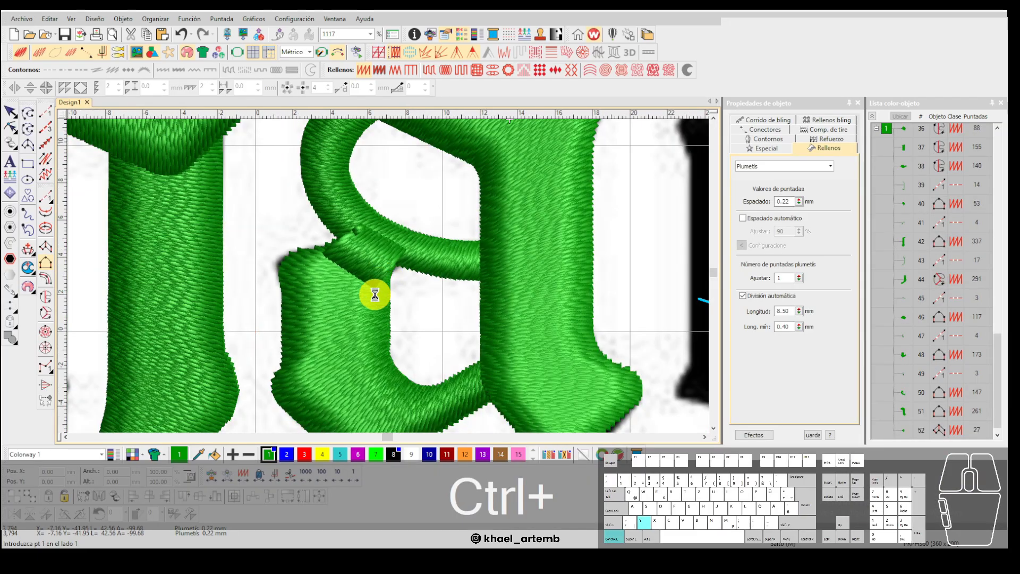
{"action": "key", "text": "ctrl+z"}
Place a sample letter T as Block2 lettering in the empty area below the word.
{"action": "scroll", "coordinate": [388, 276], "scroll_direction": "down", "scroll_amount": 3}
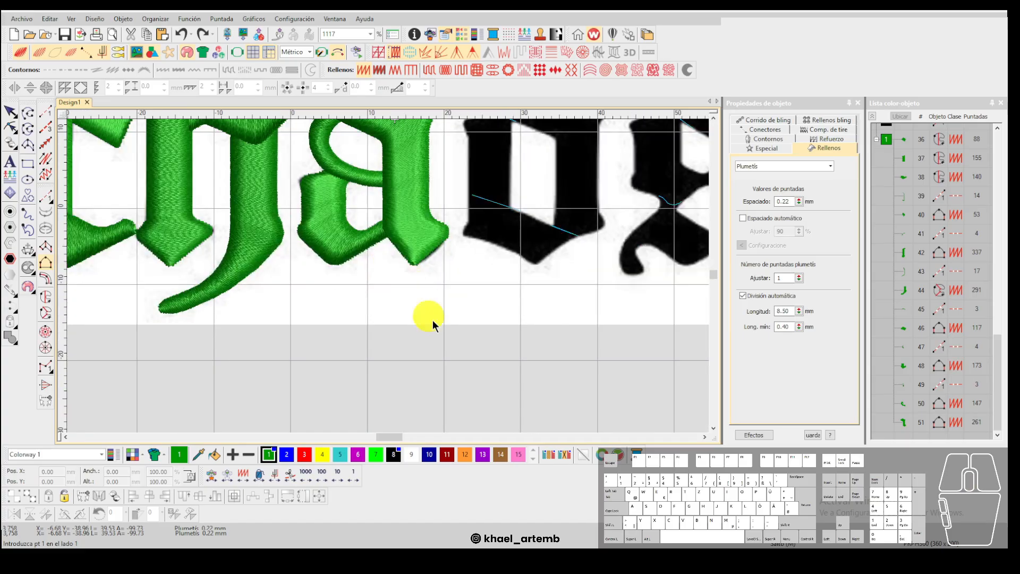
{"action": "scroll", "coordinate": [441, 336], "scroll_direction": "down", "scroll_amount": 3}
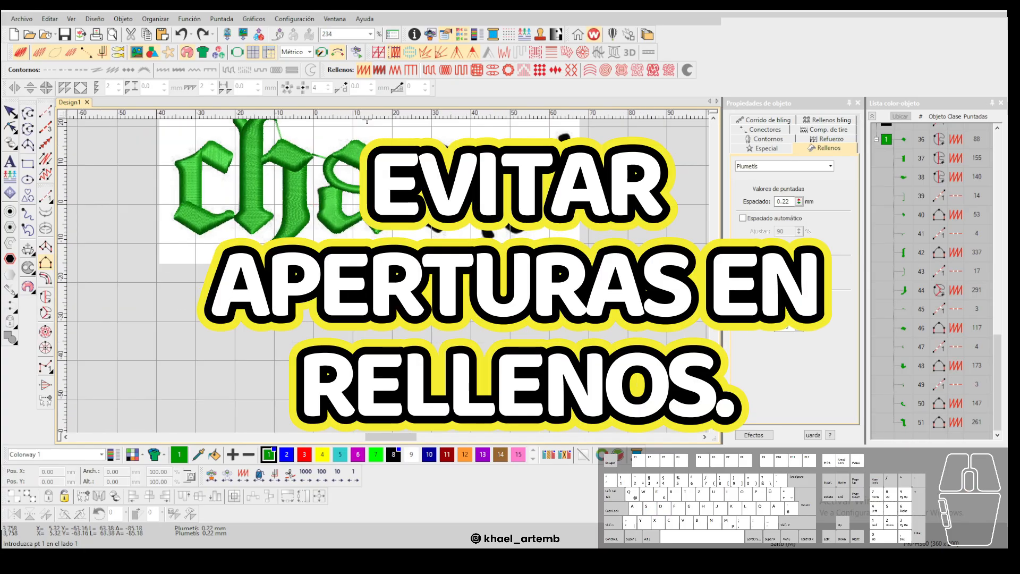
{"action": "scroll", "coordinate": [399, 334], "scroll_direction": "up", "scroll_amount": 5}
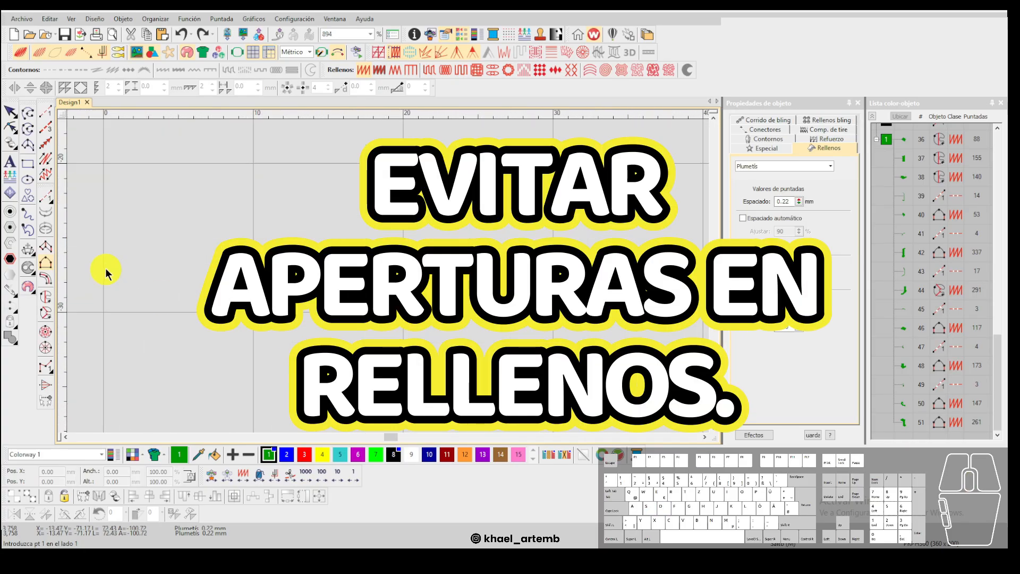
{"action": "left_click", "coordinate": [10, 161]}
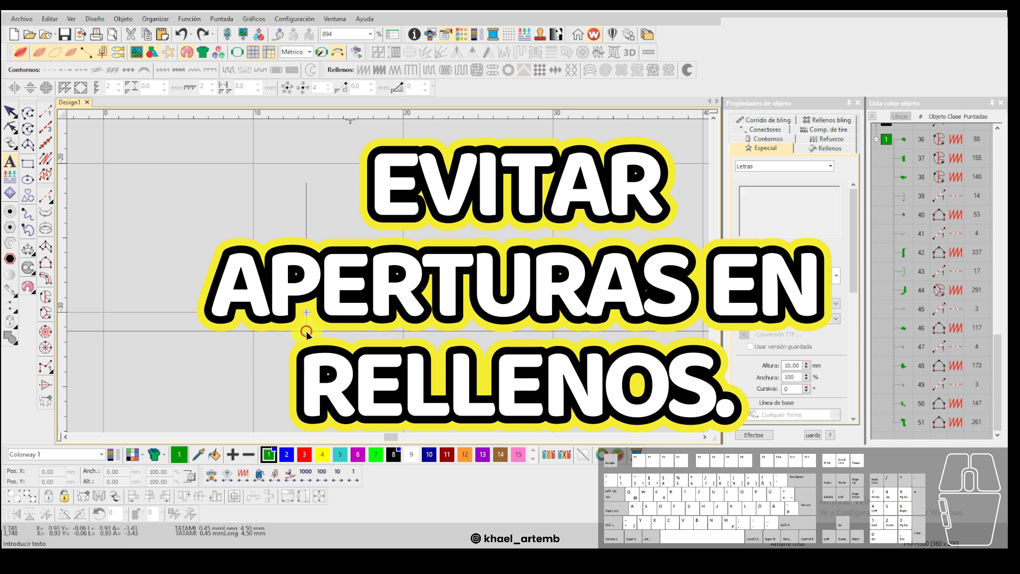
{"action": "left_click", "coordinate": [306, 331]}
{"action": "type", "text": "T"}
{"action": "key", "text": "Escape"}
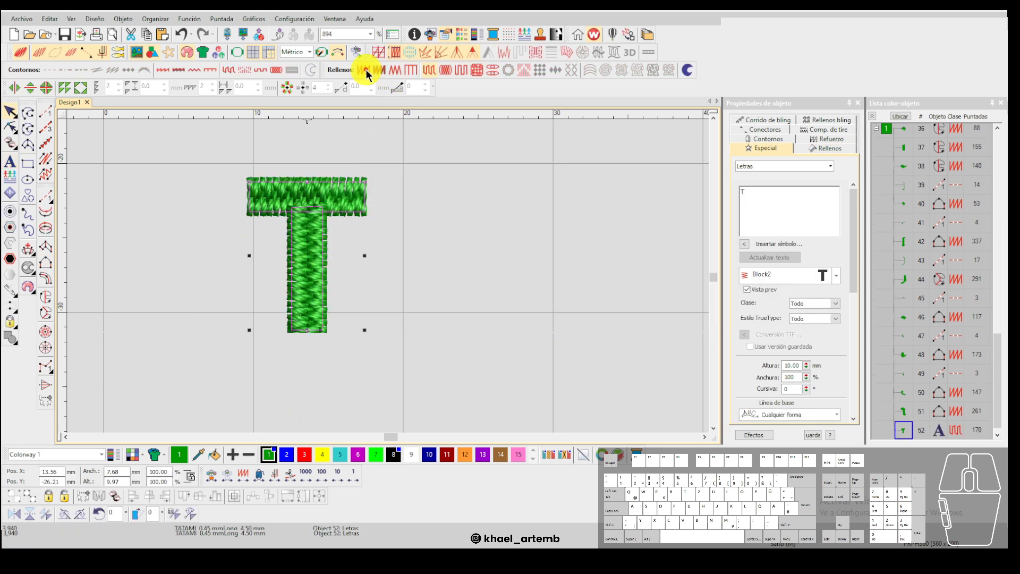
Give the T a satin fill with 0.40 mm spacing and enlarge it to about 12.6 by 16.4 mm.
{"action": "left_click", "coordinate": [364, 69]}
{"action": "left_click_drag", "start_coordinate": [364, 330], "coordinate": [456, 410]}
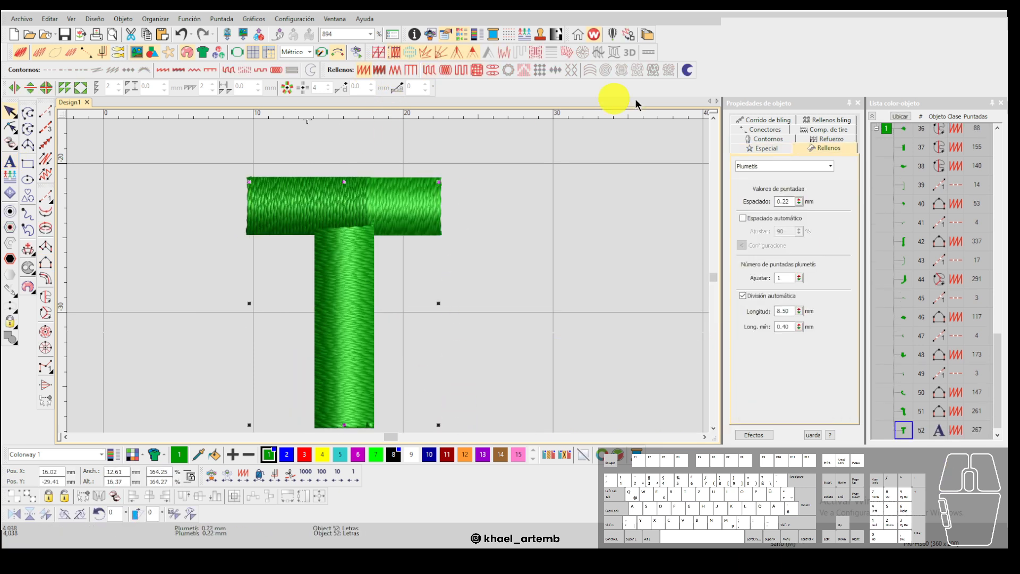
{"action": "key", "text": "Return"}
{"action": "scroll", "coordinate": [389, 275], "scroll_direction": "down", "scroll_amount": 3}
{"action": "scroll", "coordinate": [388, 276], "scroll_direction": "up", "scroll_amount": 5}
Reshape the T by lowering the stem's two upper points to the crossbar's lower edge.
{"action": "key", "text": "h"}
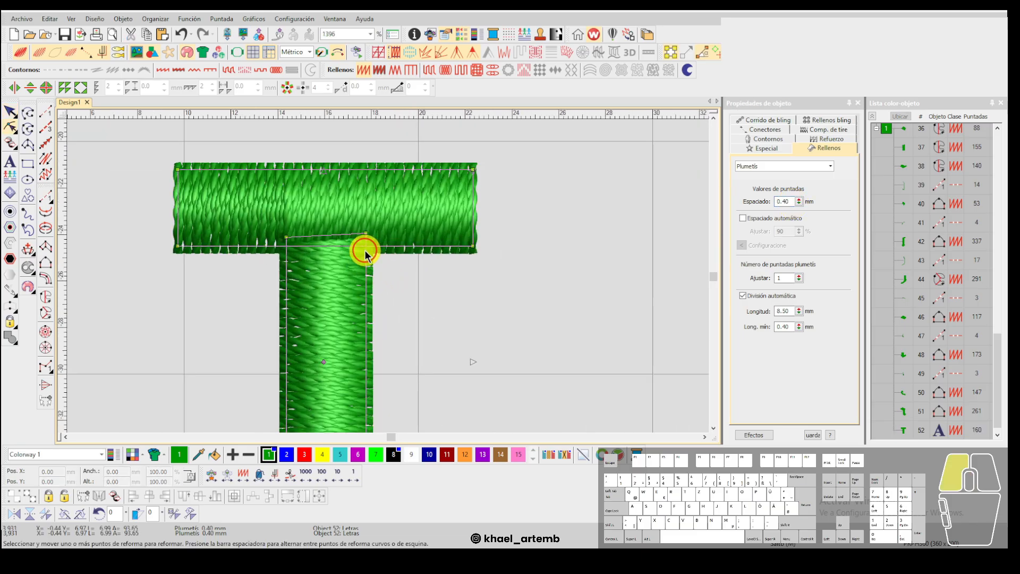
{"action": "left_click_drag", "start_coordinate": [366, 234], "coordinate": [364, 246]}
{"action": "left_click_drag", "start_coordinate": [286, 238], "coordinate": [286, 247]}
{"action": "scroll", "coordinate": [389, 277], "scroll_direction": "down", "scroll_amount": 2}
{"action": "key", "text": "Escape"}
{"action": "scroll", "coordinate": [388, 276], "scroll_direction": "down", "scroll_amount": 2}
{"action": "scroll", "coordinate": [388, 276], "scroll_direction": "up", "scroll_amount": 2}
{"action": "left_click", "coordinate": [386, 295]}
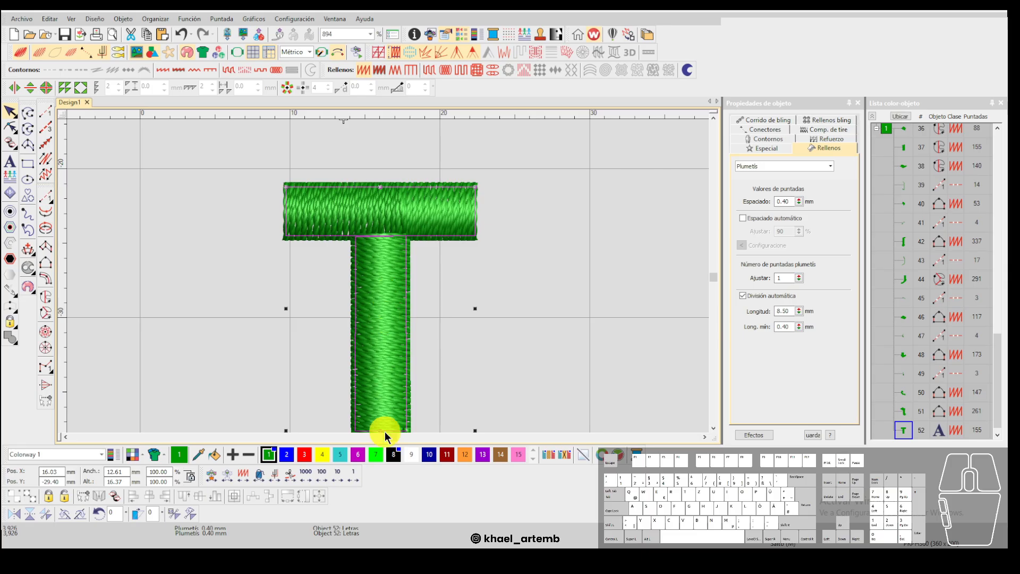
Examine the stitches where the T's stem meets the crossbar, using its reshape points and stitch editing.
{"action": "scroll", "coordinate": [375, 220], "scroll_direction": "up", "scroll_amount": 1}
{"action": "scroll", "coordinate": [412, 297], "scroll_direction": "down", "scroll_amount": 2}
{"action": "key", "text": "h"}
{"action": "scroll", "coordinate": [404, 345], "scroll_direction": "down", "scroll_amount": 1}
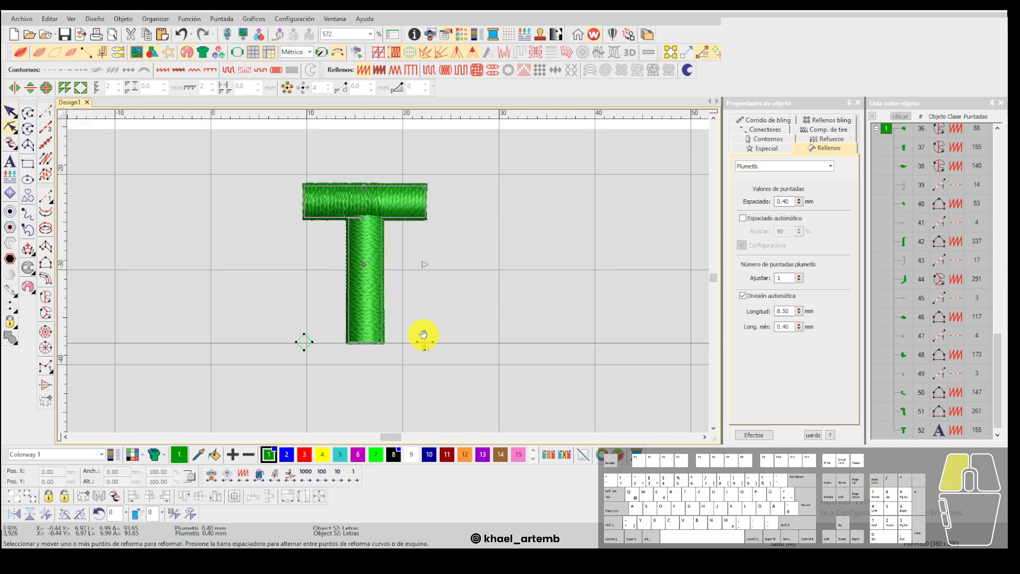
{"action": "scroll", "coordinate": [388, 276], "scroll_direction": "up", "scroll_amount": 3}
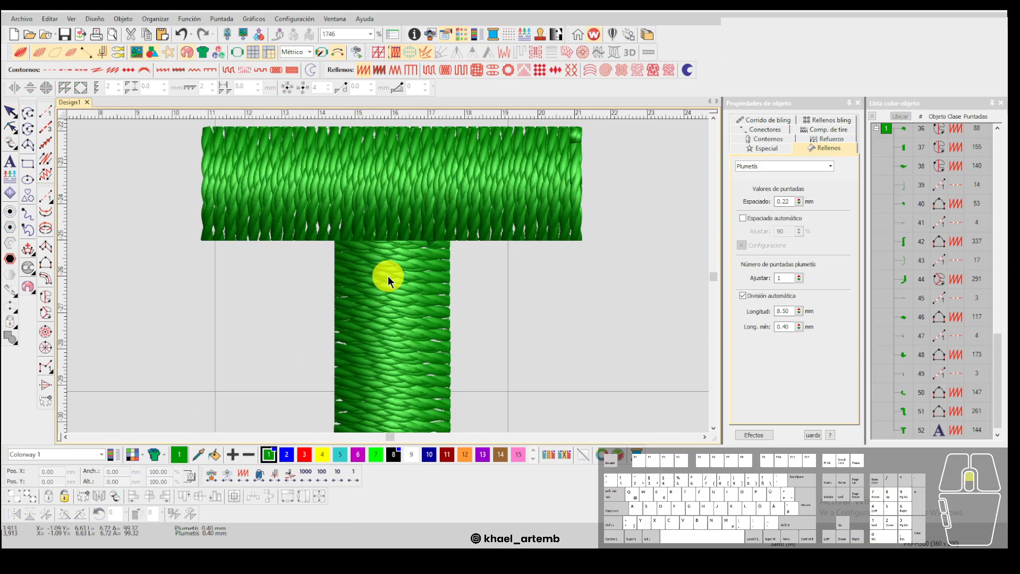
{"action": "scroll", "coordinate": [388, 276], "scroll_direction": "up", "scroll_amount": 1}
{"action": "key", "text": "t"}
{"action": "left_click", "coordinate": [349, 237]}
{"action": "key", "text": "e"}
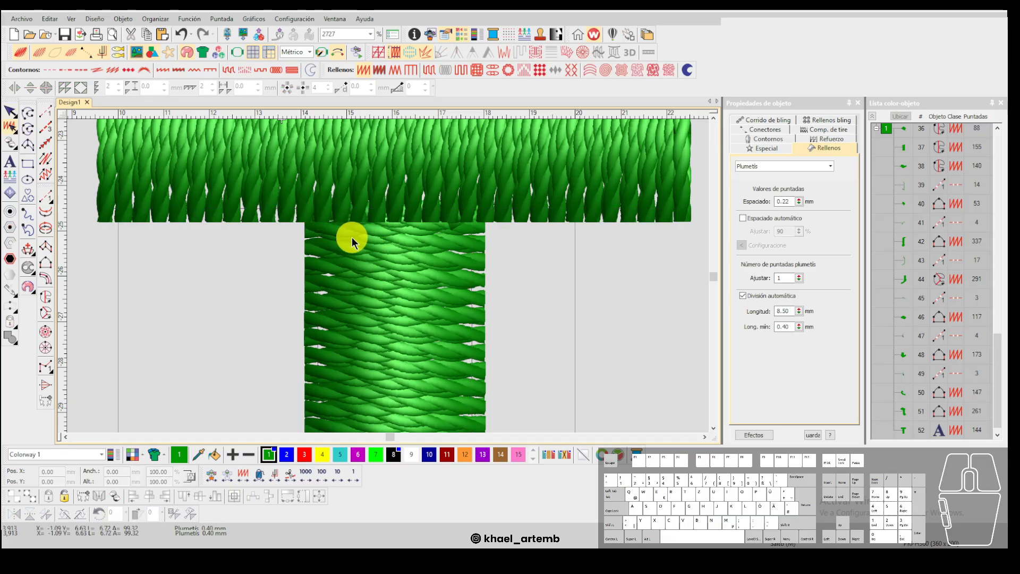
Move the top points of the T's stem farther down to leave a narrow gap beneath the crossbar.
{"action": "key", "text": "h"}
{"action": "left_click_drag", "start_coordinate": [277, 222], "coordinate": [501, 176]}
{"action": "left_click_drag", "start_coordinate": [471, 210], "coordinate": [470, 236]}
{"action": "scroll", "coordinate": [469, 237], "scroll_direction": "down", "scroll_amount": 5}
{"action": "scroll", "coordinate": [387, 276], "scroll_direction": "up", "scroll_amount": 4}
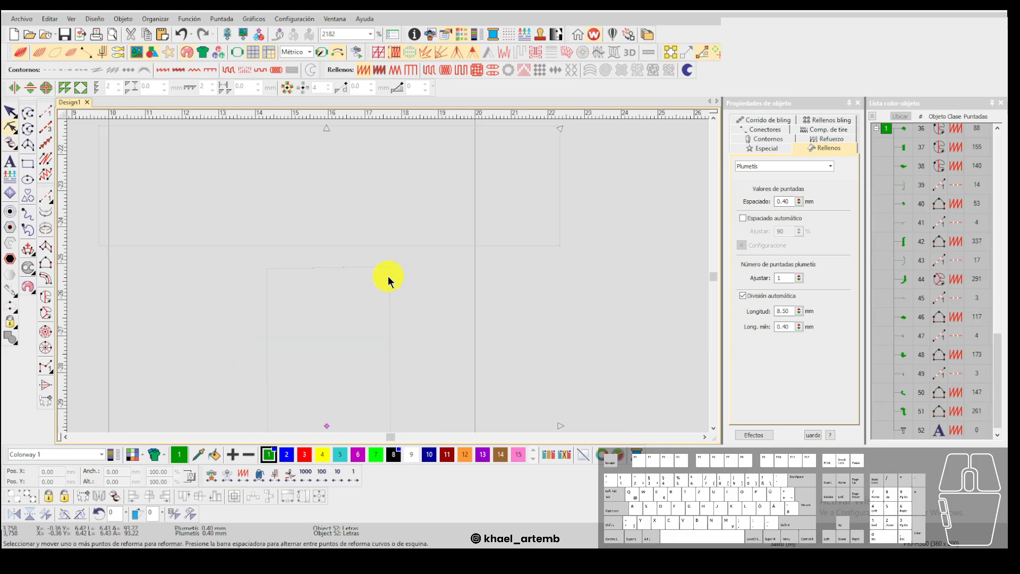
{"action": "left_click", "coordinate": [391, 277]}
{"action": "left_click_drag", "start_coordinate": [250, 250], "coordinate": [368, 269]}
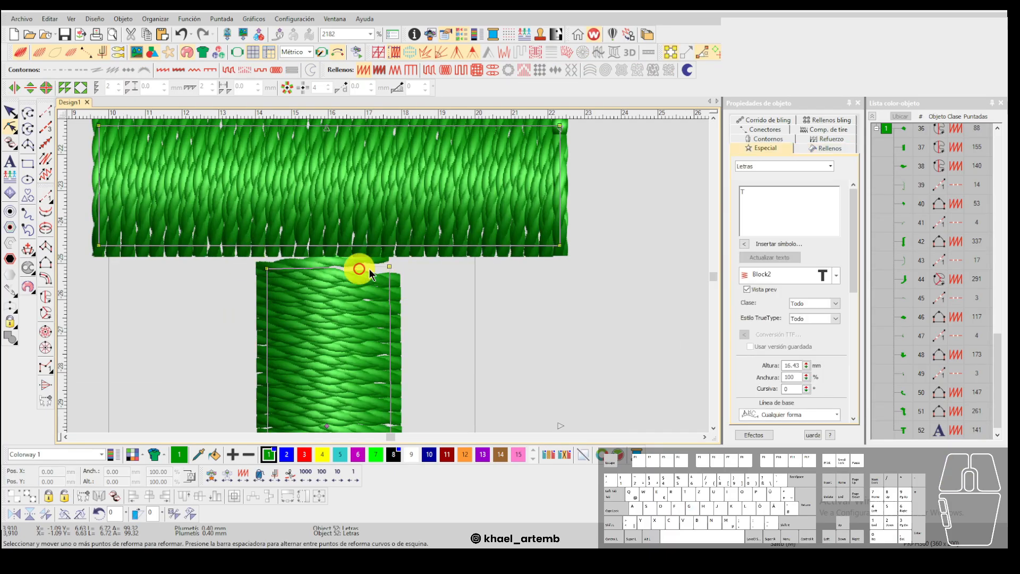
Draw a satin column about 3.8 mm wide and 2.1 mm high bridging the gap between the T's stem and crossbar.
{"action": "scroll", "coordinate": [388, 276], "scroll_direction": "down", "scroll_amount": 3}
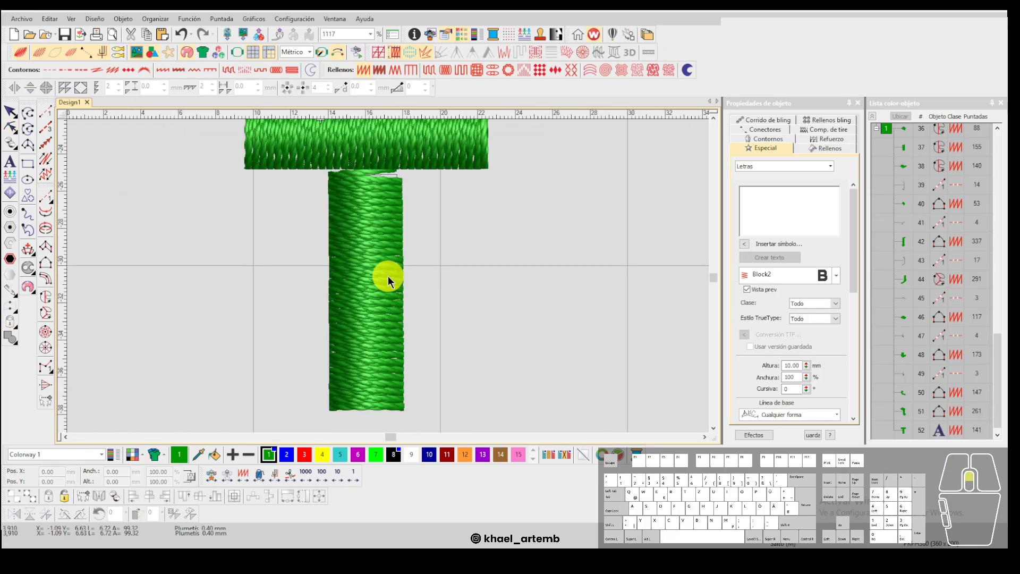
{"action": "scroll", "coordinate": [388, 276], "scroll_direction": "up", "scroll_amount": 3}
{"action": "left_click", "coordinate": [342, 275]}
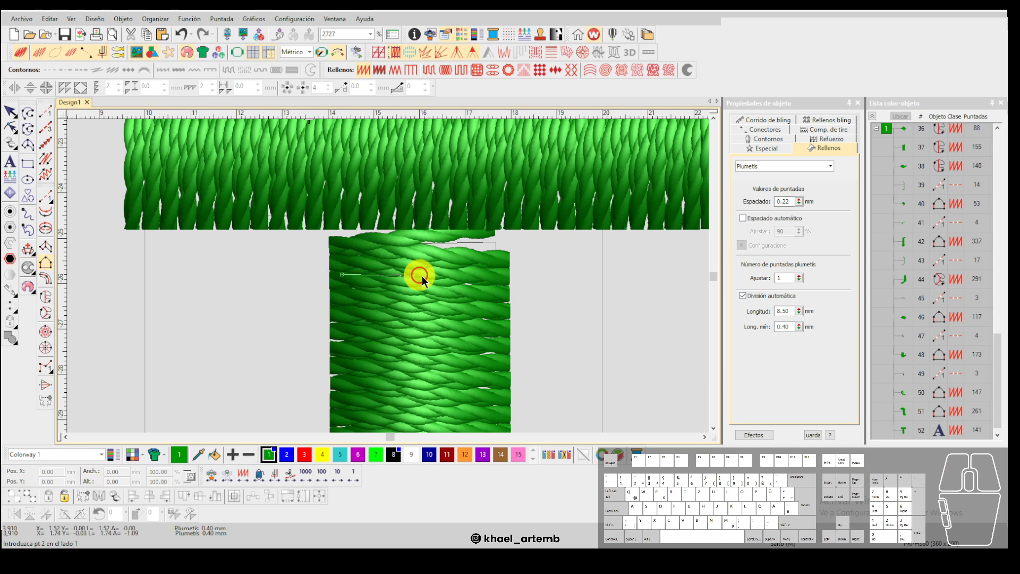
{"action": "left_click", "coordinate": [498, 277]}
{"action": "left_click", "coordinate": [335, 186]}
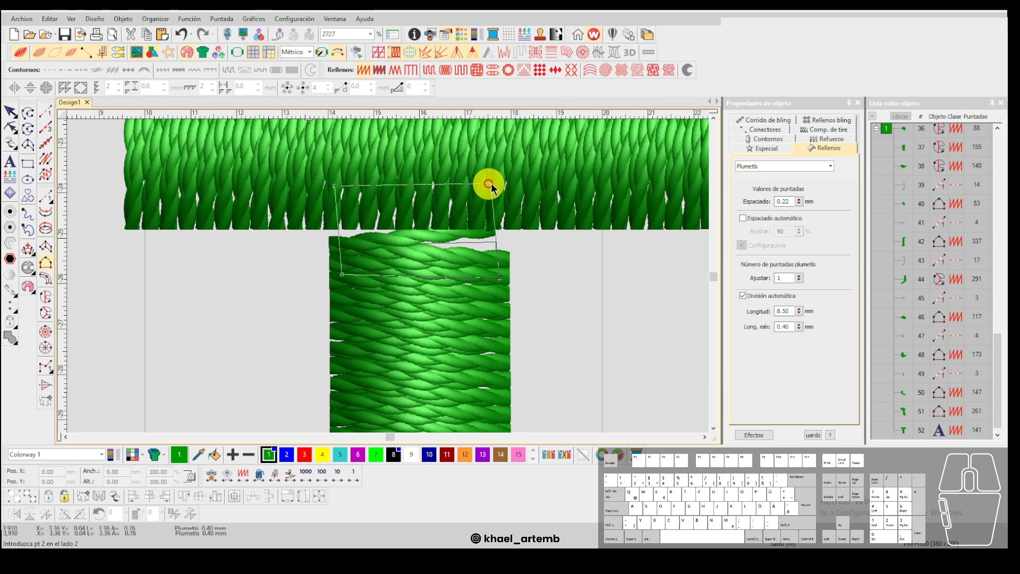
{"action": "scroll", "coordinate": [387, 278], "scroll_direction": "down", "scroll_amount": 3}
Cut and paste the T so that it stitches after and on top of the bridging satin column.
{"action": "key", "text": "h"}
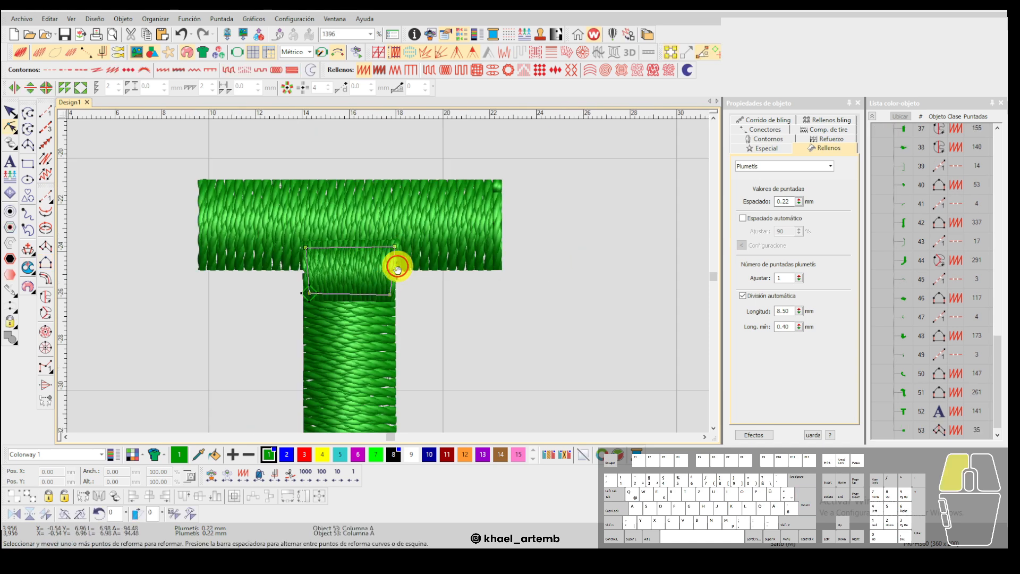
{"action": "scroll", "coordinate": [387, 276], "scroll_direction": "down", "scroll_amount": 2}
{"action": "key", "text": "ctrl+x"}
{"action": "key", "text": "ctrl+v"}
Show the T's reshape points and examine the bridged junction in stitch-line view.
{"action": "key", "text": "h"}
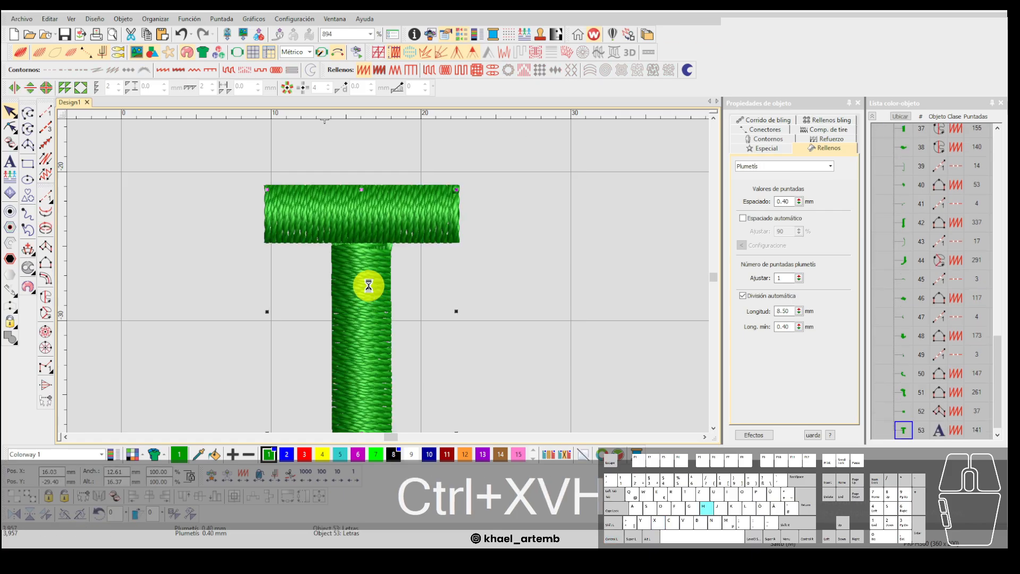
{"action": "scroll", "coordinate": [377, 312], "scroll_direction": "down", "scroll_amount": 2}
{"action": "left_click", "coordinate": [364, 359]}
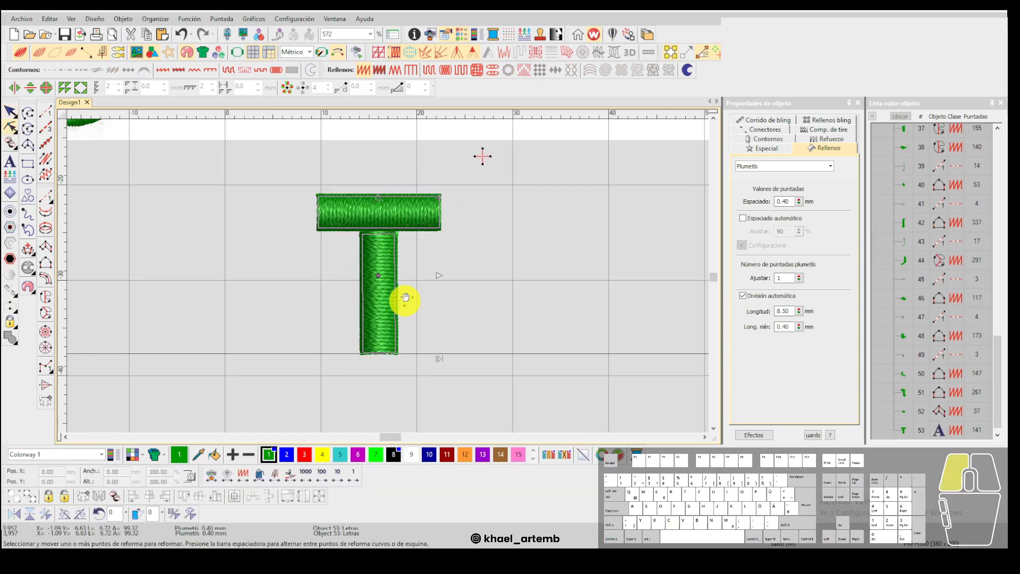
{"action": "scroll", "coordinate": [387, 272], "scroll_direction": "up", "scroll_amount": 6}
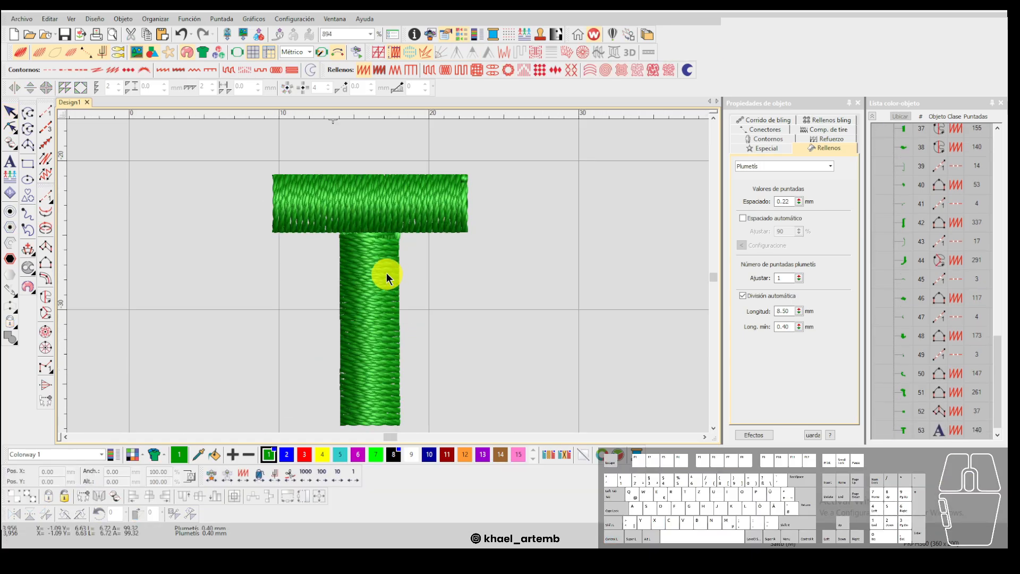
{"action": "scroll", "coordinate": [377, 230], "scroll_direction": "up", "scroll_amount": 2}
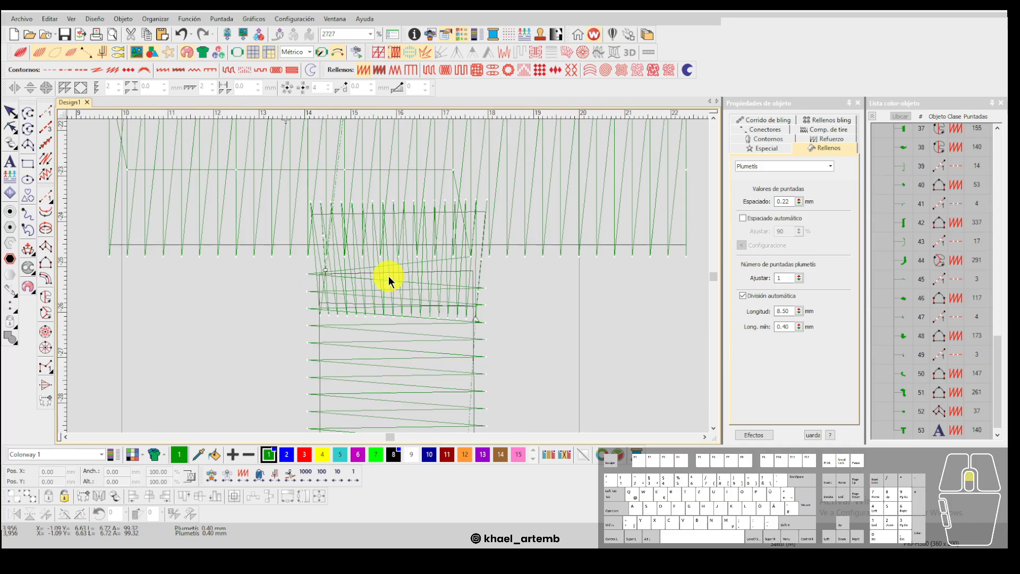
Select the bridging satin column and examine how far it extends beneath the crossbar and stem.
{"action": "left_click", "coordinate": [390, 261]}
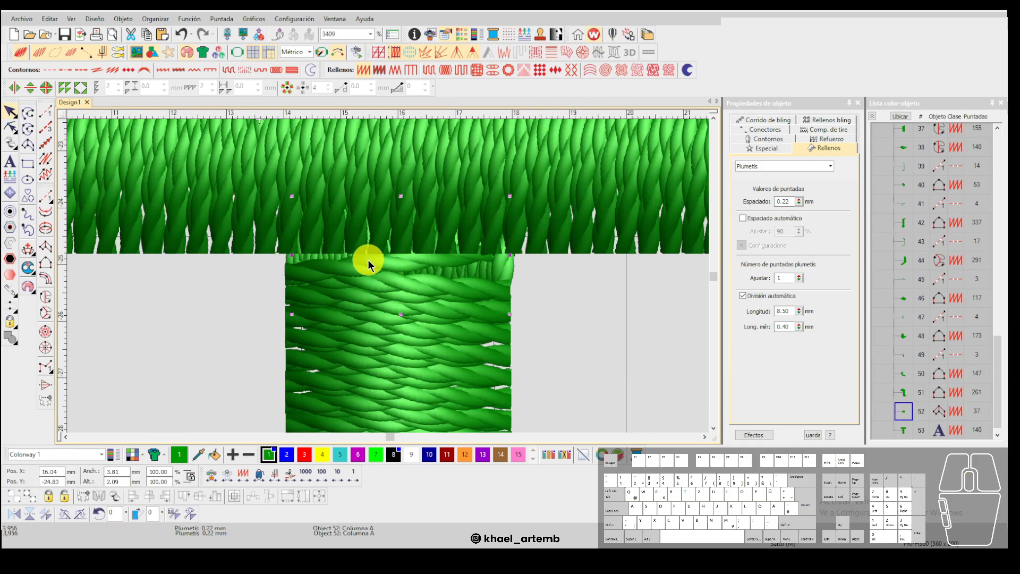
{"action": "scroll", "coordinate": [368, 260], "scroll_direction": "down", "scroll_amount": 2}
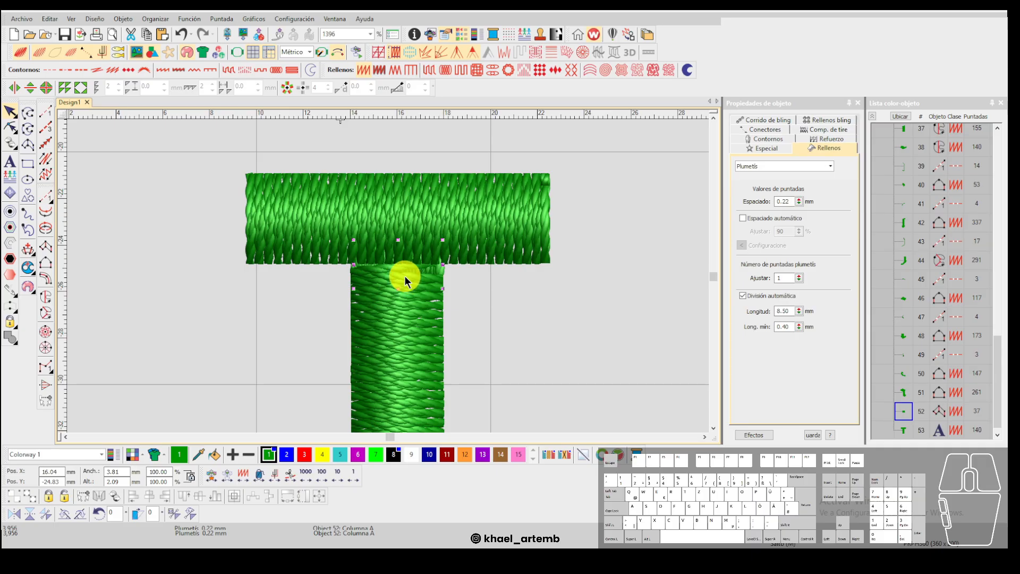
{"action": "scroll", "coordinate": [393, 277], "scroll_direction": "down", "scroll_amount": 3}
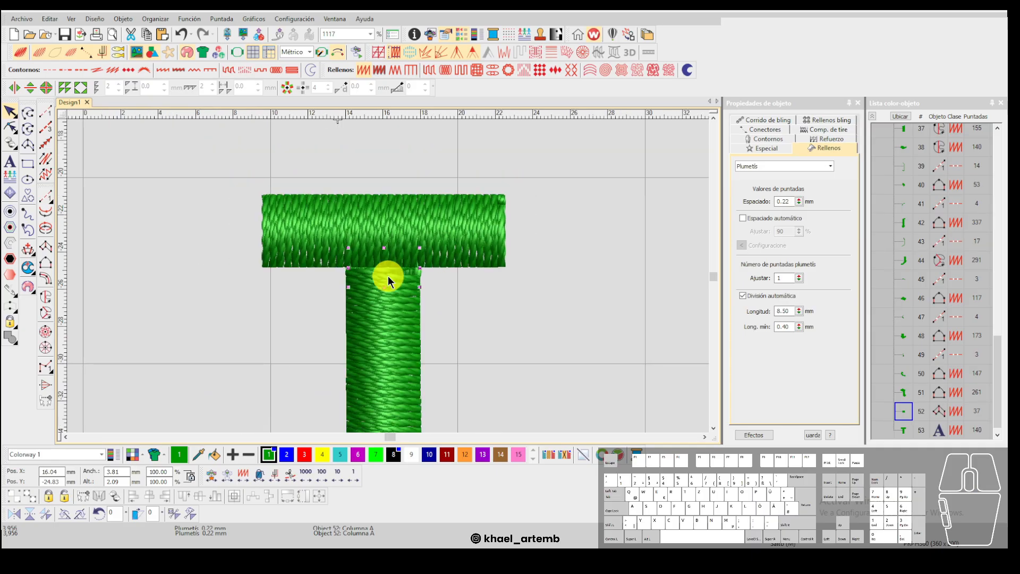
{"action": "scroll", "coordinate": [388, 276], "scroll_direction": "down", "scroll_amount": 3}
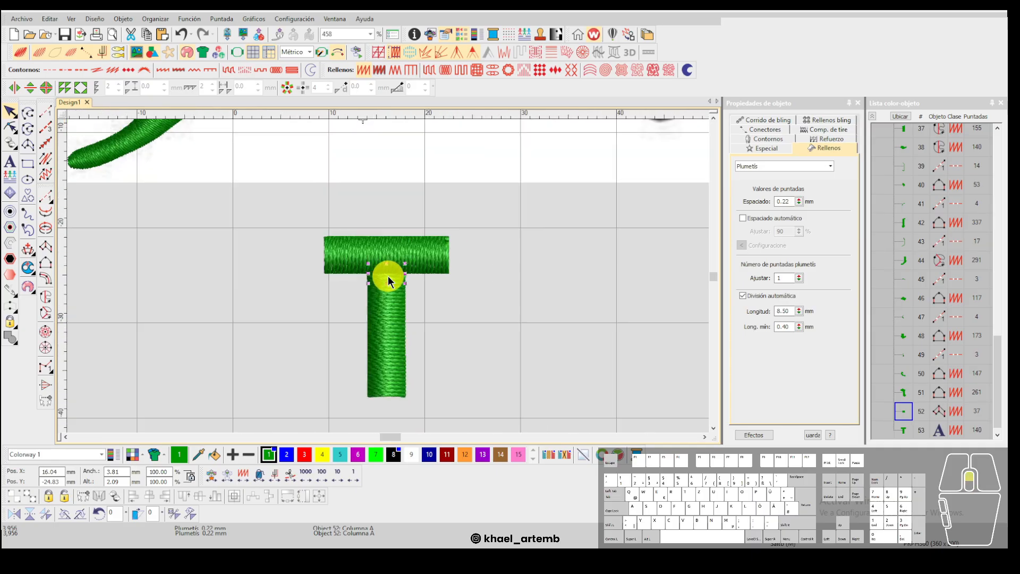
{"action": "scroll", "coordinate": [388, 276], "scroll_direction": "up", "scroll_amount": 4}
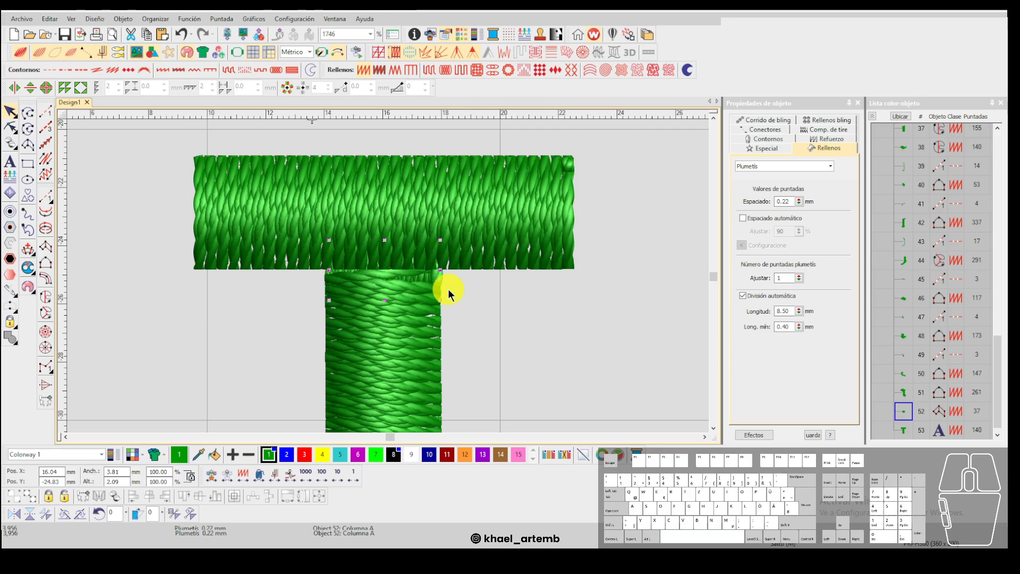
{"action": "scroll", "coordinate": [388, 276], "scroll_direction": "up", "scroll_amount": 2}
{"action": "key", "text": "h"}
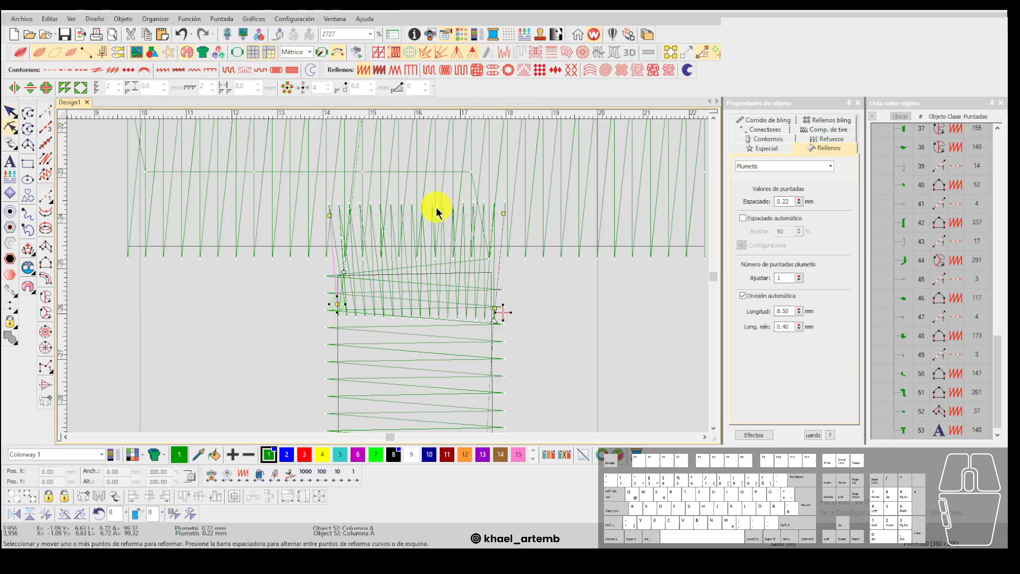
{"action": "scroll", "coordinate": [389, 278], "scroll_direction": "up", "scroll_amount": 1}
{"action": "scroll", "coordinate": [397, 299], "scroll_direction": "up", "scroll_amount": 1}
{"action": "scroll", "coordinate": [381, 276], "scroll_direction": "down", "scroll_amount": 3}
{"action": "scroll", "coordinate": [381, 276], "scroll_direction": "up", "scroll_amount": 1}
{"action": "key", "text": "Escape"}
Move the bridging satin column out beside the stem and set its stitch spacing to 0.40 mm.
{"action": "left_click", "coordinate": [346, 277]}
{"action": "left_click_drag", "start_coordinate": [345, 275], "coordinate": [144, 344]}
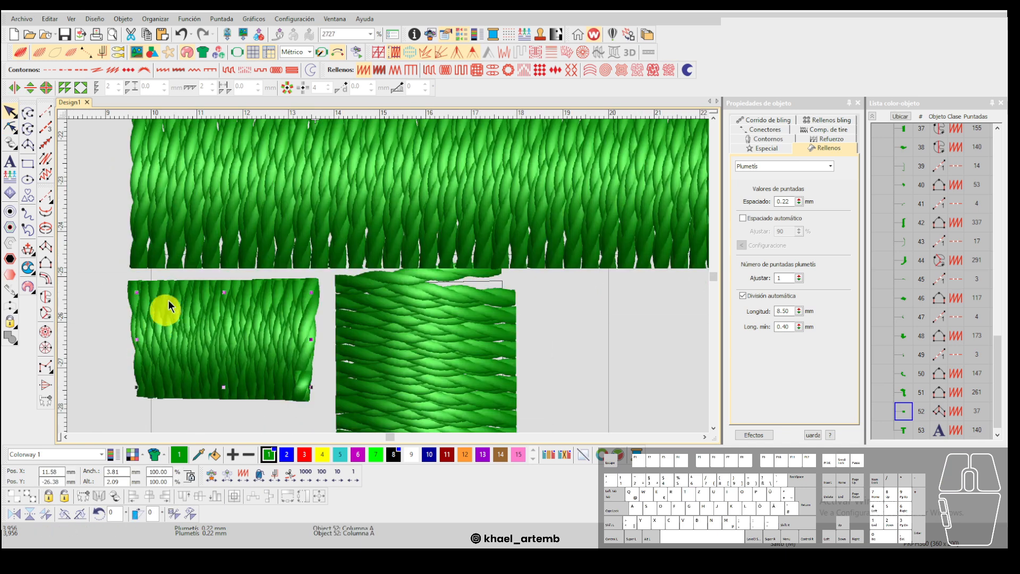
{"action": "left_click", "coordinate": [791, 201]}
{"action": "type", "text": "0.4"}
{"action": "key", "text": "Return"}
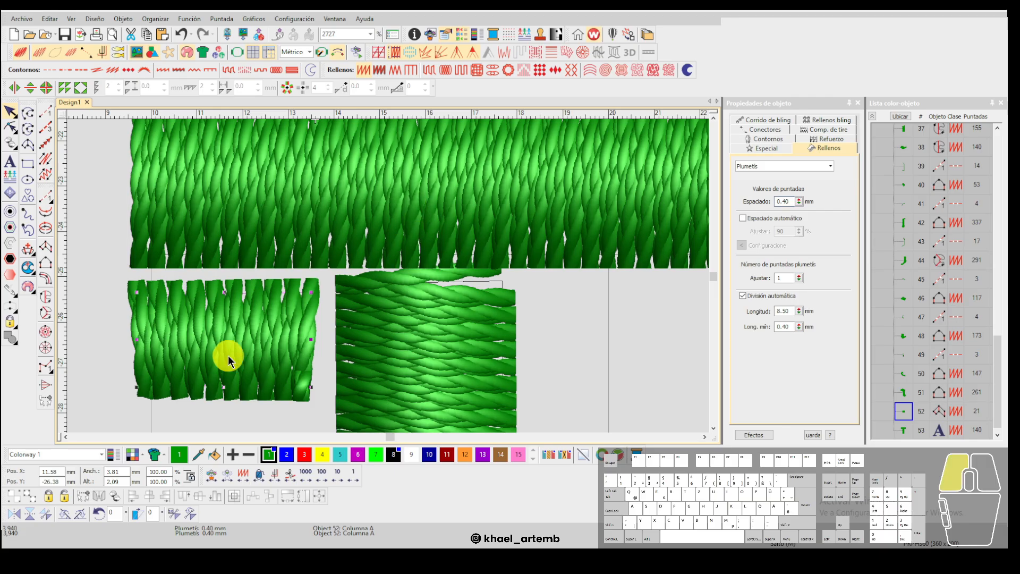
Tuck the loose satin column under the crossbar's lower edge and rotate it 90 degrees to match the stem's stitch direction.
{"action": "left_click_drag", "start_coordinate": [229, 355], "coordinate": [236, 306]}
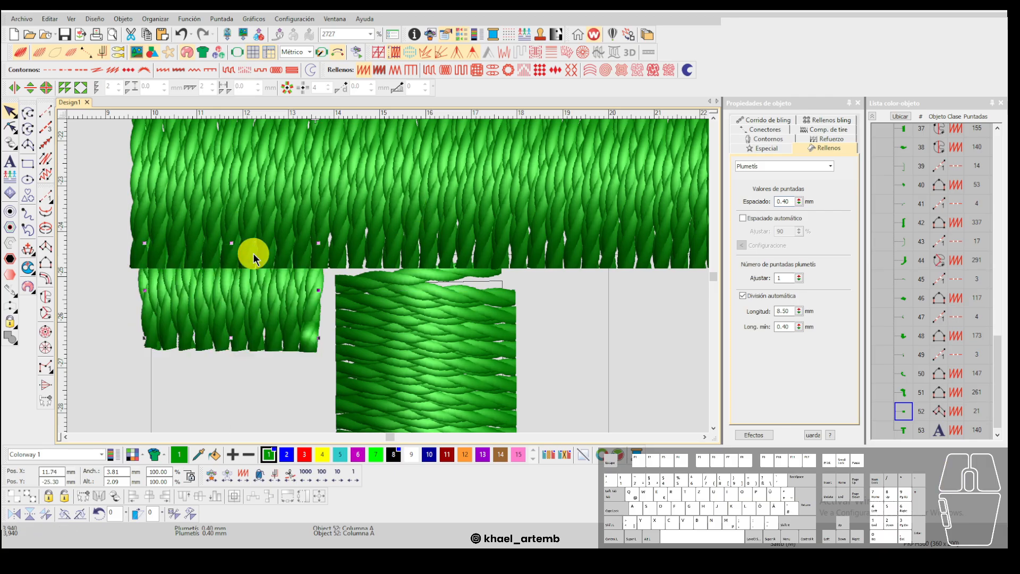
{"action": "left_click_drag", "start_coordinate": [319, 339], "coordinate": [224, 372]}
{"action": "left_click_drag", "start_coordinate": [237, 355], "coordinate": [231, 350]}
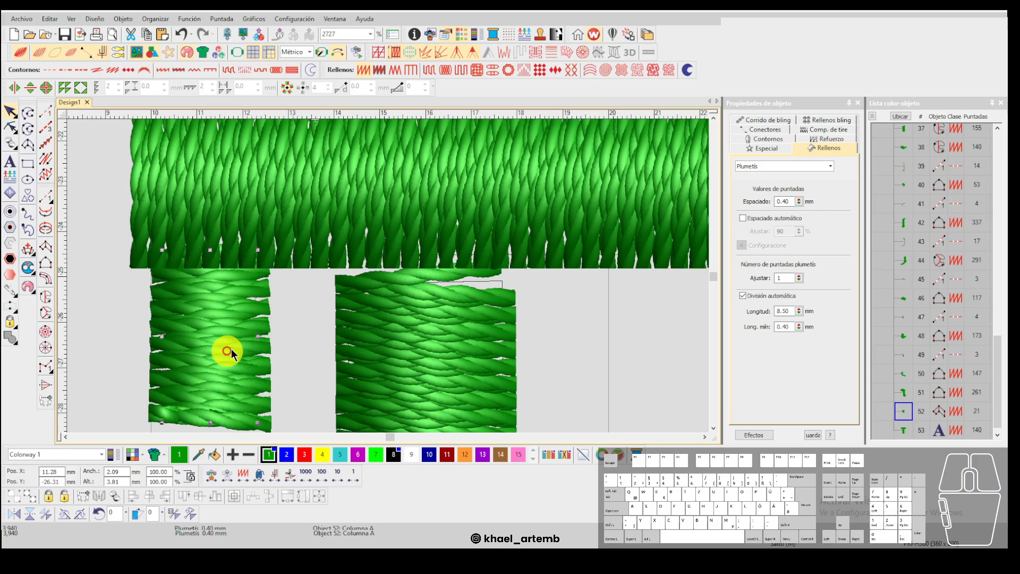
Undo the bridging satin column's rotation and its move away from the T's junction.
{"action": "key", "text": "ctrl+z"}
{"action": "key", "text": "ctrl+z"}
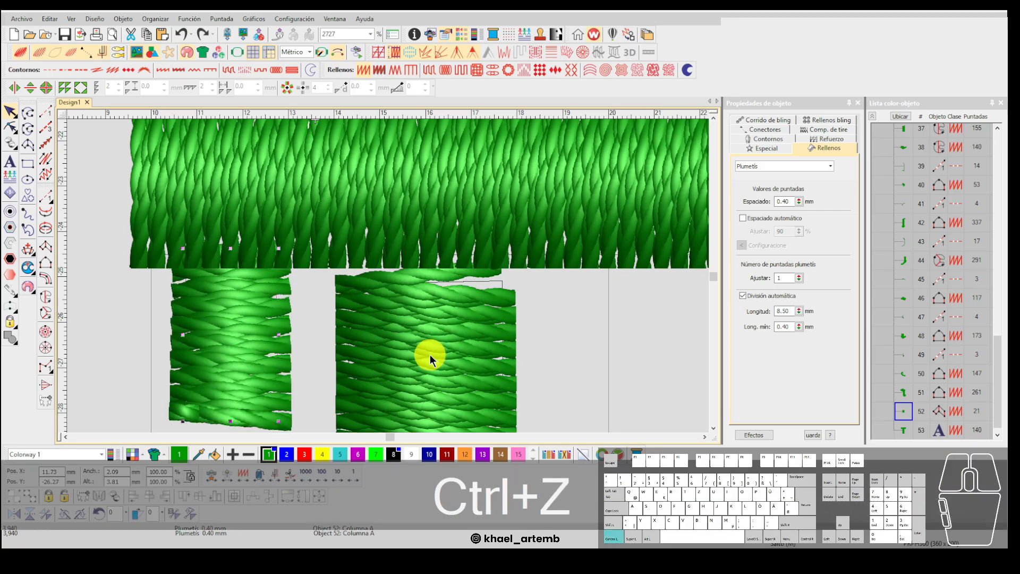
{"action": "left_click_drag", "start_coordinate": [254, 313], "coordinate": [446, 282]}
{"action": "scroll", "coordinate": [450, 358], "scroll_direction": "down", "scroll_amount": 1}
Examine how the bridging satin column spans the T's crossbar and stem in stitch-line view.
{"action": "left_click", "coordinate": [393, 287]}
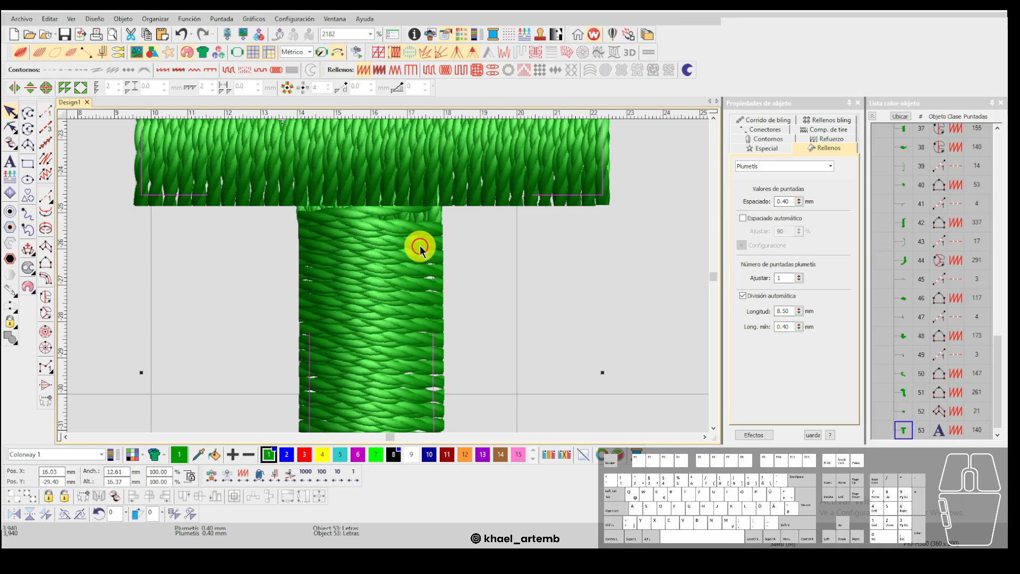
{"action": "key", "text": "t"}
{"action": "scroll", "coordinate": [420, 233], "scroll_direction": "up", "scroll_amount": 2}
{"action": "left_click", "coordinate": [390, 253]}
{"action": "key", "text": "t"}
{"action": "scroll", "coordinate": [388, 276], "scroll_direction": "down", "scroll_amount": 5}
{"action": "scroll", "coordinate": [368, 270], "scroll_direction": "down", "scroll_amount": 2}
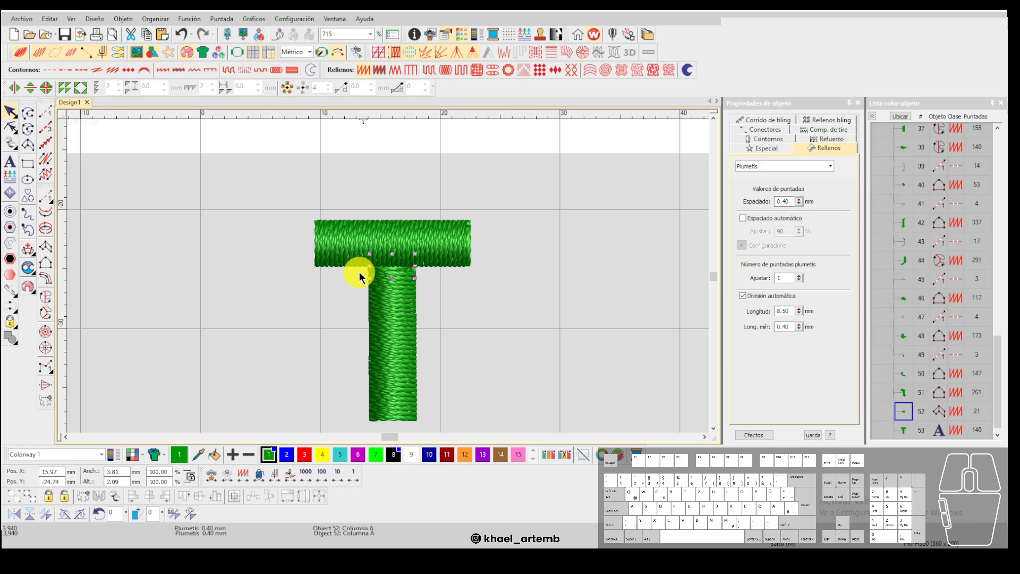
Delete the sample T together with its bridging satin column.
{"action": "scroll", "coordinate": [388, 275], "scroll_direction": "down", "scroll_amount": 4}
{"action": "left_click_drag", "start_coordinate": [369, 233], "coordinate": [561, 381]}
{"action": "scroll", "coordinate": [388, 276], "scroll_direction": "down", "scroll_amount": 2}
{"action": "scroll", "coordinate": [388, 275], "scroll_direction": "up", "scroll_amount": 2}
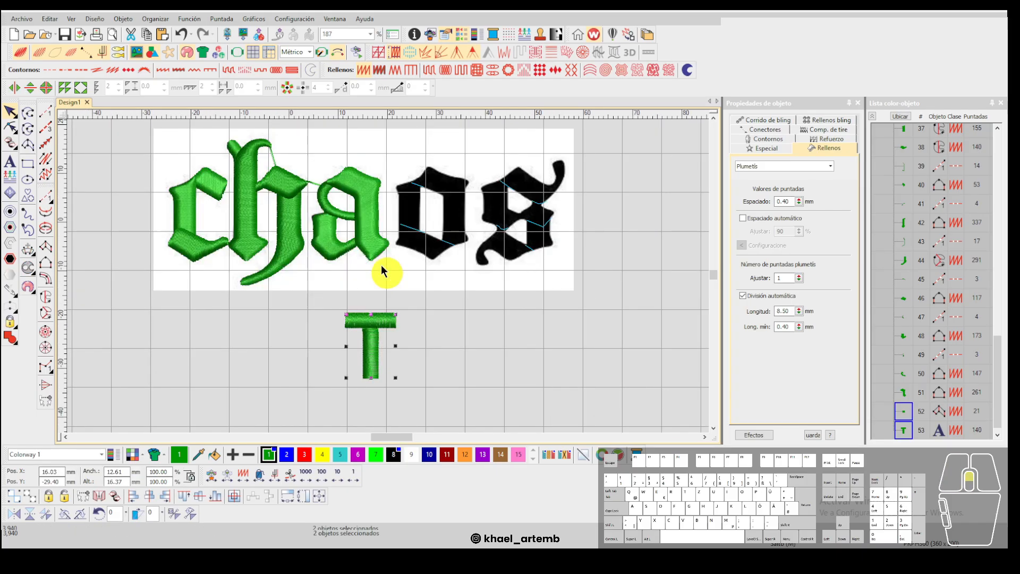
{"action": "key", "text": "Delete"}
Reshape the upper end of the a's lower-left satin column where it tucks under the curved stroke.
{"action": "scroll", "coordinate": [388, 276], "scroll_direction": "up", "scroll_amount": 2}
{"action": "left_click", "coordinate": [388, 276]}
{"action": "scroll", "coordinate": [388, 276], "scroll_direction": "up", "scroll_amount": 2}
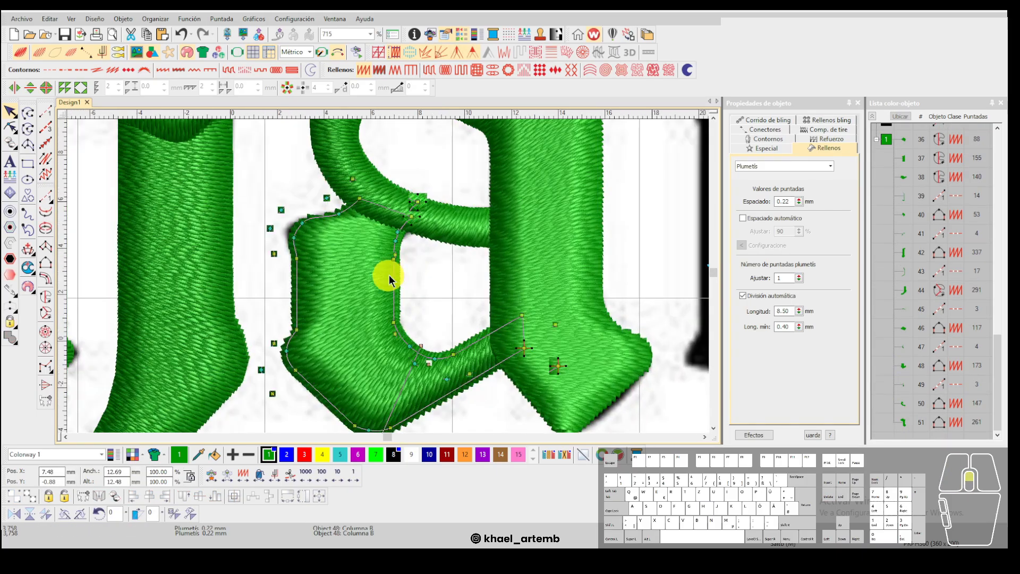
{"action": "left_click_drag", "start_coordinate": [419, 234], "coordinate": [408, 226]}
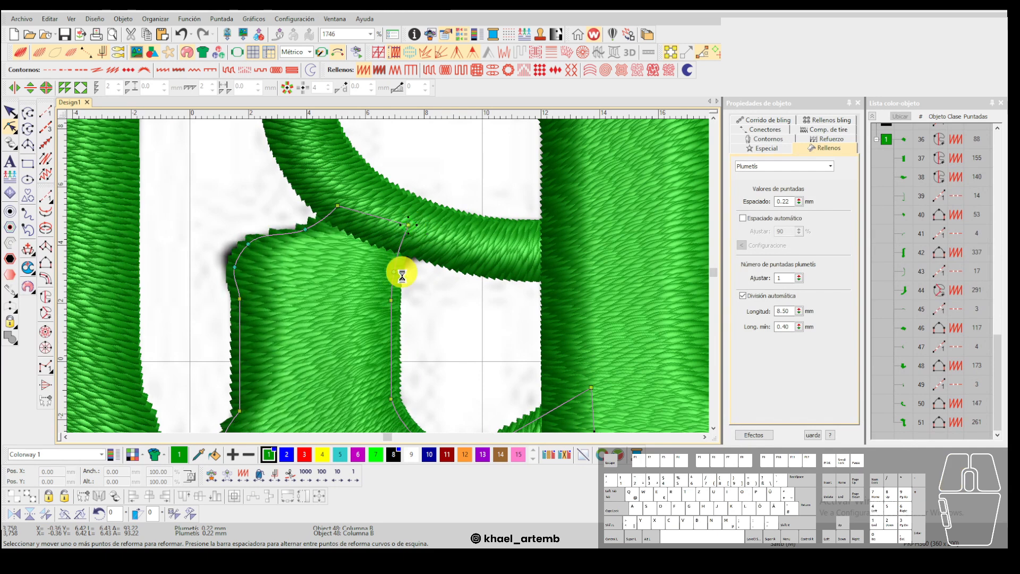
{"action": "scroll", "coordinate": [437, 319], "scroll_direction": "down", "scroll_amount": 1}
{"action": "key", "text": "Escape"}
Step through the final stitches of the "a" in stitch-line view and inspect where its stitching ends.
{"action": "key", "text": "t"}
{"action": "scroll", "coordinate": [495, 298], "scroll_direction": "down", "scroll_amount": 3}
{"action": "key", "text": "Up"}
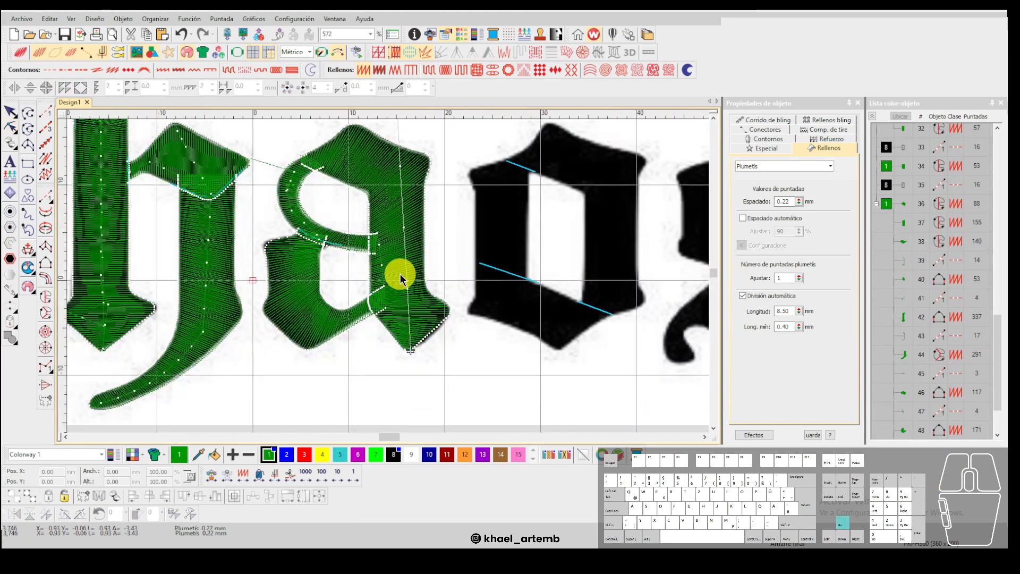
{"action": "key", "text": "Right"}
{"action": "key", "text": "Right"}
{"action": "key", "text": "Right"}
{"action": "key", "text": "Right"}
{"action": "key", "text": "Right"}
{"action": "key", "text": "Right"}
{"action": "key", "text": "Right"}
{"action": "key", "text": "Right"}
{"action": "scroll", "coordinate": [455, 283], "scroll_direction": "down", "scroll_amount": 2}
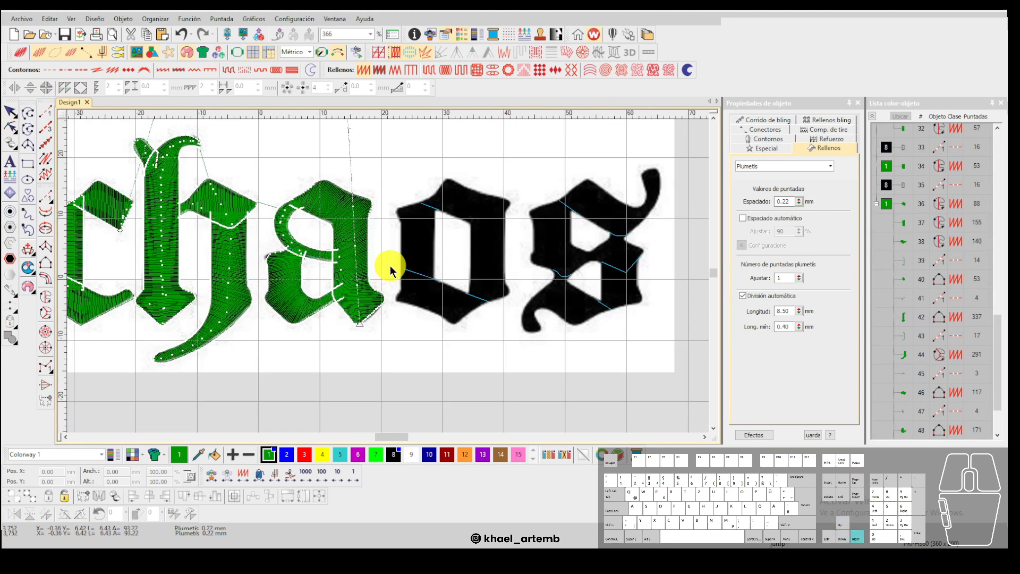
{"action": "scroll", "coordinate": [390, 262], "scroll_direction": "down", "scroll_amount": 2}
{"action": "scroll", "coordinate": [392, 275], "scroll_direction": "up", "scroll_amount": 2}
{"action": "key", "text": "t"}
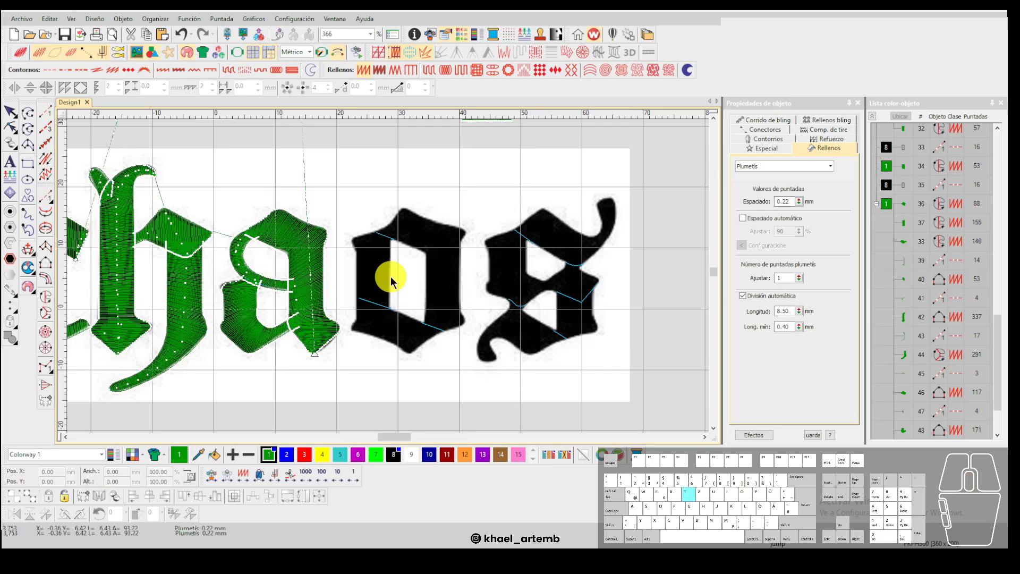
Draw a connecting running stitch from the foot of the "a" to the lower-left joint of the "o".
{"action": "scroll", "coordinate": [389, 276], "scroll_direction": "up", "scroll_amount": 2}
{"action": "scroll", "coordinate": [388, 280], "scroll_direction": "up", "scroll_amount": 2}
{"action": "scroll", "coordinate": [387, 282], "scroll_direction": "down", "scroll_amount": 1}
{"action": "scroll", "coordinate": [382, 293], "scroll_direction": "up", "scroll_amount": 3}
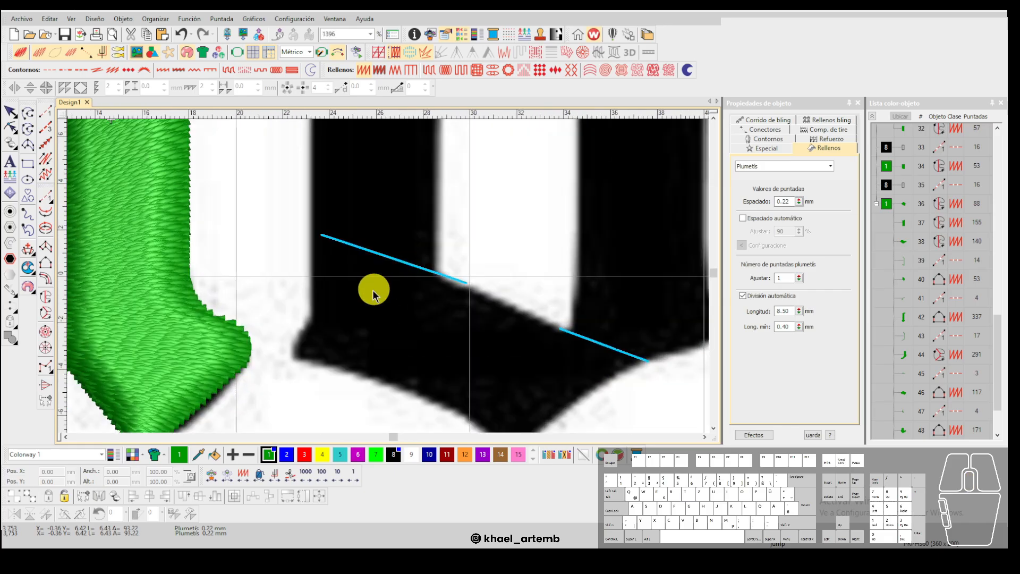
{"action": "key", "text": "space"}
{"action": "key", "text": "Return"}
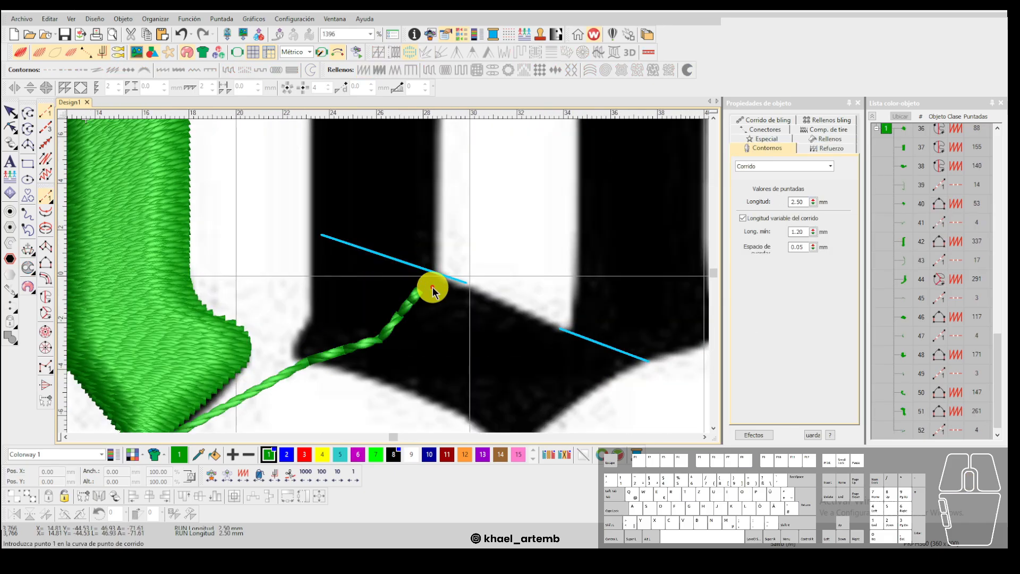
Digitize the o's left stem as a Column B satin, tracing its inner and outer edges between the two joint markers.
{"action": "key", "text": "F5"}
{"action": "left_click", "coordinate": [432, 287]}
{"action": "scroll", "coordinate": [433, 286], "scroll_direction": "down", "scroll_amount": 2}
{"action": "scroll", "coordinate": [388, 266], "scroll_direction": "up", "scroll_amount": 2}
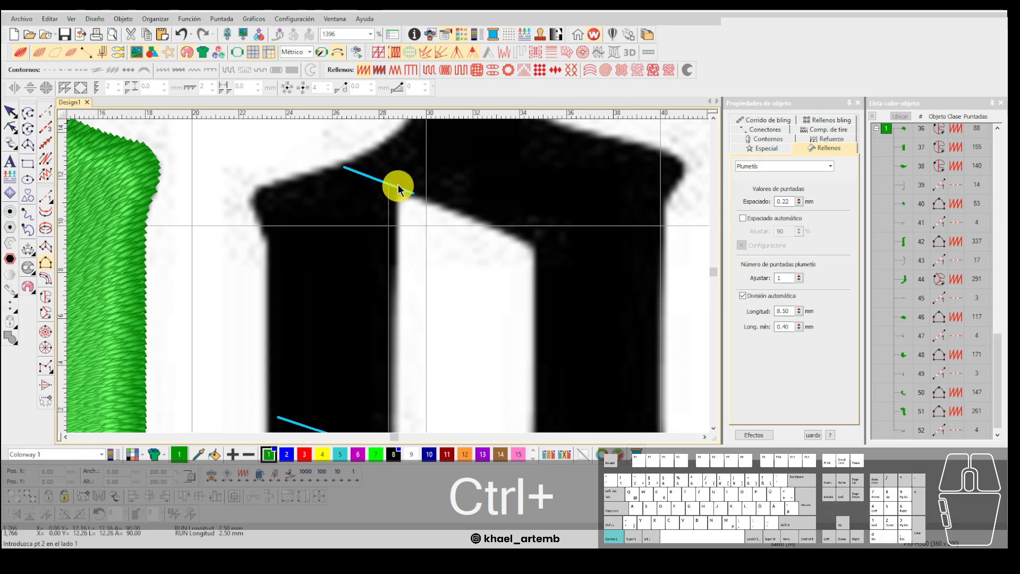
{"action": "left_click", "coordinate": [382, 163]}
{"action": "key", "text": "Return"}
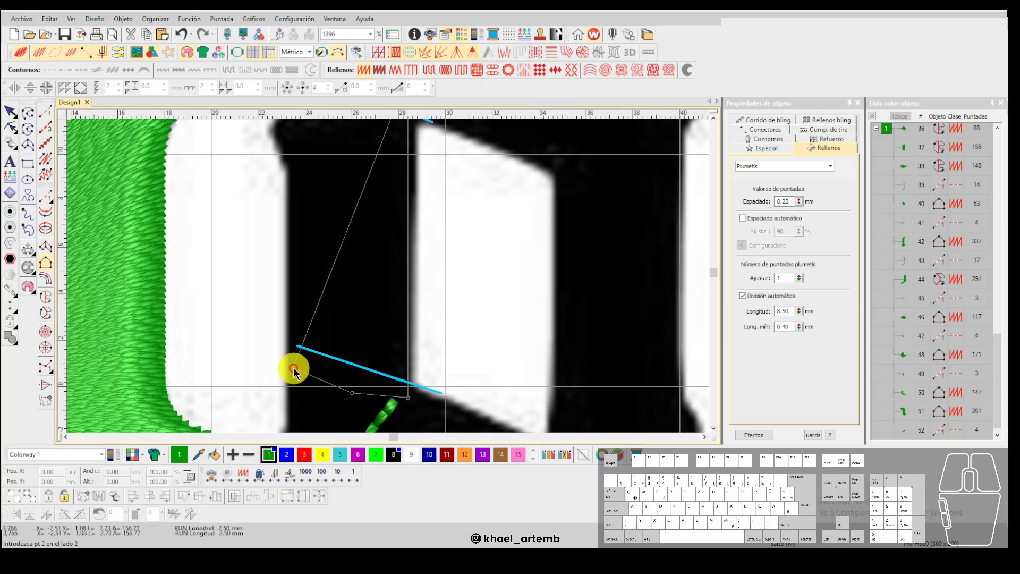
{"action": "left_click", "coordinate": [291, 370]}
{"action": "left_click", "coordinate": [338, 236], "text": "ctrl"}
{"action": "left_click", "coordinate": [333, 213]}
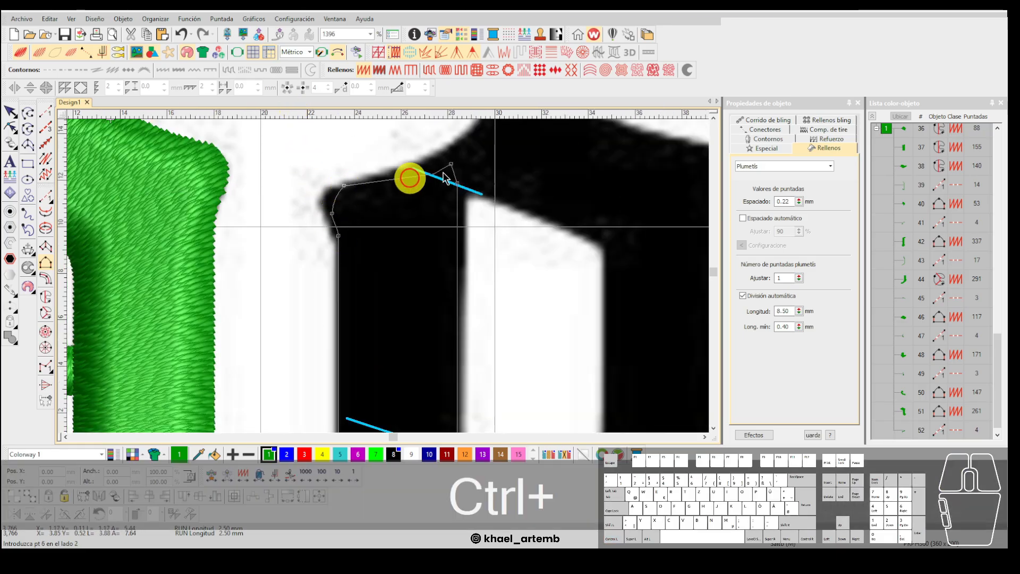
{"action": "left_click", "coordinate": [416, 166]}
{"action": "key", "text": "Return"}
Run a connecting running stitch from the o's upper-left joint down the right stem and through the base to the left stem's lower end.
{"action": "key", "text": "F5"}
{"action": "left_click", "coordinate": [414, 169]}
{"action": "scroll", "coordinate": [645, 270], "scroll_direction": "down", "scroll_amount": 2}
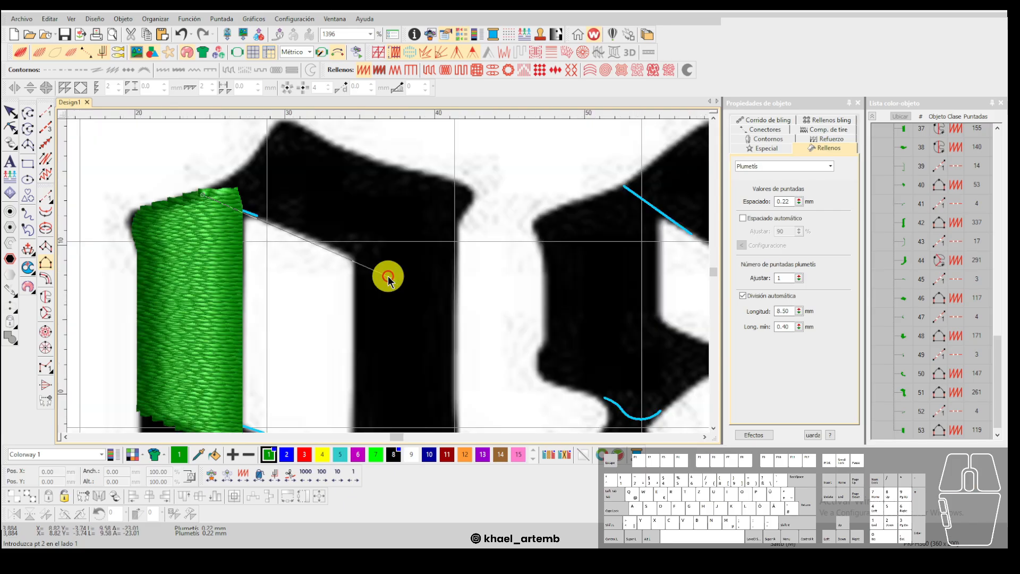
{"action": "scroll", "coordinate": [387, 276], "scroll_direction": "down", "scroll_amount": 1}
{"action": "key", "text": "space"}
{"action": "left_click", "coordinate": [384, 255]}
{"action": "scroll", "coordinate": [361, 421], "scroll_direction": "down", "scroll_amount": 2}
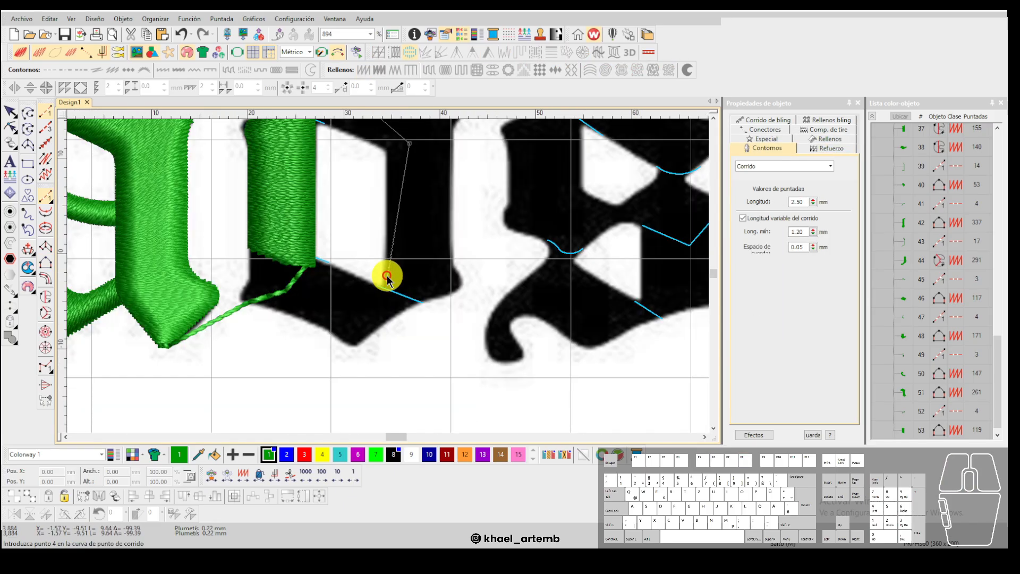
{"action": "left_click", "coordinate": [403, 285]}
{"action": "scroll", "coordinate": [367, 297], "scroll_direction": "up", "scroll_amount": 2}
{"action": "left_click", "coordinate": [383, 274]}
{"action": "scroll", "coordinate": [327, 242], "scroll_direction": "up", "scroll_amount": 2}
{"action": "scroll", "coordinate": [359, 253], "scroll_direction": "up", "scroll_amount": 1}
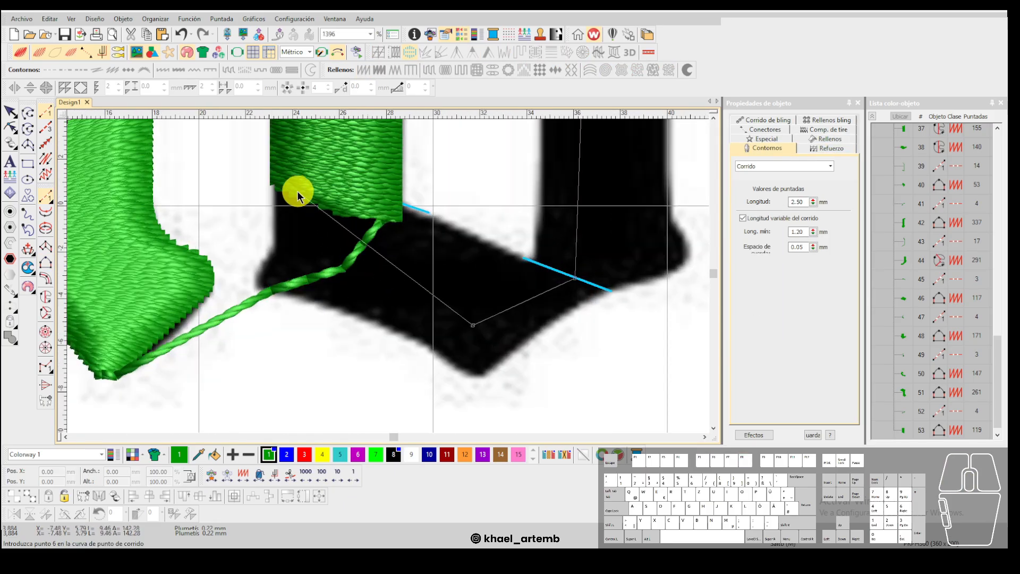
{"action": "left_click", "coordinate": [293, 187]}
{"action": "key", "text": "Return"}
Digitize the o's bottom stroke as a Column B satin overlapping the left stem and ending just past the lower-right joint marker.
{"action": "key", "text": "space"}
{"action": "left_click", "coordinate": [272, 179]}
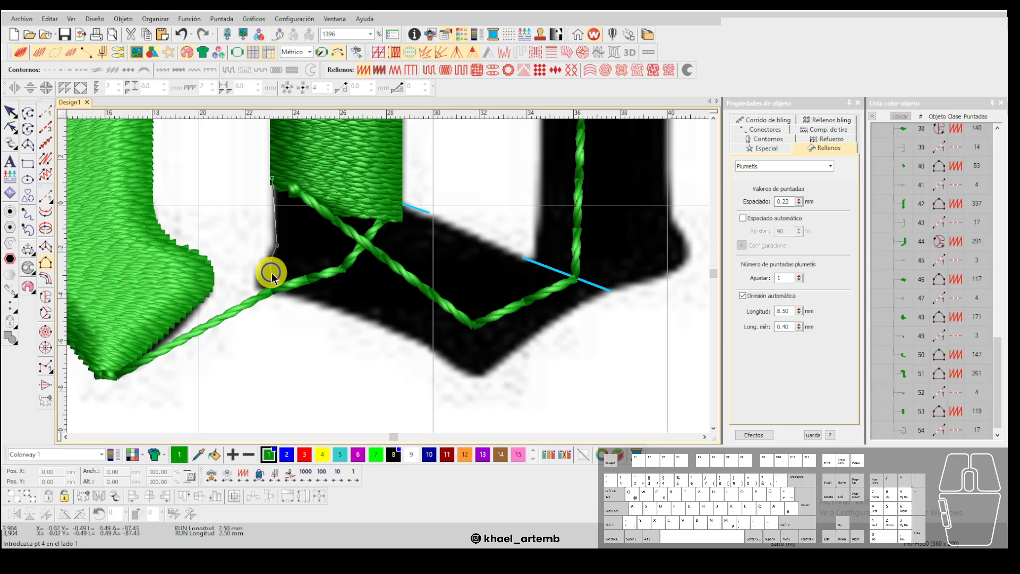
{"action": "left_click", "coordinate": [456, 367]}
{"action": "right_click", "coordinate": [475, 371]}
{"action": "left_click", "coordinate": [503, 361]}
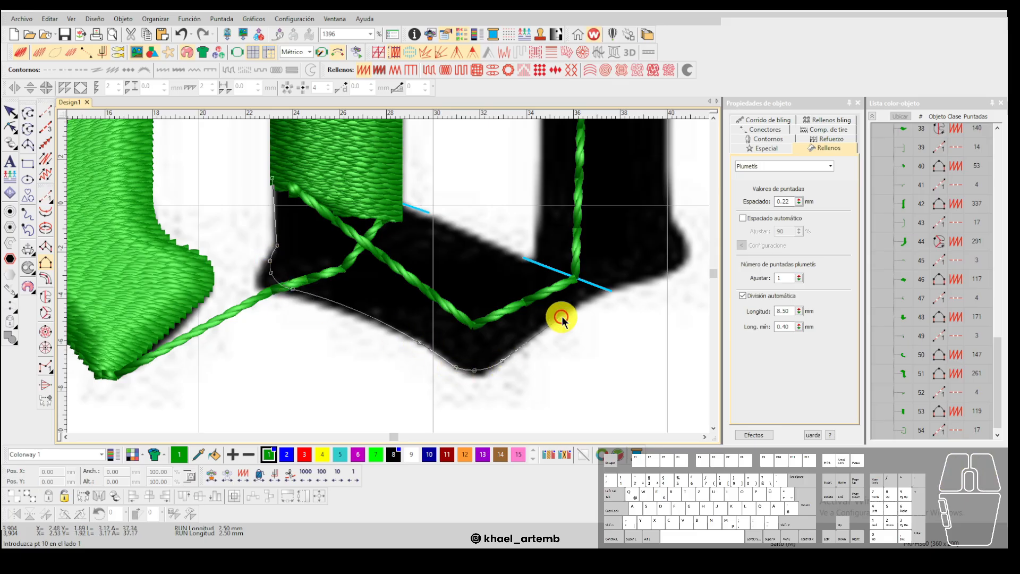
{"action": "left_click", "coordinate": [609, 293]}
{"action": "key", "text": "Return"}
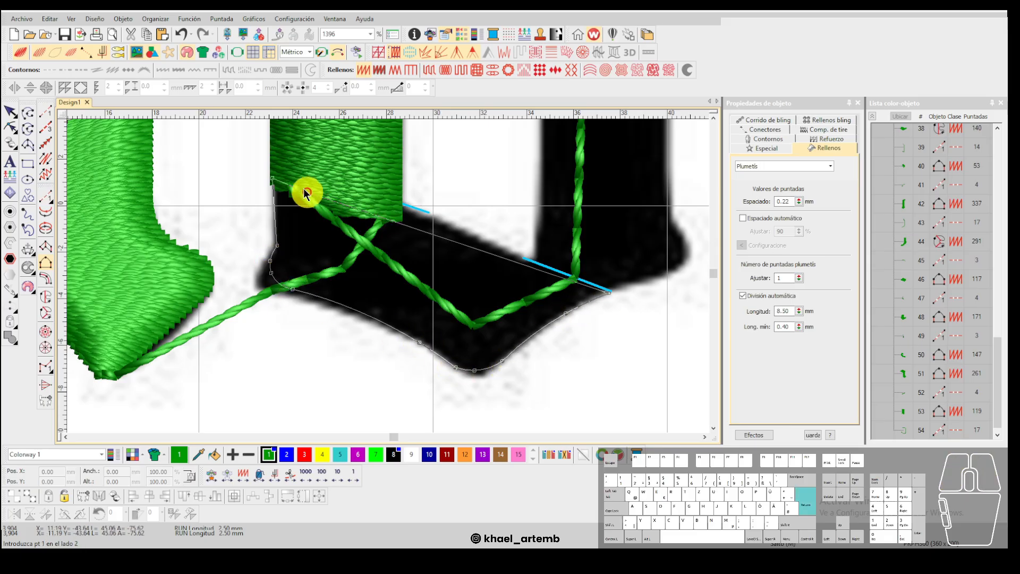
{"action": "left_click", "coordinate": [282, 163]}
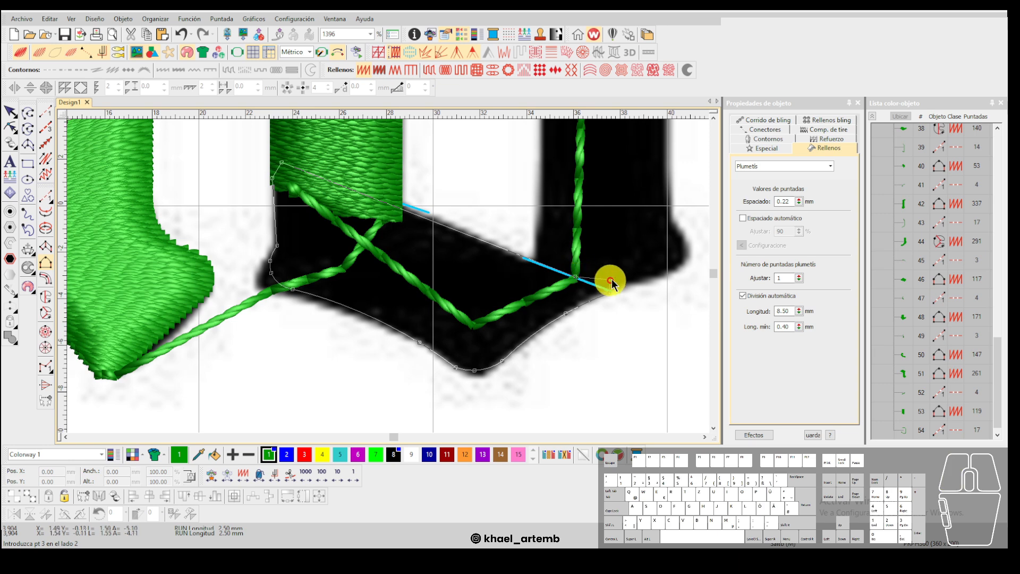
{"action": "left_click", "coordinate": [615, 265]}
{"action": "key", "text": "Return"}
Reshape the bottom satin column's upper-left corner to line up with the left stem's outer edge.
{"action": "key", "text": "h"}
{"action": "scroll", "coordinate": [312, 193], "scroll_direction": "up", "scroll_amount": 2}
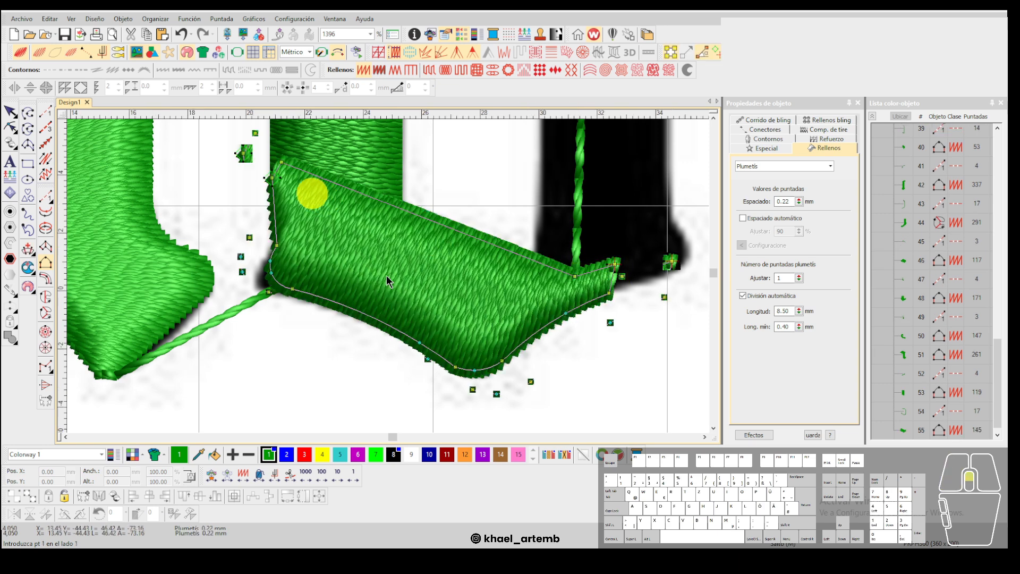
{"action": "key", "text": "t"}
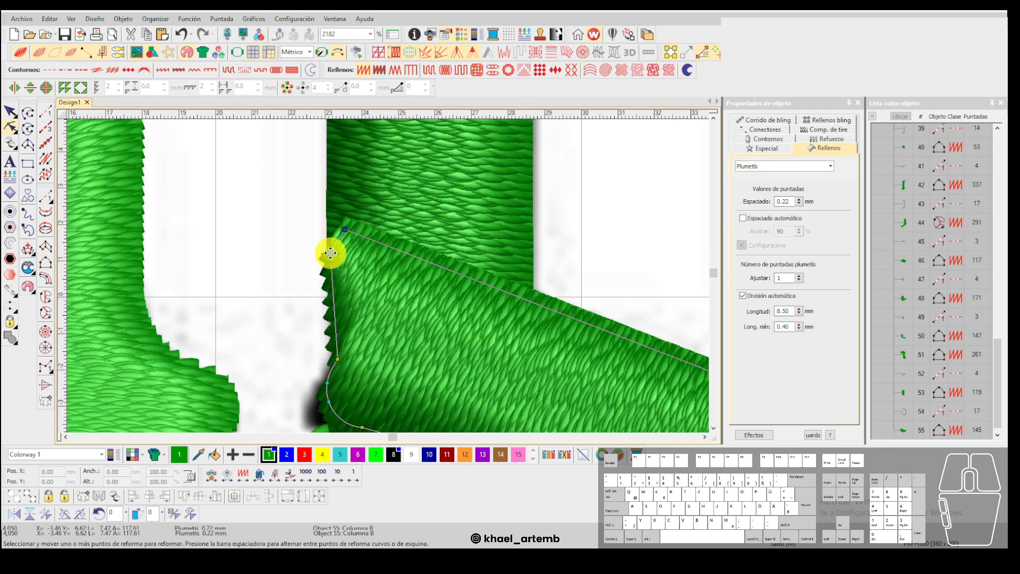
{"action": "left_click_drag", "start_coordinate": [345, 230], "coordinate": [336, 230]}
{"action": "scroll", "coordinate": [411, 283], "scroll_direction": "down", "scroll_amount": 2}
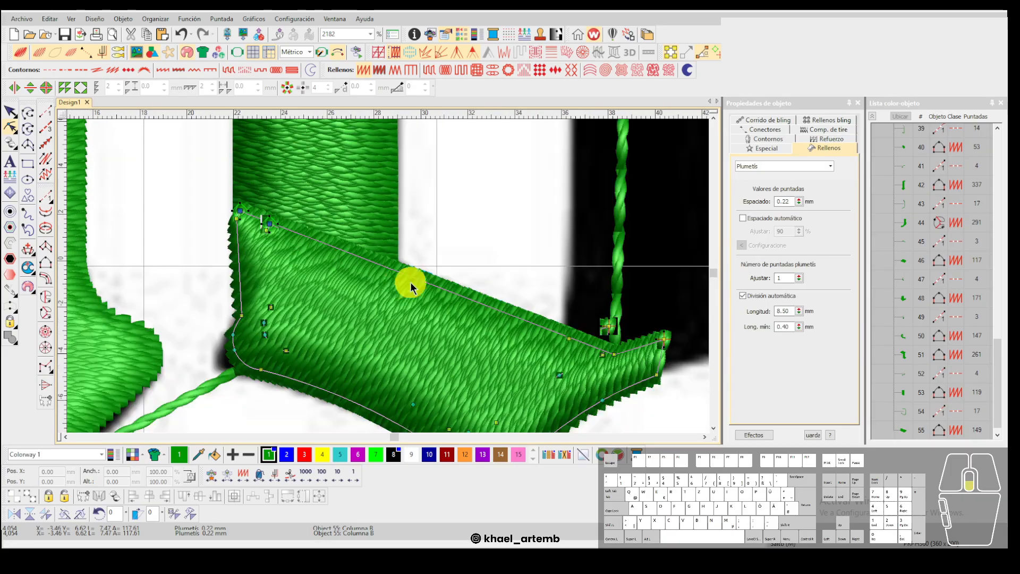
{"action": "scroll", "coordinate": [548, 308], "scroll_direction": "up", "scroll_amount": 1}
{"action": "key", "text": "Escape"}
Add a short running stitch at the right tip of the o's bottom column, with the stitches hidden to reveal the joint.
{"action": "key", "text": "r"}
{"action": "left_click", "coordinate": [458, 286]}
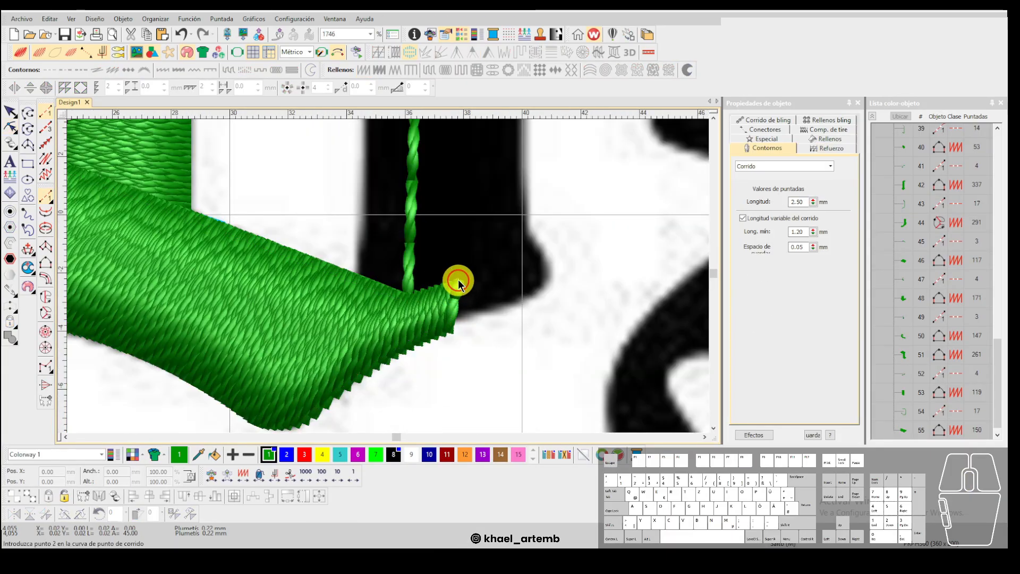
{"action": "scroll", "coordinate": [413, 224], "scroll_direction": "down", "scroll_amount": 7}
{"action": "scroll", "coordinate": [388, 265], "scroll_direction": "up", "scroll_amount": 2}
{"action": "key", "text": "s"}
{"action": "scroll", "coordinate": [388, 281], "scroll_direction": "up", "scroll_amount": 7}
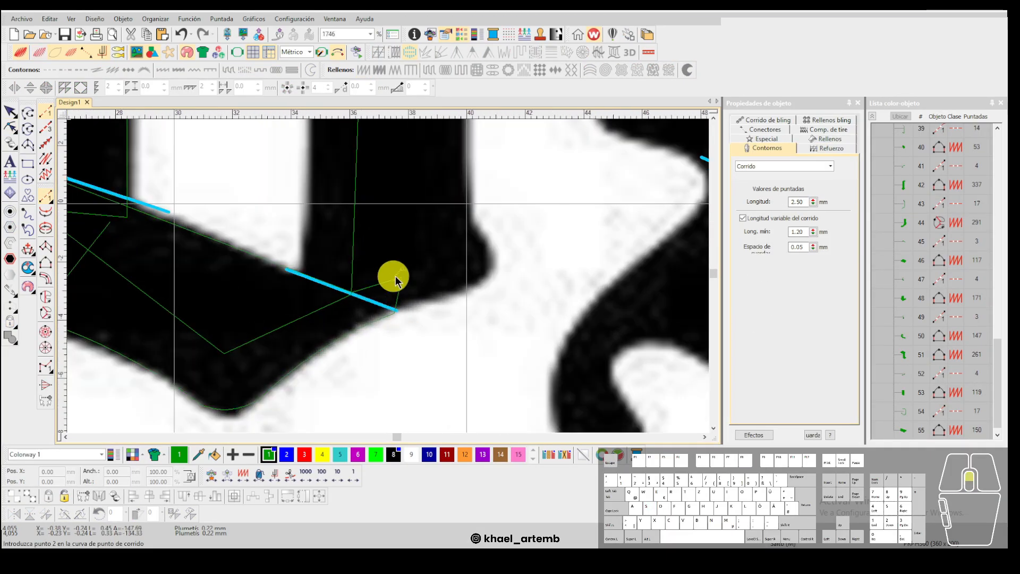
{"action": "key", "text": "Return"}
Trace the inner edge of the o's right stem and top stroke as the first side of a Column B satin.
{"action": "key", "text": "a"}
{"action": "left_click", "coordinate": [384, 333]}
{"action": "left_click", "coordinate": [259, 283]}
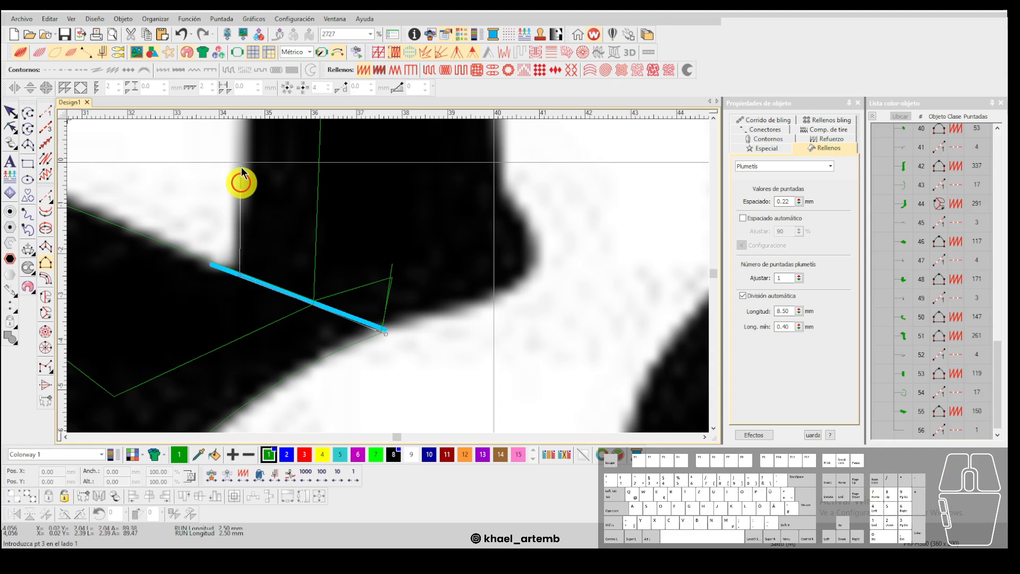
{"action": "scroll", "coordinate": [240, 178], "scroll_direction": "down", "scroll_amount": 2}
{"action": "left_click", "coordinate": [387, 299]}
{"action": "scroll", "coordinate": [382, 276], "scroll_direction": "up", "scroll_amount": 1}
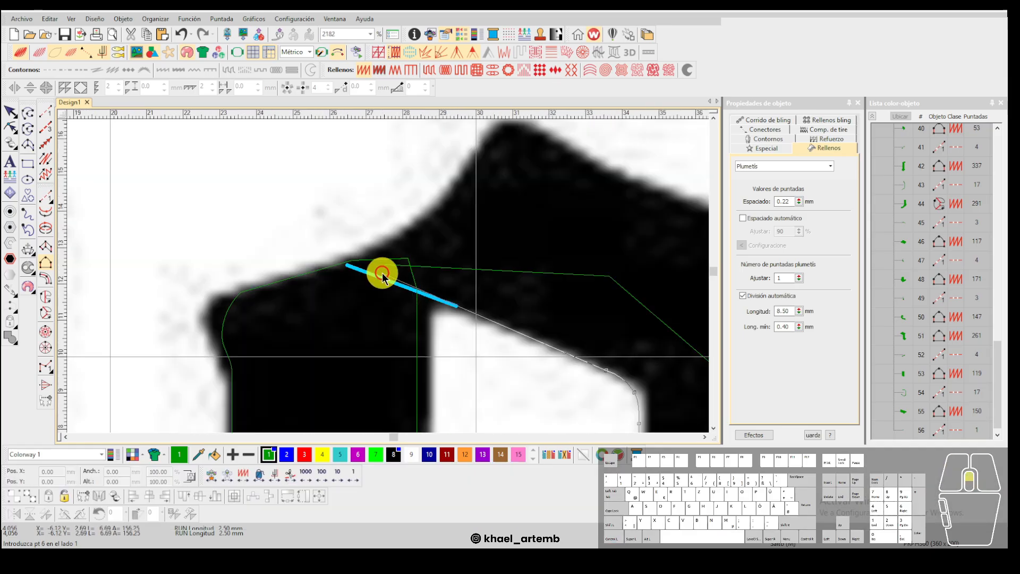
{"action": "left_click", "coordinate": [355, 269]}
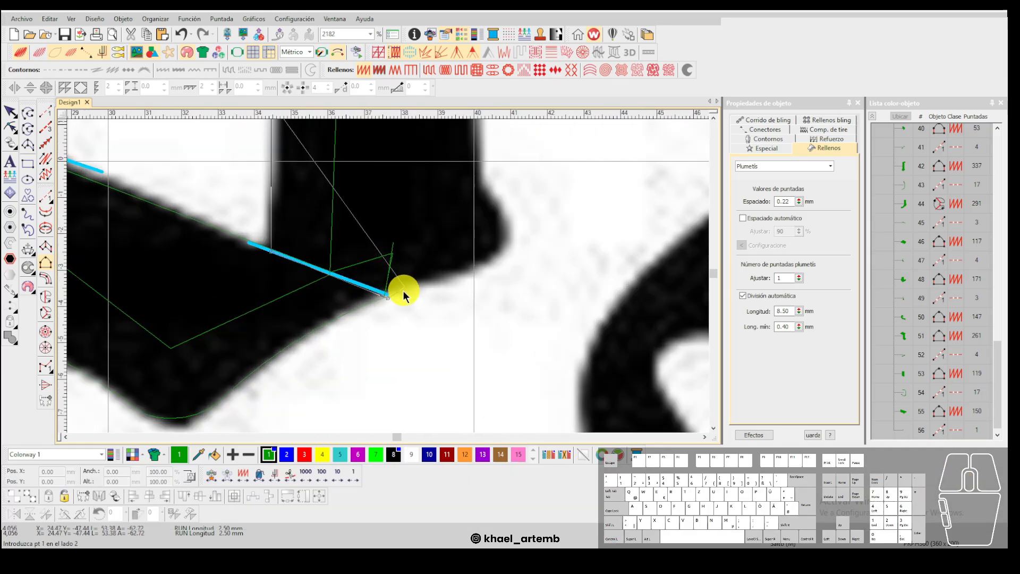
{"action": "key", "text": "Return"}
Trace the outer edge of the o's right stem and top stroke up to the left stem to complete the satin column.
{"action": "left_click", "coordinate": [495, 255]}
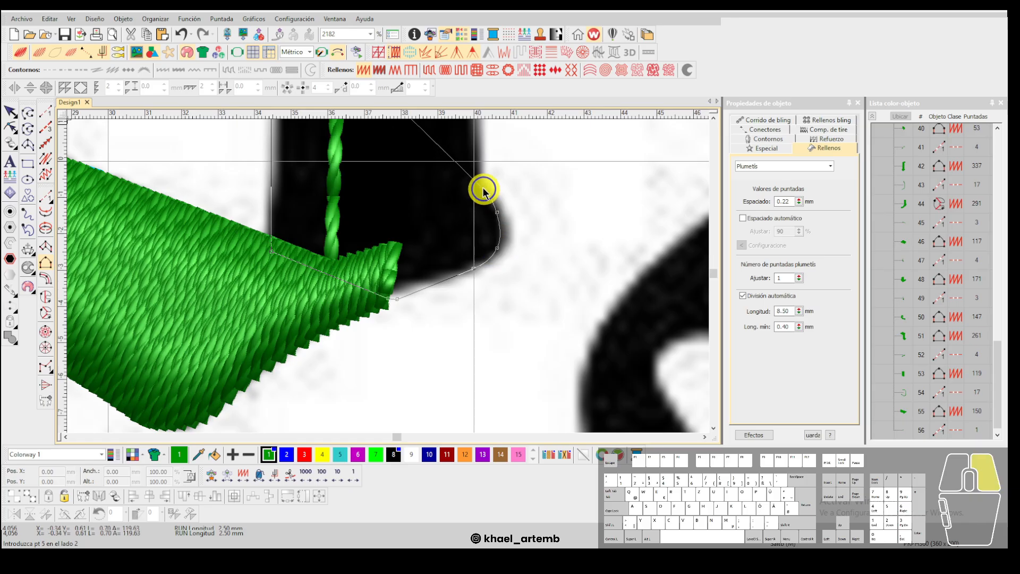
{"action": "scroll", "coordinate": [398, 223], "scroll_direction": "down", "scroll_amount": 2}
{"action": "scroll", "coordinate": [384, 250], "scroll_direction": "up", "scroll_amount": 1}
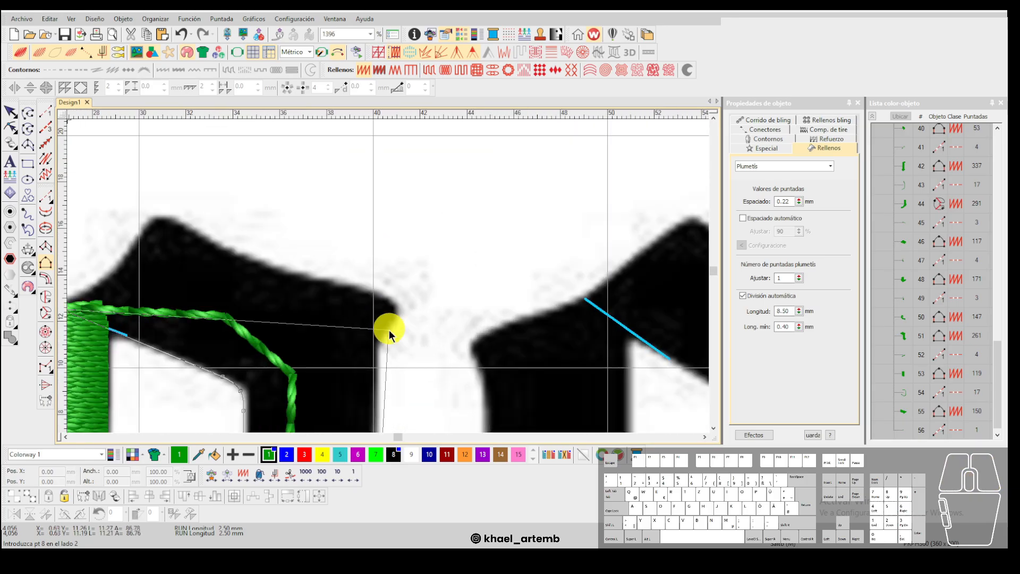
{"action": "left_click", "coordinate": [375, 346]}
{"action": "left_click", "coordinate": [389, 322]}
{"action": "left_click", "coordinate": [372, 295]}
{"action": "left_click", "coordinate": [183, 224]}
{"action": "left_click", "coordinate": [163, 220]}
{"action": "left_click", "coordinate": [149, 225]}
{"action": "scroll", "coordinate": [146, 226], "scroll_direction": "up", "scroll_amount": 1}
{"action": "left_click", "coordinate": [121, 263]}
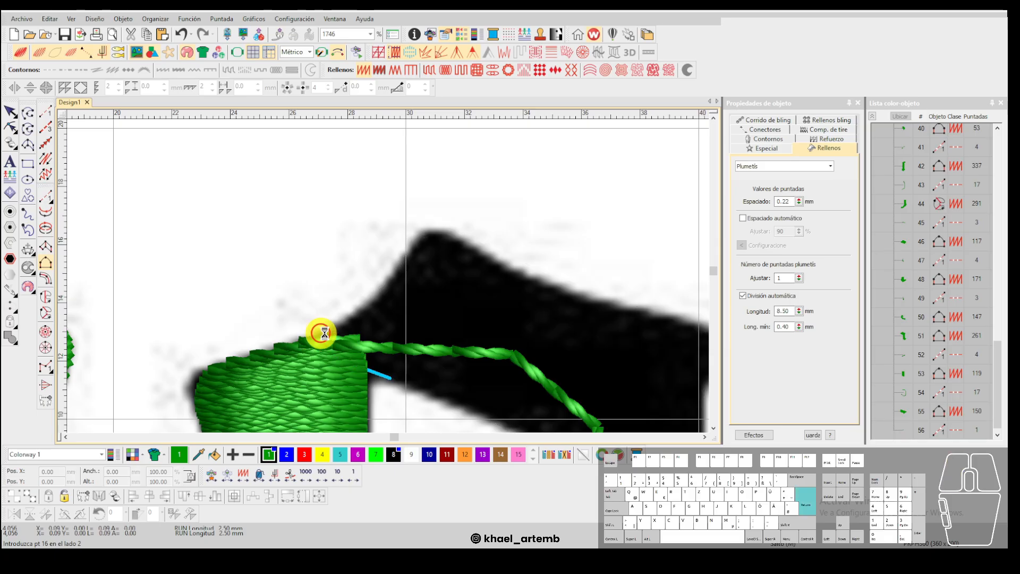
{"action": "key", "text": "Return"}
Hide the reference artwork and examine the o's satin segments alongside the finished letters.
{"action": "key", "text": "ctrl+h"}
{"action": "key", "text": "ctrl+h"}
{"action": "left_click", "coordinate": [369, 290]}
{"action": "left_click", "coordinate": [408, 277]}
{"action": "scroll", "coordinate": [388, 276], "scroll_direction": "down", "scroll_amount": 4}
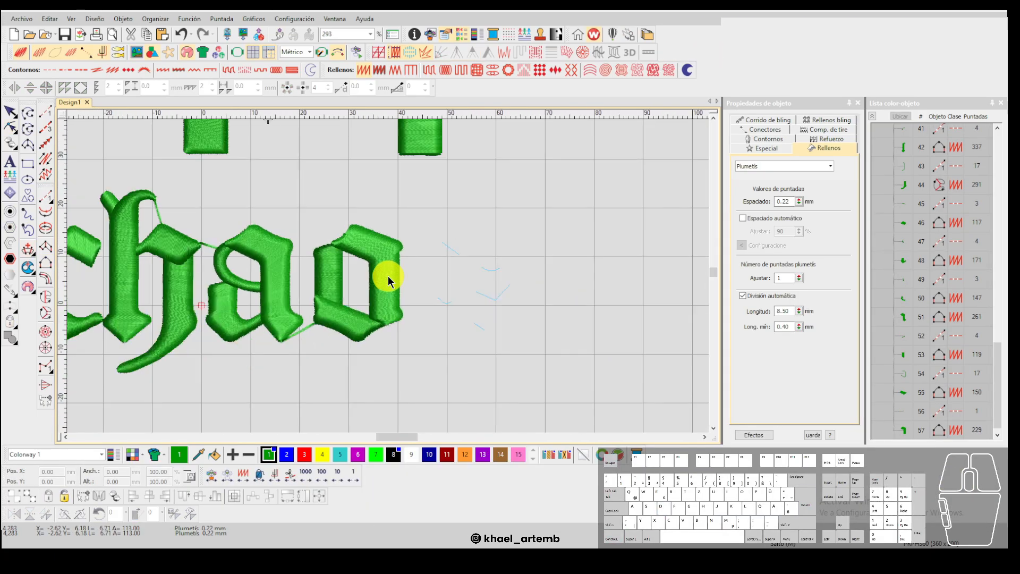
Reshape the o's right satin column at its lower joint with the bottom stroke.
{"action": "scroll", "coordinate": [388, 276], "scroll_direction": "up", "scroll_amount": 3}
{"action": "key", "text": "h"}
{"action": "left_click", "coordinate": [400, 391]}
Draw a connecting running stitch from the o's lower-right joint into the lower-left tail of the "s".
{"action": "scroll", "coordinate": [392, 276], "scroll_direction": "up", "scroll_amount": 4}
{"action": "key", "text": "a"}
{"action": "left_click", "coordinate": [477, 320]}
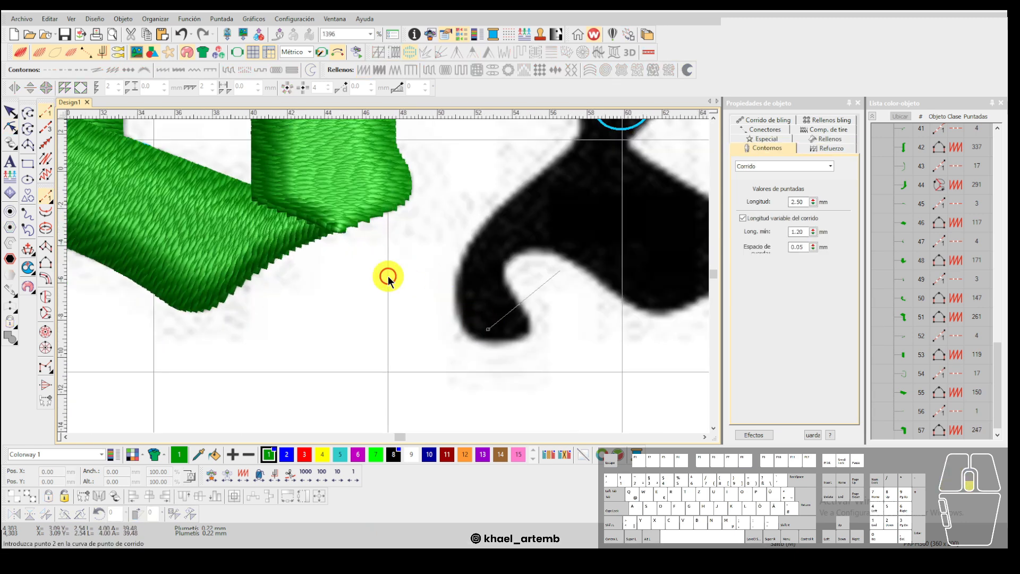
{"action": "scroll", "coordinate": [388, 276], "scroll_direction": "down", "scroll_amount": 3}
{"action": "scroll", "coordinate": [388, 276], "scroll_direction": "up", "scroll_amount": 4}
{"action": "left_click", "coordinate": [389, 278]}
{"action": "key", "text": "Return"}
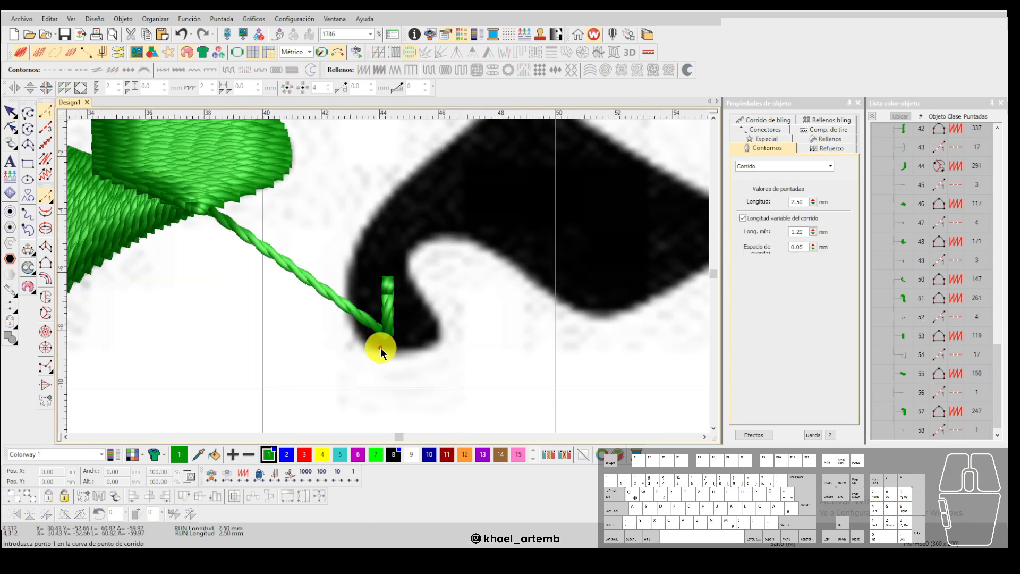
Trace the first side of a Column B satin from the s's lower-left tail over the peak to the lower-right stem.
{"action": "key", "text": "F5"}
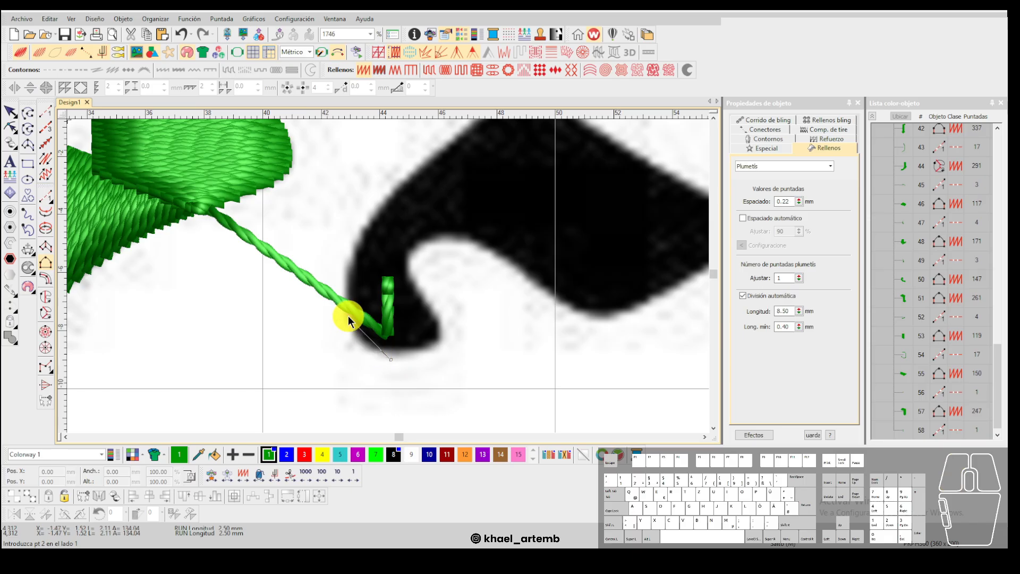
{"action": "left_click", "coordinate": [384, 190]}
{"action": "scroll", "coordinate": [439, 148], "scroll_direction": "down", "scroll_amount": 2}
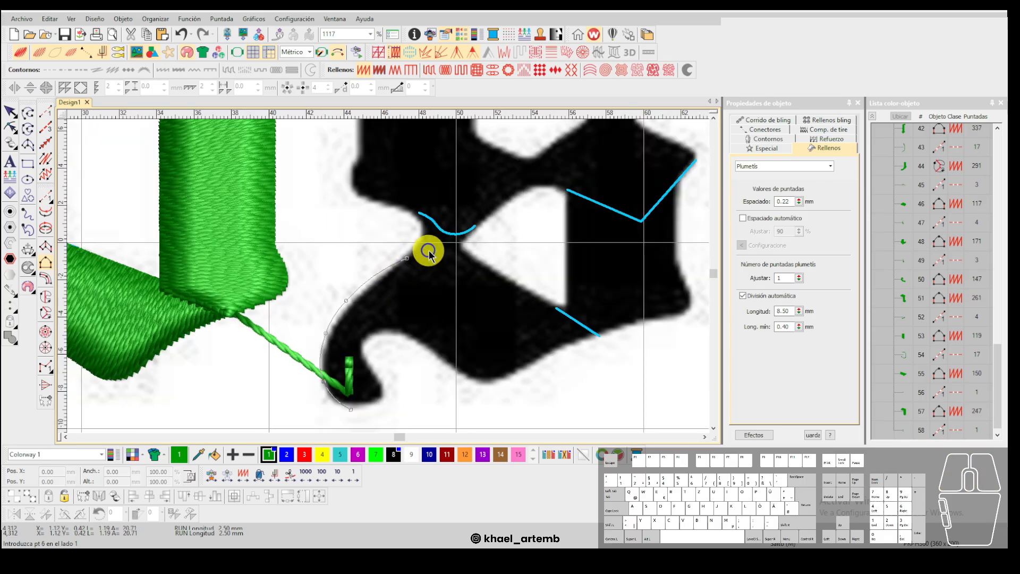
{"action": "scroll", "coordinate": [417, 257], "scroll_direction": "up", "scroll_amount": 2}
{"action": "left_click", "coordinate": [392, 254]}
{"action": "right_click", "coordinate": [417, 248]}
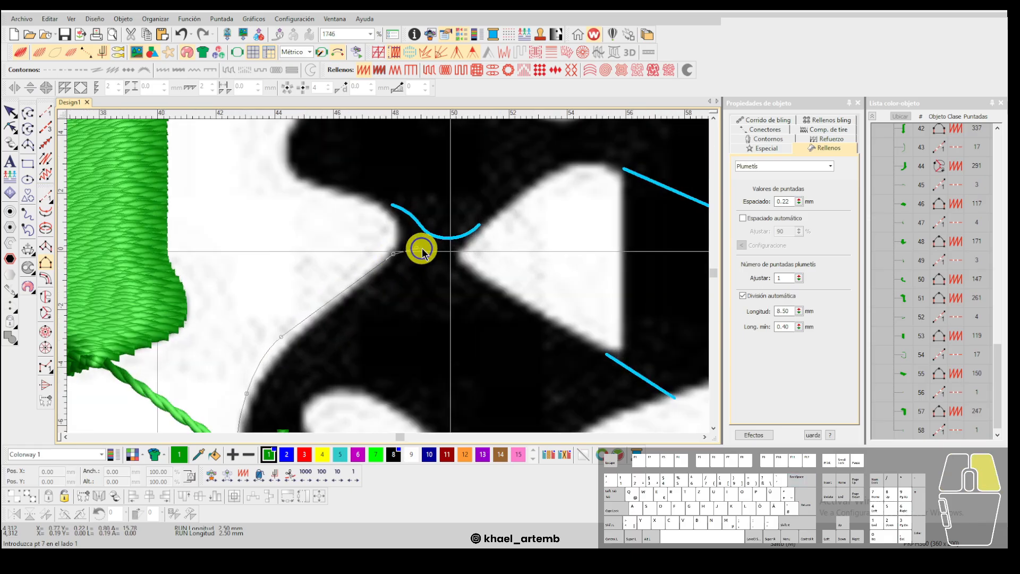
{"action": "left_click", "coordinate": [453, 256]}
{"action": "scroll", "coordinate": [574, 343], "scroll_direction": "down", "scroll_amount": 1}
{"action": "left_click", "coordinate": [408, 276]}
{"action": "left_click", "coordinate": [434, 278]}
{"action": "key", "text": "Return"}
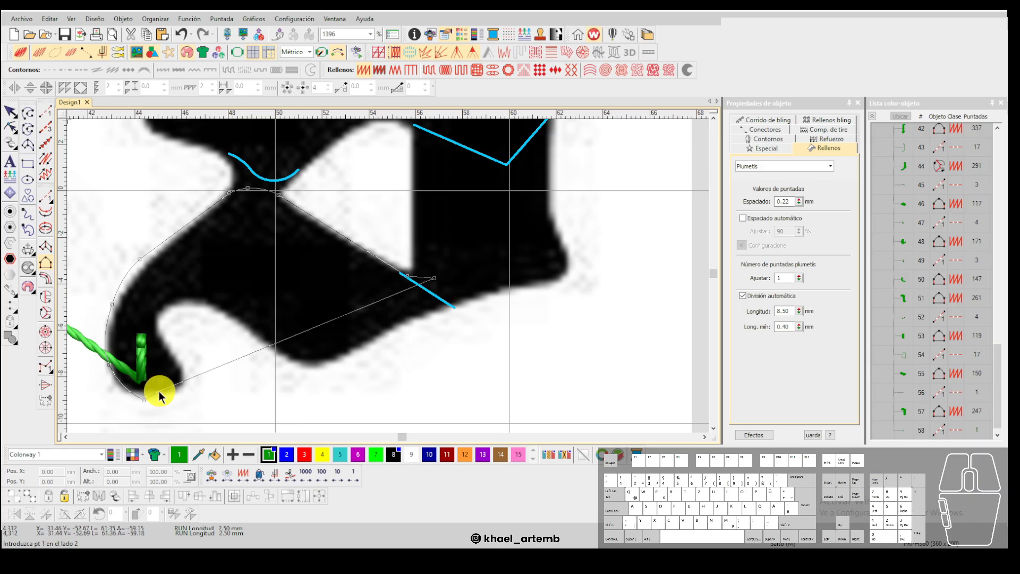
Trace the opposite side around the tail's inner curve and along the bottom edge to complete the s's lower satin stroke.
{"action": "right_click", "coordinate": [170, 394]}
{"action": "right_click", "coordinate": [173, 381]}
{"action": "right_click", "coordinate": [166, 364]}
{"action": "right_click", "coordinate": [162, 338]}
{"action": "right_click", "coordinate": [164, 317]}
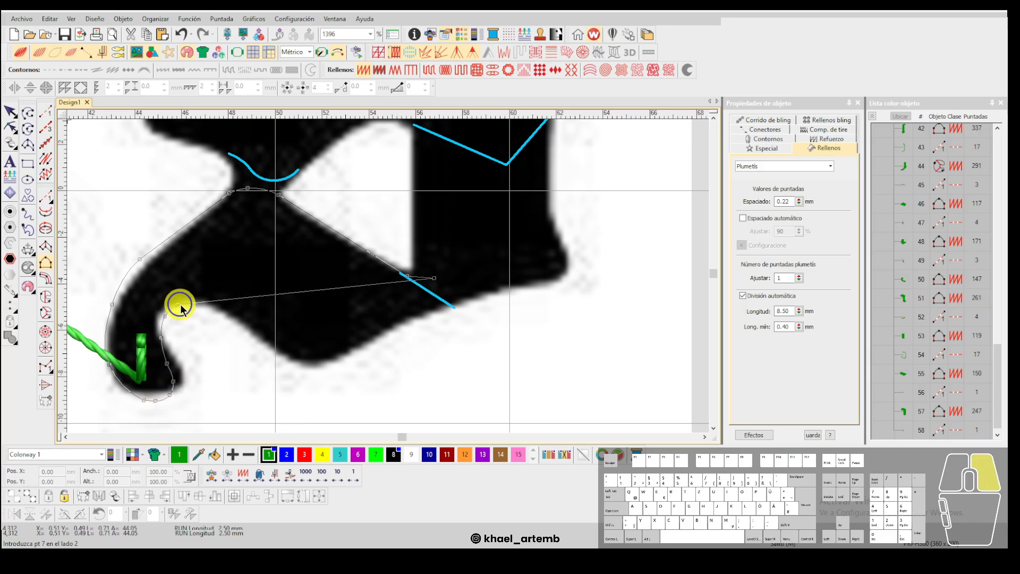
{"action": "right_click", "coordinate": [247, 323]}
{"action": "right_click", "coordinate": [266, 342]}
{"action": "right_click", "coordinate": [292, 366]}
{"action": "right_click", "coordinate": [339, 361]}
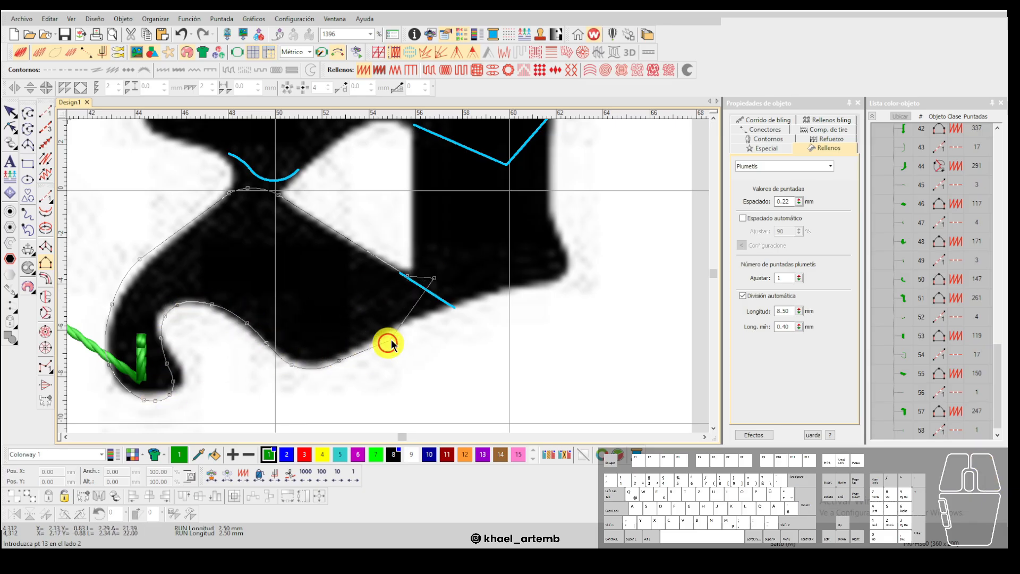
{"action": "left_click", "coordinate": [439, 307]}
{"action": "key", "text": "Return"}
Add a near-vertical stitch angle line across the widest part of the s's lower stroke.
{"action": "key", "text": "ctrl+h"}
{"action": "left_click", "coordinate": [273, 387]}
{"action": "left_click", "coordinate": [276, 170]}
{"action": "key", "text": "Return"}
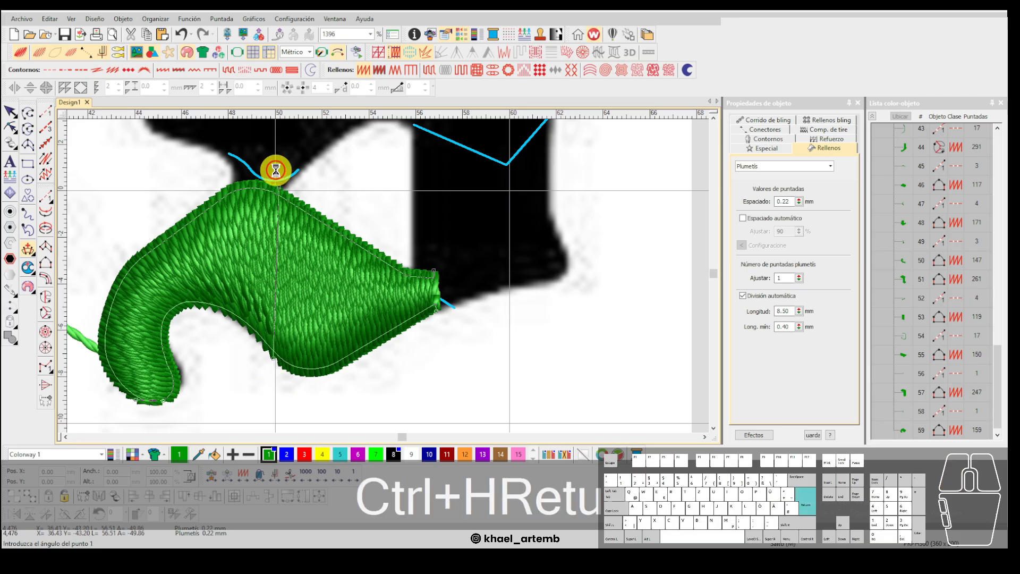
{"action": "key", "text": "Escape"}
Examine the lower stroke's outline and stitch direction in both realistic and thread-line display.
{"action": "key", "text": "t"}
{"action": "scroll", "coordinate": [190, 359], "scroll_direction": "up", "scroll_amount": 3}
{"action": "key", "text": "t"}
{"action": "key", "text": "h"}
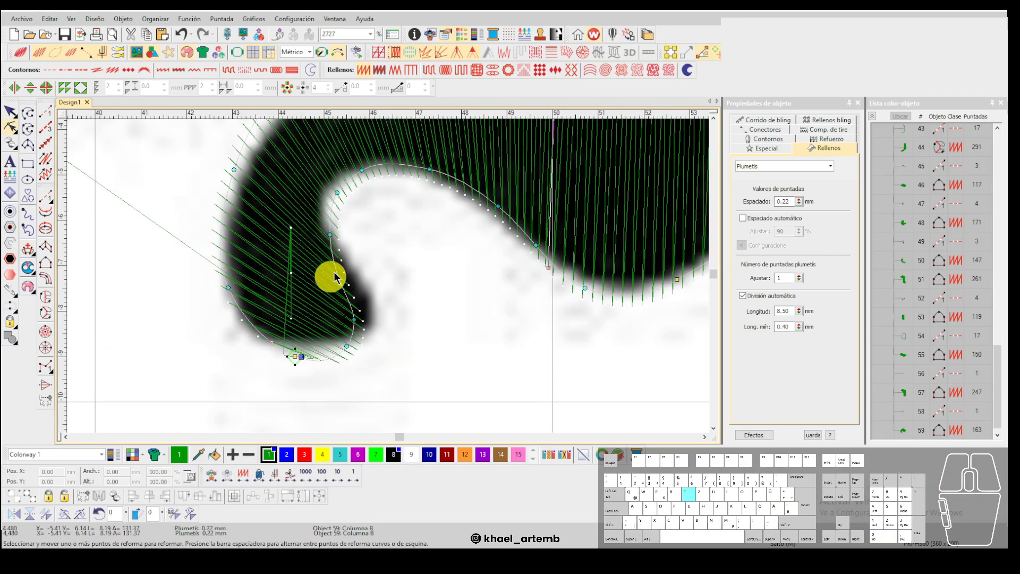
{"action": "scroll", "coordinate": [356, 276], "scroll_direction": "down", "scroll_amount": 2}
{"action": "key", "text": "t"}
{"action": "scroll", "coordinate": [387, 282], "scroll_direction": "down", "scroll_amount": 1}
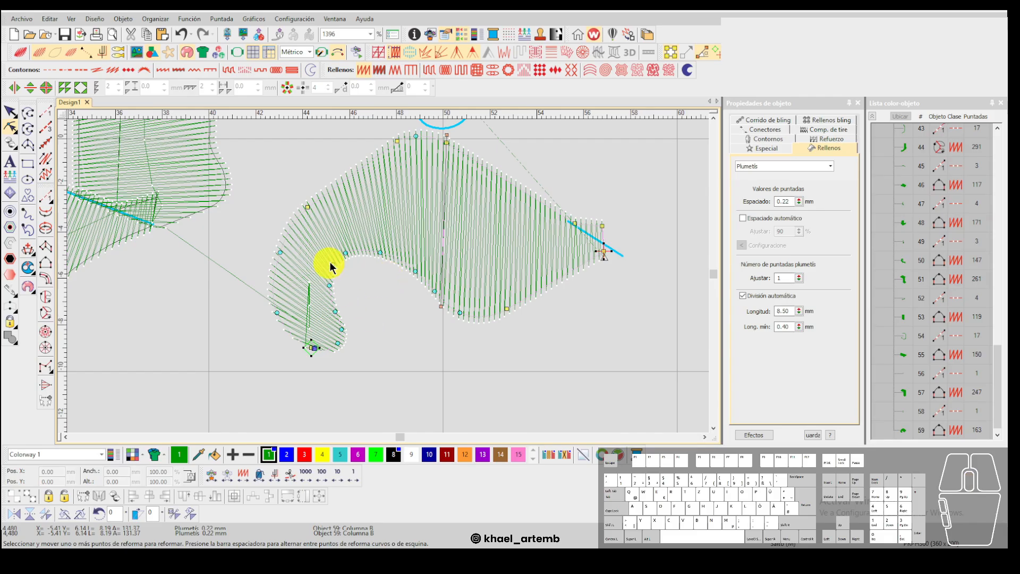
{"action": "key", "text": "t"}
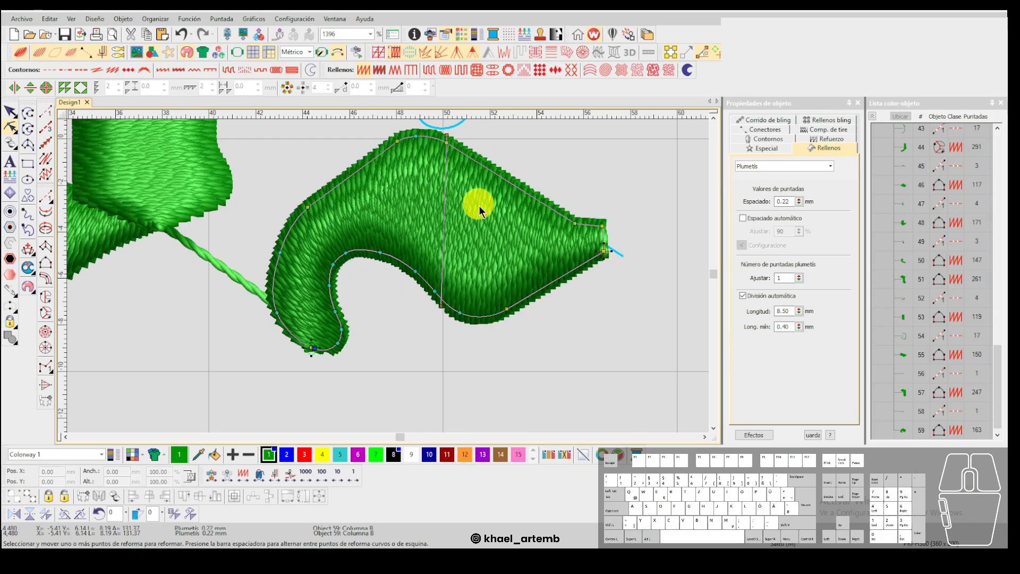
{"action": "scroll", "coordinate": [479, 205], "scroll_direction": "down", "scroll_amount": 2}
{"action": "key", "text": "t"}
Trace the left edge of the s's lower-right stem upward from the bottom joint as a satin column's first side.
{"action": "key", "text": "d"}
{"action": "key", "text": "s"}
{"action": "scroll", "coordinate": [458, 278], "scroll_direction": "up", "scroll_amount": 2}
{"action": "key", "text": "s"}
{"action": "key", "text": "Escape"}
{"action": "left_click", "coordinate": [393, 292]}
{"action": "left_click", "coordinate": [366, 271]}
{"action": "scroll", "coordinate": [376, 159], "scroll_direction": "down", "scroll_amount": 2}
{"action": "scroll", "coordinate": [385, 271], "scroll_direction": "up", "scroll_amount": 1}
{"action": "left_click", "coordinate": [386, 249], "text": "ctrl"}
{"action": "scroll", "coordinate": [425, 366], "scroll_direction": "up", "scroll_amount": 2}
{"action": "key", "text": "Return"}
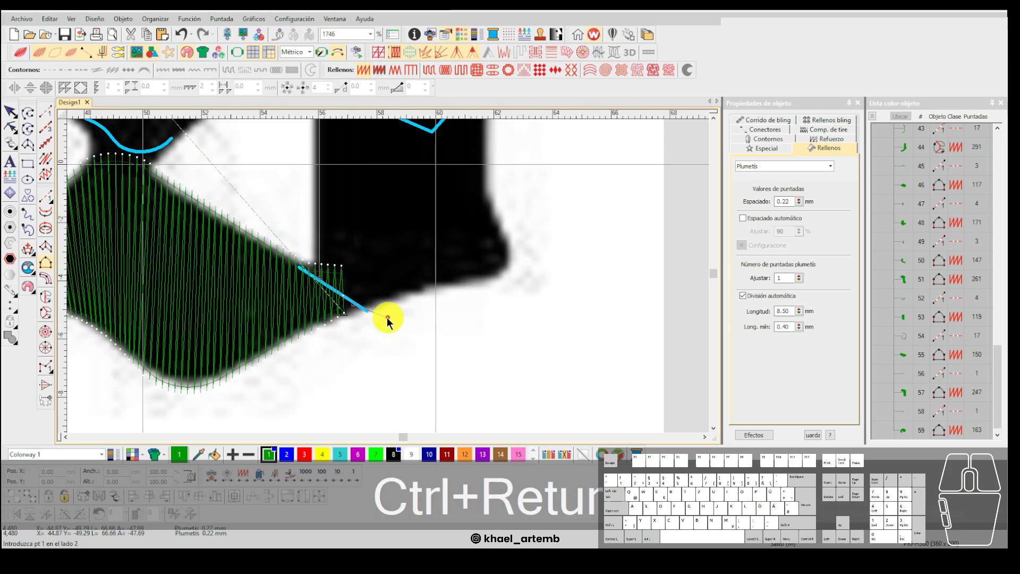
Trace the bottom and right edges of the lower-right stem up to its top corner to complete the satin column.
{"action": "left_click", "coordinate": [484, 282]}
{"action": "right_click", "coordinate": [500, 251]}
{"action": "right_click", "coordinate": [493, 217]}
{"action": "right_click", "coordinate": [484, 189]}
{"action": "left_click", "coordinate": [483, 158]}
{"action": "scroll", "coordinate": [483, 133], "scroll_direction": "down", "scroll_amount": 2}
{"action": "scroll", "coordinate": [389, 273], "scroll_direction": "up", "scroll_amount": 1}
{"action": "left_click", "coordinate": [393, 247], "text": "ctrl"}
{"action": "scroll", "coordinate": [388, 266], "scroll_direction": "down", "scroll_amount": 3}
{"action": "key", "text": "Return"}
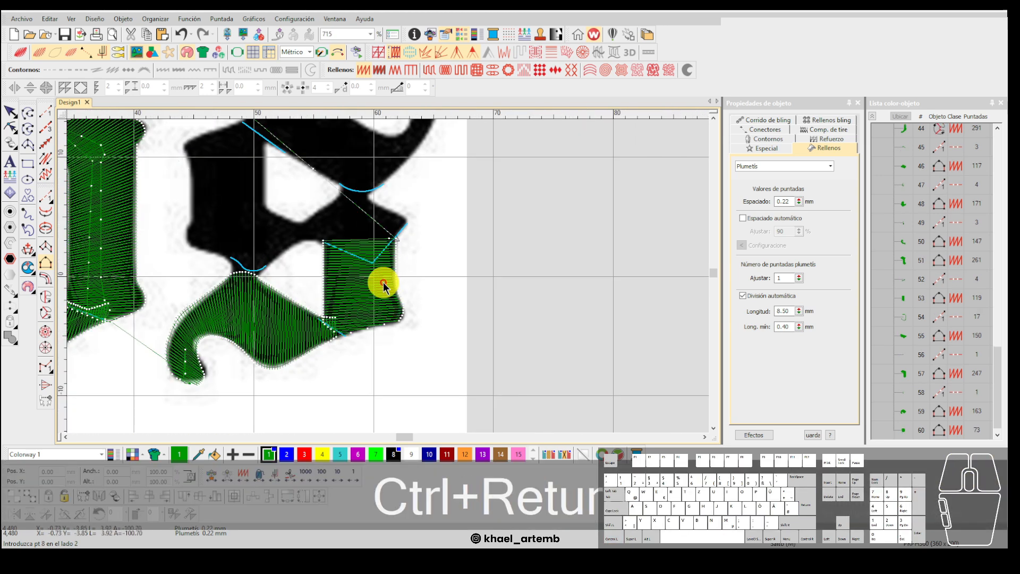
Reshape the lower-right stem's satin column at its bottom joint with the lower stroke.
{"action": "scroll", "coordinate": [385, 286], "scroll_direction": "up", "scroll_amount": 5}
{"action": "key", "text": "s"}
{"action": "key", "text": "h"}
{"action": "scroll", "coordinate": [340, 304], "scroll_direction": "up", "scroll_amount": 1}
{"action": "key", "text": "t"}
{"action": "left_click_drag", "start_coordinate": [320, 299], "coordinate": [338, 304]}
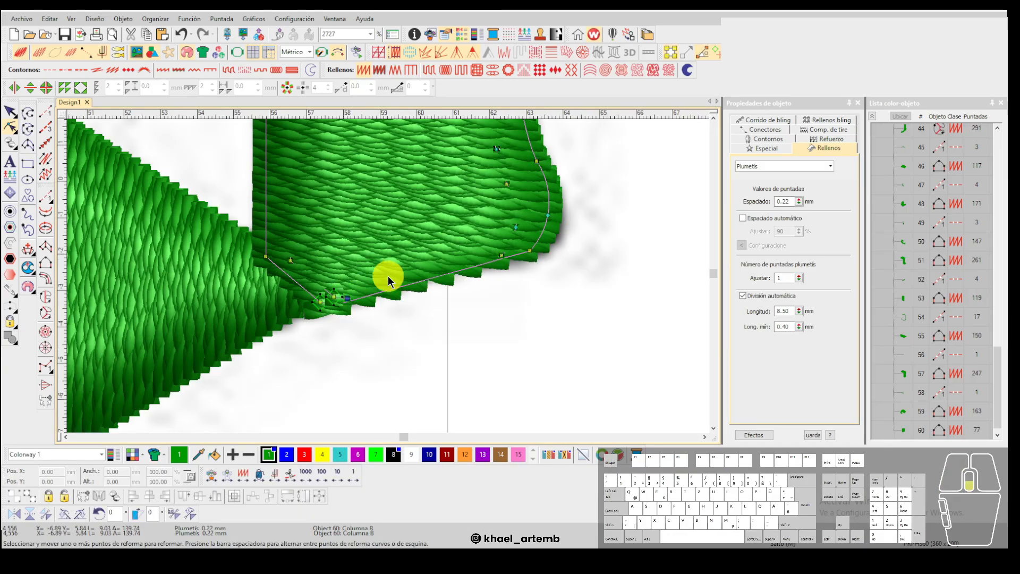
{"action": "scroll", "coordinate": [388, 276], "scroll_direction": "down", "scroll_amount": 4}
{"action": "scroll", "coordinate": [388, 223], "scroll_direction": "up", "scroll_amount": 1}
{"action": "key", "text": "Escape"}
Draw a short running stitch from the lower-right stem's top into the right tip of the s's middle stroke.
{"action": "scroll", "coordinate": [393, 276], "scroll_direction": "up", "scroll_amount": 3}
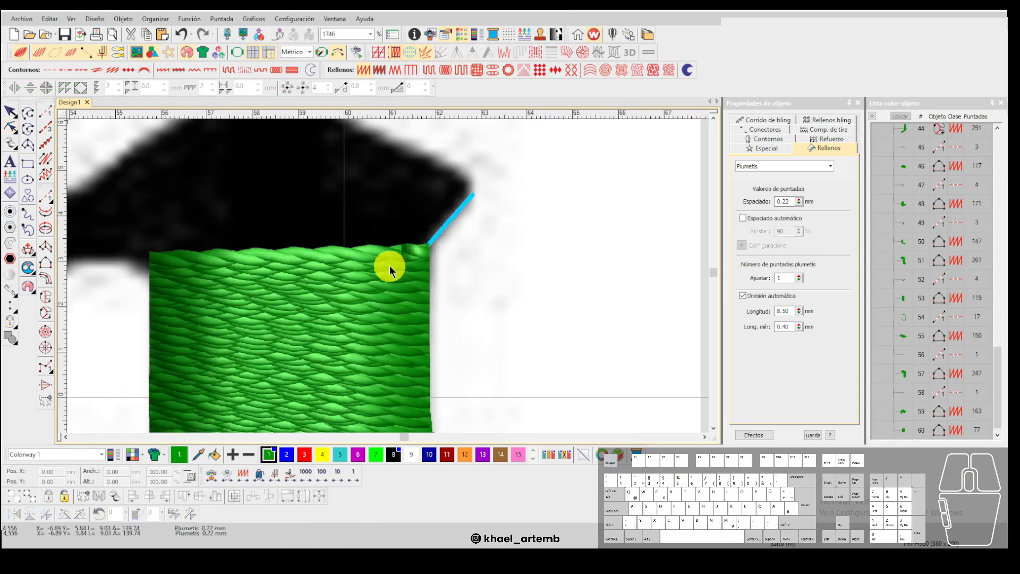
{"action": "key", "text": "space"}
{"action": "left_click", "coordinate": [392, 244]}
{"action": "left_click", "coordinate": [433, 205]}
{"action": "key", "text": "Return"}
Trace the middle stroke's first satin side from the right tip along its lower edge and up the left stem's outer edge.
{"action": "key", "text": "space"}
{"action": "left_click", "coordinate": [470, 195]}
{"action": "scroll", "coordinate": [423, 246], "scroll_direction": "down", "scroll_amount": 2}
{"action": "scroll", "coordinate": [387, 277], "scroll_direction": "down", "scroll_amount": 2}
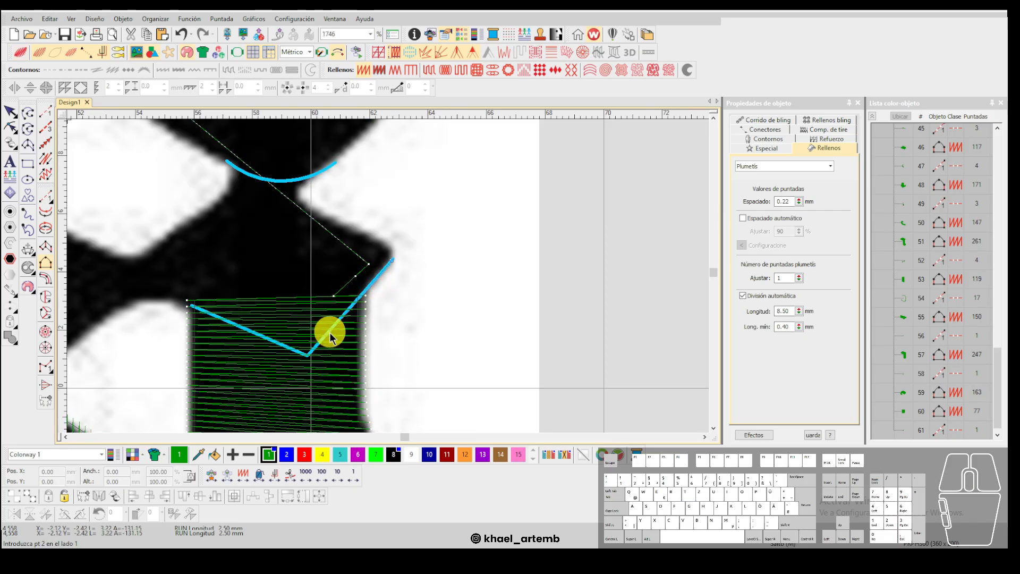
{"action": "left_click", "coordinate": [198, 307]}
{"action": "scroll", "coordinate": [387, 274], "scroll_direction": "down", "scroll_amount": 1}
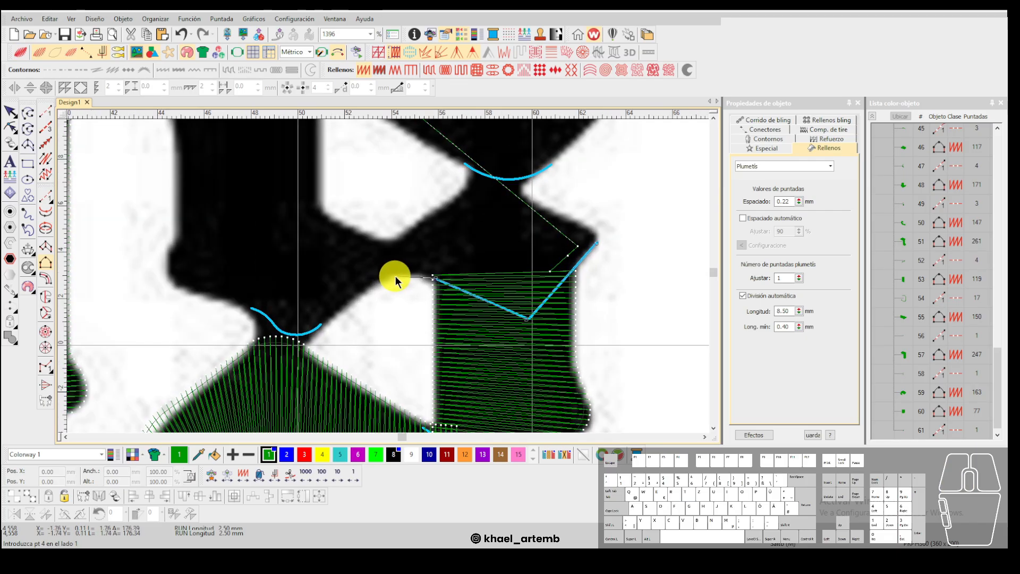
{"action": "right_click", "coordinate": [348, 306]}
{"action": "right_click", "coordinate": [325, 326]}
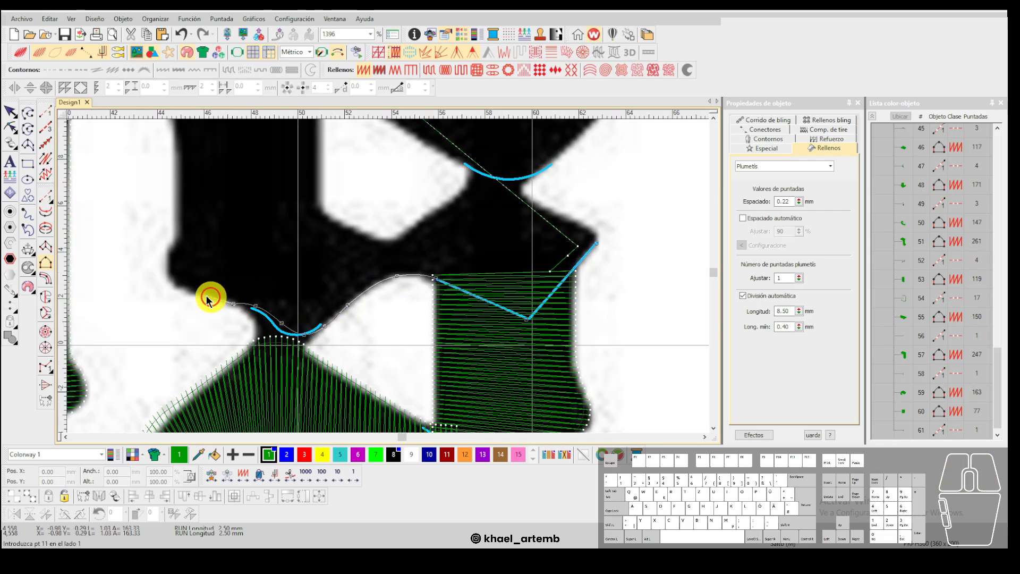
{"action": "right_click", "coordinate": [184, 243]}
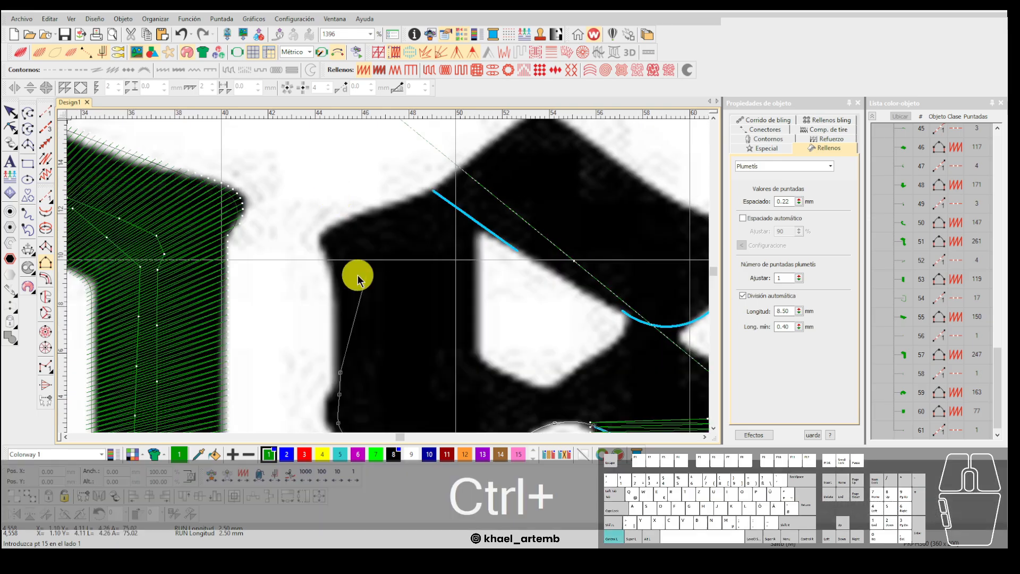
{"action": "left_click", "coordinate": [425, 195]}
{"action": "key", "text": "Return"}
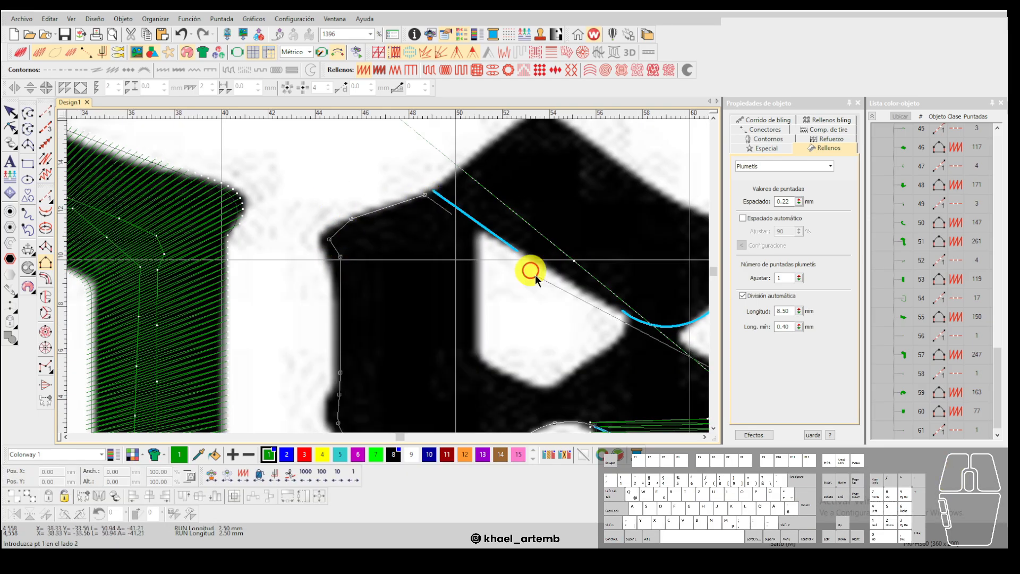
Trace the middle stroke's upper edge from the right tip to its joint with the s's top stroke.
{"action": "scroll", "coordinate": [574, 303], "scroll_direction": "down", "scroll_amount": 1}
{"action": "scroll", "coordinate": [452, 303], "scroll_direction": "up", "scroll_amount": 3}
{"action": "left_click", "coordinate": [411, 287]}
{"action": "left_click", "coordinate": [271, 213]}
{"action": "right_click", "coordinate": [225, 208]}
{"action": "left_click", "coordinate": [201, 222]}
Trace around the counter and up the left stem's inner edge to complete the column, with a stitch angle line at the bend.
{"action": "left_click_drag", "start_coordinate": [237, 295], "coordinate": [588, 257]}
{"action": "left_click", "coordinate": [479, 234]}
{"action": "left_click", "coordinate": [450, 254]}
{"action": "left_click", "coordinate": [394, 249]}
{"action": "left_click", "coordinate": [346, 216]}
{"action": "left_click", "coordinate": [328, 202]}
{"action": "left_click", "coordinate": [323, 176]}
{"action": "scroll", "coordinate": [323, 176], "scroll_direction": "down", "scroll_amount": 2}
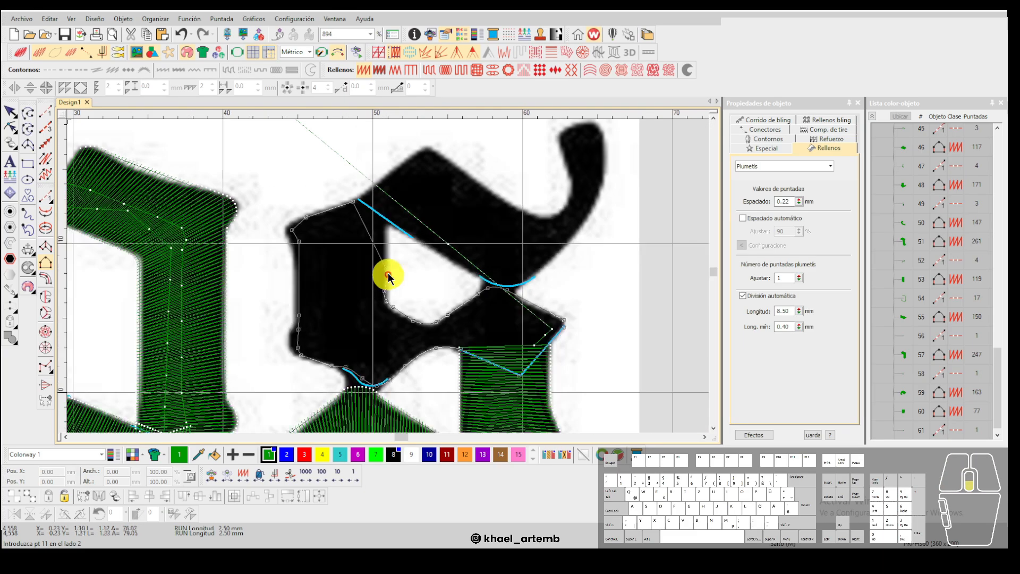
{"action": "scroll", "coordinate": [388, 276], "scroll_direction": "down", "scroll_amount": 2}
{"action": "key", "text": "ctrl+Return"}
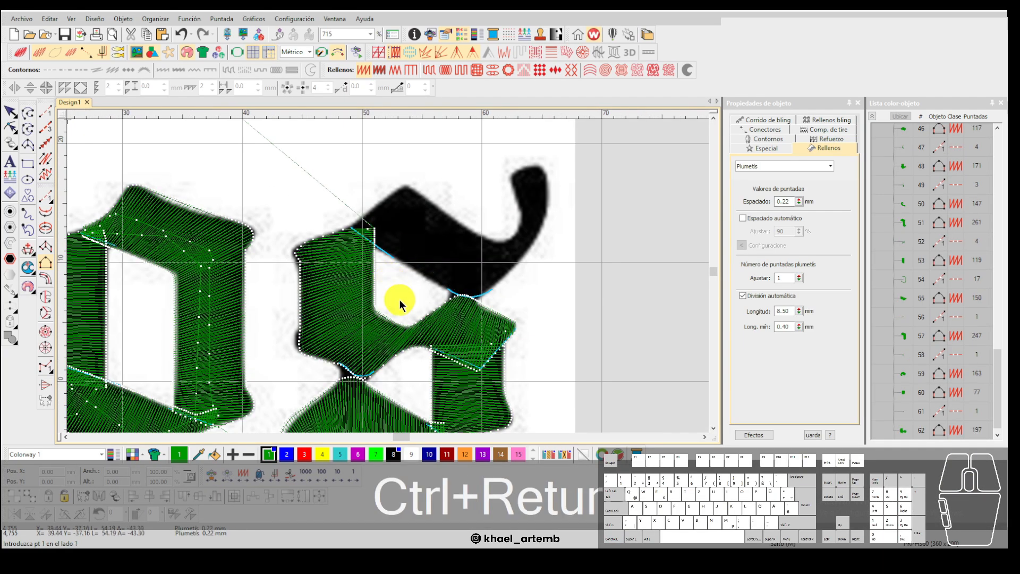
{"action": "key", "text": "Return"}
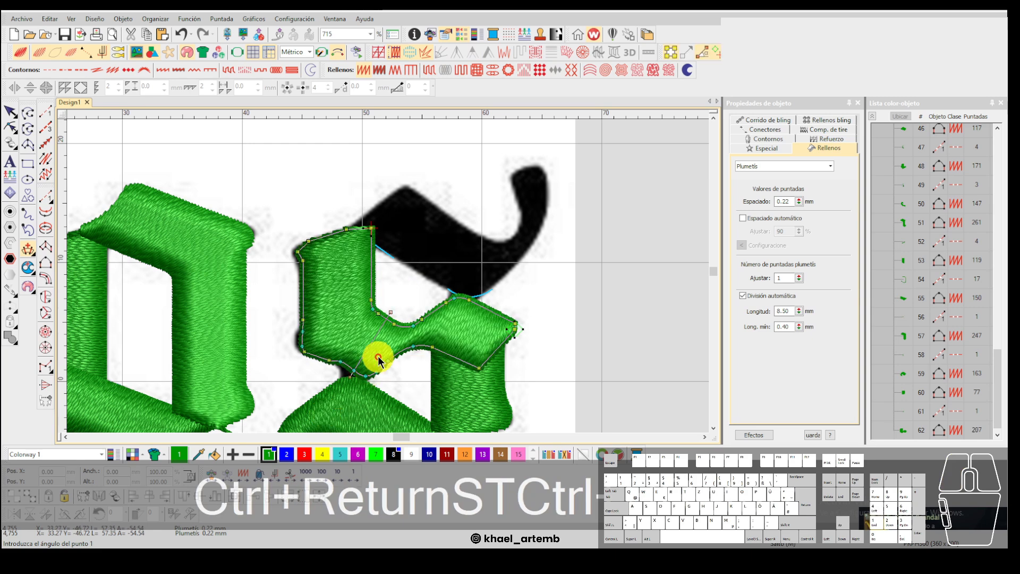
{"action": "key", "text": "Escape"}
Trace the s's top stroke along its lower edge from the left stem, around the bend and up the hook's outer edge.
{"action": "scroll", "coordinate": [372, 261], "scroll_direction": "up", "scroll_amount": 4}
{"action": "left_click", "coordinate": [332, 248]}
{"action": "scroll", "coordinate": [512, 362], "scroll_direction": "up", "scroll_amount": 1}
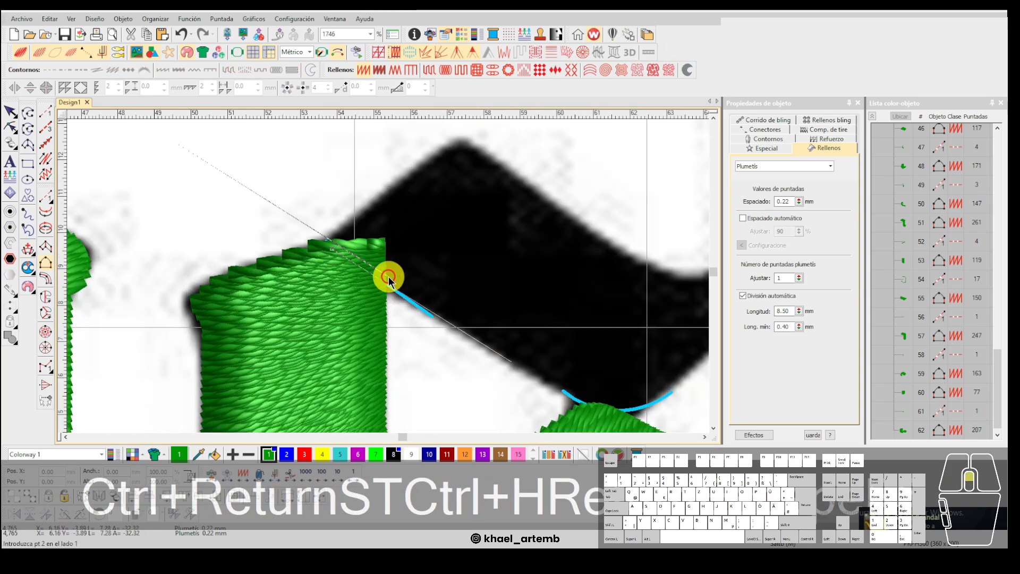
{"action": "left_click", "coordinate": [456, 317]}
{"action": "right_click", "coordinate": [523, 336]}
{"action": "right_click", "coordinate": [589, 310]}
{"action": "scroll", "coordinate": [663, 264], "scroll_direction": "down", "scroll_amount": 2}
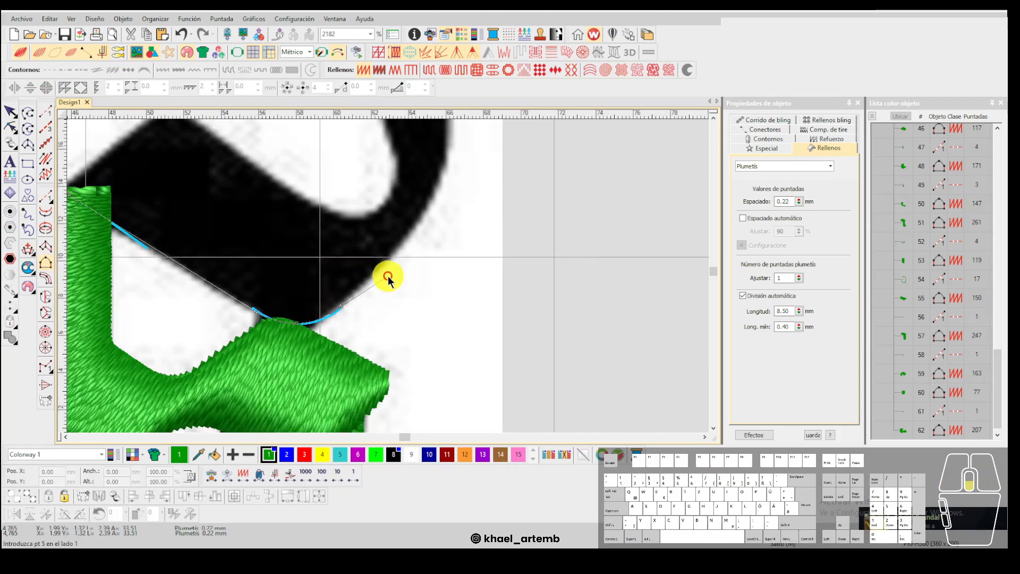
{"action": "scroll", "coordinate": [427, 200], "scroll_direction": "up", "scroll_amount": 2}
{"action": "right_click", "coordinate": [390, 280]}
{"action": "right_click", "coordinate": [417, 194]}
{"action": "scroll", "coordinate": [417, 195], "scroll_direction": "down", "scroll_amount": 2}
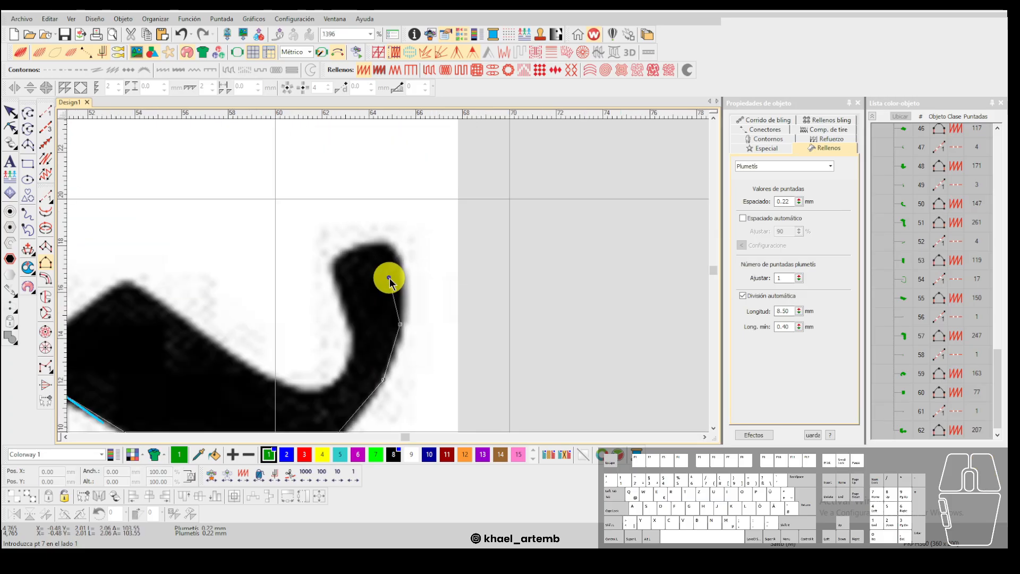
{"action": "key", "text": "Return"}
Trace the opposite side of the top stroke from the left stem joint up and over its peak.
{"action": "scroll", "coordinate": [393, 245], "scroll_direction": "down", "scroll_amount": 2}
{"action": "scroll", "coordinate": [300, 325], "scroll_direction": "up", "scroll_amount": 4}
{"action": "scroll", "coordinate": [194, 269], "scroll_direction": "up", "scroll_amount": 2}
{"action": "left_click", "coordinate": [137, 376]}
{"action": "left_click", "coordinate": [337, 206]}
{"action": "right_click", "coordinate": [388, 186]}
{"action": "left_click", "coordinate": [448, 207]}
{"action": "scroll", "coordinate": [463, 239], "scroll_direction": "down", "scroll_amount": 3}
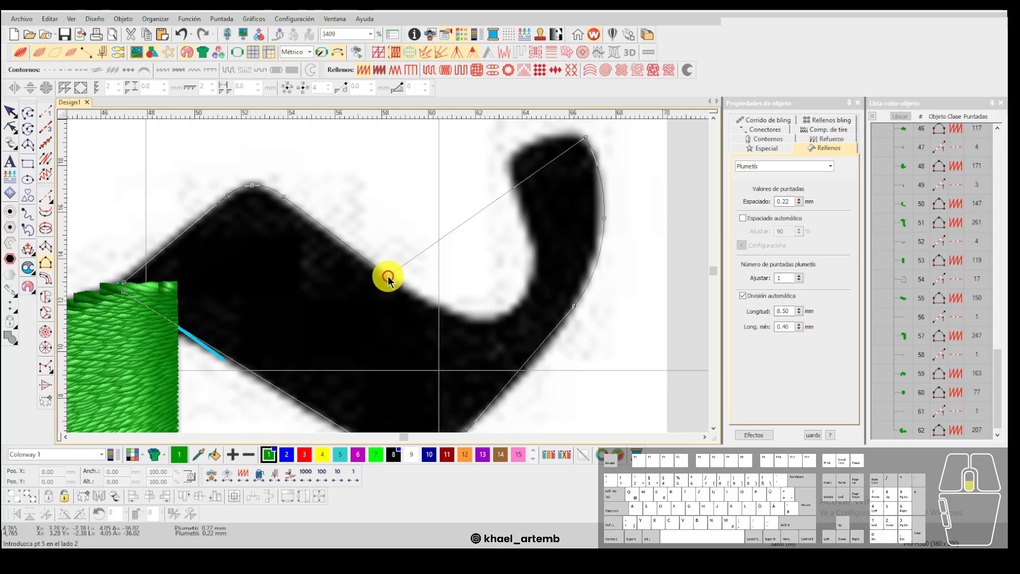
Trace the rest of the upper edge around the hook's inner curve to its tip to complete the top satin column.
{"action": "scroll", "coordinate": [475, 285], "scroll_direction": "up", "scroll_amount": 2}
{"action": "left_click", "coordinate": [441, 336]}
{"action": "right_click", "coordinate": [470, 332]}
{"action": "right_click", "coordinate": [543, 286]}
{"action": "left_click", "coordinate": [549, 227]}
{"action": "scroll", "coordinate": [545, 187], "scroll_direction": "down", "scroll_amount": 1}
{"action": "left_click", "coordinate": [381, 234]}
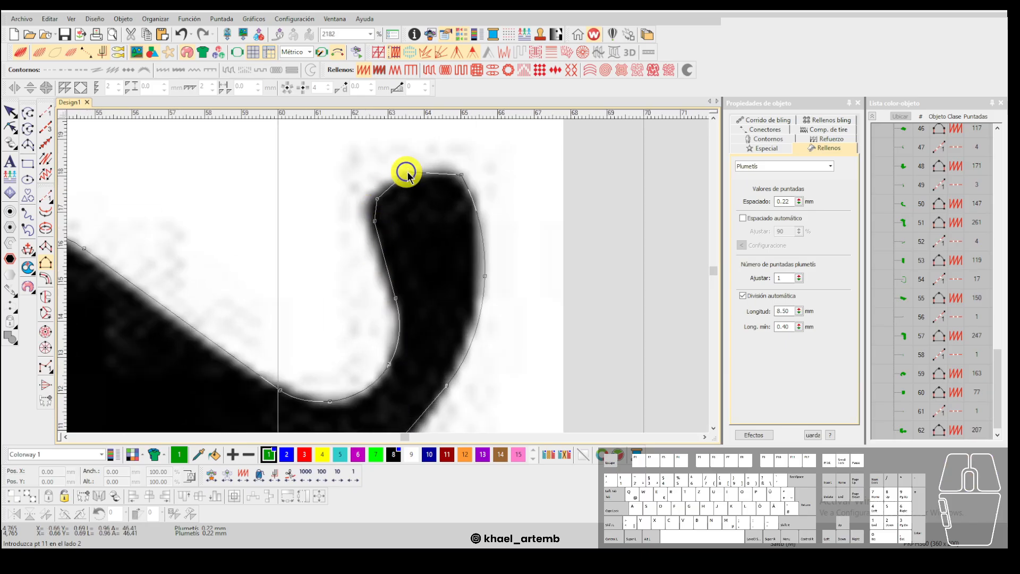
{"action": "key", "text": "Return"}
Add a stitch angle line across the bend between the s's top stroke and its hook.
{"action": "scroll", "coordinate": [388, 277], "scroll_direction": "down", "scroll_amount": 2}
{"action": "key", "text": "ctrl+h"}
{"action": "left_click", "coordinate": [346, 244]}
{"action": "left_click", "coordinate": [404, 396]}
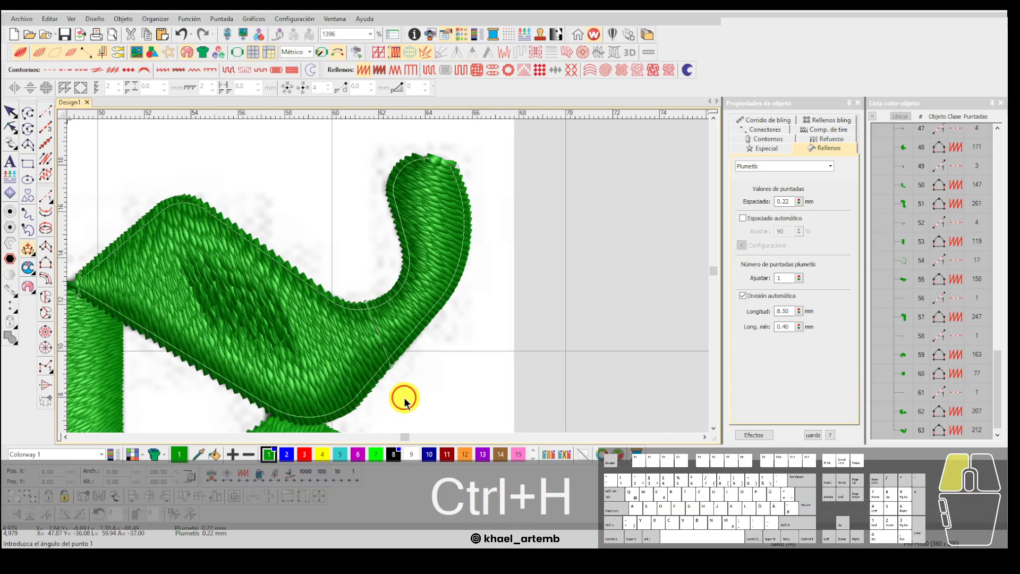
{"action": "key", "text": "Return"}
Adjust the top stroke's stitch direction with a near-vertical angle line across its lower bend.
{"action": "scroll", "coordinate": [380, 372], "scroll_direction": "down", "scroll_amount": 1}
{"action": "key", "text": "ctrl+h"}
{"action": "left_click", "coordinate": [334, 332]}
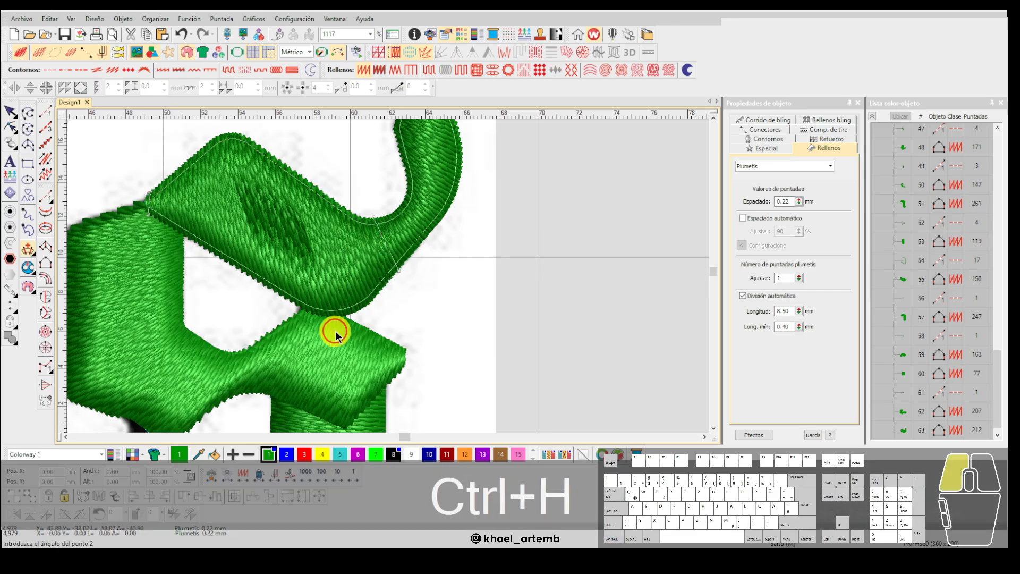
{"action": "left_click", "coordinate": [346, 181]}
{"action": "key", "text": "Return"}
{"action": "key", "text": "d"}
{"action": "left_click_drag", "start_coordinate": [343, 204], "coordinate": [329, 186]}
{"action": "key", "text": "Return"}
{"action": "key", "text": "Escape"}
{"action": "key", "text": "t"}
{"action": "scroll", "coordinate": [336, 215], "scroll_direction": "down", "scroll_amount": 1}
{"action": "scroll", "coordinate": [392, 275], "scroll_direction": "up", "scroll_amount": 1}
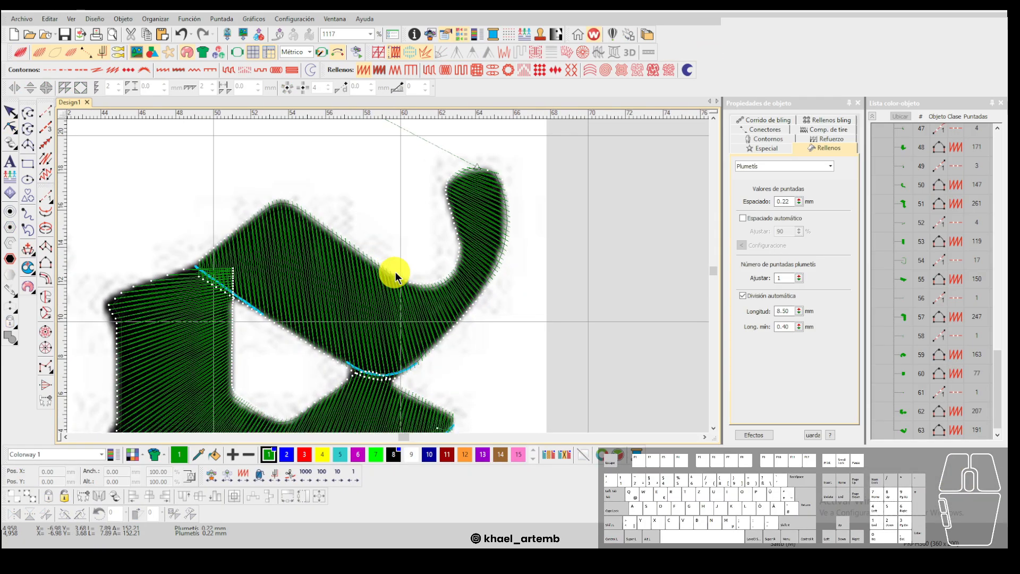
Turn on the first underlay for the whole word "chaos" as an edge run with a 2.20 mm length.
{"action": "key", "text": "t"}
{"action": "scroll", "coordinate": [396, 274], "scroll_direction": "down", "scroll_amount": 5}
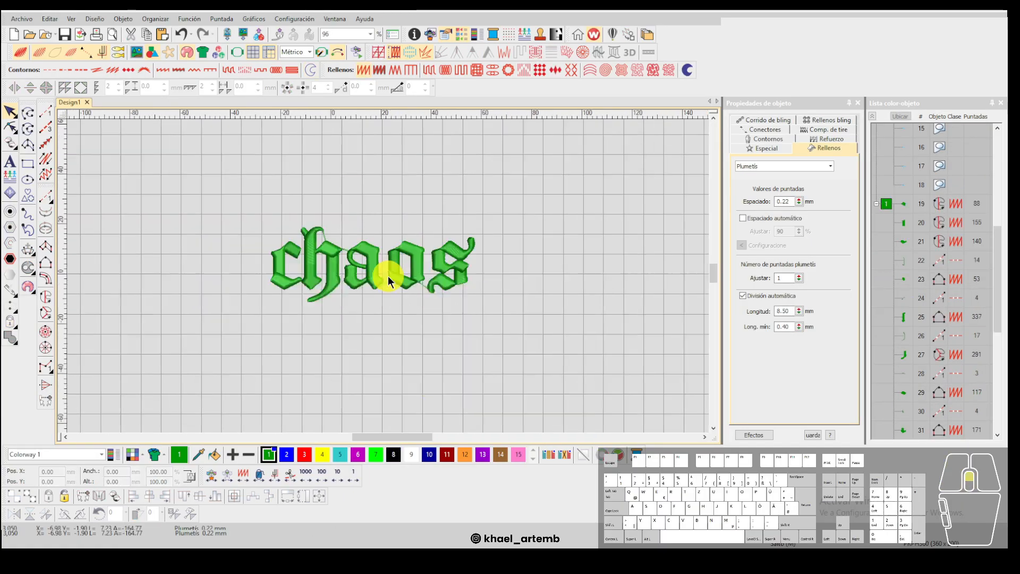
{"action": "scroll", "coordinate": [388, 275], "scroll_direction": "up", "scroll_amount": 6}
{"action": "scroll", "coordinate": [388, 276], "scroll_direction": "down", "scroll_amount": 3}
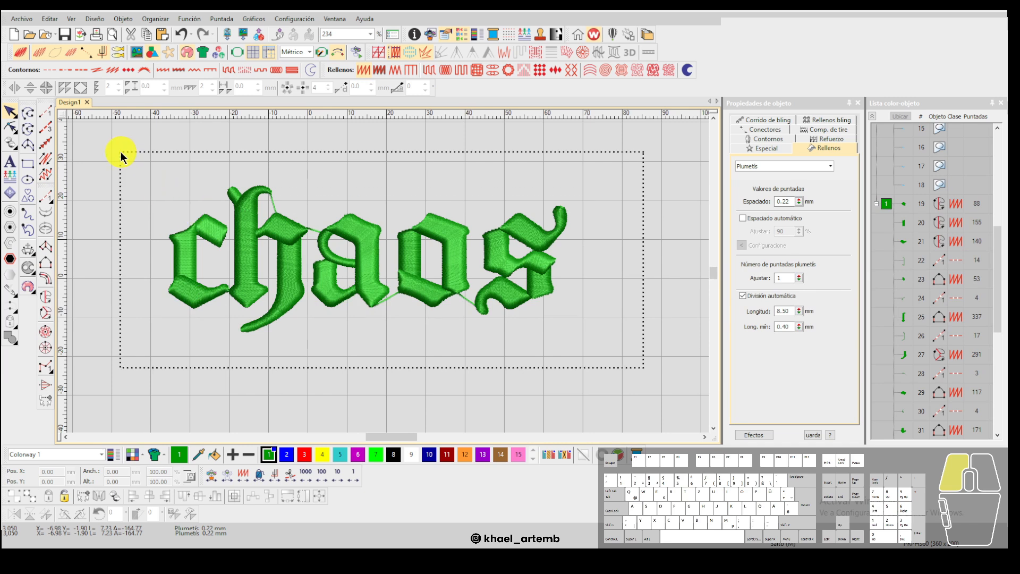
{"action": "left_click_drag", "start_coordinate": [121, 156], "coordinate": [121, 155]}
{"action": "left_click", "coordinate": [827, 142]}
{"action": "left_click", "coordinate": [775, 170]}
{"action": "left_click", "coordinate": [784, 210]}
{"action": "left_click", "coordinate": [635, 261]}
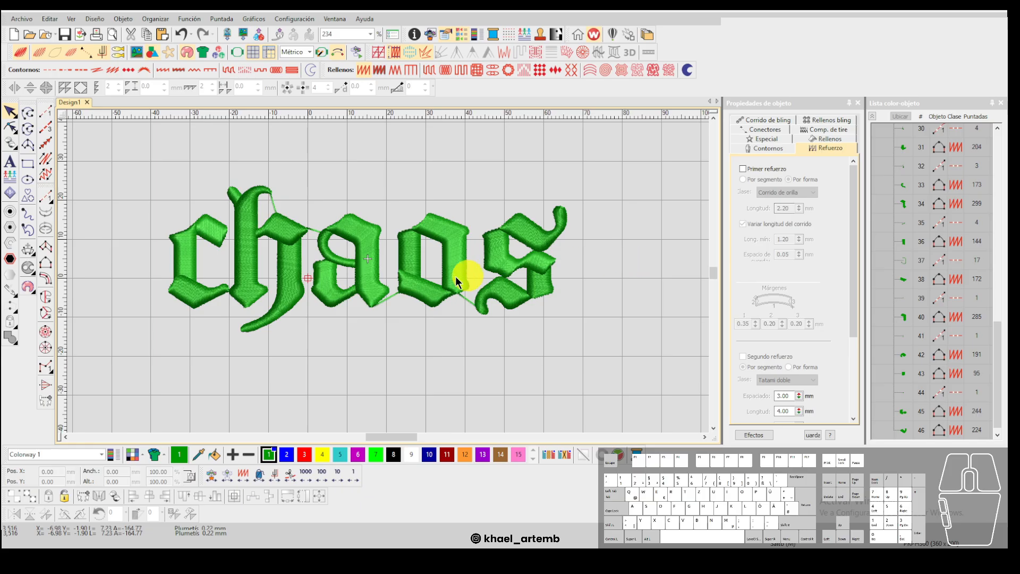
Try one satin Column C offset around the whole word "chaos" with 2 mm spacing, undoing it after viewing the result.
{"action": "scroll", "coordinate": [455, 276], "scroll_direction": "up", "scroll_amount": 2}
{"action": "scroll", "coordinate": [384, 276], "scroll_direction": "down", "scroll_amount": 2}
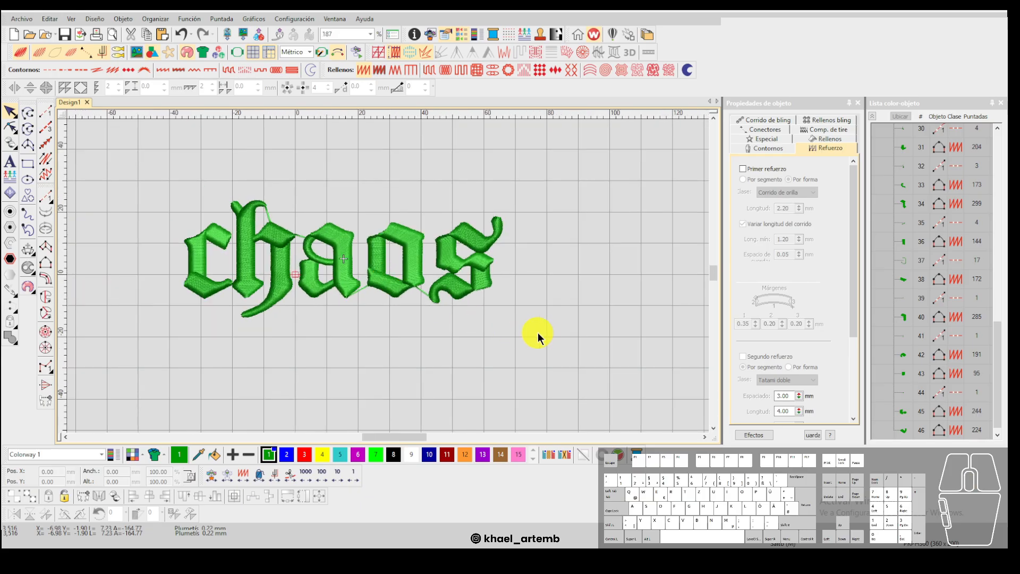
{"action": "left_click_drag", "start_coordinate": [115, 166], "coordinate": [547, 348]}
{"action": "scroll", "coordinate": [351, 239], "scroll_direction": "up", "scroll_amount": 1}
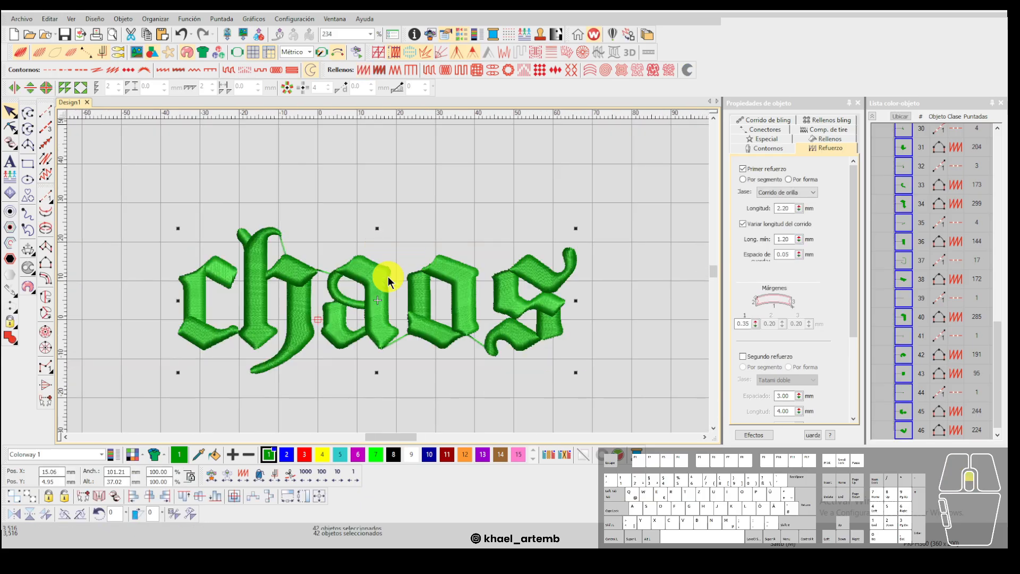
{"action": "left_click", "coordinate": [9, 213]}
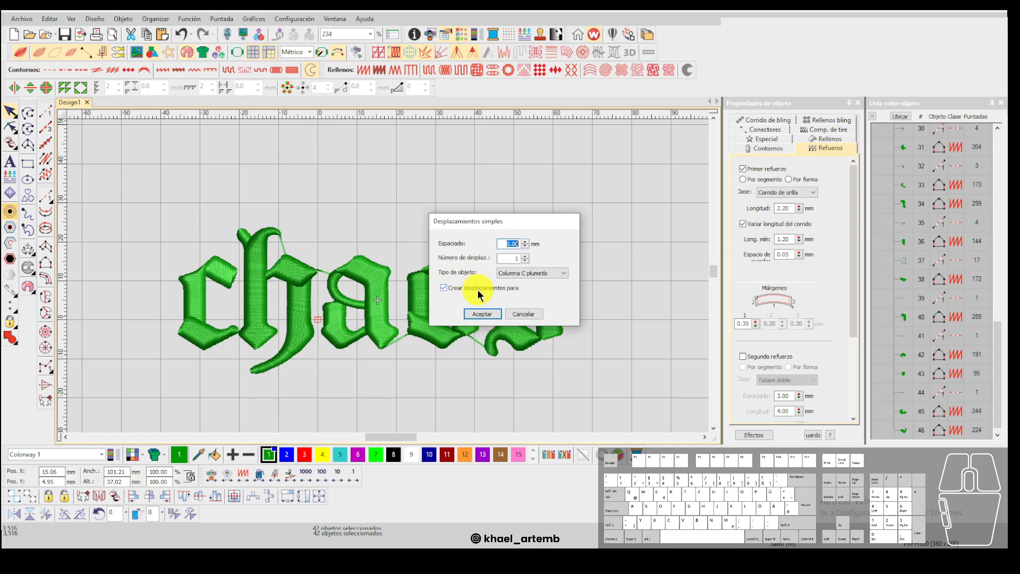
{"action": "type", "text": "2"}
{"action": "left_click", "coordinate": [483, 314]}
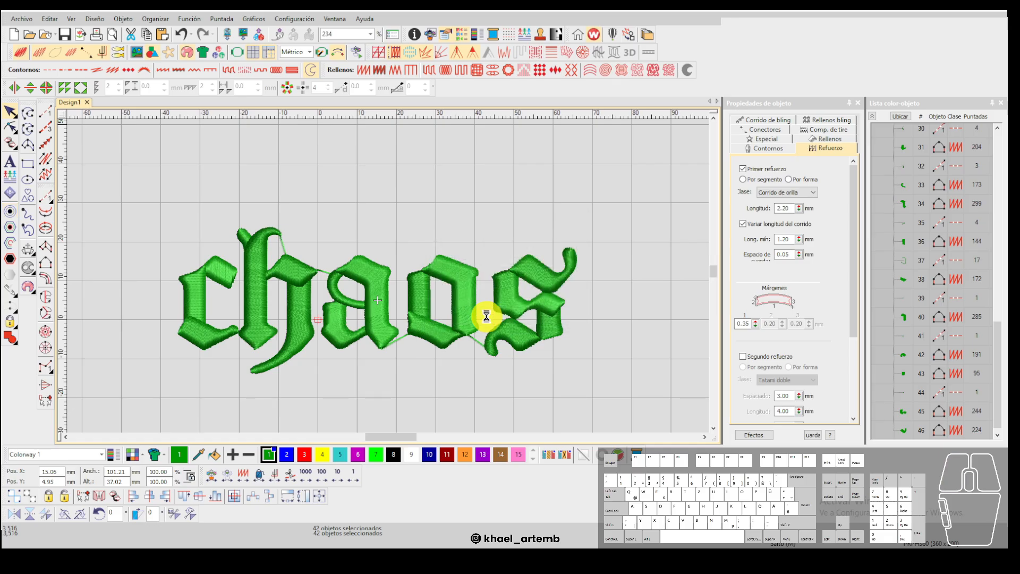
{"action": "left_click", "coordinate": [397, 266]}
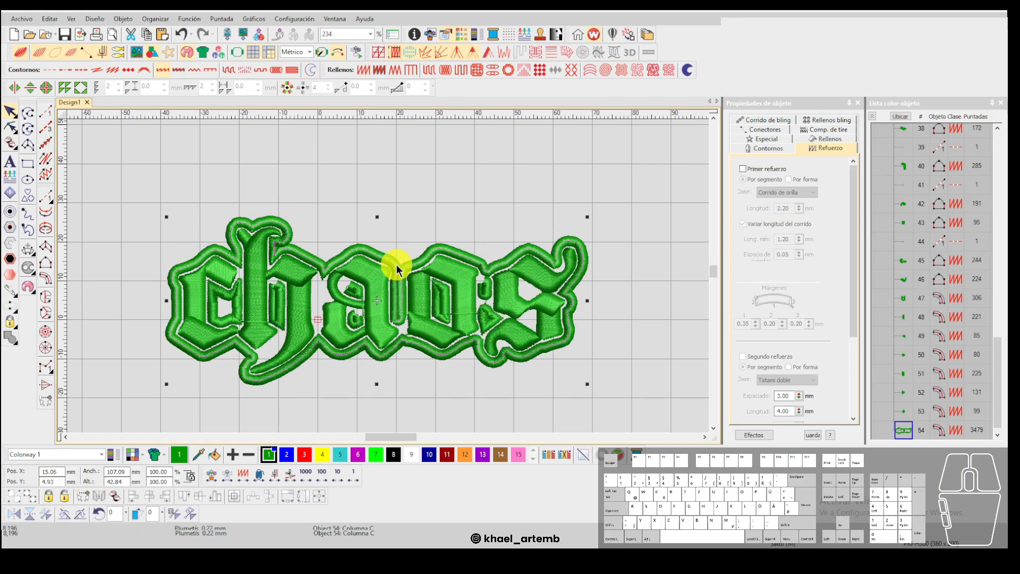
{"action": "key", "text": "ctrl+z"}
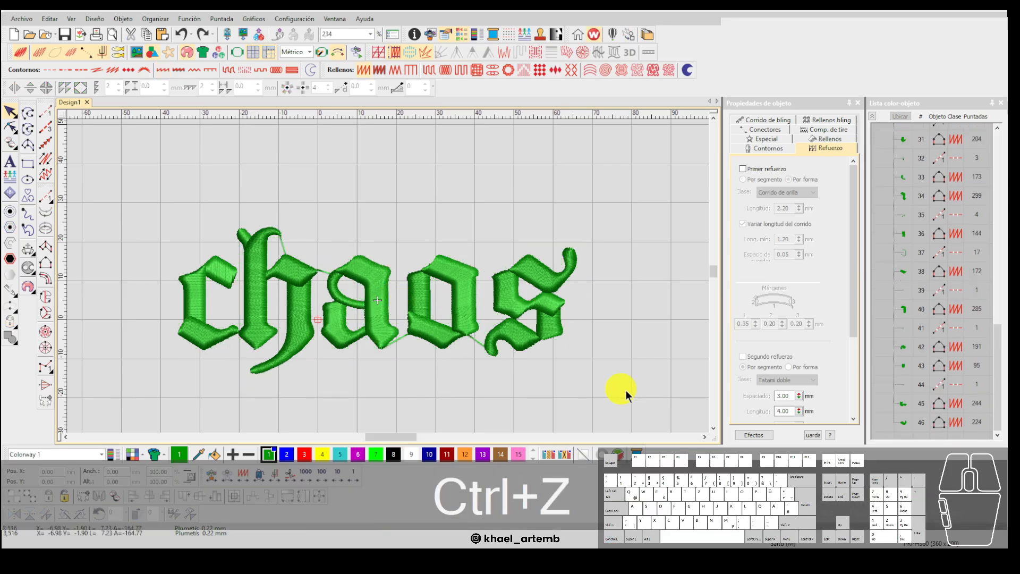
Generate one running-stitch offset outline around the whole word "chaos" with 3.00 mm spacing.
{"action": "key", "text": "ctrl+a"}
{"action": "left_click", "coordinate": [10, 211]}
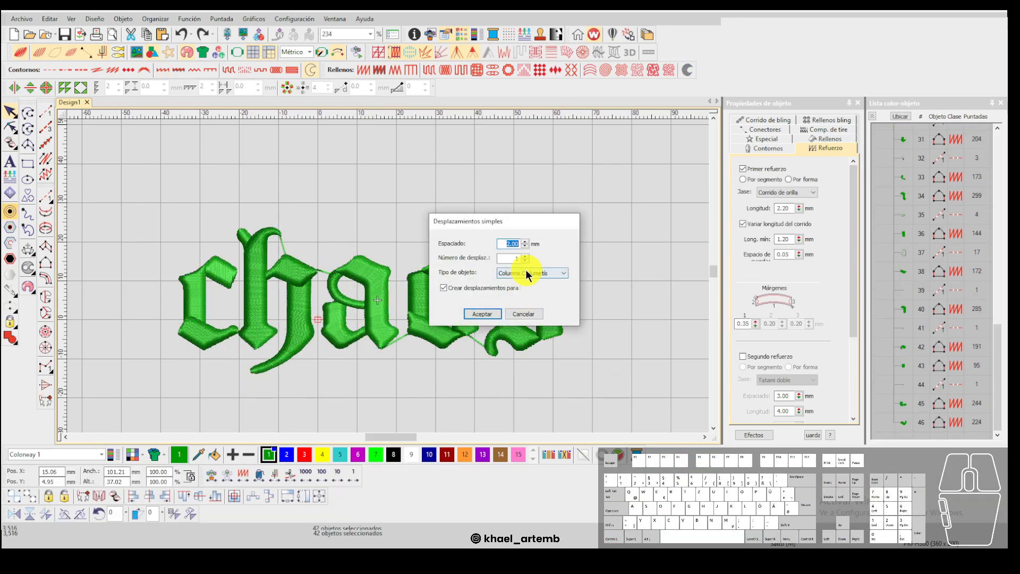
{"action": "left_click", "coordinate": [533, 273]}
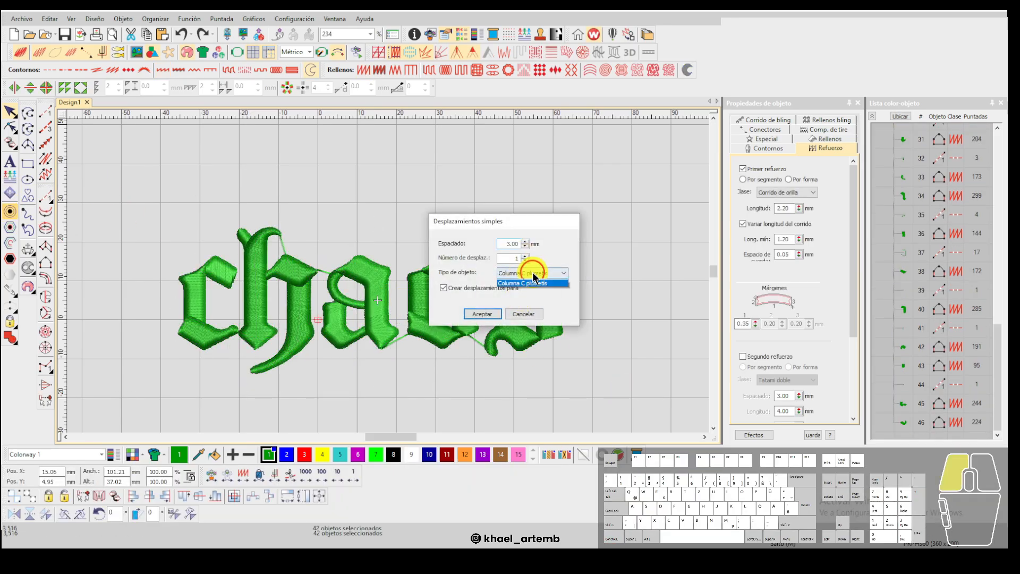
{"action": "left_click", "coordinate": [535, 280]}
{"action": "left_click", "coordinate": [483, 315]}
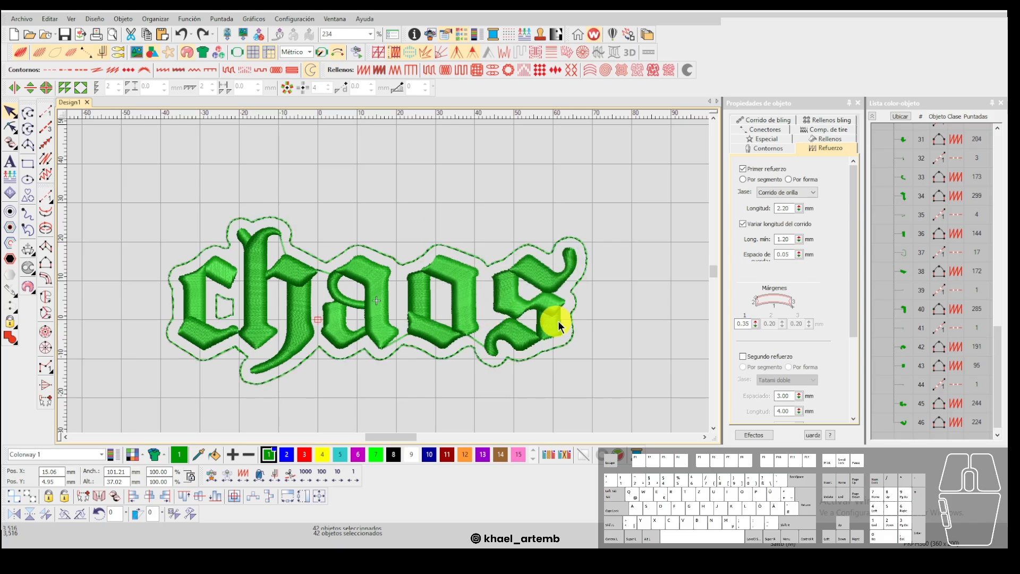
Duplicate the outer running-stitch outline in place and convert the copy to a Column C satin border.
{"action": "left_click", "coordinate": [255, 320]}
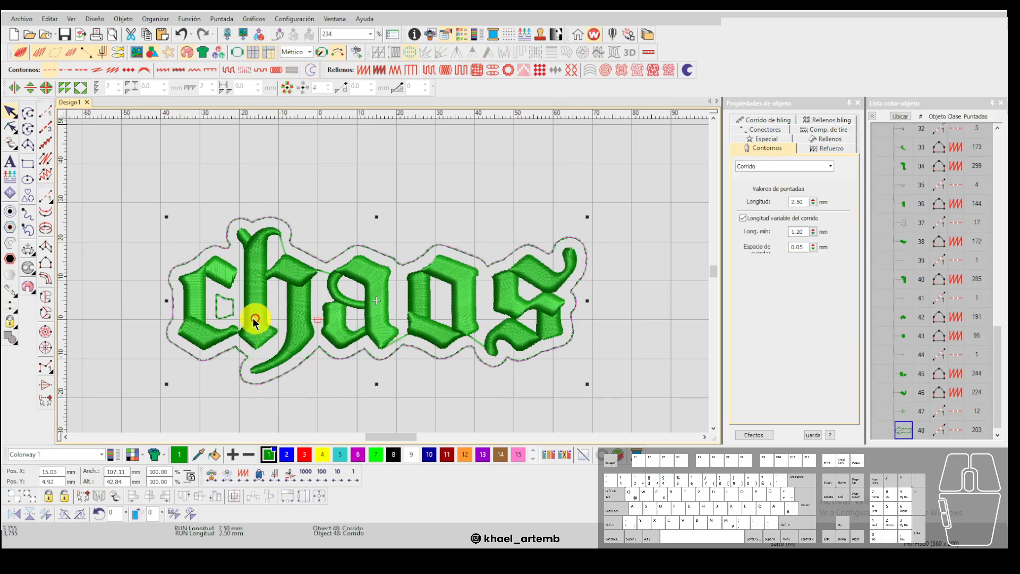
{"action": "left_click", "coordinate": [315, 256], "text": "ctrl"}
{"action": "key", "text": "Escape"}
{"action": "left_click", "coordinate": [315, 256]}
{"action": "key", "text": "ctrl+c"}
{"action": "key", "text": "ctrl+v"}
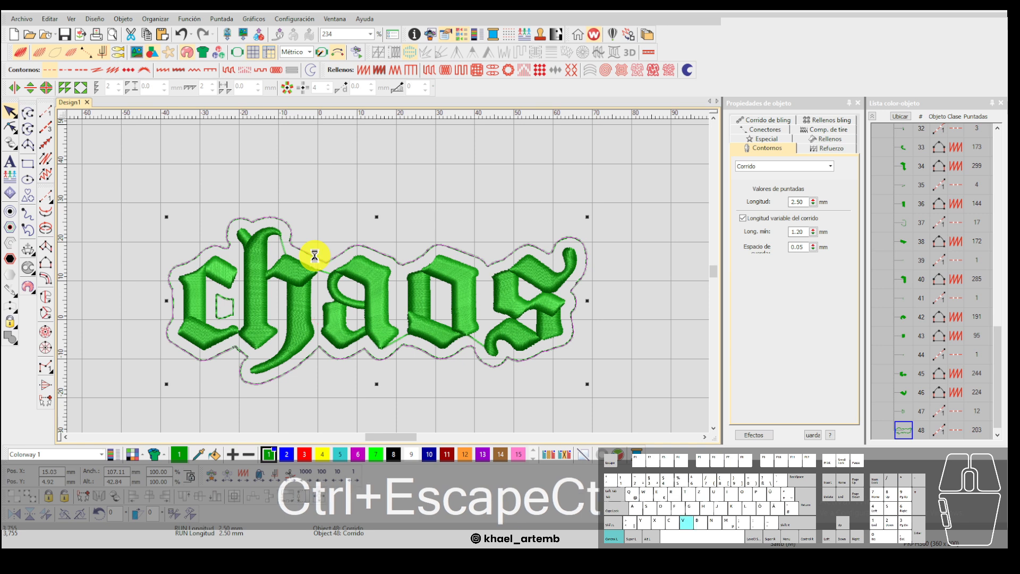
{"action": "right_click", "coordinate": [319, 256]}
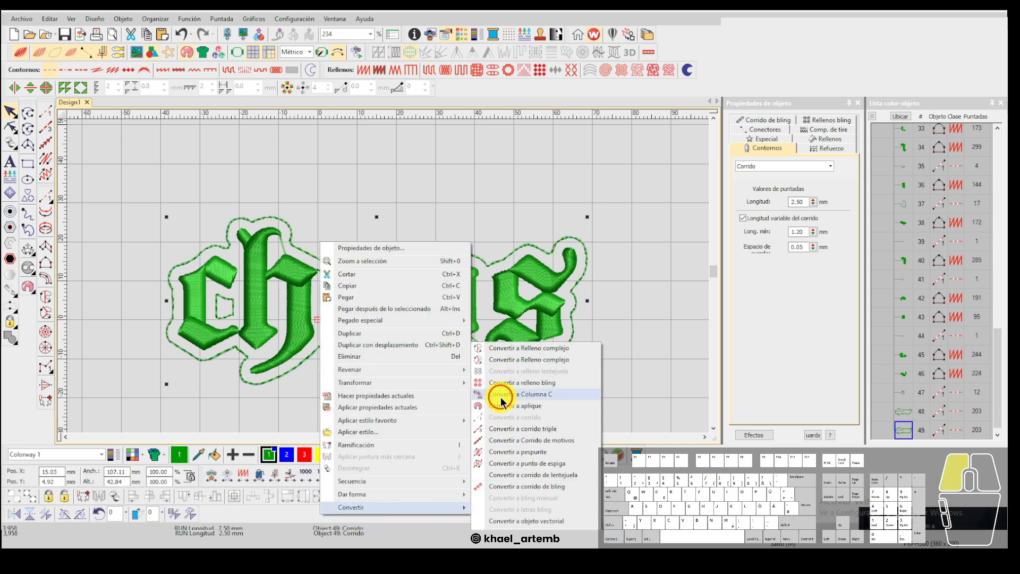
{"action": "left_click", "coordinate": [520, 394]}
{"action": "left_click", "coordinate": [10, 111]}
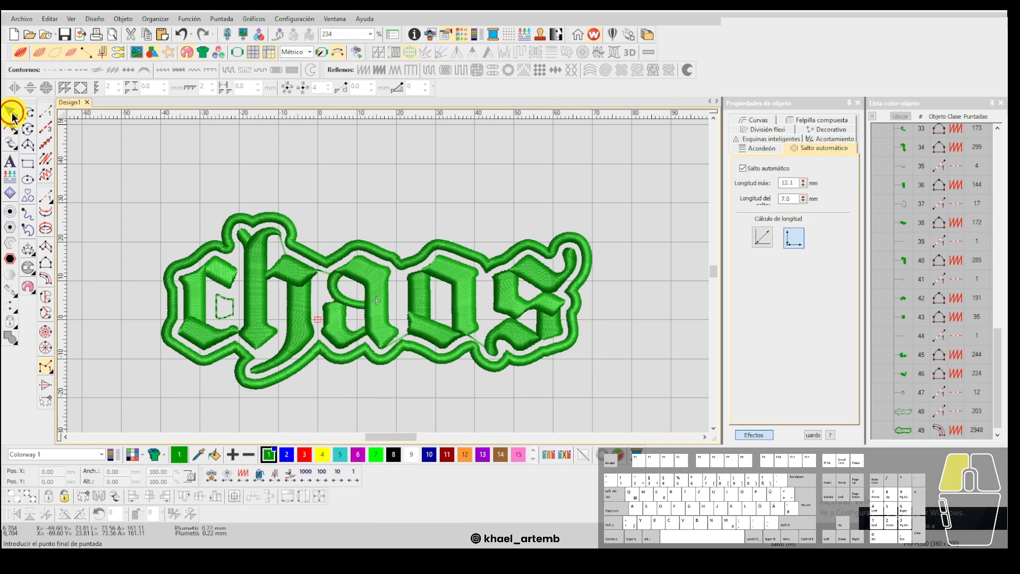
Try shaping the outer running outline and the small inner outline beside the "c" with Exclude, then Intersect, undoing each attempt.
{"action": "left_click", "coordinate": [904, 410], "text": "ctrl"}
{"action": "left_click", "coordinate": [904, 394], "text": "ctrl"}
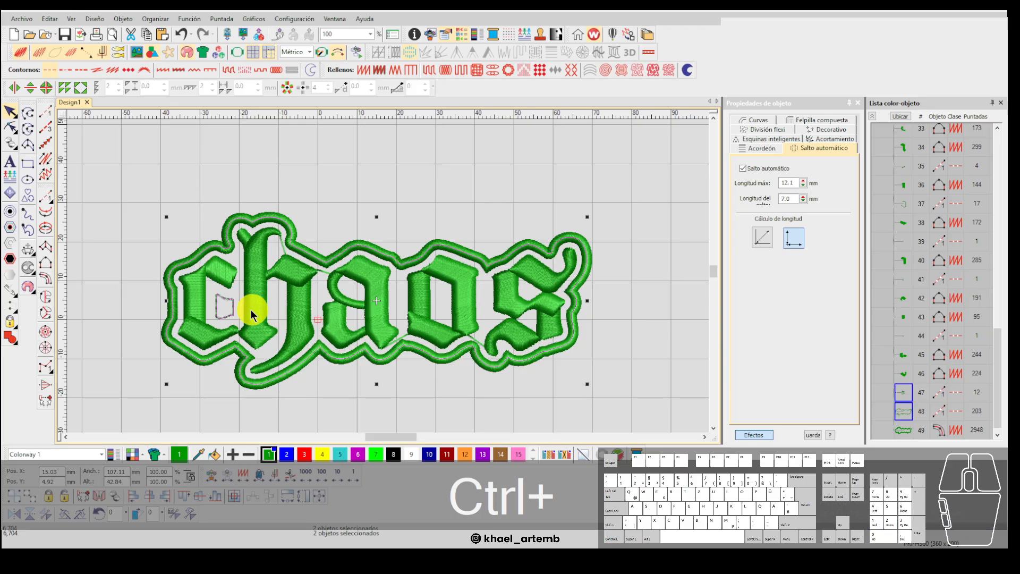
{"action": "right_click", "coordinate": [225, 307]}
{"action": "mouse_move", "coordinate": [324, 287]}
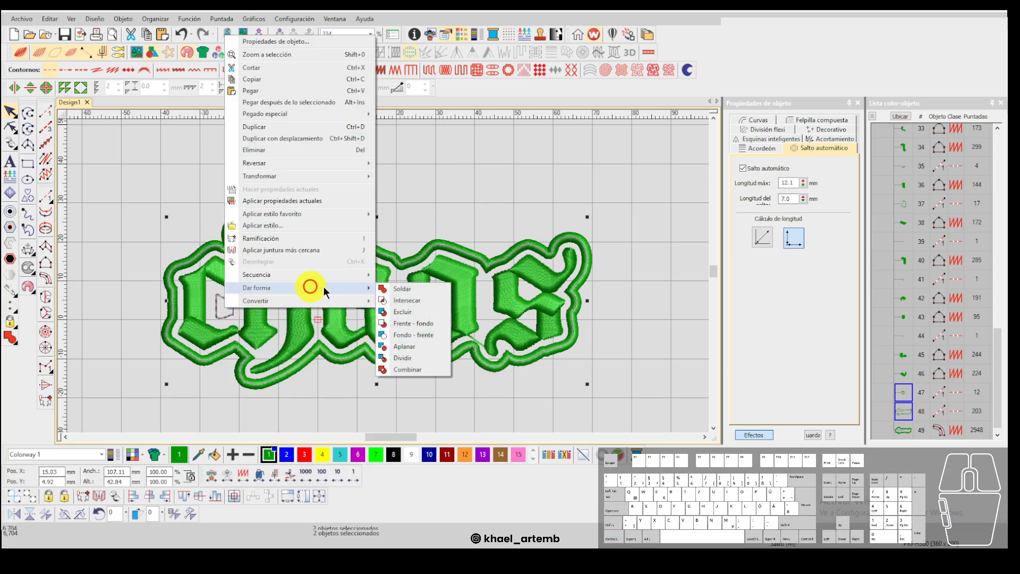
{"action": "left_click", "coordinate": [422, 311]}
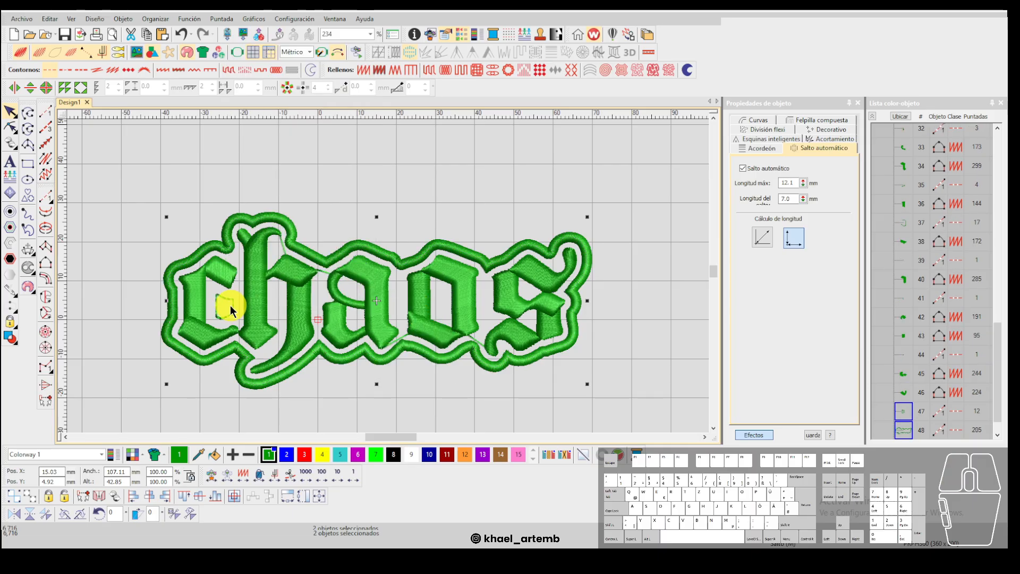
{"action": "key", "text": "ctrl+z"}
{"action": "right_click", "coordinate": [231, 310]}
{"action": "mouse_move", "coordinate": [342, 289]}
{"action": "left_click", "coordinate": [425, 301]}
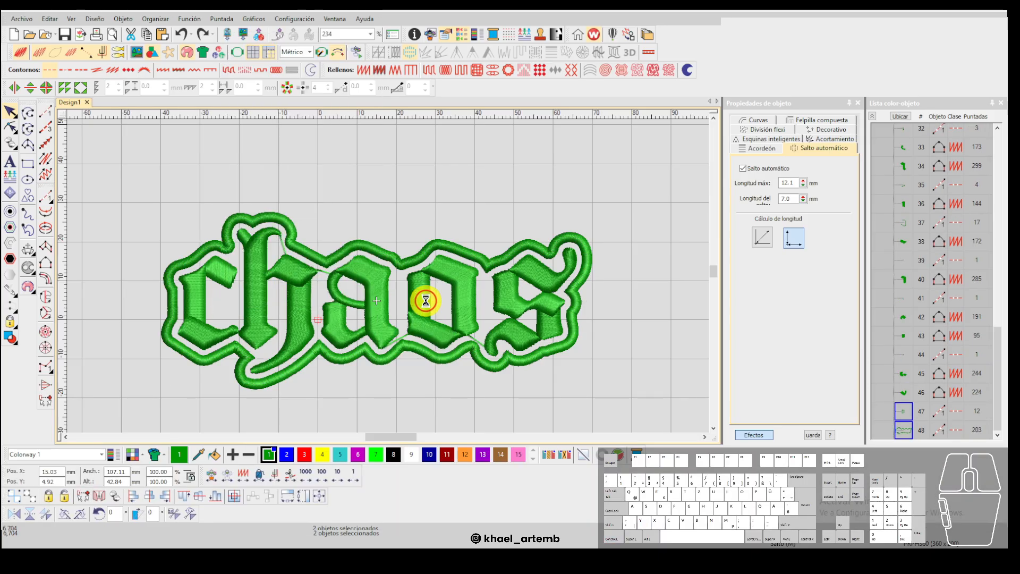
{"action": "key", "text": "ctrl+z"}
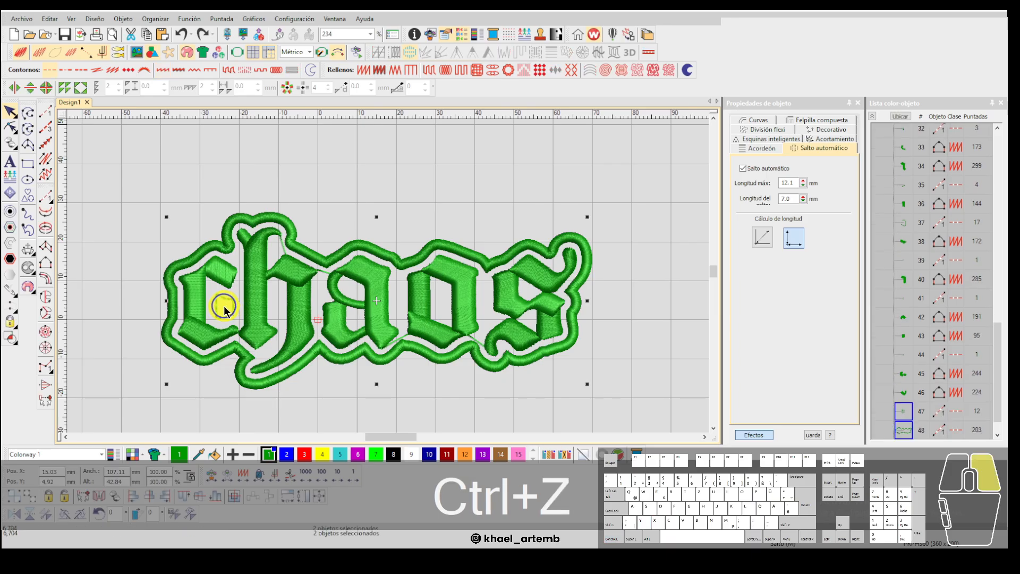
Combine the selected outer and inner outlines into one filled background shape and give it a Tatami fill.
{"action": "right_click", "coordinate": [226, 305]}
{"action": "mouse_move", "coordinate": [301, 291]}
{"action": "left_click", "coordinate": [406, 367]}
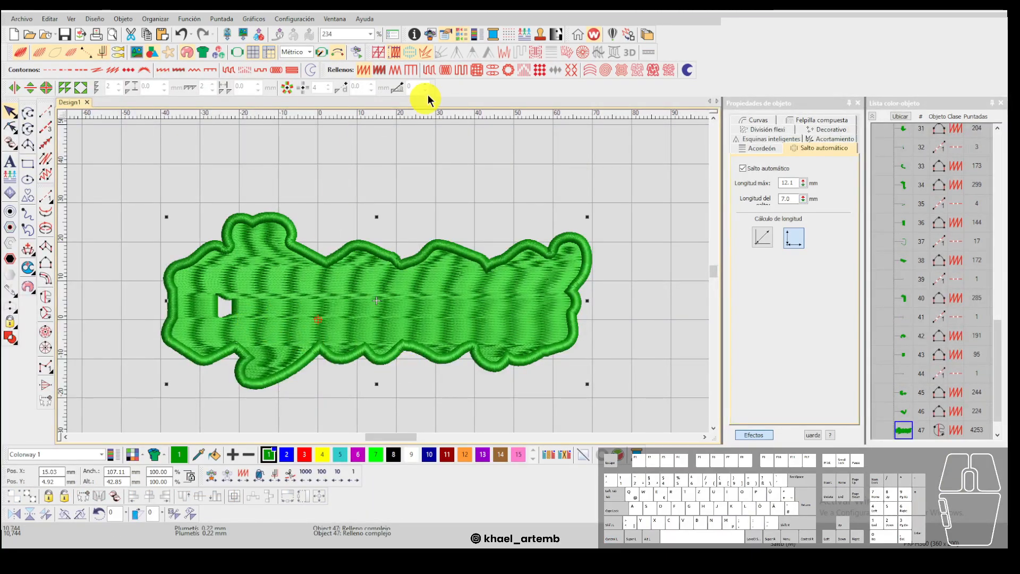
{"action": "left_click", "coordinate": [430, 71]}
Recolor the Tatami background and its satin border with black, color 8.
{"action": "scroll", "coordinate": [911, 418], "scroll_direction": "down", "scroll_amount": 1}
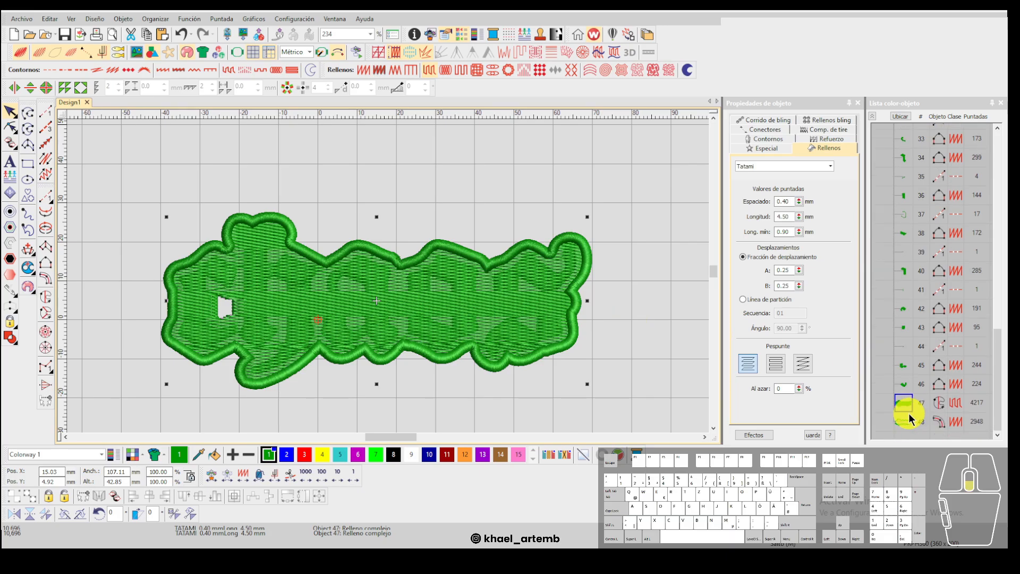
{"action": "left_click", "coordinate": [904, 423], "text": "ctrl"}
{"action": "left_click", "coordinate": [393, 455]}
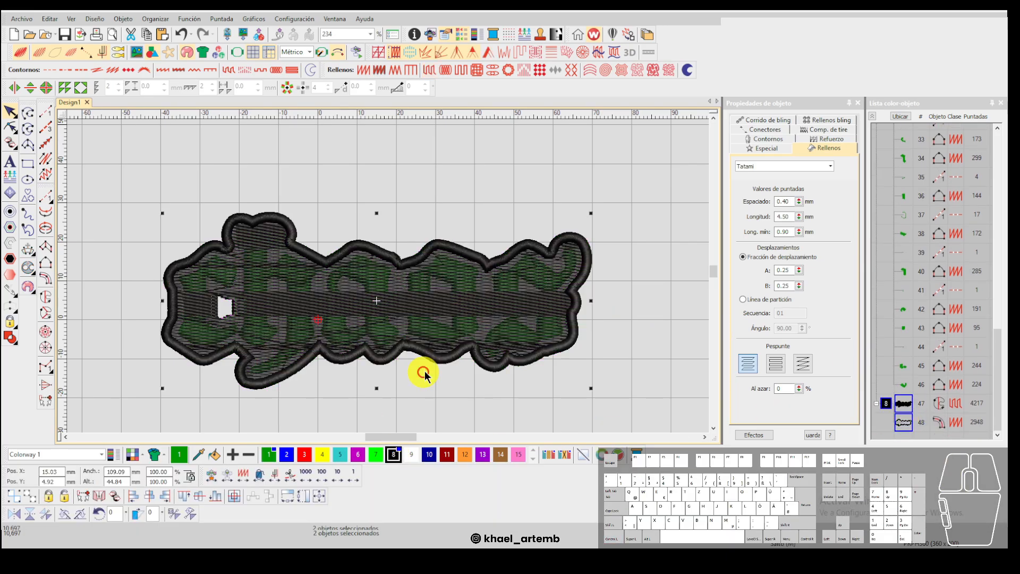
{"action": "scroll", "coordinate": [386, 276], "scroll_direction": "down", "scroll_amount": 1}
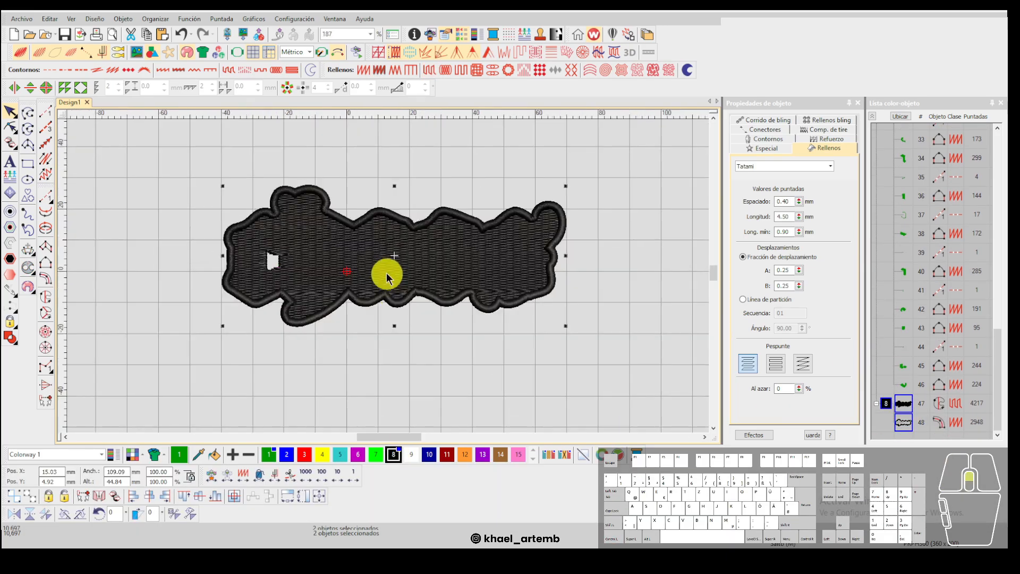
Move the black background and border ahead of the green lettering in the stitching order.
{"action": "left_click", "coordinate": [872, 119]}
{"action": "left_click_drag", "start_coordinate": [886, 201], "coordinate": [886, 179]}
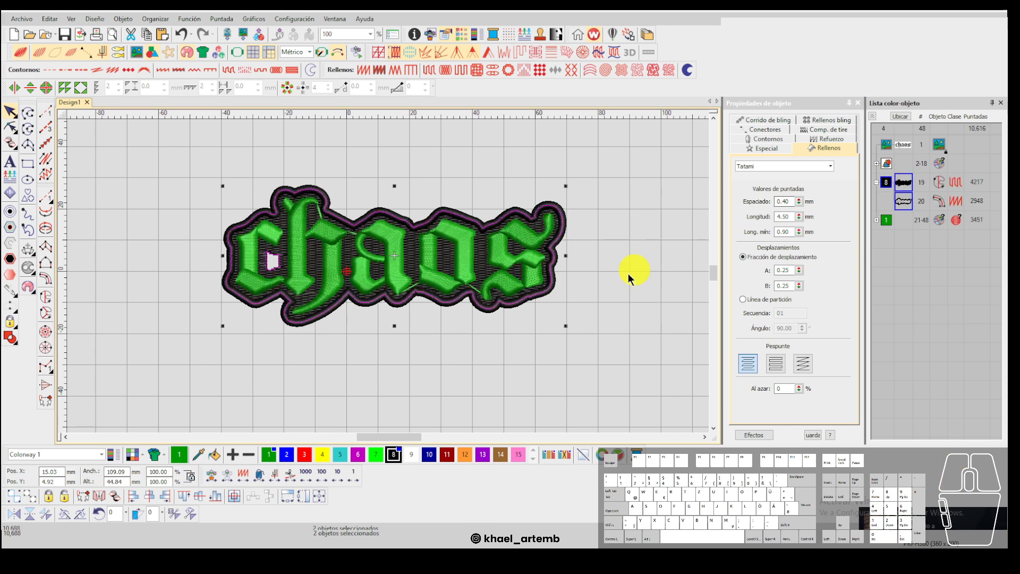
{"action": "left_click", "coordinate": [628, 273]}
{"action": "scroll", "coordinate": [395, 279], "scroll_direction": "up", "scroll_amount": 2}
{"action": "scroll", "coordinate": [386, 275], "scroll_direction": "down", "scroll_amount": 2}
{"action": "scroll", "coordinate": [388, 276], "scroll_direction": "up", "scroll_amount": 1}
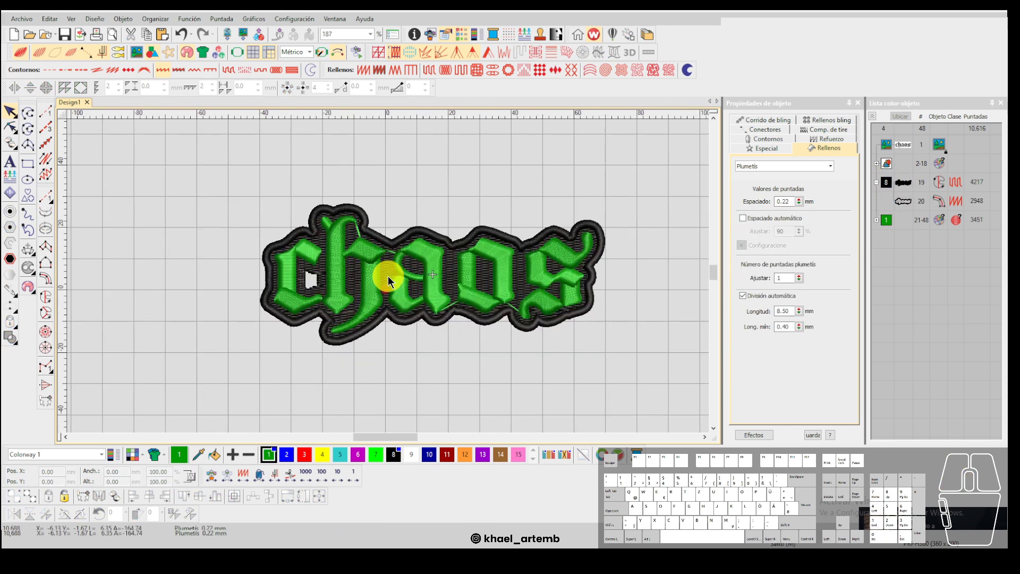
Set the black Column C border's satin stitch spacing to 0.40 mm.
{"action": "scroll", "coordinate": [388, 276], "scroll_direction": "up", "scroll_amount": 3}
{"action": "left_click", "coordinate": [305, 277]}
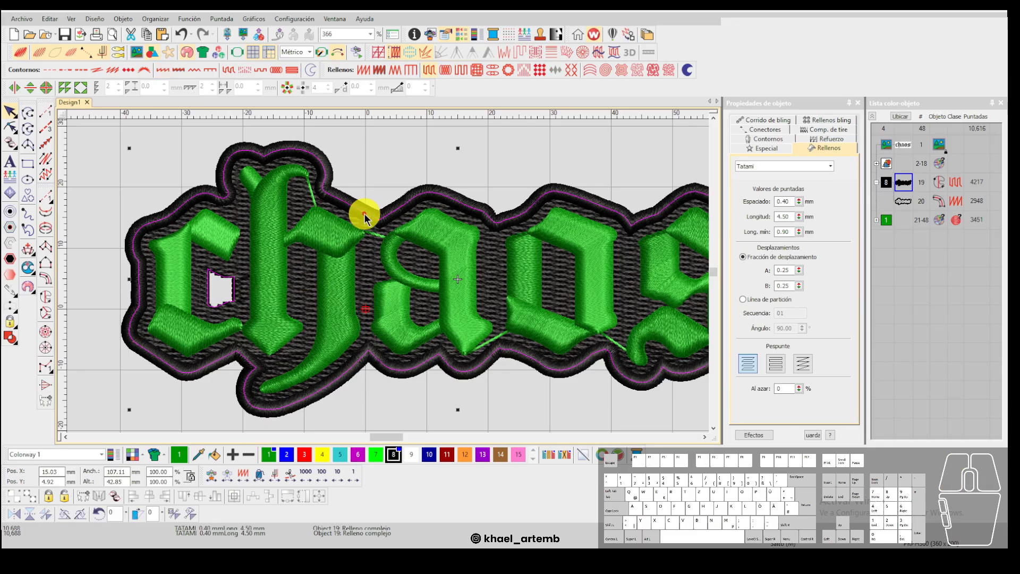
{"action": "left_click", "coordinate": [304, 274]}
{"action": "left_click", "coordinate": [351, 196]}
{"action": "scroll", "coordinate": [337, 255], "scroll_direction": "down", "scroll_amount": 3}
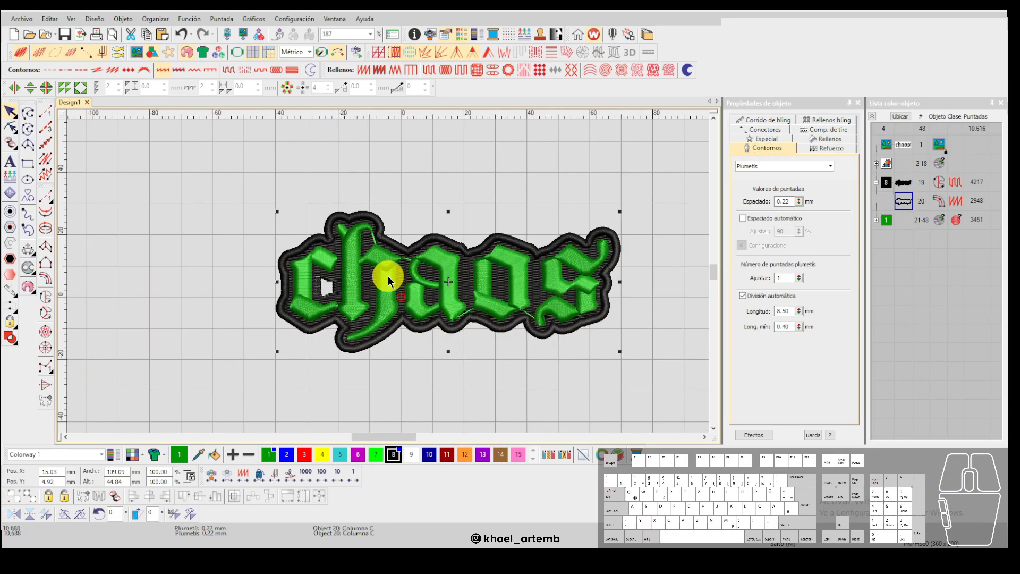
{"action": "scroll", "coordinate": [389, 273], "scroll_direction": "up", "scroll_amount": 3}
{"action": "left_click", "coordinate": [790, 203]}
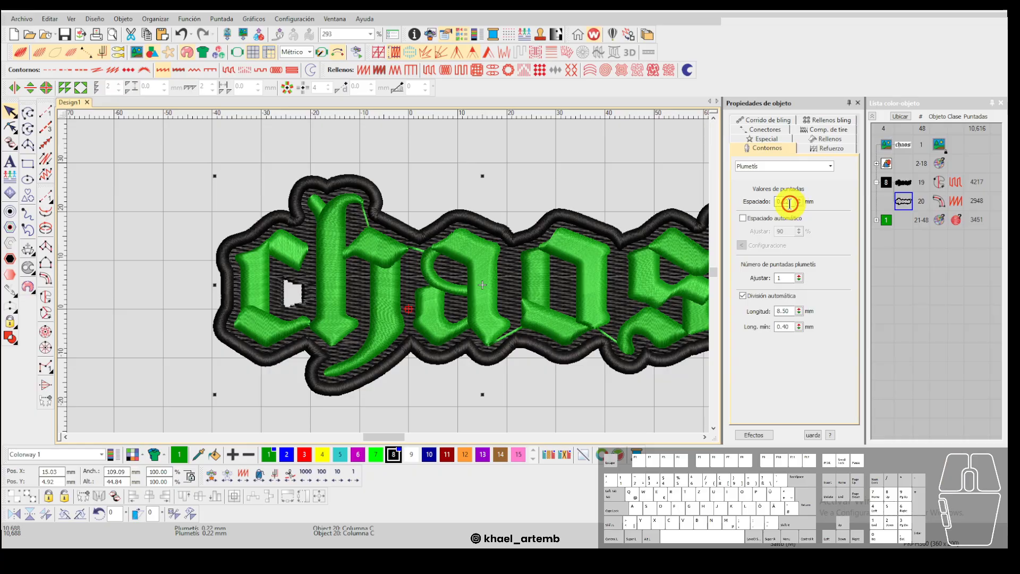
{"action": "type", "text": "4"}
{"action": "key", "text": "Return"}
Examine the black border's stitches up close with the realistic view toggled, undoing the accidental move of the border.
{"action": "scroll", "coordinate": [386, 280], "scroll_direction": "up", "scroll_amount": 6}
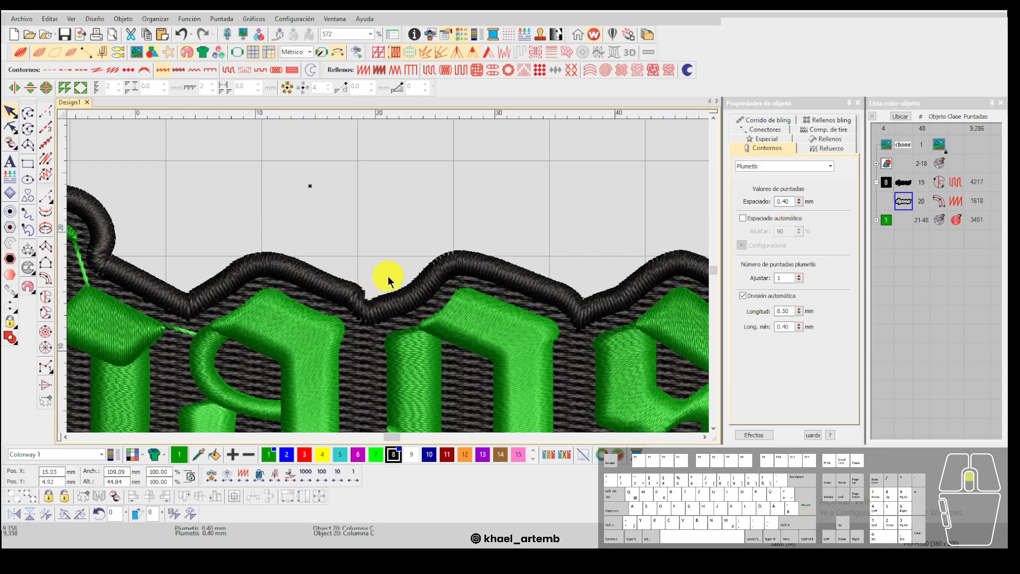
{"action": "key", "text": "t"}
{"action": "scroll", "coordinate": [386, 280], "scroll_direction": "down", "scroll_amount": 3}
{"action": "key", "text": "t"}
{"action": "scroll", "coordinate": [399, 202], "scroll_direction": "down", "scroll_amount": 3}
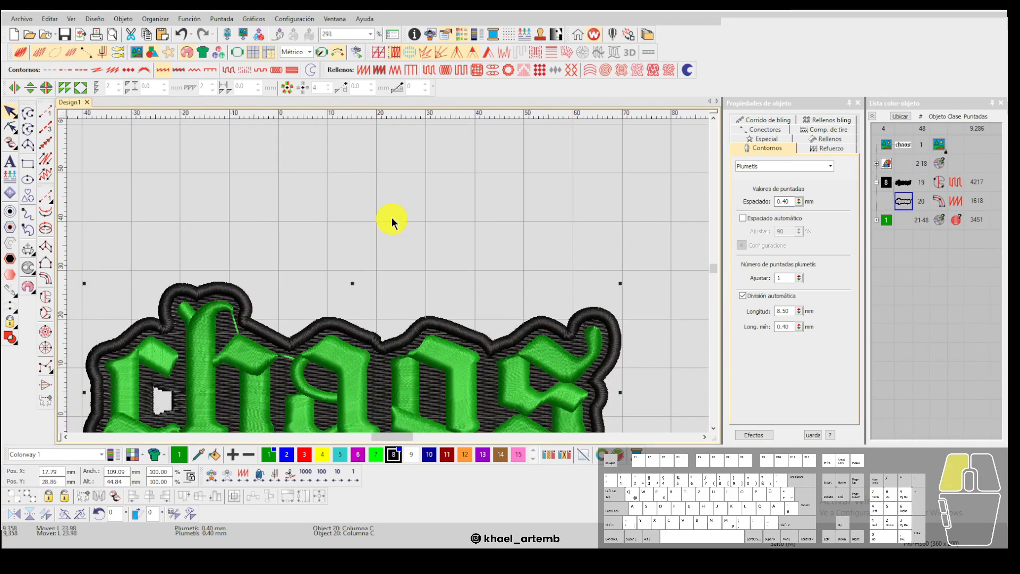
{"action": "key", "text": "ctrl+z"}
{"action": "scroll", "coordinate": [381, 266], "scroll_direction": "down", "scroll_amount": 3}
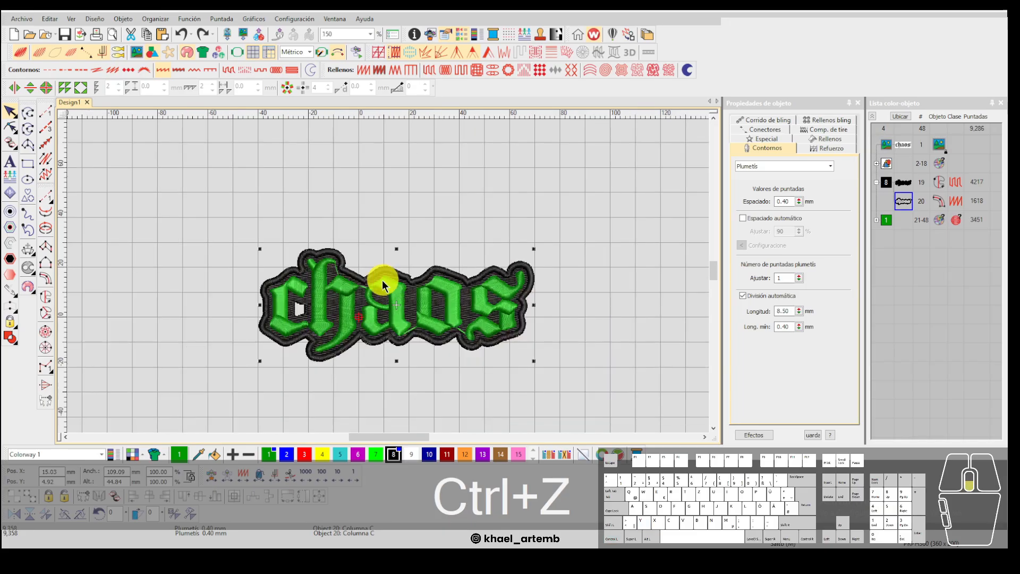
{"action": "scroll", "coordinate": [384, 278], "scroll_direction": "up", "scroll_amount": 3}
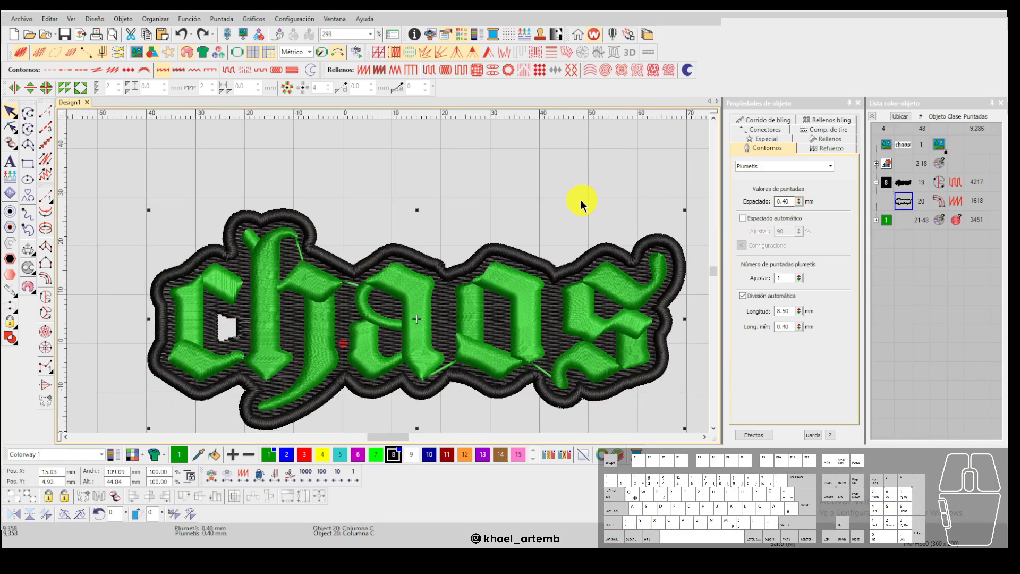
{"action": "scroll", "coordinate": [443, 260], "scroll_direction": "down", "scroll_amount": 2}
{"action": "scroll", "coordinate": [388, 276], "scroll_direction": "up", "scroll_amount": 2}
{"action": "left_click", "coordinate": [393, 287]}
{"action": "left_click", "coordinate": [396, 263]}
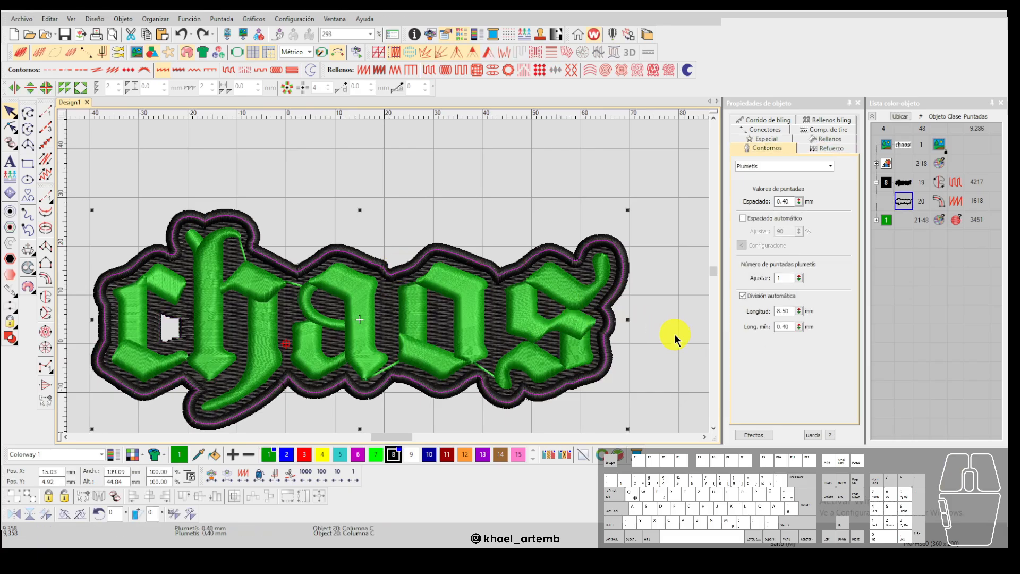
Recolor all the green lettering objects white, color 9, and deselect them to view the whole patch.
{"action": "left_click", "coordinate": [885, 221]}
{"action": "left_click", "coordinate": [412, 454]}
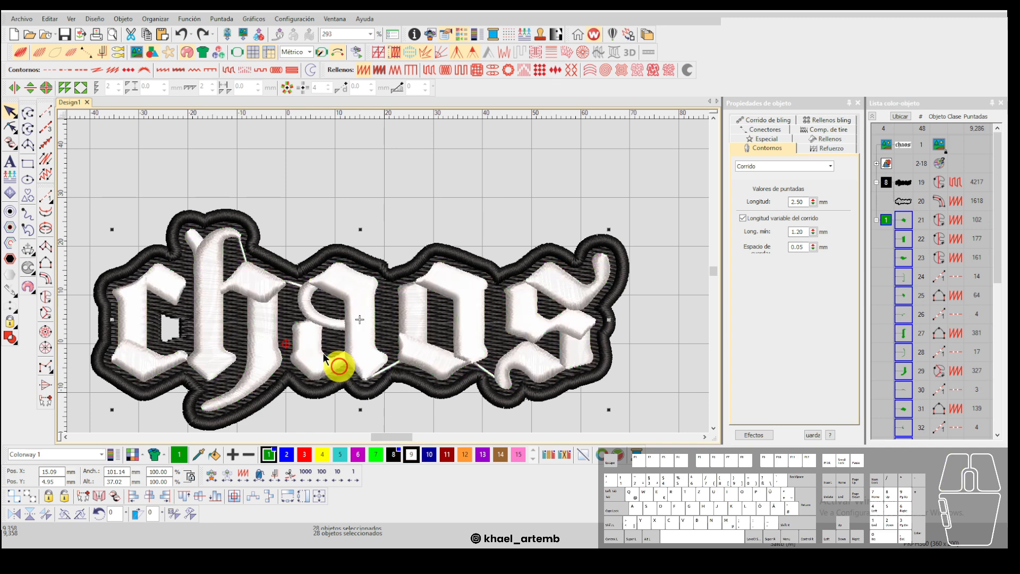
{"action": "scroll", "coordinate": [406, 268], "scroll_direction": "down", "scroll_amount": 3}
{"action": "scroll", "coordinate": [415, 260], "scroll_direction": "down", "scroll_amount": 1}
{"action": "left_click", "coordinate": [434, 237]}
{"action": "scroll", "coordinate": [388, 276], "scroll_direction": "up", "scroll_amount": 2}
{"action": "left_click", "coordinate": [388, 247]}
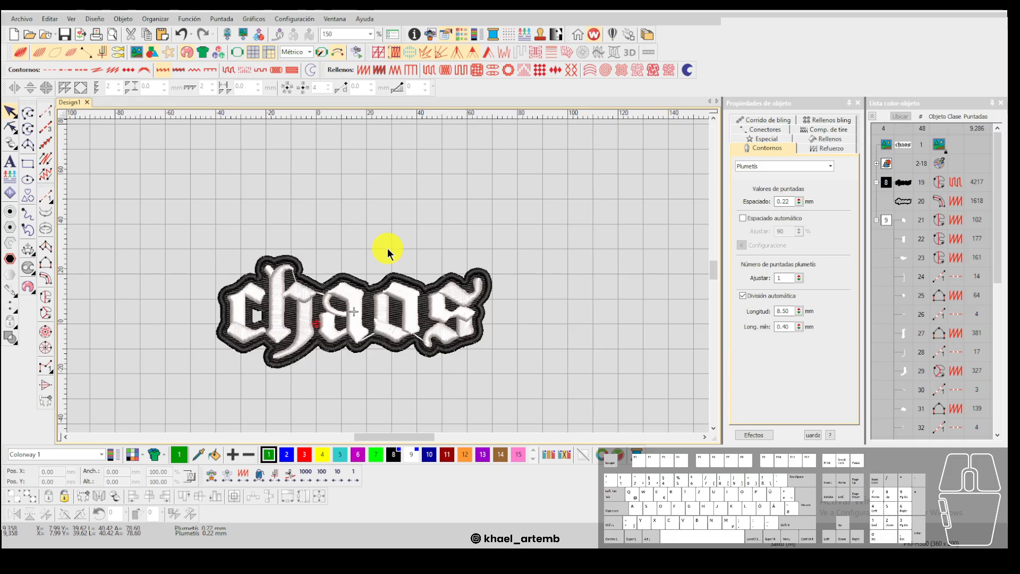
{"action": "left_click", "coordinate": [461, 227]}
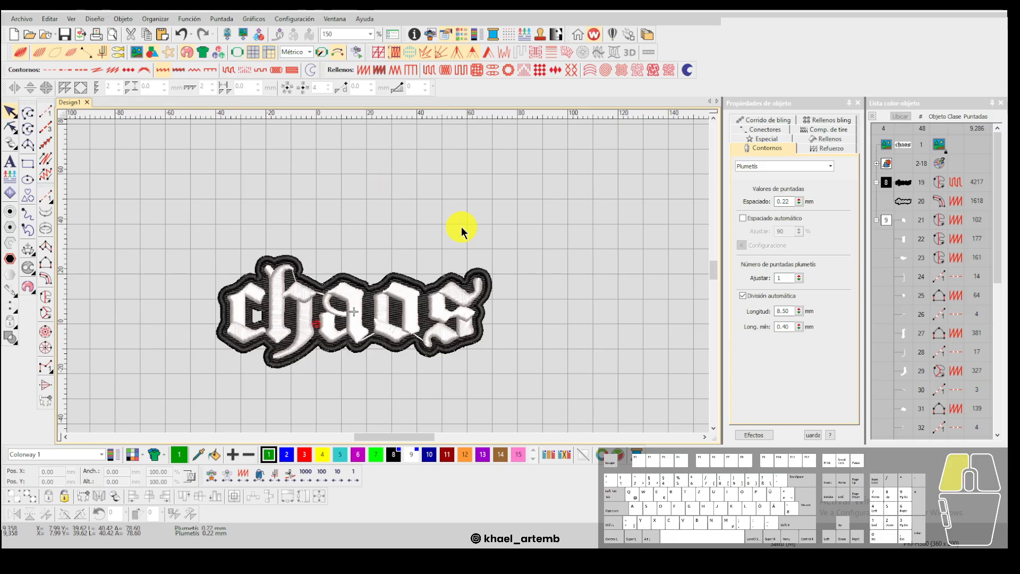
Fit the whole patch in the view and examine the white lettering over the black background.
{"action": "key", "text": "0"}
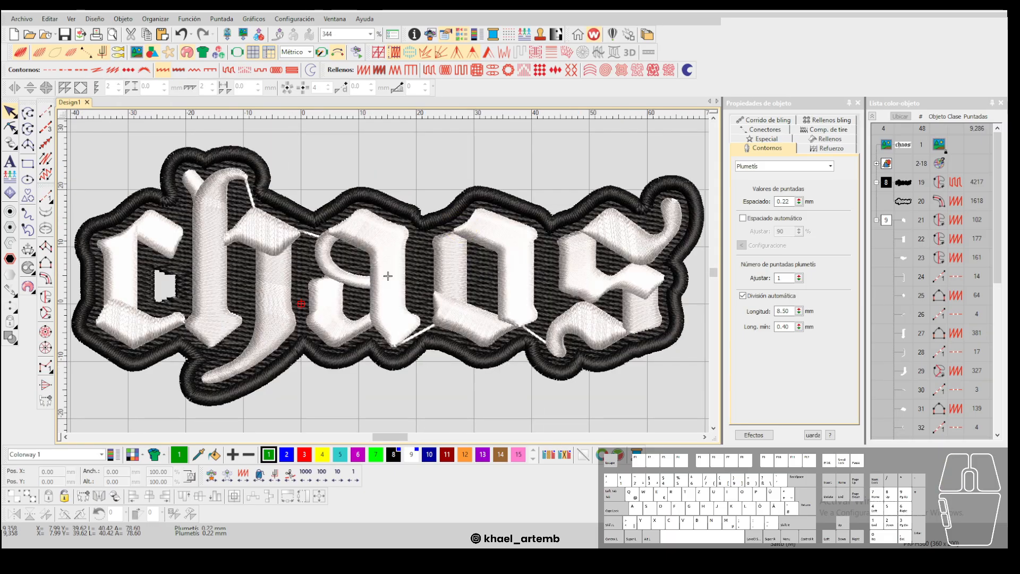
{"action": "left_click", "coordinate": [319, 406]}
{"action": "left_click", "coordinate": [397, 269]}
{"action": "left_click", "coordinate": [429, 151]}
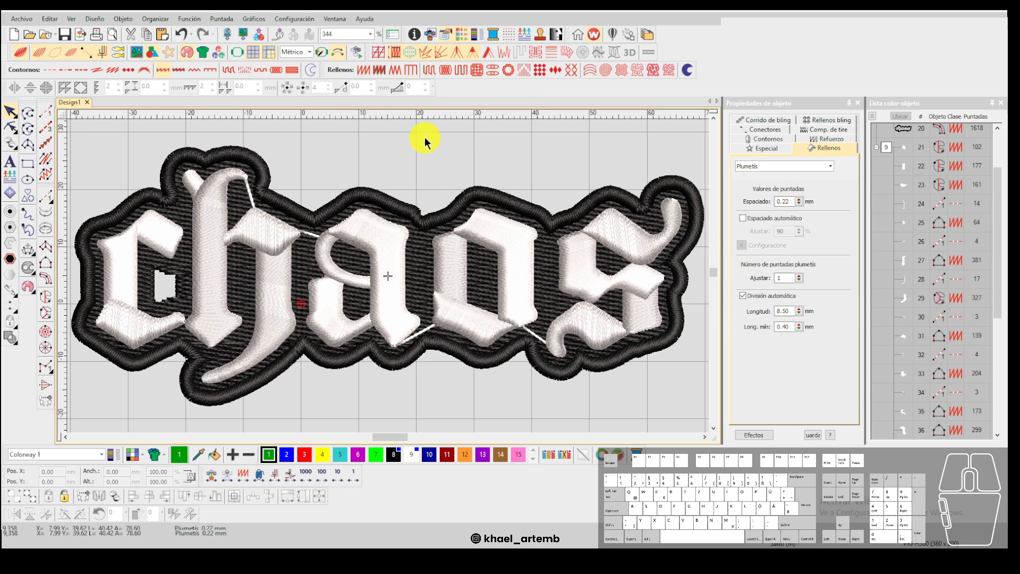
Digitize a sample column about 21 mm wide and 31 mm tall to the right of the lettering with Plumetís de realce fill.
{"action": "left_click", "coordinate": [379, 70]}
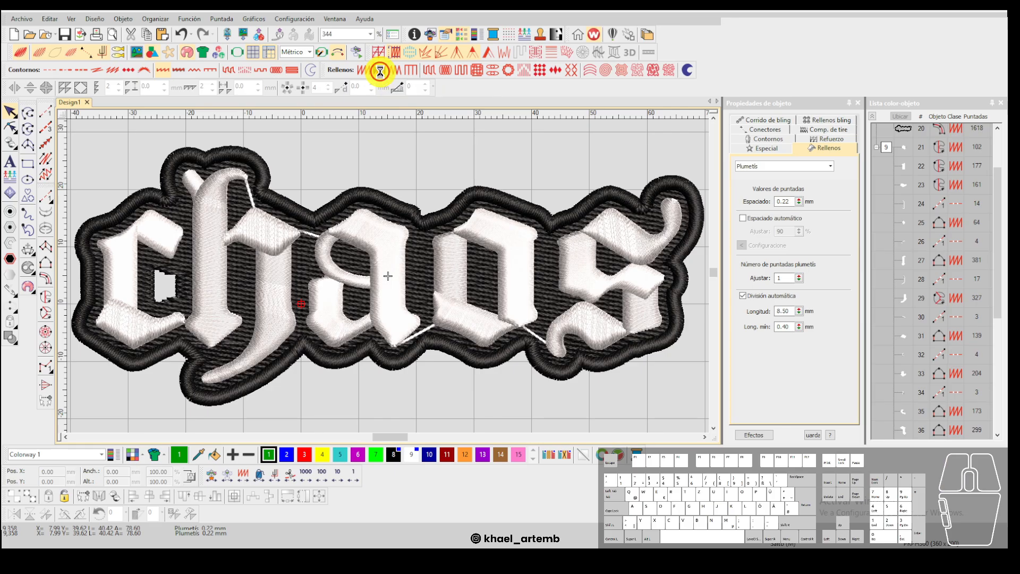
{"action": "scroll", "coordinate": [387, 273], "scroll_direction": "down", "scroll_amount": 3}
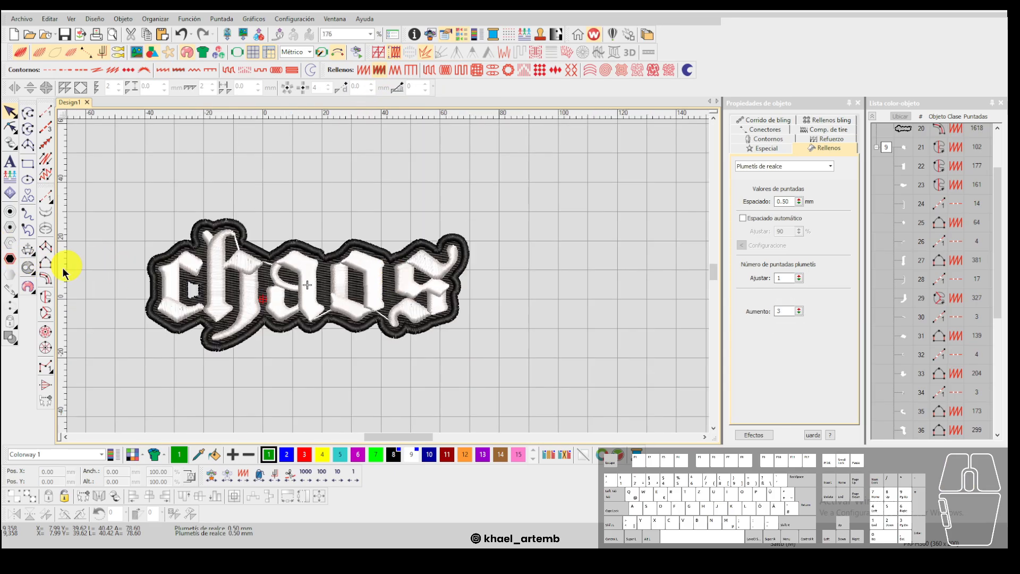
{"action": "left_click", "coordinate": [47, 267]}
{"action": "left_click", "coordinate": [597, 282]}
{"action": "left_click", "coordinate": [575, 188]}
{"action": "scroll", "coordinate": [638, 261], "scroll_direction": "up", "scroll_amount": 2}
{"action": "key", "text": "Return"}
{"action": "left_click", "coordinate": [420, 275]}
{"action": "left_click", "coordinate": [383, 149]}
{"action": "key", "text": "Return"}
{"action": "scroll", "coordinate": [388, 276], "scroll_direction": "up", "scroll_amount": 6}
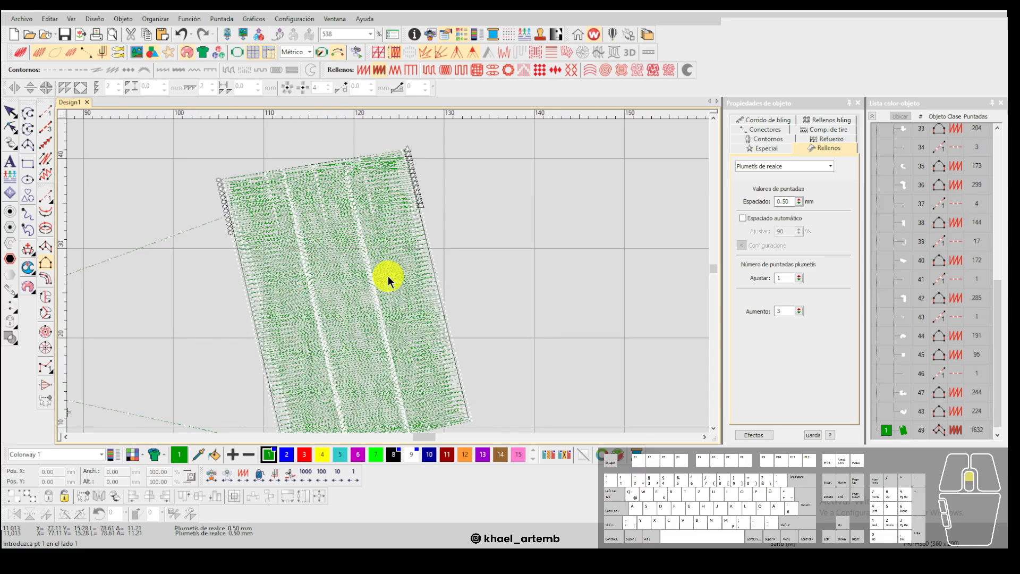
Travel backward through the wide sample column's stitches to examine how its raised satin is built.
{"action": "scroll", "coordinate": [388, 276], "scroll_direction": "down", "scroll_amount": 5}
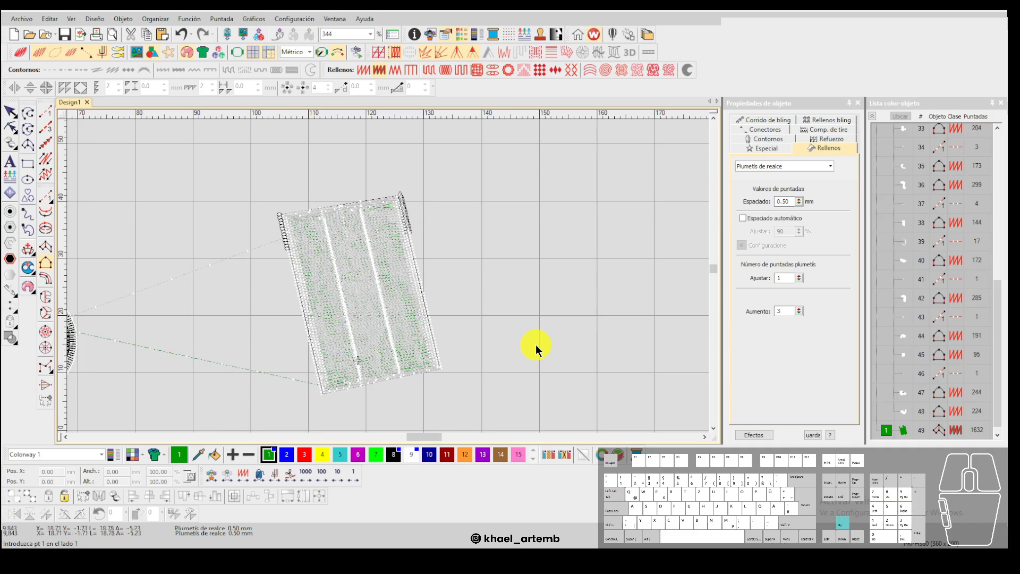
{"action": "key", "text": "Up"}
{"action": "key", "text": "Up"}
{"action": "key", "text": "Up"}
{"action": "key", "text": "Up"}
{"action": "key", "text": "Up"}
{"action": "key", "text": "Up"}
{"action": "key", "text": "Up"}
{"action": "key", "text": "Up"}
{"action": "key", "text": "Up"}
{"action": "key", "text": "Up"}
{"action": "key", "text": "Up"}
{"action": "key", "text": "Up"}
{"action": "key", "text": "Up"}
{"action": "key", "text": "Up"}
{"action": "key", "text": "Up"}
{"action": "key", "text": "Up"}
{"action": "key", "text": "Up"}
{"action": "key", "text": "Up"}
{"action": "key", "text": "Up"}
{"action": "key", "text": "Up"}
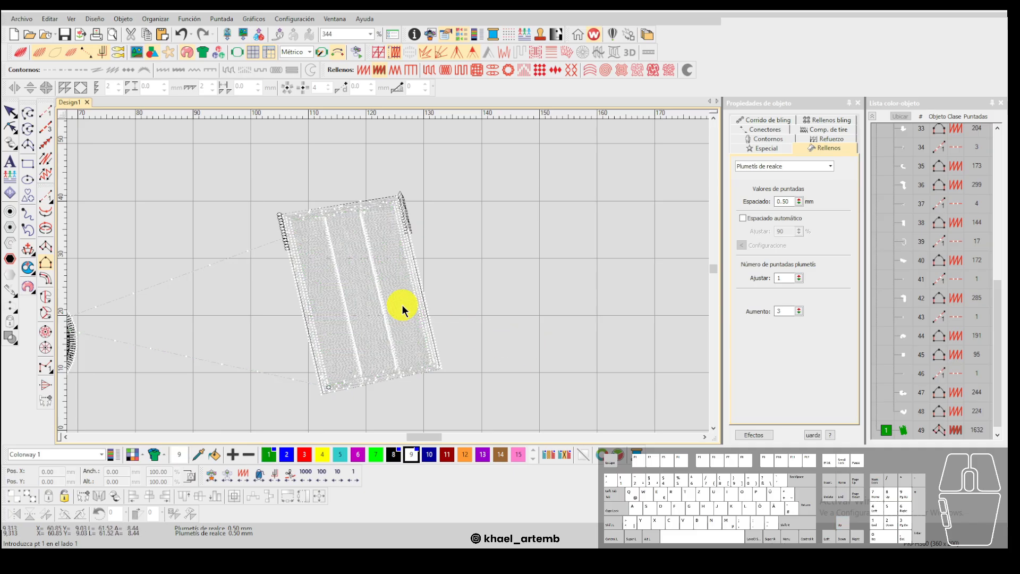
Leave stitch travel and narrow the raised satin sample column to about 10 mm wide.
{"action": "key", "text": "Escape"}
{"action": "left_click_drag", "start_coordinate": [439, 295], "coordinate": [352, 306]}
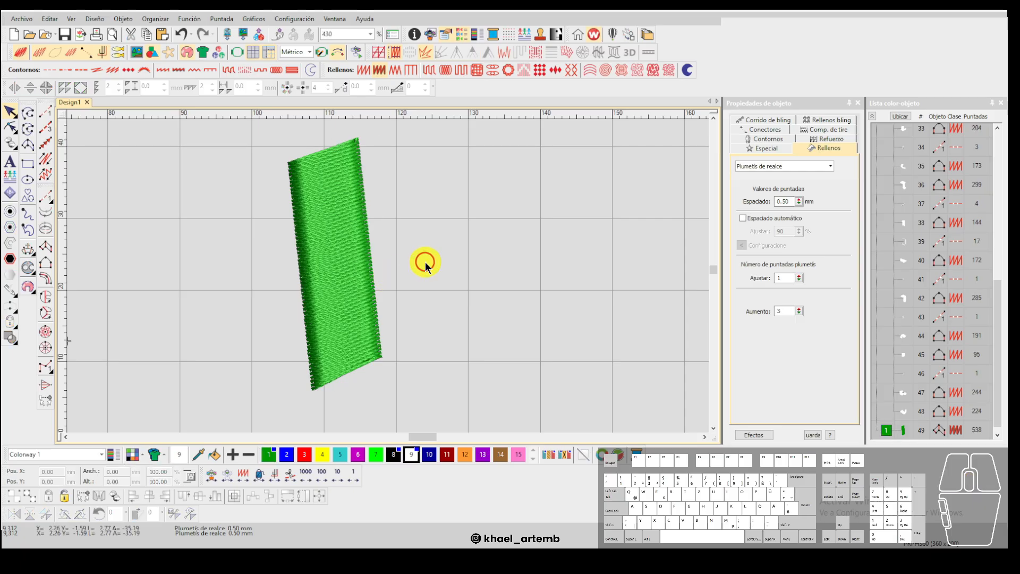
{"action": "scroll", "coordinate": [425, 262], "scroll_direction": "down", "scroll_amount": 1}
Travel through the narrowed raised satin column's stitches from start to end to examine its stacked layers, and restore the realistic view.
{"action": "scroll", "coordinate": [388, 276], "scroll_direction": "down", "scroll_amount": 3}
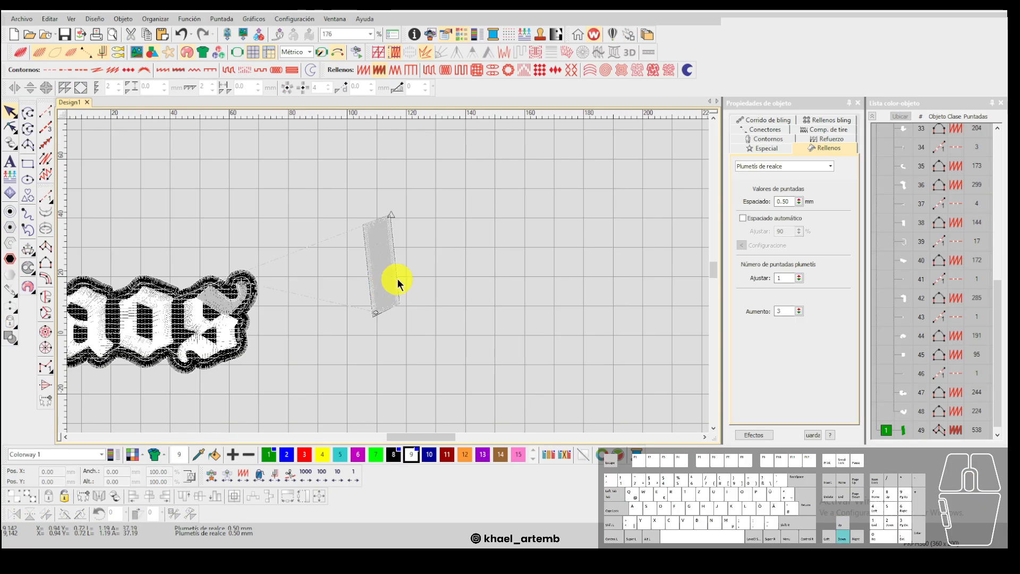
{"action": "scroll", "coordinate": [388, 275], "scroll_direction": "up", "scroll_amount": 4}
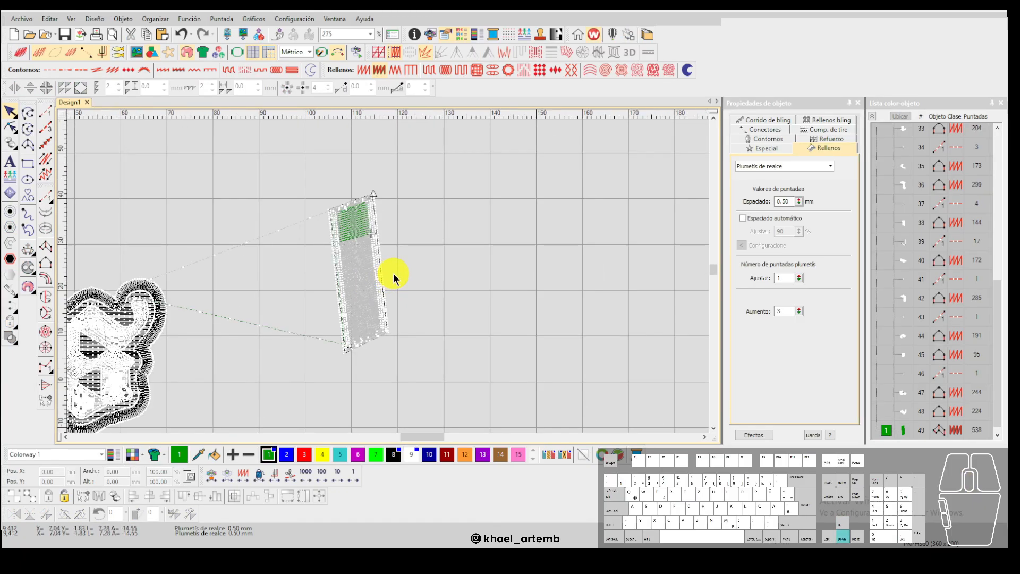
{"action": "scroll", "coordinate": [388, 276], "scroll_direction": "up", "scroll_amount": 3}
{"action": "scroll", "coordinate": [388, 276], "scroll_direction": "down", "scroll_amount": 1}
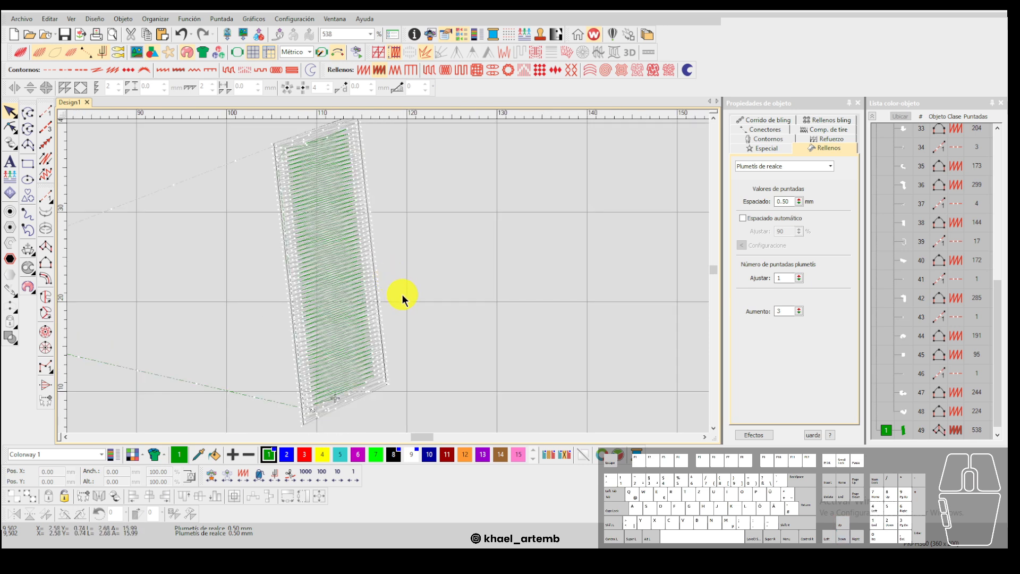
{"action": "key", "text": "Right"}
{"action": "key", "text": "Right"}
{"action": "key", "text": "Right"}
{"action": "key", "text": "Right"}
{"action": "key", "text": "Right"}
{"action": "key", "text": "Right"}
{"action": "key", "text": "Right"}
{"action": "key", "text": "Right"}
{"action": "key", "text": "Right"}
{"action": "key", "text": "Right"}
{"action": "key", "text": "Right"}
{"action": "key", "text": "Right"}
{"action": "key", "text": "Right"}
{"action": "key", "text": "Right"}
{"action": "key", "text": "Right"}
{"action": "key", "text": "Right"}
{"action": "key", "text": "Right"}
{"action": "key", "text": "Right"}
{"action": "key", "text": "Right"}
{"action": "key", "text": "Right"}
{"action": "key", "text": "Right"}
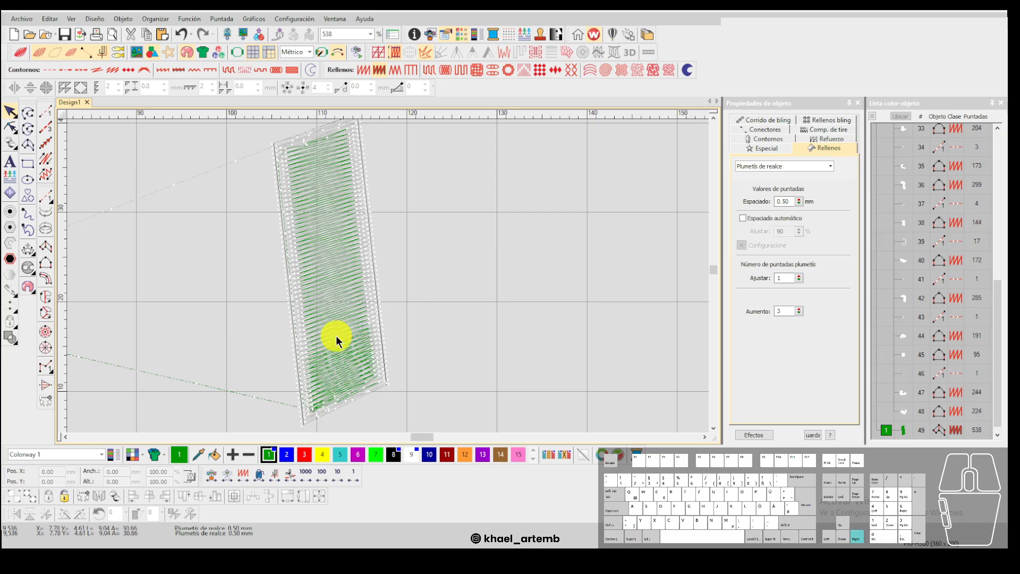
{"action": "key", "text": "Right"}
{"action": "key", "text": "Right"}
{"action": "key", "text": "Right"}
{"action": "key", "text": "Right"}
{"action": "key", "text": "Right"}
{"action": "key", "text": "Right"}
{"action": "key", "text": "Right"}
{"action": "key", "text": "Right"}
{"action": "key", "text": "Right"}
{"action": "key", "text": "Right"}
{"action": "key", "text": "Right"}
{"action": "key", "text": "Right"}
{"action": "key", "text": "Right"}
{"action": "key", "text": "Right"}
{"action": "key", "text": "Right"}
{"action": "key", "text": "Right"}
{"action": "key", "text": "Right"}
{"action": "key", "text": "Right"}
{"action": "key", "text": "Right"}
{"action": "key", "text": "Right"}
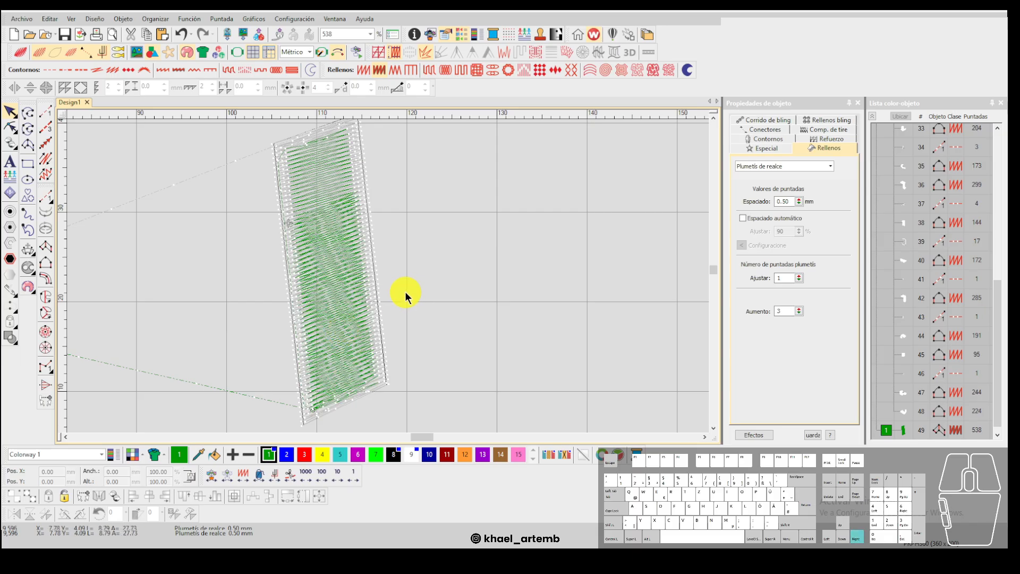
{"action": "key", "text": "Right"}
{"action": "key", "text": "Right"}
{"action": "key", "text": "Right"}
{"action": "key", "text": "Right"}
{"action": "key", "text": "Right"}
{"action": "key", "text": "Right"}
{"action": "key", "text": "Right"}
{"action": "key", "text": "Right"}
{"action": "key", "text": "Right"}
{"action": "key", "text": "Right"}
{"action": "key", "text": "Right"}
{"action": "key", "text": "Right"}
{"action": "key", "text": "Right"}
{"action": "key", "text": "Right"}
{"action": "key", "text": "Right"}
{"action": "key", "text": "Right"}
{"action": "key", "text": "Right"}
{"action": "key", "text": "Right"}
{"action": "key", "text": "Right"}
{"action": "key", "text": "Right"}
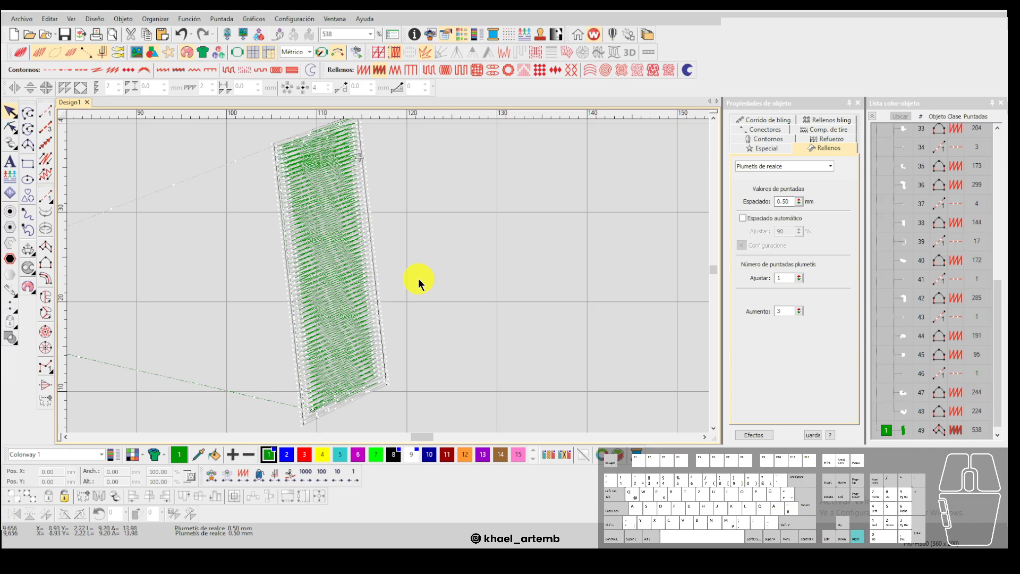
{"action": "key", "text": "Right"}
{"action": "key", "text": "Right"}
{"action": "key", "text": "Right"}
{"action": "key", "text": "Right"}
{"action": "key", "text": "Right"}
{"action": "key", "text": "Right"}
{"action": "key", "text": "Right"}
{"action": "key", "text": "Right"}
{"action": "key", "text": "Right"}
{"action": "key", "text": "Right"}
{"action": "key", "text": "Right"}
{"action": "key", "text": "Right"}
{"action": "key", "text": "Right"}
{"action": "key", "text": "Right"}
{"action": "key", "text": "Right"}
{"action": "key", "text": "Right"}
{"action": "key", "text": "Right"}
{"action": "key", "text": "Right"}
{"action": "key", "text": "Right"}
{"action": "key", "text": "Right"}
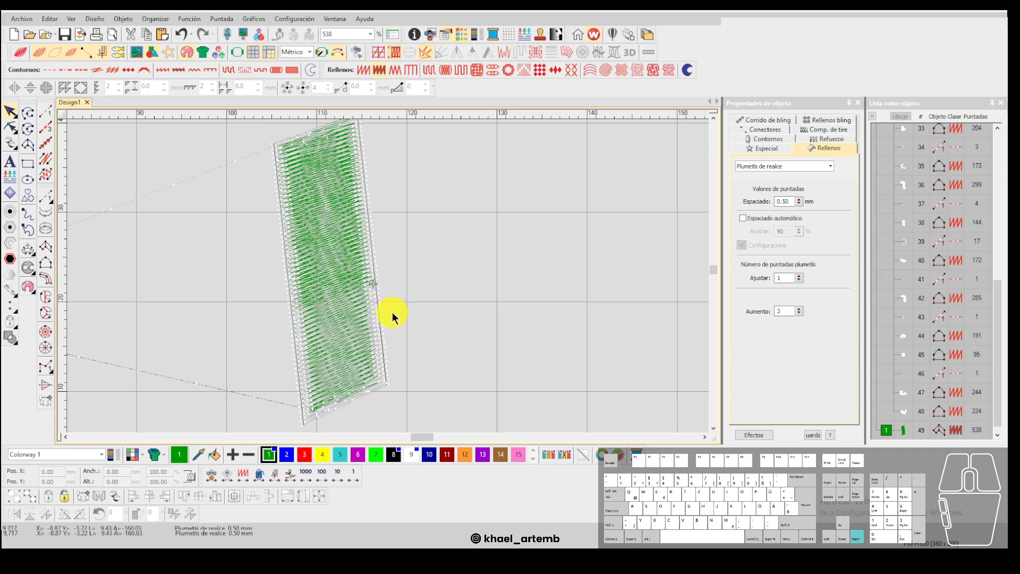
{"action": "key", "text": "Right"}
{"action": "key", "text": "Right"}
{"action": "key", "text": "Right"}
{"action": "key", "text": "Right"}
{"action": "key", "text": "Right"}
{"action": "key", "text": "Right"}
{"action": "key", "text": "Right"}
{"action": "key", "text": "Right"}
{"action": "key", "text": "Right"}
{"action": "key", "text": "Right"}
{"action": "key", "text": "Right"}
{"action": "key", "text": "Right"}
{"action": "key", "text": "Right"}
{"action": "key", "text": "Right"}
{"action": "key", "text": "Right"}
{"action": "key", "text": "Right"}
{"action": "key", "text": "Right"}
{"action": "key", "text": "Right"}
{"action": "key", "text": "Right"}
{"action": "key", "text": "Right"}
{"action": "key", "text": "Right"}
{"action": "key", "text": "Right"}
{"action": "key", "text": "Right"}
{"action": "key", "text": "Right"}
{"action": "key", "text": "Right"}
{"action": "key", "text": "Right"}
{"action": "key", "text": "Right"}
{"action": "key", "text": "Right"}
{"action": "key", "text": "Right"}
{"action": "key", "text": "Right"}
{"action": "key", "text": "Right"}
{"action": "key", "text": "Right"}
{"action": "key", "text": "Right"}
{"action": "key", "text": "Right"}
{"action": "key", "text": "Right"}
{"action": "key", "text": "Right"}
{"action": "key", "text": "Right"}
{"action": "key", "text": "Right"}
{"action": "key", "text": "Right"}
{"action": "key", "text": "Right"}
{"action": "key", "text": "Down"}
{"action": "key", "text": "Down"}
{"action": "key", "text": "Down"}
{"action": "key", "text": "Down"}
{"action": "key", "text": "Down"}
{"action": "key", "text": "Down"}
{"action": "key", "text": "Down"}
{"action": "key", "text": "Down"}
{"action": "key", "text": "Down"}
{"action": "key", "text": "Down"}
{"action": "key", "text": "Down"}
{"action": "scroll", "coordinate": [460, 280], "scroll_direction": "down", "scroll_amount": 2}
{"action": "key", "text": "t"}
{"action": "scroll", "coordinate": [388, 281], "scroll_direction": "up", "scroll_amount": 1}
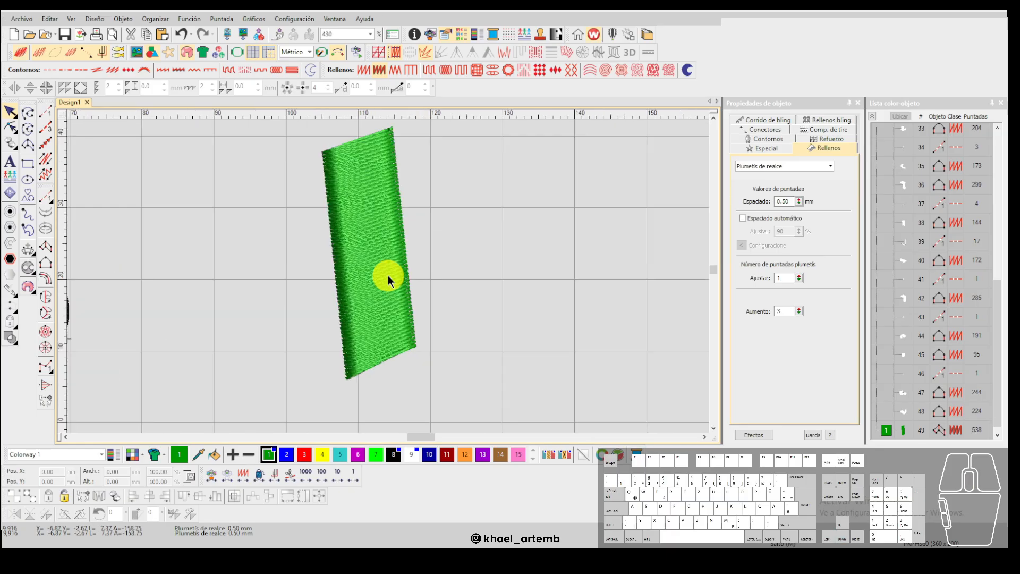
Switch to the file explorer and open the AaDiseños Internet ..Trabajo Personas folder under DISEÑOS WILCOM PC on Google Drive (G:).
{"action": "key", "text": "alt+Tab"}
{"action": "left_click", "coordinate": [74, 427]}
{"action": "double_click", "coordinate": [118, 122]}
{"action": "left_click", "coordinate": [688, 133]}
{"action": "double_click", "coordinate": [688, 133]}
{"action": "double_click", "coordinate": [129, 113]}
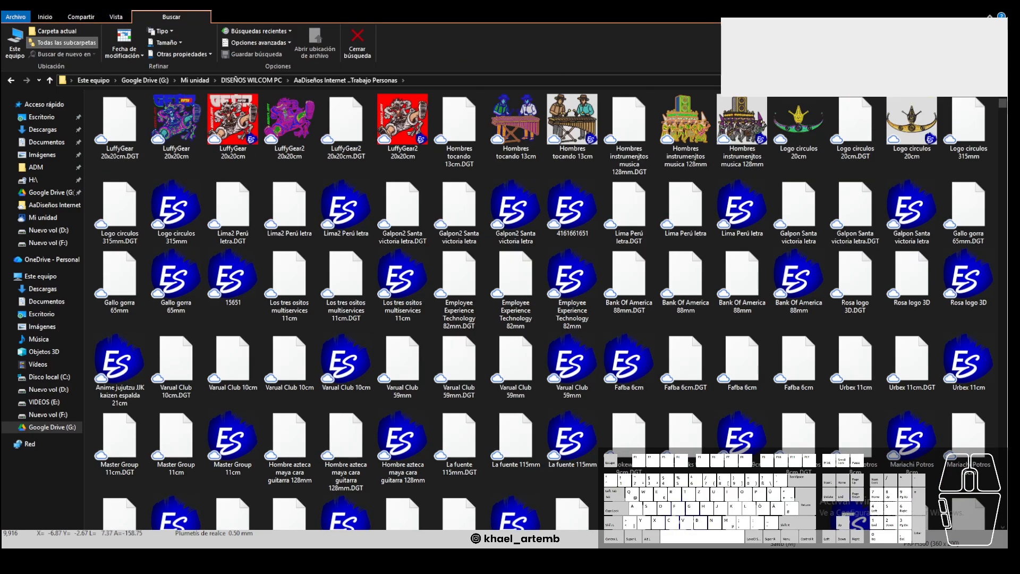
Search the folder for "high" and open the Higher 15cm embroidery design.
{"action": "type", "text": "high"}
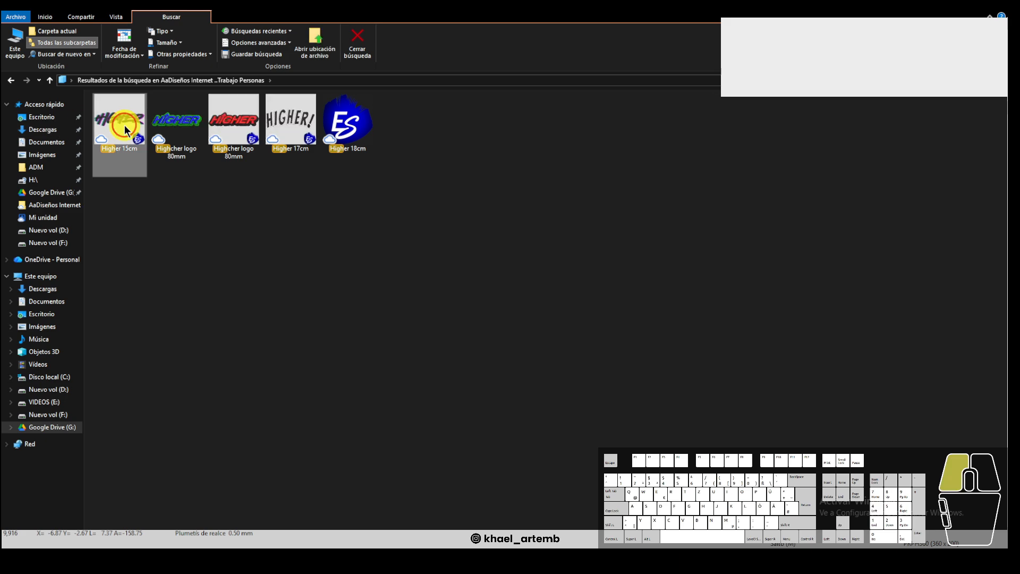
{"action": "double_click", "coordinate": [124, 125]}
Move black objects 94 to 97, the upper left stroke of the first H, about 20 mm left of the lettering and show them realistically.
{"action": "scroll", "coordinate": [388, 276], "scroll_direction": "up", "scroll_amount": 4}
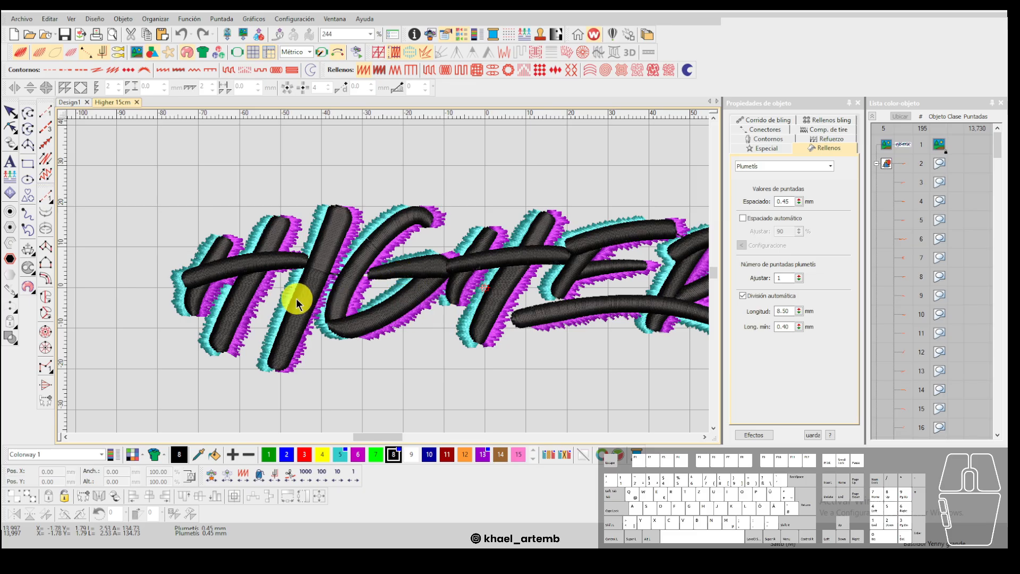
{"action": "scroll", "coordinate": [387, 275], "scroll_direction": "up", "scroll_amount": 8}
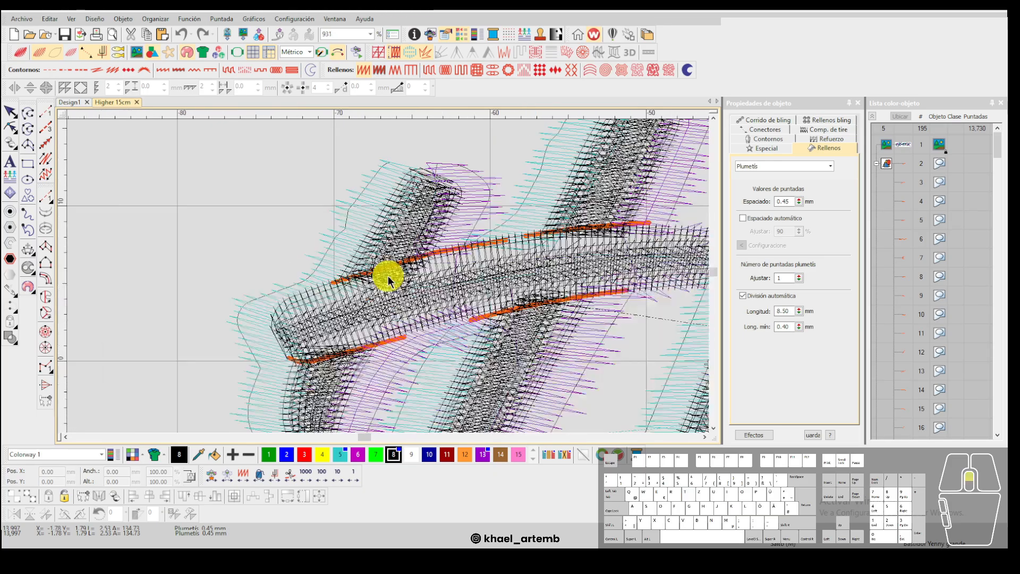
{"action": "left_click", "coordinate": [407, 219]}
{"action": "key", "text": "t"}
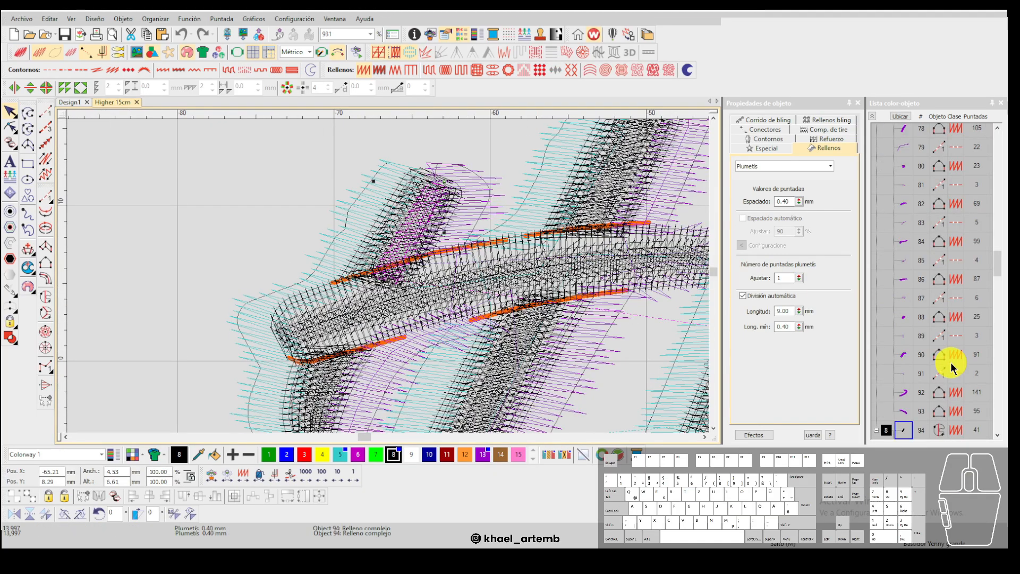
{"action": "scroll", "coordinate": [910, 412], "scroll_direction": "down", "scroll_amount": 2}
{"action": "left_click", "coordinate": [903, 324], "text": "ctrl"}
{"action": "left_click", "coordinate": [905, 342], "text": "ctrl"}
{"action": "left_click", "coordinate": [906, 361], "text": "ctrl"}
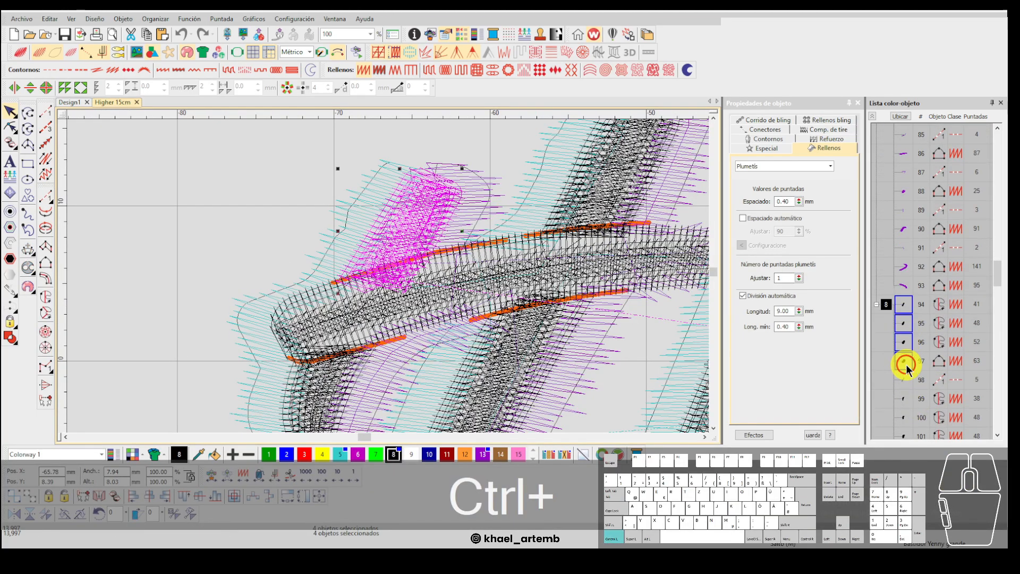
{"action": "left_click_drag", "start_coordinate": [419, 244], "coordinate": [113, 214]}
{"action": "scroll", "coordinate": [116, 229], "scroll_direction": "down", "scroll_amount": 3}
{"action": "scroll", "coordinate": [387, 278], "scroll_direction": "up", "scroll_amount": 3}
{"action": "key", "text": "t"}
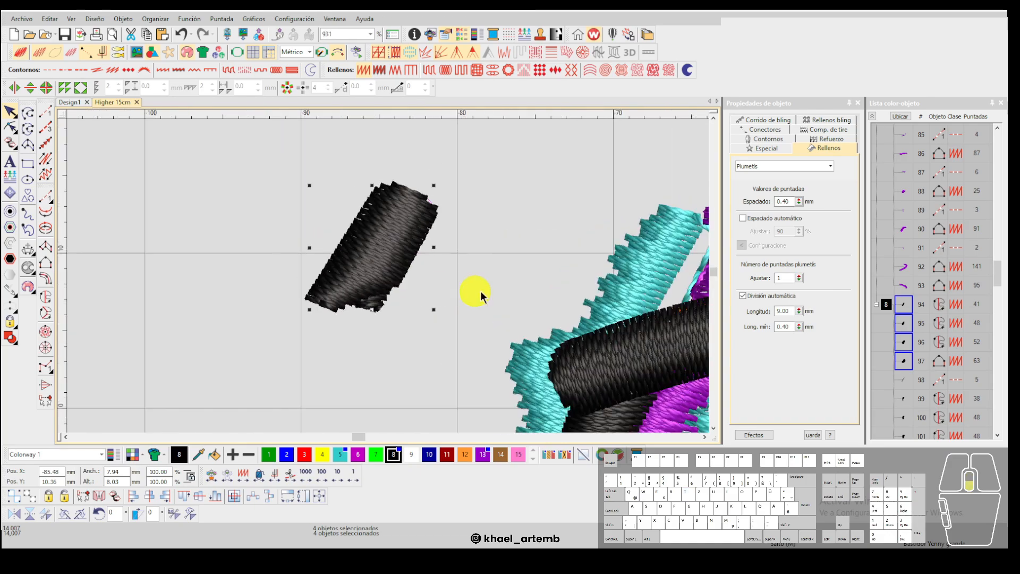
Pull apart the four stacked black layers of the isolated H stroke, placing them side by side from widest to narrowest beside the lettering.
{"action": "left_click", "coordinate": [480, 291]}
{"action": "scroll", "coordinate": [342, 257], "scroll_direction": "up", "scroll_amount": 1}
{"action": "left_click_drag", "start_coordinate": [390, 270], "coordinate": [192, 268]}
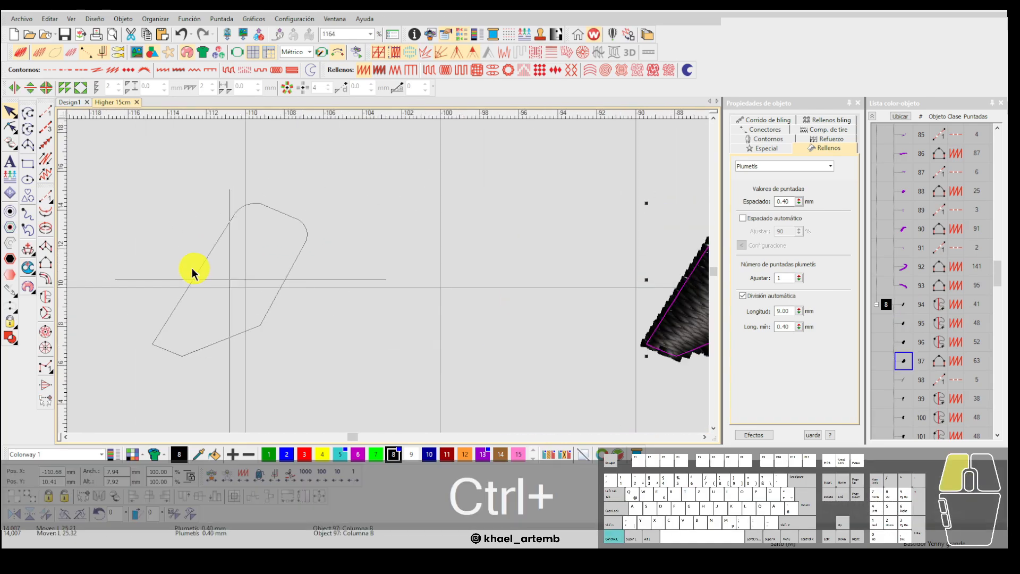
{"action": "scroll", "coordinate": [392, 278], "scroll_direction": "down", "scroll_amount": 2}
{"action": "left_click_drag", "start_coordinate": [524, 277], "coordinate": [324, 267]}
{"action": "key", "text": "ctrl+z"}
{"action": "left_click_drag", "start_coordinate": [497, 273], "coordinate": [281, 279]}
{"action": "left_click", "coordinate": [506, 273]}
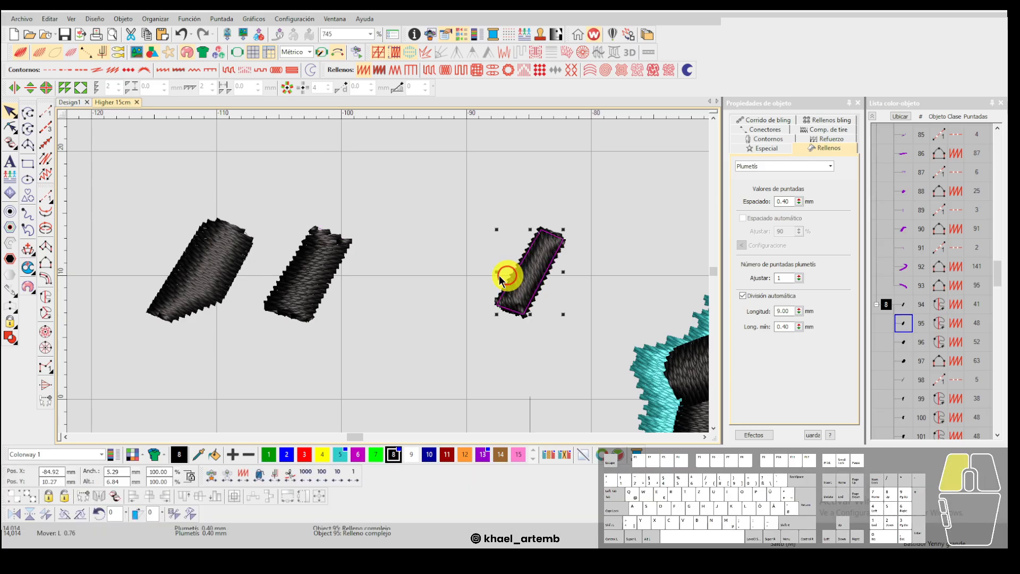
{"action": "left_click_drag", "start_coordinate": [506, 273], "coordinate": [417, 278]}
{"action": "left_click", "coordinate": [530, 278]}
{"action": "left_click_drag", "start_coordinate": [530, 279], "coordinate": [499, 273]}
{"action": "left_click", "coordinate": [449, 335]}
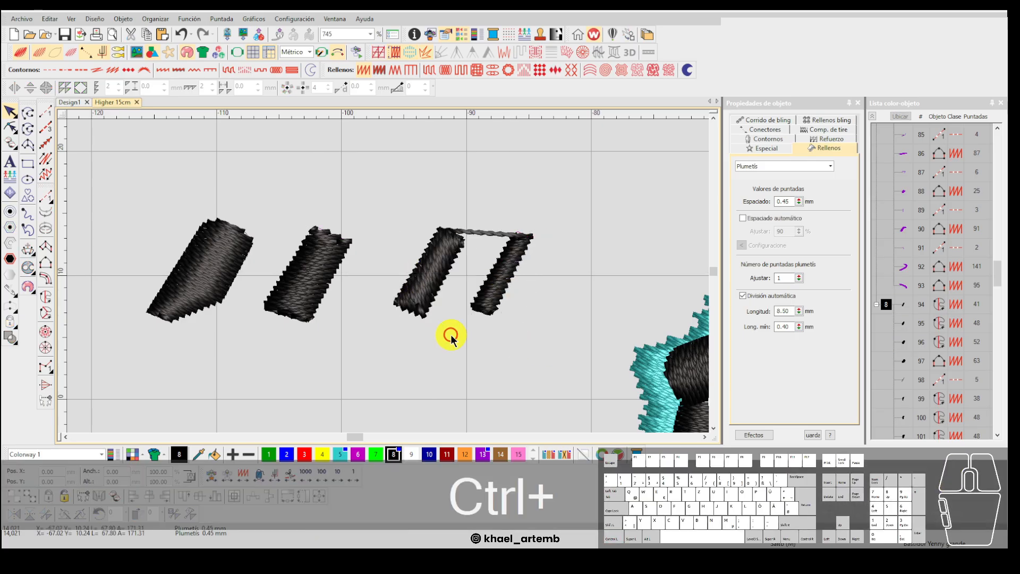
Shift the two widest layers closer to the two narrower ones so all four stand in a compact row.
{"action": "scroll", "coordinate": [388, 276], "scroll_direction": "down", "scroll_amount": 2}
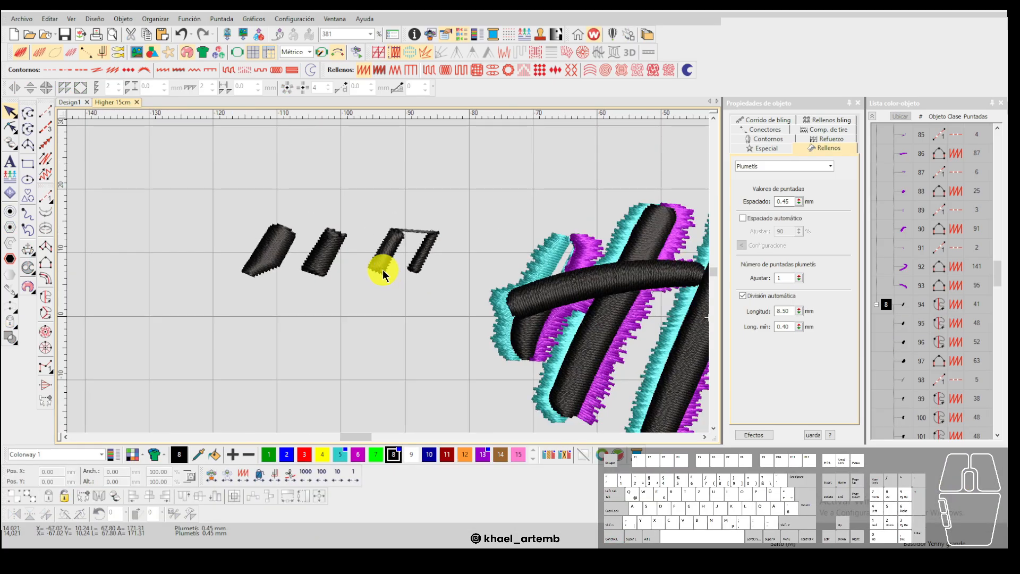
{"action": "scroll", "coordinate": [388, 275], "scroll_direction": "up", "scroll_amount": 2}
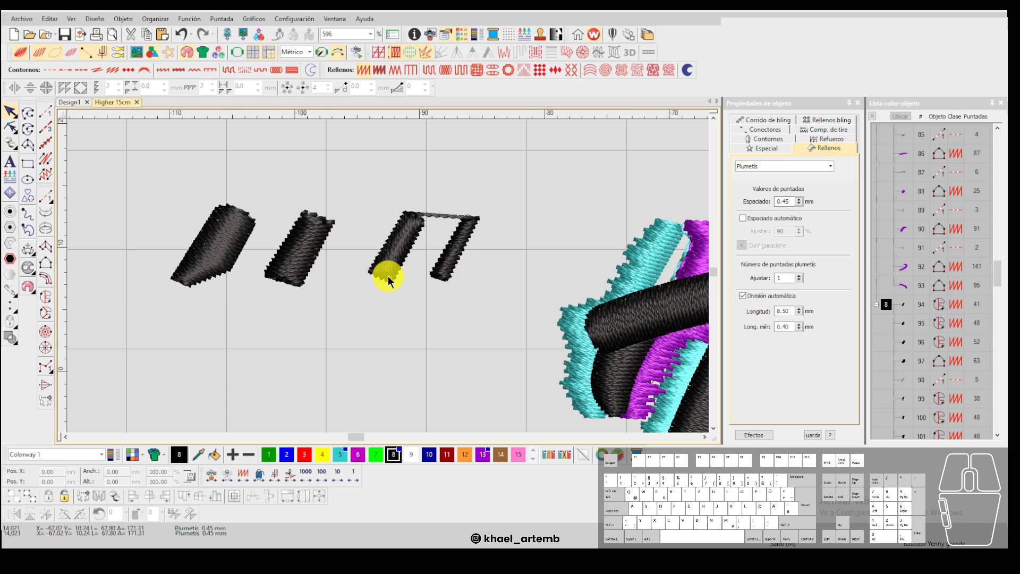
{"action": "scroll", "coordinate": [388, 276], "scroll_direction": "up", "scroll_amount": 1}
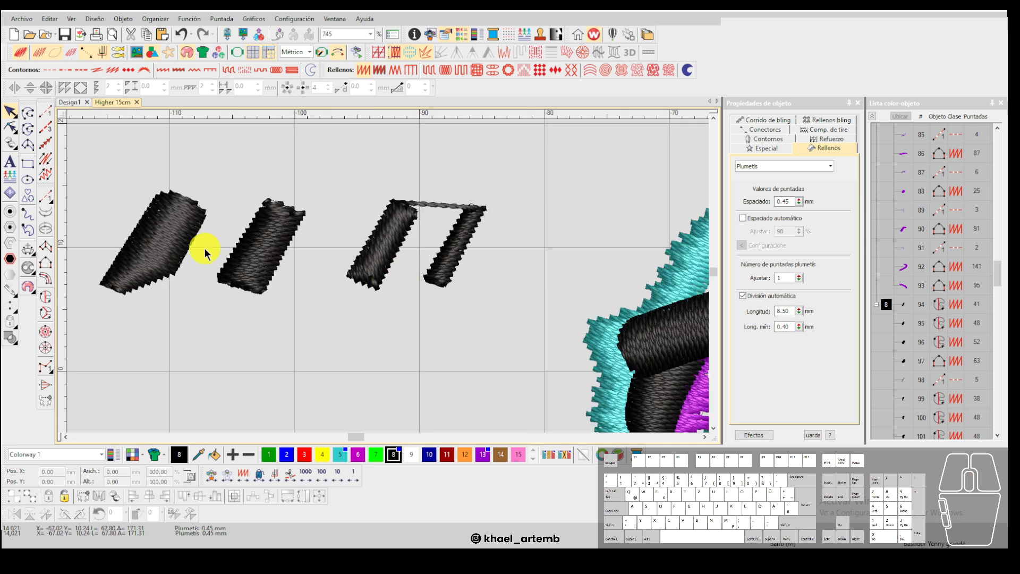
{"action": "left_click_drag", "start_coordinate": [288, 245], "coordinate": [323, 244]}
{"action": "left_click_drag", "start_coordinate": [193, 238], "coordinate": [270, 235]}
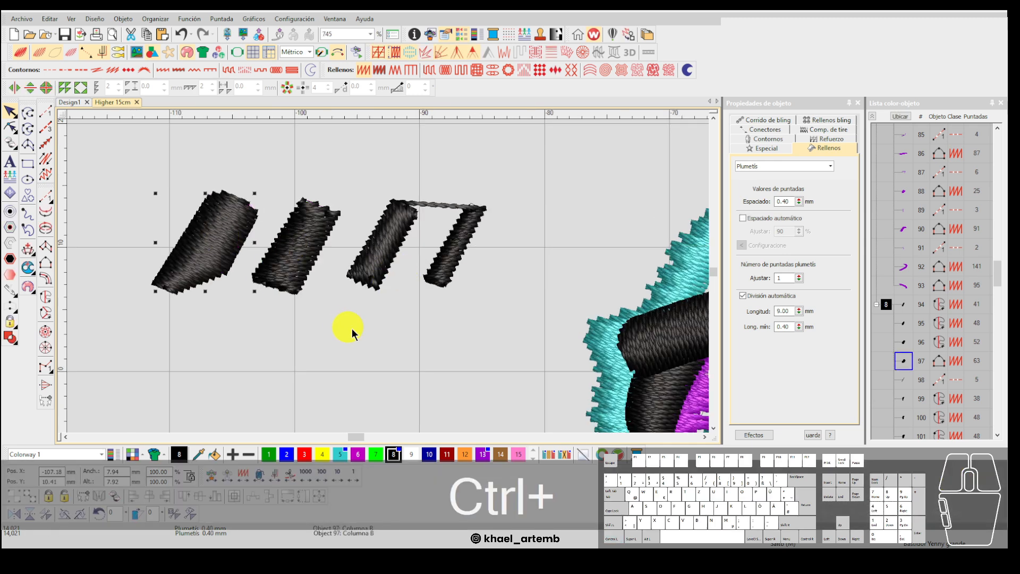
{"action": "left_click", "coordinate": [367, 304]}
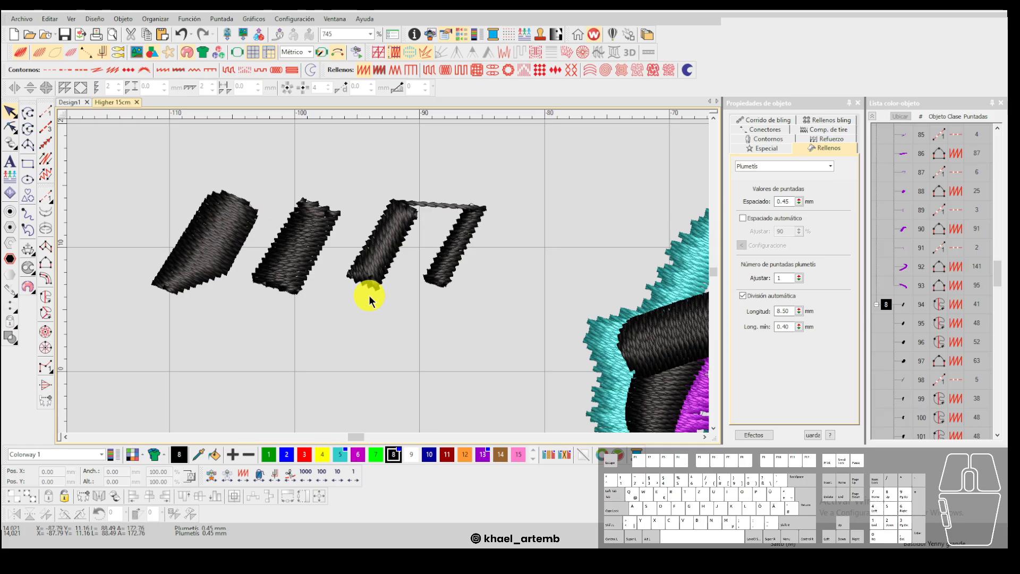
Increase the satin stitch spacing of all four separated layers to 0.89 mm.
{"action": "left_click_drag", "start_coordinate": [500, 336], "coordinate": [147, 171]}
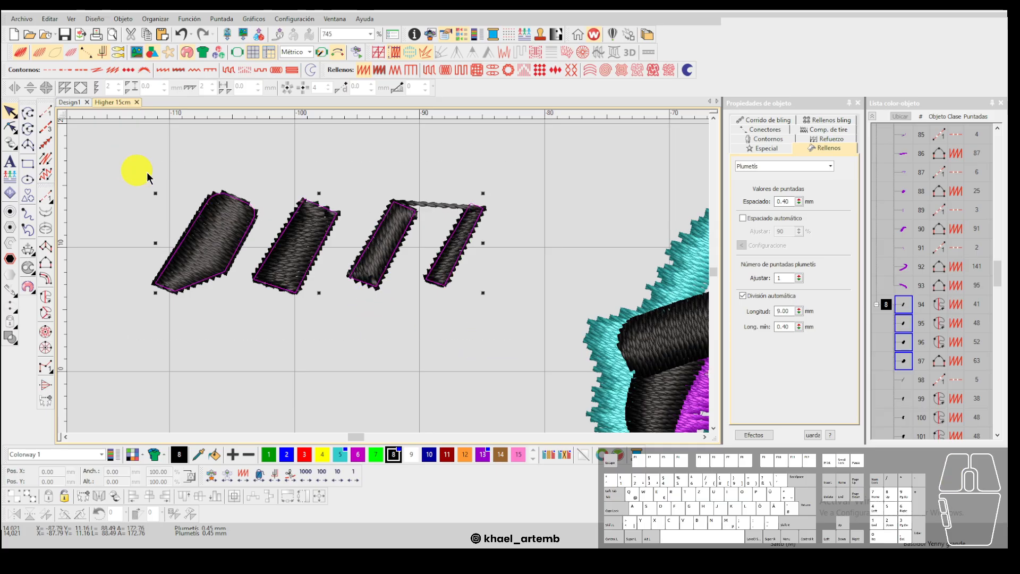
{"action": "left_click_drag", "start_coordinate": [799, 202], "coordinate": [752, 188]}
{"action": "left_click", "coordinate": [798, 202]}
{"action": "left_click", "coordinate": [493, 355]}
{"action": "scroll", "coordinate": [467, 288], "scroll_direction": "up", "scroll_amount": 3}
{"action": "scroll", "coordinate": [383, 259], "scroll_direction": "up", "scroll_amount": 1}
{"action": "scroll", "coordinate": [383, 260], "scroll_direction": "down", "scroll_amount": 2}
{"action": "scroll", "coordinate": [387, 274], "scroll_direction": "up", "scroll_amount": 1}
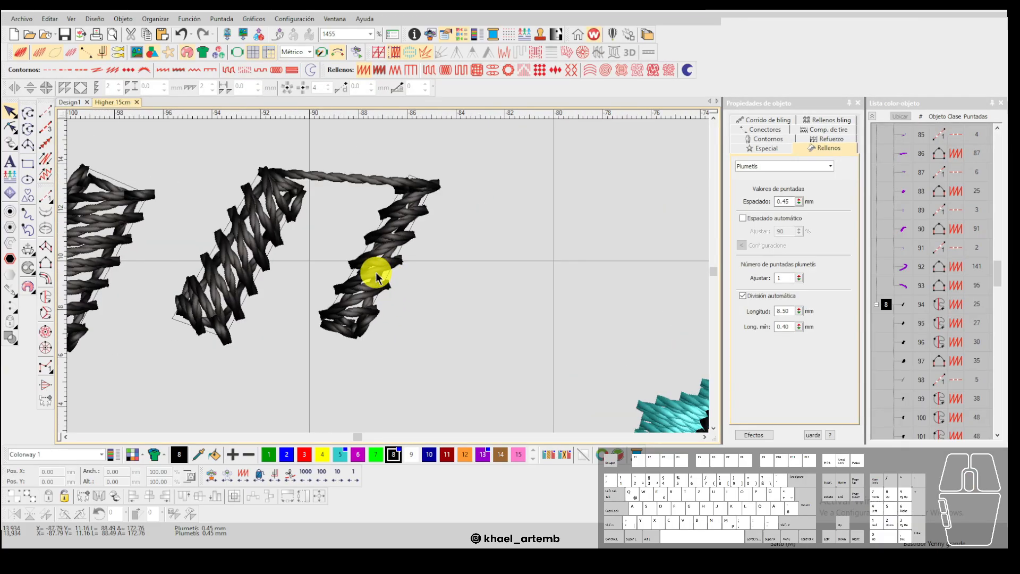
Draw an orange vector arrow across each of the four layers to mark its stitch direction.
{"action": "left_click", "coordinate": [28, 113]}
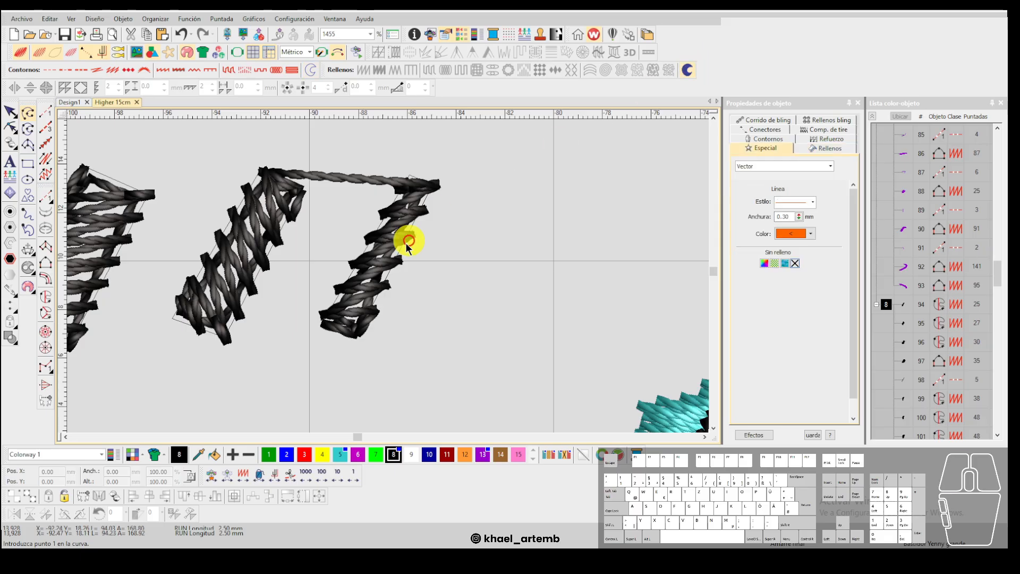
{"action": "left_click", "coordinate": [385, 261]}
{"action": "left_click", "coordinate": [472, 239]}
{"action": "key", "text": "Return"}
{"action": "left_click", "coordinate": [289, 291]}
{"action": "left_click", "coordinate": [210, 167]}
{"action": "left_click", "coordinate": [215, 195]}
{"action": "left_click", "coordinate": [211, 166]}
{"action": "left_click", "coordinate": [248, 173]}
{"action": "scroll", "coordinate": [388, 280], "scroll_direction": "up", "scroll_amount": 1}
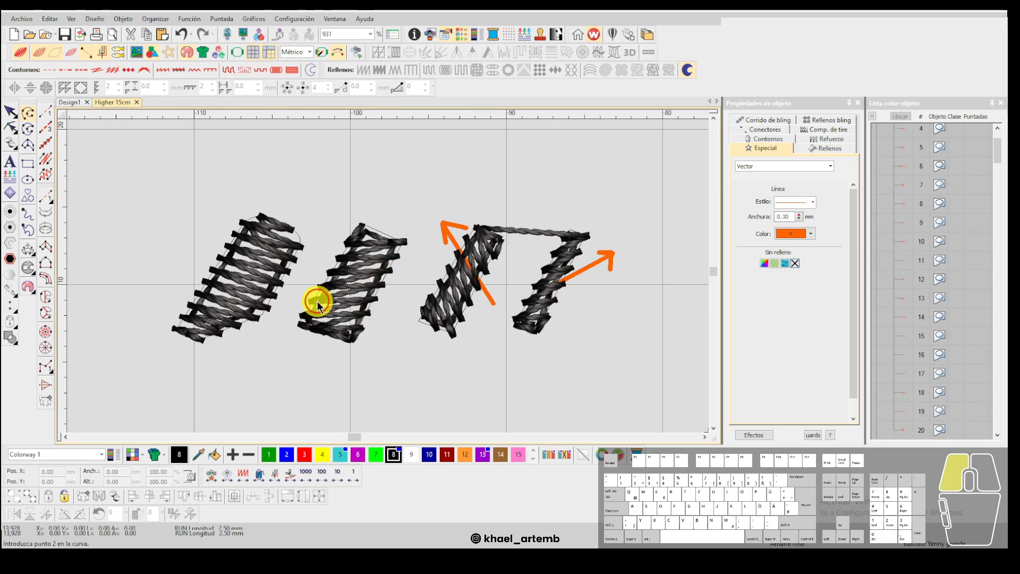
{"action": "left_click", "coordinate": [284, 314]}
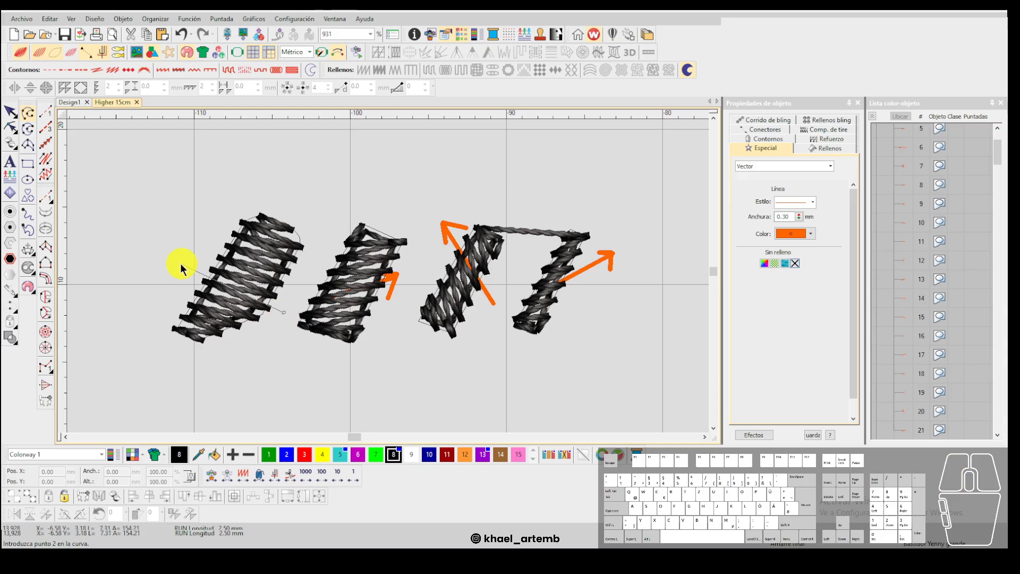
{"action": "scroll", "coordinate": [254, 293], "scroll_direction": "down", "scroll_amount": 5}
{"action": "scroll", "coordinate": [388, 276], "scroll_direction": "up", "scroll_amount": 5}
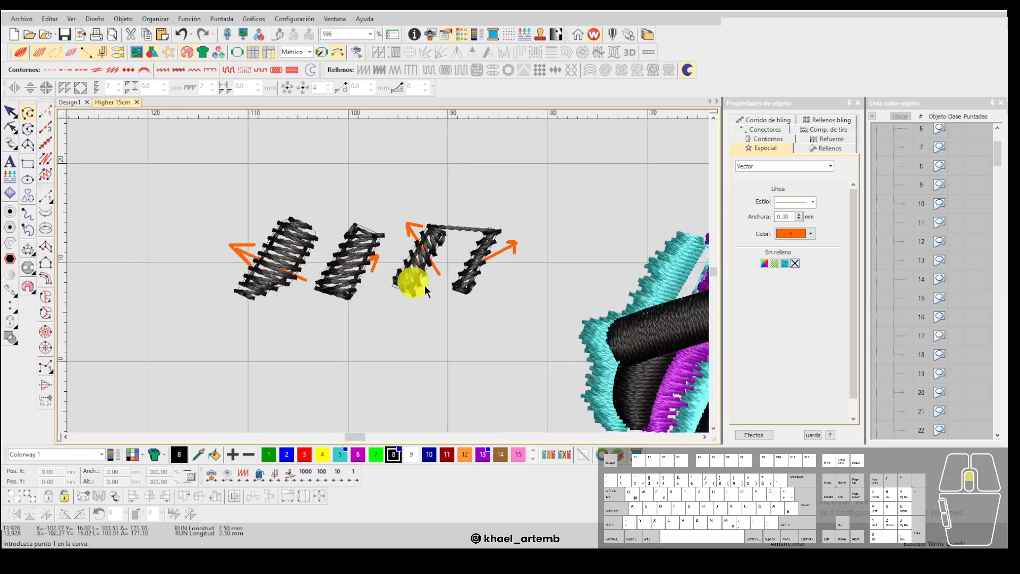
Examine the separated layers' alternating stitch directions as plain stitch lines, and restore the realistic view.
{"action": "scroll", "coordinate": [380, 276], "scroll_direction": "down", "scroll_amount": 5}
{"action": "scroll", "coordinate": [384, 275], "scroll_direction": "up", "scroll_amount": 8}
{"action": "scroll", "coordinate": [485, 267], "scroll_direction": "down", "scroll_amount": 5}
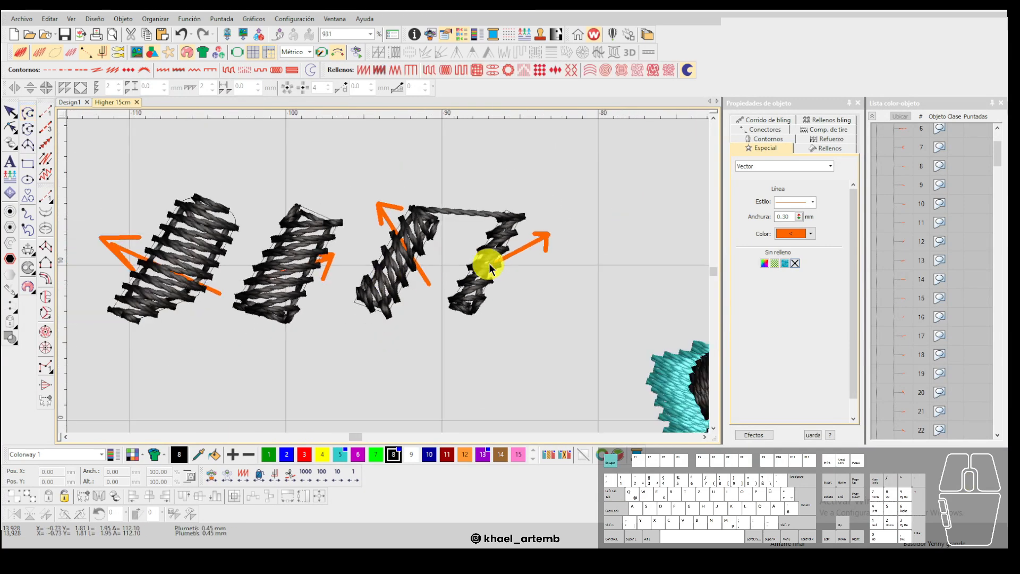
{"action": "scroll", "coordinate": [404, 269], "scroll_direction": "up", "scroll_amount": 6}
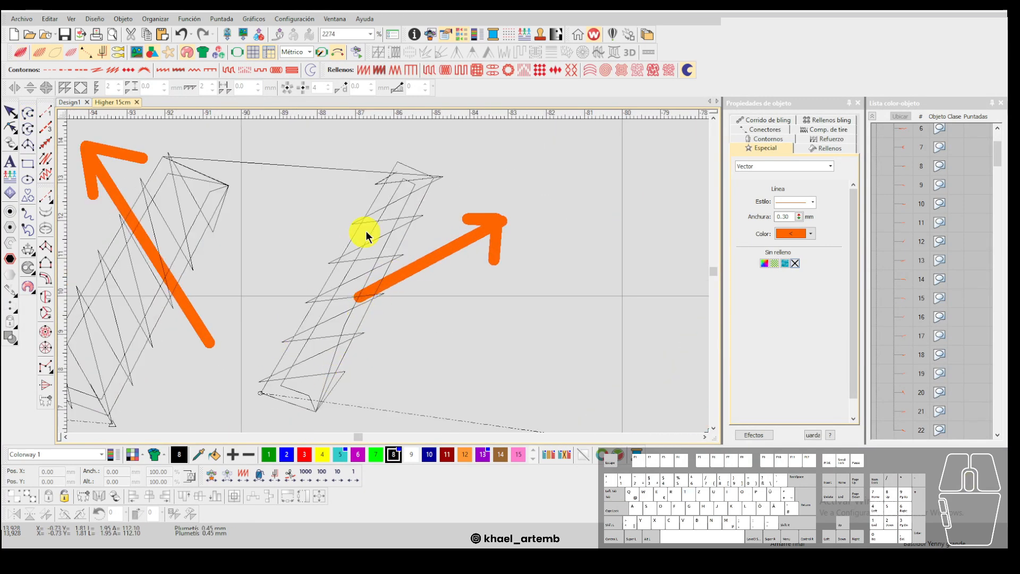
{"action": "key", "text": "t"}
{"action": "key", "text": "t"}
{"action": "scroll", "coordinate": [392, 234], "scroll_direction": "down", "scroll_amount": 1}
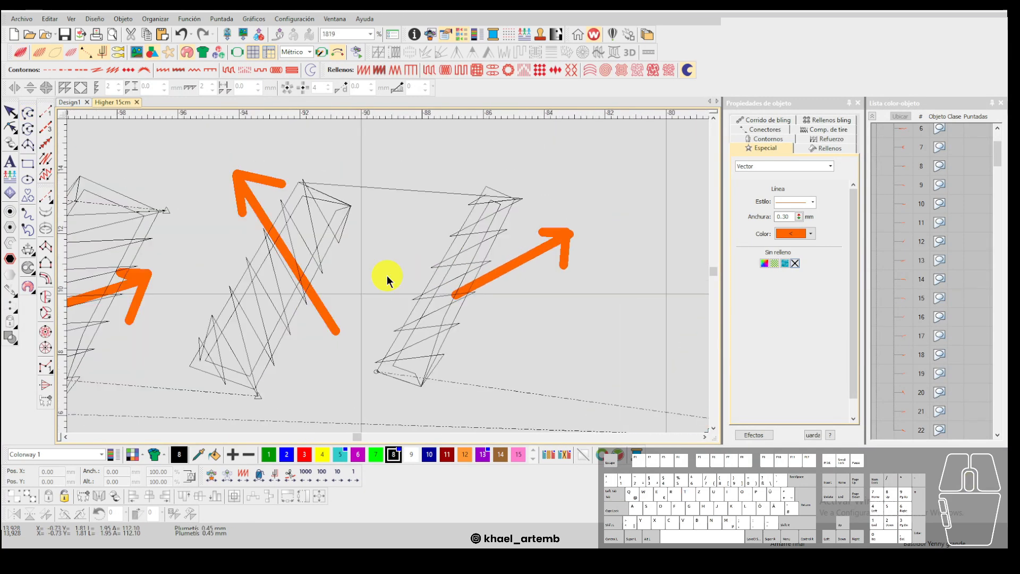
{"action": "key", "text": "t"}
Stack the three wider layers back on top of the narrowest one, from narrow to wide.
{"action": "left_click_drag", "start_coordinate": [335, 240], "coordinate": [496, 245]}
{"action": "left_click_drag", "start_coordinate": [137, 262], "coordinate": [510, 255]}
{"action": "scroll", "coordinate": [481, 273], "scroll_direction": "down", "scroll_amount": 3}
{"action": "left_click_drag", "start_coordinate": [187, 262], "coordinate": [504, 271]}
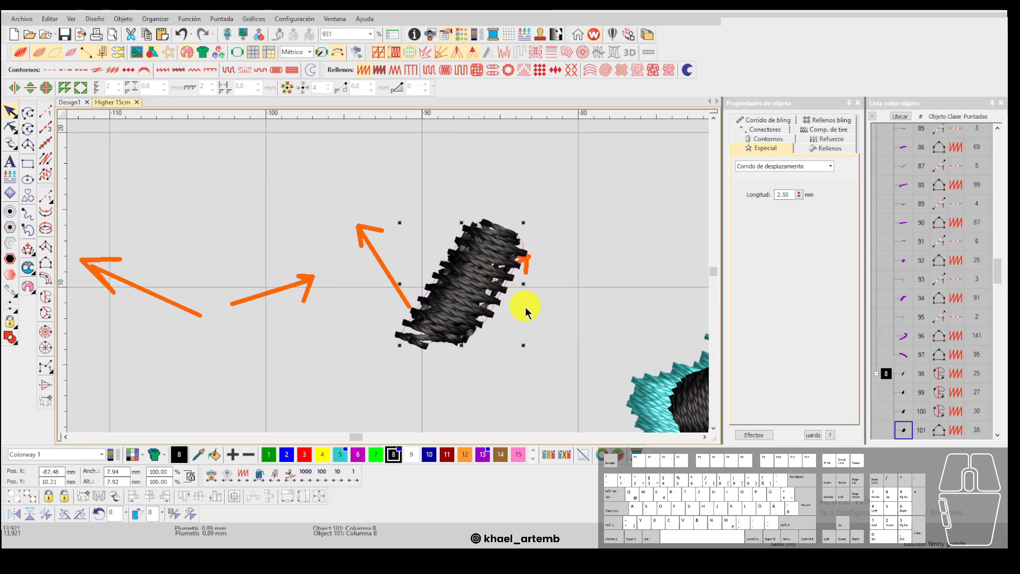
{"action": "scroll", "coordinate": [388, 273], "scroll_direction": "down", "scroll_amount": 2}
{"action": "scroll", "coordinate": [389, 281], "scroll_direction": "up", "scroll_amount": 2}
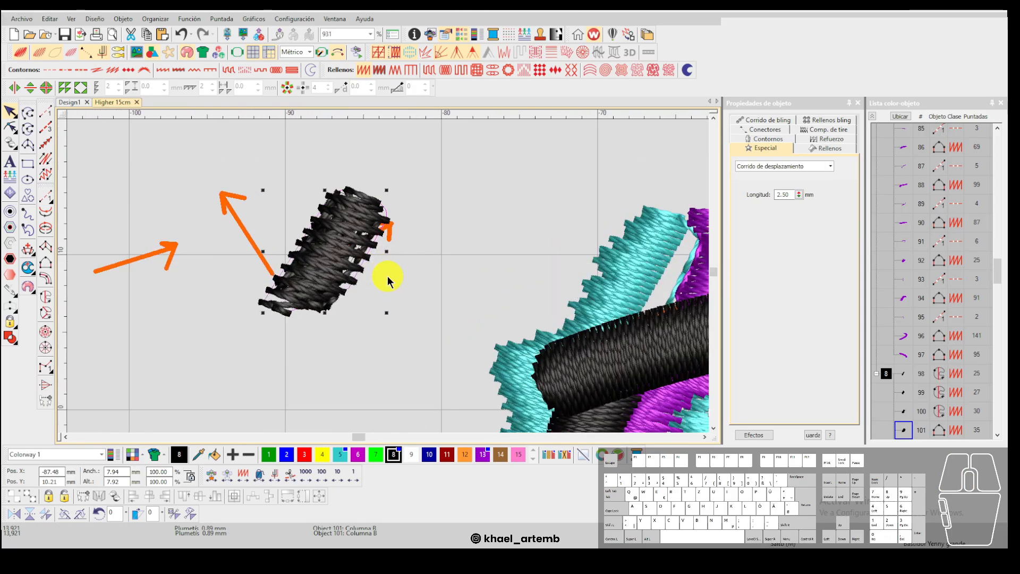
Separate the black satin layers of the E's upper bar and fan them out above the lettering, widest layer highest.
{"action": "scroll", "coordinate": [394, 282], "scroll_direction": "down", "scroll_amount": 4}
{"action": "scroll", "coordinate": [495, 272], "scroll_direction": "up", "scroll_amount": 3}
{"action": "scroll", "coordinate": [412, 276], "scroll_direction": "down", "scroll_amount": 2}
{"action": "scroll", "coordinate": [425, 255], "scroll_direction": "up", "scroll_amount": 3}
{"action": "left_click_drag", "start_coordinate": [438, 236], "coordinate": [458, 161]}
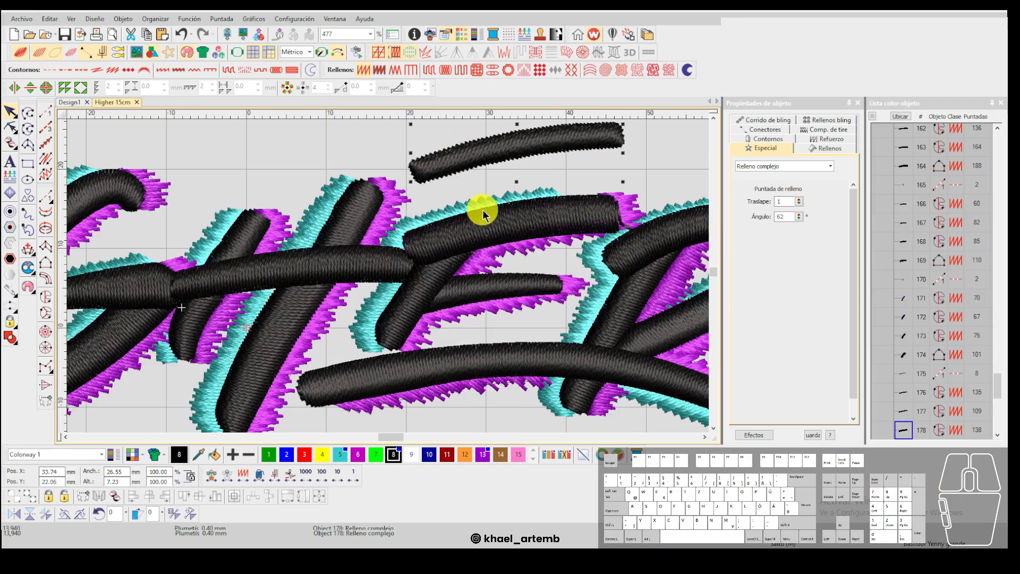
{"action": "left_click_drag", "start_coordinate": [484, 213], "coordinate": [487, 184]}
{"action": "left_click_drag", "start_coordinate": [499, 227], "coordinate": [425, 207]}
{"action": "left_click", "coordinate": [441, 281]}
{"action": "left_click_drag", "start_coordinate": [441, 281], "coordinate": [498, 314]}
{"action": "left_click_drag", "start_coordinate": [498, 268], "coordinate": [481, 243]}
{"action": "left_click", "coordinate": [567, 252]}
{"action": "scroll", "coordinate": [389, 275], "scroll_direction": "down", "scroll_amount": 5}
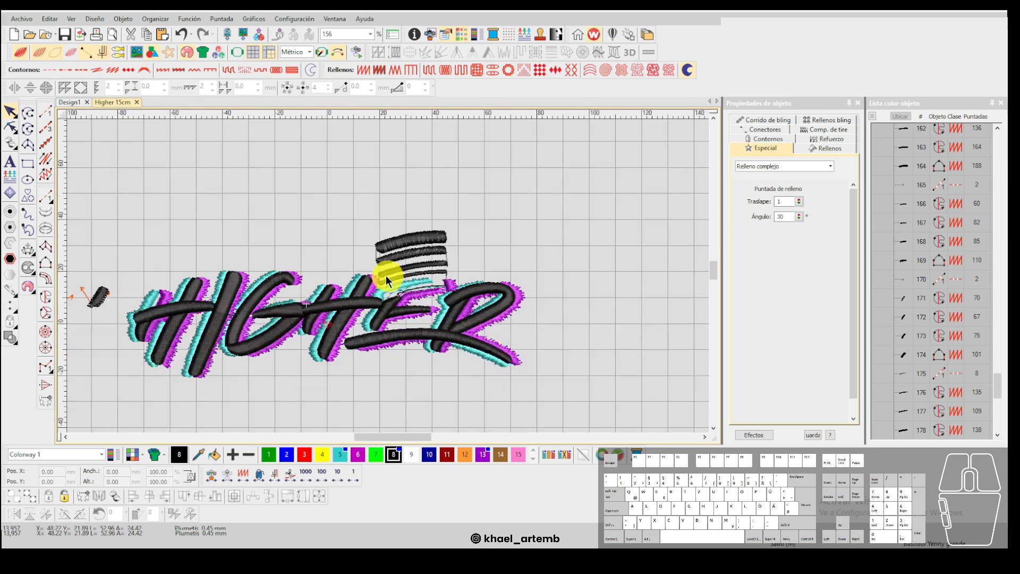
{"action": "left_click", "coordinate": [311, 239]}
{"action": "key", "text": "End"}
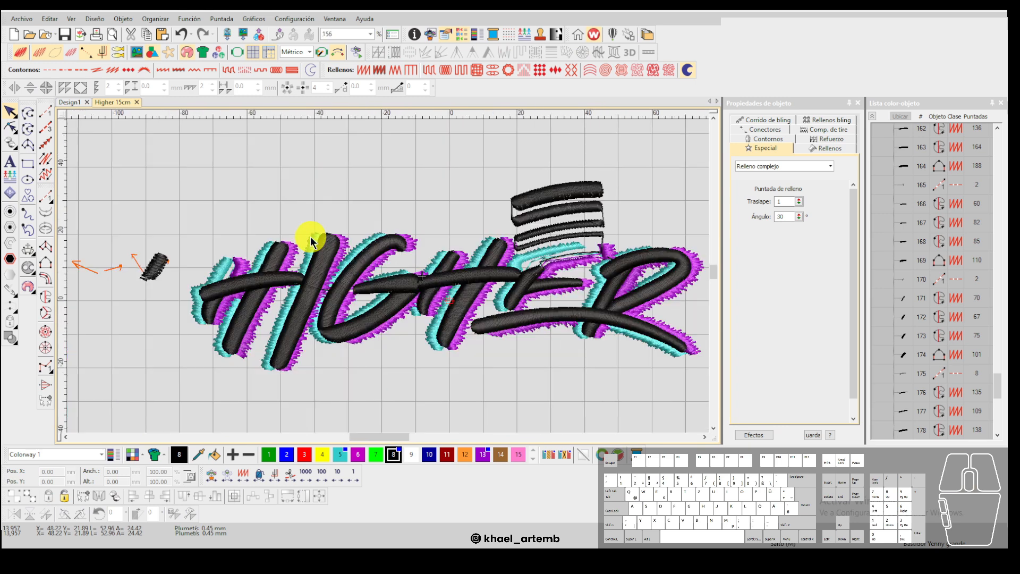
Switch to the Chrome browser and open Instagram in a new tab.
{"action": "left_click", "coordinate": [379, 204]}
{"action": "left_click", "coordinate": [150, 540]}
{"action": "left_click", "coordinate": [125, 517]}
{"action": "left_click", "coordinate": [528, 10]}
{"action": "type", "text": "ins"}
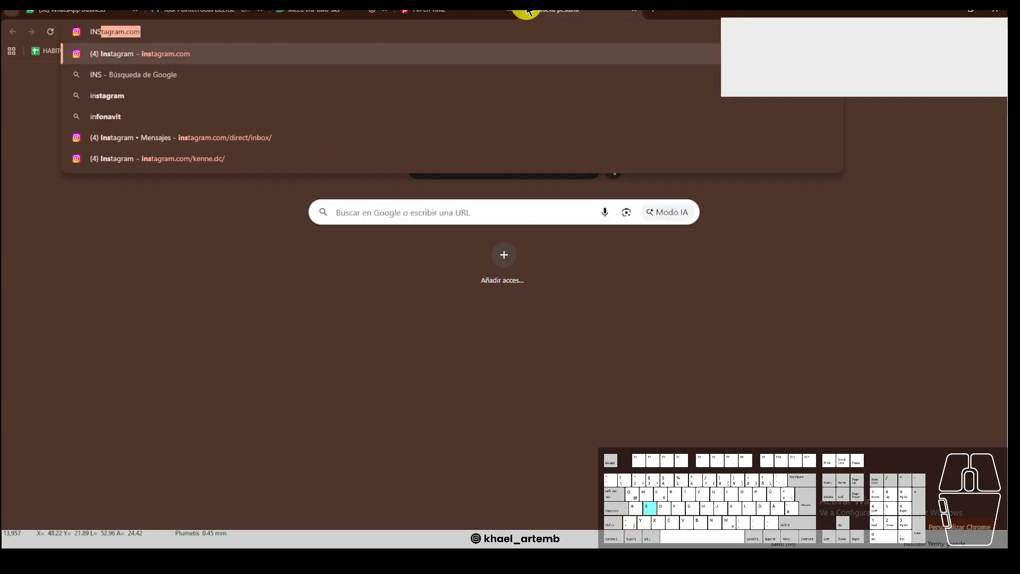
{"action": "key", "text": "Return"}
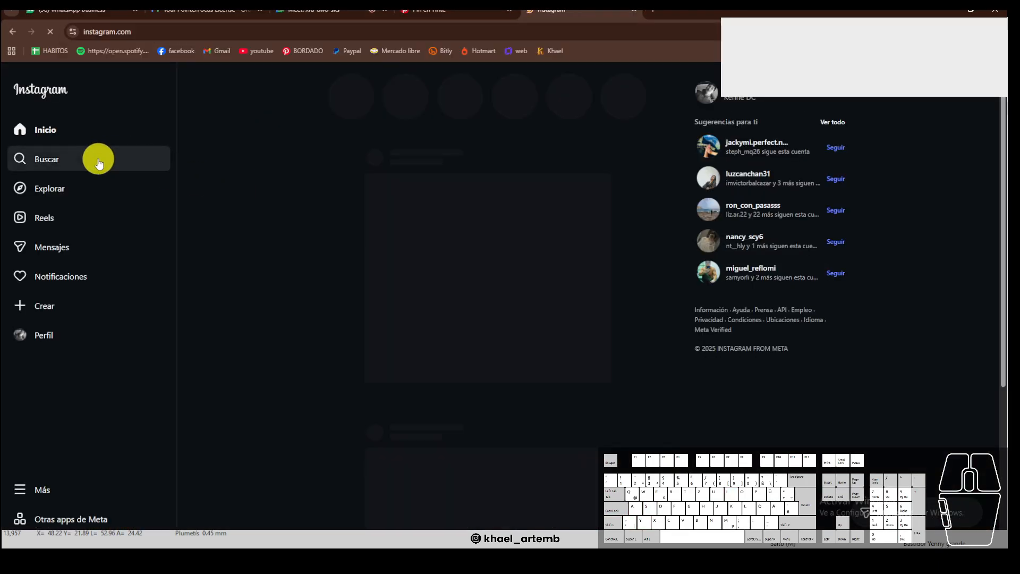
Search Instagram for "high", open the highershop.mx profile and find the embroidered HIGHER lettering among its posts.
{"action": "left_click", "coordinate": [98, 158]}
{"action": "type", "text": "high"}
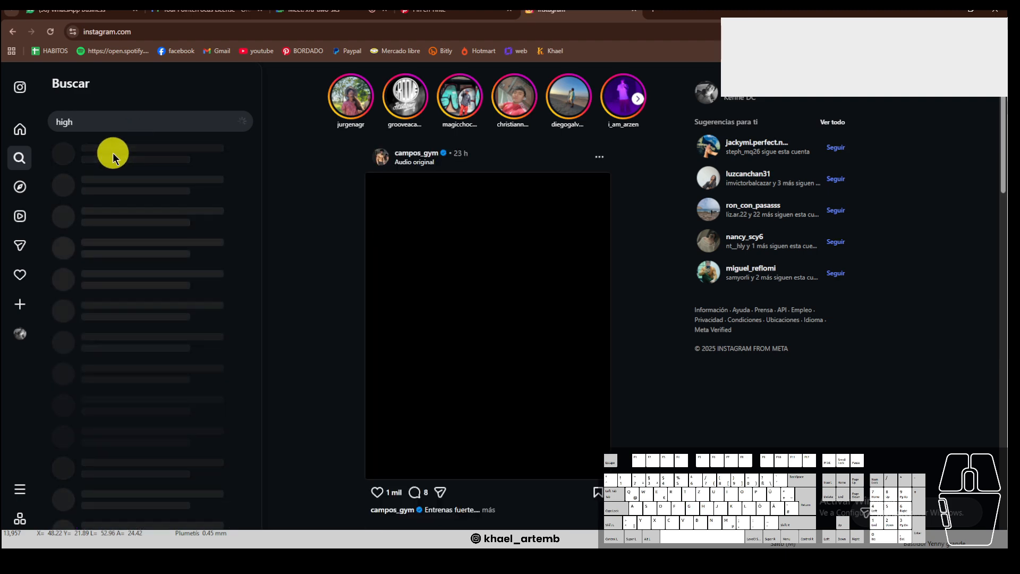
{"action": "left_click", "coordinate": [109, 153]}
{"action": "scroll", "coordinate": [265, 286], "scroll_direction": "down", "scroll_amount": 10}
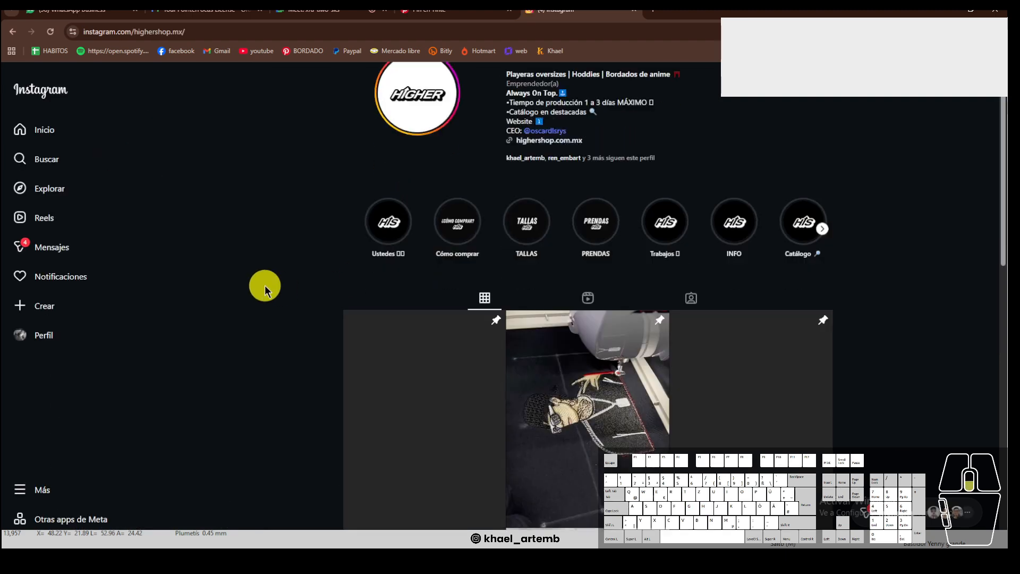
{"action": "scroll", "coordinate": [265, 279], "scroll_direction": "down", "scroll_amount": 12}
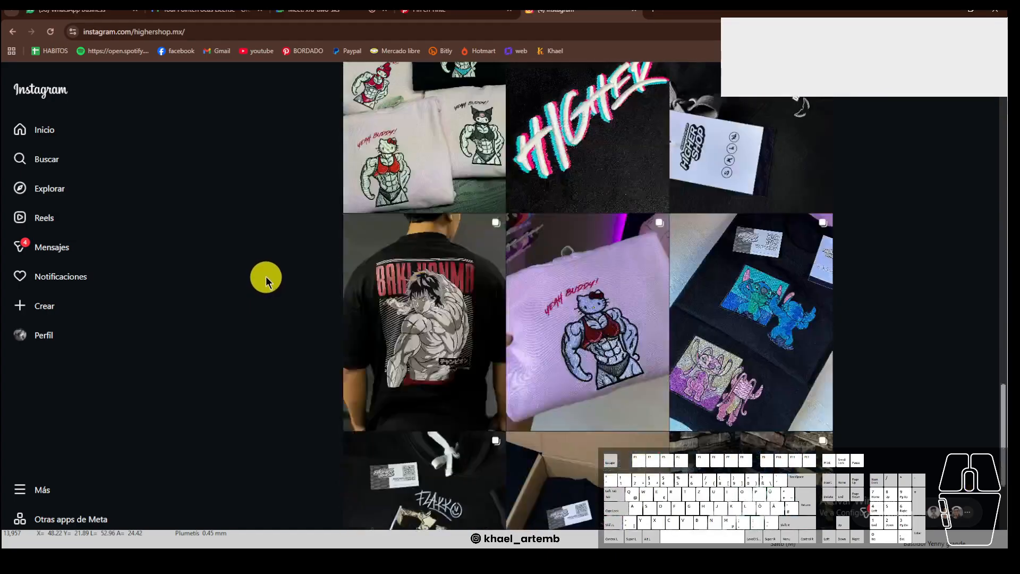
Open the Higher "3D" Originals post and view all its photos of the raised embroidery.
{"action": "left_click", "coordinate": [622, 166]}
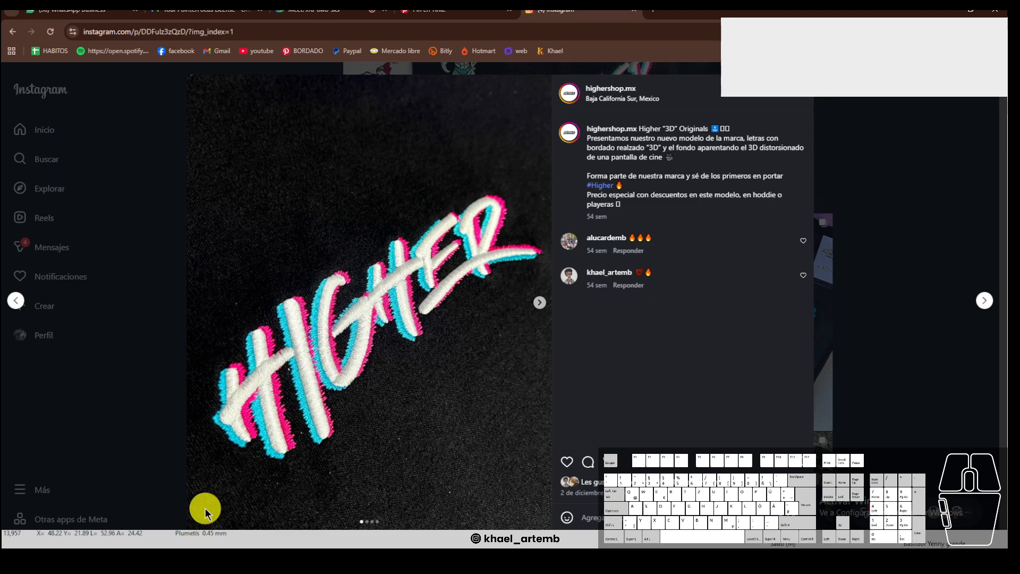
{"action": "left_click", "coordinate": [540, 302]}
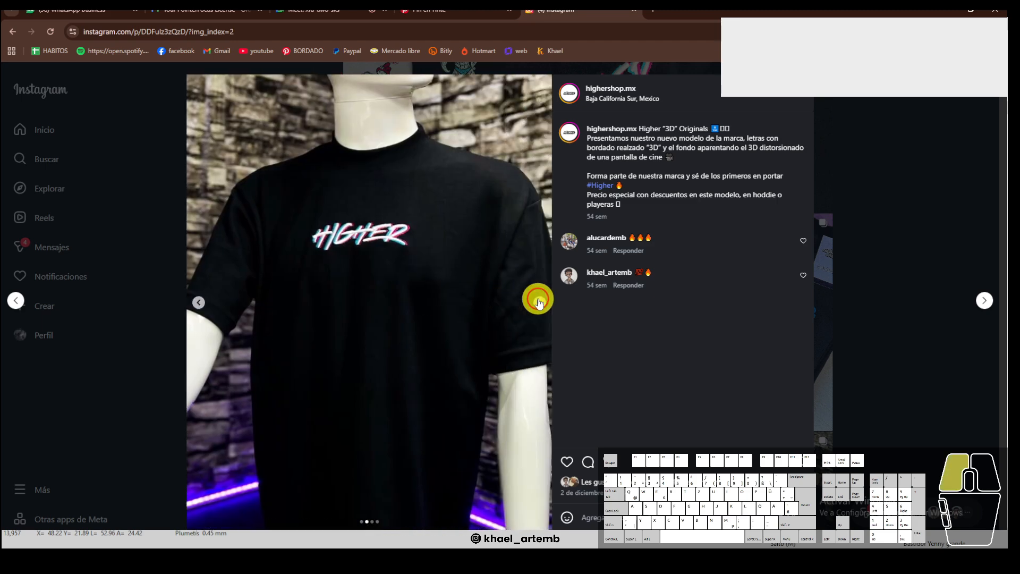
{"action": "left_click", "coordinate": [539, 302]}
{"action": "left_click", "coordinate": [539, 303]}
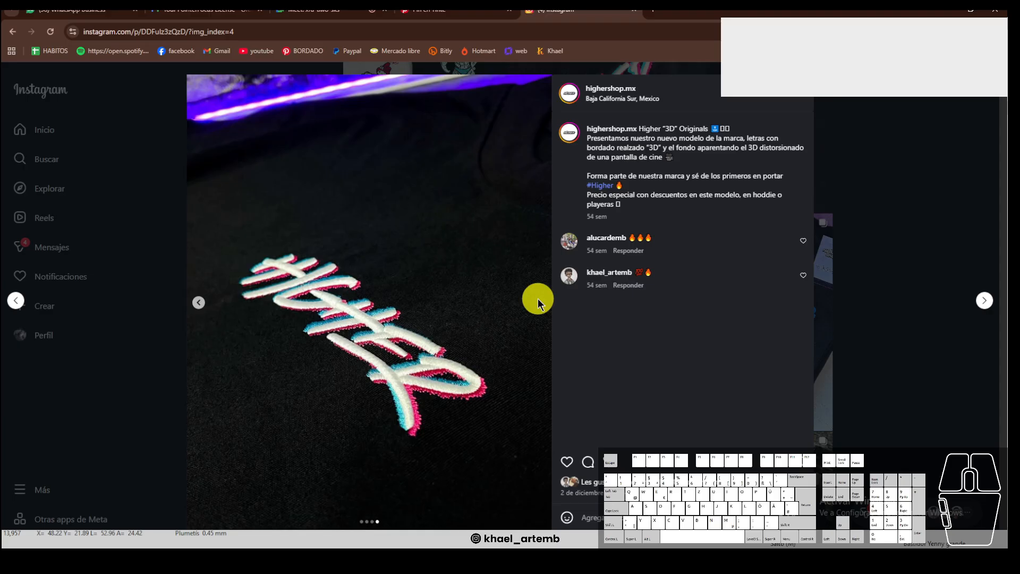
Switch back to Wilcom and examine the fanned-out satin layers of the E's upper bar up close.
{"action": "mouse_move", "coordinate": [219, 556]}
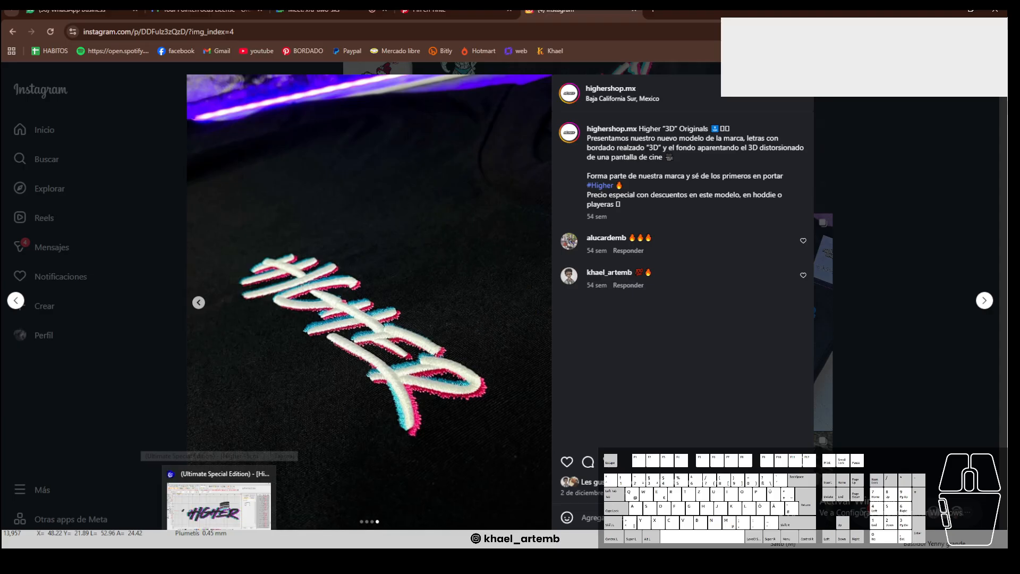
{"action": "left_click", "coordinate": [219, 505]}
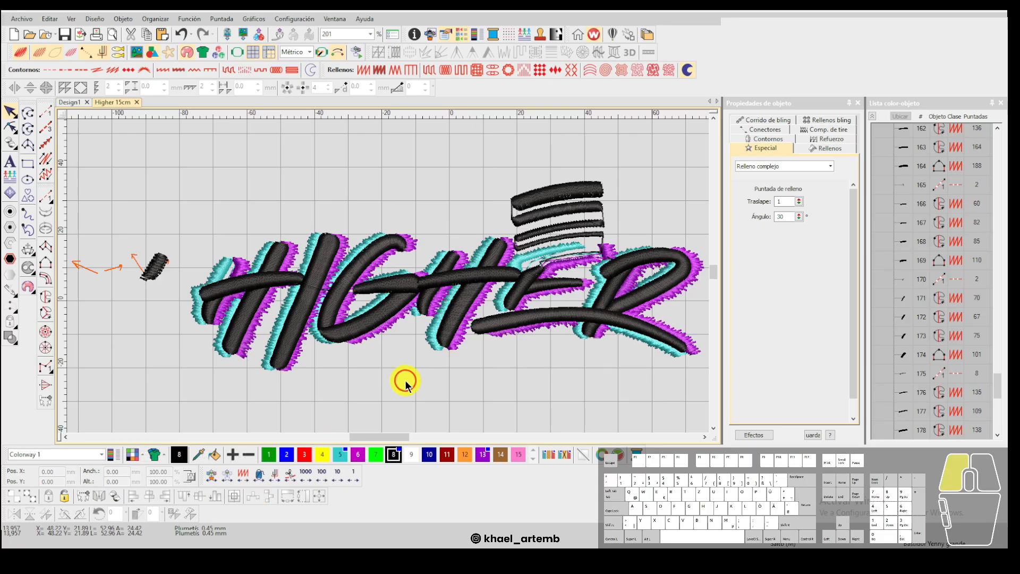
{"action": "scroll", "coordinate": [528, 243], "scroll_direction": "up", "scroll_amount": 3}
{"action": "scroll", "coordinate": [388, 276], "scroll_direction": "down", "scroll_amount": 3}
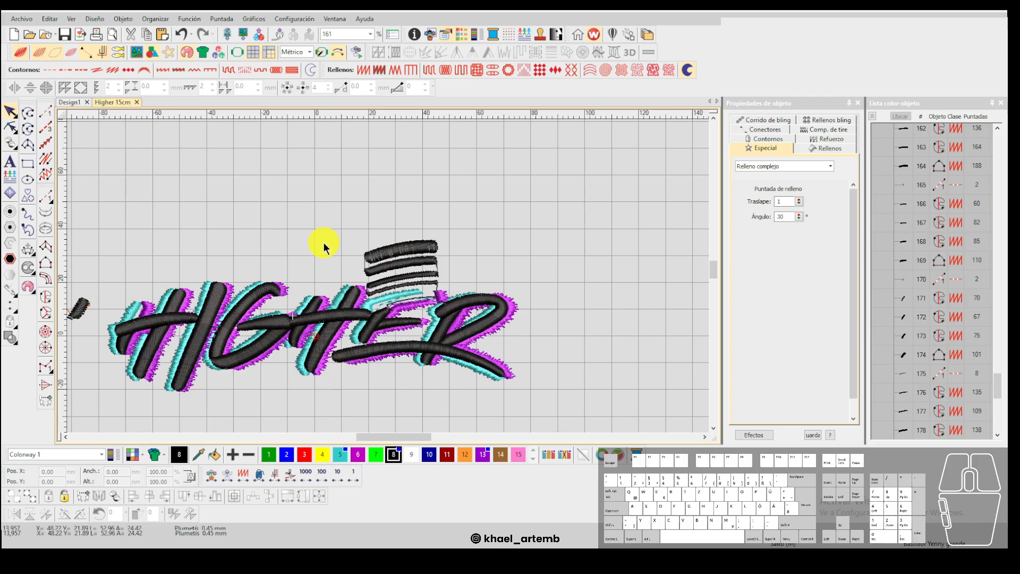
{"action": "scroll", "coordinate": [323, 242], "scroll_direction": "up", "scroll_amount": 6}
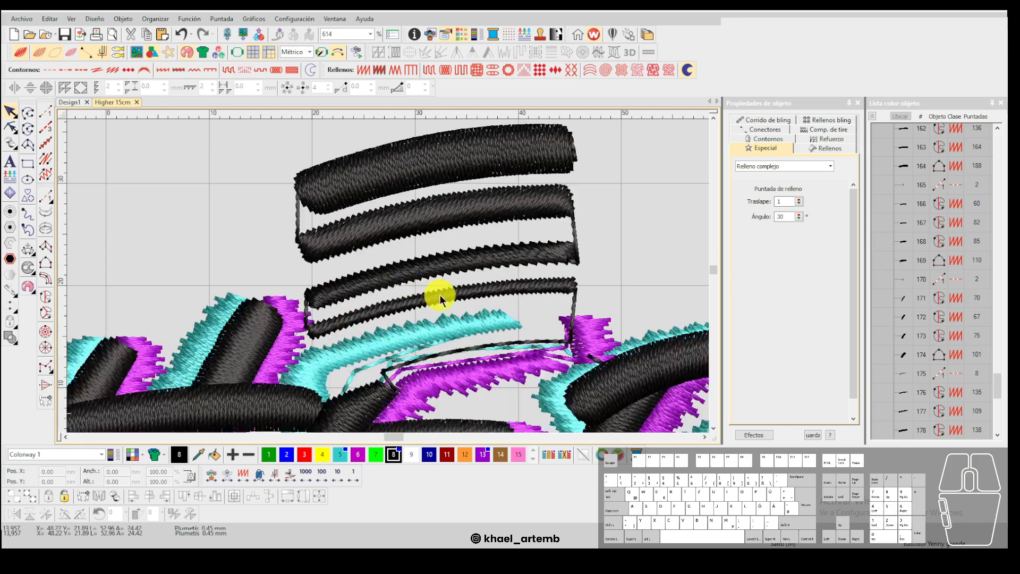
{"action": "left_click", "coordinate": [440, 218]}
{"action": "left_click", "coordinate": [434, 166]}
{"action": "left_click", "coordinate": [226, 211]}
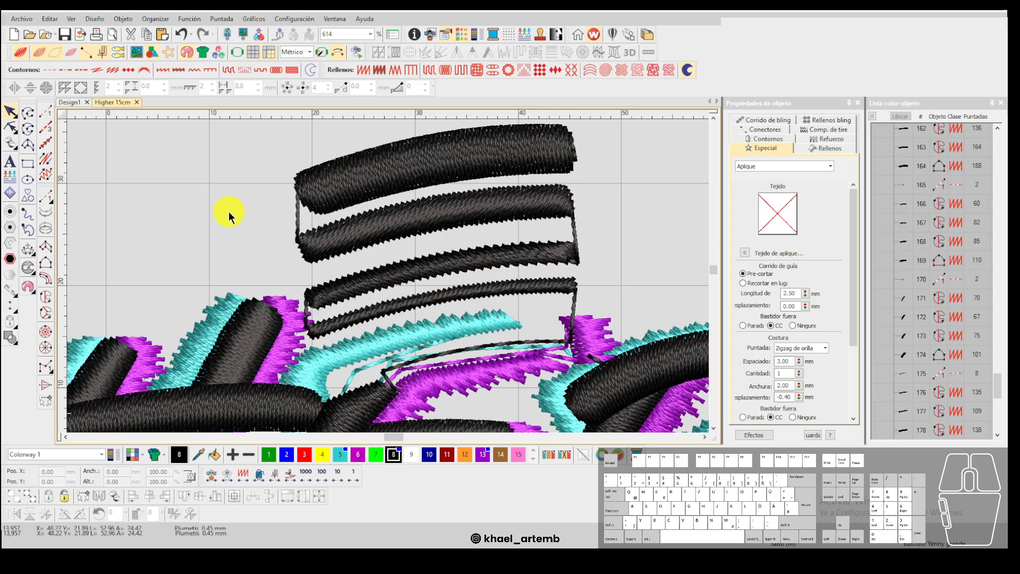
Examine the satin fill properties of the three lower fanned-out layers of the E's upper bar, one layer at a time.
{"action": "scroll", "coordinate": [388, 276], "scroll_direction": "down", "scroll_amount": 8}
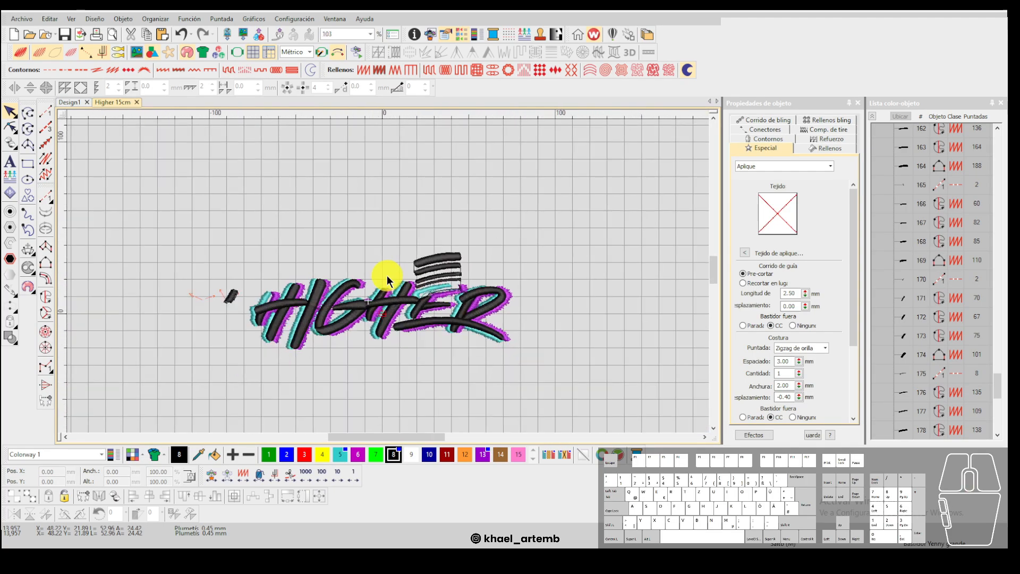
{"action": "left_click", "coordinate": [387, 276]}
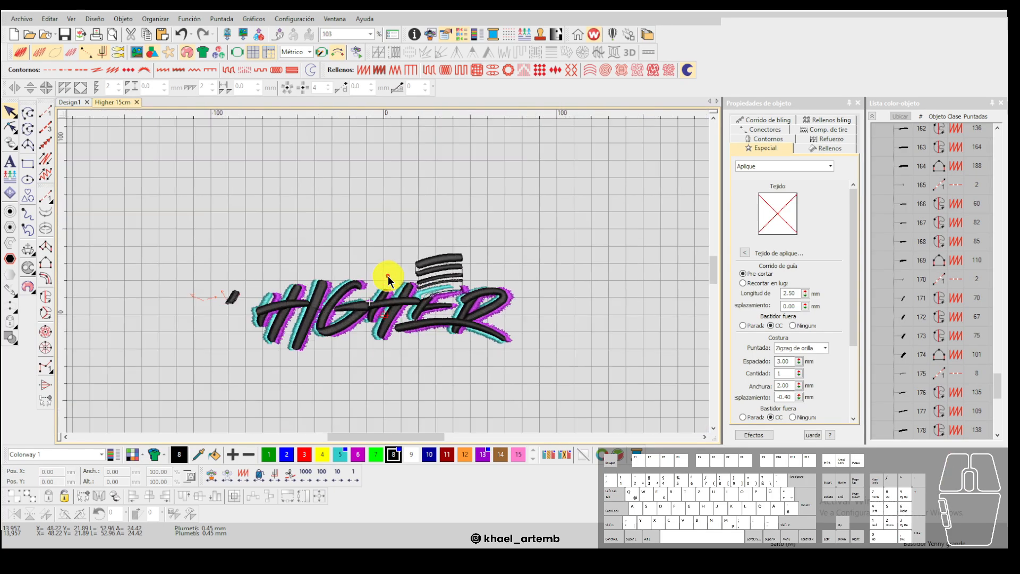
{"action": "scroll", "coordinate": [388, 276], "scroll_direction": "up", "scroll_amount": 6}
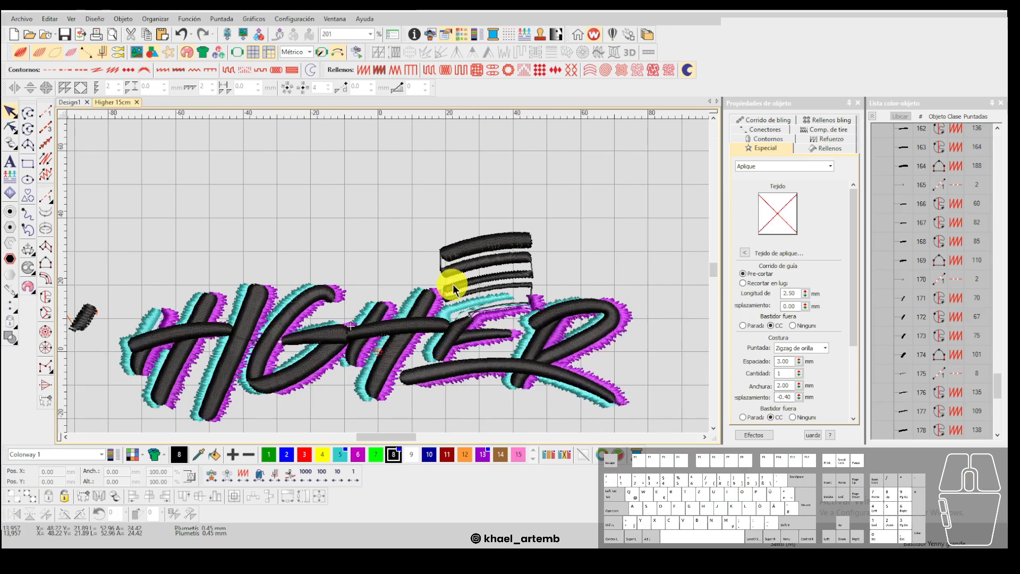
{"action": "scroll", "coordinate": [388, 276], "scroll_direction": "up", "scroll_amount": 3}
{"action": "left_click", "coordinate": [452, 301]}
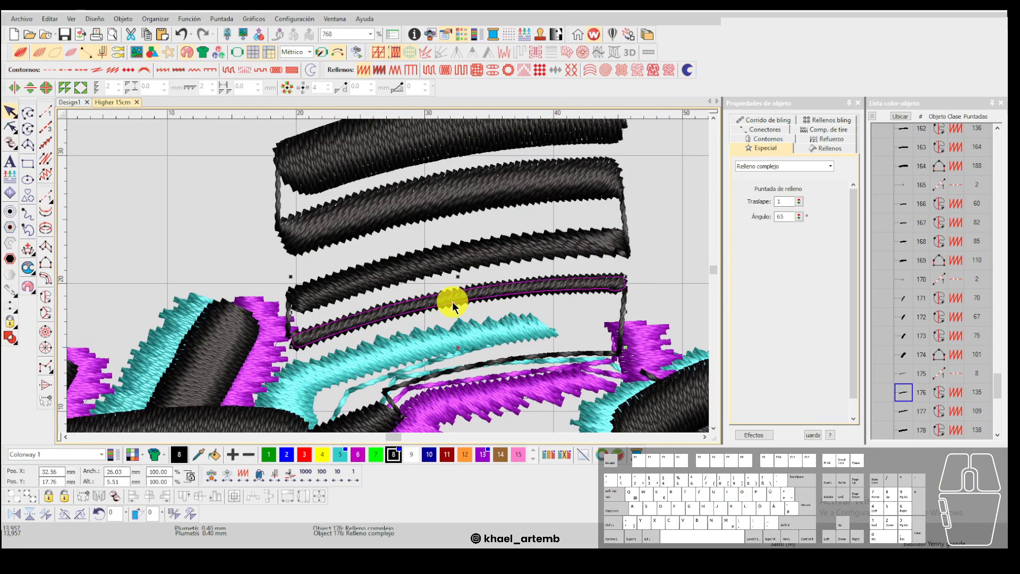
{"action": "left_click", "coordinate": [480, 260]}
{"action": "left_click", "coordinate": [829, 148]}
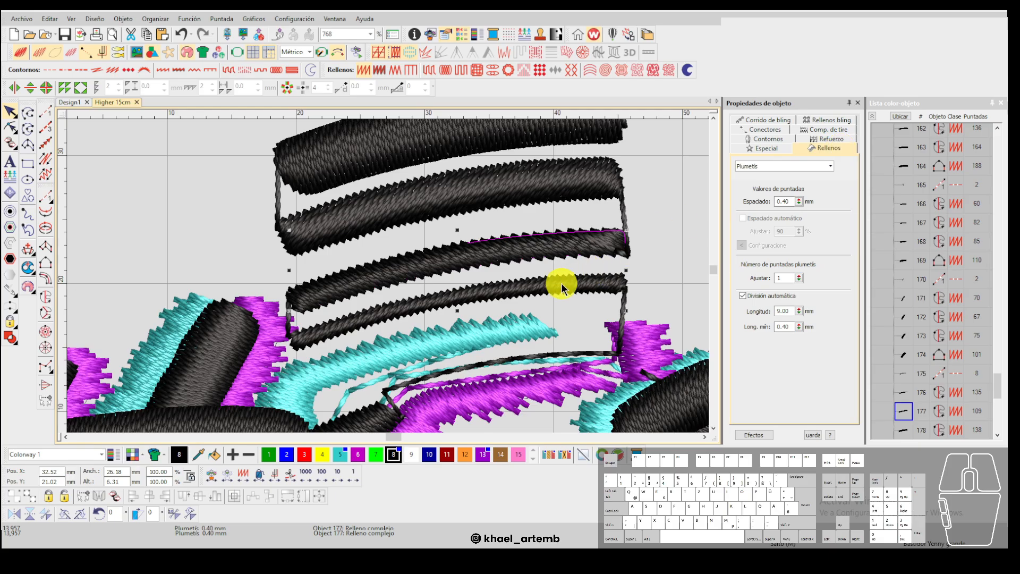
{"action": "left_click", "coordinate": [516, 233]}
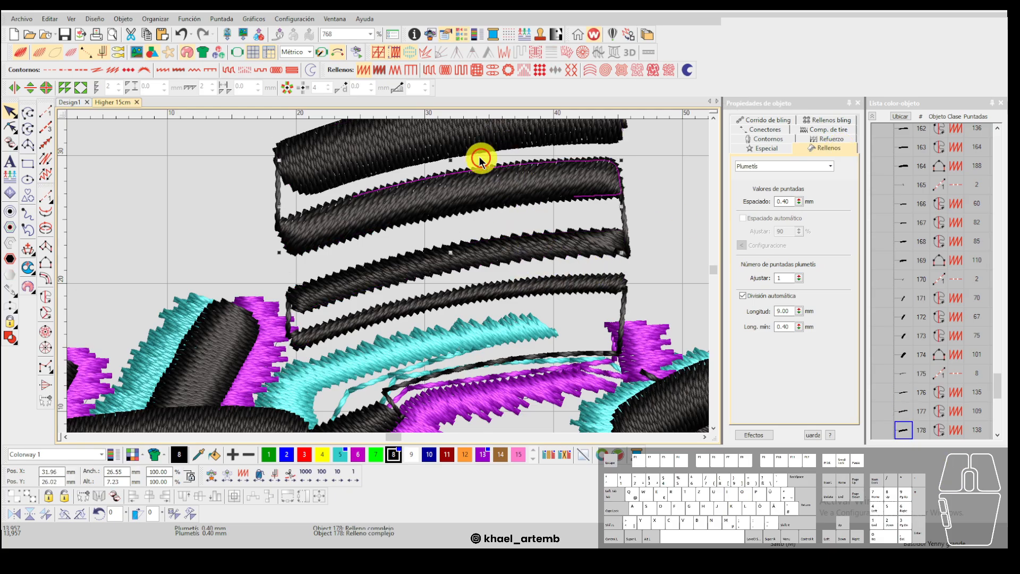
{"action": "left_click", "coordinate": [505, 282]}
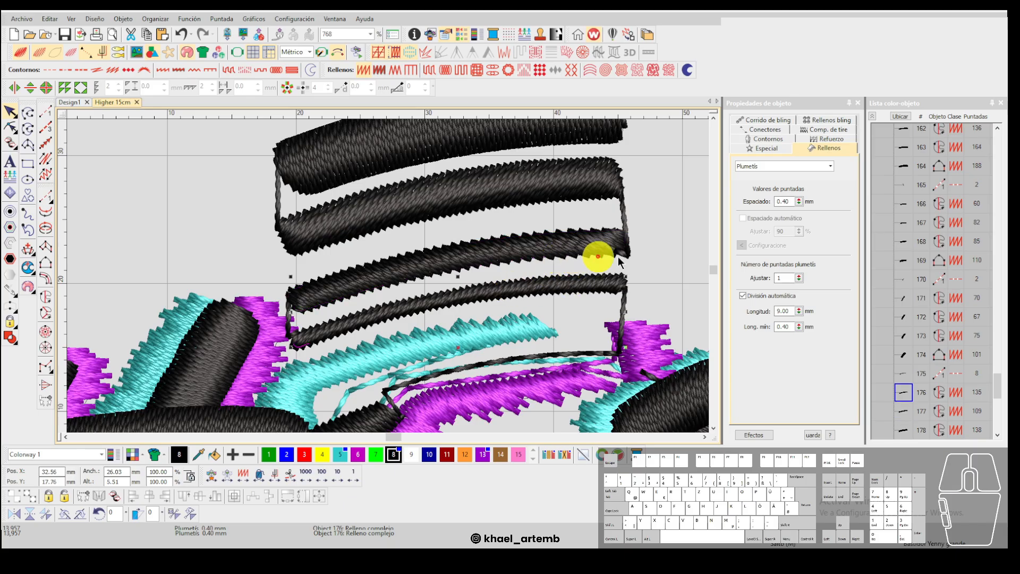
Try different satin stitch spacings on the three lower fanned-out layers of the E's upper bar.
{"action": "double_click", "coordinate": [791, 201]}
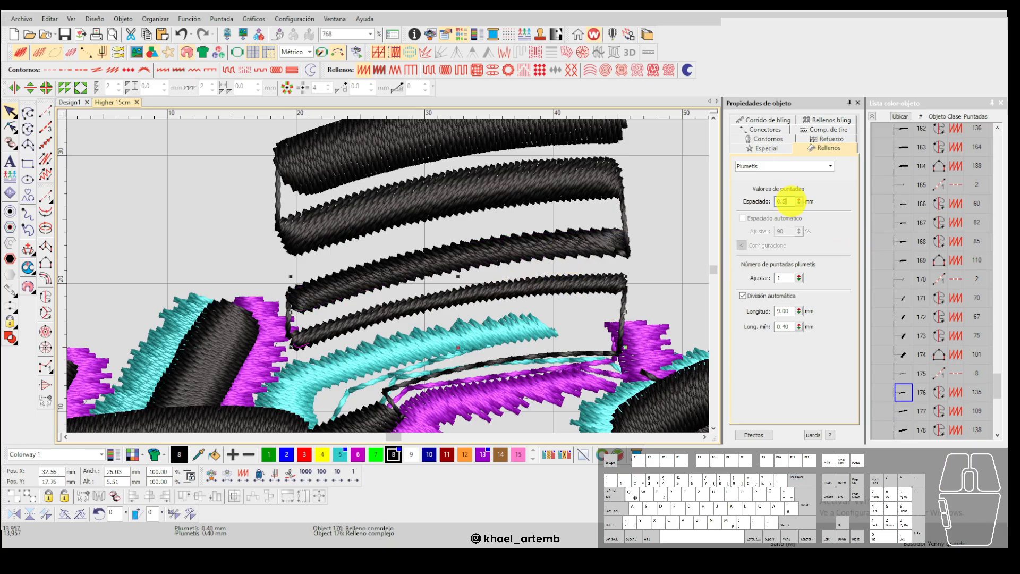
{"action": "left_click", "coordinate": [629, 240]}
{"action": "left_click", "coordinate": [788, 201]}
{"action": "key", "text": "BackSpace"}
{"action": "type", "text": "7"}
{"action": "key", "text": "Return"}
{"action": "left_click", "coordinate": [524, 171]}
{"action": "left_click", "coordinate": [794, 201]}
{"action": "key", "text": "BackSpace"}
{"action": "type", "text": "5"}
{"action": "key", "text": "Return"}
{"action": "left_click", "coordinate": [401, 152]}
Undo the three stitch spacing changes on the fanned-out layers and clear the selection.
{"action": "scroll", "coordinate": [401, 152], "scroll_direction": "down", "scroll_amount": 3}
{"action": "key", "text": "ctrl+z"}
{"action": "key", "text": "ctrl+z"}
{"action": "key", "text": "ctrl+z"}
{"action": "left_click", "coordinate": [562, 276]}
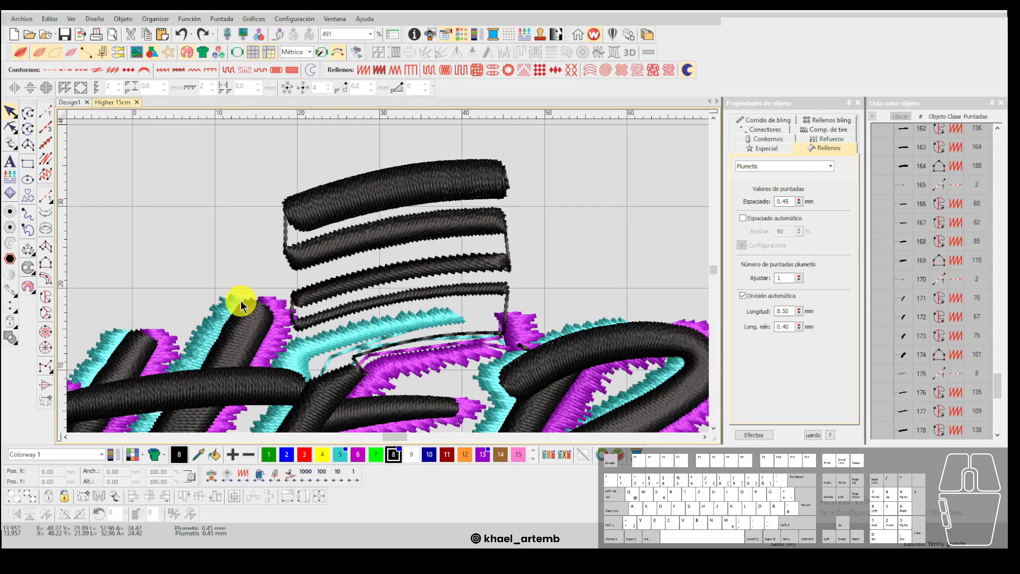
Examine the thinnest black satin layer up close, then the fanned-out layers together with the whole HIGHER lettering.
{"action": "scroll", "coordinate": [380, 287], "scroll_direction": "down", "scroll_amount": 3}
{"action": "scroll", "coordinate": [388, 275], "scroll_direction": "up", "scroll_amount": 5}
{"action": "scroll", "coordinate": [394, 276], "scroll_direction": "up", "scroll_amount": 3}
{"action": "left_click", "coordinate": [465, 266]}
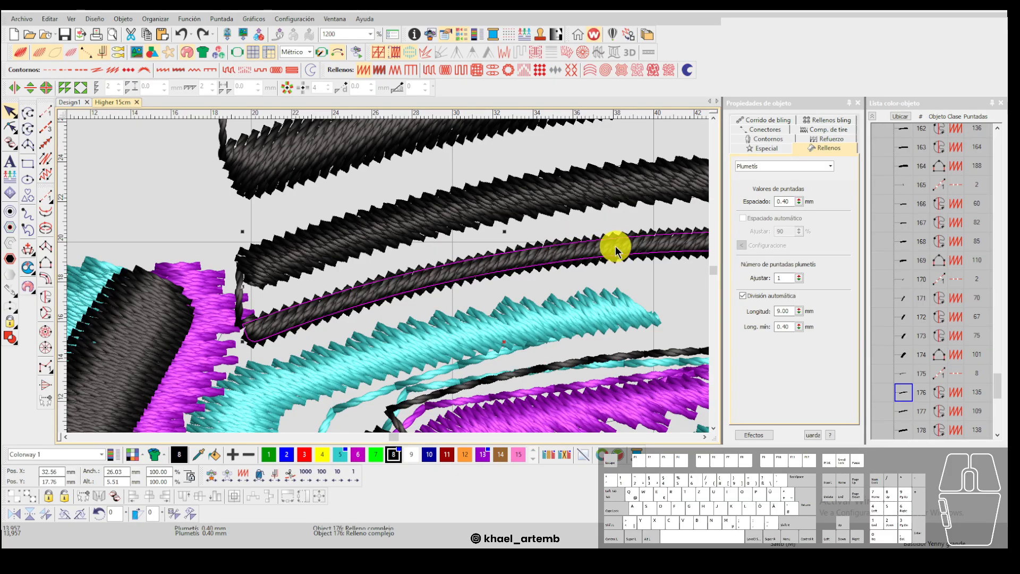
{"action": "scroll", "coordinate": [387, 276], "scroll_direction": "down", "scroll_amount": 5}
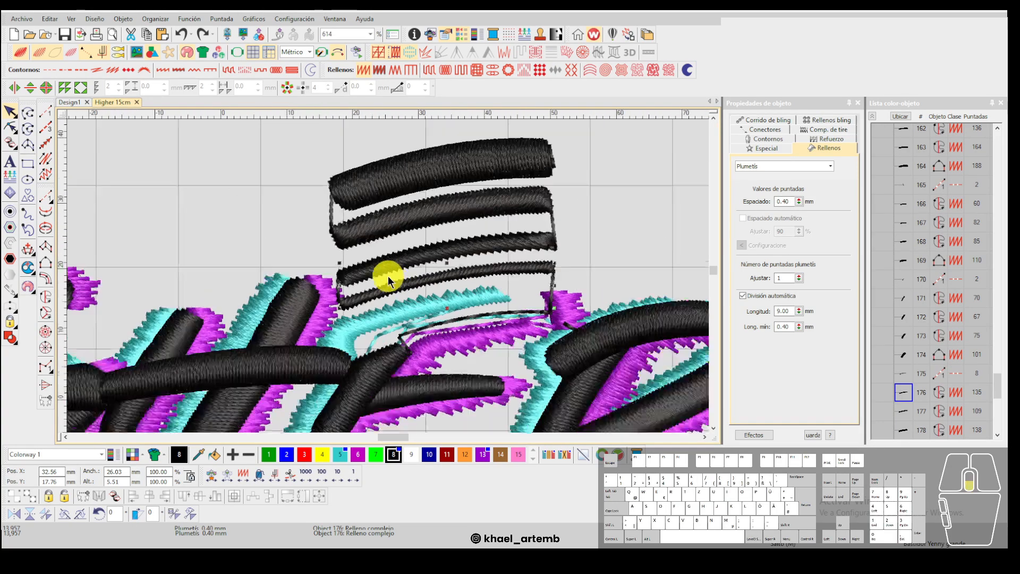
{"action": "scroll", "coordinate": [383, 276], "scroll_direction": "up", "scroll_amount": 1}
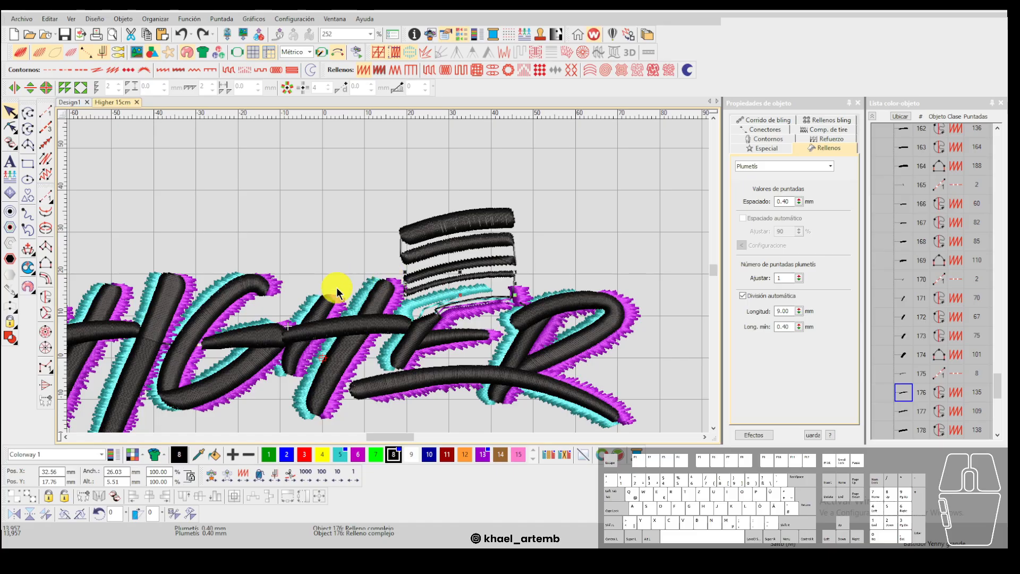
{"action": "left_click", "coordinate": [337, 264]}
{"action": "scroll", "coordinate": [337, 262], "scroll_direction": "down", "scroll_amount": 1}
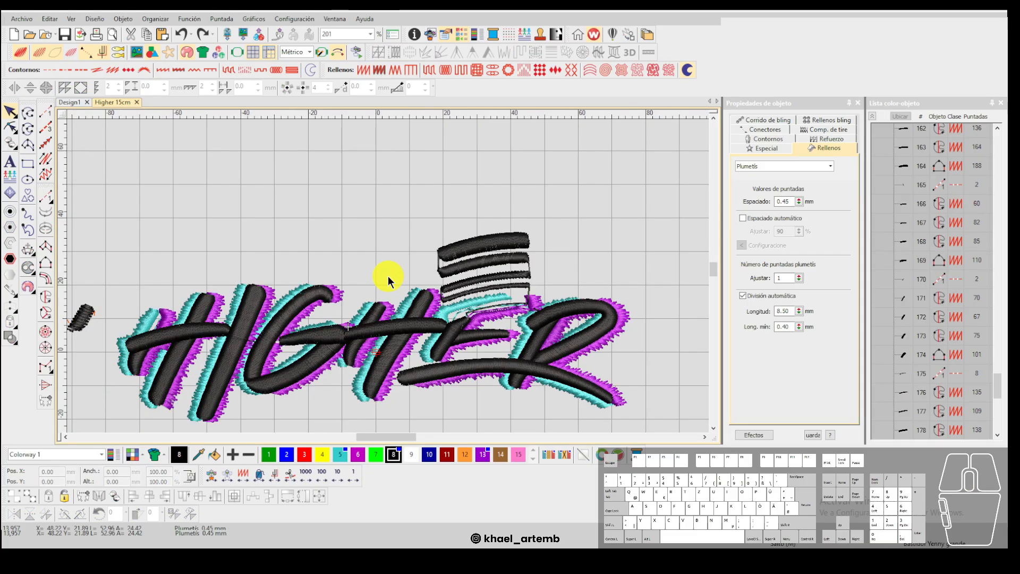
Inspect the thinnest layer's individual stitch lines without the realistic rendering, then compare them with the rendered thread view.
{"action": "scroll", "coordinate": [388, 275], "scroll_direction": "up", "scroll_amount": 6}
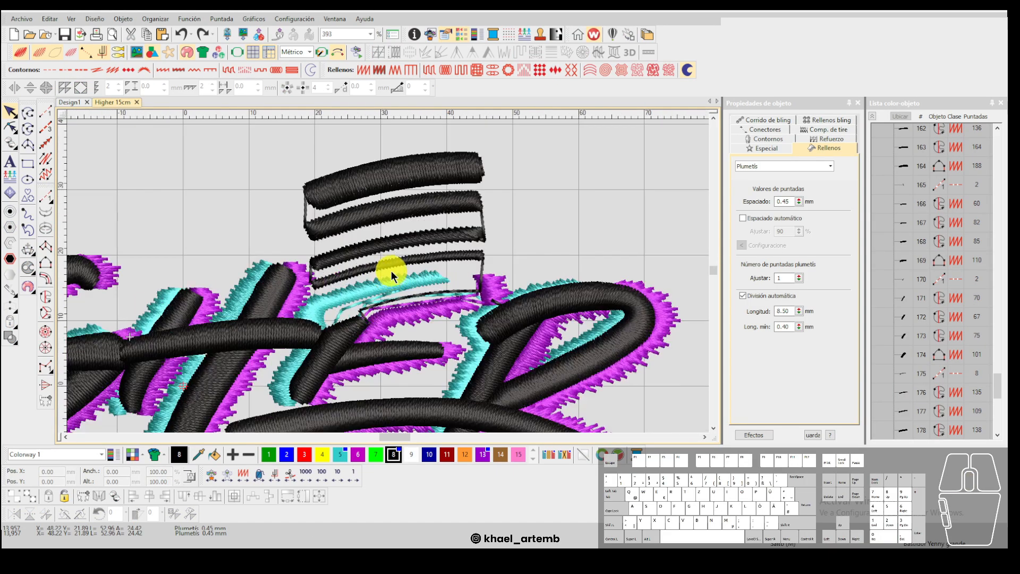
{"action": "scroll", "coordinate": [388, 276], "scroll_direction": "down", "scroll_amount": 2}
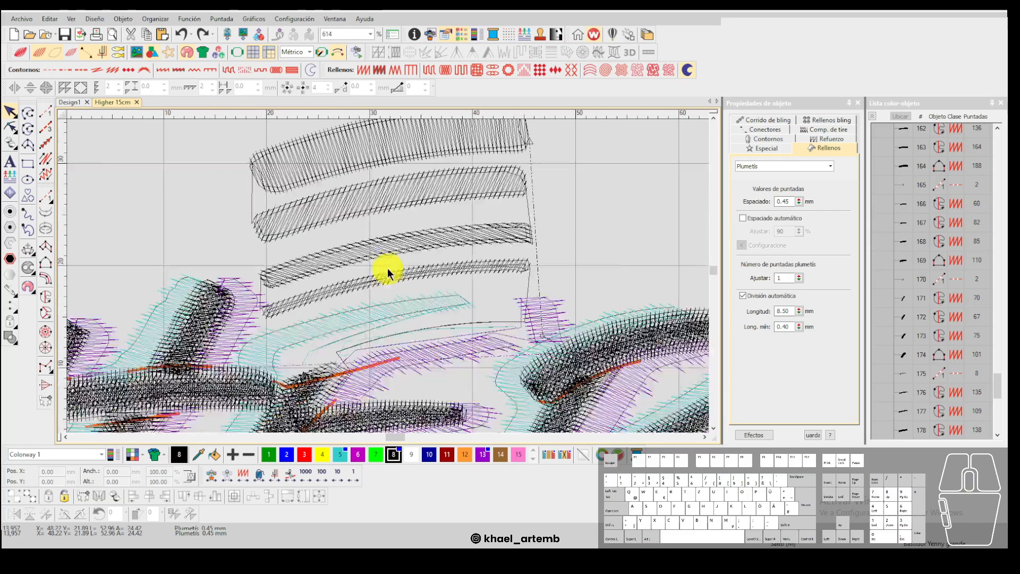
{"action": "scroll", "coordinate": [391, 251], "scroll_direction": "up", "scroll_amount": 3}
{"action": "left_click", "coordinate": [399, 316]}
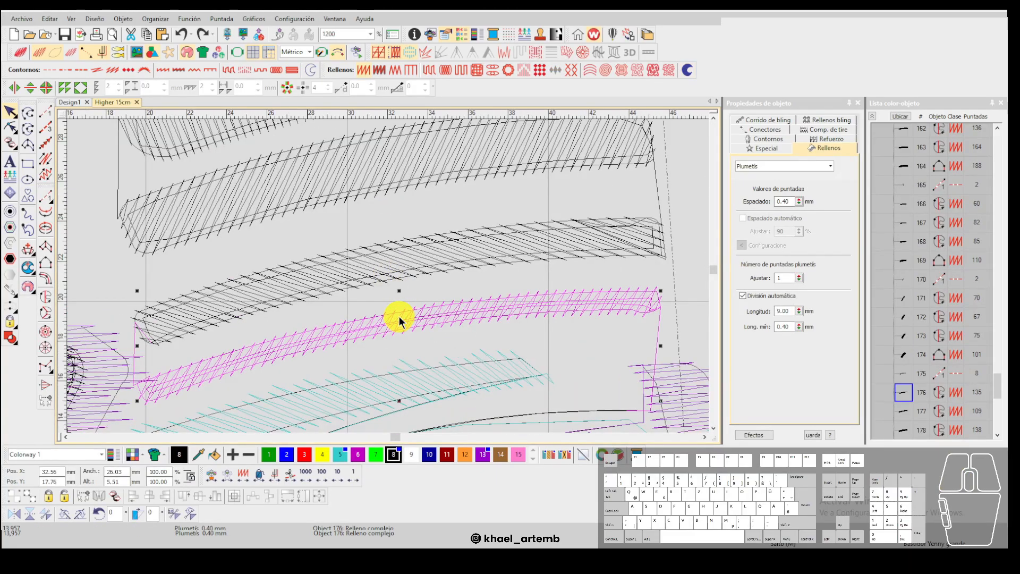
{"action": "scroll", "coordinate": [399, 317], "scroll_direction": "down", "scroll_amount": 1}
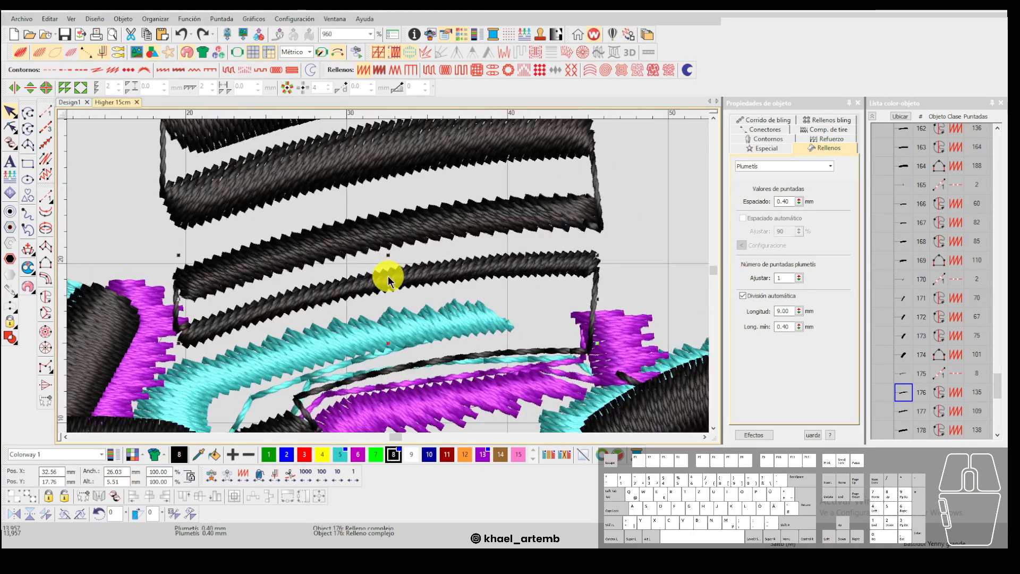
{"action": "left_click", "coordinate": [632, 264]}
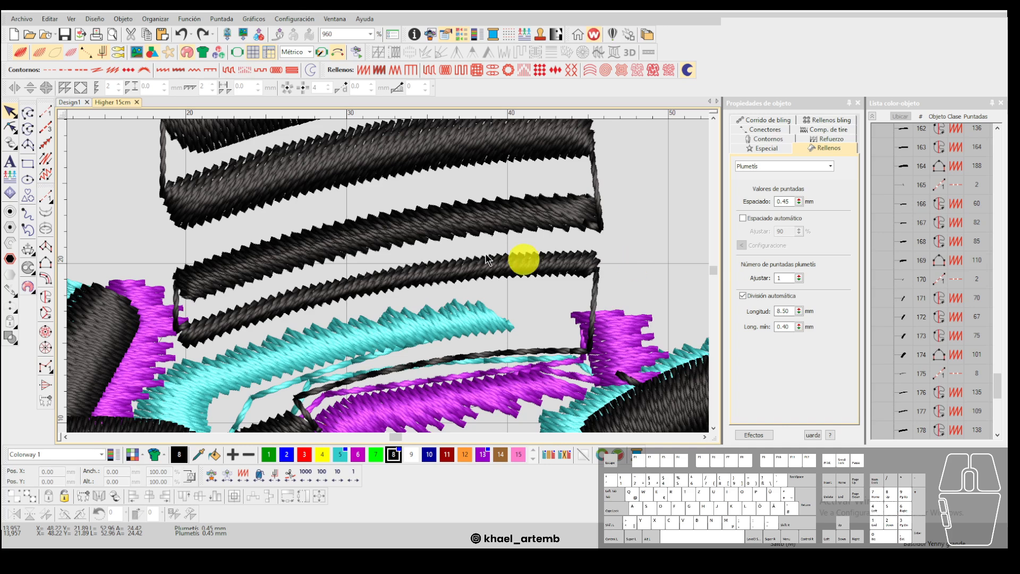
{"action": "scroll", "coordinate": [387, 259], "scroll_direction": "up", "scroll_amount": 1}
{"action": "scroll", "coordinate": [388, 275], "scroll_direction": "down", "scroll_amount": 1}
{"action": "scroll", "coordinate": [388, 276], "scroll_direction": "up", "scroll_amount": 1}
{"action": "scroll", "coordinate": [388, 275], "scroll_direction": "down", "scroll_amount": 1}
Compare the alternating stitch directions layer by layer, from the thinnest column to the widest one, in plain stitch view.
{"action": "key", "text": "t"}
{"action": "left_click", "coordinate": [400, 299]}
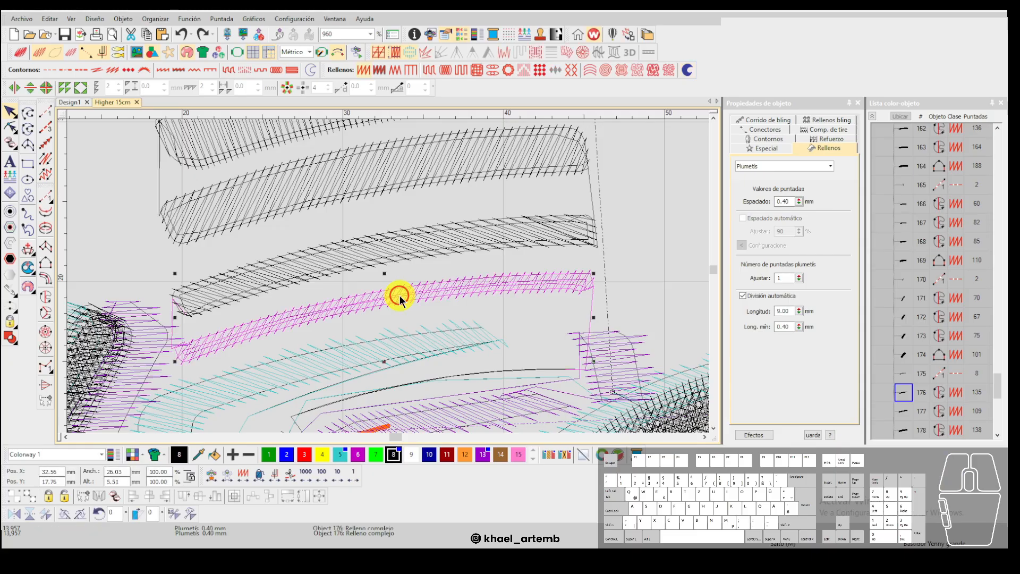
{"action": "scroll", "coordinate": [388, 275], "scroll_direction": "down", "scroll_amount": 1}
{"action": "scroll", "coordinate": [390, 272], "scroll_direction": "up", "scroll_amount": 2}
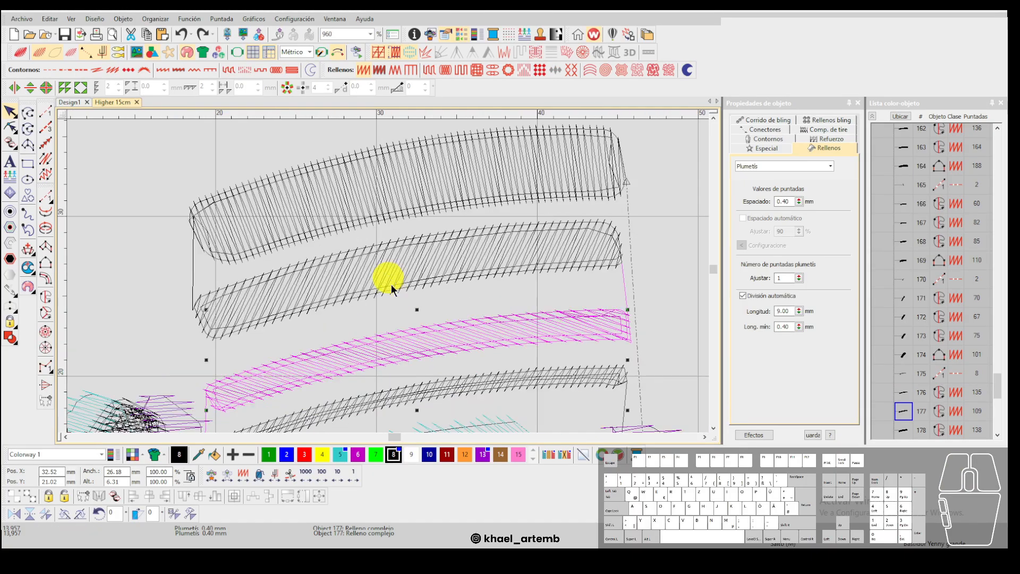
{"action": "scroll", "coordinate": [396, 265], "scroll_direction": "down", "scroll_amount": 1}
{"action": "left_click", "coordinate": [357, 261]}
{"action": "scroll", "coordinate": [405, 281], "scroll_direction": "down", "scroll_amount": 5}
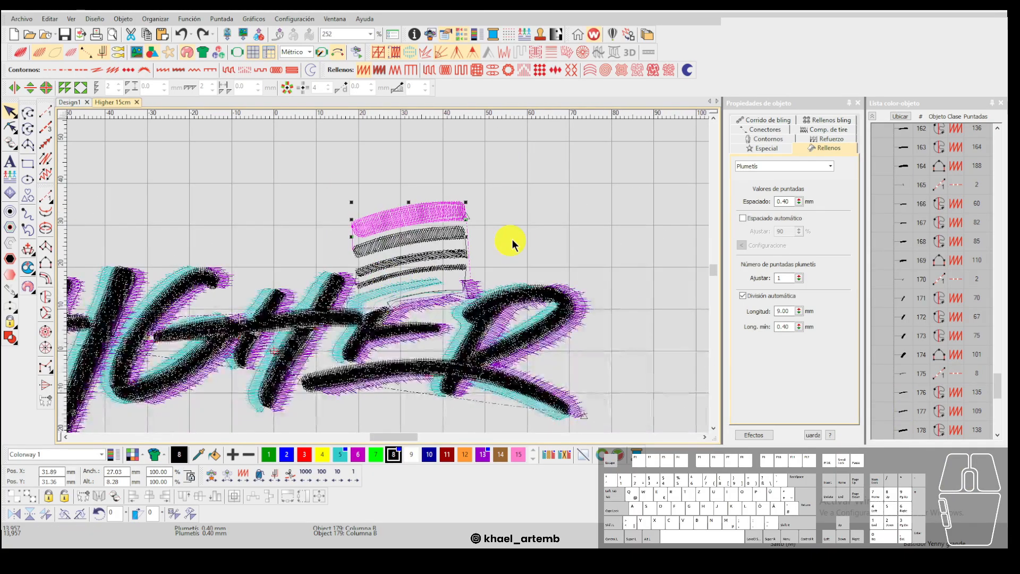
{"action": "left_click", "coordinate": [518, 238]}
{"action": "key", "text": "t"}
{"action": "scroll", "coordinate": [385, 276], "scroll_direction": "down", "scroll_amount": 2}
Undo the separation of the satin layers until the E's upper bar is stacked in place again.
{"action": "key", "text": "ctrl+z"}
{"action": "key", "text": "ctrl+z"}
{"action": "key", "text": "ctrl+z"}
{"action": "key", "text": "ctrl+z"}
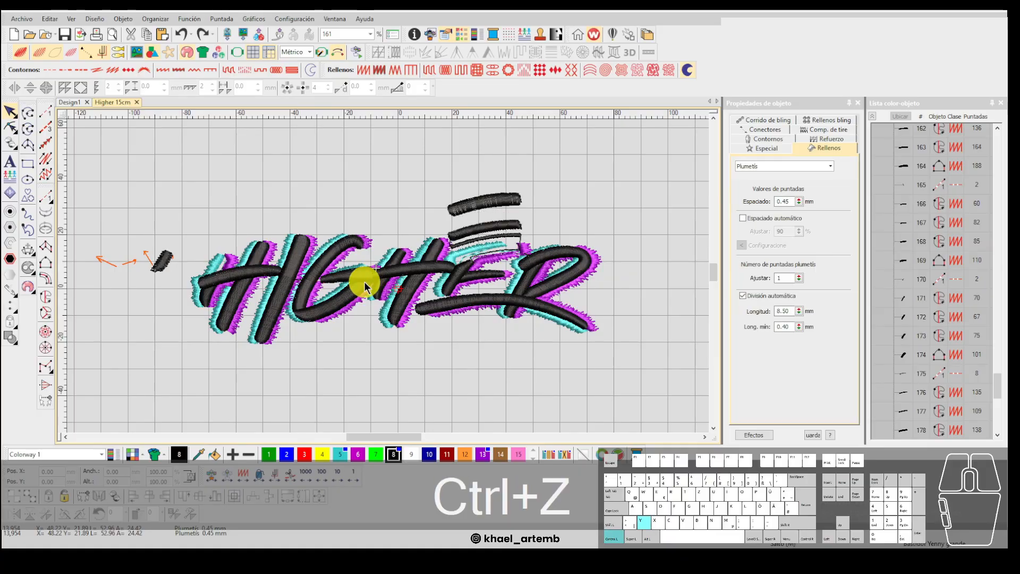
{"action": "key", "text": "ctrl+z"}
{"action": "key", "text": "ctrl+z"}
{"action": "key", "text": "ctrl+z"}
{"action": "key", "text": "ctrl+z"}
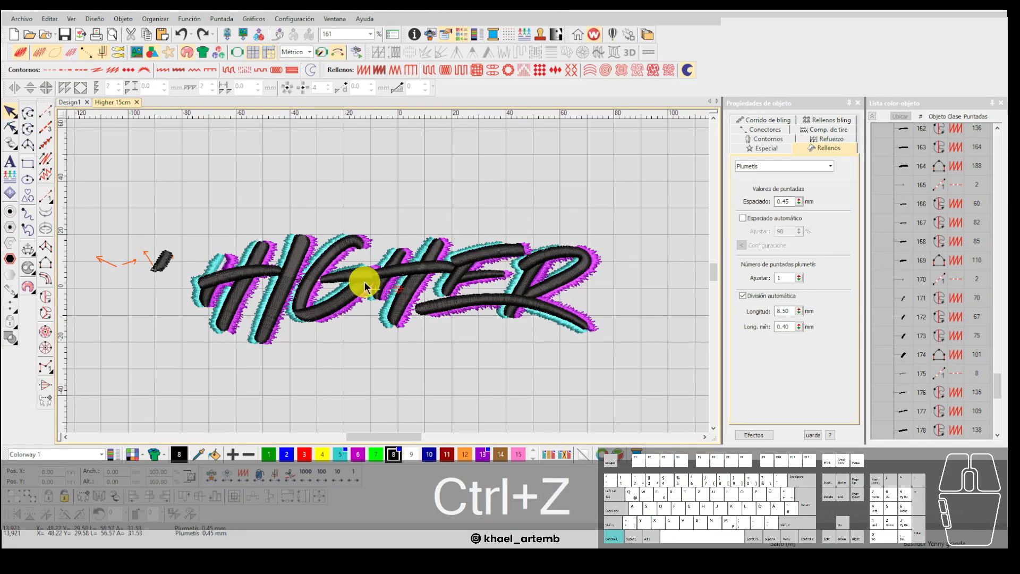
{"action": "key", "text": "ctrl+z"}
{"action": "key", "text": "ctrl+z"}
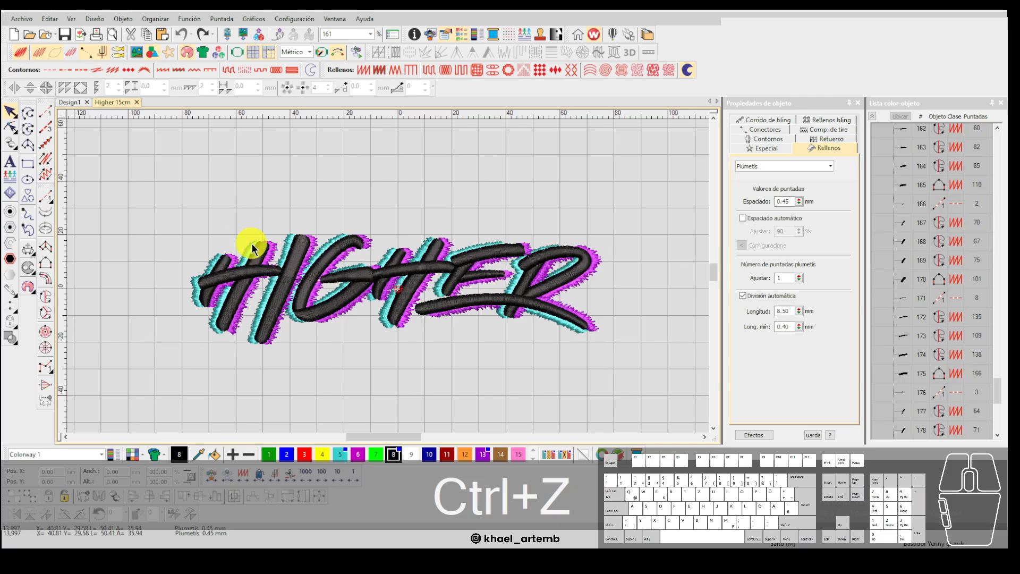
{"action": "scroll", "coordinate": [260, 251], "scroll_direction": "up", "scroll_amount": 2}
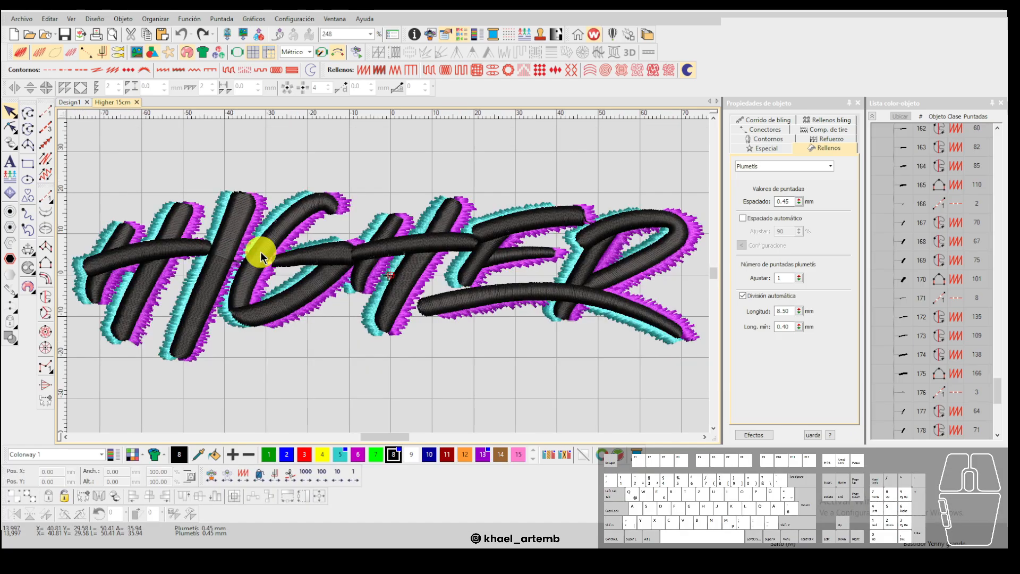
{"action": "left_click", "coordinate": [484, 153]}
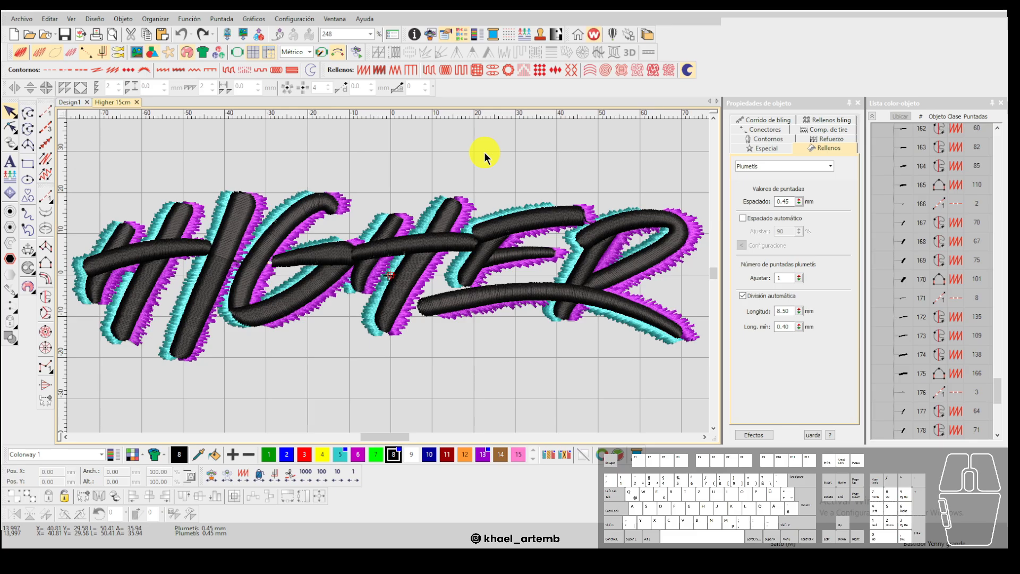
{"action": "left_click", "coordinate": [484, 153]}
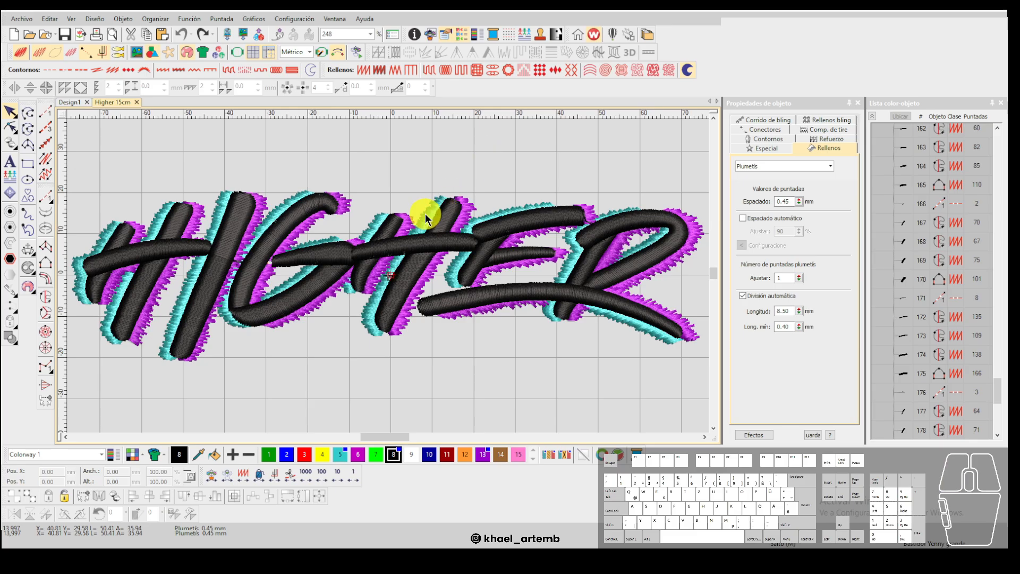
{"action": "scroll", "coordinate": [388, 275], "scroll_direction": "up", "scroll_amount": 3}
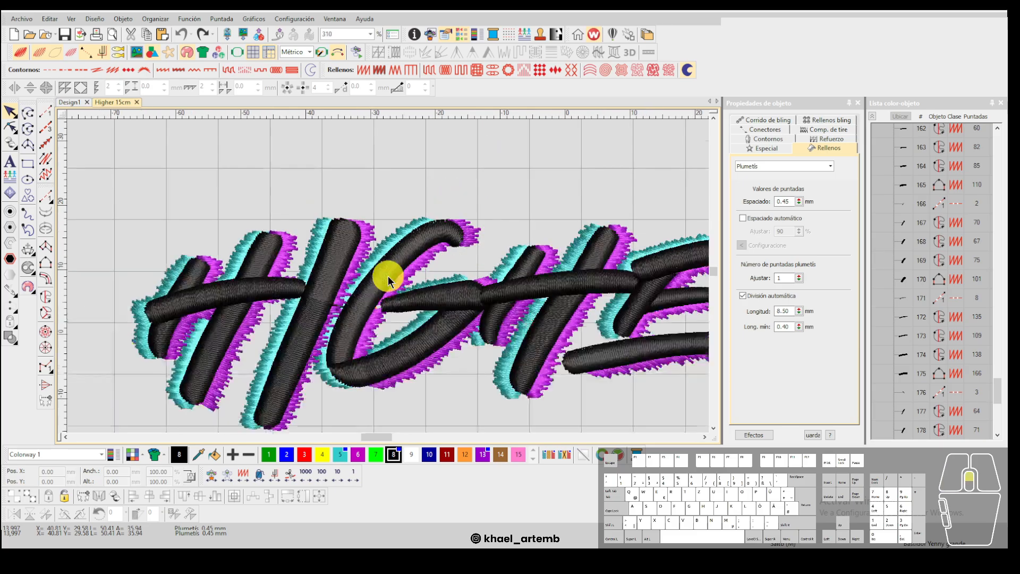
{"action": "scroll", "coordinate": [390, 276], "scroll_direction": "down", "scroll_amount": 1}
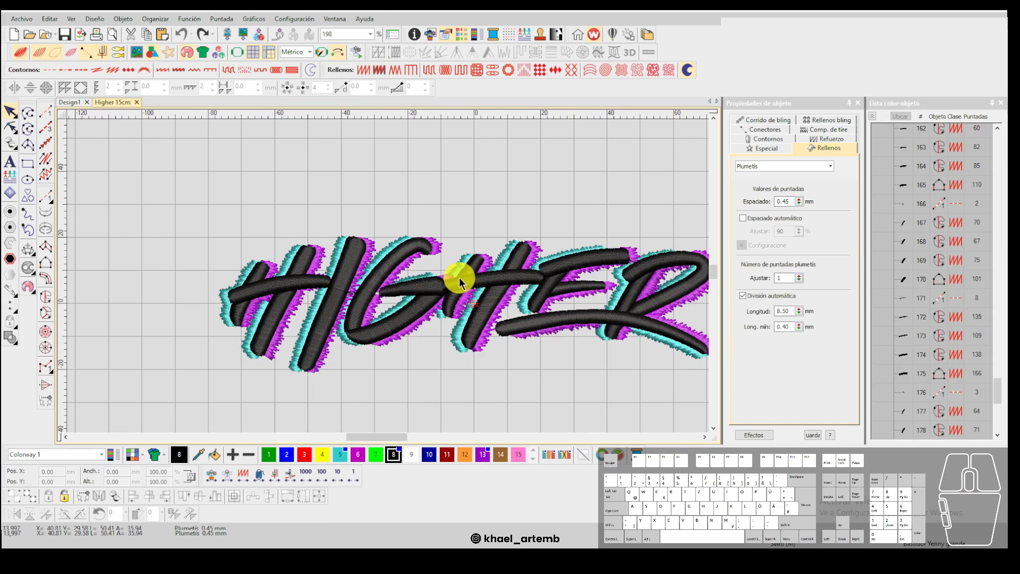
Choose the Plumetis de realce fill, try sketching a curved run line above the lettering, and undo the sketch.
{"action": "left_click", "coordinate": [377, 75]}
{"action": "scroll", "coordinate": [485, 149], "scroll_direction": "up", "scroll_amount": 2}
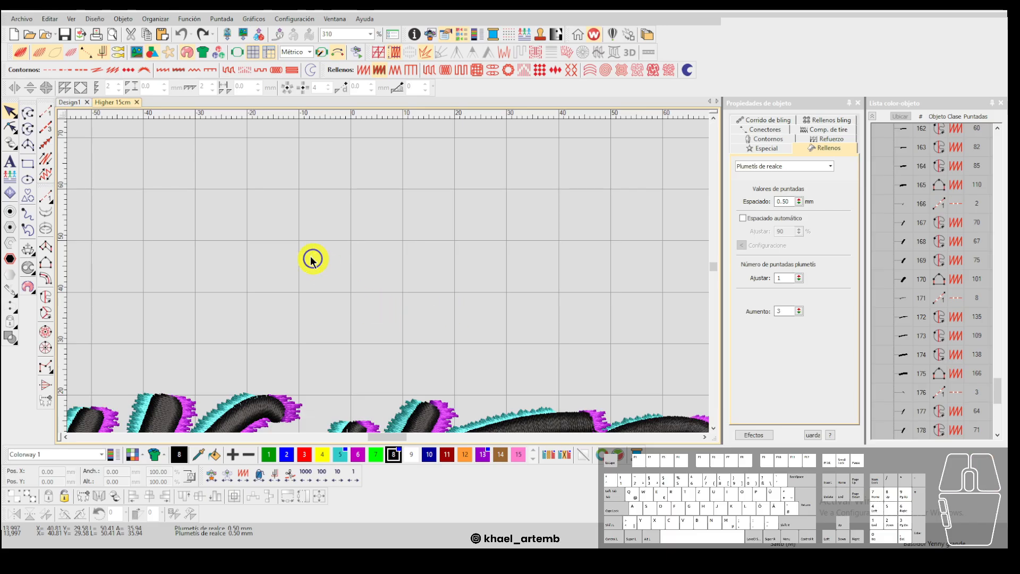
{"action": "key", "text": "space"}
{"action": "left_click", "coordinate": [449, 281]}
{"action": "right_click", "coordinate": [399, 281]}
{"action": "left_click", "coordinate": [269, 230]}
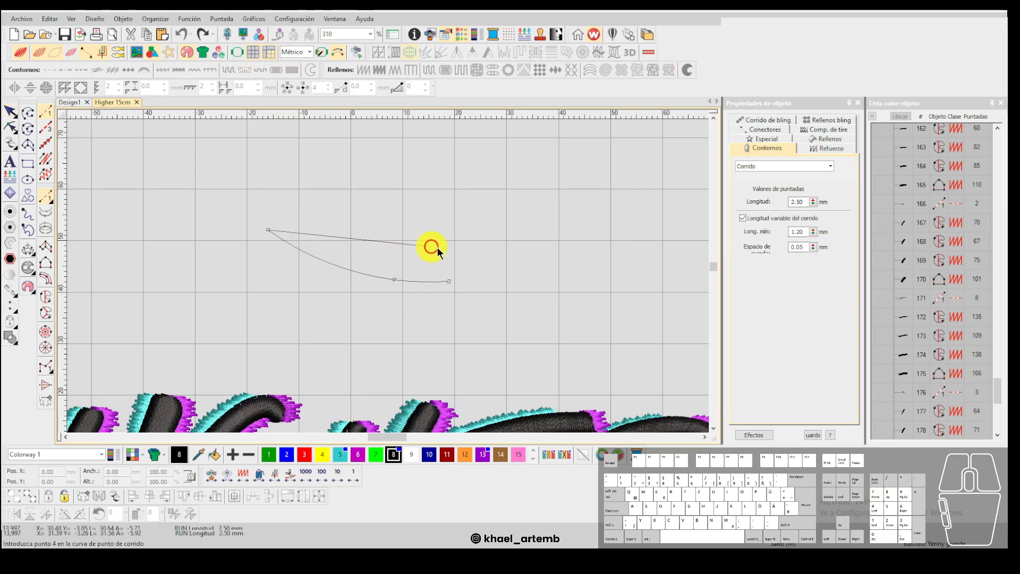
{"action": "key", "text": "Return"}
{"action": "left_click", "coordinate": [474, 244]}
{"action": "key", "text": "ctrl+z"}
{"action": "key", "text": "Escape"}
{"action": "scroll", "coordinate": [388, 276], "scroll_direction": "down", "scroll_amount": 5}
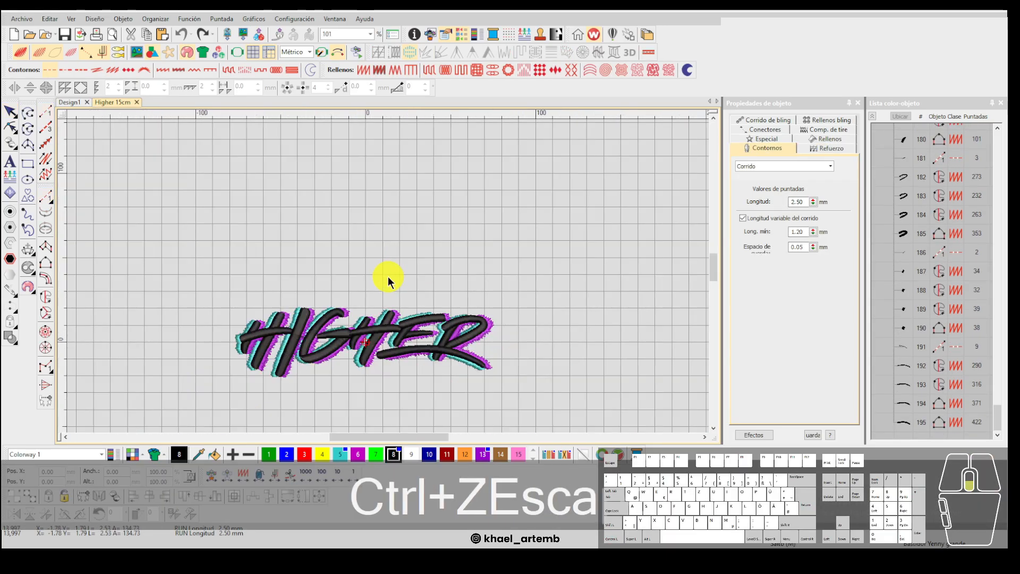
{"action": "scroll", "coordinate": [388, 276], "scroll_direction": "up", "scroll_amount": 2}
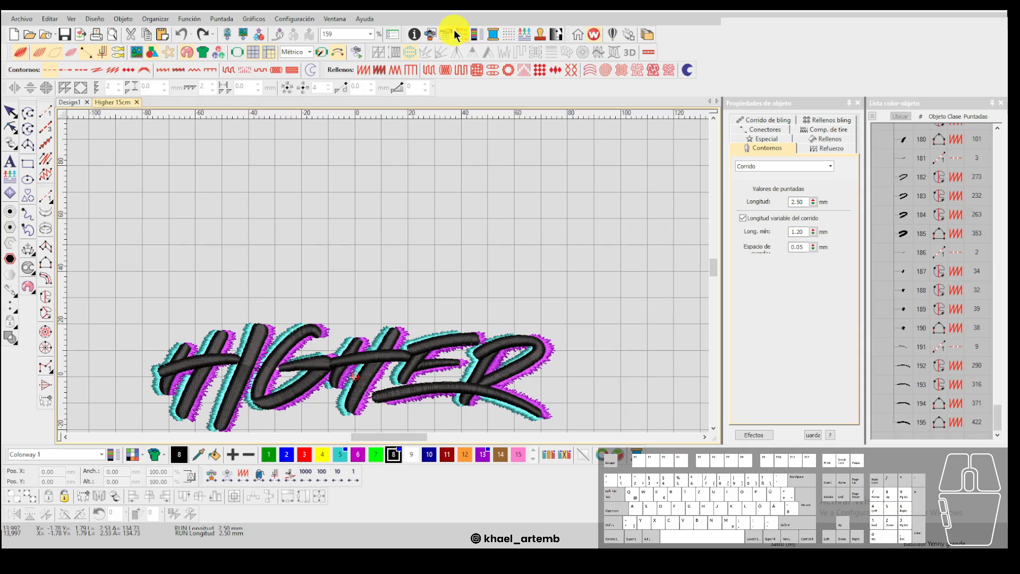
Draw a six-point Column B shape, about 41 by 16 mm, with Plumetis de realce fill above the HIGHER lettering.
{"action": "left_click", "coordinate": [379, 69]}
{"action": "scroll", "coordinate": [388, 278], "scroll_direction": "up", "scroll_amount": 3}
{"action": "scroll", "coordinate": [388, 278], "scroll_direction": "down", "scroll_amount": 1}
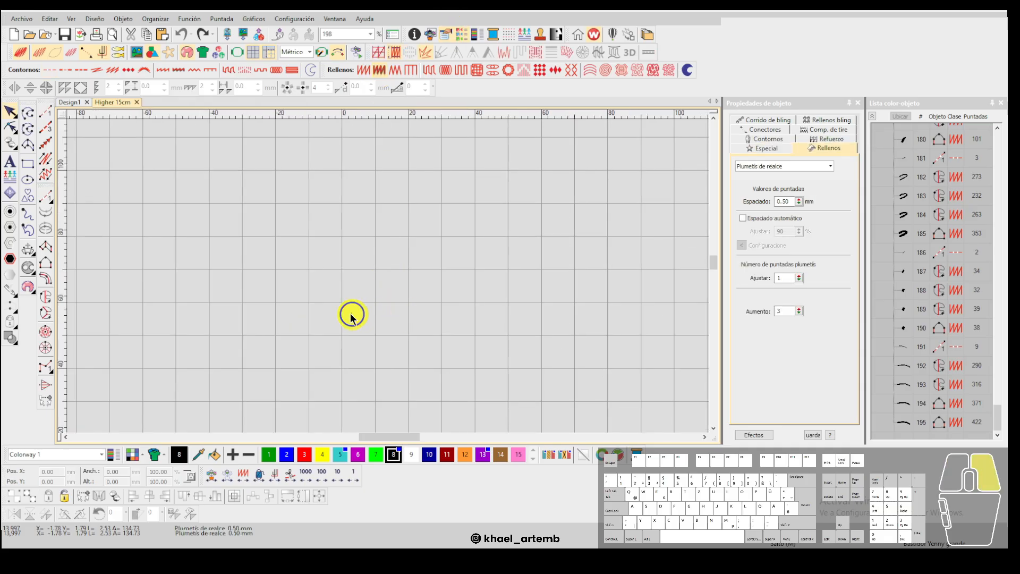
{"action": "left_click", "coordinate": [321, 227]}
{"action": "left_click", "coordinate": [370, 213]}
{"action": "left_click", "coordinate": [448, 228]}
{"action": "left_click", "coordinate": [321, 250]}
{"action": "left_click", "coordinate": [372, 262]}
{"action": "left_click", "coordinate": [457, 260]}
{"action": "key", "text": "Return"}
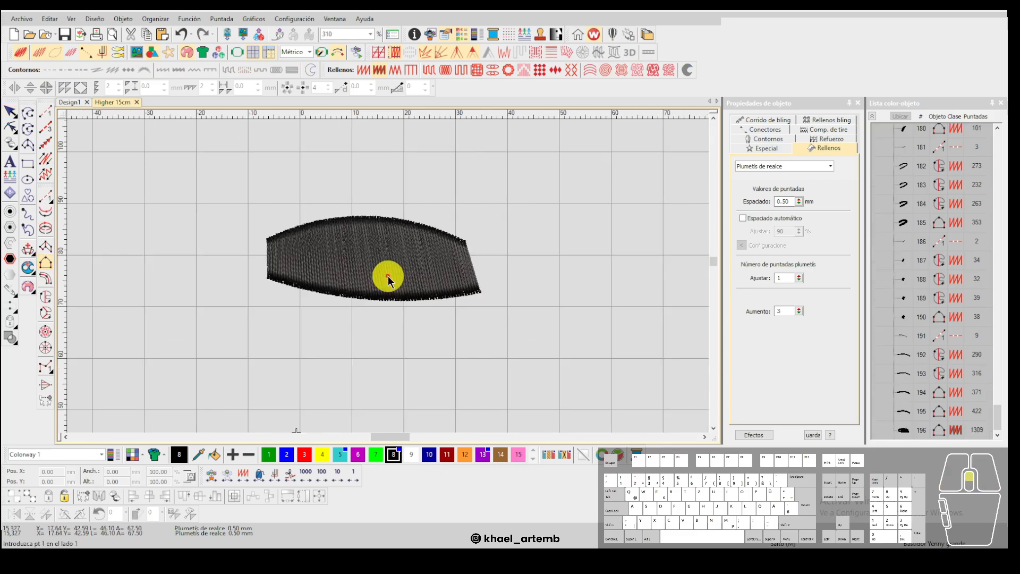
Examine the stitch layers of the raised satin column in both the stitch-line and realistic views.
{"action": "scroll", "coordinate": [388, 279], "scroll_direction": "up", "scroll_amount": 4}
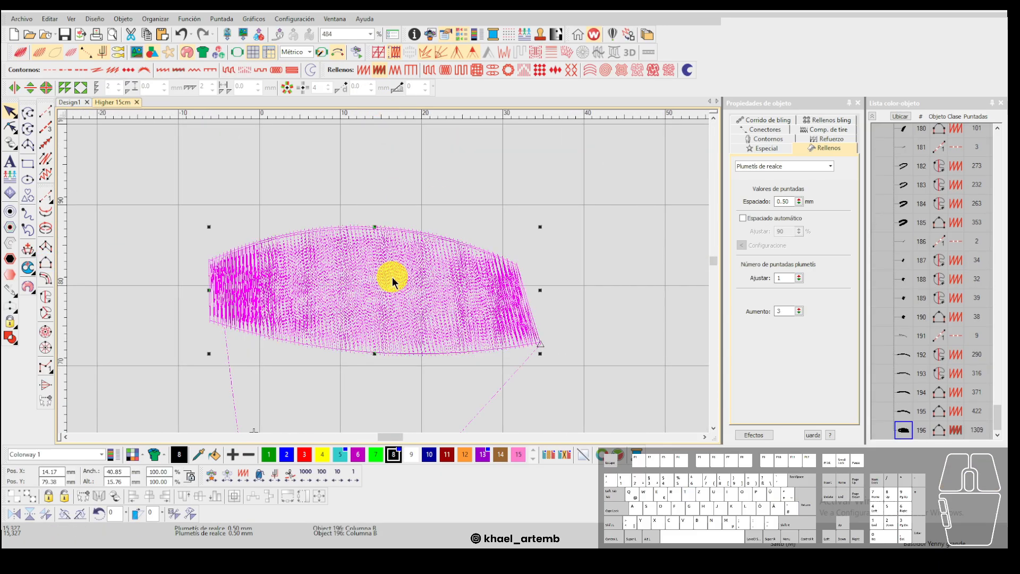
{"action": "scroll", "coordinate": [388, 279], "scroll_direction": "up", "scroll_amount": 3}
{"action": "scroll", "coordinate": [380, 274], "scroll_direction": "down", "scroll_amount": 2}
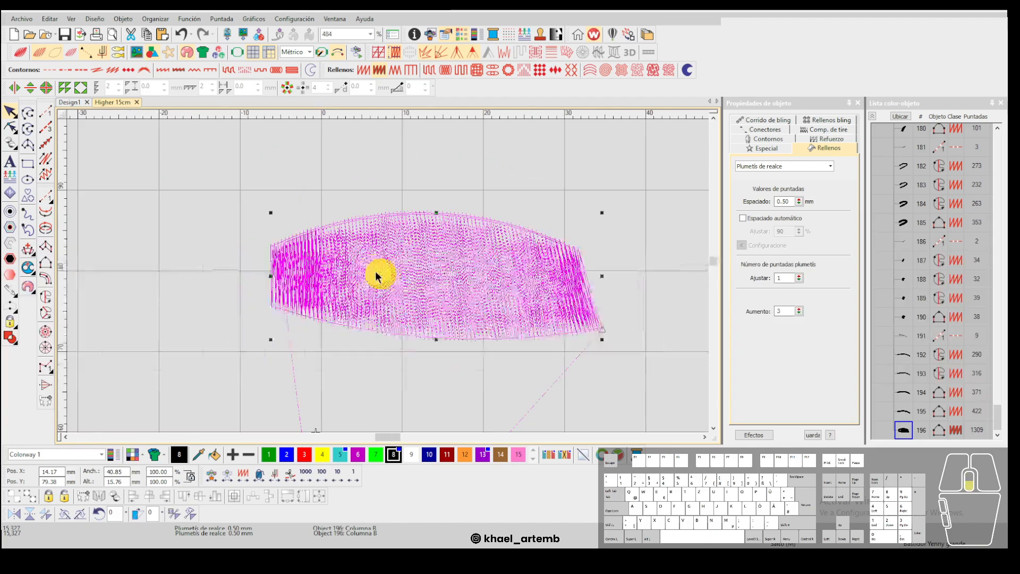
{"action": "scroll", "coordinate": [387, 276], "scroll_direction": "up", "scroll_amount": 3}
{"action": "key", "text": "t"}
{"action": "scroll", "coordinate": [422, 286], "scroll_direction": "down", "scroll_amount": 2}
{"action": "scroll", "coordinate": [420, 283], "scroll_direction": "down", "scroll_amount": 2}
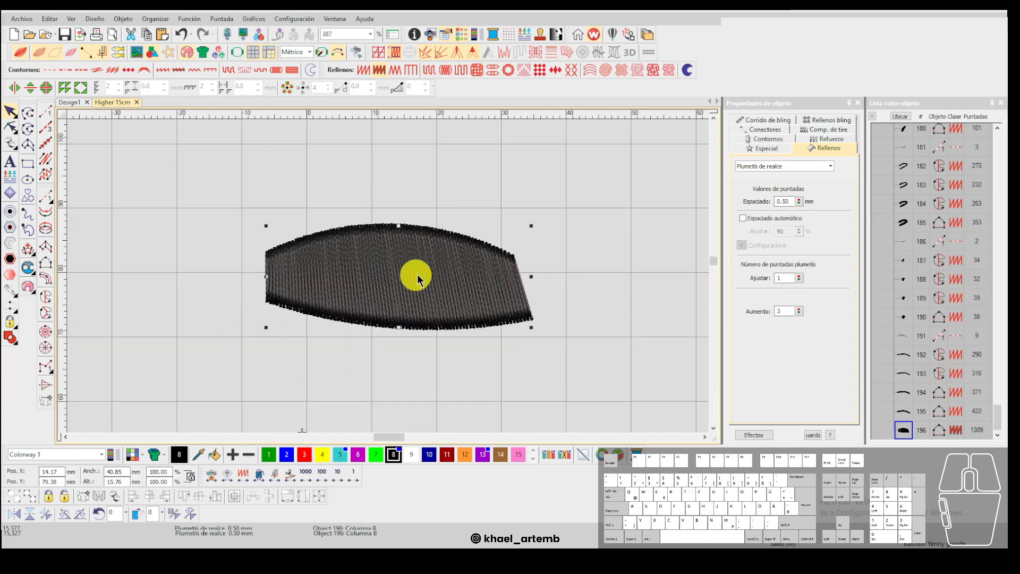
{"action": "scroll", "coordinate": [418, 279], "scroll_direction": "up", "scroll_amount": 2}
{"action": "key", "text": "t"}
Try shifting the raised satin column slightly, deselect it and show the realistic stitch view.
{"action": "left_click", "coordinate": [778, 277]}
{"action": "scroll", "coordinate": [396, 274], "scroll_direction": "down", "scroll_amount": 3}
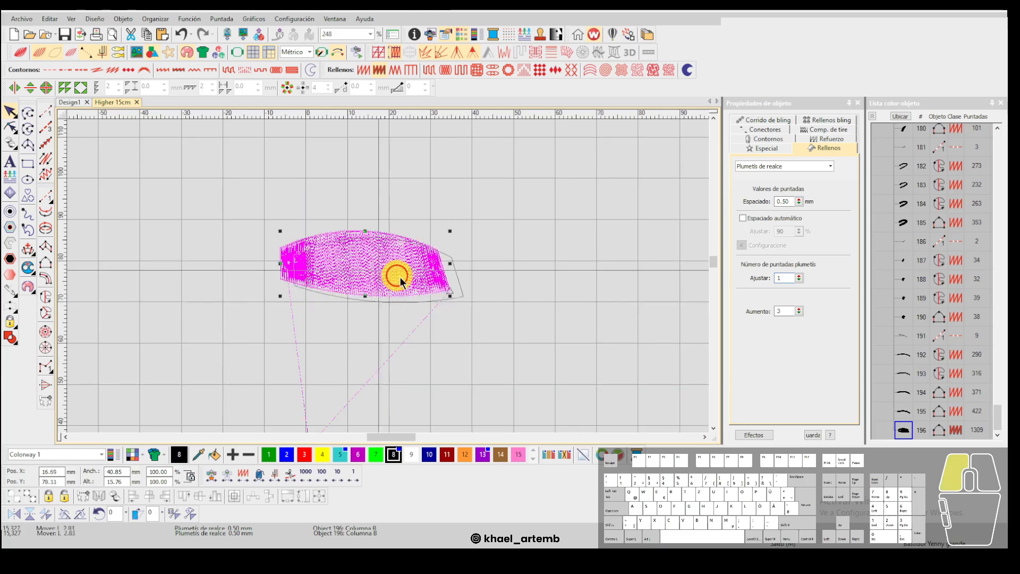
{"action": "scroll", "coordinate": [387, 287], "scroll_direction": "up", "scroll_amount": 3}
{"action": "key", "text": "Escape"}
{"action": "key", "text": "t"}
{"action": "scroll", "coordinate": [389, 280], "scroll_direction": "up", "scroll_amount": 4}
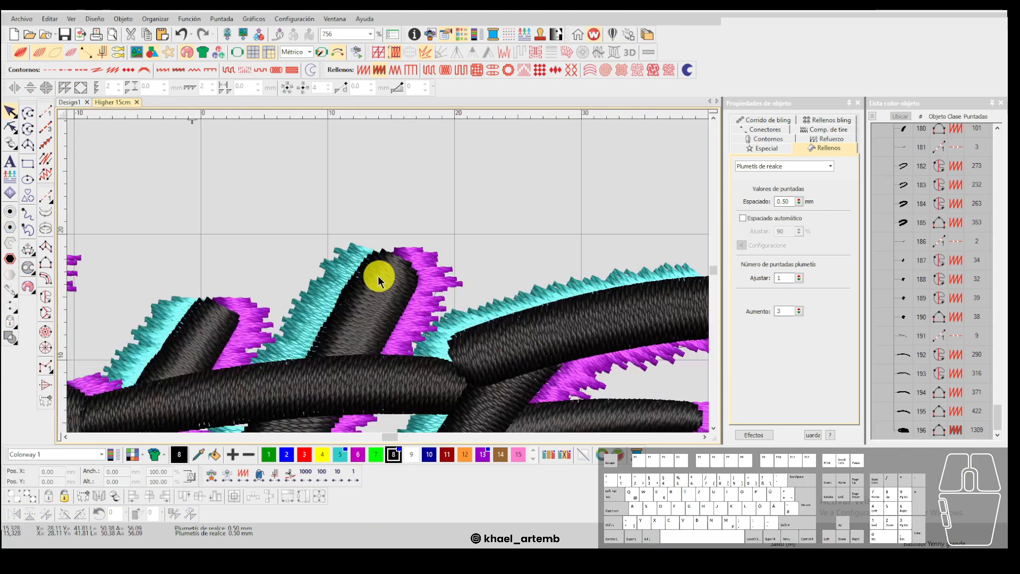
Try pulling pieces of the second H's right stem away from the HIGHER lettering, and undo the changes.
{"action": "left_click", "coordinate": [353, 257]}
{"action": "key", "text": "t"}
{"action": "scroll", "coordinate": [381, 215], "scroll_direction": "up", "scroll_amount": 1}
{"action": "left_click", "coordinate": [391, 336]}
{"action": "left_click_drag", "start_coordinate": [394, 338], "coordinate": [413, 250]}
{"action": "key", "text": "ctrl+z"}
{"action": "scroll", "coordinate": [388, 276], "scroll_direction": "up", "scroll_amount": 3}
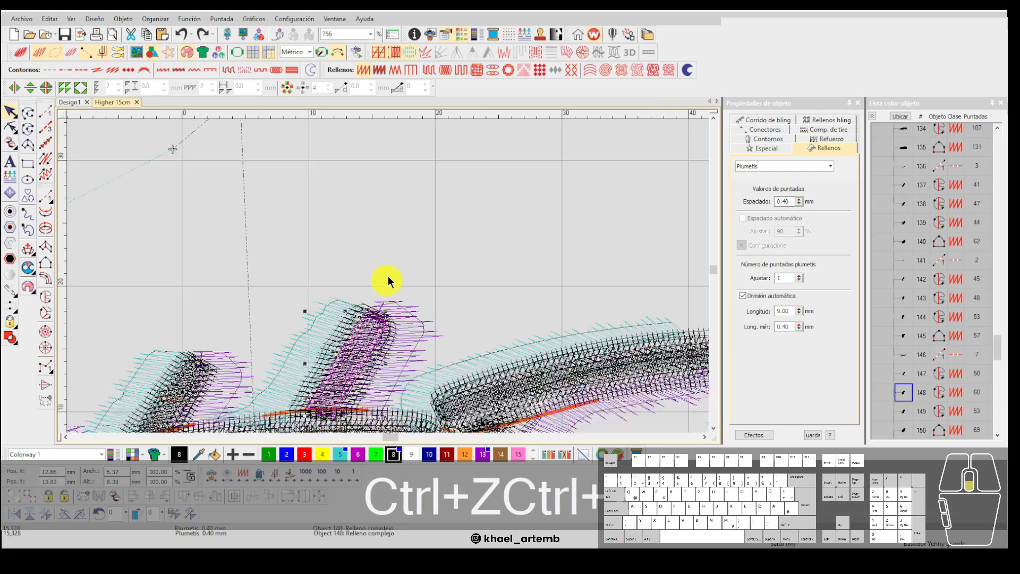
{"action": "scroll", "coordinate": [388, 275], "scroll_direction": "down", "scroll_amount": 1}
{"action": "key", "text": "t"}
{"action": "scroll", "coordinate": [372, 268], "scroll_direction": "down", "scroll_amount": 2}
{"action": "left_click", "coordinate": [380, 261]}
{"action": "key", "text": "ctrl+z"}
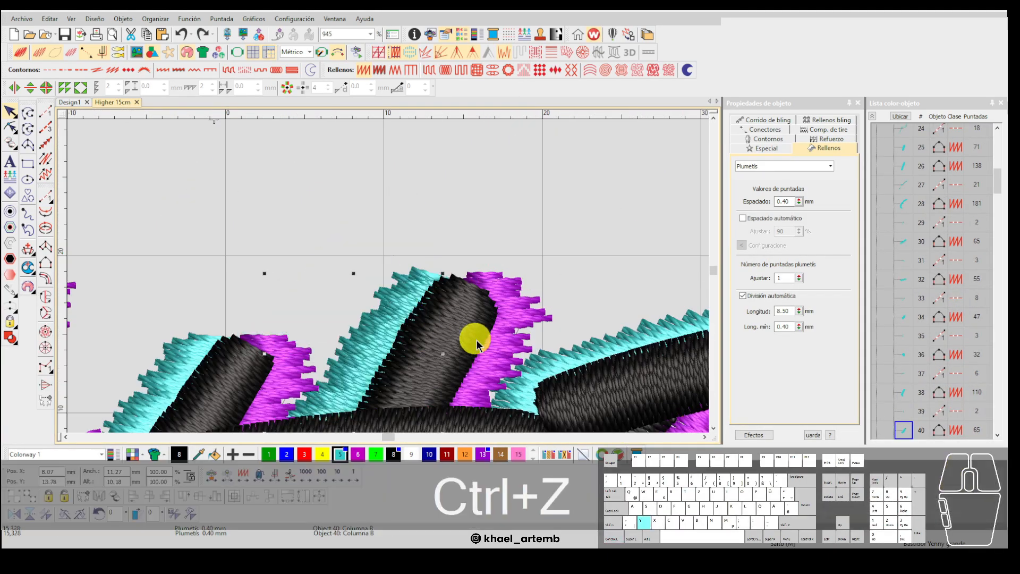
Separate the stacked black satin layers of the second H's right stem, placing them side by side above the lettering.
{"action": "left_click_drag", "start_coordinate": [464, 357], "coordinate": [444, 193]}
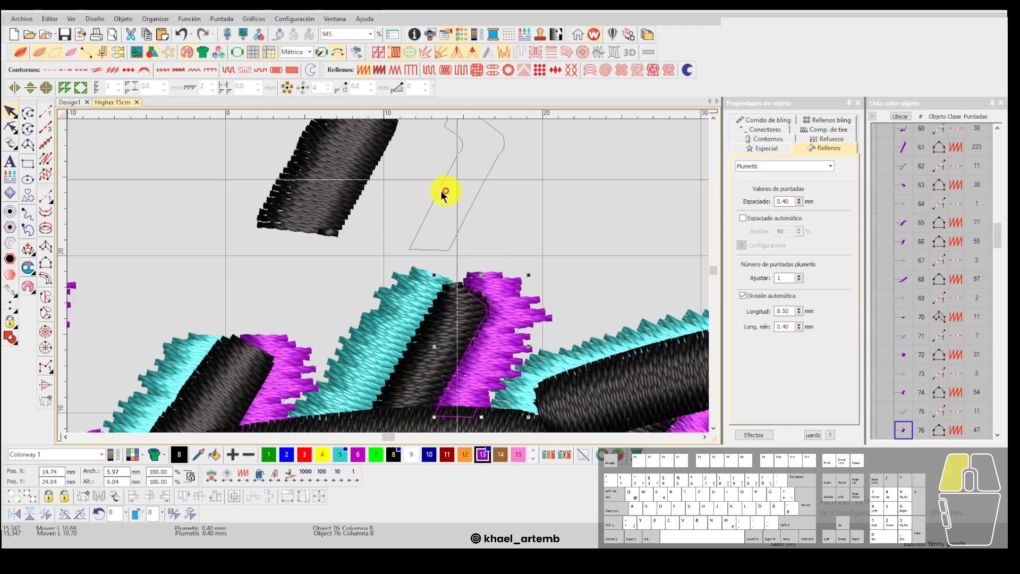
{"action": "scroll", "coordinate": [392, 282], "scroll_direction": "down", "scroll_amount": 2}
{"action": "key", "text": "ctrl+z"}
{"action": "left_click", "coordinate": [371, 337]}
{"action": "left_click_drag", "start_coordinate": [371, 338], "coordinate": [359, 216]}
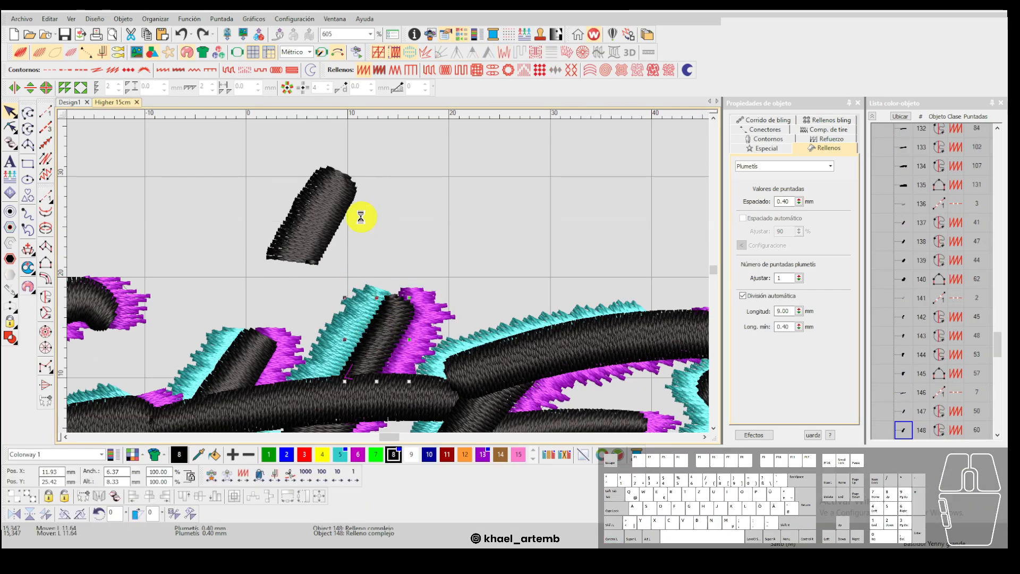
{"action": "left_click_drag", "start_coordinate": [376, 326], "coordinate": [407, 227]}
{"action": "left_click_drag", "start_coordinate": [378, 330], "coordinate": [448, 224]}
{"action": "scroll", "coordinate": [388, 276], "scroll_direction": "up", "scroll_amount": 4}
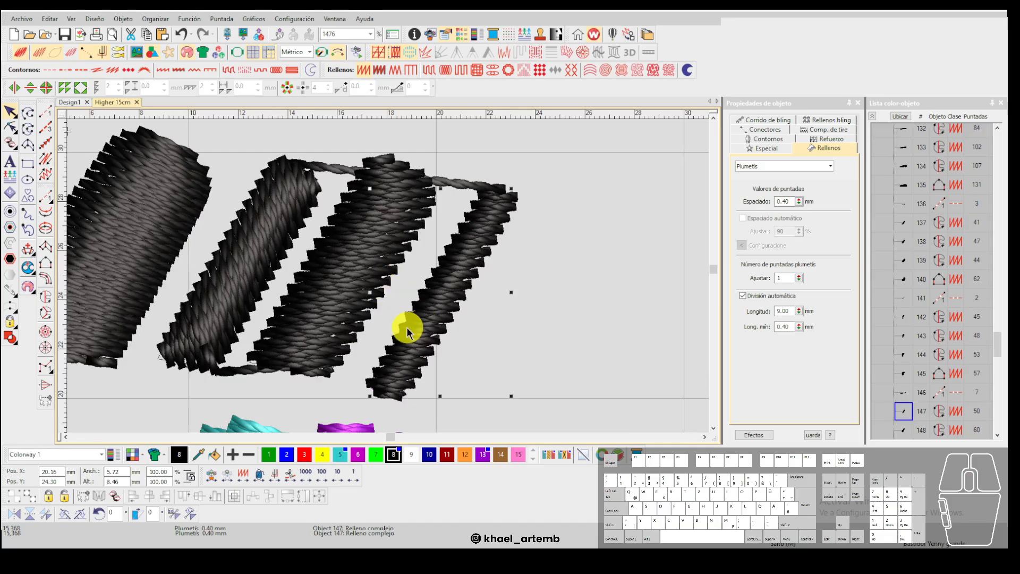
{"action": "scroll", "coordinate": [388, 276], "scroll_direction": "down", "scroll_amount": 1}
{"action": "left_click_drag", "start_coordinate": [410, 264], "coordinate": [414, 289]}
{"action": "left_click", "coordinate": [406, 278]}
Draw an orange vector arrow pointing outward from the narrowest satin strip.
{"action": "left_click", "coordinate": [16, 131]}
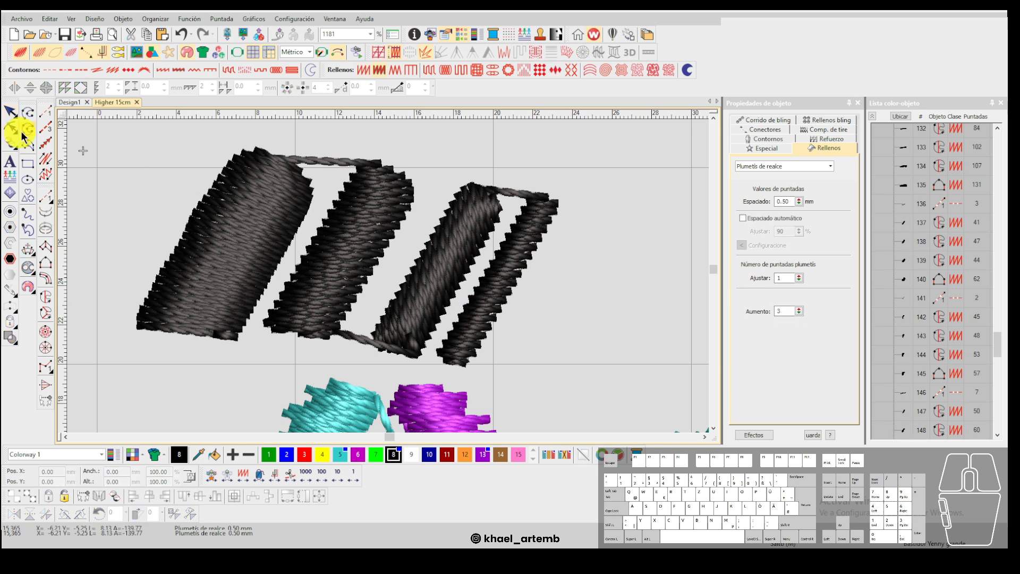
{"action": "left_click", "coordinate": [515, 291]}
{"action": "left_click", "coordinate": [562, 268]}
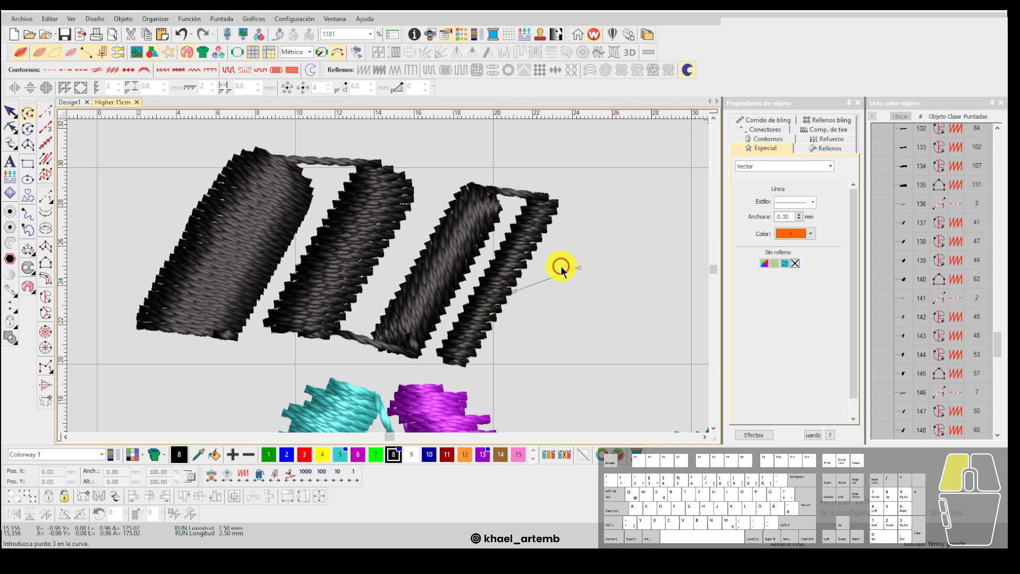
{"action": "left_click", "coordinate": [583, 266]}
{"action": "left_click", "coordinate": [570, 288]}
{"action": "key", "text": "Return"}
Draw a second orange arrow pointing up and left from the third satin strip.
{"action": "left_click", "coordinate": [439, 306]}
{"action": "left_click", "coordinate": [411, 260]}
{"action": "left_click", "coordinate": [403, 232]}
{"action": "left_click", "coordinate": [429, 242]}
{"action": "key", "text": "Return"}
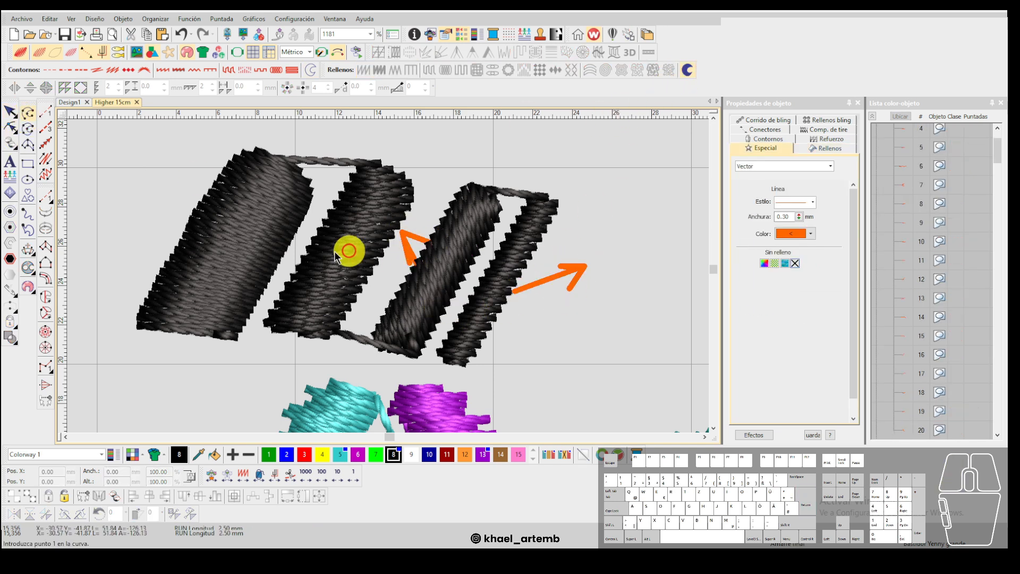
Draw an orange arrow extending right from the second satin strip and a plain line across the widest strip.
{"action": "left_click", "coordinate": [327, 251]}
{"action": "left_click", "coordinate": [446, 210]}
{"action": "left_click", "coordinate": [413, 206]}
{"action": "left_click", "coordinate": [446, 207]}
{"action": "left_click", "coordinate": [432, 239]}
{"action": "key", "text": "Return"}
{"action": "left_click", "coordinate": [115, 228]}
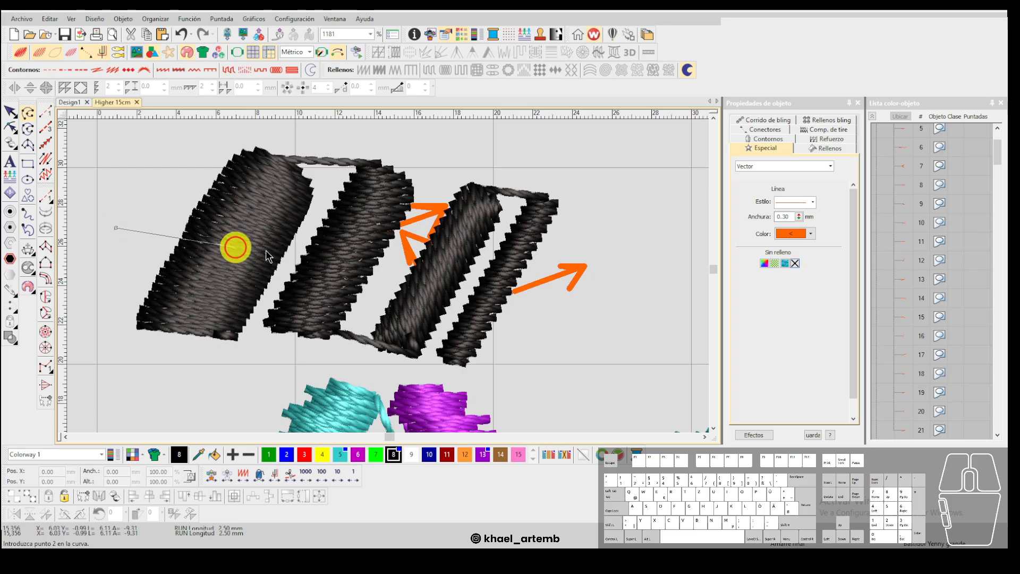
{"action": "left_click", "coordinate": [303, 259]}
{"action": "key", "text": "Return"}
Undo the orange arrows, the separated satin layers and the raised satin column, and leave the drawing tool.
{"action": "scroll", "coordinate": [388, 275], "scroll_direction": "down", "scroll_amount": 2}
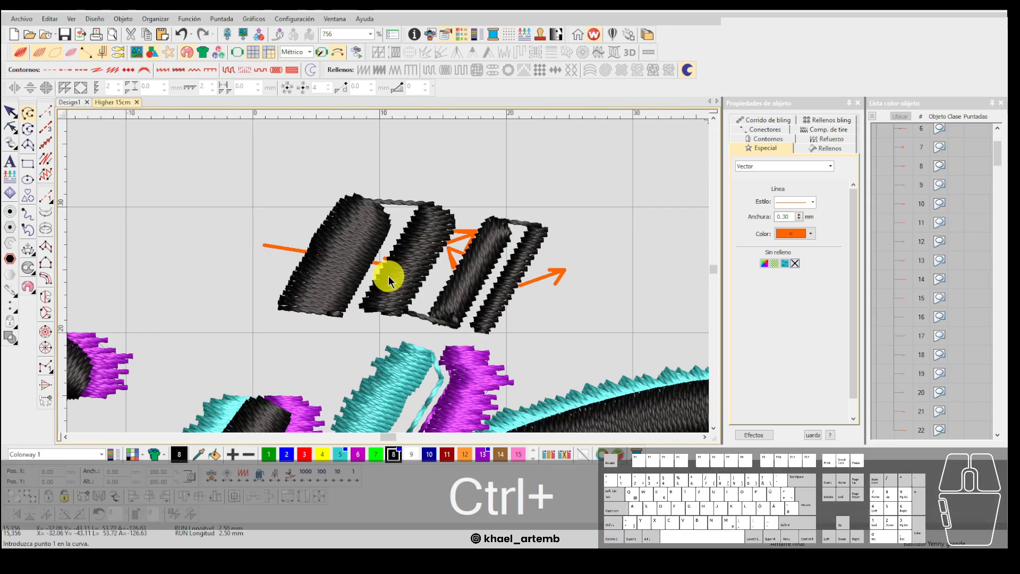
{"action": "key", "text": "ctrl+s"}
{"action": "key", "text": "ctrl+z"}
{"action": "key", "text": "ctrl+z"}
{"action": "key", "text": "ctrl+z"}
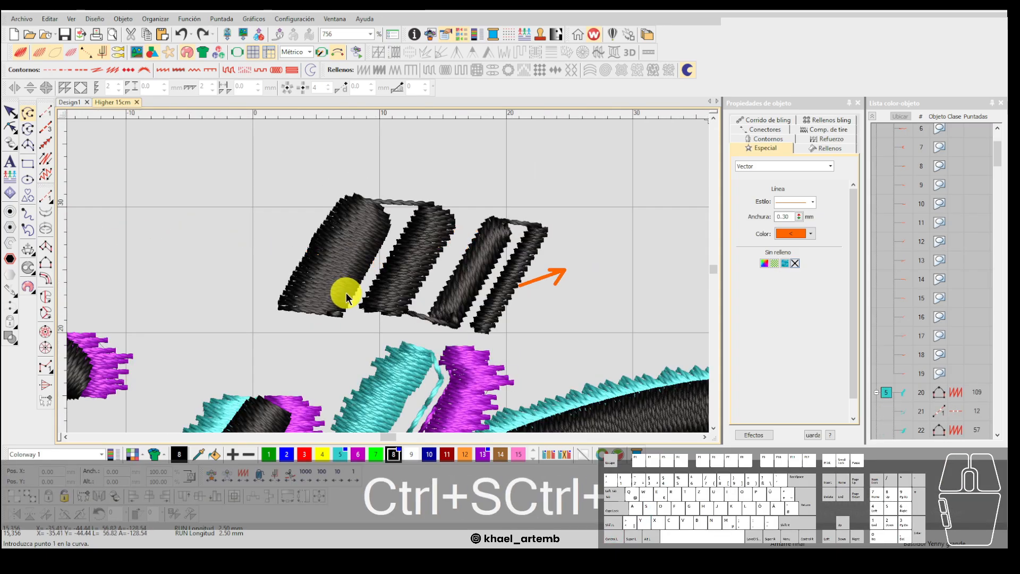
{"action": "scroll", "coordinate": [346, 292], "scroll_direction": "down", "scroll_amount": 4}
{"action": "key", "text": "ctrl+z"}
{"action": "scroll", "coordinate": [406, 285], "scroll_direction": "right", "scroll_amount": 3}
{"action": "key", "text": "ctrl+z"}
{"action": "key", "text": "ctrl+z"}
{"action": "key", "text": "ctrl+z"}
{"action": "scroll", "coordinate": [343, 304], "scroll_direction": "down", "scroll_amount": 3}
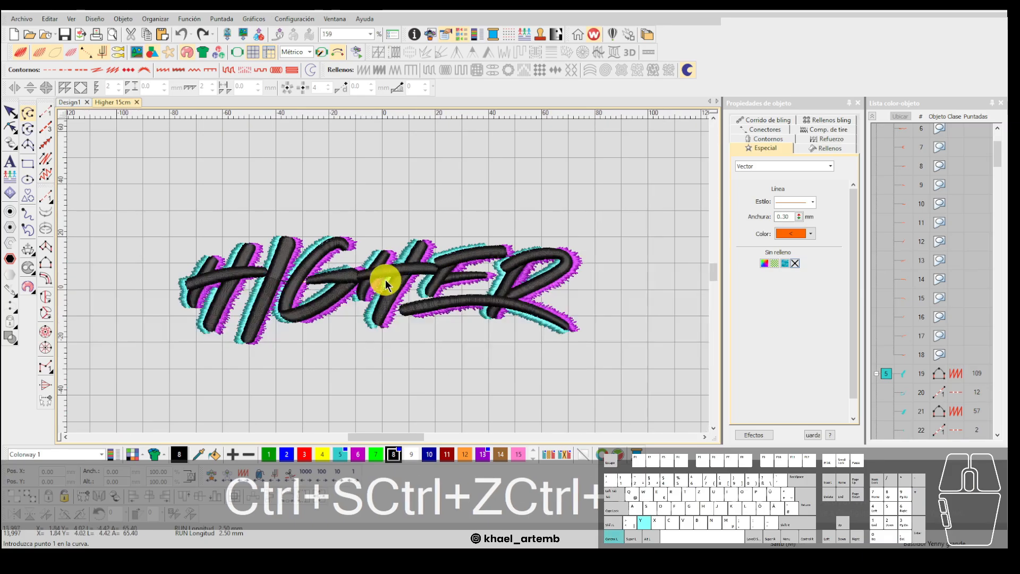
{"action": "key", "text": "Escape"}
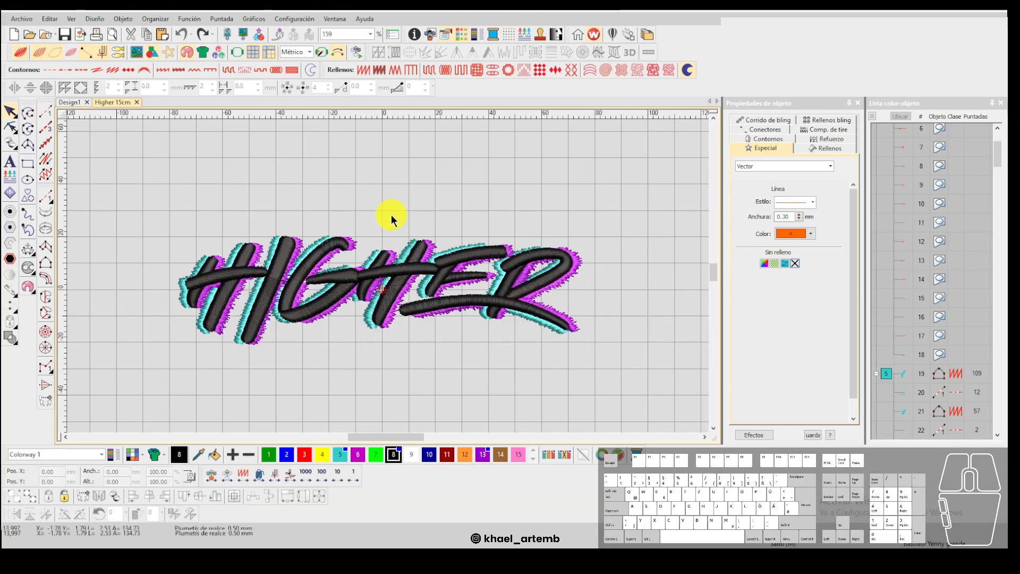
{"action": "scroll", "coordinate": [388, 276], "scroll_direction": "down", "scroll_amount": 1}
{"action": "scroll", "coordinate": [389, 280], "scroll_direction": "up", "scroll_amount": 1}
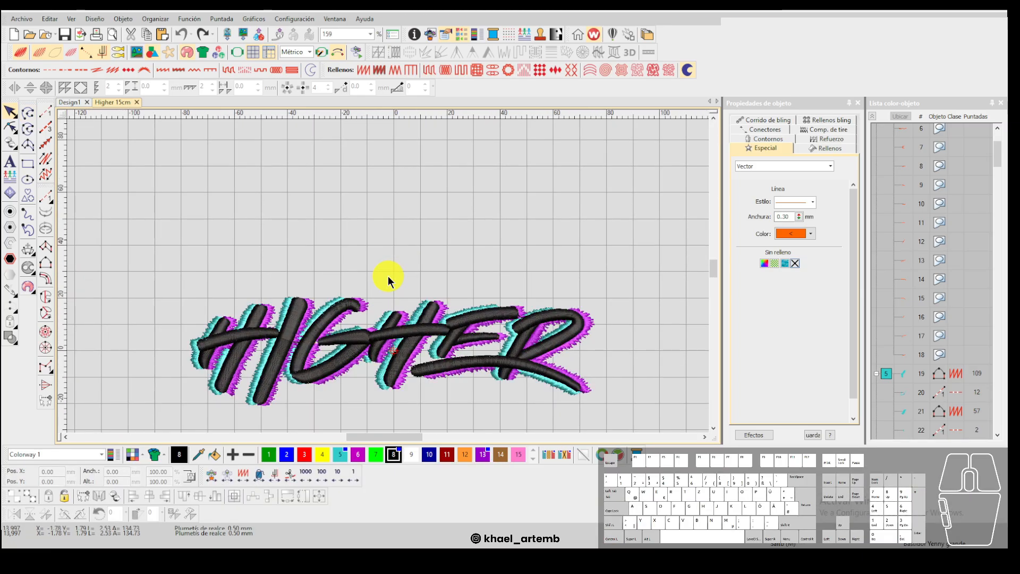
In Design1, delete the green raised satin strip beside the chaos lettering.
{"action": "left_click", "coordinate": [66, 103]}
{"action": "scroll", "coordinate": [388, 276], "scroll_direction": "down", "scroll_amount": 3}
{"action": "scroll", "coordinate": [388, 276], "scroll_direction": "up", "scroll_amount": 3}
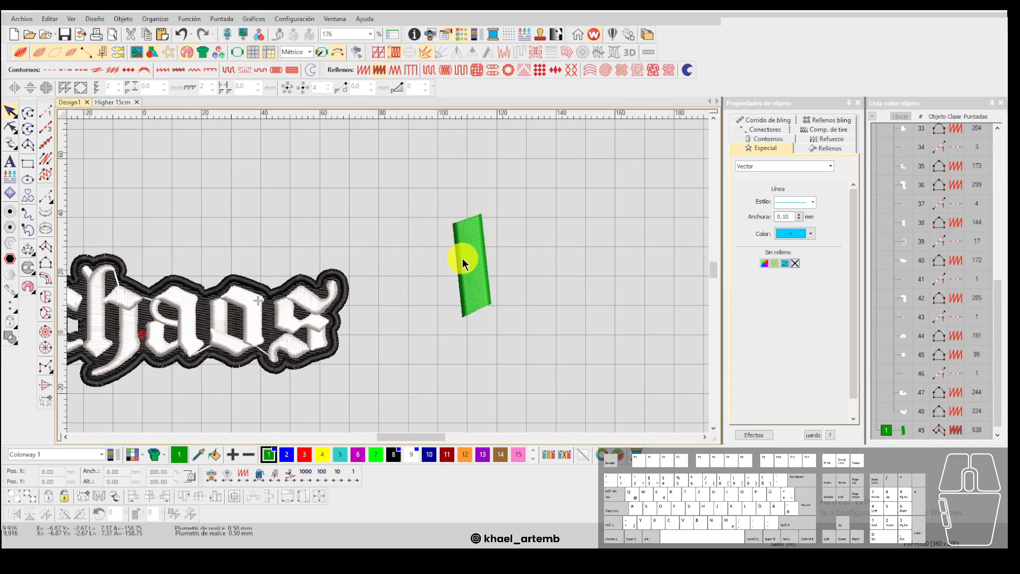
{"action": "left_click", "coordinate": [462, 257]}
{"action": "key", "text": "Delete"}
{"action": "key", "text": "0"}
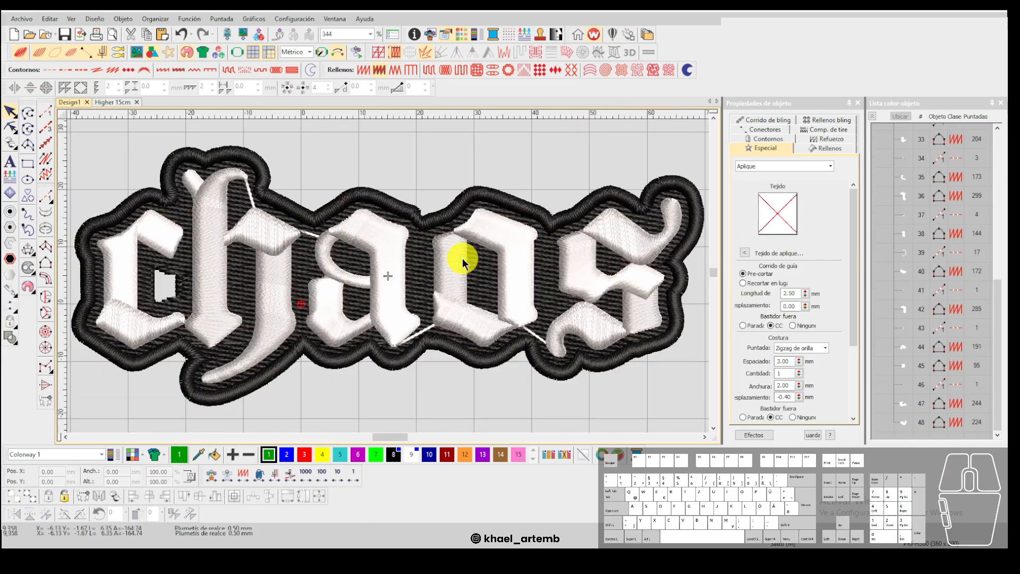
Inspect the thick stem of the a in chaos, and compare it with the lettering in the Higher 15cm design.
{"action": "left_click", "coordinate": [397, 237]}
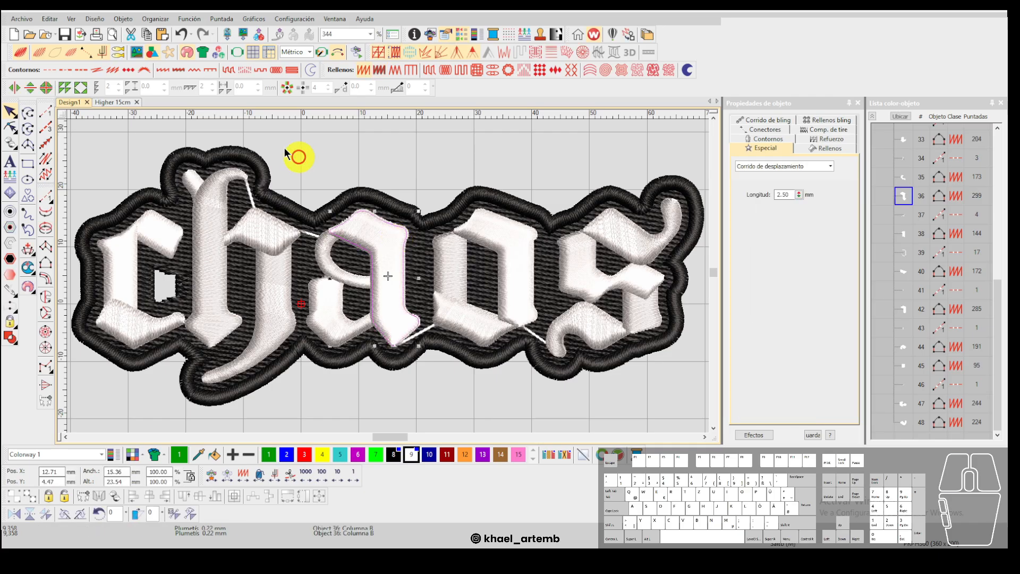
{"action": "left_click", "coordinate": [112, 104]}
{"action": "scroll", "coordinate": [387, 268], "scroll_direction": "up", "scroll_amount": 1}
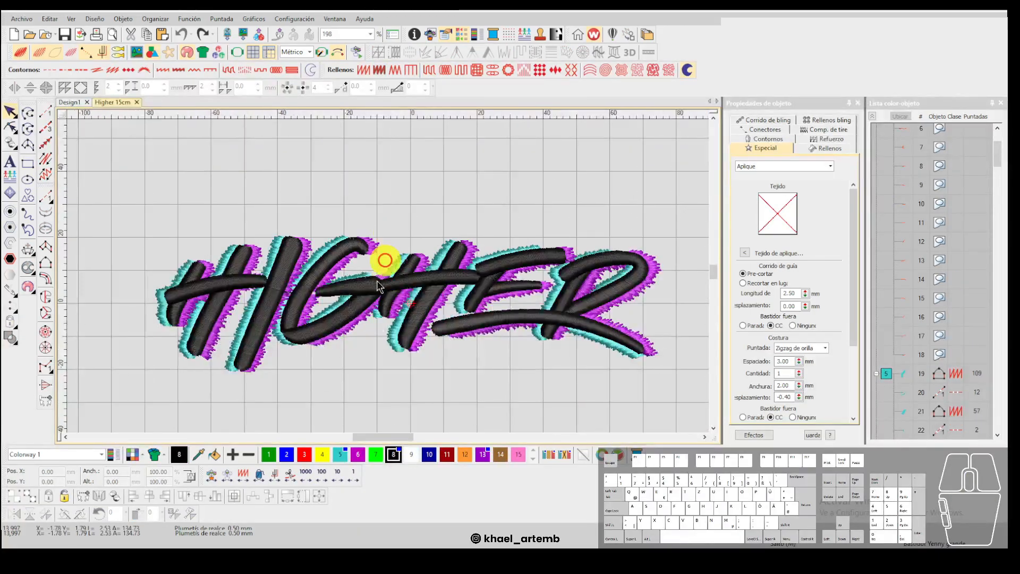
{"action": "scroll", "coordinate": [388, 276], "scroll_direction": "up", "scroll_amount": 3}
{"action": "scroll", "coordinate": [388, 276], "scroll_direction": "down", "scroll_amount": 4}
{"action": "scroll", "coordinate": [388, 276], "scroll_direction": "up", "scroll_amount": 1}
{"action": "scroll", "coordinate": [388, 276], "scroll_direction": "down", "scroll_amount": 1}
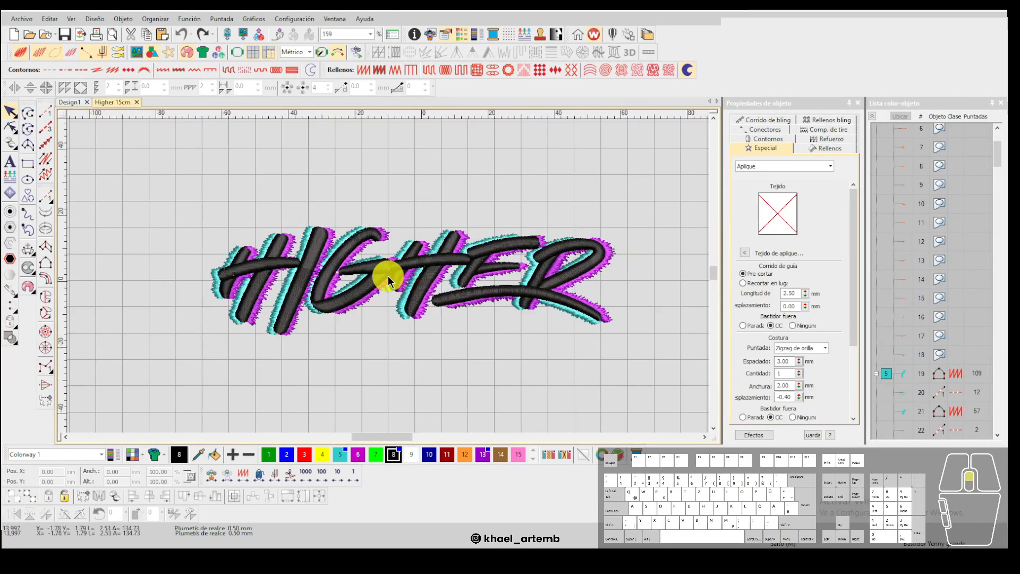
{"action": "scroll", "coordinate": [388, 276], "scroll_direction": "up", "scroll_amount": 3}
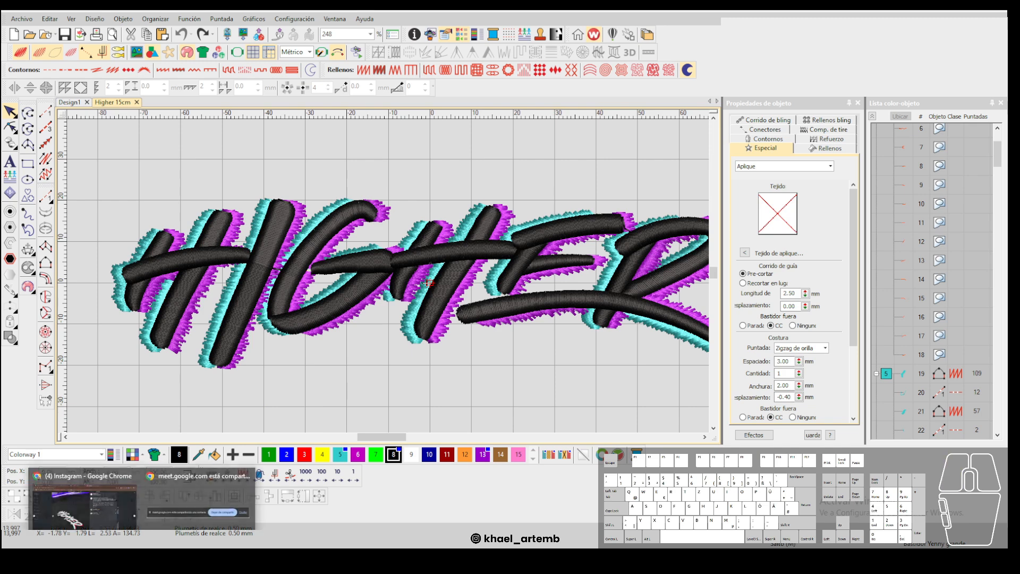
Switch to Chrome to view the Instagram photo of the stitched Higher embroidery, and return to the embroidery software.
{"action": "left_click", "coordinate": [122, 503]}
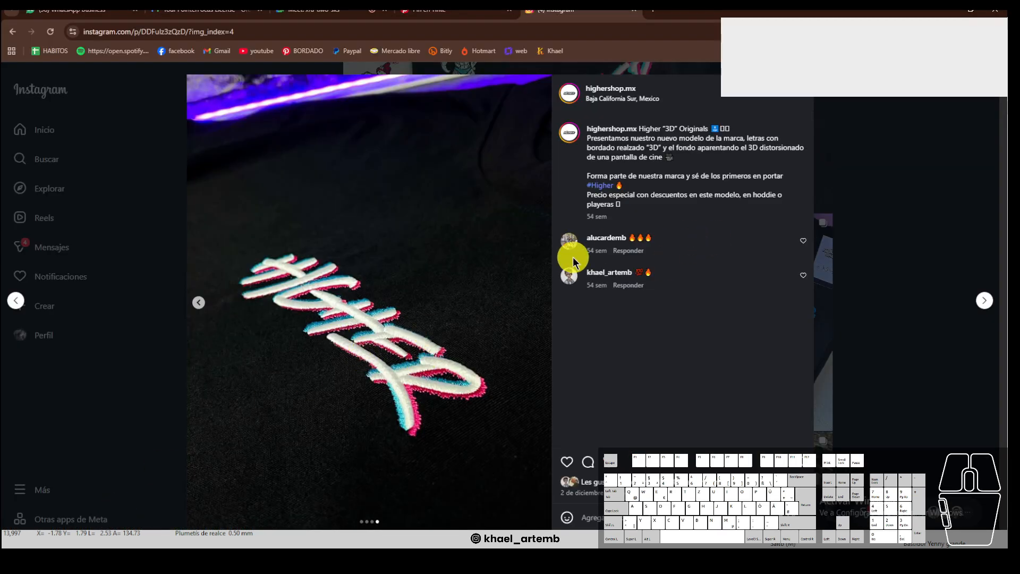
{"action": "left_click", "coordinate": [999, 106]}
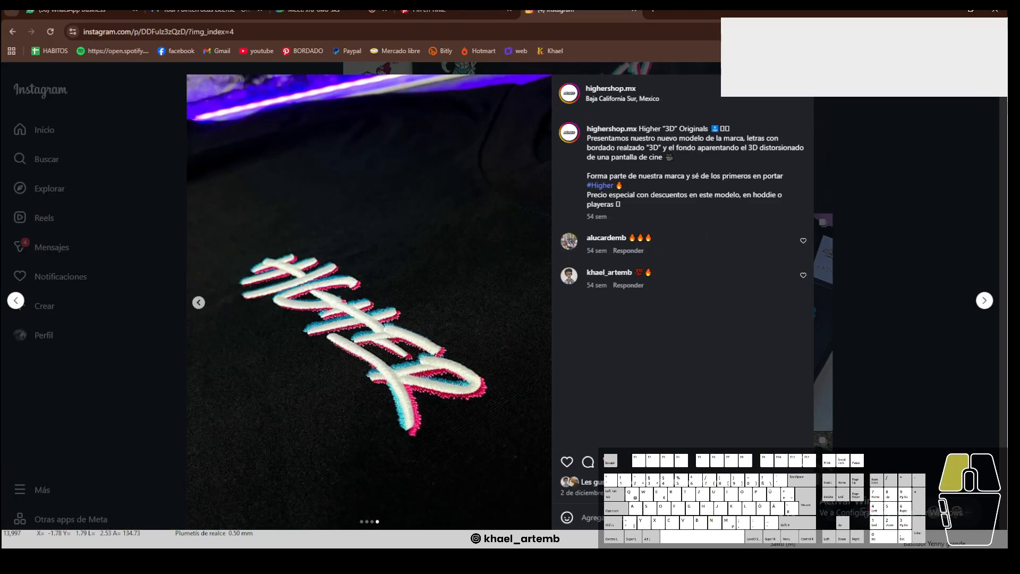
{"action": "left_click", "coordinate": [255, 540]}
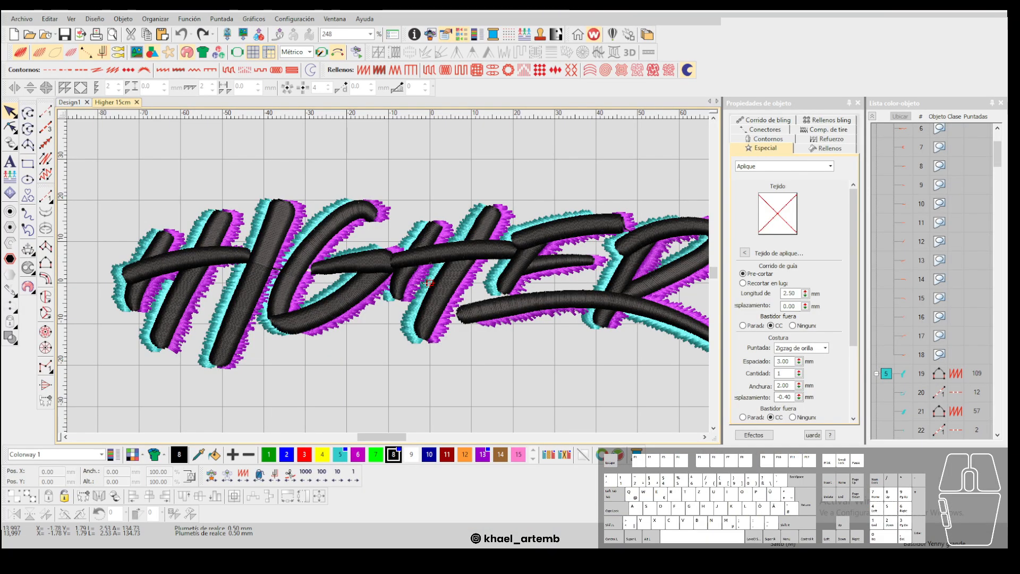
Examine the photo of yellow lettering stitched on denim in Design1, up close and as a whole.
{"action": "left_click", "coordinate": [72, 102]}
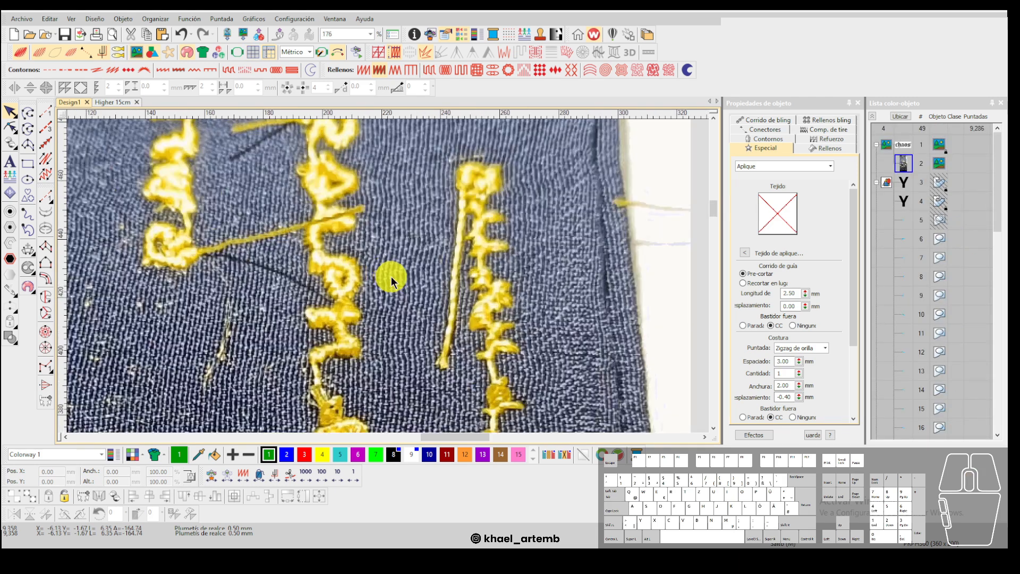
{"action": "scroll", "coordinate": [388, 276], "scroll_direction": "down", "scroll_amount": 2}
{"action": "scroll", "coordinate": [378, 259], "scroll_direction": "up", "scroll_amount": 2}
{"action": "scroll", "coordinate": [377, 260], "scroll_direction": "up", "scroll_amount": 2}
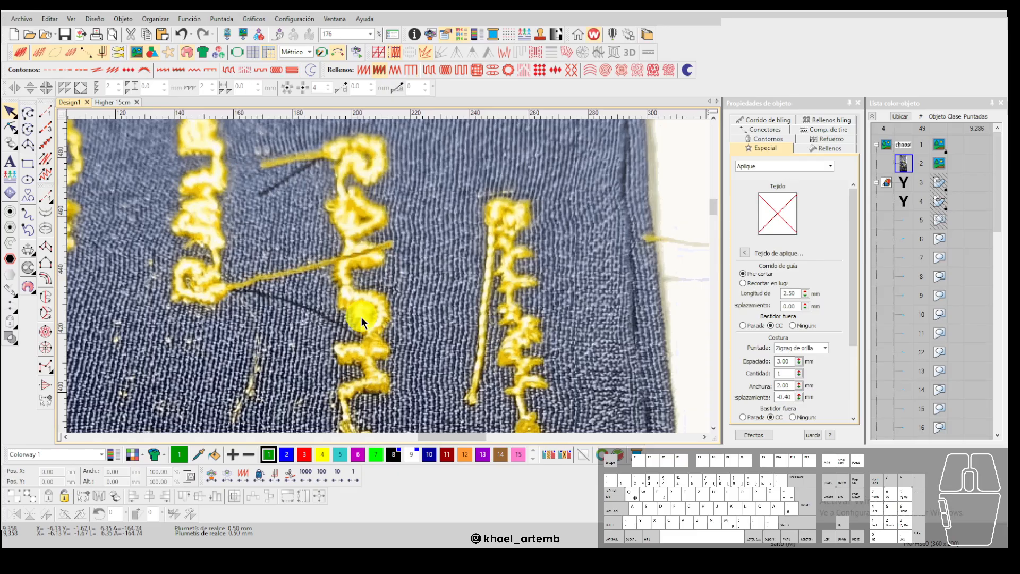
{"action": "scroll", "coordinate": [388, 276], "scroll_direction": "down", "scroll_amount": 3}
{"action": "scroll", "coordinate": [388, 276], "scroll_direction": "up", "scroll_amount": 2}
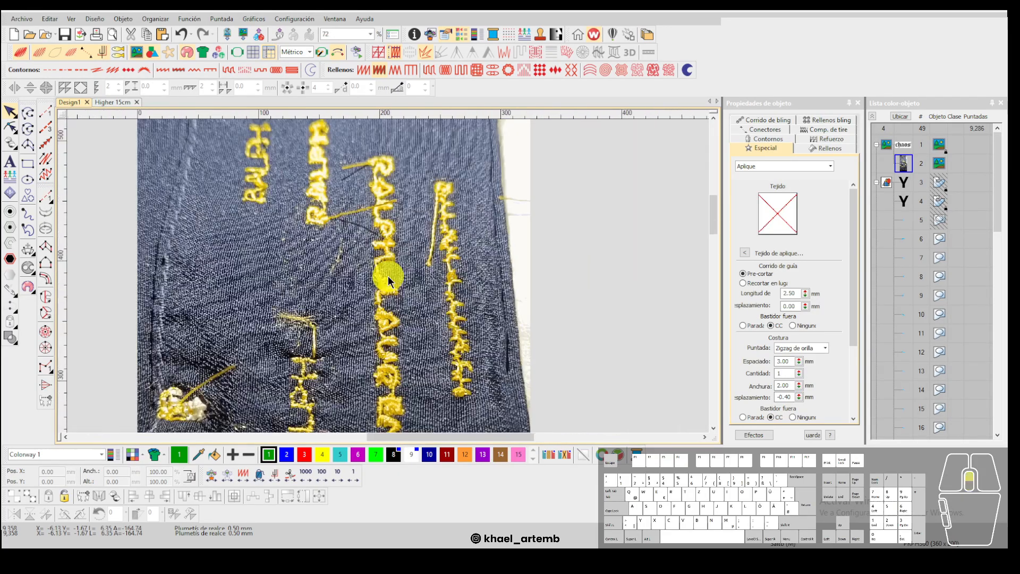
{"action": "scroll", "coordinate": [388, 276], "scroll_direction": "down", "scroll_amount": 2}
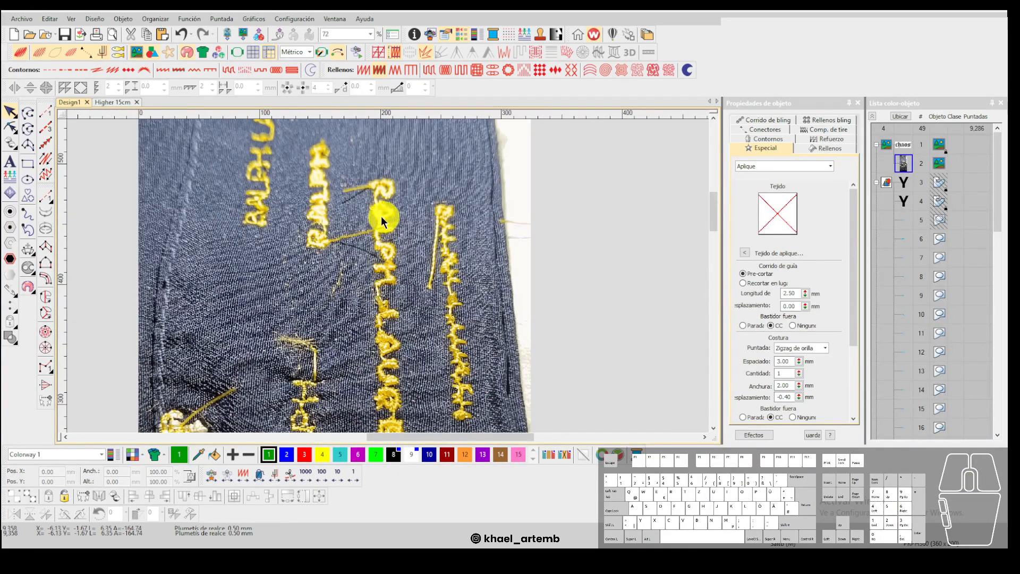
{"action": "scroll", "coordinate": [388, 275], "scroll_direction": "down", "scroll_amount": 2}
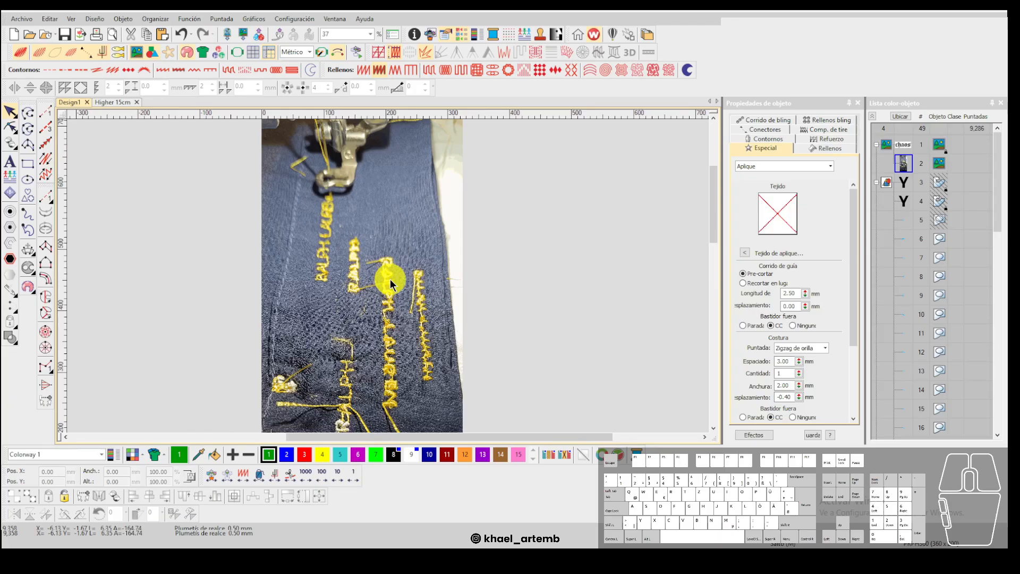
Examine the stitched lettering in the denim photo up close, following the long yellow columns down to the loose threads.
{"action": "scroll", "coordinate": [390, 279], "scroll_direction": "up", "scroll_amount": 3}
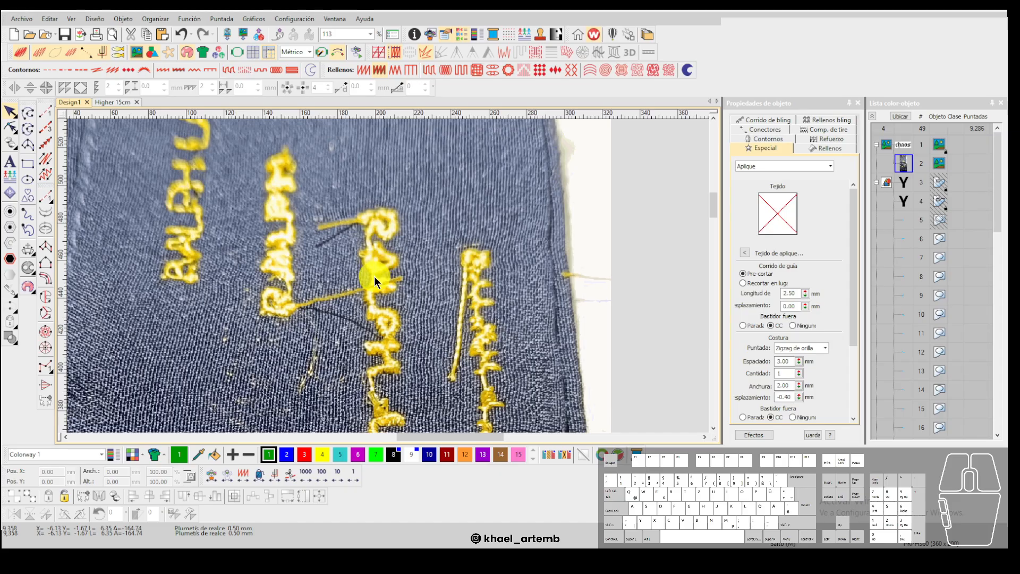
{"action": "scroll", "coordinate": [388, 276], "scroll_direction": "down", "scroll_amount": 2}
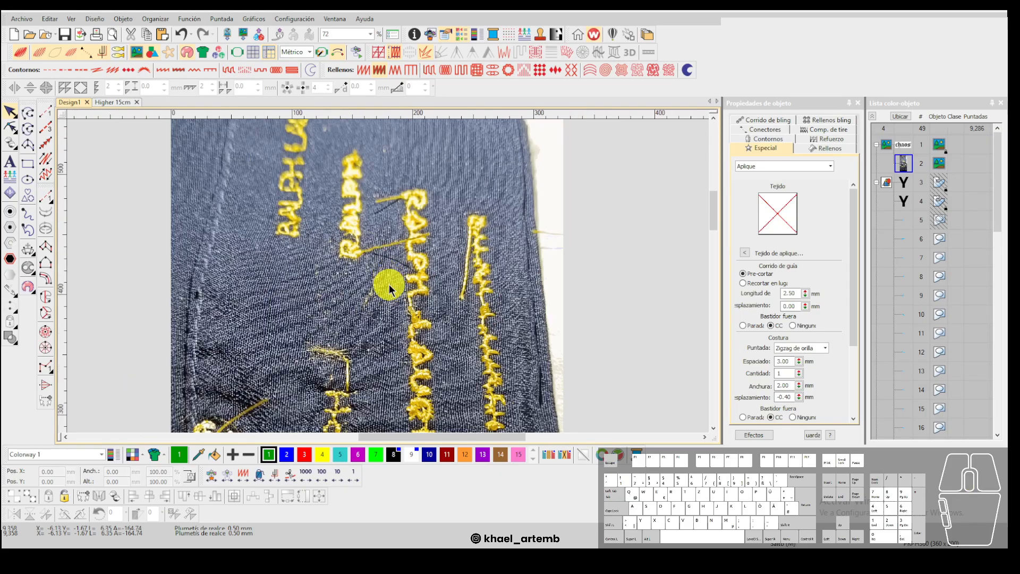
{"action": "scroll", "coordinate": [389, 281], "scroll_direction": "up", "scroll_amount": 3}
{"action": "scroll", "coordinate": [388, 276], "scroll_direction": "up", "scroll_amount": 1}
{"action": "scroll", "coordinate": [388, 277], "scroll_direction": "down", "scroll_amount": 2}
{"action": "scroll", "coordinate": [391, 281], "scroll_direction": "up", "scroll_amount": 3}
{"action": "scroll", "coordinate": [388, 275], "scroll_direction": "down", "scroll_amount": 2}
{"action": "scroll", "coordinate": [407, 285], "scroll_direction": "up", "scroll_amount": 2}
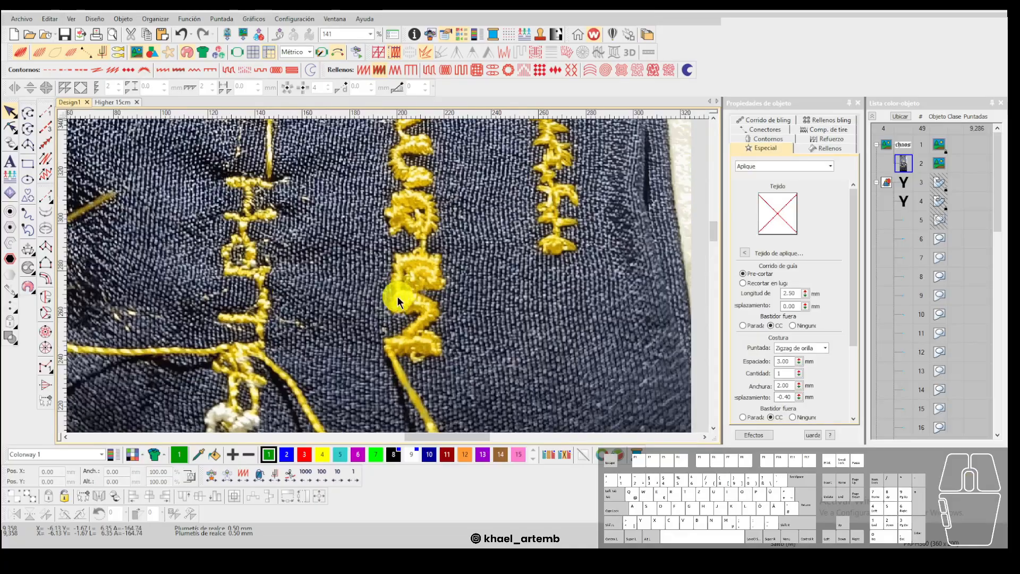
{"action": "scroll", "coordinate": [388, 277], "scroll_direction": "down", "scroll_amount": 3}
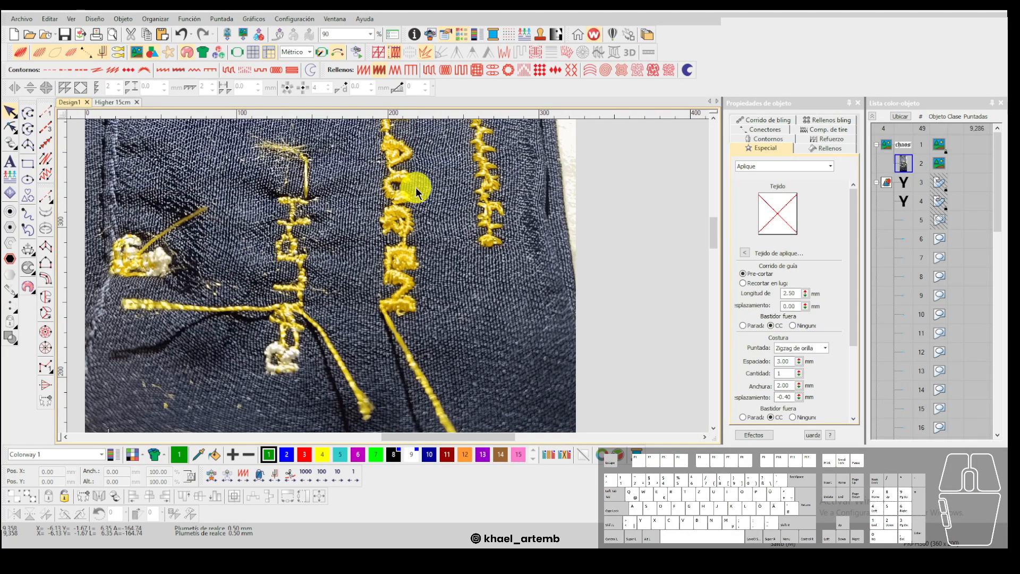
{"action": "scroll", "coordinate": [388, 276], "scroll_direction": "down", "scroll_amount": 2}
{"action": "scroll", "coordinate": [388, 274], "scroll_direction": "up", "scroll_amount": 2}
{"action": "scroll", "coordinate": [388, 276], "scroll_direction": "down", "scroll_amount": 3}
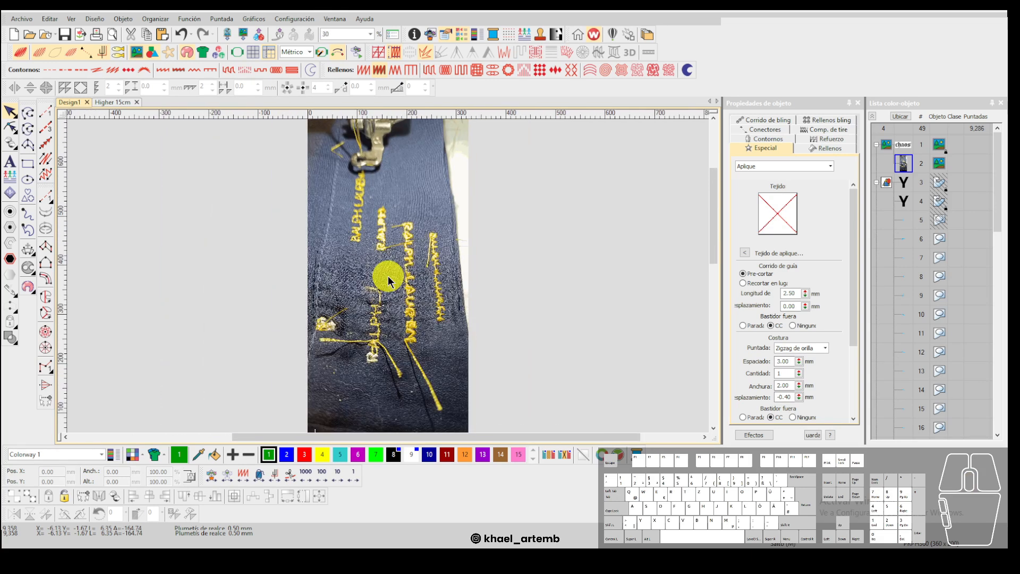
Compare the lettering beside the presser foot with the other yellow columns and the tangled stitches lower on the denim.
{"action": "scroll", "coordinate": [388, 276], "scroll_direction": "up", "scroll_amount": 2}
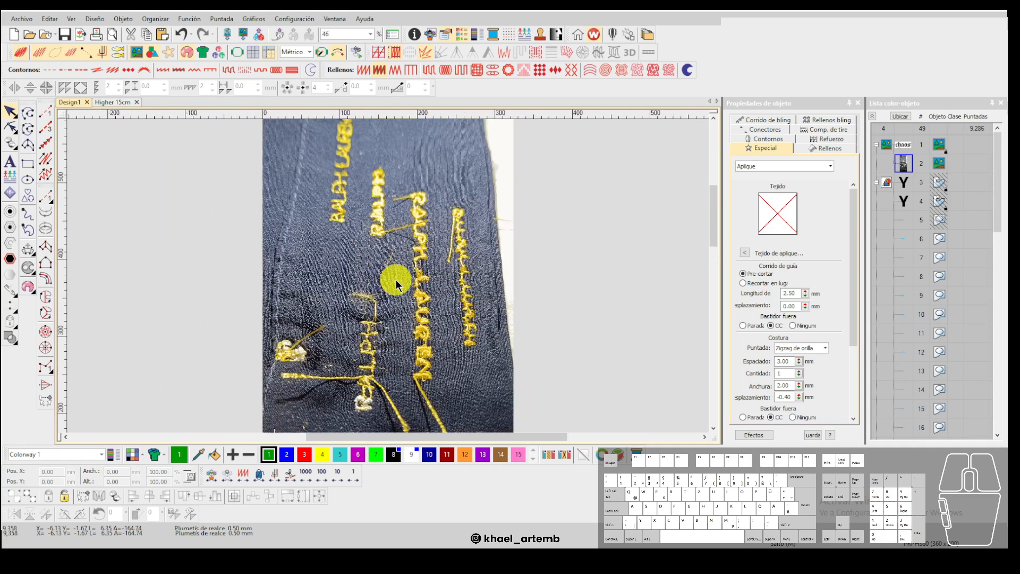
{"action": "scroll", "coordinate": [337, 159], "scroll_direction": "up", "scroll_amount": 1}
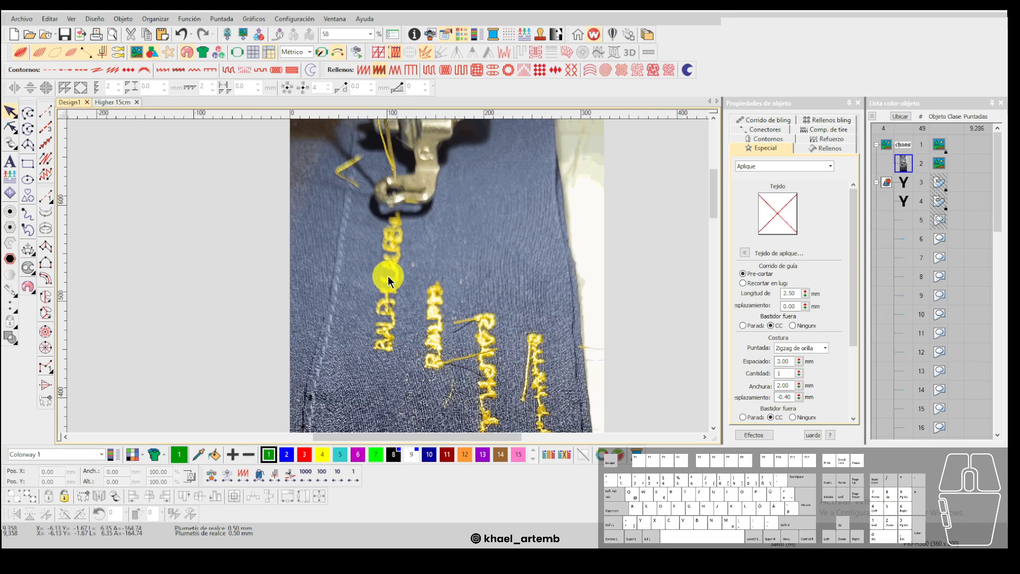
{"action": "scroll", "coordinate": [388, 275], "scroll_direction": "up", "scroll_amount": 2}
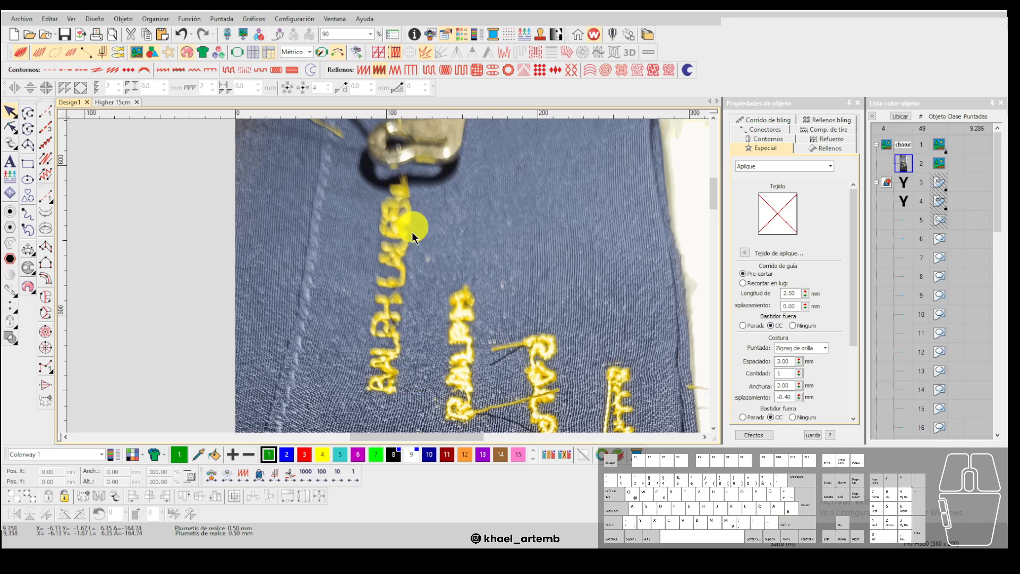
{"action": "scroll", "coordinate": [393, 290], "scroll_direction": "down", "scroll_amount": 3}
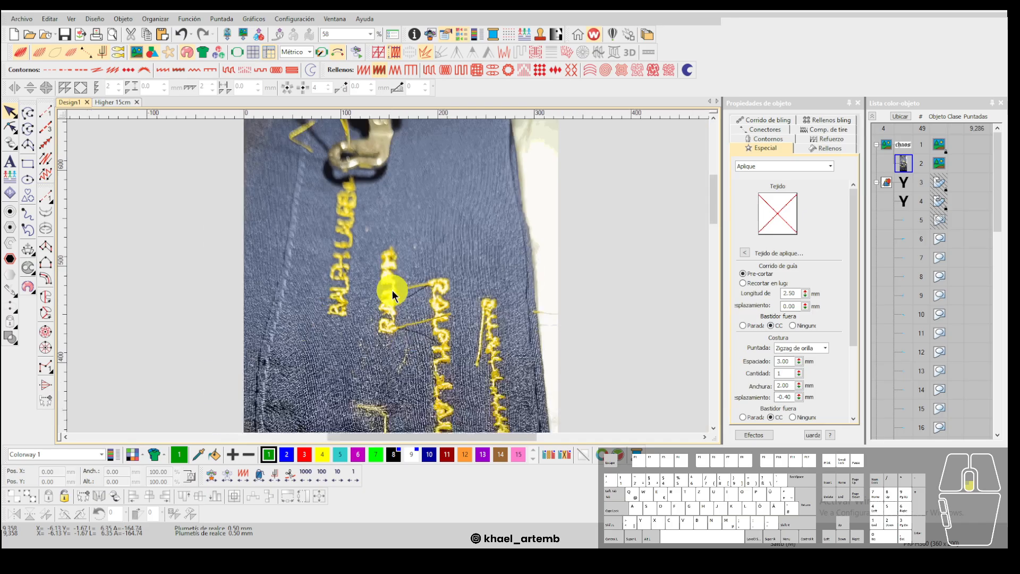
{"action": "scroll", "coordinate": [388, 285], "scroll_direction": "up", "scroll_amount": 2}
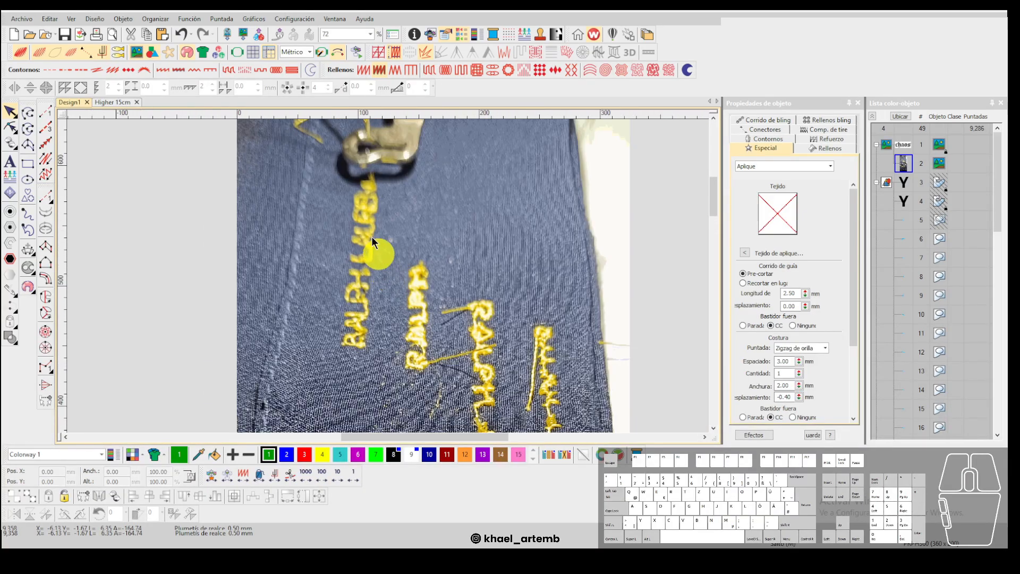
{"action": "scroll", "coordinate": [388, 277], "scroll_direction": "down", "scroll_amount": 2}
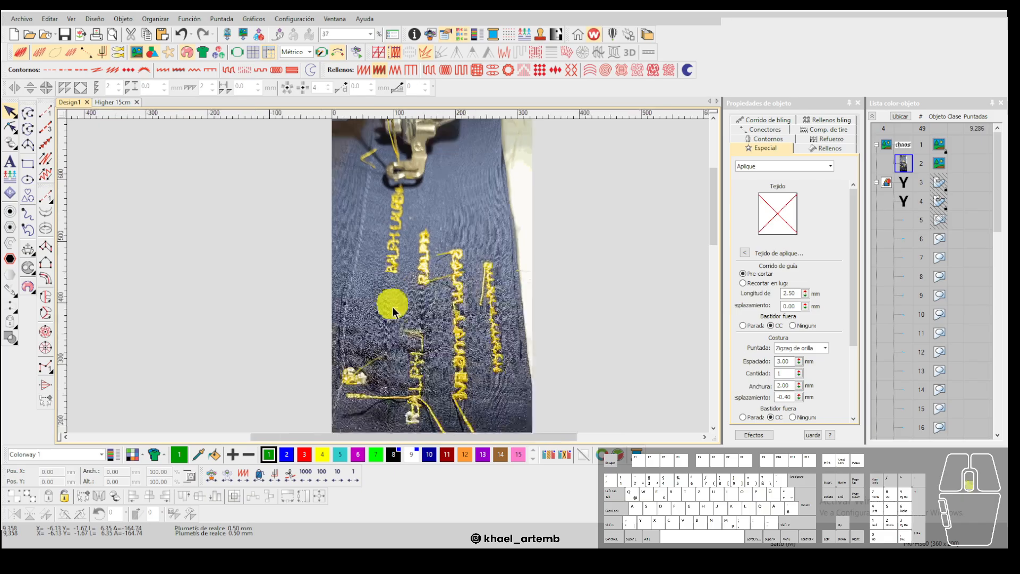
{"action": "scroll", "coordinate": [391, 279], "scroll_direction": "up", "scroll_amount": 2}
{"action": "scroll", "coordinate": [392, 280], "scroll_direction": "up", "scroll_amount": 1}
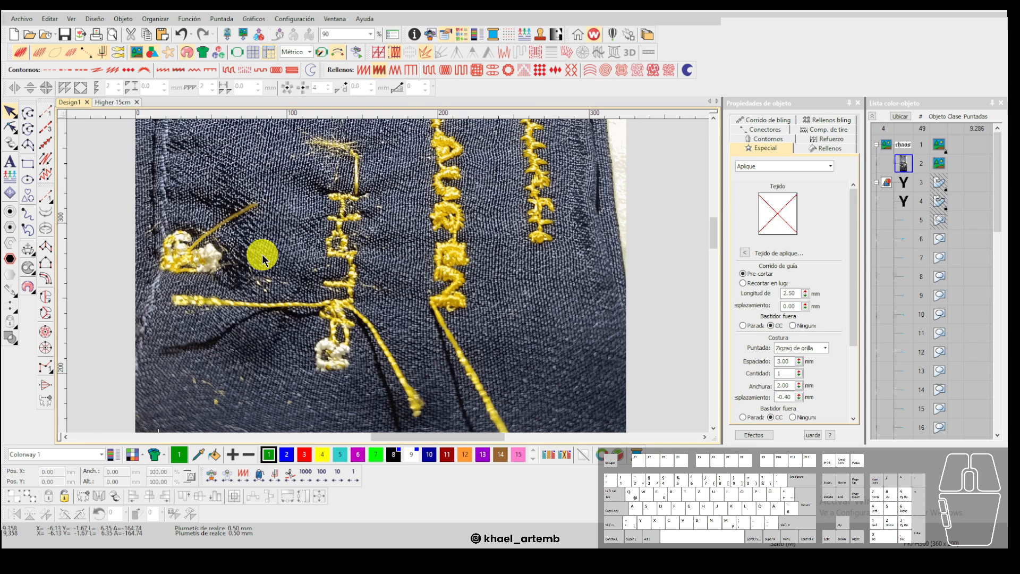
{"action": "scroll", "coordinate": [286, 234], "scroll_direction": "down", "scroll_amount": 4}
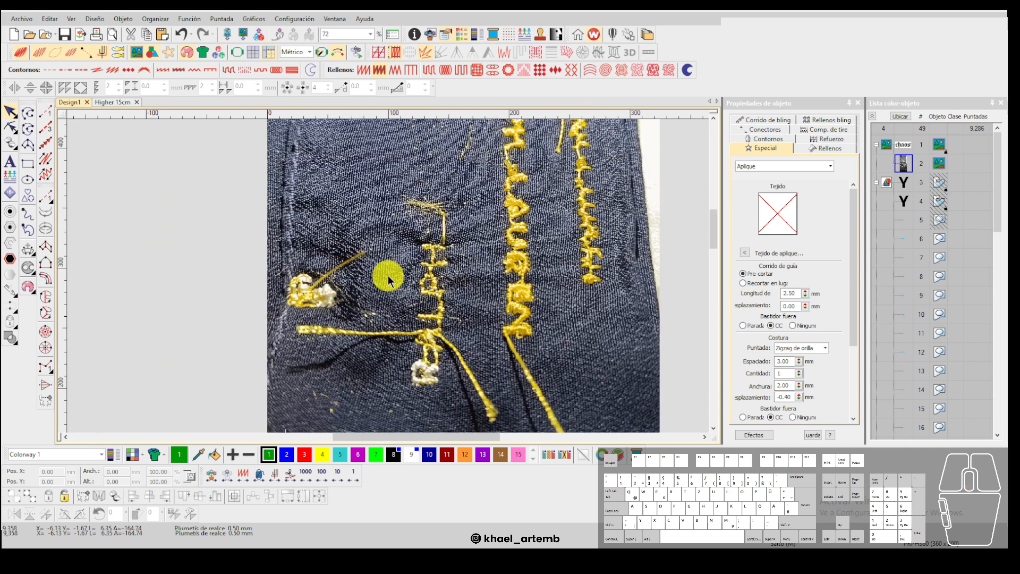
{"action": "scroll", "coordinate": [390, 269], "scroll_direction": "up", "scroll_amount": 2}
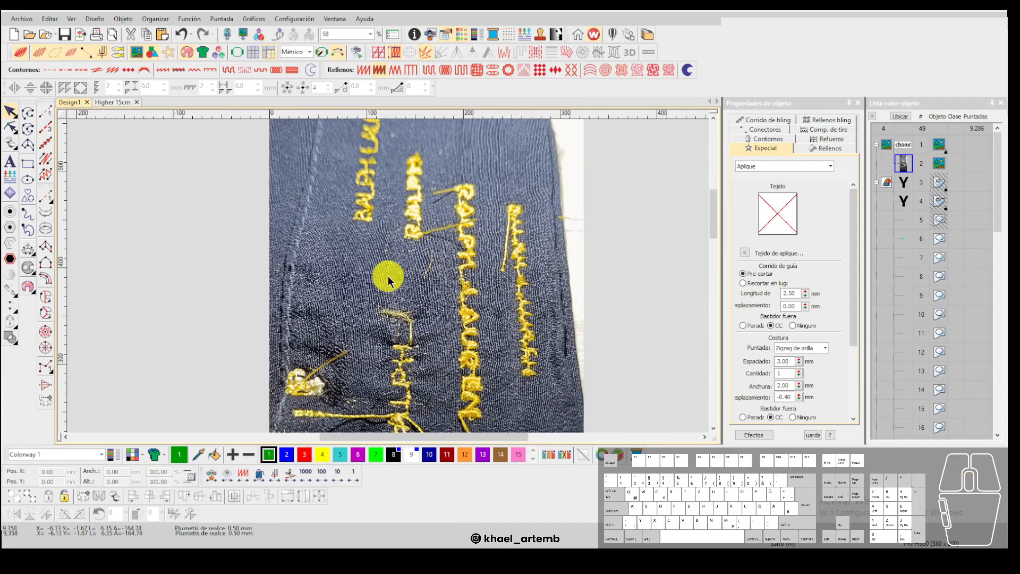
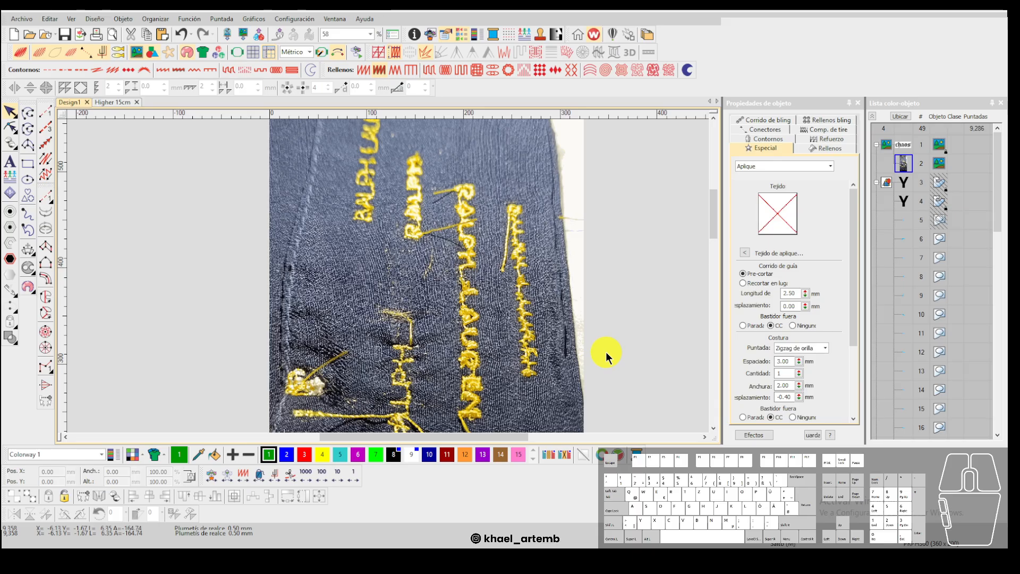
Switch to WhatsApp in Chrome and open the received Chaos.EMB design in the embroidery software.
{"action": "scroll", "coordinate": [388, 276], "scroll_direction": "down", "scroll_amount": 5}
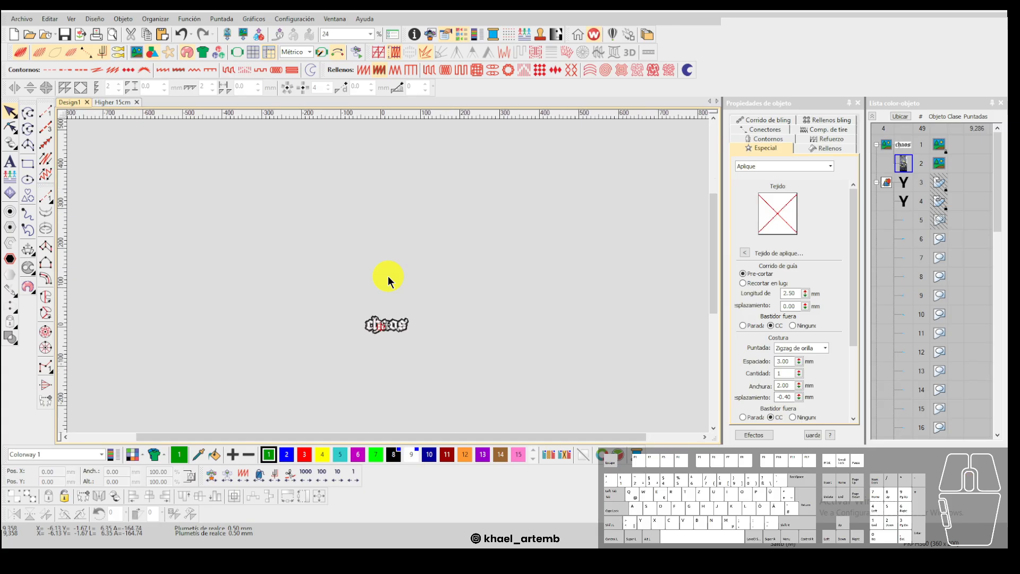
{"action": "key", "text": "0"}
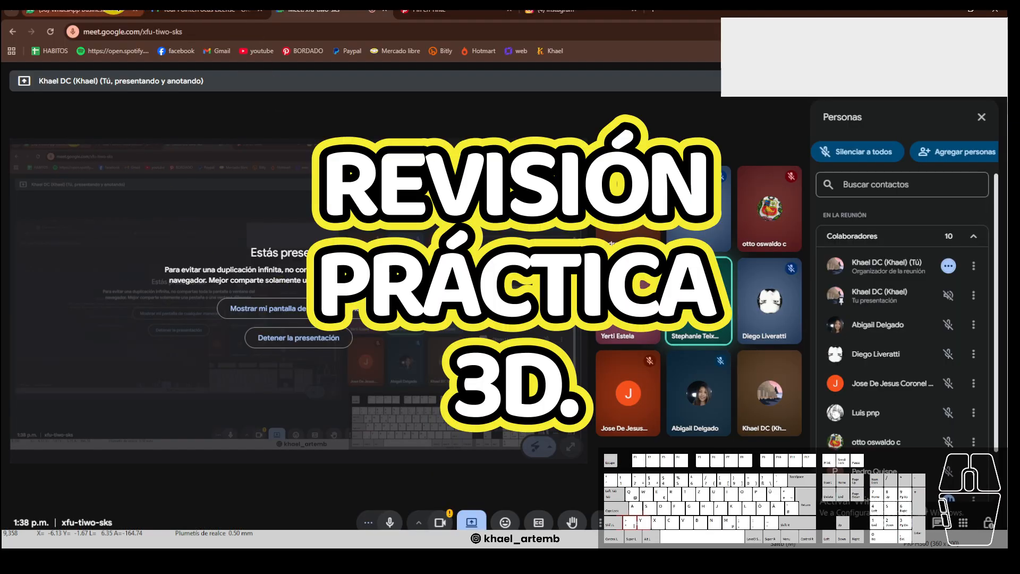
{"action": "left_click", "coordinate": [85, 11]}
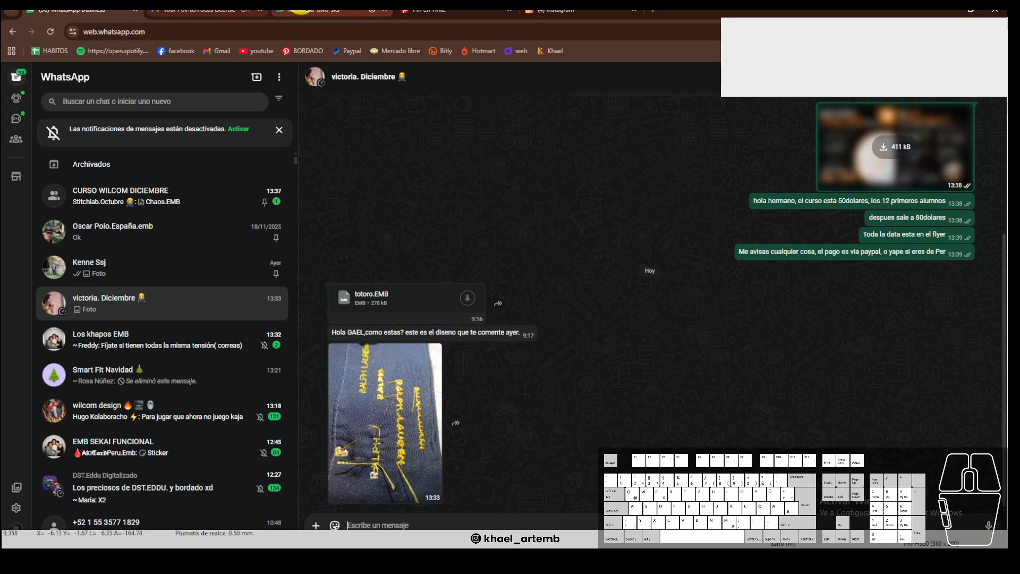
{"action": "left_click", "coordinate": [341, 284]}
{"action": "left_click", "coordinate": [400, 478]}
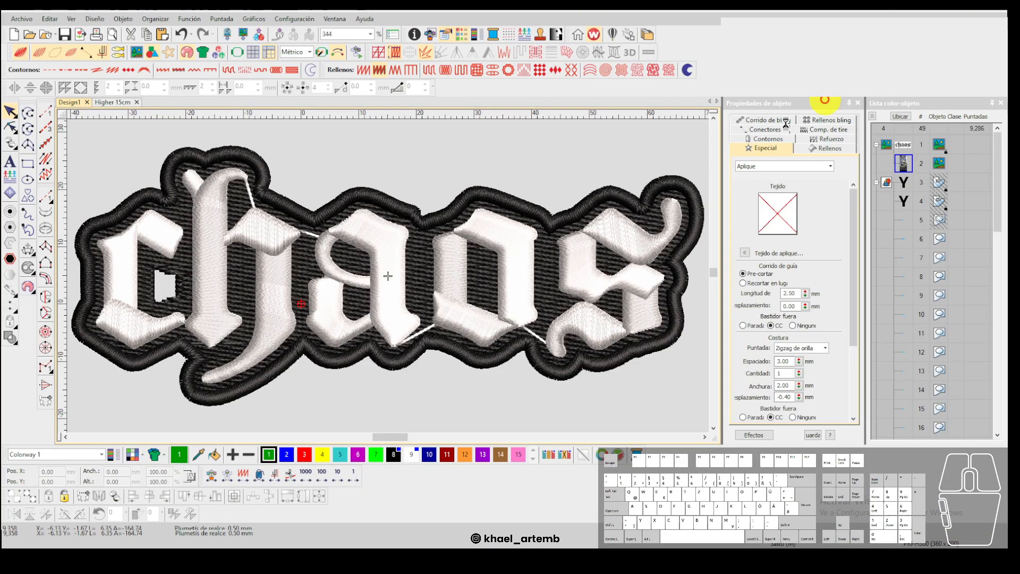
{"action": "scroll", "coordinate": [387, 275], "scroll_direction": "up", "scroll_amount": 2}
{"action": "scroll", "coordinate": [387, 276], "scroll_direction": "up", "scroll_amount": 2}
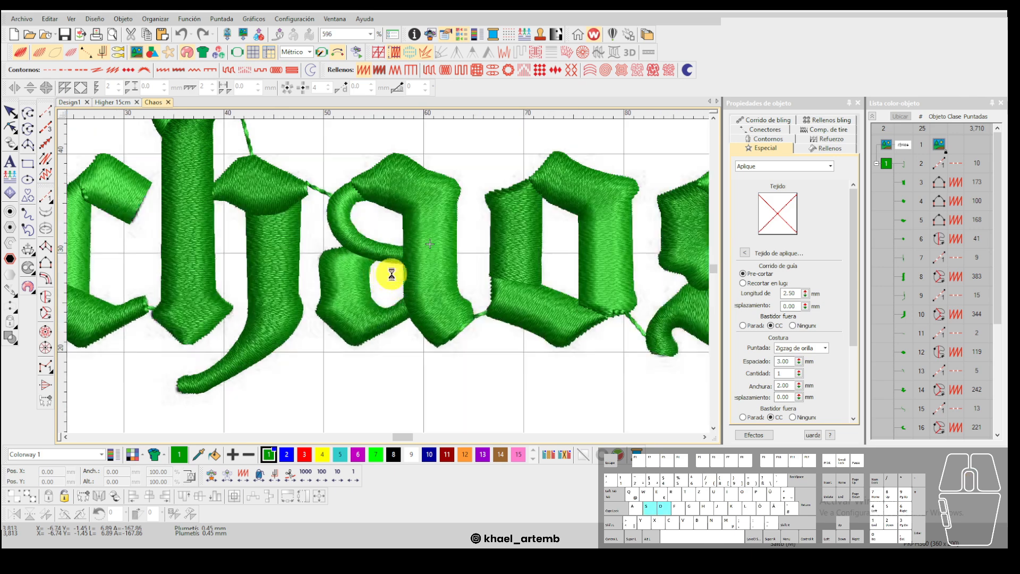
Review the stitching sequence of the Chaos lettering from the start of the design, letter by letter.
{"action": "scroll", "coordinate": [392, 276], "scroll_direction": "down", "scroll_amount": 1}
{"action": "key", "text": "Home"}
{"action": "scroll", "coordinate": [388, 276], "scroll_direction": "up", "scroll_amount": 1}
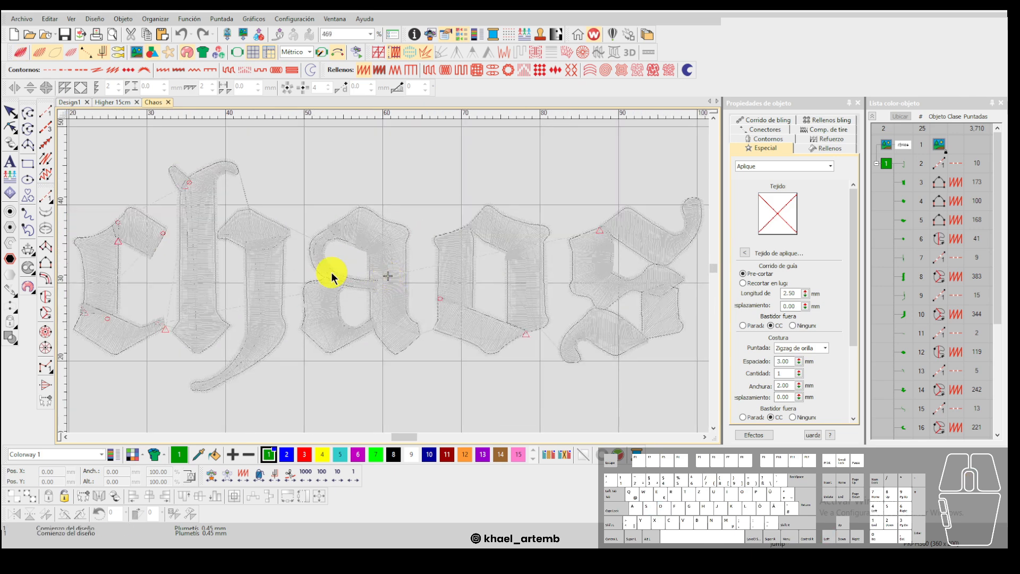
{"action": "key", "text": "Down"}
{"action": "key", "text": "Down"}
{"action": "key", "text": "Down"}
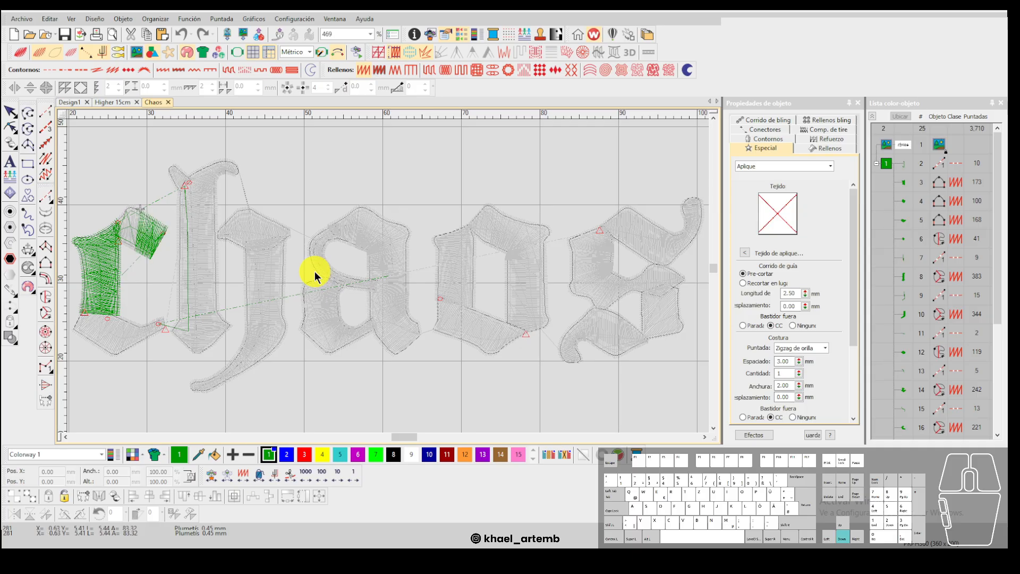
{"action": "key", "text": "Down"}
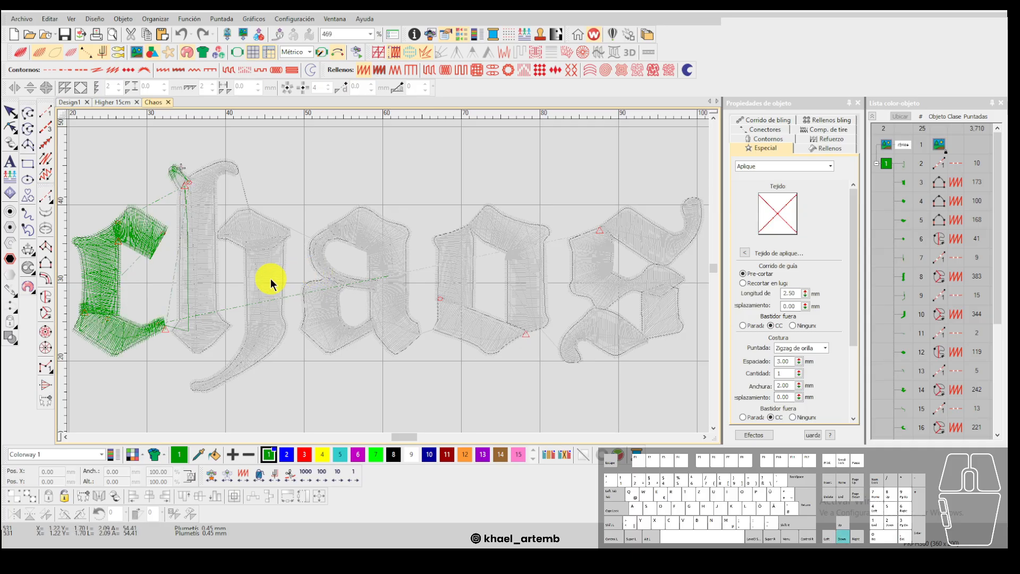
{"action": "key", "text": "Down"}
{"action": "key", "text": "Down"}
{"action": "key", "text": "Down"}
{"action": "key", "text": "Down"}
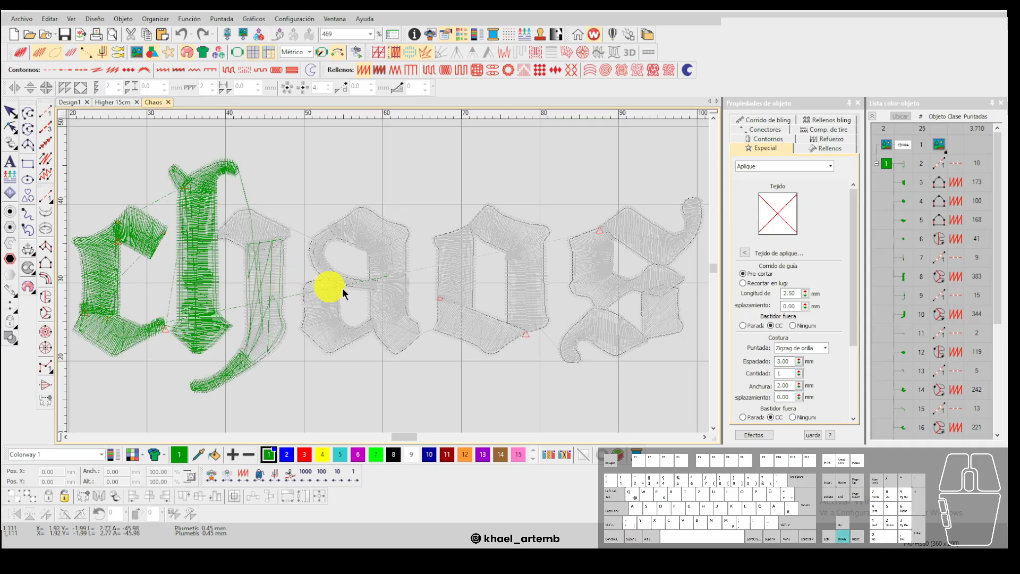
{"action": "key", "text": "Down"}
{"action": "key", "text": "Down"}
{"action": "key", "text": "Down"}
{"action": "key", "text": "Down"}
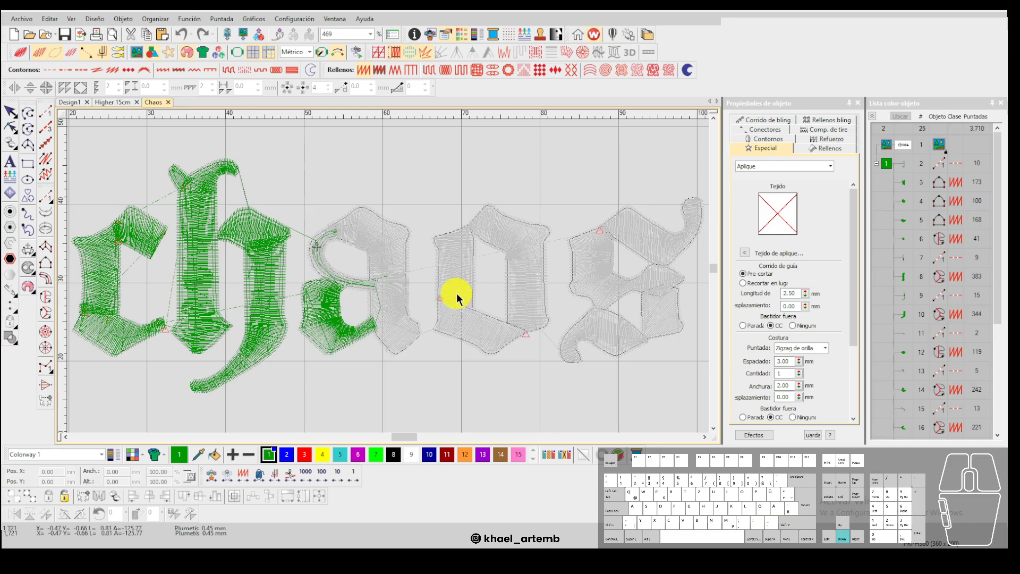
{"action": "key", "text": "Down"}
{"action": "key", "text": "Down"}
{"action": "key", "text": "Down"}
{"action": "key", "text": "Down"}
{"action": "key", "text": "Down"}
{"action": "key", "text": "Down"}
Inspect the foot of the a's thick stem, and check the c and whole lettering in stitch and realistic views.
{"action": "scroll", "coordinate": [388, 276], "scroll_direction": "up", "scroll_amount": 4}
{"action": "key", "text": "t"}
{"action": "left_click", "coordinate": [390, 276]}
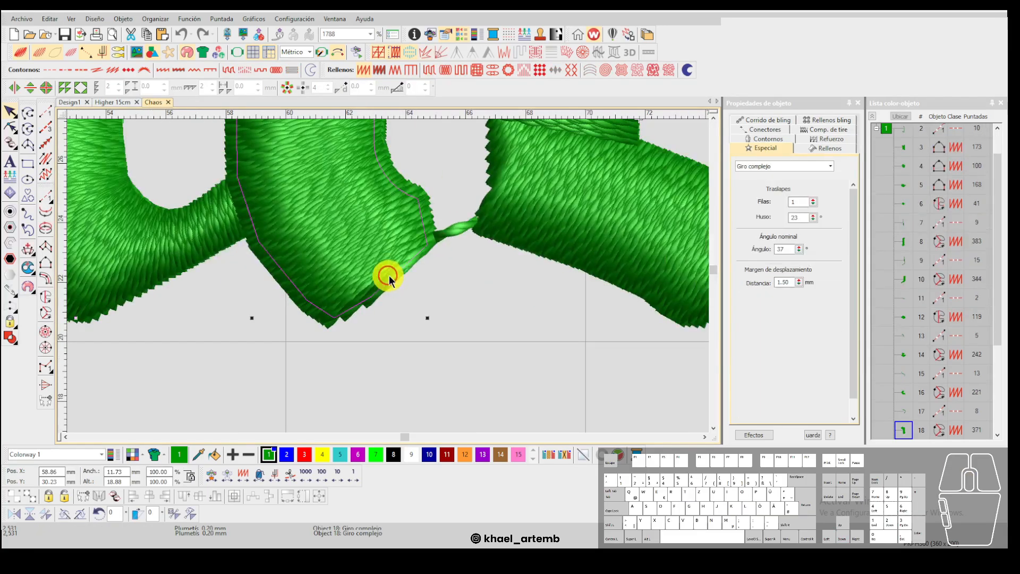
{"action": "key", "text": "t"}
{"action": "scroll", "coordinate": [388, 276], "scroll_direction": "down", "scroll_amount": 4}
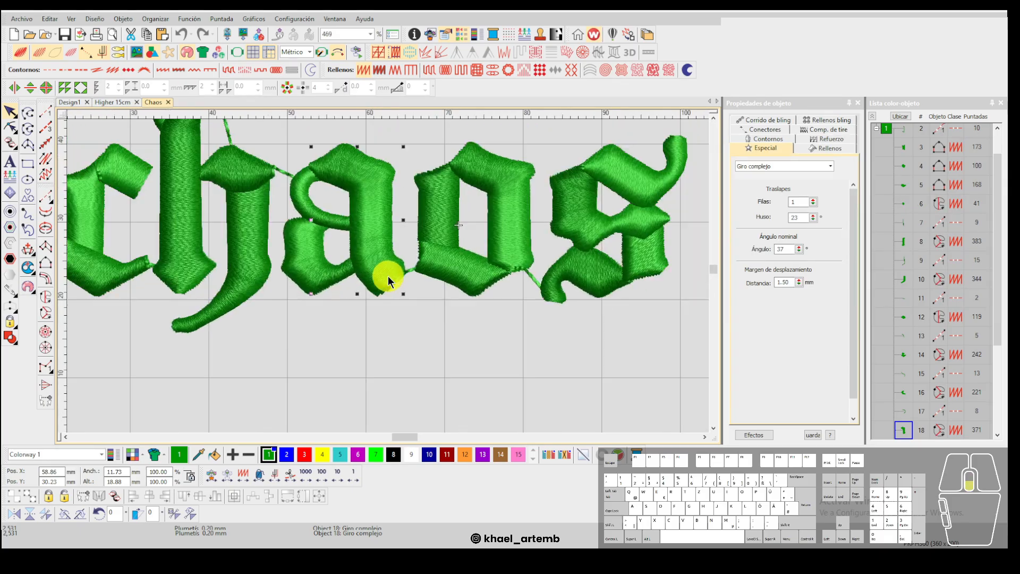
{"action": "scroll", "coordinate": [388, 276], "scroll_direction": "down", "scroll_amount": 2}
{"action": "scroll", "coordinate": [388, 276], "scroll_direction": "up", "scroll_amount": 3}
{"action": "key", "text": "t"}
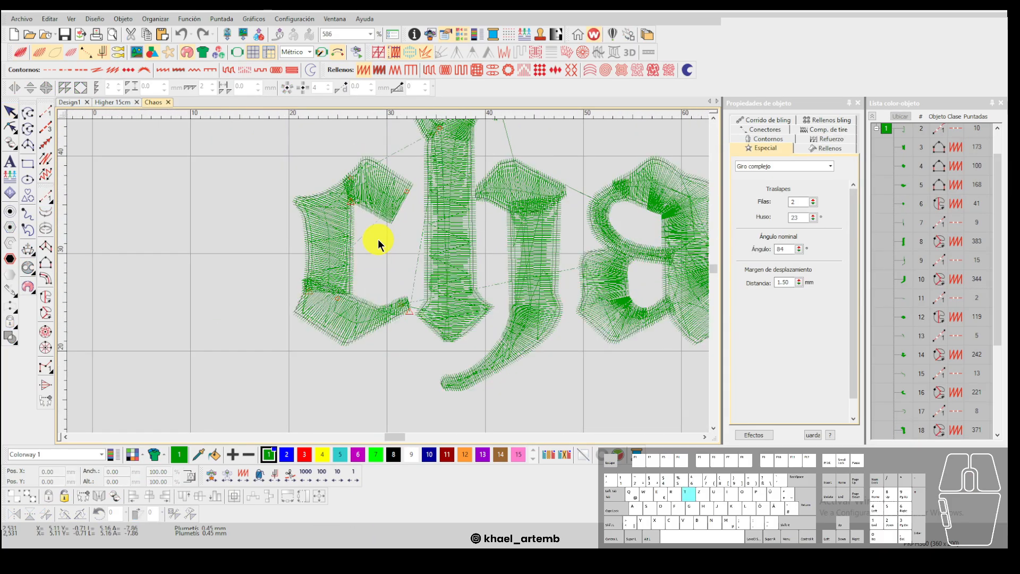
{"action": "key", "text": "Home"}
{"action": "scroll", "coordinate": [388, 276], "scroll_direction": "down", "scroll_amount": 1}
{"action": "key", "text": "t"}
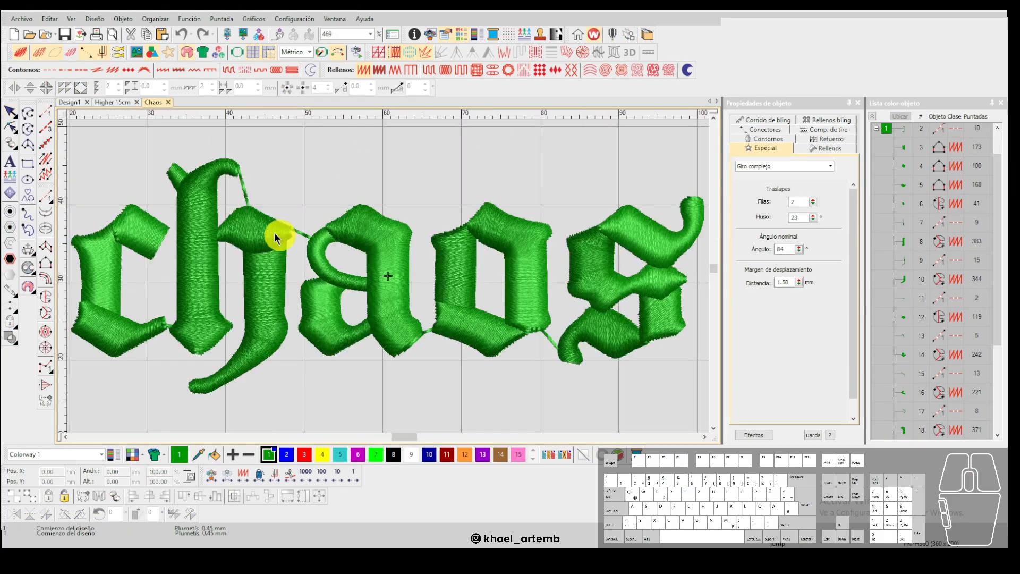
Move the upper-right piece of the c to the start of the stitching order, ahead of the first connecting run.
{"action": "left_click", "coordinate": [136, 221]}
{"action": "left_click", "coordinate": [902, 167]}
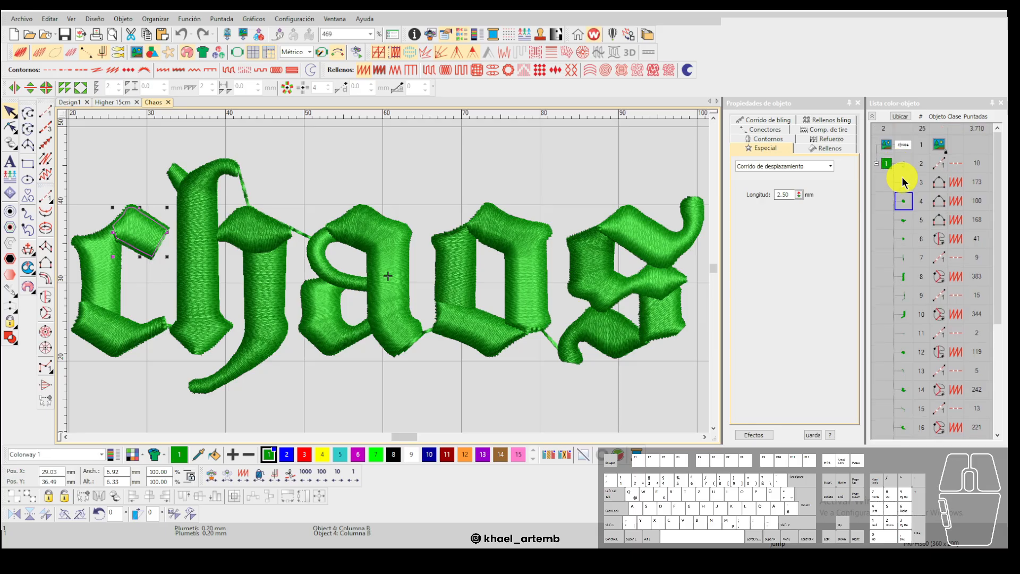
{"action": "left_click", "coordinate": [903, 178]}
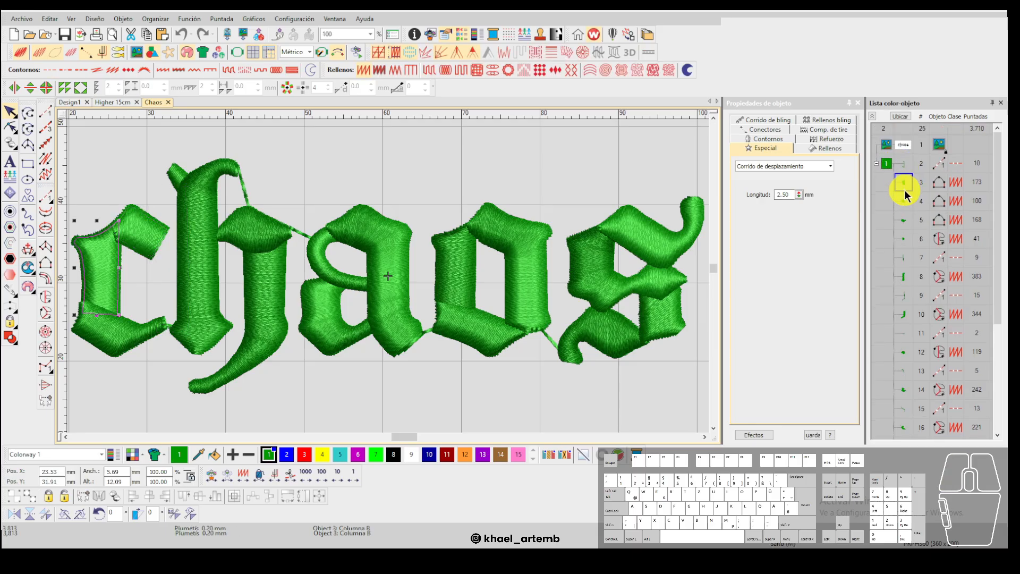
{"action": "left_click", "coordinate": [135, 237]}
{"action": "scroll", "coordinate": [135, 238], "scroll_direction": "up", "scroll_amount": 2}
{"action": "left_click_drag", "start_coordinate": [915, 207], "coordinate": [904, 161]}
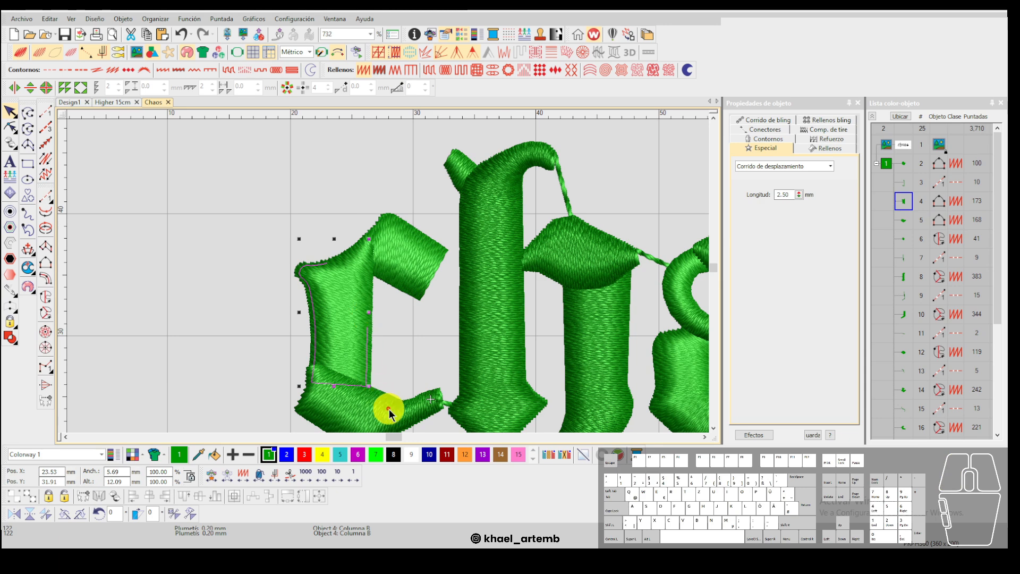
Move the connecting run after the three satin pieces of the c in the stitching order.
{"action": "left_click", "coordinate": [903, 182]}
{"action": "left_click_drag", "start_coordinate": [904, 188], "coordinate": [906, 222]}
{"action": "scroll", "coordinate": [387, 276], "scroll_direction": "down", "scroll_amount": 2}
{"action": "left_click", "coordinate": [283, 234]}
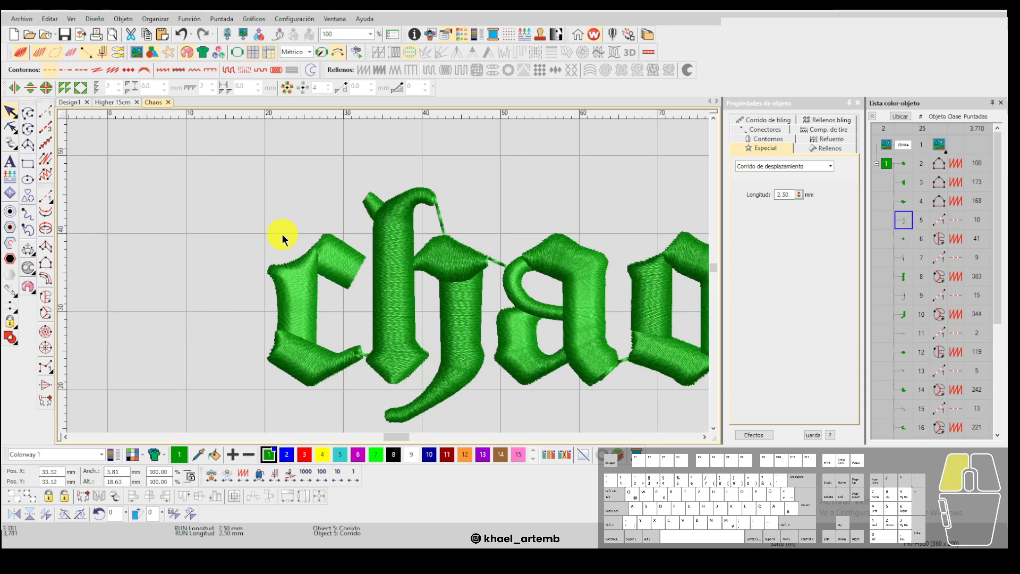
Try adding a stitch angle to the small spur at the upper left of the h, and undo it.
{"action": "scroll", "coordinate": [388, 275], "scroll_direction": "up", "scroll_amount": 5}
{"action": "left_click", "coordinate": [388, 273]}
{"action": "scroll", "coordinate": [388, 276], "scroll_direction": "up", "scroll_amount": 3}
{"action": "key", "text": "h"}
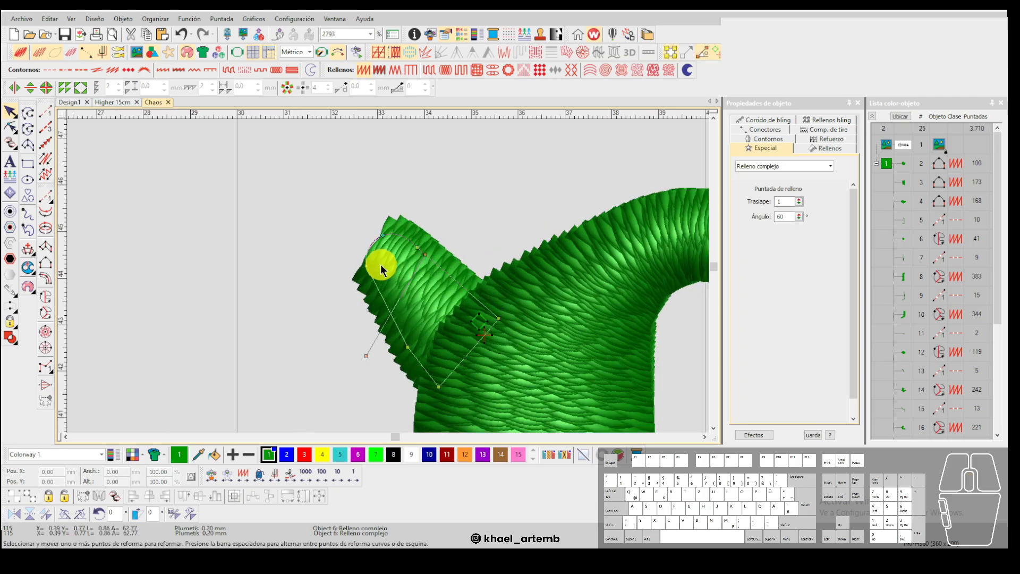
{"action": "scroll", "coordinate": [381, 264], "scroll_direction": "up", "scroll_amount": 3}
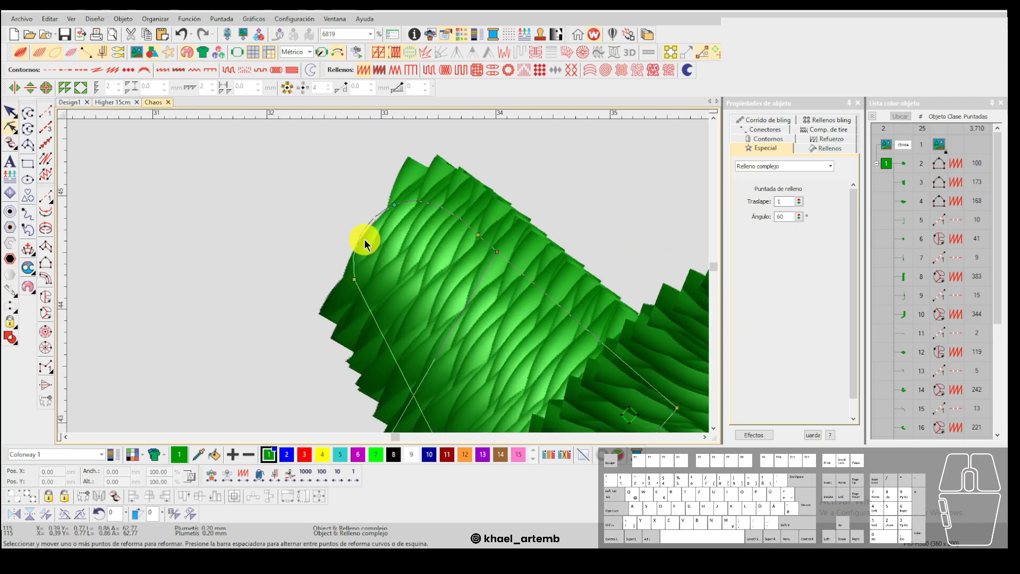
{"action": "key", "text": "ctrl+h"}
{"action": "left_click", "coordinate": [429, 183]}
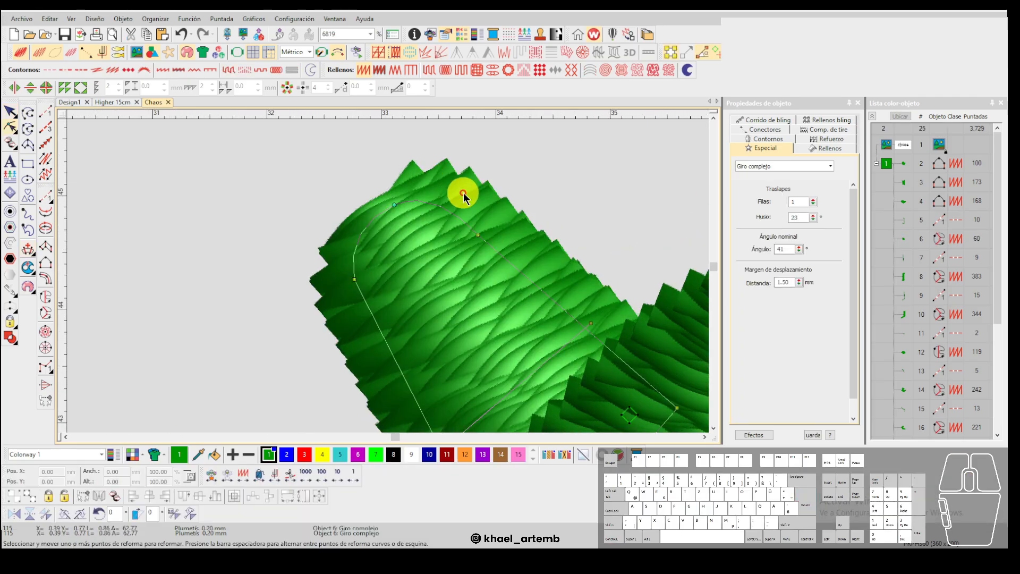
{"action": "key", "text": "ctrl+z"}
{"action": "key", "text": "ctrl+h"}
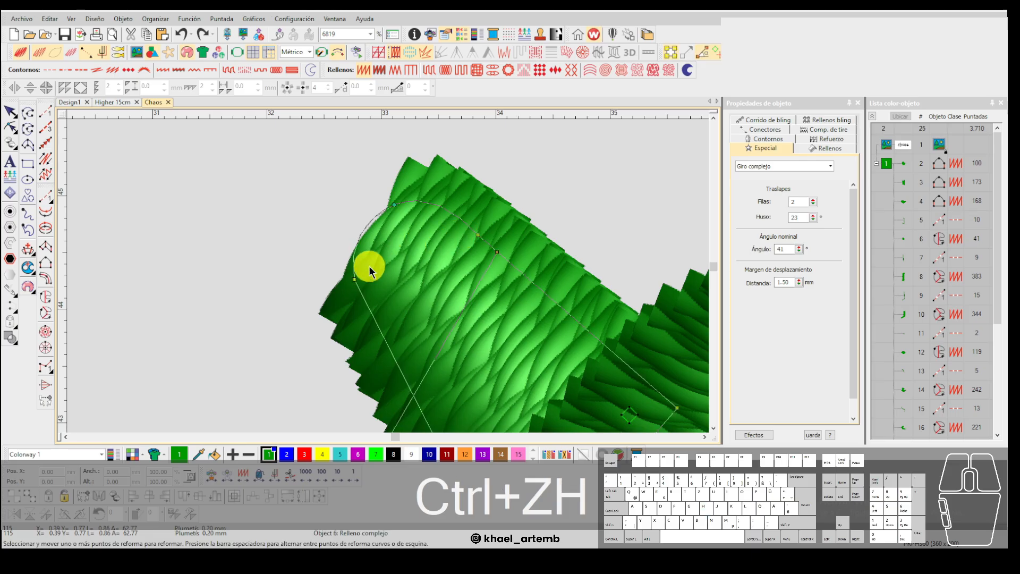
{"action": "key", "text": "Escape"}
Reshape the outer end of the h's upper-left spur, replacing its rounded-end node with one point pulled outward into a corner.
{"action": "left_click", "coordinate": [360, 238]}
{"action": "key", "text": "h"}
{"action": "left_click", "coordinate": [372, 219]}
{"action": "left_click", "coordinate": [396, 205]}
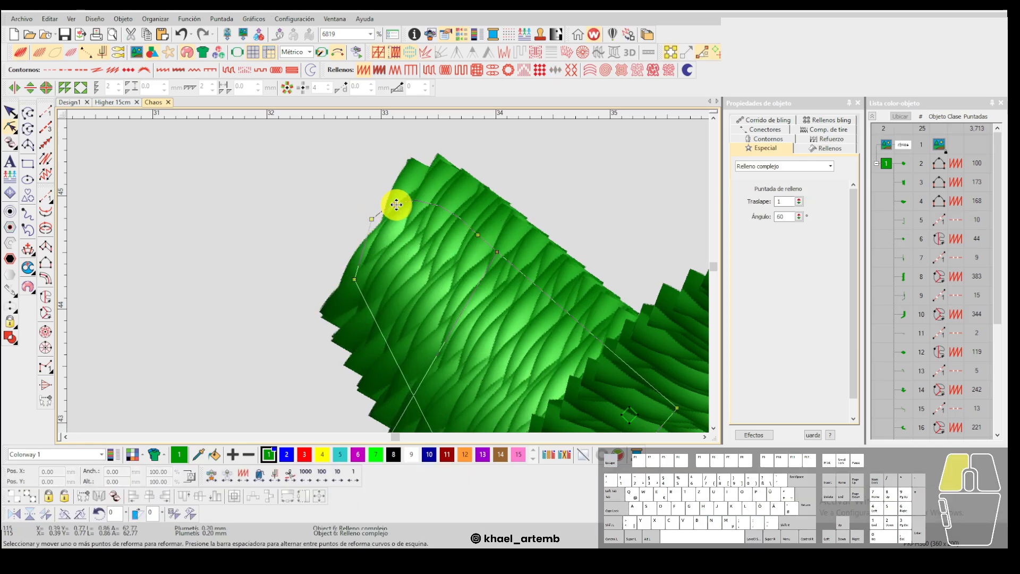
{"action": "key", "text": "Delete"}
{"action": "left_click_drag", "start_coordinate": [372, 219], "coordinate": [357, 197]}
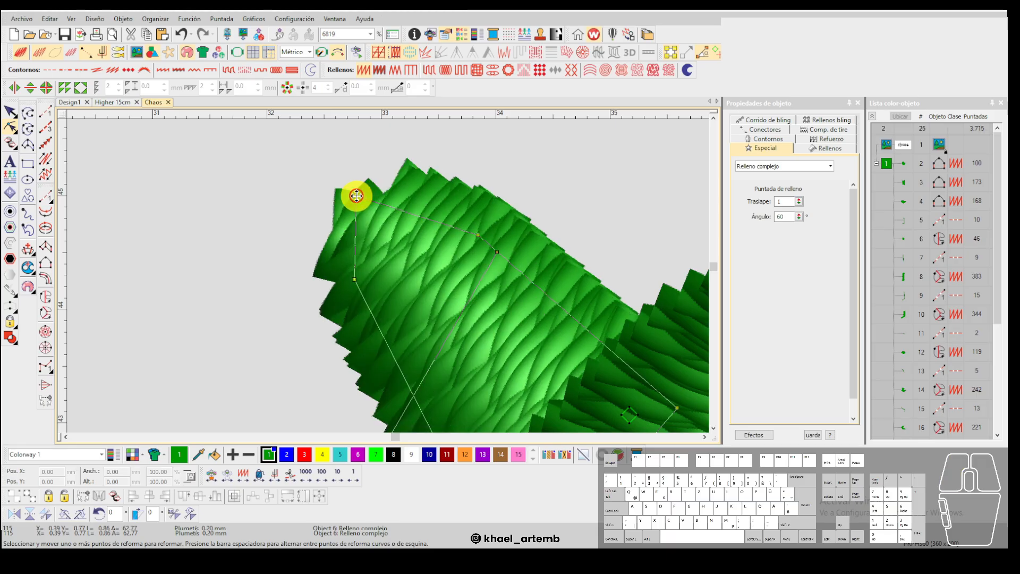
{"action": "key", "text": "Escape"}
Reshape the right tip of the h's diamond-shaped upper-right piece by moving its end node outward.
{"action": "scroll", "coordinate": [392, 277], "scroll_direction": "down", "scroll_amount": 13}
{"action": "scroll", "coordinate": [394, 279], "scroll_direction": "up", "scroll_amount": 5}
{"action": "scroll", "coordinate": [388, 276], "scroll_direction": "down", "scroll_amount": 2}
{"action": "scroll", "coordinate": [388, 275], "scroll_direction": "up", "scroll_amount": 4}
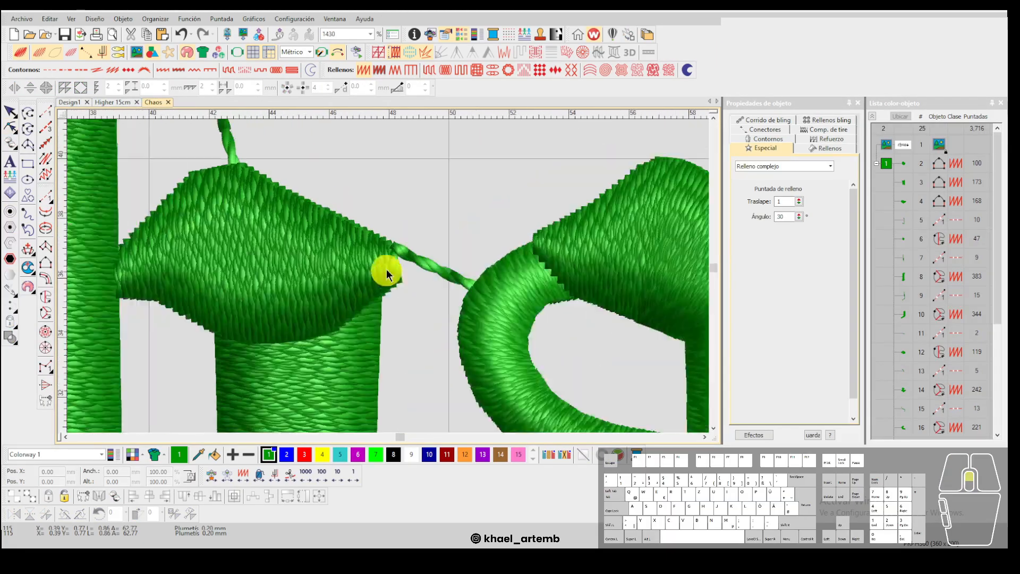
{"action": "scroll", "coordinate": [387, 275], "scroll_direction": "up", "scroll_amount": 2}
{"action": "left_click", "coordinate": [388, 275]}
{"action": "left_click_drag", "start_coordinate": [399, 259], "coordinate": [413, 277]}
{"action": "left_click", "coordinate": [417, 268]}
{"action": "key", "text": "Escape"}
Try to draw a short satin column over the open right end of the c's upper-right piece, and undo it.
{"action": "scroll", "coordinate": [375, 278], "scroll_direction": "down", "scroll_amount": 7}
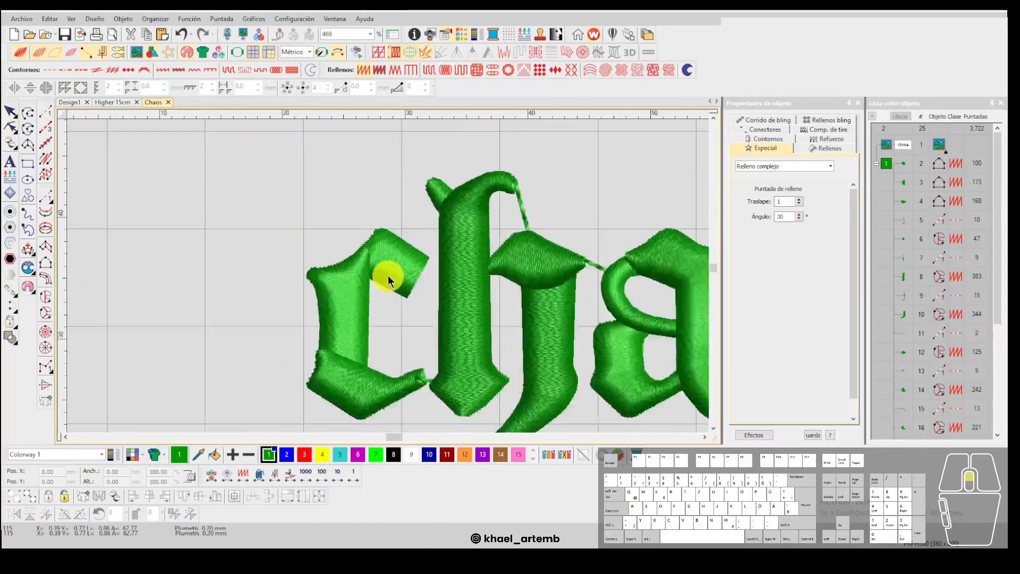
{"action": "scroll", "coordinate": [388, 276], "scroll_direction": "up", "scroll_amount": 5}
{"action": "left_click", "coordinate": [419, 291]}
{"action": "scroll", "coordinate": [395, 308], "scroll_direction": "up", "scroll_amount": 1}
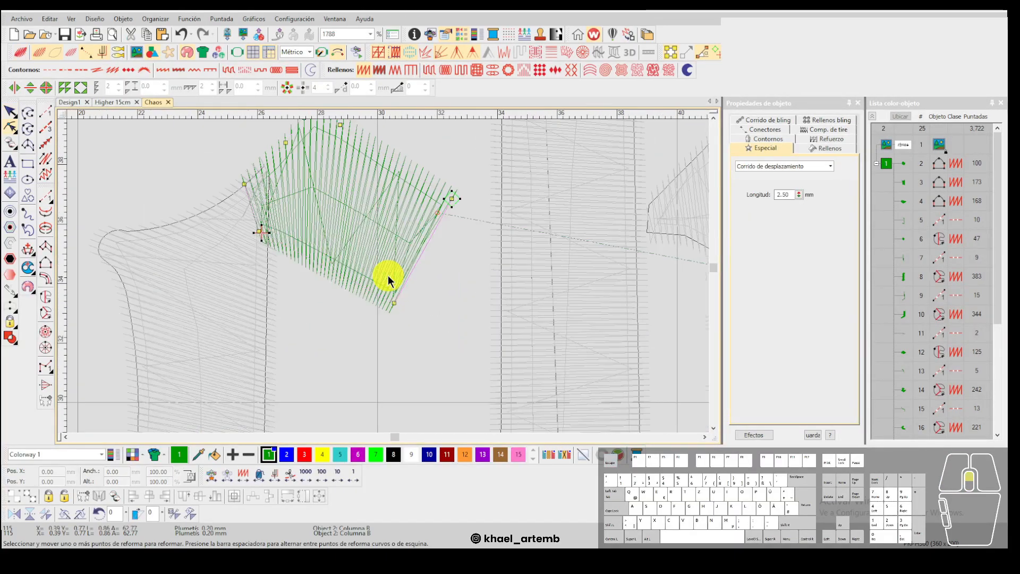
{"action": "key", "text": "t"}
{"action": "key", "text": "Escape"}
{"action": "key", "text": "space"}
{"action": "left_click", "coordinate": [393, 302]}
{"action": "left_click", "coordinate": [358, 243]}
{"action": "left_click", "coordinate": [400, 313]}
{"action": "left_click", "coordinate": [353, 241]}
{"action": "key", "text": "Return"}
{"action": "left_click", "coordinate": [464, 207]}
{"action": "left_click", "coordinate": [403, 188]}
{"action": "key", "text": "Return"}
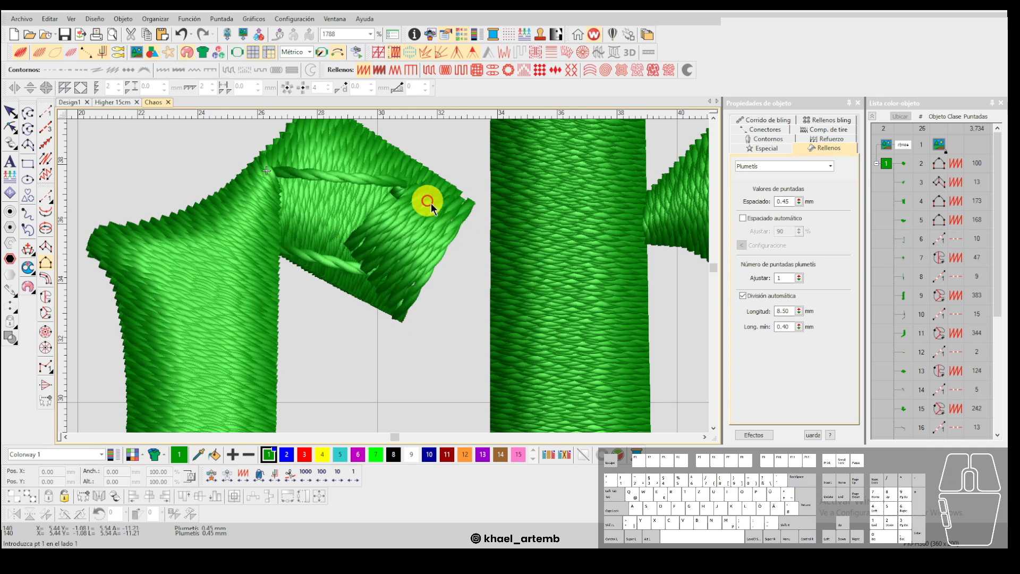
{"action": "key", "text": "super+ctrl+z"}
Try a satin column along the c's upper-right end, placed first in the stitching order, and delete it.
{"action": "left_click", "coordinate": [405, 314]}
{"action": "left_click", "coordinate": [464, 212]}
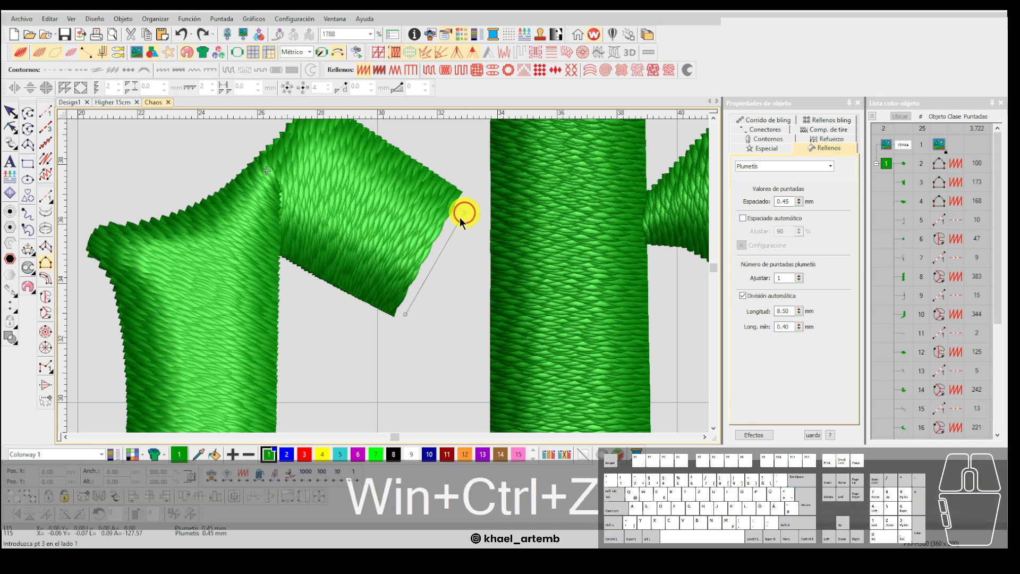
{"action": "key", "text": "Return"}
{"action": "left_click", "coordinate": [375, 253]}
{"action": "left_click", "coordinate": [415, 195]}
{"action": "key", "text": "Return"}
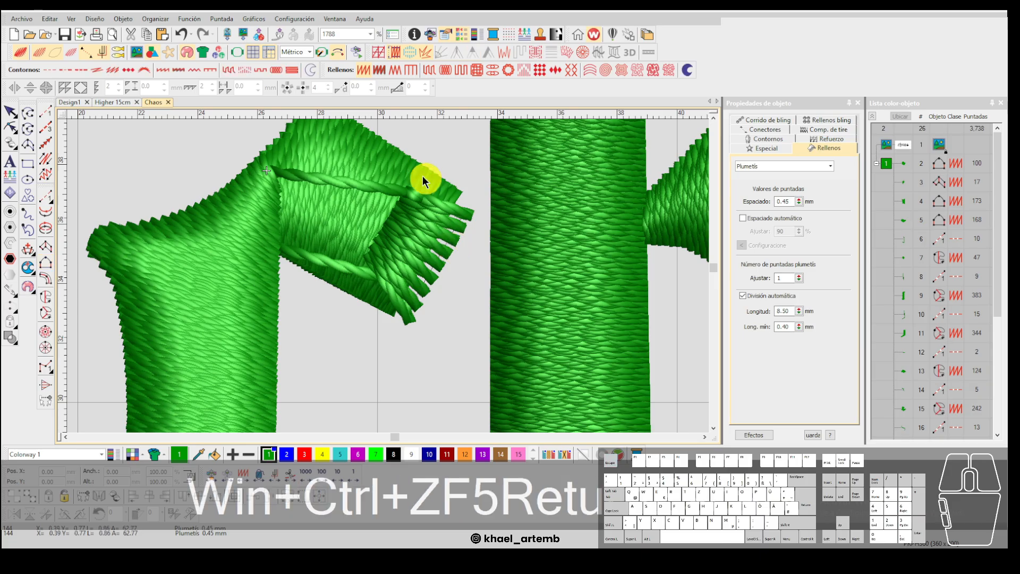
{"action": "key", "text": "Escape"}
{"action": "scroll", "coordinate": [388, 276], "scroll_direction": "down", "scroll_amount": 1}
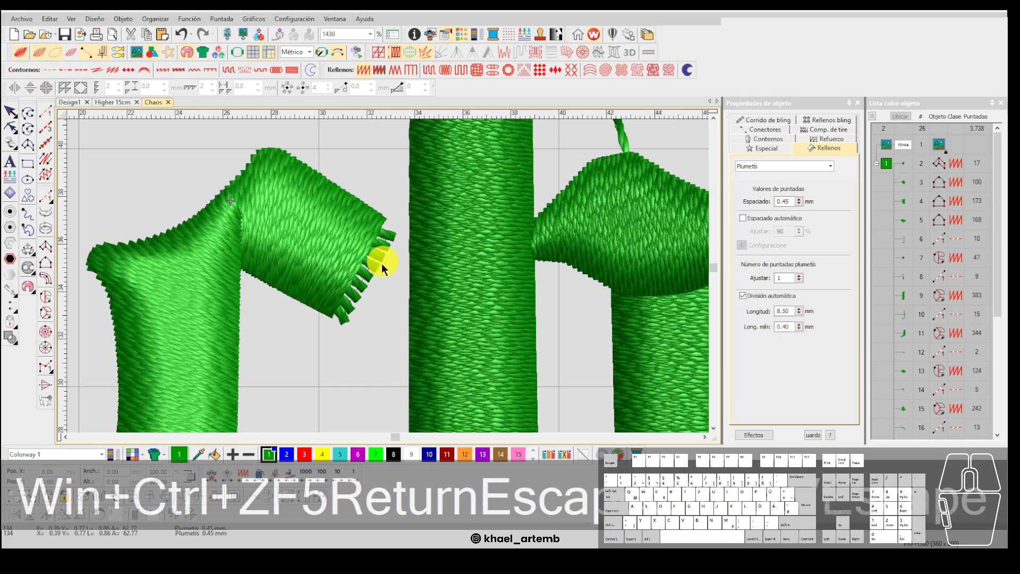
{"action": "left_click", "coordinate": [374, 269]}
{"action": "key", "text": "Delete"}
Try reworking the c's upper-right piece as a complex turning object, and undo the change.
{"action": "left_click", "coordinate": [321, 258]}
{"action": "right_click", "coordinate": [320, 259]}
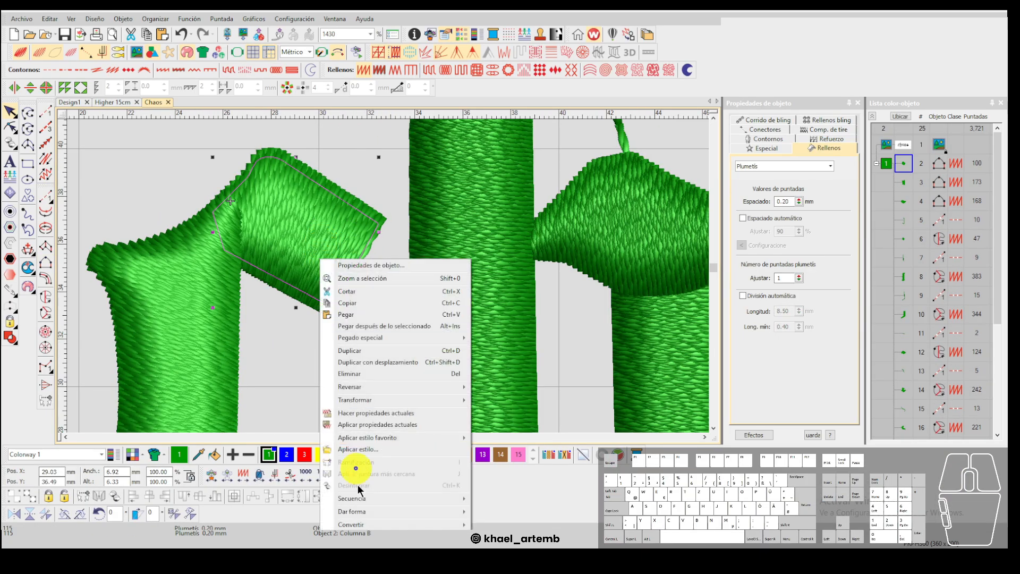
{"action": "left_click", "coordinate": [290, 206]}
{"action": "key", "text": "Escape"}
{"action": "right_click", "coordinate": [316, 277]}
{"action": "mouse_move", "coordinate": [376, 270]}
{"action": "left_click", "coordinate": [479, 271]}
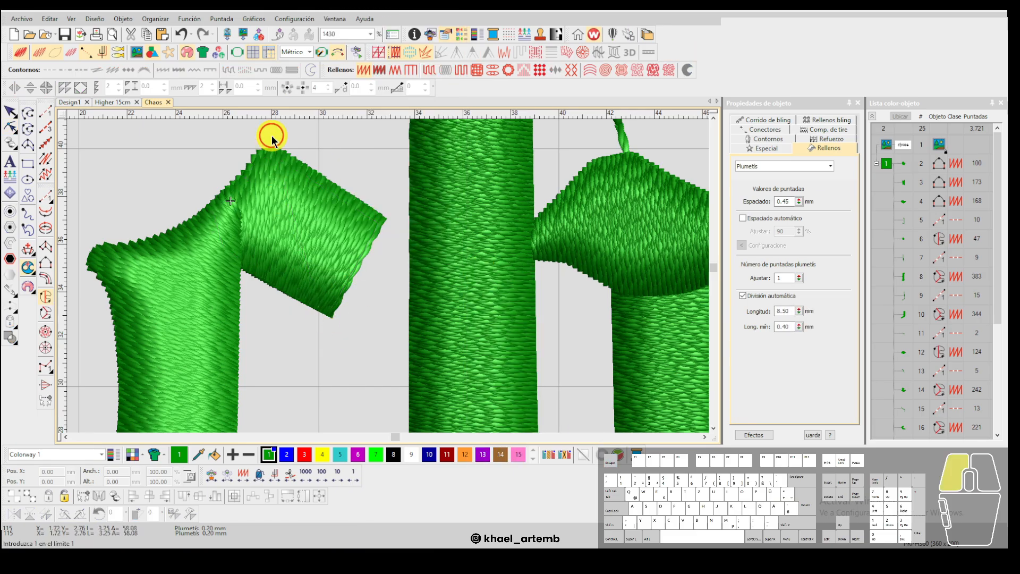
{"action": "scroll", "coordinate": [388, 273], "scroll_direction": "down", "scroll_amount": 3}
{"action": "scroll", "coordinate": [388, 275], "scroll_direction": "up", "scroll_amount": 2}
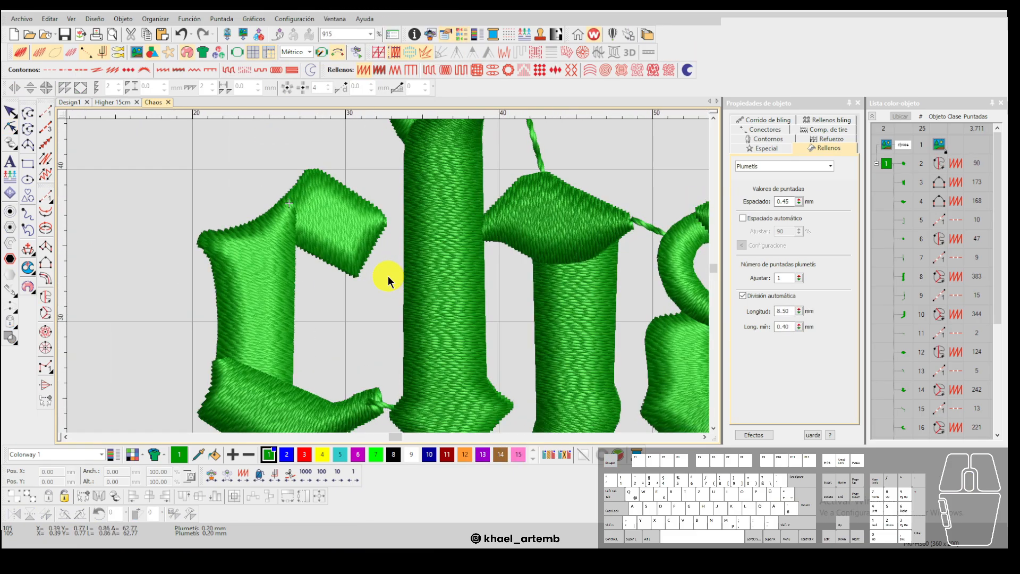
{"action": "key", "text": "ctrl+z"}
Try drawing the short satin column at the right end of the c's upper-right piece once more, and undo it.
{"action": "scroll", "coordinate": [388, 271], "scroll_direction": "up", "scroll_amount": 2}
{"action": "key", "text": "t"}
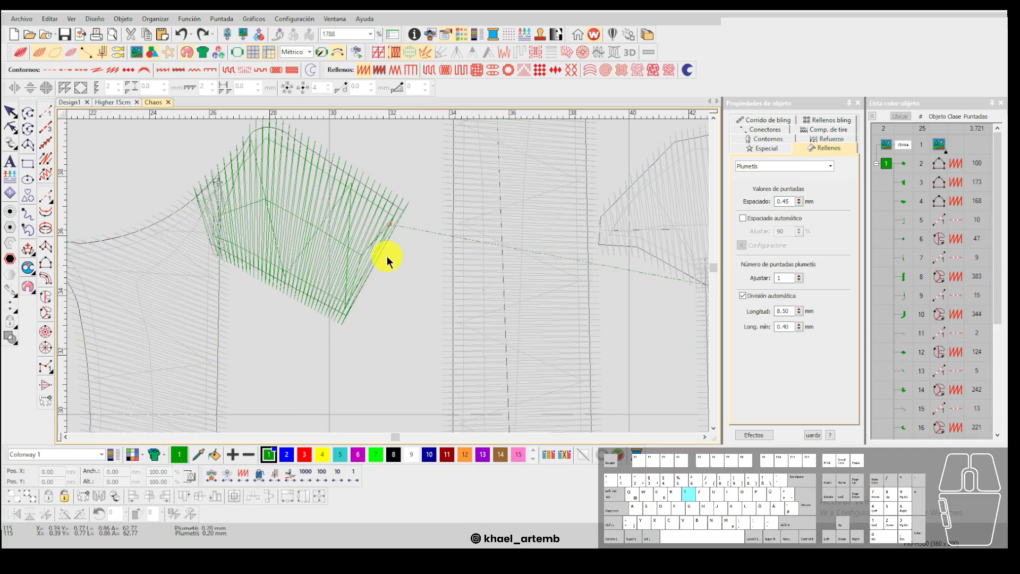
{"action": "key", "text": "t"}
{"action": "key", "text": "F5"}
{"action": "left_click", "coordinate": [359, 323]}
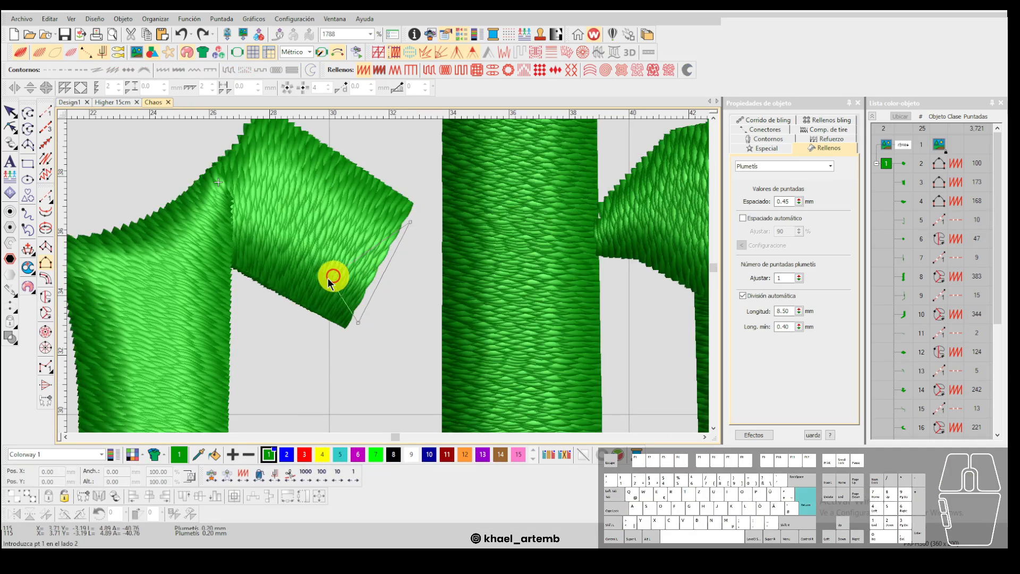
{"action": "left_click", "coordinate": [338, 239]}
{"action": "scroll", "coordinate": [404, 260], "scroll_direction": "down", "scroll_amount": 3}
{"action": "key", "text": "ctrl+z"}
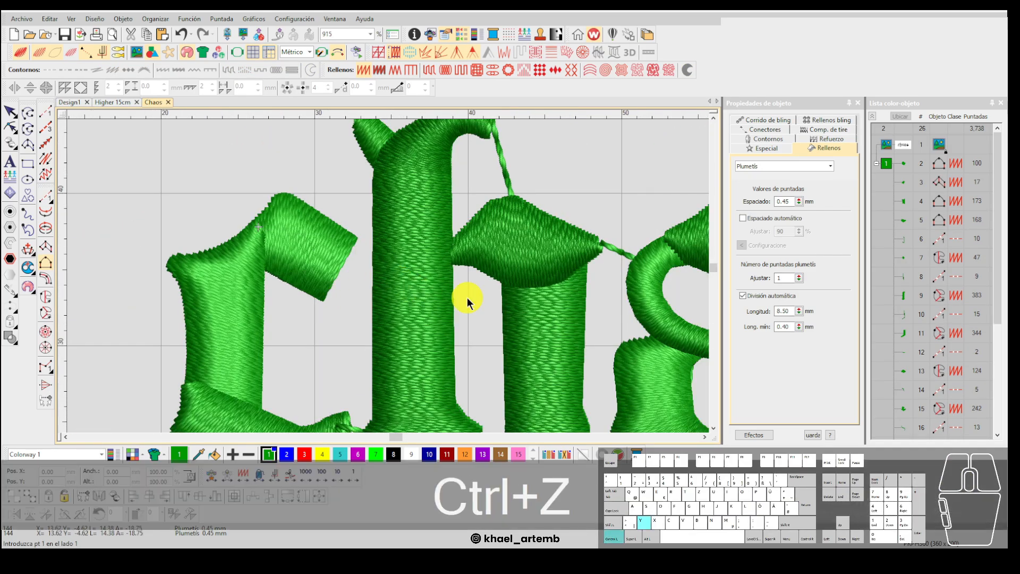
Step through the stitching sequence from the c through the h and a to the lower piece of the o.
{"action": "scroll", "coordinate": [460, 292], "scroll_direction": "down", "scroll_amount": 2}
{"action": "scroll", "coordinate": [462, 287], "scroll_direction": "up", "scroll_amount": 2}
{"action": "scroll", "coordinate": [425, 279], "scroll_direction": "down", "scroll_amount": 1}
{"action": "scroll", "coordinate": [420, 279], "scroll_direction": "up", "scroll_amount": 2}
{"action": "scroll", "coordinate": [409, 278], "scroll_direction": "down", "scroll_amount": 3}
{"action": "scroll", "coordinate": [393, 276], "scroll_direction": "up", "scroll_amount": 1}
{"action": "scroll", "coordinate": [388, 276], "scroll_direction": "down", "scroll_amount": 1}
{"action": "scroll", "coordinate": [388, 276], "scroll_direction": "up", "scroll_amount": 1}
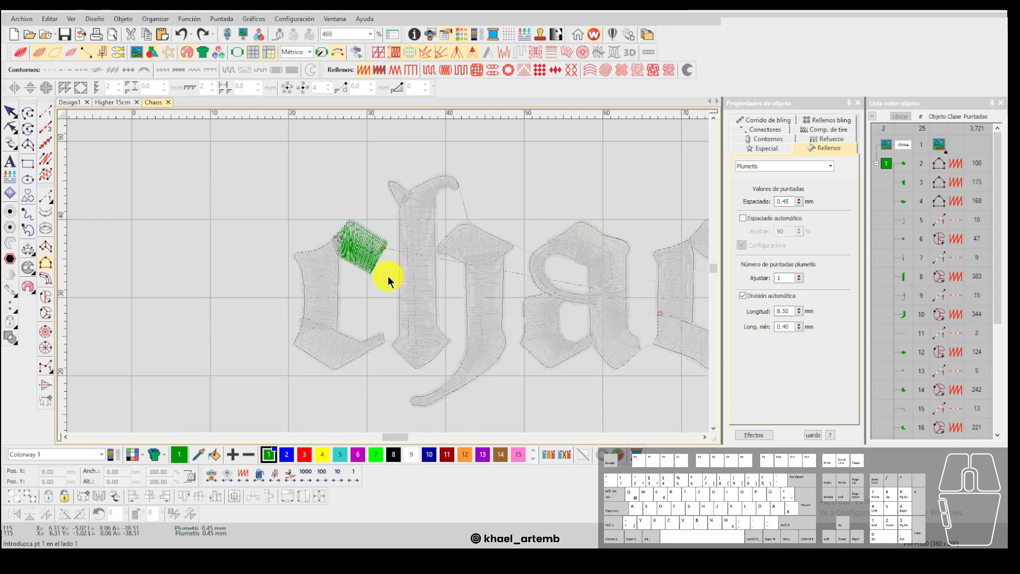
{"action": "key", "text": "Down"}
{"action": "key", "text": "Down"}
{"action": "key", "text": "Down"}
{"action": "key", "text": "Down"}
{"action": "key", "text": "Down"}
{"action": "key", "text": "Down"}
{"action": "key", "text": "Down"}
{"action": "key", "text": "Down"}
{"action": "key", "text": "Down"}
{"action": "key", "text": "Down"}
{"action": "key", "text": "Down"}
{"action": "key", "text": "Down"}
{"action": "key", "text": "Down"}
{"action": "key", "text": "Down"}
{"action": "key", "text": "Down"}
{"action": "key", "text": "Down"}
{"action": "key", "text": "Down"}
{"action": "key", "text": "Down"}
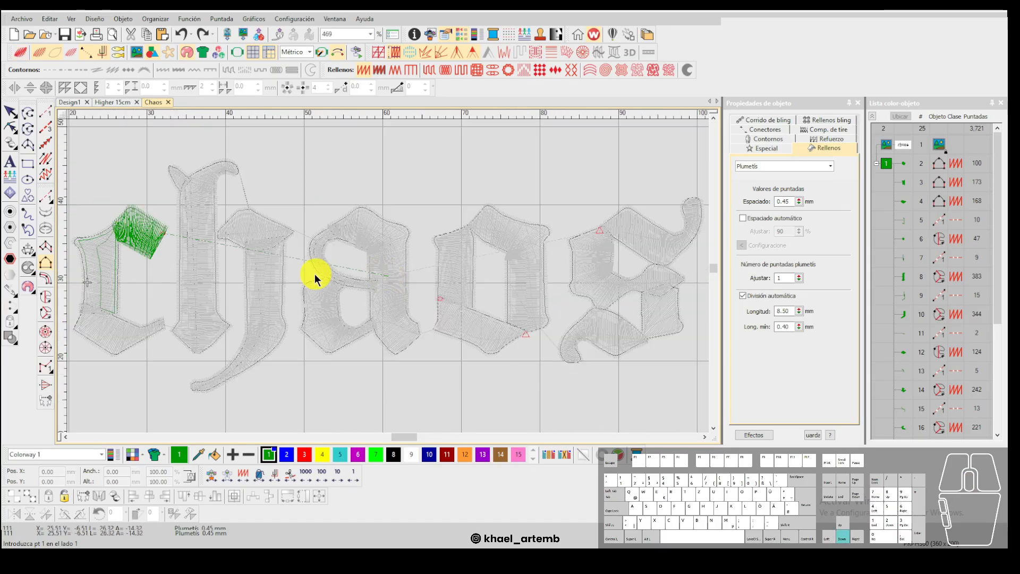
{"action": "key", "text": "Down"}
{"action": "key", "text": "Down"}
{"action": "key", "text": "Down"}
{"action": "key", "text": "Down"}
{"action": "key", "text": "Down"}
{"action": "key", "text": "Down"}
{"action": "key", "text": "Down"}
{"action": "key", "text": "Down"}
{"action": "key", "text": "Down"}
{"action": "key", "text": "Down"}
{"action": "key", "text": "Down"}
{"action": "key", "text": "Down"}
{"action": "key", "text": "Down"}
{"action": "key", "text": "Down"}
{"action": "key", "text": "Down"}
{"action": "key", "text": "Down"}
{"action": "key", "text": "Down"}
{"action": "key", "text": "Down"}
{"action": "key", "text": "Down"}
{"action": "key", "text": "Down"}
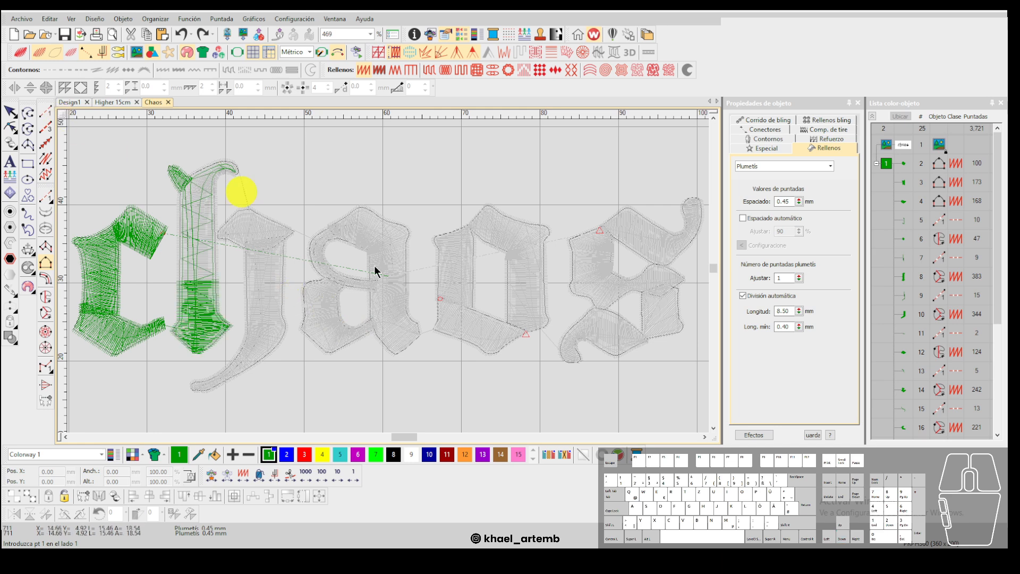
{"action": "left_click", "coordinate": [284, 473]}
{"action": "left_click", "coordinate": [285, 473]}
Move the stitch end point of the o's lower piece to its upper-left corner, beside the left stem.
{"action": "scroll", "coordinate": [485, 337], "scroll_direction": "up", "scroll_amount": 2}
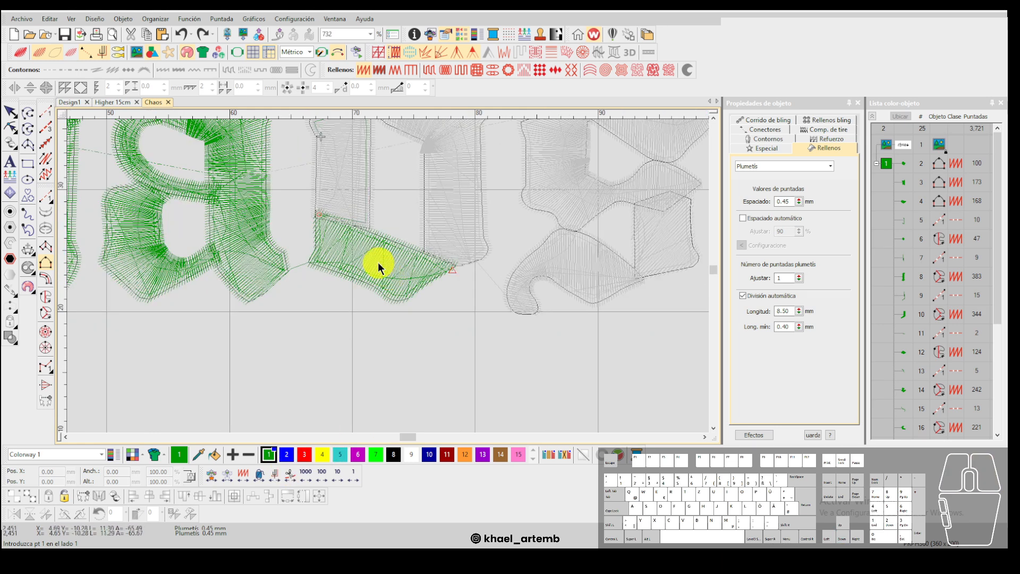
{"action": "scroll", "coordinate": [377, 263], "scroll_direction": "up", "scroll_amount": 1}
{"action": "left_click", "coordinate": [416, 282]}
{"action": "key", "text": "h"}
{"action": "left_click", "coordinate": [455, 292]}
{"action": "left_click_drag", "start_coordinate": [487, 290], "coordinate": [299, 189]}
{"action": "key", "text": "t"}
{"action": "key", "text": "t"}
Inspect the o's left stem and its reshape points, and step through the stitching of the remaining o pieces.
{"action": "left_click", "coordinate": [365, 205]}
{"action": "scroll", "coordinate": [388, 273], "scroll_direction": "up", "scroll_amount": 1}
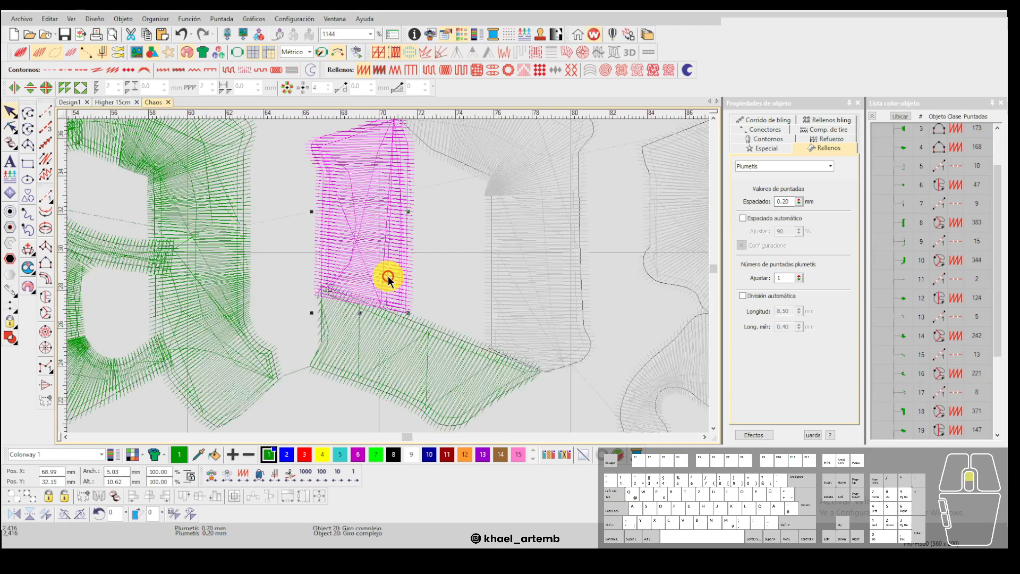
{"action": "key", "text": "t"}
{"action": "key", "text": "t"}
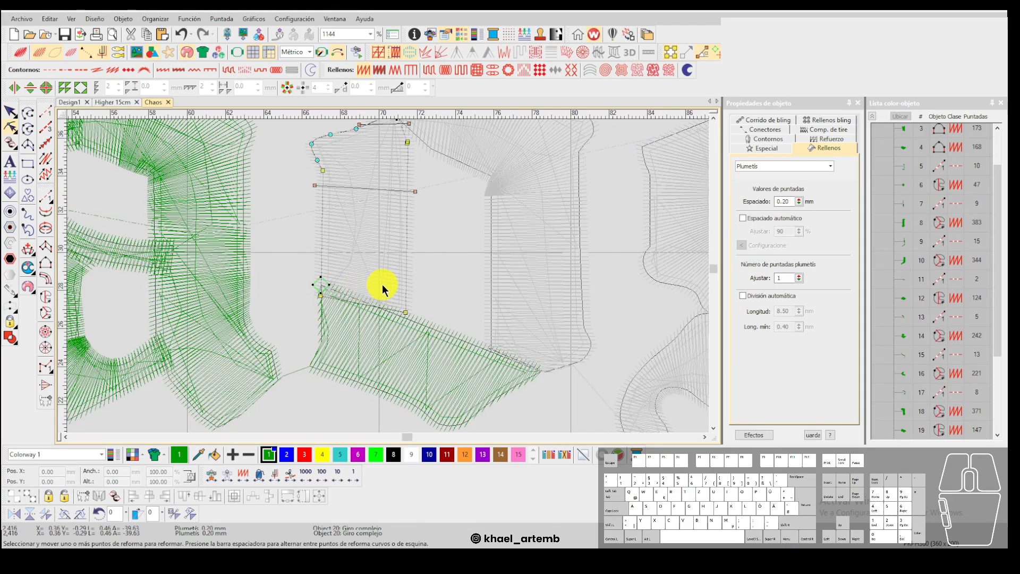
{"action": "scroll", "coordinate": [383, 290], "scroll_direction": "down", "scroll_amount": 2}
{"action": "key", "text": "Down"}
{"action": "key", "text": "Down"}
{"action": "key", "text": "Down"}
{"action": "key", "text": "Down"}
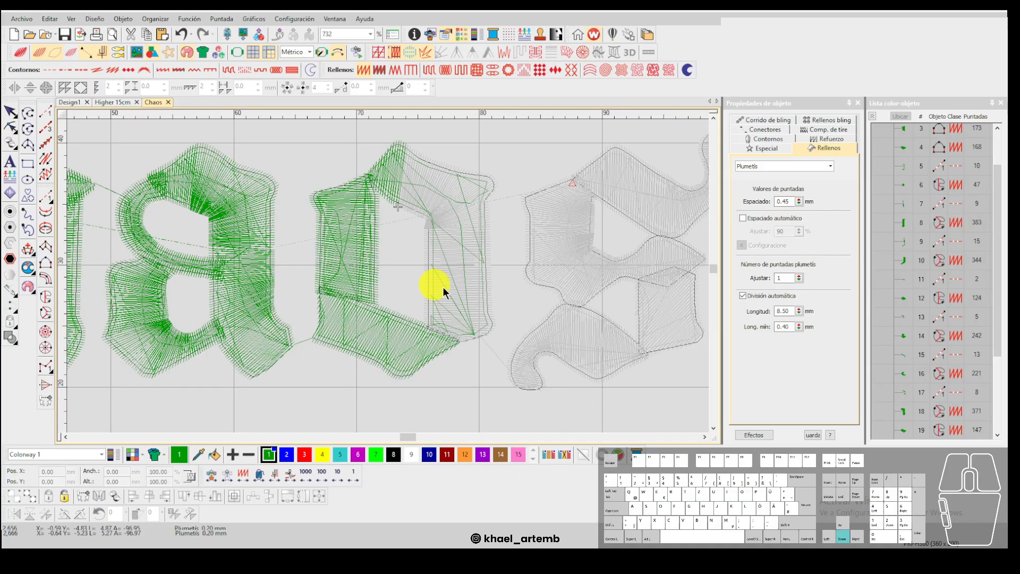
{"action": "key", "text": "Down"}
{"action": "key", "text": "Down"}
{"action": "key", "text": "Down"}
{"action": "key", "text": "Down"}
{"action": "key", "text": "Down"}
Try to spread the crowded stitches at the inner corner of the o's upper-right piece by rearranging its stitch angle lines.
{"action": "scroll", "coordinate": [388, 276], "scroll_direction": "up", "scroll_amount": 2}
{"action": "key", "text": "t"}
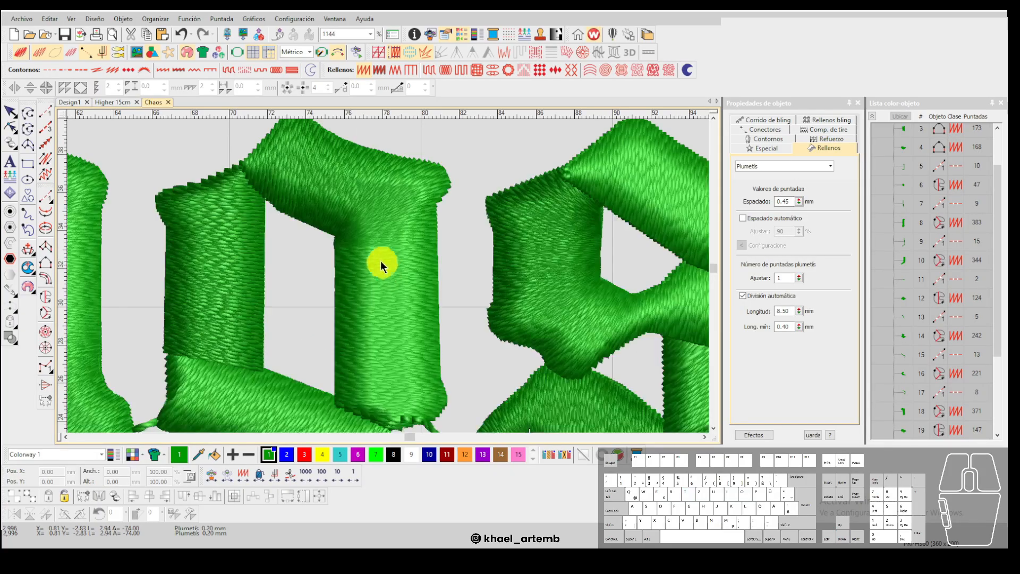
{"action": "key", "text": "t"}
{"action": "left_click", "coordinate": [388, 275]}
{"action": "scroll", "coordinate": [388, 276], "scroll_direction": "up", "scroll_amount": 3}
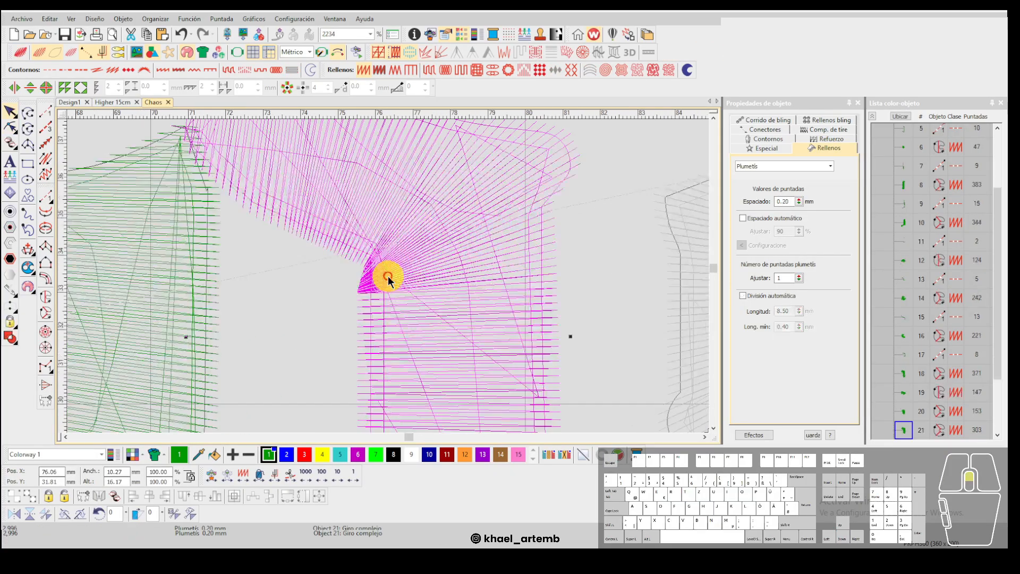
{"action": "scroll", "coordinate": [388, 276], "scroll_direction": "up", "scroll_amount": 1}
{"action": "scroll", "coordinate": [388, 274], "scroll_direction": "down", "scroll_amount": 2}
{"action": "key", "text": "h"}
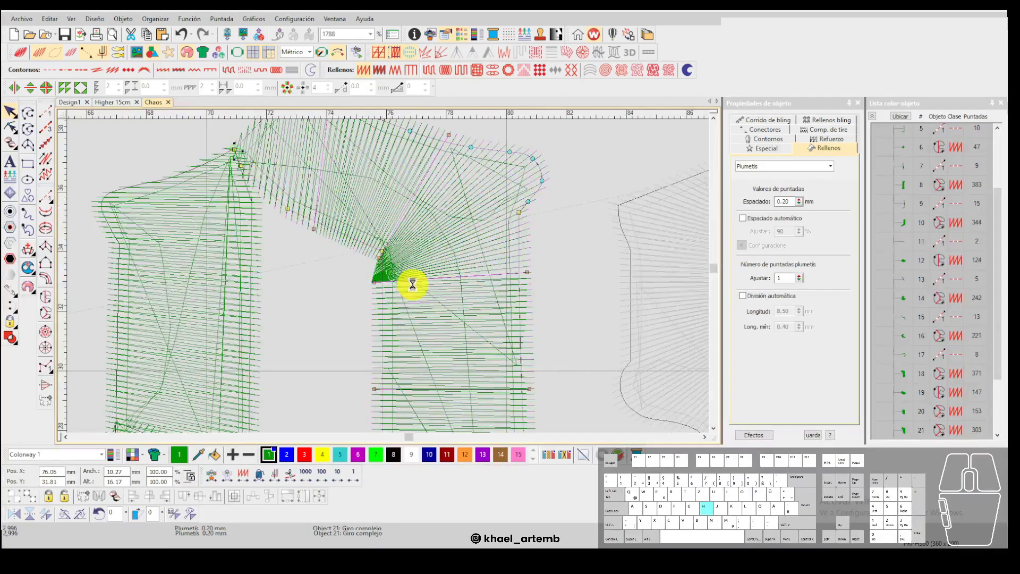
{"action": "left_click_drag", "start_coordinate": [367, 265], "coordinate": [353, 289]}
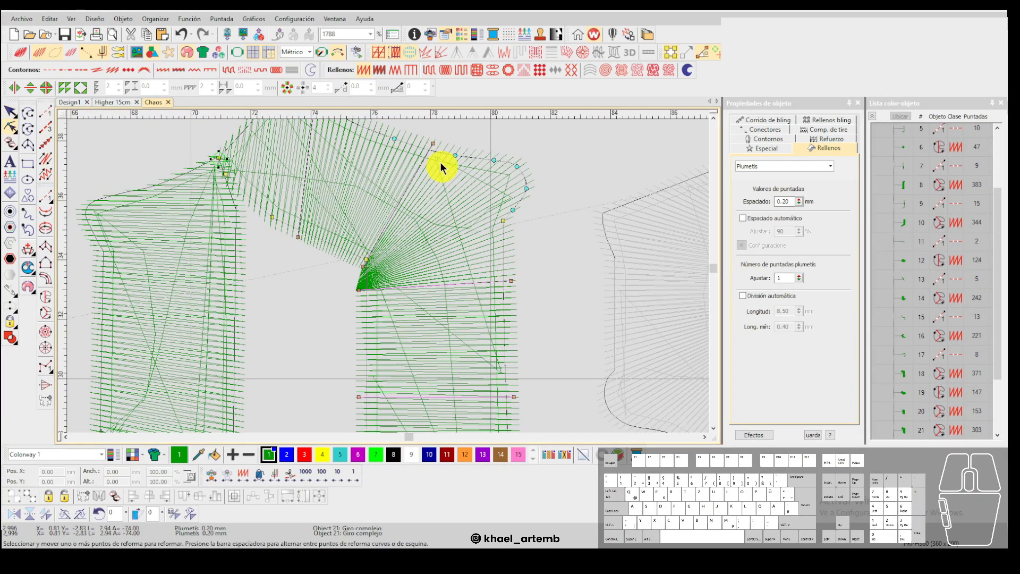
{"action": "left_click_drag", "start_coordinate": [433, 141], "coordinate": [523, 162]}
{"action": "left_click_drag", "start_coordinate": [515, 277], "coordinate": [513, 278]}
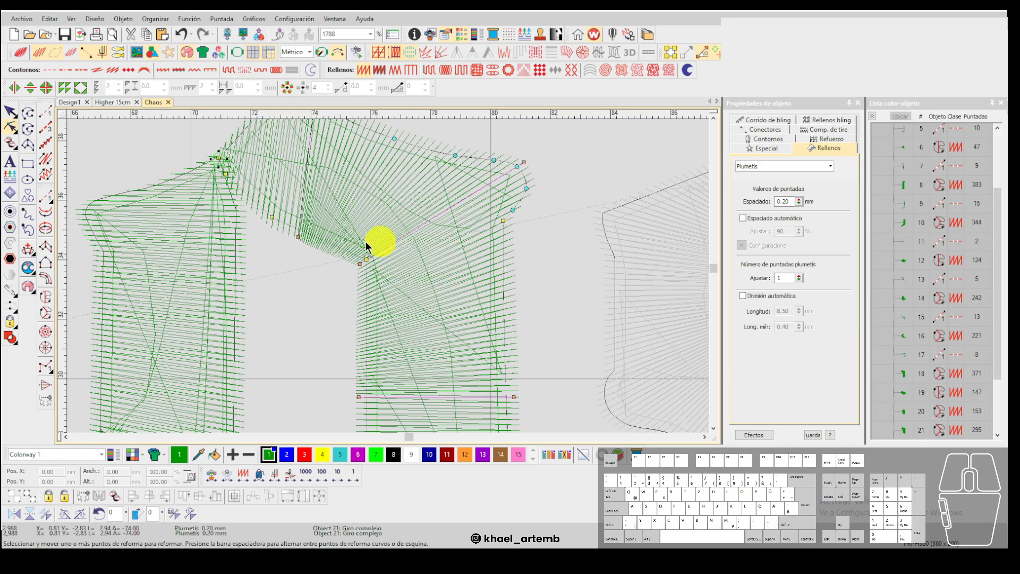
{"action": "scroll", "coordinate": [391, 276], "scroll_direction": "down", "scroll_amount": 3}
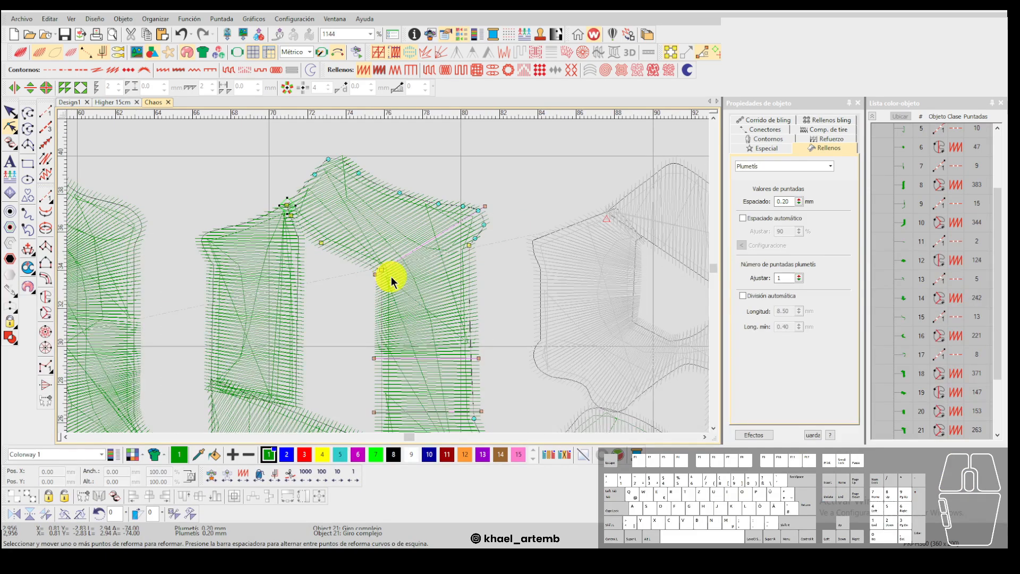
{"action": "key", "text": "Escape"}
{"action": "key", "text": "t"}
{"action": "key", "text": "t"}
{"action": "scroll", "coordinate": [382, 271], "scroll_direction": "up", "scroll_amount": 2}
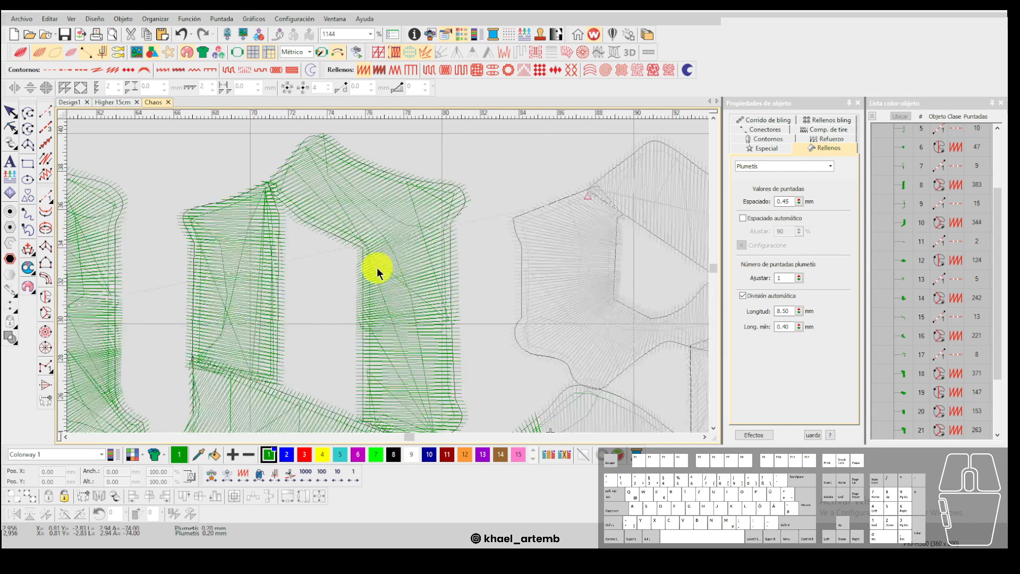
Undo the stitch angle changes on the o's upper-right piece.
{"action": "key", "text": "ctrl+z"}
{"action": "scroll", "coordinate": [383, 271], "scroll_direction": "up", "scroll_amount": 2}
{"action": "key", "text": "ctrl+z"}
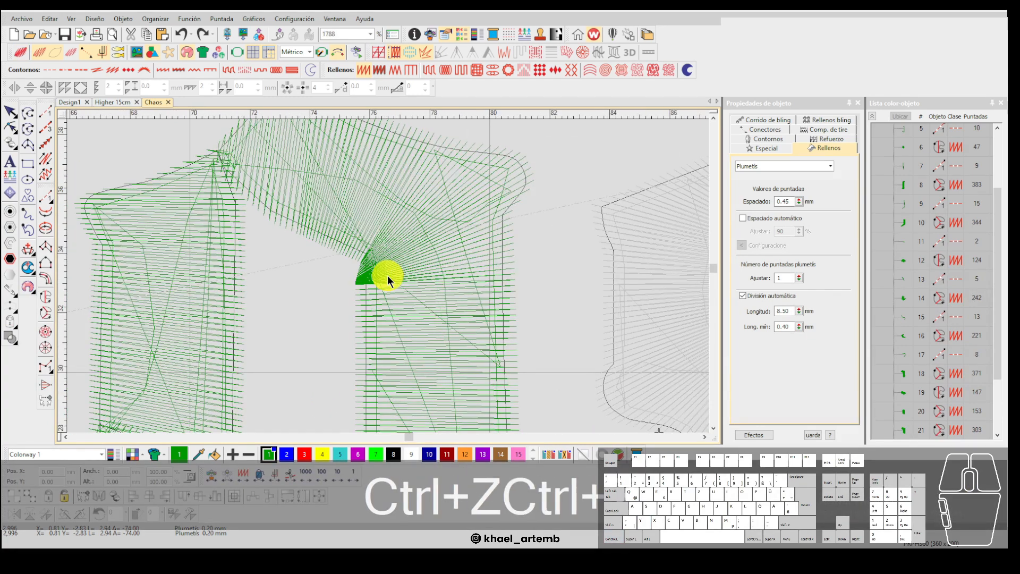
Examine the stitch crowding at the inner corner of the o's upper-right piece against the bends of the neighbouring letters.
{"action": "scroll", "coordinate": [388, 276], "scroll_direction": "up", "scroll_amount": 5}
{"action": "key", "text": "t"}
{"action": "key", "text": "t"}
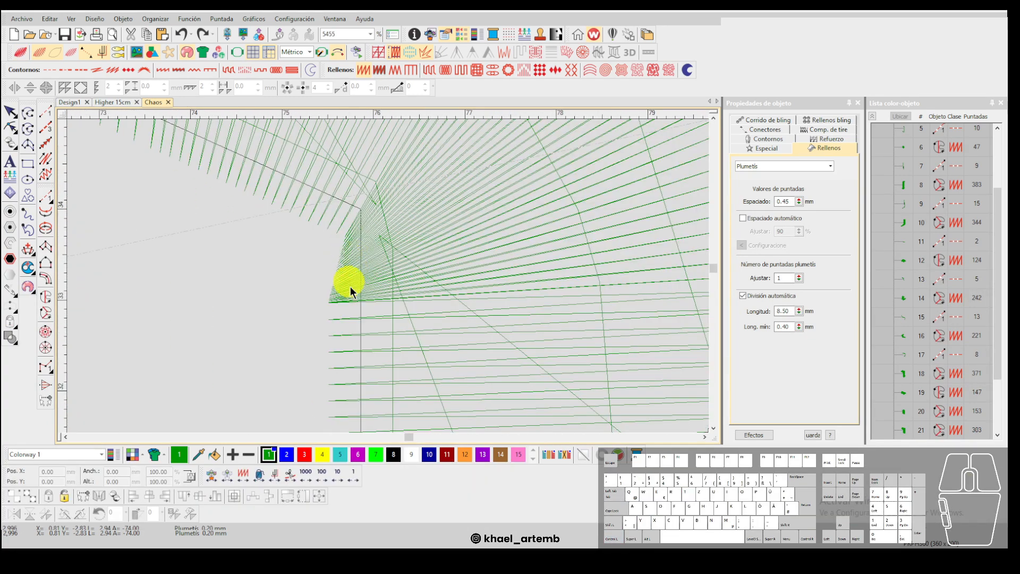
{"action": "scroll", "coordinate": [388, 276], "scroll_direction": "down", "scroll_amount": 12}
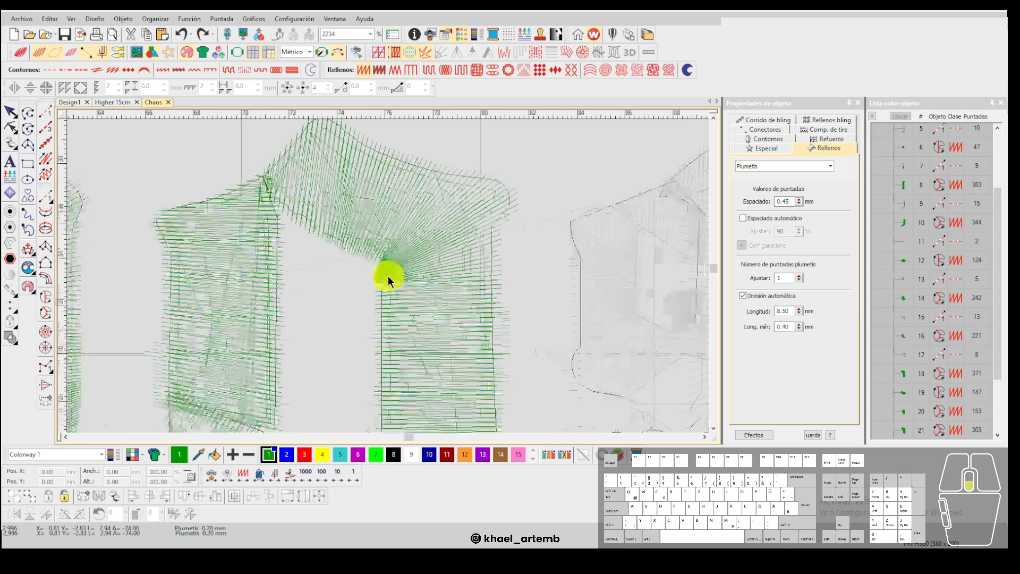
{"action": "key", "text": "t"}
{"action": "key", "text": "t"}
{"action": "scroll", "coordinate": [387, 275], "scroll_direction": "up", "scroll_amount": 3}
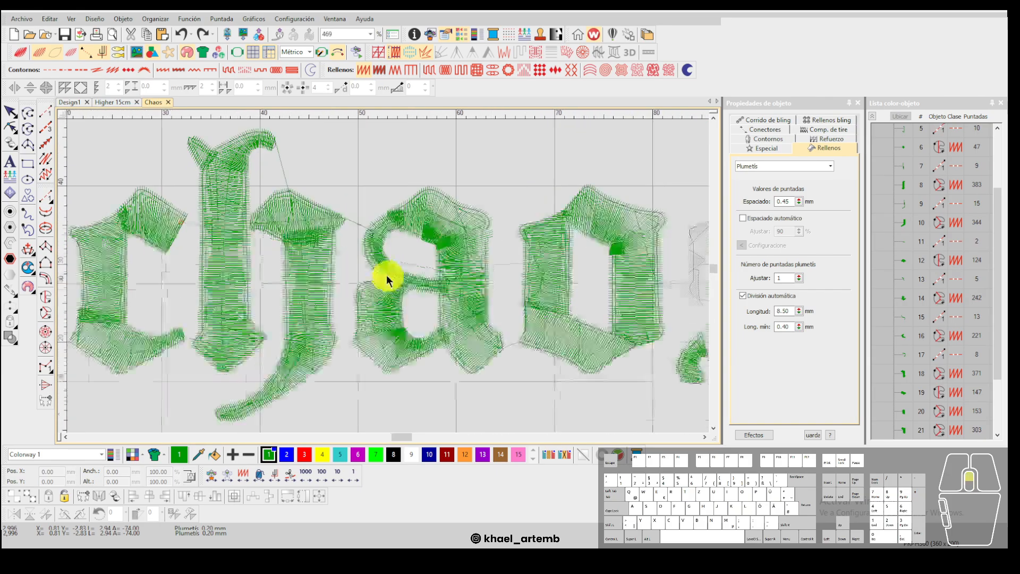
Replace the crowded stitch angle lines at the a's upper-right bend with one diagonal line from the inner corner to the outer corner.
{"action": "scroll", "coordinate": [447, 289], "scroll_direction": "up", "scroll_amount": 4}
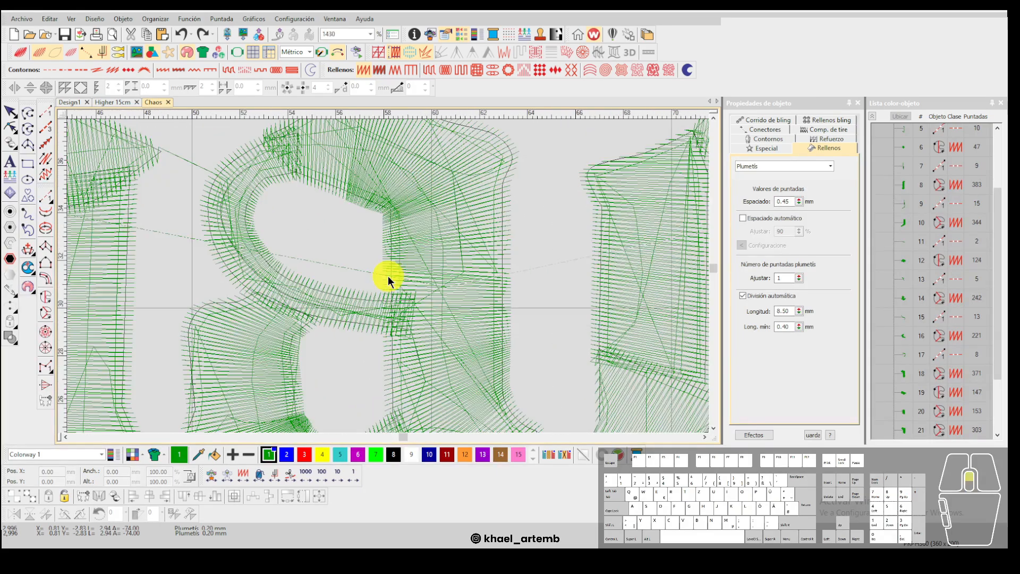
{"action": "scroll", "coordinate": [388, 269], "scroll_direction": "up", "scroll_amount": 3}
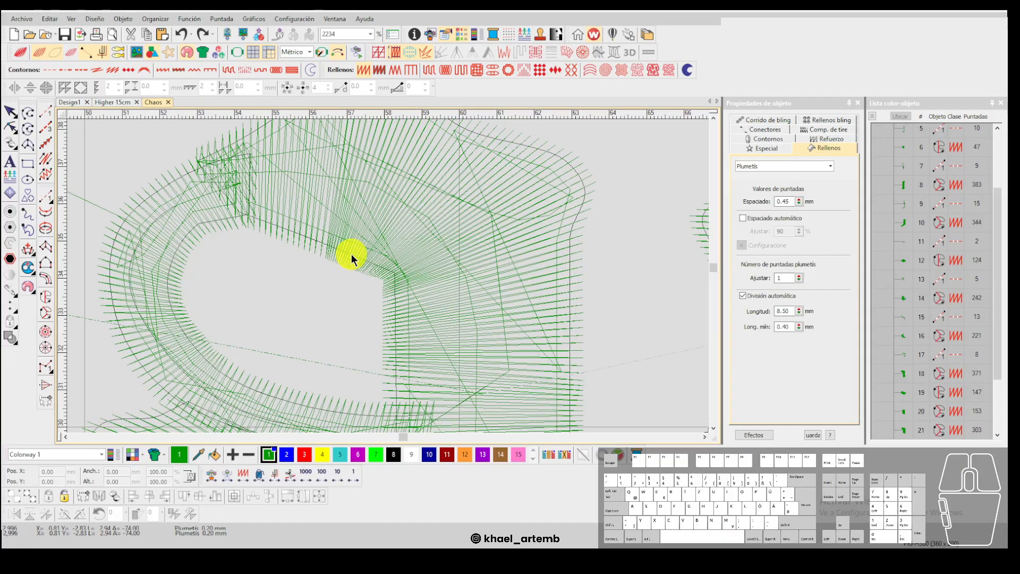
{"action": "left_click", "coordinate": [352, 255]}
{"action": "key", "text": "h"}
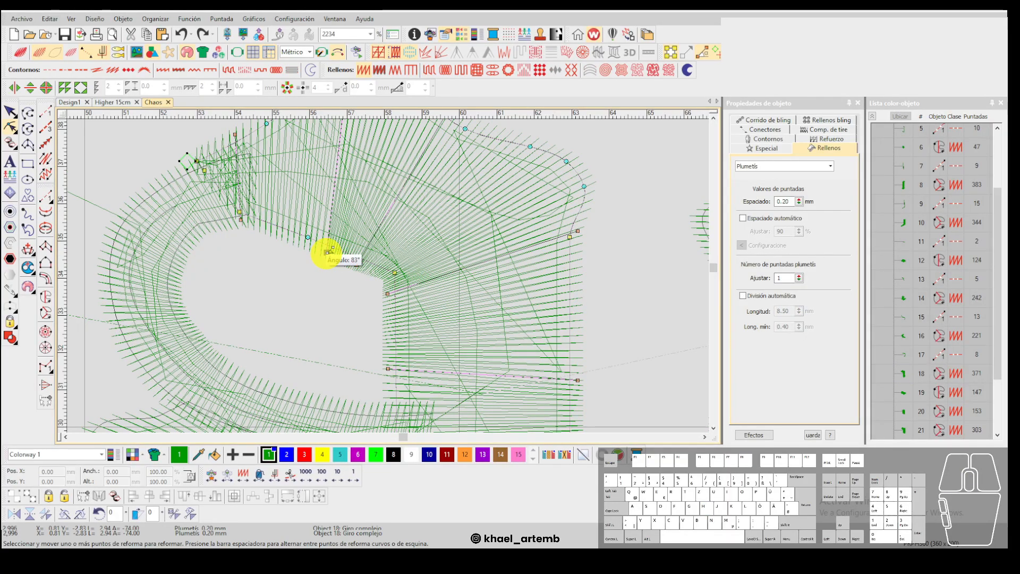
{"action": "scroll", "coordinate": [388, 273], "scroll_direction": "down", "scroll_amount": 3}
{"action": "scroll", "coordinate": [389, 280], "scroll_direction": "up", "scroll_amount": 2}
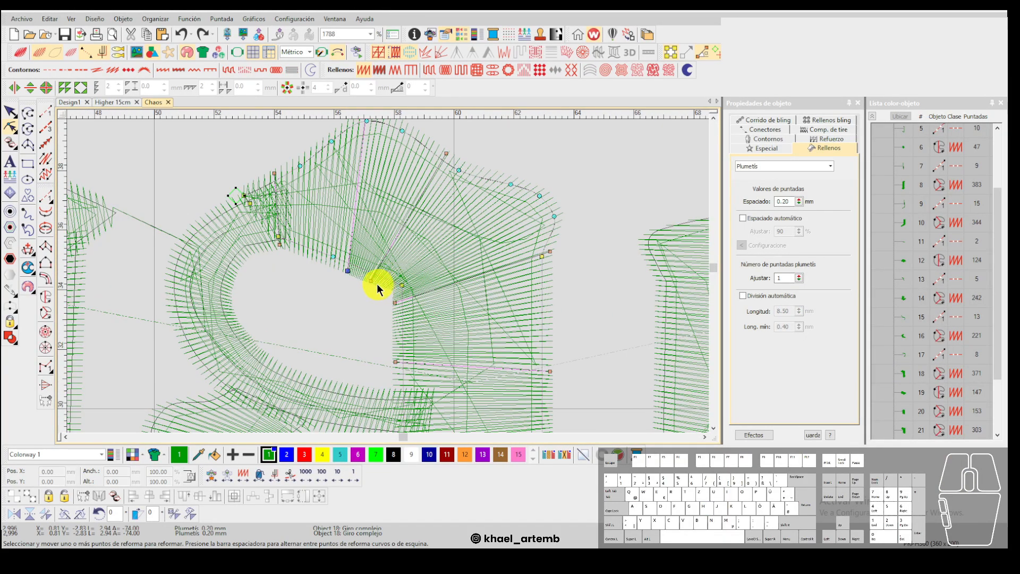
{"action": "left_click_drag", "start_coordinate": [376, 278], "coordinate": [559, 242]}
{"action": "scroll", "coordinate": [390, 275], "scroll_direction": "down", "scroll_amount": 3}
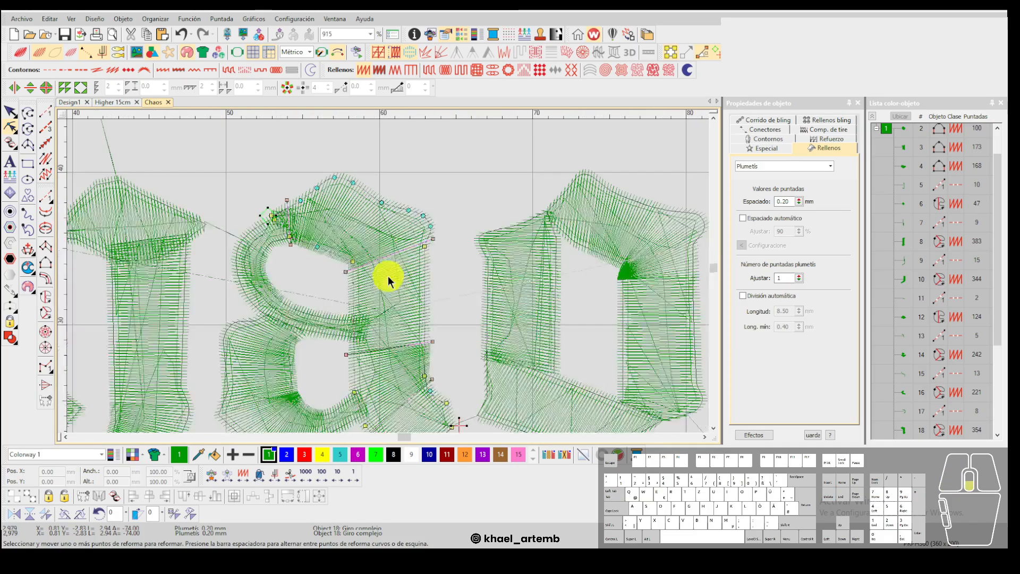
{"action": "scroll", "coordinate": [404, 280], "scroll_direction": "up", "scroll_amount": 2}
{"action": "scroll", "coordinate": [415, 317], "scroll_direction": "down", "scroll_amount": 2}
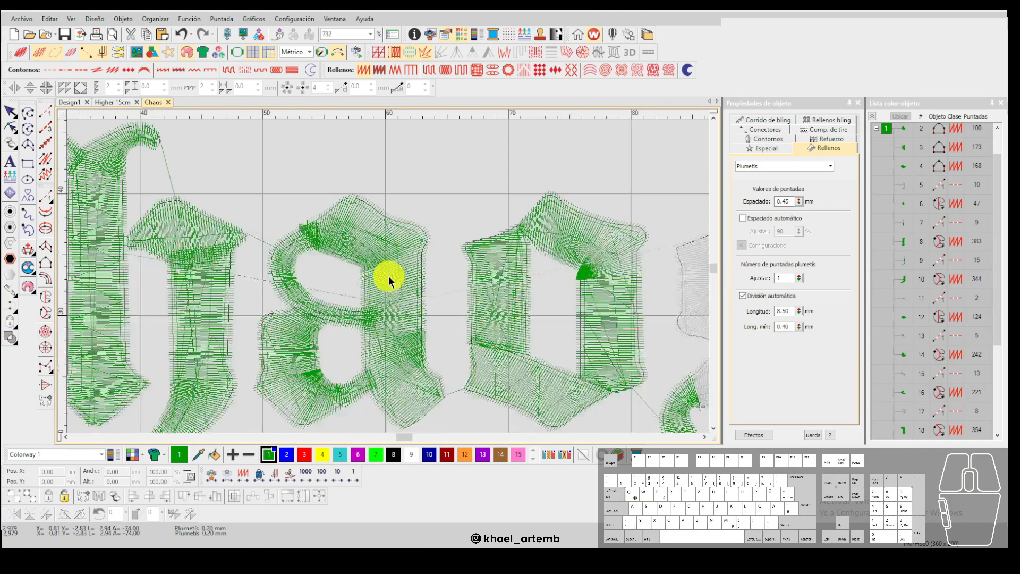
Run one stitch angle line diagonally across the o's upper-right corner and delete the neighbouring angle lines around the bend.
{"action": "scroll", "coordinate": [388, 276], "scroll_direction": "up", "scroll_amount": 2}
{"action": "scroll", "coordinate": [389, 276], "scroll_direction": "down", "scroll_amount": 2}
{"action": "scroll", "coordinate": [579, 279], "scroll_direction": "up", "scroll_amount": 4}
{"action": "left_click", "coordinate": [388, 275]}
{"action": "key", "text": "h"}
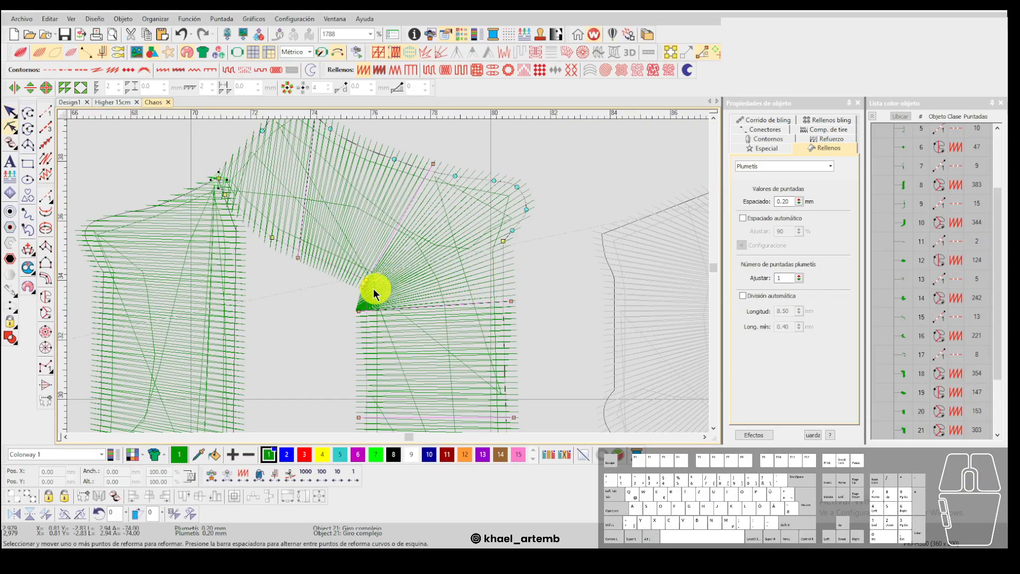
{"action": "left_click_drag", "start_coordinate": [437, 161], "coordinate": [527, 186]}
{"action": "left_click", "coordinate": [511, 302]}
{"action": "key", "text": "Delete"}
{"action": "left_click", "coordinate": [298, 258]}
{"action": "key", "text": "Delete"}
{"action": "scroll", "coordinate": [346, 319], "scroll_direction": "down", "scroll_amount": 4}
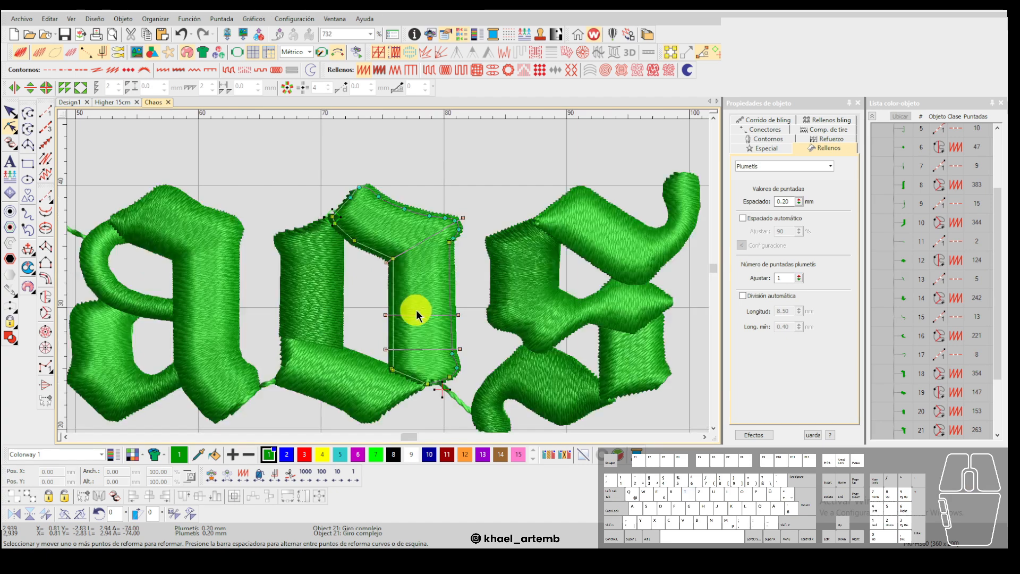
Delete the two horizontal stitch angle lines across the o's right stem and check the resulting stitches.
{"action": "scroll", "coordinate": [417, 311], "scroll_direction": "up", "scroll_amount": 1}
{"action": "left_click", "coordinate": [438, 282]}
{"action": "key", "text": "Delete"}
{"action": "key", "text": "Delete"}
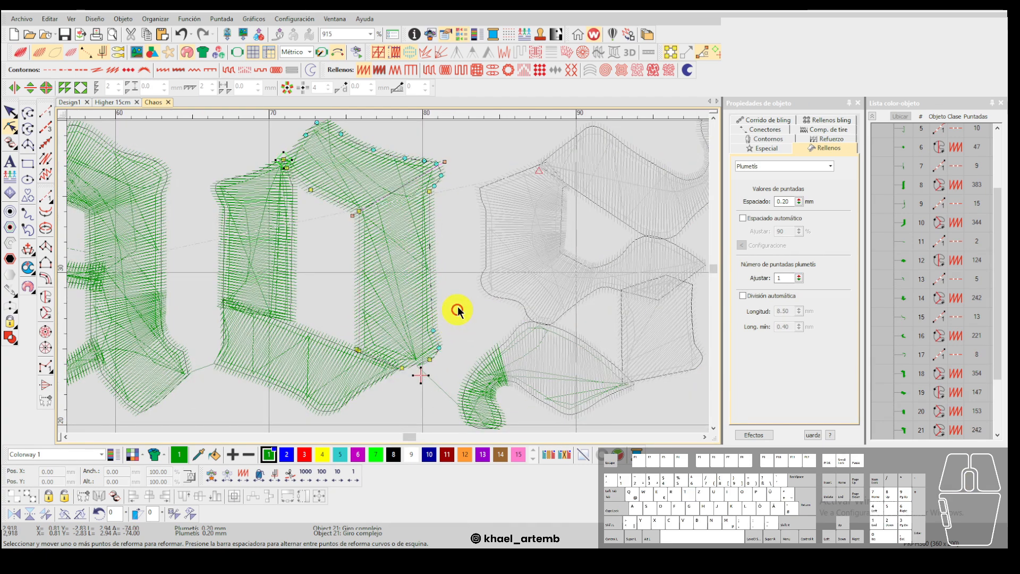
{"action": "key", "text": "Escape"}
{"action": "key", "text": "t"}
{"action": "key", "text": "t"}
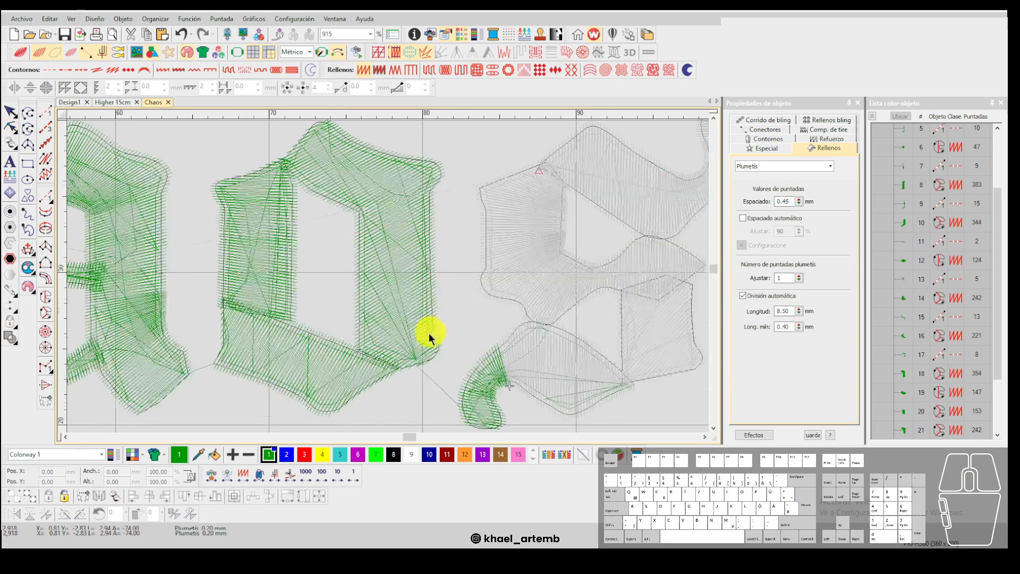
Move the outline point at the lower-right tip of the o's right stem downward to fill out the corner.
{"action": "scroll", "coordinate": [430, 333], "scroll_direction": "up", "scroll_amount": 3}
{"action": "left_click", "coordinate": [388, 276]}
{"action": "key", "text": "h"}
{"action": "scroll", "coordinate": [388, 276], "scroll_direction": "up", "scroll_amount": 3}
{"action": "key", "text": "t"}
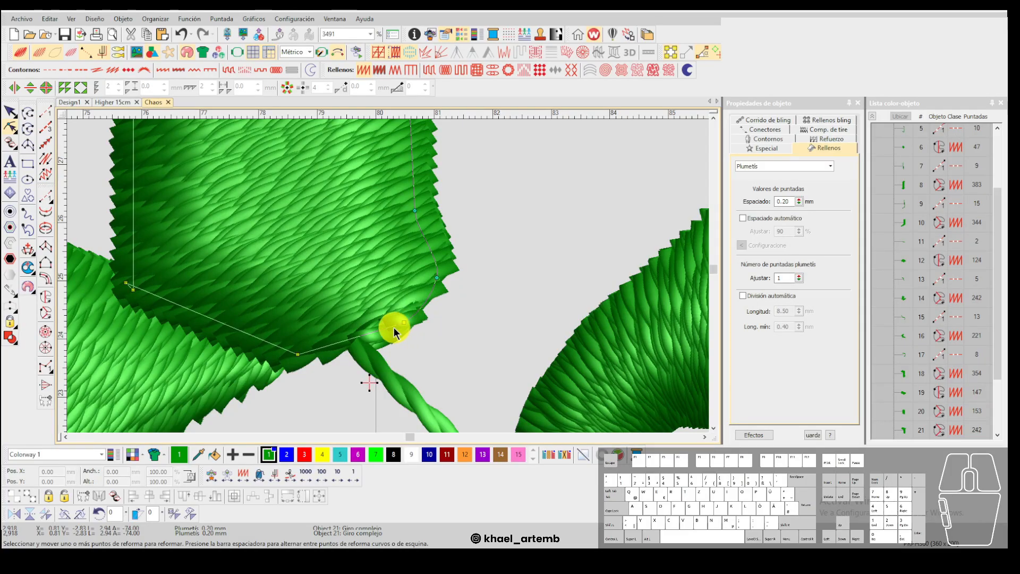
{"action": "left_click_drag", "start_coordinate": [404, 321], "coordinate": [411, 354]}
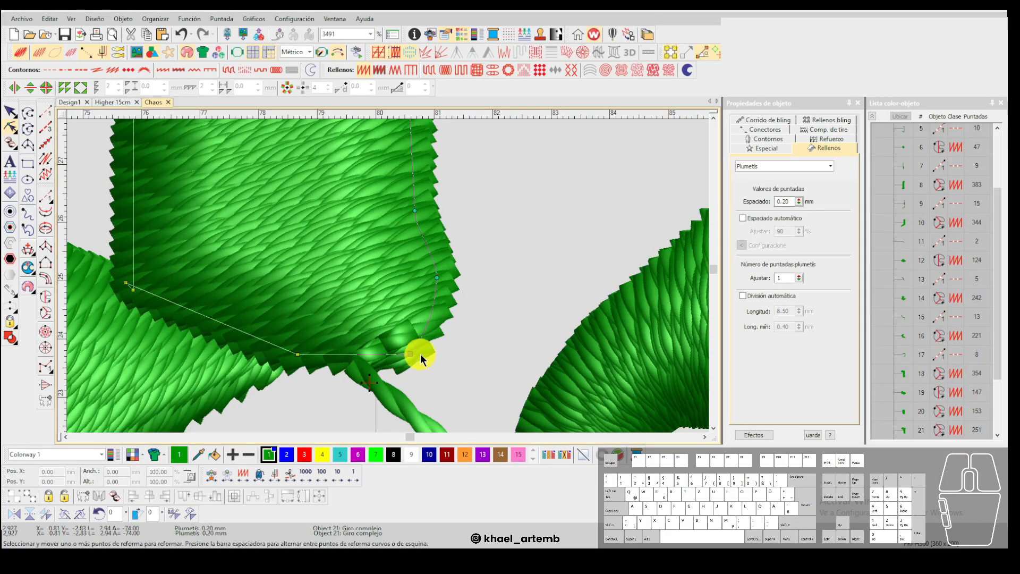
{"action": "key", "text": "Escape"}
{"action": "scroll", "coordinate": [388, 276], "scroll_direction": "down", "scroll_amount": 7}
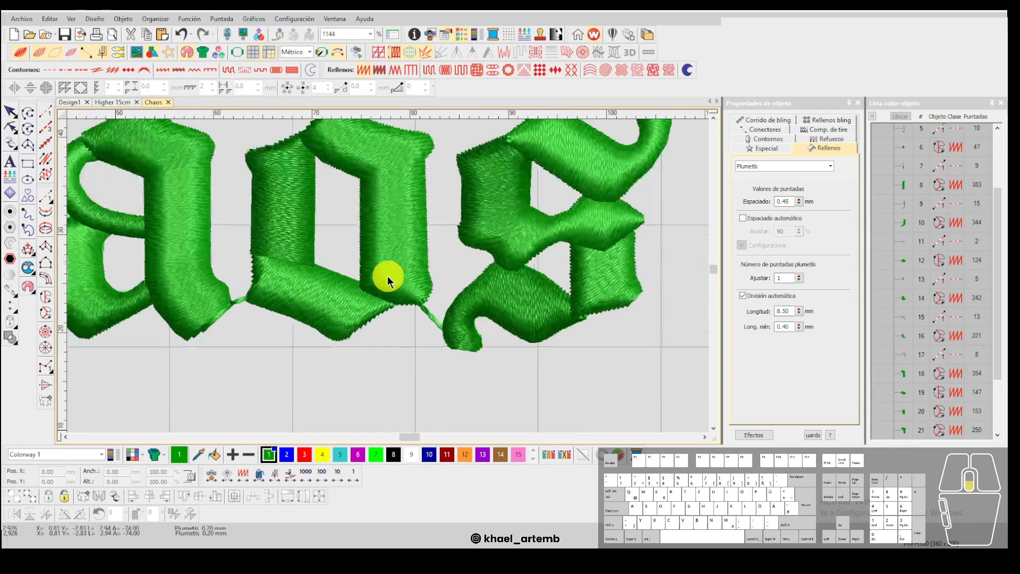
Reshape the tip of the a's right foot into a fuller corner and place its stitch end point at that corner.
{"action": "scroll", "coordinate": [388, 275], "scroll_direction": "up", "scroll_amount": 3}
{"action": "left_click", "coordinate": [395, 330]}
{"action": "scroll", "coordinate": [397, 319], "scroll_direction": "up", "scroll_amount": 3}
{"action": "key", "text": "h"}
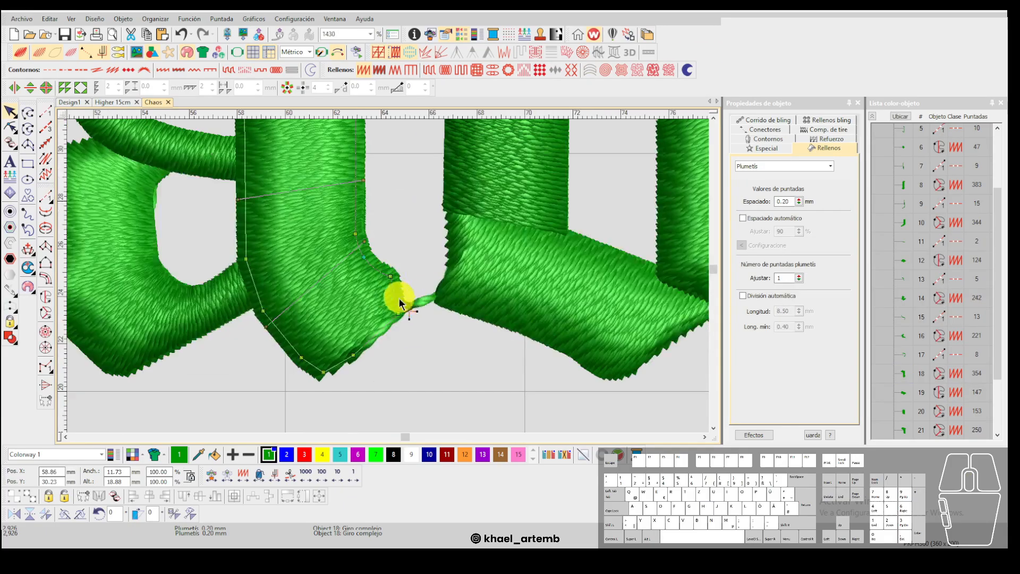
{"action": "scroll", "coordinate": [399, 298], "scroll_direction": "up", "scroll_amount": 2}
{"action": "left_click_drag", "start_coordinate": [314, 360], "coordinate": [370, 361]}
{"action": "key", "text": "Delete"}
{"action": "left_click_drag", "start_coordinate": [402, 292], "coordinate": [376, 380]}
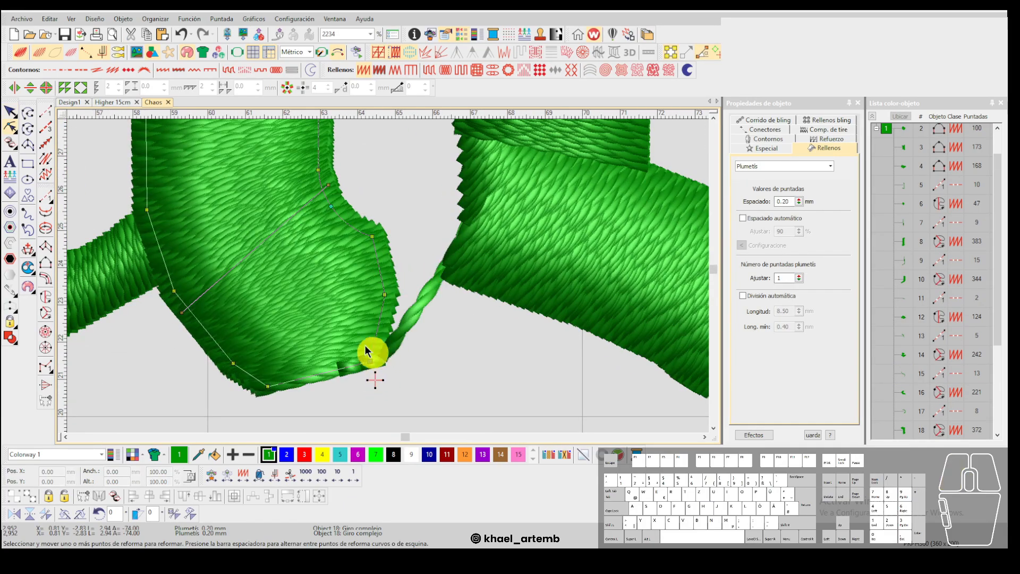
{"action": "key", "text": "ctrl+h"}
{"action": "key", "text": "Return"}
{"action": "key", "text": "Escape"}
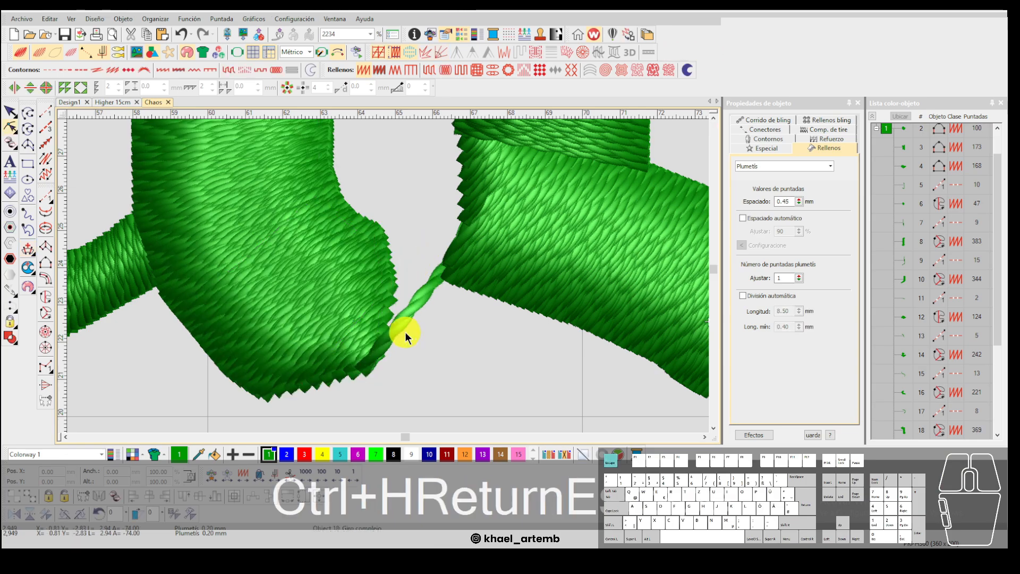
Inspect the connection from the a's foot to the o and step through the stitching sequence of the s.
{"action": "scroll", "coordinate": [405, 332], "scroll_direction": "down", "scroll_amount": 3}
{"action": "scroll", "coordinate": [389, 276], "scroll_direction": "up", "scroll_amount": 3}
{"action": "scroll", "coordinate": [357, 277], "scroll_direction": "up", "scroll_amount": 2}
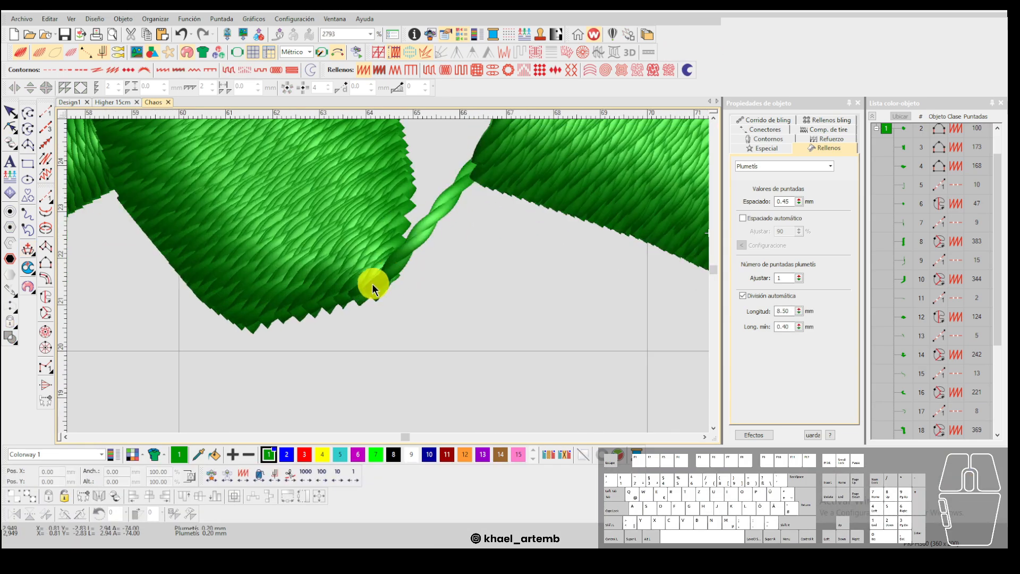
{"action": "scroll", "coordinate": [390, 273], "scroll_direction": "down", "scroll_amount": 5}
{"action": "scroll", "coordinate": [392, 272], "scroll_direction": "down", "scroll_amount": 4}
{"action": "scroll", "coordinate": [388, 276], "scroll_direction": "up", "scroll_amount": 4}
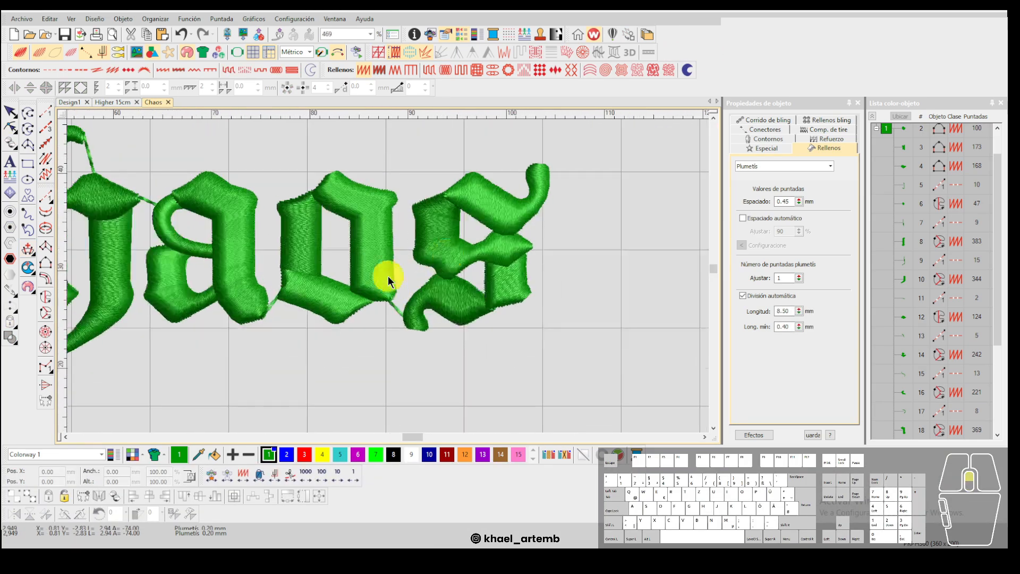
{"action": "key", "text": "t"}
{"action": "scroll", "coordinate": [388, 277], "scroll_direction": "up", "scroll_amount": 2}
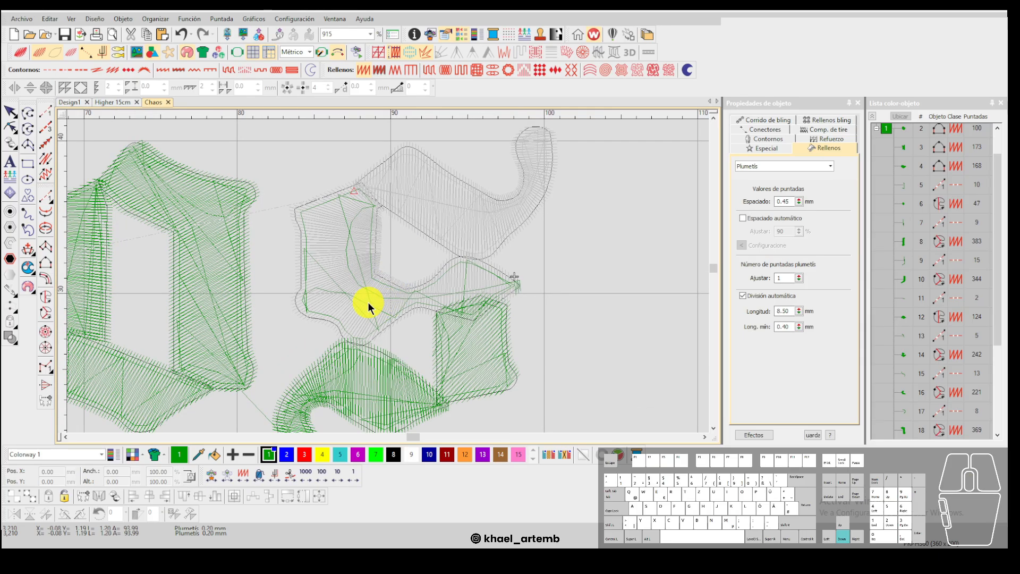
{"action": "scroll", "coordinate": [401, 272], "scroll_direction": "down", "scroll_amount": 1}
{"action": "key", "text": "t"}
Try to round the end of the s's upper tail by raising its top outline point, and undo the change.
{"action": "scroll", "coordinate": [483, 232], "scroll_direction": "up", "scroll_amount": 2}
{"action": "scroll", "coordinate": [415, 239], "scroll_direction": "up", "scroll_amount": 2}
{"action": "left_click", "coordinate": [388, 275]}
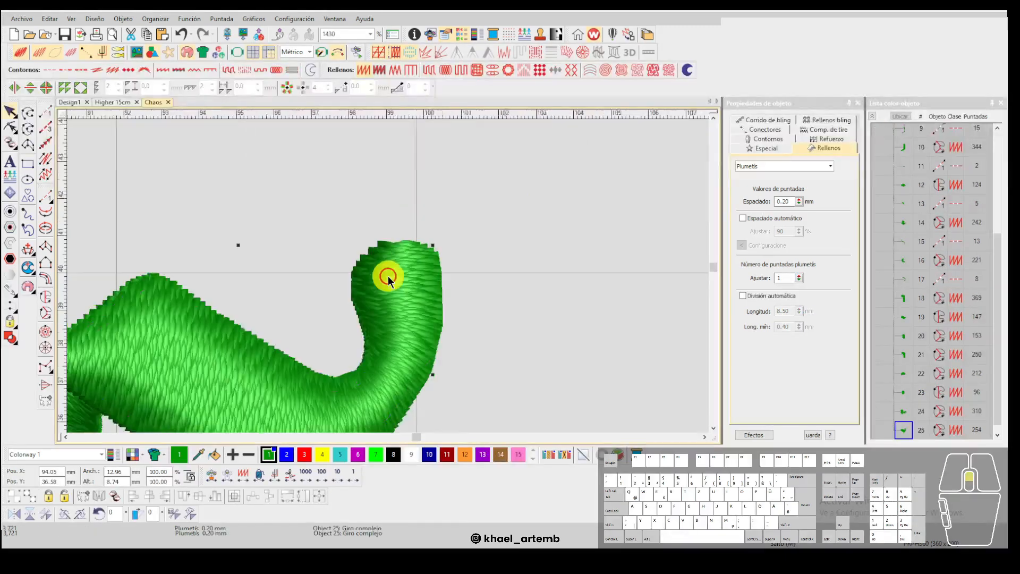
{"action": "key", "text": "h"}
{"action": "scroll", "coordinate": [390, 271], "scroll_direction": "up", "scroll_amount": 4}
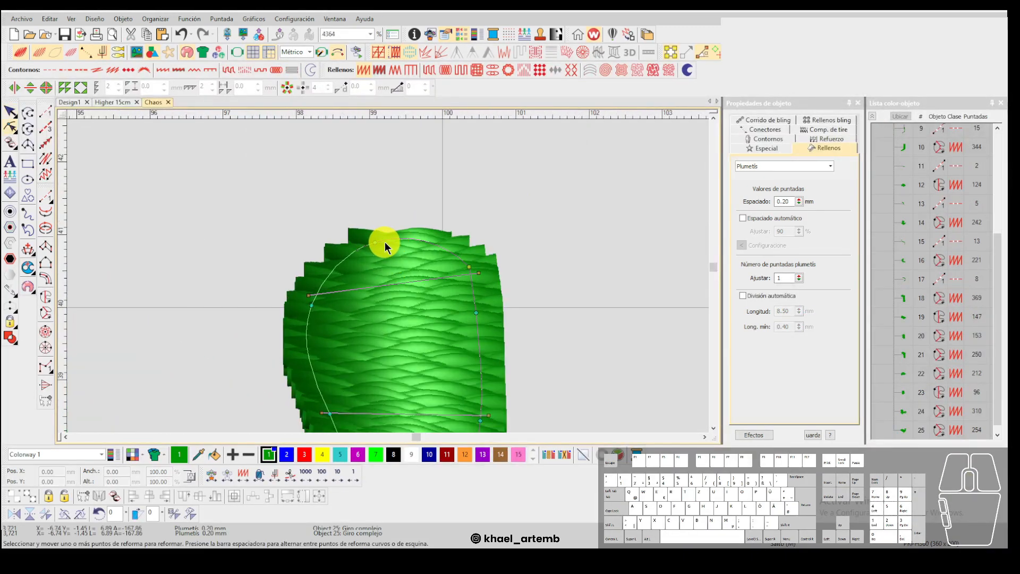
{"action": "left_click_drag", "start_coordinate": [376, 243], "coordinate": [386, 229]}
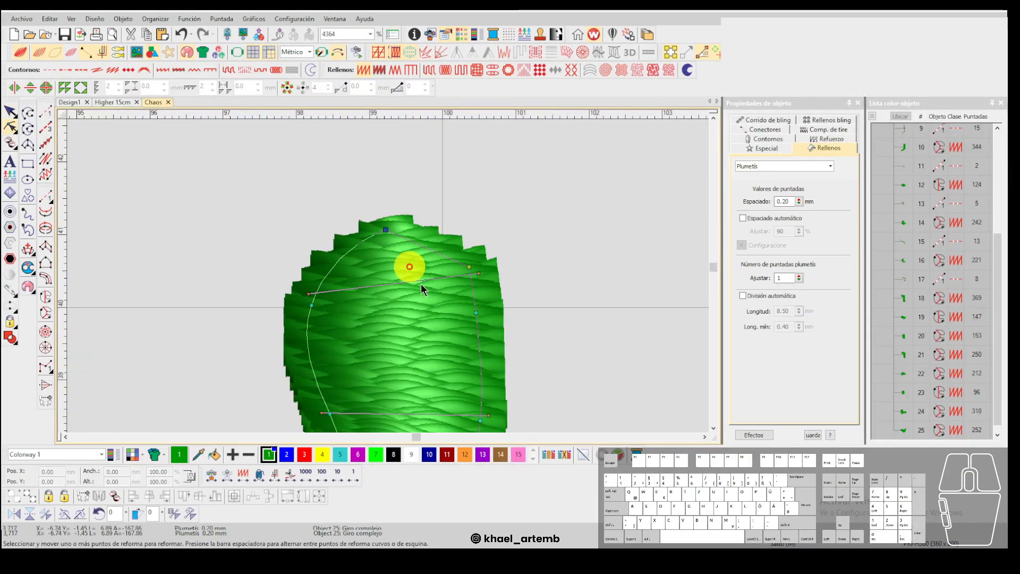
{"action": "key", "text": "Escape"}
{"action": "scroll", "coordinate": [417, 355], "scroll_direction": "down", "scroll_amount": 3}
{"action": "scroll", "coordinate": [388, 274], "scroll_direction": "up", "scroll_amount": 3}
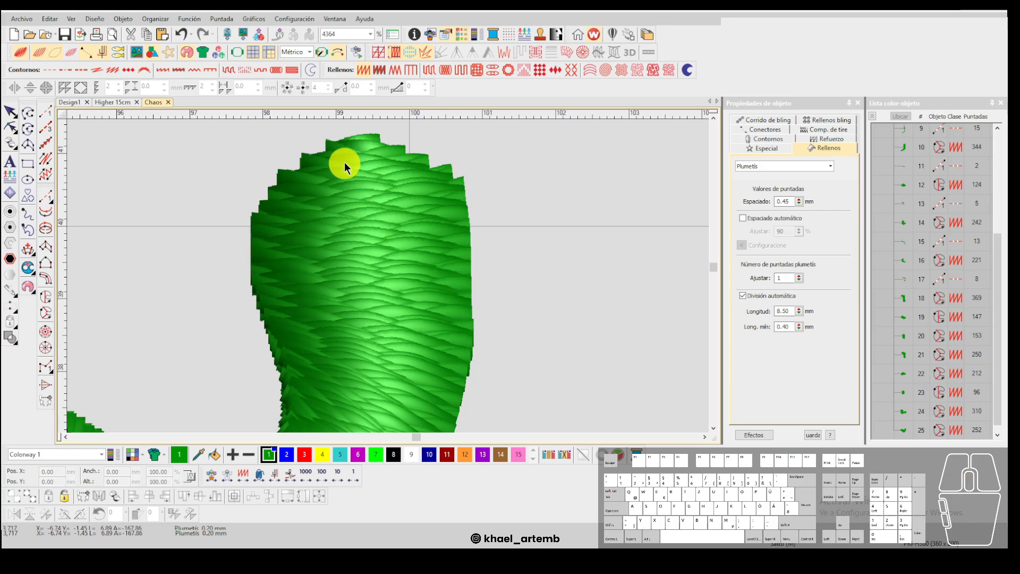
{"action": "key", "text": "ctrl+z"}
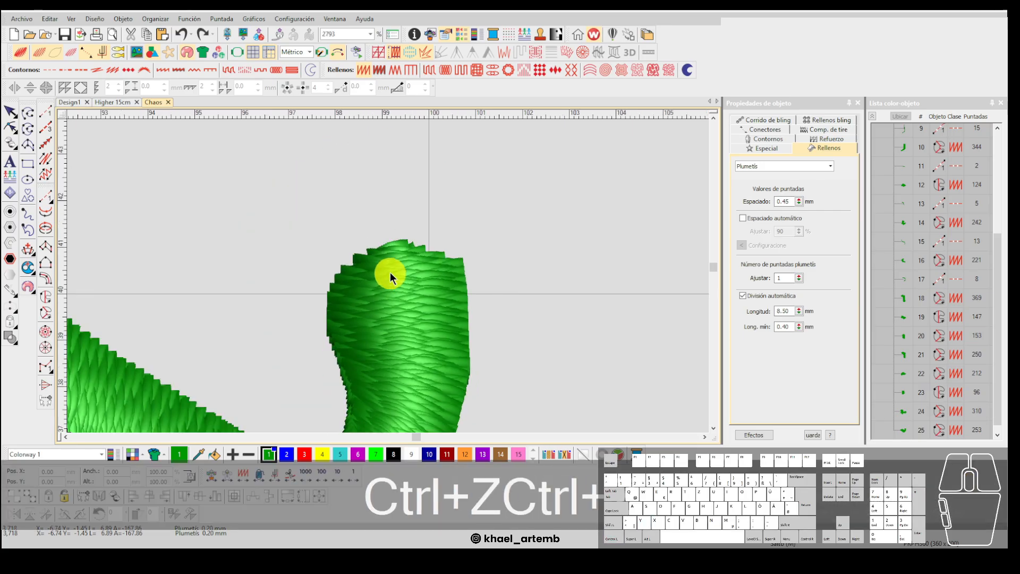
{"action": "key", "text": "ctrl+z"}
Try to reshape the s's upper tail by moving its top outline point down and to the left, and undo it.
{"action": "left_click_drag", "start_coordinate": [385, 262], "coordinate": [349, 290]}
{"action": "key", "text": "Escape"}
{"action": "key", "text": "t"}
{"action": "key", "text": "h"}
{"action": "left_click", "coordinate": [394, 291]}
{"action": "key", "text": "t"}
{"action": "key", "text": "Escape"}
{"action": "scroll", "coordinate": [387, 279], "scroll_direction": "down", "scroll_amount": 5}
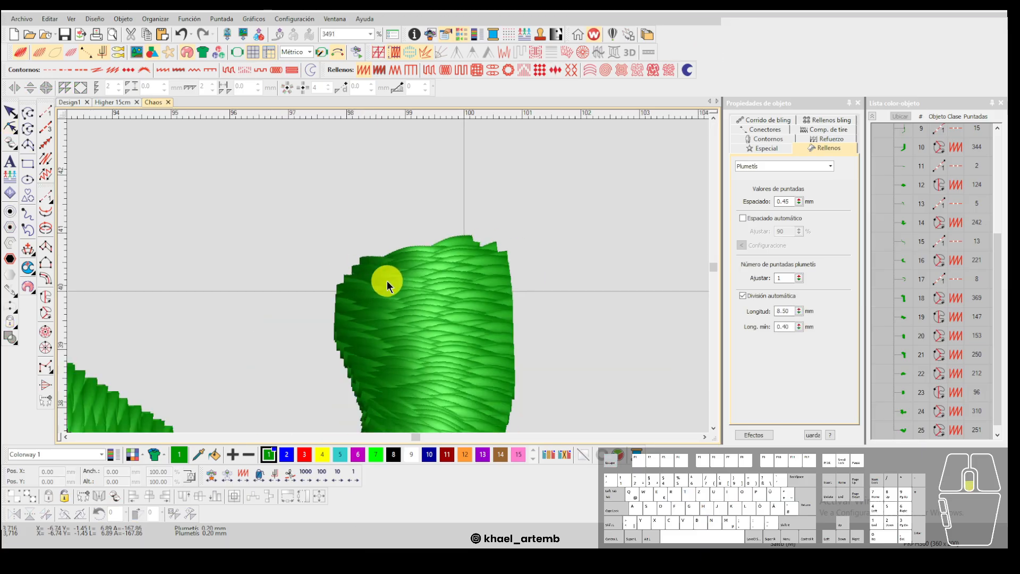
{"action": "key", "text": "ctrl+z"}
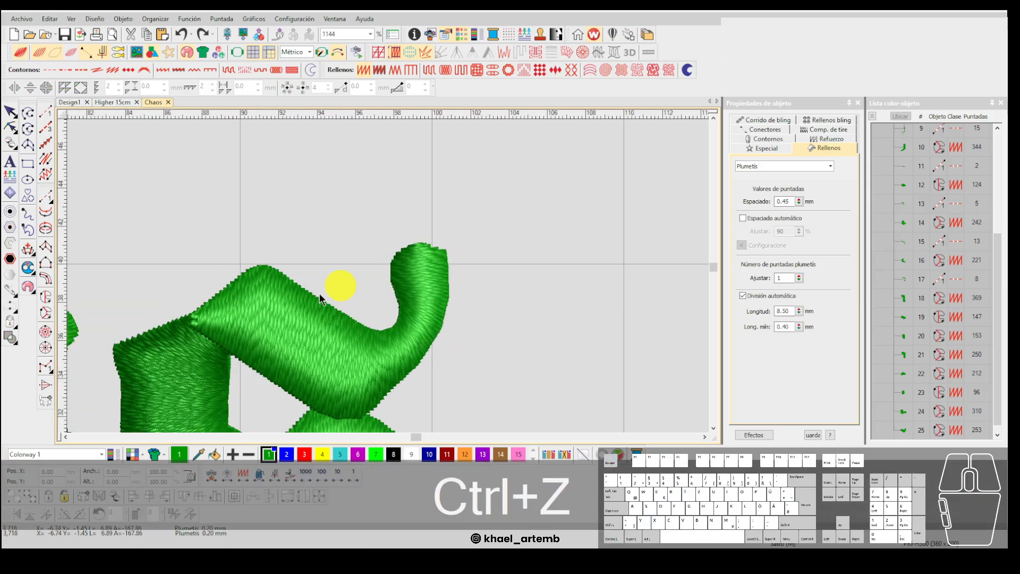
Try moving the upper point of the running connector between the h's hook and its right arch downward, and undo the move.
{"action": "scroll", "coordinate": [382, 279], "scroll_direction": "down", "scroll_amount": 5}
{"action": "scroll", "coordinate": [387, 274], "scroll_direction": "up", "scroll_amount": 4}
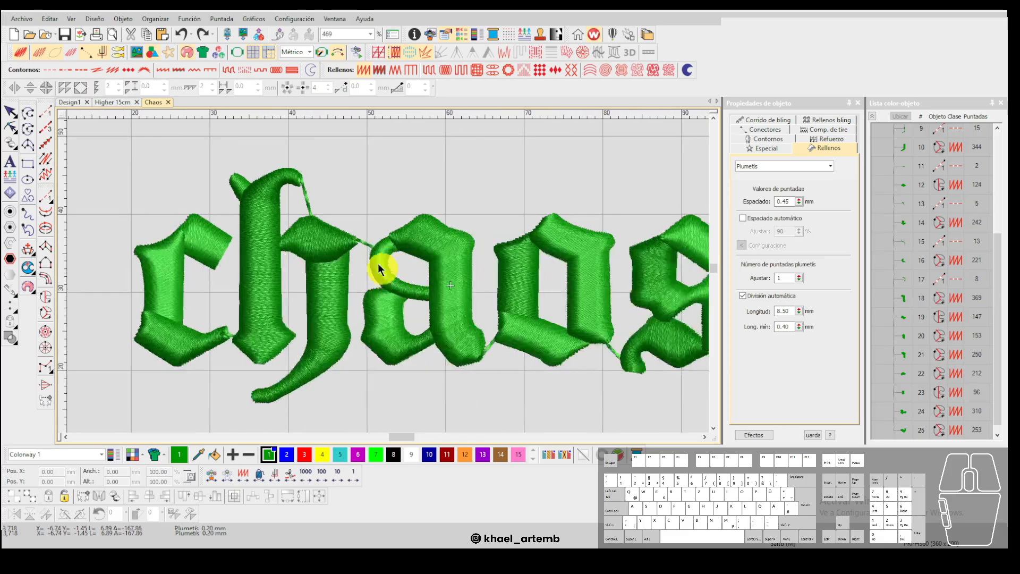
{"action": "left_click", "coordinate": [351, 233]}
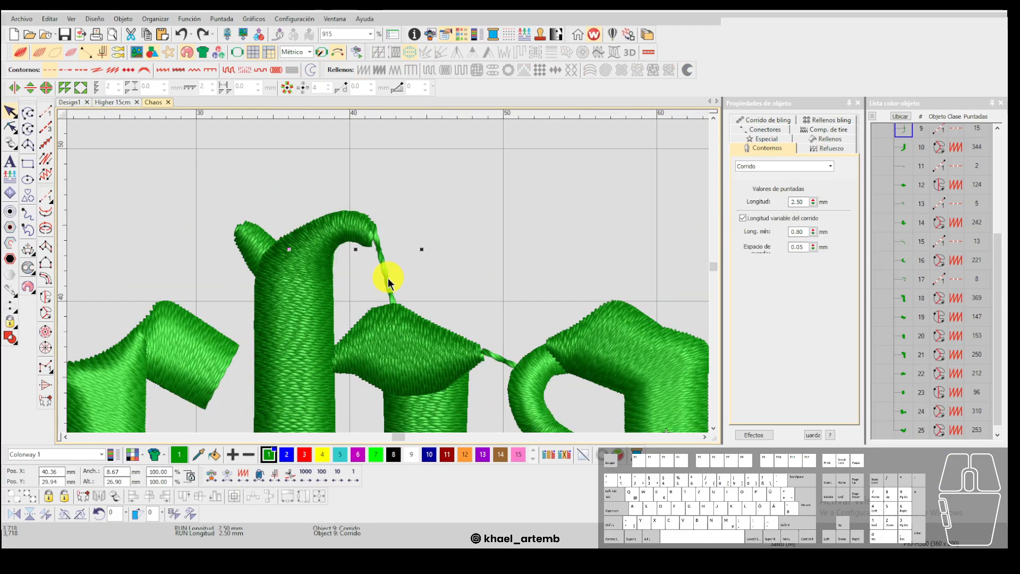
{"action": "key", "text": "h"}
{"action": "scroll", "coordinate": [388, 277], "scroll_direction": "up", "scroll_amount": 3}
{"action": "left_click", "coordinate": [388, 276]}
{"action": "left_click_drag", "start_coordinate": [381, 204], "coordinate": [388, 237]}
{"action": "key", "text": "ctrl+z"}
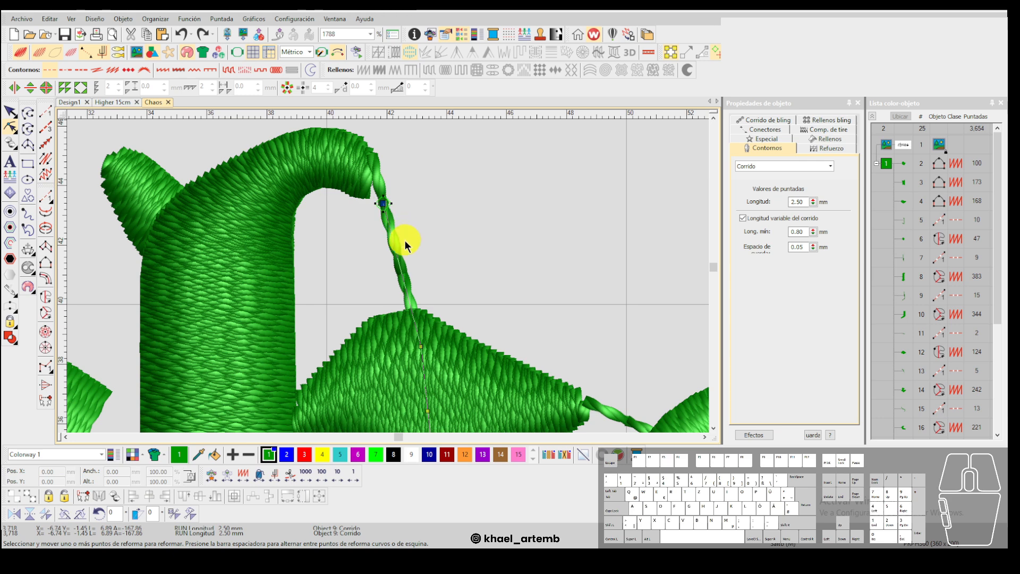
Move the upper point of the h's running connector down inside the peak of the right arch.
{"action": "scroll", "coordinate": [386, 276], "scroll_direction": "up", "scroll_amount": 1}
{"action": "left_click", "coordinate": [372, 251]}
{"action": "key", "text": "h"}
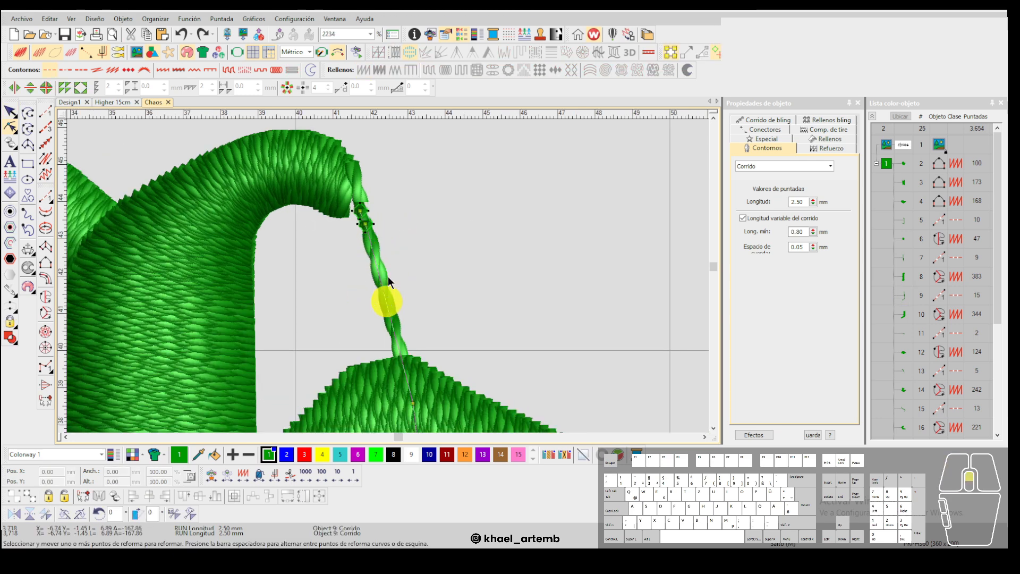
{"action": "scroll", "coordinate": [385, 295], "scroll_direction": "up", "scroll_amount": 2}
{"action": "scroll", "coordinate": [406, 294], "scroll_direction": "down", "scroll_amount": 2}
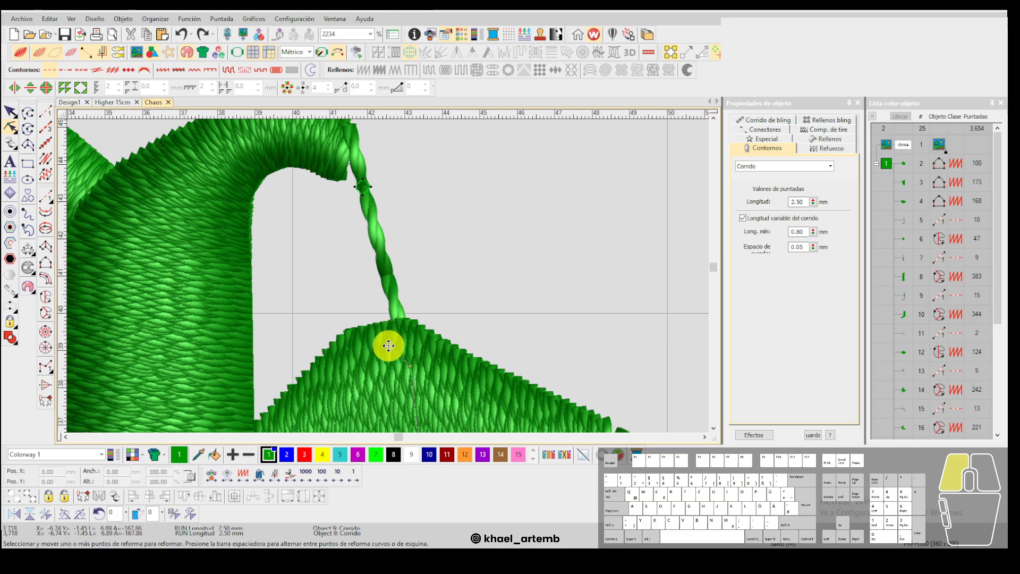
{"action": "key", "text": "Escape"}
{"action": "left_click", "coordinate": [327, 169]}
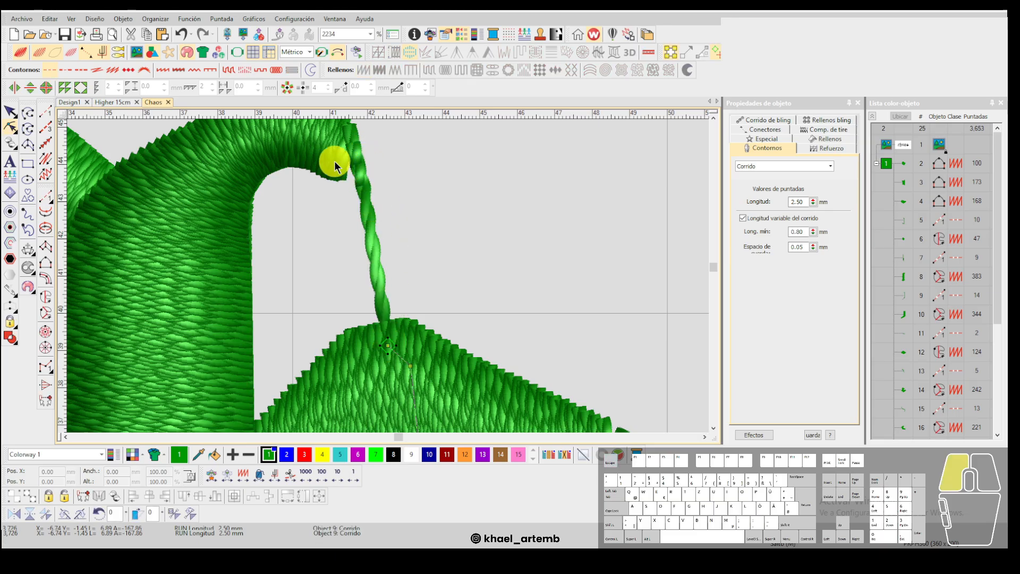
Nudge the point at the end of the h's upper hook slightly up and to the right.
{"action": "key", "text": "Escape"}
{"action": "left_click", "coordinate": [338, 171]}
{"action": "scroll", "coordinate": [339, 171], "scroll_direction": "up", "scroll_amount": 1}
{"action": "key", "text": "h"}
{"action": "left_click_drag", "start_coordinate": [402, 269], "coordinate": [407, 263]}
{"action": "key", "text": "Escape"}
{"action": "scroll", "coordinate": [393, 277], "scroll_direction": "down", "scroll_amount": 4}
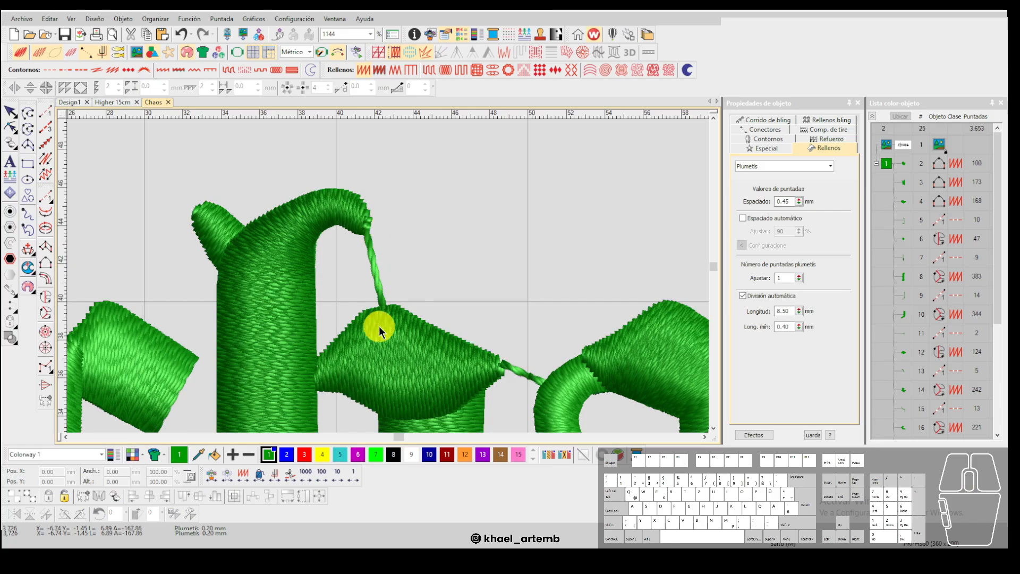
Reshape the running connector between the h and the a by moving its end on the a's curved stroke, comparing with undo and redo.
{"action": "scroll", "coordinate": [381, 328], "scroll_direction": "down", "scroll_amount": 4}
{"action": "scroll", "coordinate": [406, 276], "scroll_direction": "up", "scroll_amount": 6}
{"action": "left_click", "coordinate": [417, 278]}
{"action": "scroll", "coordinate": [415, 278], "scroll_direction": "up", "scroll_amount": 2}
{"action": "key", "text": "h"}
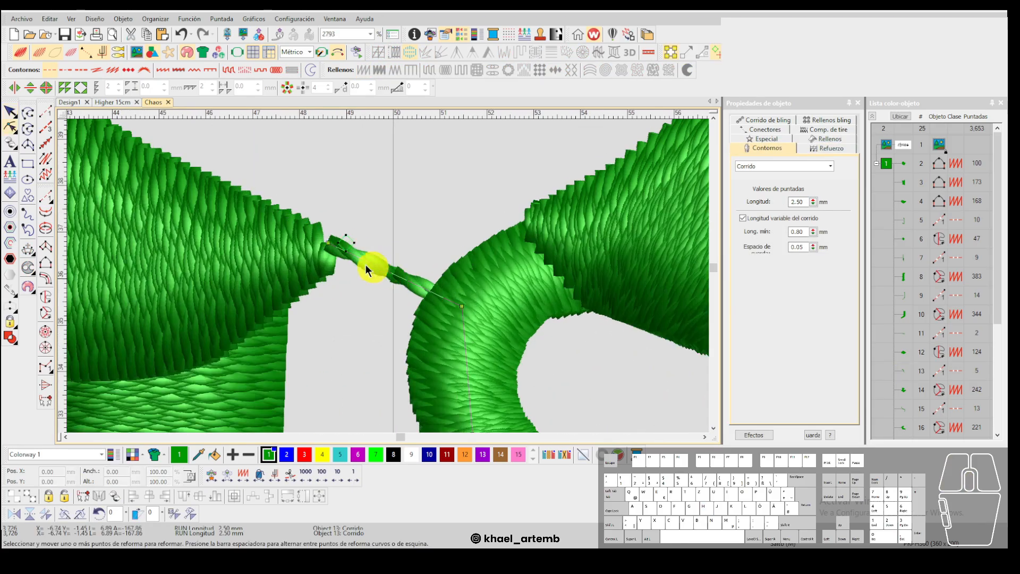
{"action": "left_click_drag", "start_coordinate": [328, 243], "coordinate": [437, 304]}
{"action": "key", "text": "Escape"}
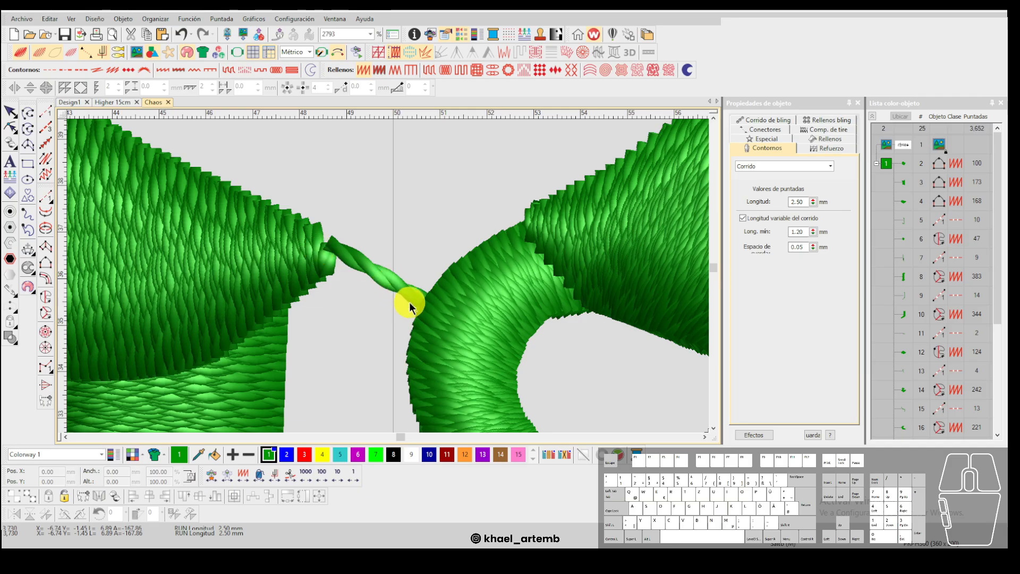
{"action": "key", "text": "ctrl+z"}
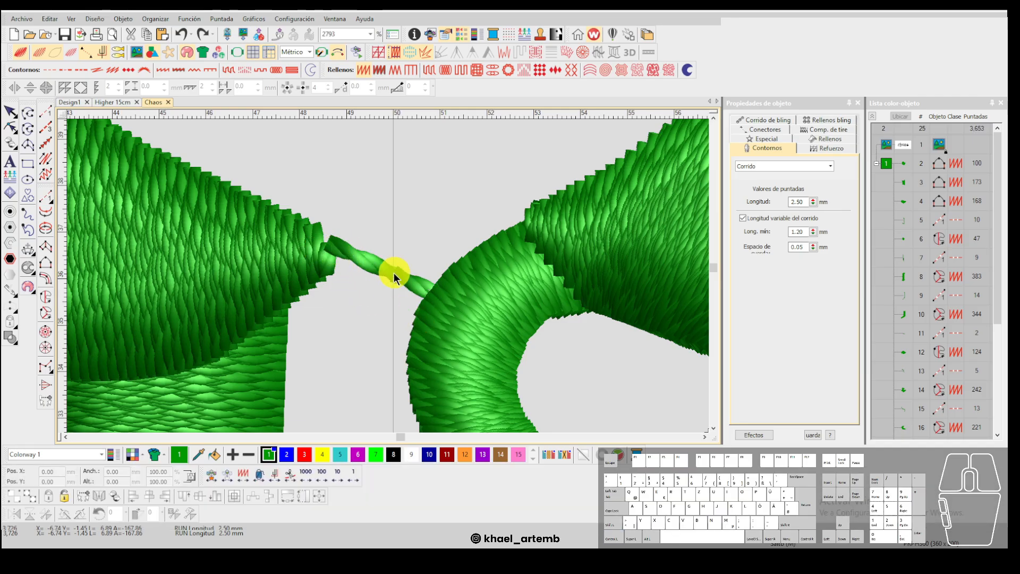
{"action": "key", "text": "ctrl+y"}
{"action": "key", "text": "Escape"}
Examine the connectors between the a, o and s, with and without realistic stitch display, and review the whole lettering.
{"action": "scroll", "coordinate": [388, 272], "scroll_direction": "down", "scroll_amount": 1}
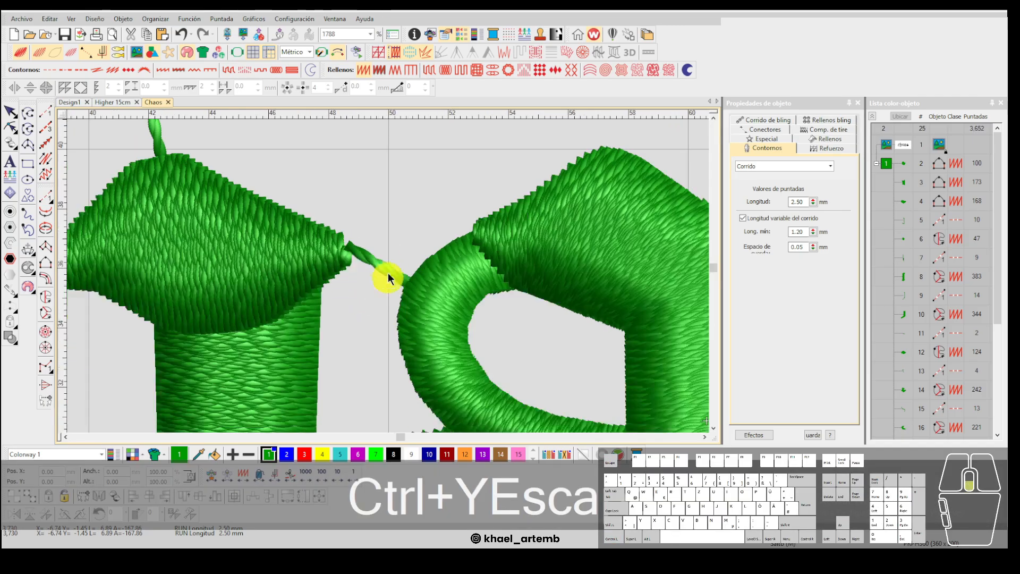
{"action": "scroll", "coordinate": [388, 273], "scroll_direction": "down", "scroll_amount": 2}
{"action": "scroll", "coordinate": [388, 276], "scroll_direction": "up", "scroll_amount": 2}
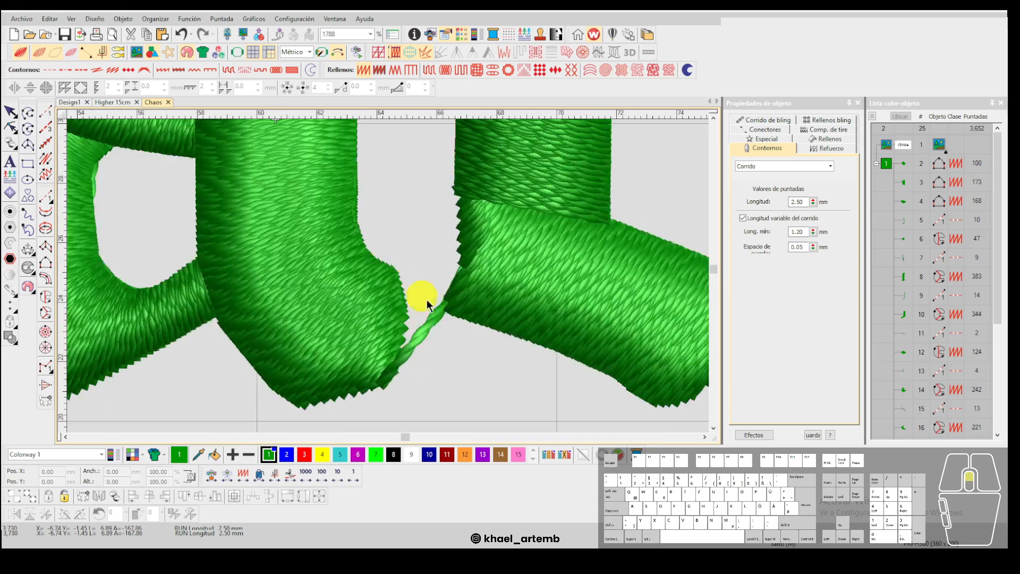
{"action": "scroll", "coordinate": [627, 309], "scroll_direction": "down", "scroll_amount": 1}
{"action": "scroll", "coordinate": [469, 276], "scroll_direction": "up", "scroll_amount": 1}
{"action": "key", "text": "t"}
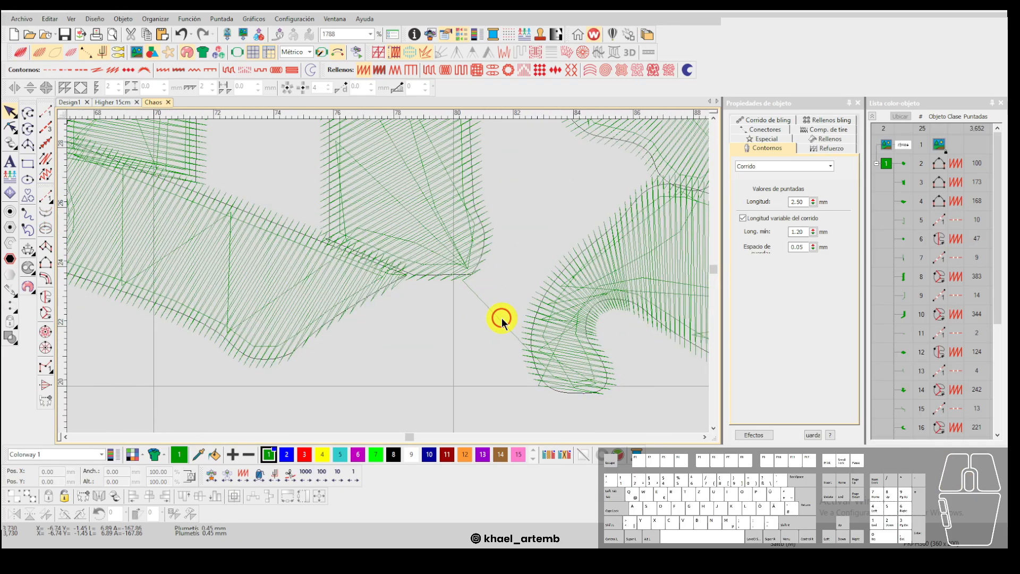
{"action": "key", "text": "t"}
{"action": "scroll", "coordinate": [388, 276], "scroll_direction": "down", "scroll_amount": 4}
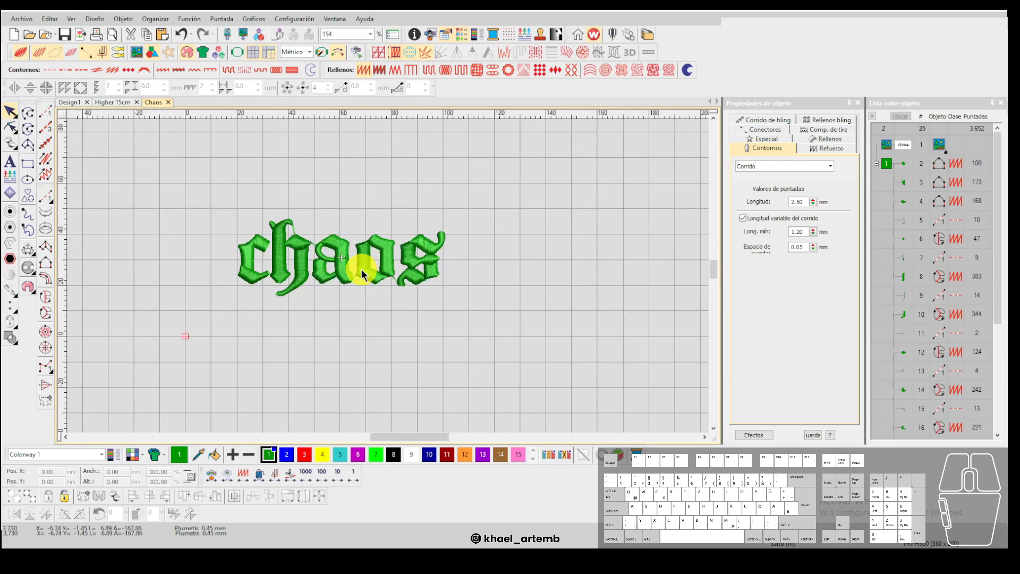
{"action": "scroll", "coordinate": [388, 276], "scroll_direction": "up", "scroll_amount": 2}
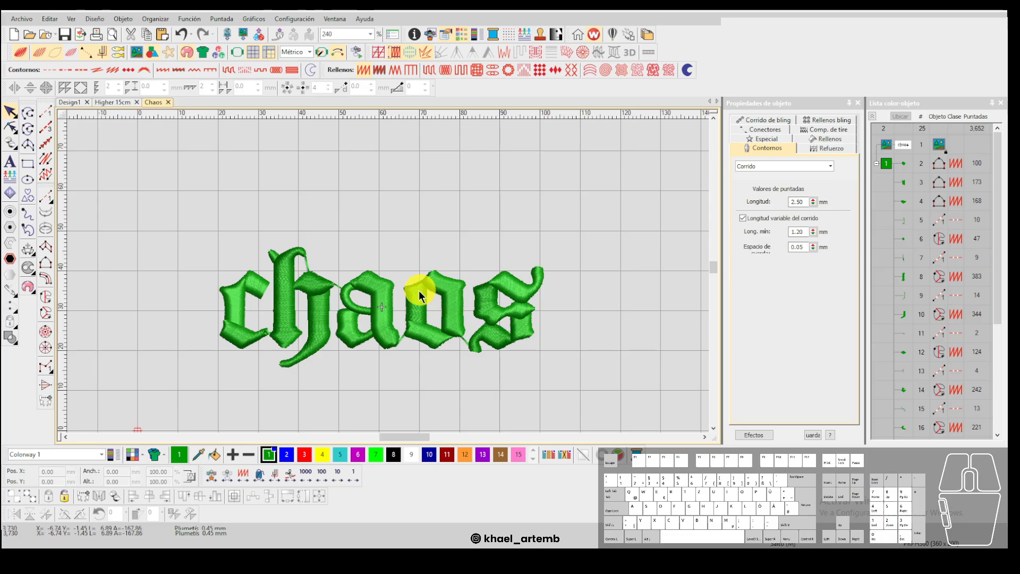
{"action": "scroll", "coordinate": [387, 268], "scroll_direction": "up", "scroll_amount": 1}
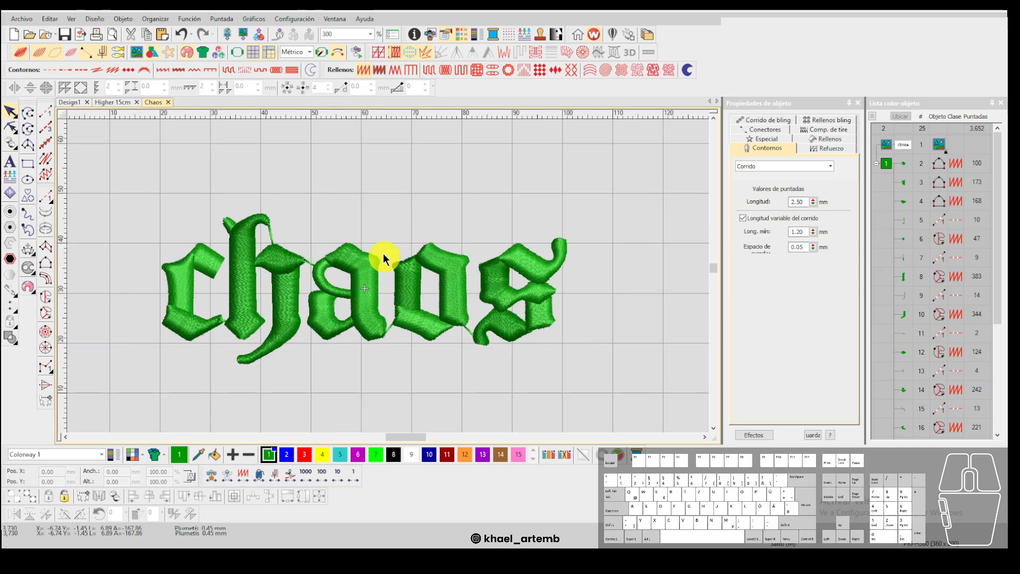
{"action": "scroll", "coordinate": [388, 276], "scroll_direction": "up", "scroll_amount": 1}
{"action": "scroll", "coordinate": [388, 276], "scroll_direction": "down", "scroll_amount": 2}
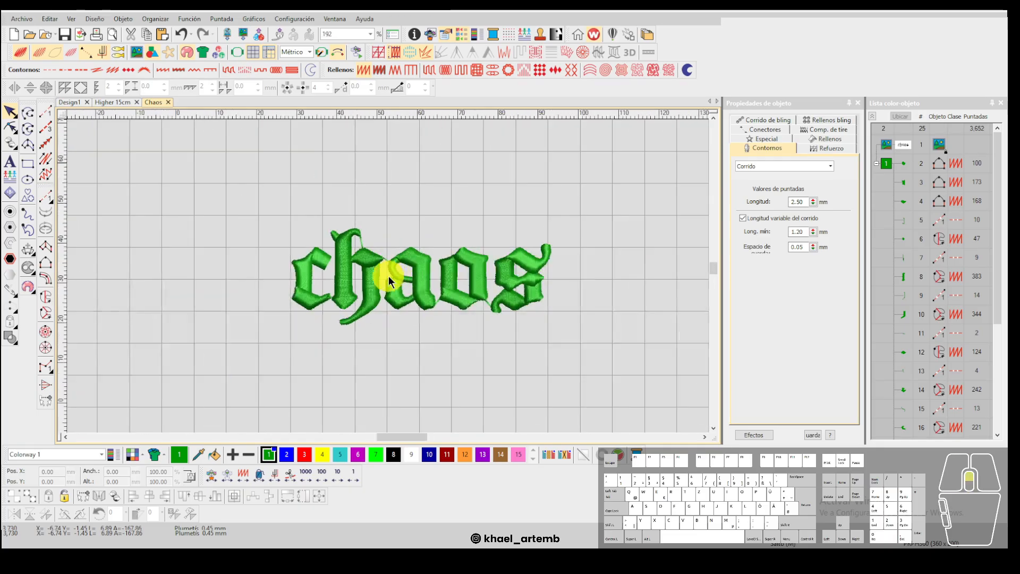
{"action": "scroll", "coordinate": [388, 276], "scroll_direction": "up", "scroll_amount": 1}
Select all the lettering and create a single common offset outline around it as Columna C plumetis.
{"action": "left_click", "coordinate": [440, 224]}
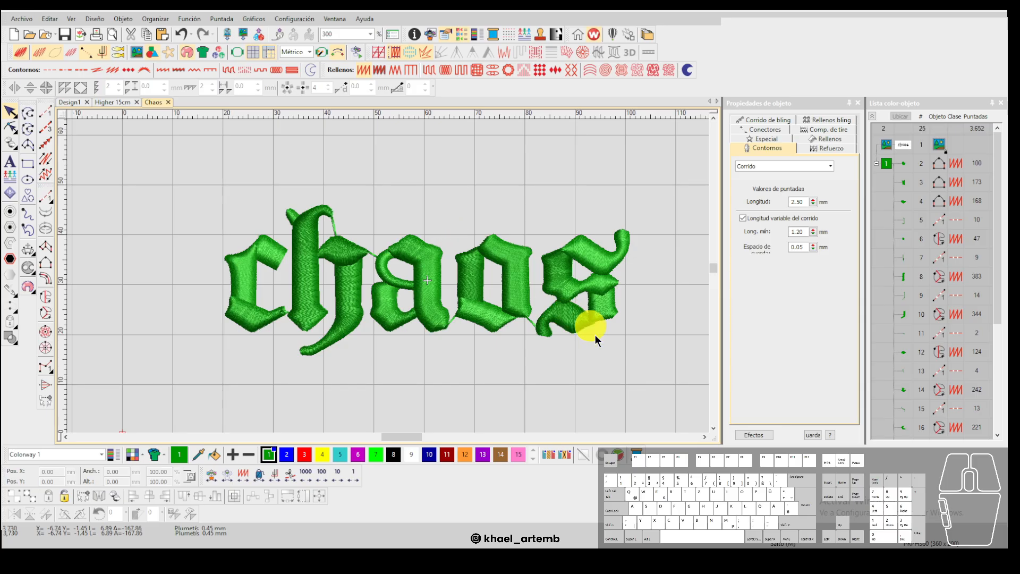
{"action": "left_click", "coordinate": [665, 387]}
{"action": "left_click_drag", "start_coordinate": [219, 183], "coordinate": [194, 170]}
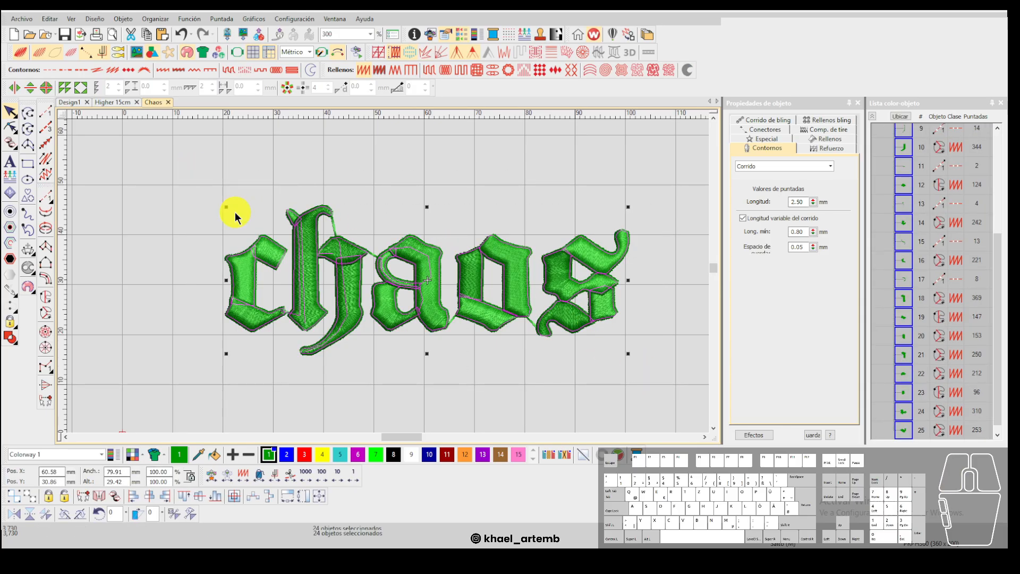
{"action": "left_click", "coordinate": [9, 214]}
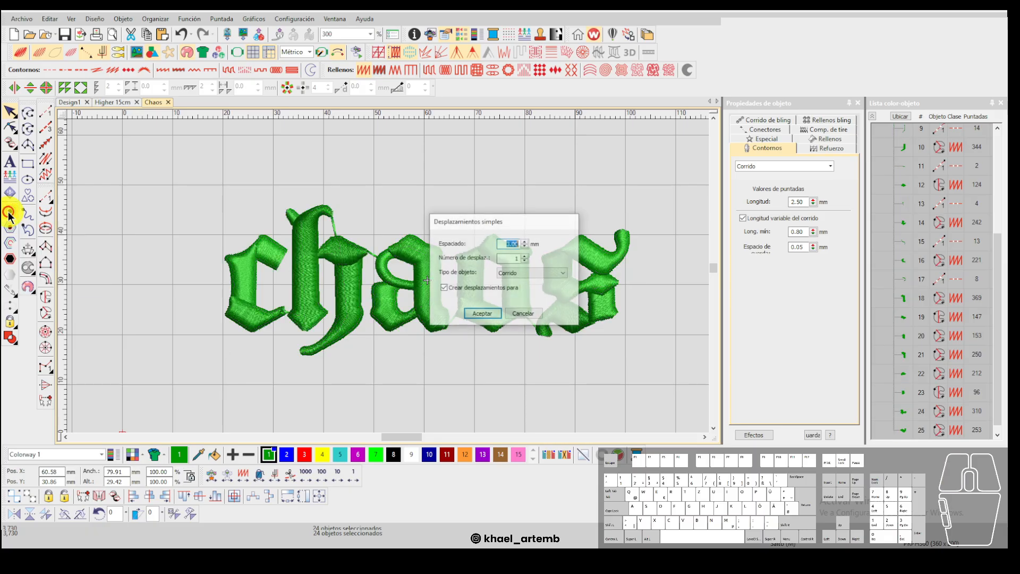
{"action": "left_click", "coordinate": [512, 274]}
{"action": "left_click", "coordinate": [519, 296]}
{"action": "left_click", "coordinate": [482, 313]}
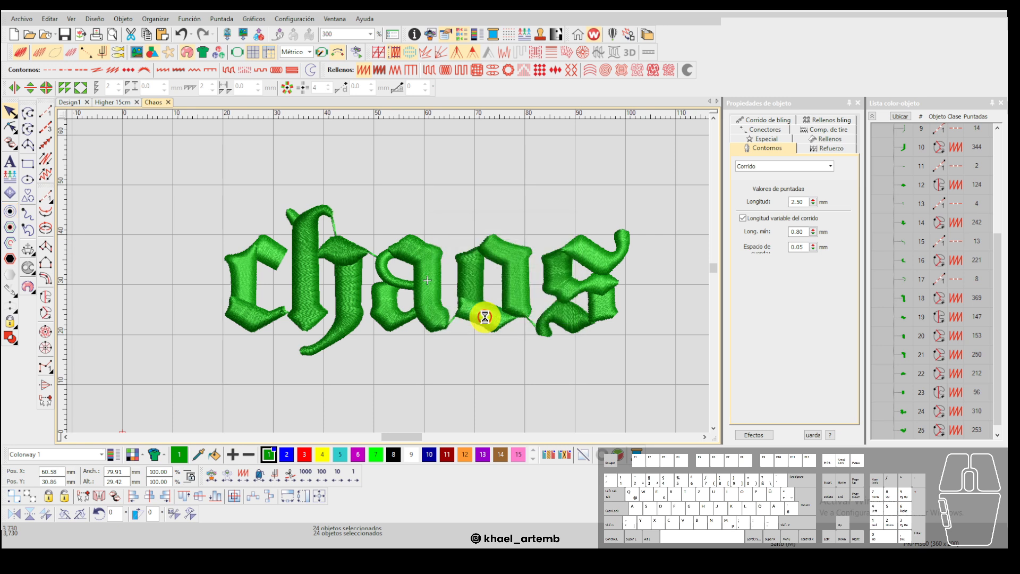
Delete the small extra offset outline generated inside the c.
{"action": "left_click", "coordinate": [274, 289]}
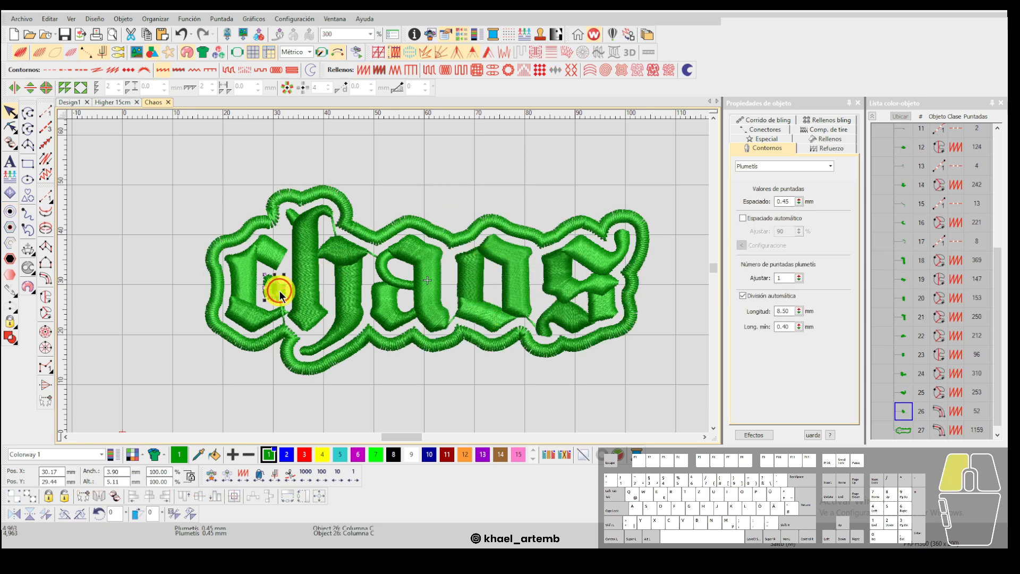
{"action": "key", "text": "Delete"}
{"action": "scroll", "coordinate": [439, 309], "scroll_direction": "down", "scroll_amount": 4}
{"action": "scroll", "coordinate": [388, 276], "scroll_direction": "up", "scroll_amount": 4}
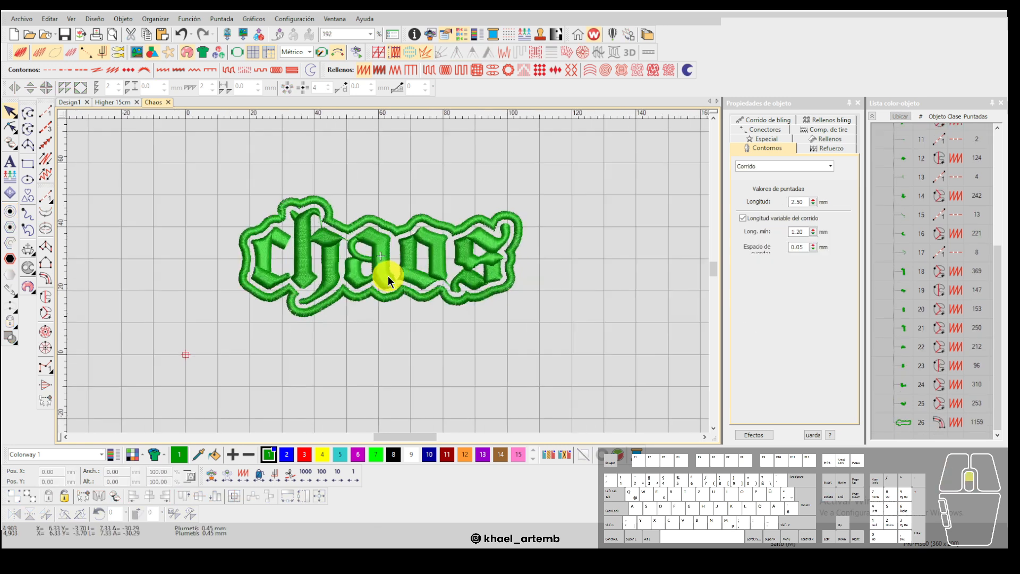
Try the outer offset outline in black, colour 8, and delete the outline.
{"action": "left_click", "coordinate": [537, 291]}
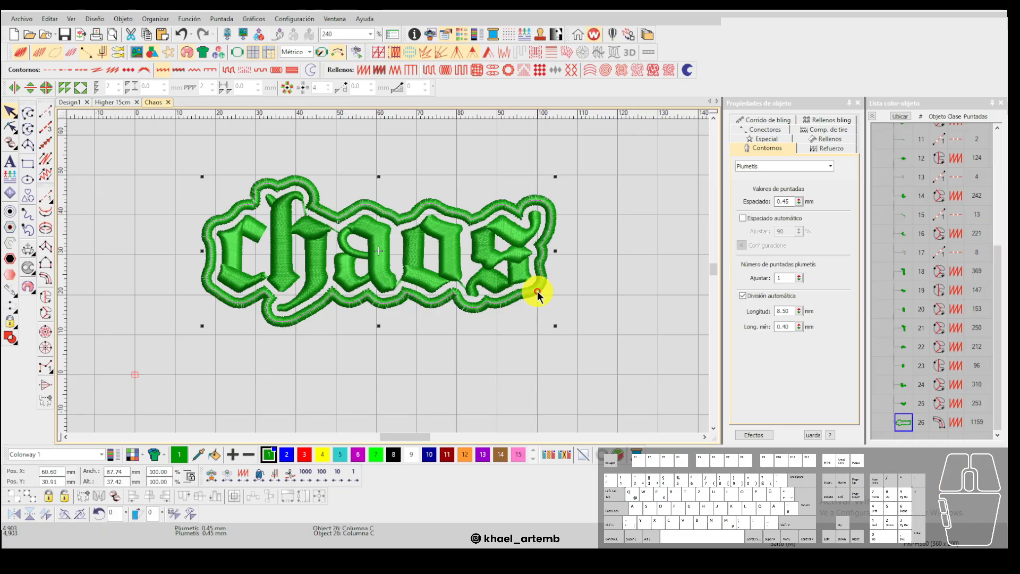
{"action": "left_click", "coordinate": [388, 456]}
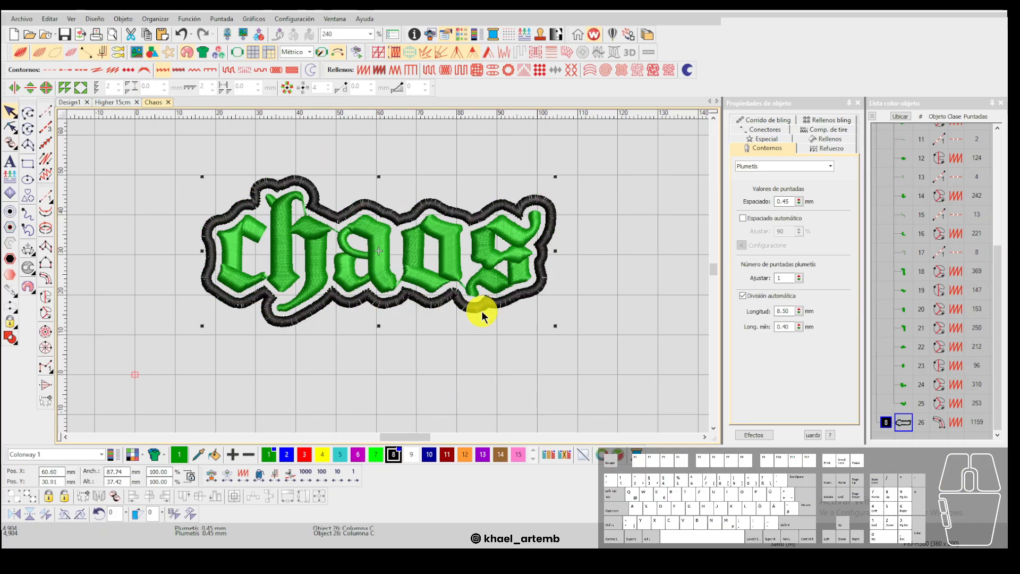
{"action": "scroll", "coordinate": [388, 276], "scroll_direction": "up", "scroll_amount": 5}
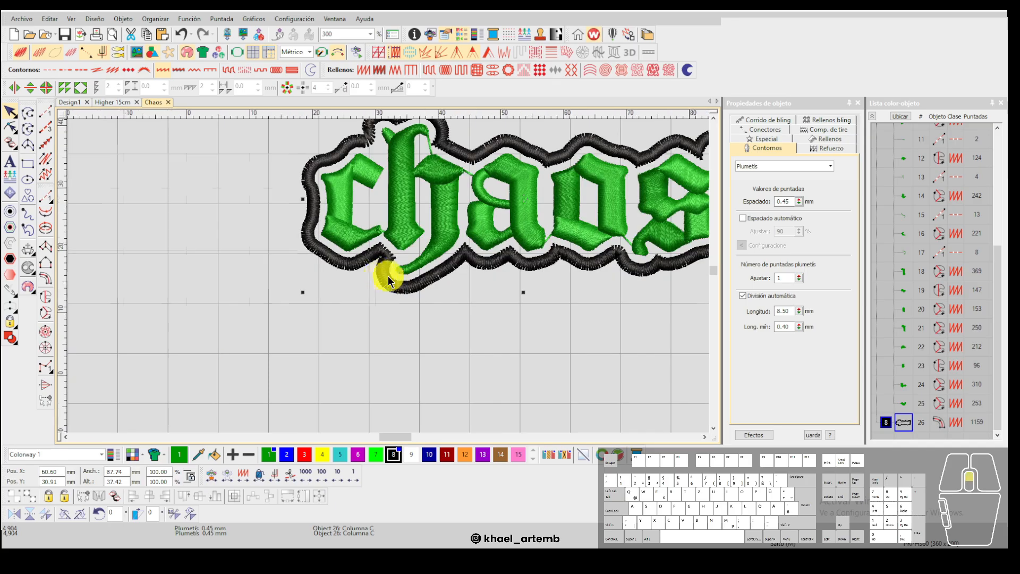
{"action": "scroll", "coordinate": [378, 263], "scroll_direction": "down", "scroll_amount": 4}
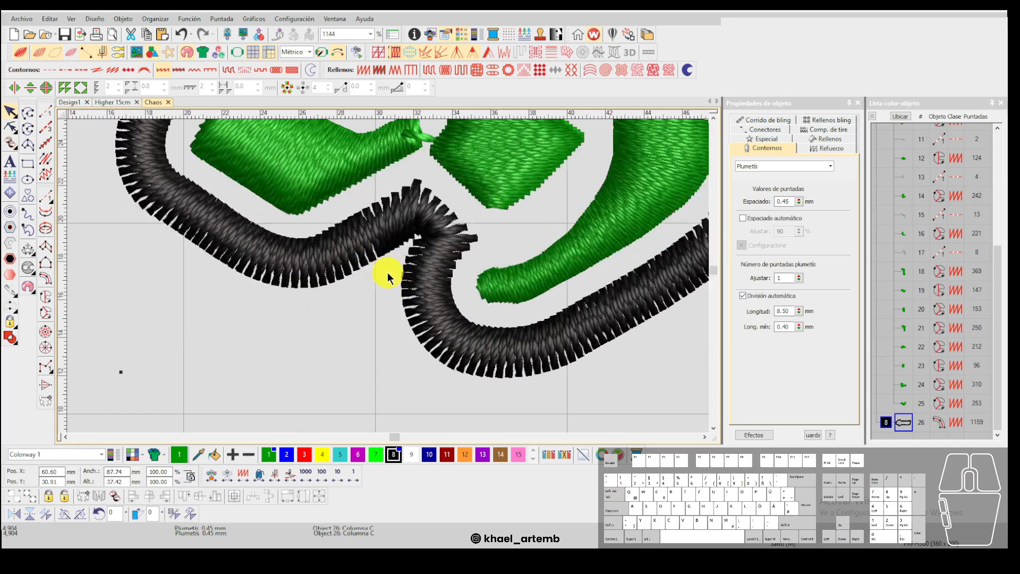
{"action": "scroll", "coordinate": [388, 281], "scroll_direction": "down", "scroll_amount": 3}
{"action": "scroll", "coordinate": [388, 281], "scroll_direction": "up", "scroll_amount": 2}
{"action": "key", "text": "Delete"}
{"action": "scroll", "coordinate": [389, 281], "scroll_direction": "down", "scroll_amount": 1}
Draw a rectangle enclosing the whole chaos lettering.
{"action": "left_click", "coordinate": [28, 163]}
{"action": "left_click", "coordinate": [251, 167]}
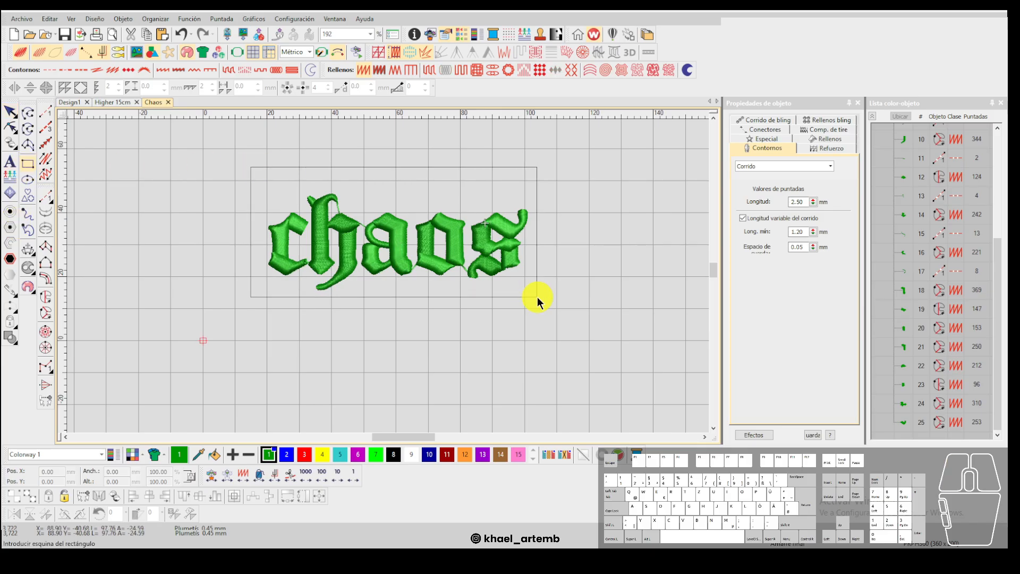
{"action": "left_click", "coordinate": [540, 297]}
Convert the rectangle to a Columna C border and resize it to about 91 by 38 mm around the lettering.
{"action": "scroll", "coordinate": [388, 273], "scroll_direction": "up", "scroll_amount": 1}
{"action": "right_click", "coordinate": [354, 217]}
{"action": "mouse_move", "coordinate": [392, 483]}
{"action": "left_click", "coordinate": [521, 415]}
{"action": "right_click", "coordinate": [484, 202]}
{"action": "mouse_move", "coordinate": [510, 468]}
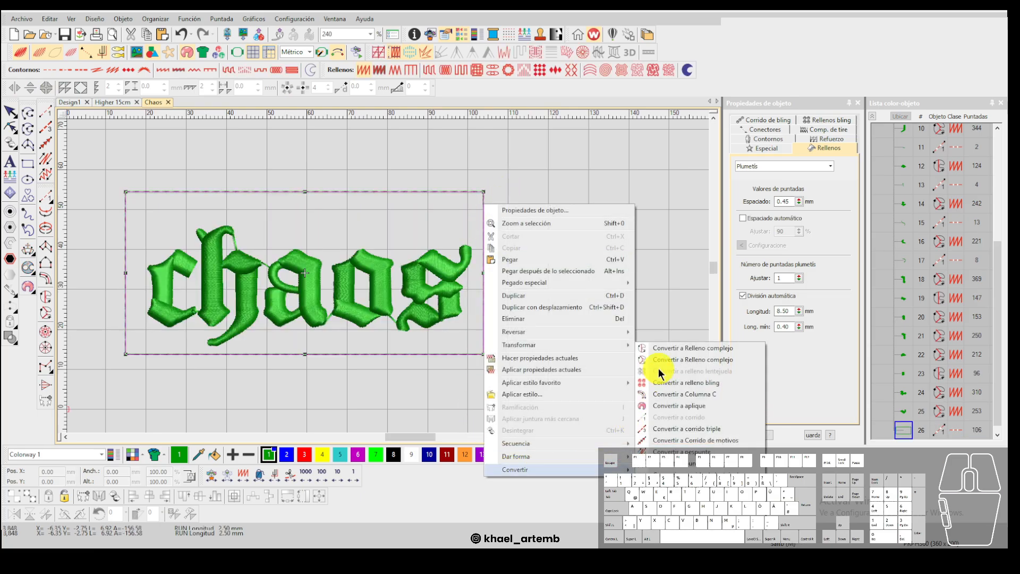
{"action": "left_click", "coordinate": [651, 395]}
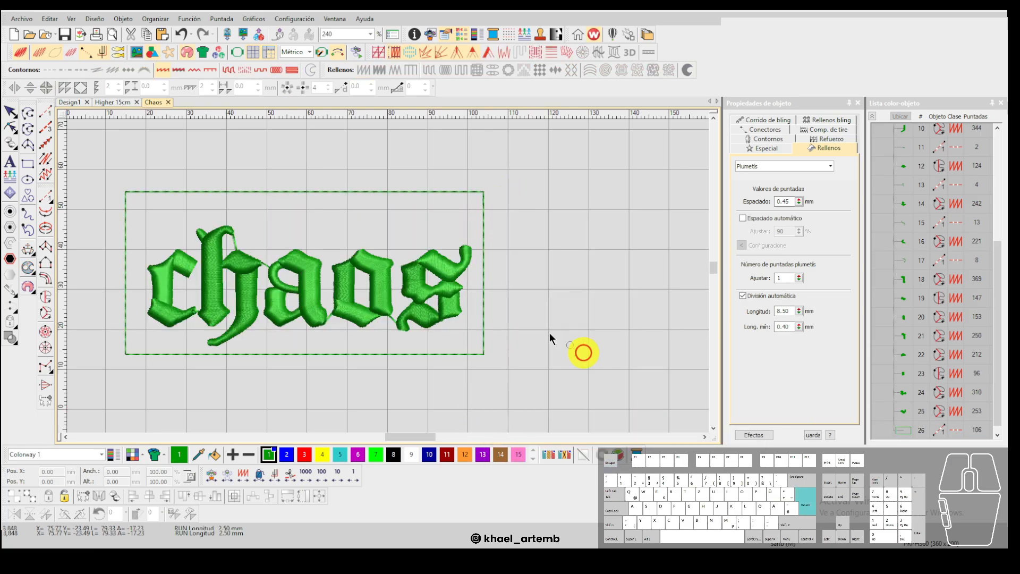
{"action": "left_click", "coordinate": [308, 202]}
{"action": "left_click_drag", "start_coordinate": [309, 201], "coordinate": [314, 217]}
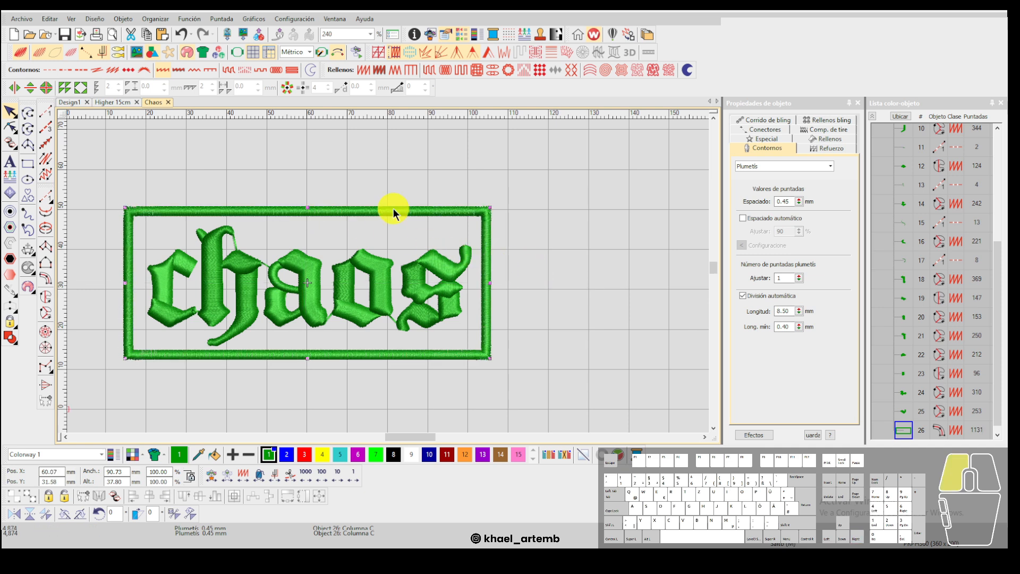
Set the rectangular border's column width to 2.50 mm, and delete the border.
{"action": "left_click", "coordinate": [724, 227]}
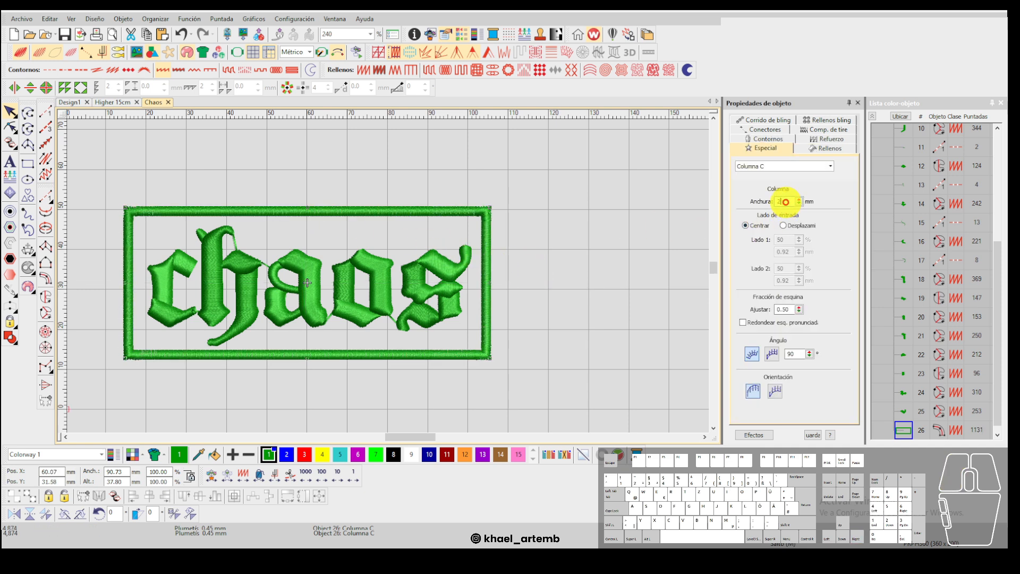
{"action": "type", "text": "2.5"}
{"action": "key", "text": "Return"}
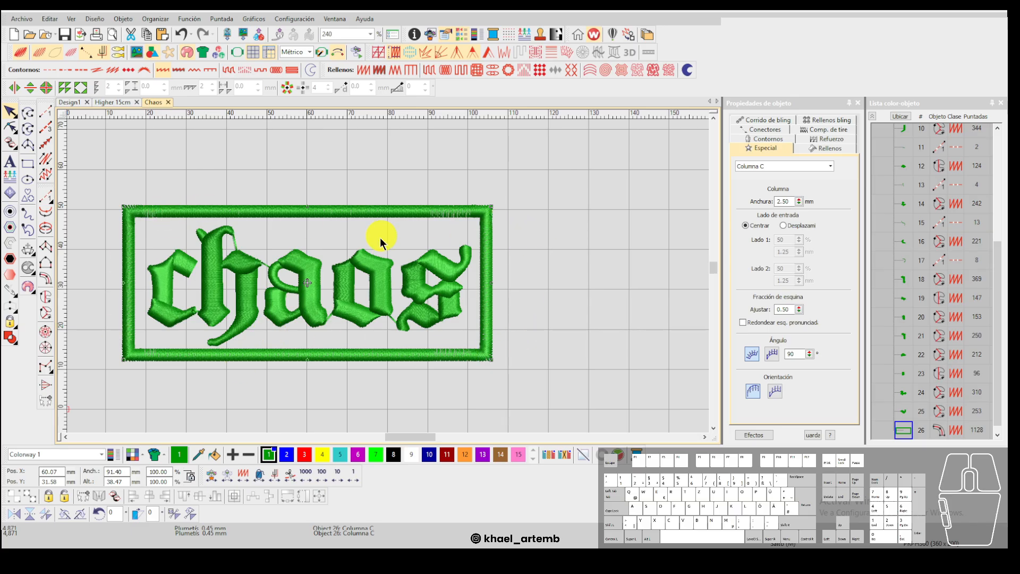
{"action": "key", "text": "Delete"}
Create one common Columna C plumetis offset around all the lettering with 3.00 mm spacing.
{"action": "left_click_drag", "start_coordinate": [516, 366], "coordinate": [228, 242]}
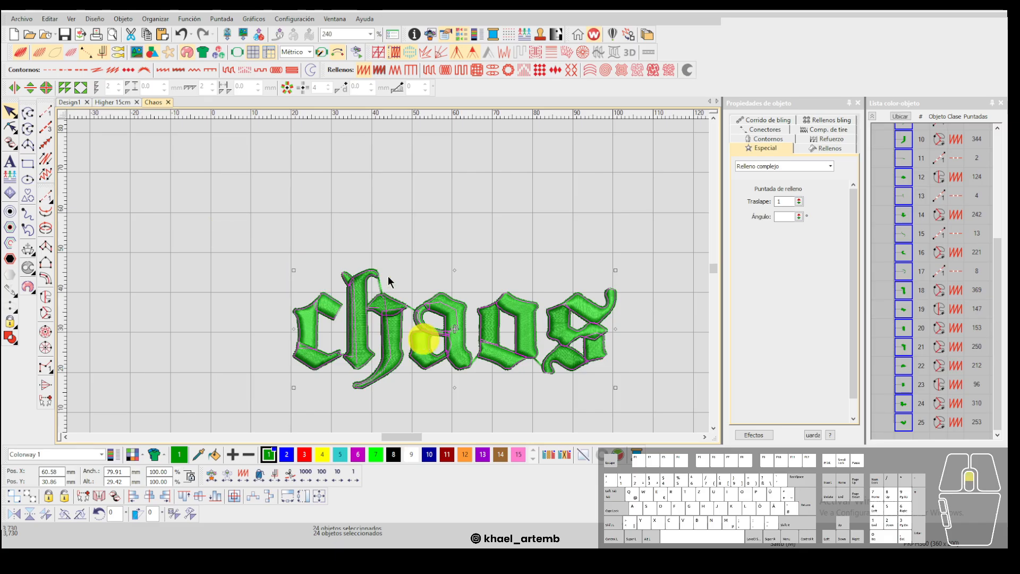
{"action": "left_click", "coordinate": [10, 211]}
{"action": "left_click", "coordinate": [10, 215]}
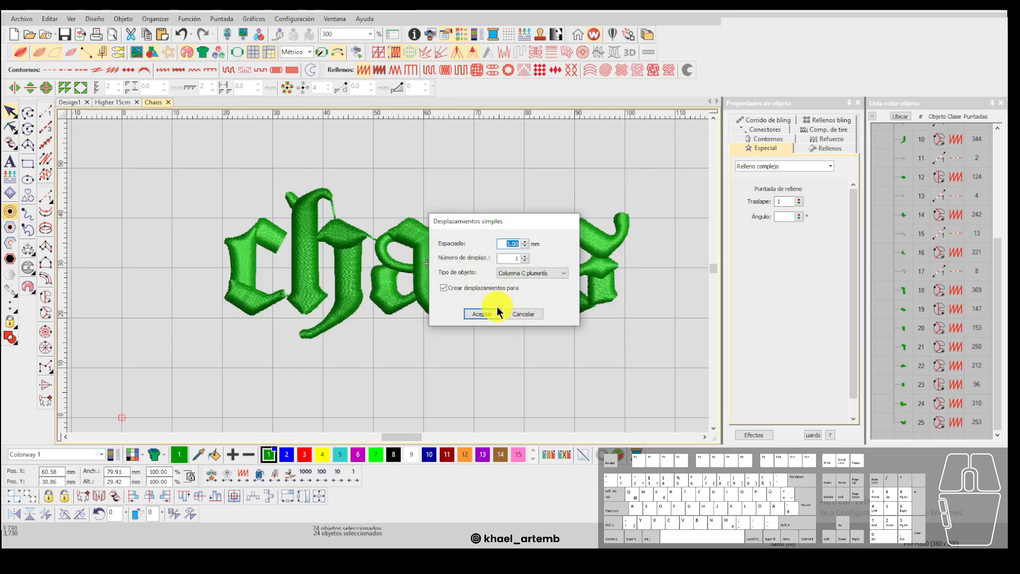
{"action": "left_click", "coordinate": [485, 314]}
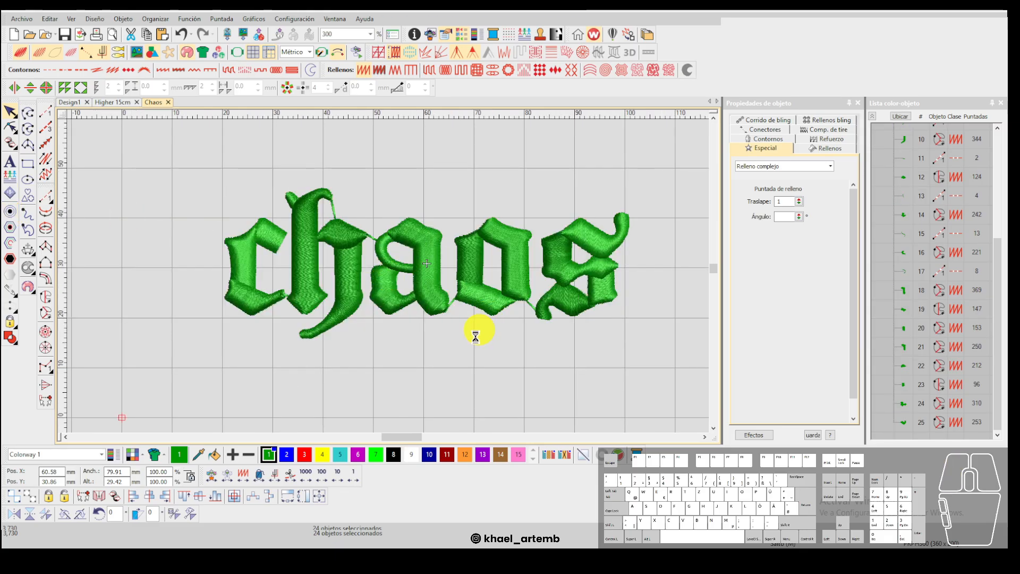
Delete the small extra outline inside the c, and select the outer offset outline.
{"action": "left_click", "coordinate": [276, 268]}
{"action": "key", "text": "Delete"}
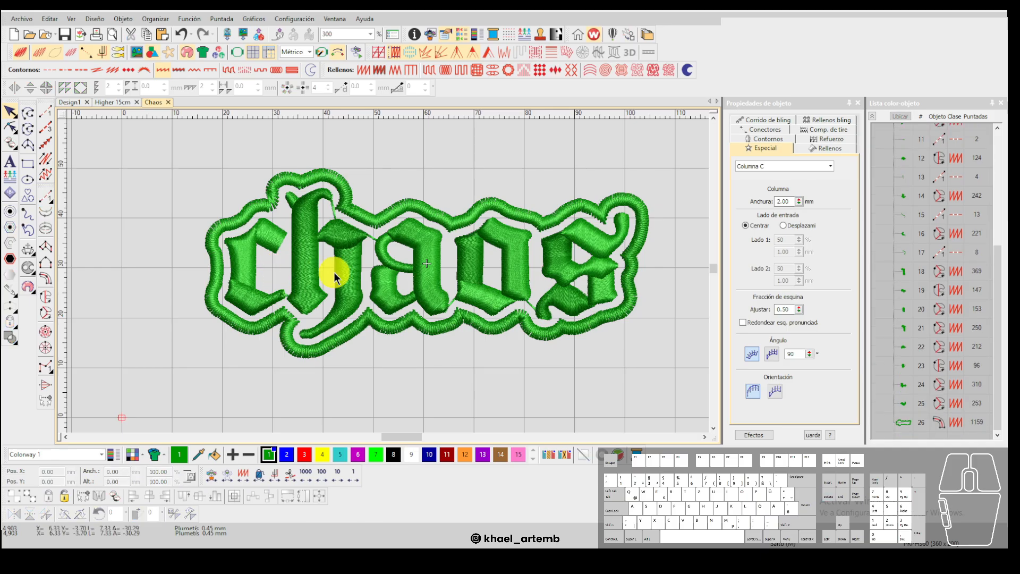
{"action": "scroll", "coordinate": [390, 280], "scroll_direction": "down", "scroll_amount": 1}
{"action": "scroll", "coordinate": [390, 275], "scroll_direction": "up", "scroll_amount": 1}
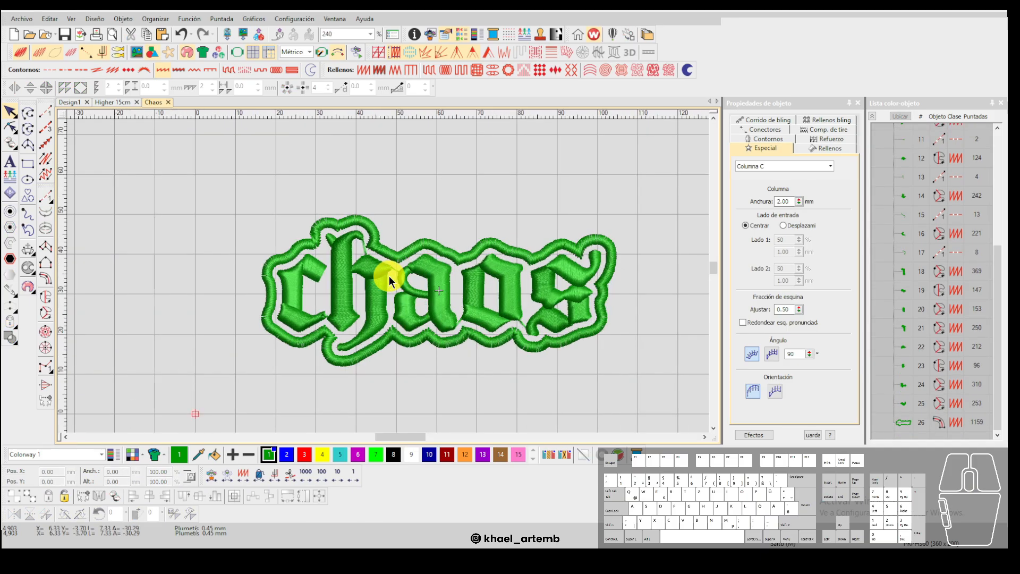
{"action": "scroll", "coordinate": [451, 286], "scroll_direction": "up", "scroll_amount": 2}
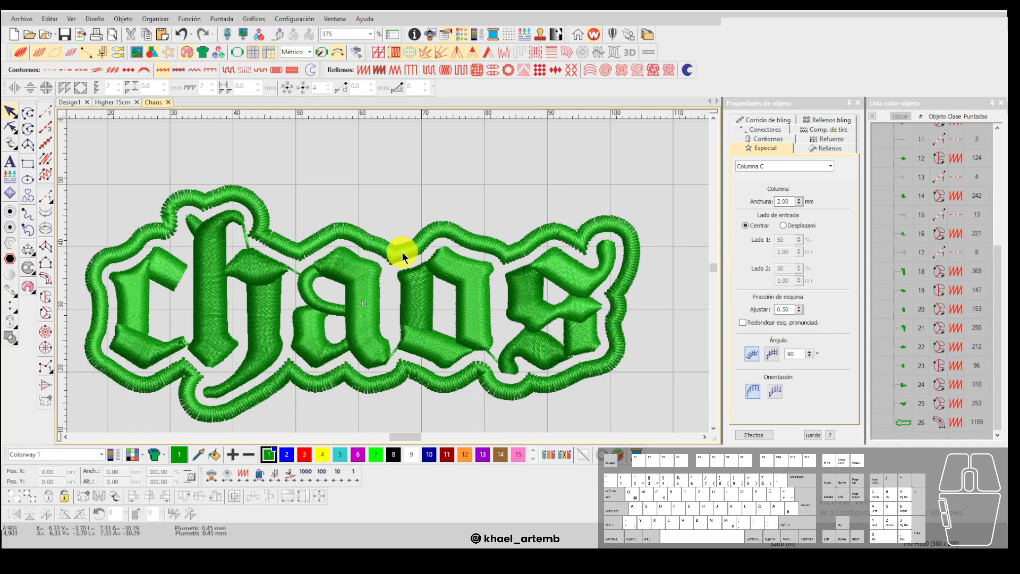
{"action": "left_click", "coordinate": [403, 252]}
{"action": "scroll", "coordinate": [390, 274], "scroll_direction": "down", "scroll_amount": 2}
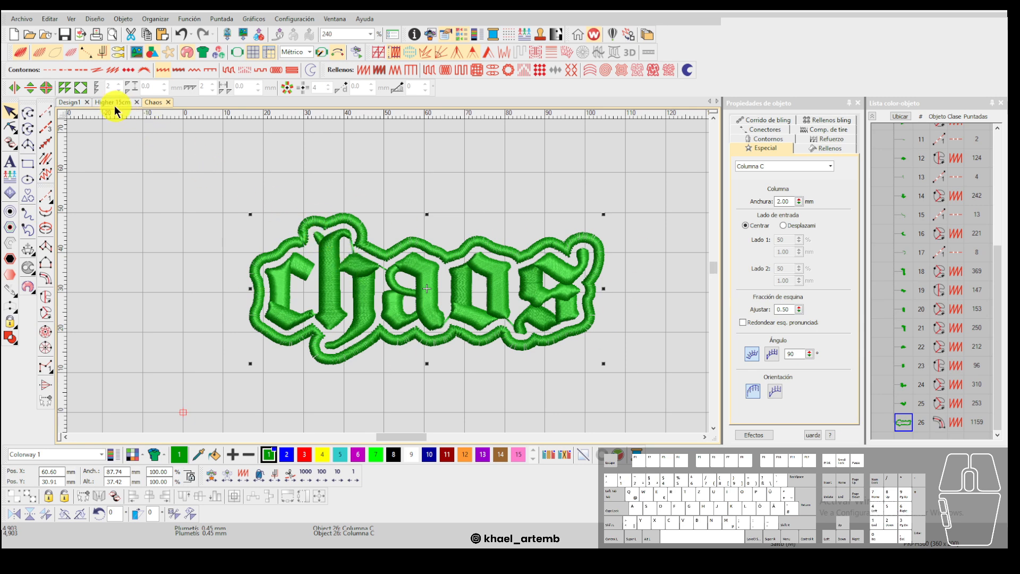
Switch to the Higher 15cm design and select all of its objects.
{"action": "left_click", "coordinate": [98, 106]}
{"action": "left_click_drag", "start_coordinate": [601, 340], "coordinate": [184, 190]}
{"action": "scroll", "coordinate": [296, 158], "scroll_direction": "up", "scroll_amount": 1}
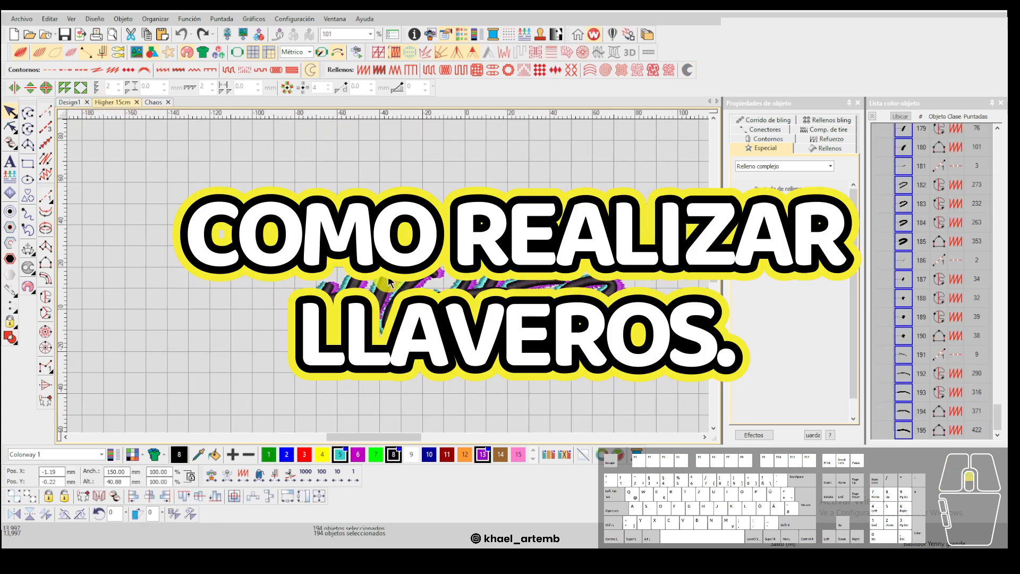
Create a single Columna C offset border around all of the selected HIGHER lettering.
{"action": "left_click", "coordinate": [10, 212]}
{"action": "left_click", "coordinate": [496, 296]}
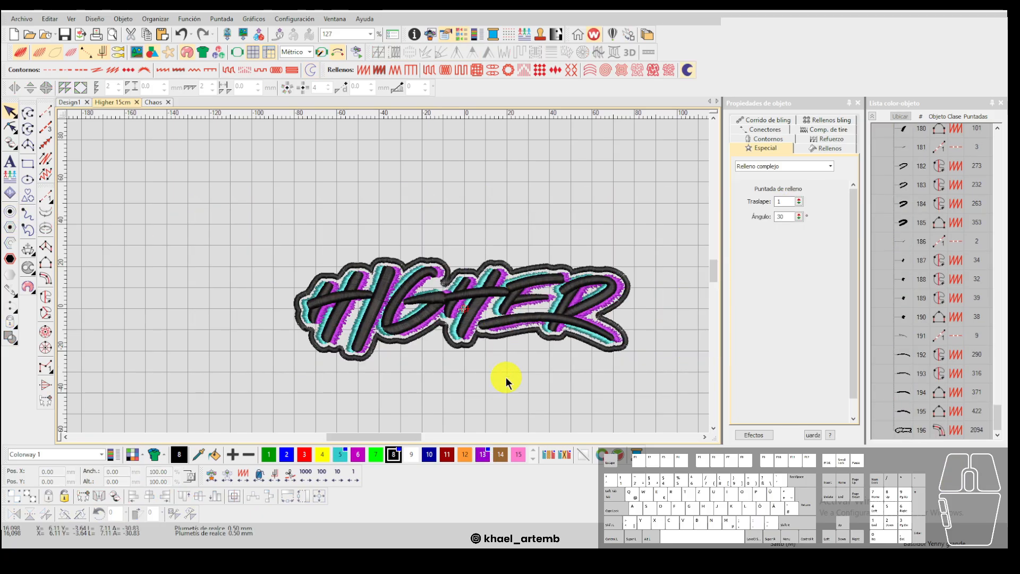
Draw a small Columna C arc as a keyring loop on the outer edge of the border beside the first H.
{"action": "scroll", "coordinate": [388, 276], "scroll_direction": "up", "scroll_amount": 10}
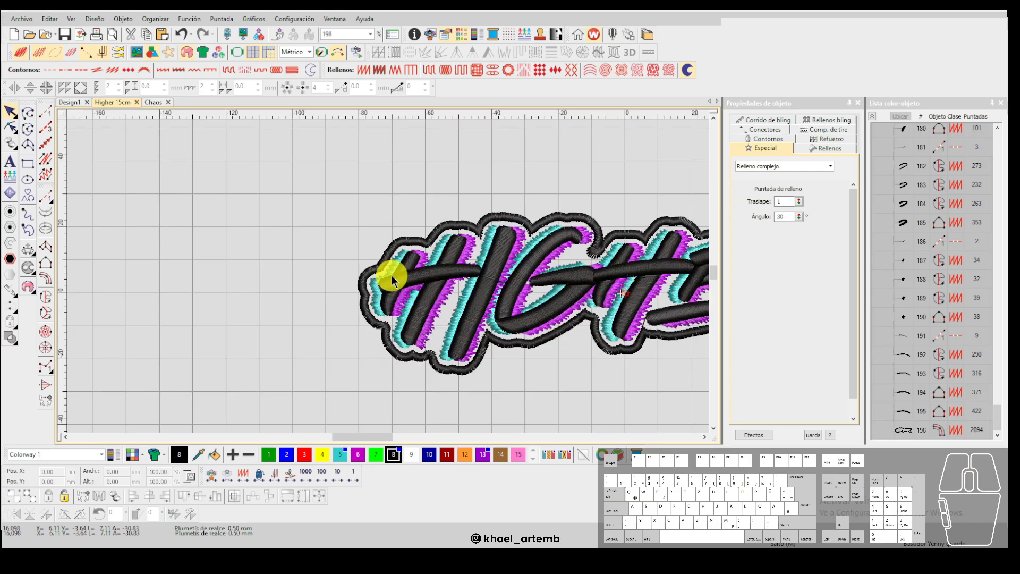
{"action": "left_click", "coordinate": [46, 278]}
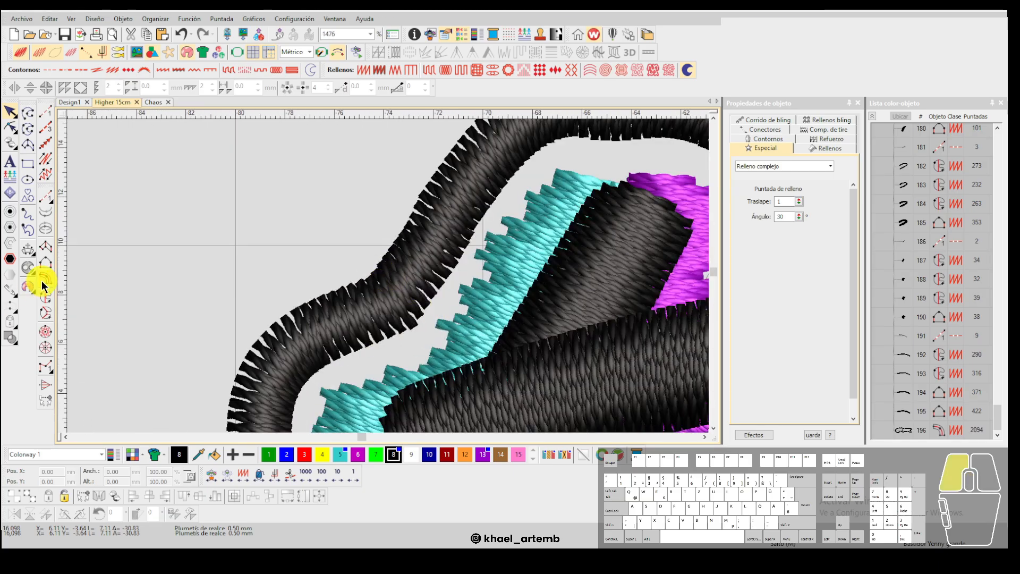
{"action": "left_click", "coordinate": [314, 314]}
{"action": "left_click", "coordinate": [305, 247]}
{"action": "left_click", "coordinate": [407, 264]}
{"action": "key", "text": "Return"}
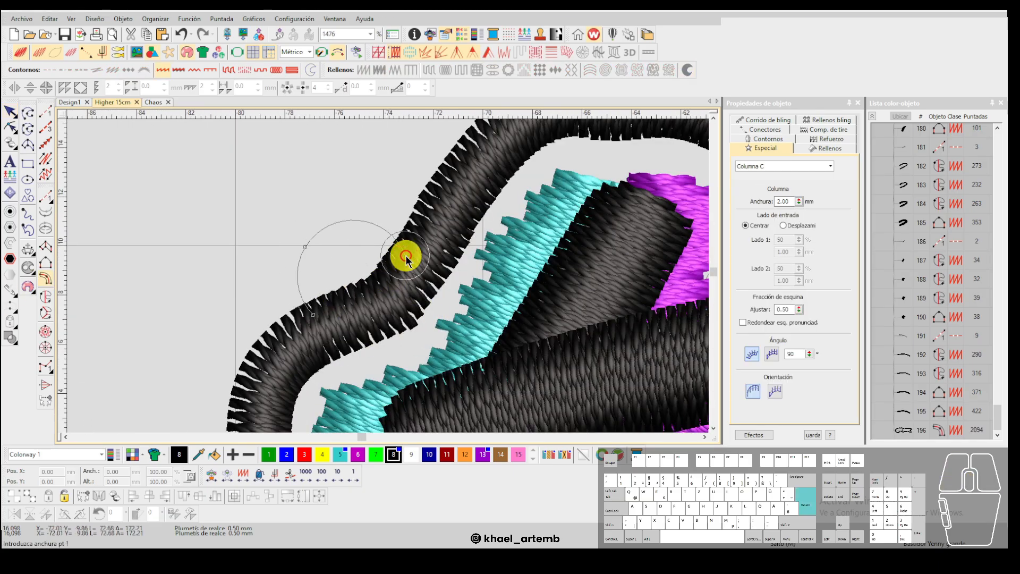
Set the keyring loop's column width to 1.20 mm.
{"action": "double_click", "coordinate": [785, 201]}
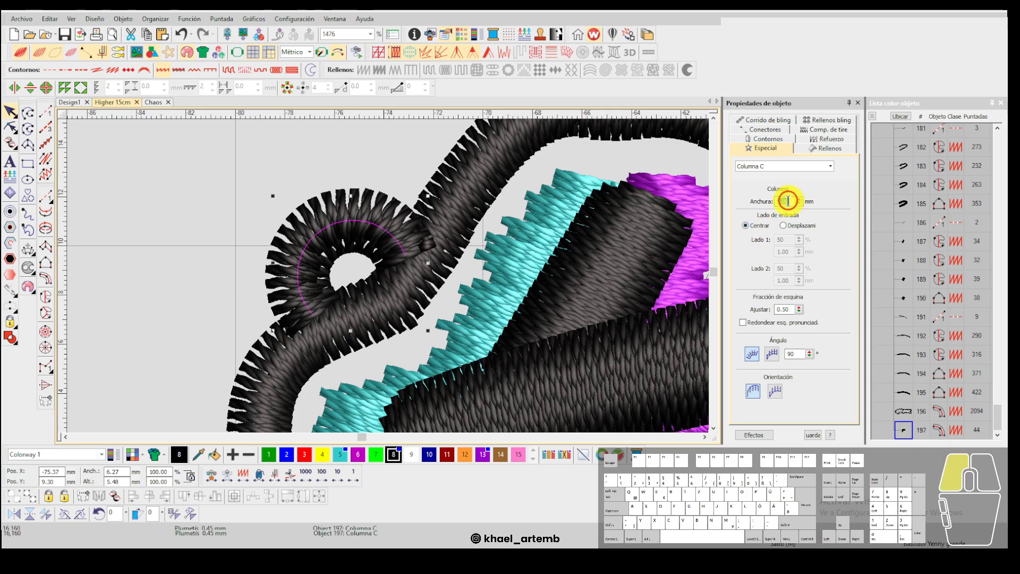
{"action": "type", "text": "1.2"}
{"action": "key", "text": "Return"}
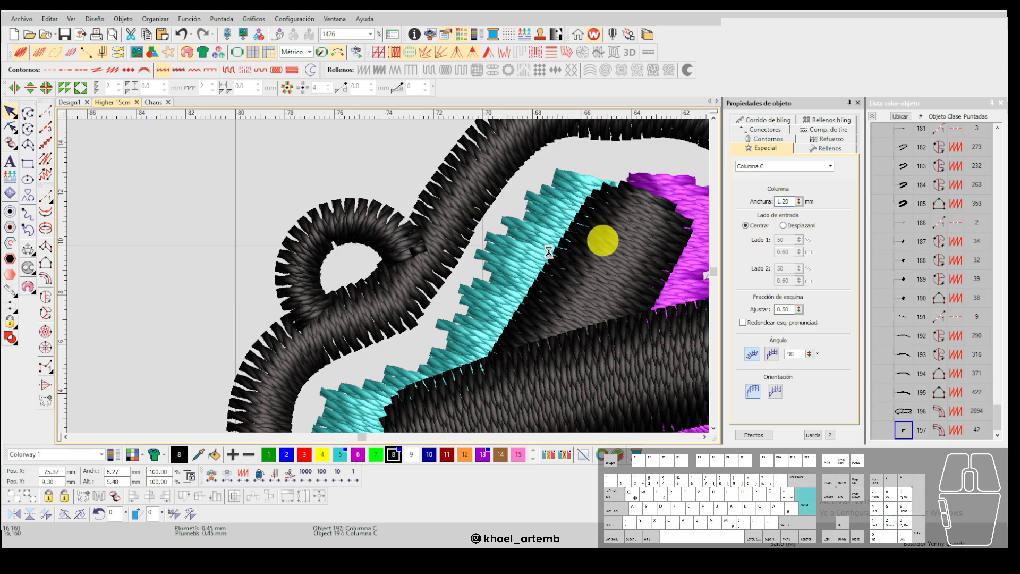
Reshape the loop's curve outward and extend both of its ends into the satin border.
{"action": "key", "text": "h"}
{"action": "left_click_drag", "start_coordinate": [311, 245], "coordinate": [294, 237]}
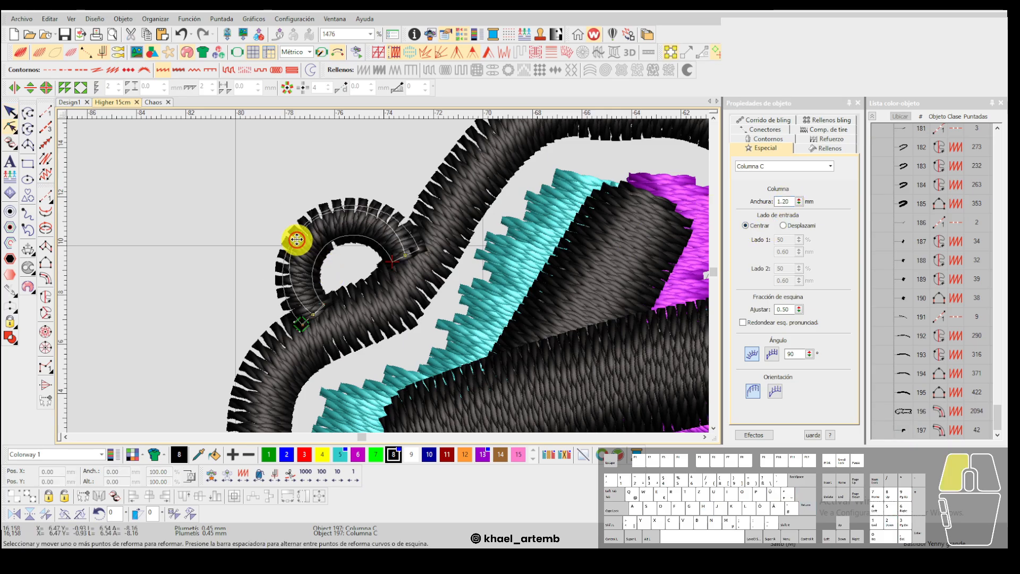
{"action": "left_click_drag", "start_coordinate": [326, 312], "coordinate": [319, 319]}
{"action": "left_click_drag", "start_coordinate": [406, 256], "coordinate": [403, 272]}
{"action": "key", "text": "Escape"}
Move the loop to the far left end of the border and rotate it so its open side meets the border.
{"action": "scroll", "coordinate": [388, 276], "scroll_direction": "down", "scroll_amount": 10}
{"action": "scroll", "coordinate": [394, 280], "scroll_direction": "down", "scroll_amount": 2}
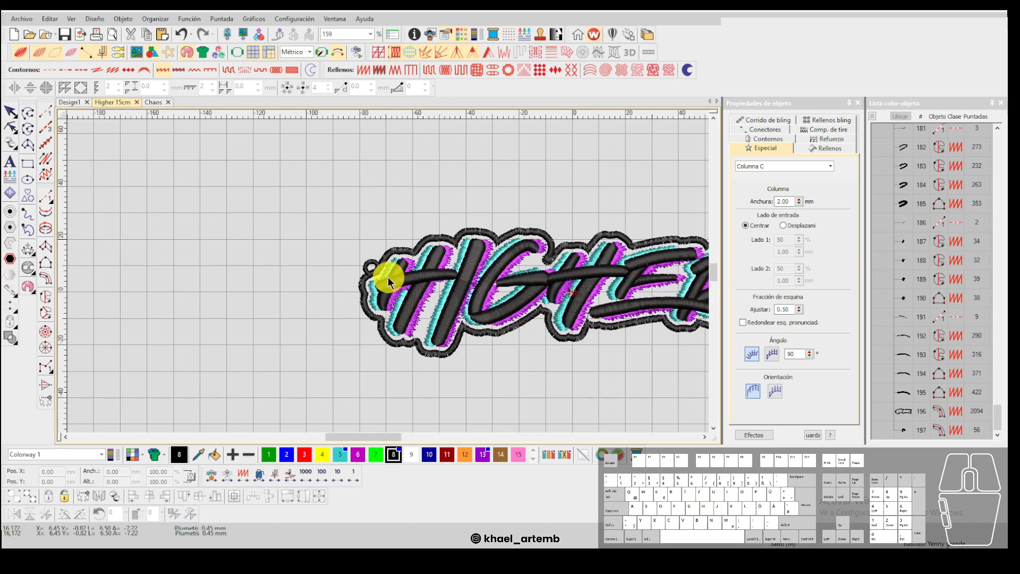
{"action": "scroll", "coordinate": [390, 280], "scroll_direction": "up", "scroll_amount": 2}
{"action": "left_click", "coordinate": [361, 261]}
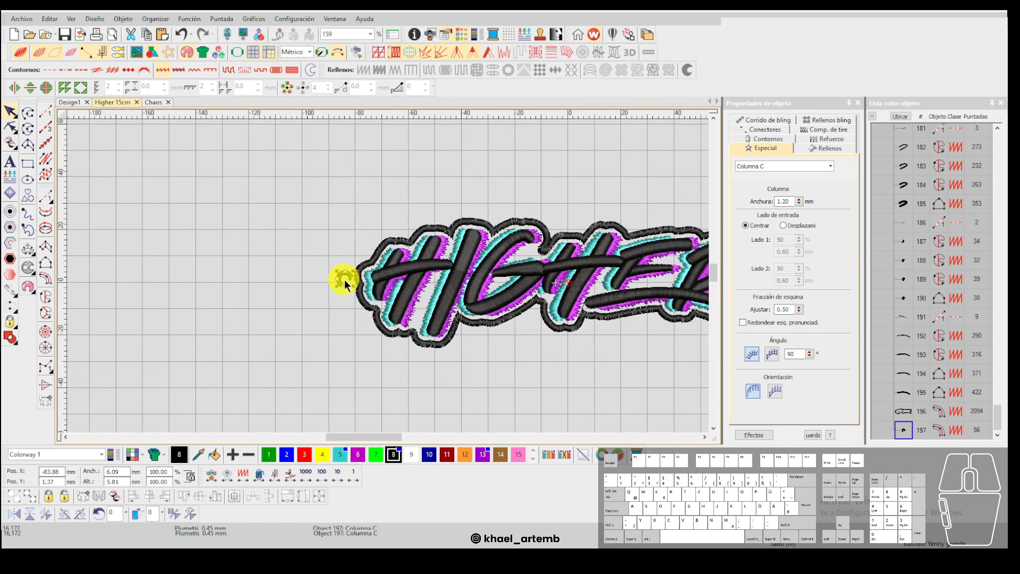
{"action": "scroll", "coordinate": [344, 279], "scroll_direction": "up", "scroll_amount": 6}
{"action": "left_click_drag", "start_coordinate": [418, 302], "coordinate": [478, 264]}
{"action": "left_click_drag", "start_coordinate": [400, 257], "coordinate": [433, 240]}
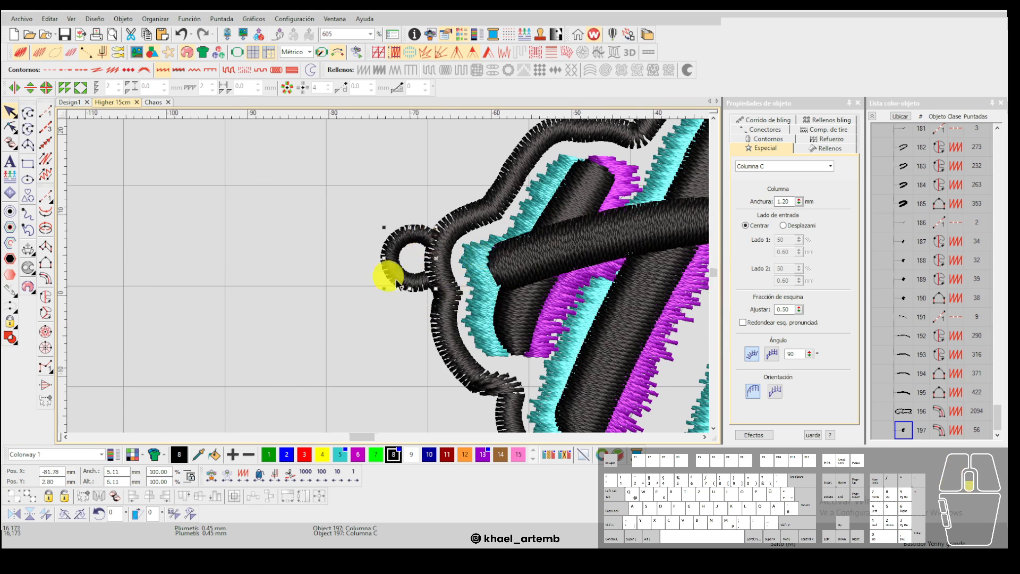
Select the lettering, border and loop, and rotate the whole design upright with the loop at its top.
{"action": "scroll", "coordinate": [393, 279], "scroll_direction": "down", "scroll_amount": 6}
{"action": "left_click_drag", "start_coordinate": [643, 348], "coordinate": [219, 176]}
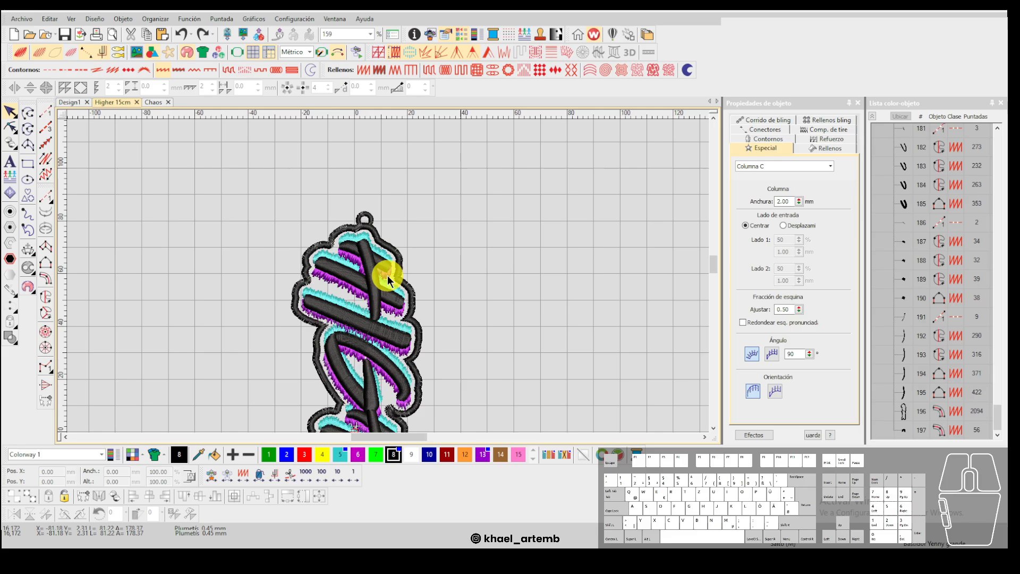
Select the border and the loop, and cut and paste them back in place as the last objects.
{"action": "scroll", "coordinate": [387, 276], "scroll_direction": "down", "scroll_amount": 3}
{"action": "scroll", "coordinate": [385, 265], "scroll_direction": "up", "scroll_amount": 7}
{"action": "left_click", "coordinate": [402, 247]}
{"action": "left_click", "coordinate": [366, 192], "text": "ctrl"}
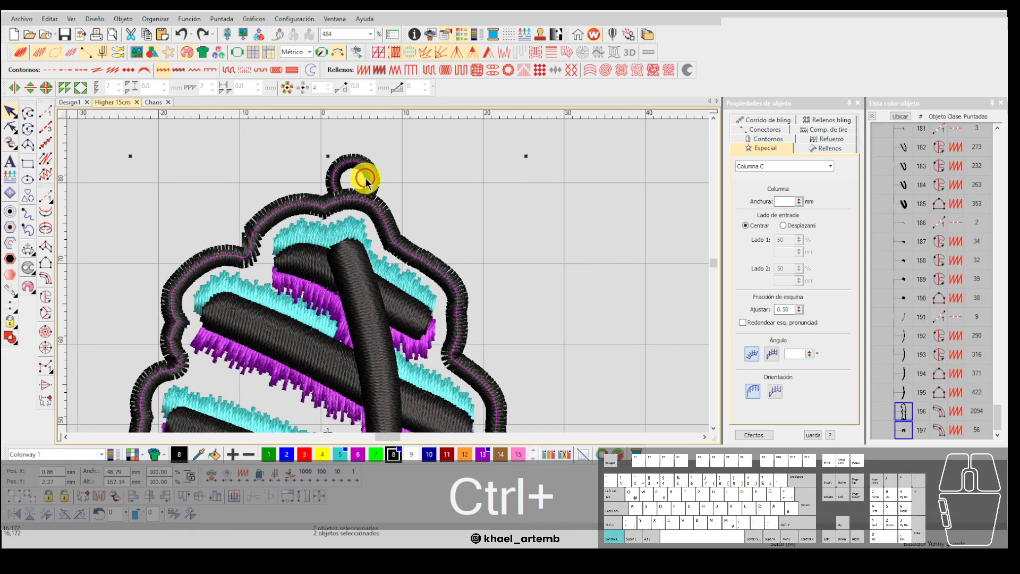
{"action": "scroll", "coordinate": [388, 276], "scroll_direction": "down", "scroll_amount": 4}
{"action": "key", "text": "ctrl+x"}
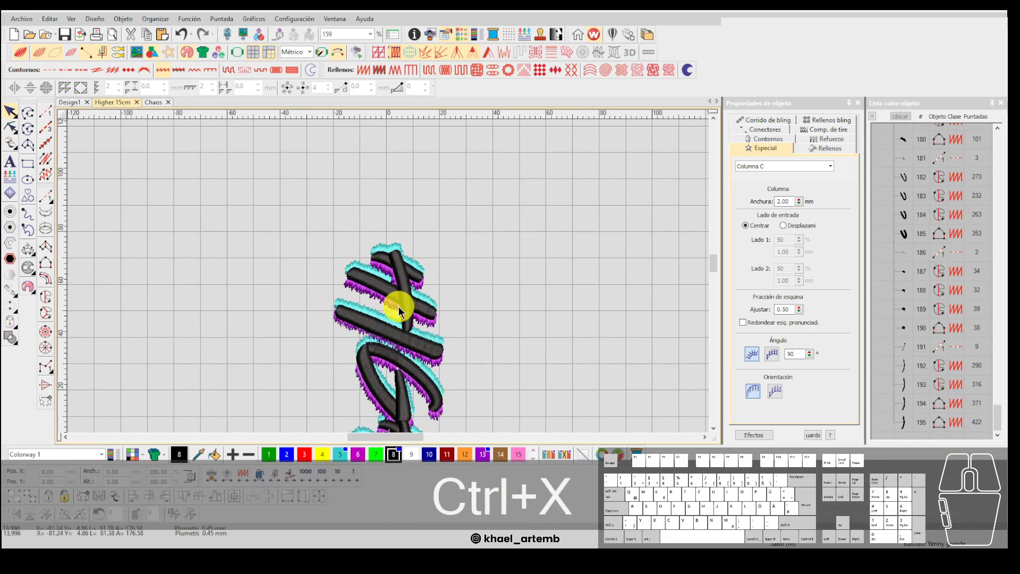
{"action": "key", "text": "ctrl+v"}
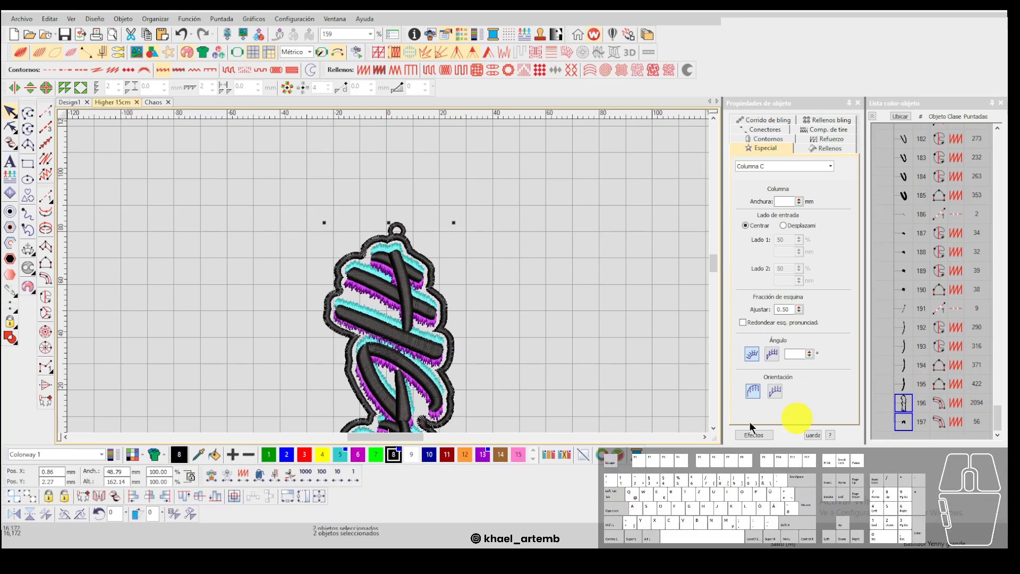
Recolour the border and loop with colour 10, and clear the selection.
{"action": "left_click", "coordinate": [429, 454]}
{"action": "scroll", "coordinate": [388, 275], "scroll_direction": "down", "scroll_amount": 1}
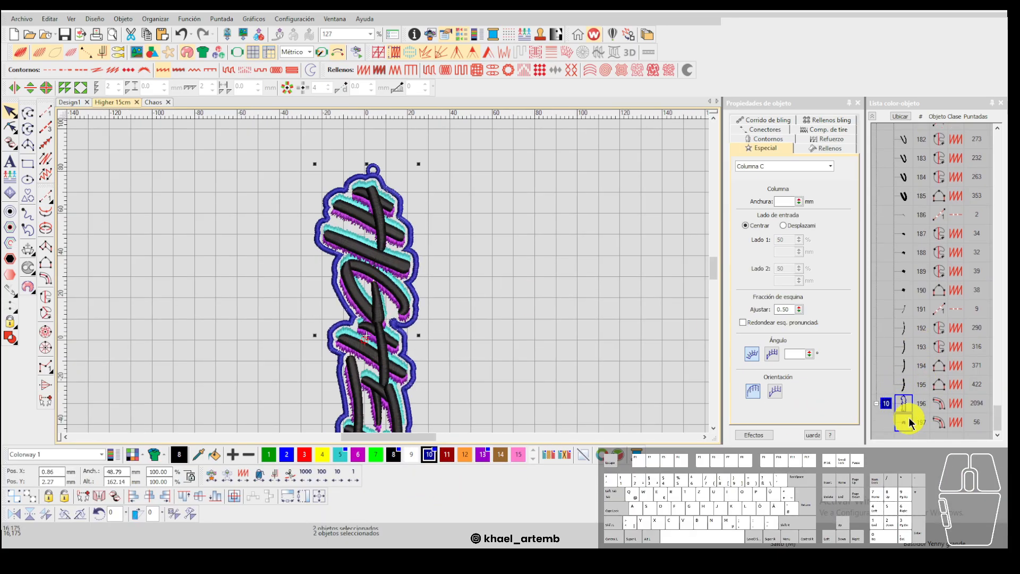
{"action": "left_click", "coordinate": [579, 287]}
Collapse the colour-object list to its colour groups, and check the groups for colours 5 and 8.
{"action": "scroll", "coordinate": [387, 278], "scroll_direction": "down", "scroll_amount": 3}
{"action": "scroll", "coordinate": [388, 276], "scroll_direction": "up", "scroll_amount": 1}
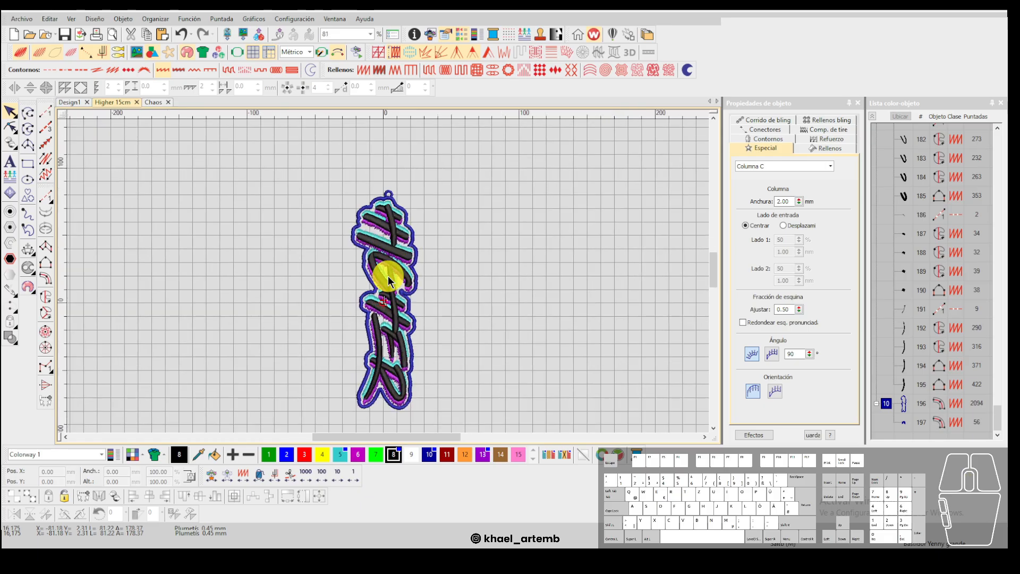
{"action": "left_click", "coordinate": [871, 116]}
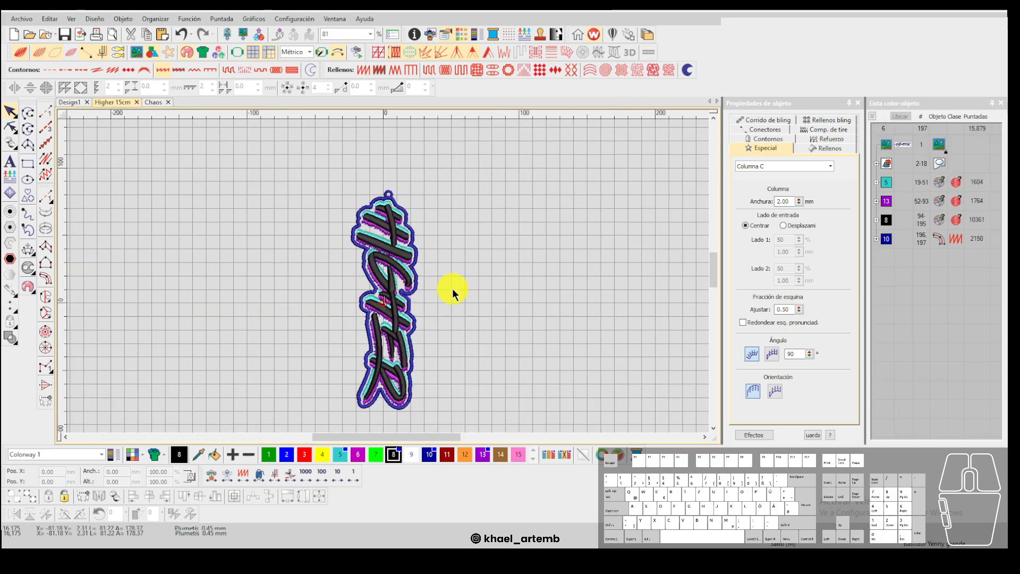
{"action": "left_click", "coordinate": [887, 183]}
{"action": "left_click", "coordinate": [872, 117]}
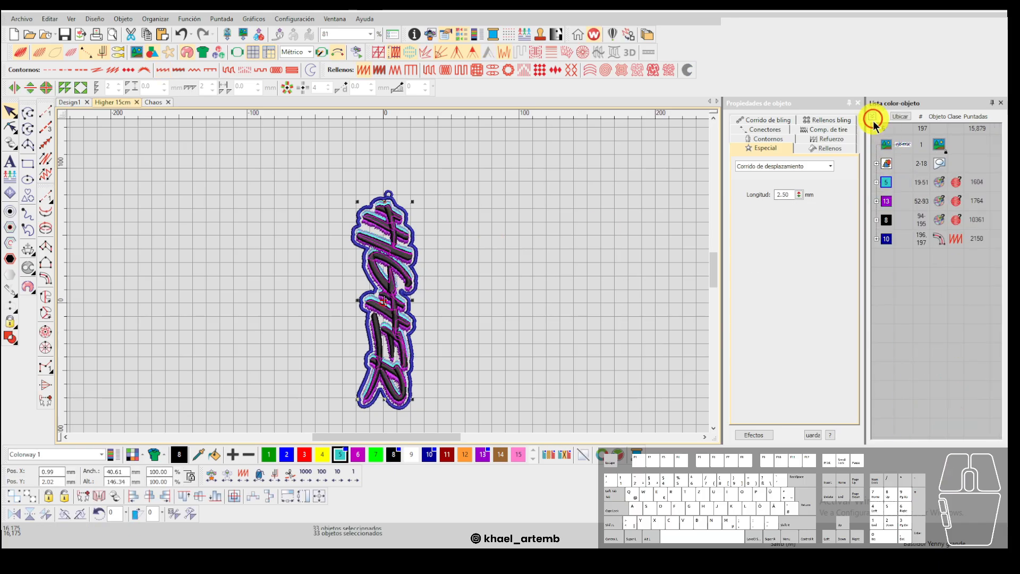
{"action": "left_click", "coordinate": [887, 220]}
Try to move the black lettering objects aside, and undo the move.
{"action": "scroll", "coordinate": [385, 259], "scroll_direction": "up", "scroll_amount": 2}
{"action": "scroll", "coordinate": [385, 258], "scroll_direction": "up", "scroll_amount": 3}
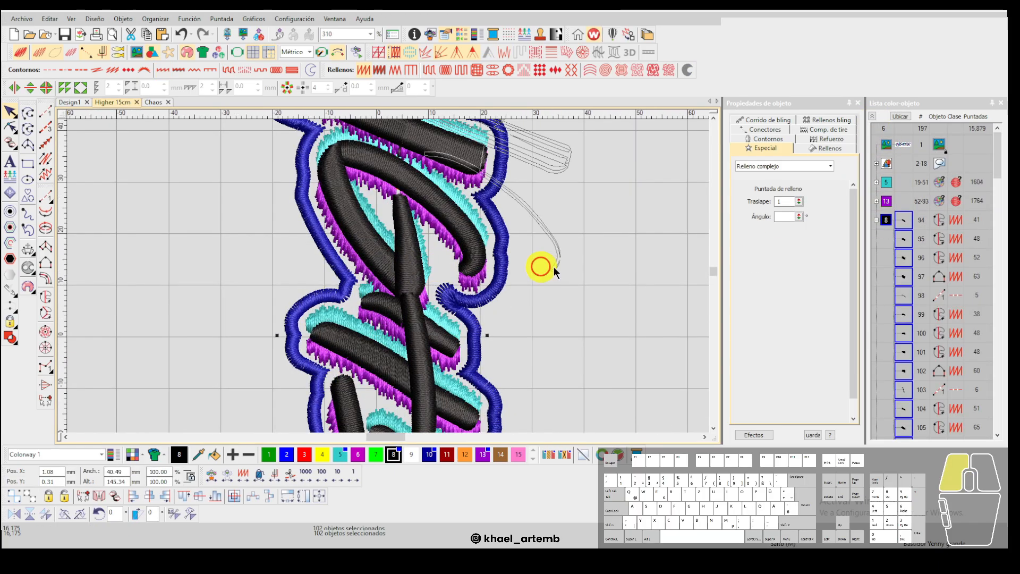
{"action": "key", "text": "ctrl+z"}
{"action": "scroll", "coordinate": [386, 272], "scroll_direction": "down", "scroll_amount": 5}
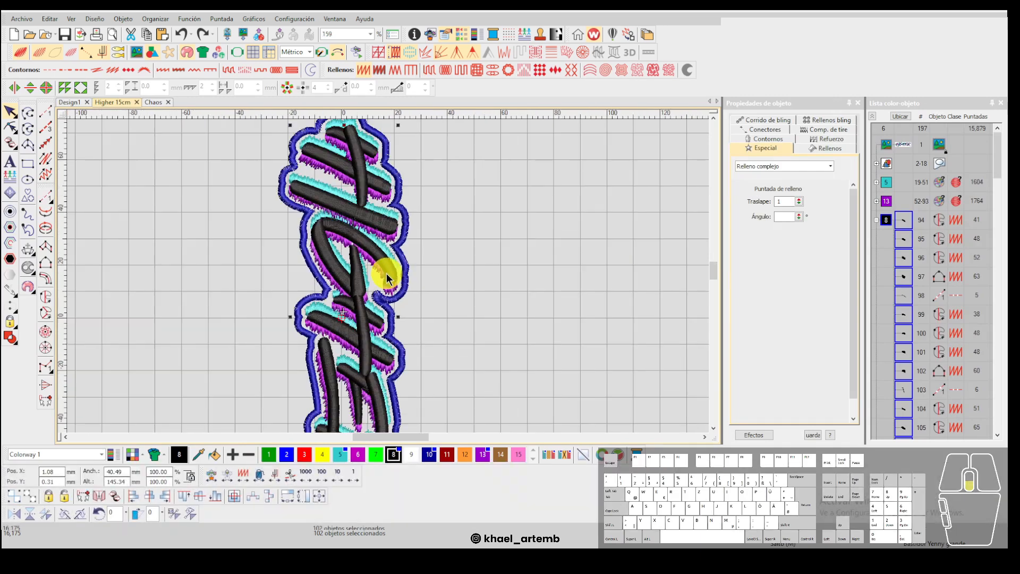
{"action": "scroll", "coordinate": [386, 276], "scroll_direction": "up", "scroll_amount": 1}
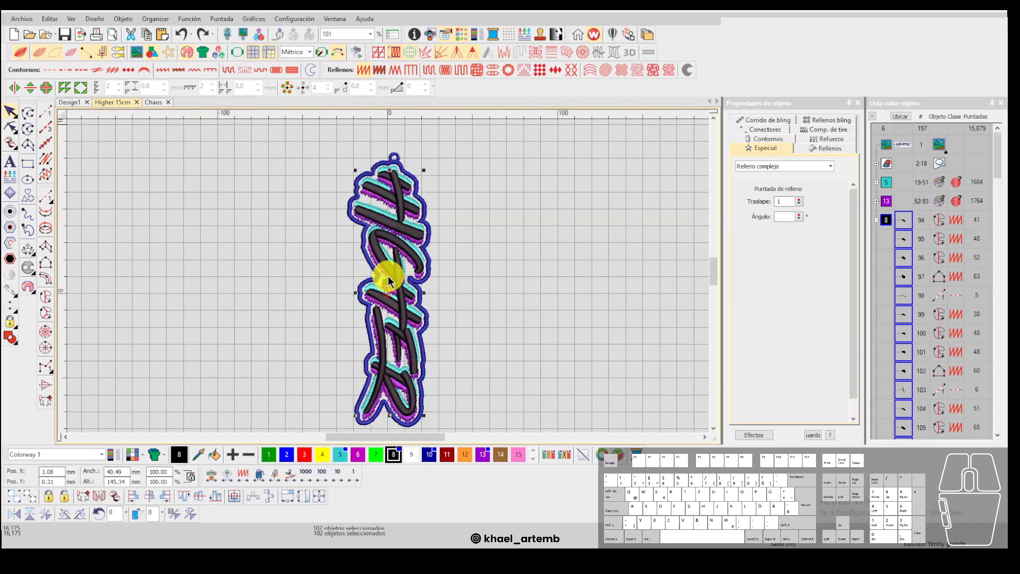
Select the colour 10 border and loop, shift them to the right of the lettering, and undo the shift.
{"action": "scroll", "coordinate": [950, 275], "scroll_direction": "down", "scroll_amount": 5}
{"action": "scroll", "coordinate": [950, 274], "scroll_direction": "down", "scroll_amount": 10}
{"action": "left_click", "coordinate": [999, 325]}
{"action": "left_click_drag", "start_coordinate": [999, 325], "coordinate": [1003, 417]}
{"action": "left_click", "coordinate": [902, 422]}
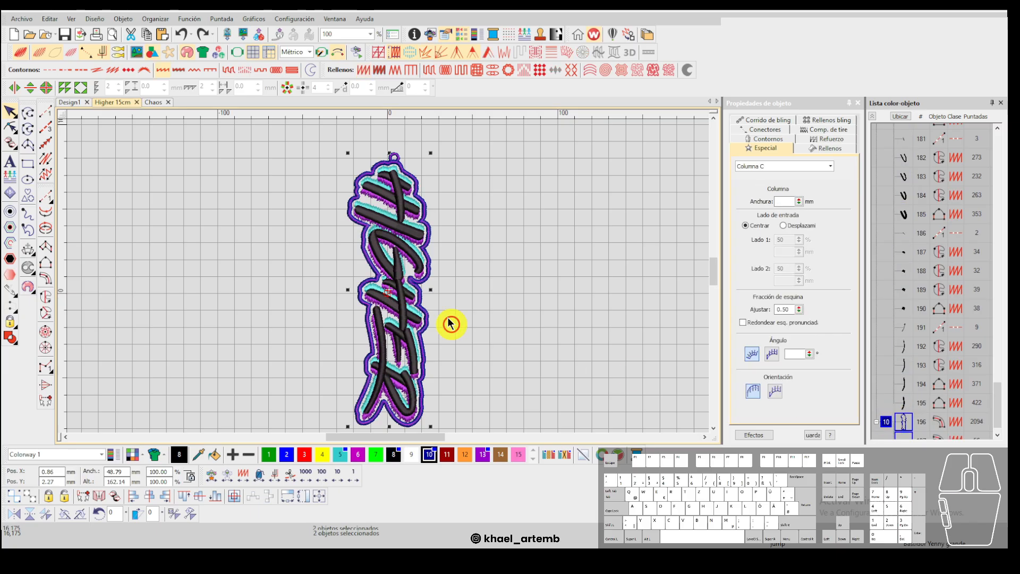
{"action": "left_click", "coordinate": [553, 180]}
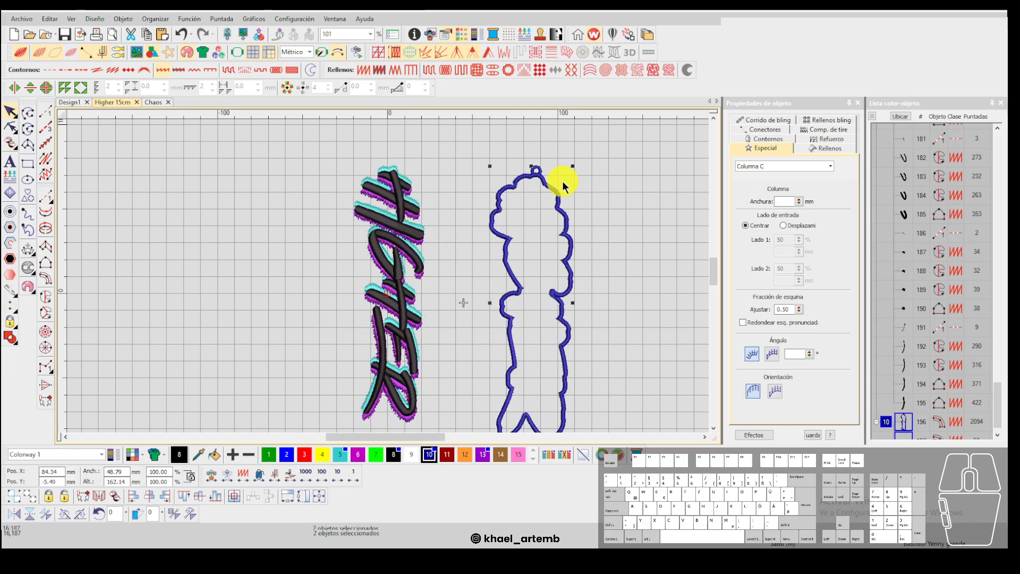
{"action": "key", "text": "ctrl+z"}
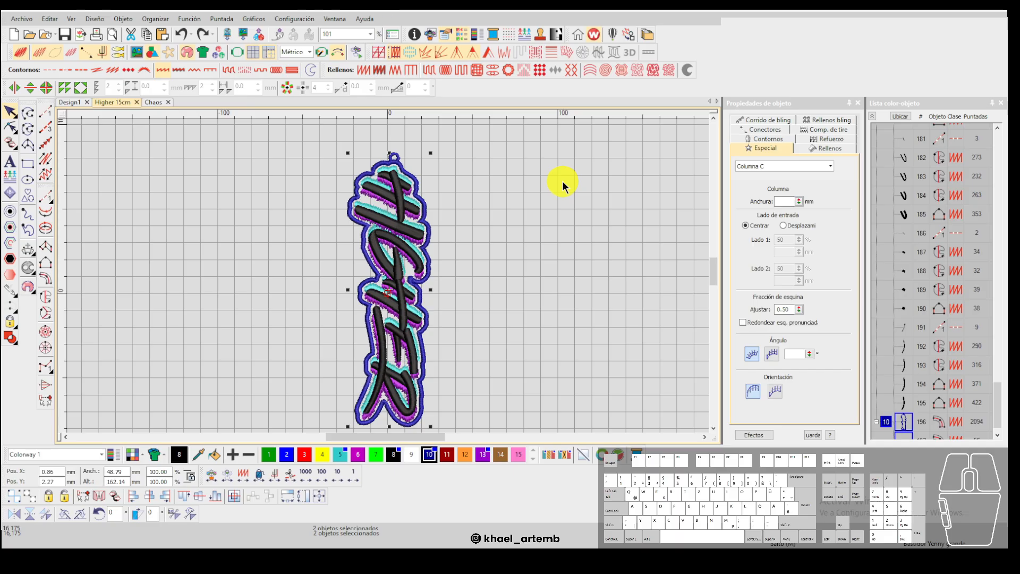
Move the colour 10 group about 67 mm to the right to show the border alone, and undo the move.
{"action": "scroll", "coordinate": [391, 250], "scroll_direction": "up", "scroll_amount": 5}
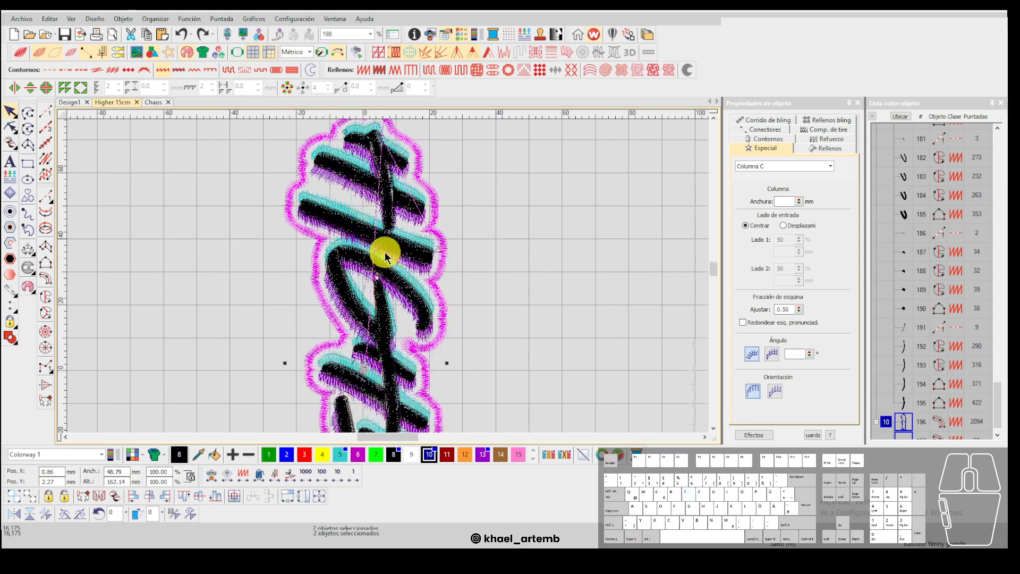
{"action": "scroll", "coordinate": [388, 279], "scroll_direction": "down", "scroll_amount": 6}
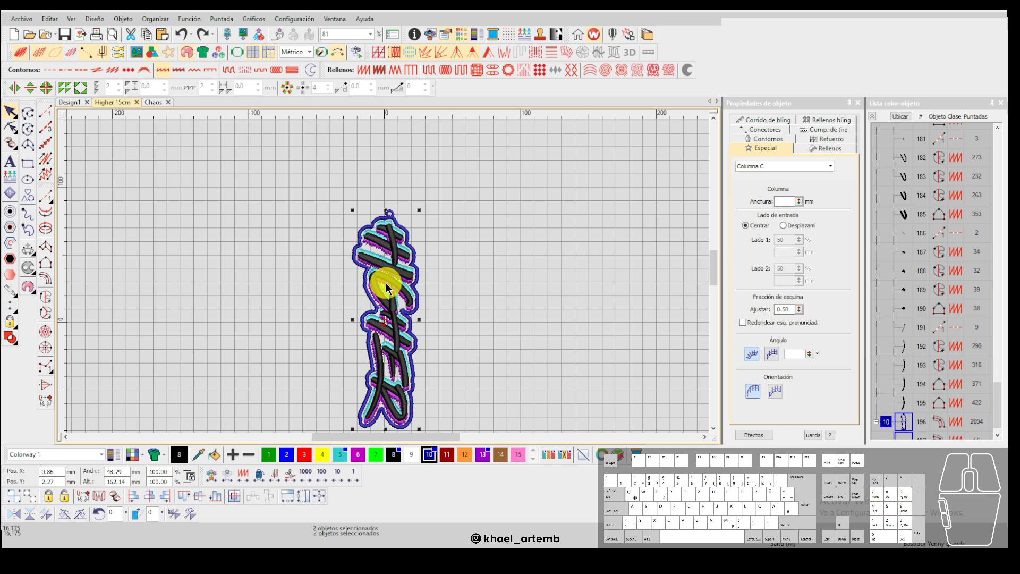
{"action": "left_click", "coordinate": [886, 422]}
{"action": "left_click", "coordinate": [486, 230]}
{"action": "left_click_drag", "start_coordinate": [416, 216], "coordinate": [499, 217]}
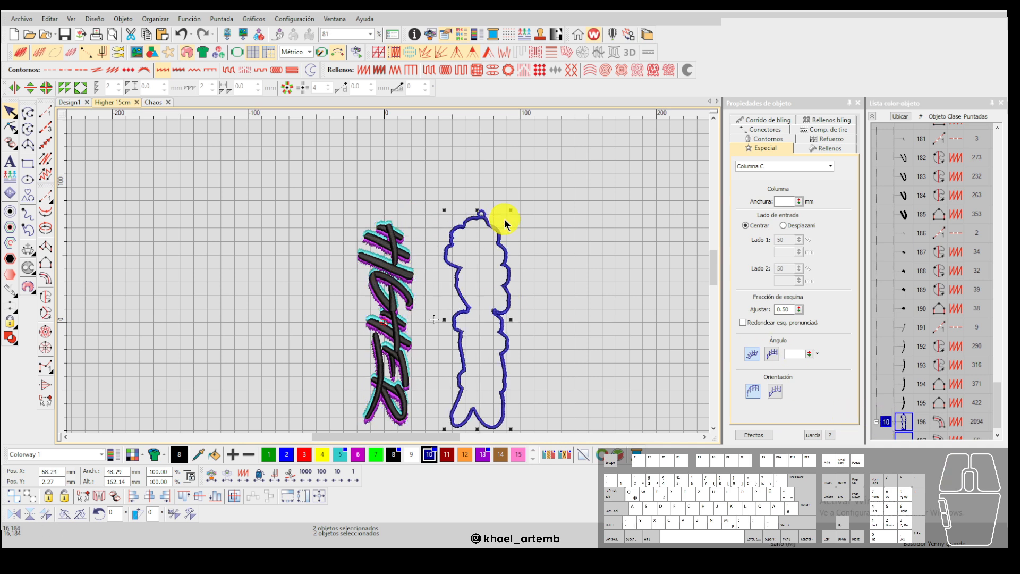
{"action": "key", "text": "ctrl+z"}
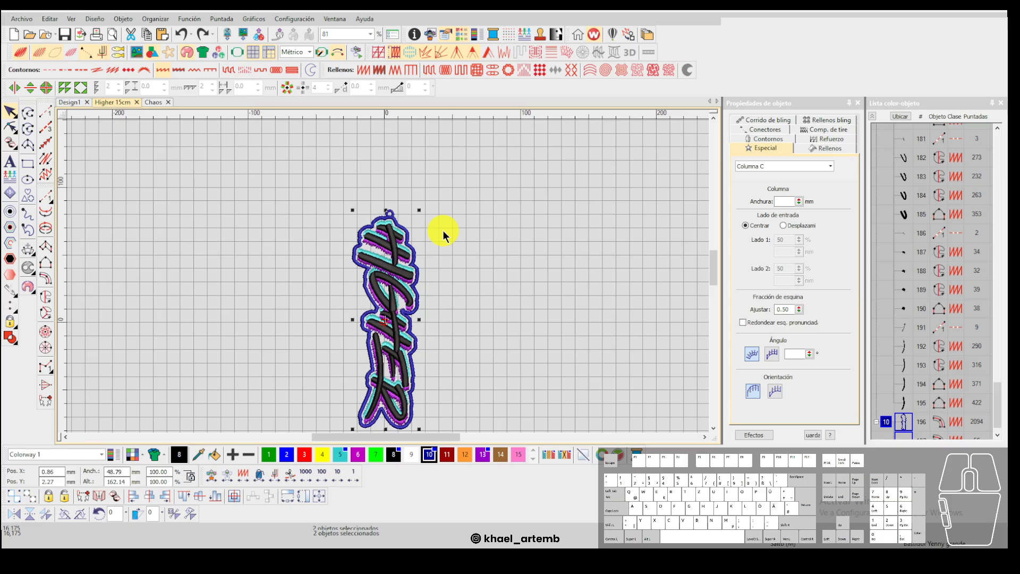
Inspect the gap between border and lettering, try separating the border sideways once more, and undo it.
{"action": "scroll", "coordinate": [365, 273], "scroll_direction": "up", "scroll_amount": 8}
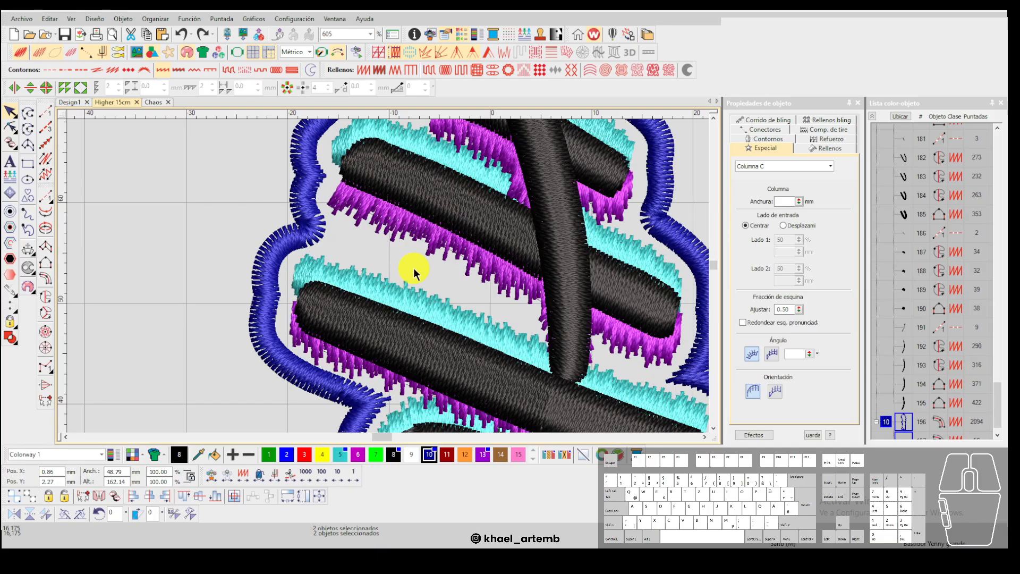
{"action": "scroll", "coordinate": [407, 269], "scroll_direction": "down", "scroll_amount": 1}
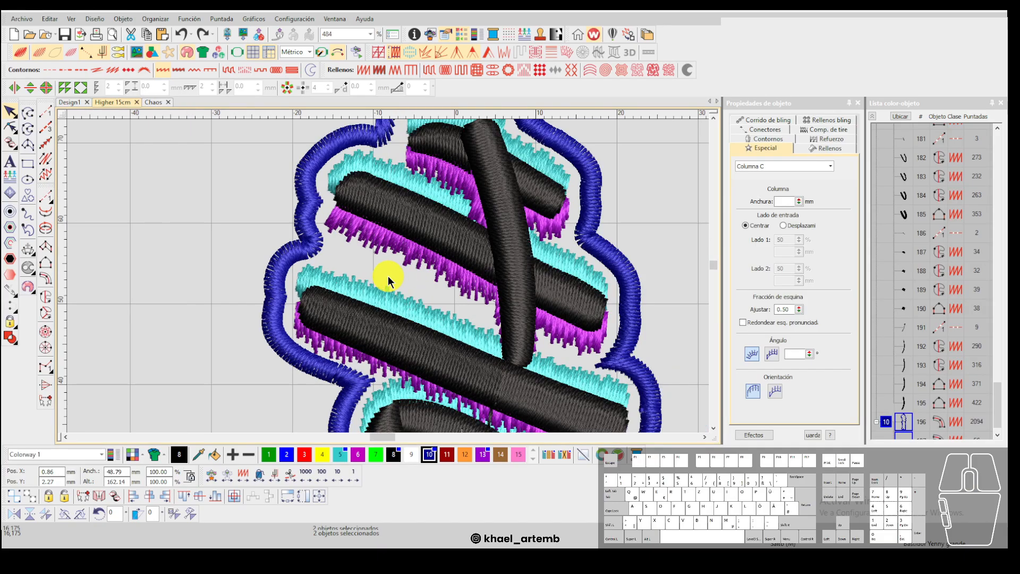
{"action": "scroll", "coordinate": [388, 276], "scroll_direction": "down", "scroll_amount": 9}
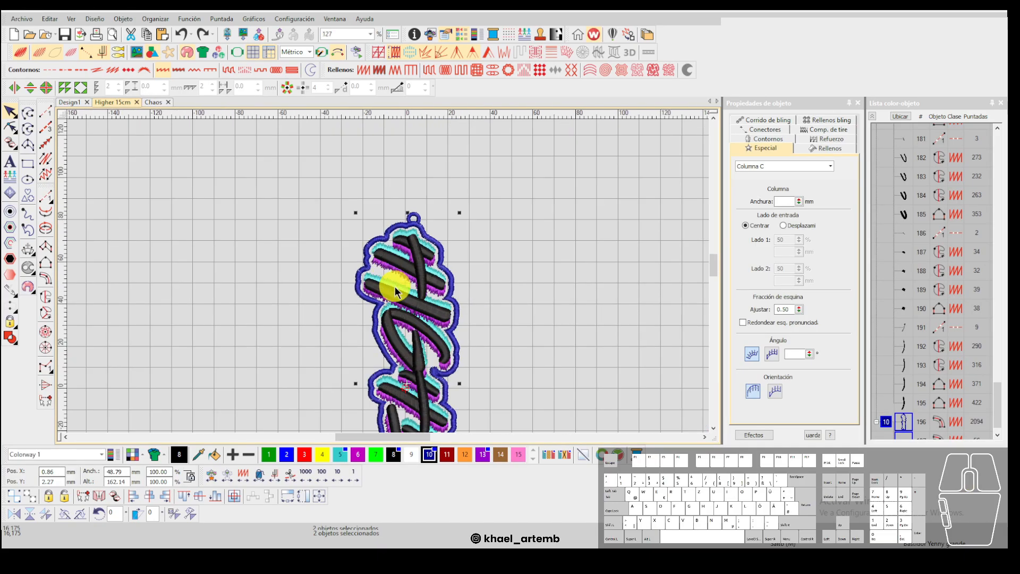
{"action": "left_click_drag", "start_coordinate": [417, 215], "coordinate": [518, 219]}
{"action": "key", "text": "ctrl+z"}
Select the complete keychain design, clear the selection, and examine the lettering, border and loop up close.
{"action": "left_click_drag", "start_coordinate": [461, 162], "coordinate": [302, 403]}
{"action": "scroll", "coordinate": [406, 244], "scroll_direction": "up", "scroll_amount": 5}
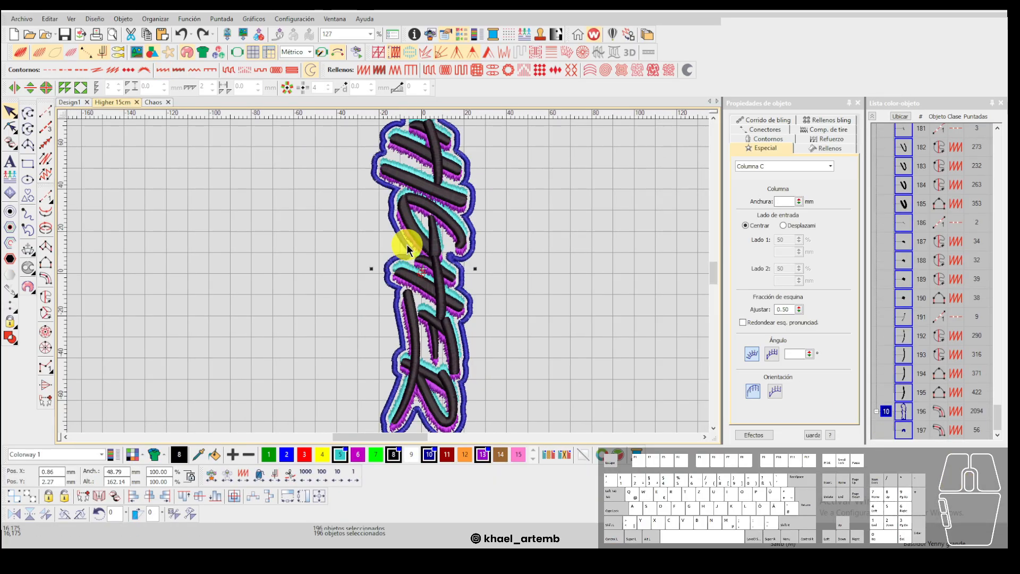
{"action": "scroll", "coordinate": [393, 260], "scroll_direction": "down", "scroll_amount": 2}
{"action": "key", "text": "Escape"}
{"action": "scroll", "coordinate": [388, 271], "scroll_direction": "up", "scroll_amount": 5}
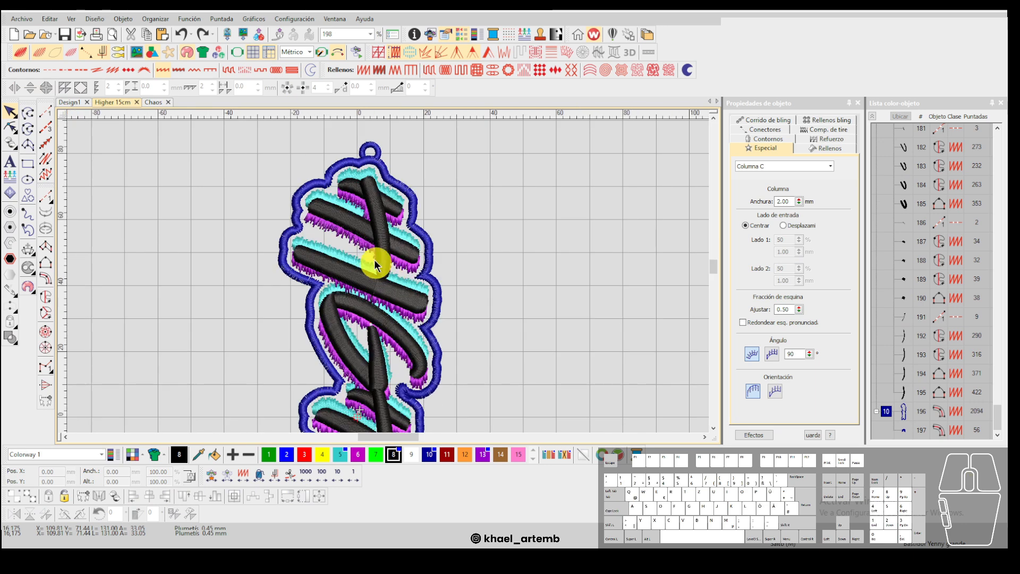
{"action": "scroll", "coordinate": [388, 276], "scroll_direction": "up", "scroll_amount": 1}
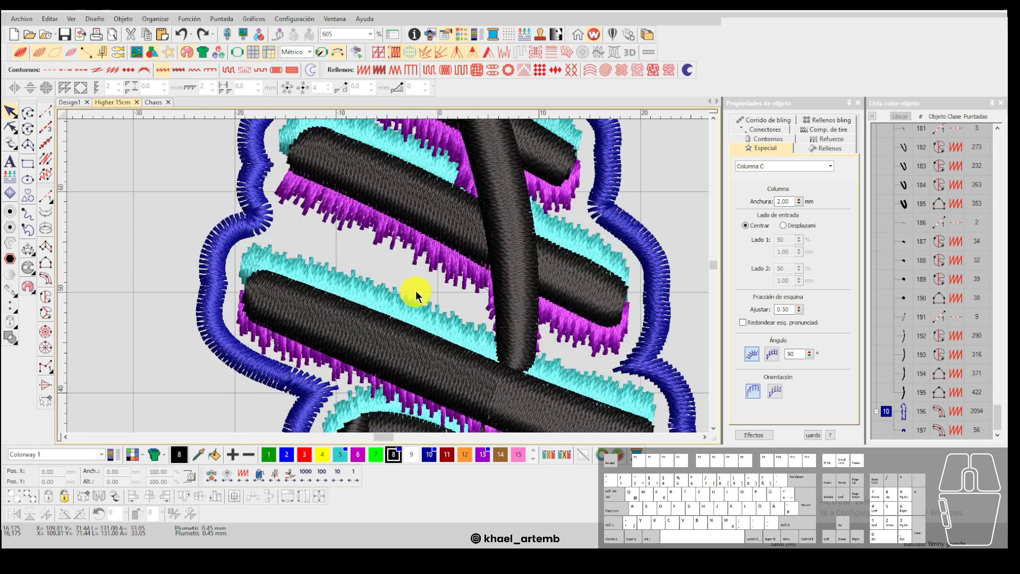
{"action": "scroll", "coordinate": [373, 273], "scroll_direction": "down", "scroll_amount": 2}
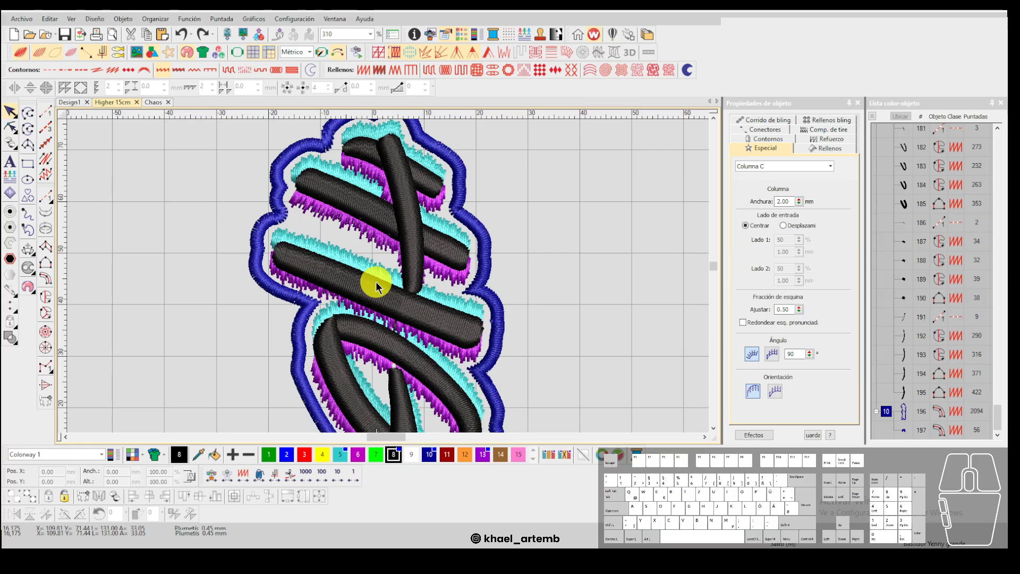
Move the keyring loop of the Higher design down about 0.4 mm so that it overlaps the border more.
{"action": "scroll", "coordinate": [376, 285], "scroll_direction": "down", "scroll_amount": 2}
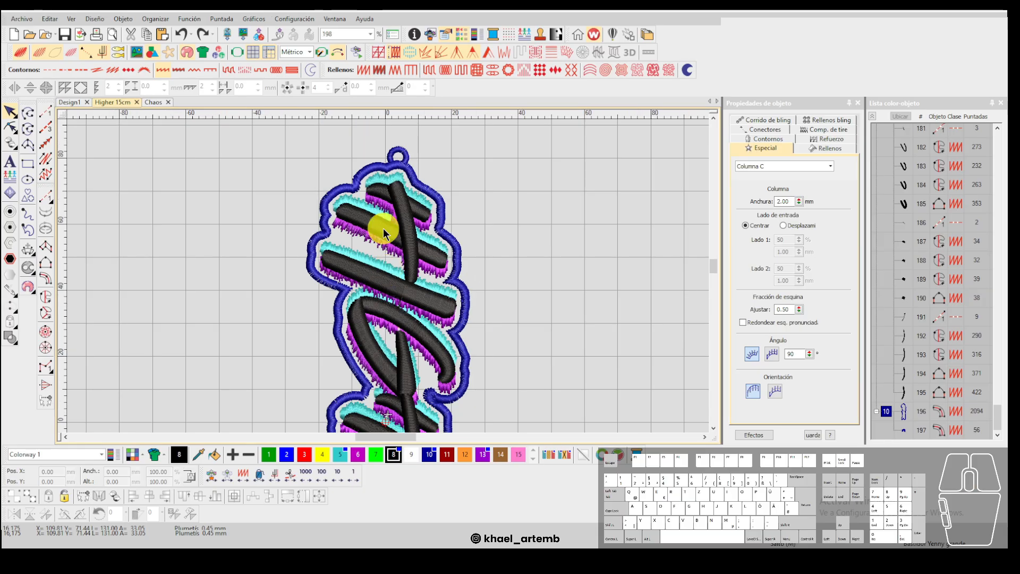
{"action": "scroll", "coordinate": [389, 272], "scroll_direction": "up", "scroll_amount": 6}
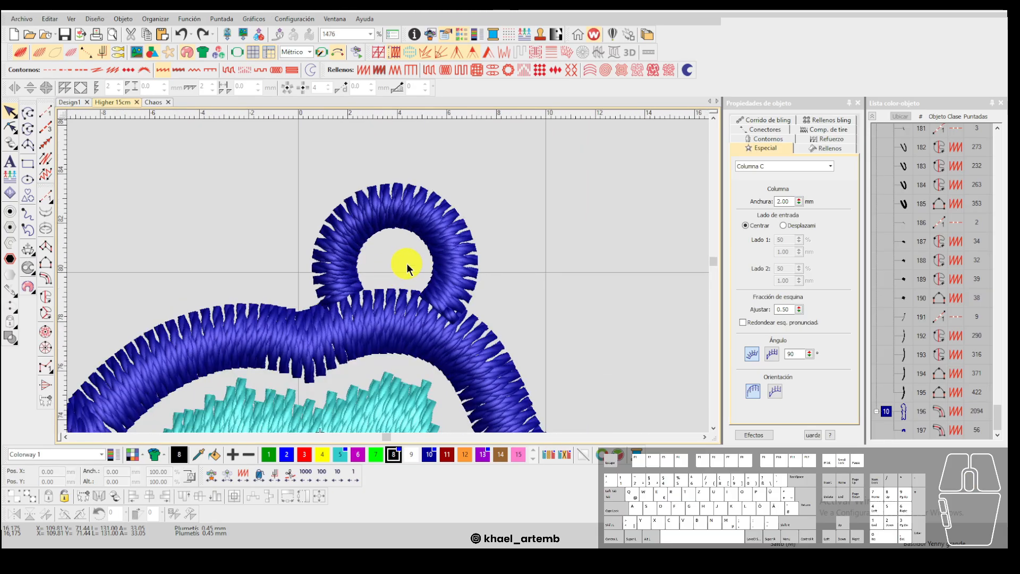
{"action": "left_click", "coordinate": [445, 262]}
{"action": "left_click", "coordinate": [456, 269]}
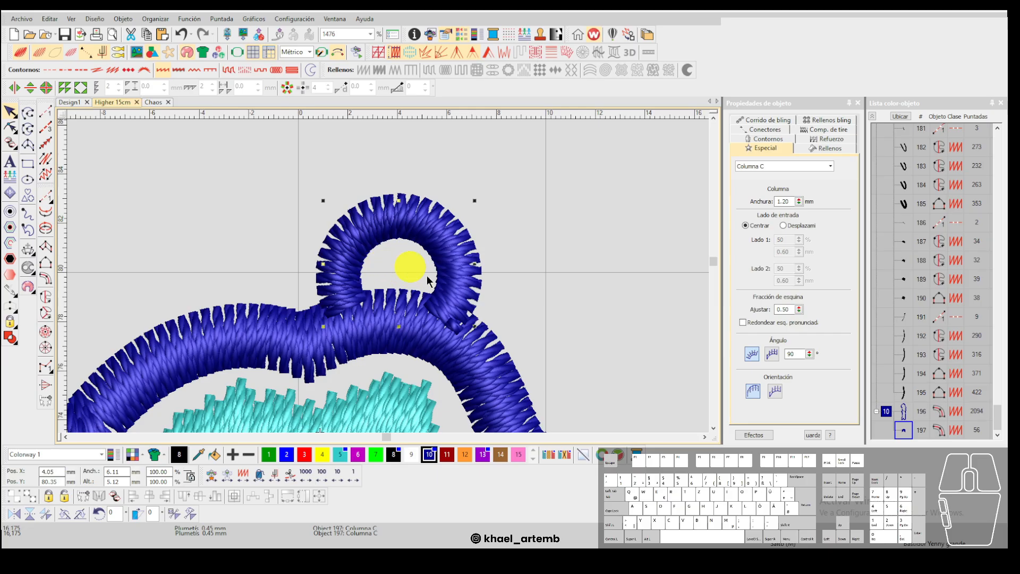
Select the complete Higher keychain, clear the selection, and review the whole design.
{"action": "scroll", "coordinate": [392, 277], "scroll_direction": "down", "scroll_amount": 8}
{"action": "left_click", "coordinate": [294, 219]}
{"action": "left_click_drag", "start_coordinate": [294, 220], "coordinate": [433, 380]}
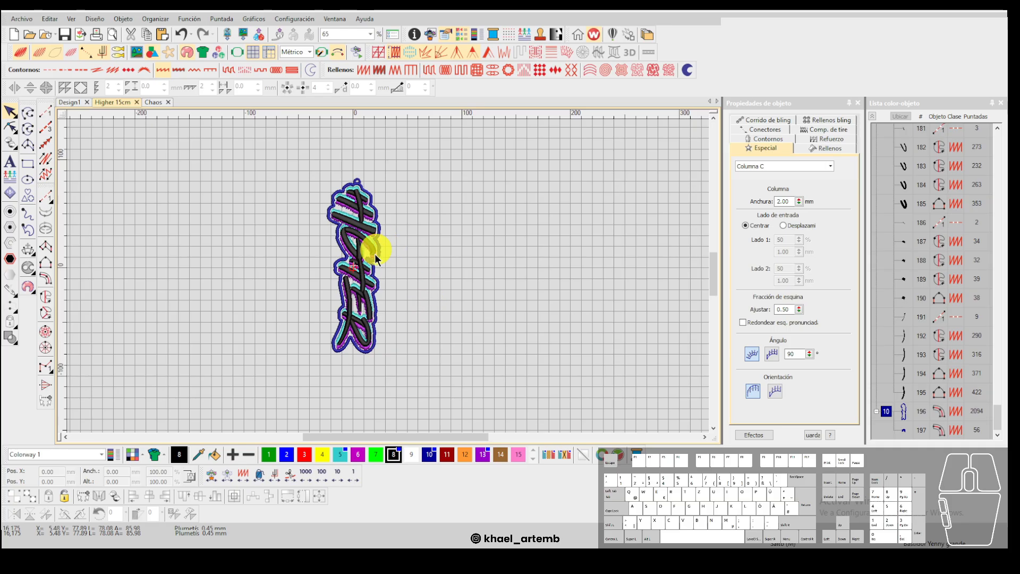
{"action": "scroll", "coordinate": [372, 253], "scroll_direction": "up", "scroll_amount": 1}
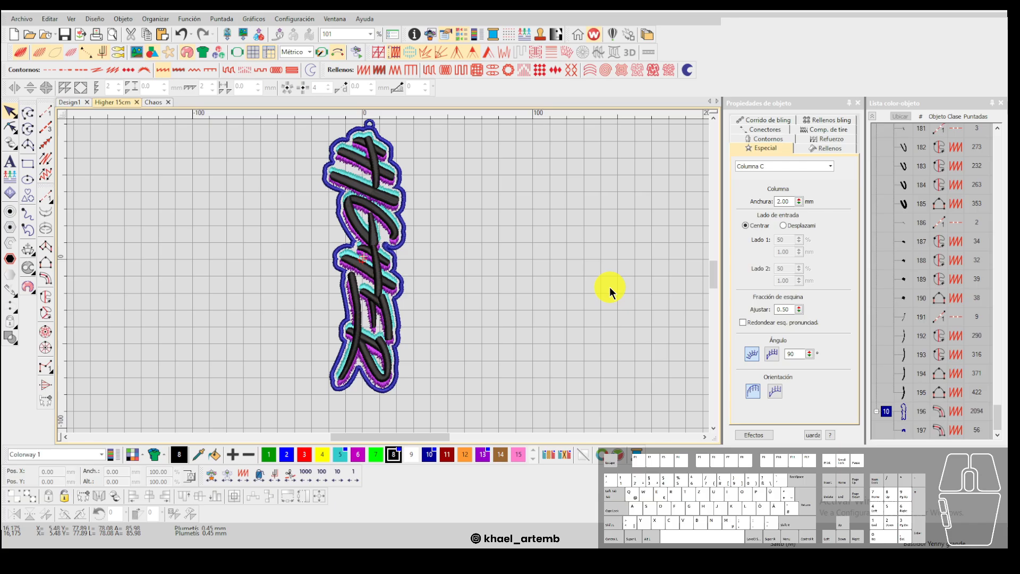
{"action": "scroll", "coordinate": [371, 247], "scroll_direction": "down", "scroll_amount": 2}
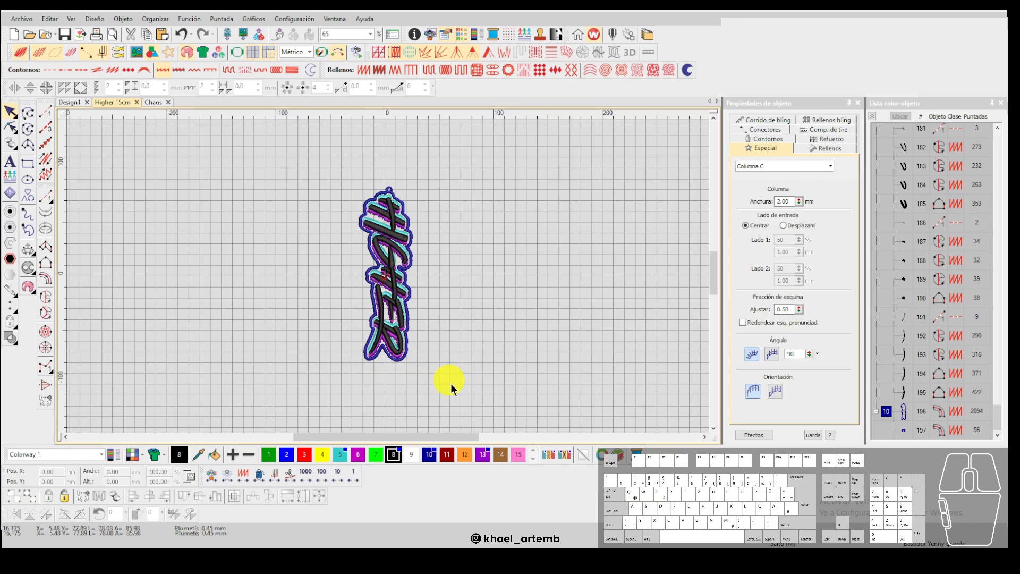
{"action": "left_click", "coordinate": [325, 162]}
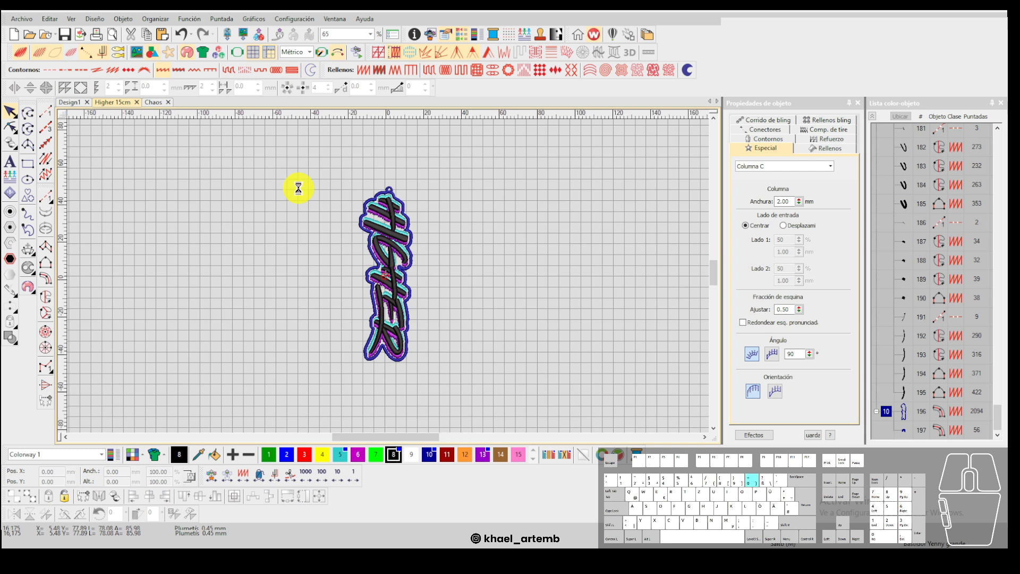
{"action": "key", "text": "0"}
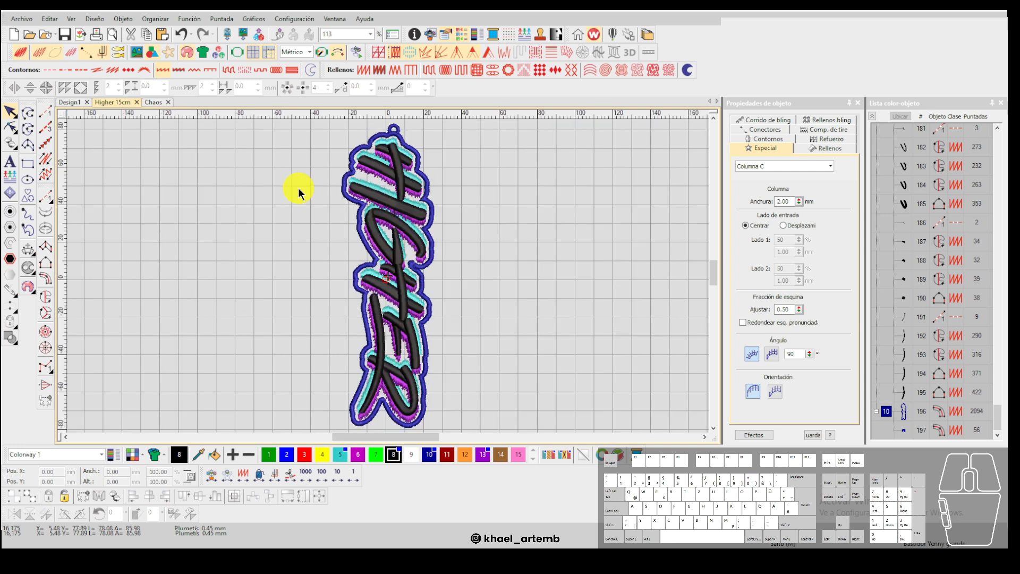
Switch to the Chaos design and check its lettering and border by selecting them together and clearing the selection.
{"action": "left_click", "coordinate": [153, 106]}
{"action": "left_click", "coordinate": [631, 396]}
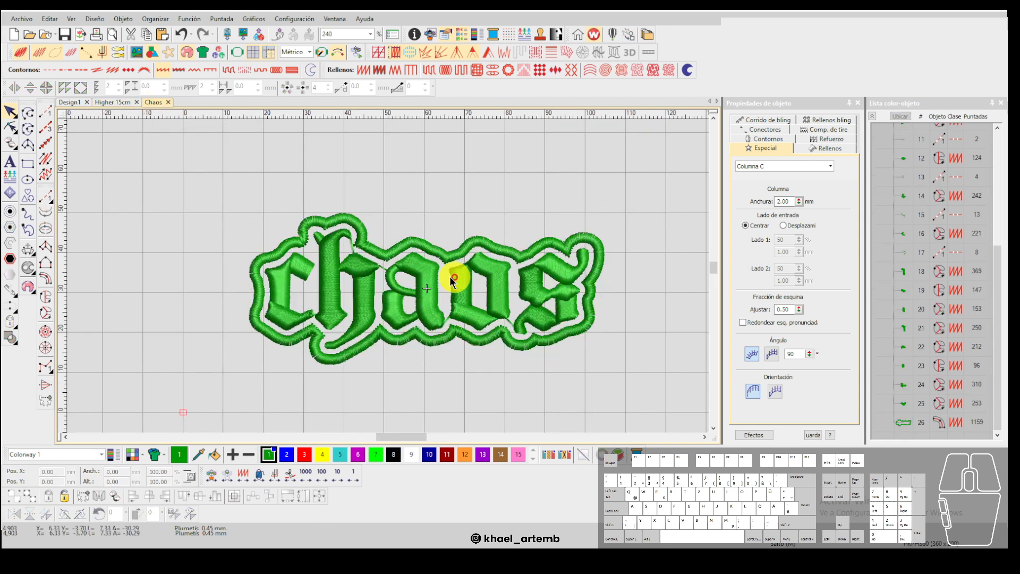
{"action": "left_click_drag", "start_coordinate": [637, 383], "coordinate": [182, 175]}
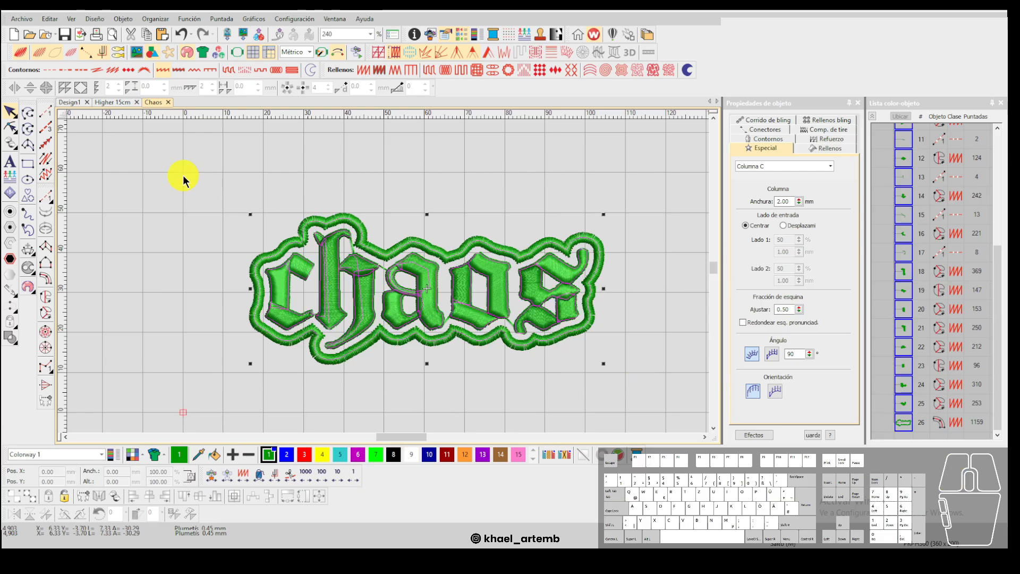
{"action": "left_click", "coordinate": [435, 244]}
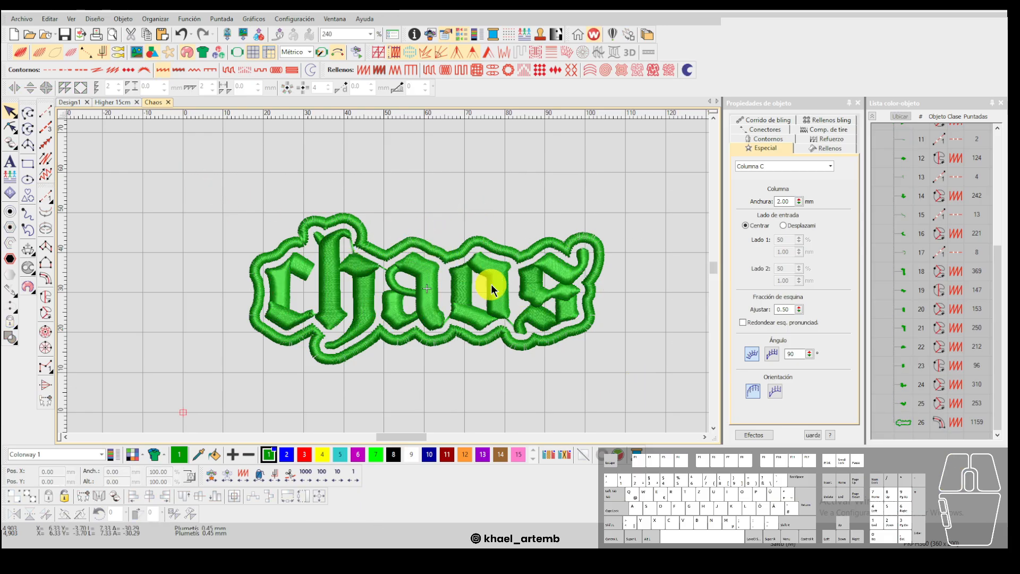
Select the entire Chaos lettering and border and rotate them 90° clockwise to stand vertically.
{"action": "left_click_drag", "start_coordinate": [633, 404], "coordinate": [144, 170]}
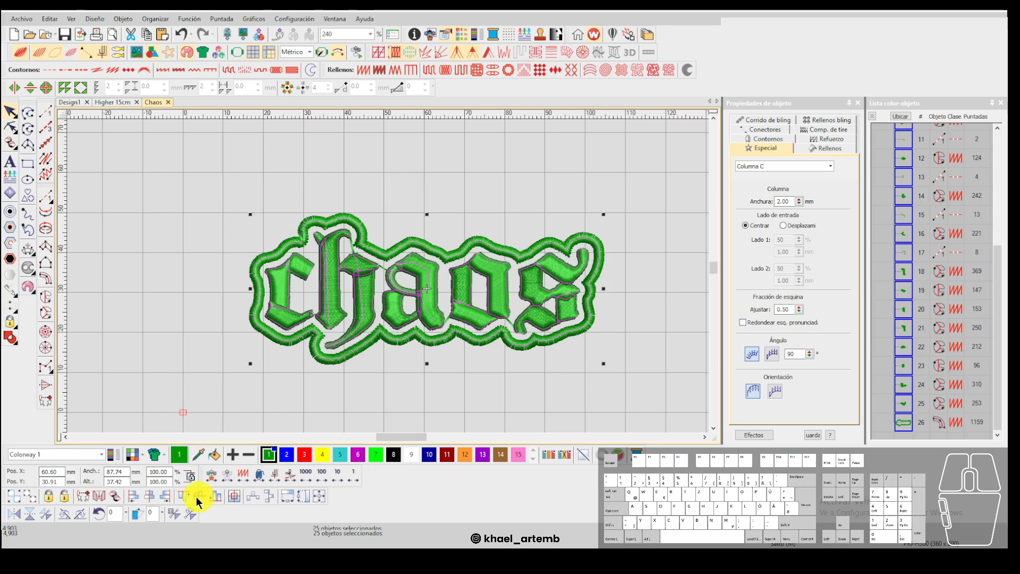
{"action": "left_click", "coordinate": [63, 514]}
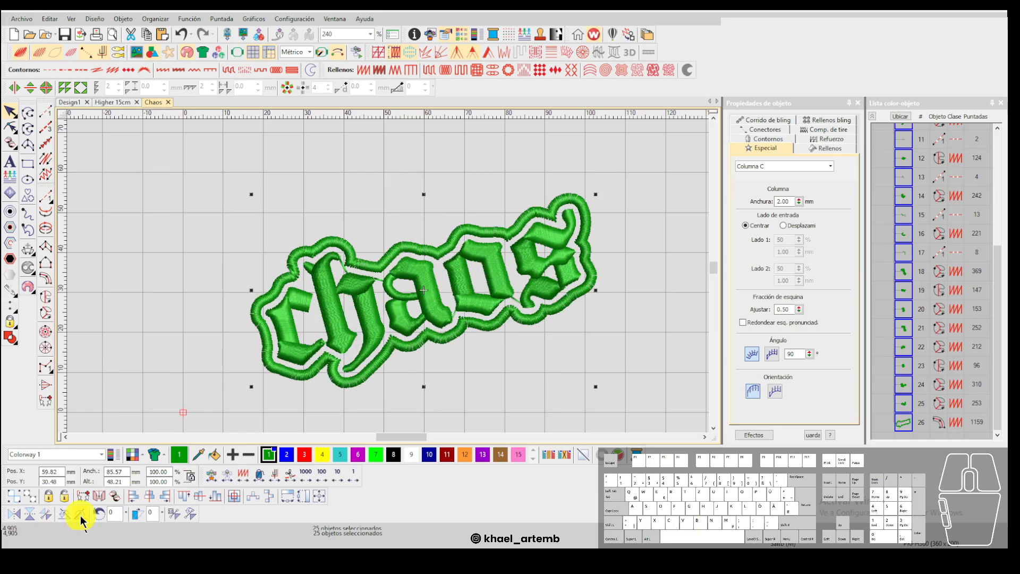
{"action": "left_click", "coordinate": [80, 514]}
{"action": "left_click", "coordinate": [81, 514]}
{"action": "left_click", "coordinate": [80, 515]}
{"action": "left_click", "coordinate": [80, 514]}
{"action": "left_click", "coordinate": [80, 515]}
{"action": "left_click", "coordinate": [81, 515]}
{"action": "left_click", "coordinate": [81, 515]}
{"action": "scroll", "coordinate": [463, 271], "scroll_direction": "down", "scroll_amount": 1}
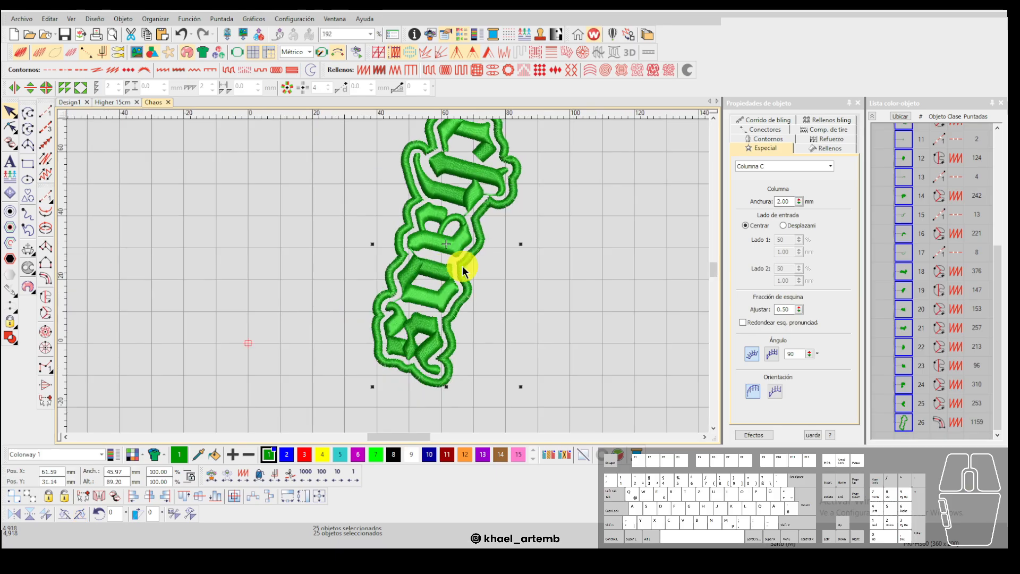
{"action": "scroll", "coordinate": [566, 272], "scroll_direction": "down", "scroll_amount": 2}
{"action": "key", "text": "ctrl+z"}
Draw an arched Column C keyring loop about 7.4 mm wide and 4.6 mm high on the upper edge of the Chaos border.
{"action": "scroll", "coordinate": [313, 186], "scroll_direction": "up", "scroll_amount": 4}
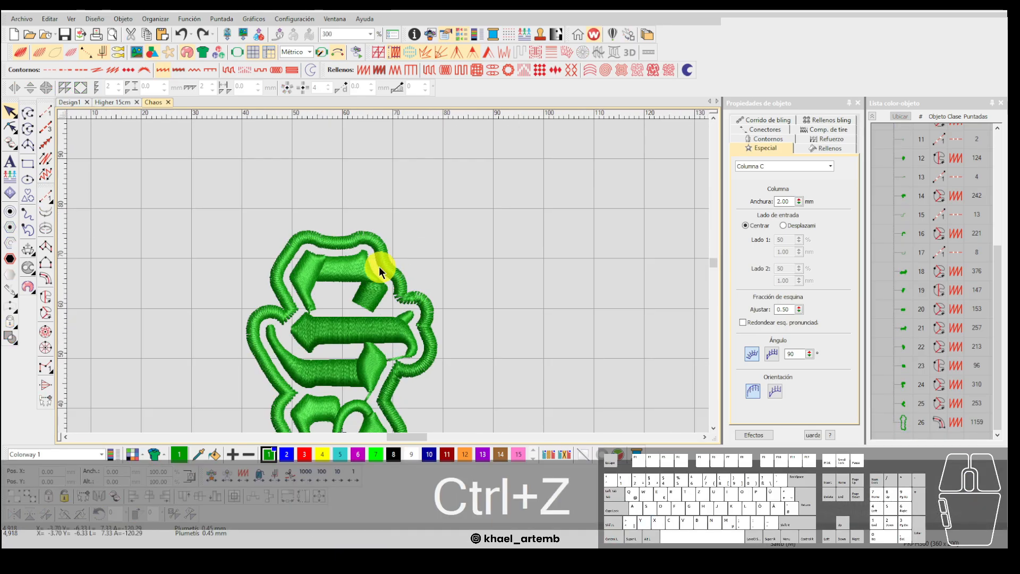
{"action": "scroll", "coordinate": [330, 222], "scroll_direction": "up", "scroll_amount": 4}
{"action": "left_click", "coordinate": [46, 278]}
{"action": "left_click", "coordinate": [323, 258]}
{"action": "left_click", "coordinate": [349, 217]}
{"action": "left_click", "coordinate": [387, 257]}
{"action": "scroll", "coordinate": [374, 253], "scroll_direction": "up", "scroll_amount": 2}
{"action": "key", "text": "Escape"}
Select the Chaos keyring loop and reduce its satin column width.
{"action": "left_click", "coordinate": [393, 253]}
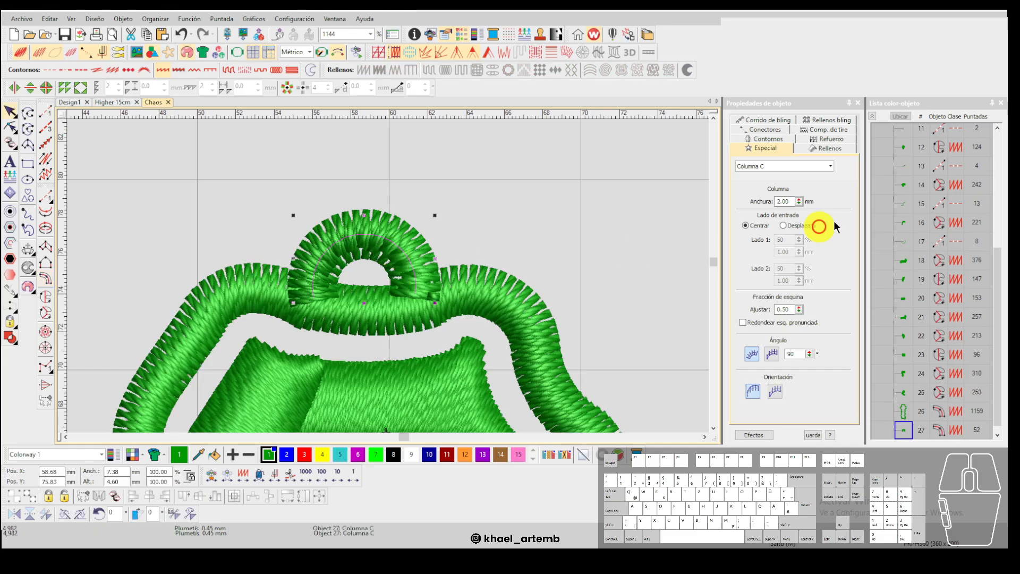
{"action": "key", "text": "Return"}
{"action": "left_click", "coordinate": [432, 269]}
{"action": "scroll", "coordinate": [407, 278], "scroll_direction": "down", "scroll_amount": 1}
Cut the Chaos border and paste it back so it is sewn after the loop.
{"action": "left_click", "coordinate": [406, 278]}
{"action": "key", "text": "ctrl+x"}
{"action": "key", "text": "ctrl+v"}
Add the loop to the border selection and assign colour 11 to both.
{"action": "left_click", "coordinate": [360, 242], "text": "ctrl"}
{"action": "left_click", "coordinate": [340, 455]}
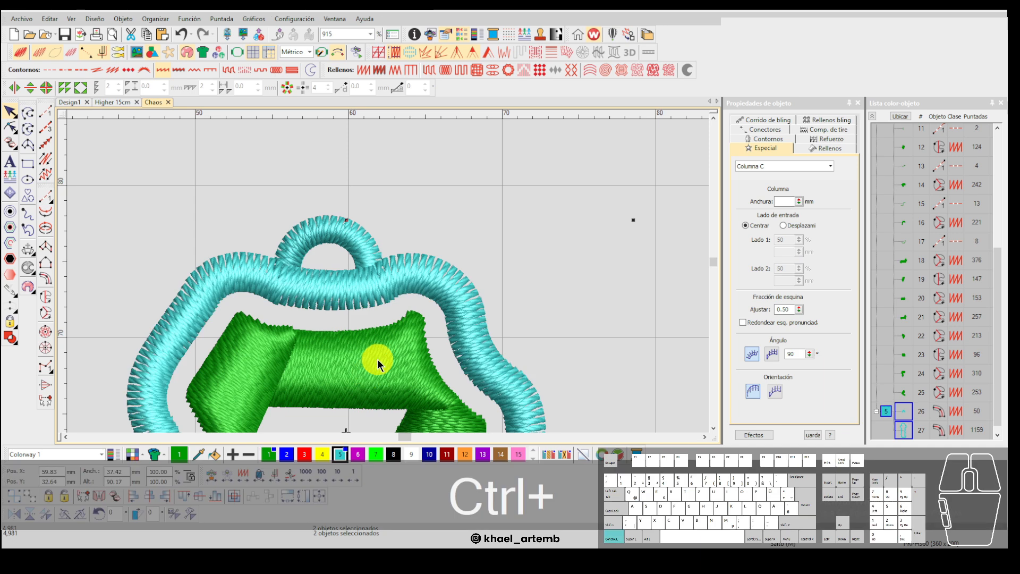
{"action": "scroll", "coordinate": [961, 410], "scroll_direction": "down", "scroll_amount": 1}
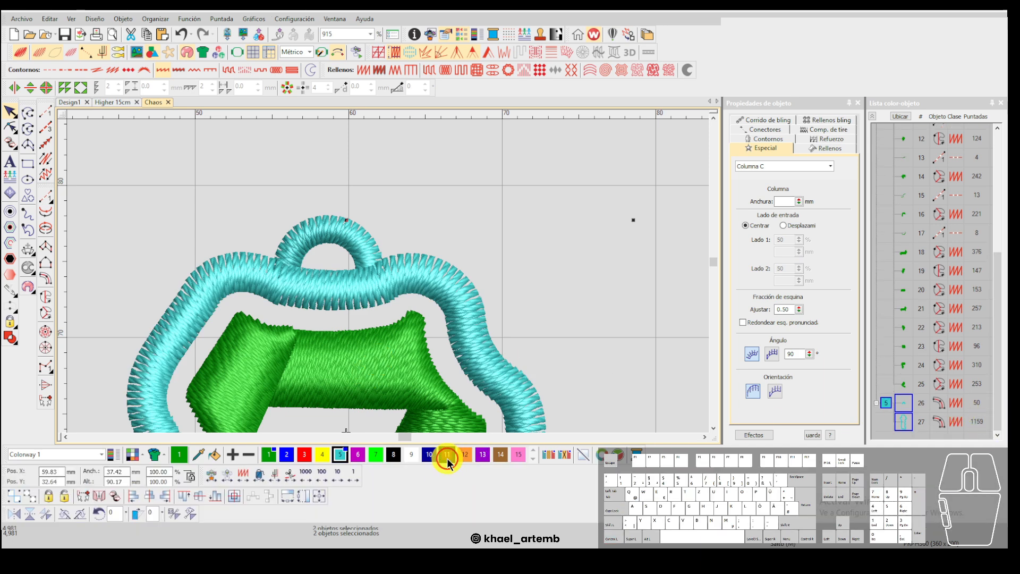
{"action": "left_click", "coordinate": [448, 462]}
Select the whole Chaos keychain, clear the selection, and check the recoloured border around the upper letters.
{"action": "scroll", "coordinate": [390, 277], "scroll_direction": "down", "scroll_amount": 8}
{"action": "left_click", "coordinate": [468, 295]}
{"action": "left_click_drag", "start_coordinate": [429, 357], "coordinate": [333, 187]}
{"action": "left_click", "coordinate": [442, 246]}
{"action": "scroll", "coordinate": [433, 252], "scroll_direction": "up", "scroll_amount": 4}
{"action": "left_click", "coordinate": [388, 274]}
{"action": "left_click", "coordinate": [426, 289]}
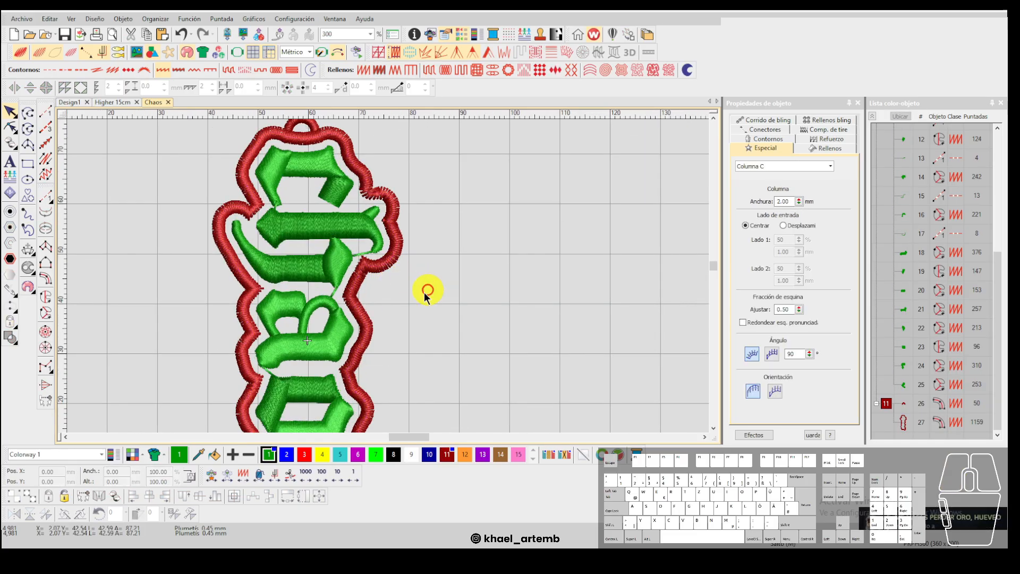
Examine the gap between the Chaos lettering and border up close, and review the complete keychain.
{"action": "scroll", "coordinate": [388, 276], "scroll_direction": "down", "scroll_amount": 3}
{"action": "scroll", "coordinate": [352, 281], "scroll_direction": "up", "scroll_amount": 8}
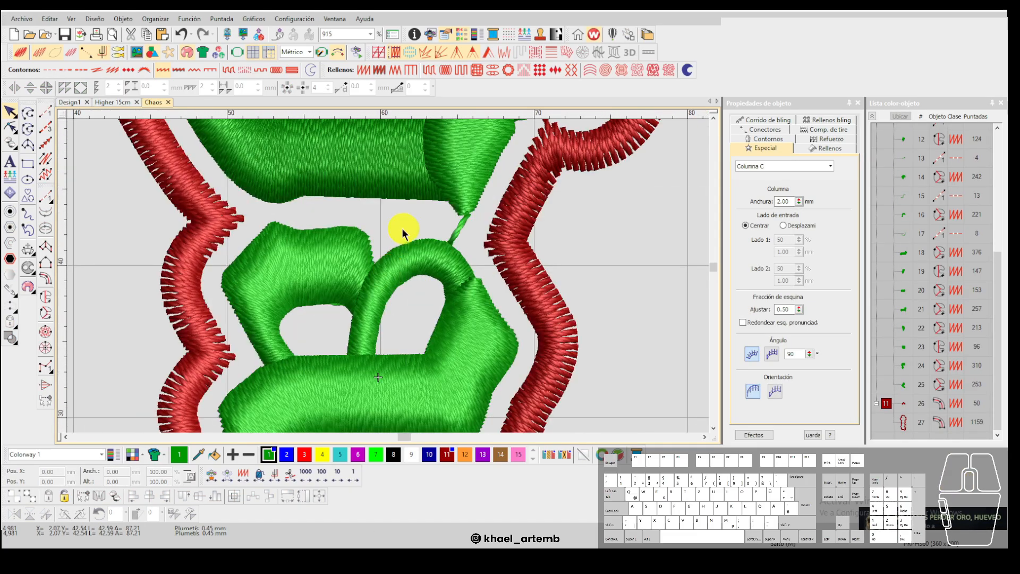
{"action": "scroll", "coordinate": [388, 276], "scroll_direction": "down", "scroll_amount": 7}
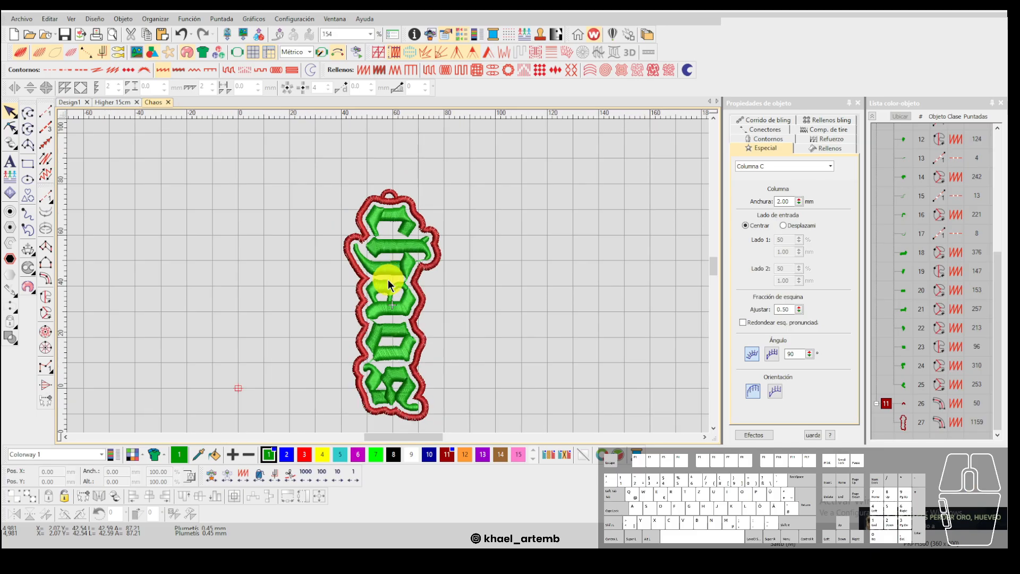
{"action": "scroll", "coordinate": [388, 276], "scroll_direction": "down", "scroll_amount": 2}
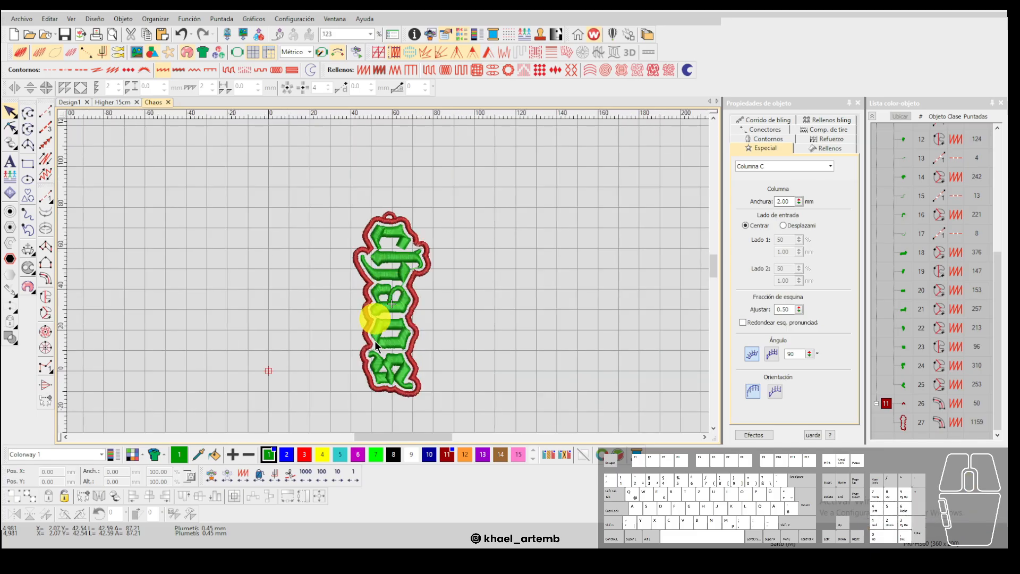
{"action": "left_click_drag", "start_coordinate": [465, 412], "coordinate": [294, 157]}
{"action": "left_click", "coordinate": [297, 229]}
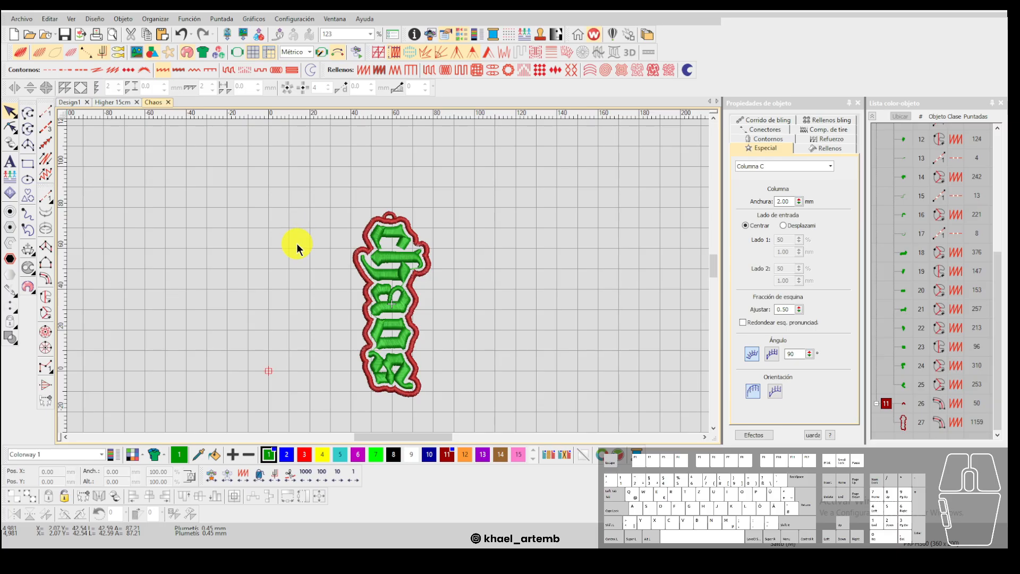
{"action": "left_click", "coordinate": [398, 200]}
Create a new blank design.
{"action": "left_click", "coordinate": [19, 20]}
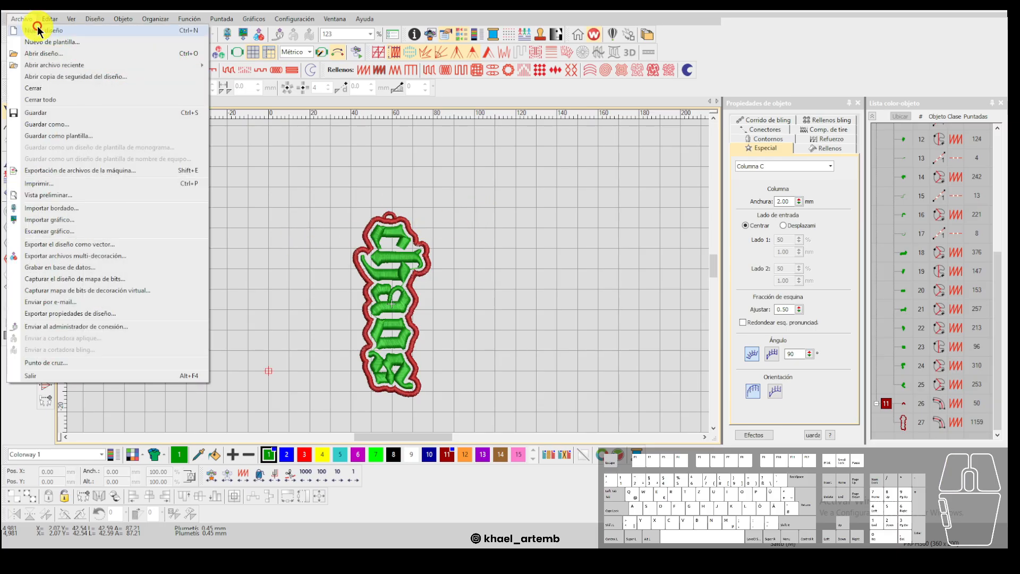
{"action": "left_click", "coordinate": [31, 31]}
{"action": "scroll", "coordinate": [390, 282], "scroll_direction": "up", "scroll_amount": 2}
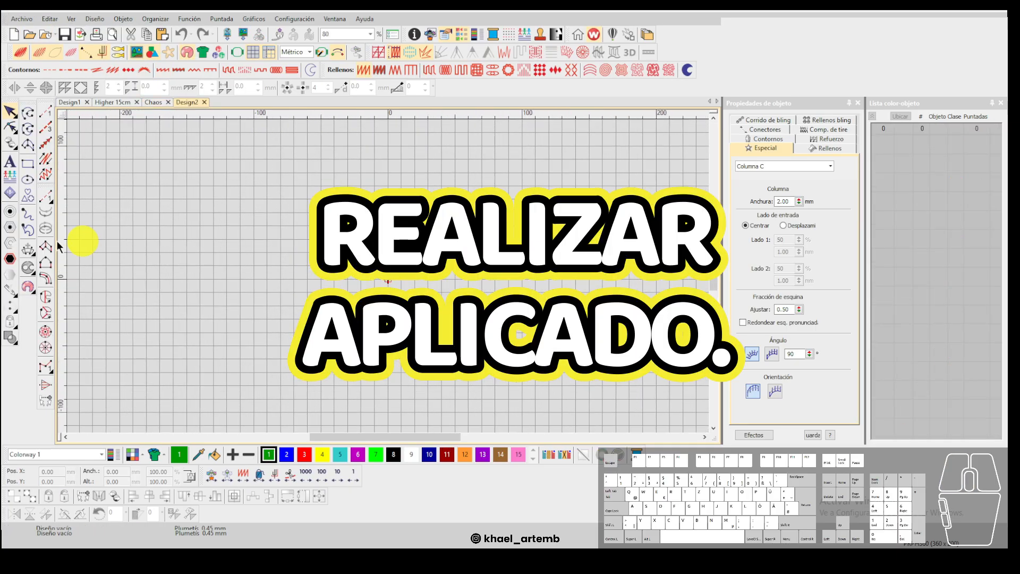
Draw a Column C satin circle about 68 mm across, to the left of the design origin.
{"action": "left_click", "coordinate": [10, 161]}
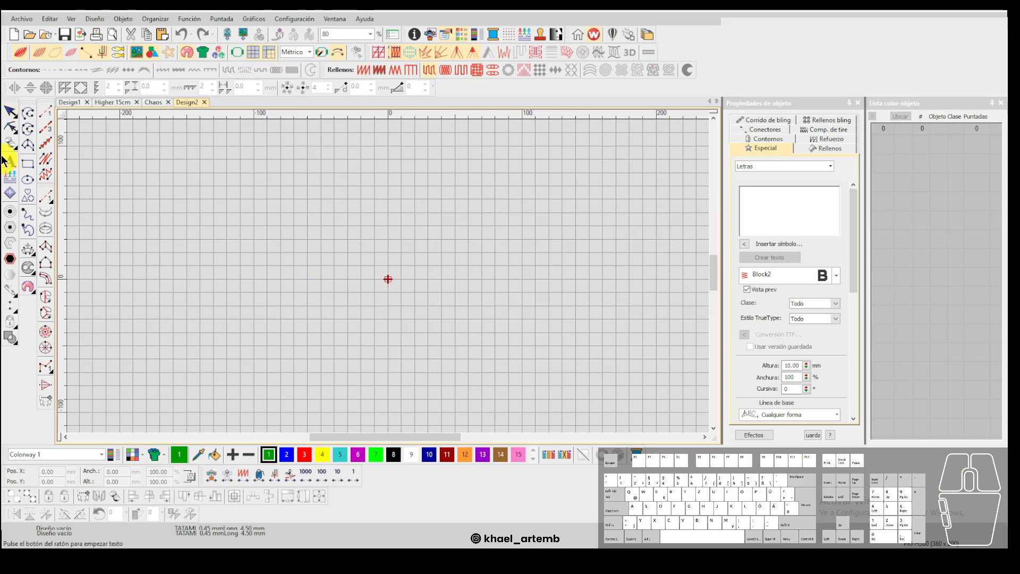
{"action": "left_click", "coordinate": [45, 278]}
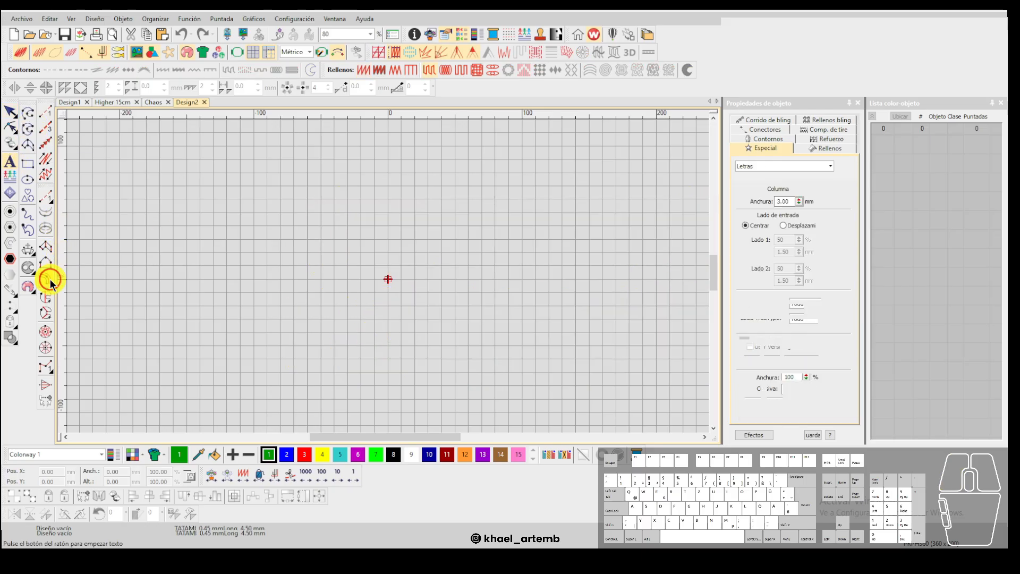
{"action": "left_click", "coordinate": [296, 253]}
{"action": "left_click", "coordinate": [353, 265]}
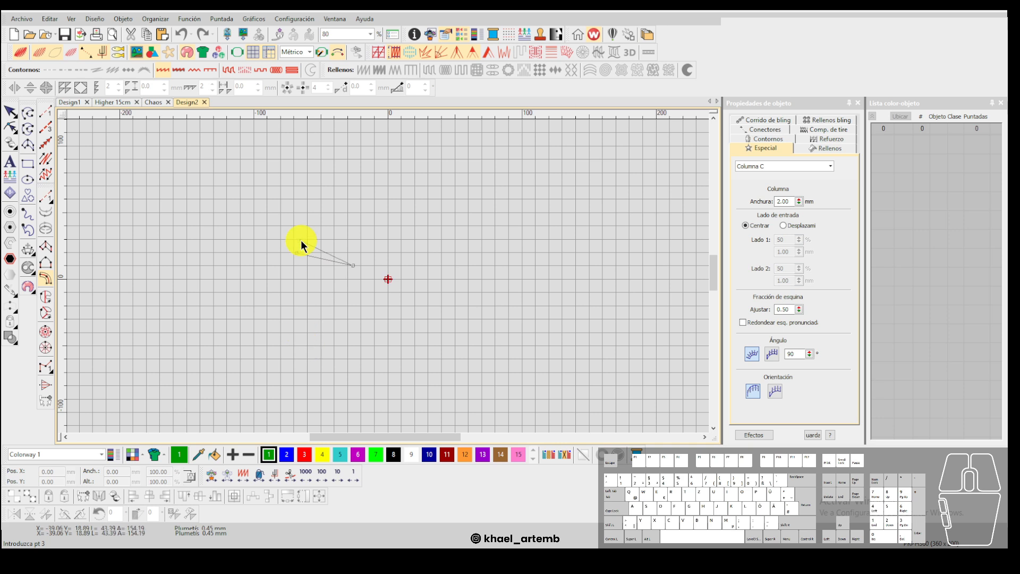
{"action": "left_click", "coordinate": [293, 328]}
{"action": "left_click", "coordinate": [296, 253]}
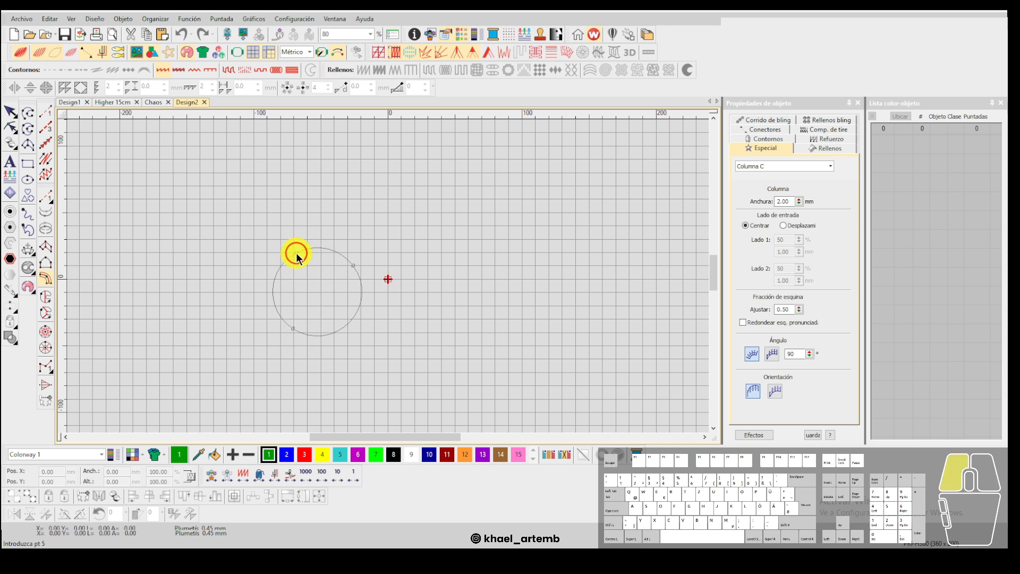
{"action": "scroll", "coordinate": [331, 273], "scroll_direction": "up", "scroll_amount": 2}
{"action": "key", "text": "Escape"}
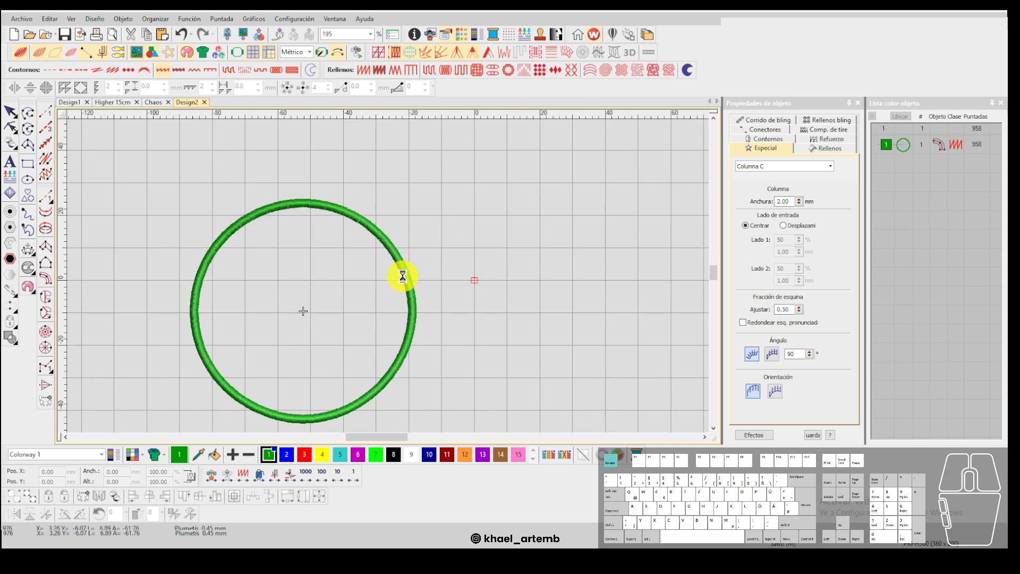
Select the circle and set its satin column width to 3.3 mm, and finally to 3.5 mm.
{"action": "left_click", "coordinate": [403, 277]}
{"action": "scroll", "coordinate": [326, 274], "scroll_direction": "down", "scroll_amount": 1}
{"action": "left_click_drag", "start_coordinate": [325, 273], "coordinate": [391, 277]}
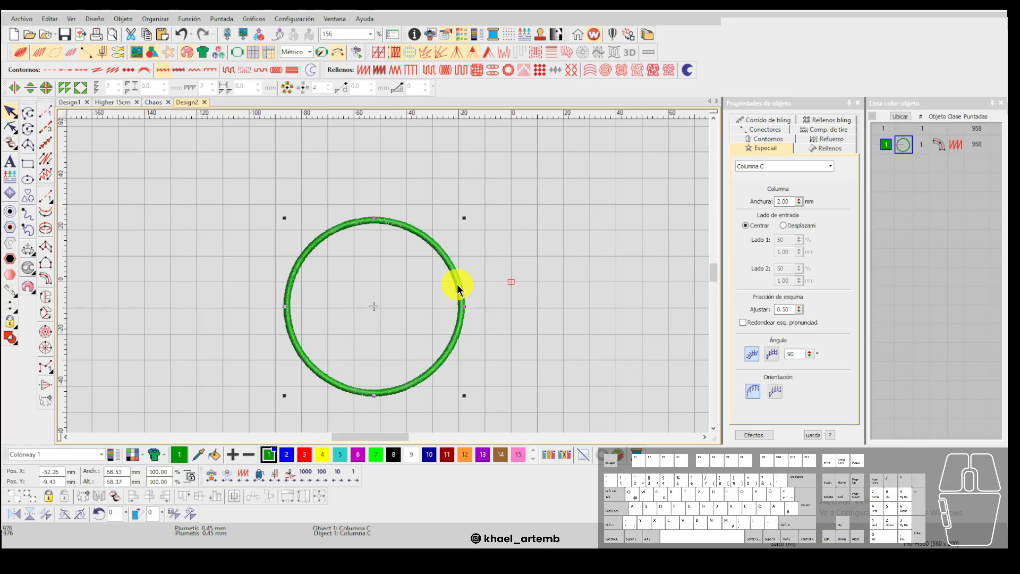
{"action": "double_click", "coordinate": [788, 203]}
{"action": "type", "text": "3"}
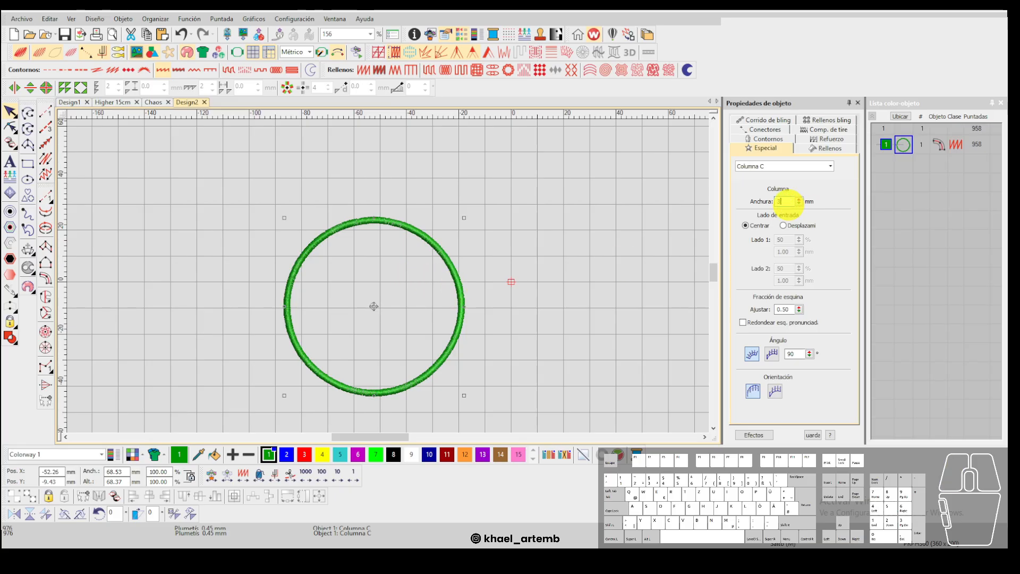
{"action": "type", "text": ".3"}
{"action": "key", "text": "Return"}
{"action": "scroll", "coordinate": [466, 262], "scroll_direction": "up", "scroll_amount": 2}
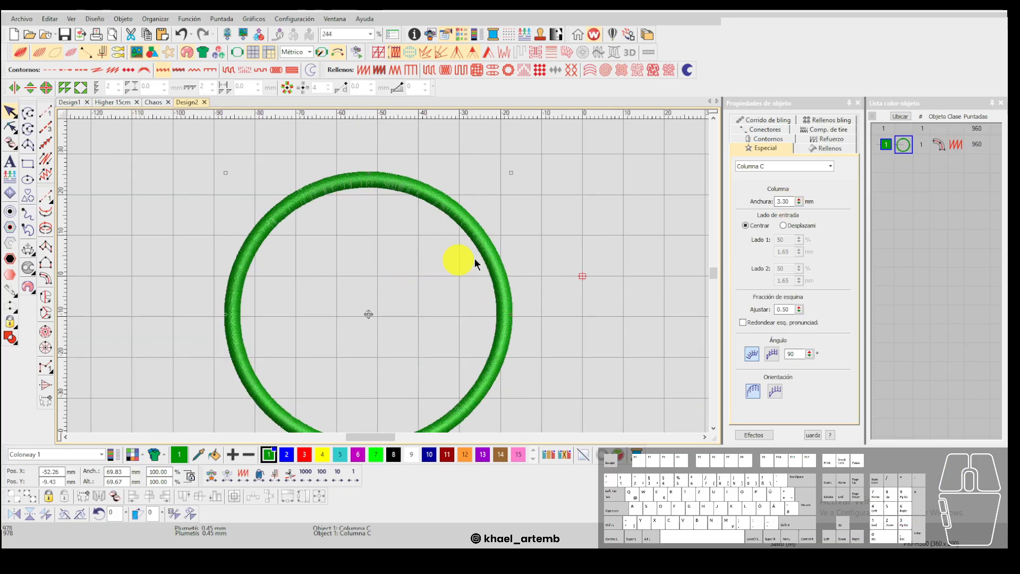
{"action": "left_click", "coordinate": [790, 203]}
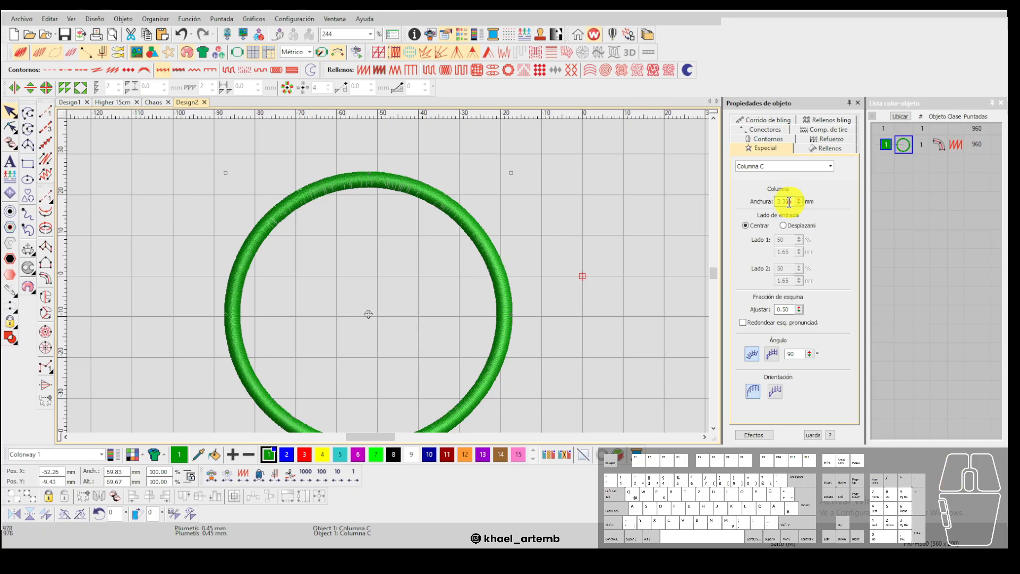
{"action": "type", "text": "3.5"}
{"action": "key", "text": "Return"}
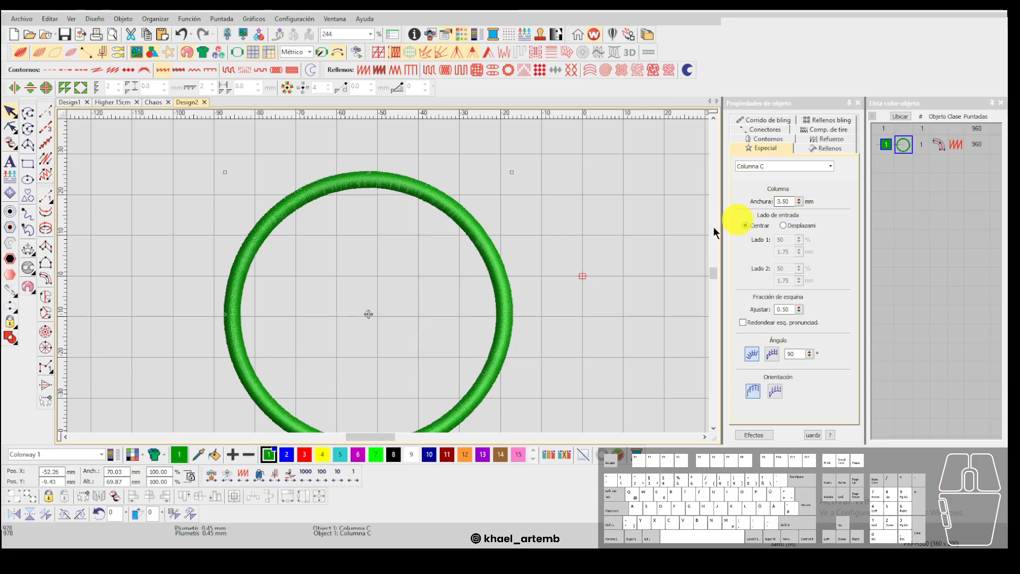
Duplicate the satin circle to the right of the design origin, level with the original.
{"action": "left_click", "coordinate": [585, 309]}
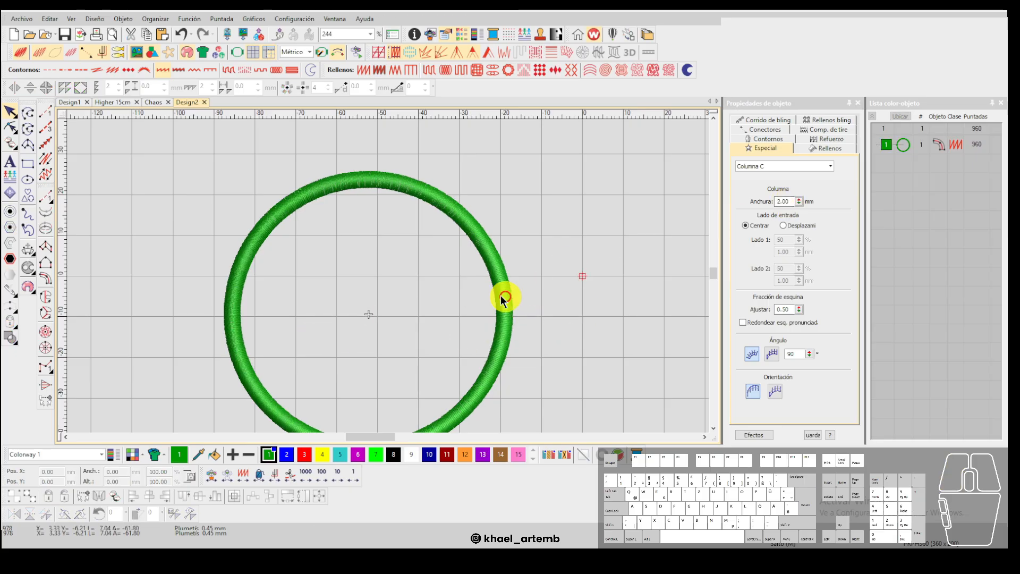
{"action": "scroll", "coordinate": [505, 296], "scroll_direction": "down", "scroll_amount": 3}
{"action": "left_click_drag", "start_coordinate": [400, 279], "coordinate": [616, 280]}
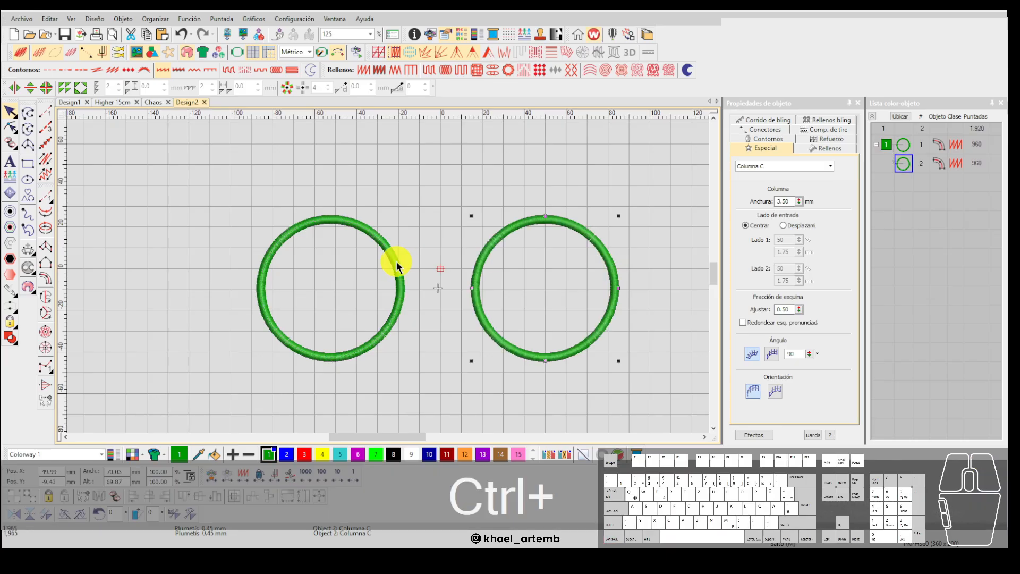
{"action": "scroll", "coordinate": [397, 261], "scroll_direction": "up", "scroll_amount": 2}
Convert the left satin circle to a single run outline with 2.50 mm stitch length.
{"action": "right_click", "coordinate": [400, 307]}
{"action": "left_click", "coordinate": [485, 314]}
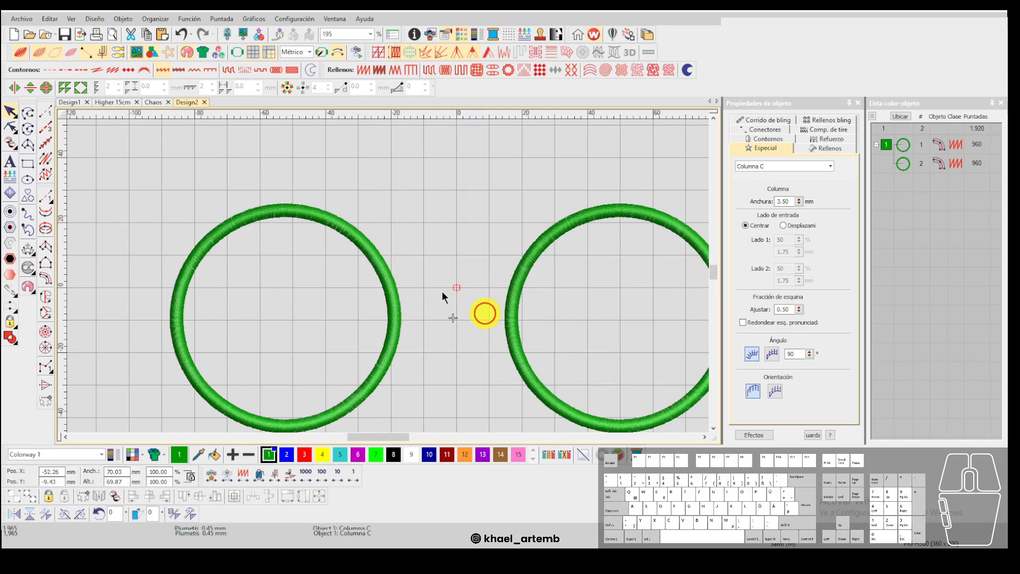
{"action": "left_click", "coordinate": [282, 186]}
{"action": "left_click", "coordinate": [307, 213]}
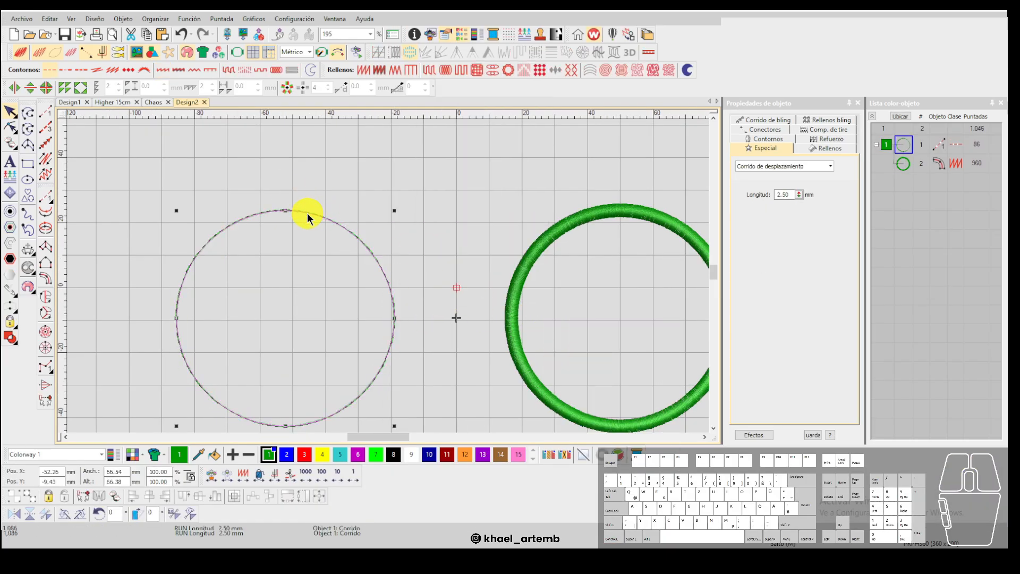
Duplicate the left run circle in place, sequenced before the satin circle, and colour both run circles black.
{"action": "key", "text": "ctrl+c"}
{"action": "key", "text": "ctrl+v"}
{"action": "left_click", "coordinate": [898, 190]}
{"action": "left_click_drag", "start_coordinate": [898, 190], "coordinate": [902, 158]}
{"action": "left_click", "coordinate": [906, 149], "text": "ctrl"}
{"action": "left_click", "coordinate": [394, 455]}
Copy the right satin circle onto the black run circles left of the origin.
{"action": "left_click", "coordinate": [462, 348]}
{"action": "left_click_drag", "start_coordinate": [518, 316], "coordinate": [183, 301]}
{"action": "scroll", "coordinate": [436, 272], "scroll_direction": "down", "scroll_amount": 2}
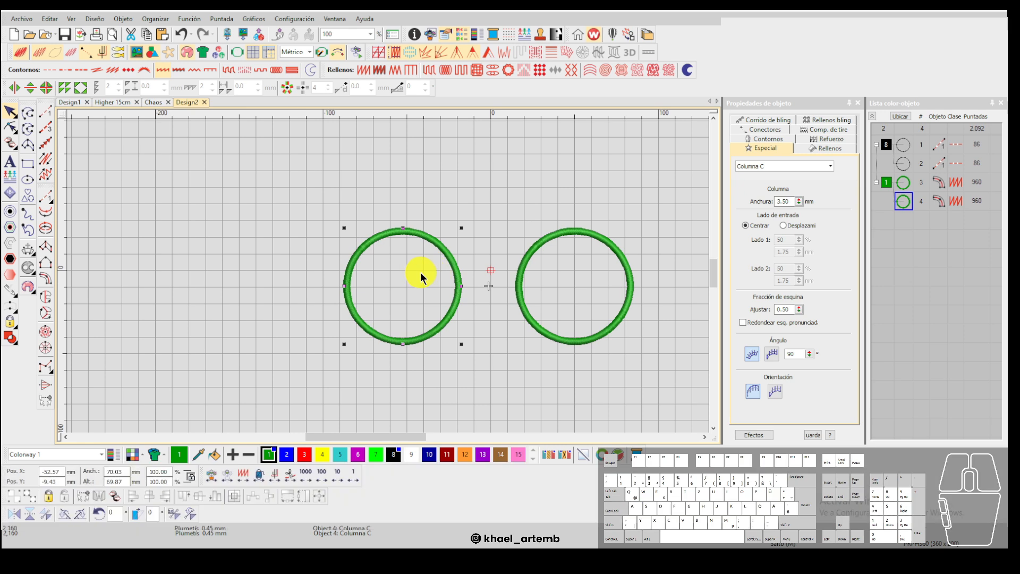
{"action": "scroll", "coordinate": [420, 272], "scroll_direction": "up", "scroll_amount": 1}
{"action": "left_click_drag", "start_coordinate": [385, 275], "coordinate": [553, 276]}
{"action": "key", "text": "ctrl+z"}
{"action": "scroll", "coordinate": [362, 282], "scroll_direction": "down", "scroll_amount": 1}
{"action": "scroll", "coordinate": [367, 282], "scroll_direction": "up", "scroll_amount": 2}
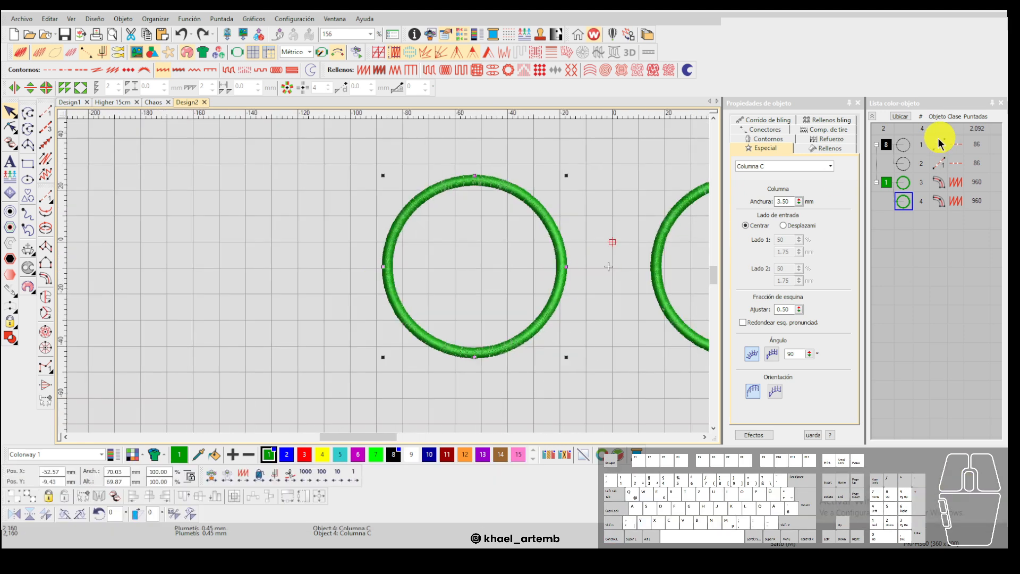
Copy the two black run circles into the empty area left of the satin circle.
{"action": "left_click", "coordinate": [893, 152]}
{"action": "left_click_drag", "start_coordinate": [521, 239], "coordinate": [198, 269]}
{"action": "scroll", "coordinate": [198, 269], "scroll_direction": "up", "scroll_amount": 1}
{"action": "key", "text": "ctrl+Escape"}
Duplicate a run circle, place the copy first in the stitching sequence, and colour it light green.
{"action": "left_click", "coordinate": [467, 253]}
{"action": "key", "text": "ctrl+c"}
{"action": "key", "text": "ctrl+v"}
{"action": "left_click_drag", "start_coordinate": [907, 258], "coordinate": [904, 144]}
{"action": "left_click", "coordinate": [376, 456]}
Move the light green run circle to the left of the copied black pair and select that pair.
{"action": "scroll", "coordinate": [422, 250], "scroll_direction": "down", "scroll_amount": 1}
{"action": "left_click_drag", "start_coordinate": [388, 278], "coordinate": [207, 277]}
{"action": "scroll", "coordinate": [283, 282], "scroll_direction": "up", "scroll_amount": 1}
{"action": "left_click_drag", "start_coordinate": [401, 164], "coordinate": [629, 395]}
{"action": "scroll", "coordinate": [388, 279], "scroll_direction": "up", "scroll_amount": 1}
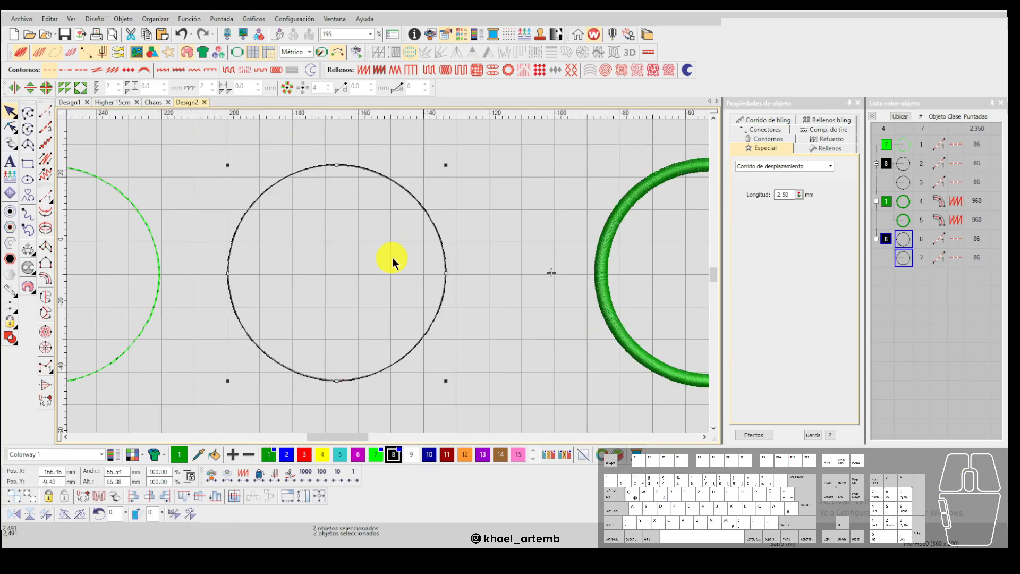
Shift the light green circle further left to widen its gap from the black circles.
{"action": "scroll", "coordinate": [393, 262], "scroll_direction": "down", "scroll_amount": 3}
{"action": "scroll", "coordinate": [378, 276], "scroll_direction": "up", "scroll_amount": 2}
{"action": "left_click", "coordinate": [356, 264]}
{"action": "left_click_drag", "start_coordinate": [404, 269], "coordinate": [392, 267]}
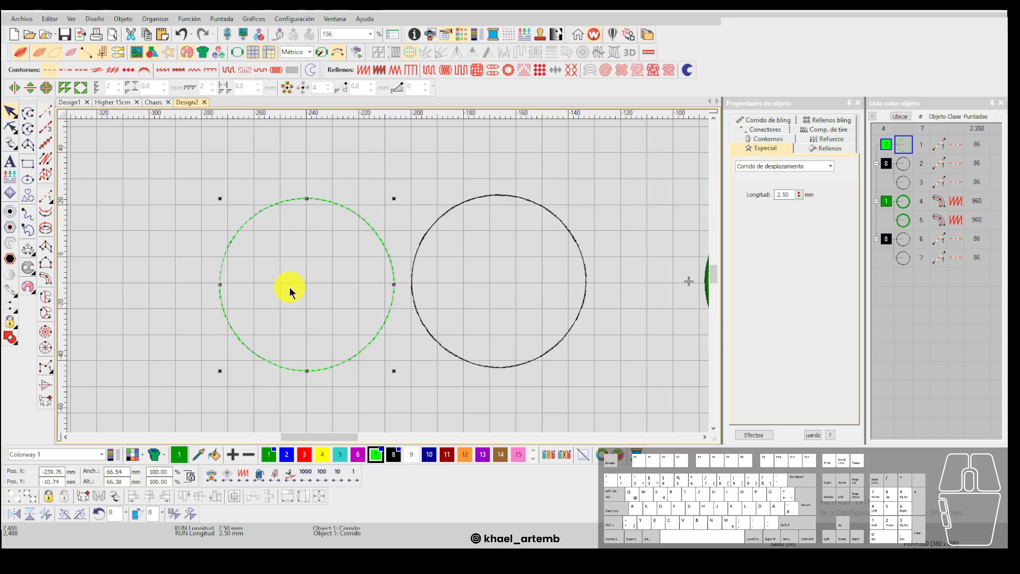
{"action": "scroll", "coordinate": [388, 282], "scroll_direction": "up", "scroll_amount": 1}
{"action": "left_click_drag", "start_coordinate": [398, 279], "coordinate": [391, 274]}
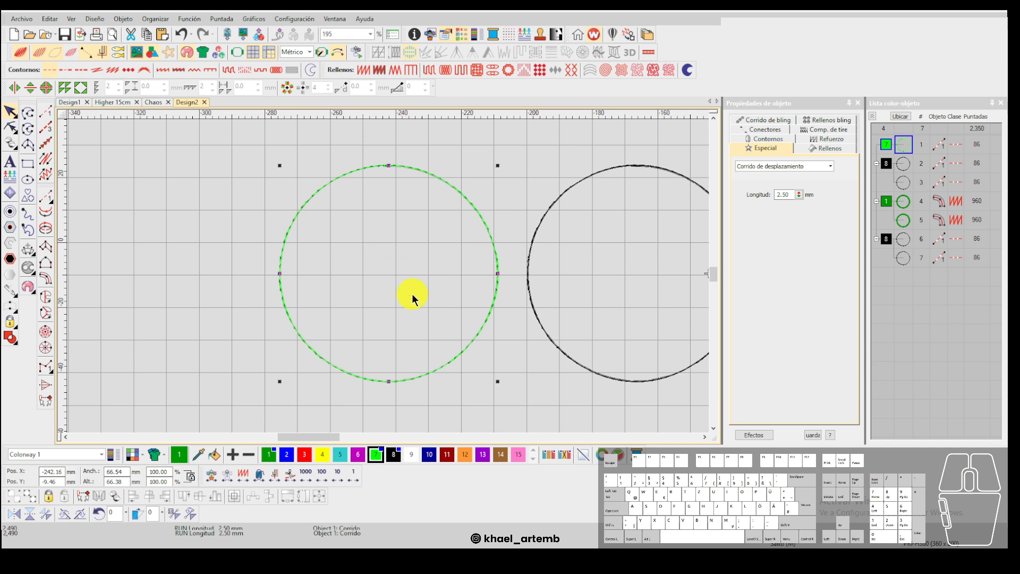
{"action": "left_click_drag", "start_coordinate": [378, 262], "coordinate": [332, 261]}
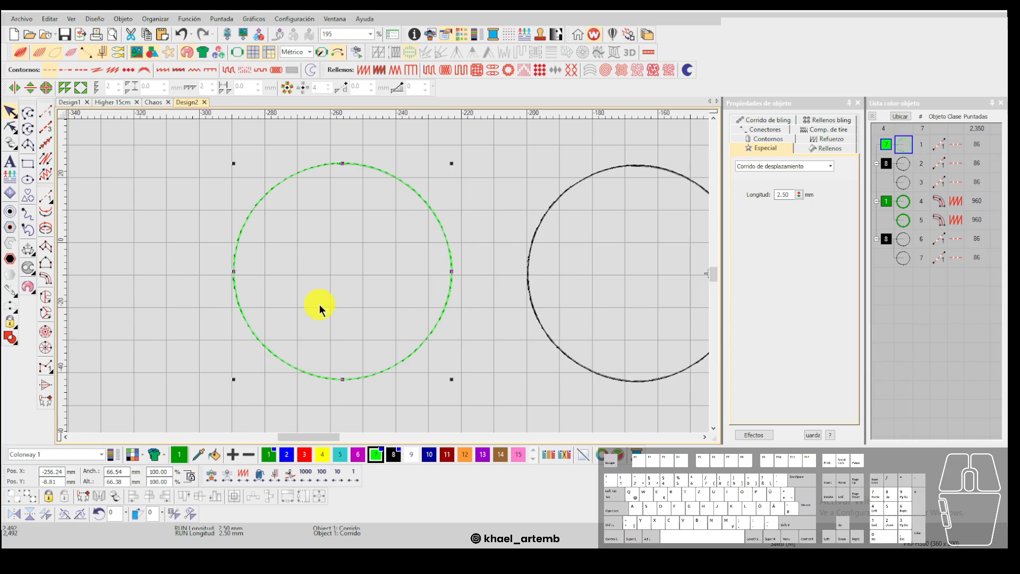
{"action": "left_click", "coordinate": [467, 274]}
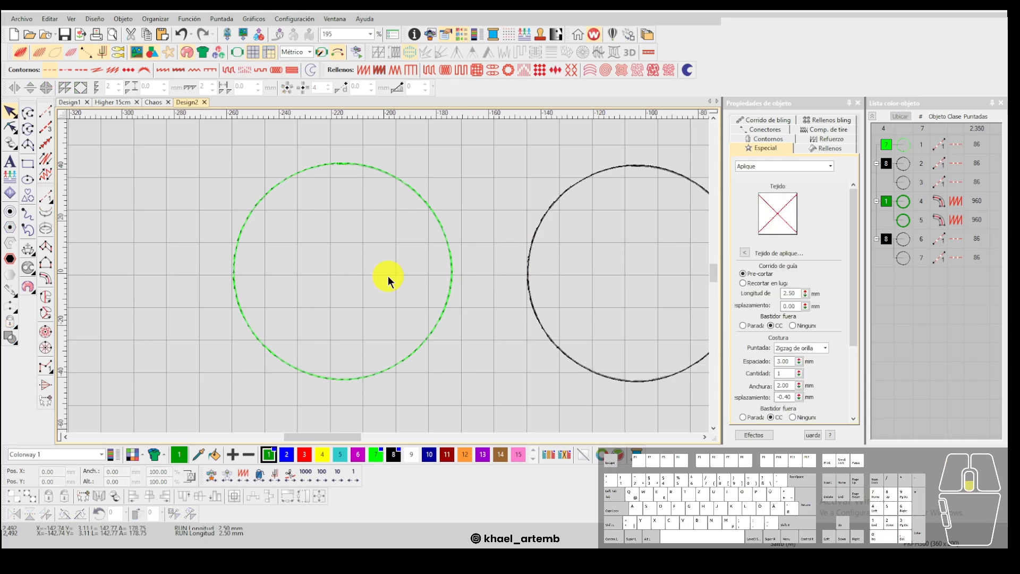
Copy one black run circle above the row and convert the copy to a vector object.
{"action": "scroll", "coordinate": [388, 281], "scroll_direction": "down", "scroll_amount": 3}
{"action": "right_click", "coordinate": [377, 182]}
{"action": "mouse_move", "coordinate": [420, 449]}
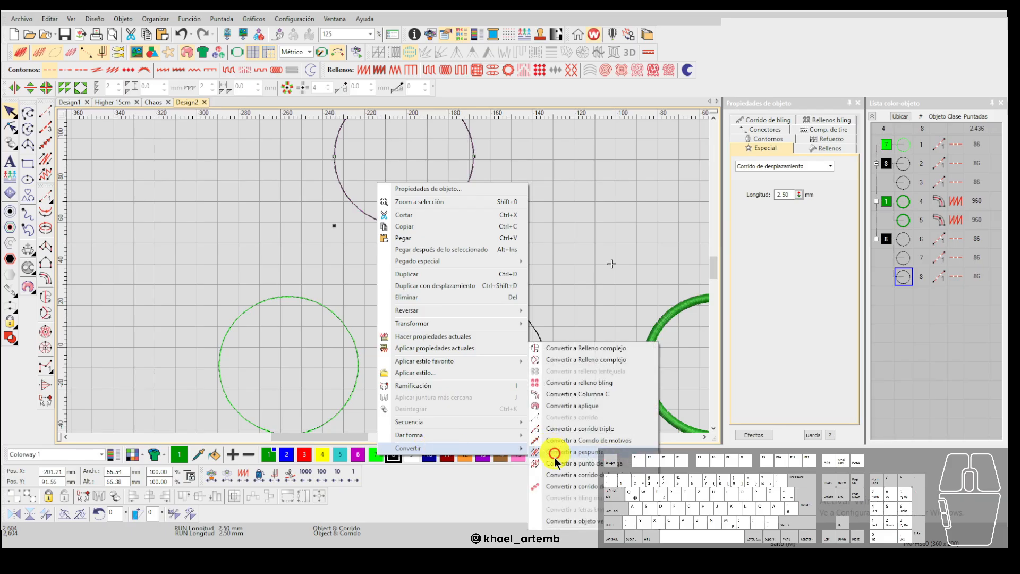
{"action": "left_click", "coordinate": [558, 520]}
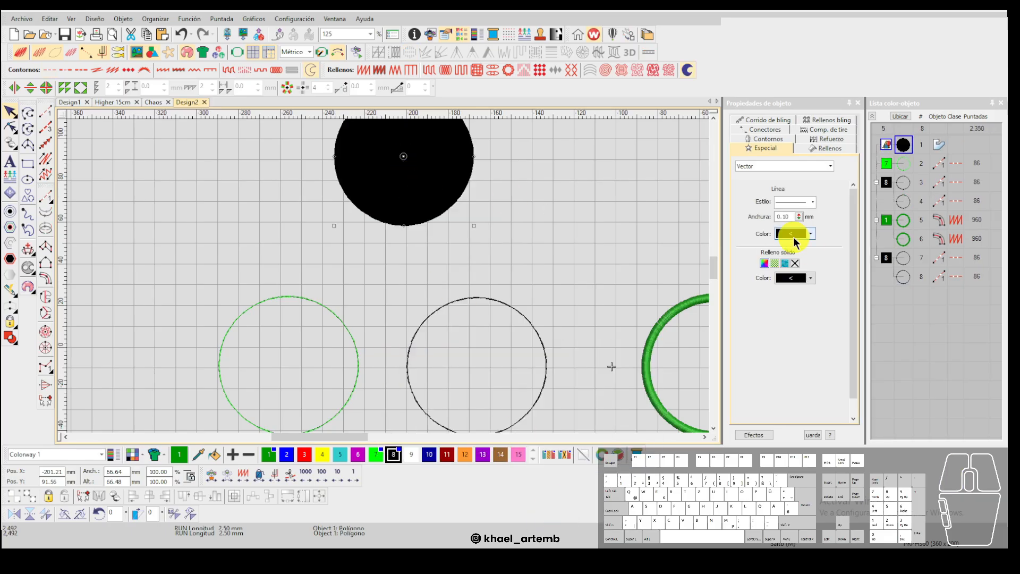
Set the black vector circle's line colour to yellow-green.
{"action": "left_click", "coordinate": [793, 235]}
{"action": "left_click", "coordinate": [801, 268]}
{"action": "left_click", "coordinate": [793, 233]}
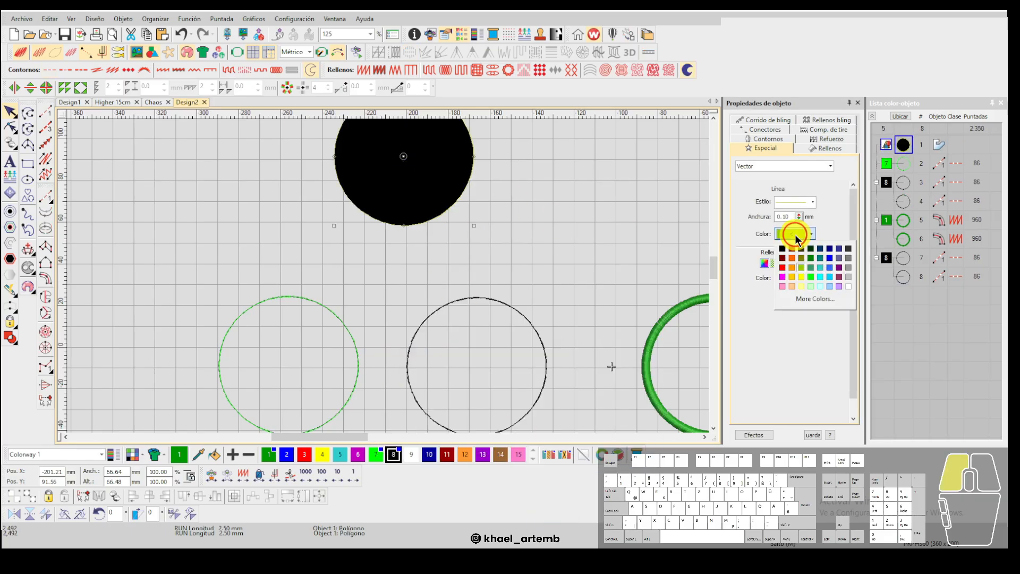
{"action": "left_click", "coordinate": [798, 260]}
Move the black-filled vector circle down onto the light green placement circle.
{"action": "left_click_drag", "start_coordinate": [424, 187], "coordinate": [407, 225]}
{"action": "scroll", "coordinate": [388, 276], "scroll_direction": "up", "scroll_amount": 2}
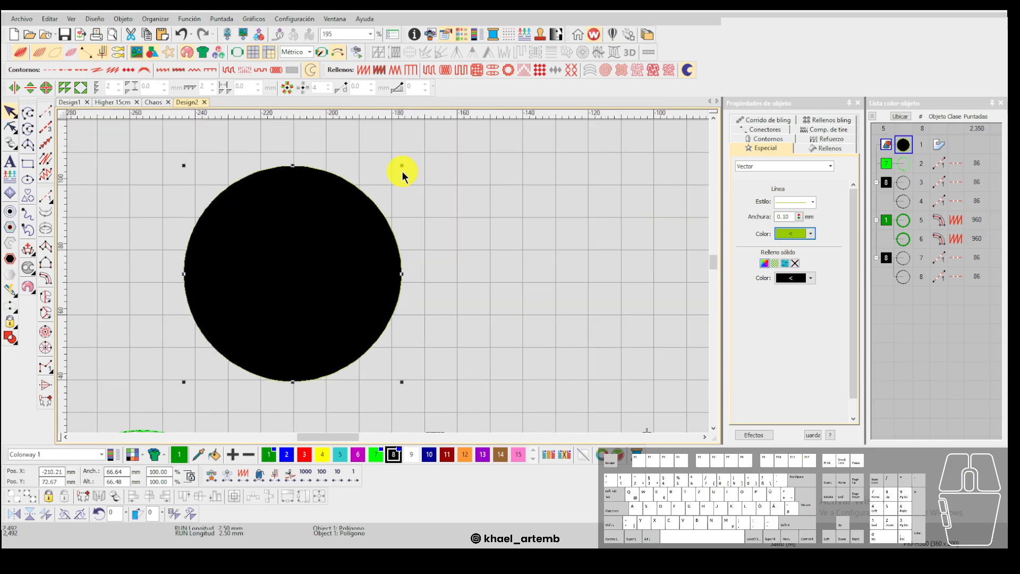
{"action": "scroll", "coordinate": [387, 191], "scroll_direction": "down", "scroll_amount": 3}
{"action": "mouse_move", "coordinate": [399, 260]}
{"action": "left_mouse_down"}
{"action": "mouse_move", "coordinate": [380, 304]}
{"action": "mouse_move", "coordinate": [396, 250]}
{"action": "left_mouse_up"}
{"action": "scroll", "coordinate": [381, 304], "scroll_direction": "up", "scroll_amount": 2}
Move the copied pair of black run circles onto the filled circle and nudge them right into alignment.
{"action": "left_click_drag", "start_coordinate": [501, 154], "coordinate": [550, 333]}
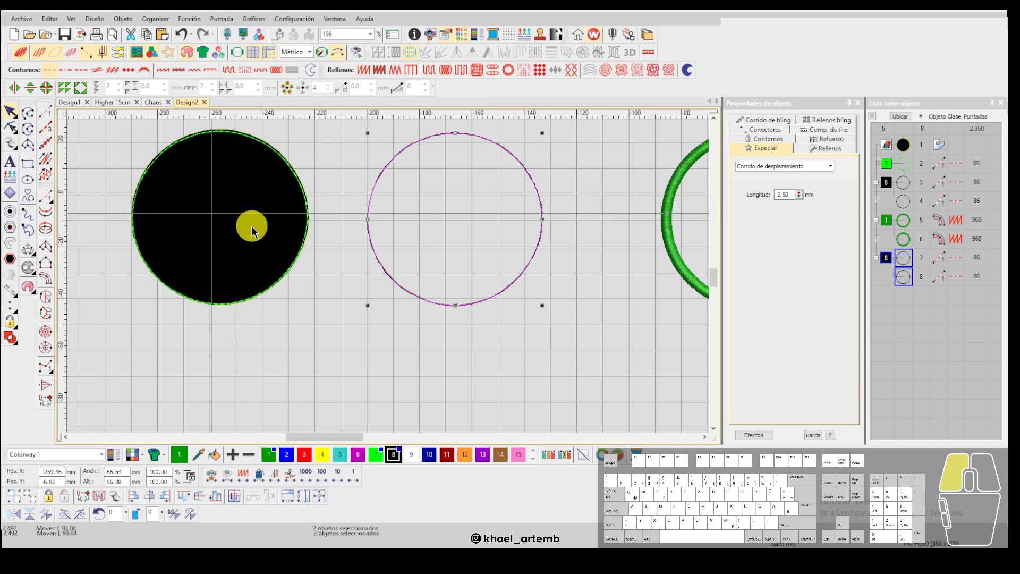
{"action": "left_click_drag", "start_coordinate": [257, 234], "coordinate": [258, 231]}
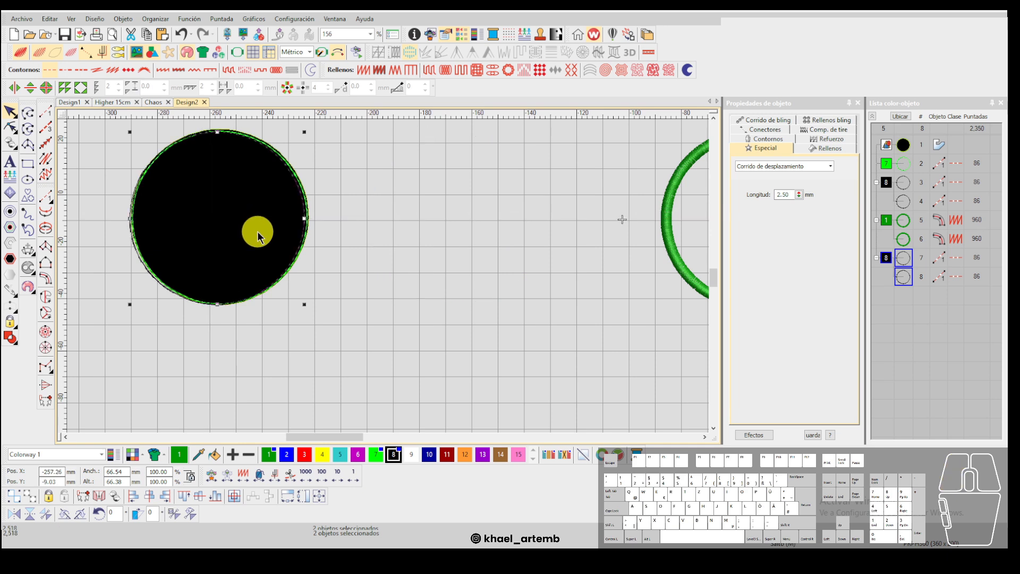
{"action": "key", "text": "Right"}
{"action": "key", "text": "Right"}
{"action": "key", "text": "Right"}
{"action": "key", "text": "Right"}
{"action": "key", "text": "Right"}
{"action": "key", "text": "Right"}
{"action": "key", "text": "Right"}
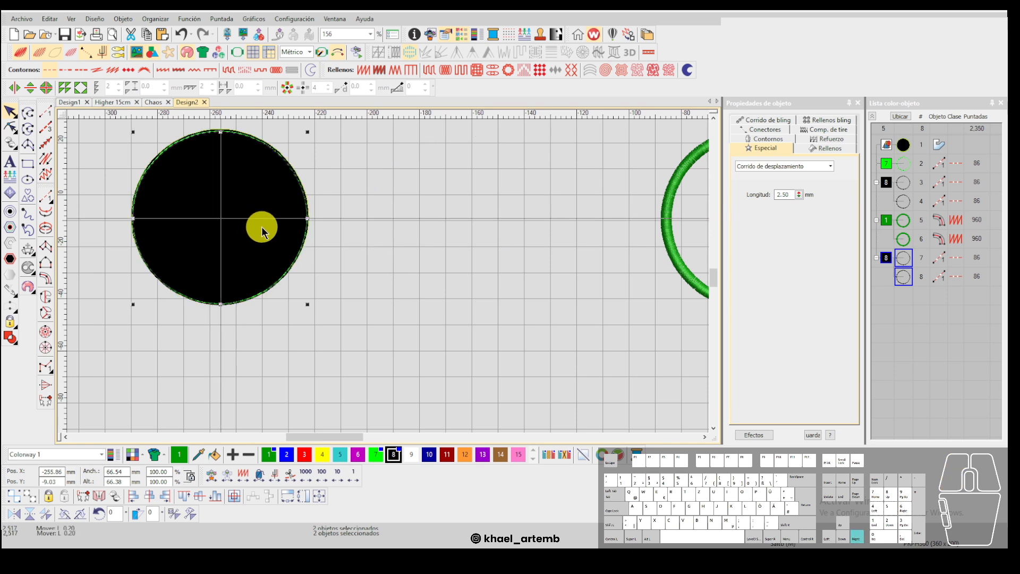
Move the left satin circle over the black-filled circle, then cut and re-paste it as the last object stitched.
{"action": "scroll", "coordinate": [243, 217], "scroll_direction": "down", "scroll_amount": 2}
{"action": "left_click_drag", "start_coordinate": [664, 279], "coordinate": [325, 282]}
{"action": "left_click", "coordinate": [501, 285]}
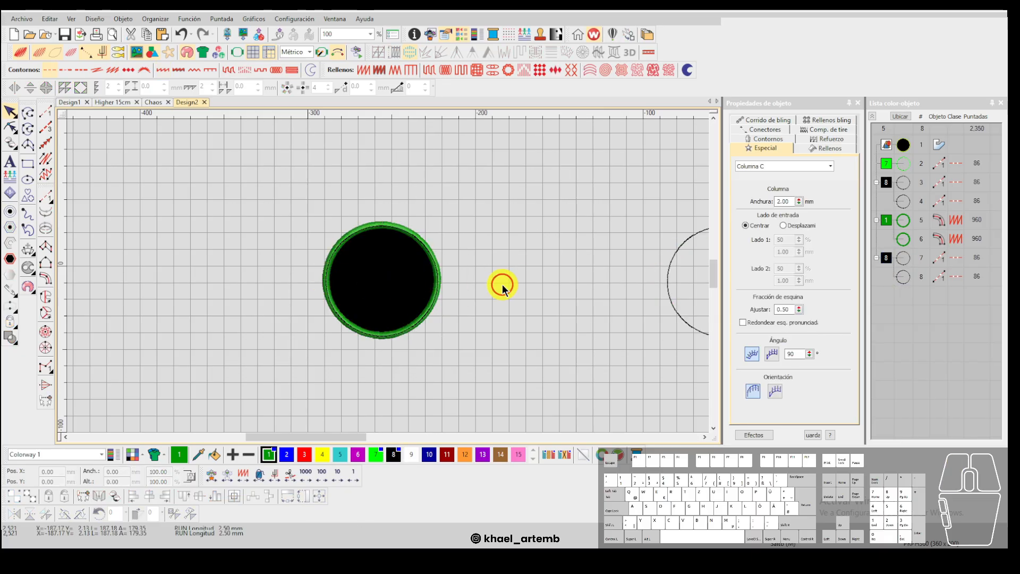
{"action": "left_click", "coordinate": [396, 226]}
{"action": "key", "text": "ctrl+x"}
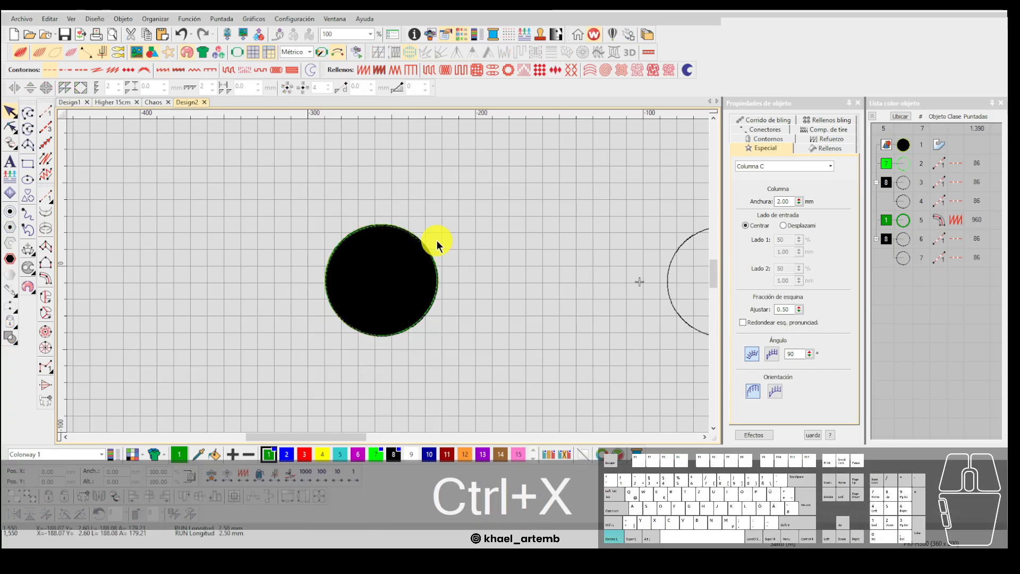
{"action": "key", "text": "ctrl+v"}
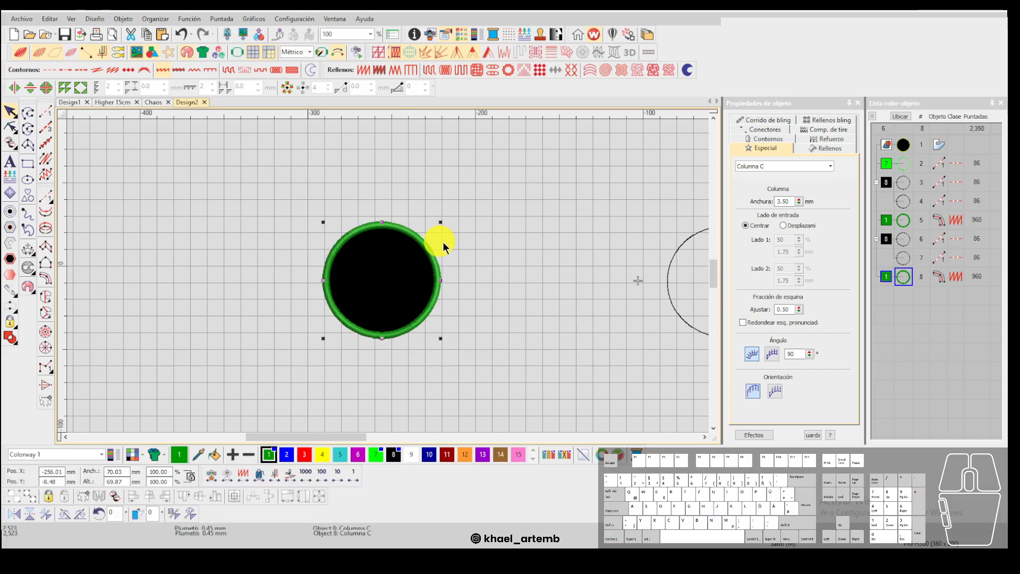
{"action": "left_click", "coordinate": [528, 275]}
{"action": "scroll", "coordinate": [527, 274], "scroll_direction": "down", "scroll_amount": 1}
{"action": "scroll", "coordinate": [384, 275], "scroll_direction": "up", "scroll_amount": 1}
Move the satin circle up off the black-filled circle and the pair of black run circles out to its right.
{"action": "left_click", "coordinate": [291, 270]}
{"action": "left_click_drag", "start_coordinate": [292, 270], "coordinate": [380, 160]}
{"action": "left_click_drag", "start_coordinate": [289, 269], "coordinate": [546, 277]}
{"action": "scroll", "coordinate": [330, 275], "scroll_direction": "up", "scroll_amount": 2}
{"action": "scroll", "coordinate": [329, 273], "scroll_direction": "up", "scroll_amount": 2}
Copy one of the moved black run circles directly below and convert the copy to stem stitch.
{"action": "left_click_drag", "start_coordinate": [393, 275], "coordinate": [379, 366]}
{"action": "scroll", "coordinate": [355, 273], "scroll_direction": "down", "scroll_amount": 3}
{"action": "right_click", "coordinate": [379, 366]}
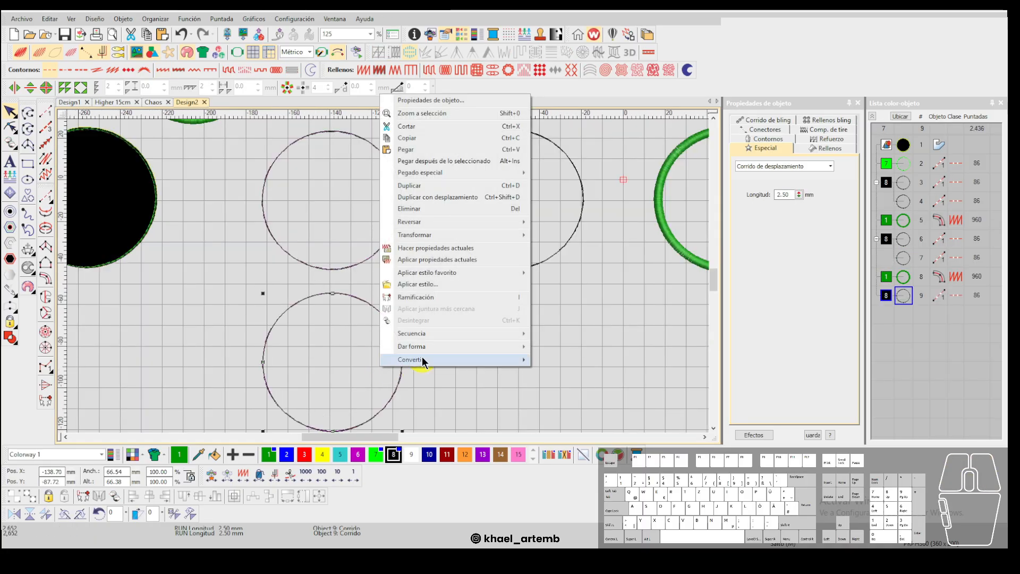
{"action": "mouse_move", "coordinate": [422, 360]}
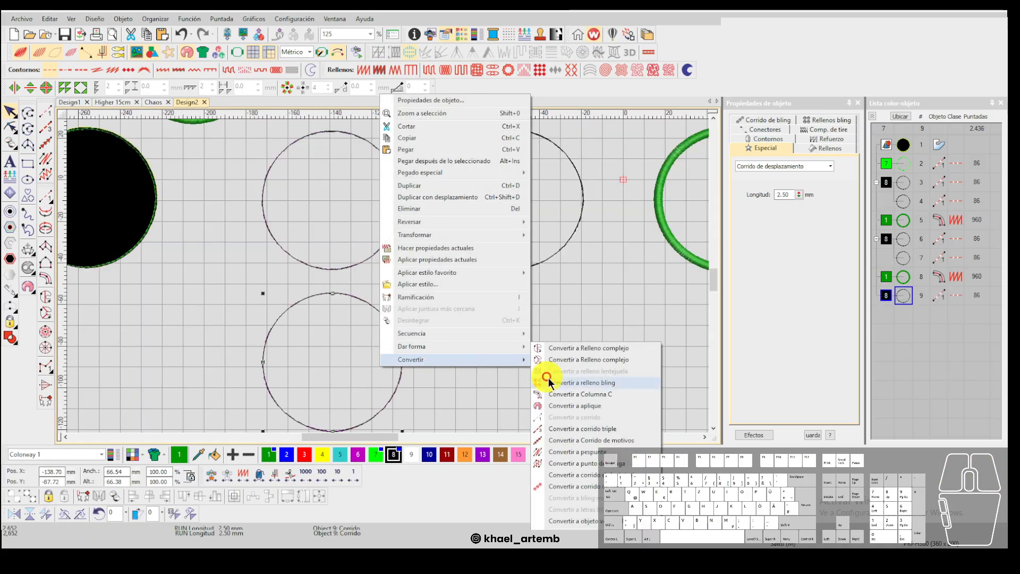
{"action": "left_click", "coordinate": [559, 463]}
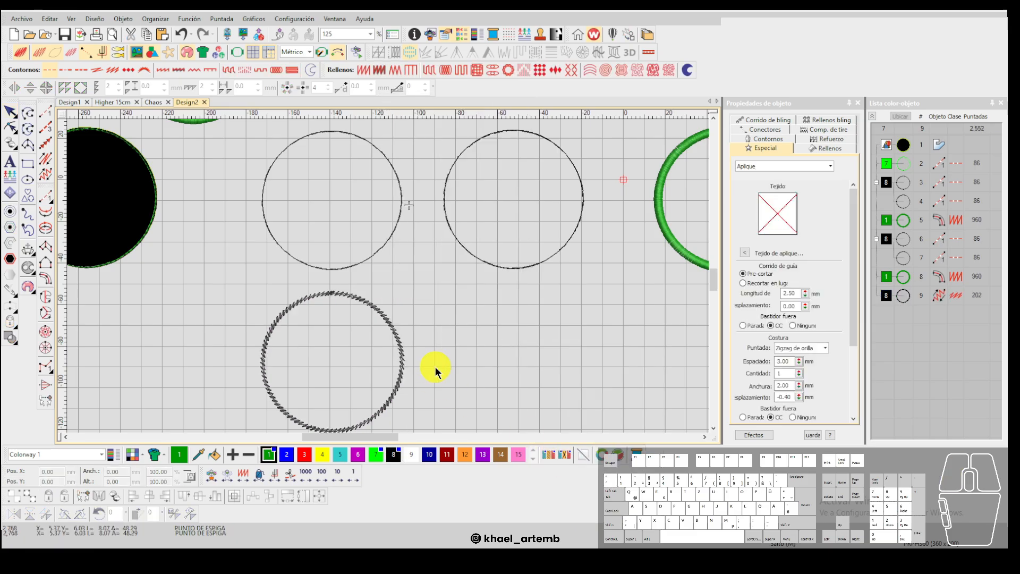
Set the stem stitch circle's spacing to 0.77 mm and its thickness to 1.00 mm.
{"action": "scroll", "coordinate": [380, 345], "scroll_direction": "up", "scroll_amount": 5}
{"action": "left_click", "coordinate": [18, 113]}
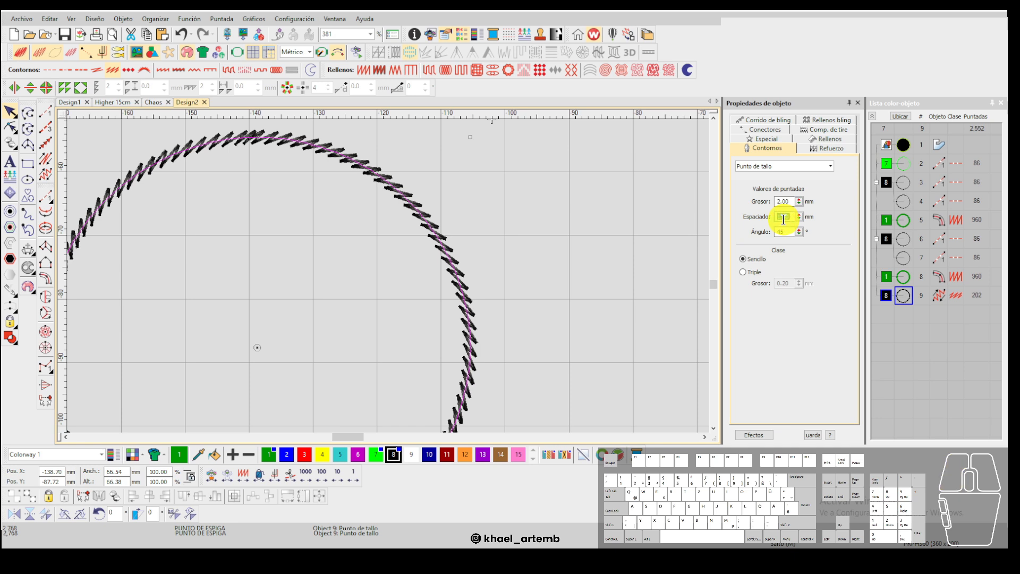
{"action": "left_click", "coordinate": [784, 220]}
{"action": "type", "text": "0.77"}
{"action": "key", "text": "Return"}
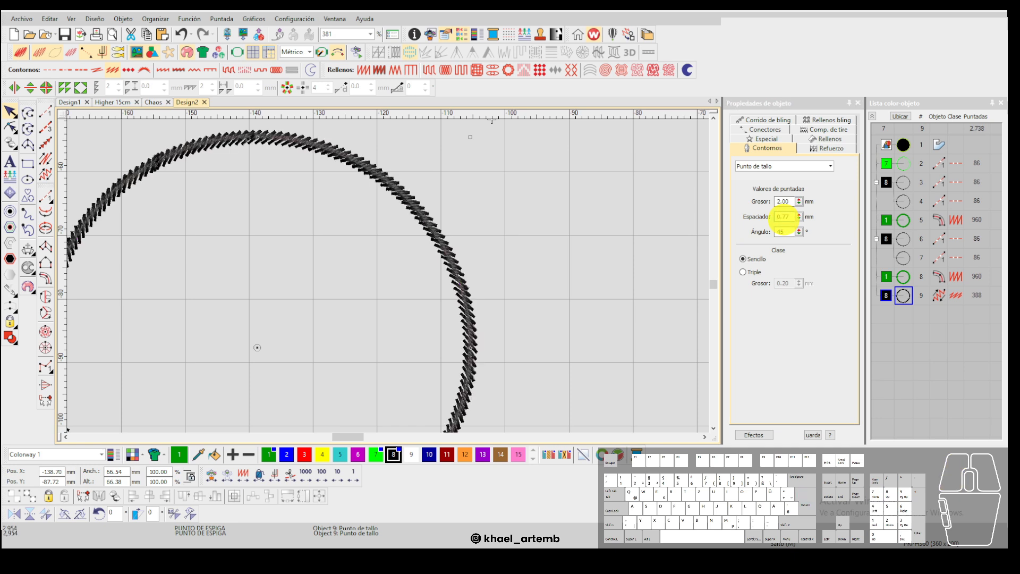
{"action": "left_click", "coordinate": [788, 200]}
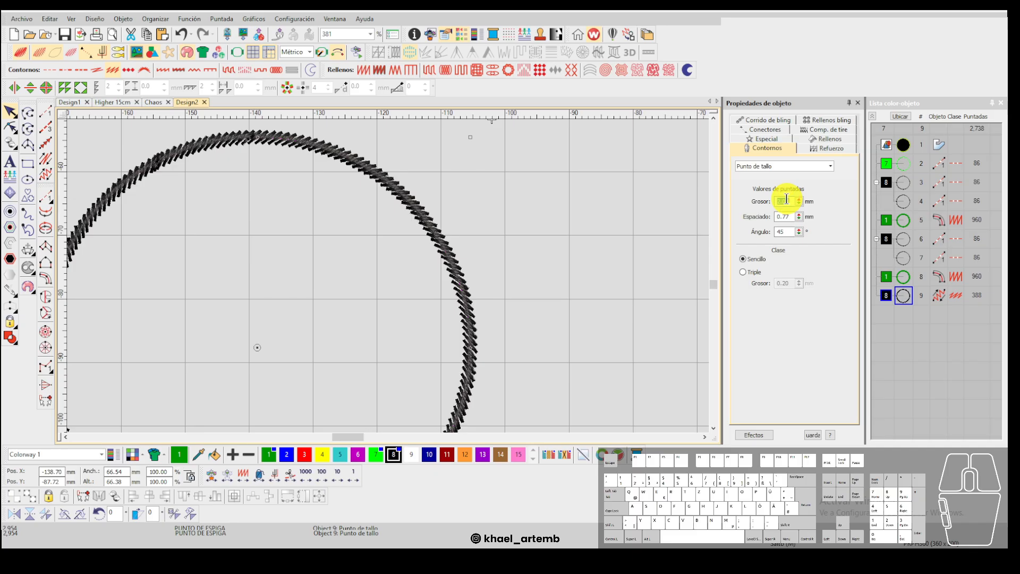
{"action": "type", "text": "0.6"}
{"action": "key", "text": "Return"}
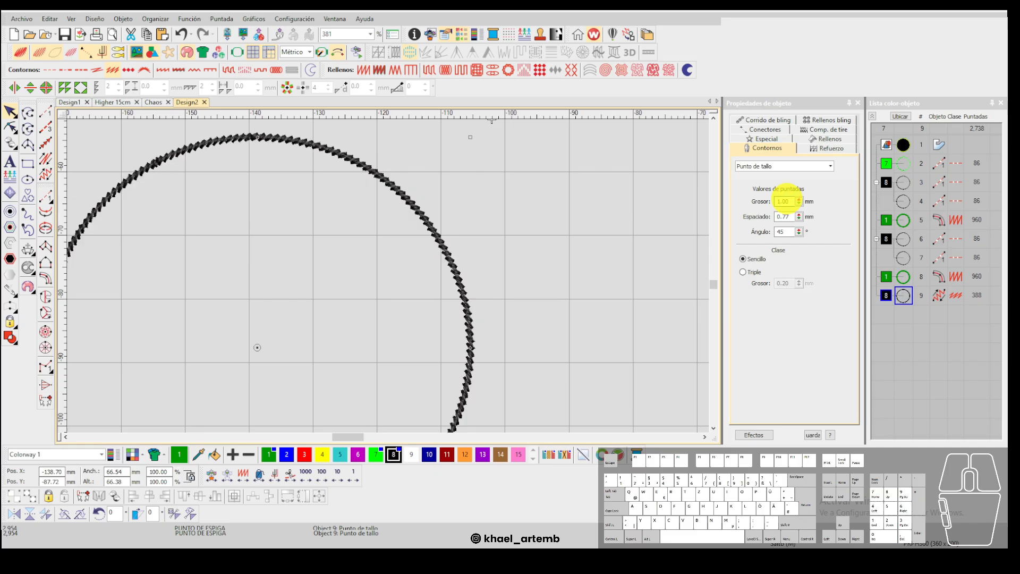
{"action": "left_click", "coordinate": [788, 203]}
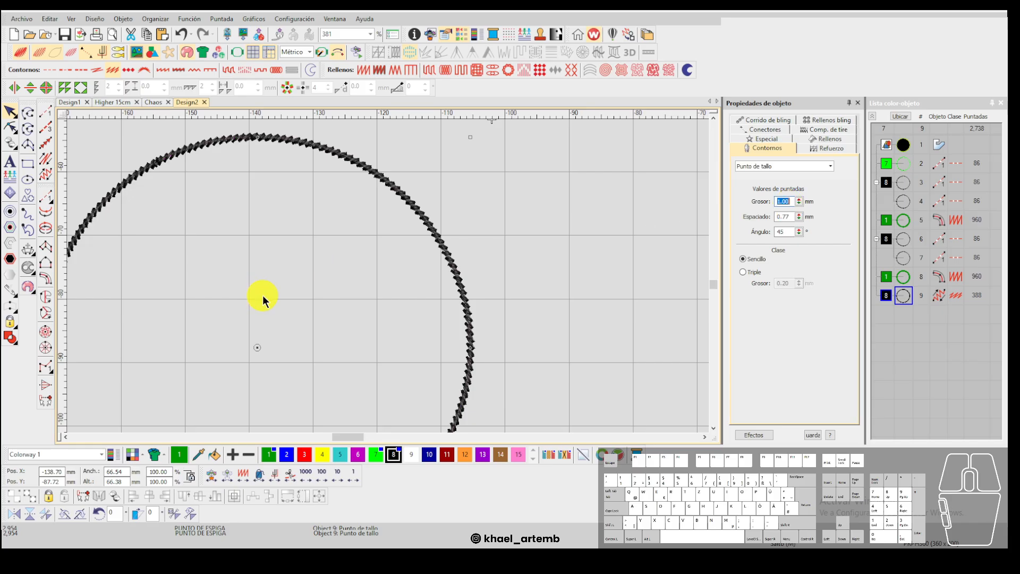
Examine the stem stitch circle up close and compare it with the run circles above it.
{"action": "scroll", "coordinate": [388, 280], "scroll_direction": "down", "scroll_amount": 2}
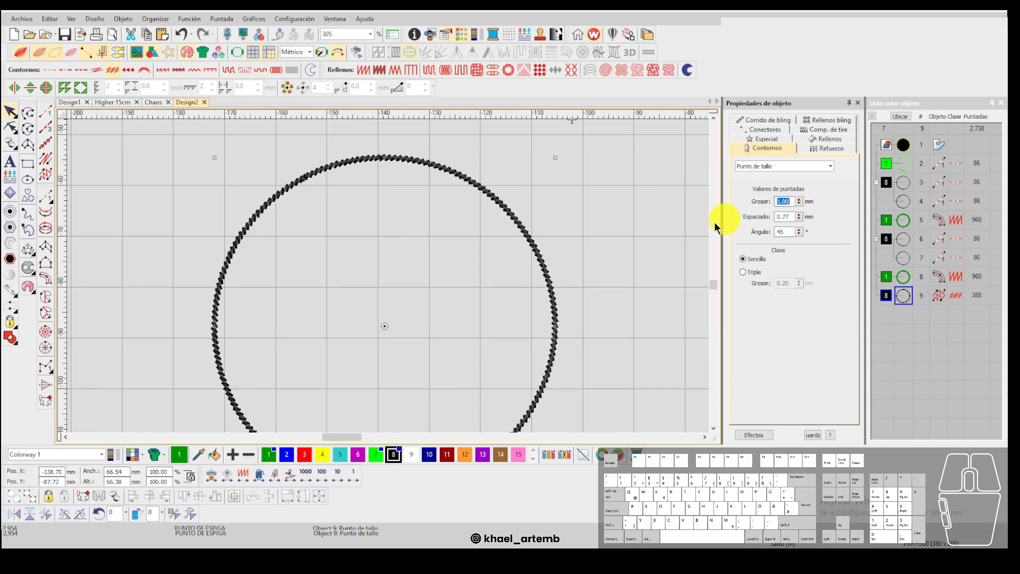
{"action": "left_click", "coordinate": [546, 266]}
{"action": "scroll", "coordinate": [364, 277], "scroll_direction": "down", "scroll_amount": 3}
{"action": "scroll", "coordinate": [389, 275], "scroll_direction": "up", "scroll_amount": 4}
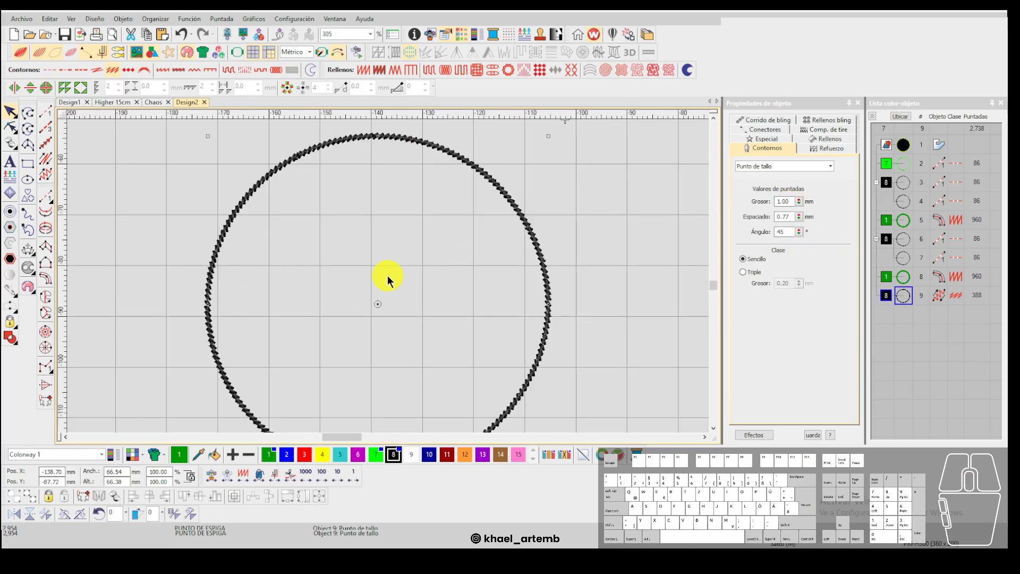
{"action": "scroll", "coordinate": [388, 257], "scroll_direction": "down", "scroll_amount": 3}
{"action": "scroll", "coordinate": [388, 256], "scroll_direction": "up", "scroll_amount": 2}
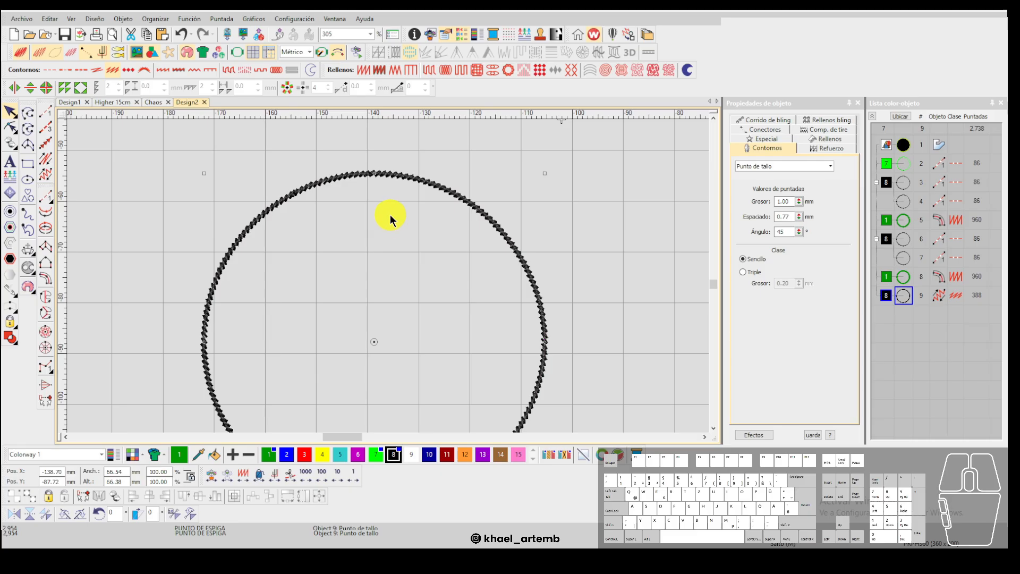
{"action": "scroll", "coordinate": [390, 282], "scroll_direction": "down", "scroll_amount": 3}
{"action": "scroll", "coordinate": [388, 284], "scroll_direction": "up", "scroll_amount": 2}
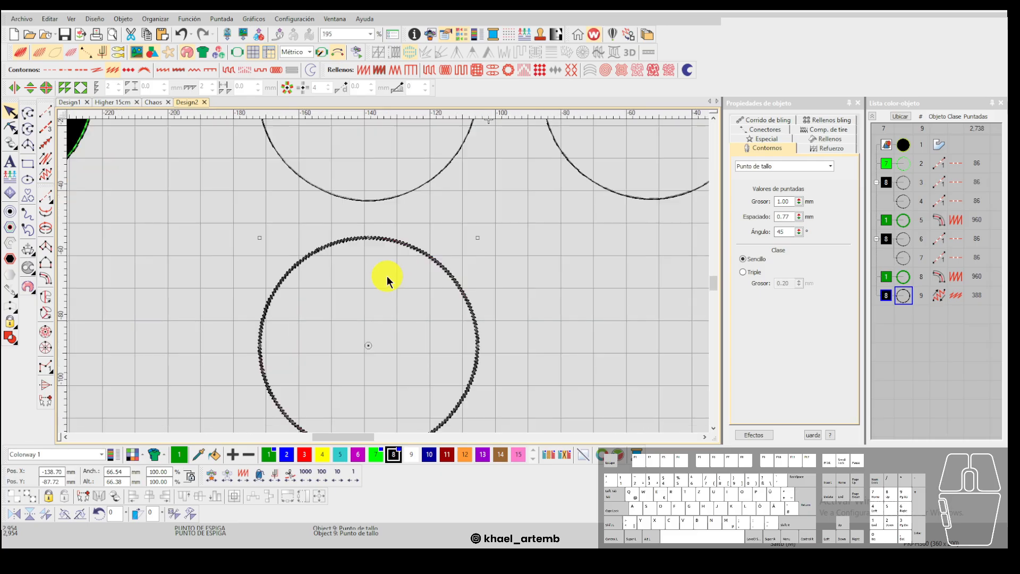
{"action": "scroll", "coordinate": [383, 235], "scroll_direction": "down", "scroll_amount": 4}
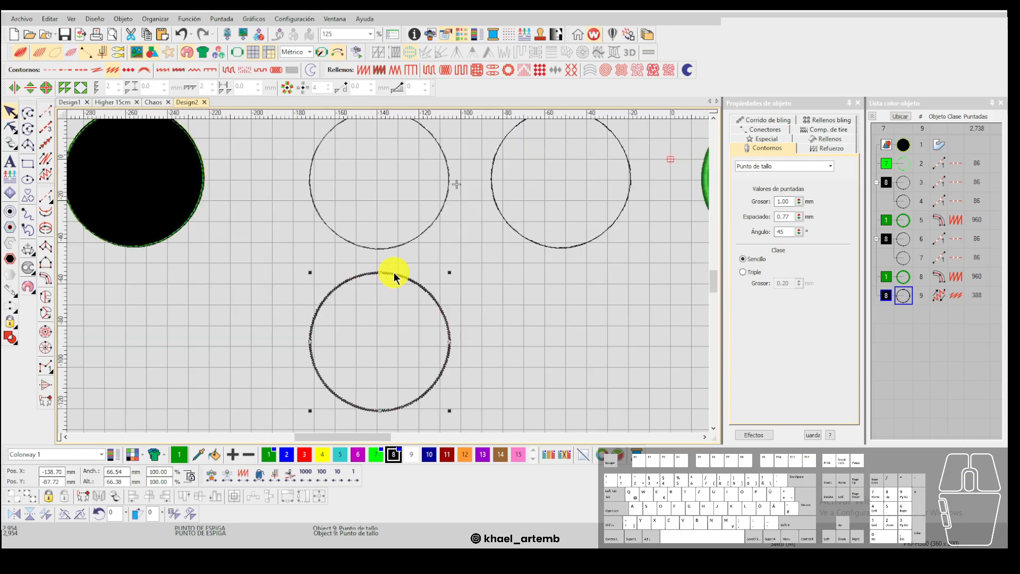
{"action": "scroll", "coordinate": [395, 268], "scroll_direction": "up", "scroll_amount": 3}
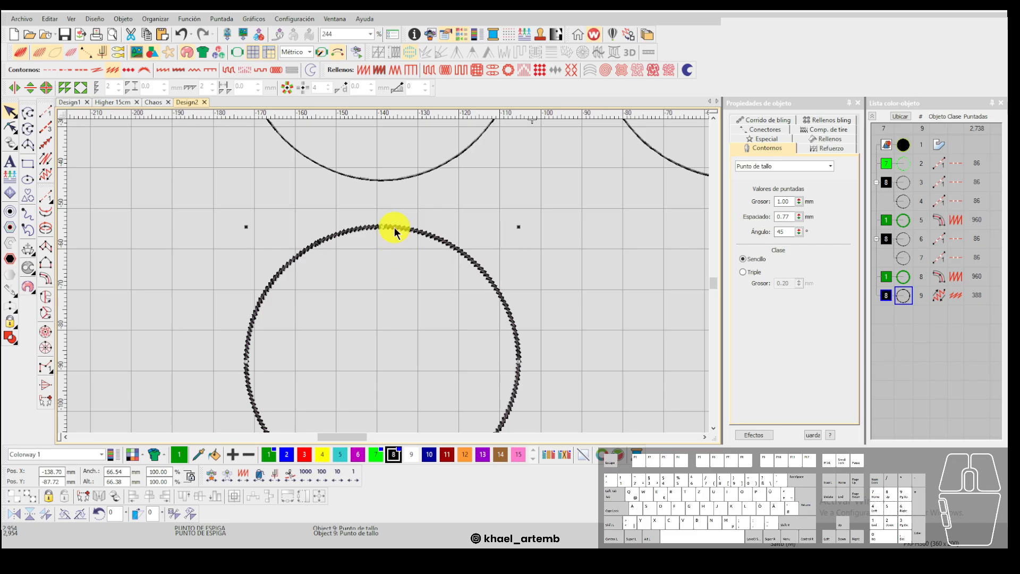
Copy the black run circle above the stem stitch circle and place the copy up and to its left.
{"action": "scroll", "coordinate": [393, 250], "scroll_direction": "up", "scroll_amount": 1}
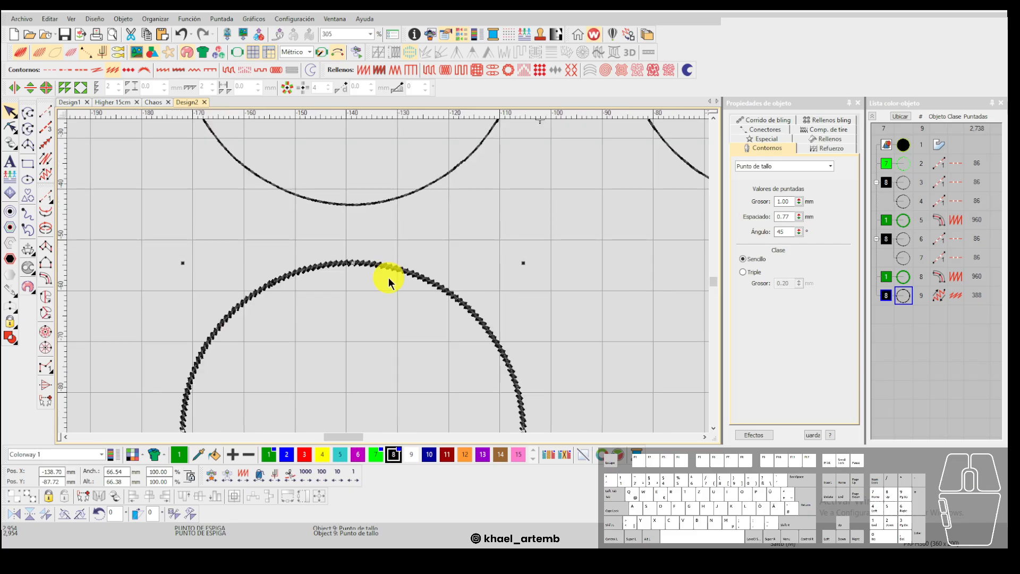
{"action": "scroll", "coordinate": [387, 279], "scroll_direction": "down", "scroll_amount": 3}
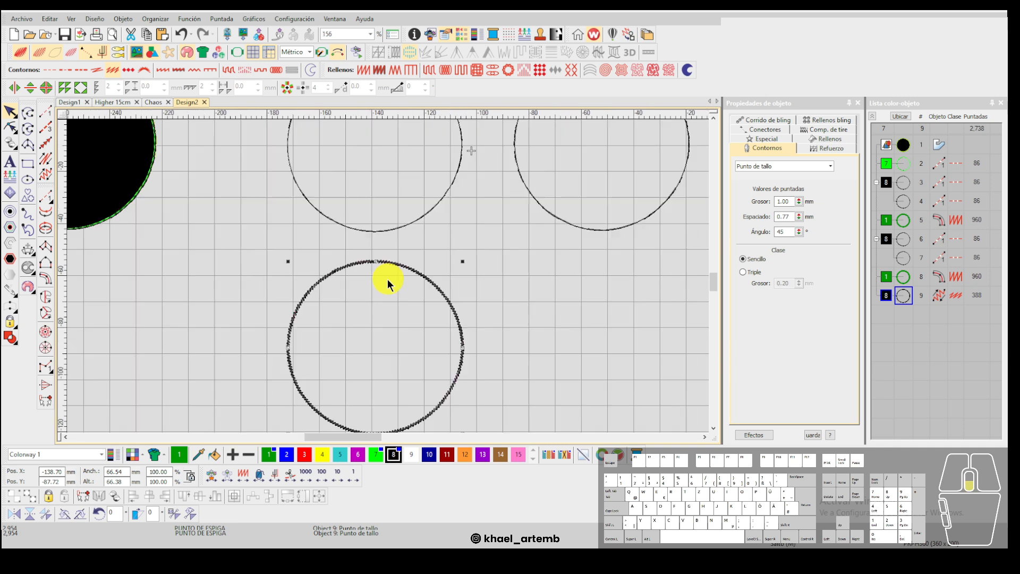
{"action": "scroll", "coordinate": [355, 303], "scroll_direction": "up", "scroll_amount": 1}
{"action": "scroll", "coordinate": [387, 270], "scroll_direction": "down", "scroll_amount": 1}
{"action": "scroll", "coordinate": [388, 272], "scroll_direction": "down", "scroll_amount": 1}
{"action": "scroll", "coordinate": [389, 276], "scroll_direction": "up", "scroll_amount": 2}
{"action": "left_click", "coordinate": [426, 278]}
{"action": "scroll", "coordinate": [426, 278], "scroll_direction": "down", "scroll_amount": 2}
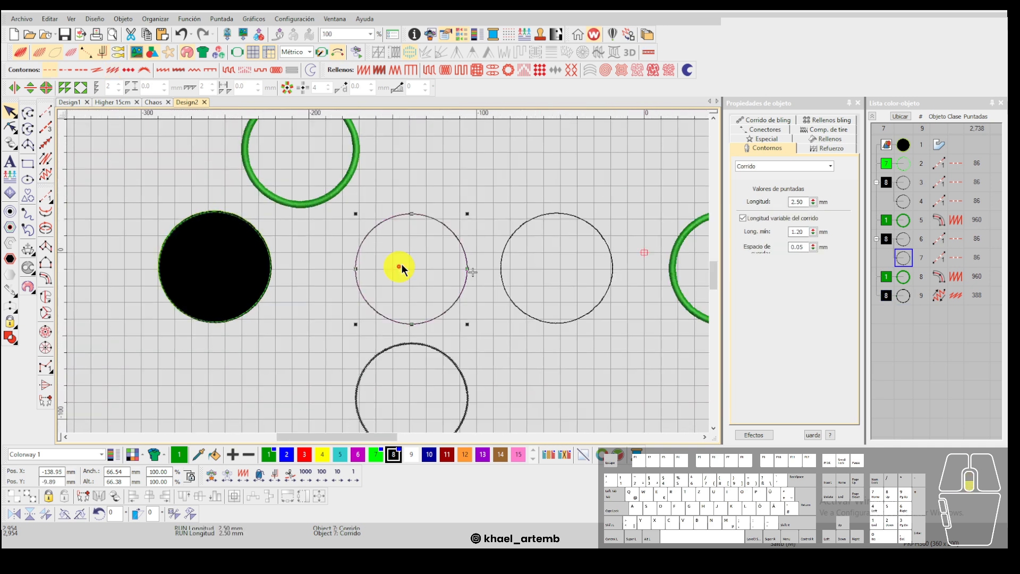
{"action": "scroll", "coordinate": [402, 267], "scroll_direction": "up", "scroll_amount": 1}
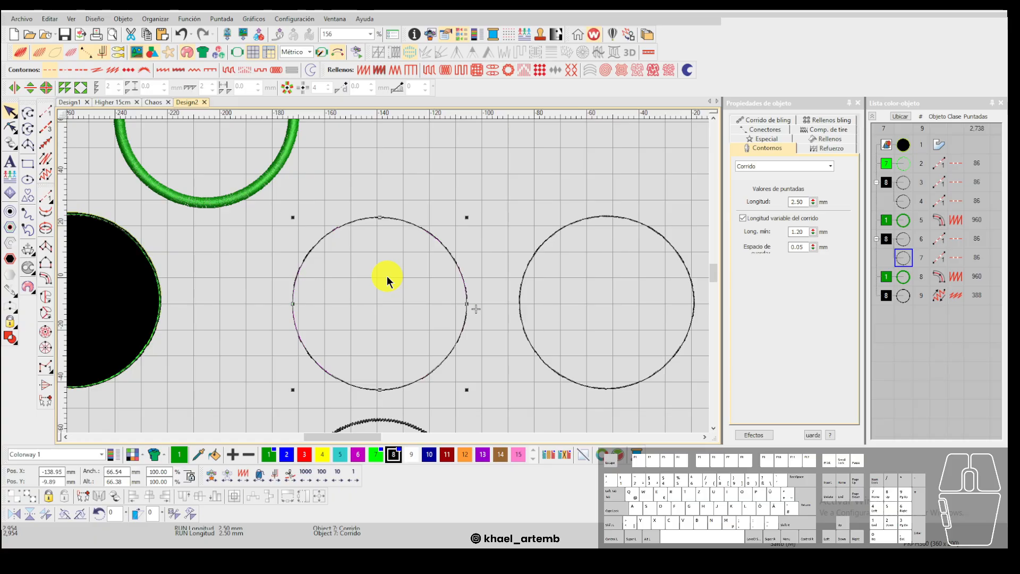
{"action": "left_click_drag", "start_coordinate": [429, 287], "coordinate": [342, 253]}
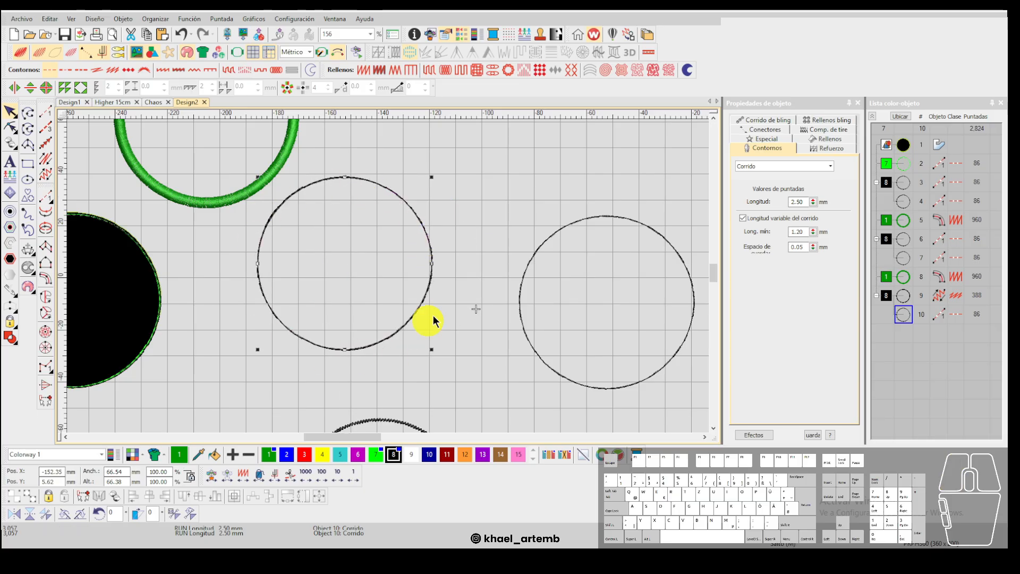
Move the upper green satin circle onto the copied run circle and put it last in the stitching order.
{"action": "scroll", "coordinate": [367, 249], "scroll_direction": "down", "scroll_amount": 2}
{"action": "scroll", "coordinate": [380, 239], "scroll_direction": "up", "scroll_amount": 2}
{"action": "left_click_drag", "start_coordinate": [372, 202], "coordinate": [484, 325]}
{"action": "scroll", "coordinate": [471, 246], "scroll_direction": "up", "scroll_amount": 3}
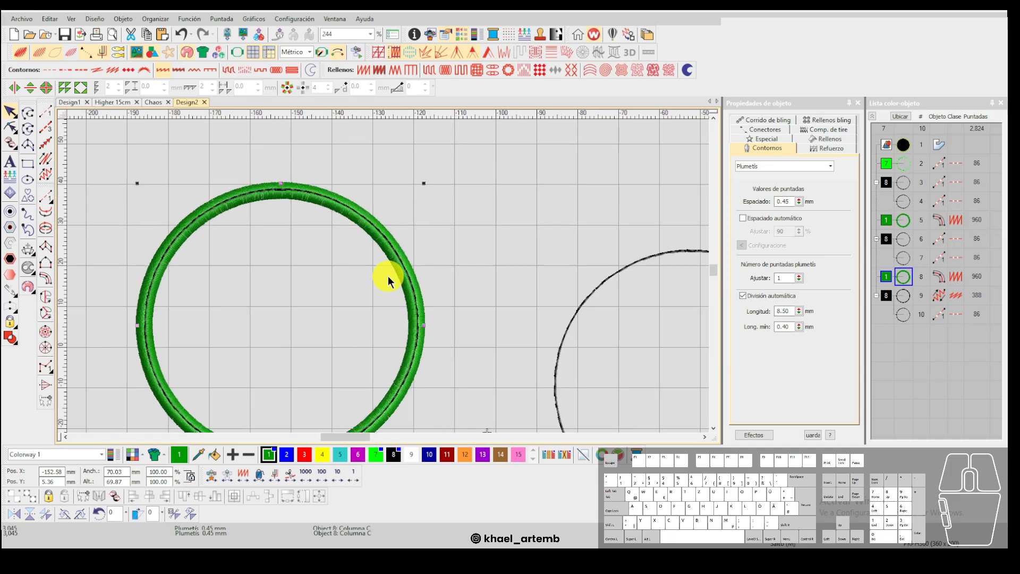
{"action": "key", "text": "ctrl+x"}
{"action": "key", "text": "ctrl+v"}
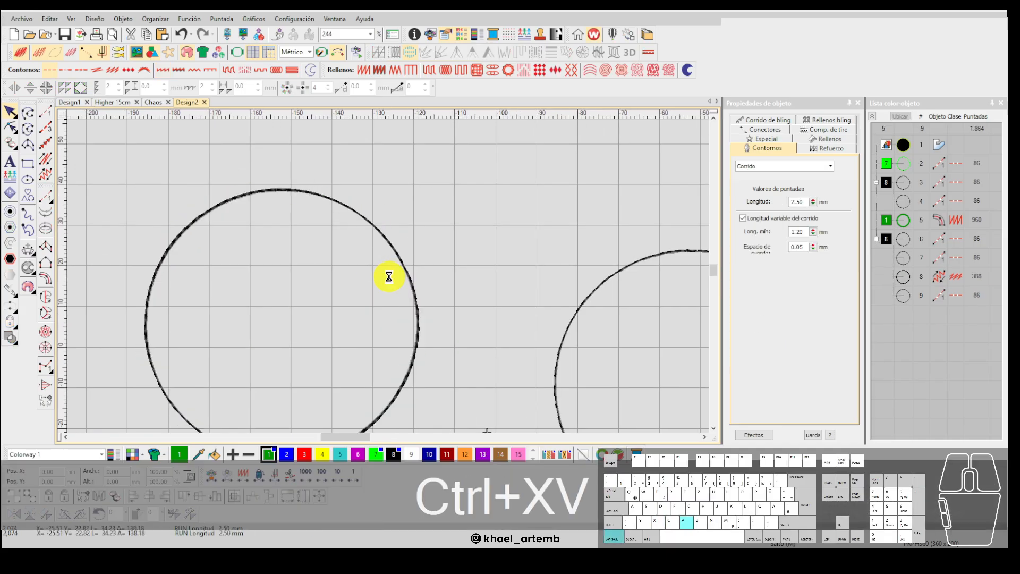
Set the moved satin circle's Column C width to 4.00 mm.
{"action": "left_click", "coordinate": [389, 277]}
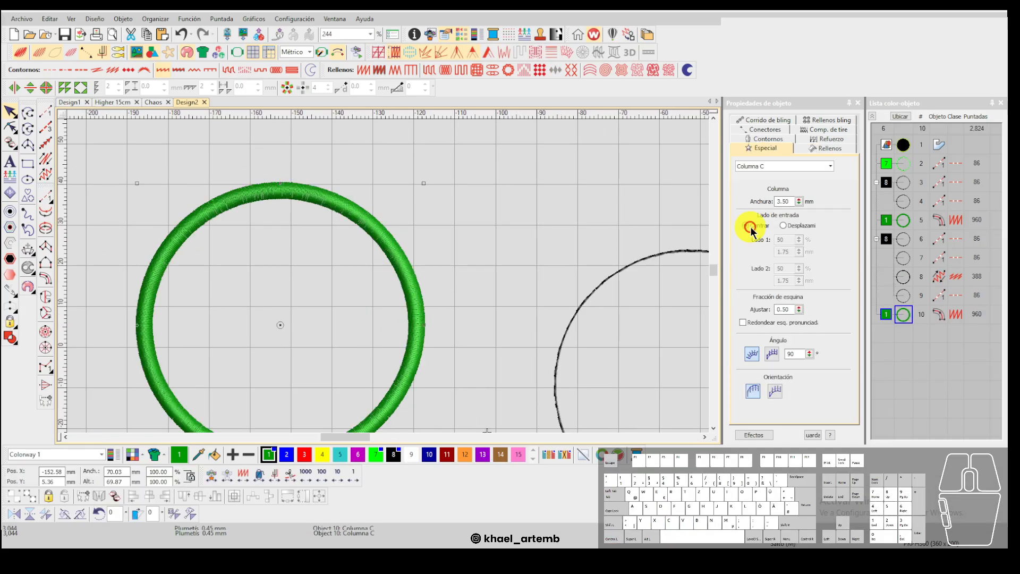
{"action": "scroll", "coordinate": [381, 274], "scroll_direction": "down", "scroll_amount": 2}
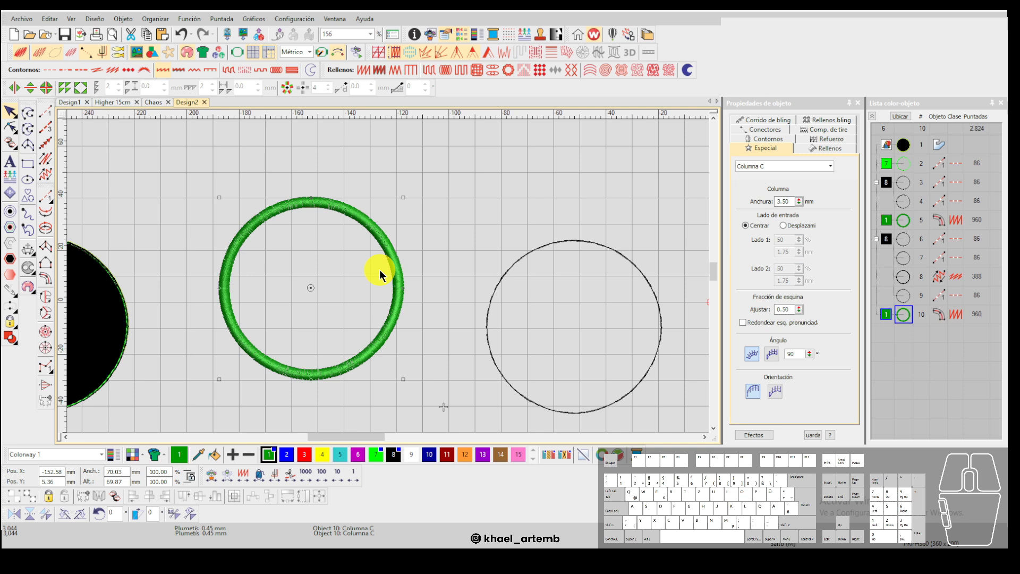
{"action": "left_click", "coordinate": [386, 269]}
{"action": "left_click", "coordinate": [790, 202]}
{"action": "type", "text": "4"}
{"action": "key", "text": "Return"}
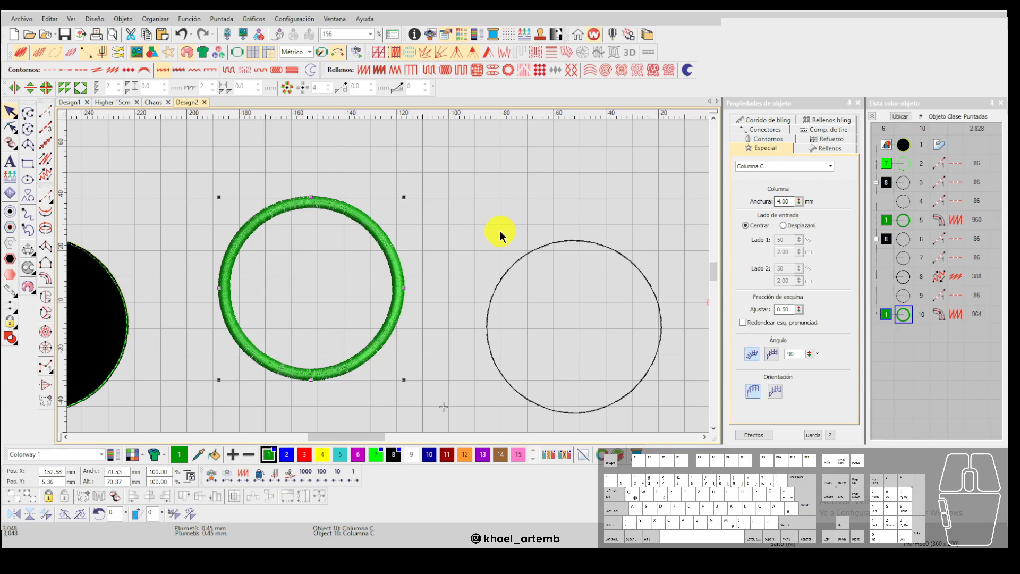
Delete all the circle objects in the design.
{"action": "scroll", "coordinate": [388, 278], "scroll_direction": "down", "scroll_amount": 5}
{"action": "scroll", "coordinate": [393, 285], "scroll_direction": "up", "scroll_amount": 3}
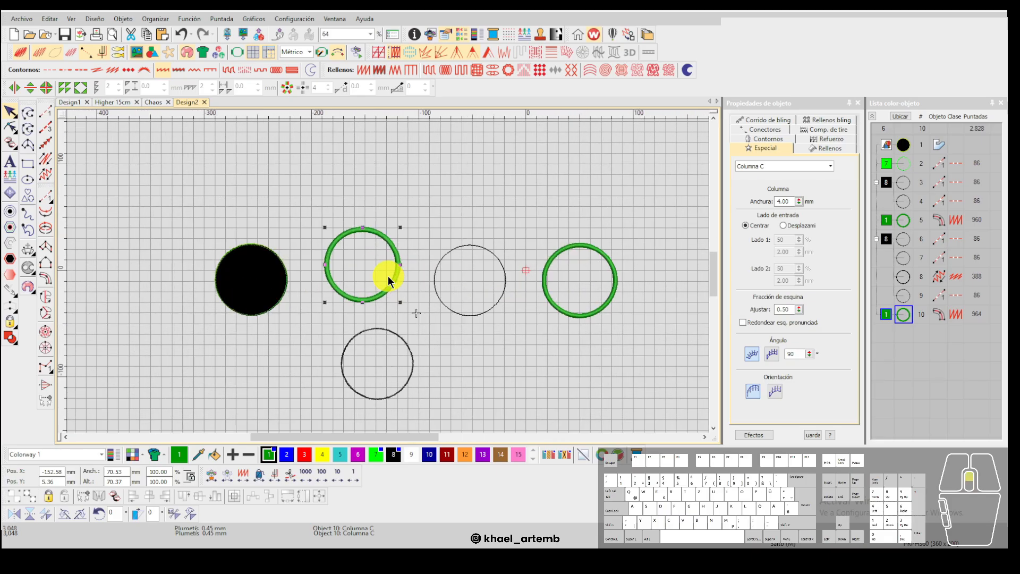
{"action": "left_click_drag", "start_coordinate": [680, 425], "coordinate": [181, 194]}
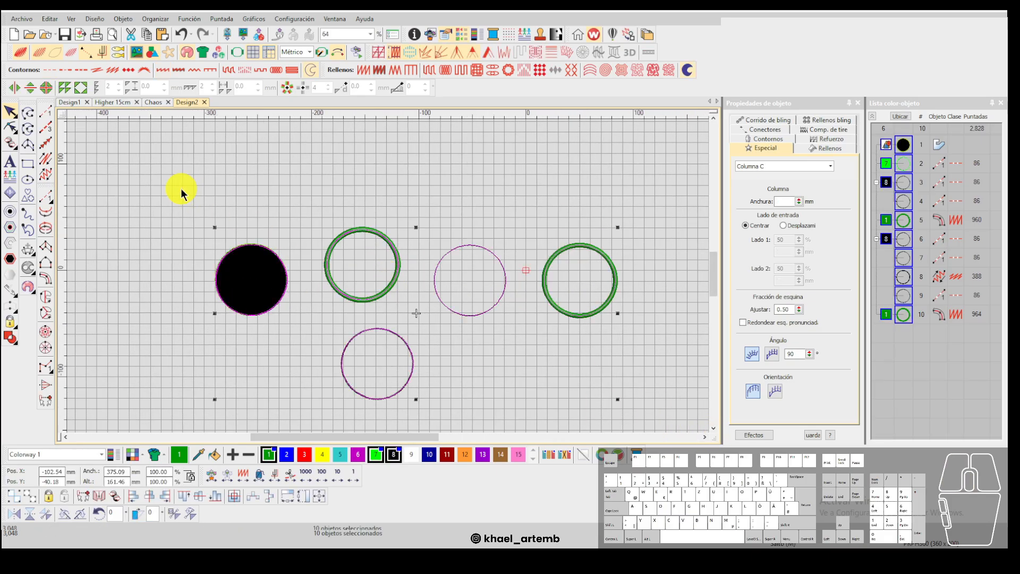
{"action": "key", "text": "Delete"}
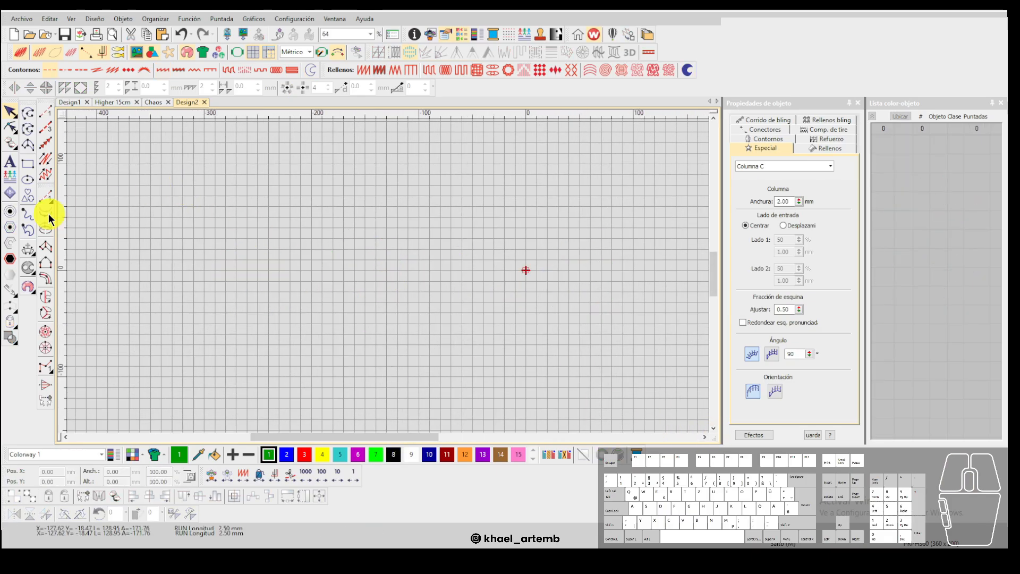
Create the lettering MAMA in the Block2 font on the empty canvas.
{"action": "left_click", "coordinate": [10, 162]}
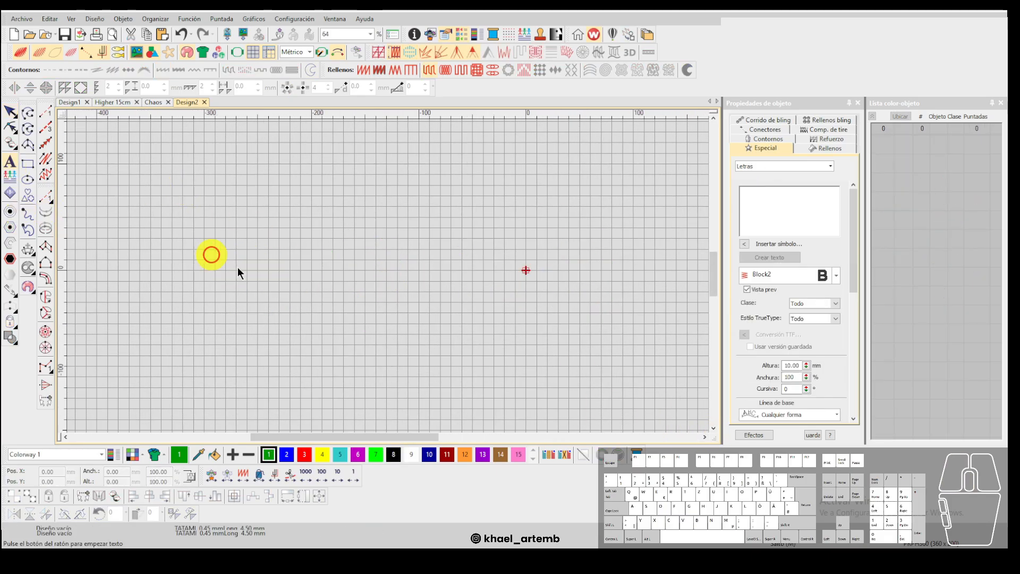
{"action": "left_click", "coordinate": [327, 317]}
{"action": "type", "text": "MAMA"}
{"action": "key", "text": "Return"}
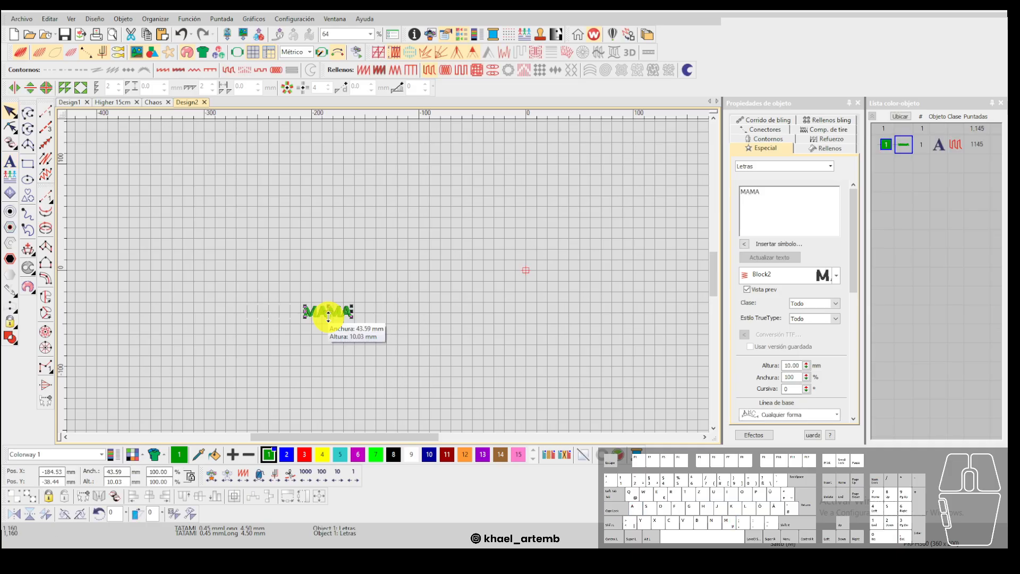
Enlarge the MAMA lettering to 160 mm wide.
{"action": "scroll", "coordinate": [327, 316], "scroll_direction": "up", "scroll_amount": 5}
{"action": "scroll", "coordinate": [436, 253], "scroll_direction": "down", "scroll_amount": 3}
{"action": "left_click_drag", "start_coordinate": [485, 238], "coordinate": [468, 251]}
{"action": "double_click", "coordinate": [122, 472]}
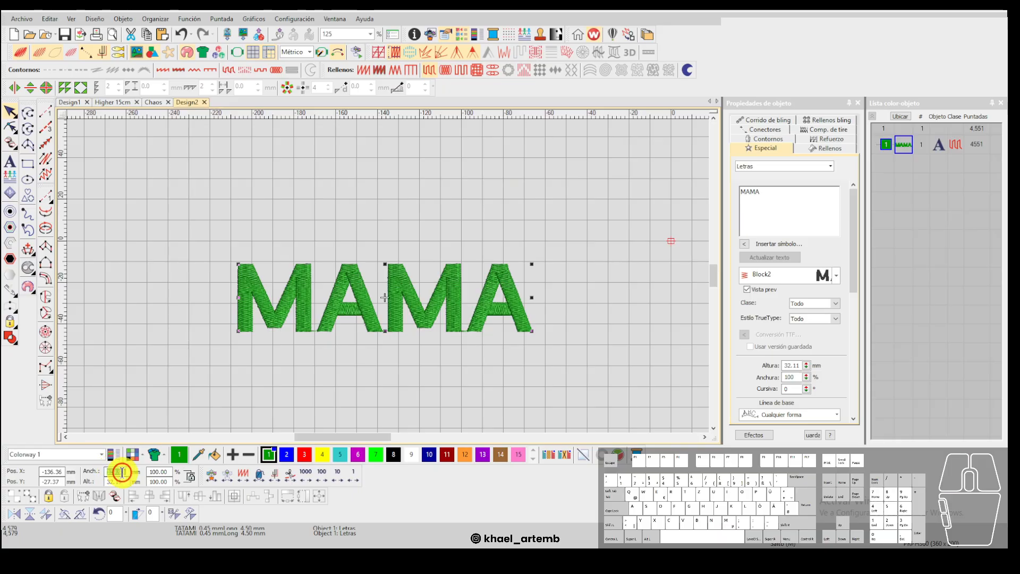
{"action": "type", "text": "160"}
{"action": "key", "text": "Return"}
{"action": "key", "text": "0"}
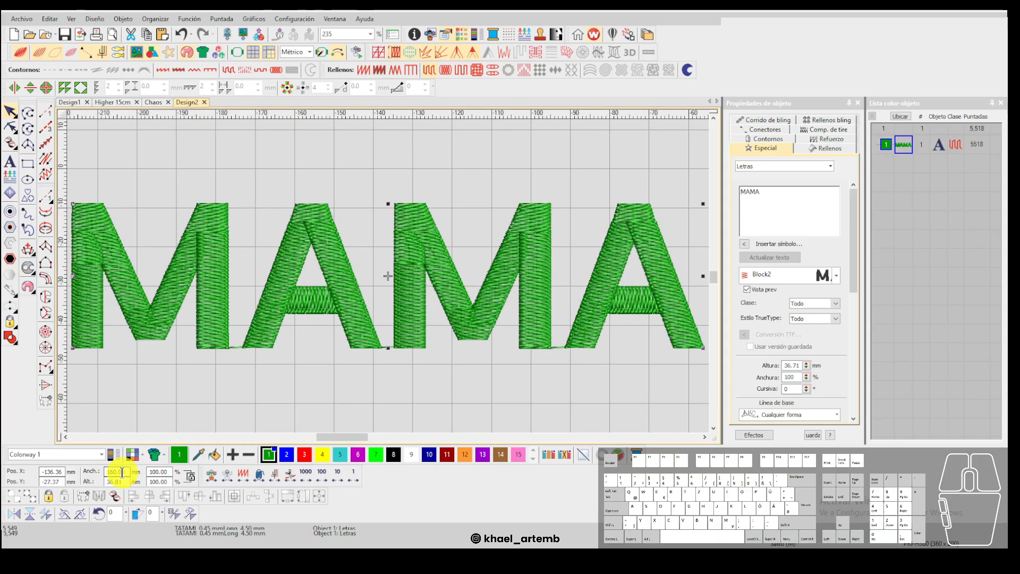
Create one run stitch (Corrido) offset outline around the MAMA letters with 0 mm spacing.
{"action": "left_click", "coordinate": [27, 216]}
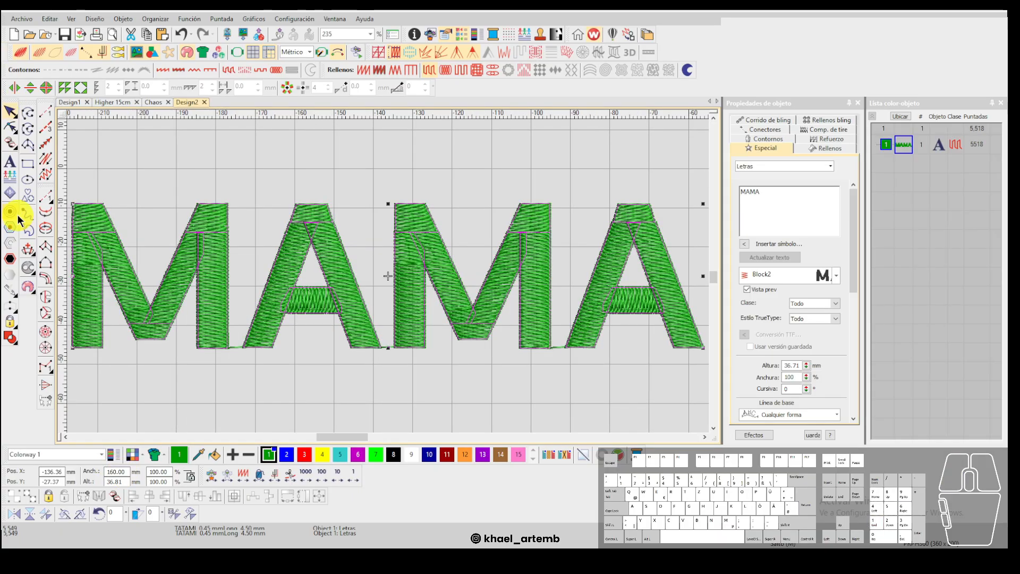
{"action": "left_click", "coordinate": [12, 213]}
{"action": "left_click", "coordinate": [524, 284]}
{"action": "double_click", "coordinate": [512, 245]}
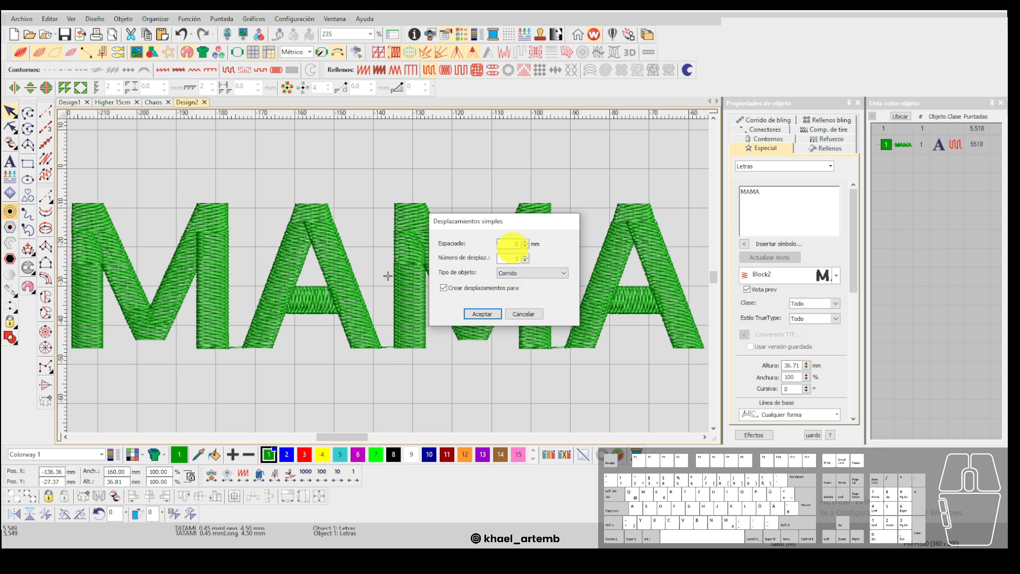
{"action": "left_click", "coordinate": [489, 312]}
Create one Column C satin offset outline around the MAMA letters with 0.00 mm spacing.
{"action": "left_click", "coordinate": [347, 293]}
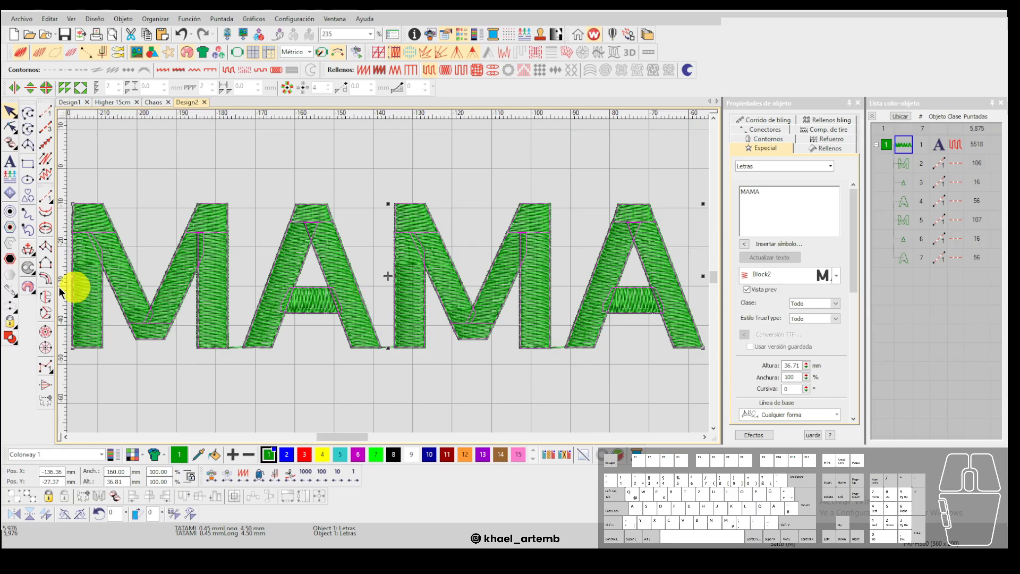
{"action": "left_click", "coordinate": [10, 213]}
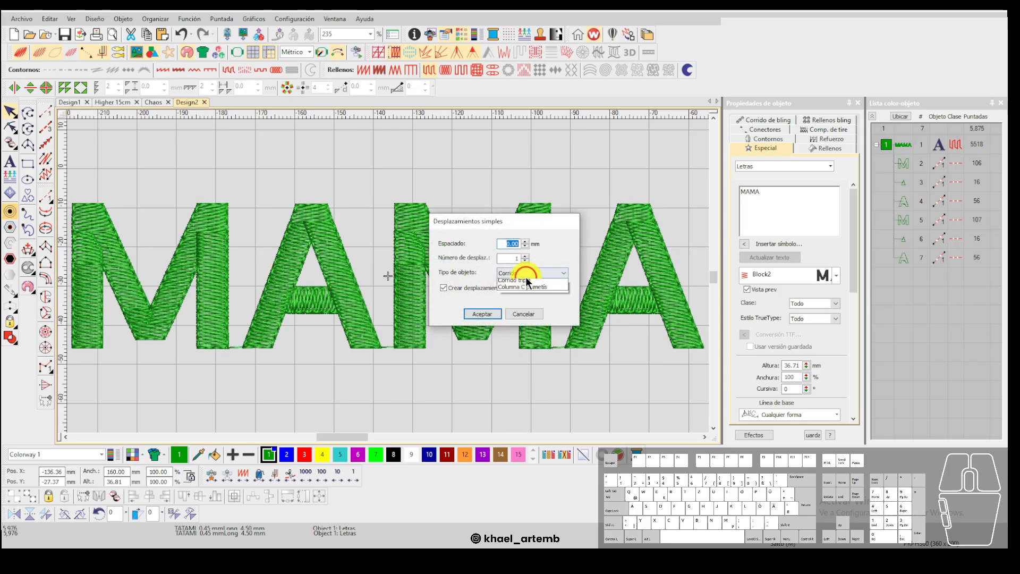
{"action": "left_click", "coordinate": [527, 288]}
{"action": "left_click", "coordinate": [483, 313]}
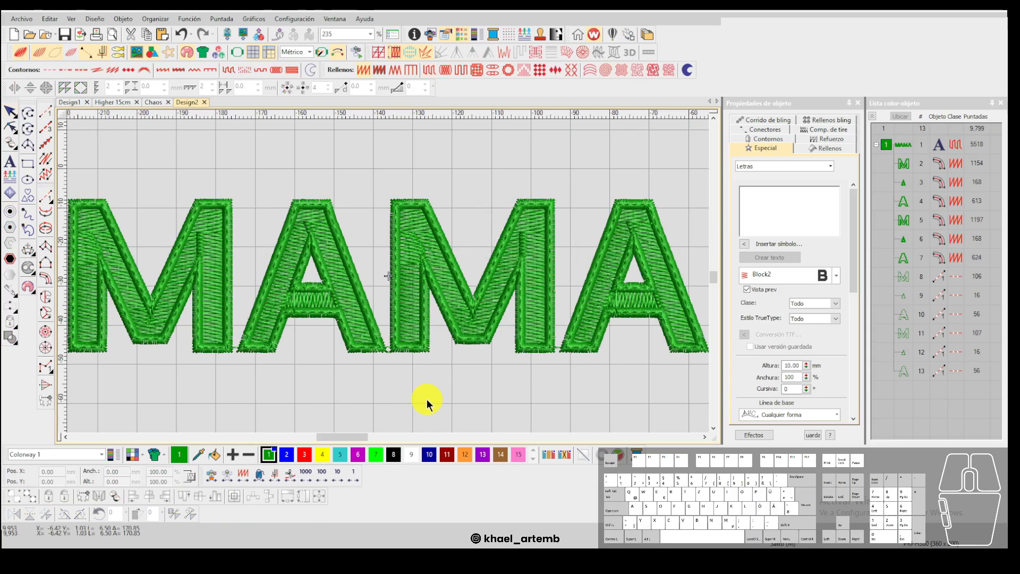
Delete the filled MAMA lettering and move the six run outlines ahead of the satin outlines in the stitching order.
{"action": "left_click", "coordinate": [349, 302]}
{"action": "key", "text": "Delete"}
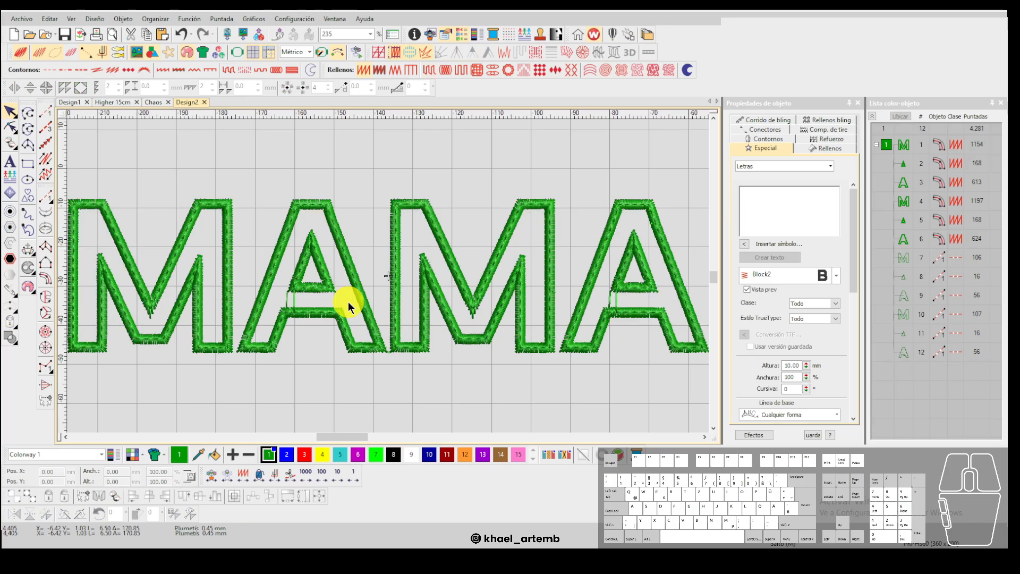
{"action": "left_click", "coordinate": [903, 258]}
{"action": "left_click", "coordinate": [903, 353], "text": "shift"}
{"action": "left_click_drag", "start_coordinate": [902, 260], "coordinate": [903, 143]}
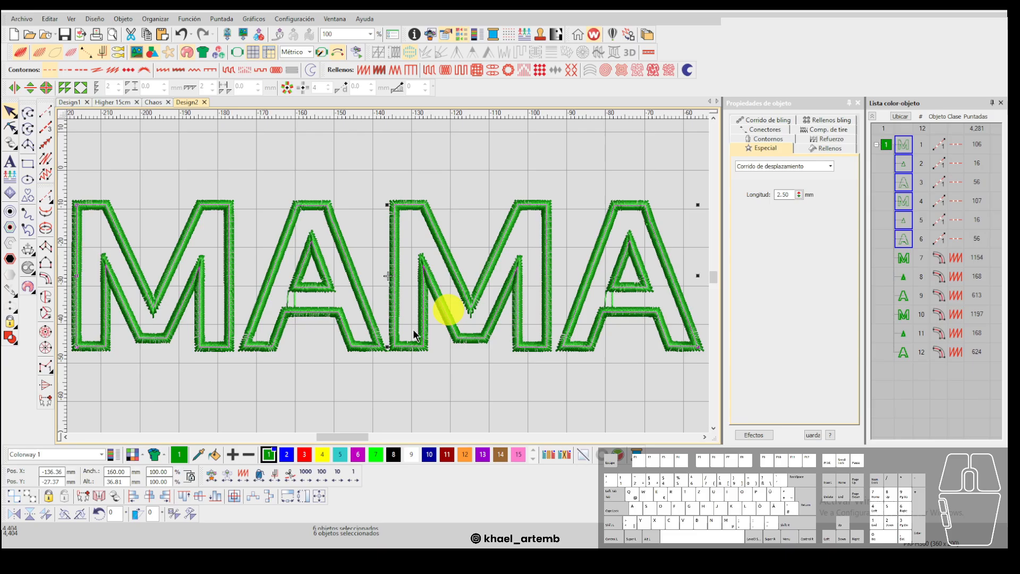
Recolor the six run outlines with palette color 6, magenta.
{"action": "left_click", "coordinate": [353, 459]}
{"action": "key", "text": "t"}
{"action": "scroll", "coordinate": [319, 305], "scroll_direction": "down", "scroll_amount": 1}
{"action": "scroll", "coordinate": [388, 273], "scroll_direction": "up", "scroll_amount": 1}
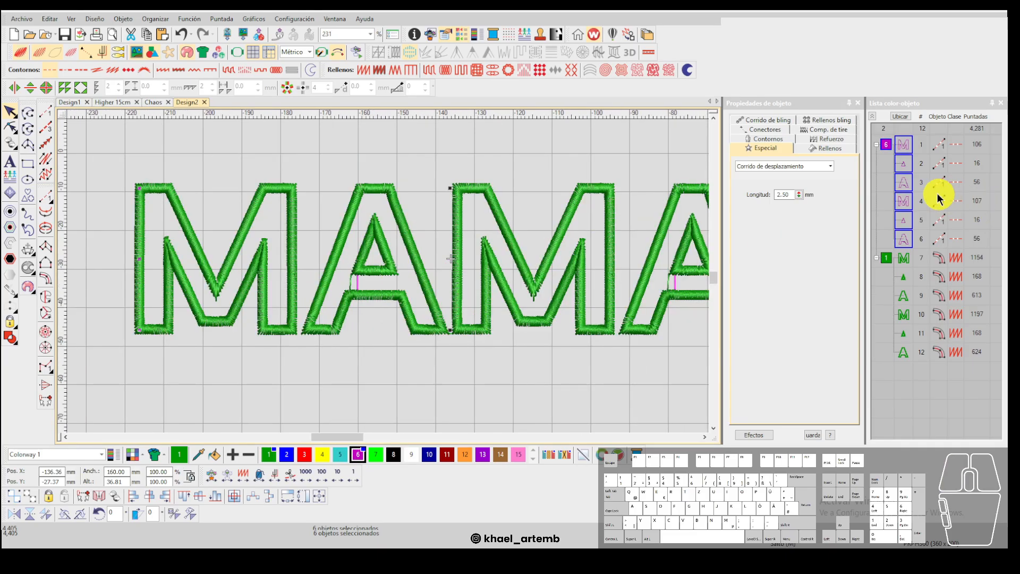
{"action": "scroll", "coordinate": [388, 274], "scroll_direction": "down", "scroll_amount": 1}
{"action": "scroll", "coordinate": [388, 276], "scroll_direction": "up", "scroll_amount": 1}
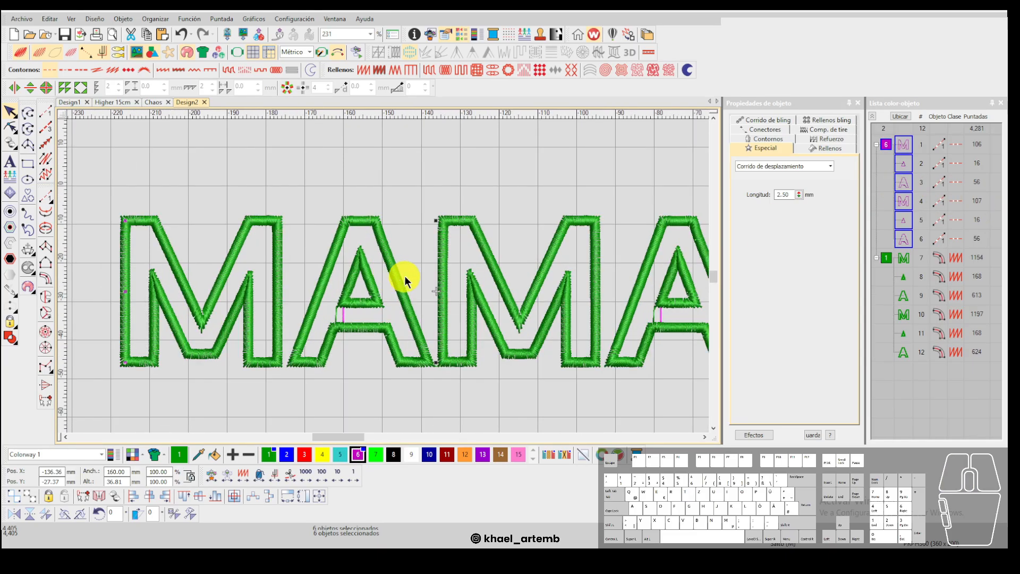
Set the column width of all six green satin outlines to 3 mm.
{"action": "left_click", "coordinate": [508, 297]}
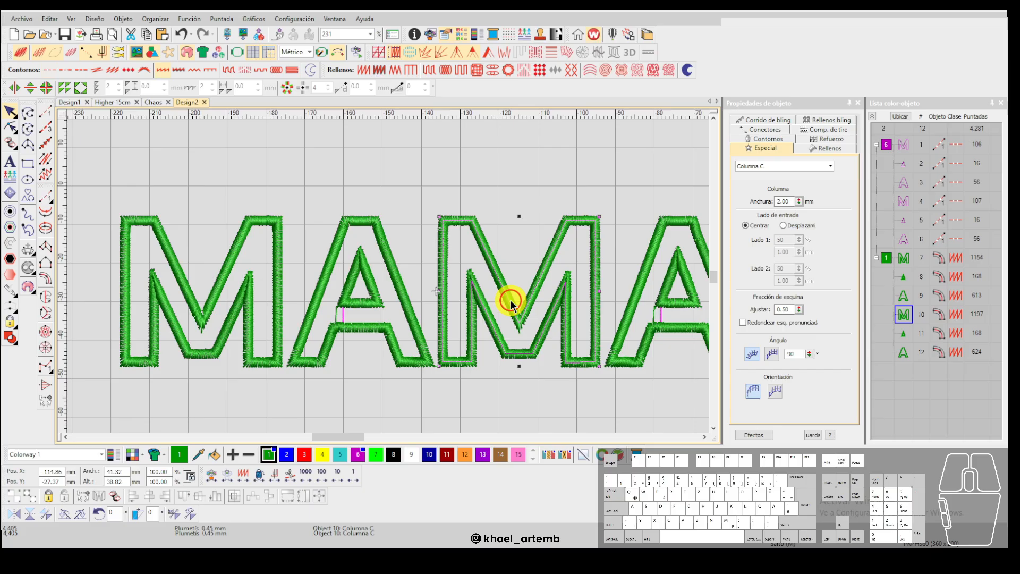
{"action": "left_click", "coordinate": [885, 259]}
{"action": "left_click", "coordinate": [783, 201]}
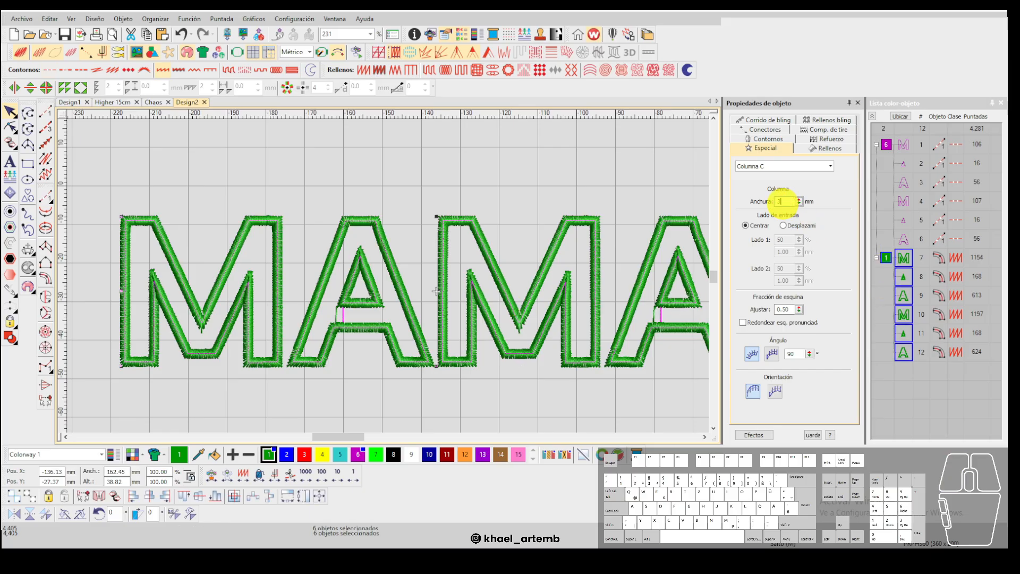
{"action": "type", "text": "3"}
{"action": "key", "text": "Return"}
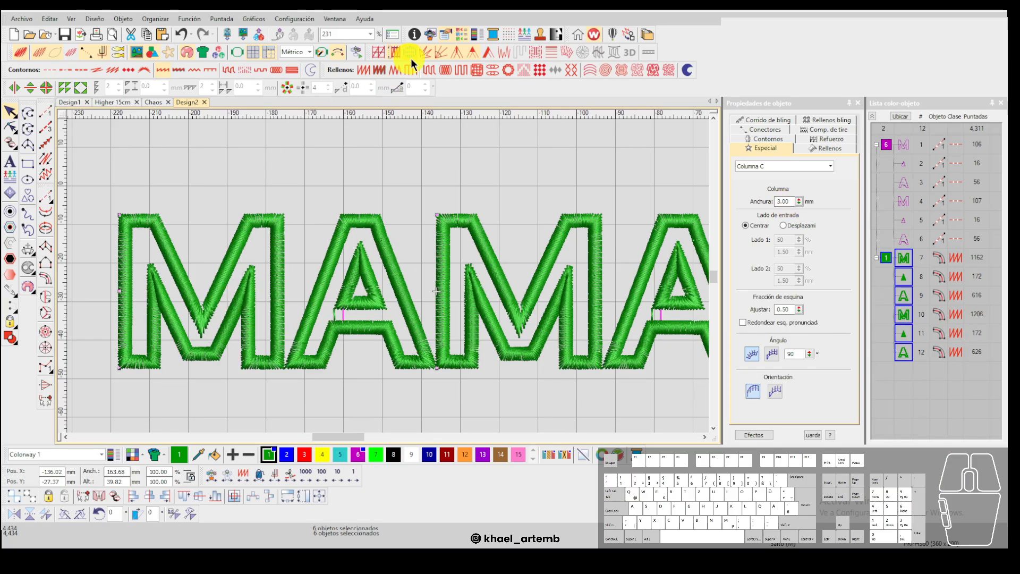
Examine the stitching at the corners and points of the satin outlines on the M and A letters.
{"action": "scroll", "coordinate": [215, 291], "scroll_direction": "up", "scroll_amount": 3}
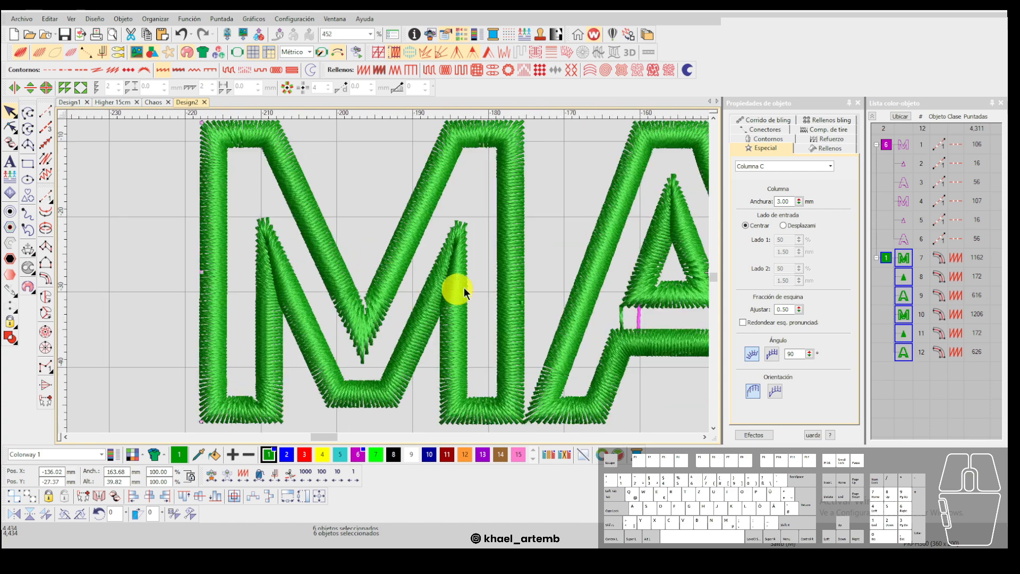
{"action": "scroll", "coordinate": [394, 280], "scroll_direction": "down", "scroll_amount": 2}
{"action": "scroll", "coordinate": [393, 263], "scroll_direction": "up", "scroll_amount": 2}
{"action": "scroll", "coordinate": [362, 285], "scroll_direction": "down", "scroll_amount": 2}
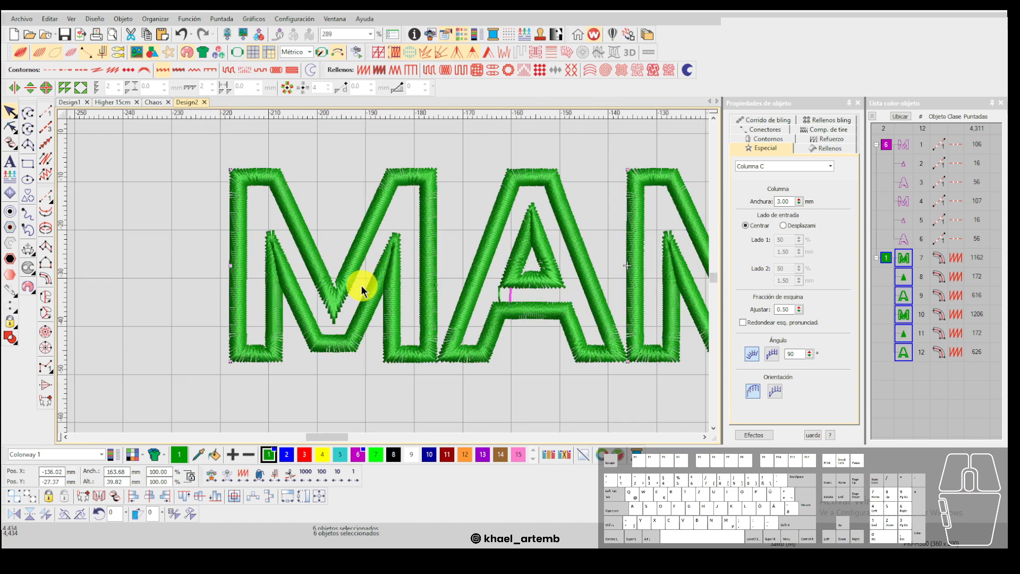
{"action": "scroll", "coordinate": [394, 279], "scroll_direction": "down", "scroll_amount": 2}
{"action": "scroll", "coordinate": [552, 284], "scroll_direction": "up", "scroll_amount": 4}
{"action": "scroll", "coordinate": [432, 265], "scroll_direction": "down", "scroll_amount": 2}
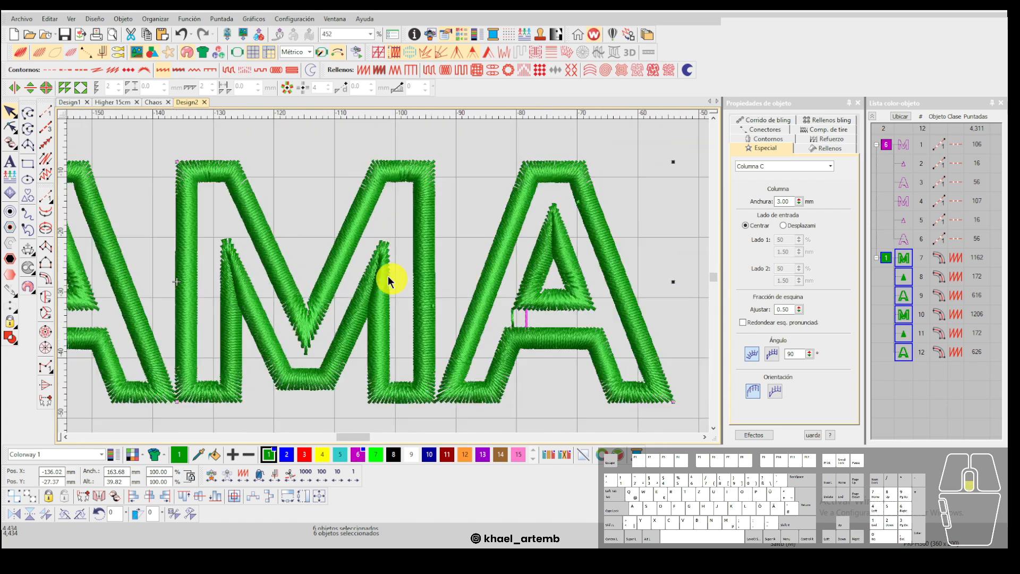
{"action": "scroll", "coordinate": [388, 275], "scroll_direction": "down", "scroll_amount": 3}
{"action": "scroll", "coordinate": [388, 276], "scroll_direction": "up", "scroll_amount": 3}
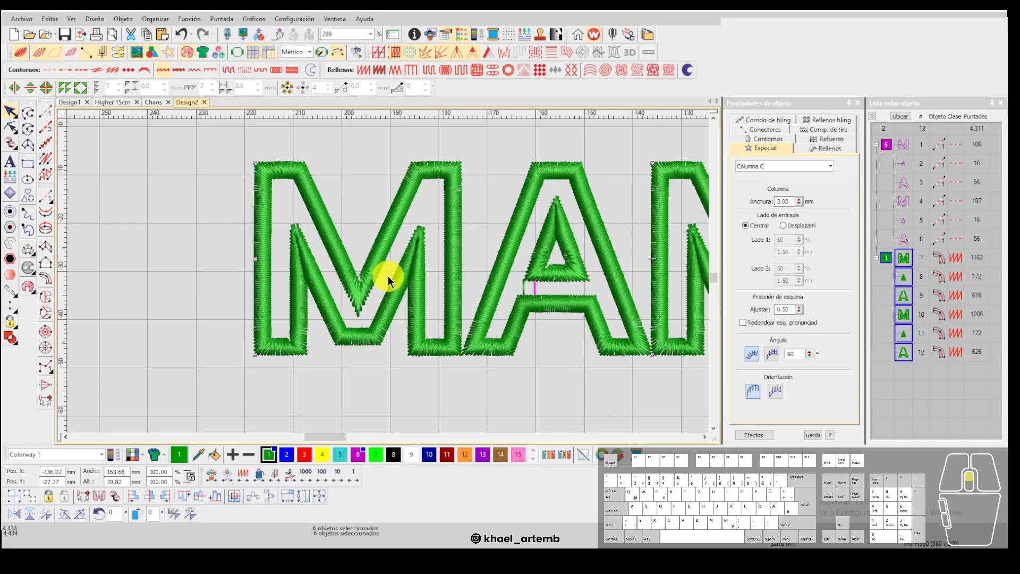
Try mitre corners on the satin outlines and replace them with lap corners at 110° with a 0.50 mm split overlap.
{"action": "left_click", "coordinate": [457, 54]}
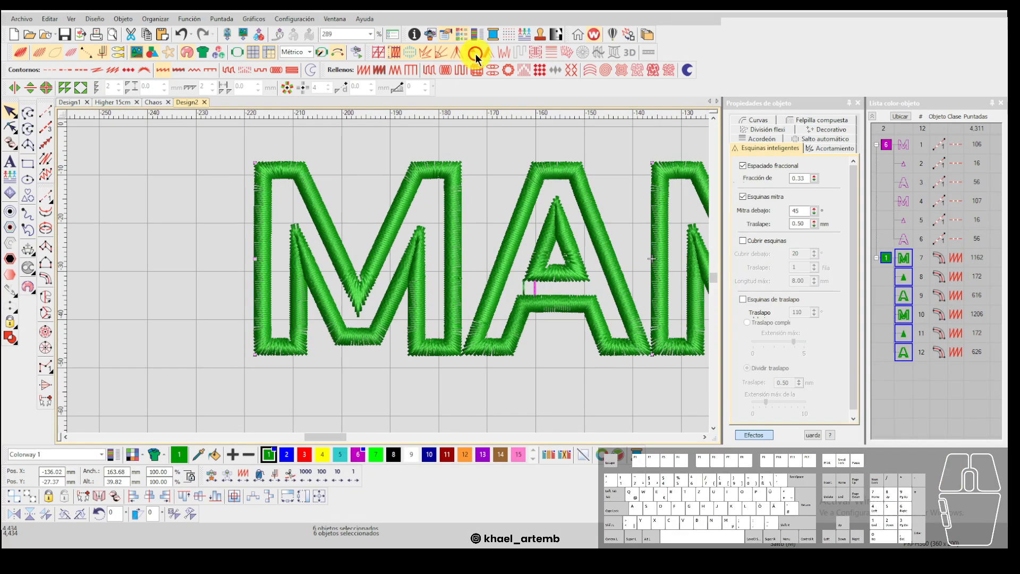
{"action": "left_click", "coordinate": [489, 53]}
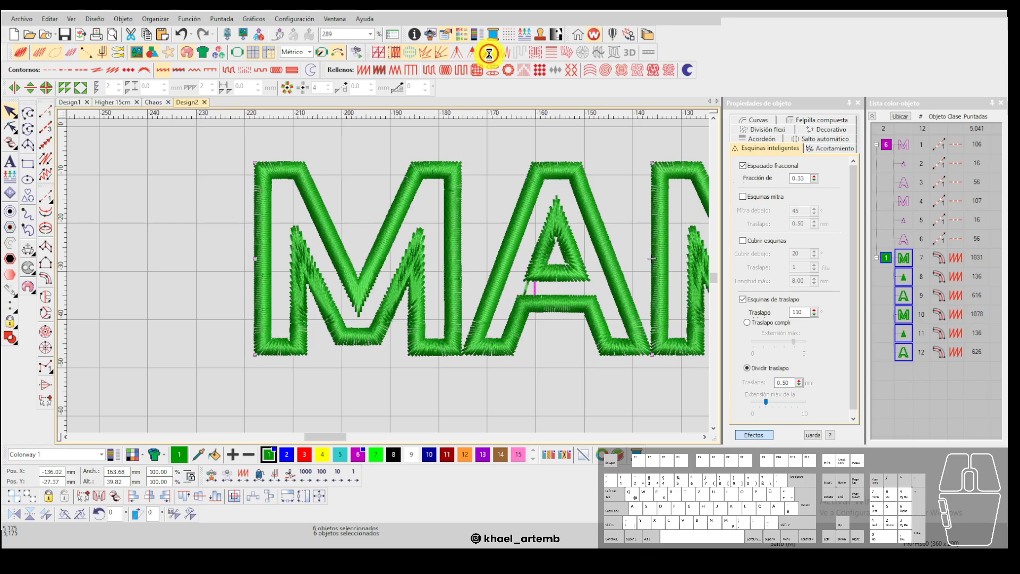
Try cap corners on the green satin outlines and switch back to lap corners at 110°.
{"action": "left_click", "coordinate": [474, 52]}
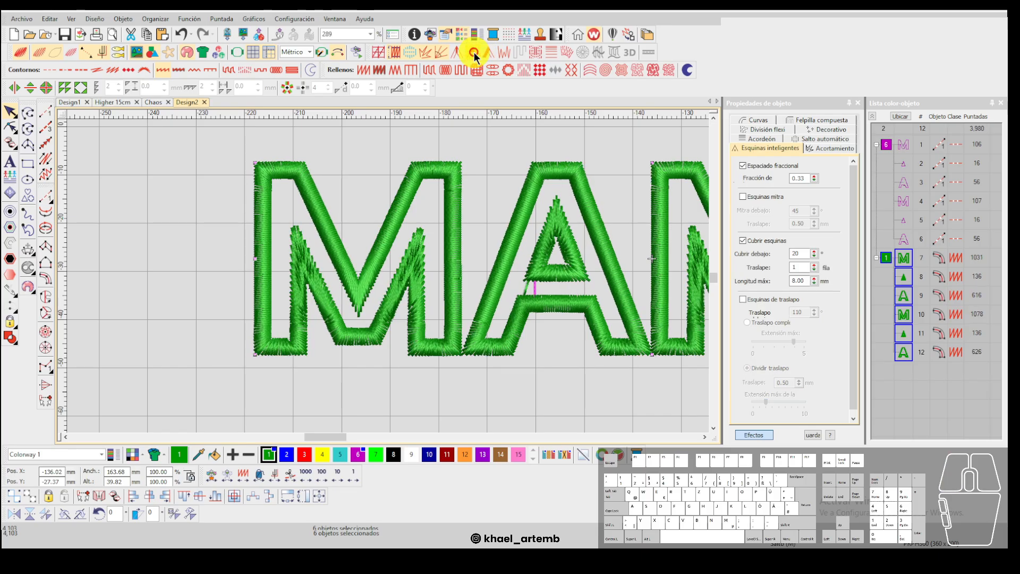
{"action": "left_click", "coordinate": [487, 52]}
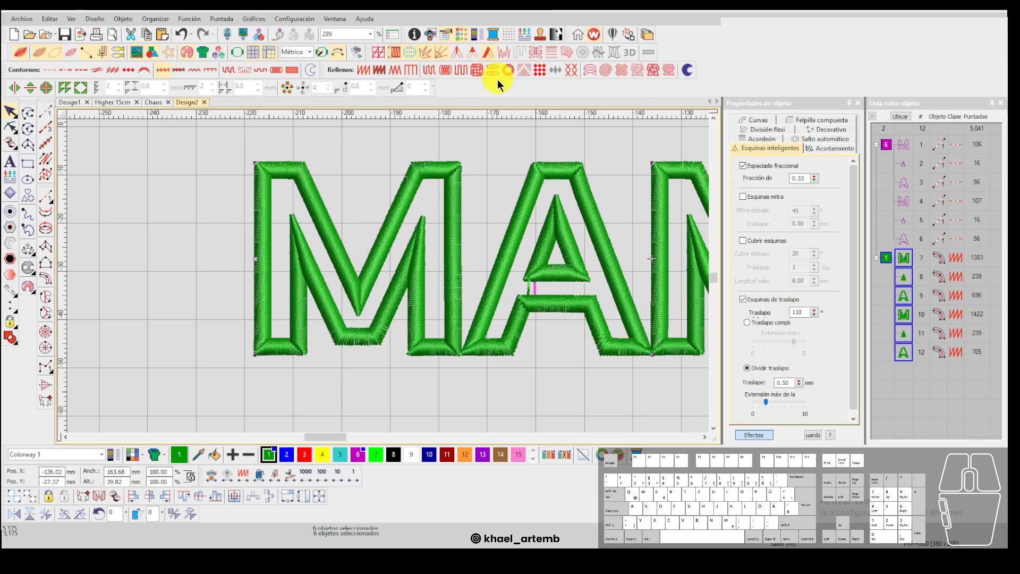
{"action": "scroll", "coordinate": [326, 284], "scroll_direction": "up", "scroll_amount": 1}
Lower the lap-corner angle of the satin outlines to 43° and further to 35°.
{"action": "left_click_drag", "start_coordinate": [814, 312], "coordinate": [771, 385]}
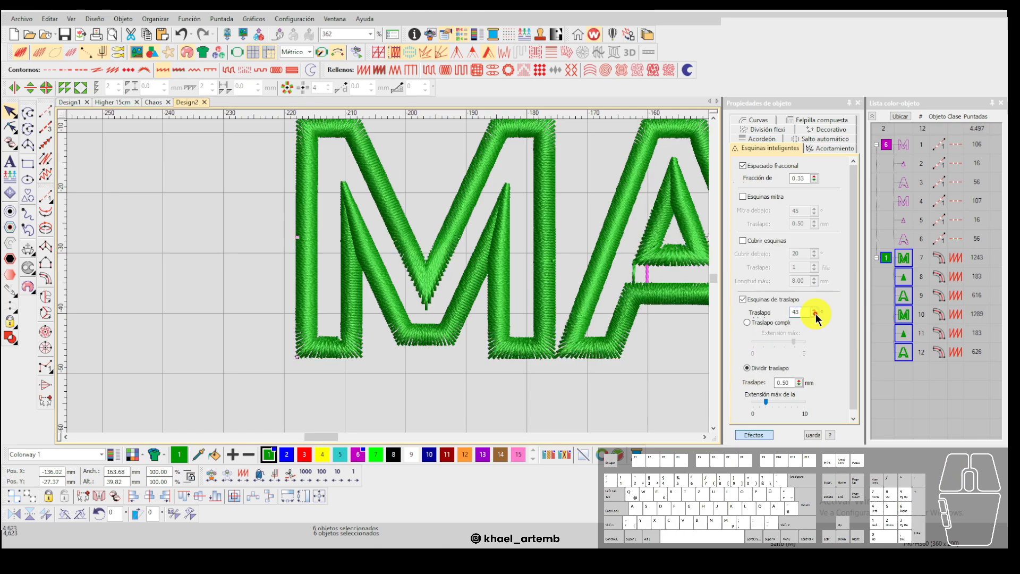
{"action": "left_click", "coordinate": [816, 315]}
{"action": "left_click", "coordinate": [816, 315]}
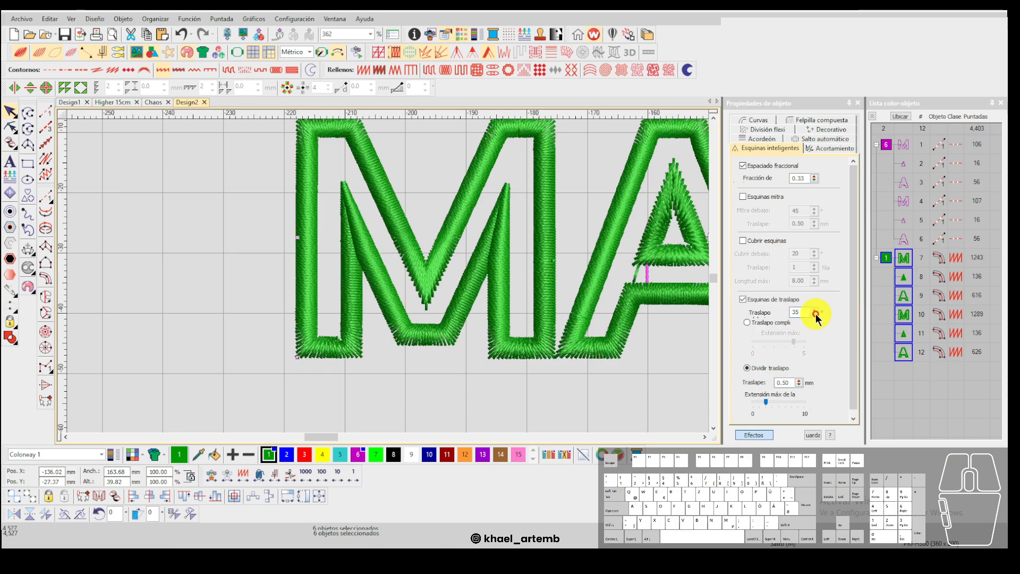
{"action": "left_click", "coordinate": [816, 314]}
Raise the lap-corner angle to 106° and inspect the base corners of the M and A outlines.
{"action": "left_click_drag", "start_coordinate": [814, 319], "coordinate": [768, 339]}
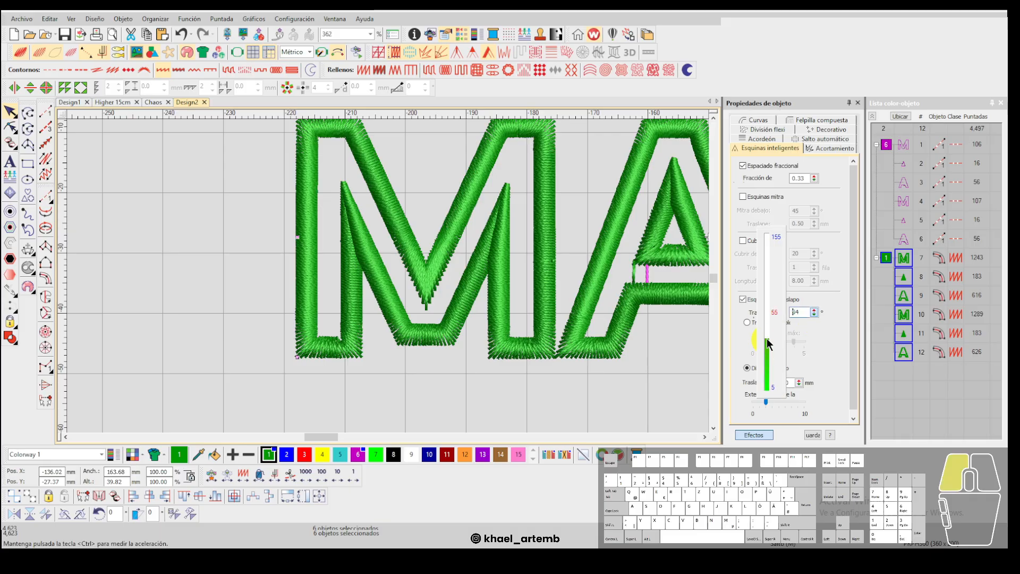
{"action": "left_click_drag", "start_coordinate": [766, 289], "coordinate": [765, 290]}
{"action": "scroll", "coordinate": [385, 275], "scroll_direction": "up", "scroll_amount": 6}
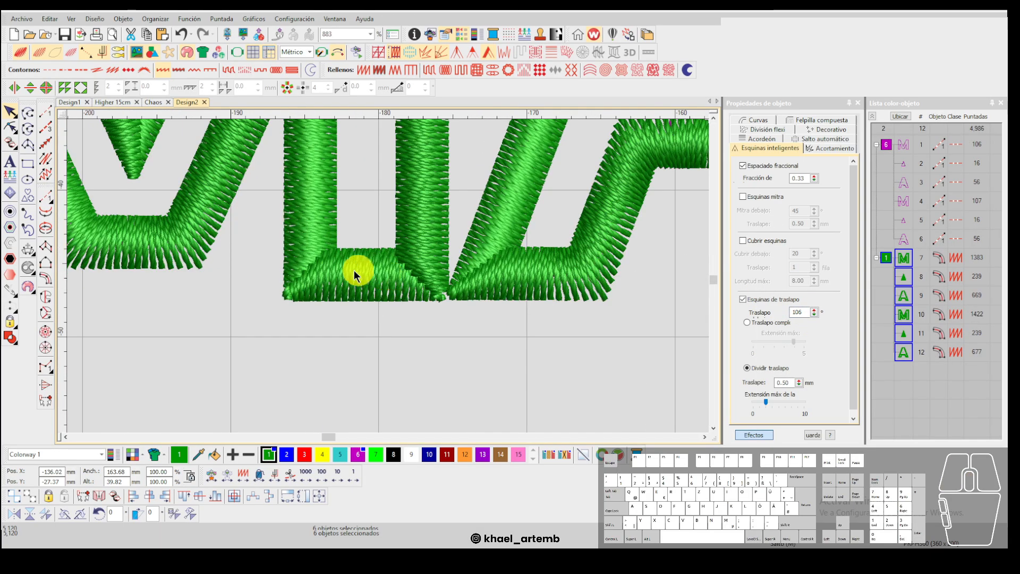
{"action": "scroll", "coordinate": [388, 276], "scroll_direction": "down", "scroll_amount": 4}
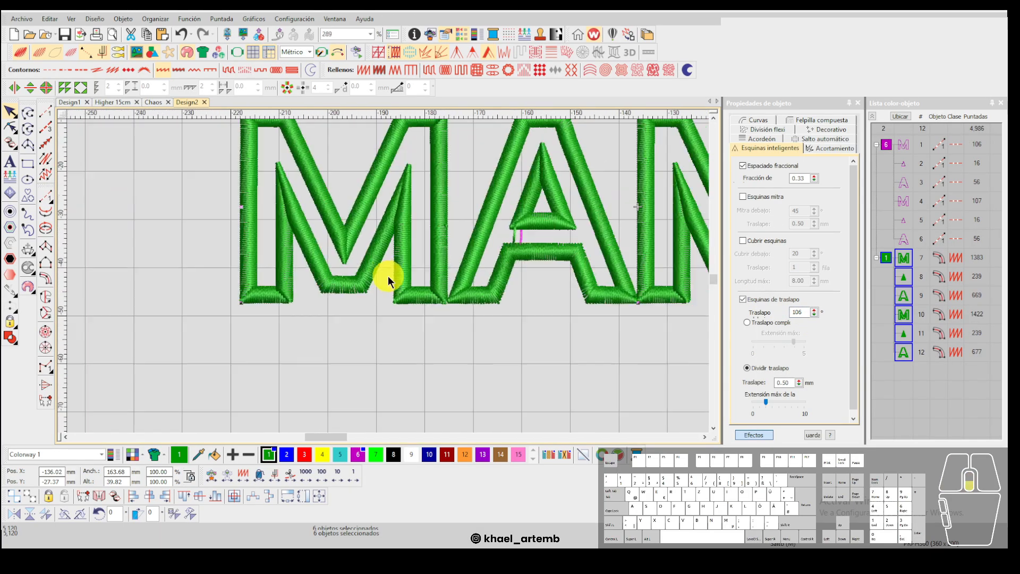
{"action": "scroll", "coordinate": [388, 274], "scroll_direction": "down", "scroll_amount": 3}
{"action": "scroll", "coordinate": [387, 274], "scroll_direction": "up", "scroll_amount": 2}
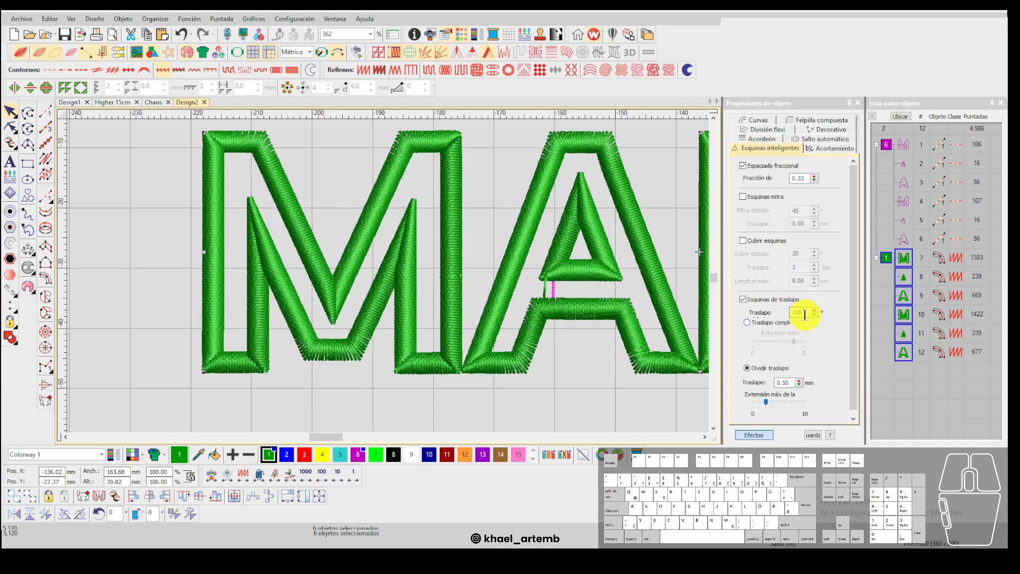
Set the lap-corner angle to 55° and check the stitching on the inner points of the letters.
{"action": "left_click_drag", "start_coordinate": [815, 315], "coordinate": [775, 361]}
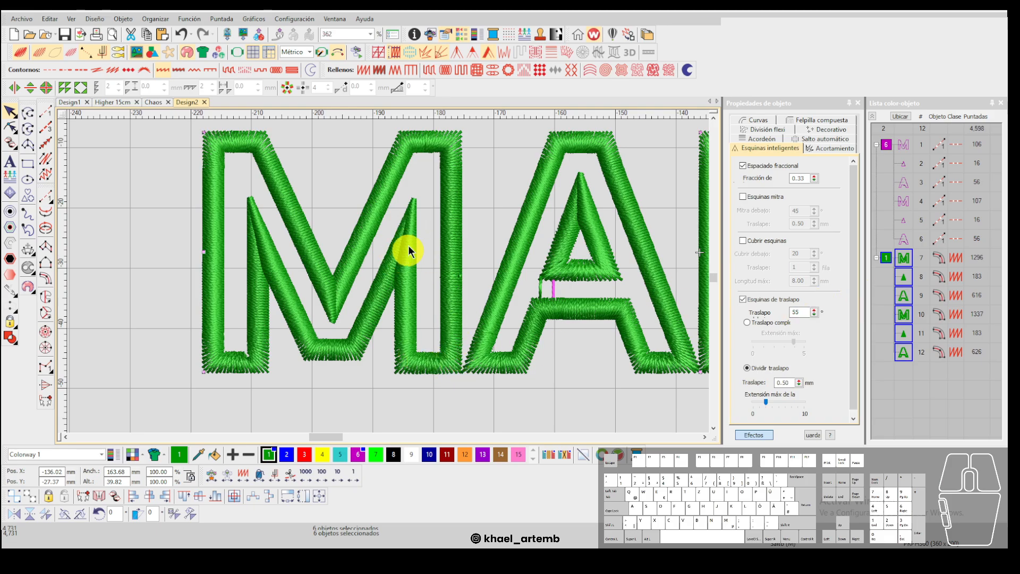
{"action": "scroll", "coordinate": [391, 251], "scroll_direction": "down", "scroll_amount": 3}
{"action": "scroll", "coordinate": [387, 276], "scroll_direction": "up", "scroll_amount": 1}
{"action": "scroll", "coordinate": [391, 277], "scroll_direction": "down", "scroll_amount": 1}
{"action": "scroll", "coordinate": [617, 292], "scroll_direction": "up", "scroll_amount": 1}
{"action": "scroll", "coordinate": [223, 272], "scroll_direction": "down", "scroll_amount": 1}
Increase the lap-corner angle to 135° and inspect the corners around the A's crossbar and feet.
{"action": "left_click_drag", "start_coordinate": [815, 312], "coordinate": [771, 326]}
{"action": "left_click_drag", "start_coordinate": [853, 308], "coordinate": [770, 319]}
{"action": "left_click", "coordinate": [813, 308]}
{"action": "left_click_drag", "start_coordinate": [813, 308], "coordinate": [759, 265]}
{"action": "scroll", "coordinate": [388, 281], "scroll_direction": "up", "scroll_amount": 3}
{"action": "scroll", "coordinate": [388, 280], "scroll_direction": "up", "scroll_amount": 2}
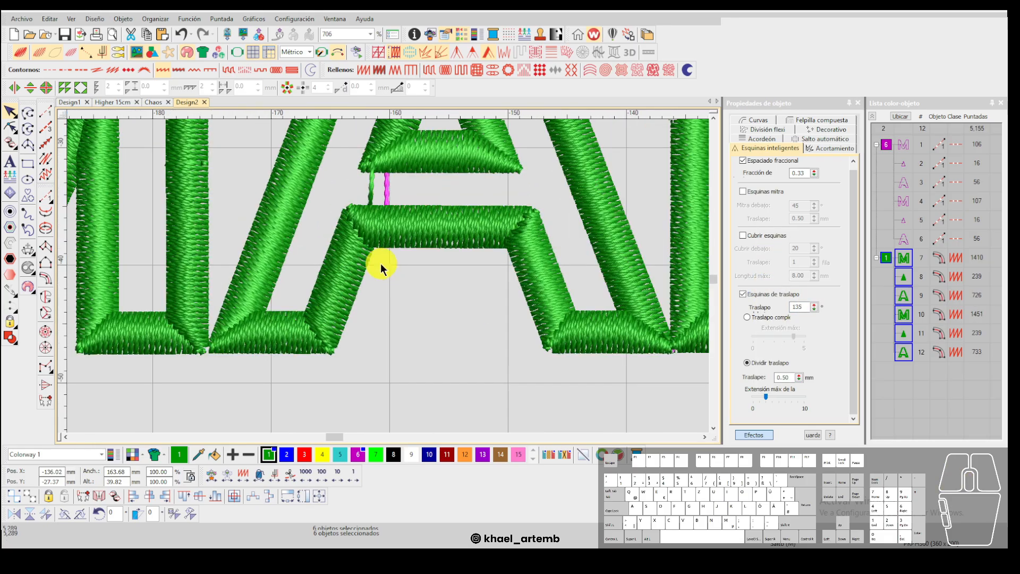
{"action": "scroll", "coordinate": [386, 276], "scroll_direction": "down", "scroll_amount": 3}
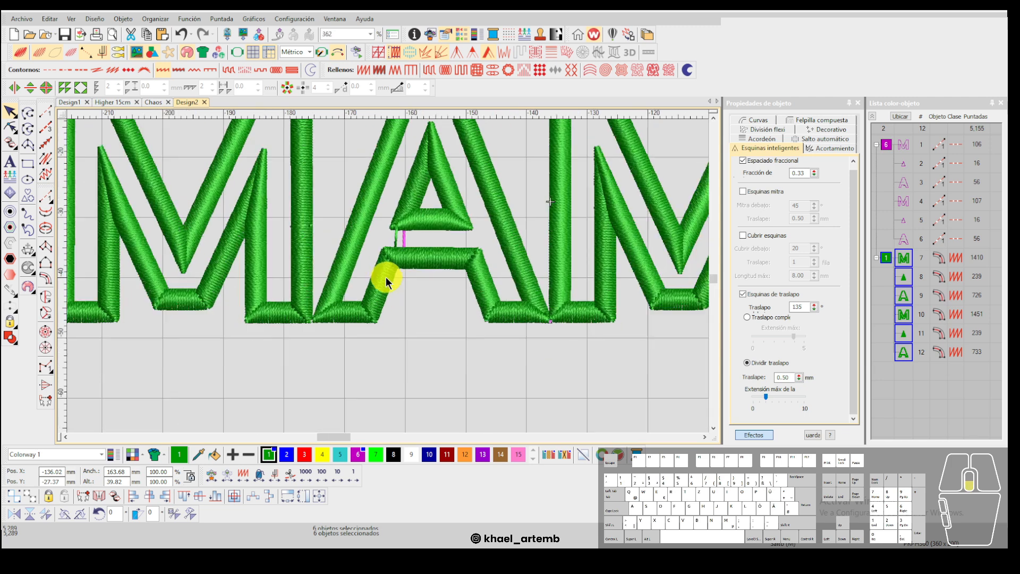
Reduce the lap-corner angle to 22° and check the sharp points of the M and A outlines.
{"action": "left_click_drag", "start_coordinate": [814, 307], "coordinate": [770, 306]}
{"action": "left_click", "coordinate": [813, 307]}
{"action": "left_click_drag", "start_coordinate": [775, 360], "coordinate": [770, 385]}
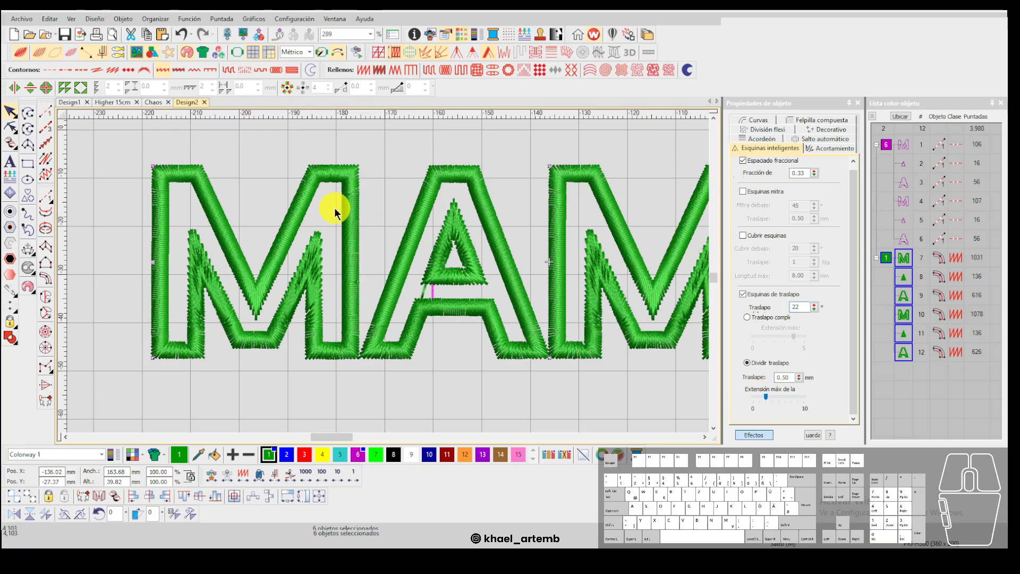
{"action": "scroll", "coordinate": [388, 274], "scroll_direction": "down", "scroll_amount": 3}
{"action": "scroll", "coordinate": [392, 274], "scroll_direction": "up", "scroll_amount": 1}
{"action": "scroll", "coordinate": [604, 258], "scroll_direction": "up", "scroll_amount": 1}
{"action": "scroll", "coordinate": [666, 276], "scroll_direction": "down", "scroll_amount": 2}
Set the lap-corner angle of the satin outlines to 51° and view the whole MAMA lettering.
{"action": "left_click_drag", "start_coordinate": [815, 307], "coordinate": [770, 354]}
{"action": "scroll", "coordinate": [483, 273], "scroll_direction": "up", "scroll_amount": 1}
{"action": "scroll", "coordinate": [387, 273], "scroll_direction": "down", "scroll_amount": 1}
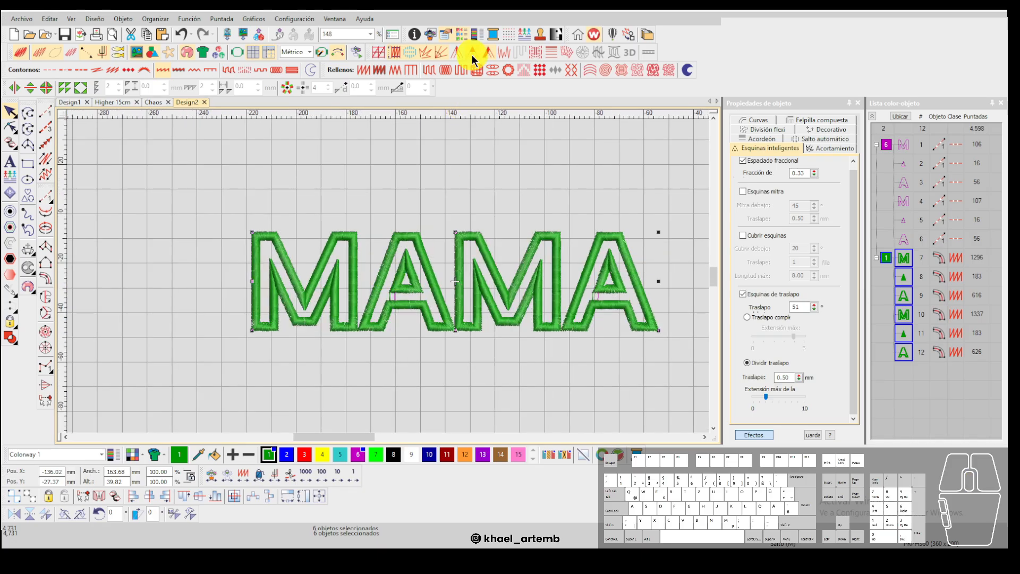
Compare cap and lap corners on the lettering, finishing with cap corners at 20° on all satin outlines.
{"action": "left_click", "coordinate": [473, 55]}
{"action": "left_click", "coordinate": [472, 55]}
{"action": "left_click", "coordinate": [493, 58]}
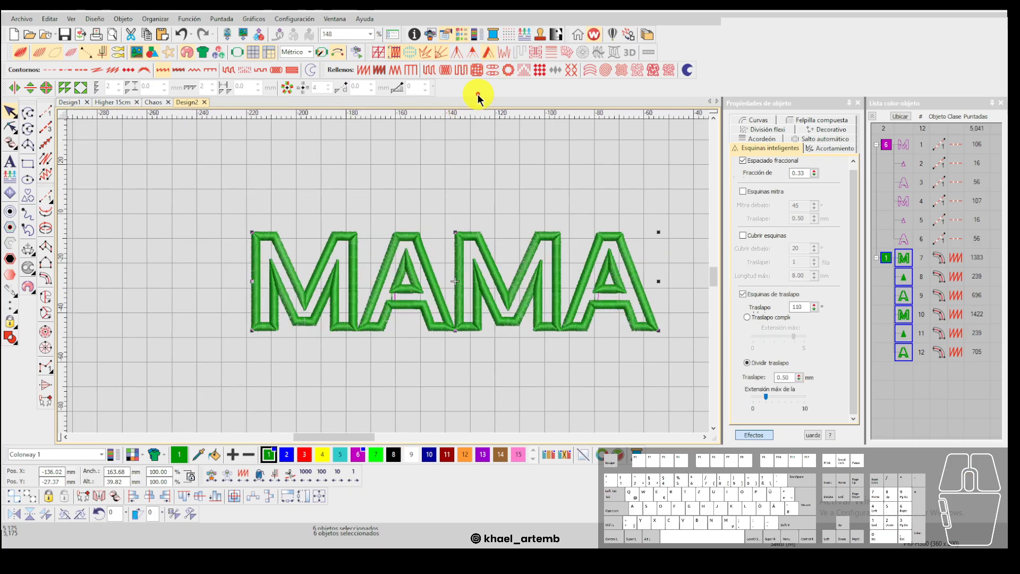
{"action": "left_click", "coordinate": [473, 56]}
{"action": "scroll", "coordinate": [334, 251], "scroll_direction": "up", "scroll_amount": 3}
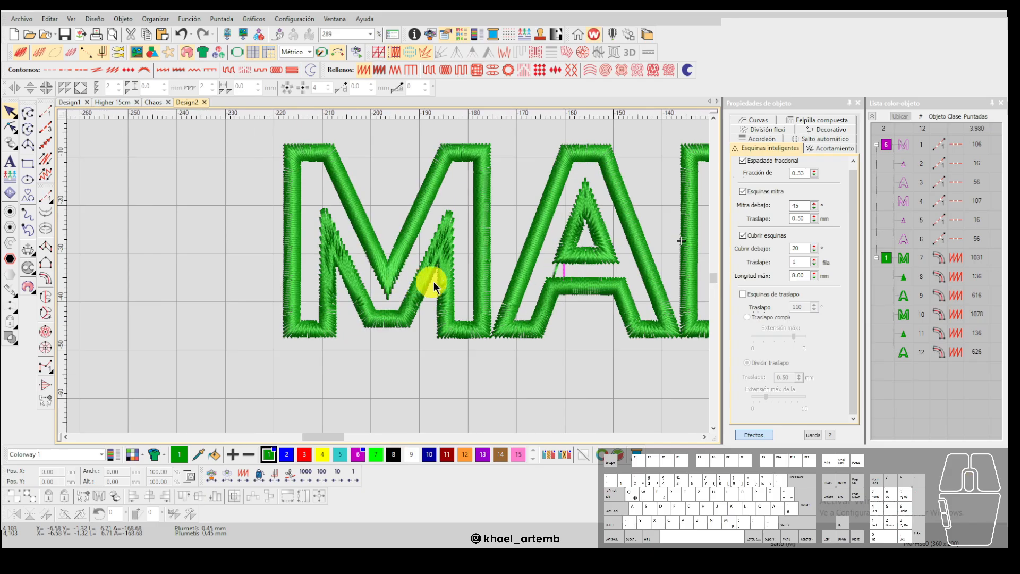
Set the cap-corner angle of the first M's satin outline to 106° and check its corners.
{"action": "left_click", "coordinate": [436, 264]}
{"action": "scroll", "coordinate": [437, 263], "scroll_direction": "down", "scroll_amount": 1}
{"action": "scroll", "coordinate": [478, 228], "scroll_direction": "up", "scroll_amount": 1}
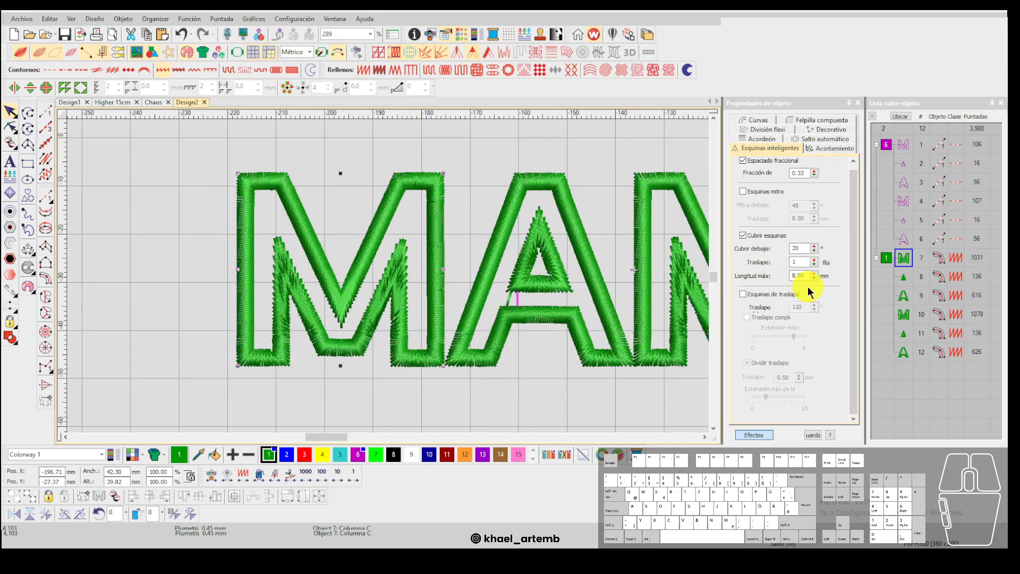
{"action": "left_click_drag", "start_coordinate": [814, 249], "coordinate": [771, 219]}
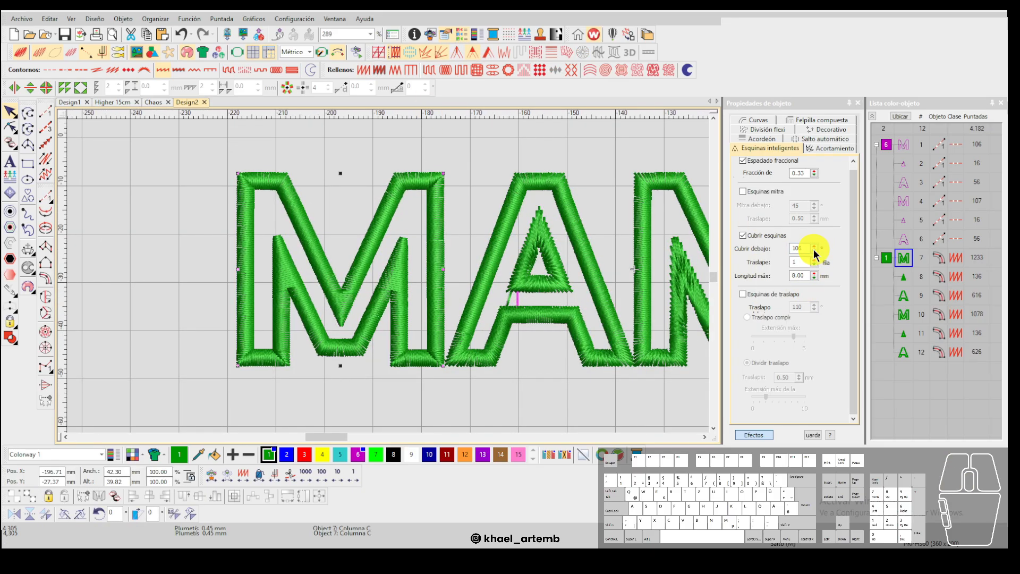
{"action": "scroll", "coordinate": [496, 293], "scroll_direction": "down", "scroll_amount": 1}
{"action": "scroll", "coordinate": [319, 273], "scroll_direction": "up", "scroll_amount": 2}
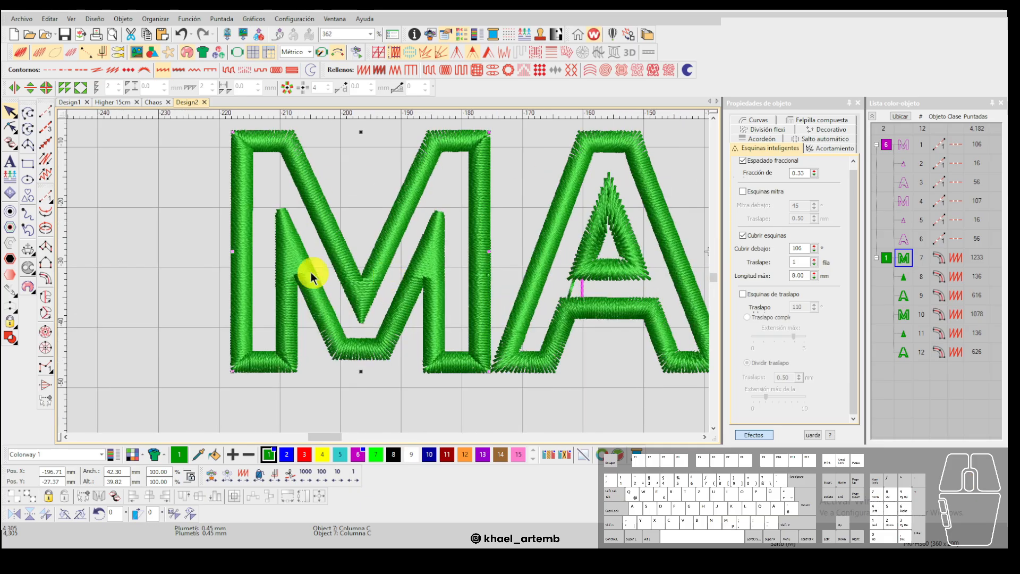
Set the cap-corner angle threshold of the first M's satin outline to 84°.
{"action": "scroll", "coordinate": [388, 276], "scroll_direction": "down", "scroll_amount": 1}
{"action": "scroll", "coordinate": [417, 200], "scroll_direction": "up", "scroll_amount": 1}
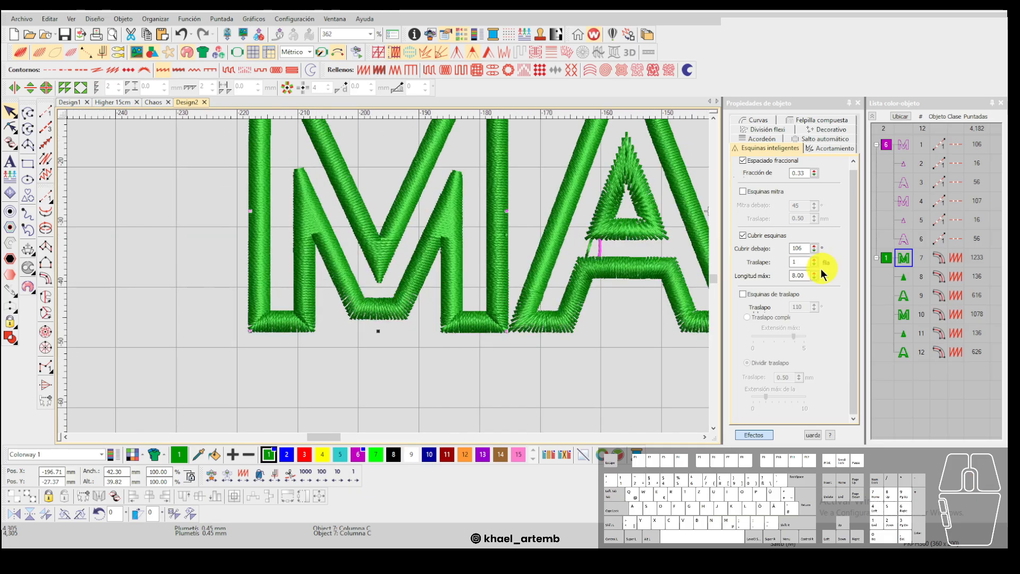
{"action": "left_click", "coordinate": [814, 249]}
{"action": "scroll", "coordinate": [388, 275], "scroll_direction": "down", "scroll_amount": 1}
{"action": "scroll", "coordinate": [399, 248], "scroll_direction": "up", "scroll_amount": 1}
{"action": "scroll", "coordinate": [388, 276], "scroll_direction": "down", "scroll_amount": 2}
{"action": "scroll", "coordinate": [390, 276], "scroll_direction": "up", "scroll_amount": 2}
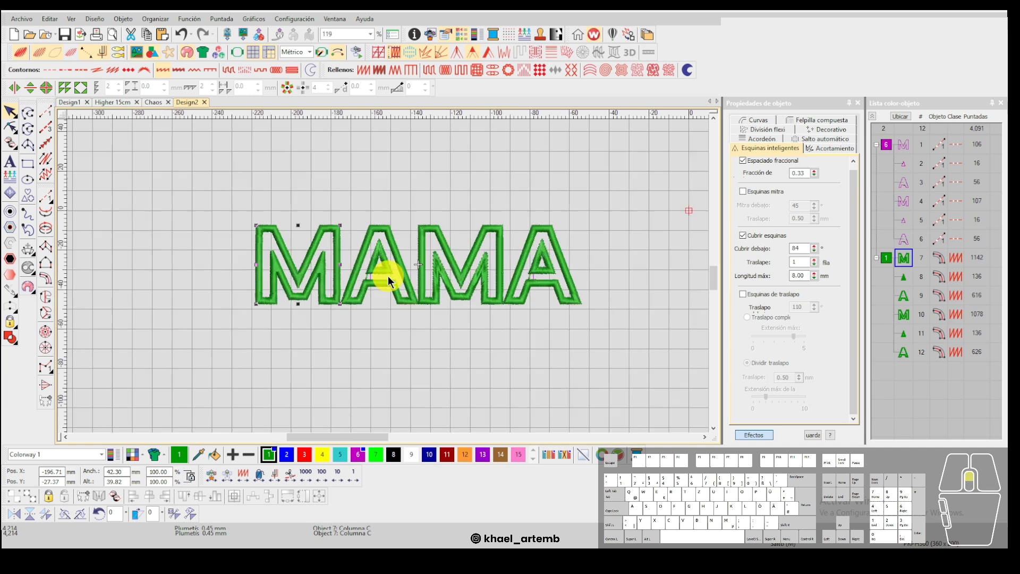
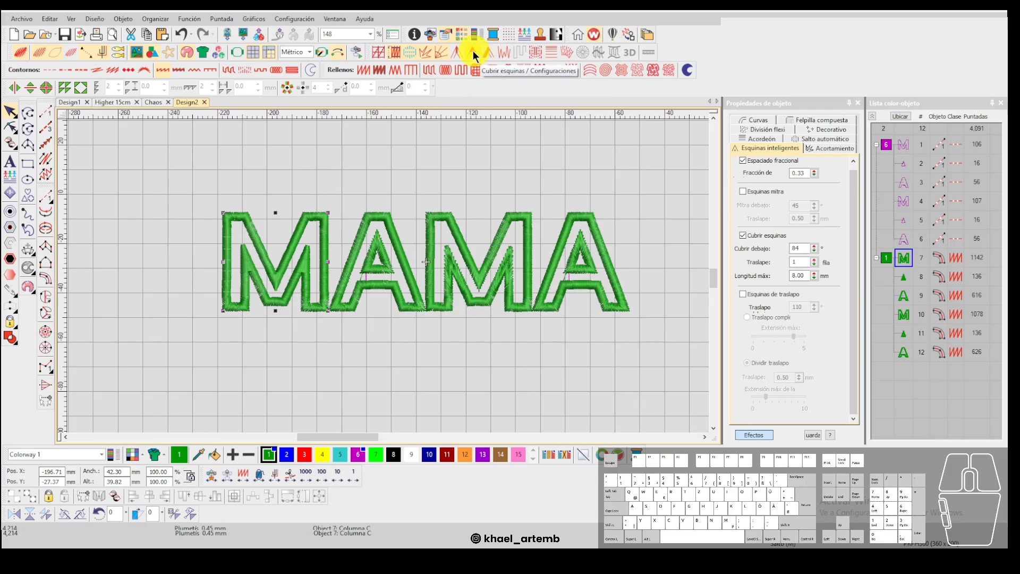
Apply lap corners to the inner triangle of the first A.
{"action": "left_click", "coordinate": [433, 173]}
{"action": "scroll", "coordinate": [371, 205], "scroll_direction": "up", "scroll_amount": 2}
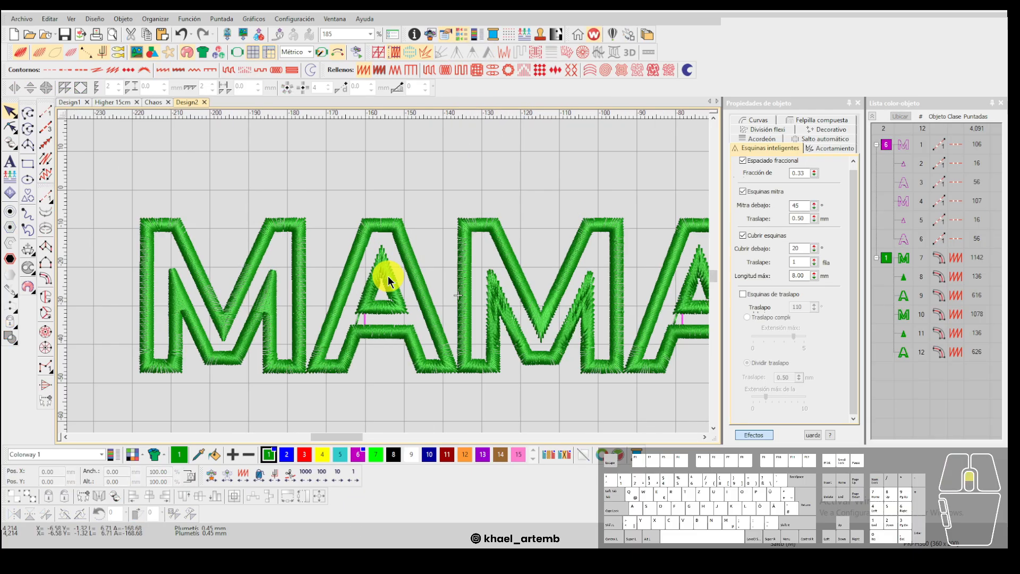
{"action": "left_click", "coordinate": [388, 275]}
{"action": "scroll", "coordinate": [388, 276], "scroll_direction": "up", "scroll_amount": 3}
{"action": "scroll", "coordinate": [519, 346], "scroll_direction": "down", "scroll_amount": 2}
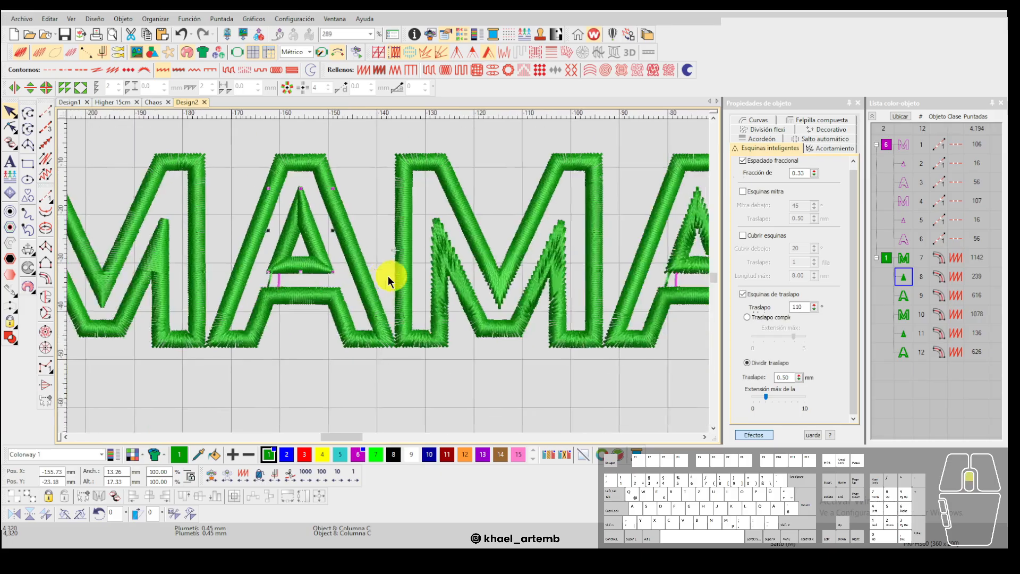
Apply lap corners to the second M's satin outline.
{"action": "scroll", "coordinate": [388, 276], "scroll_direction": "up", "scroll_amount": 1}
{"action": "left_click", "coordinate": [448, 279]}
{"action": "left_click", "coordinate": [472, 55]}
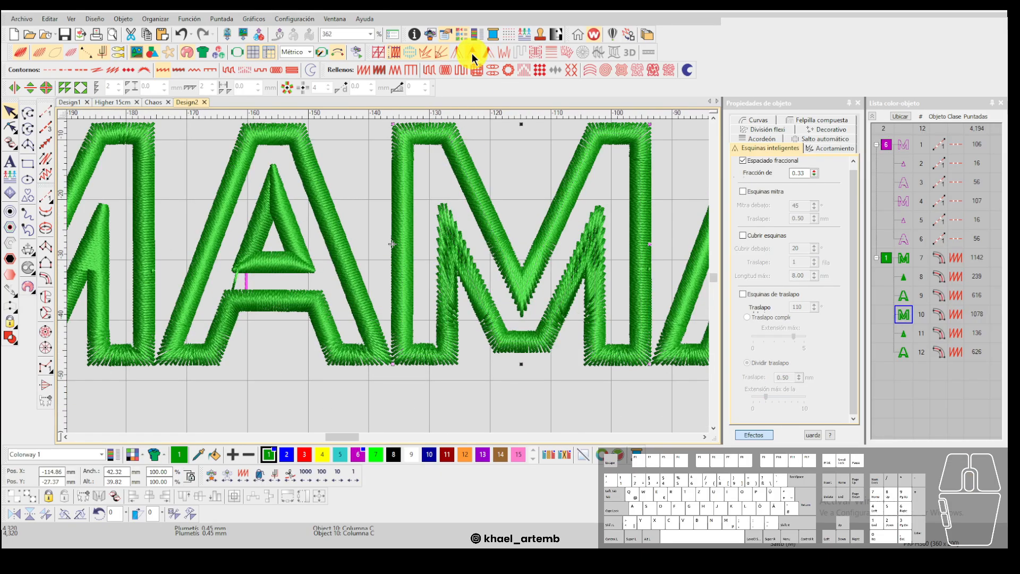
{"action": "left_click", "coordinate": [487, 51]}
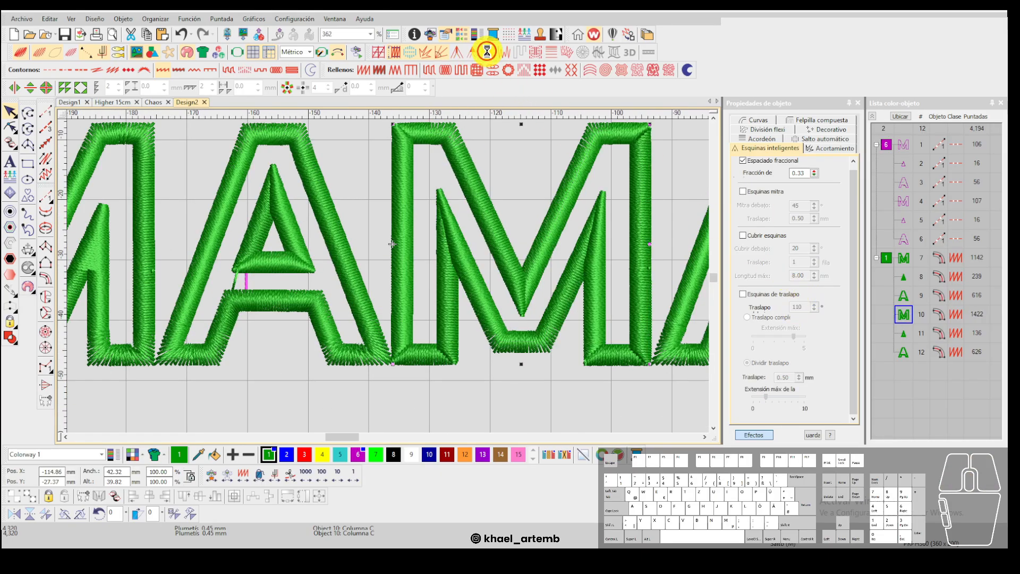
Set the lap-corner angle of the second M to 87° while viewing its lower corners.
{"action": "scroll", "coordinate": [507, 287], "scroll_direction": "down", "scroll_amount": 6}
{"action": "left_click", "coordinate": [400, 306]}
{"action": "scroll", "coordinate": [388, 276], "scroll_direction": "up", "scroll_amount": 10}
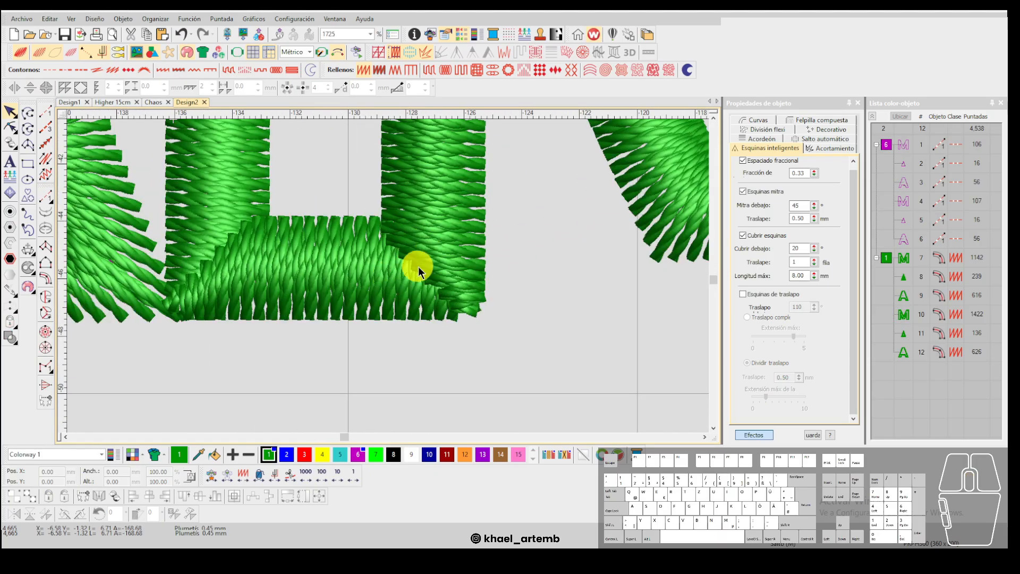
{"action": "left_click", "coordinate": [409, 250]}
{"action": "left_click_drag", "start_coordinate": [808, 303], "coordinate": [776, 326]}
{"action": "scroll", "coordinate": [383, 278], "scroll_direction": "down", "scroll_amount": 2}
{"action": "scroll", "coordinate": [384, 261], "scroll_direction": "up", "scroll_amount": 1}
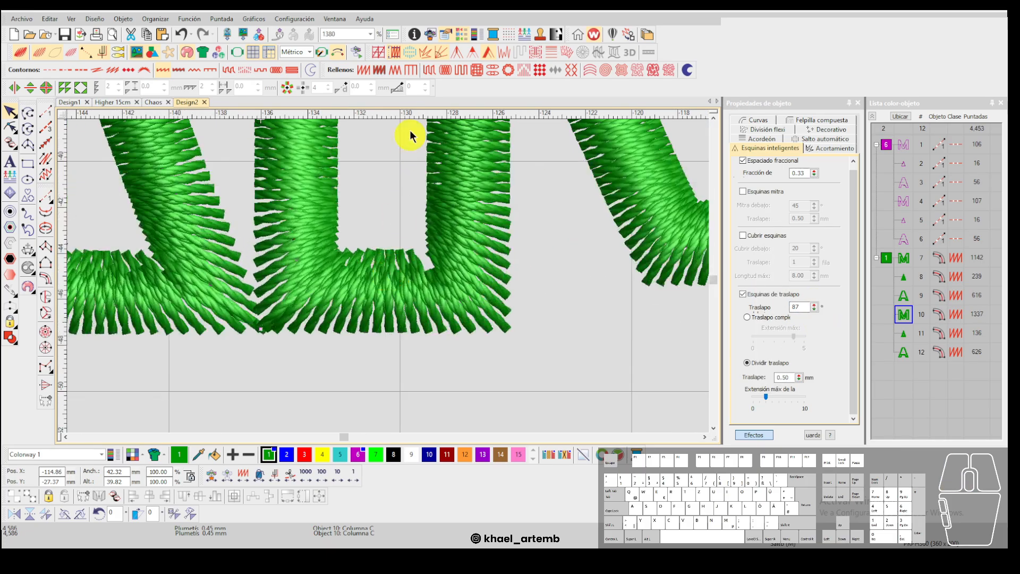
Open the stitch-shortening settings of the second M and examine its corners.
{"action": "left_click", "coordinate": [422, 53]}
{"action": "scroll", "coordinate": [387, 273], "scroll_direction": "down", "scroll_amount": 2}
{"action": "scroll", "coordinate": [388, 273], "scroll_direction": "up", "scroll_amount": 1}
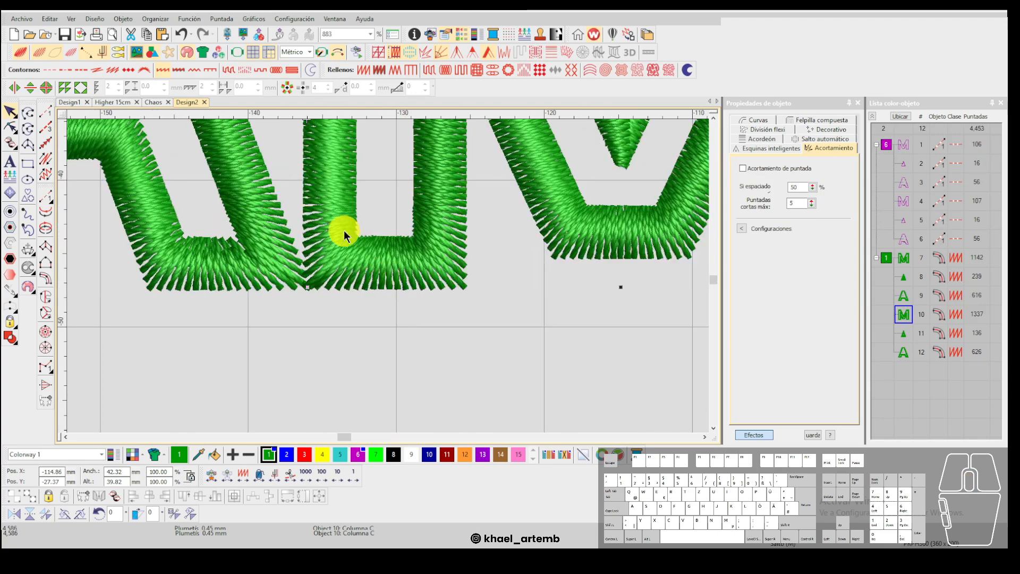
{"action": "scroll", "coordinate": [349, 256], "scroll_direction": "down", "scroll_amount": 3}
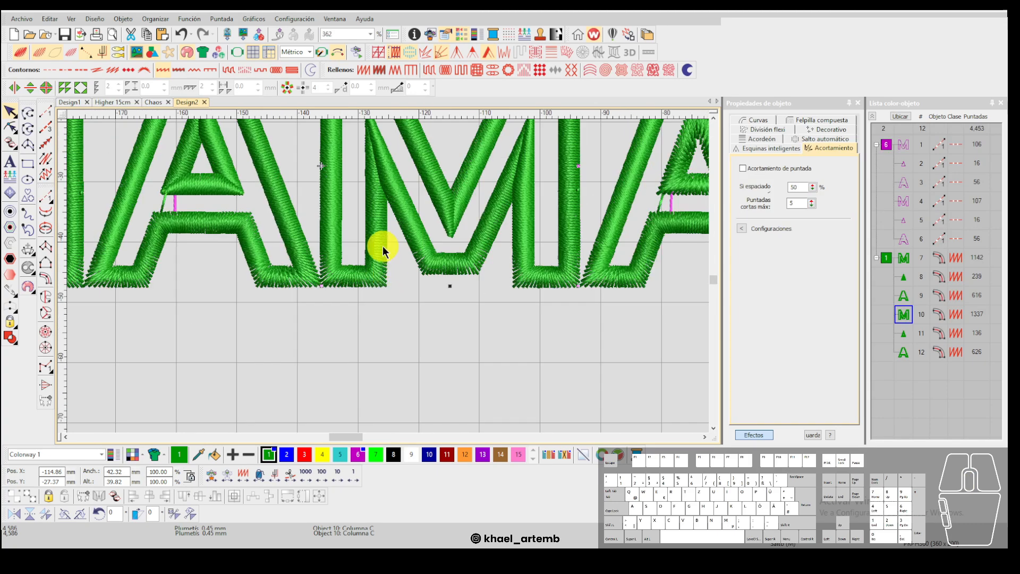
{"action": "scroll", "coordinate": [392, 266], "scroll_direction": "up", "scroll_amount": 1}
{"action": "scroll", "coordinate": [388, 276], "scroll_direction": "up", "scroll_amount": 1}
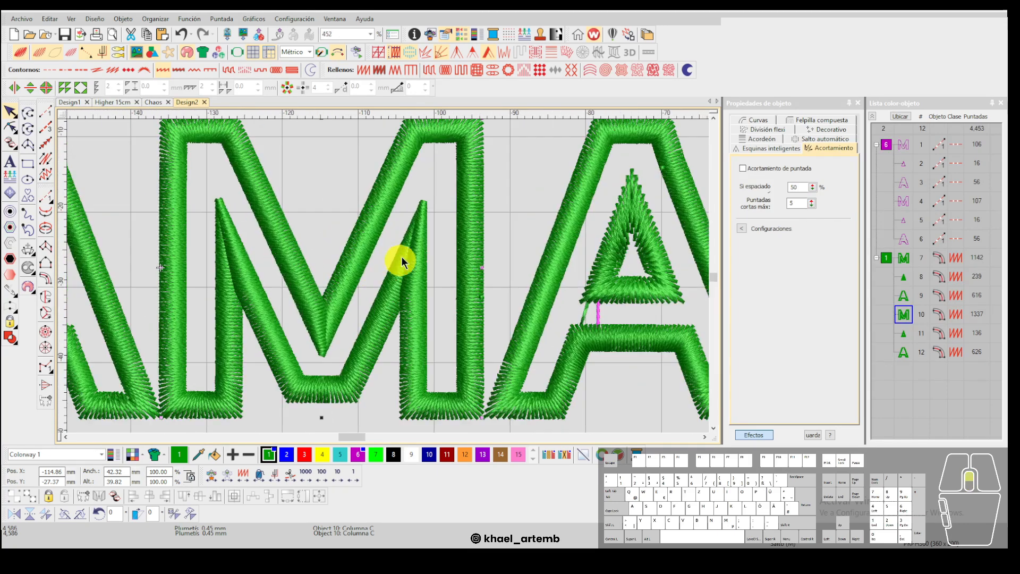
Compare the second M's sharp corners in the plain stitch view and the realistic view.
{"action": "scroll", "coordinate": [388, 276], "scroll_direction": "up", "scroll_amount": 2}
{"action": "scroll", "coordinate": [390, 276], "scroll_direction": "down", "scroll_amount": 2}
{"action": "scroll", "coordinate": [394, 281], "scroll_direction": "up", "scroll_amount": 2}
{"action": "key", "text": "t"}
{"action": "scroll", "coordinate": [388, 275], "scroll_direction": "up", "scroll_amount": 1}
{"action": "scroll", "coordinate": [388, 276], "scroll_direction": "down", "scroll_amount": 1}
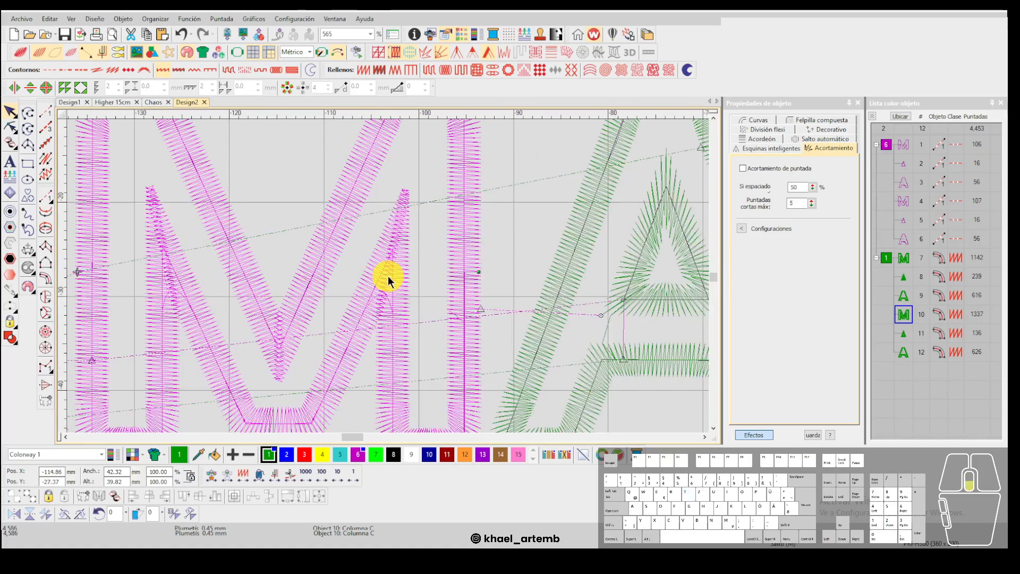
{"action": "scroll", "coordinate": [388, 276], "scroll_direction": "up", "scroll_amount": 1}
{"action": "key", "text": "t"}
{"action": "scroll", "coordinate": [388, 275], "scroll_direction": "down", "scroll_amount": 5}
{"action": "scroll", "coordinate": [388, 276], "scroll_direction": "up", "scroll_amount": 3}
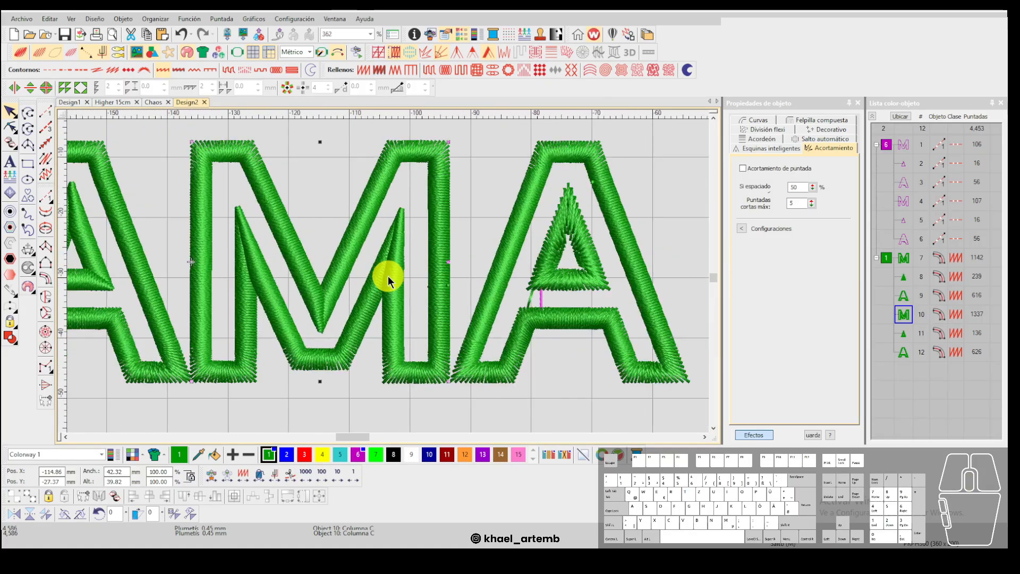
Open the second M's Column C properties and remove its lap corners.
{"action": "scroll", "coordinate": [316, 296], "scroll_direction": "down", "scroll_amount": 1}
{"action": "scroll", "coordinate": [388, 275], "scroll_direction": "up", "scroll_amount": 1}
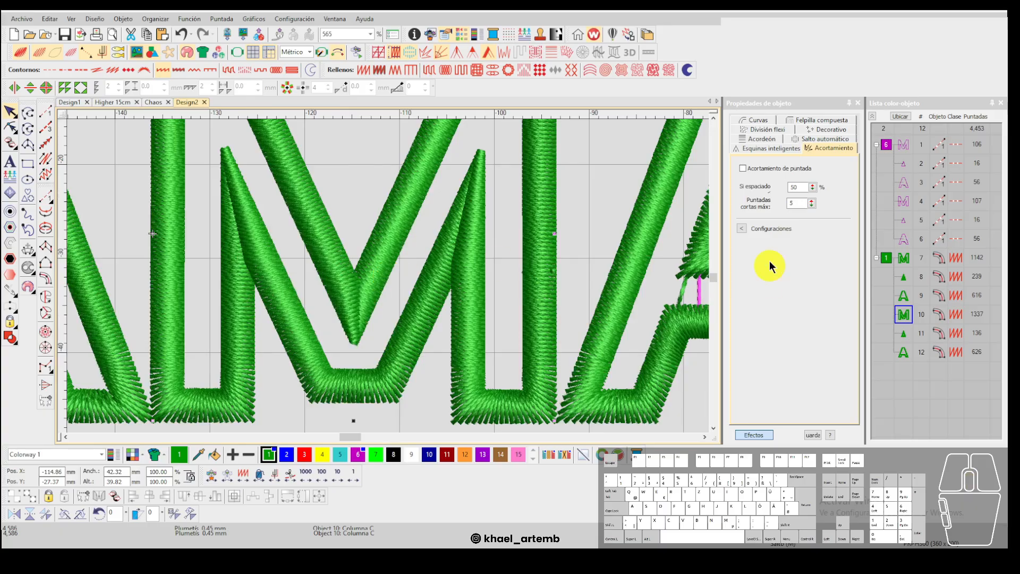
{"action": "double_click", "coordinate": [246, 388]}
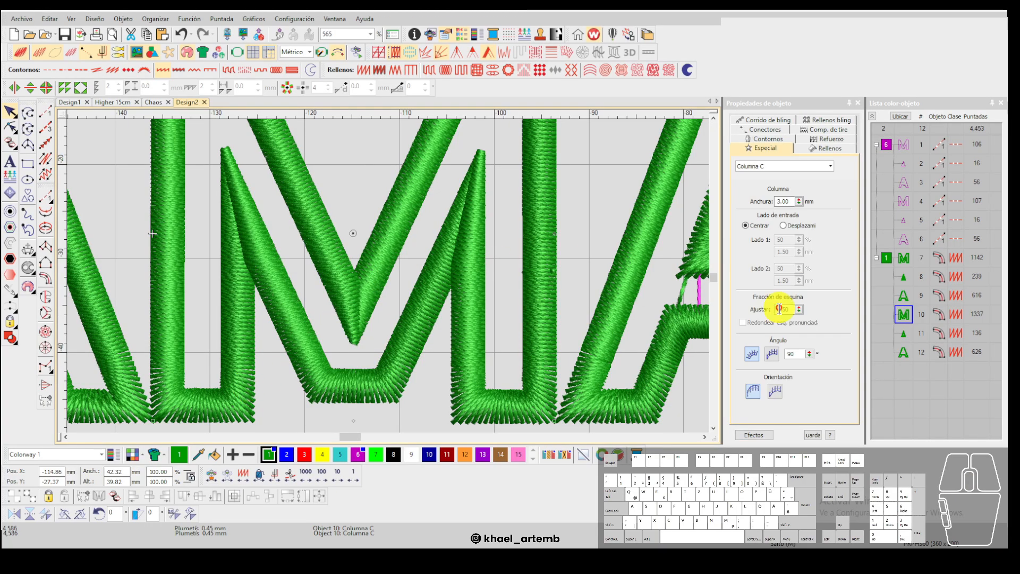
{"action": "left_click", "coordinate": [487, 52]}
{"action": "scroll", "coordinate": [388, 276], "scroll_direction": "down", "scroll_amount": 3}
{"action": "scroll", "coordinate": [388, 276], "scroll_direction": "up", "scroll_amount": 3}
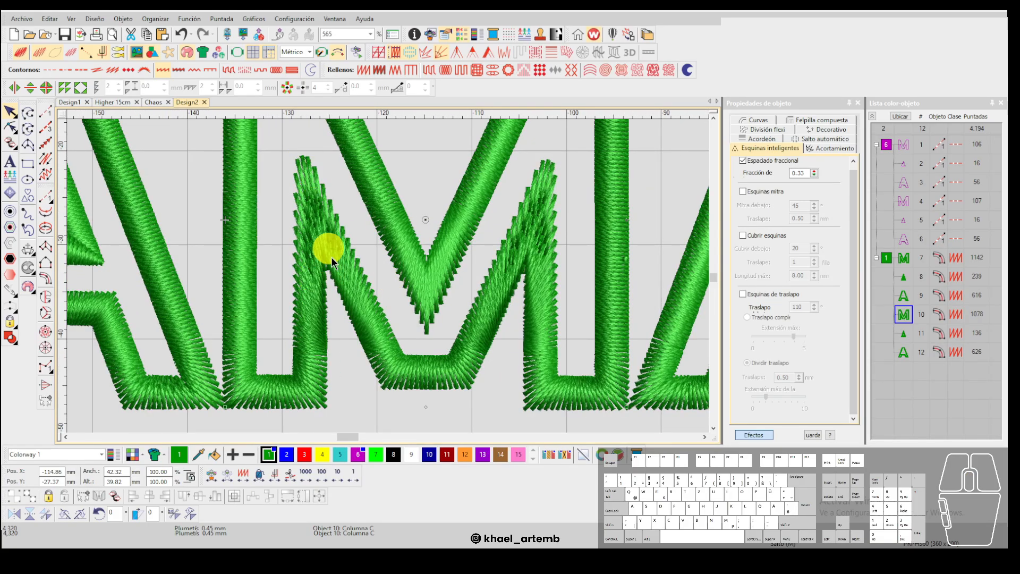
Apply lap corners to the second M again and set the lap angle to 79°.
{"action": "left_click", "coordinate": [487, 51]}
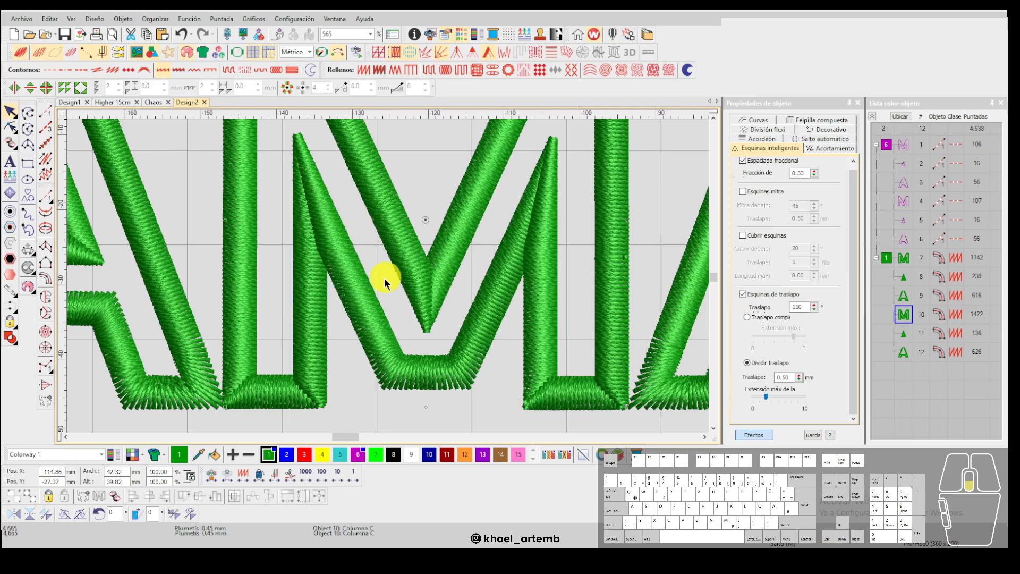
{"action": "scroll", "coordinate": [386, 281], "scroll_direction": "down", "scroll_amount": 1}
{"action": "scroll", "coordinate": [390, 276], "scroll_direction": "down", "scroll_amount": 1}
{"action": "scroll", "coordinate": [387, 279], "scroll_direction": "up", "scroll_amount": 2}
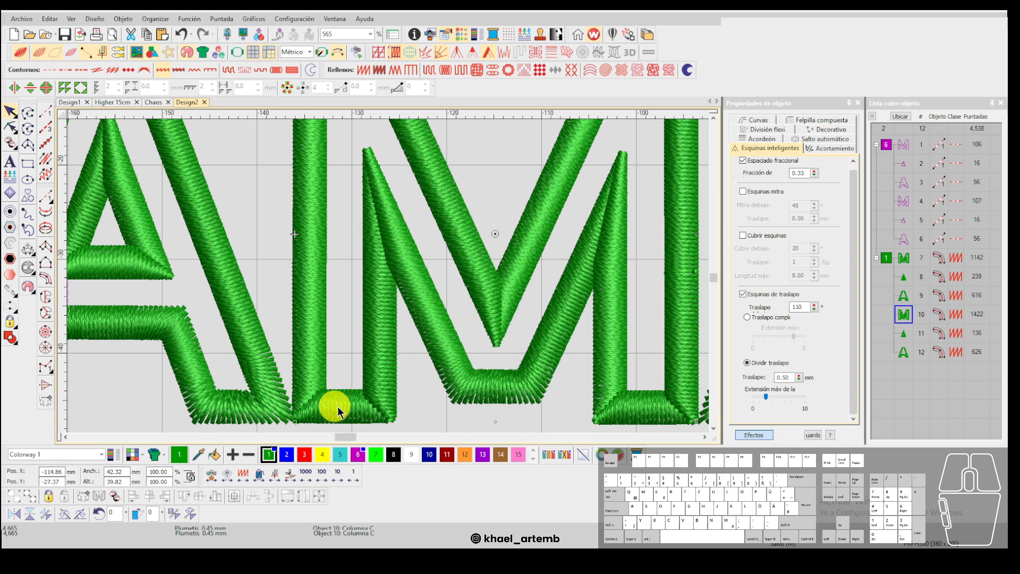
{"action": "left_click_drag", "start_coordinate": [814, 310], "coordinate": [770, 334]}
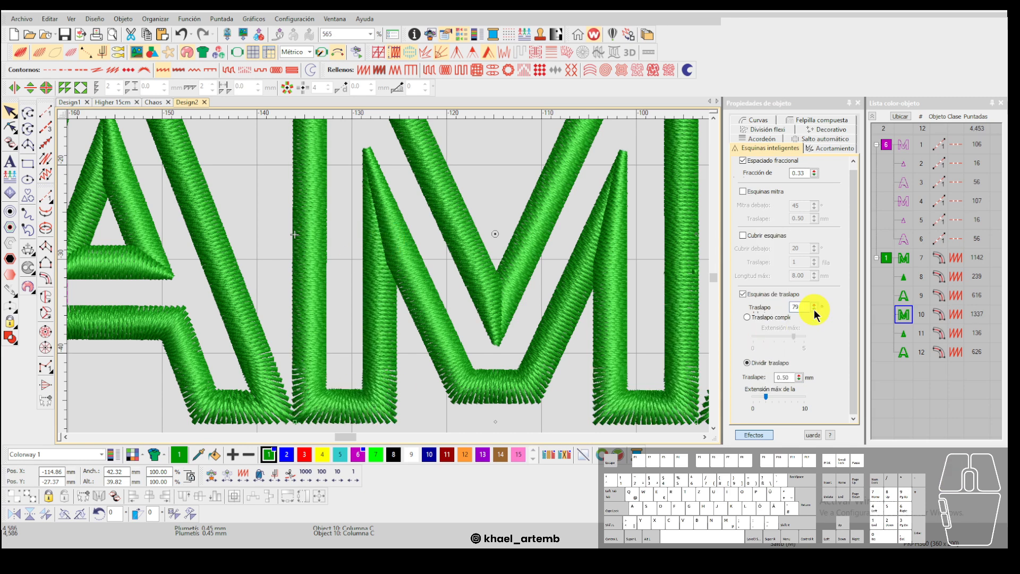
{"action": "scroll", "coordinate": [391, 272], "scroll_direction": "down", "scroll_amount": 4}
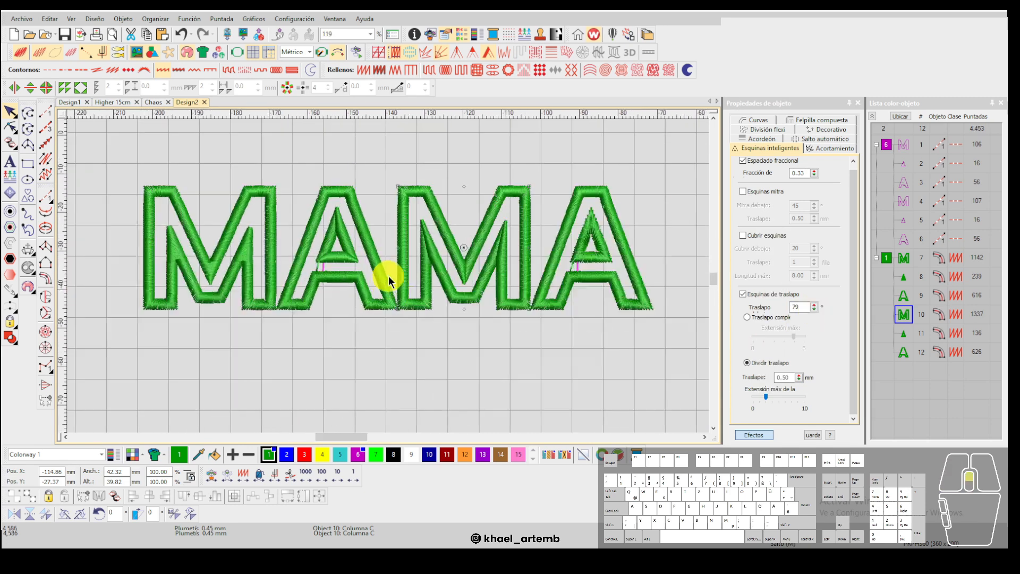
Select the entire MAMA lettering, turn off fractional spacing and apply lap corners to all its letters.
{"action": "left_click", "coordinate": [388, 276]}
{"action": "scroll", "coordinate": [388, 276], "scroll_direction": "down", "scroll_amount": 3}
{"action": "left_click", "coordinate": [133, 204]}
{"action": "left_click_drag", "start_coordinate": [133, 203], "coordinate": [118, 189]}
{"action": "left_click", "coordinate": [439, 54]}
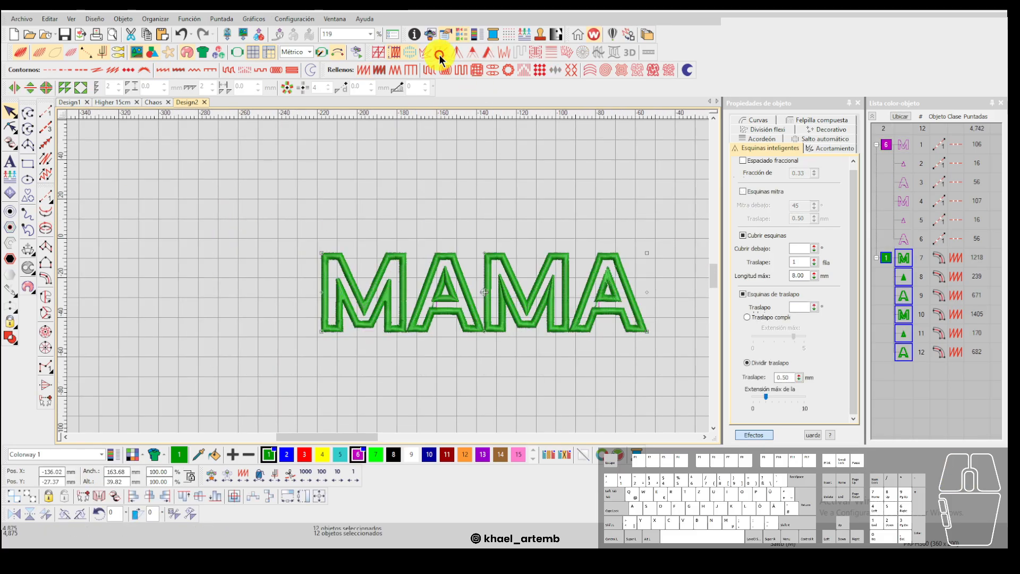
{"action": "left_click", "coordinate": [472, 54]}
{"action": "scroll", "coordinate": [390, 281], "scroll_direction": "up", "scroll_amount": 1}
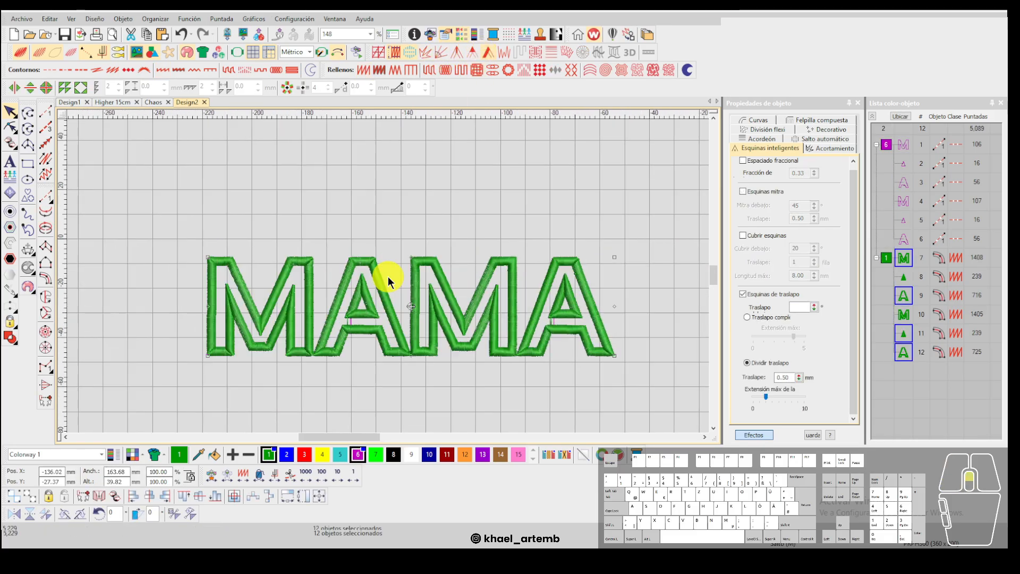
Set the lap-corner angle of the whole lettering to 57° and clear the selection.
{"action": "left_click_drag", "start_coordinate": [814, 307], "coordinate": [769, 319]}
{"action": "left_click", "coordinate": [405, 230]}
{"action": "scroll", "coordinate": [393, 280], "scroll_direction": "up", "scroll_amount": 2}
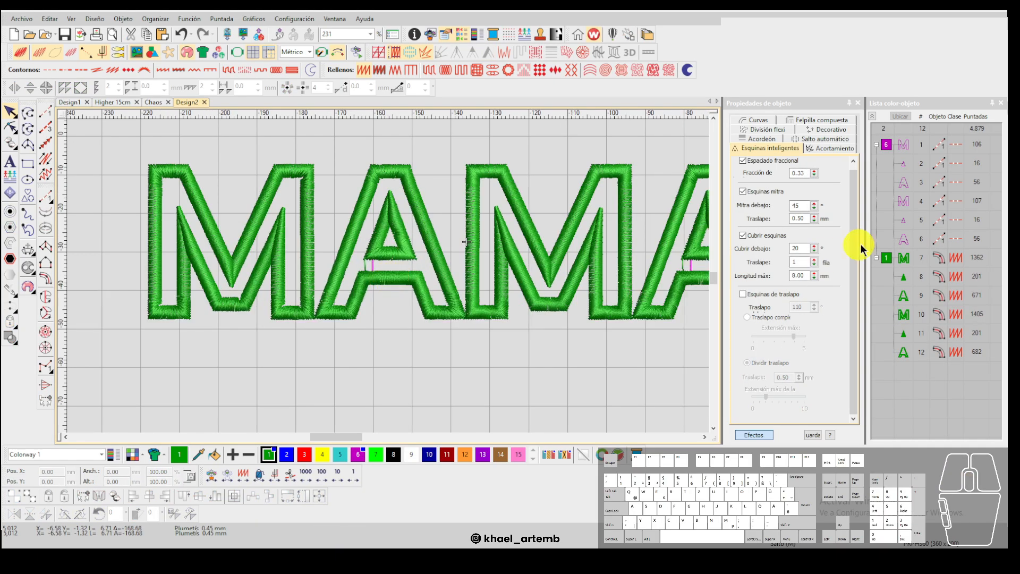
Select all the purple running-stitch outlines, move them above the lettering and undo the move.
{"action": "left_click", "coordinate": [885, 144]}
{"action": "scroll", "coordinate": [531, 228], "scroll_direction": "down", "scroll_amount": 3}
{"action": "left_click_drag", "start_coordinate": [356, 260], "coordinate": [352, 158]}
{"action": "key", "text": "ctrl+z"}
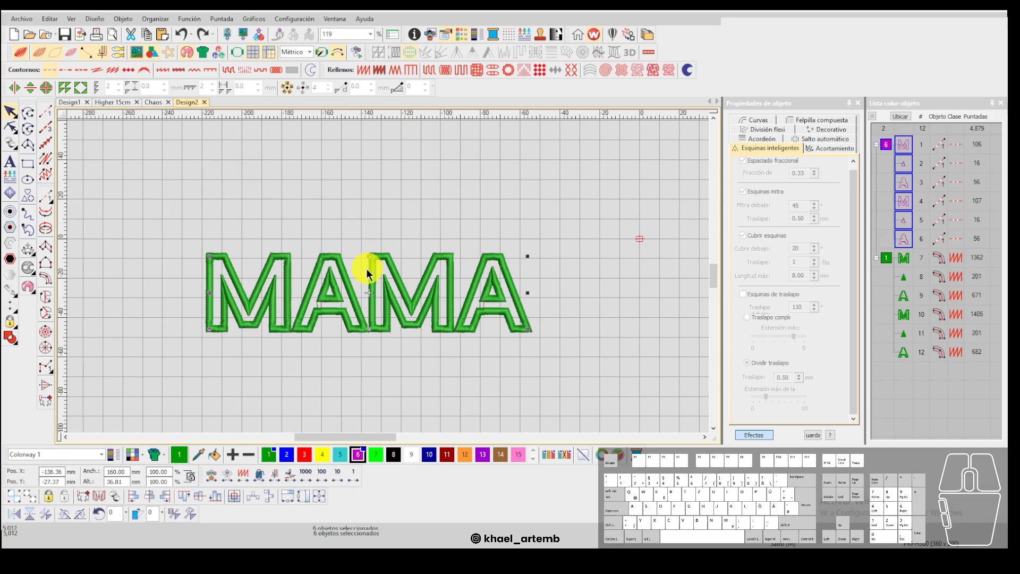
Duplicate the selected purple running-stitch outlines in place and assign dark red colour 11 to the copies.
{"action": "scroll", "coordinate": [366, 269], "scroll_direction": "up", "scroll_amount": 1}
{"action": "scroll", "coordinate": [431, 258], "scroll_direction": "up", "scroll_amount": 2}
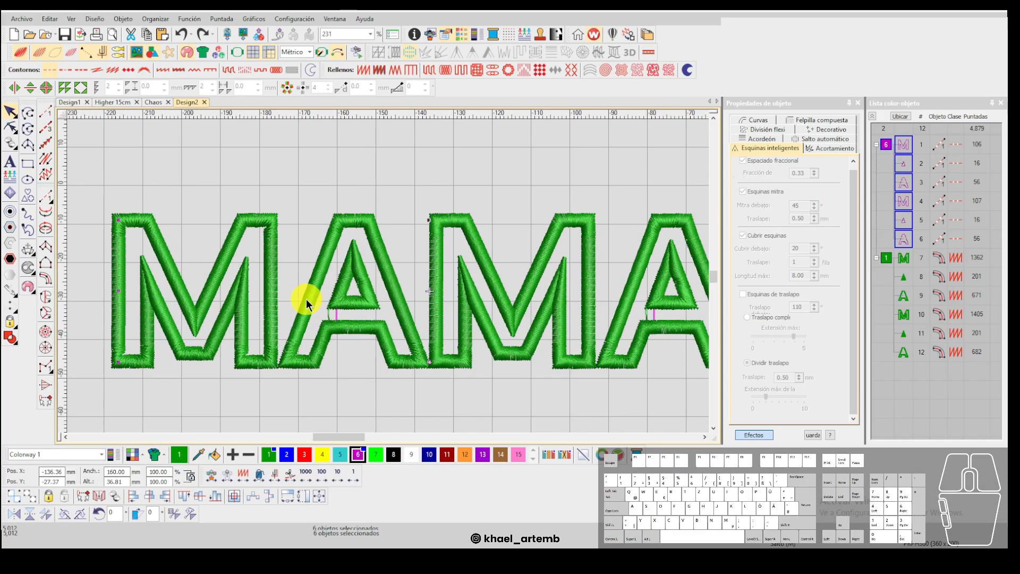
{"action": "scroll", "coordinate": [306, 299], "scroll_direction": "down", "scroll_amount": 2}
{"action": "key", "text": "ctrl+c"}
{"action": "key", "text": "ctrl+v"}
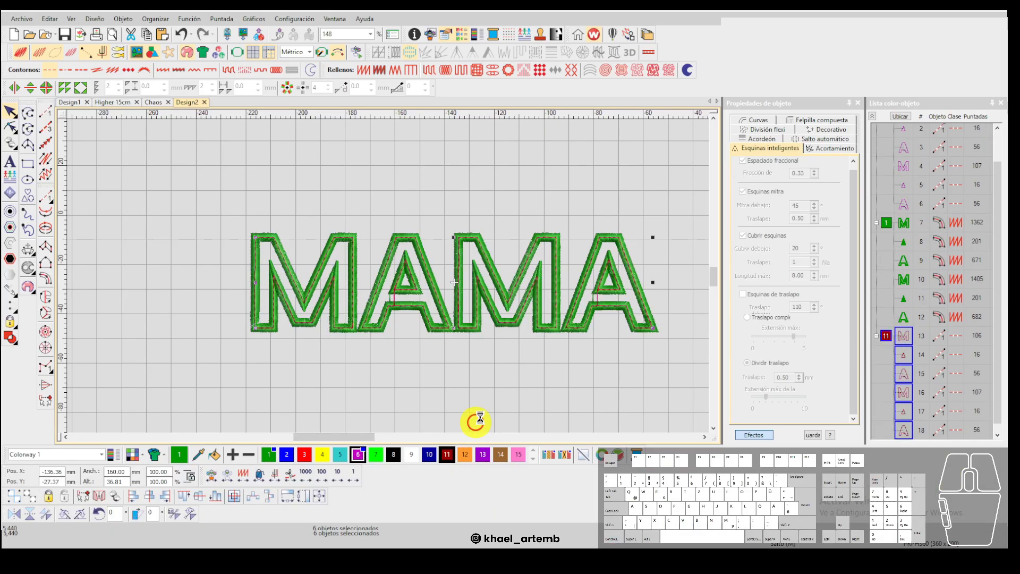
Paste a second copy of the dark red running outlines and delete that extra set.
{"action": "key", "text": "ctrl+c"}
{"action": "key", "text": "ctrl+v"}
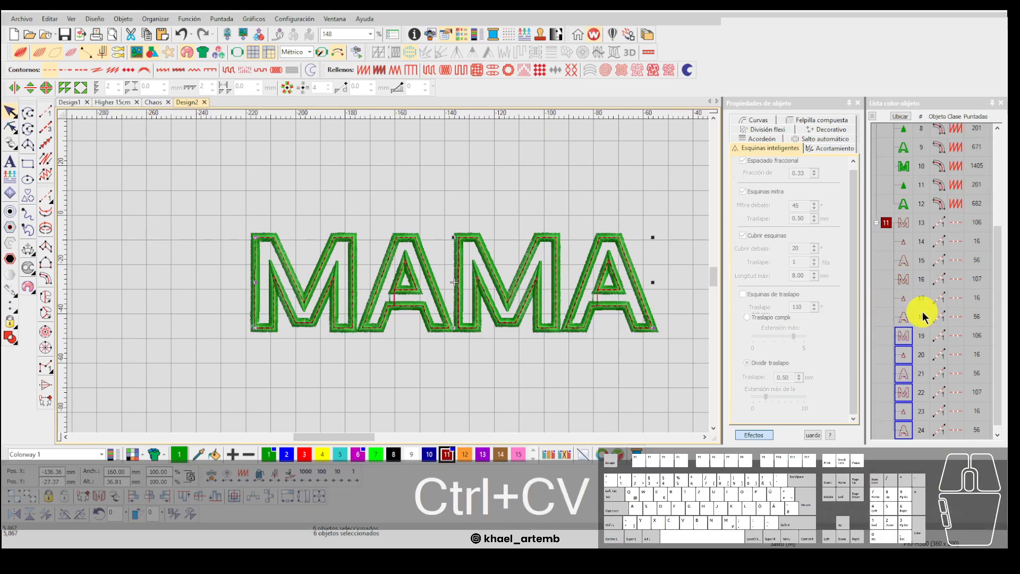
{"action": "left_click", "coordinate": [904, 327]}
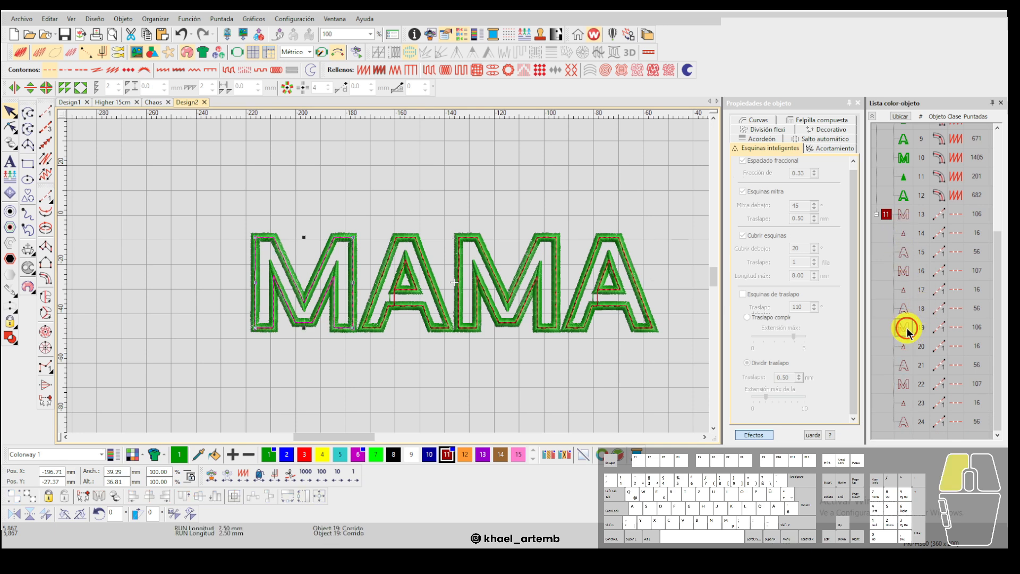
{"action": "left_click", "coordinate": [908, 423], "text": "shift"}
{"action": "key", "text": "shift+Delete"}
Convert the dark red running outline of the first M to stem stitch (Punto de tallo).
{"action": "left_click", "coordinate": [906, 215]}
{"action": "left_click", "coordinate": [904, 328]}
{"action": "scroll", "coordinate": [399, 292], "scroll_direction": "up", "scroll_amount": 2}
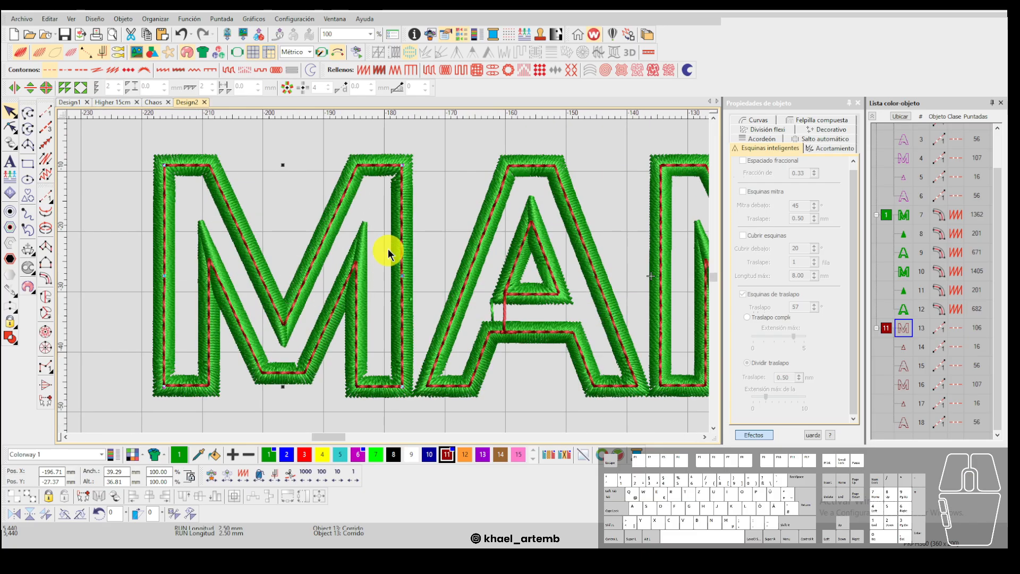
{"action": "right_click", "coordinate": [390, 250]}
{"action": "mouse_move", "coordinate": [437, 485]}
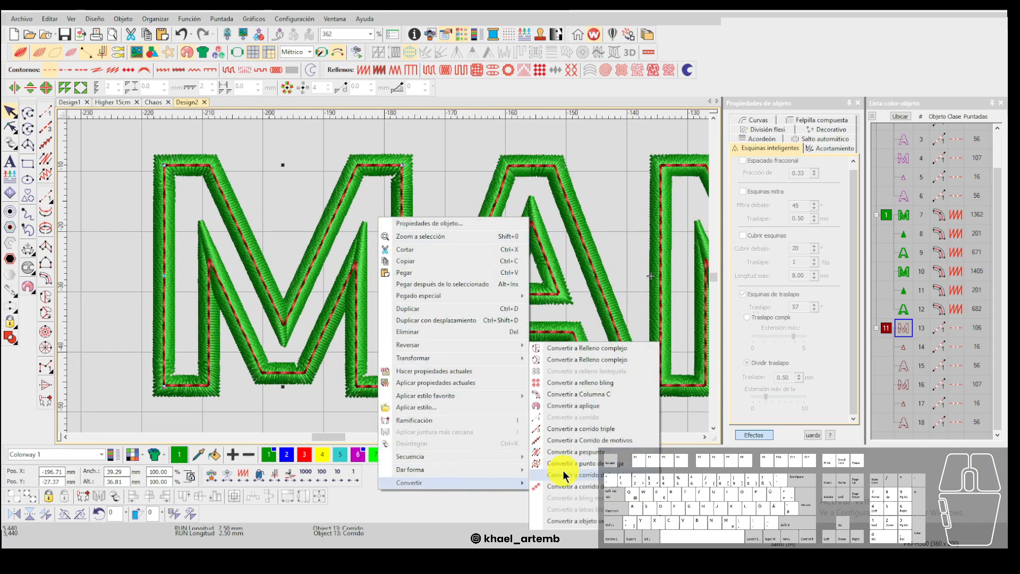
{"action": "left_click", "coordinate": [571, 464]}
Set the first M's stem stitch thickness to 1.00 mm and its spacing to 1.00 mm.
{"action": "scroll", "coordinate": [388, 276], "scroll_direction": "up", "scroll_amount": 3}
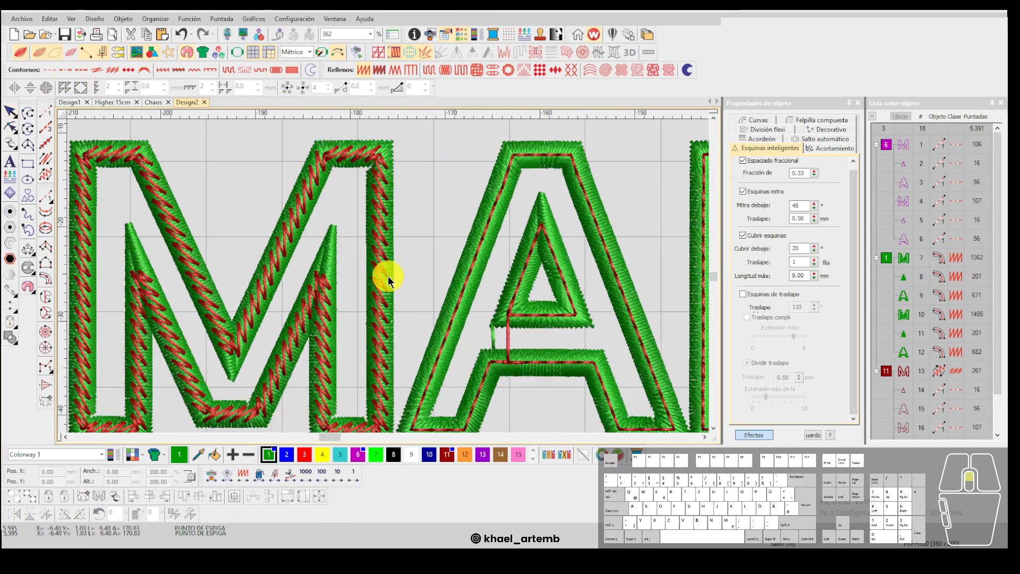
{"action": "left_click", "coordinate": [783, 202]}
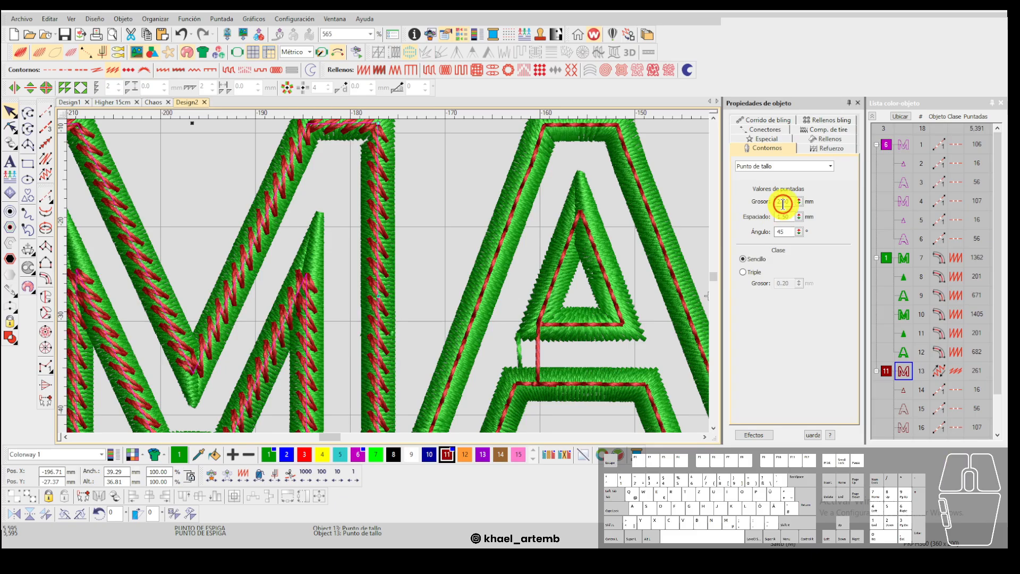
{"action": "type", "text": "1"}
{"action": "key", "text": "Return"}
{"action": "scroll", "coordinate": [388, 276], "scroll_direction": "down", "scroll_amount": 4}
{"action": "scroll", "coordinate": [388, 276], "scroll_direction": "up", "scroll_amount": 2}
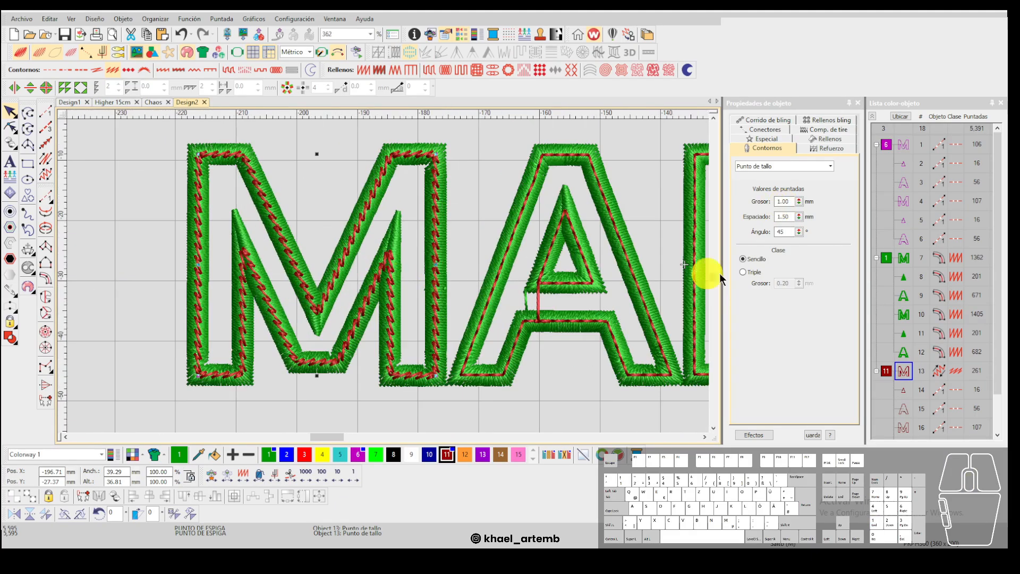
{"action": "left_click", "coordinate": [784, 217]}
{"action": "type", "text": "1"}
{"action": "key", "text": "Return"}
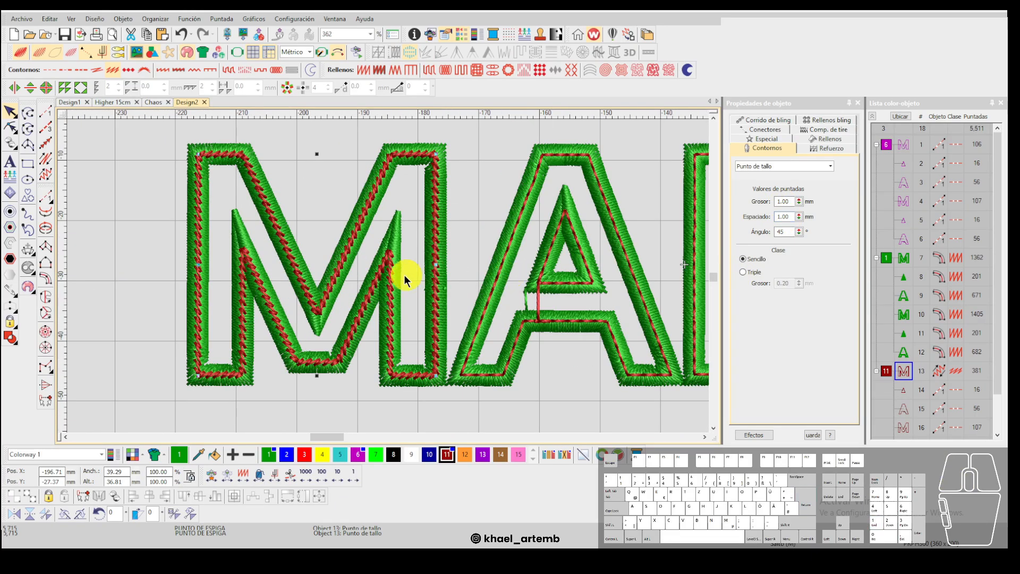
Convert the first A's dark red outer running outline to stem stitch (punto de espiga).
{"action": "scroll", "coordinate": [388, 276], "scroll_direction": "down", "scroll_amount": 2}
{"action": "scroll", "coordinate": [388, 276], "scroll_direction": "up", "scroll_amount": 4}
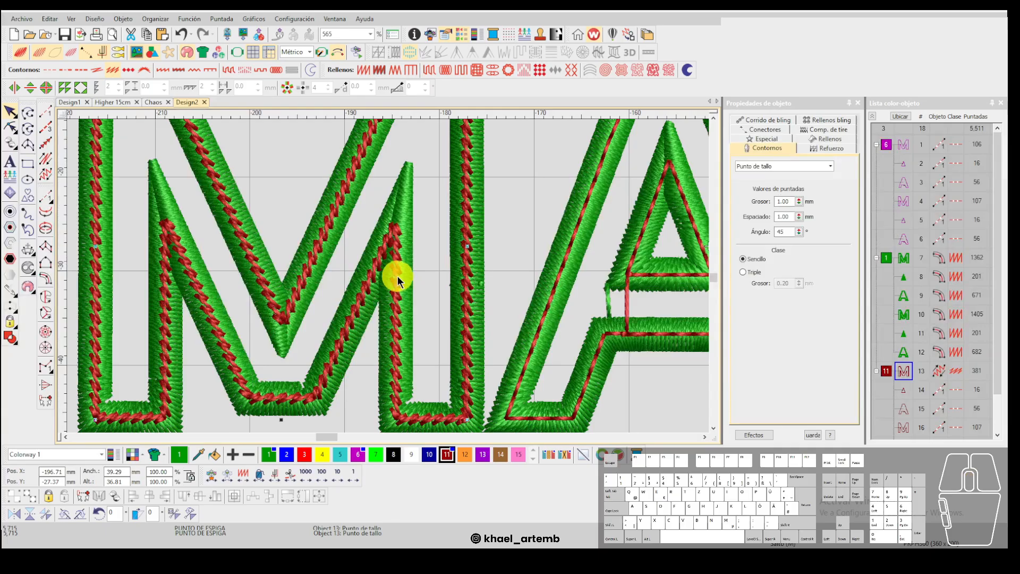
{"action": "scroll", "coordinate": [426, 272], "scroll_direction": "down", "scroll_amount": 2}
{"action": "scroll", "coordinate": [388, 274], "scroll_direction": "up", "scroll_amount": 2}
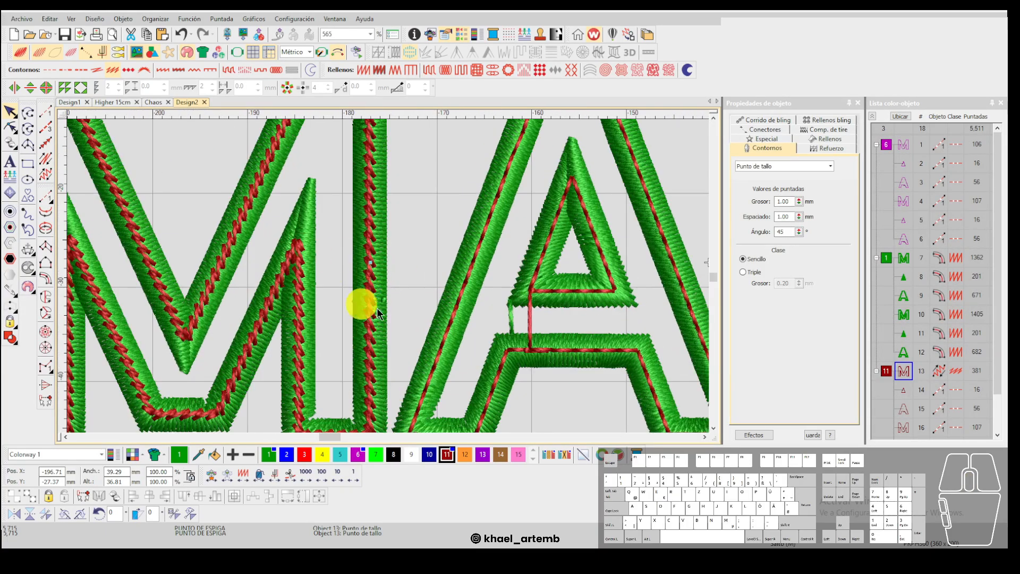
{"action": "scroll", "coordinate": [378, 313], "scroll_direction": "down", "scroll_amount": 2}
{"action": "scroll", "coordinate": [387, 274], "scroll_direction": "up", "scroll_amount": 2}
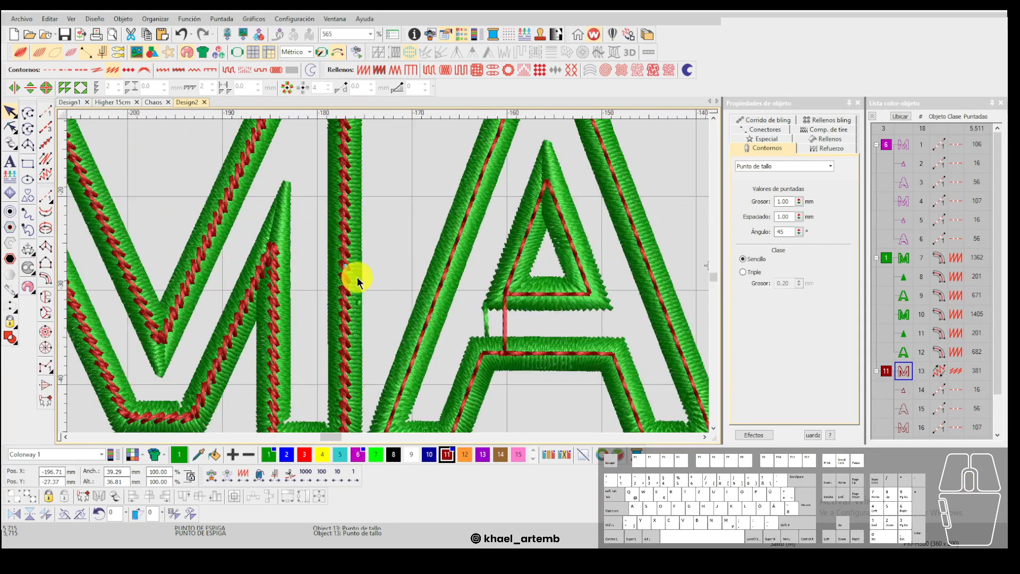
{"action": "right_click", "coordinate": [346, 276]}
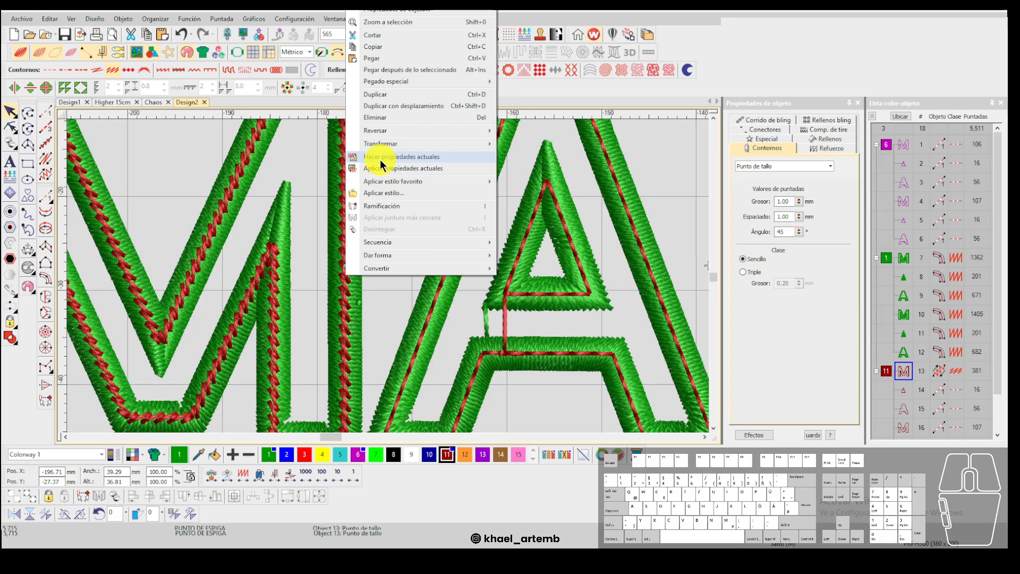
{"action": "left_click", "coordinate": [416, 342]}
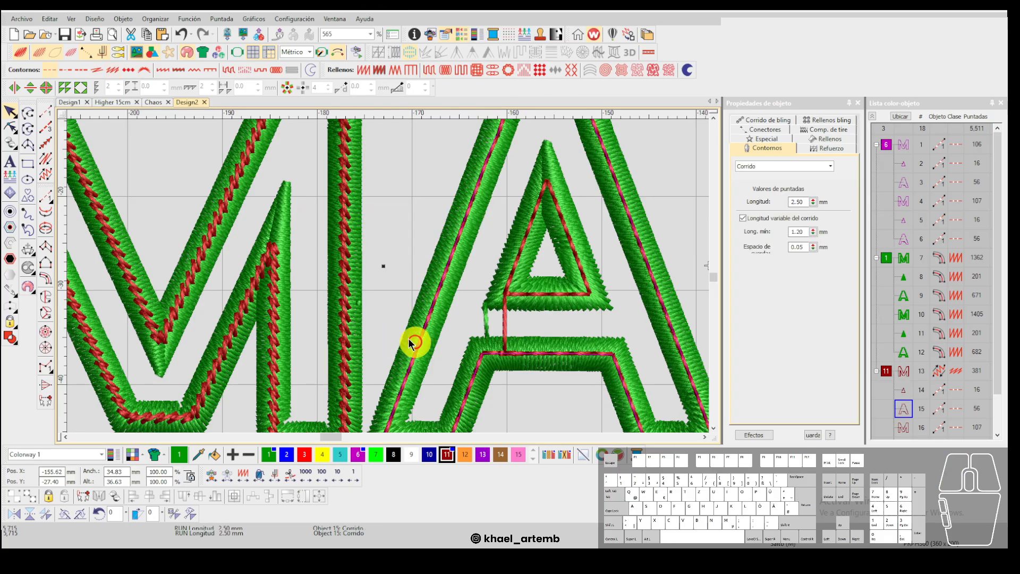
{"action": "right_click", "coordinate": [433, 307]}
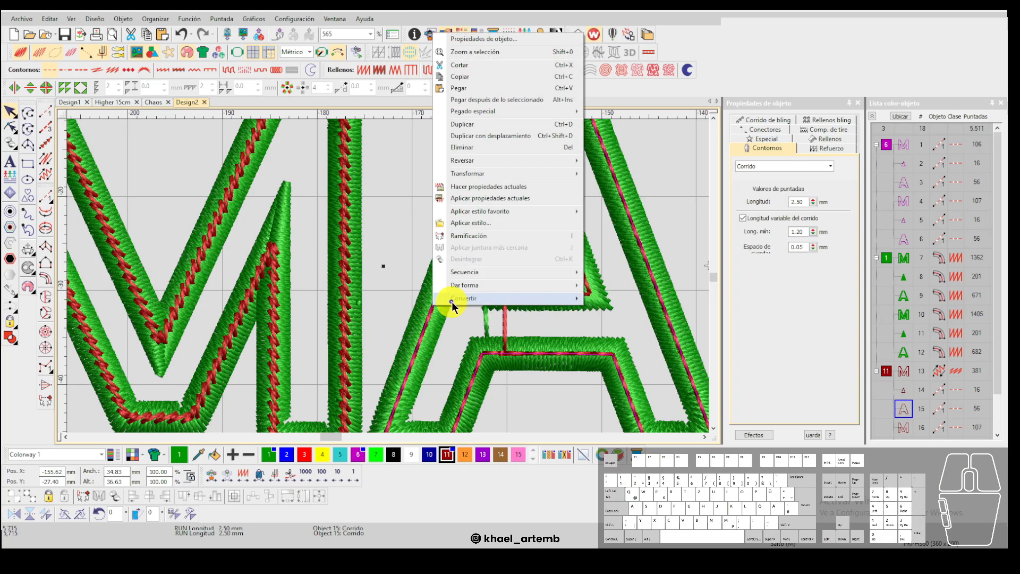
{"action": "mouse_move", "coordinate": [570, 298]}
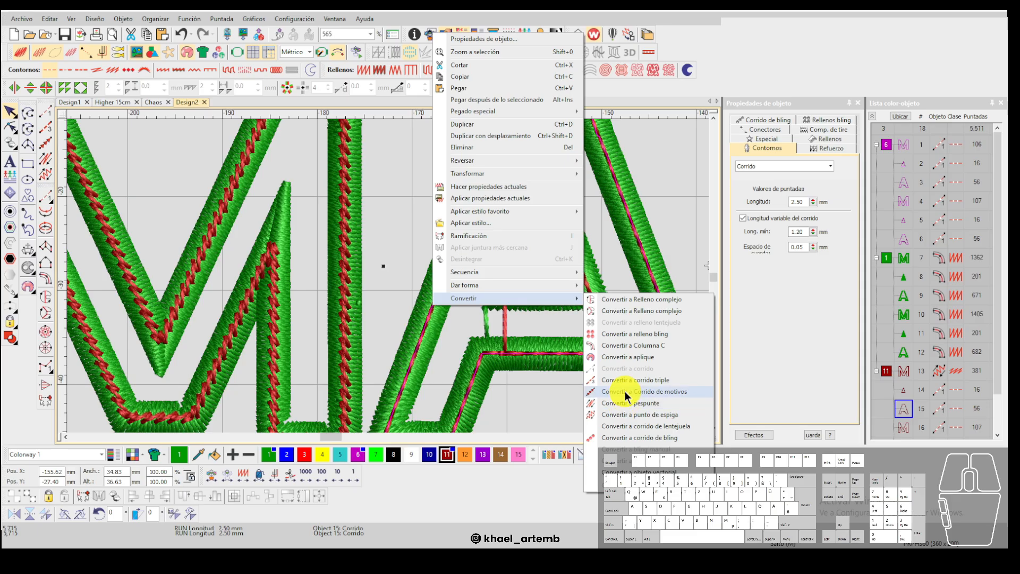
{"action": "left_click", "coordinate": [631, 415]}
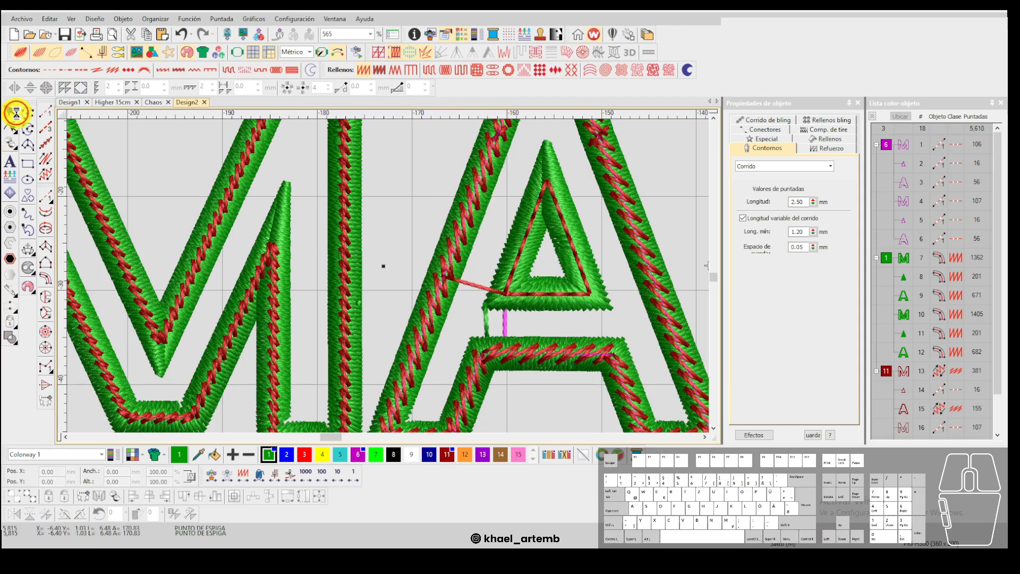
Set the first A's stem stitch outline to 1.00 mm thickness and 1.00 mm spacing.
{"action": "left_click", "coordinate": [652, 214]}
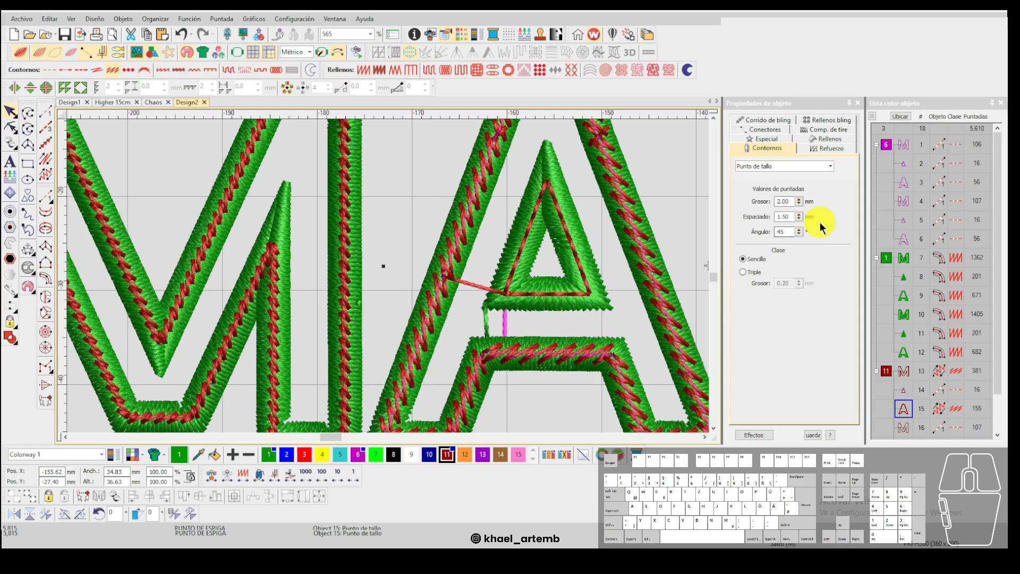
{"action": "double_click", "coordinate": [786, 201]}
{"action": "type", "text": "1"}
{"action": "key", "text": "Return"}
{"action": "double_click", "coordinate": [790, 217]}
{"action": "type", "text": "1"}
{"action": "key", "text": "Return"}
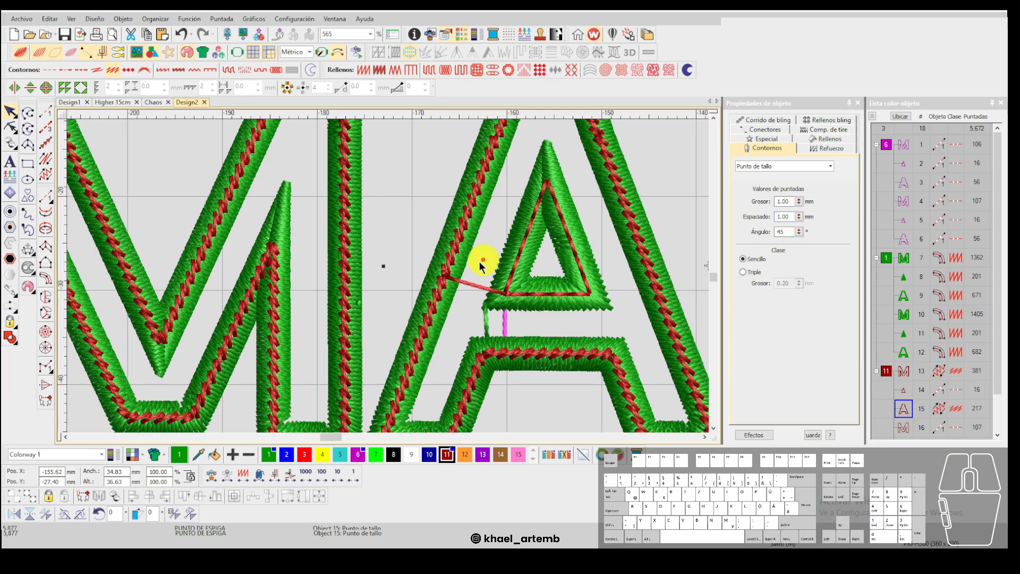
Make the first M's stem stitch properties the current properties (Hacer propiedades actuales).
{"action": "scroll", "coordinate": [476, 263], "scroll_direction": "down", "scroll_amount": 3}
{"action": "scroll", "coordinate": [389, 276], "scroll_direction": "up", "scroll_amount": 2}
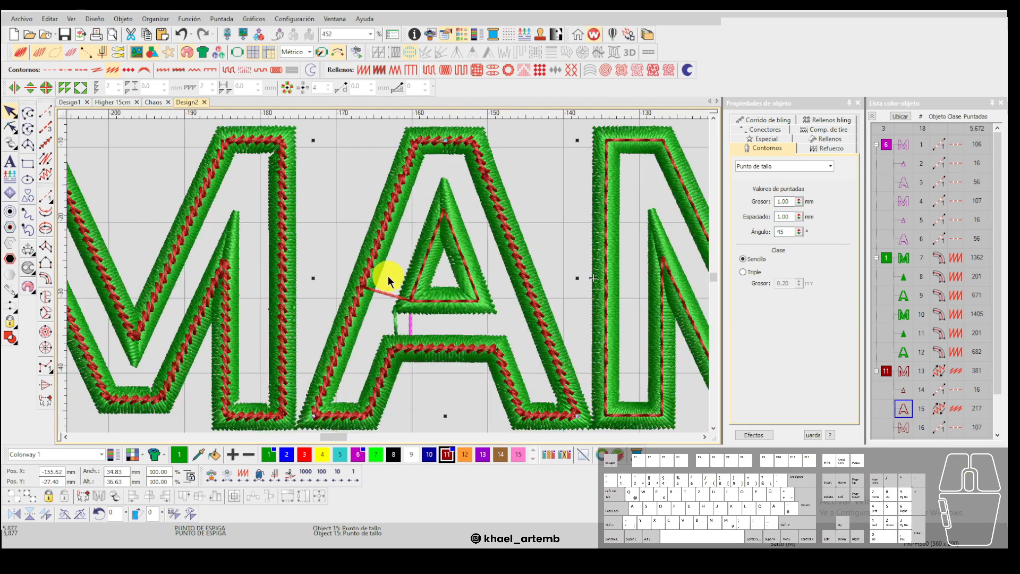
{"action": "scroll", "coordinate": [327, 174], "scroll_direction": "down", "scroll_amount": 2}
{"action": "left_click", "coordinate": [393, 233]}
{"action": "scroll", "coordinate": [371, 284], "scroll_direction": "up", "scroll_amount": 2}
{"action": "right_click", "coordinate": [381, 281]}
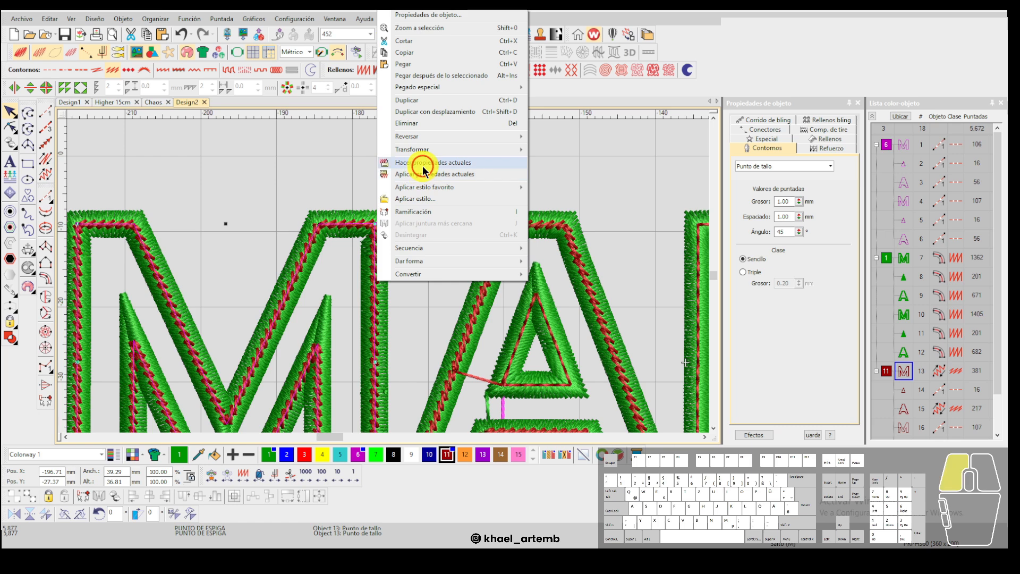
{"action": "left_click", "coordinate": [477, 169]}
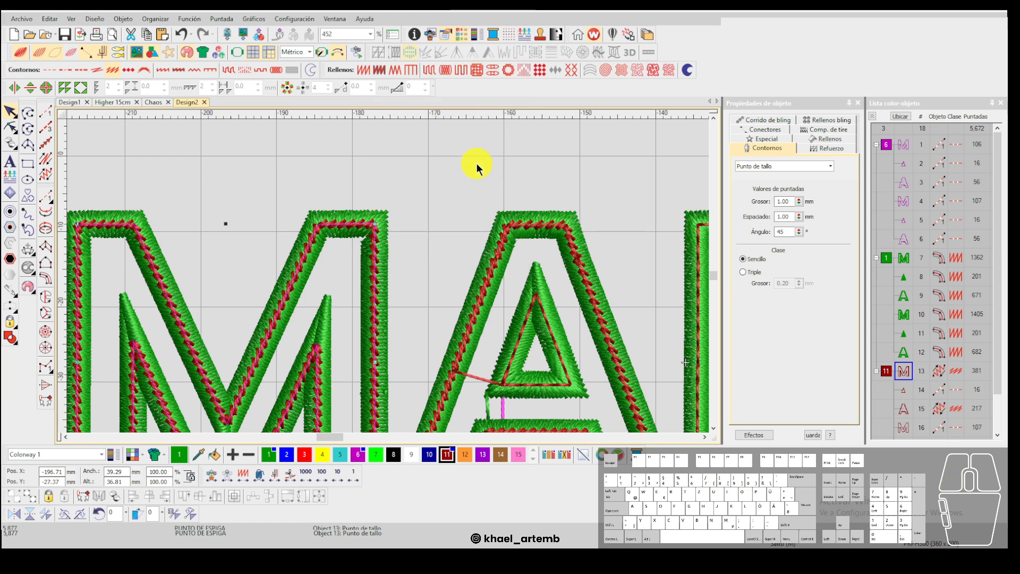
Apply the current stem stitch properties to the dark red outlines of the first A's inner triangle and the second M.
{"action": "scroll", "coordinate": [396, 286], "scroll_direction": "down", "scroll_amount": 2}
{"action": "scroll", "coordinate": [419, 278], "scroll_direction": "up", "scroll_amount": 3}
{"action": "left_click", "coordinate": [412, 278]}
{"action": "right_click", "coordinate": [412, 278]}
{"action": "left_click", "coordinate": [451, 173]}
{"action": "scroll", "coordinate": [450, 180], "scroll_direction": "down", "scroll_amount": 2}
{"action": "scroll", "coordinate": [402, 274], "scroll_direction": "up", "scroll_amount": 2}
{"action": "right_click", "coordinate": [424, 273]}
{"action": "left_click", "coordinate": [474, 164]}
{"action": "scroll", "coordinate": [615, 296], "scroll_direction": "down", "scroll_amount": 2}
{"action": "scroll", "coordinate": [425, 276], "scroll_direction": "up", "scroll_amount": 2}
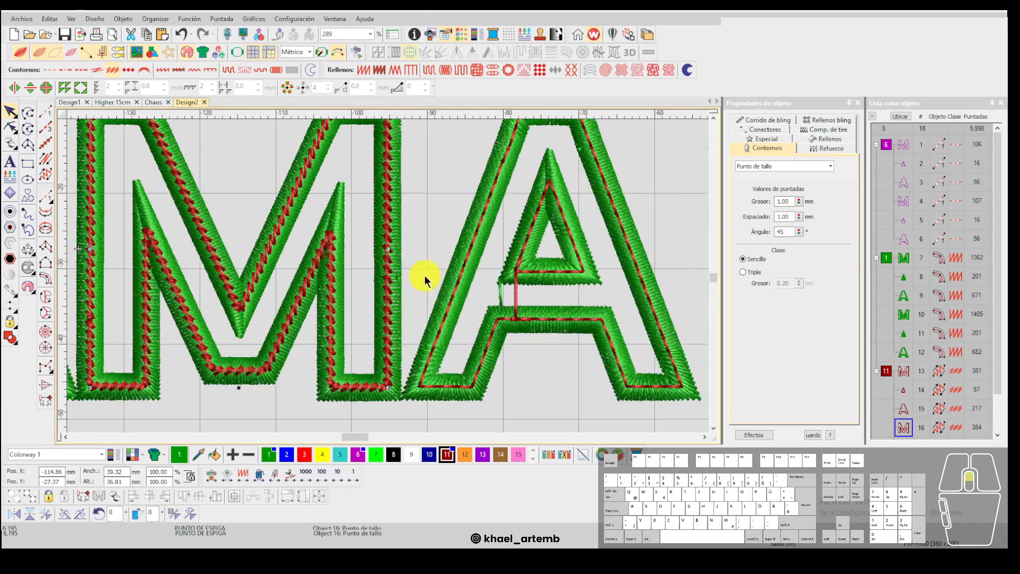
Apply the current stem stitch properties to the second A's dark red outer outline and inner triangle, and clear the selection.
{"action": "right_click", "coordinate": [457, 282]}
{"action": "left_click", "coordinate": [512, 189]}
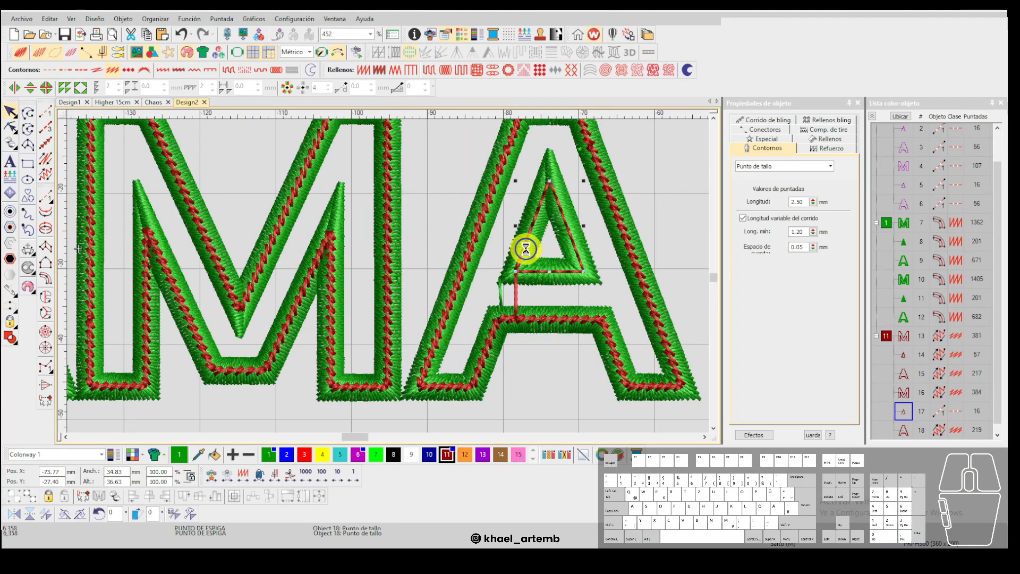
{"action": "right_click", "coordinate": [526, 249]}
{"action": "left_click", "coordinate": [563, 415]}
{"action": "scroll", "coordinate": [387, 273], "scroll_direction": "down", "scroll_amount": 3}
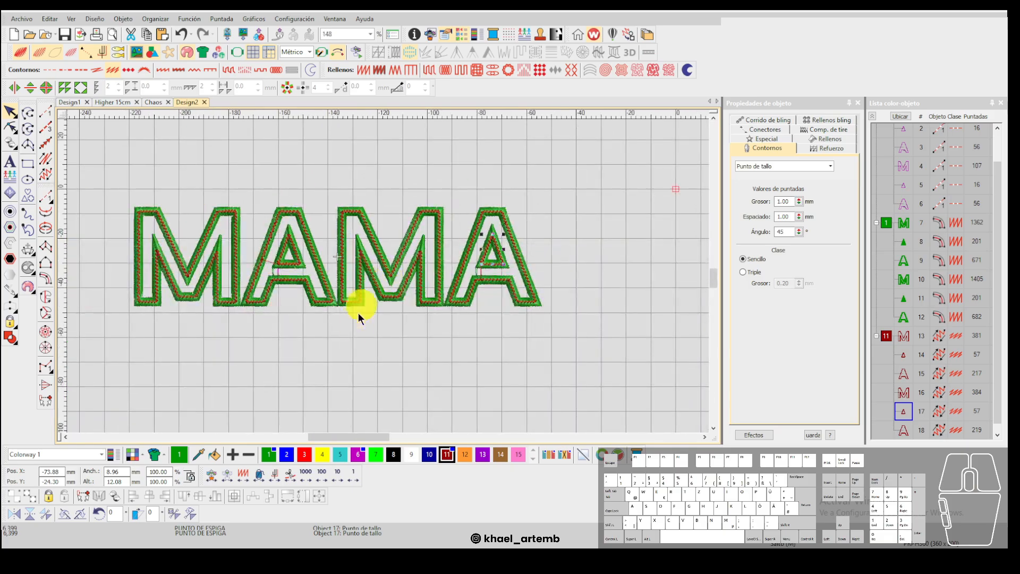
{"action": "left_click", "coordinate": [358, 312]}
{"action": "scroll", "coordinate": [388, 276], "scroll_direction": "up", "scroll_amount": 2}
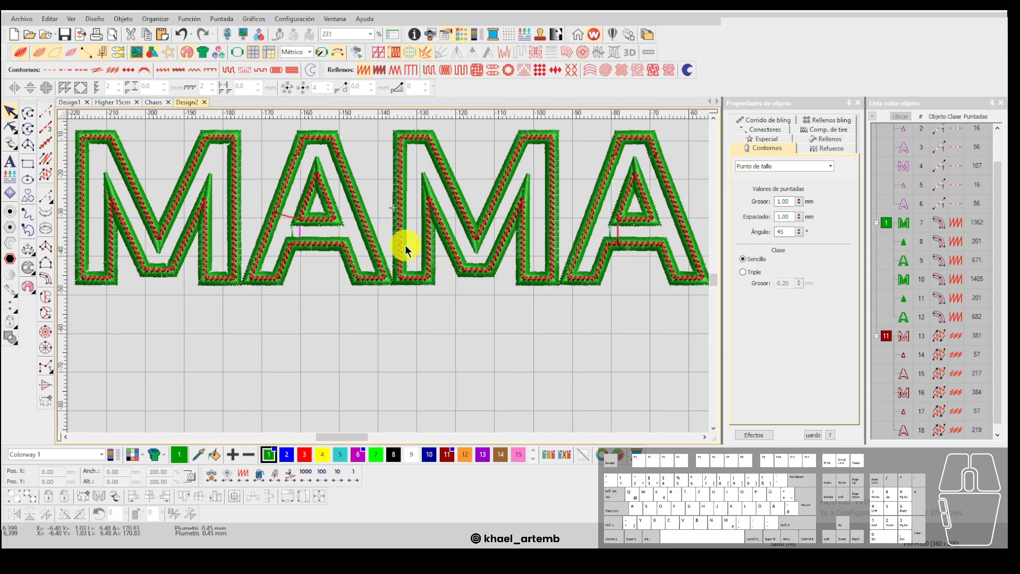
{"action": "scroll", "coordinate": [405, 247], "scroll_direction": "down", "scroll_amount": 1}
{"action": "scroll", "coordinate": [388, 276], "scroll_direction": "up", "scroll_amount": 1}
{"action": "left_click", "coordinate": [46, 112]}
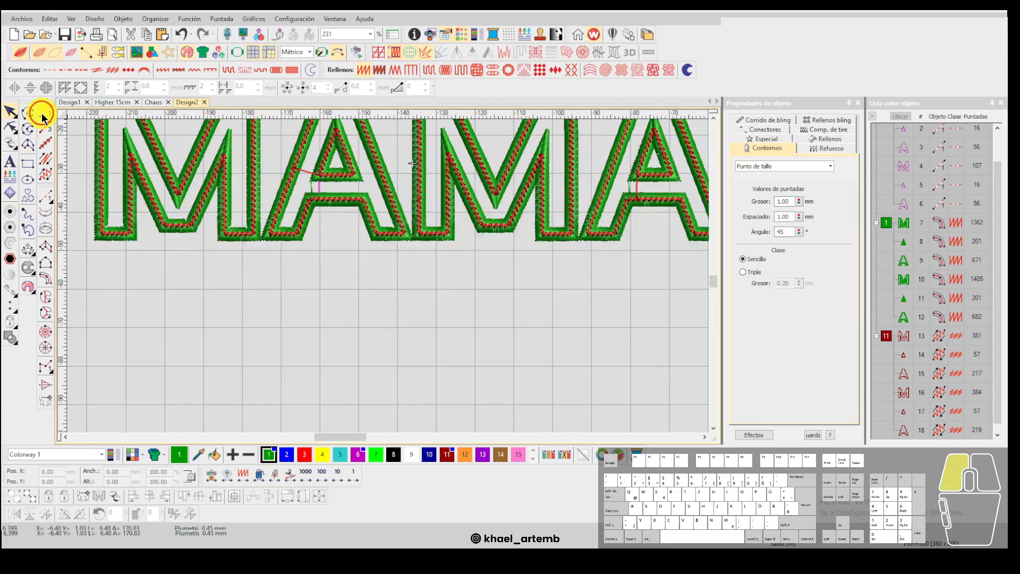
{"action": "left_click", "coordinate": [248, 285]}
{"action": "right_click", "coordinate": [307, 290]}
{"action": "left_click", "coordinate": [379, 331]}
{"action": "key", "text": "Return"}
{"action": "scroll", "coordinate": [363, 305], "scroll_direction": "up", "scroll_amount": 2}
{"action": "key", "text": "ctrl+z"}
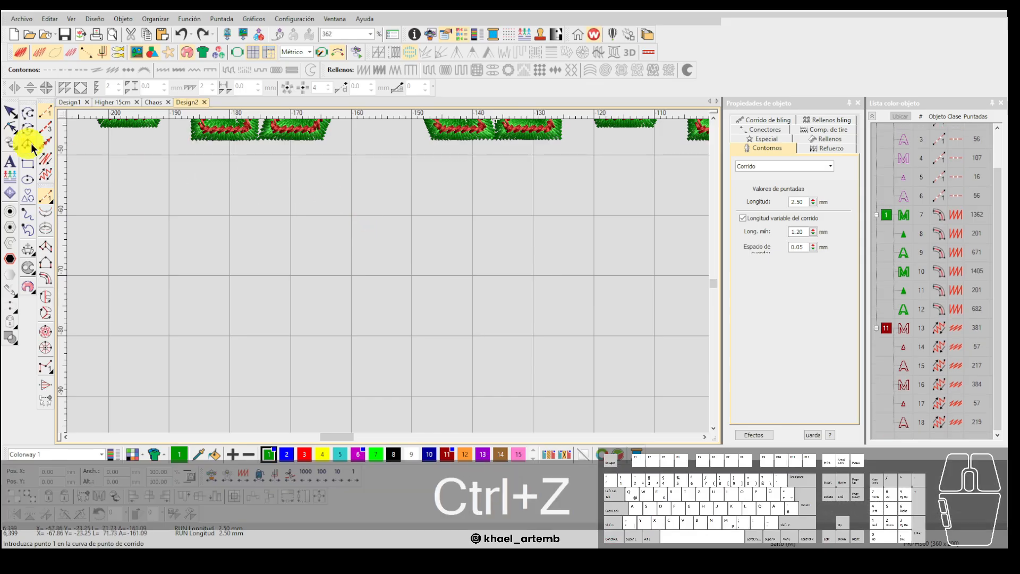
{"action": "left_click", "coordinate": [43, 143]}
{"action": "scroll", "coordinate": [388, 274], "scroll_direction": "down", "scroll_amount": 1}
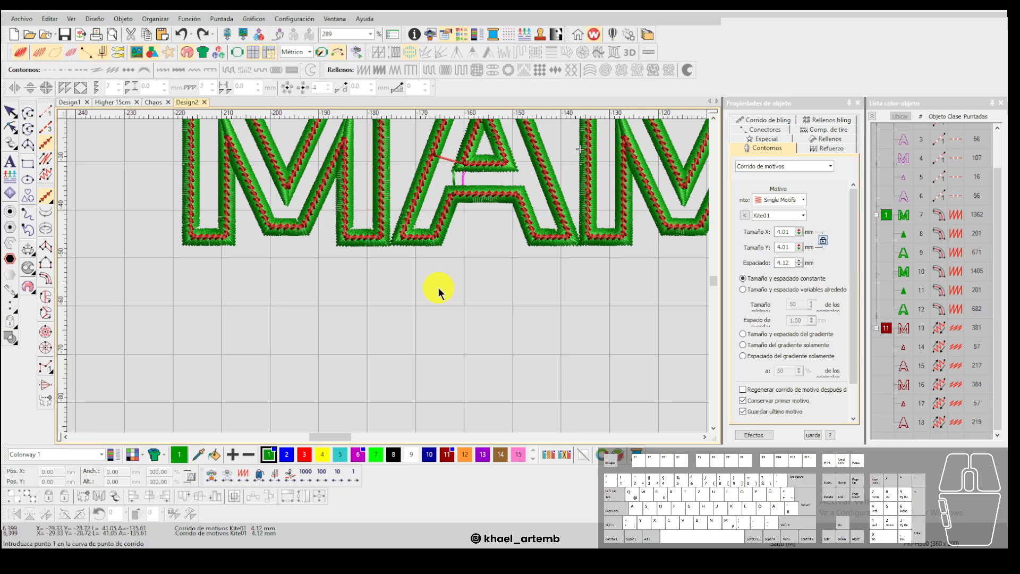
{"action": "left_click", "coordinate": [780, 204]}
{"action": "left_click", "coordinate": [779, 202]}
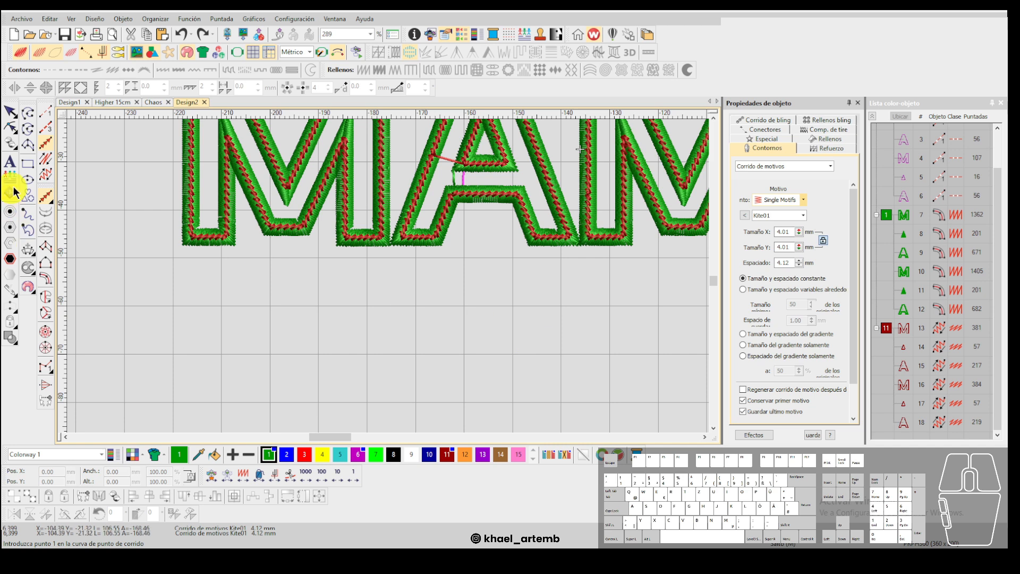
Digitize a green stem stitch arc about 47 mm wide in the empty area below the lettering.
{"action": "left_click", "coordinate": [46, 176]}
{"action": "left_click", "coordinate": [326, 371]}
{"action": "left_click", "coordinate": [466, 330]}
{"action": "right_click", "coordinate": [553, 362]}
{"action": "key", "text": "Return"}
{"action": "scroll", "coordinate": [486, 379], "scroll_direction": "up", "scroll_amount": 2}
Digitize a wavy green stem stitch line about 52 mm wide below and beyond the first arc's end.
{"action": "left_click", "coordinate": [356, 312]}
{"action": "right_click", "coordinate": [458, 292]}
{"action": "right_click", "coordinate": [577, 304]}
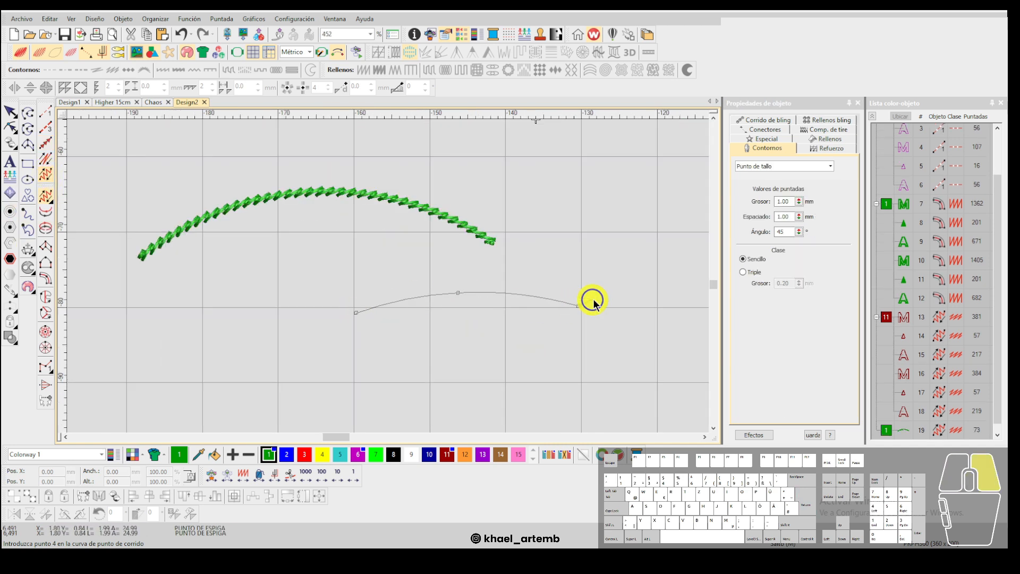
{"action": "right_click", "coordinate": [616, 239]}
{"action": "right_click", "coordinate": [655, 189]}
{"action": "right_click", "coordinate": [610, 302]}
{"action": "key", "text": "Return"}
{"action": "scroll", "coordinate": [388, 281], "scroll_direction": "down", "scroll_amount": 3}
Add another curved stem stitch line about 37 mm wide beside the end of the wavy line.
{"action": "scroll", "coordinate": [387, 280], "scroll_direction": "up", "scroll_amount": 2}
{"action": "left_click", "coordinate": [385, 282]}
{"action": "right_click", "coordinate": [467, 288]}
{"action": "right_click", "coordinate": [502, 245]}
{"action": "right_click", "coordinate": [571, 213]}
{"action": "right_click", "coordinate": [610, 290]}
{"action": "key", "text": "Return"}
{"action": "scroll", "coordinate": [387, 279], "scroll_direction": "down", "scroll_amount": 3}
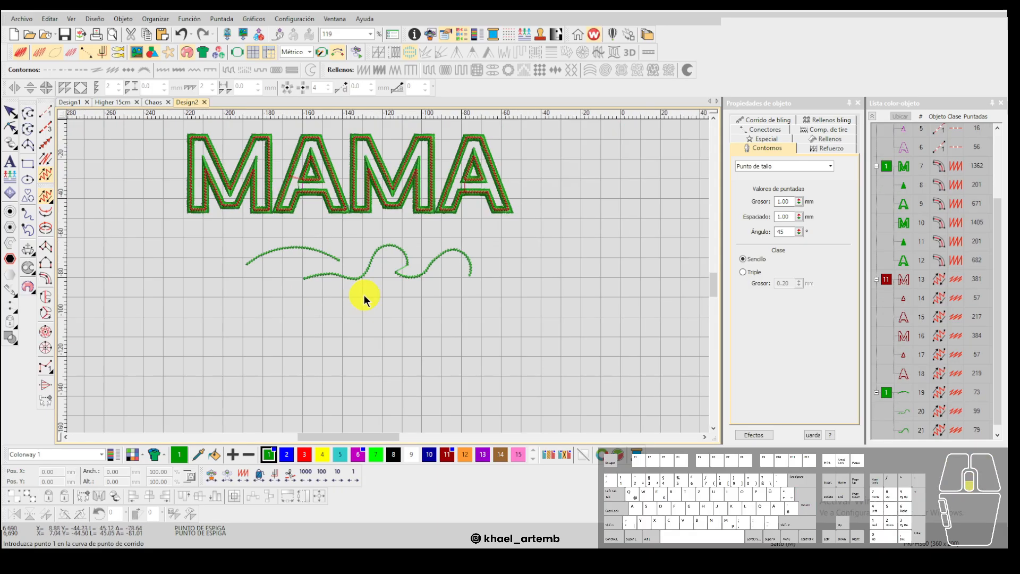
Digitize a green satin arch about 38 mm wide and 15 mm high with Column B, below the stem stitch lines.
{"action": "scroll", "coordinate": [372, 287], "scroll_direction": "up", "scroll_amount": 1}
{"action": "scroll", "coordinate": [315, 298], "scroll_direction": "up", "scroll_amount": 1}
{"action": "left_click", "coordinate": [46, 263]}
{"action": "scroll", "coordinate": [255, 282], "scroll_direction": "up", "scroll_amount": 1}
{"action": "left_click", "coordinate": [375, 289]}
{"action": "right_click", "coordinate": [423, 271]}
{"action": "right_click", "coordinate": [524, 294]}
{"action": "key", "text": "Return"}
{"action": "scroll", "coordinate": [399, 305], "scroll_direction": "up", "scroll_amount": 1}
{"action": "left_click", "coordinate": [363, 293]}
{"action": "right_click", "coordinate": [414, 279]}
{"action": "right_click", "coordinate": [534, 304]}
{"action": "key", "text": "Return"}
{"action": "scroll", "coordinate": [490, 276], "scroll_direction": "up", "scroll_amount": 1}
{"action": "key", "text": "Escape"}
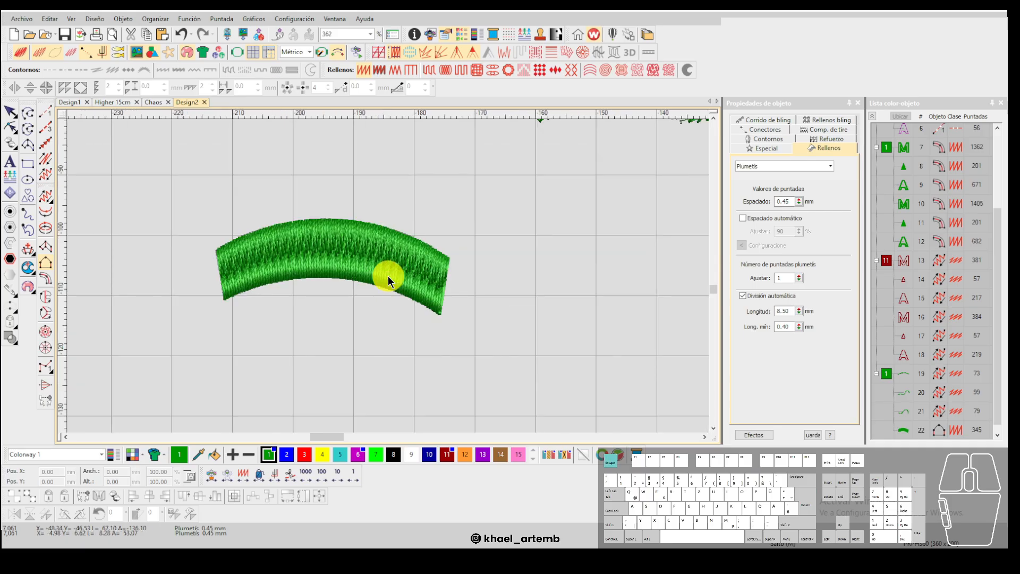
Set the satin arch's stitch spacing to 0.72 mm and turn off automatic split (División automática).
{"action": "left_click", "coordinate": [799, 200]}
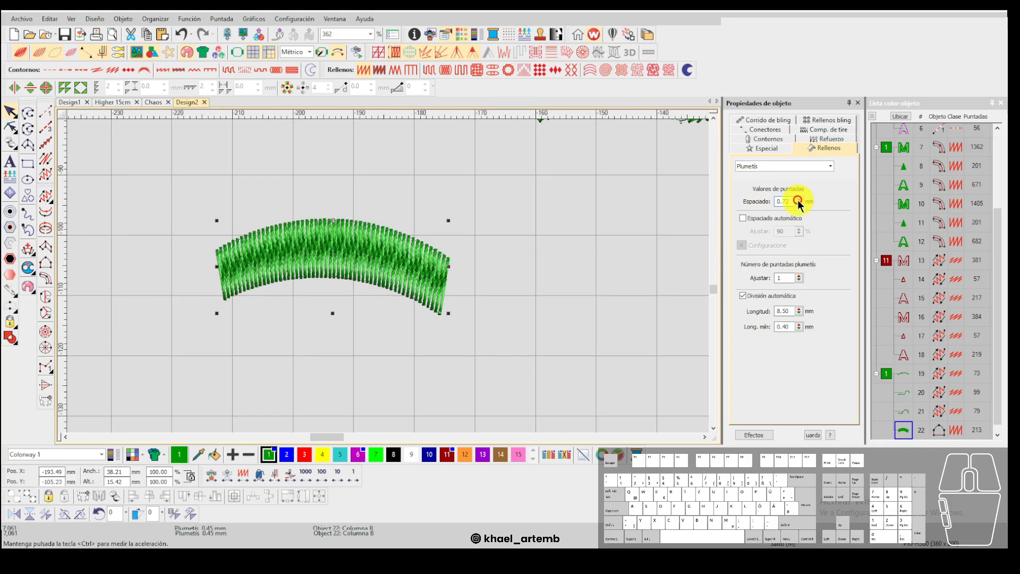
{"action": "left_click", "coordinate": [771, 295]}
{"action": "scroll", "coordinate": [389, 281], "scroll_direction": "up", "scroll_amount": 1}
{"action": "key", "text": "Escape"}
Make the satin arch's fill properties the current properties for new shapes.
{"action": "right_click", "coordinate": [407, 266]}
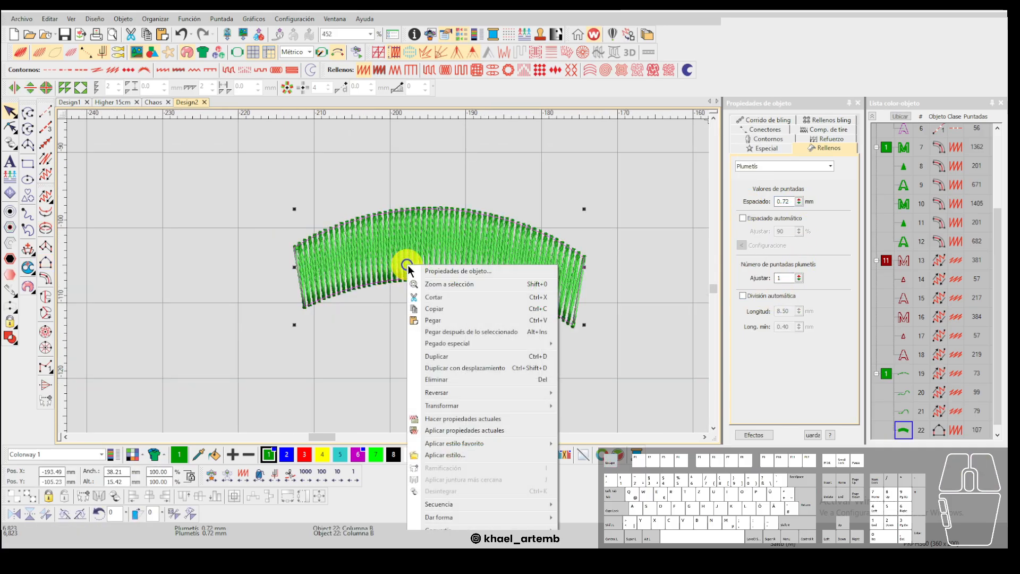
{"action": "left_click", "coordinate": [437, 419]}
{"action": "key", "text": "Escape"}
Digitize an S-curved Column B satin shape about 75 mm wide below the small arch.
{"action": "scroll", "coordinate": [403, 367], "scroll_direction": "down", "scroll_amount": 4}
{"action": "key", "text": "space"}
{"action": "left_click", "coordinate": [381, 300]}
{"action": "right_click", "coordinate": [441, 302]}
{"action": "right_click", "coordinate": [488, 269]}
{"action": "right_click", "coordinate": [598, 275]}
{"action": "key", "text": "Return"}
{"action": "left_click", "coordinate": [407, 343]}
{"action": "right_click", "coordinate": [464, 348]}
{"action": "right_click", "coordinate": [510, 319]}
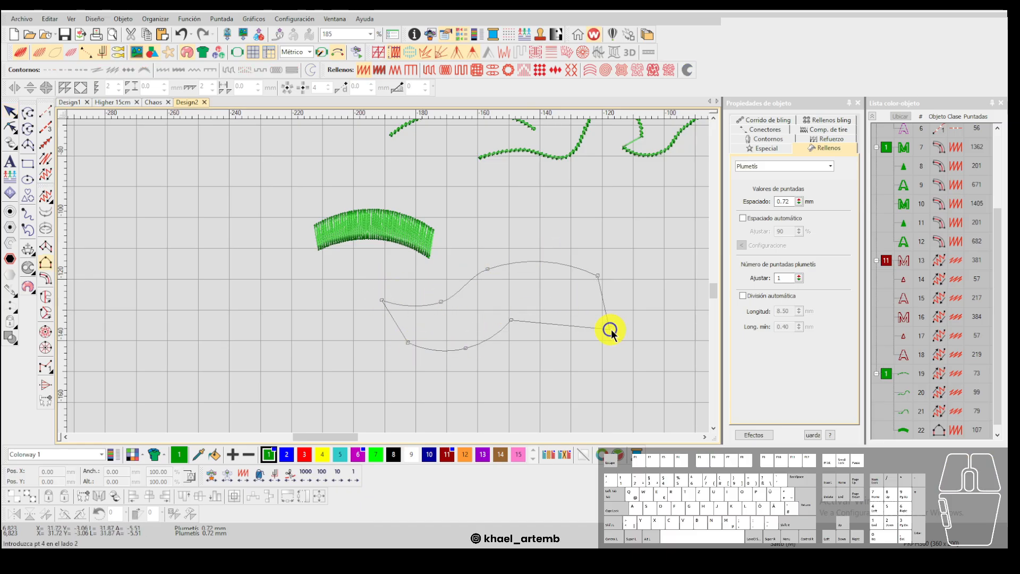
{"action": "right_click", "coordinate": [614, 332]}
{"action": "key", "text": "Return"}
Digitize a second satin arch with Column B, about 59 mm wide and 28 mm high, beyond the S-curved shape.
{"action": "scroll", "coordinate": [633, 314], "scroll_direction": "down", "scroll_amount": 2}
{"action": "scroll", "coordinate": [397, 275], "scroll_direction": "up", "scroll_amount": 2}
{"action": "right_click", "coordinate": [417, 255]}
{"action": "right_click", "coordinate": [493, 212]}
{"action": "right_click", "coordinate": [580, 219]}
{"action": "key", "text": "Return"}
{"action": "right_click", "coordinate": [432, 295]}
{"action": "right_click", "coordinate": [560, 258]}
{"action": "right_click", "coordinate": [599, 285]}
{"action": "key", "text": "Return"}
{"action": "scroll", "coordinate": [388, 276], "scroll_direction": "up", "scroll_amount": 1}
{"action": "key", "text": "Escape"}
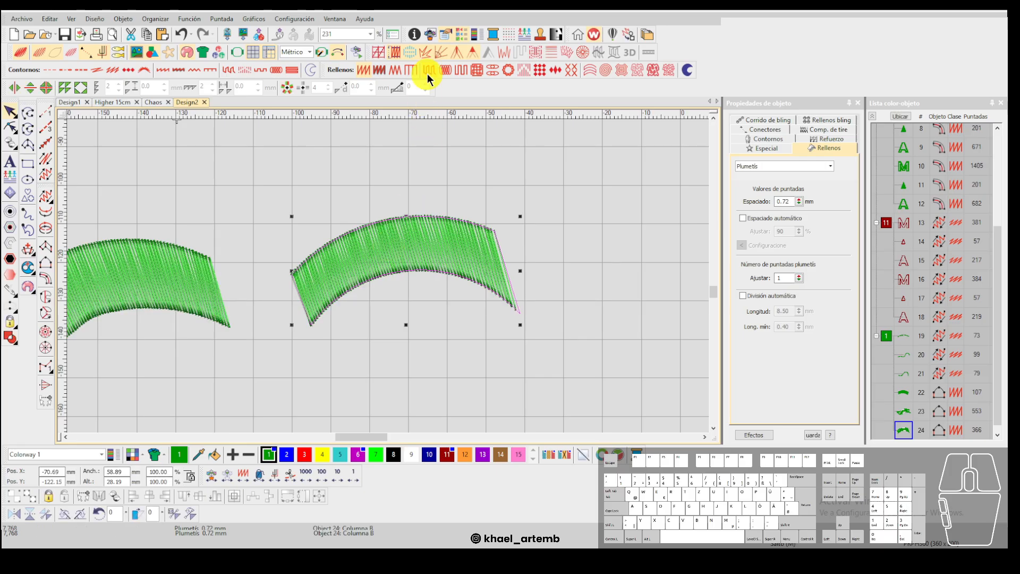
Change the newest arch to a Tatami fill with 1.16 mm spacing and a graduated stitch-density effect.
{"action": "left_click", "coordinate": [429, 70]}
{"action": "left_click_drag", "start_coordinate": [800, 202], "coordinate": [750, 205]}
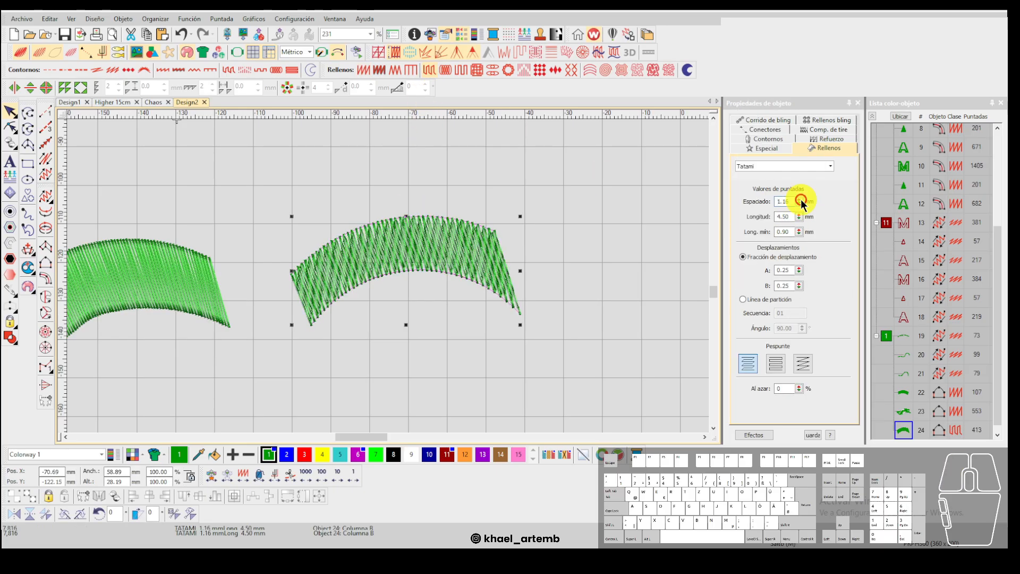
{"action": "left_click", "coordinate": [551, 53]}
{"action": "scroll", "coordinate": [387, 296], "scroll_direction": "up", "scroll_amount": 1}
Make the Tatami arch's fill properties the current properties and clear the selection.
{"action": "right_click", "coordinate": [364, 254]}
{"action": "left_click", "coordinate": [400, 406]}
{"action": "left_click", "coordinate": [355, 383]}
Digitize a wavy Tatami shape about 50 mm wide and 30 mm high with Column B, below the Tatami arch.
{"action": "key", "text": "space"}
{"action": "left_click", "coordinate": [380, 293]}
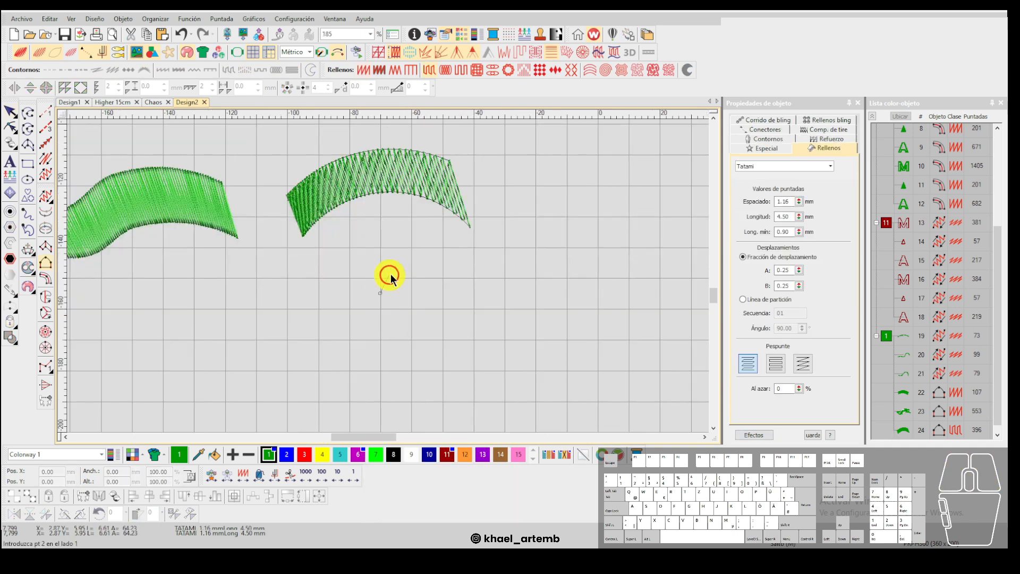
{"action": "right_click", "coordinate": [397, 268]}
{"action": "right_click", "coordinate": [444, 261]}
{"action": "left_click", "coordinate": [512, 246]}
{"action": "key", "text": "Return"}
{"action": "left_click", "coordinate": [405, 338]}
{"action": "right_click", "coordinate": [427, 317]}
{"action": "left_click", "coordinate": [534, 303]}
{"action": "key", "text": "Return"}
Digitize an upright curved Tatami shape about 68 mm tall with Column B, beside the other two Tatami shapes.
{"action": "left_click", "coordinate": [610, 268]}
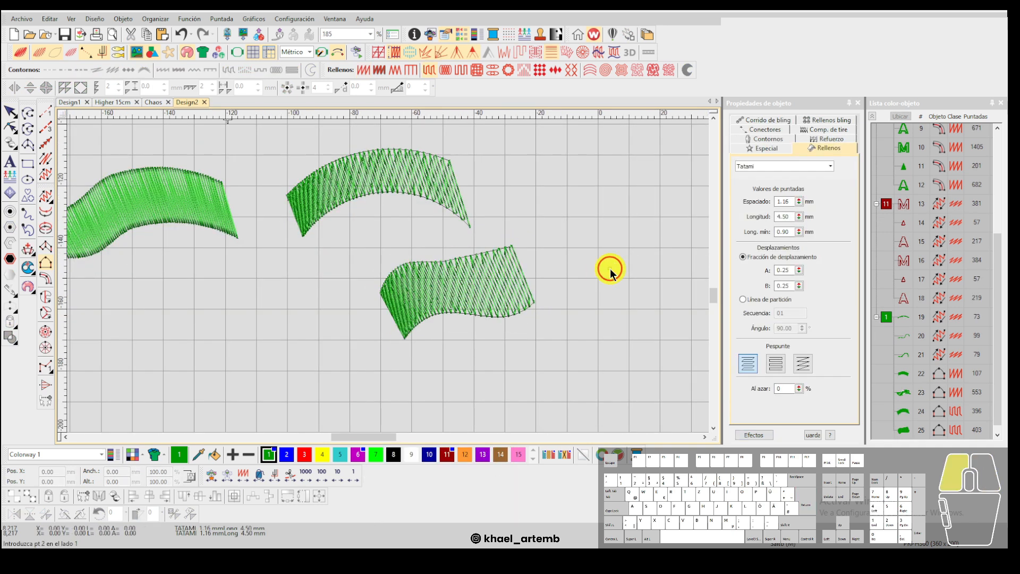
{"action": "right_click", "coordinate": [553, 212]}
{"action": "right_click", "coordinate": [569, 135]}
{"action": "left_click", "coordinate": [507, 189]}
{"action": "key", "text": "Return"}
{"action": "left_click", "coordinate": [557, 342]}
{"action": "key", "text": "BackSpace"}
{"action": "key", "text": "BackSpace"}
{"action": "key", "text": "Return"}
{"action": "left_click", "coordinate": [573, 333]}
{"action": "right_click", "coordinate": [553, 284]}
{"action": "left_click", "coordinate": [614, 180]}
{"action": "key", "text": "Return"}
{"action": "scroll", "coordinate": [386, 280], "scroll_direction": "down", "scroll_amount": 1}
{"action": "scroll", "coordinate": [386, 280], "scroll_direction": "down", "scroll_amount": 2}
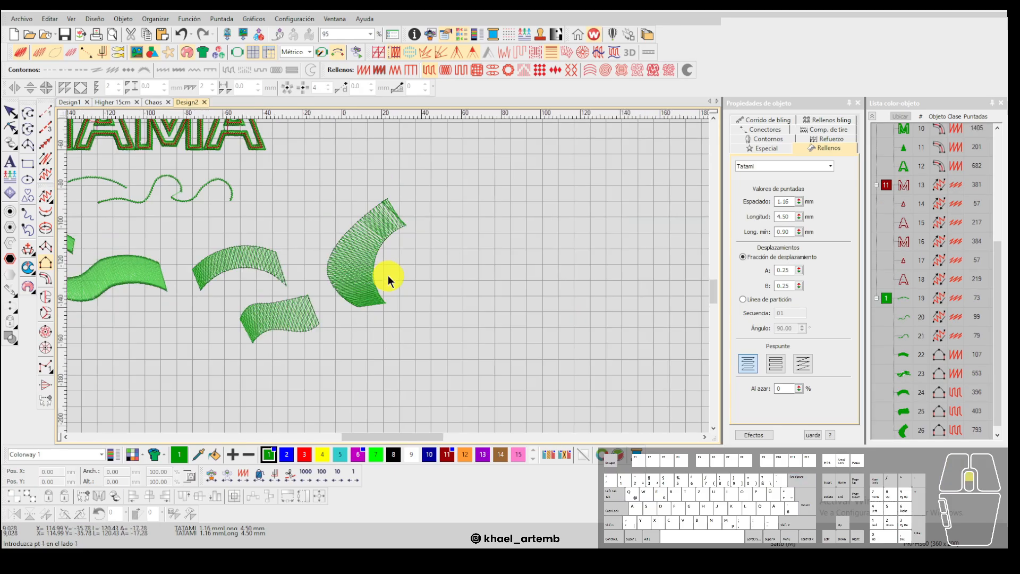
Digitize a curved graduated Tatami shape about 42 mm wide and 30 mm high with Column B, beside the upright curved shape.
{"action": "scroll", "coordinate": [387, 278], "scroll_direction": "up", "scroll_amount": 2}
{"action": "left_click", "coordinate": [420, 336]}
{"action": "right_click", "coordinate": [447, 286]}
{"action": "left_click", "coordinate": [494, 272]}
{"action": "key", "text": "Return"}
{"action": "left_click", "coordinate": [462, 346]}
{"action": "right_click", "coordinate": [479, 314]}
{"action": "key", "text": "Return"}
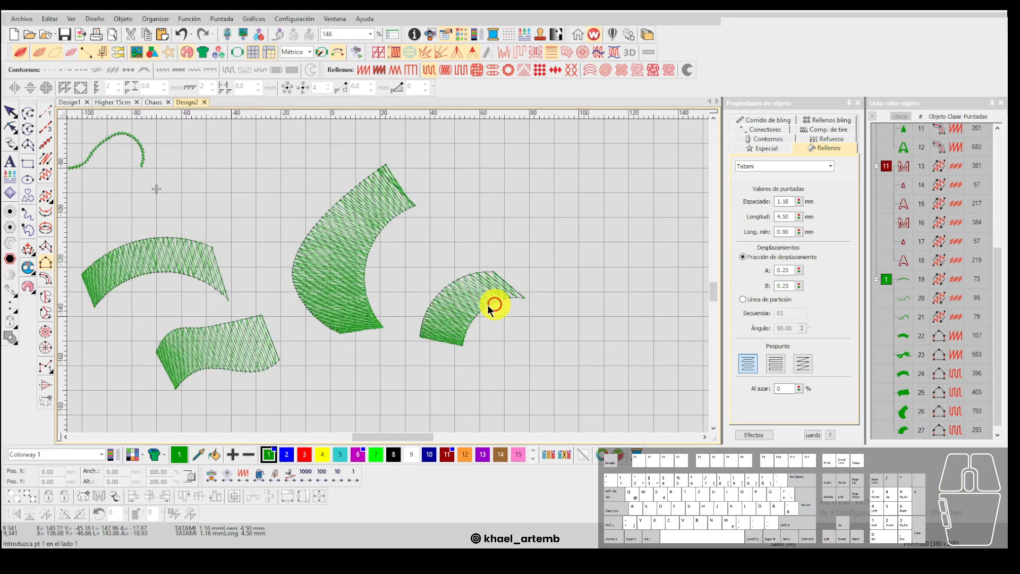
Digitize a small arched-top Tatami shape about 24 mm wide and 16 mm high with Column B, below the wavy satin shape.
{"action": "scroll", "coordinate": [388, 276], "scroll_direction": "down", "scroll_amount": 2}
{"action": "scroll", "coordinate": [387, 275], "scroll_direction": "up", "scroll_amount": 1}
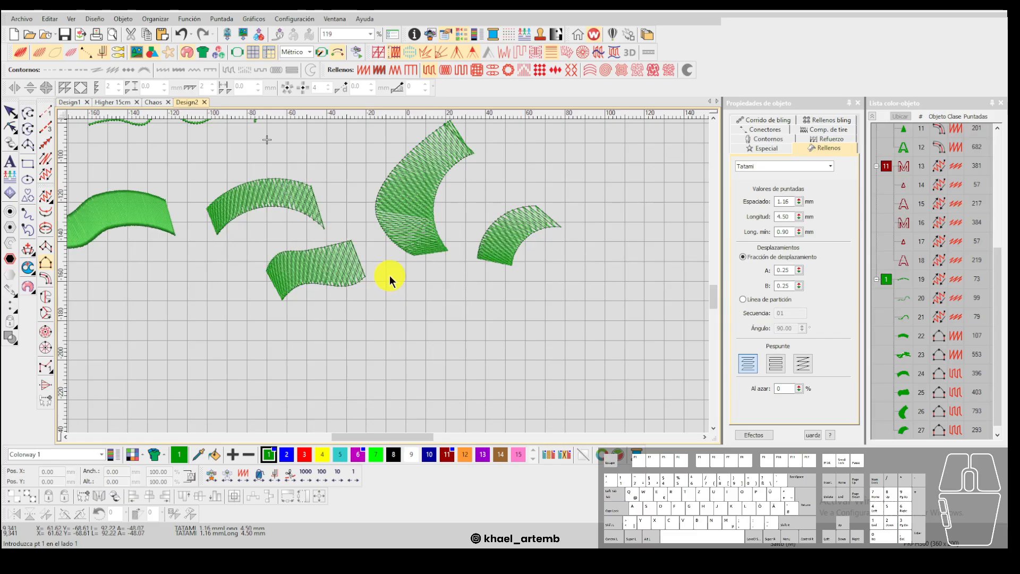
{"action": "scroll", "coordinate": [390, 276], "scroll_direction": "down", "scroll_amount": 2}
{"action": "scroll", "coordinate": [388, 276], "scroll_direction": "up", "scroll_amount": 2}
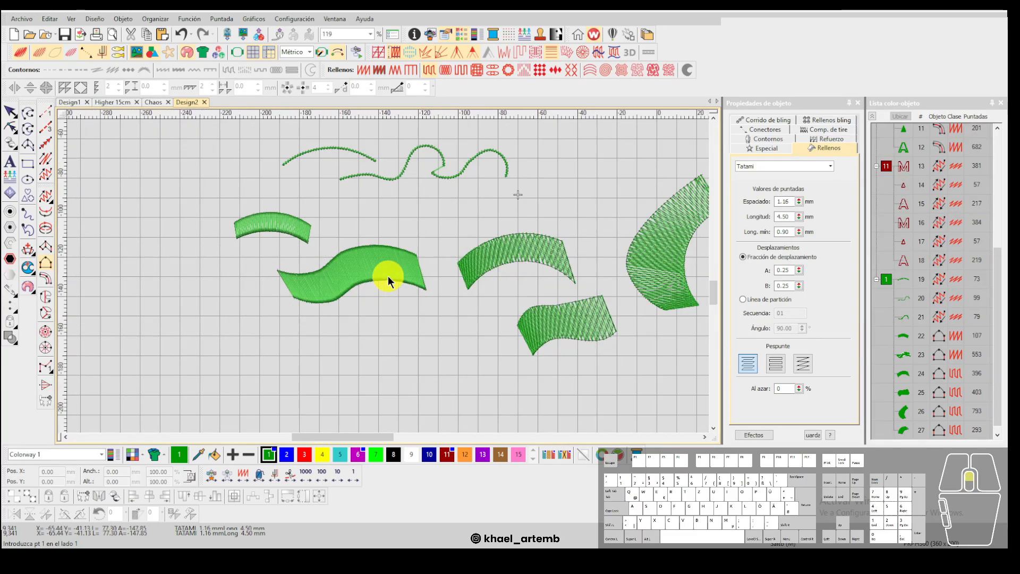
{"action": "scroll", "coordinate": [388, 276], "scroll_direction": "up", "scroll_amount": 4}
{"action": "right_click", "coordinate": [423, 324]}
{"action": "left_click", "coordinate": [501, 320]}
{"action": "key", "text": "Return"}
{"action": "left_click", "coordinate": [425, 390]}
{"action": "left_click", "coordinate": [521, 381]}
{"action": "key", "text": "Return"}
{"action": "scroll", "coordinate": [464, 335], "scroll_direction": "up", "scroll_amount": 2}
Set the small Tatami shape's stitch spacing to 0.40 mm and turn off its accordion spacing effect.
{"action": "key", "text": "Escape"}
{"action": "left_click", "coordinate": [784, 201]}
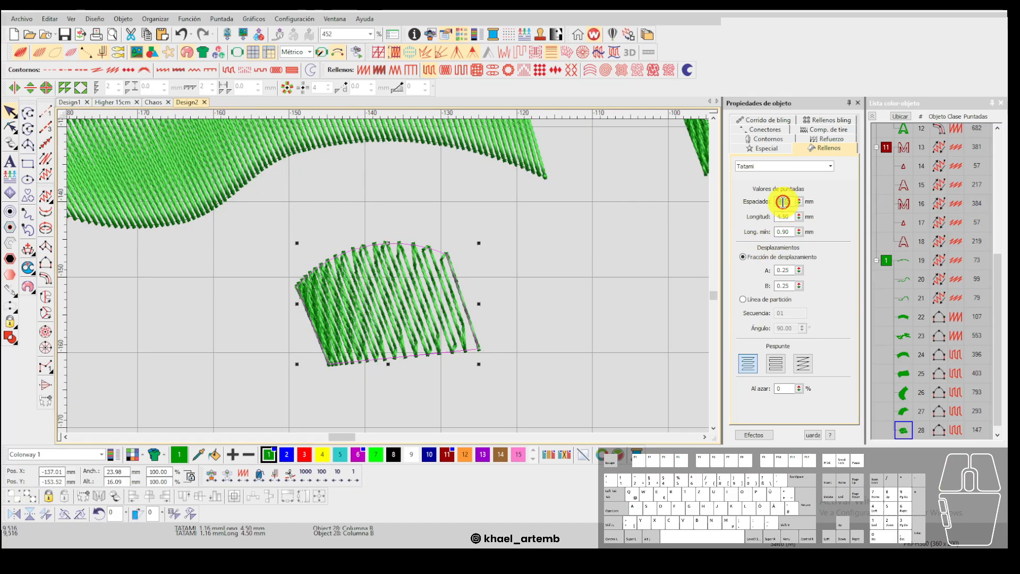
{"action": "left_click", "coordinate": [550, 63]}
{"action": "scroll", "coordinate": [388, 276], "scroll_direction": "down", "scroll_amount": 2}
Make the dense Tatami shape's properties the current properties and clear the selection.
{"action": "right_click", "coordinate": [388, 276]}
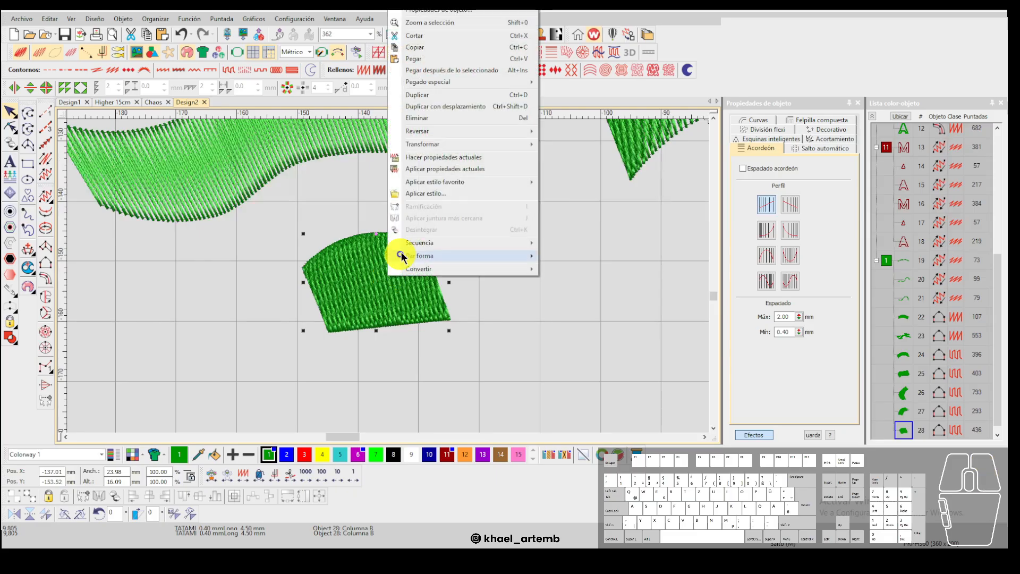
{"action": "left_click", "coordinate": [421, 157]}
{"action": "left_click", "coordinate": [518, 262]}
{"action": "scroll", "coordinate": [387, 277], "scroll_direction": "down", "scroll_amount": 3}
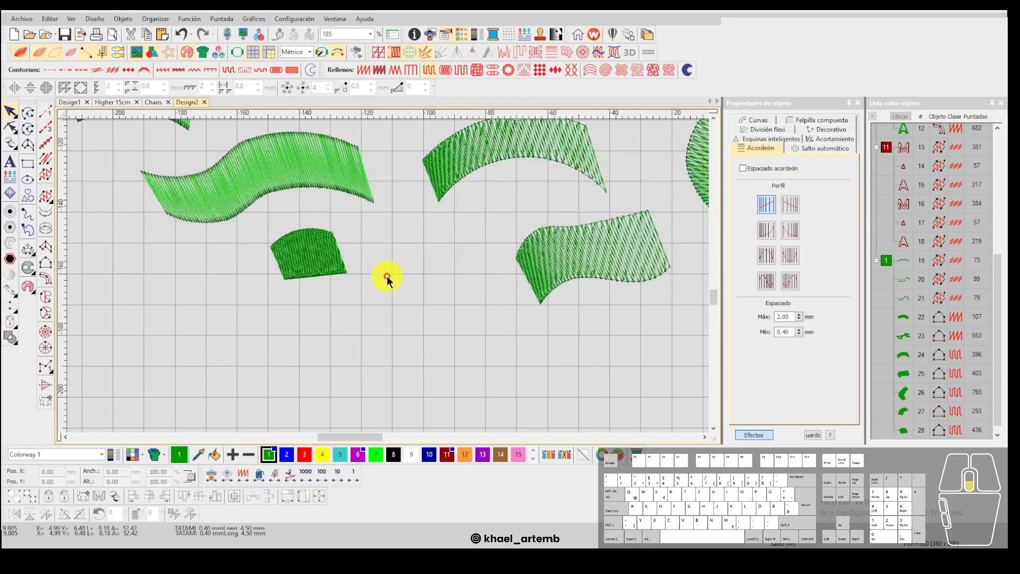
Digitize an arched dense Tatami shape about 27 mm wide and 18 mm high with Column B, beside the small Tatami shape.
{"action": "scroll", "coordinate": [386, 277], "scroll_direction": "up", "scroll_amount": 2}
{"action": "key", "text": "F5"}
{"action": "left_click", "coordinate": [376, 316]}
{"action": "left_click", "coordinate": [498, 279]}
{"action": "key", "text": "Return"}
{"action": "left_click", "coordinate": [402, 363]}
{"action": "left_click", "coordinate": [507, 349]}
{"action": "key", "text": "Return"}
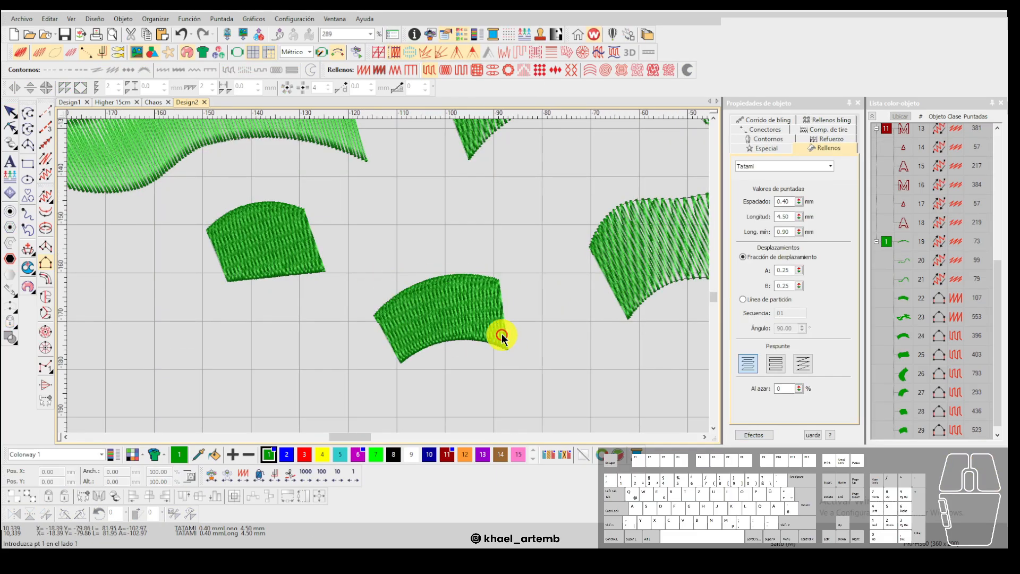
Delete all the sample curves and filled shapes below the MAMA lettering.
{"action": "scroll", "coordinate": [503, 337], "scroll_direction": "down", "scroll_amount": 7}
{"action": "key", "text": "Escape"}
{"action": "left_click_drag", "start_coordinate": [569, 302], "coordinate": [228, 164]}
{"action": "key", "text": "Delete"}
Examine the green satin borders and dark red stem stitch of the MAMA lettering up close.
{"action": "scroll", "coordinate": [389, 270], "scroll_direction": "up", "scroll_amount": 2}
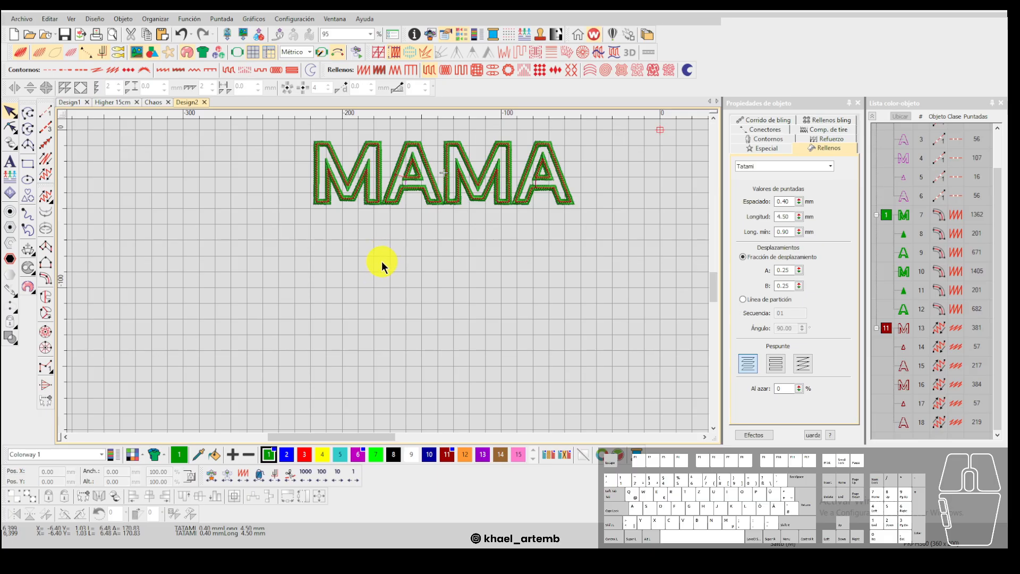
{"action": "scroll", "coordinate": [387, 274], "scroll_direction": "up", "scroll_amount": 4}
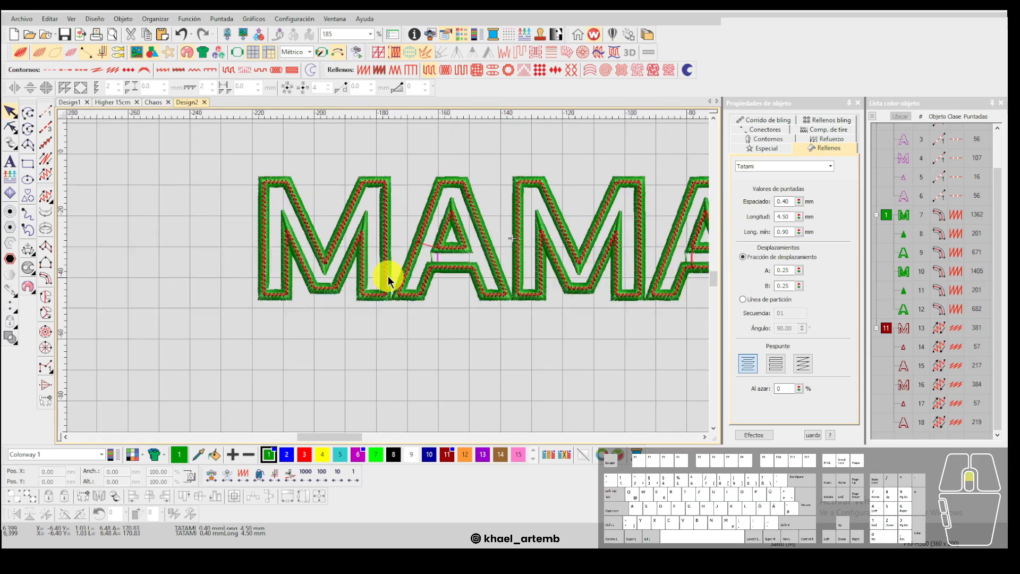
{"action": "scroll", "coordinate": [388, 271], "scroll_direction": "up", "scroll_amount": 2}
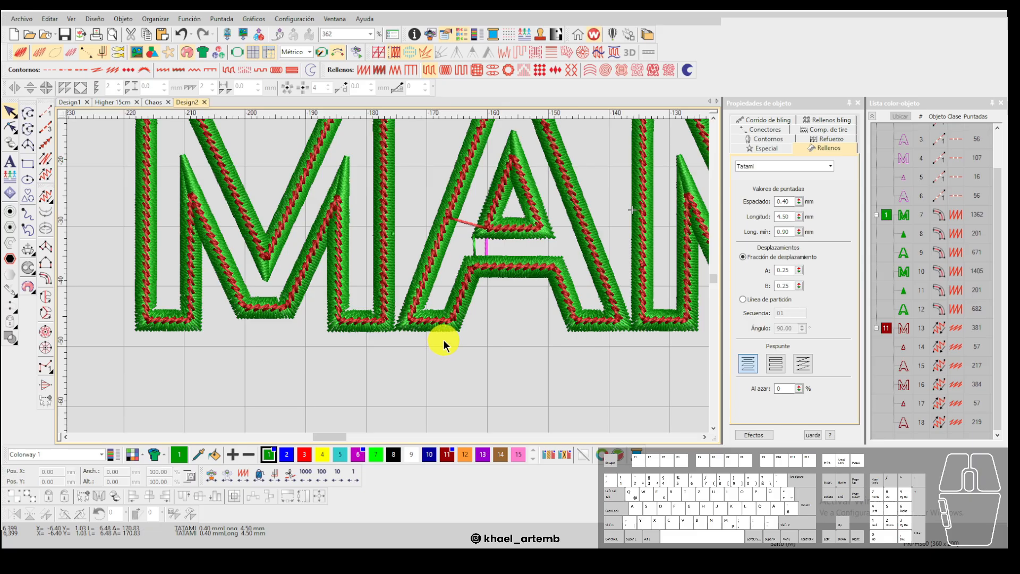
{"action": "scroll", "coordinate": [387, 275], "scroll_direction": "down", "scroll_amount": 4}
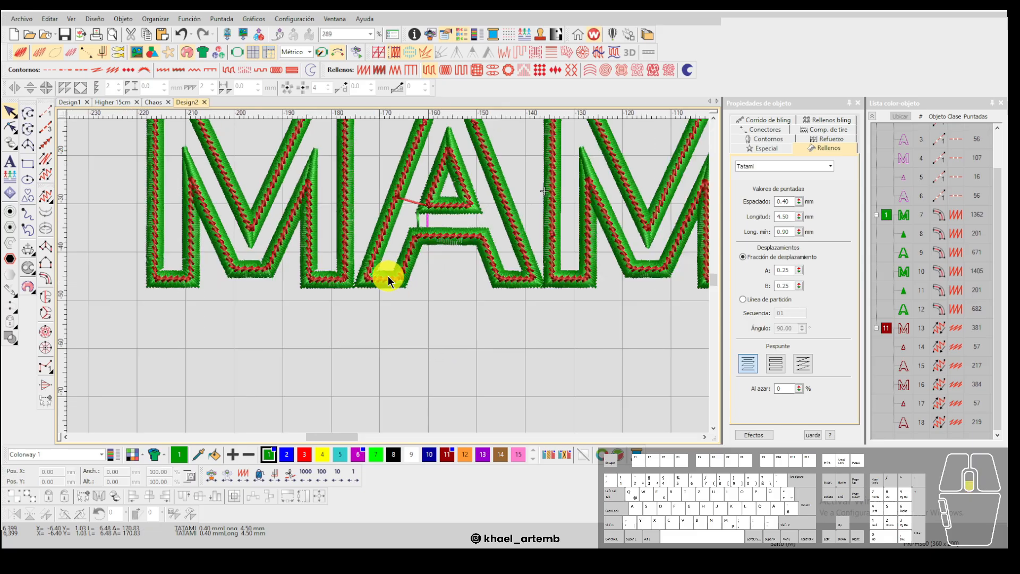
{"action": "key", "text": "t"}
{"action": "scroll", "coordinate": [391, 273], "scroll_direction": "up", "scroll_amount": 3}
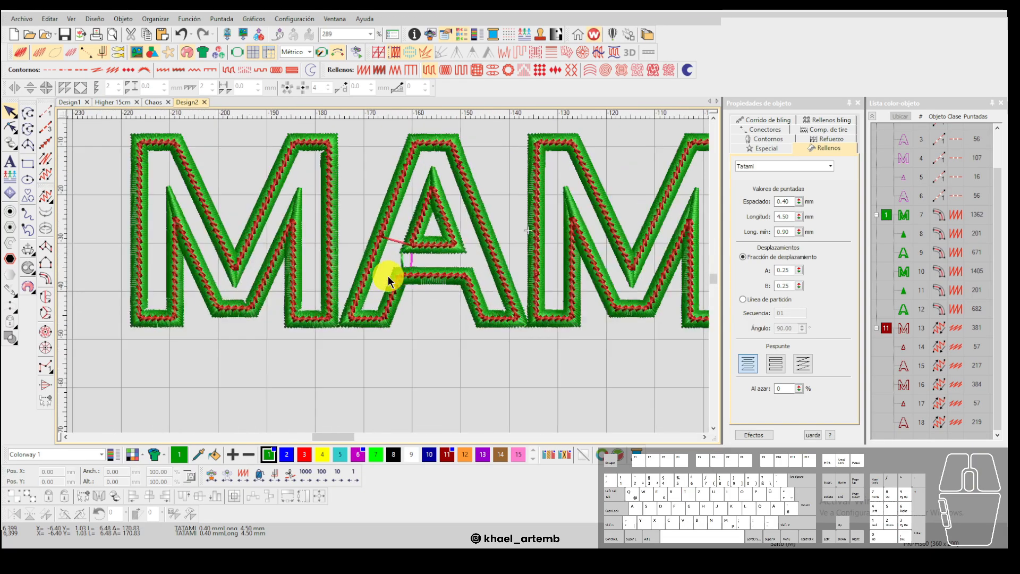
{"action": "scroll", "coordinate": [900, 237], "scroll_direction": "up", "scroll_amount": 3}
{"action": "scroll", "coordinate": [460, 237], "scroll_direction": "down", "scroll_amount": 2}
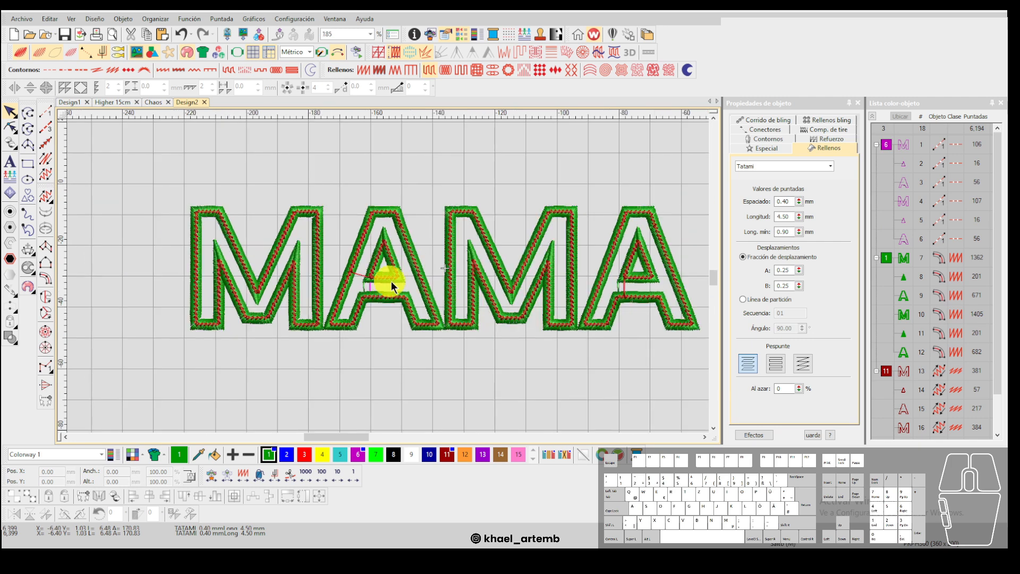
{"action": "scroll", "coordinate": [391, 280], "scroll_direction": "up", "scroll_amount": 1}
Move the purple running-stitch MAMA outlines about 53 mm up, above the lettering, and undo the move.
{"action": "left_click", "coordinate": [882, 153]}
{"action": "scroll", "coordinate": [399, 283], "scroll_direction": "down", "scroll_amount": 4}
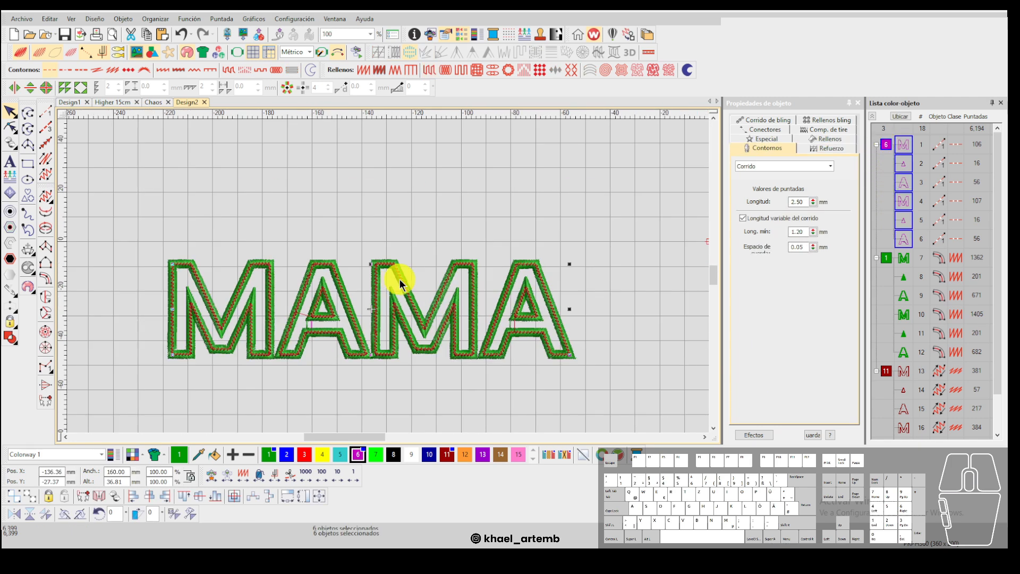
{"action": "left_click_drag", "start_coordinate": [423, 282], "coordinate": [418, 154]}
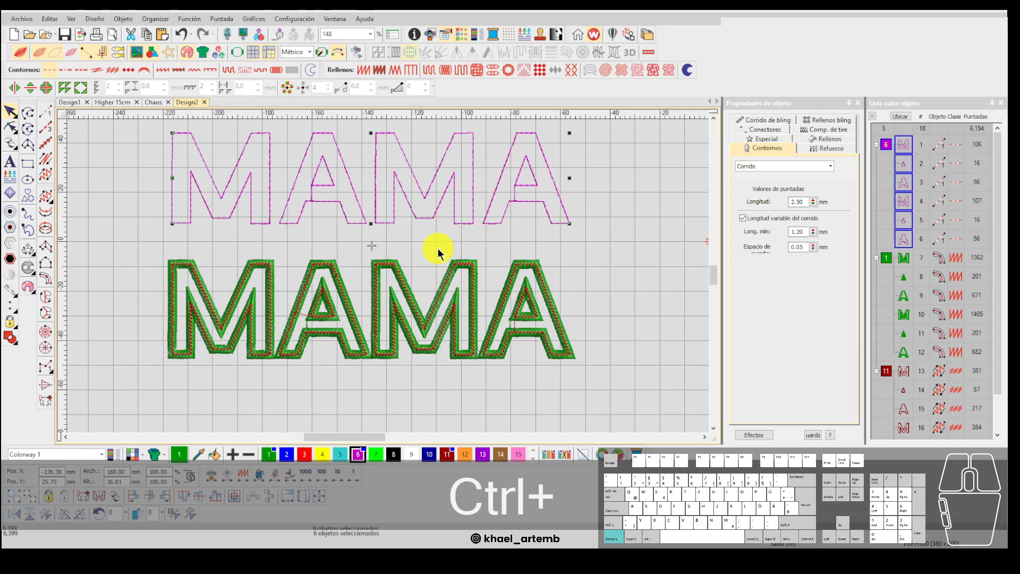
{"action": "key", "text": "ctrl+z"}
Delete the selected purple running-stitch outlines of the MAMA lettering.
{"action": "scroll", "coordinate": [418, 307], "scroll_direction": "up", "scroll_amount": 1}
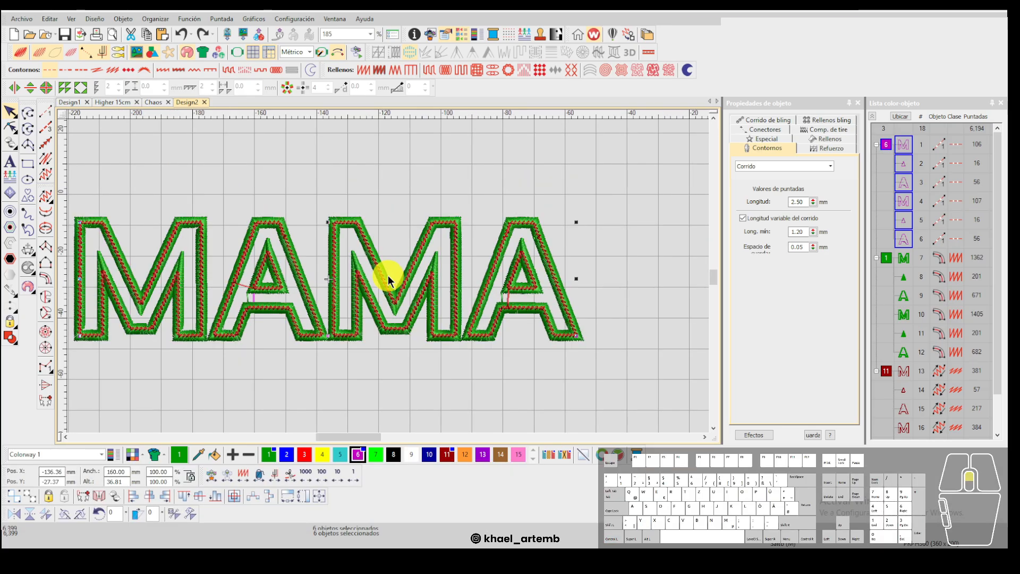
{"action": "key", "text": "Delete"}
{"action": "scroll", "coordinate": [400, 276], "scroll_direction": "down", "scroll_amount": 1}
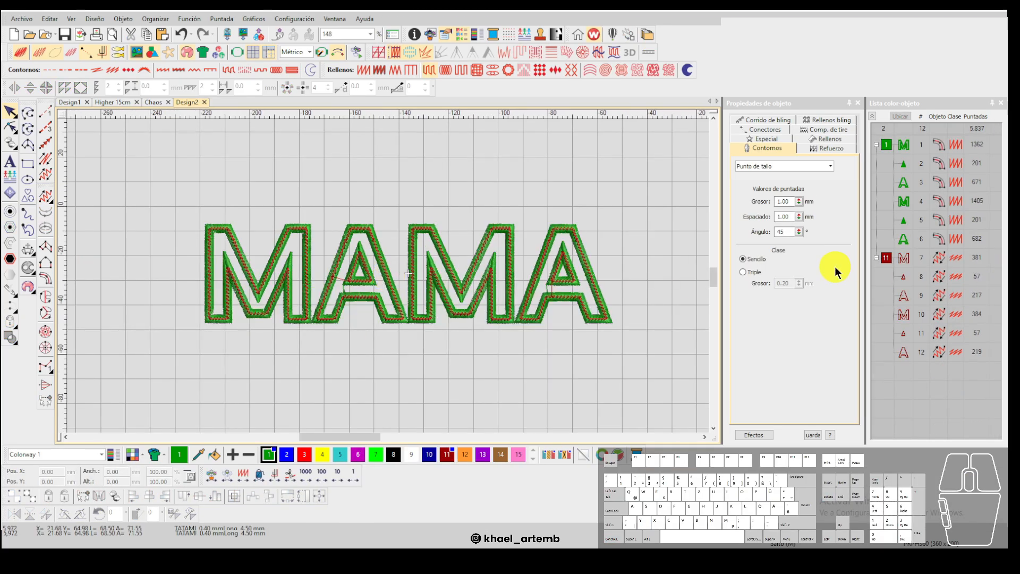
Sequence the dark red stem stitch objects before the green satin and move them about 46 mm up, above the satin lettering.
{"action": "left_click_drag", "start_coordinate": [885, 260], "coordinate": [887, 139]}
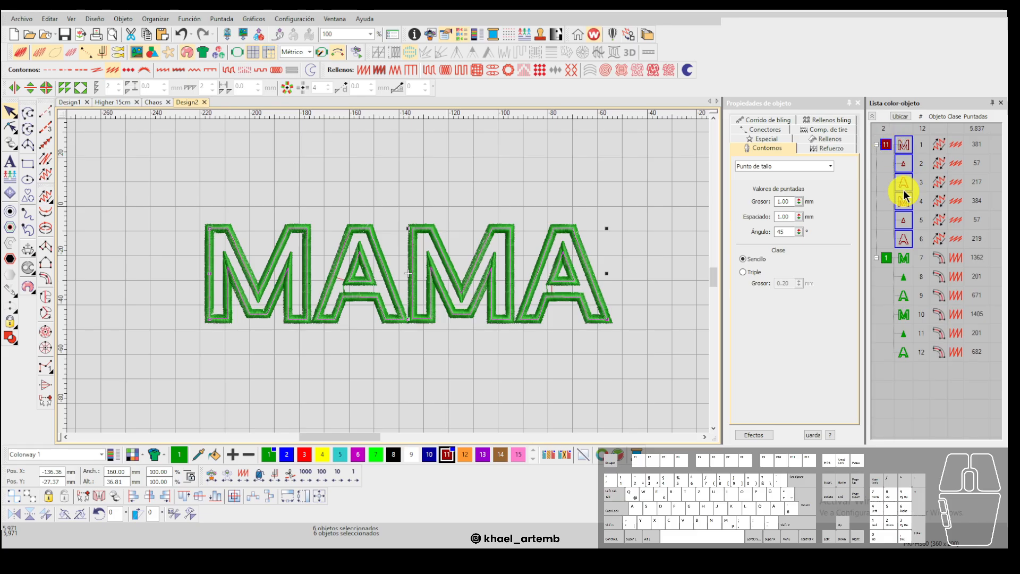
{"action": "left_click_drag", "start_coordinate": [444, 234], "coordinate": [451, 144]}
{"action": "scroll", "coordinate": [419, 194], "scroll_direction": "up", "scroll_amount": 5}
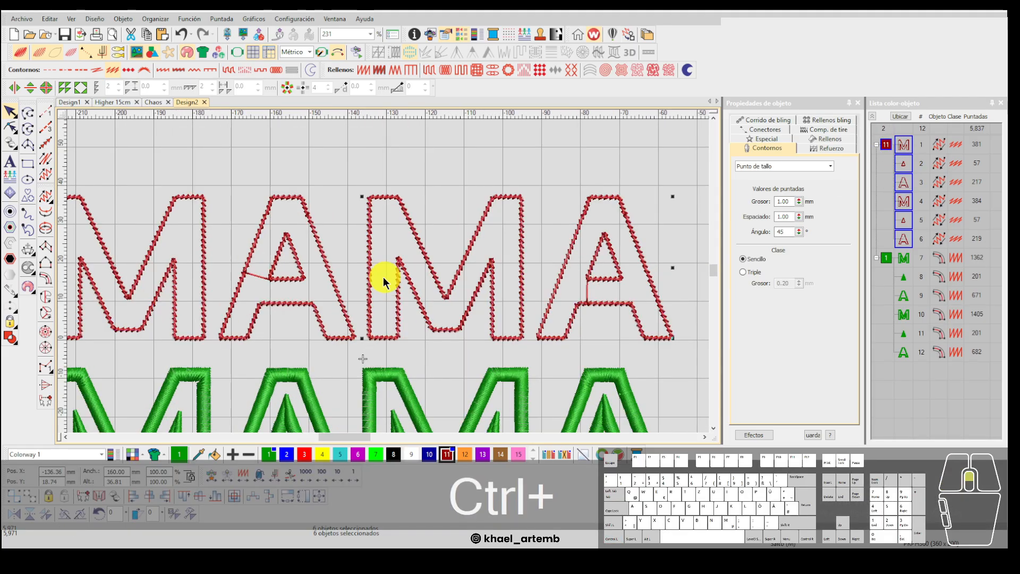
{"action": "scroll", "coordinate": [388, 283], "scroll_direction": "down", "scroll_amount": 5}
{"action": "scroll", "coordinate": [388, 275], "scroll_direction": "up", "scroll_amount": 5}
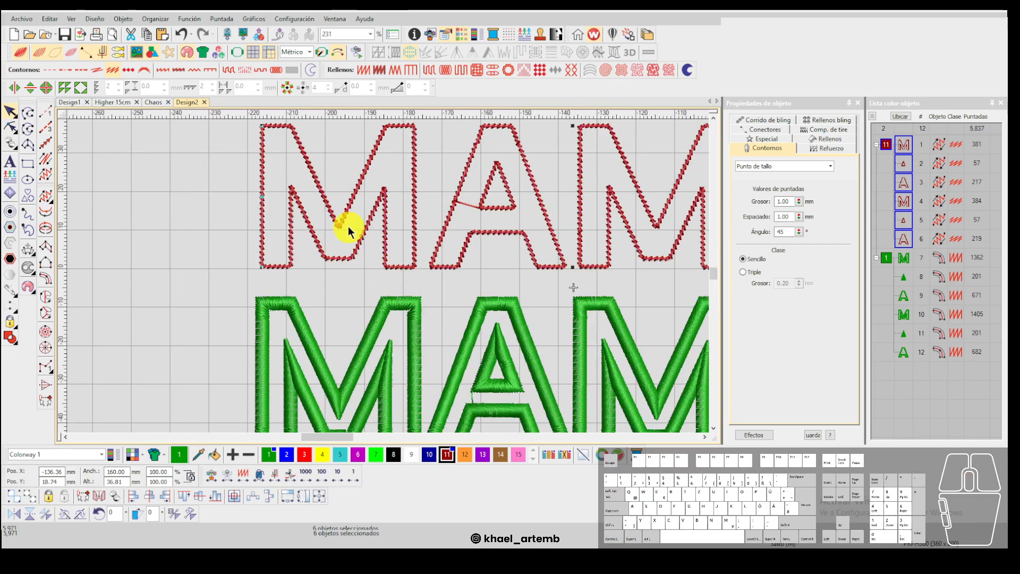
{"action": "scroll", "coordinate": [331, 274], "scroll_direction": "down", "scroll_amount": 3}
{"action": "scroll", "coordinate": [388, 277], "scroll_direction": "up", "scroll_amount": 2}
{"action": "left_click", "coordinate": [255, 283]}
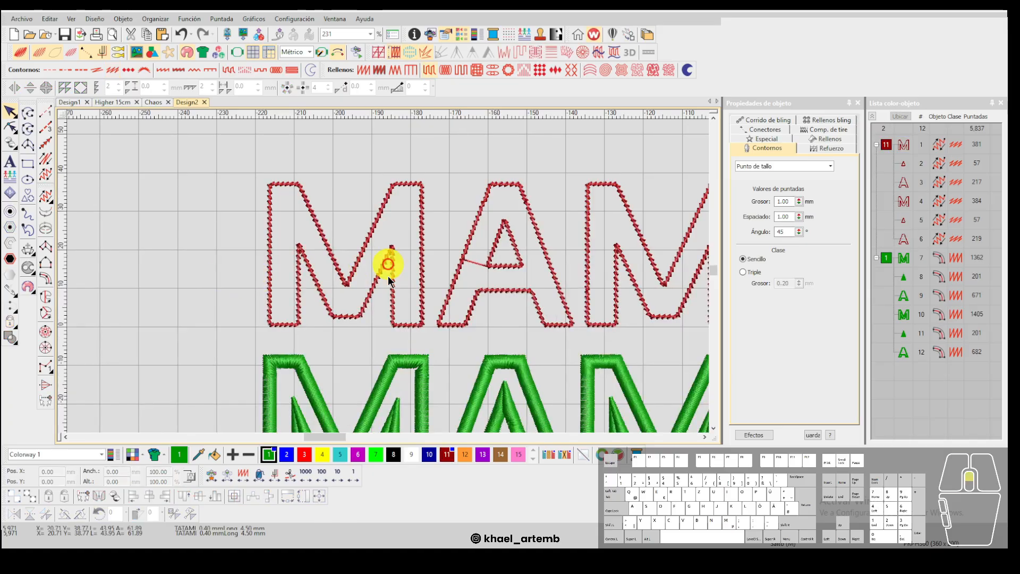
Place a copy of the first stem stitch M about 57 mm above the original and clear the selection.
{"action": "scroll", "coordinate": [343, 269], "scroll_direction": "up", "scroll_amount": 2}
{"action": "left_click", "coordinate": [369, 283]}
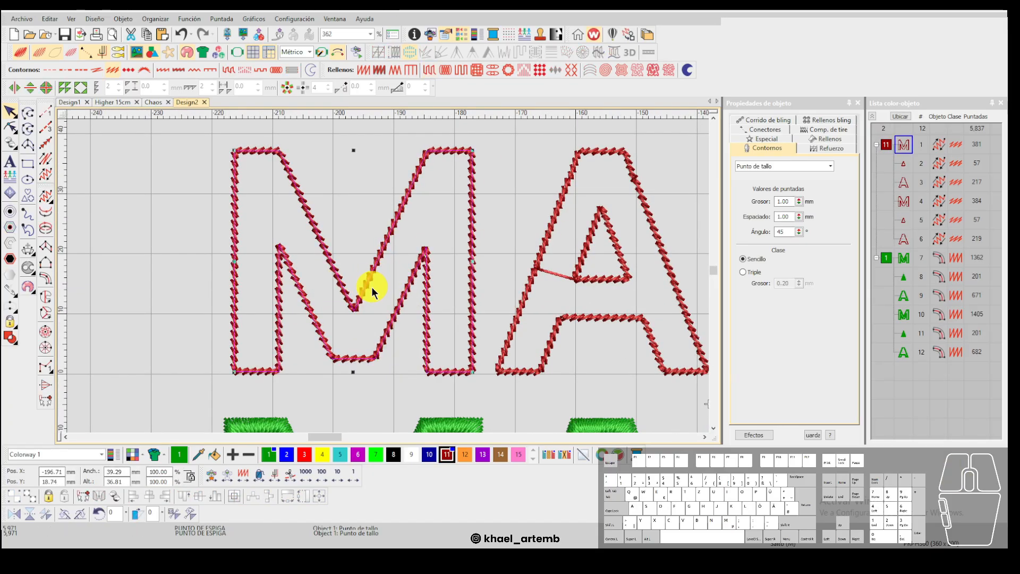
{"action": "scroll", "coordinate": [366, 288], "scroll_direction": "down", "scroll_amount": 2}
{"action": "left_click_drag", "start_coordinate": [388, 276], "coordinate": [391, 173]}
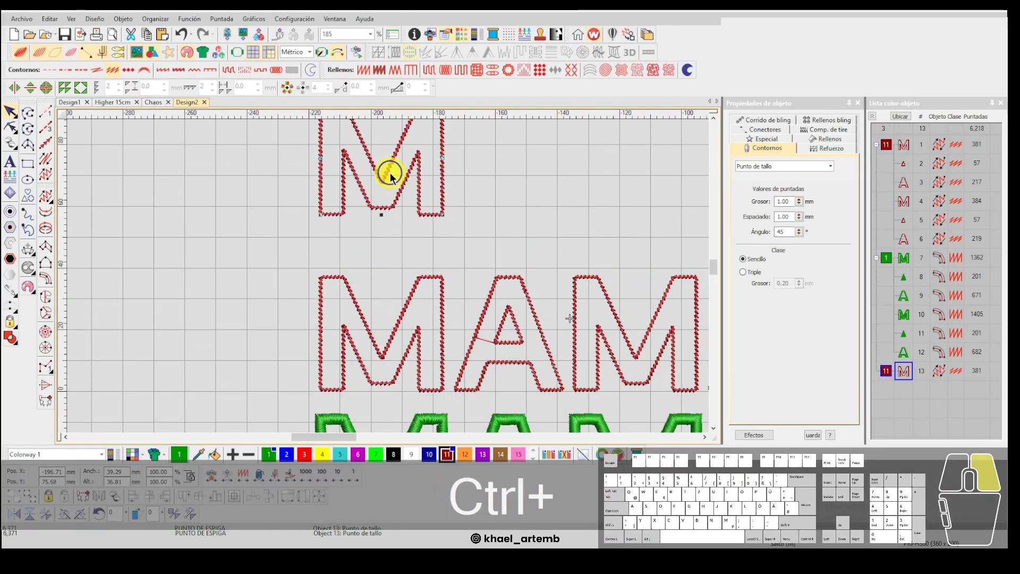
{"action": "right_click", "coordinate": [391, 172]}
{"action": "mouse_move", "coordinate": [533, 439]}
{"action": "left_click", "coordinate": [557, 416]}
{"action": "scroll", "coordinate": [414, 372], "scroll_direction": "down", "scroll_amount": 3}
{"action": "left_click", "coordinate": [327, 227]}
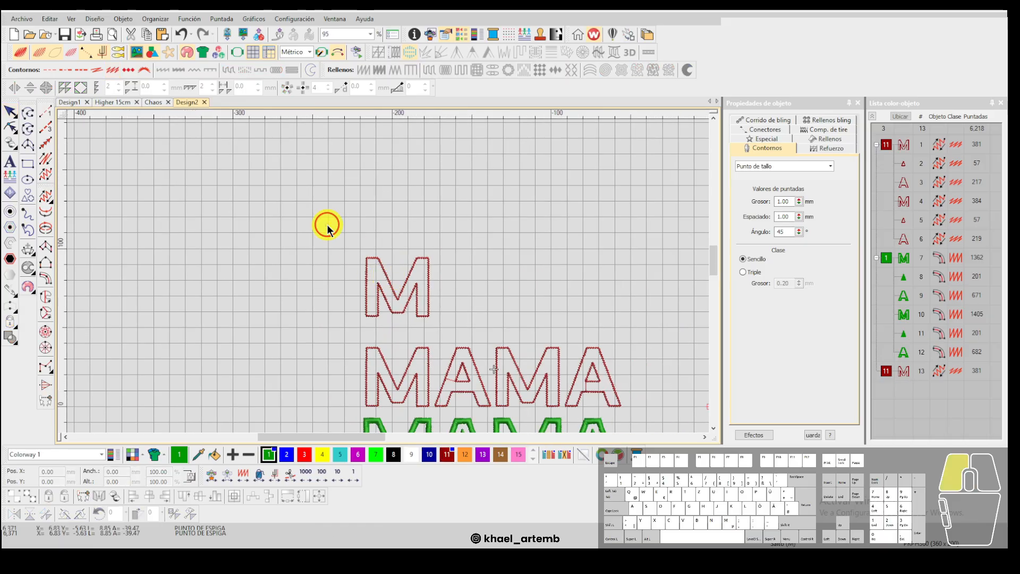
Convert the copied M to a 2.50 mm running stitch and paste a duplicate of it in place.
{"action": "scroll", "coordinate": [393, 274], "scroll_direction": "up", "scroll_amount": 2}
{"action": "left_click", "coordinate": [403, 271]}
{"action": "key", "text": "ctrl+c"}
{"action": "key", "text": "ctrl+v"}
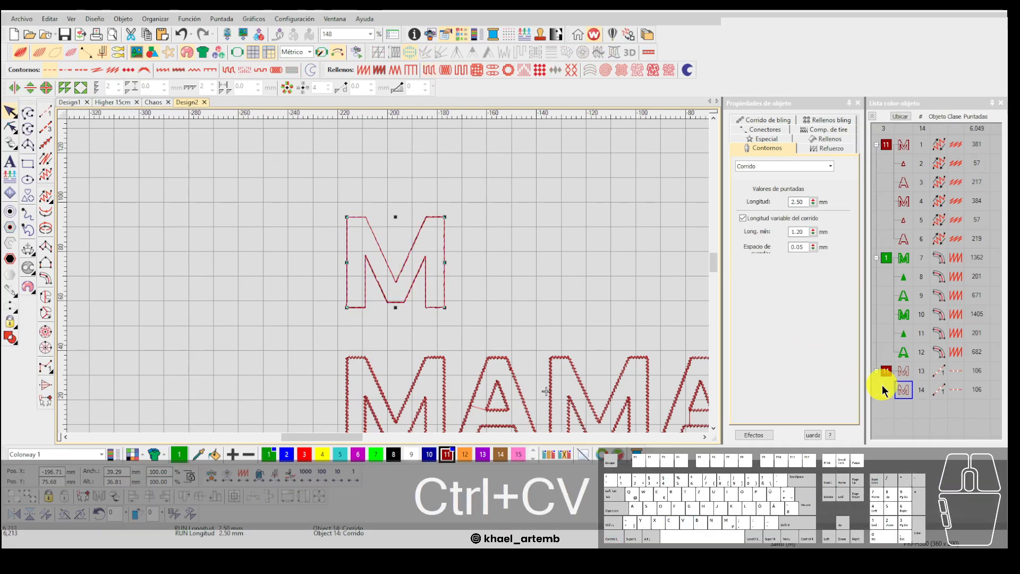
{"action": "scroll", "coordinate": [465, 334], "scroll_direction": "up", "scroll_amount": 1}
{"action": "left_click", "coordinate": [521, 299]}
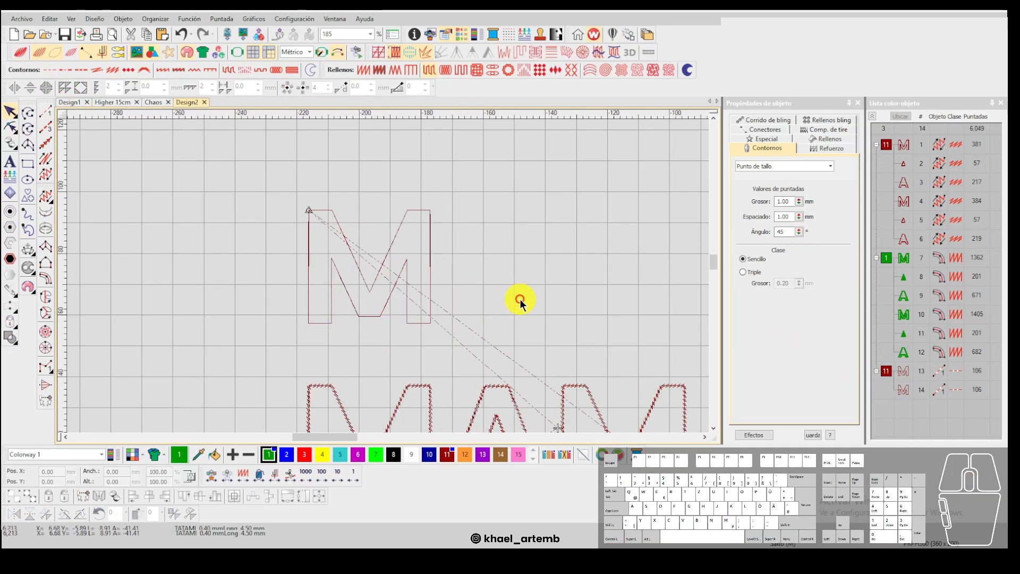
Travel backward and forward through the stitches of the two overlaid running-stitch M outlines to check their stitching sequence.
{"action": "key", "text": "Up"}
{"action": "key", "text": "Up"}
{"action": "key", "text": "Up"}
{"action": "key", "text": "Up"}
{"action": "key", "text": "Up"}
{"action": "key", "text": "Up"}
{"action": "key", "text": "Up"}
{"action": "key", "text": "Up"}
{"action": "key", "text": "Up"}
{"action": "key", "text": "Up"}
{"action": "key", "text": "Up"}
{"action": "key", "text": "Up"}
{"action": "key", "text": "Up"}
{"action": "key", "text": "Up"}
{"action": "key", "text": "Right"}
{"action": "key", "text": "Right"}
{"action": "key", "text": "Right"}
{"action": "key", "text": "Right"}
{"action": "key", "text": "Right"}
{"action": "key", "text": "Right"}
{"action": "key", "text": "Right"}
{"action": "key", "text": "Right"}
{"action": "key", "text": "Right"}
{"action": "key", "text": "Right"}
{"action": "key", "text": "Right"}
{"action": "key", "text": "Right"}
{"action": "key", "text": "Right"}
{"action": "key", "text": "Right"}
{"action": "key", "text": "Right"}
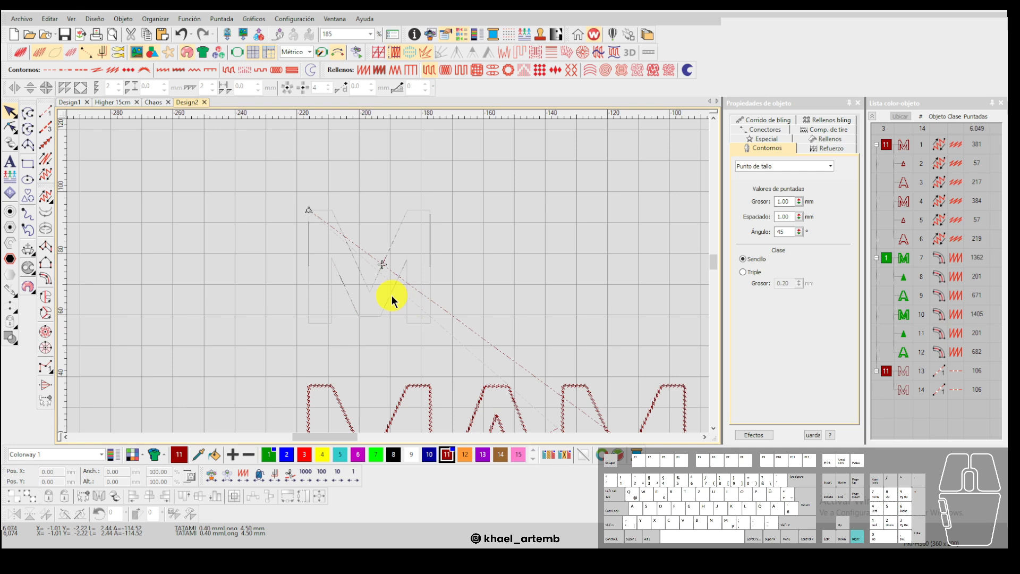
{"action": "key", "text": "Down"}
{"action": "key", "text": "Down"}
{"action": "key", "text": "Down"}
{"action": "key", "text": "Down"}
{"action": "key", "text": "Down"}
{"action": "key", "text": "Down"}
{"action": "key", "text": "Down"}
{"action": "key", "text": "Down"}
{"action": "key", "text": "Down"}
{"action": "key", "text": "Down"}
{"action": "key", "text": "Down"}
{"action": "key", "text": "Down"}
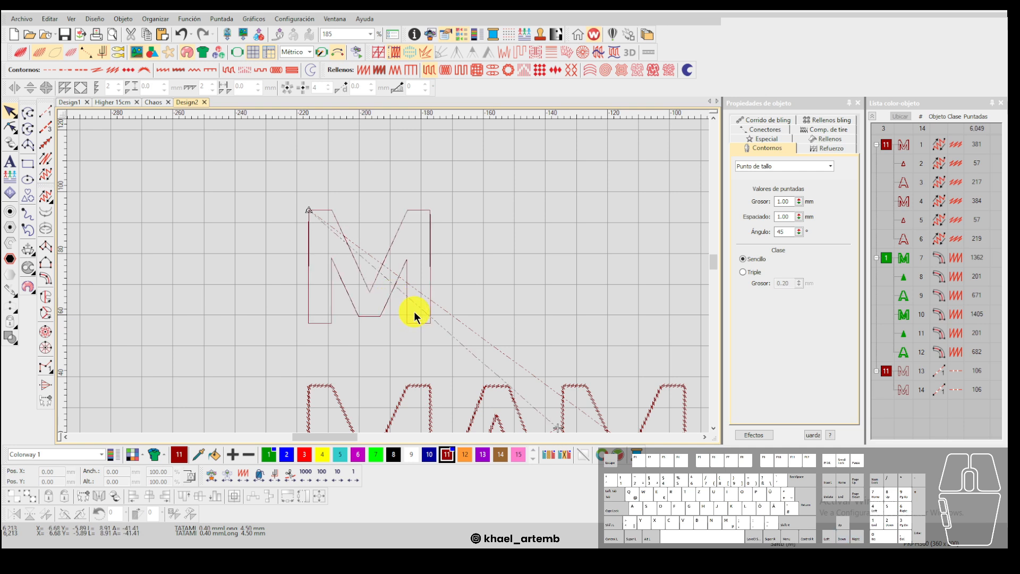
{"action": "scroll", "coordinate": [414, 311], "scroll_direction": "down", "scroll_amount": 2}
{"action": "scroll", "coordinate": [387, 276], "scroll_direction": "up", "scroll_amount": 2}
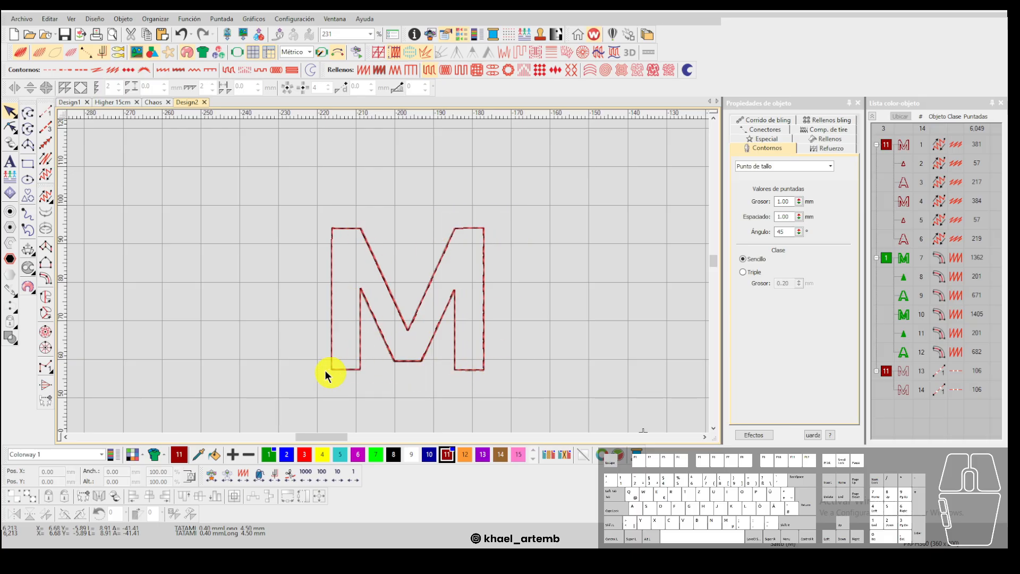
Move the green satin MAMA lettering onto the running-stitch M to inspect the overlap, and undo the move.
{"action": "scroll", "coordinate": [387, 287], "scroll_direction": "down", "scroll_amount": 3}
{"action": "scroll", "coordinate": [395, 294], "scroll_direction": "up", "scroll_amount": 2}
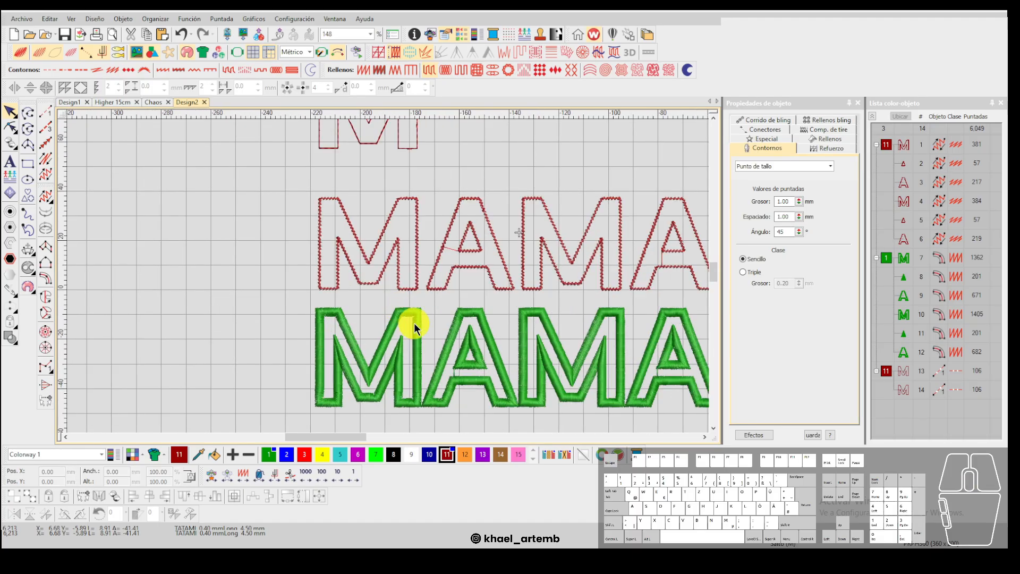
{"action": "left_click", "coordinate": [415, 324]}
{"action": "scroll", "coordinate": [401, 297], "scroll_direction": "down", "scroll_amount": 2}
{"action": "left_click_drag", "start_coordinate": [600, 349], "coordinate": [313, 263]}
{"action": "left_click_drag", "start_coordinate": [389, 293], "coordinate": [388, 204]}
{"action": "scroll", "coordinate": [308, 270], "scroll_direction": "up", "scroll_amount": 2}
{"action": "left_click", "coordinate": [309, 274]}
{"action": "scroll", "coordinate": [390, 257], "scroll_direction": "up", "scroll_amount": 5}
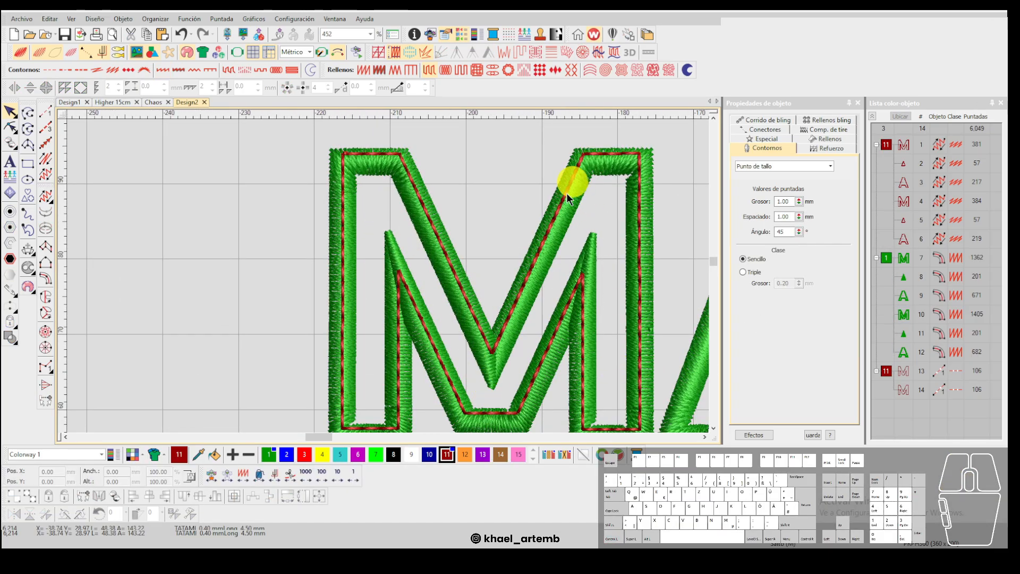
{"action": "scroll", "coordinate": [376, 228], "scroll_direction": "down", "scroll_amount": 7}
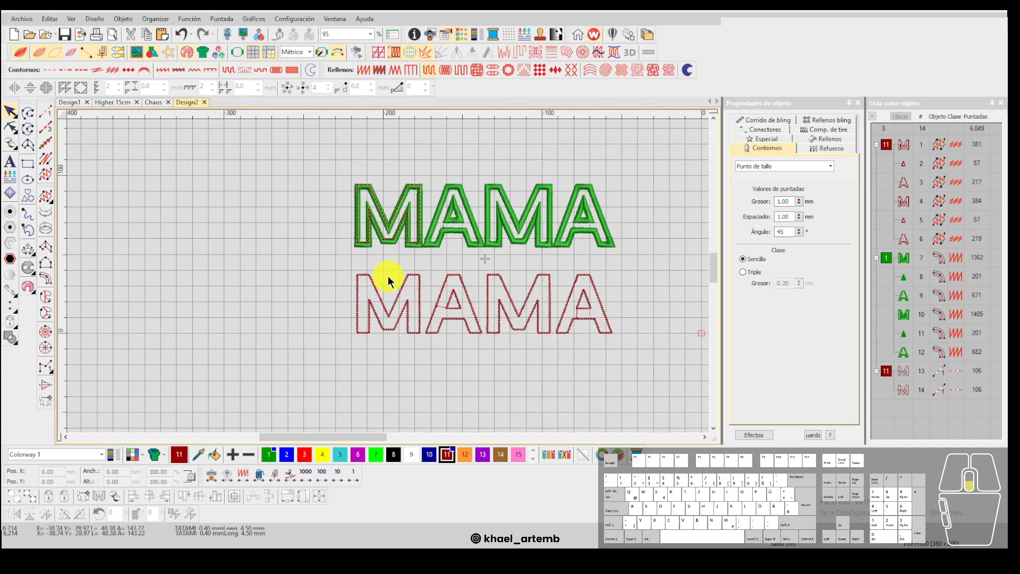
{"action": "key", "text": "ctrl+z"}
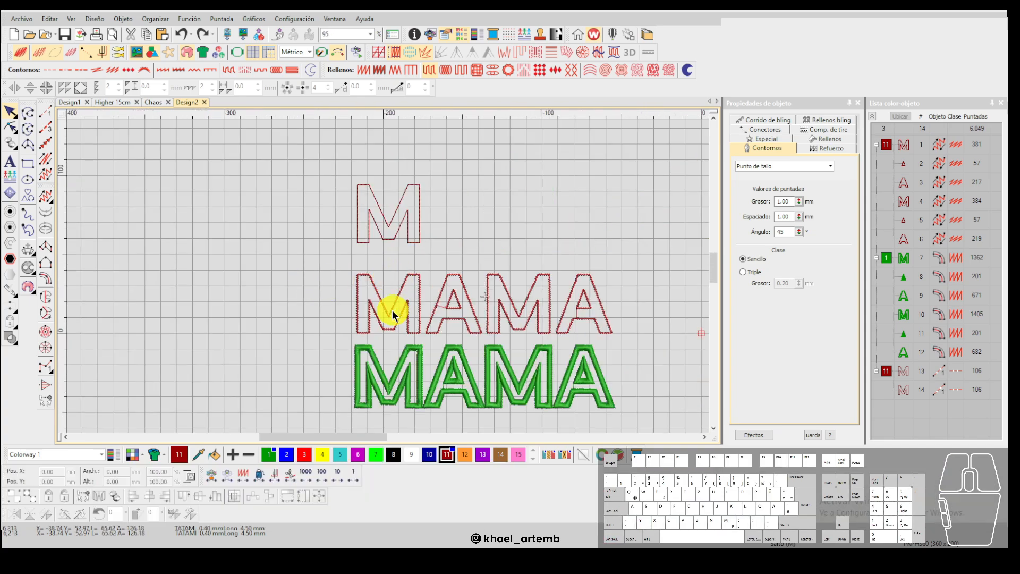
{"action": "scroll", "coordinate": [483, 367], "scroll_direction": "up", "scroll_amount": 3}
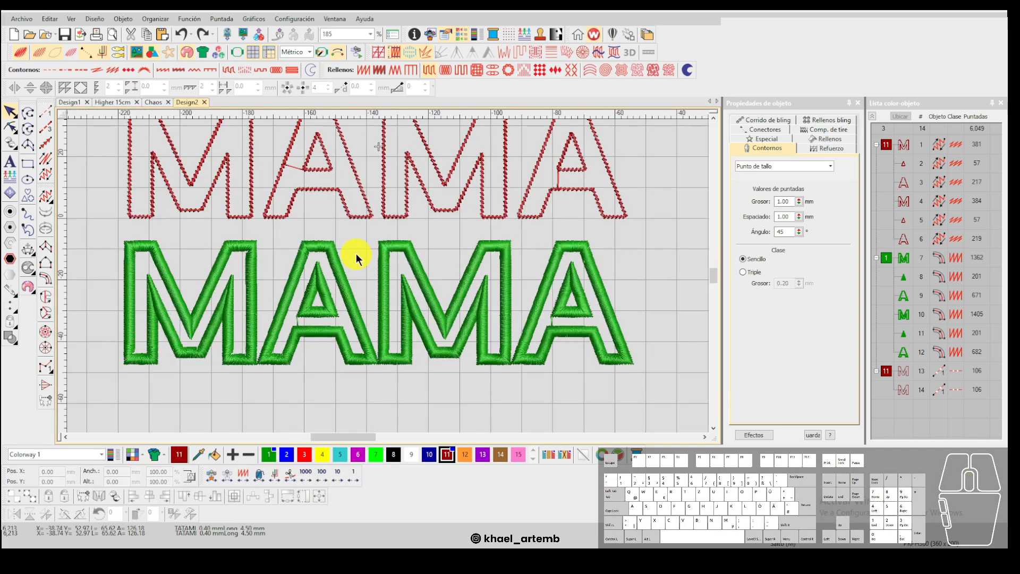
{"action": "scroll", "coordinate": [389, 273], "scroll_direction": "down", "scroll_amount": 2}
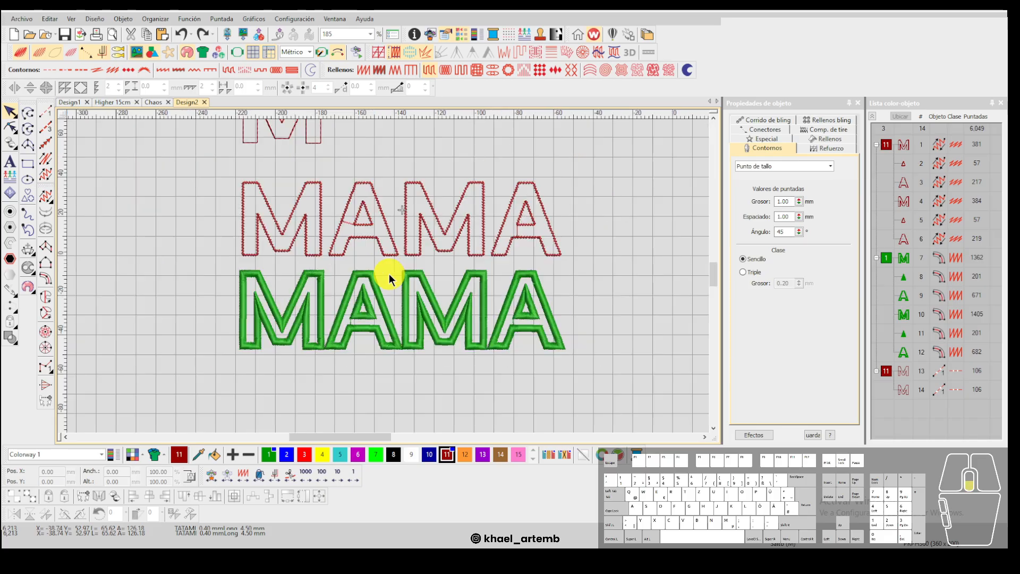
Select the running-stitch M and the stem stitch MAMA row in turn to review the lettering layers, and clear the selection.
{"action": "left_click_drag", "start_coordinate": [569, 297], "coordinate": [207, 198]}
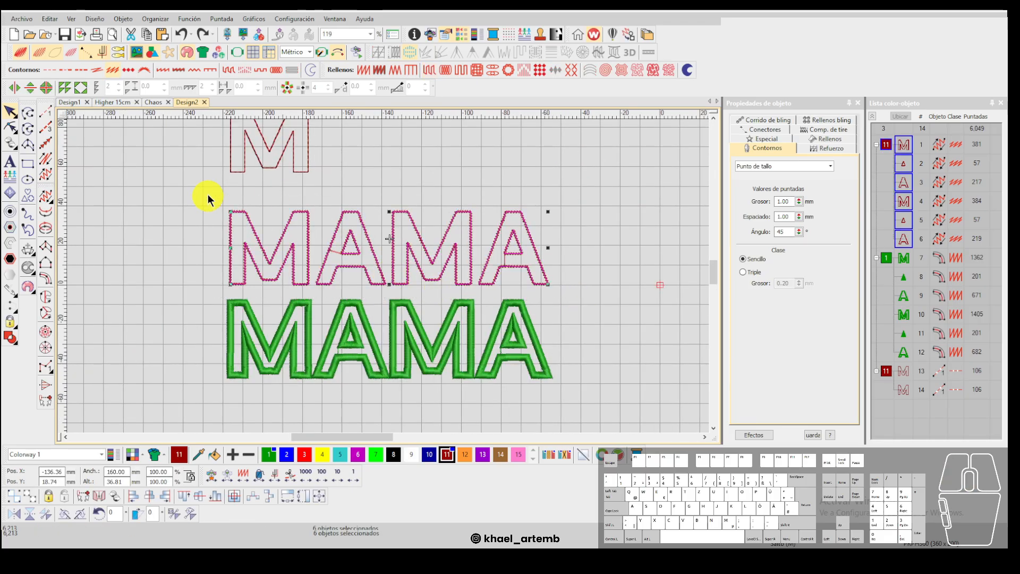
{"action": "left_click_drag", "start_coordinate": [324, 181], "coordinate": [270, 154]}
{"action": "left_click_drag", "start_coordinate": [334, 221], "coordinate": [335, 243]}
{"action": "left_click", "coordinate": [433, 246]}
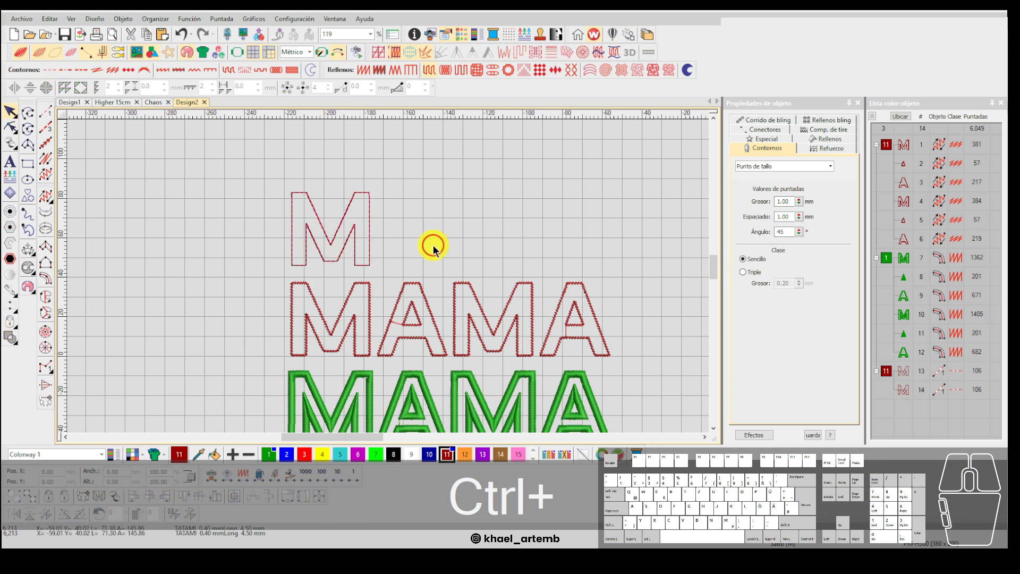
{"action": "scroll", "coordinate": [388, 275], "scroll_direction": "down", "scroll_amount": 2}
{"action": "scroll", "coordinate": [399, 239], "scroll_direction": "up", "scroll_amount": 2}
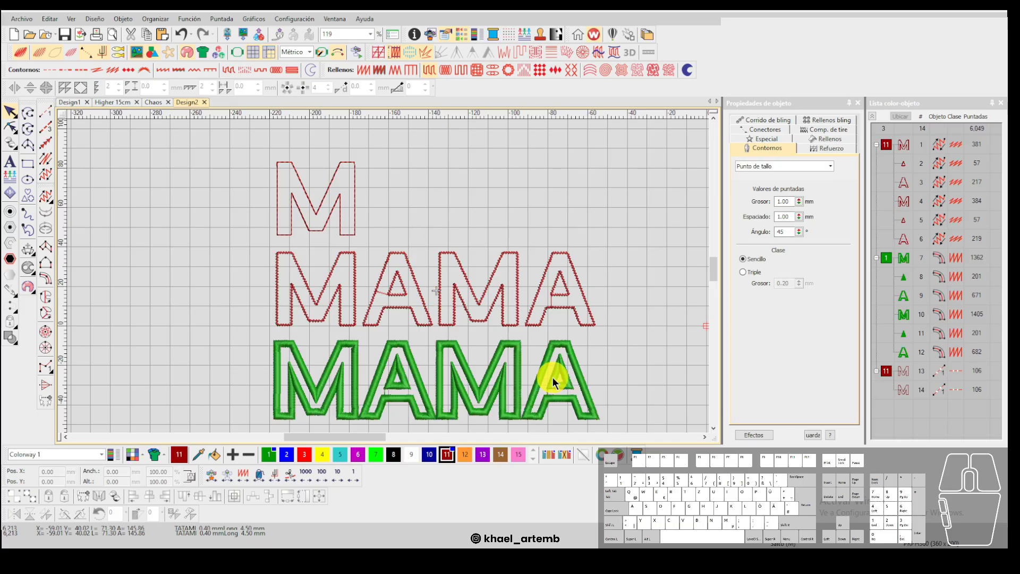
{"action": "left_click_drag", "start_coordinate": [230, 130], "coordinate": [406, 238]}
{"action": "left_click_drag", "start_coordinate": [239, 239], "coordinate": [610, 335]}
{"action": "left_click", "coordinate": [589, 246]}
Open the GOTICA design and display its gothic R without the background bitmap.
{"action": "left_click", "coordinate": [143, 540]}
{"action": "left_click", "coordinate": [114, 524]}
{"action": "left_click", "coordinate": [414, 475]}
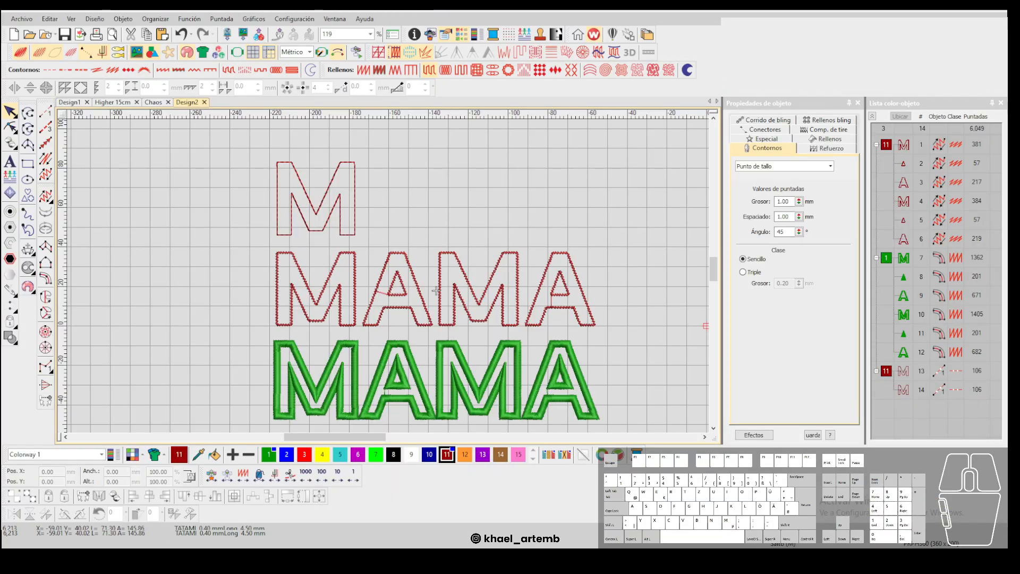
{"action": "scroll", "coordinate": [402, 304], "scroll_direction": "up", "scroll_amount": 3}
{"action": "key", "text": "d"}
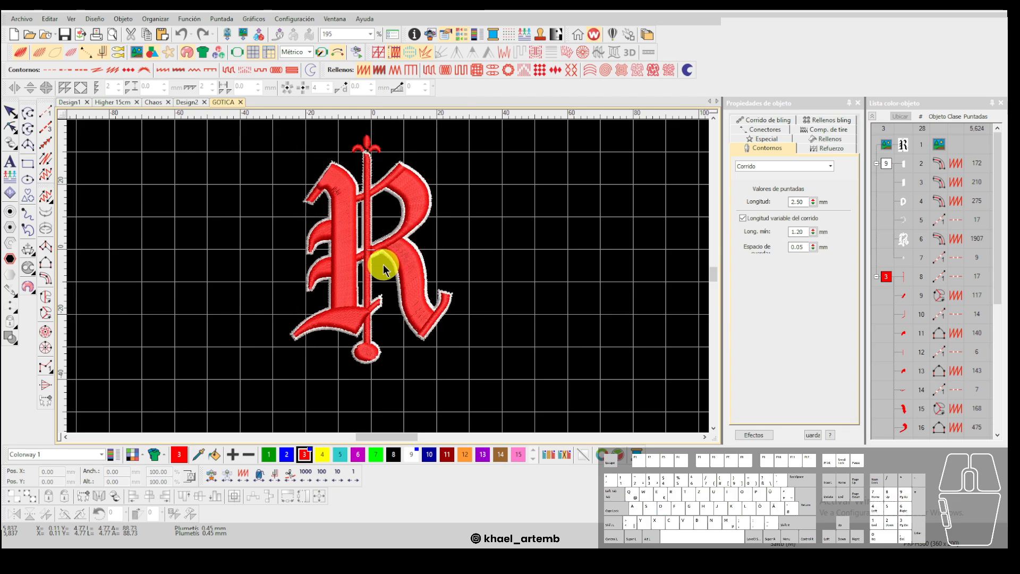
Examine the gothic R's red satin fills and white border up close and as a whole.
{"action": "scroll", "coordinate": [390, 271], "scroll_direction": "up", "scroll_amount": 2}
{"action": "scroll", "coordinate": [389, 277], "scroll_direction": "down", "scroll_amount": 2}
{"action": "scroll", "coordinate": [388, 279], "scroll_direction": "up", "scroll_amount": 1}
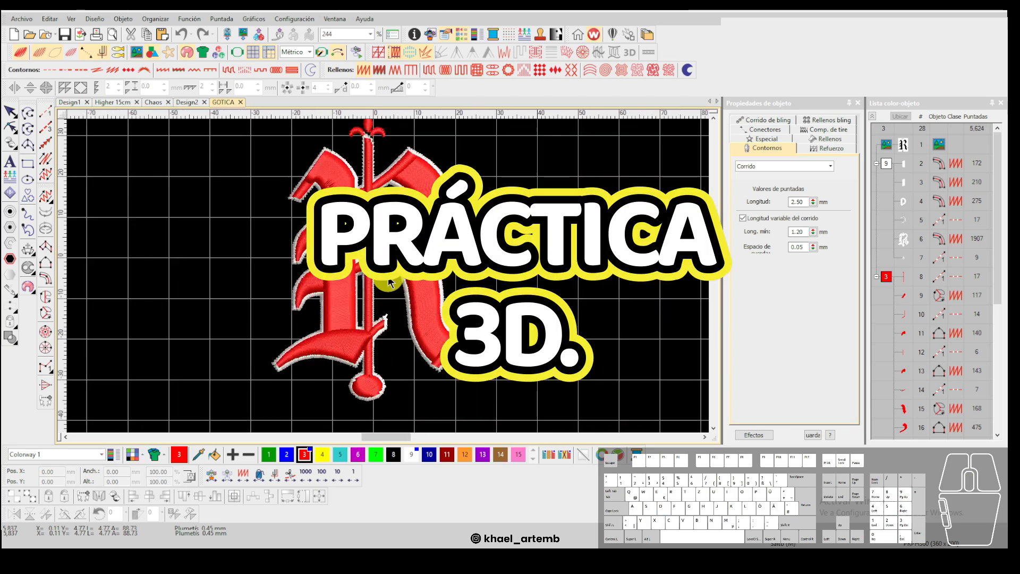
{"action": "scroll", "coordinate": [390, 282], "scroll_direction": "up", "scroll_amount": 1}
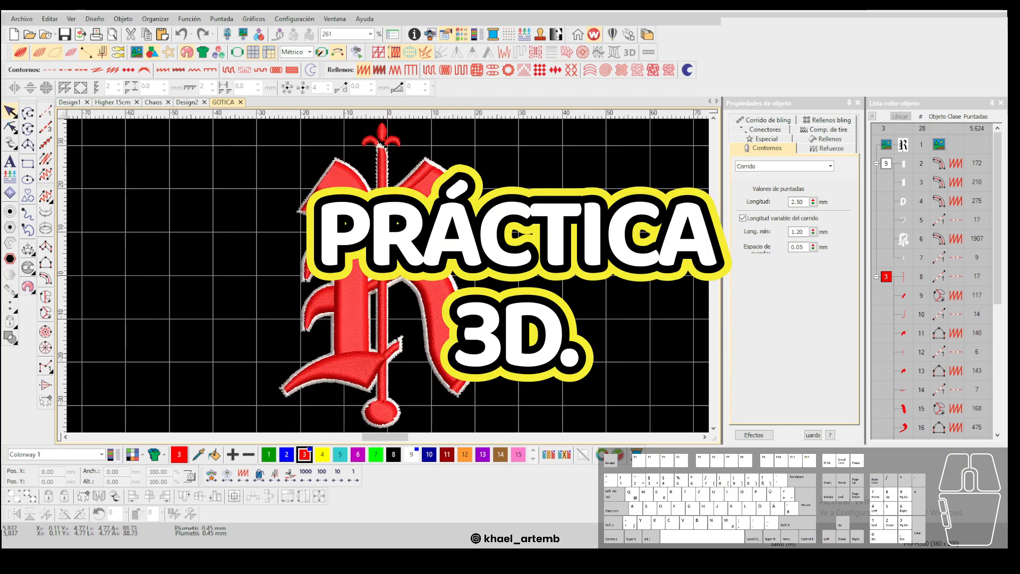
{"action": "scroll", "coordinate": [388, 276], "scroll_direction": "up", "scroll_amount": 5}
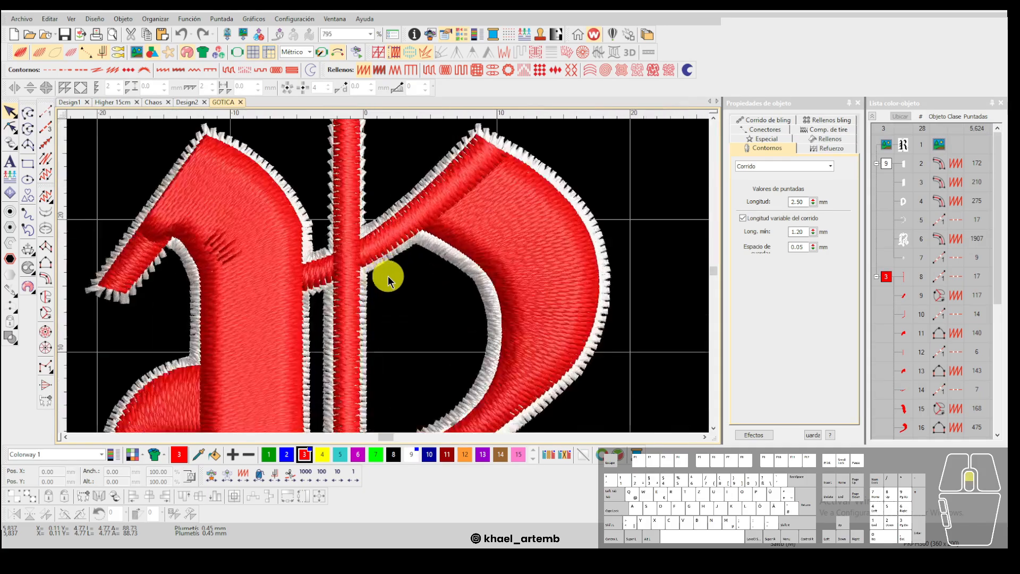
{"action": "scroll", "coordinate": [388, 276], "scroll_direction": "down", "scroll_amount": 7}
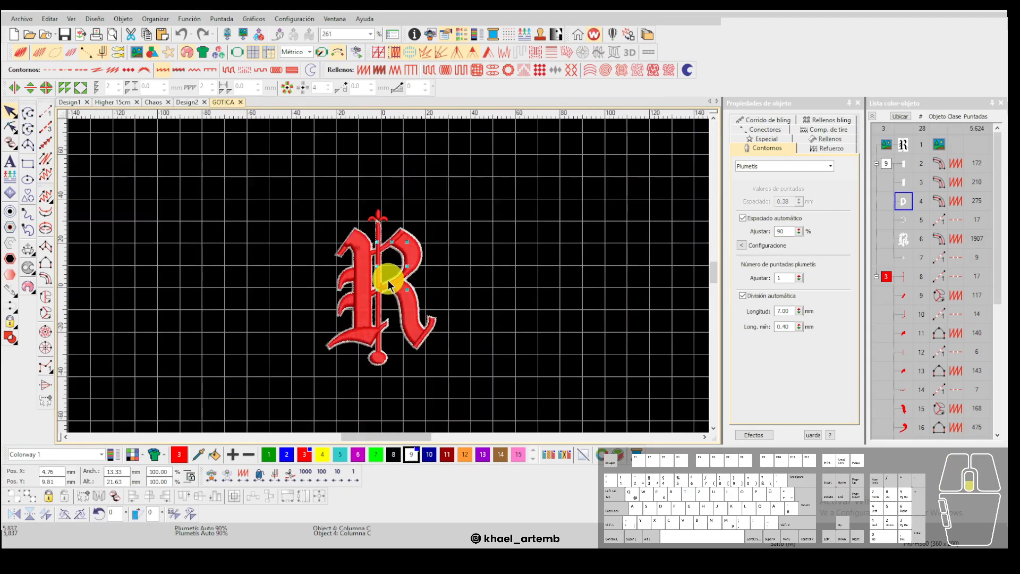
{"action": "scroll", "coordinate": [388, 279], "scroll_direction": "up", "scroll_amount": 2}
{"action": "scroll", "coordinate": [550, 281], "scroll_direction": "up", "scroll_amount": 1}
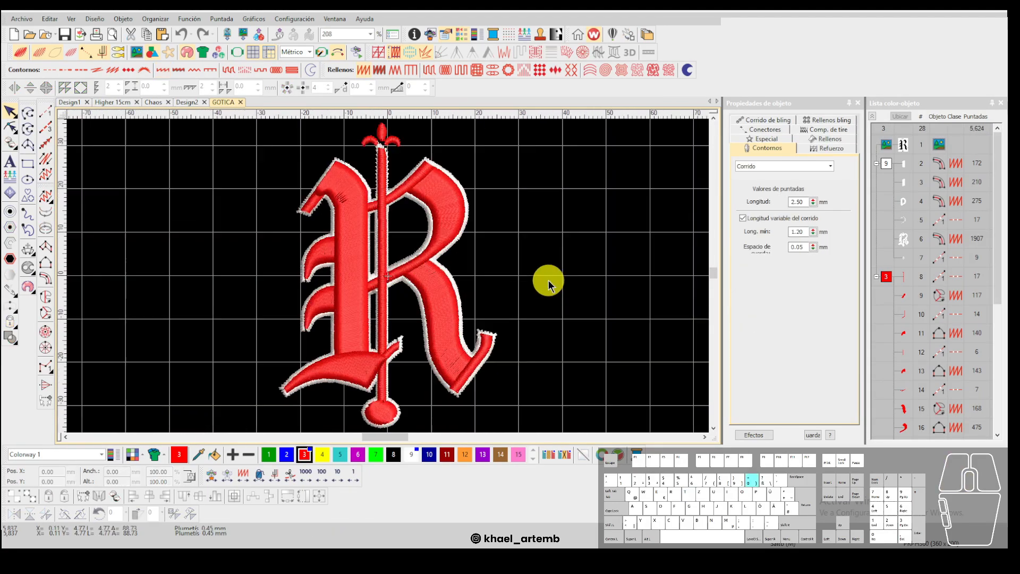
Move the white border objects away from the red R to inspect them, and undo the move.
{"action": "left_click", "coordinate": [883, 169]}
{"action": "scroll", "coordinate": [511, 273], "scroll_direction": "down", "scroll_amount": 1}
{"action": "left_click_drag", "start_coordinate": [366, 275], "coordinate": [562, 276]}
{"action": "key", "text": "ctrl+z"}
{"action": "left_click", "coordinate": [595, 272]}
Switch the gothic R to the plain stitch view at the design start, with the background bitmap hidden.
{"action": "key", "text": "t"}
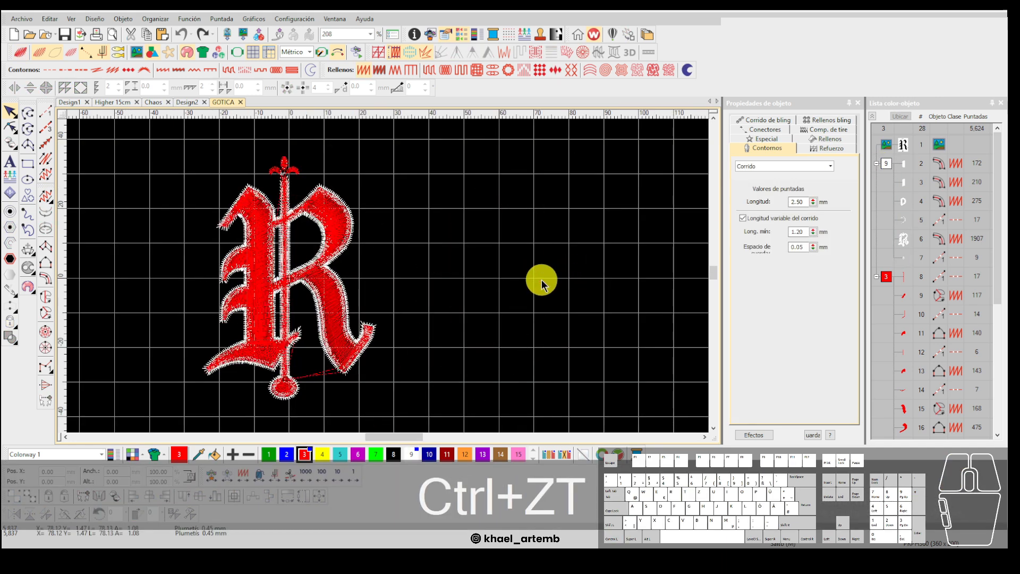
{"action": "key", "text": "Home"}
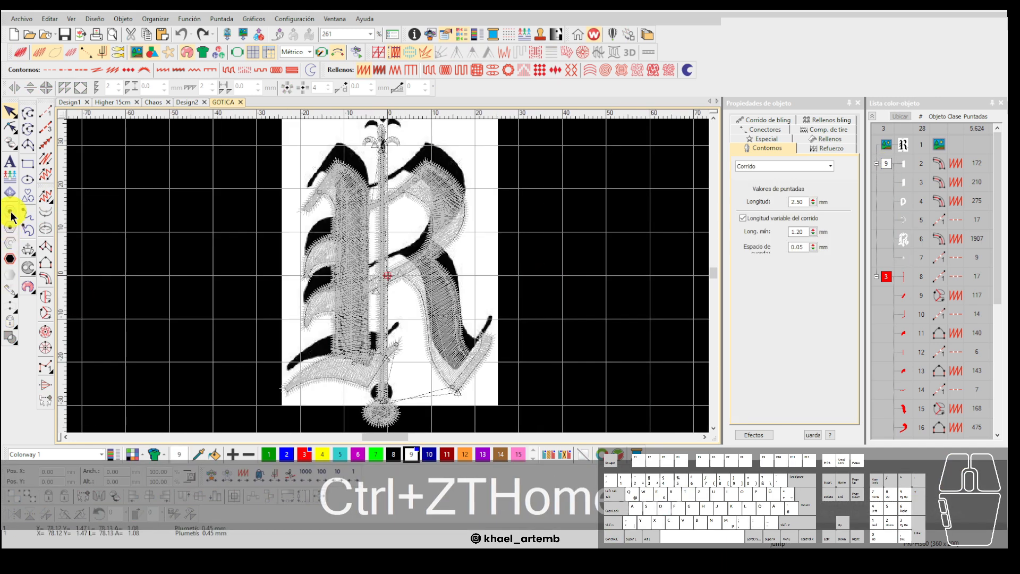
{"action": "key", "text": "d"}
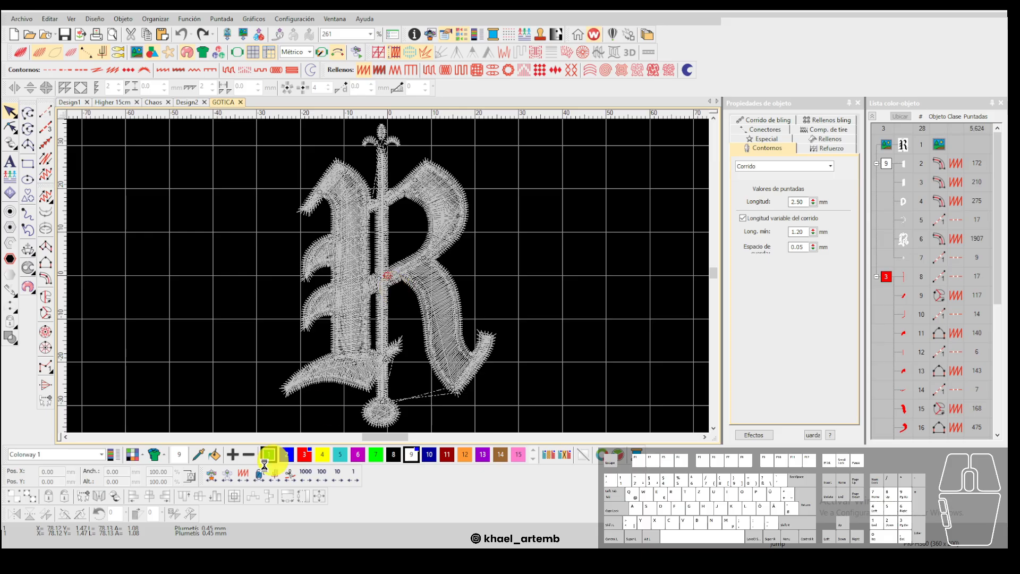
Set the design's solid background colour to grey.
{"action": "left_click", "coordinate": [133, 454]}
{"action": "left_click", "coordinate": [470, 191]}
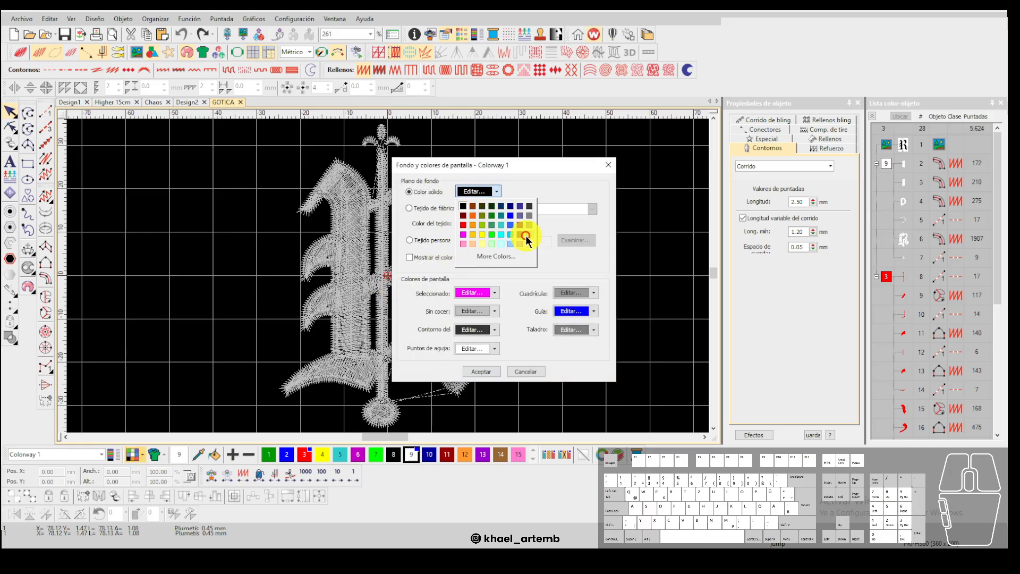
{"action": "left_click", "coordinate": [530, 225]}
{"action": "left_click", "coordinate": [486, 371]}
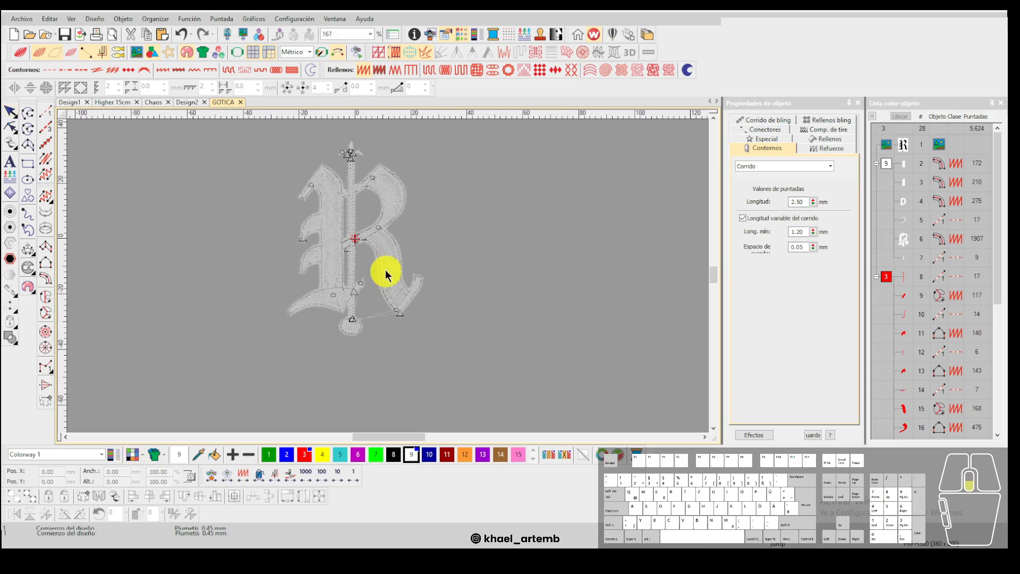
Move the R's outer white border away from the red letter to inspect it, and undo the move.
{"action": "scroll", "coordinate": [372, 242], "scroll_direction": "up", "scroll_amount": 5}
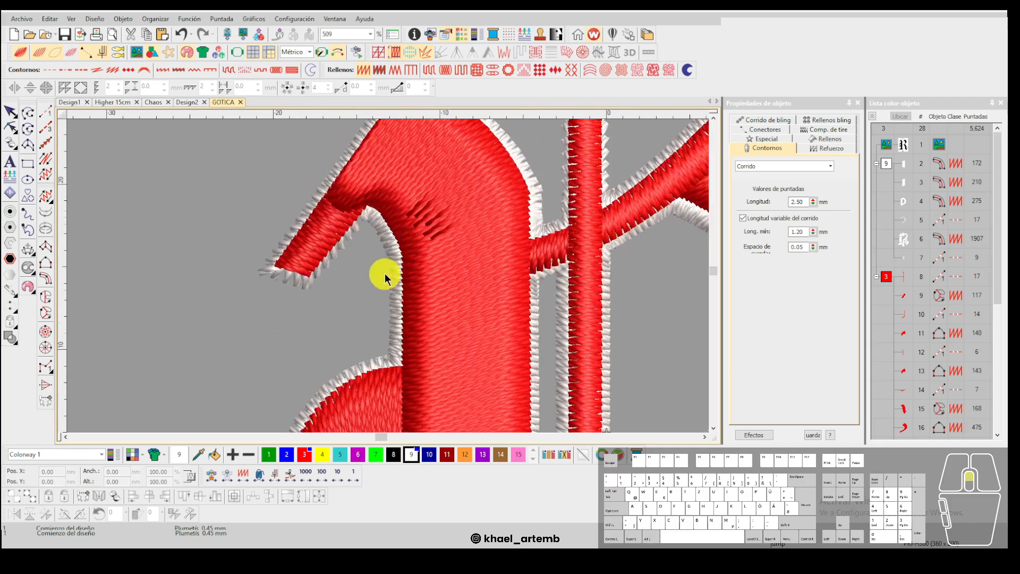
{"action": "left_click", "coordinate": [389, 257]}
{"action": "scroll", "coordinate": [386, 276], "scroll_direction": "down", "scroll_amount": 4}
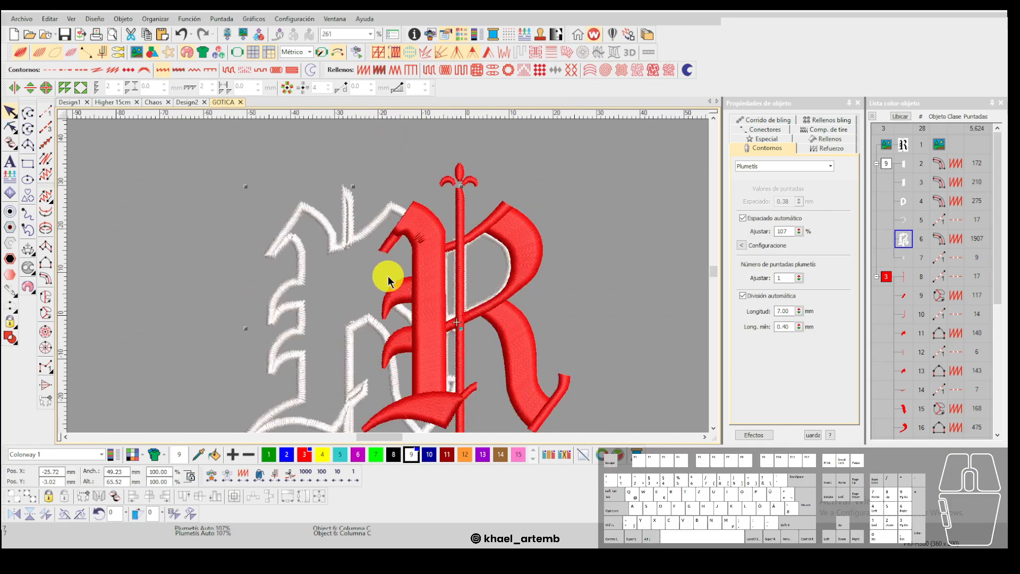
{"action": "key", "text": "ctrl+z"}
Travel forward and backward through the gothic R's white border stitches from the design start to check their sewing order.
{"action": "key", "text": "t"}
{"action": "key", "text": "Home"}
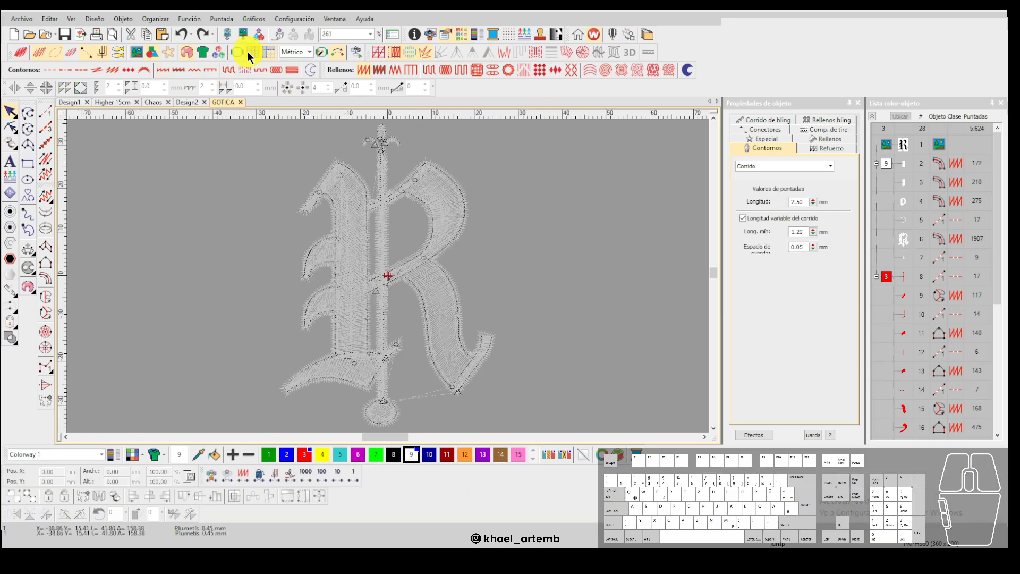
{"action": "right_click", "coordinate": [293, 473]}
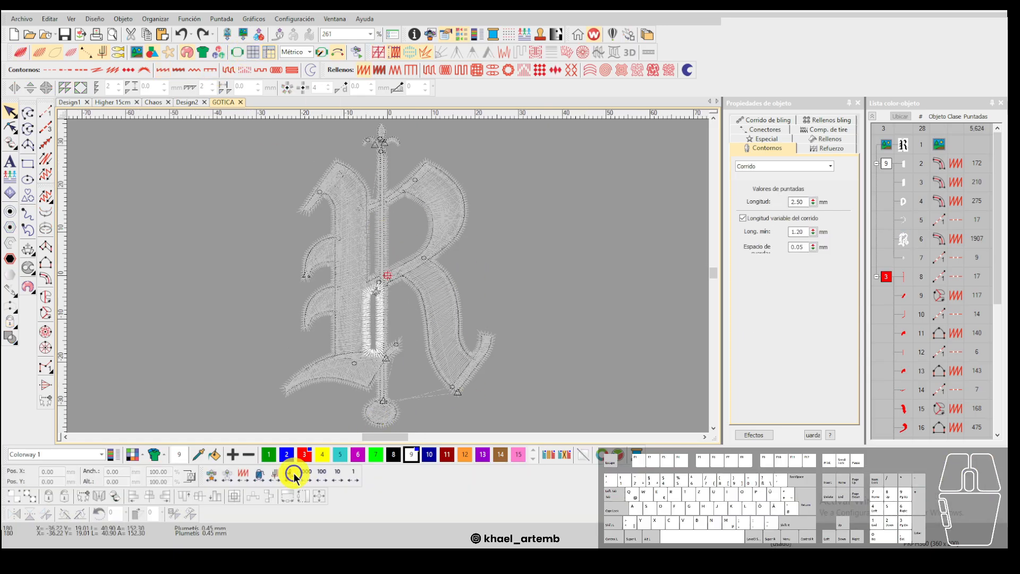
{"action": "right_click", "coordinate": [293, 473]}
{"action": "right_click", "coordinate": [293, 473]}
{"action": "right_click", "coordinate": [294, 473]}
{"action": "right_click", "coordinate": [293, 473]}
{"action": "left_click", "coordinate": [293, 473]}
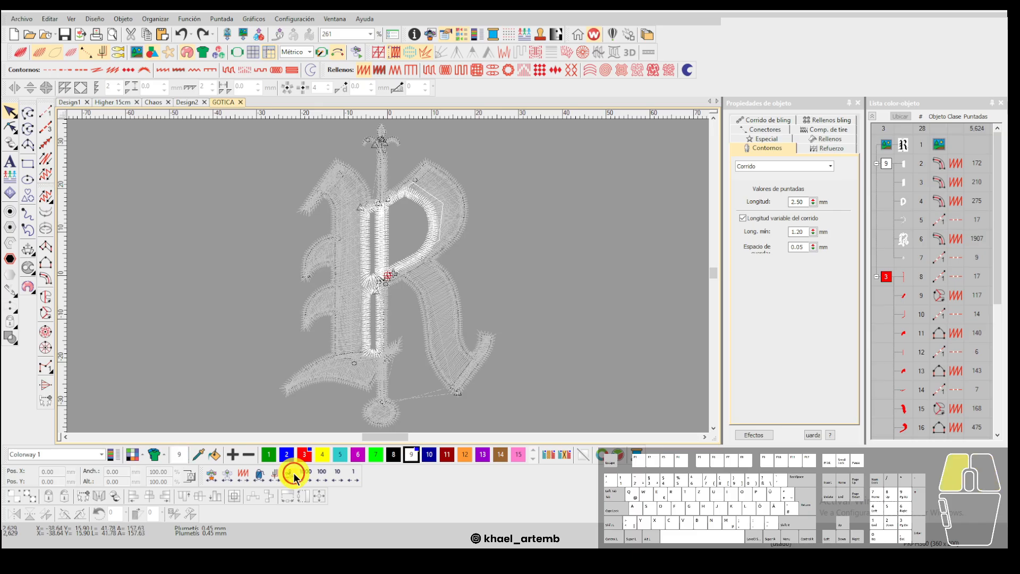
{"action": "left_click", "coordinate": [293, 473]}
{"action": "left_click", "coordinate": [293, 473]}
{"action": "left_click", "coordinate": [293, 473]}
{"action": "left_click", "coordinate": [293, 473]}
{"action": "right_click", "coordinate": [293, 473]}
{"action": "left_click", "coordinate": [293, 473]}
{"action": "key", "text": "Down"}
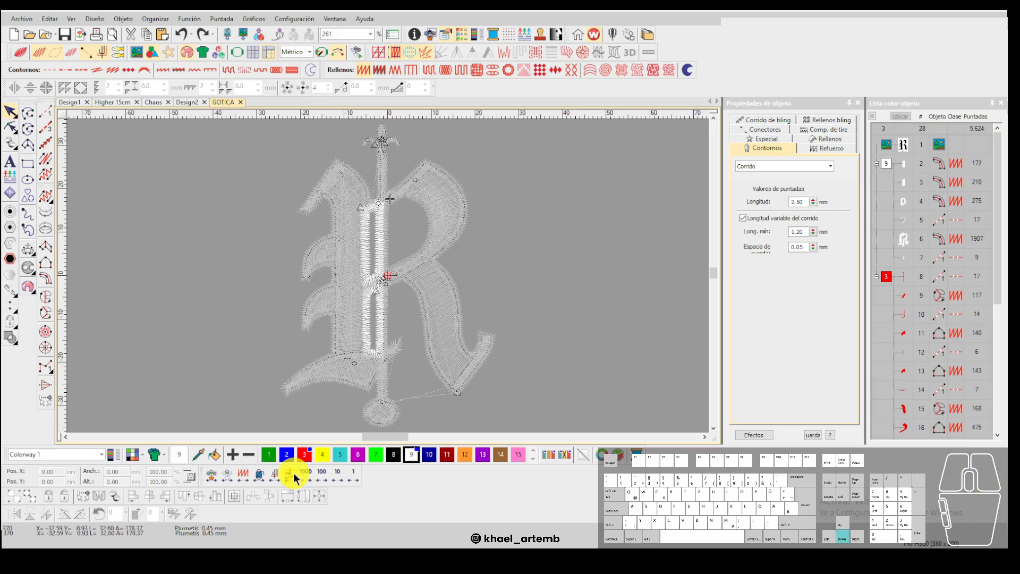
Select all the white border objects to review the outline around the red R, and clear the selection.
{"action": "left_click", "coordinate": [886, 165]}
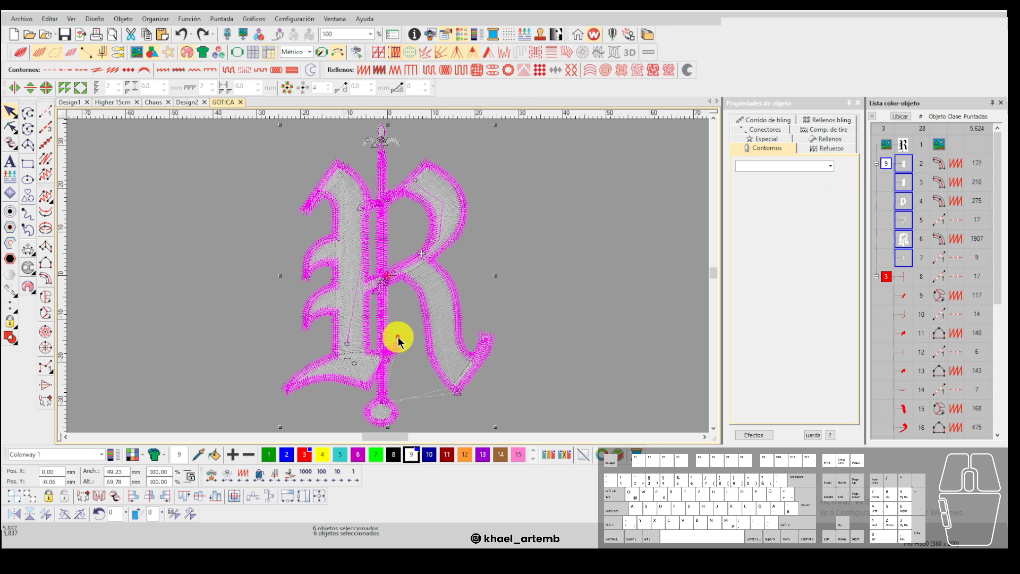
{"action": "scroll", "coordinate": [392, 266], "scroll_direction": "down", "scroll_amount": 3}
{"action": "scroll", "coordinate": [391, 269], "scroll_direction": "up", "scroll_amount": 2}
{"action": "scroll", "coordinate": [389, 287], "scroll_direction": "up", "scroll_amount": 1}
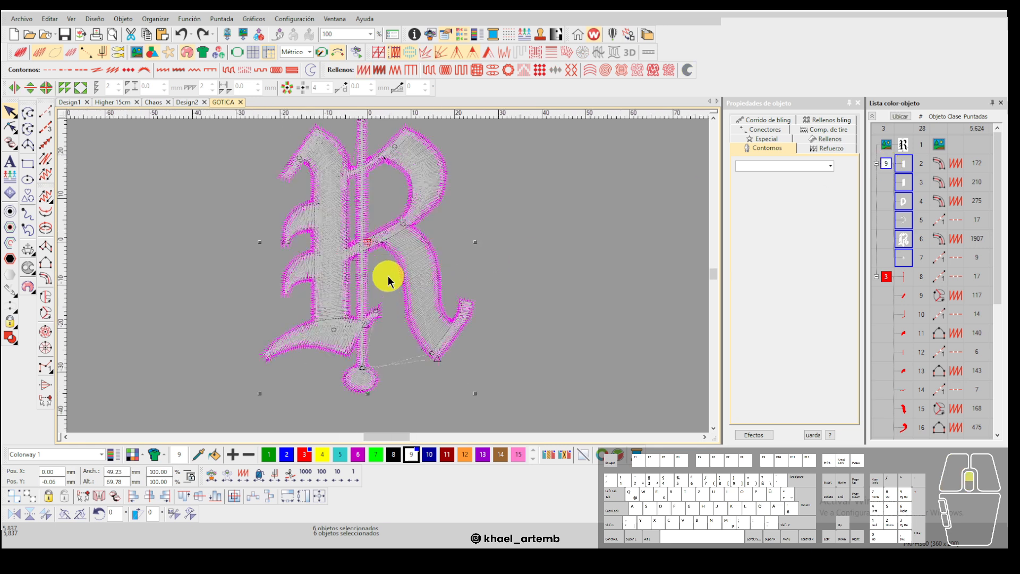
{"action": "key", "text": "Escape"}
{"action": "scroll", "coordinate": [388, 277], "scroll_direction": "down", "scroll_amount": 2}
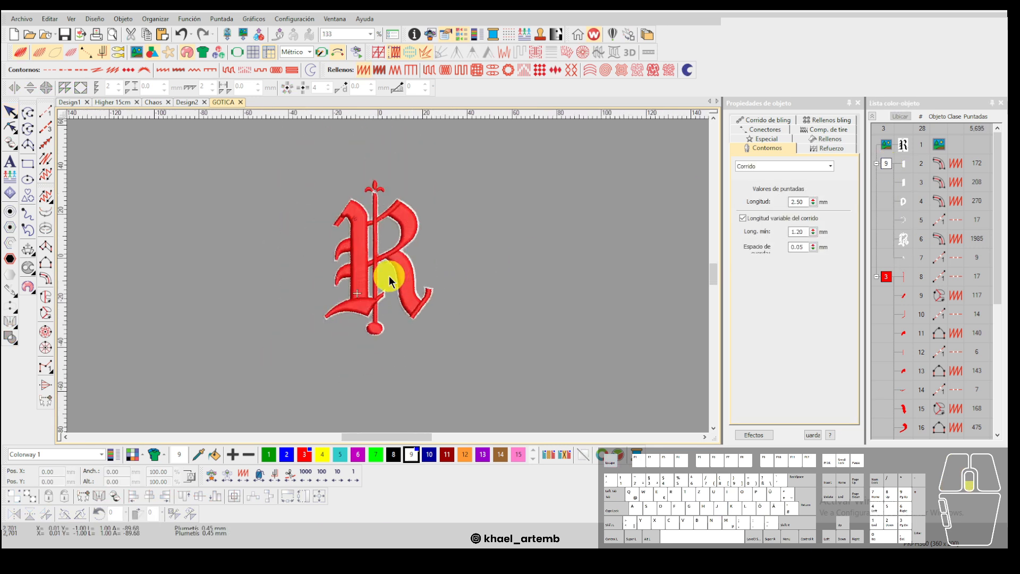
{"action": "scroll", "coordinate": [388, 277], "scroll_direction": "up", "scroll_amount": 1}
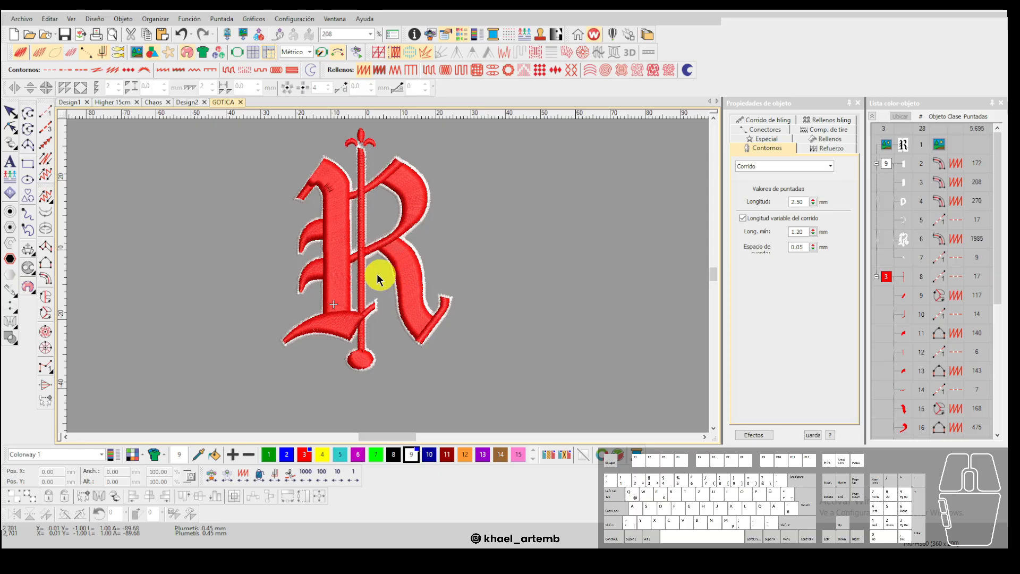
{"action": "scroll", "coordinate": [388, 276], "scroll_direction": "up", "scroll_amount": 2}
{"action": "scroll", "coordinate": [388, 275], "scroll_direction": "down", "scroll_amount": 4}
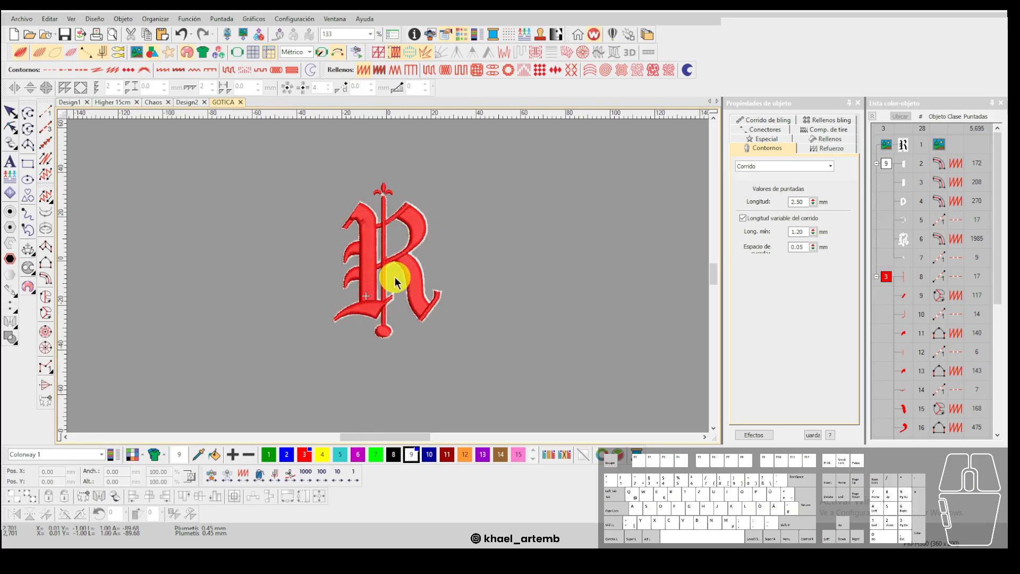
Digitize a curved satin Column B sample with 0.45 mm spacing in the empty area beside the gothic R.
{"action": "scroll", "coordinate": [394, 276], "scroll_direction": "up", "scroll_amount": 5}
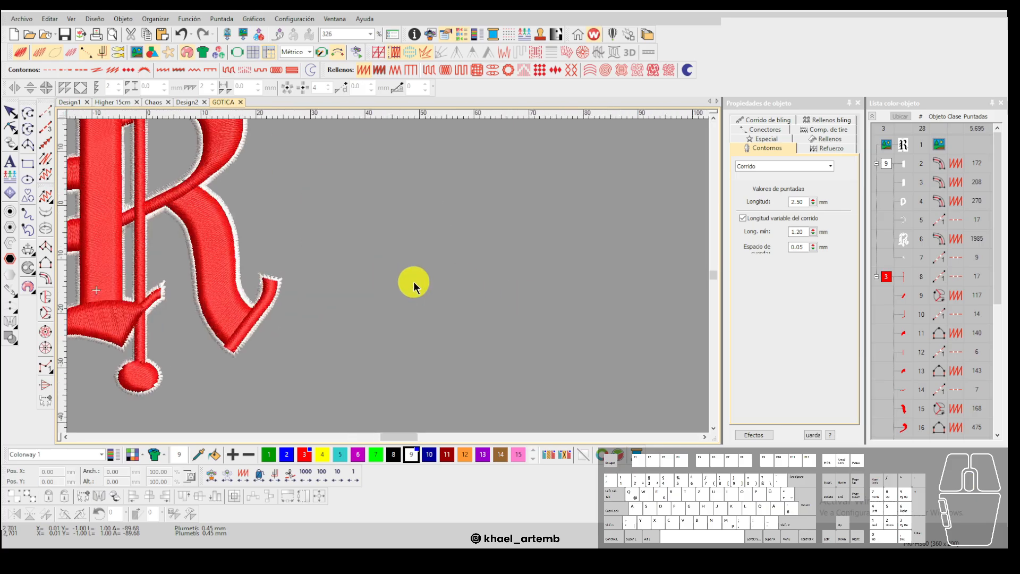
{"action": "scroll", "coordinate": [393, 275], "scroll_direction": "up", "scroll_amount": 1}
{"action": "left_click", "coordinate": [389, 276]}
{"action": "right_click", "coordinate": [409, 249]}
{"action": "left_click", "coordinate": [449, 238]}
{"action": "scroll", "coordinate": [449, 238], "scroll_direction": "up", "scroll_amount": 1}
{"action": "key", "text": "Return"}
{"action": "left_click", "coordinate": [378, 309]}
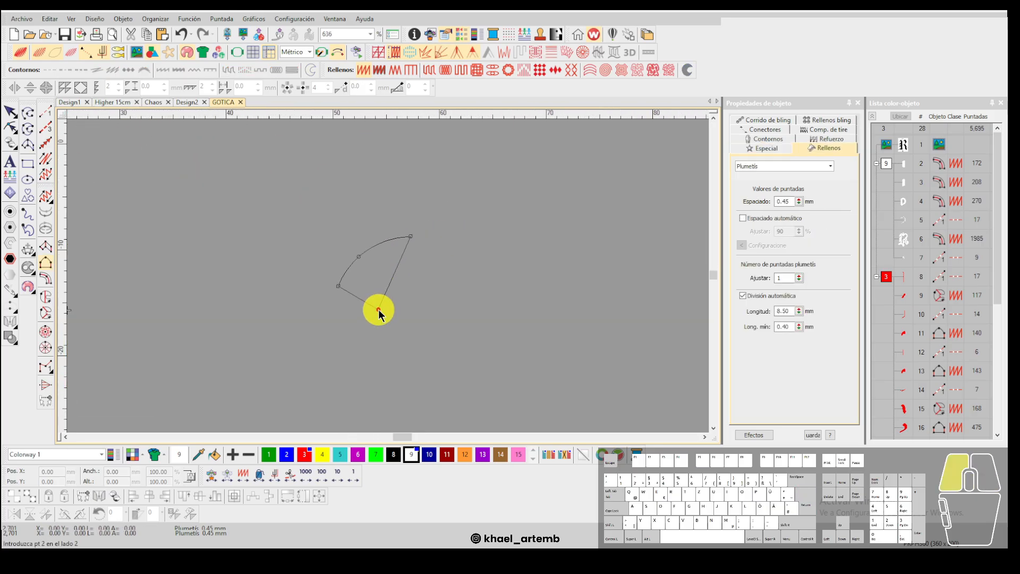
{"action": "key", "text": "Return"}
Digitize a second curved satin column about 9 mm wide and 9 mm high beside the first sample.
{"action": "left_click", "coordinate": [464, 320]}
{"action": "right_click", "coordinate": [450, 280]}
{"action": "left_click", "coordinate": [489, 234]}
{"action": "key", "text": "Return"}
{"action": "left_click", "coordinate": [503, 325]}
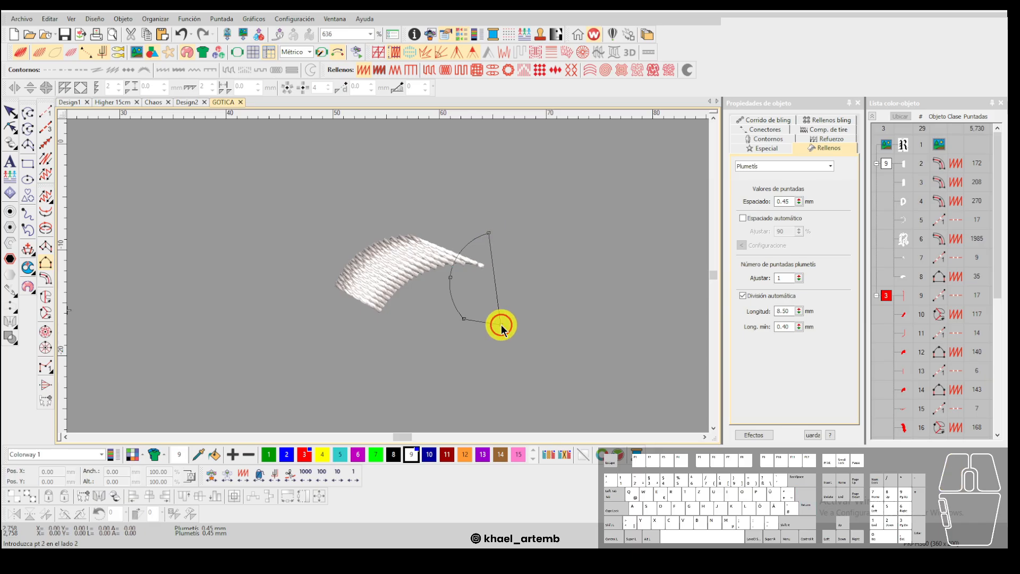
{"action": "right_click", "coordinate": [501, 282]}
{"action": "left_click", "coordinate": [548, 244]}
{"action": "key", "text": "Return"}
Digitize a third arched satin column about 12 mm wide below the first two samples.
{"action": "left_click", "coordinate": [347, 363]}
{"action": "right_click", "coordinate": [407, 327]}
{"action": "left_click", "coordinate": [479, 339]}
{"action": "key", "text": "Return"}
{"action": "left_click", "coordinate": [355, 402]}
{"action": "left_click", "coordinate": [401, 379]}
{"action": "left_click", "coordinate": [475, 381]}
{"action": "key", "text": "Return"}
Digitize a fourth arched satin column about 11 mm wide below the third sample and finish digitizing.
{"action": "scroll", "coordinate": [386, 280], "scroll_direction": "up", "scroll_amount": 1}
{"action": "left_click", "coordinate": [158, 298]}
{"action": "right_click", "coordinate": [216, 278]}
{"action": "left_click", "coordinate": [296, 294]}
{"action": "key", "text": "Return"}
{"action": "left_click", "coordinate": [167, 343]}
{"action": "right_click", "coordinate": [218, 322]}
{"action": "left_click", "coordinate": [298, 341]}
{"action": "key", "text": "Return"}
{"action": "scroll", "coordinate": [393, 276], "scroll_direction": "down", "scroll_amount": 3}
{"action": "scroll", "coordinate": [396, 248], "scroll_direction": "up", "scroll_amount": 2}
{"action": "key", "text": "Escape"}
Reshape the second column so its start point meets the first column and its end point lies by the third.
{"action": "left_click", "coordinate": [369, 236]}
{"action": "key", "text": "h"}
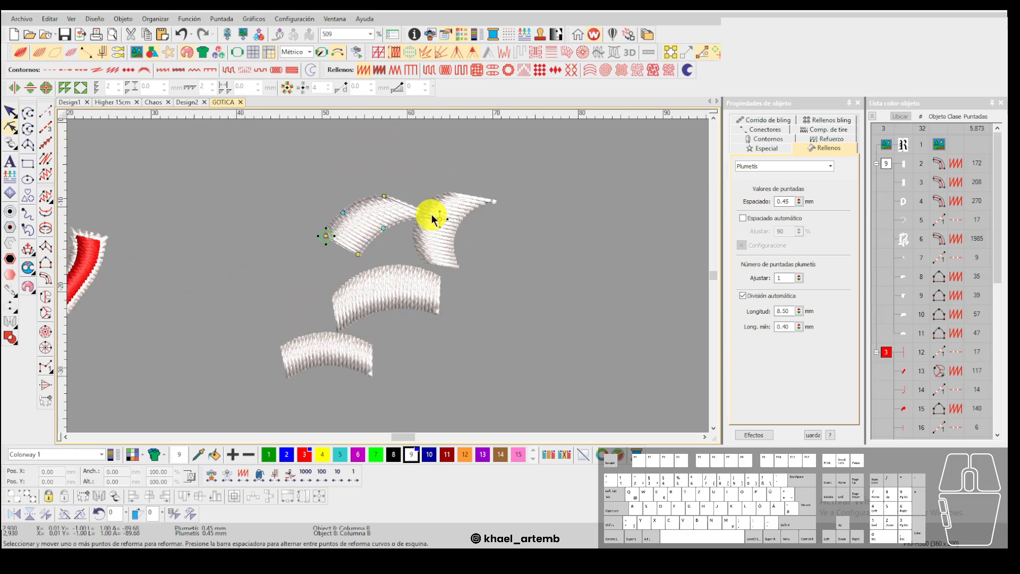
{"action": "left_click", "coordinate": [454, 234]}
{"action": "left_click_drag", "start_coordinate": [434, 261], "coordinate": [415, 210]}
{"action": "left_click_drag", "start_coordinate": [494, 202], "coordinate": [416, 271]}
Reposition the third column's start point next to the second column and its end point next to the fourth.
{"action": "left_click", "coordinate": [404, 295]}
{"action": "left_click_drag", "start_coordinate": [341, 301], "coordinate": [423, 262]}
{"action": "left_click_drag", "start_coordinate": [337, 298], "coordinate": [433, 258]}
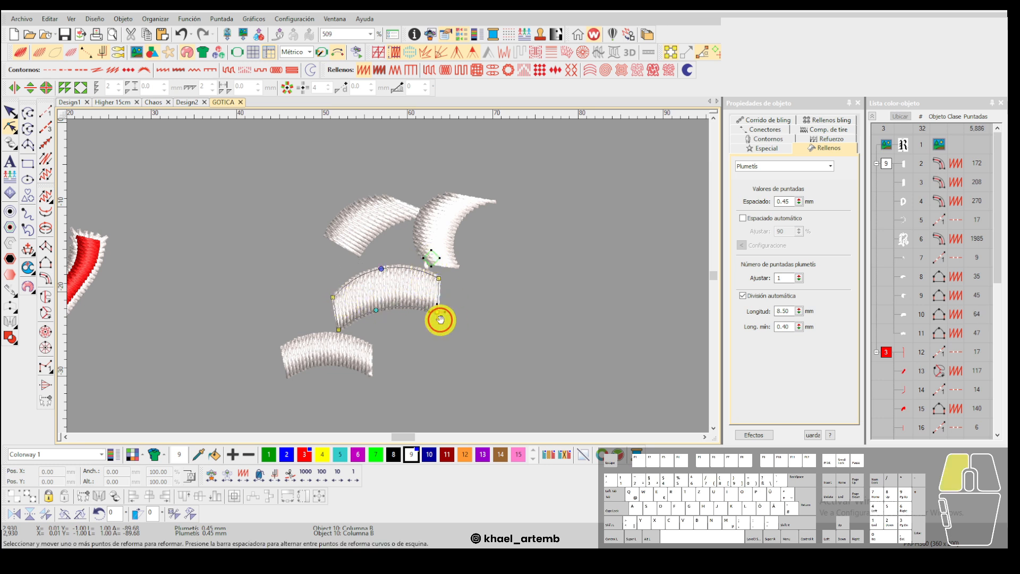
{"action": "left_click_drag", "start_coordinate": [441, 320], "coordinate": [350, 339]}
Reposition the fourth column's start point next to the third column and its end point at the opposite lower corner.
{"action": "left_click", "coordinate": [339, 355]}
{"action": "key", "text": "h"}
{"action": "left_click_drag", "start_coordinate": [287, 352], "coordinate": [348, 328]}
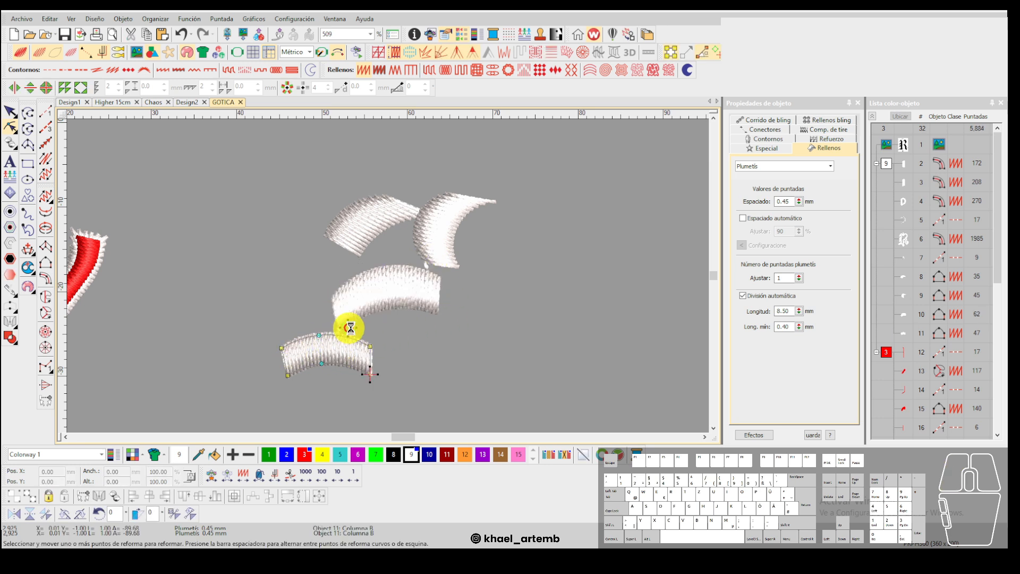
{"action": "left_click_drag", "start_coordinate": [381, 375], "coordinate": [391, 378]}
{"action": "key", "text": "Escape"}
Travel through the stitches of the four sample columns to examine their sewing order and connections.
{"action": "scroll", "coordinate": [392, 271], "scroll_direction": "down", "scroll_amount": 2}
{"action": "key", "text": "t"}
{"action": "scroll", "coordinate": [389, 276], "scroll_direction": "up", "scroll_amount": 1}
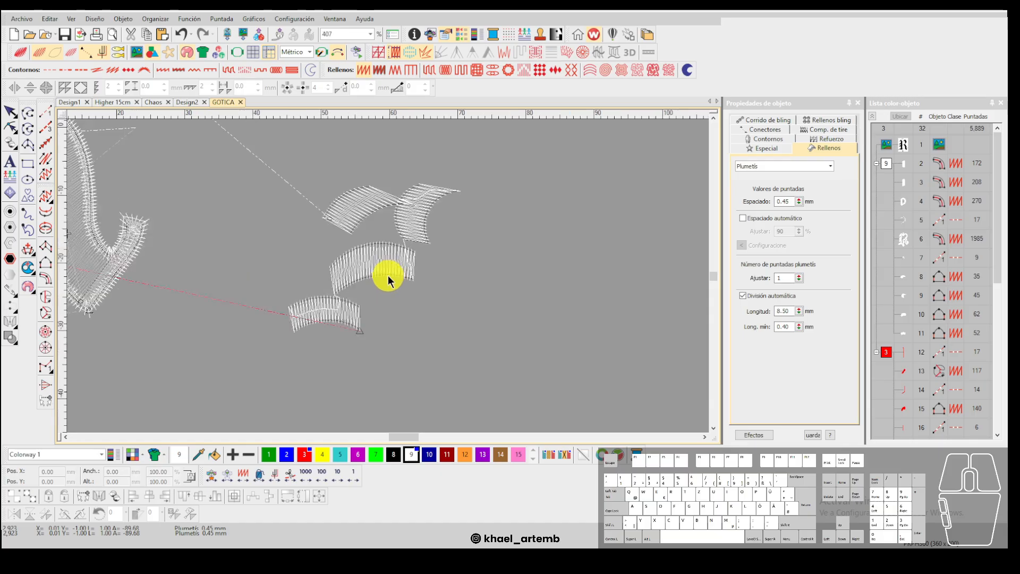
{"action": "scroll", "coordinate": [388, 276], "scroll_direction": "up", "scroll_amount": 1}
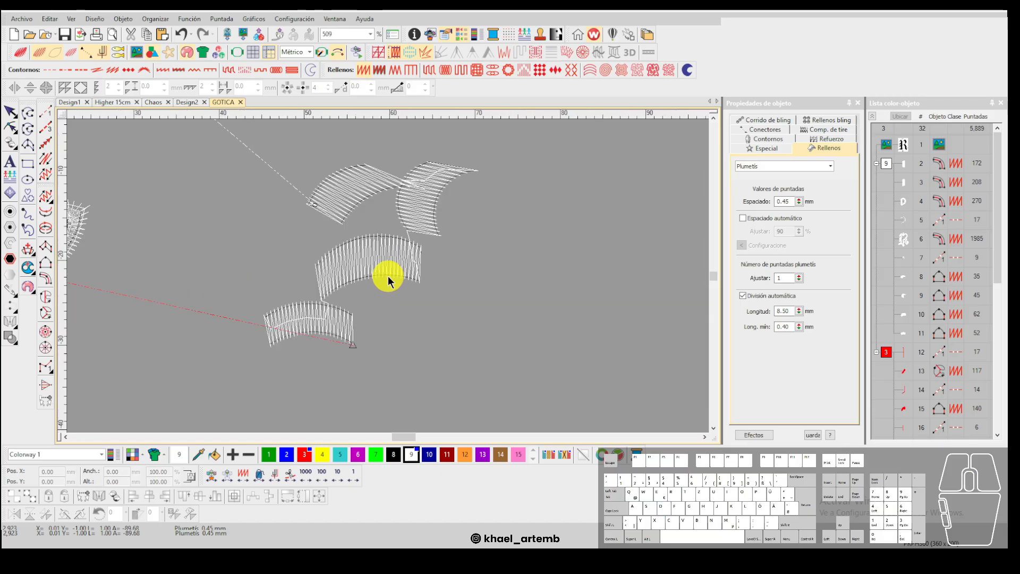
{"action": "key", "text": "Up"}
{"action": "key", "text": "Up"}
{"action": "key", "text": "Up"}
{"action": "key", "text": "Up"}
{"action": "key", "text": "Right"}
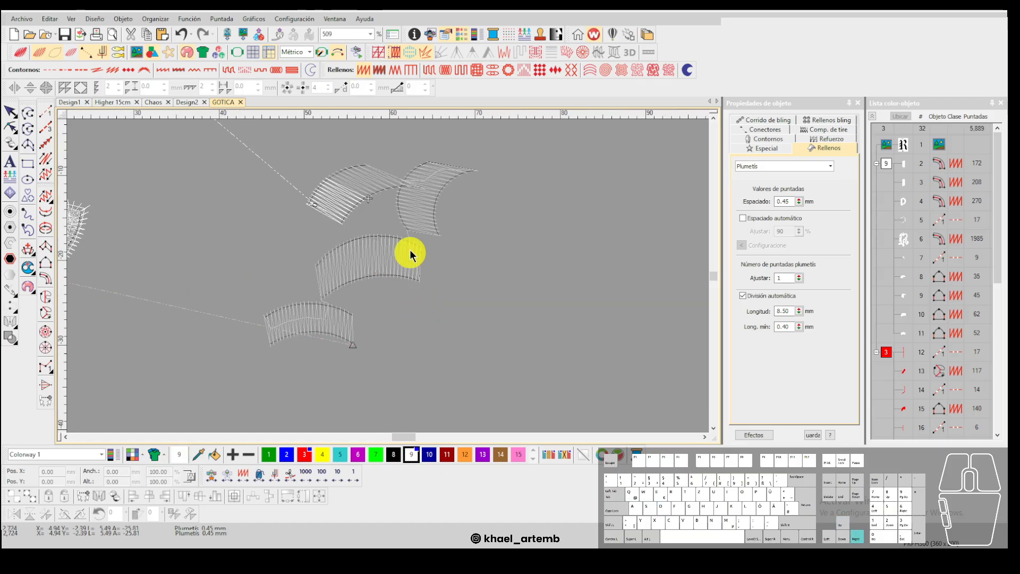
{"action": "key", "text": "Right"}
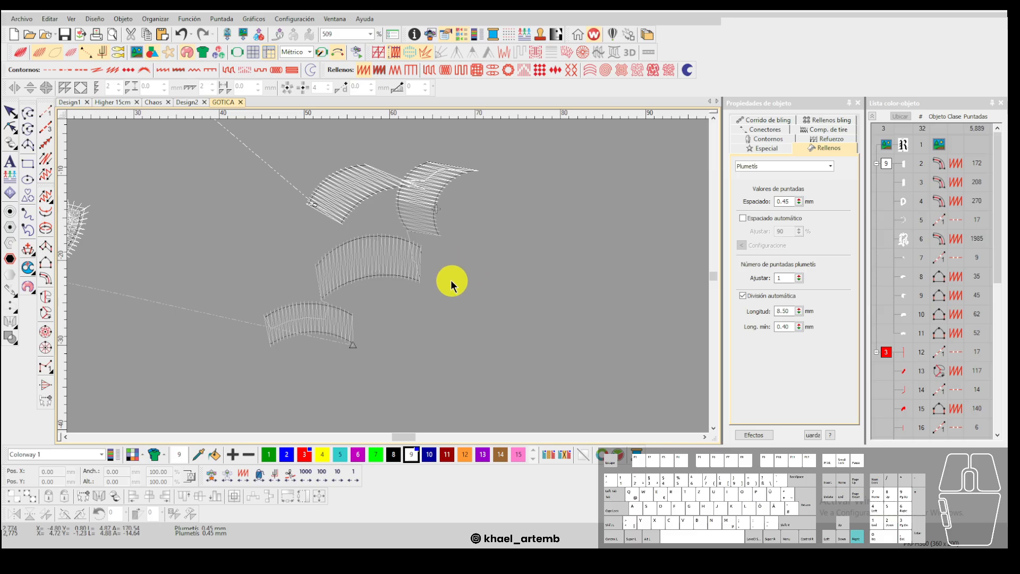
{"action": "key", "text": "Right"}
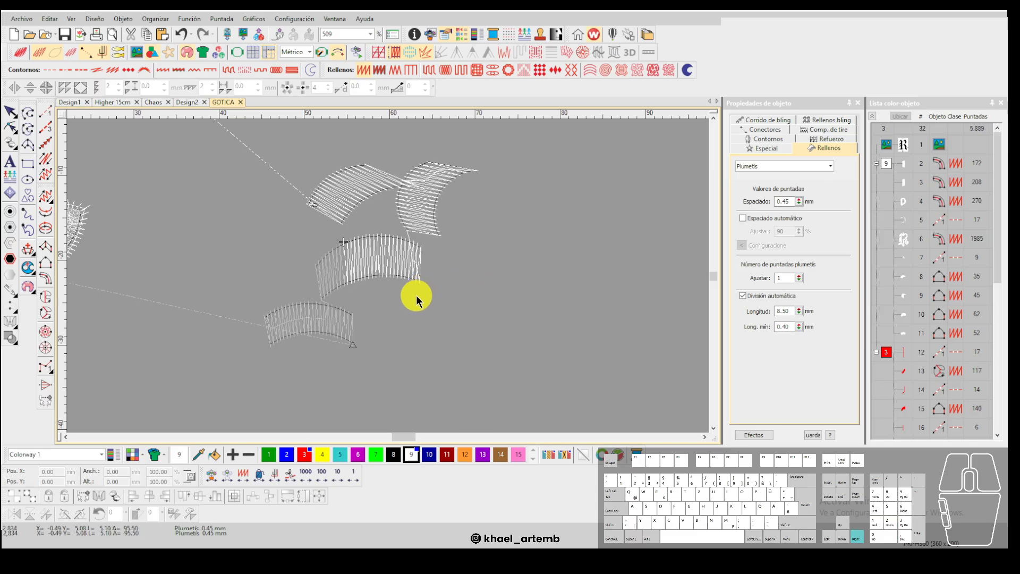
{"action": "key", "text": "Right"}
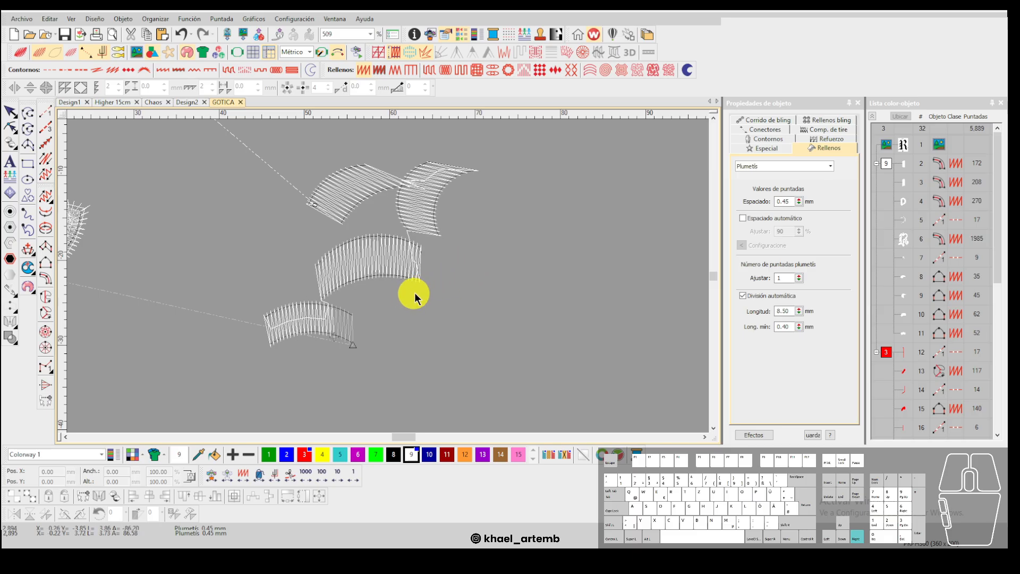
{"action": "key", "text": "Up"}
{"action": "key", "text": "Up"}
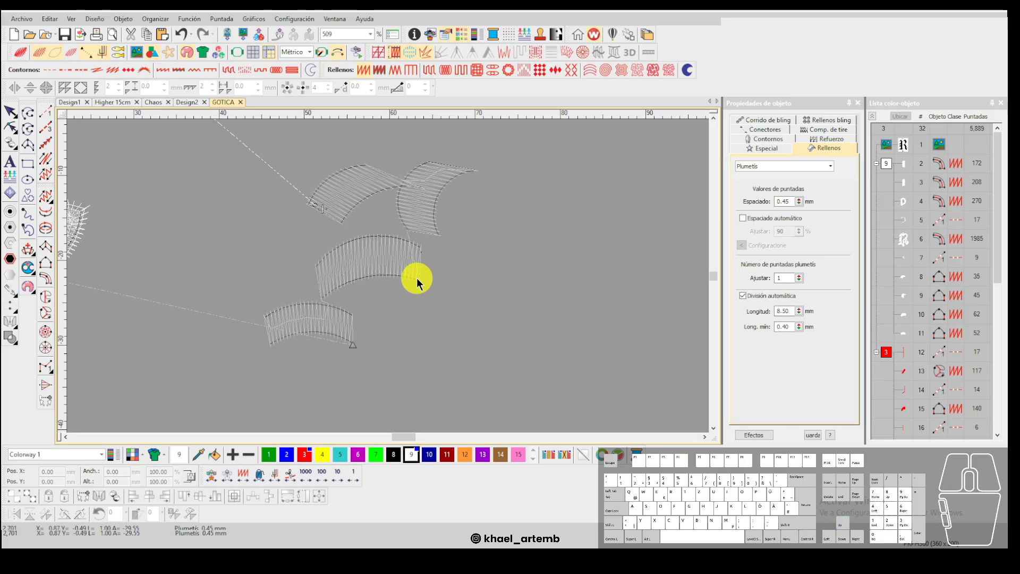
Move the first column's end point to its outer lower-left corner and the second column's end point to its upper-right tip.
{"action": "scroll", "coordinate": [461, 263], "scroll_direction": "down", "scroll_amount": 2}
{"action": "scroll", "coordinate": [392, 272], "scroll_direction": "up", "scroll_amount": 2}
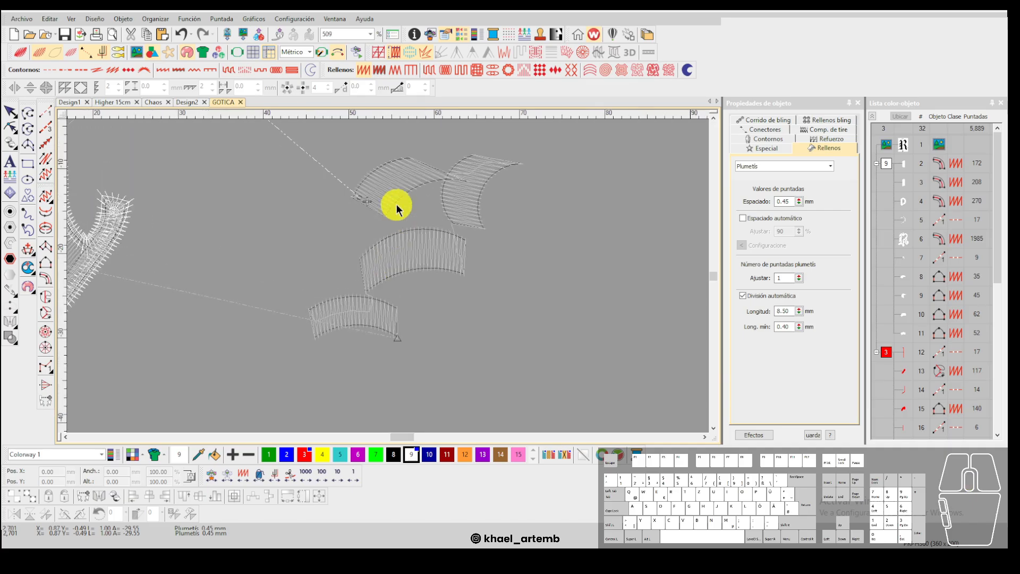
{"action": "left_click", "coordinate": [398, 208]}
{"action": "key", "text": "h"}
{"action": "left_click_drag", "start_coordinate": [465, 190], "coordinate": [305, 195]}
{"action": "key", "text": "Escape"}
{"action": "left_click", "coordinate": [473, 205]}
{"action": "key", "text": "h"}
{"action": "left_click_drag", "start_coordinate": [452, 232], "coordinate": [566, 141]}
{"action": "key", "text": "Escape"}
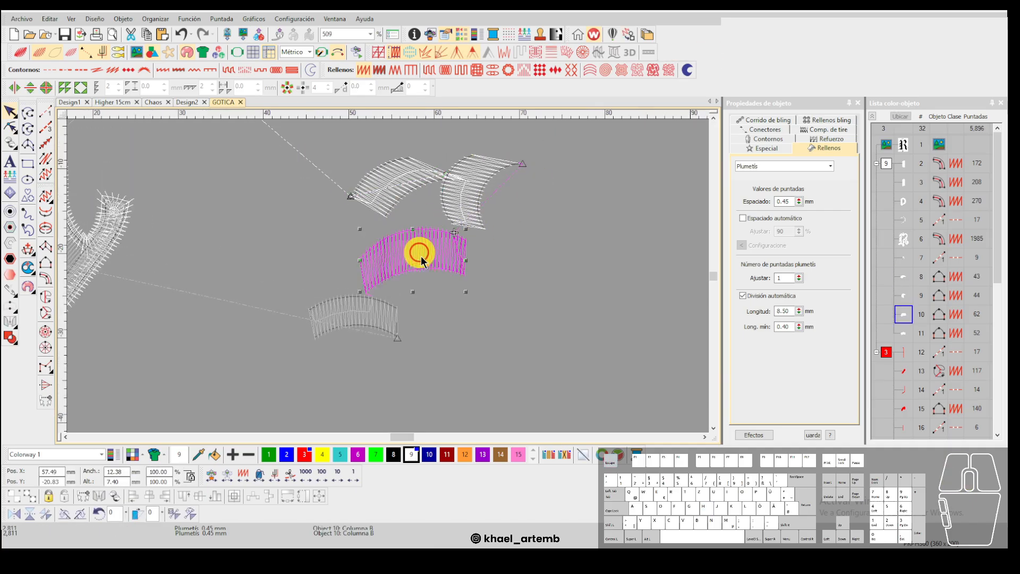
Move the third column's start point to its left end and the fourth column's end point to its lower-left corner.
{"action": "left_click", "coordinate": [388, 314]}
{"action": "key", "text": "h"}
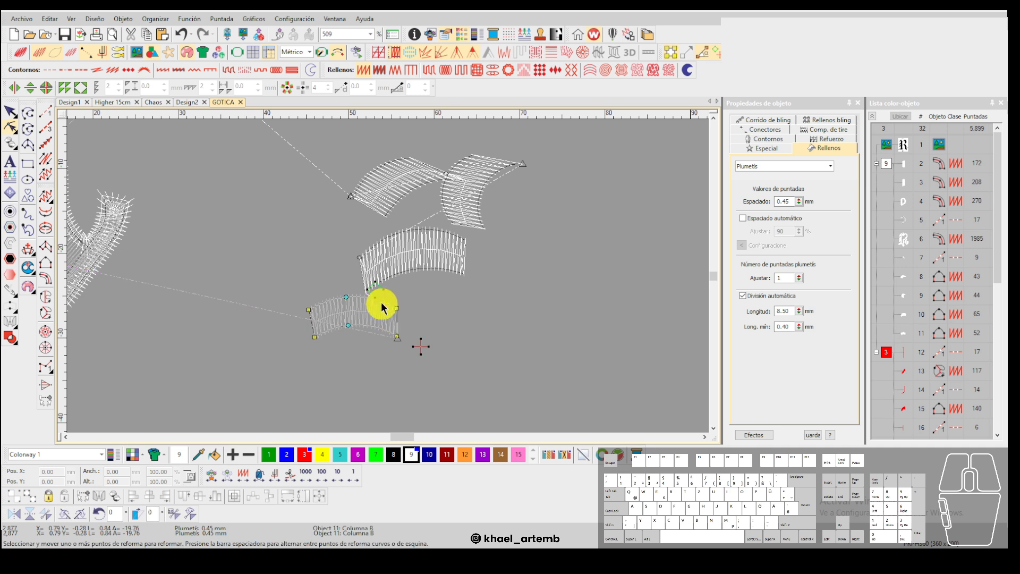
{"action": "left_click_drag", "start_coordinate": [422, 348], "coordinate": [333, 341]}
{"action": "key", "text": "Escape"}
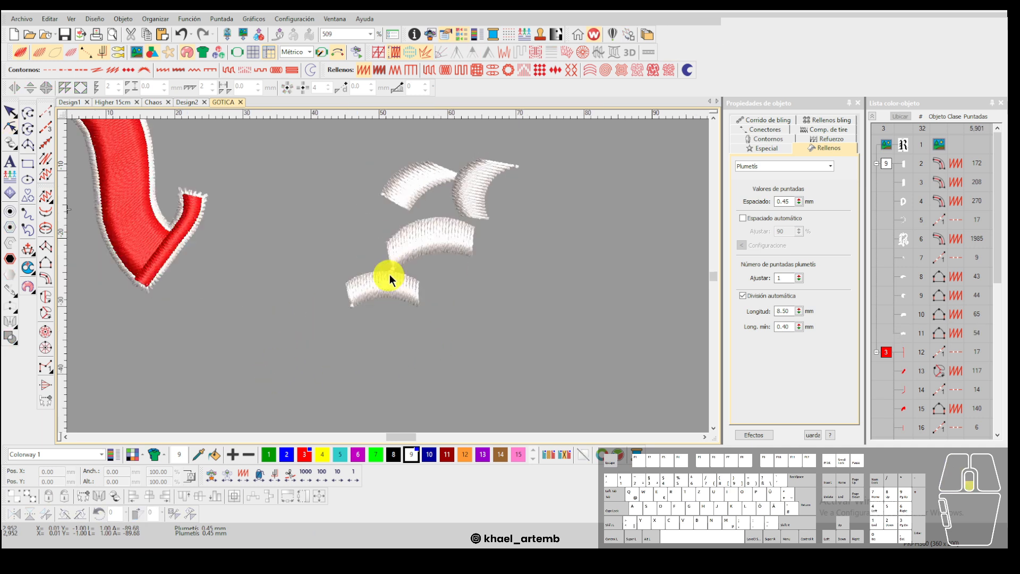
Apply Closest Join to all four sample columns together and inspect the connections in the stitch preview.
{"action": "left_click", "coordinate": [386, 301]}
{"action": "scroll", "coordinate": [414, 276], "scroll_direction": "down", "scroll_amount": 1}
{"action": "left_click_drag", "start_coordinate": [525, 192], "coordinate": [281, 368]}
{"action": "scroll", "coordinate": [390, 282], "scroll_direction": "up", "scroll_amount": 1}
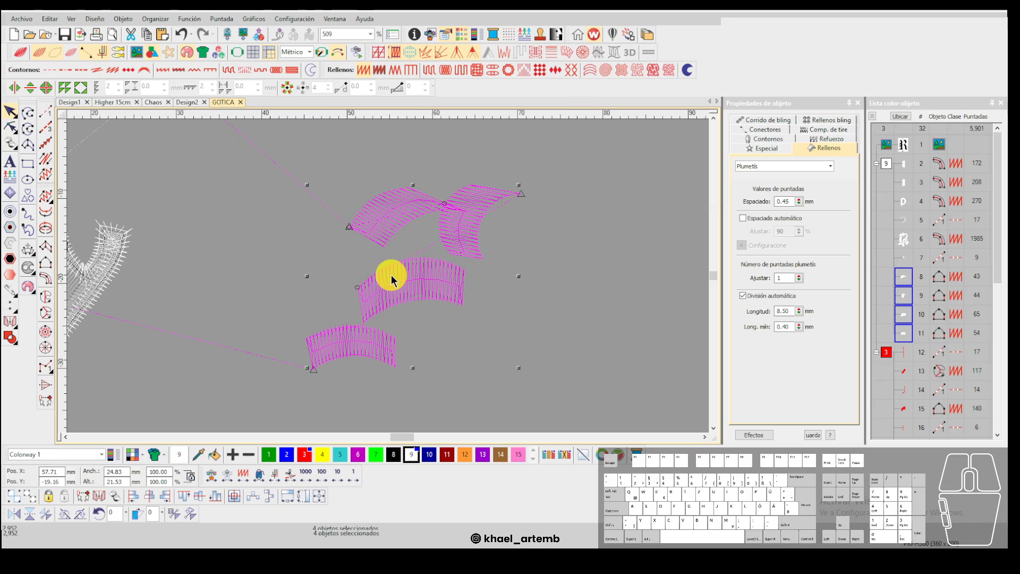
{"action": "key", "text": "j"}
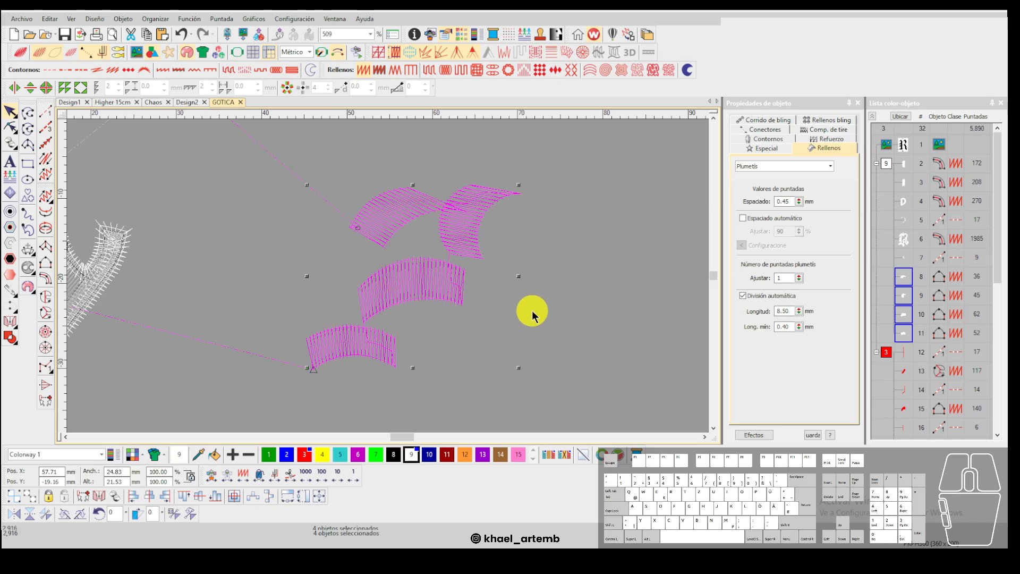
{"action": "left_click", "coordinate": [533, 316]}
{"action": "key", "text": "t"}
{"action": "scroll", "coordinate": [454, 268], "scroll_direction": "up", "scroll_amount": 4}
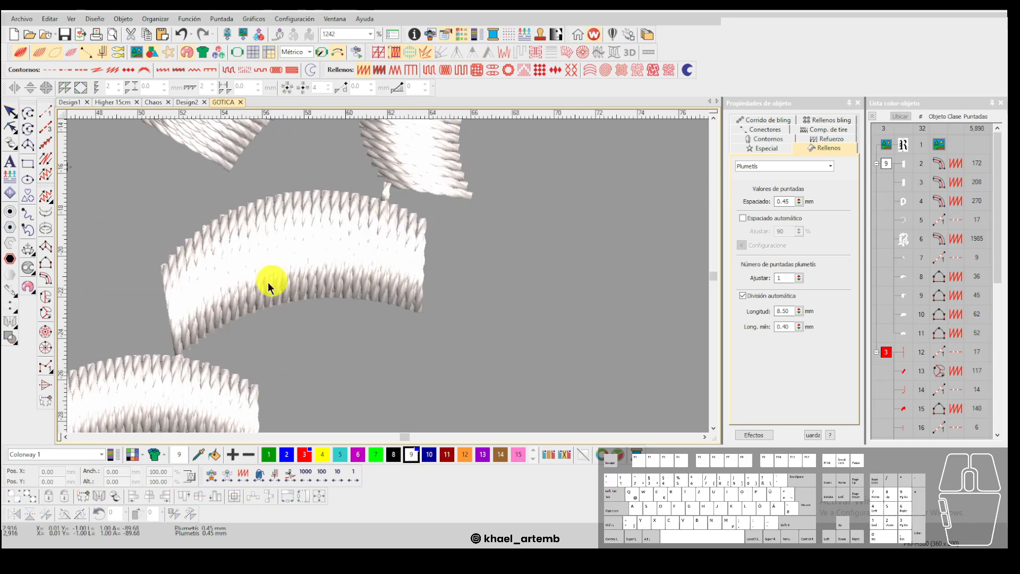
{"action": "scroll", "coordinate": [388, 276], "scroll_direction": "down", "scroll_amount": 4}
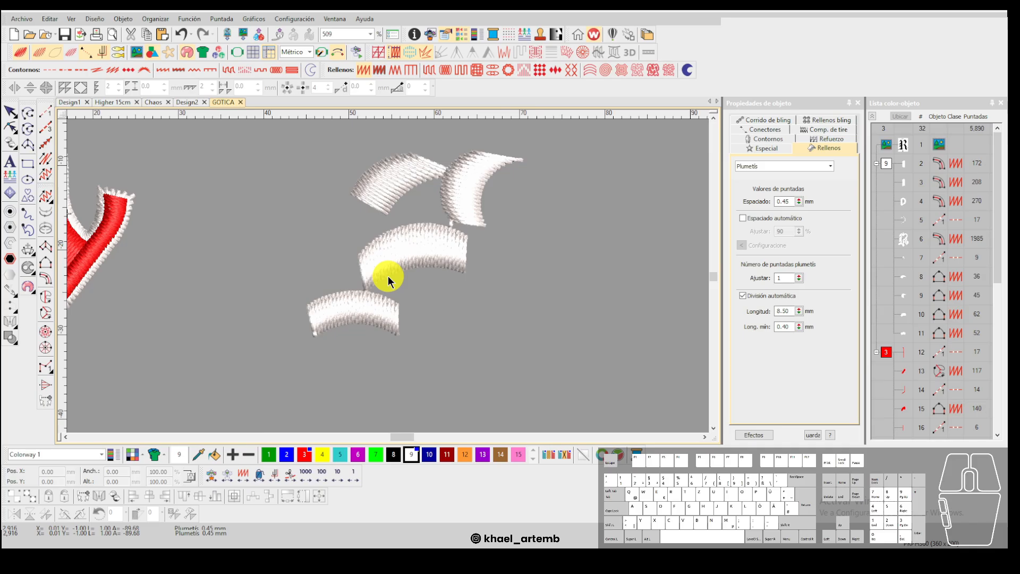
Delete the four sample satin columns beside the R and bring the whole letter back into view.
{"action": "scroll", "coordinate": [383, 278], "scroll_direction": "down", "scroll_amount": 4}
{"action": "left_click_drag", "start_coordinate": [471, 320], "coordinate": [344, 189]}
{"action": "key", "text": "Delete"}
{"action": "key", "text": "0"}
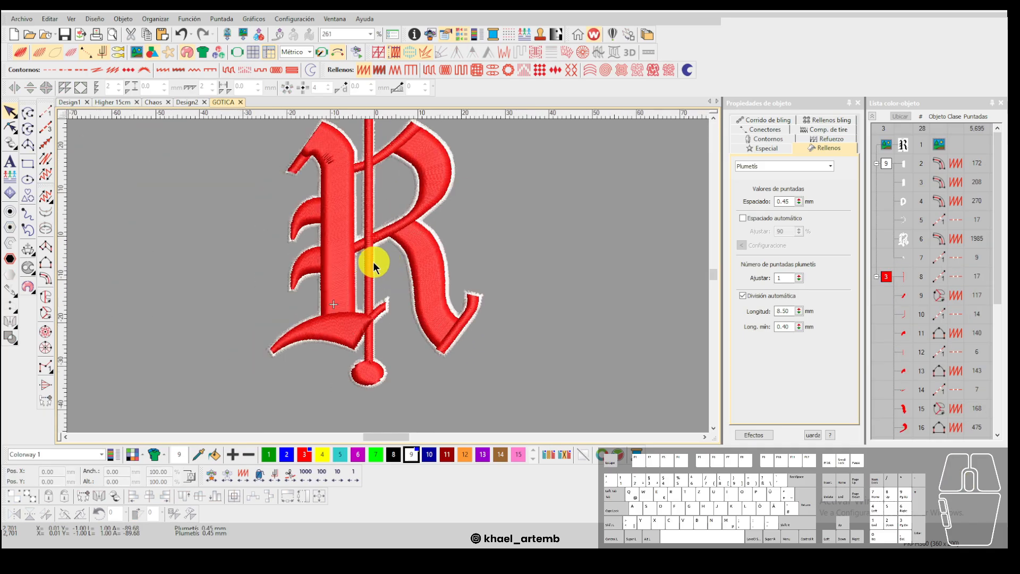
Travel from the start of the design through the white border's trims to examine its stitch sequence.
{"action": "left_click", "coordinate": [887, 164]}
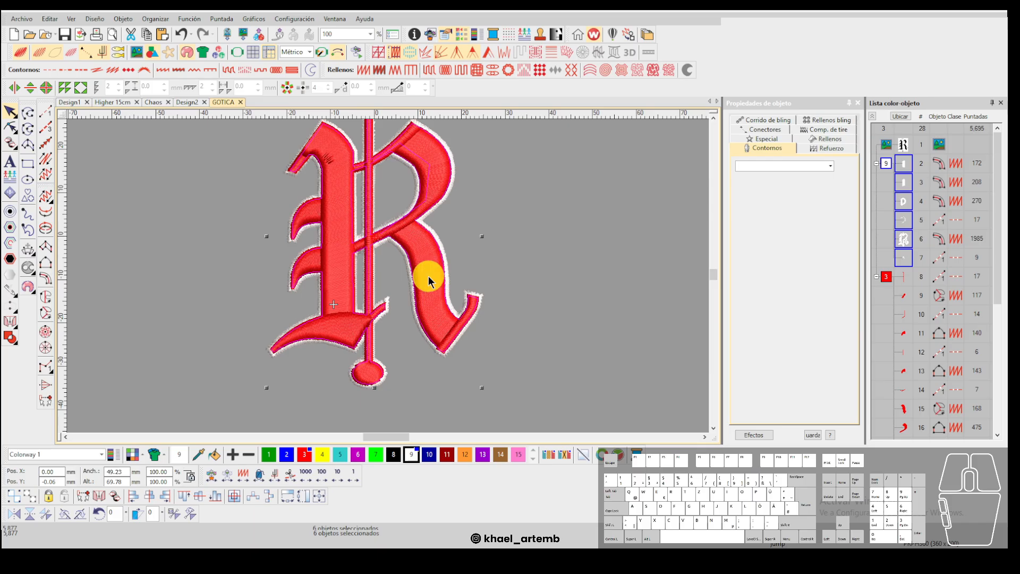
{"action": "key", "text": "Escape"}
{"action": "key", "text": "t"}
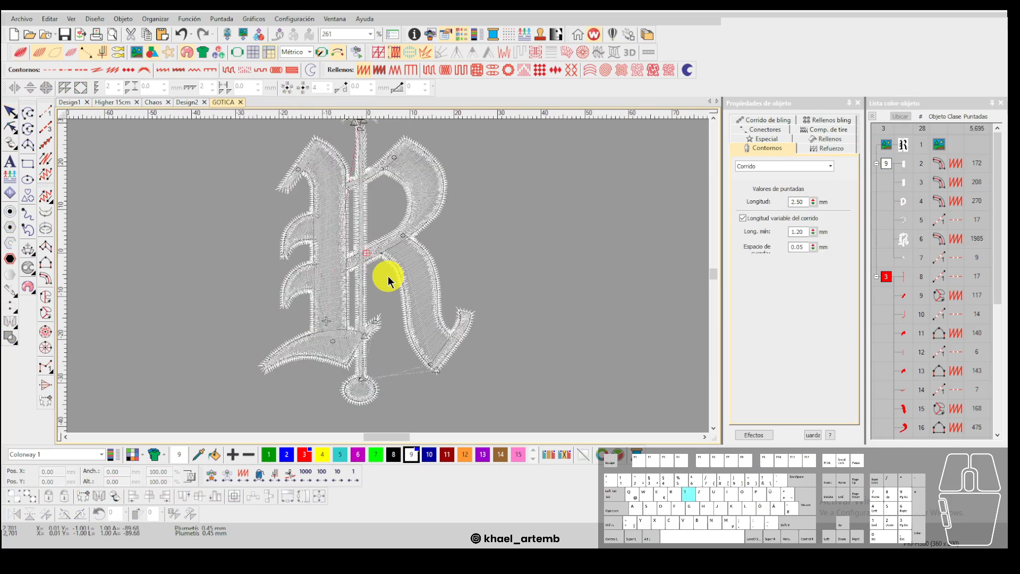
{"action": "key", "text": "Home"}
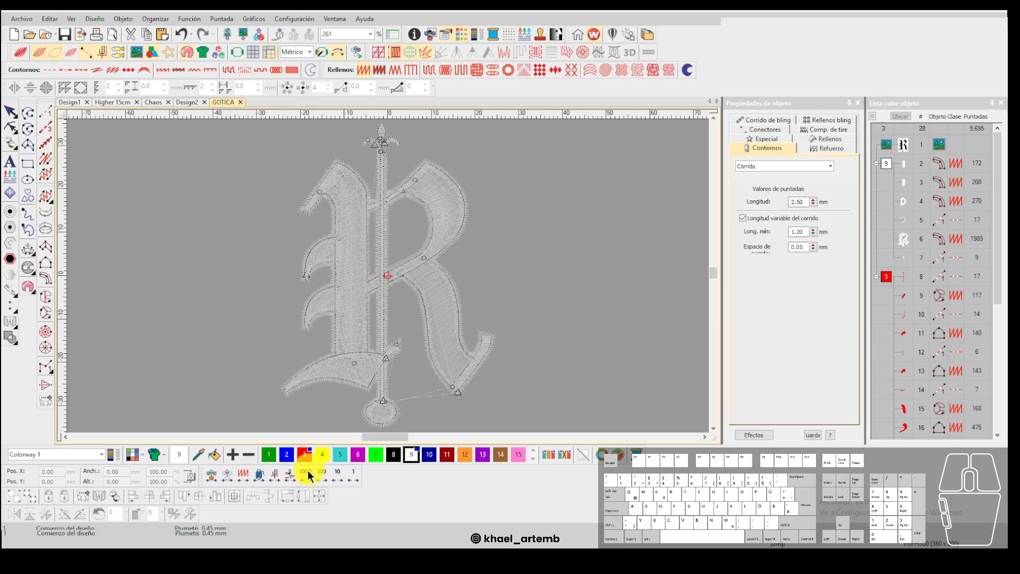
{"action": "right_click", "coordinate": [291, 473]}
{"action": "right_click", "coordinate": [292, 473]}
{"action": "left_click", "coordinate": [291, 472]}
{"action": "left_click", "coordinate": [292, 473]}
{"action": "right_click", "coordinate": [291, 472]}
{"action": "left_click", "coordinate": [291, 472]}
{"action": "left_click", "coordinate": [291, 472]}
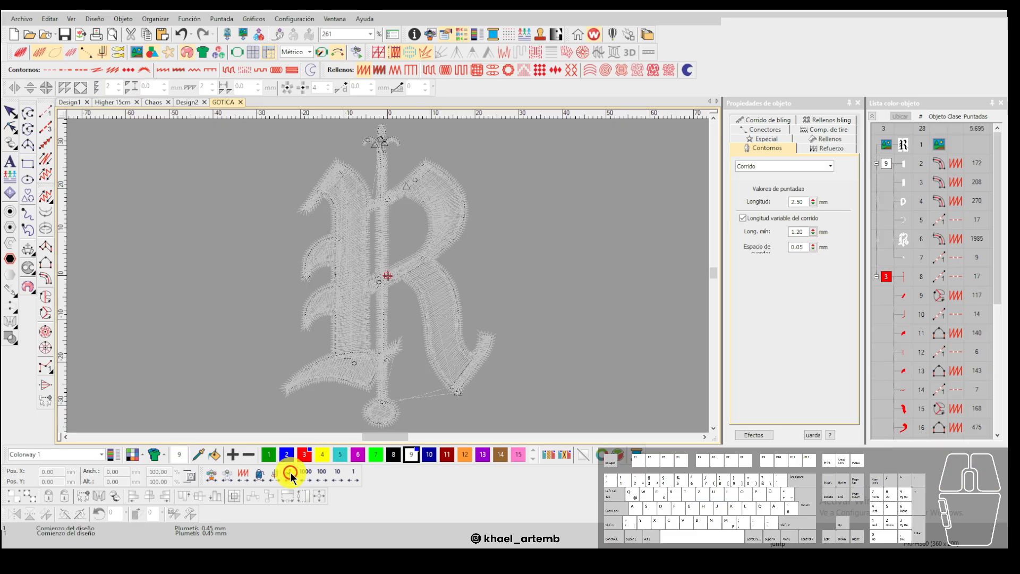
{"action": "right_click", "coordinate": [291, 472]}
{"action": "left_click", "coordinate": [291, 472]}
{"action": "right_click", "coordinate": [291, 472]}
{"action": "left_click", "coordinate": [291, 473]}
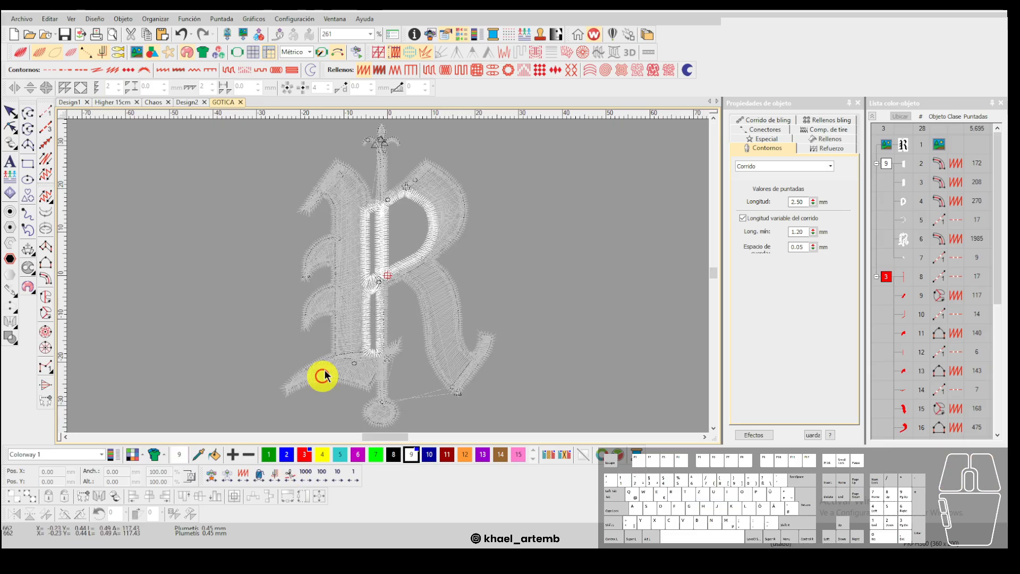
Add a short 2.50 mm run connector from the peak of the bowl's inner white border towards the stem.
{"action": "scroll", "coordinate": [364, 249], "scroll_direction": "up", "scroll_amount": 3}
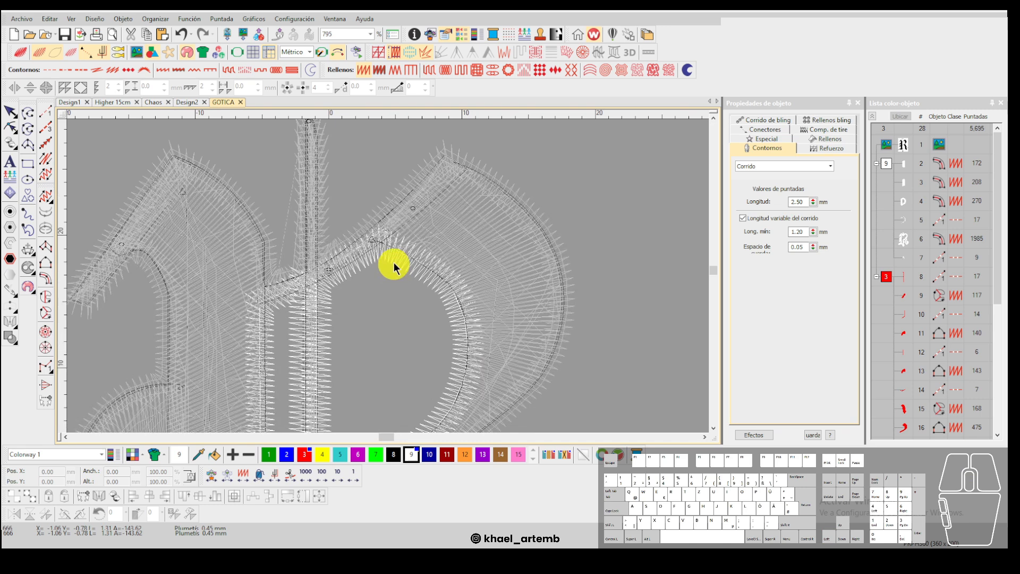
{"action": "left_click", "coordinate": [375, 243]}
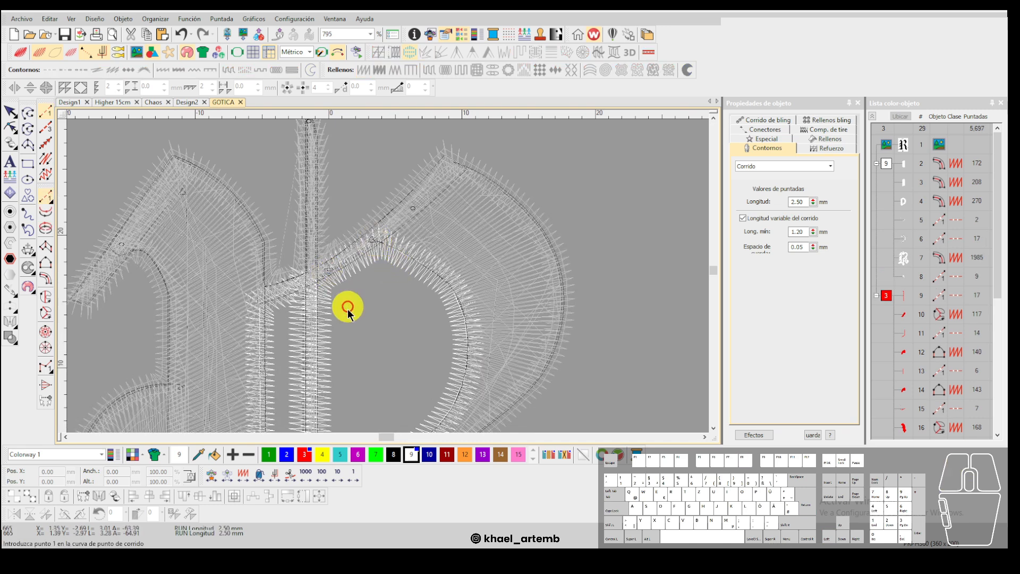
{"action": "scroll", "coordinate": [346, 303], "scroll_direction": "down", "scroll_amount": 4}
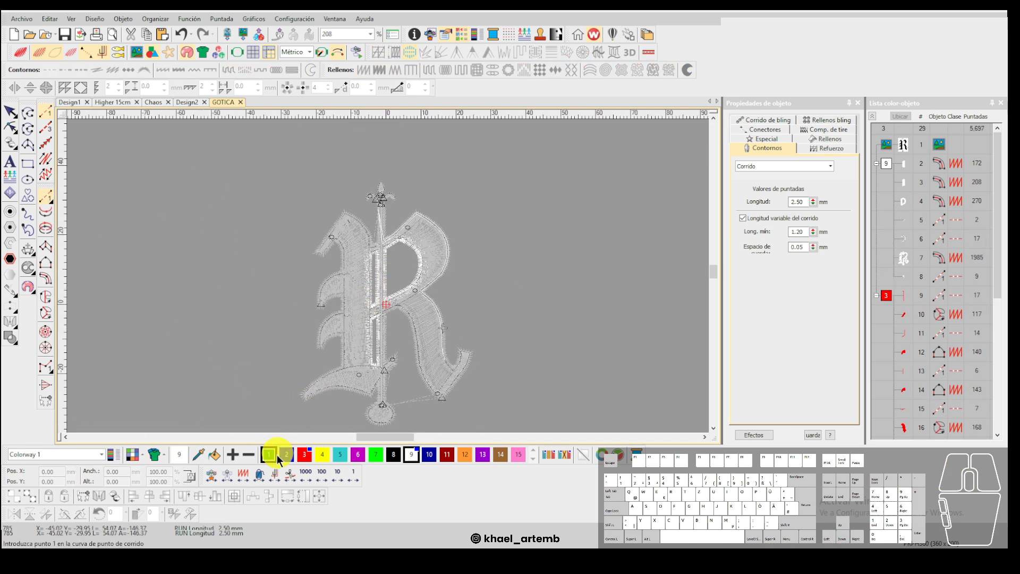
Reposition the start point of the upper side hook's red satin column at the hook's lower tip.
{"action": "left_click", "coordinate": [287, 476]}
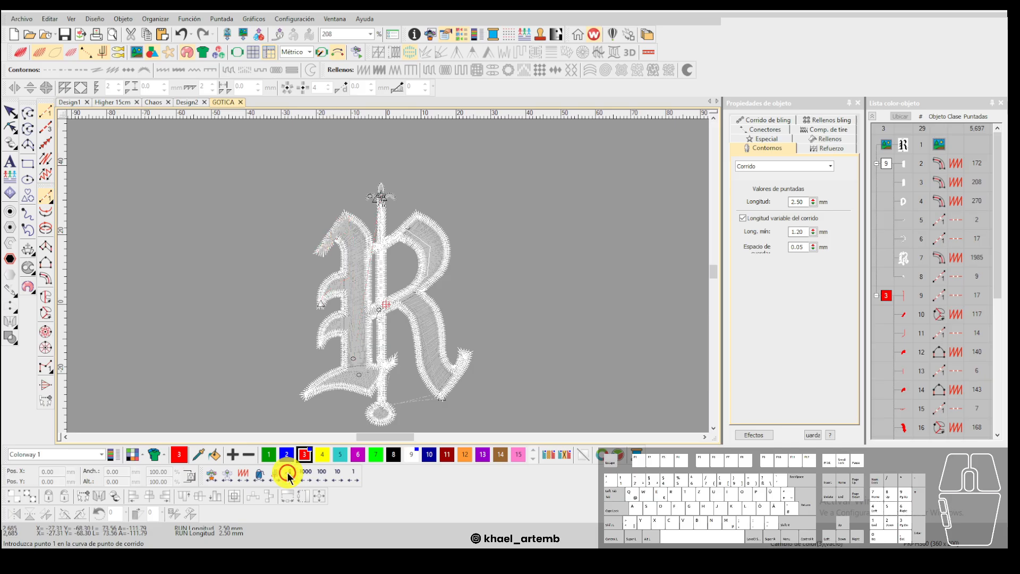
{"action": "left_click", "coordinate": [287, 477]}
{"action": "right_click", "coordinate": [288, 476]}
{"action": "right_click", "coordinate": [288, 476]}
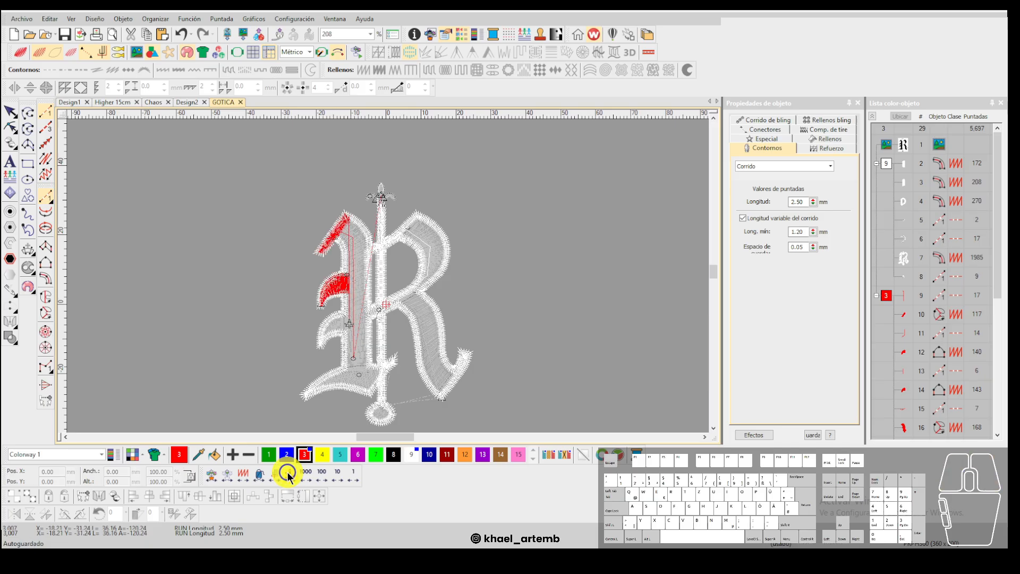
{"action": "scroll", "coordinate": [391, 279], "scroll_direction": "up", "scroll_amount": 5}
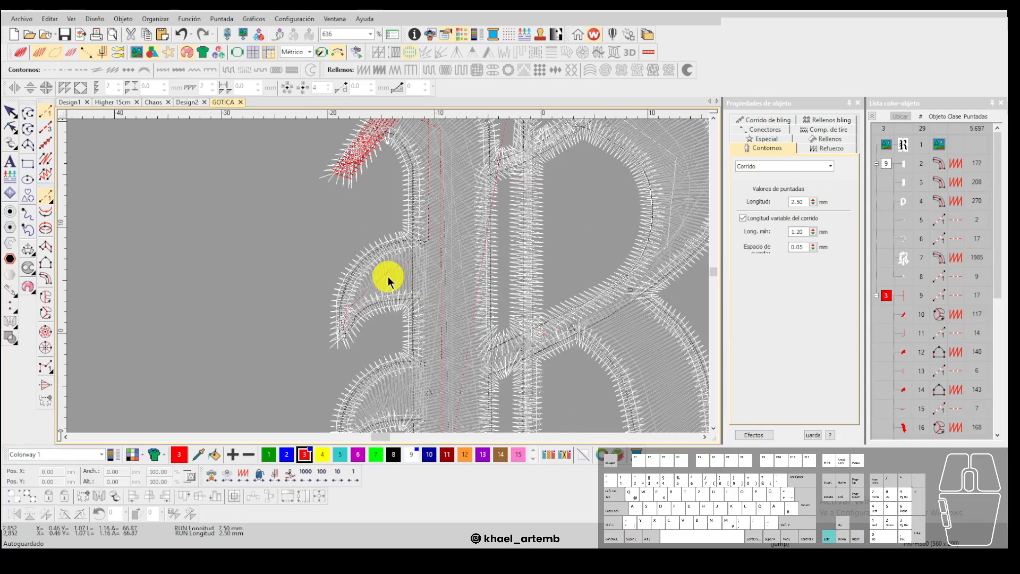
{"action": "key", "text": "Escape"}
{"action": "left_click", "coordinate": [404, 278]}
{"action": "key", "text": "h"}
{"action": "key", "text": "t"}
{"action": "left_click", "coordinate": [452, 227]}
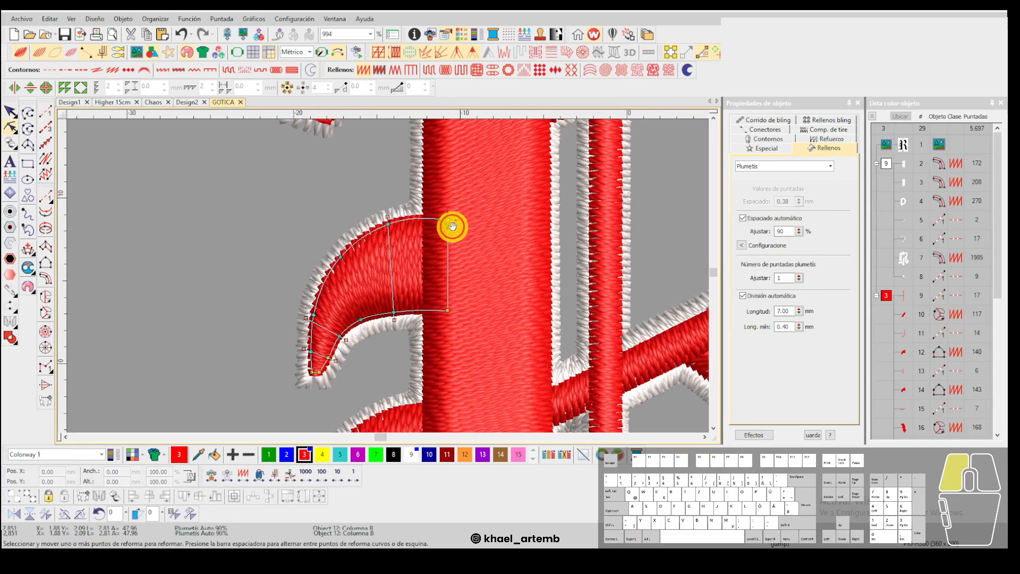
{"action": "mouse_move", "coordinate": [468, 225]}
{"action": "left_mouse_down"}
{"action": "mouse_move", "coordinate": [355, 354]}
{"action": "mouse_move", "coordinate": [308, 387]}
{"action": "left_mouse_up"}
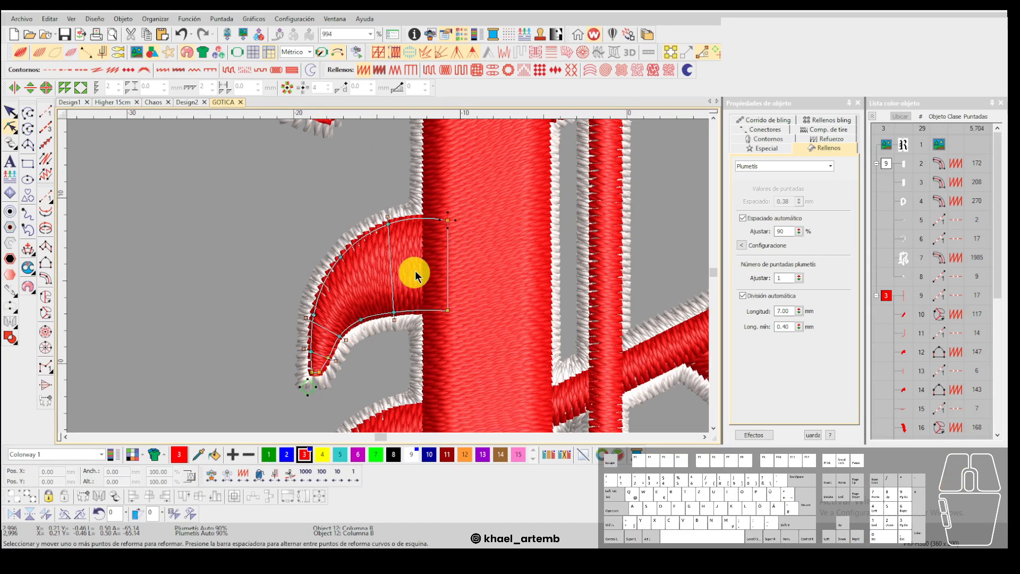
Travel through the red stitches around the two side hooks to examine the trims and connections between them.
{"action": "key", "text": "t"}
{"action": "scroll", "coordinate": [403, 278], "scroll_direction": "down", "scroll_amount": 4}
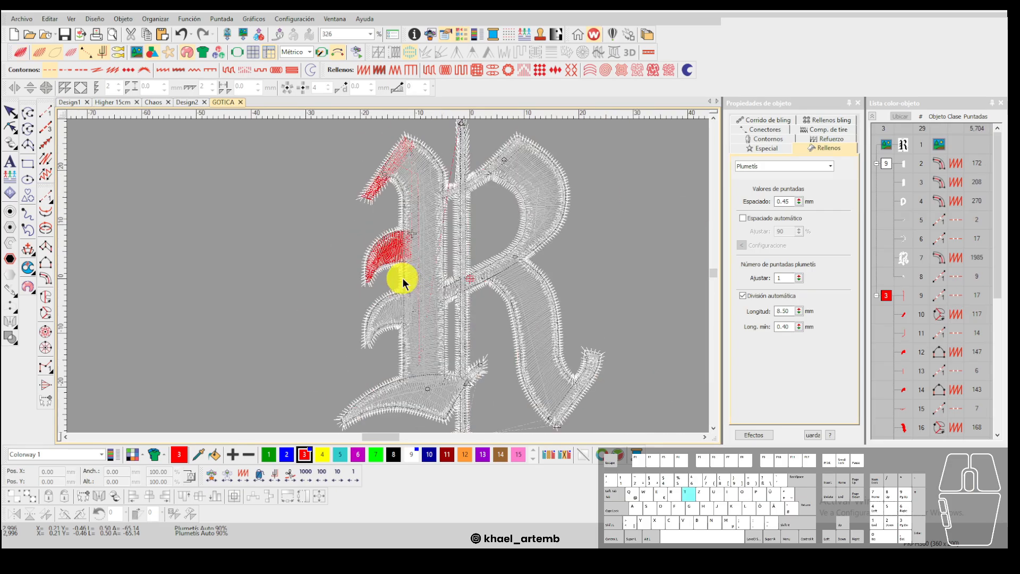
{"action": "scroll", "coordinate": [403, 279], "scroll_direction": "down", "scroll_amount": 2}
{"action": "right_click", "coordinate": [293, 473]}
{"action": "right_click", "coordinate": [293, 474]}
{"action": "left_click", "coordinate": [293, 474]}
{"action": "left_click", "coordinate": [293, 473]}
{"action": "right_click", "coordinate": [293, 473]}
{"action": "scroll", "coordinate": [385, 350], "scroll_direction": "up", "scroll_amount": 4}
{"action": "key", "text": "Right"}
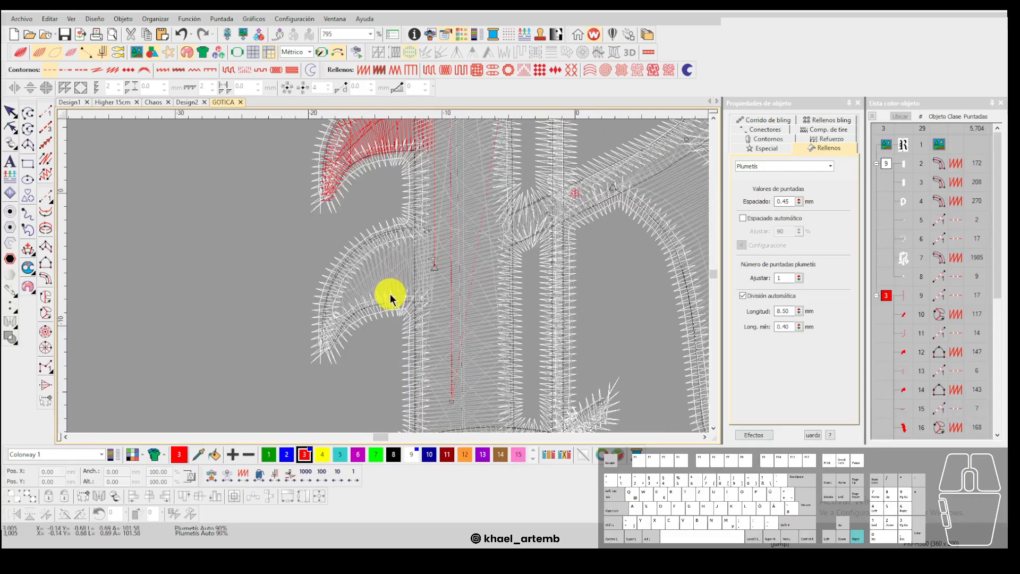
{"action": "scroll", "coordinate": [398, 277], "scroll_direction": "up", "scroll_amount": 1}
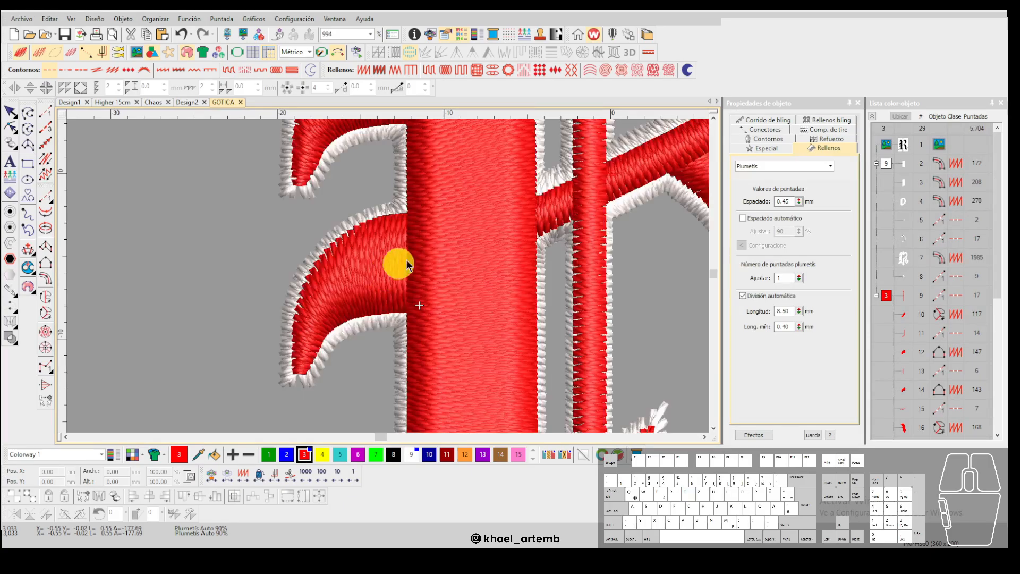
Open the connector settings of the R's red stem column and review its jump, trim and tie-in options.
{"action": "left_click", "coordinate": [470, 249]}
{"action": "left_click", "coordinate": [767, 132]}
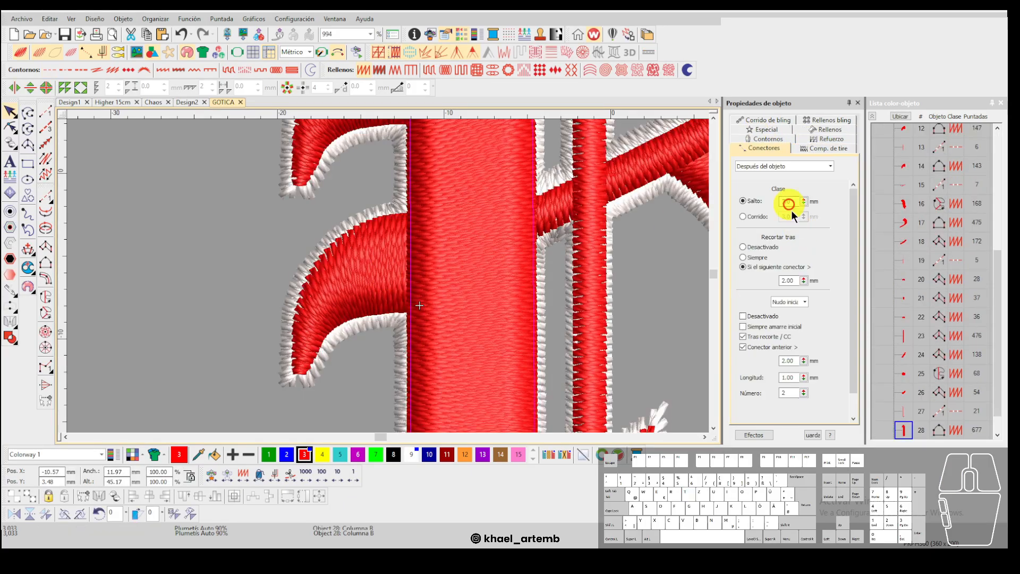
{"action": "scroll", "coordinate": [388, 275], "scroll_direction": "down", "scroll_amount": 5}
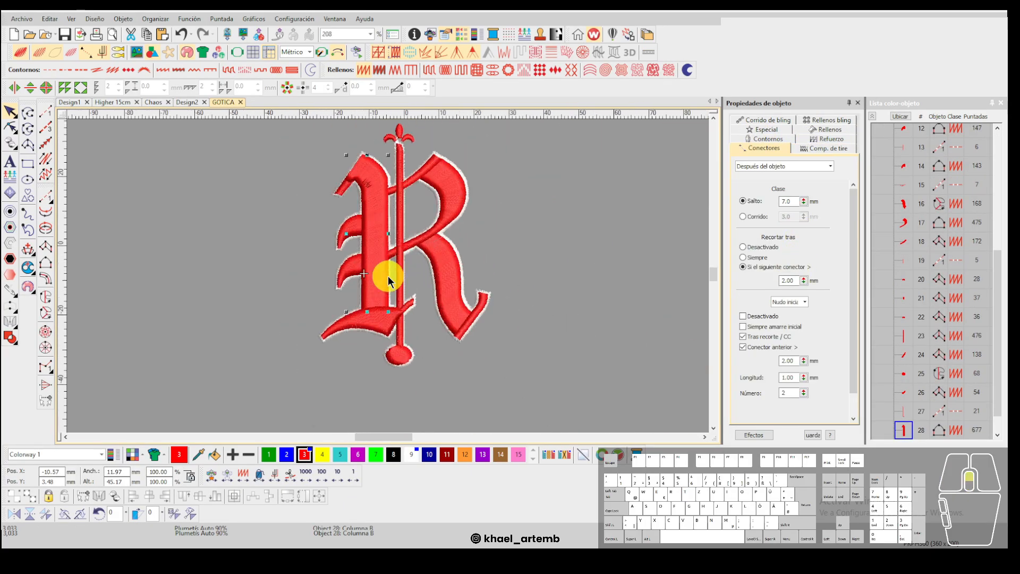
{"action": "left_click_drag", "start_coordinate": [576, 371], "coordinate": [309, 178]}
{"action": "scroll", "coordinate": [388, 273], "scroll_direction": "up", "scroll_amount": 2}
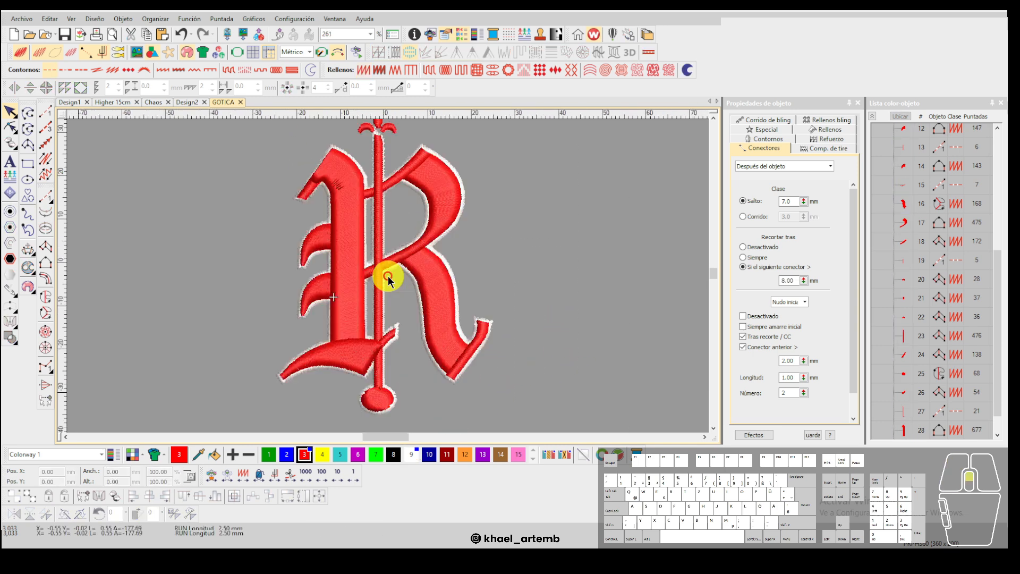
{"action": "scroll", "coordinate": [388, 276], "scroll_direction": "down", "scroll_amount": 2}
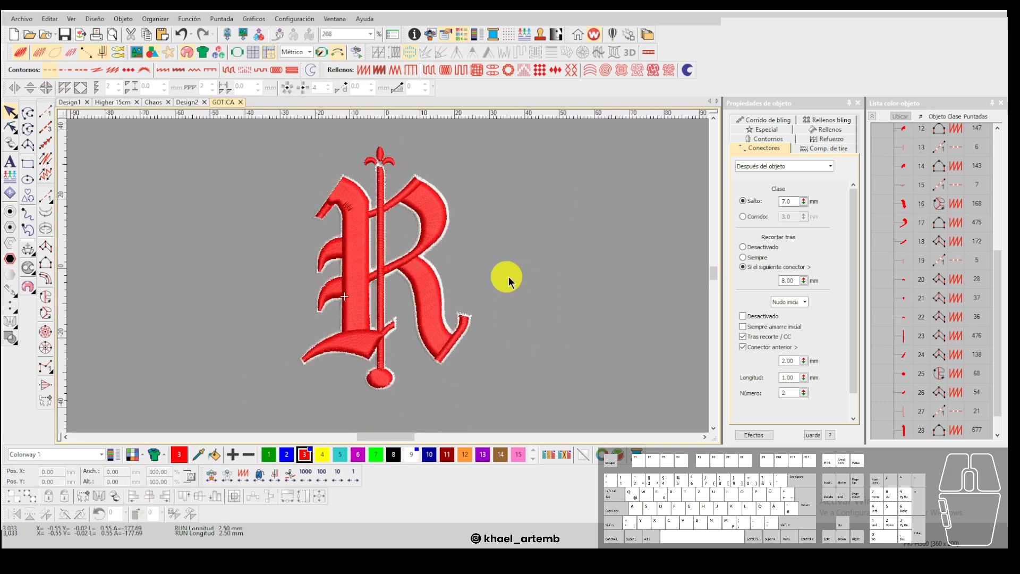
{"action": "key", "text": "0"}
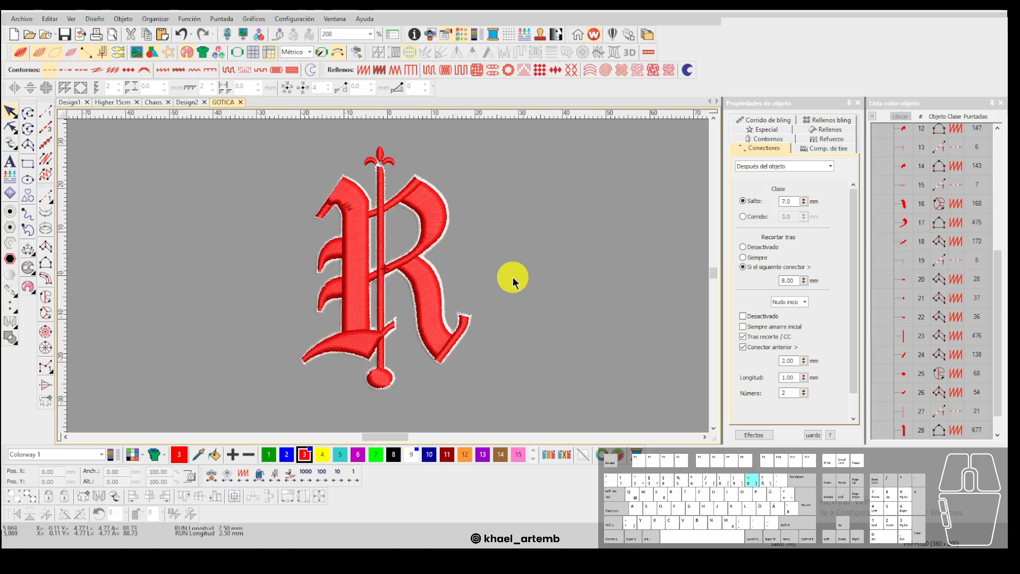
{"action": "left_click", "coordinate": [513, 278]}
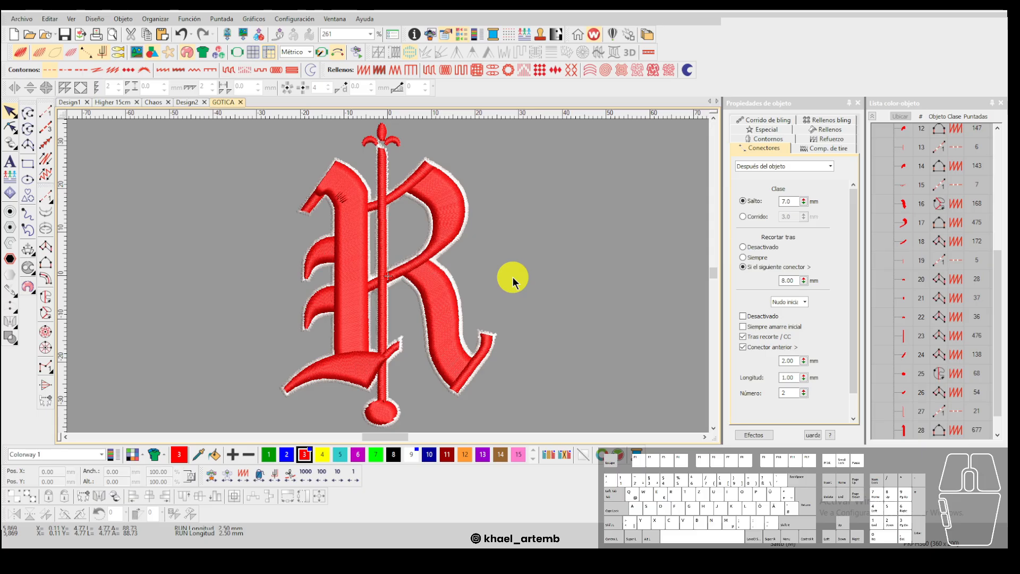
{"action": "left_click", "coordinate": [513, 278]}
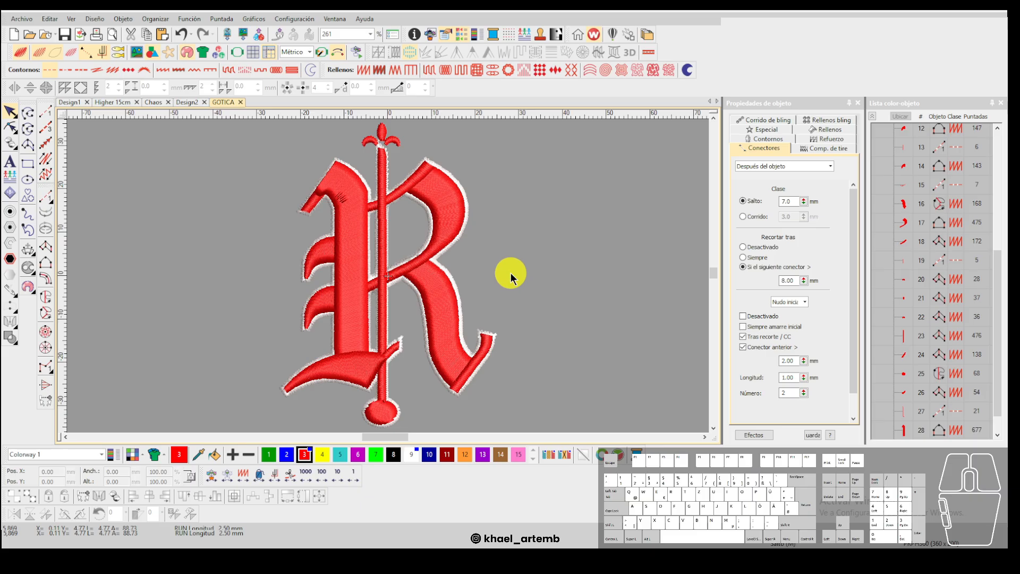
{"action": "left_click", "coordinate": [788, 282]}
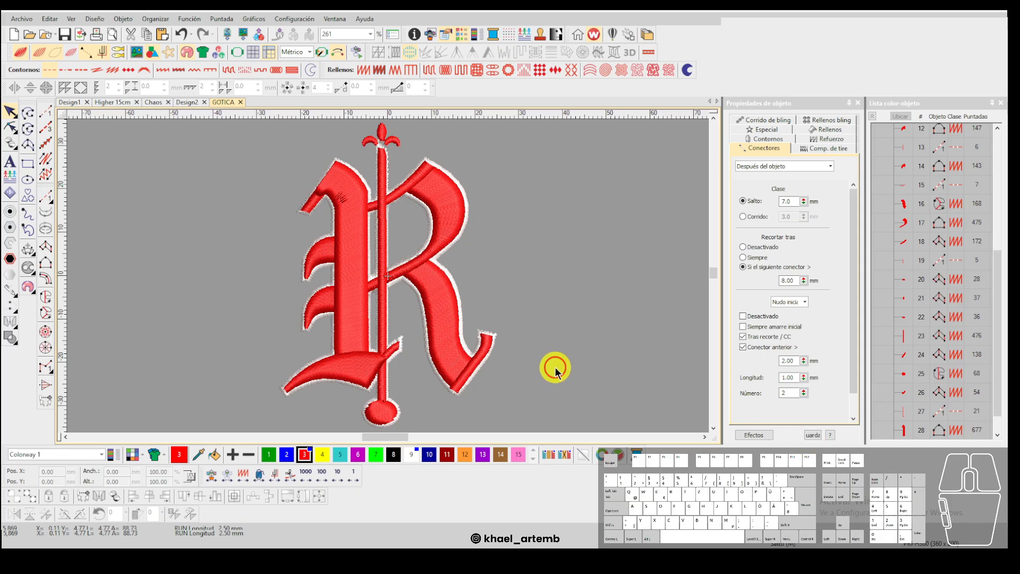
{"action": "scroll", "coordinate": [388, 276], "scroll_direction": "down", "scroll_amount": 2}
{"action": "left_click", "coordinate": [521, 297]}
Travel in stitch view from the design's start to the connector beside the lower side hook and measure the connector's length.
{"action": "key", "text": "t"}
{"action": "key", "text": "Home"}
{"action": "scroll", "coordinate": [519, 291], "scroll_direction": "up", "scroll_amount": 2}
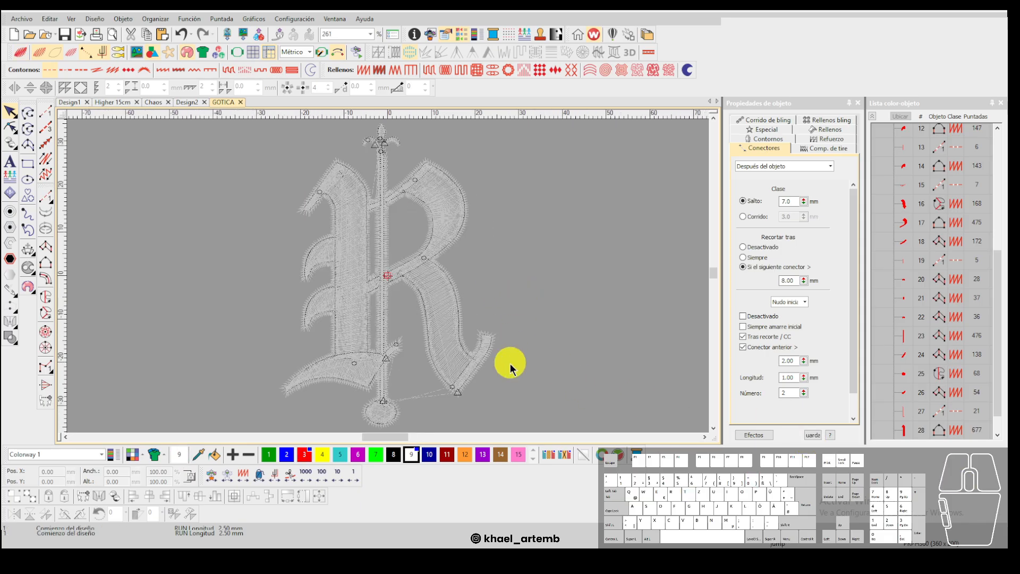
{"action": "left_click", "coordinate": [301, 475]}
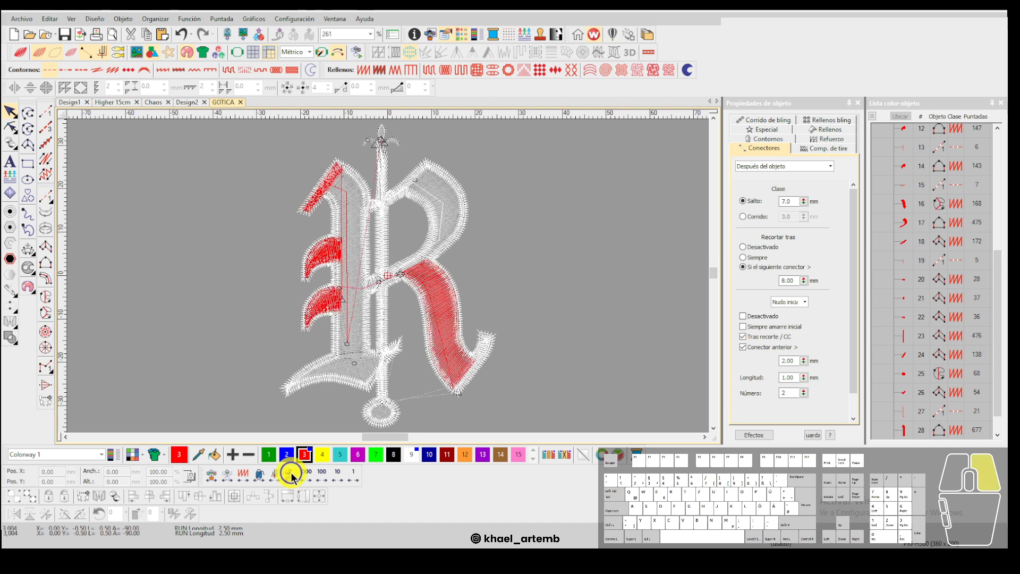
{"action": "scroll", "coordinate": [388, 276], "scroll_direction": "up", "scroll_amount": 7}
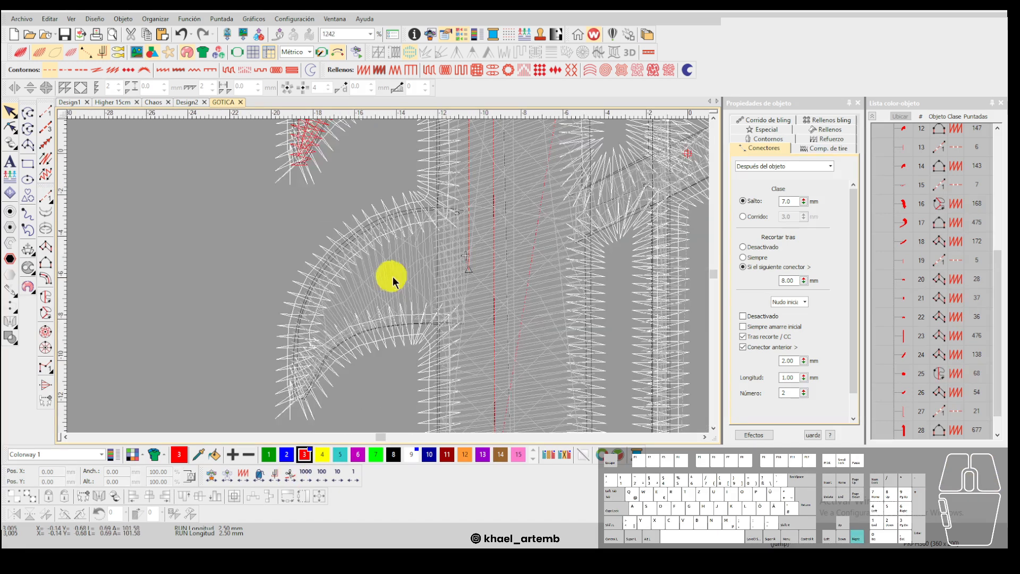
{"action": "key", "text": "Left"}
{"action": "scroll", "coordinate": [388, 276], "scroll_direction": "up", "scroll_amount": 2}
{"action": "left_click_drag", "start_coordinate": [391, 285], "coordinate": [374, 198]}
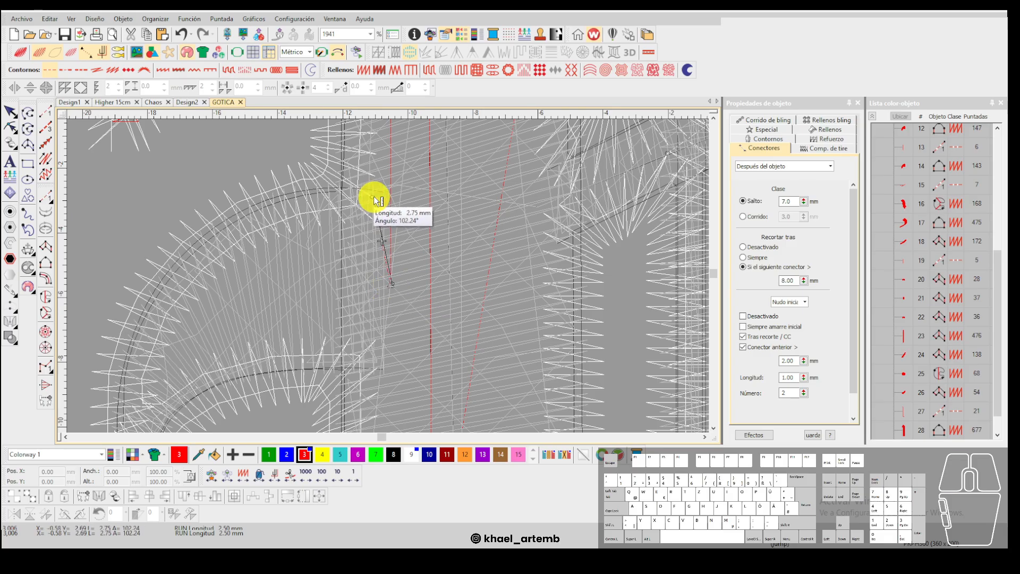
{"action": "key", "text": "Escape"}
{"action": "scroll", "coordinate": [393, 281], "scroll_direction": "down", "scroll_amount": 3}
{"action": "key", "text": "t"}
{"action": "left_click", "coordinate": [352, 282]}
{"action": "key", "text": "h"}
{"action": "key", "text": "t"}
{"action": "scroll", "coordinate": [403, 275], "scroll_direction": "down", "scroll_amount": 10}
{"action": "key", "text": "Escape"}
Select all embroidery objects and set trimming after an object to apply only when the next connector exceeds 8.00 mm.
{"action": "left_click_drag", "start_coordinate": [505, 357], "coordinate": [308, 154]}
{"action": "scroll", "coordinate": [319, 201], "scroll_direction": "up", "scroll_amount": 2}
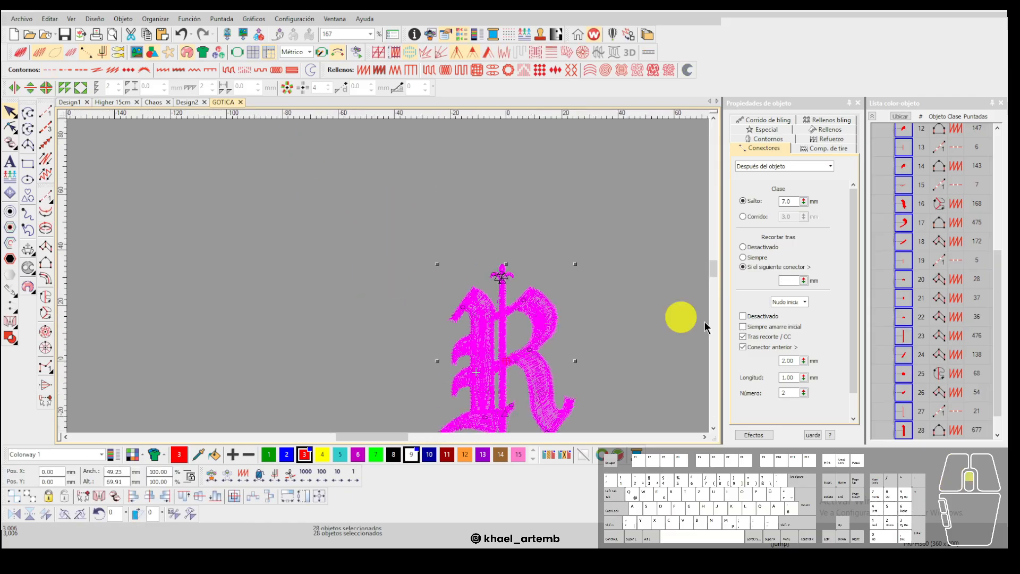
{"action": "left_click", "coordinate": [789, 282]}
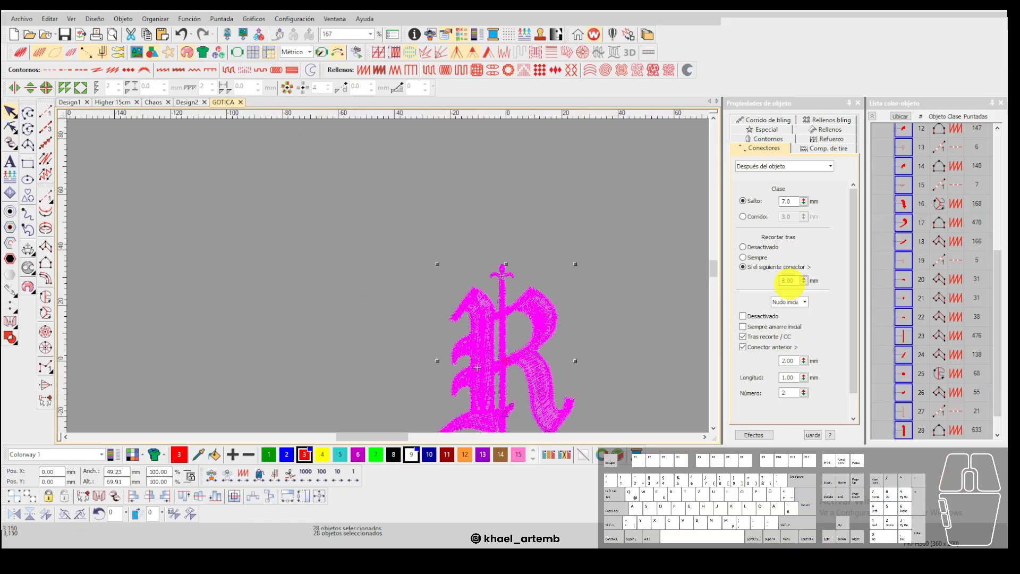
{"action": "left_click", "coordinate": [659, 279]}
Travel through the design from its first stitch to the lower end of the thin central stem to check the trims.
{"action": "key", "text": "Home"}
{"action": "key", "text": "0"}
{"action": "right_click", "coordinate": [289, 476]}
{"action": "right_click", "coordinate": [288, 476]}
{"action": "right_click", "coordinate": [288, 477]}
{"action": "left_click", "coordinate": [288, 478]}
{"action": "left_click", "coordinate": [288, 477]}
{"action": "right_click", "coordinate": [288, 477]}
{"action": "right_click", "coordinate": [288, 478]}
{"action": "left_click", "coordinate": [288, 477]}
{"action": "right_click", "coordinate": [288, 477]}
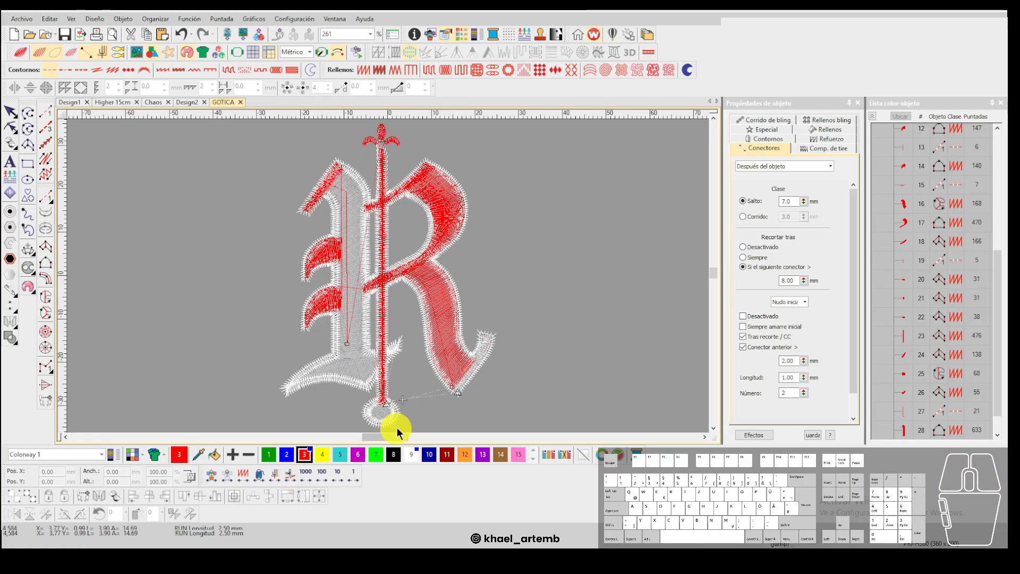
{"action": "key", "text": "Up"}
{"action": "key", "text": "Down"}
{"action": "key", "text": "Down"}
{"action": "key", "text": "Down"}
{"action": "key", "text": "Down"}
{"action": "key", "text": "Down"}
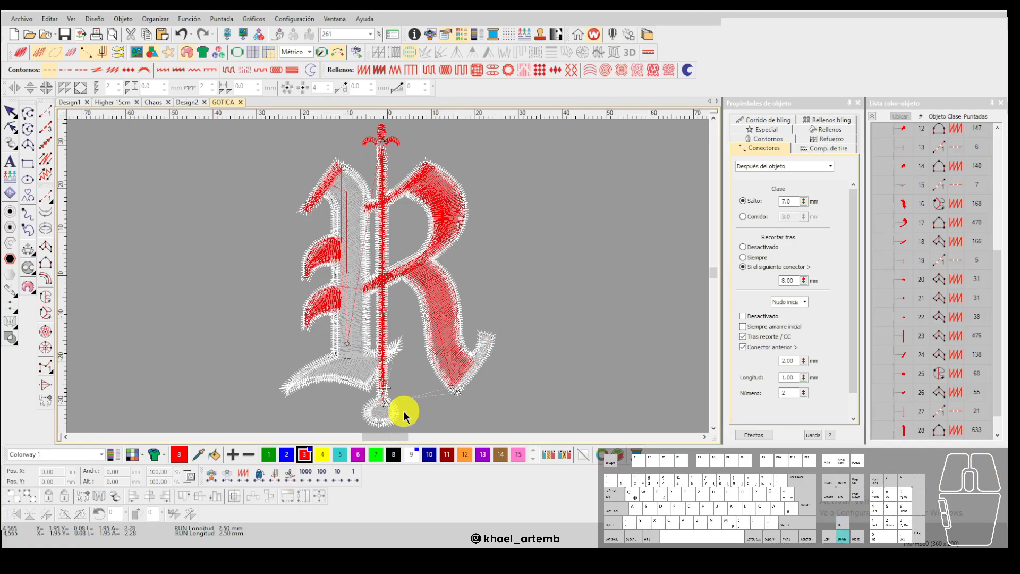
Step through the leg's foot and ball stitches as far as the lower stem to check the connections between them.
{"action": "key", "text": "Down"}
{"action": "key", "text": "Down"}
{"action": "key", "text": "Down"}
{"action": "key", "text": "Down"}
{"action": "key", "text": "Down"}
{"action": "key", "text": "Down"}
{"action": "key", "text": "Down"}
{"action": "key", "text": "Down"}
{"action": "key", "text": "Down"}
{"action": "key", "text": "Down"}
{"action": "key", "text": "Down"}
{"action": "key", "text": "Down"}
{"action": "key", "text": "Down"}
{"action": "key", "text": "Down"}
{"action": "key", "text": "Down"}
{"action": "key", "text": "Down"}
{"action": "key", "text": "Down"}
{"action": "key", "text": "Down"}
{"action": "key", "text": "Down"}
{"action": "key", "text": "Down"}
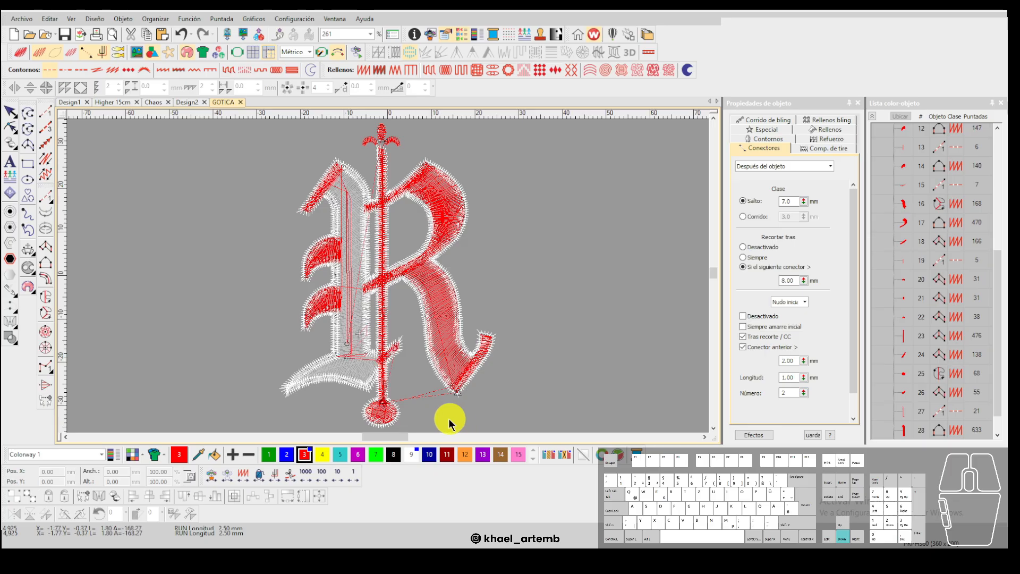
Travel back to the central stem's end and recheck the connection from there to the leg's foot.
{"action": "left_click", "coordinate": [292, 475]}
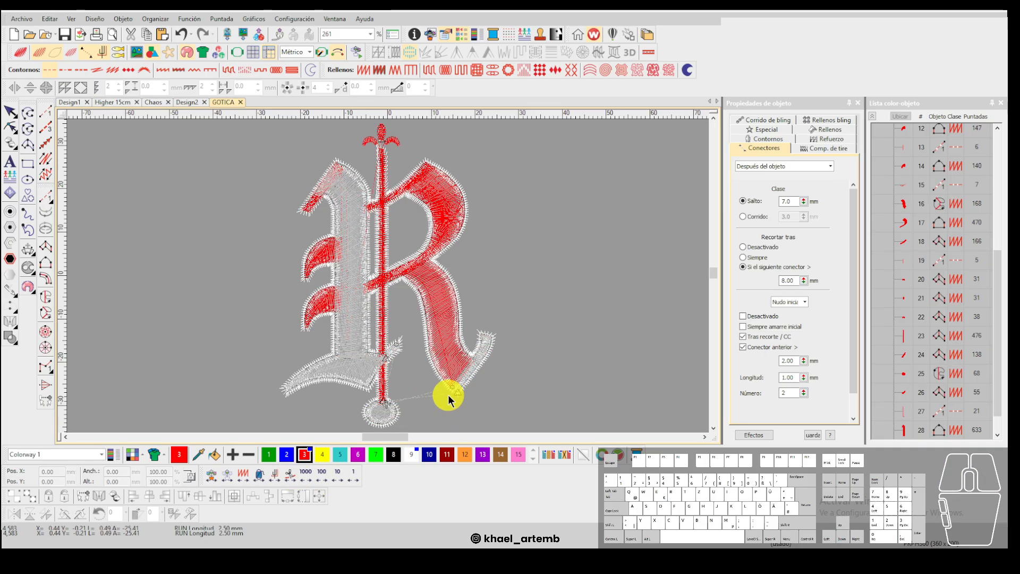
{"action": "key", "text": "Down"}
{"action": "key", "text": "Down"}
{"action": "key", "text": "Down"}
{"action": "key", "text": "Down"}
{"action": "key", "text": "Down"}
{"action": "key", "text": "Down"}
{"action": "key", "text": "Down"}
{"action": "key", "text": "Down"}
{"action": "key", "text": "Down"}
{"action": "key", "text": "Down"}
{"action": "key", "text": "Down"}
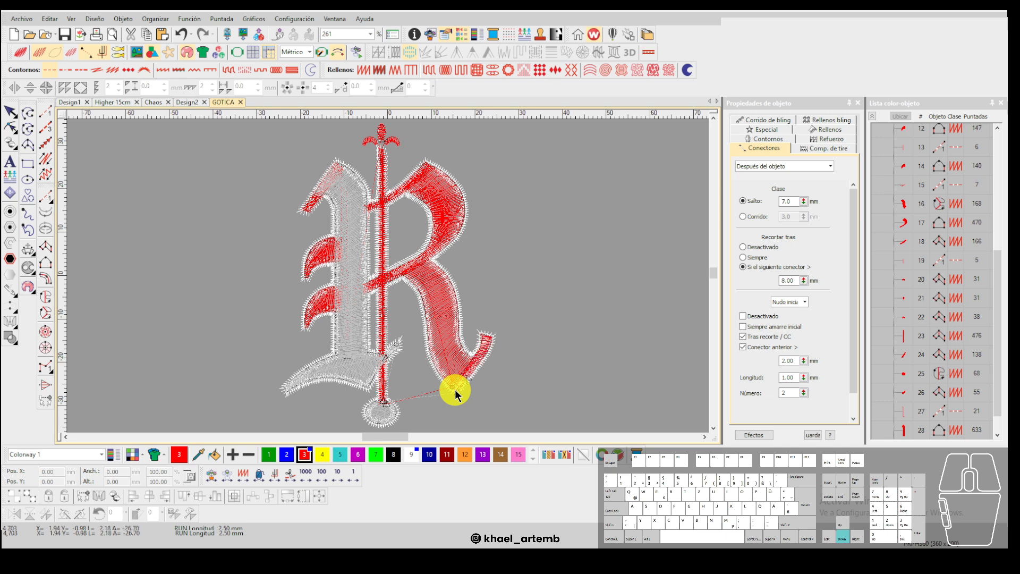
Travel from the leg's foot through the ball and the base's small diagonal tip to the design's end, and restore the realistic view.
{"action": "scroll", "coordinate": [388, 274], "scroll_direction": "down", "scroll_amount": 2}
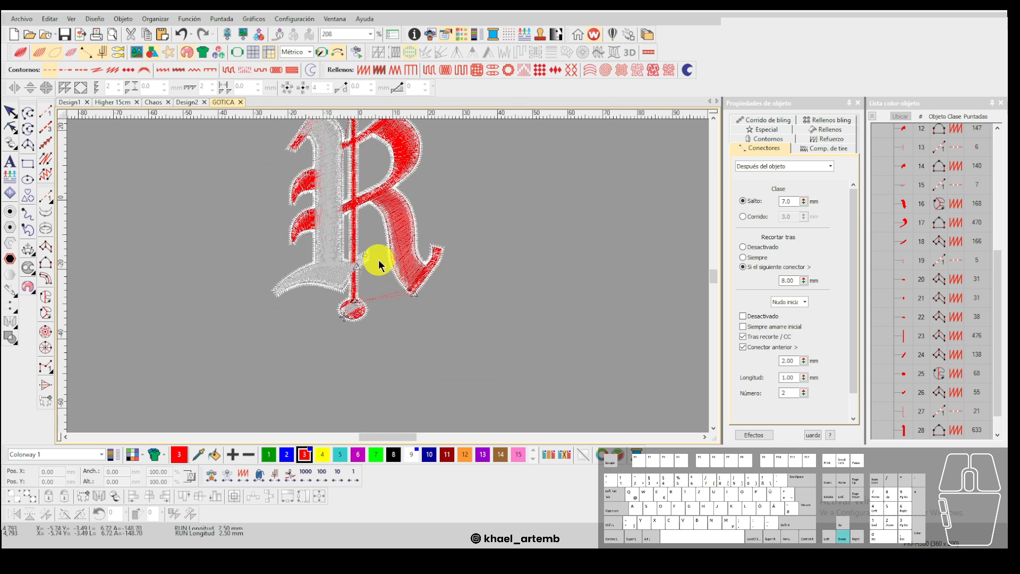
{"action": "scroll", "coordinate": [382, 265], "scroll_direction": "up", "scroll_amount": 2}
{"action": "key", "text": "Down"}
{"action": "key", "text": "Down"}
{"action": "key", "text": "Down"}
{"action": "key", "text": "Down"}
{"action": "key", "text": "Down"}
{"action": "key", "text": "Down"}
{"action": "key", "text": "Down"}
{"action": "key", "text": "Down"}
{"action": "key", "text": "Down"}
{"action": "key", "text": "Down"}
{"action": "key", "text": "Down"}
{"action": "key", "text": "Down"}
{"action": "key", "text": "Down"}
{"action": "key", "text": "Down"}
{"action": "key", "text": "Down"}
{"action": "key", "text": "Down"}
{"action": "key", "text": "Down"}
{"action": "key", "text": "Down"}
{"action": "key", "text": "Down"}
{"action": "scroll", "coordinate": [385, 269], "scroll_direction": "down", "scroll_amount": 3}
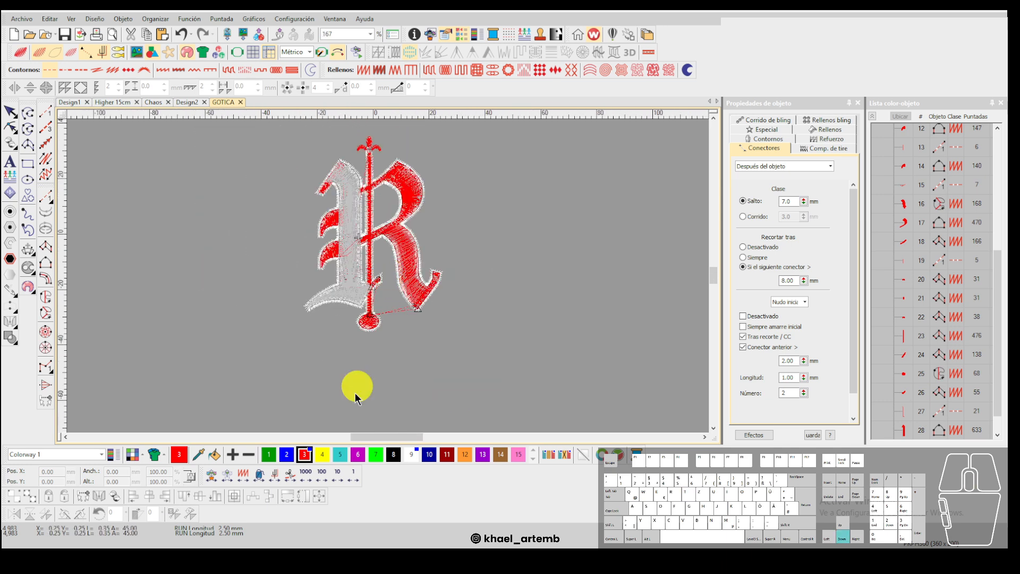
{"action": "right_click", "coordinate": [292, 474]}
{"action": "key", "text": "t"}
Try a pull compensation of 0.50 mm on all white border objects and compare it with the previous border width.
{"action": "scroll", "coordinate": [399, 237], "scroll_direction": "up", "scroll_amount": 3}
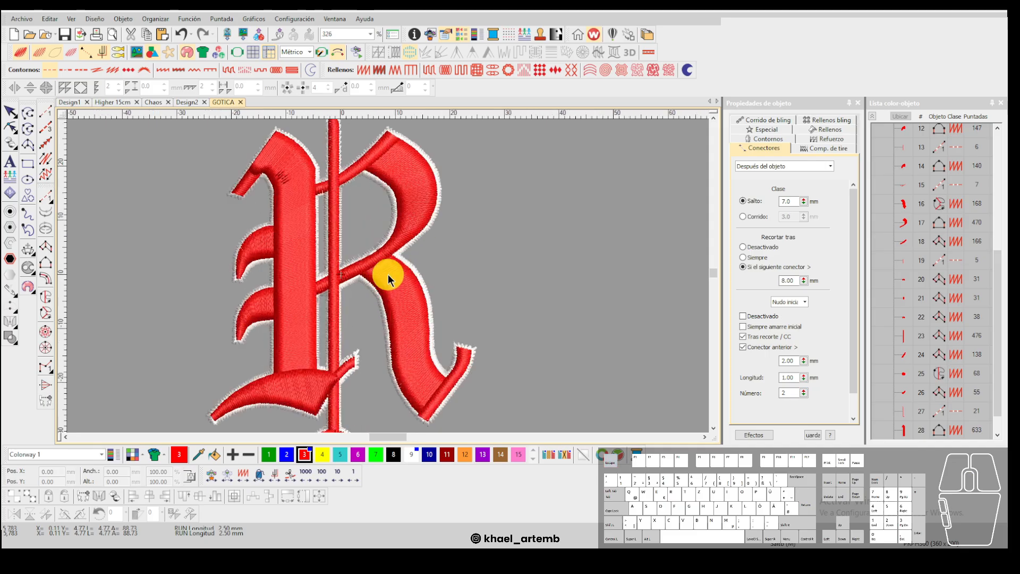
{"action": "scroll", "coordinate": [388, 274], "scroll_direction": "up", "scroll_amount": 1}
{"action": "scroll", "coordinate": [388, 275], "scroll_direction": "down", "scroll_amount": 3}
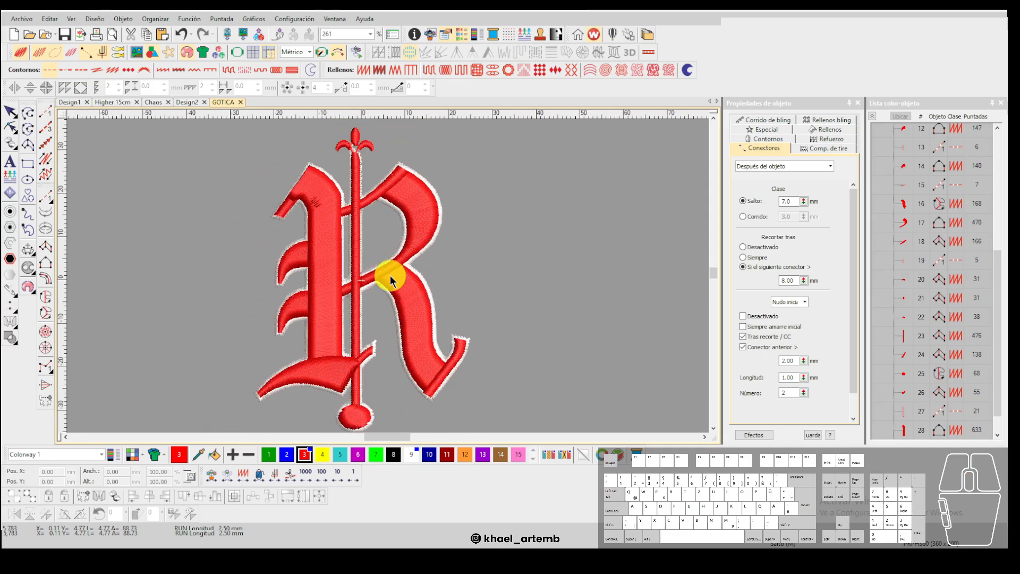
{"action": "scroll", "coordinate": [388, 276], "scroll_direction": "up", "scroll_amount": 5}
{"action": "scroll", "coordinate": [438, 352], "scroll_direction": "up", "scroll_amount": 2}
{"action": "left_click", "coordinate": [439, 351]}
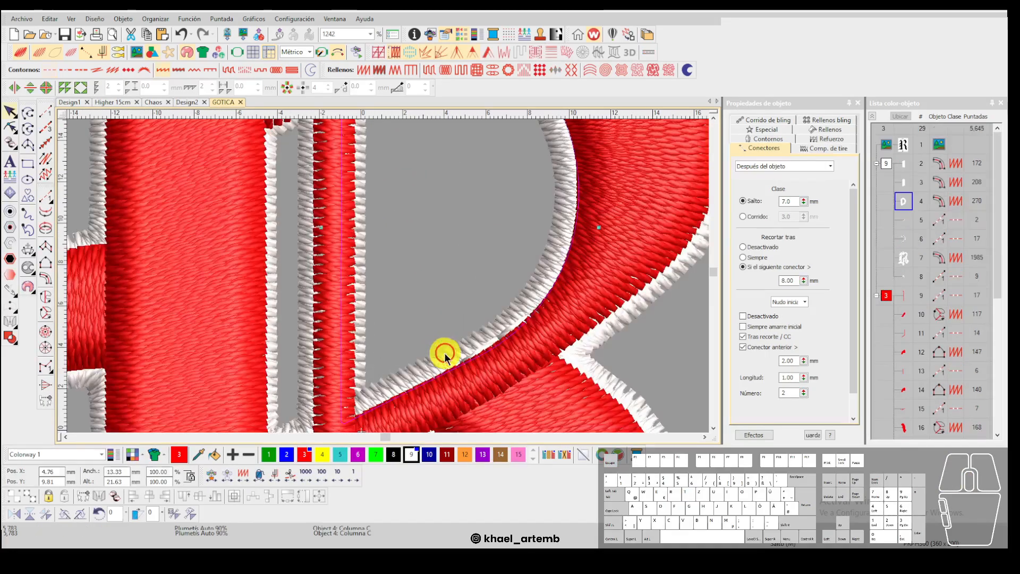
{"action": "scroll", "coordinate": [439, 352], "scroll_direction": "down", "scroll_amount": 3}
{"action": "left_click", "coordinate": [886, 166]}
{"action": "scroll", "coordinate": [388, 275], "scroll_direction": "down", "scroll_amount": 4}
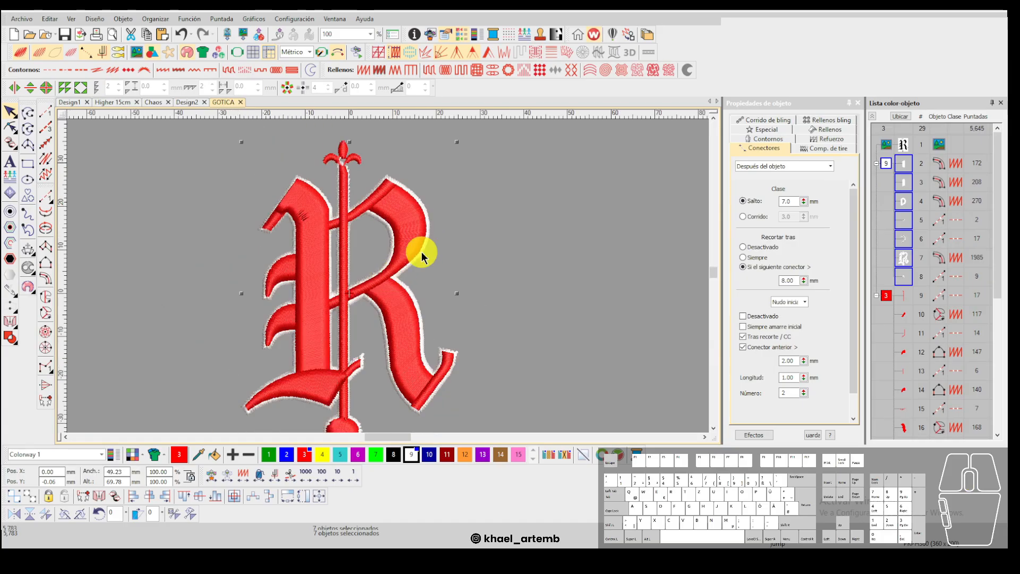
{"action": "scroll", "coordinate": [386, 279], "scroll_direction": "up", "scroll_amount": 2}
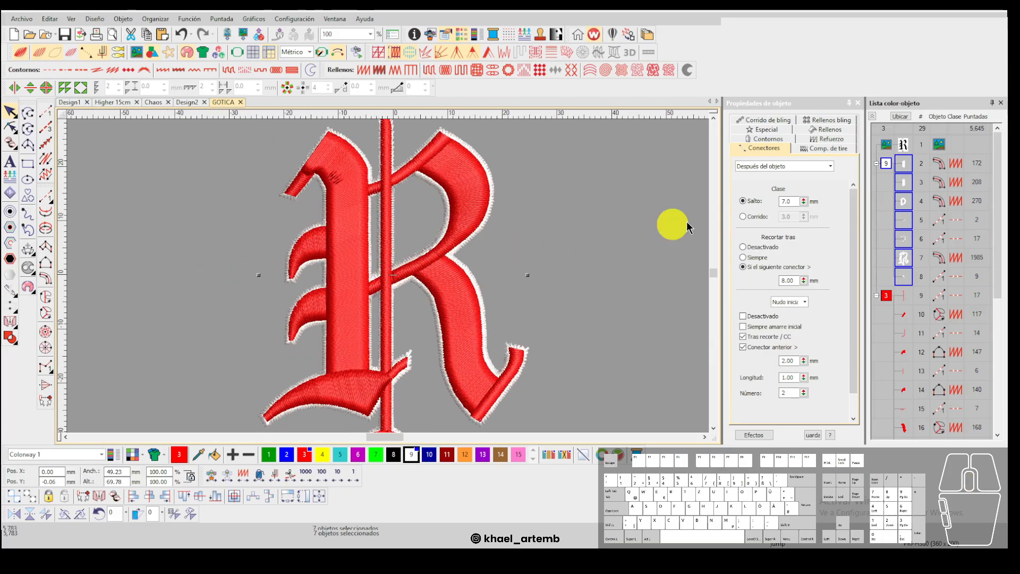
{"action": "left_click", "coordinate": [830, 149]}
{"action": "key", "text": "BackSpace"}
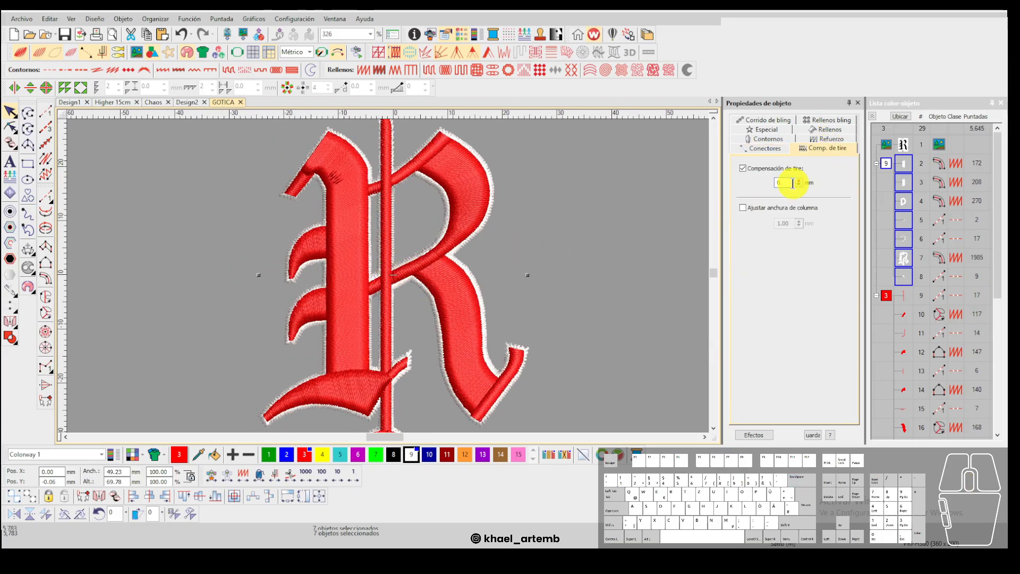
{"action": "scroll", "coordinate": [387, 278], "scroll_direction": "down", "scroll_amount": 2}
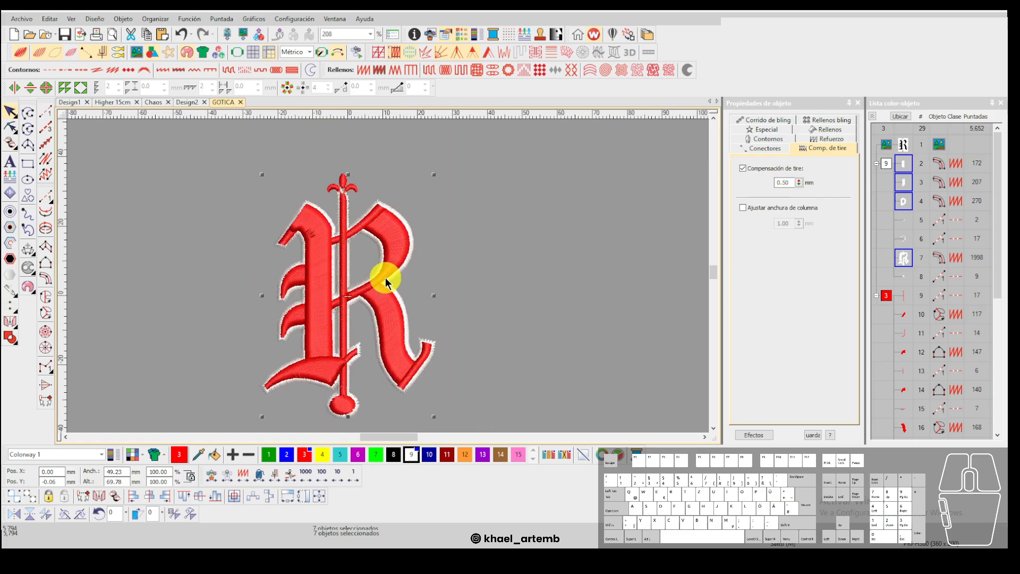
{"action": "key", "text": "ctrl+z"}
{"action": "key", "text": "ctrl+y"}
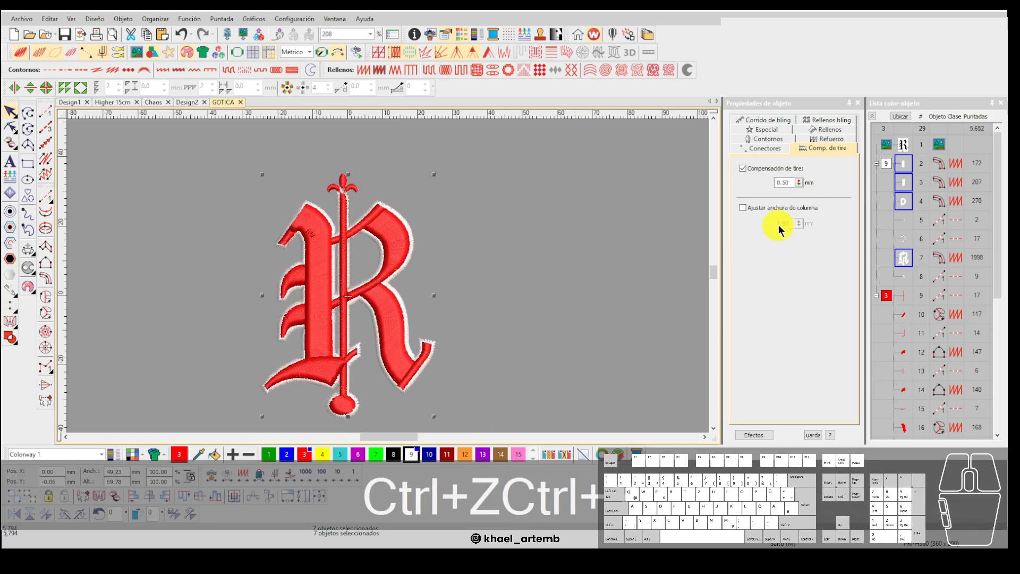
Try a pull compensation of 1.00 mm on the white border objects, examine the wider border and undo the change.
{"action": "left_click", "coordinate": [791, 183]}
{"action": "key", "text": "Return"}
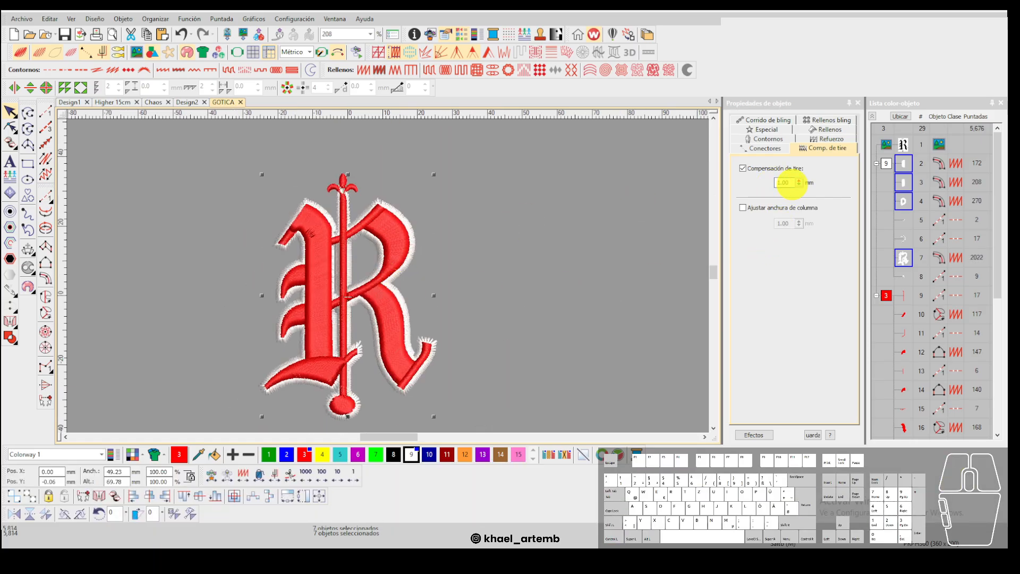
{"action": "key", "text": "Escape"}
{"action": "scroll", "coordinate": [417, 274], "scroll_direction": "up", "scroll_amount": 4}
{"action": "scroll", "coordinate": [388, 274], "scroll_direction": "up", "scroll_amount": 3}
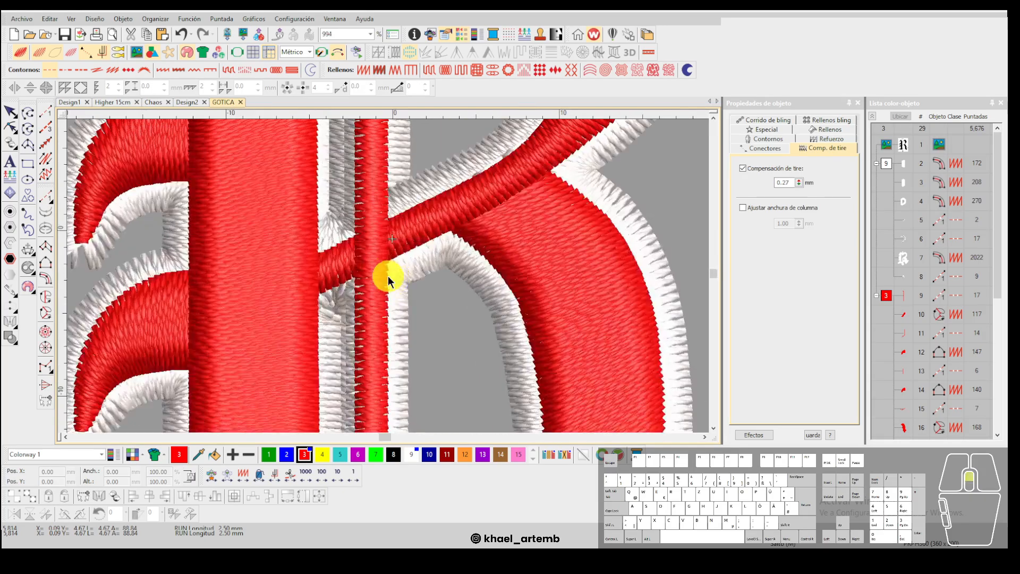
{"action": "scroll", "coordinate": [388, 276], "scroll_direction": "down", "scroll_amount": 3}
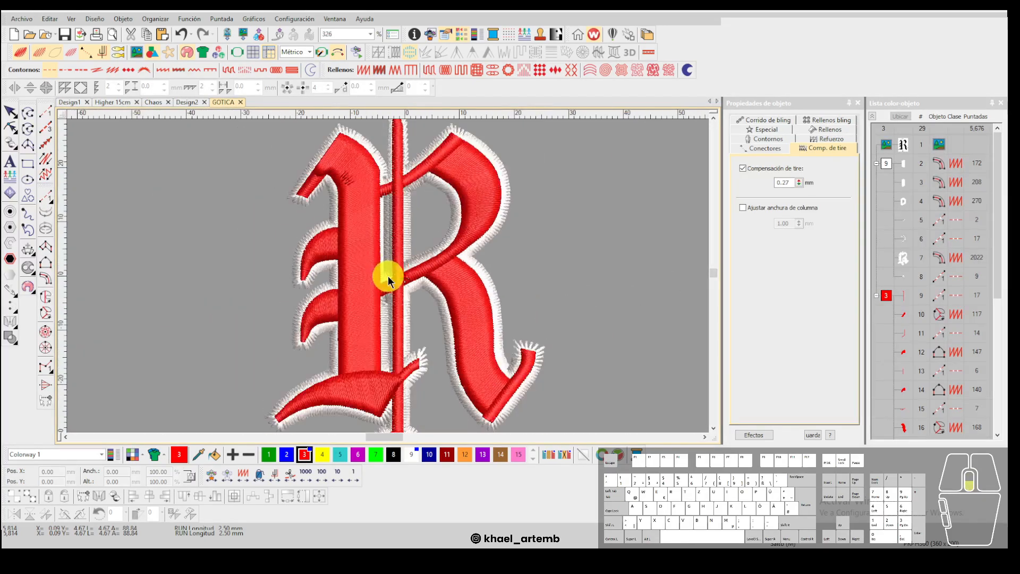
{"action": "scroll", "coordinate": [375, 260], "scroll_direction": "up", "scroll_amount": 2}
{"action": "scroll", "coordinate": [376, 260], "scroll_direction": "down", "scroll_amount": 5}
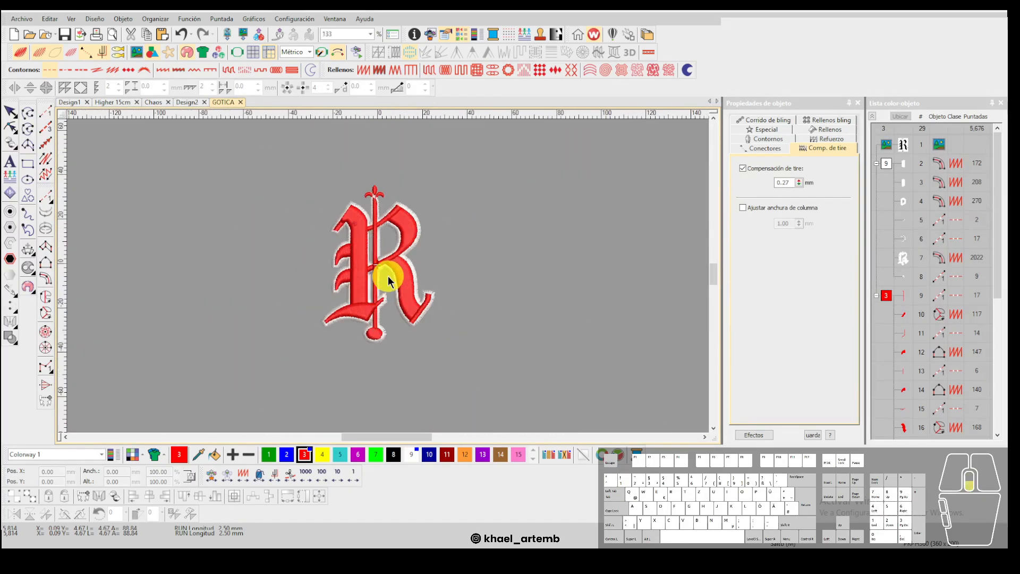
{"action": "key", "text": "ctrl+z"}
{"action": "scroll", "coordinate": [388, 276], "scroll_direction": "up", "scroll_amount": 3}
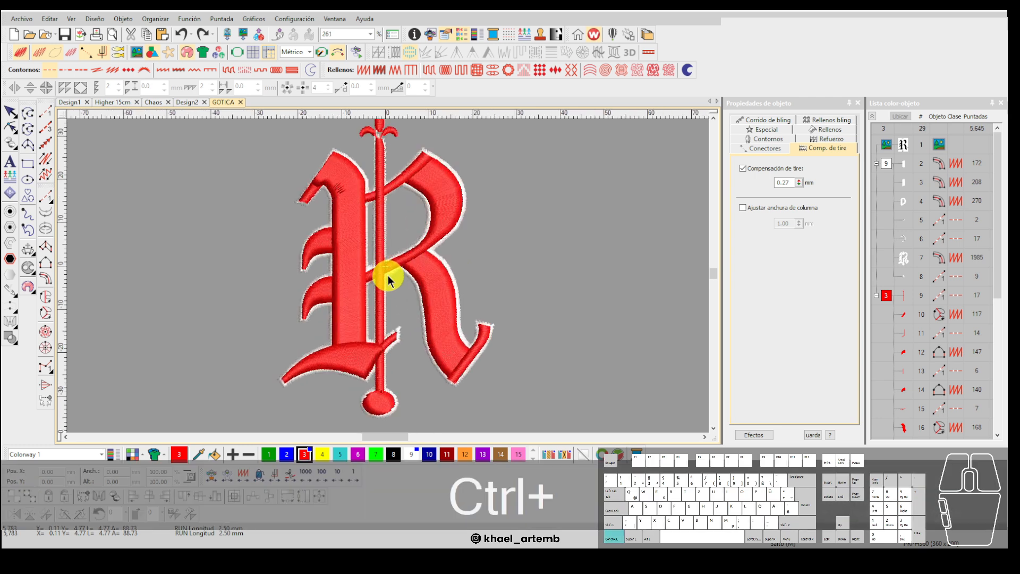
Set the pull compensation of all white border objects to 0.30 mm and compare before and after with undo and redo.
{"action": "left_click", "coordinate": [887, 165]}
{"action": "key", "text": "BackSpace"}
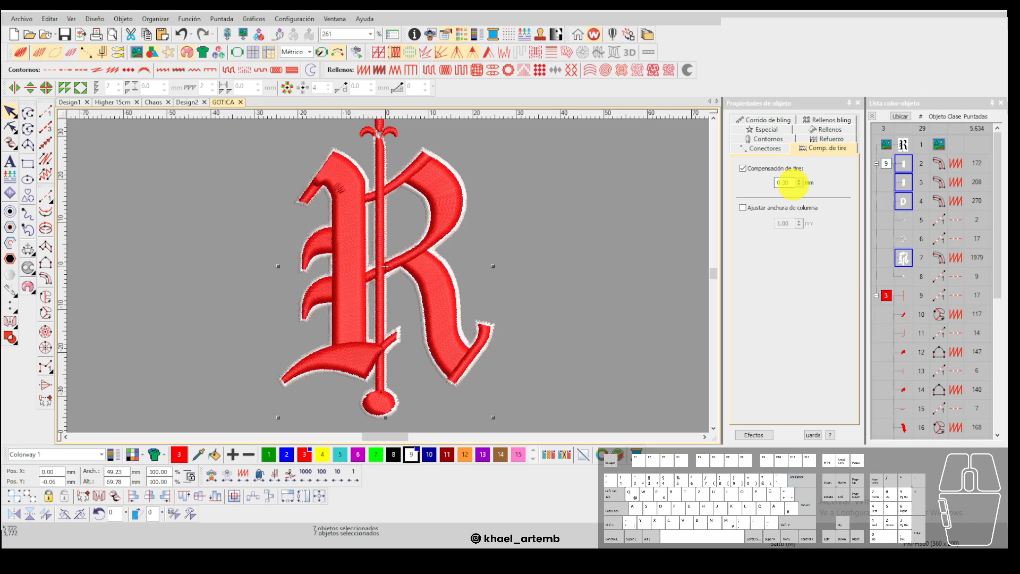
{"action": "scroll", "coordinate": [317, 272], "scroll_direction": "up", "scroll_amount": 2}
{"action": "key", "text": "ctrl+z"}
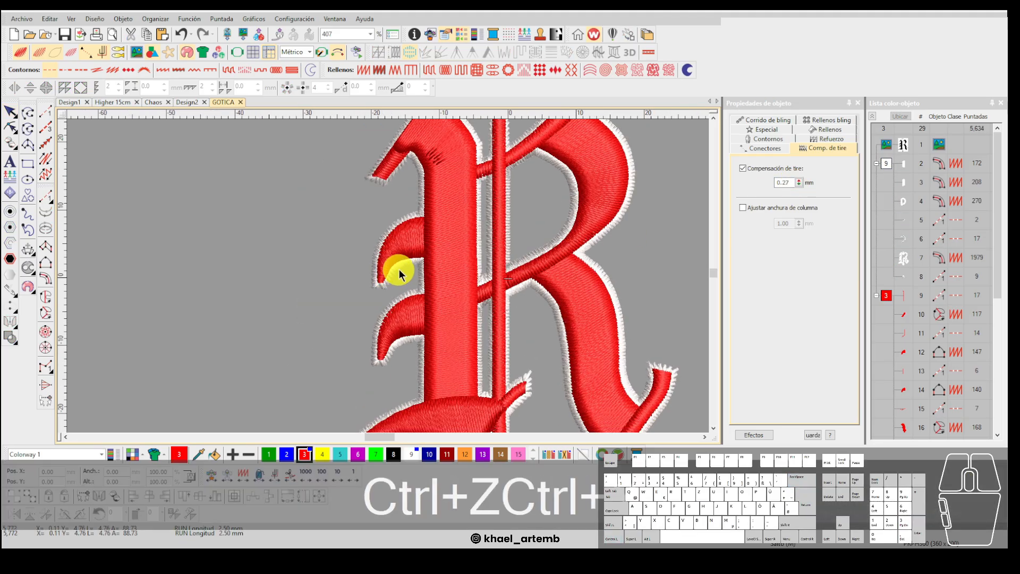
{"action": "key", "text": "ctrl+y"}
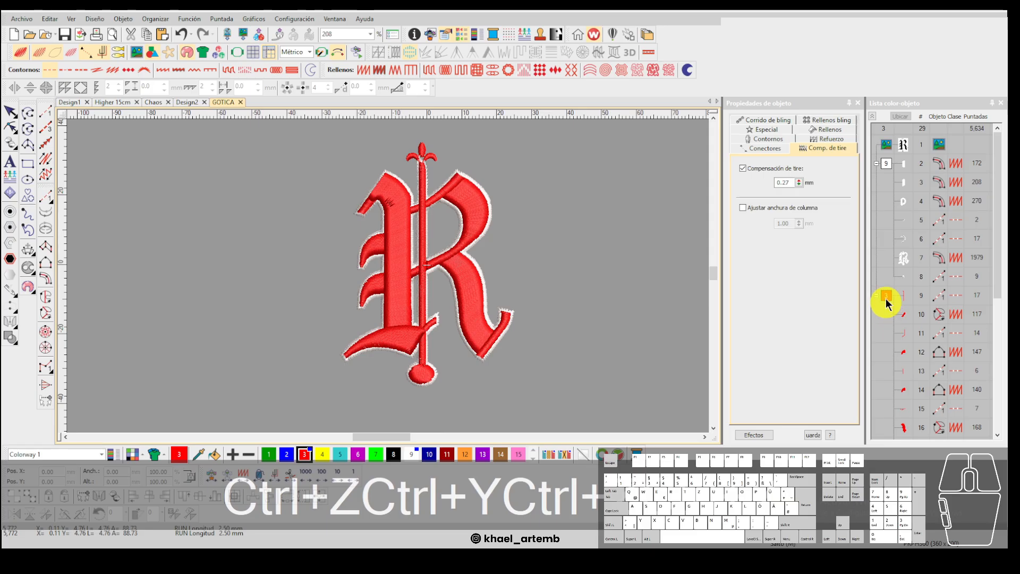
Check the fill settings of the red columns, starting with the upper bowl and then the vertical stem.
{"action": "left_click", "coordinate": [886, 300]}
{"action": "scroll", "coordinate": [388, 262], "scroll_direction": "up", "scroll_amount": 2}
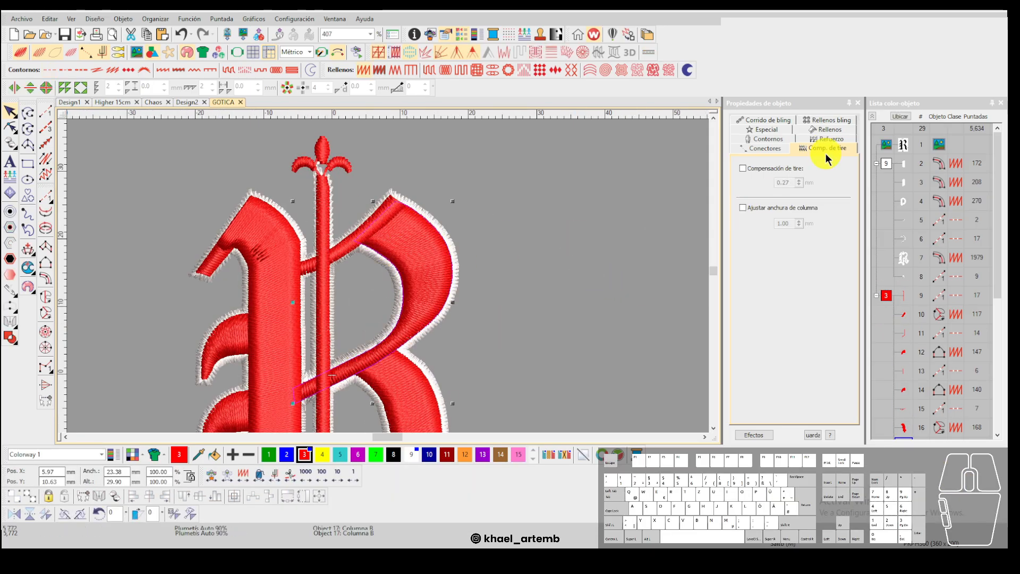
{"action": "left_click", "coordinate": [830, 130]}
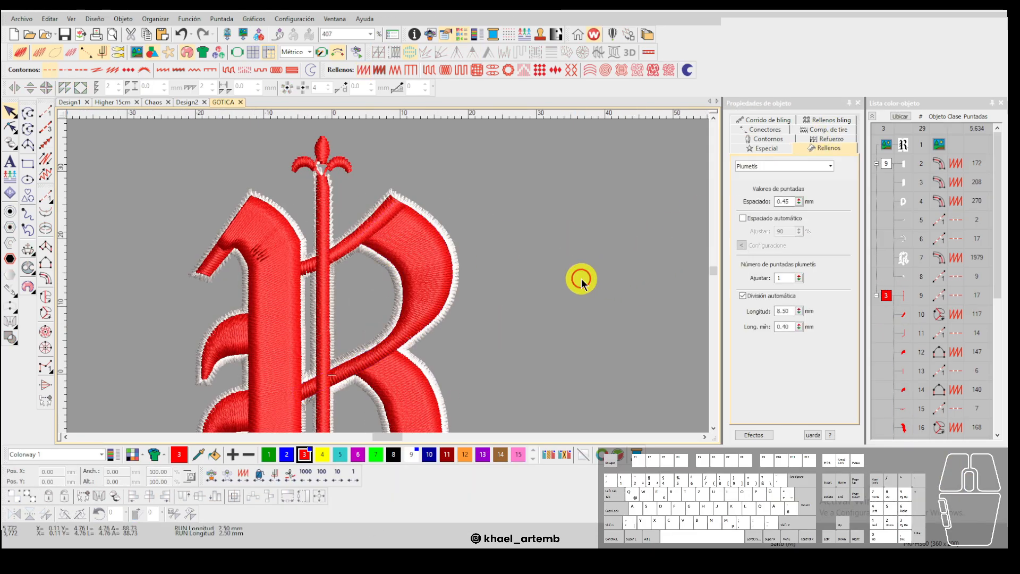
{"action": "scroll", "coordinate": [387, 276], "scroll_direction": "down", "scroll_amount": 3}
{"action": "scroll", "coordinate": [387, 276], "scroll_direction": "up", "scroll_amount": 5}
{"action": "left_click", "coordinate": [371, 259]}
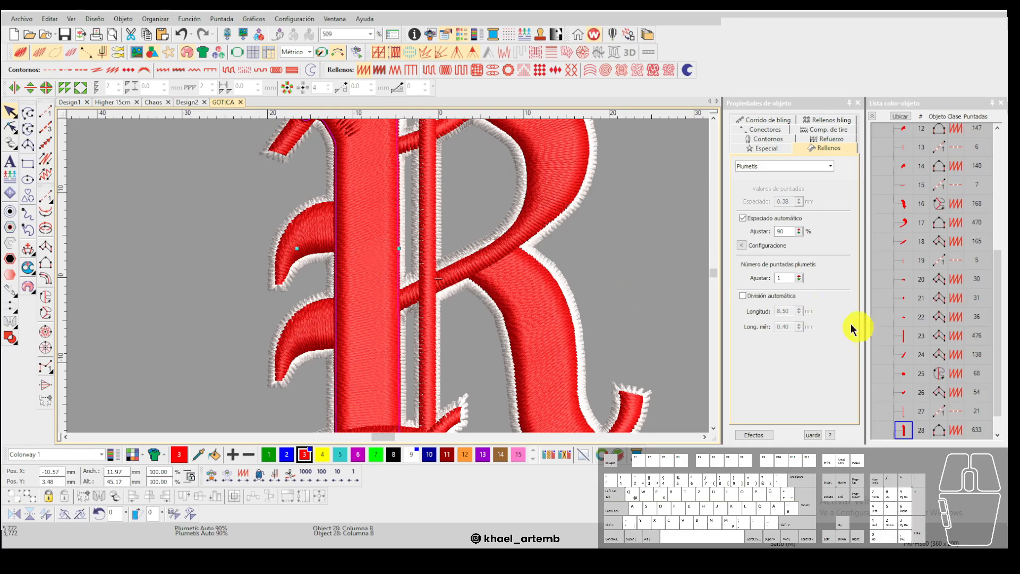
{"action": "scroll", "coordinate": [384, 282], "scroll_direction": "down", "scroll_amount": 4}
{"action": "scroll", "coordinate": [349, 199], "scroll_direction": "up", "scroll_amount": 5}
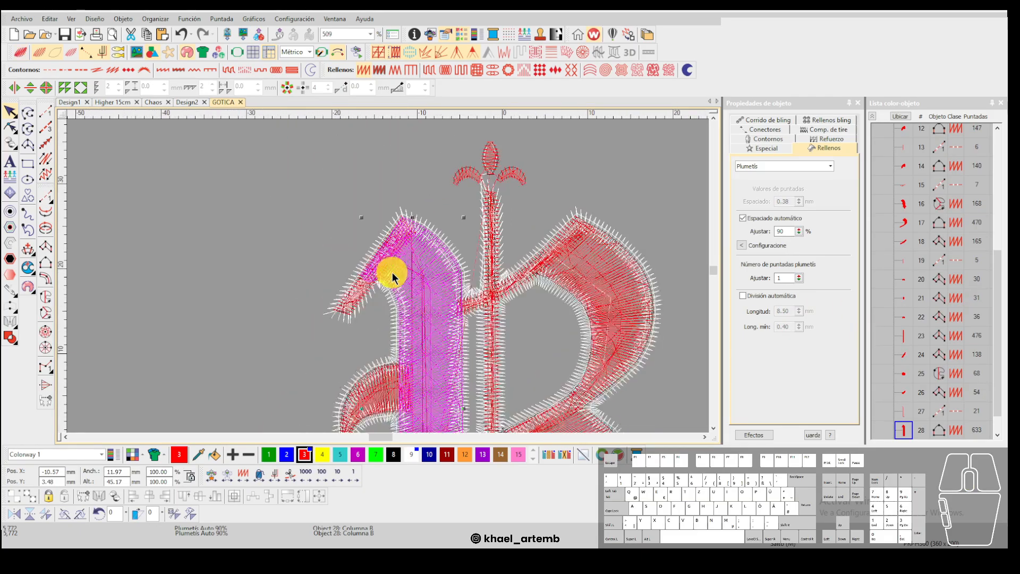
Inspect the stitches and fill settings of the small diagonal at the stem's top and of the leg column.
{"action": "left_click", "coordinate": [386, 246]}
{"action": "scroll", "coordinate": [388, 265], "scroll_direction": "up", "scroll_amount": 2}
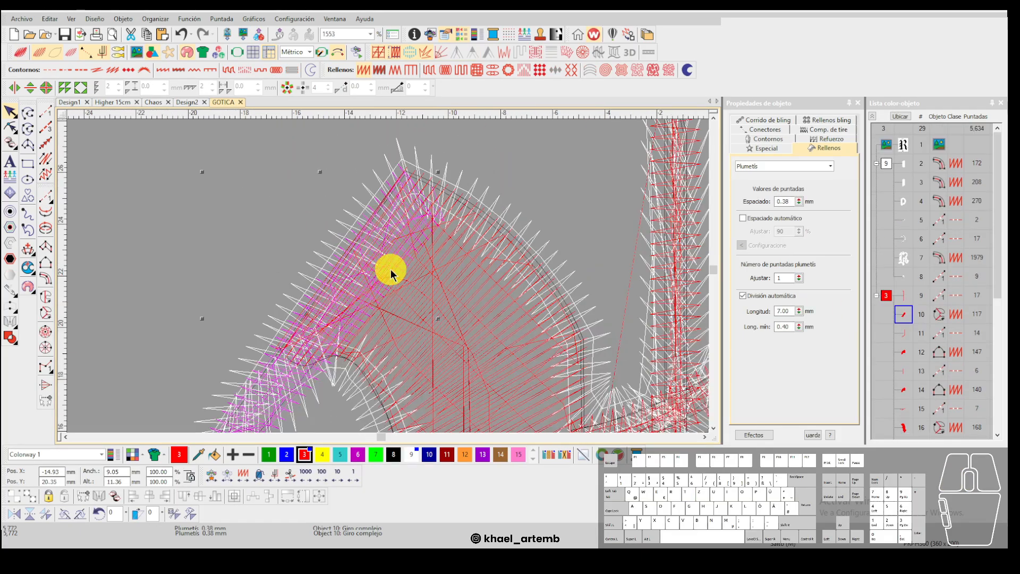
{"action": "key", "text": "t"}
{"action": "scroll", "coordinate": [273, 399], "scroll_direction": "down", "scroll_amount": 8}
{"action": "key", "text": "ctrl+z"}
{"action": "key", "text": "Escape"}
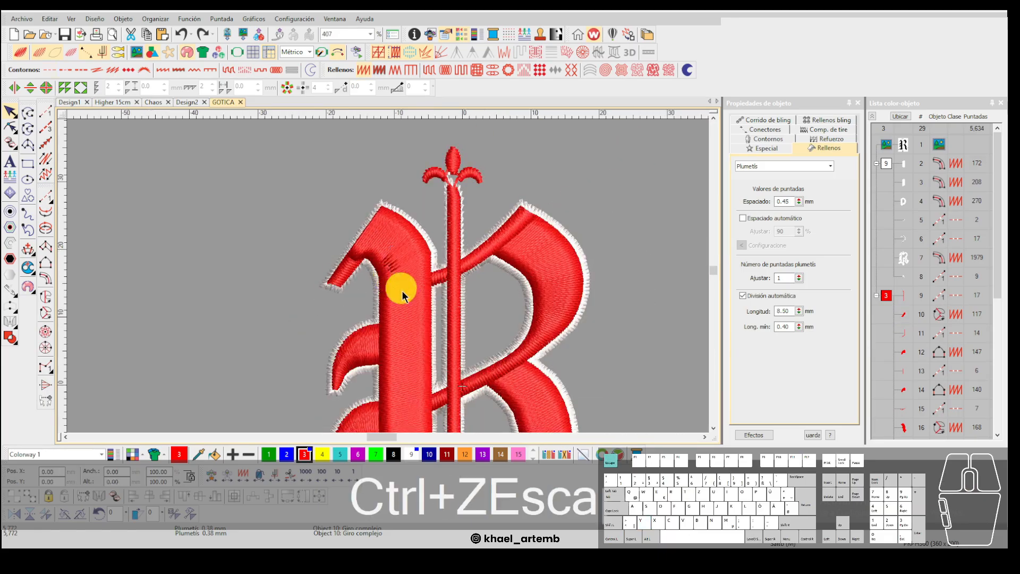
{"action": "scroll", "coordinate": [388, 277], "scroll_direction": "up", "scroll_amount": 5}
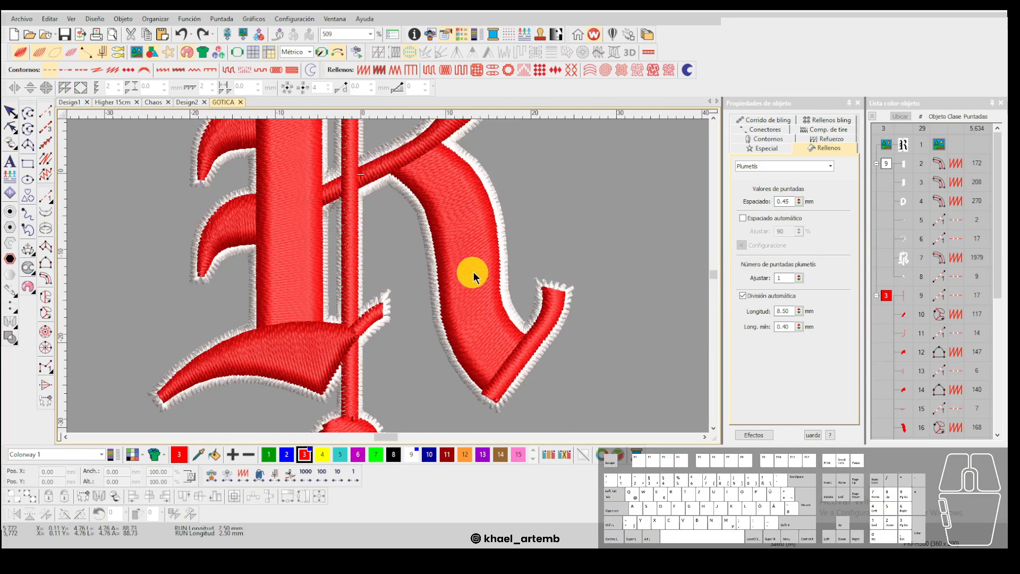
{"action": "left_click", "coordinate": [474, 272]}
{"action": "scroll", "coordinate": [388, 276], "scroll_direction": "down", "scroll_amount": 2}
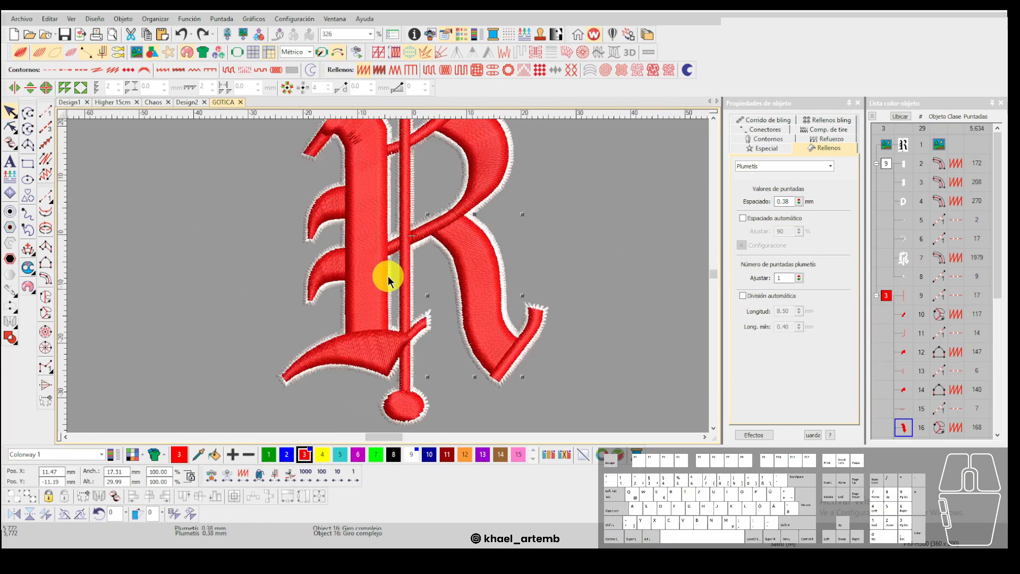
Enable pull compensation of 0.27 mm on all red objects and apply the same value to the whole design.
{"action": "left_click", "coordinate": [886, 296]}
{"action": "left_click", "coordinate": [831, 131]}
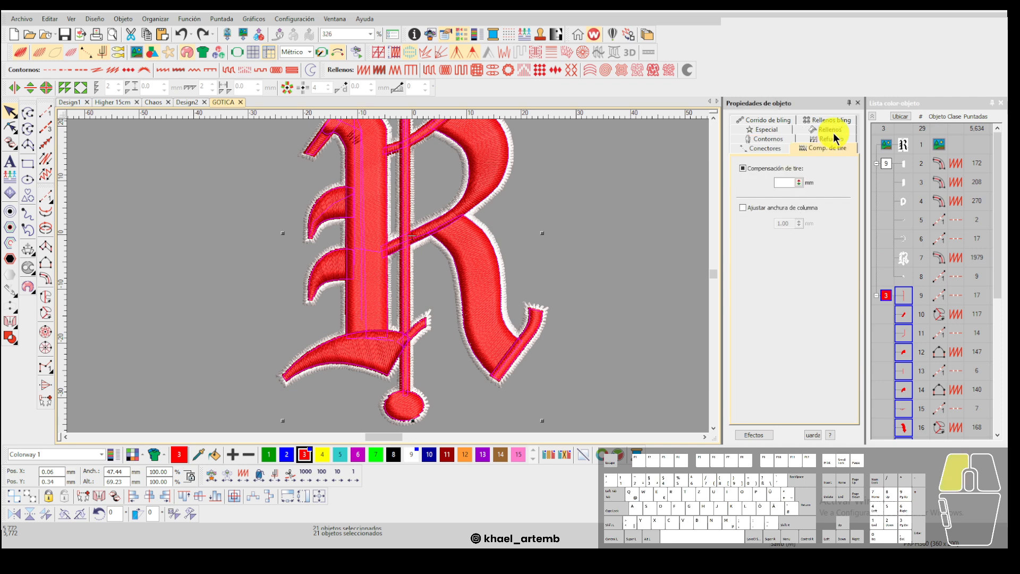
{"action": "left_click", "coordinate": [777, 173]}
{"action": "scroll", "coordinate": [458, 359], "scroll_direction": "down", "scroll_amount": 4}
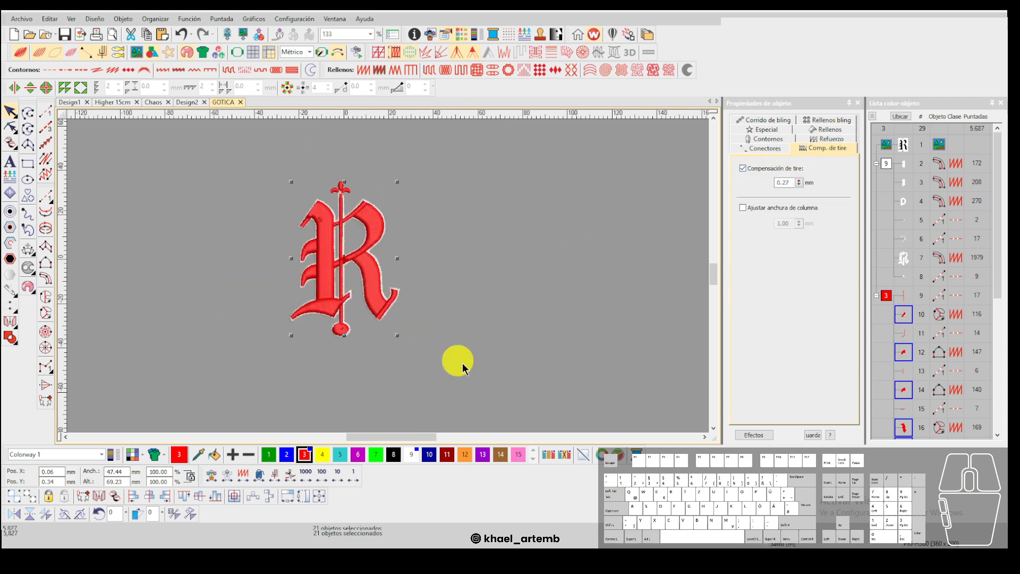
{"action": "left_click", "coordinate": [755, 169]}
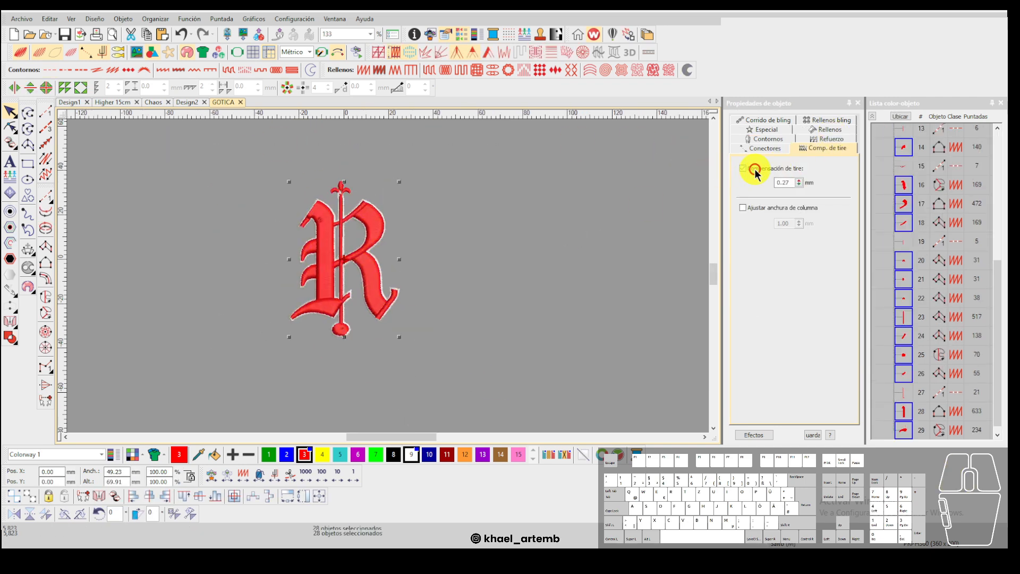
{"action": "left_click", "coordinate": [874, 117]}
{"action": "left_click", "coordinate": [540, 213]}
{"action": "scroll", "coordinate": [327, 252], "scroll_direction": "up", "scroll_amount": 2}
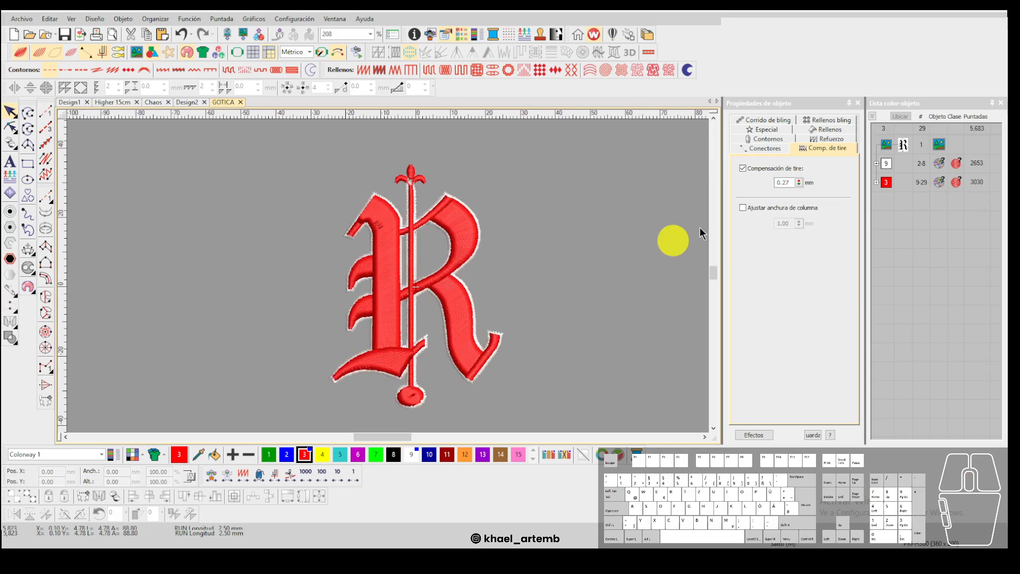
Change the pull compensation of all white border objects and inspect the border around the stem.
{"action": "left_click", "coordinate": [892, 164]}
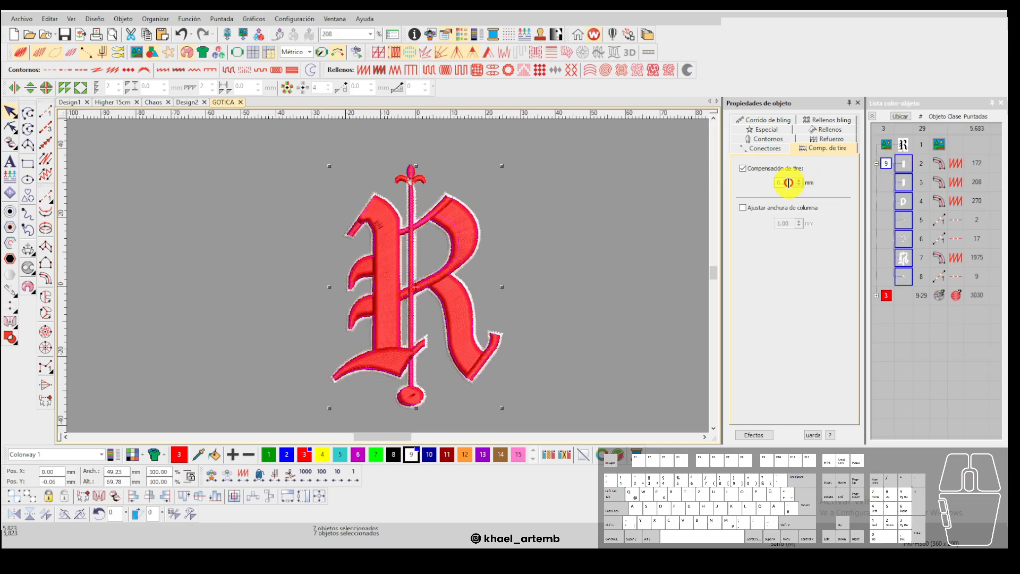
{"action": "key", "text": "Return"}
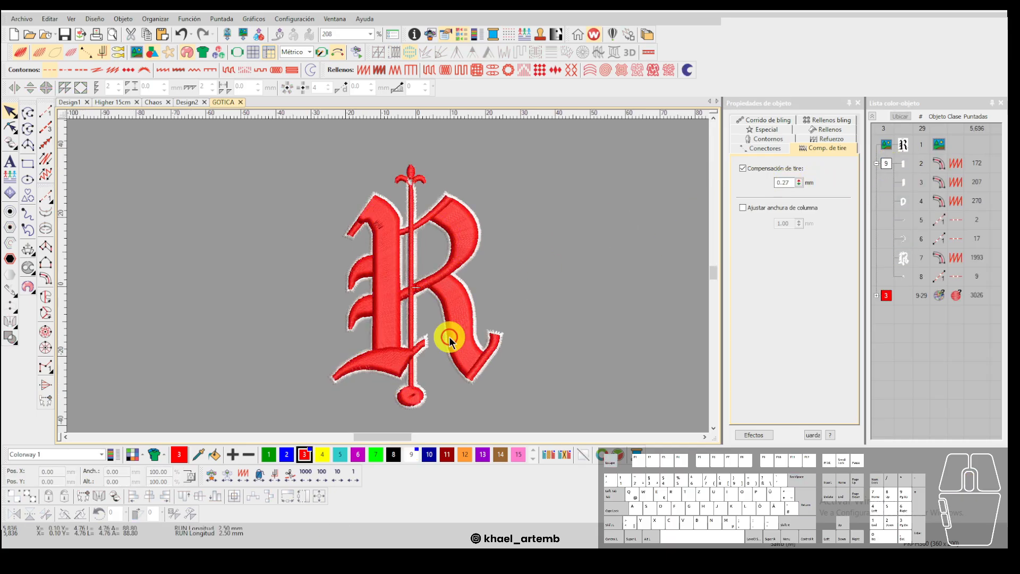
{"action": "scroll", "coordinate": [388, 276], "scroll_direction": "up", "scroll_amount": 2}
{"action": "left_click", "coordinate": [442, 251]}
{"action": "scroll", "coordinate": [888, 164], "scroll_direction": "up", "scroll_amount": 5}
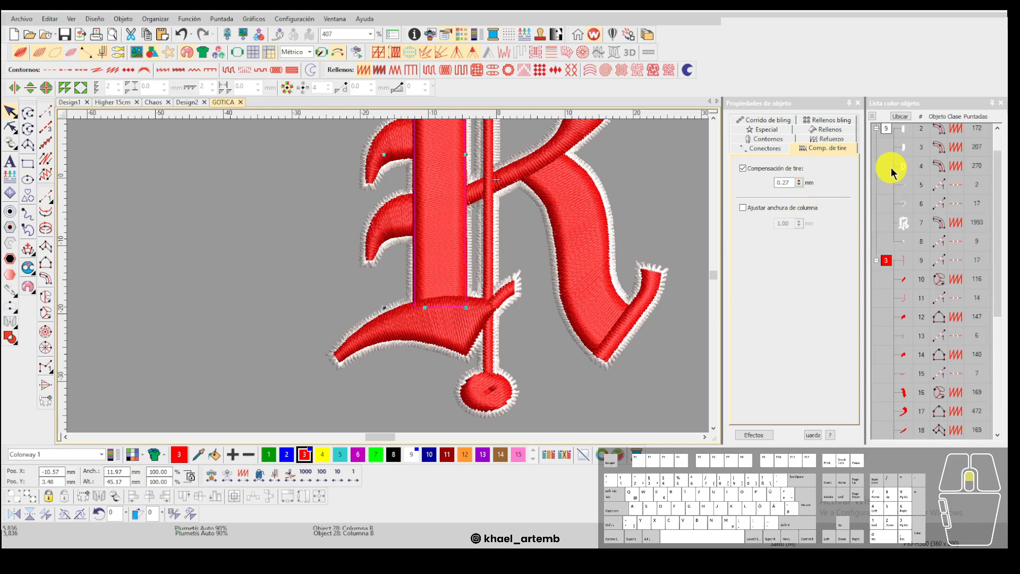
Turn off automatic spacing for all red objects and set their satin stitch spacing to 0.22 mm.
{"action": "left_click", "coordinate": [886, 260]}
{"action": "left_click", "coordinate": [826, 133]}
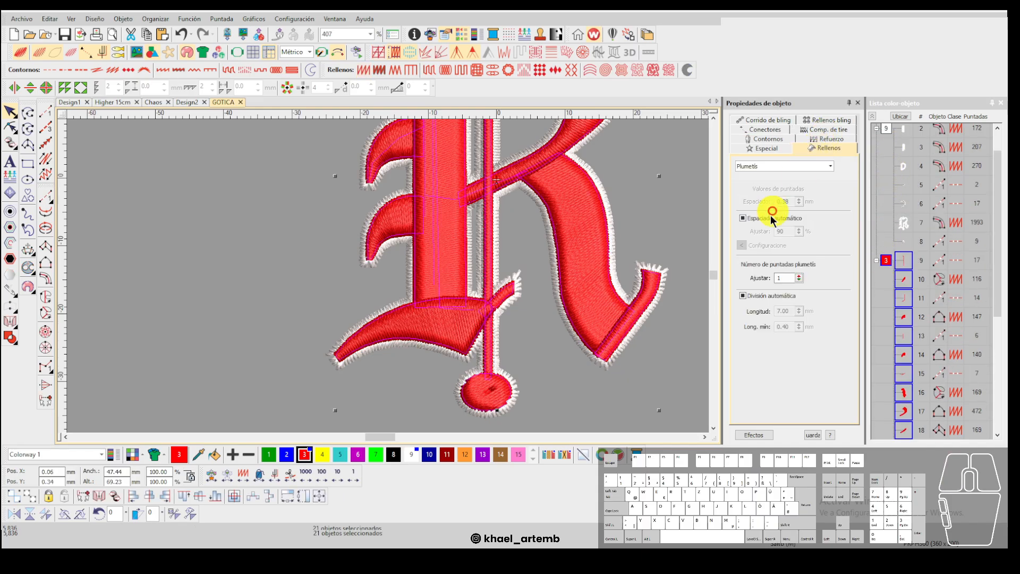
{"action": "left_click", "coordinate": [779, 219]}
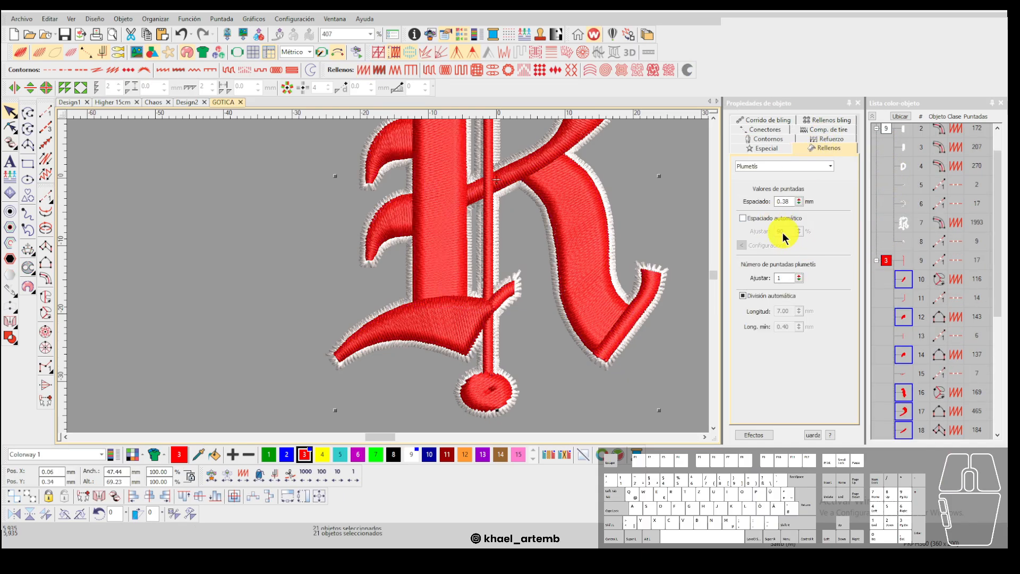
{"action": "left_click", "coordinate": [791, 204]}
{"action": "key", "text": "BackSpace"}
{"action": "key", "text": "BackSpace"}
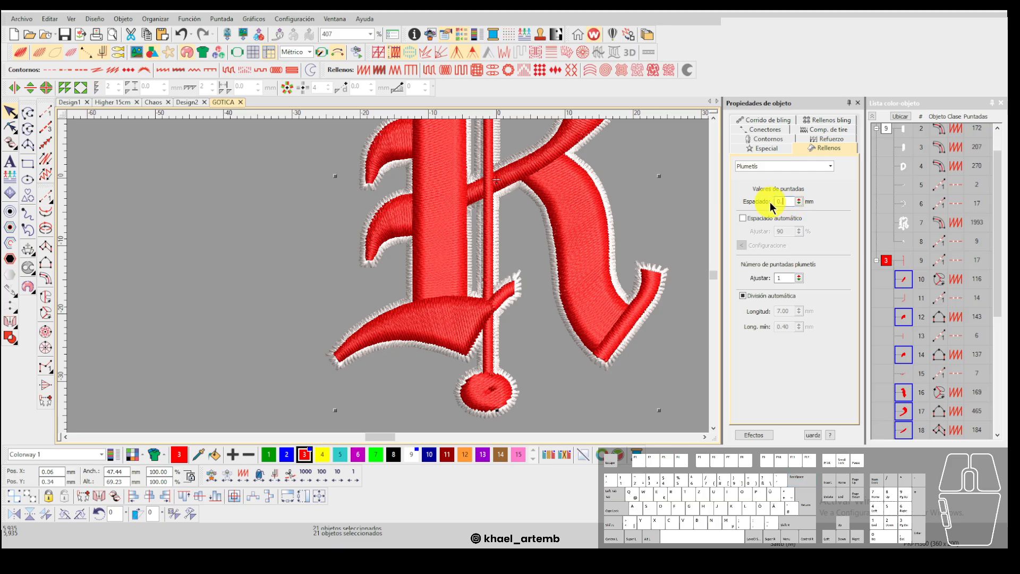
{"action": "type", "text": "22"}
{"action": "key", "text": "Return"}
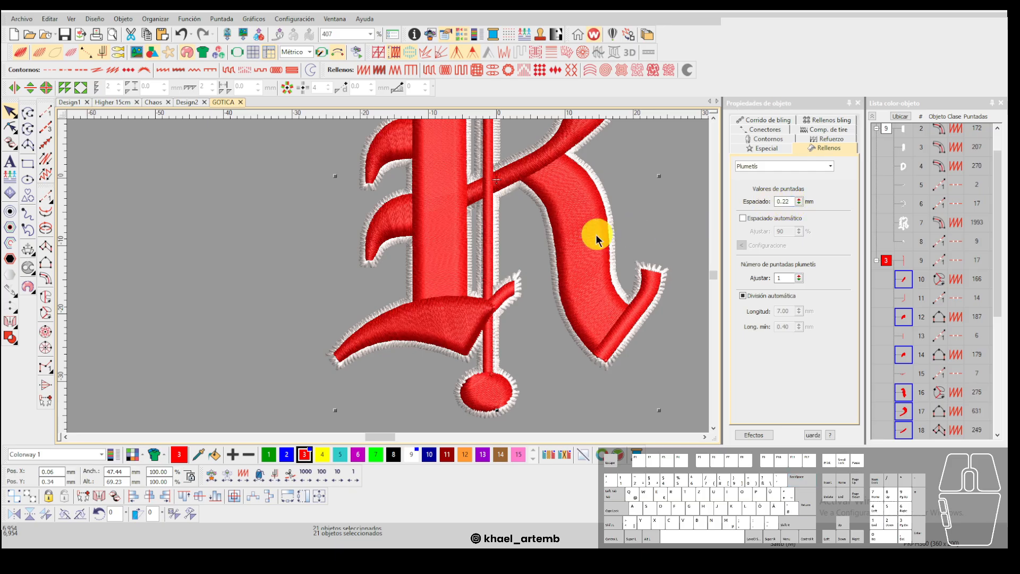
{"action": "scroll", "coordinate": [597, 234], "scroll_direction": "down", "scroll_amount": 3}
{"action": "left_click", "coordinate": [480, 271]}
Reshape the stem column by removing the stitch-angle line at its upper inner curve and adjusting the remaining angle line below it.
{"action": "scroll", "coordinate": [367, 266], "scroll_direction": "up", "scroll_amount": 4}
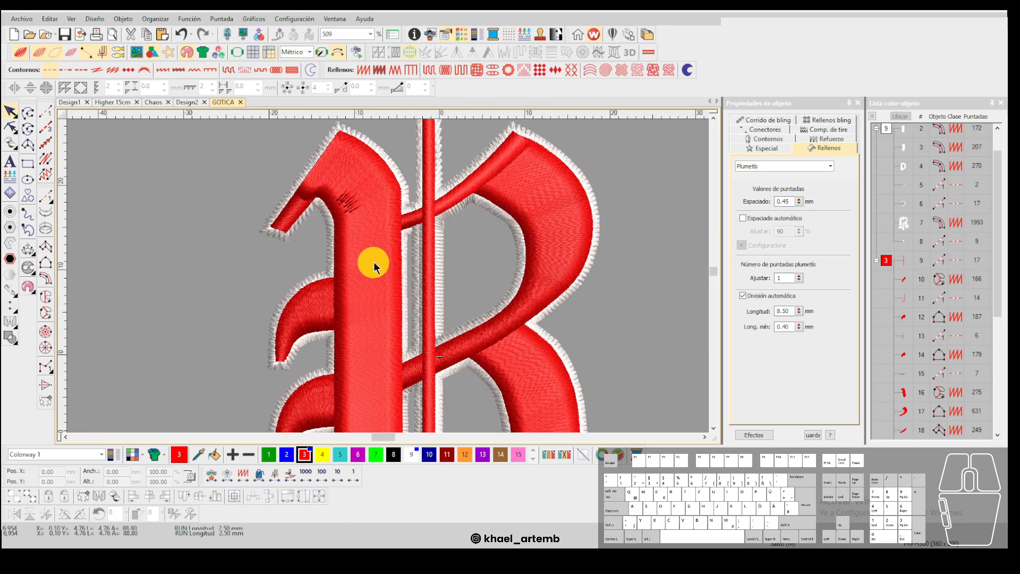
{"action": "left_click", "coordinate": [374, 261]}
{"action": "scroll", "coordinate": [380, 269], "scroll_direction": "up", "scroll_amount": 3}
{"action": "key", "text": "h"}
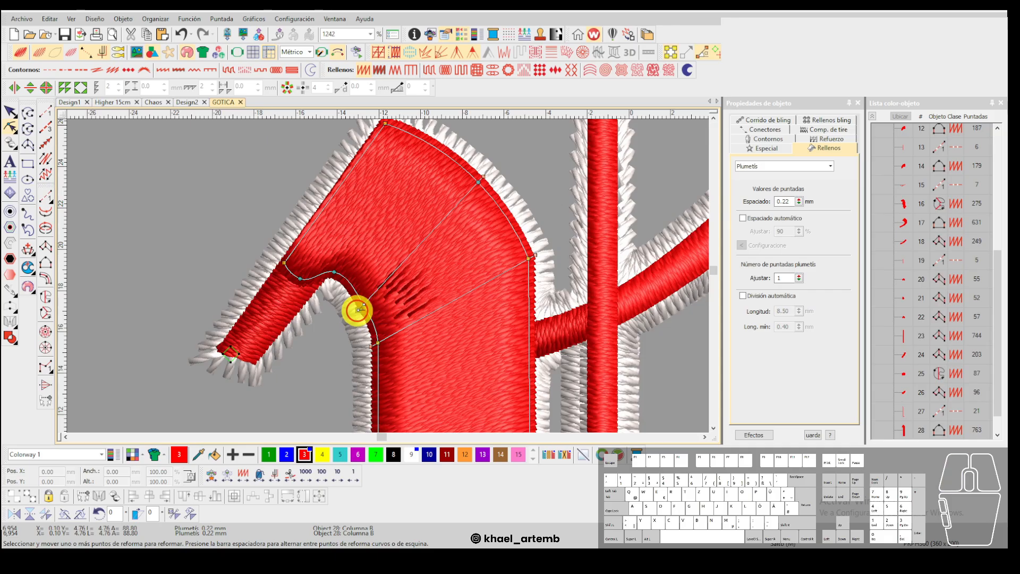
{"action": "left_click_drag", "start_coordinate": [359, 309], "coordinate": [364, 306]}
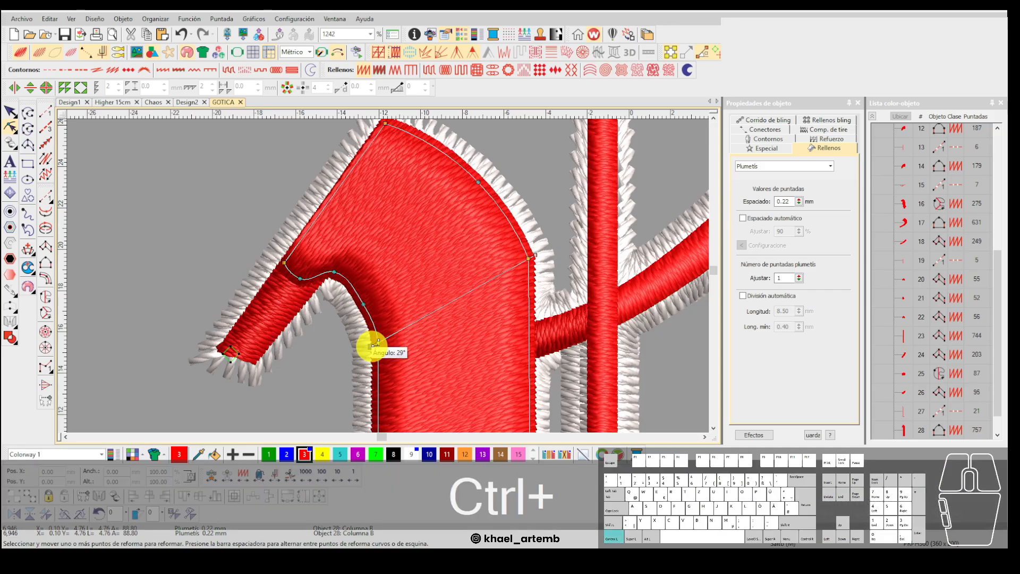
{"action": "key", "text": "ctrl+z"}
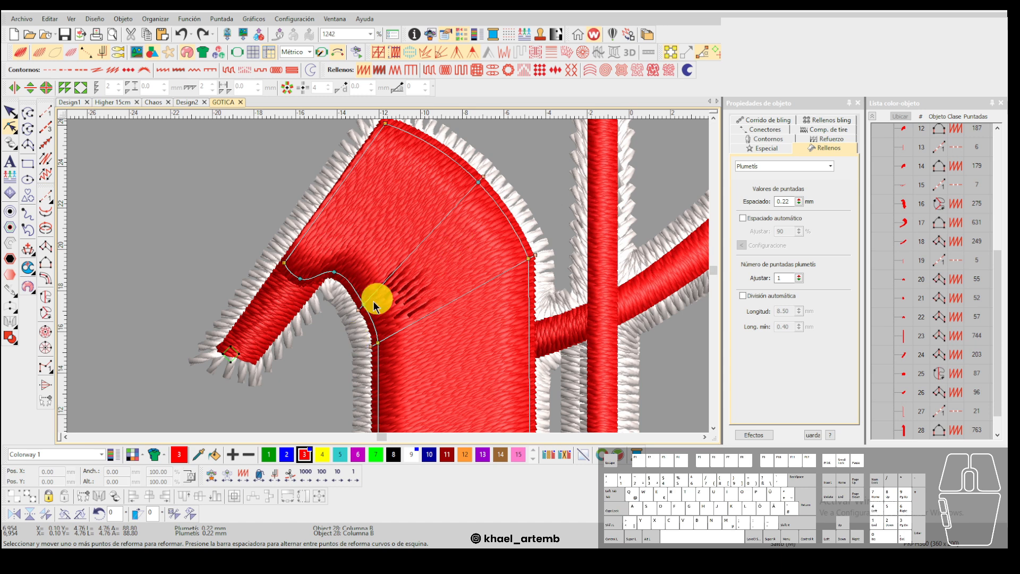
{"action": "left_click_drag", "start_coordinate": [356, 311], "coordinate": [363, 304]}
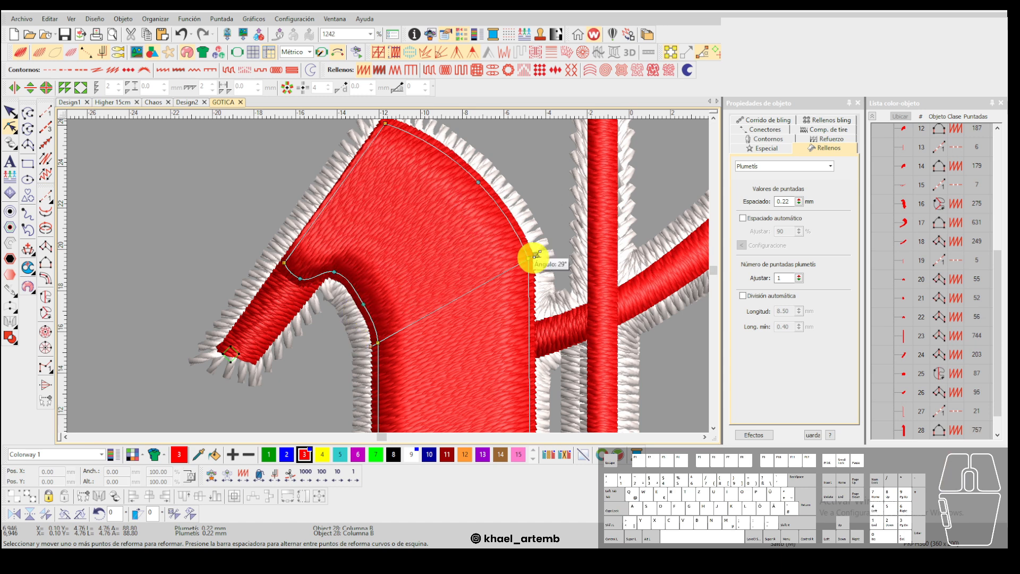
{"action": "left_click_drag", "start_coordinate": [542, 257], "coordinate": [542, 258]}
{"action": "scroll", "coordinate": [388, 274], "scroll_direction": "down", "scroll_amount": 7}
{"action": "key", "text": "Escape"}
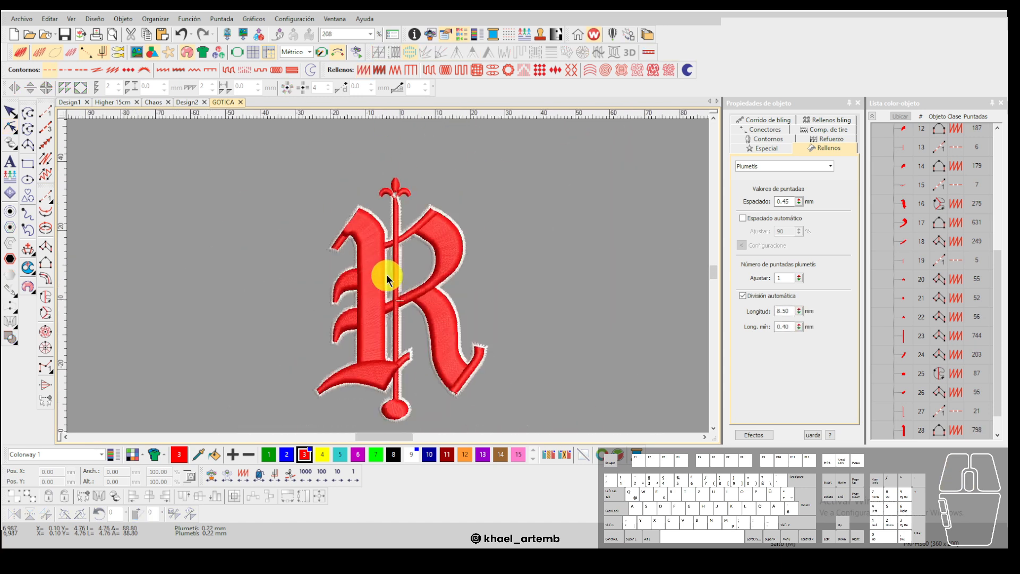
Reshape the lower hook beside the stem, bringing its end corner points together to narrow the tip.
{"action": "scroll", "coordinate": [387, 274], "scroll_direction": "up", "scroll_amount": 2}
{"action": "scroll", "coordinate": [389, 276], "scroll_direction": "down", "scroll_amount": 2}
{"action": "scroll", "coordinate": [388, 274], "scroll_direction": "up", "scroll_amount": 5}
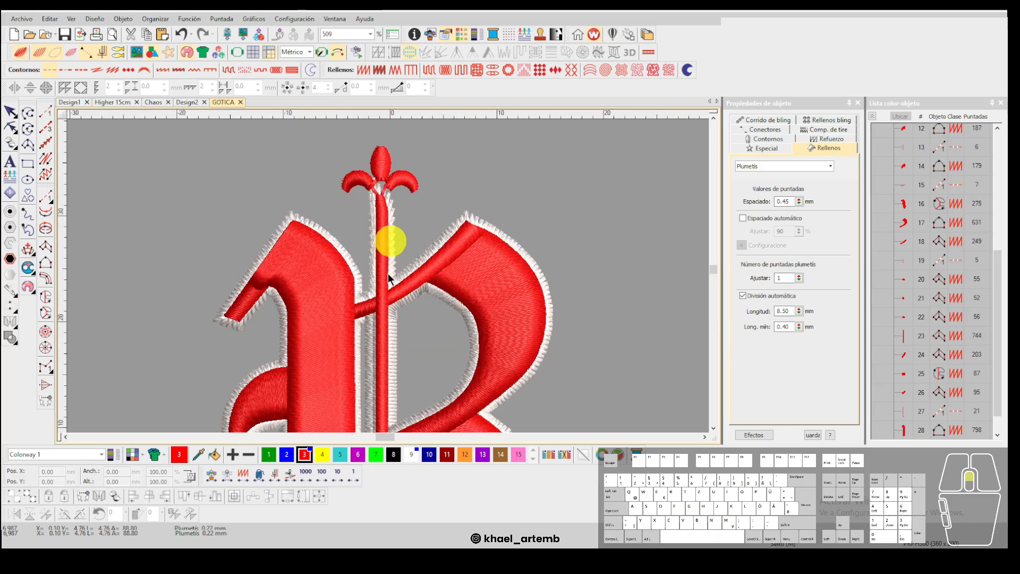
{"action": "scroll", "coordinate": [381, 258], "scroll_direction": "down", "scroll_amount": 3}
{"action": "scroll", "coordinate": [364, 342], "scroll_direction": "up", "scroll_amount": 2}
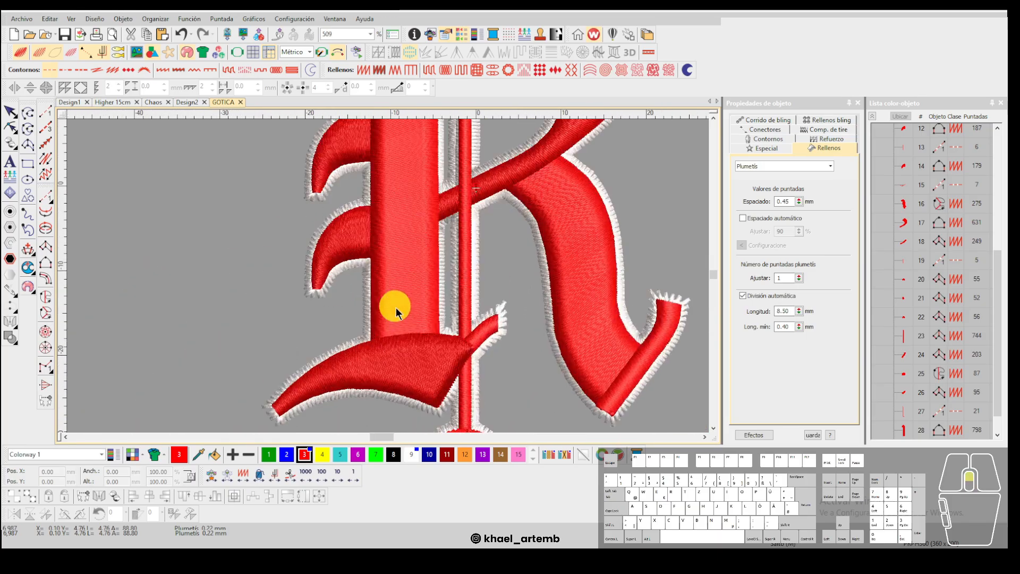
{"action": "scroll", "coordinate": [328, 280], "scroll_direction": "up", "scroll_amount": 6}
{"action": "left_click", "coordinate": [378, 253]}
{"action": "scroll", "coordinate": [361, 279], "scroll_direction": "up", "scroll_amount": 2}
{"action": "key", "text": "h"}
{"action": "scroll", "coordinate": [379, 292], "scroll_direction": "up", "scroll_amount": 3}
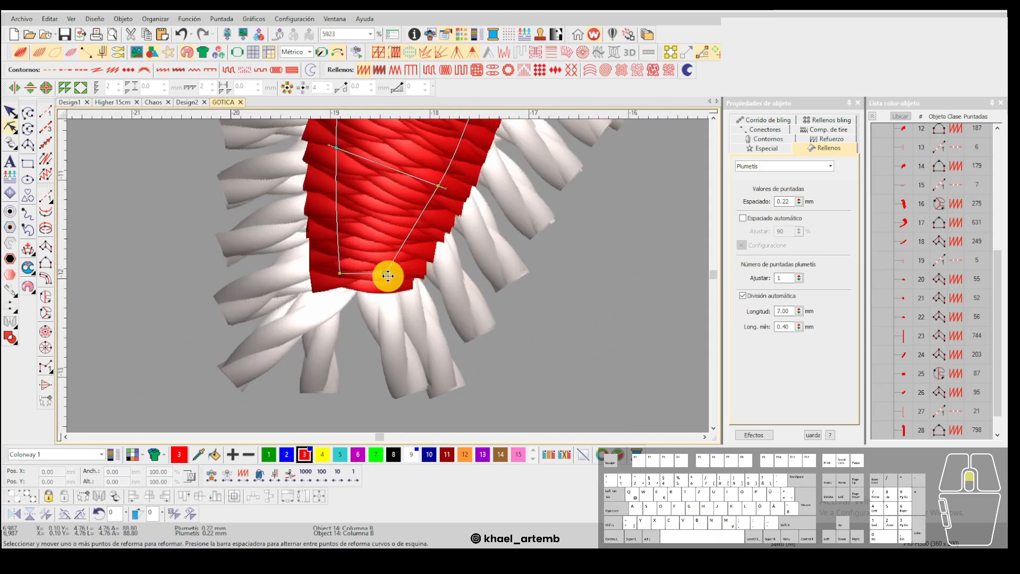
{"action": "mouse_move", "coordinate": [344, 276]}
{"action": "left_mouse_down"}
{"action": "mouse_move", "coordinate": [388, 280]}
{"action": "mouse_move", "coordinate": [343, 275]}
{"action": "left_mouse_up"}
{"action": "key", "text": "ctrl+z"}
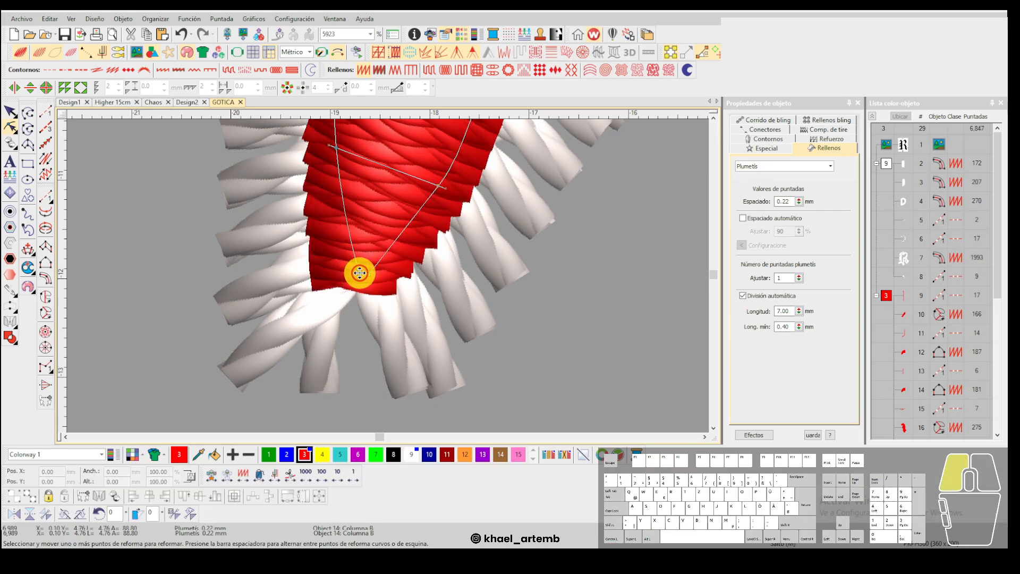
{"action": "key", "text": "Escape"}
Narrow the tip of the upper hook beside the stem by moving its end points closer together.
{"action": "scroll", "coordinate": [391, 273], "scroll_direction": "down", "scroll_amount": 6}
{"action": "scroll", "coordinate": [392, 270], "scroll_direction": "down", "scroll_amount": 5}
{"action": "scroll", "coordinate": [387, 223], "scroll_direction": "up", "scroll_amount": 8}
{"action": "left_click", "coordinate": [387, 275]}
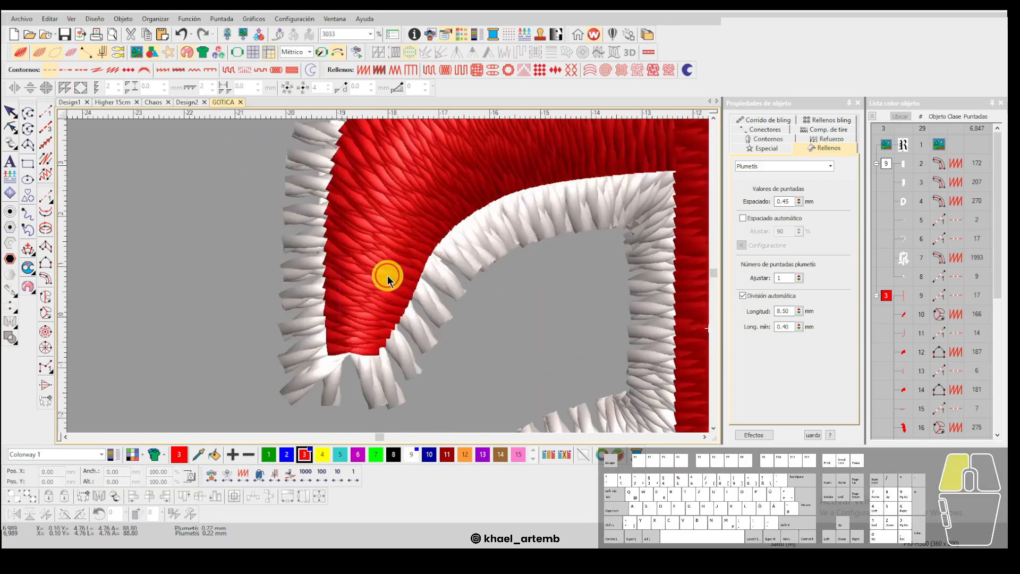
{"action": "key", "text": "h"}
{"action": "scroll", "coordinate": [372, 303], "scroll_direction": "up", "scroll_amount": 3}
{"action": "left_click_drag", "start_coordinate": [337, 311], "coordinate": [298, 303]}
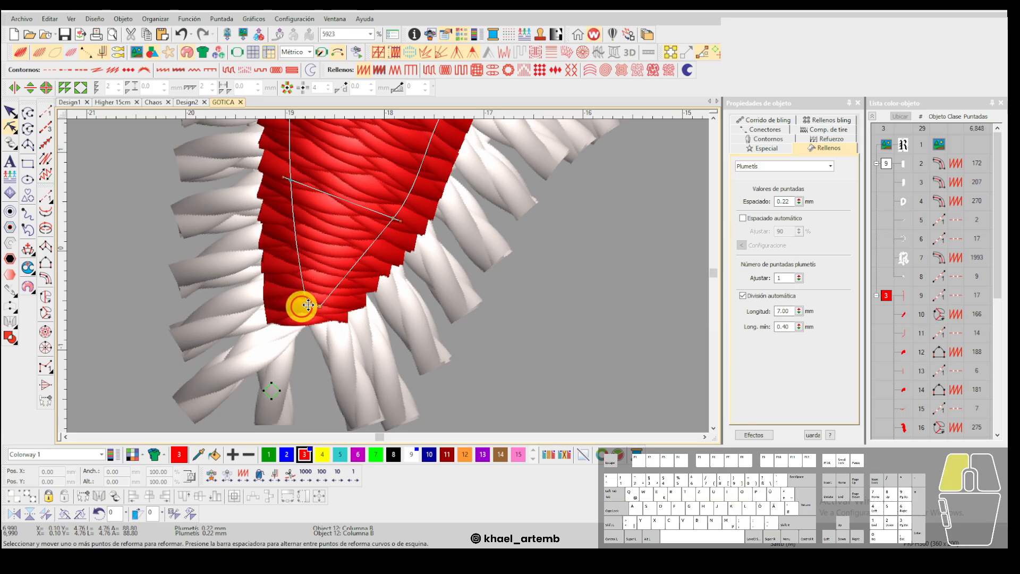
{"action": "key", "text": "Escape"}
Narrow the left tip of the curved base by pulling its end corner points inward.
{"action": "scroll", "coordinate": [425, 293], "scroll_direction": "down", "scroll_amount": 4}
{"action": "scroll", "coordinate": [389, 304], "scroll_direction": "down", "scroll_amount": 4}
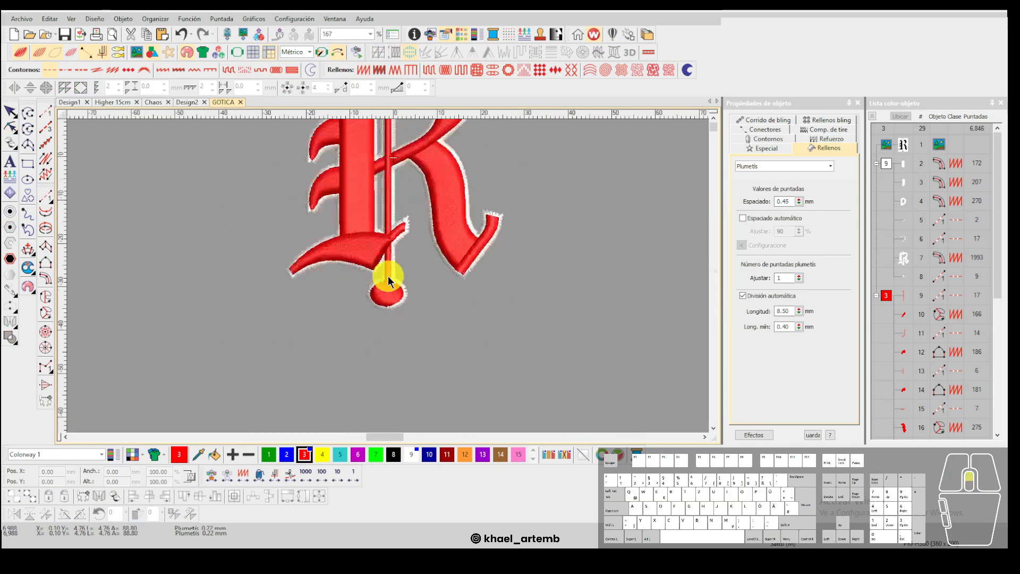
{"action": "scroll", "coordinate": [387, 275], "scroll_direction": "up", "scroll_amount": 3}
{"action": "scroll", "coordinate": [380, 273], "scroll_direction": "up", "scroll_amount": 2}
{"action": "left_click", "coordinate": [384, 275]}
{"action": "scroll", "coordinate": [387, 276], "scroll_direction": "up", "scroll_amount": 2}
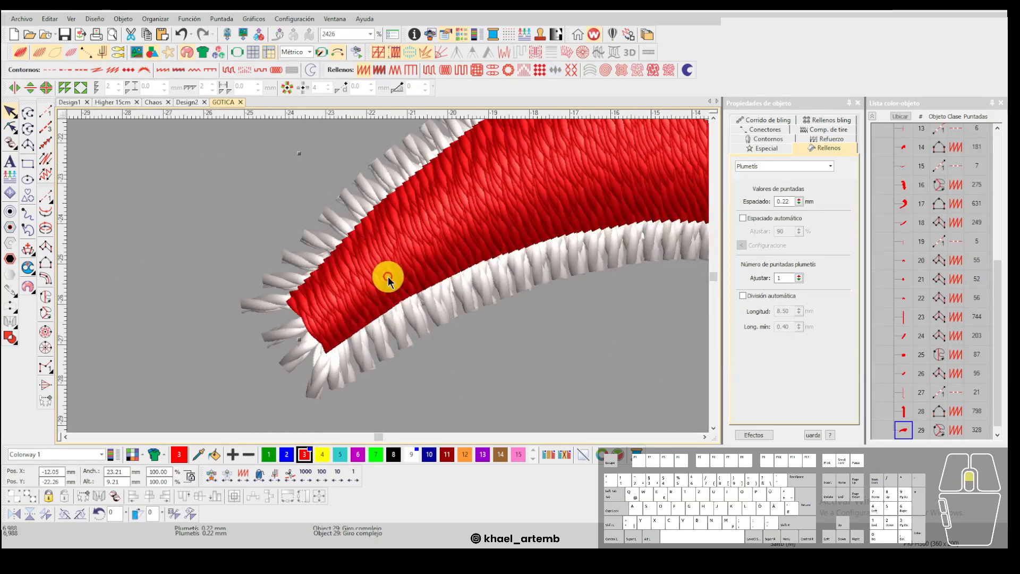
{"action": "key", "text": "h"}
{"action": "left_click_drag", "start_coordinate": [298, 305], "coordinate": [314, 317]}
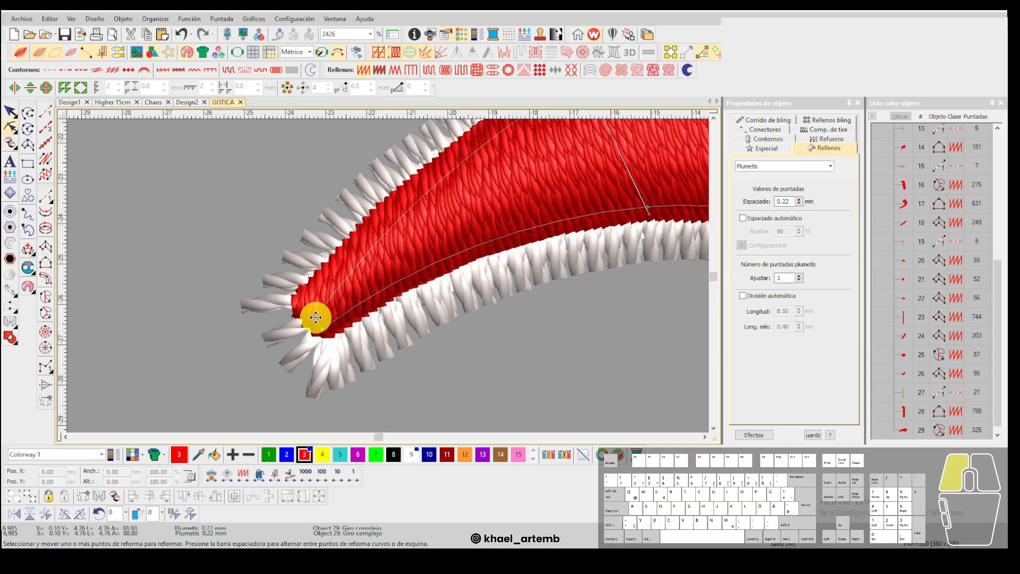
Try to digitize a short satin column over the upturned end of the R's right foot, entering two pairs of points.
{"action": "scroll", "coordinate": [390, 280], "scroll_direction": "down", "scroll_amount": 4}
{"action": "scroll", "coordinate": [390, 276], "scroll_direction": "down", "scroll_amount": 2}
{"action": "scroll", "coordinate": [388, 275], "scroll_direction": "up", "scroll_amount": 3}
{"action": "left_click", "coordinate": [447, 252]}
{"action": "scroll", "coordinate": [408, 275], "scroll_direction": "up", "scroll_amount": 2}
{"action": "scroll", "coordinate": [407, 270], "scroll_direction": "up", "scroll_amount": 2}
{"action": "key", "text": "Escape"}
{"action": "key", "text": "t"}
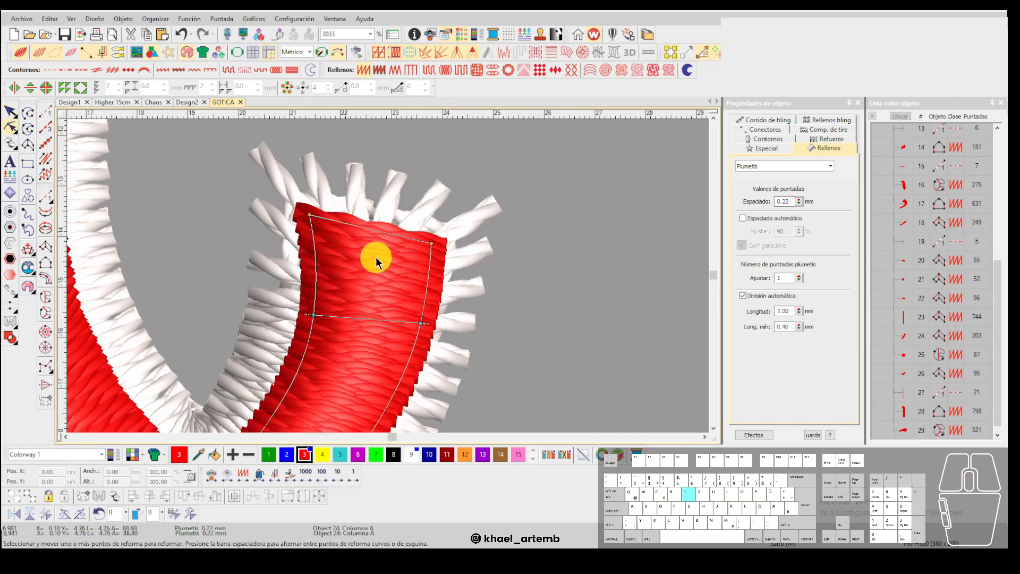
{"action": "key", "text": "s"}
{"action": "key", "text": "a"}
{"action": "left_click", "coordinate": [317, 223]}
{"action": "left_click", "coordinate": [420, 251]}
{"action": "left_click", "coordinate": [320, 296]}
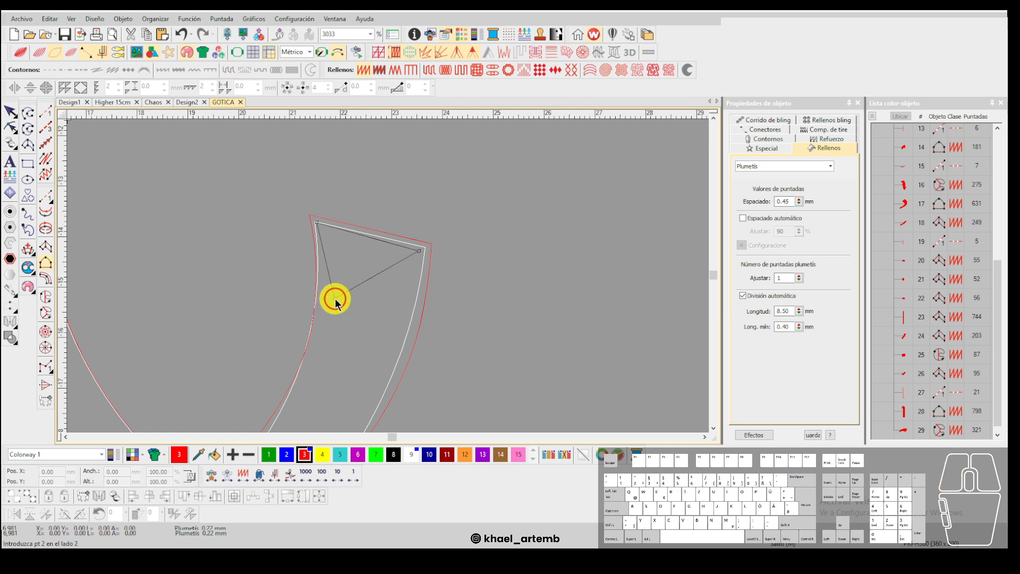
{"action": "left_click", "coordinate": [437, 310]}
{"action": "key", "text": "Return"}
Undo the trial satin column on the right foot's upturned end and restore the realistic stitch preview.
{"action": "key", "text": "s"}
{"action": "scroll", "coordinate": [388, 277], "scroll_direction": "down", "scroll_amount": 2}
{"action": "scroll", "coordinate": [388, 277], "scroll_direction": "up", "scroll_amount": 1}
{"action": "key", "text": "ctrl+z"}
{"action": "key", "text": "s"}
{"action": "key", "text": "t"}
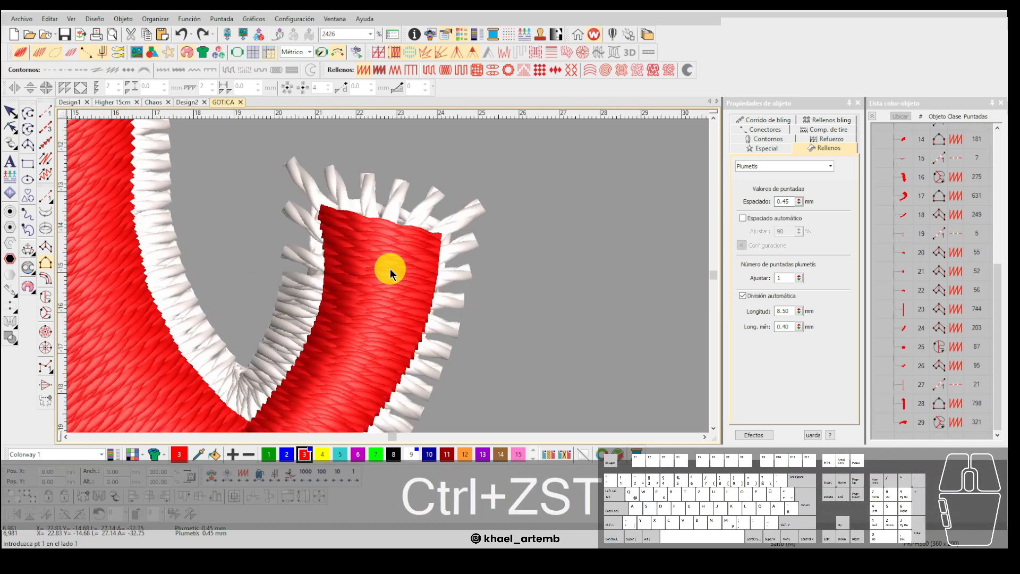
Reshape the upturned column of the right foot by adjusting the inner corner point of its upper end.
{"action": "scroll", "coordinate": [389, 270], "scroll_direction": "up", "scroll_amount": 1}
{"action": "key", "text": "Escape"}
{"action": "left_click", "coordinate": [382, 254]}
{"action": "key", "text": "h"}
{"action": "left_click_drag", "start_coordinate": [315, 211], "coordinate": [326, 205]}
{"action": "left_click", "coordinate": [321, 222]}
{"action": "key", "text": "Escape"}
{"action": "scroll", "coordinate": [386, 266], "scroll_direction": "down", "scroll_amount": 2}
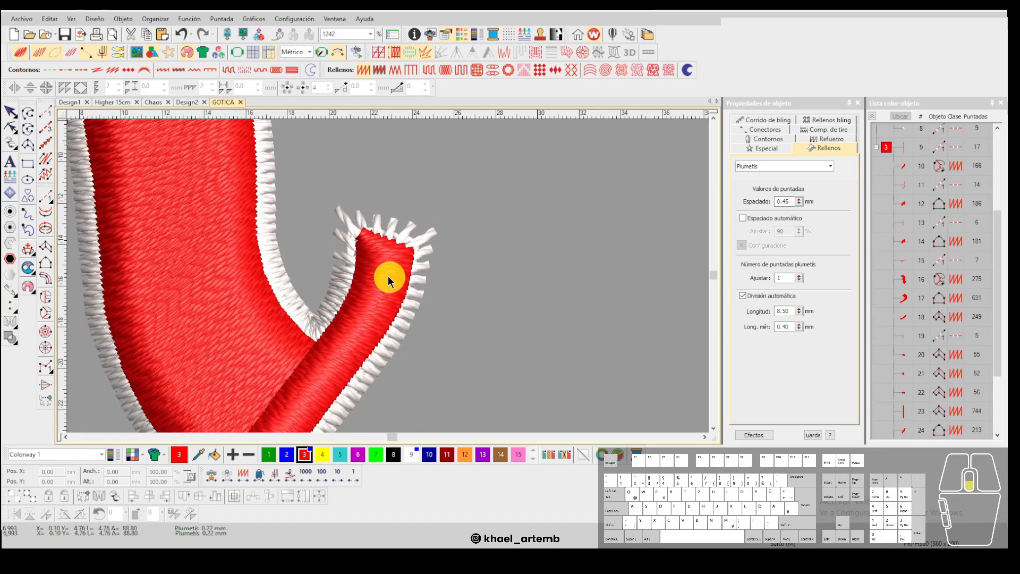
Examine the reshaped foot column's stitch direction, points and angle lines from its upper end down to the pointed base.
{"action": "scroll", "coordinate": [390, 278], "scroll_direction": "up", "scroll_amount": 2}
{"action": "scroll", "coordinate": [387, 276], "scroll_direction": "down", "scroll_amount": 4}
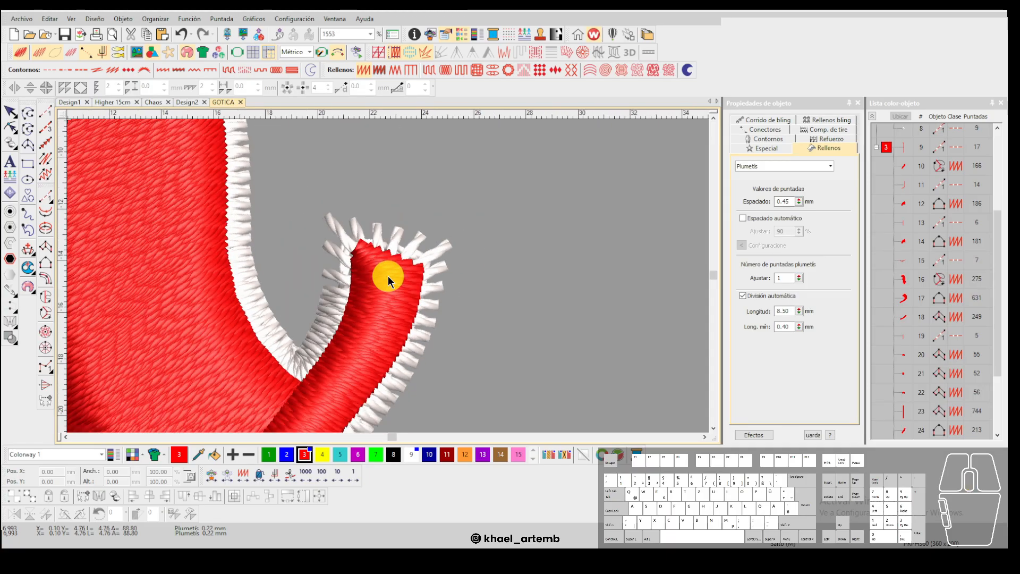
{"action": "scroll", "coordinate": [388, 277], "scroll_direction": "up", "scroll_amount": 2}
{"action": "scroll", "coordinate": [388, 276], "scroll_direction": "up", "scroll_amount": 2}
{"action": "left_click", "coordinate": [388, 276]}
{"action": "key", "text": "h"}
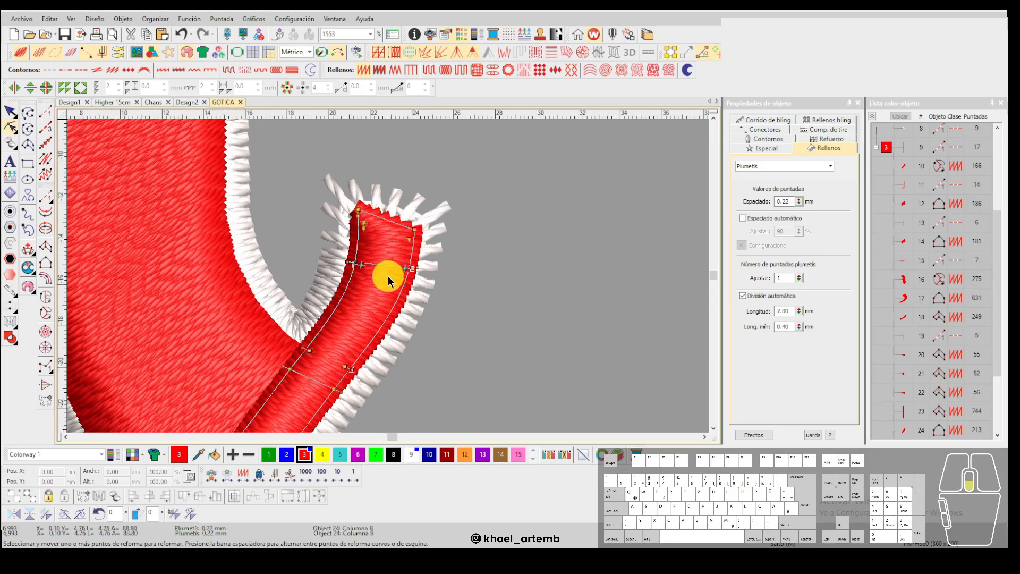
{"action": "scroll", "coordinate": [388, 275], "scroll_direction": "down", "scroll_amount": 5}
{"action": "scroll", "coordinate": [388, 276], "scroll_direction": "up", "scroll_amount": 2}
{"action": "scroll", "coordinate": [388, 277], "scroll_direction": "up", "scroll_amount": 2}
{"action": "key", "text": "Escape"}
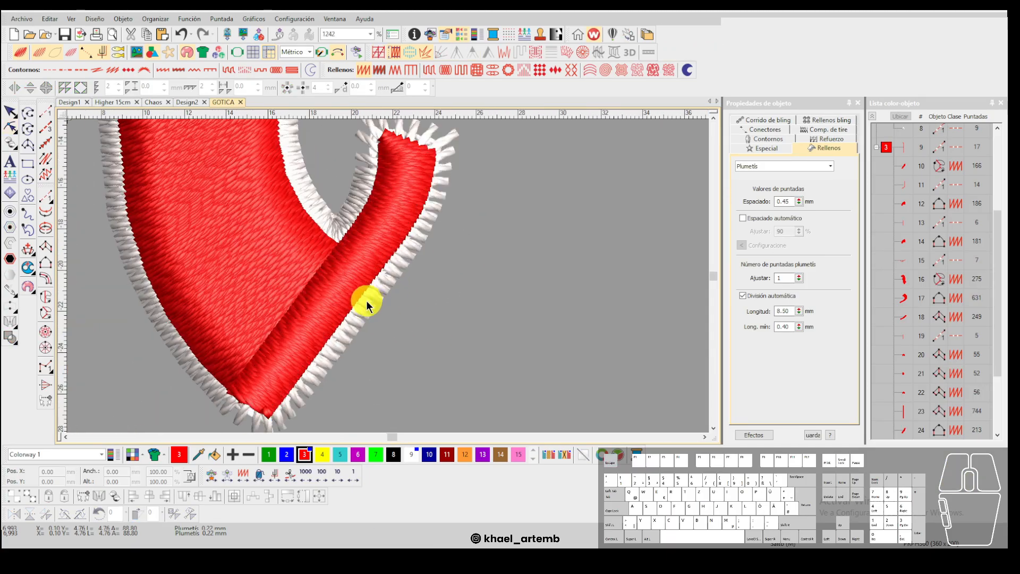
Convert the right foot's upturned column to a complex fill (Relleno complejo).
{"action": "scroll", "coordinate": [367, 300], "scroll_direction": "down", "scroll_amount": 2}
{"action": "scroll", "coordinate": [388, 276], "scroll_direction": "up", "scroll_amount": 1}
{"action": "right_click", "coordinate": [391, 270]}
{"action": "mouse_move", "coordinate": [515, 269]}
{"action": "left_click", "coordinate": [560, 265]}
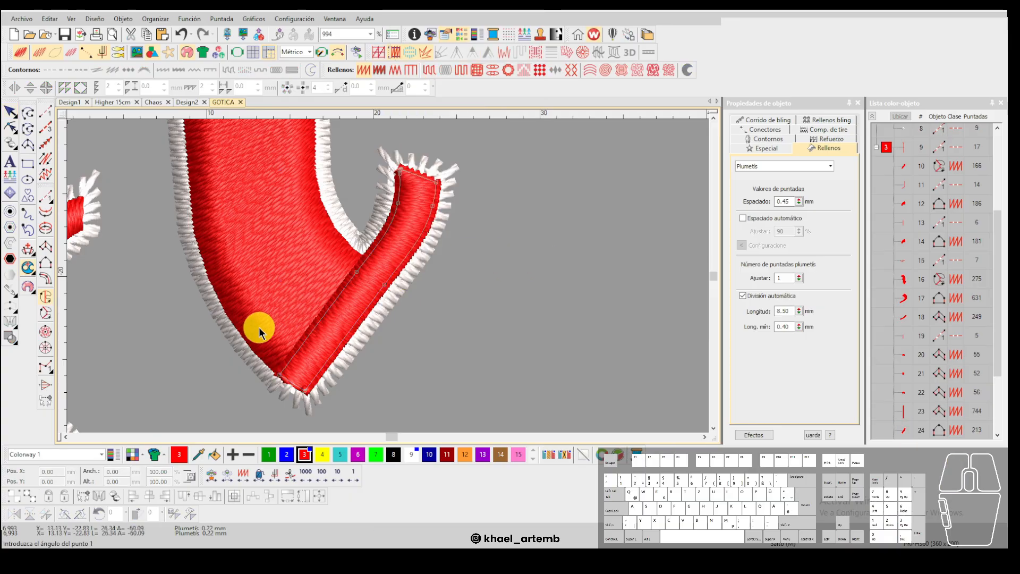
Rotate the stitch angle of the foot's complex fill slightly by moving the outer end of its angle line upward.
{"action": "key", "text": "h"}
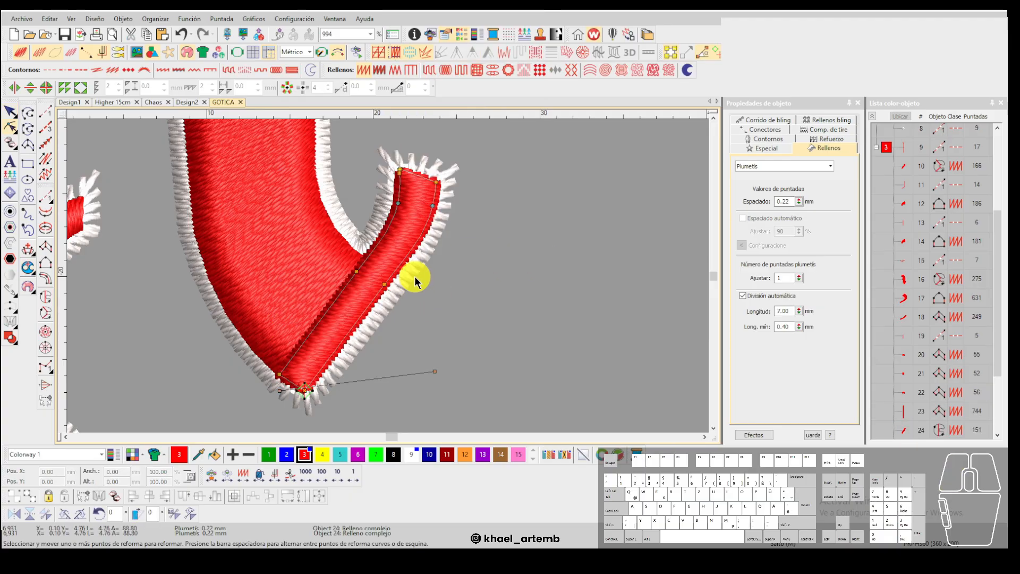
{"action": "key", "text": "Escape"}
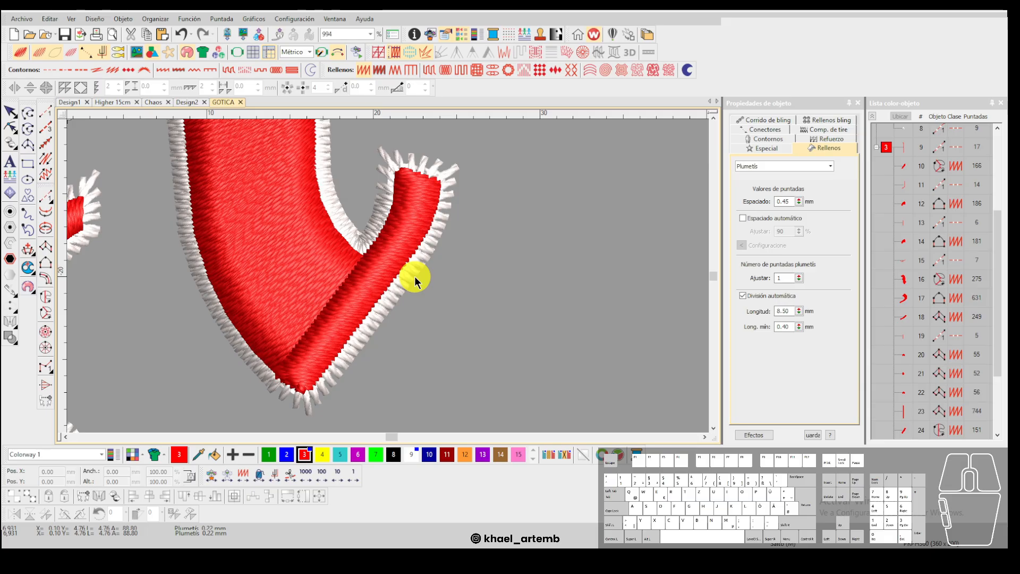
{"action": "key", "text": "h"}
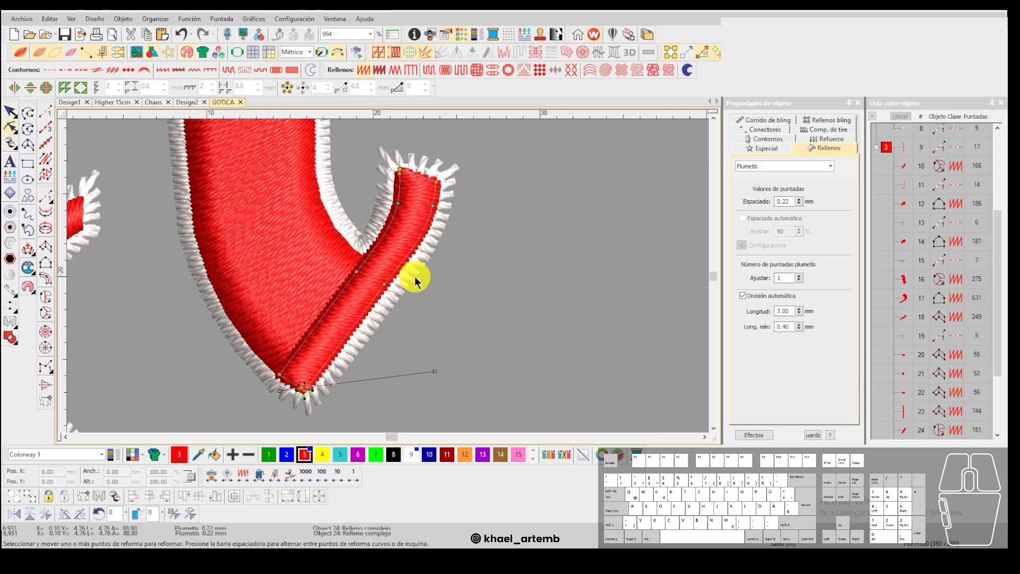
{"action": "left_click", "coordinate": [438, 374]}
{"action": "left_click_drag", "start_coordinate": [438, 374], "coordinate": [447, 364]}
{"action": "key", "text": "Escape"}
{"action": "scroll", "coordinate": [299, 388], "scroll_direction": "up", "scroll_amount": 1}
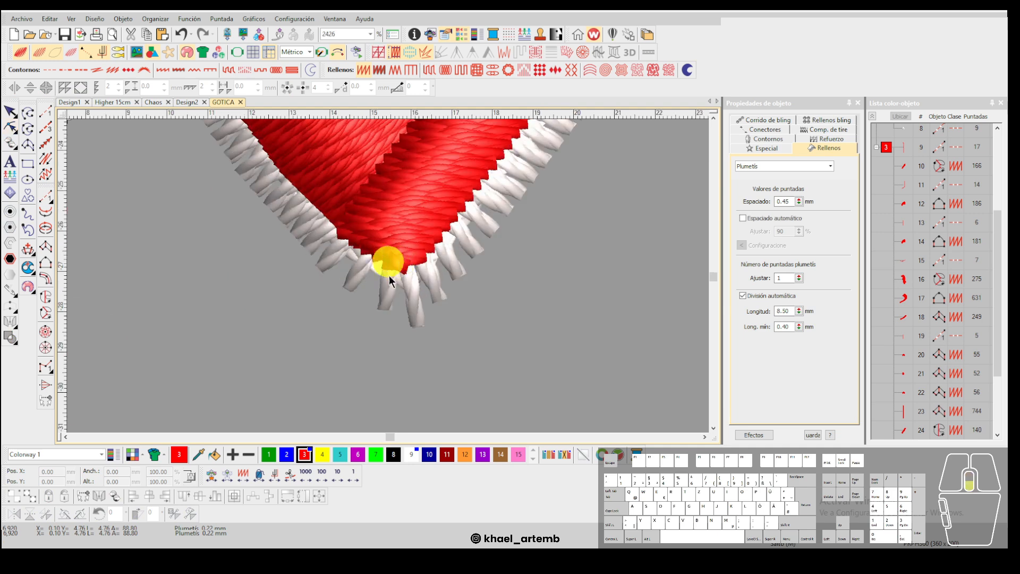
Try to move a reshape point near the upper end of the bowl's diagonal column, and undo the change.
{"action": "scroll", "coordinate": [388, 275], "scroll_direction": "down", "scroll_amount": 3}
{"action": "scroll", "coordinate": [388, 275], "scroll_direction": "up", "scroll_amount": 4}
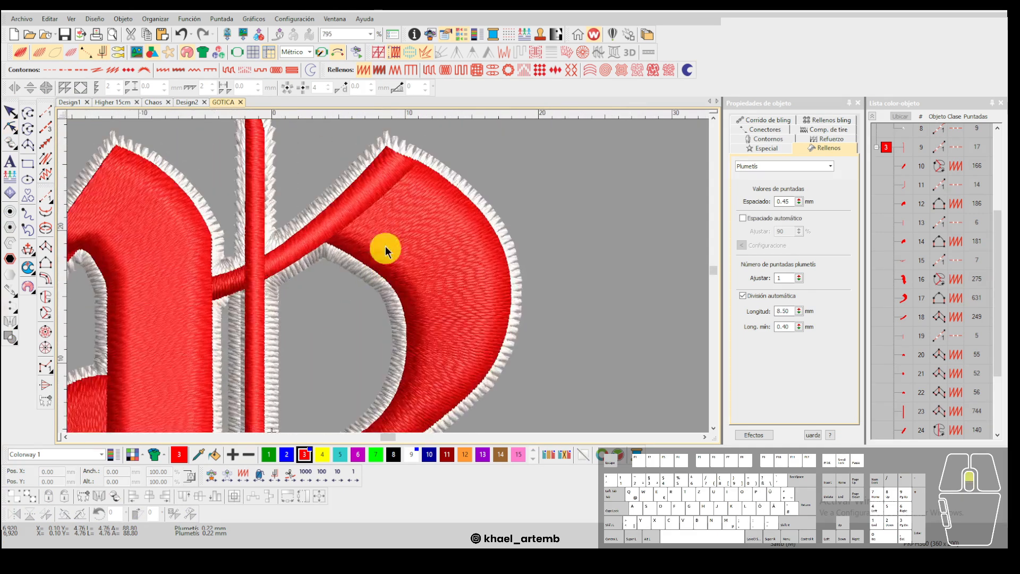
{"action": "left_click", "coordinate": [388, 273]}
{"action": "key", "text": "h"}
{"action": "left_click_drag", "start_coordinate": [428, 232], "coordinate": [482, 229]}
{"action": "key", "text": "ctrl+z"}
Convert the bowl's diagonal column to a complex fill (Relleno complejo) and check its angled upper end.
{"action": "right_click", "coordinate": [407, 261]}
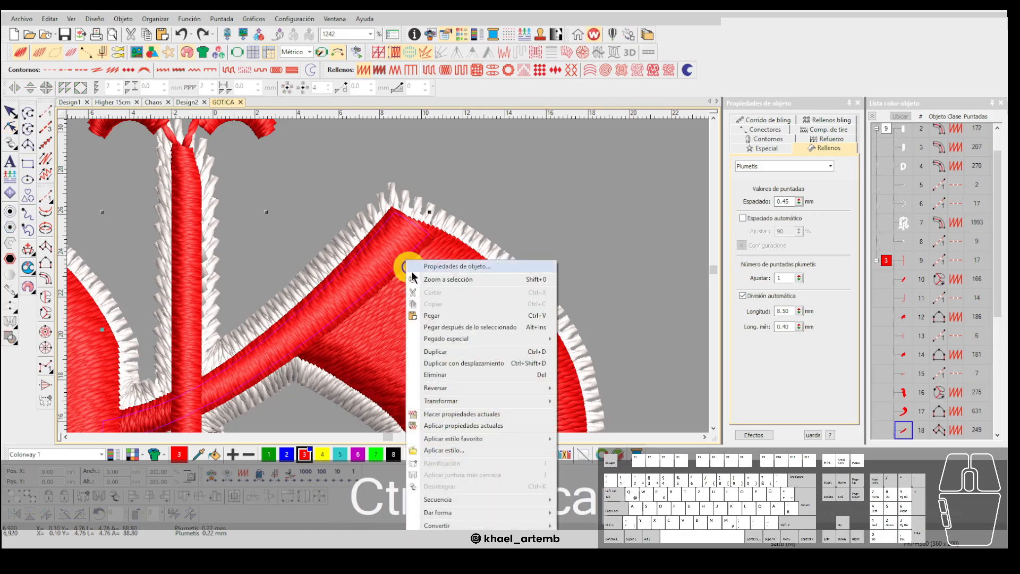
{"action": "mouse_move", "coordinate": [468, 523]}
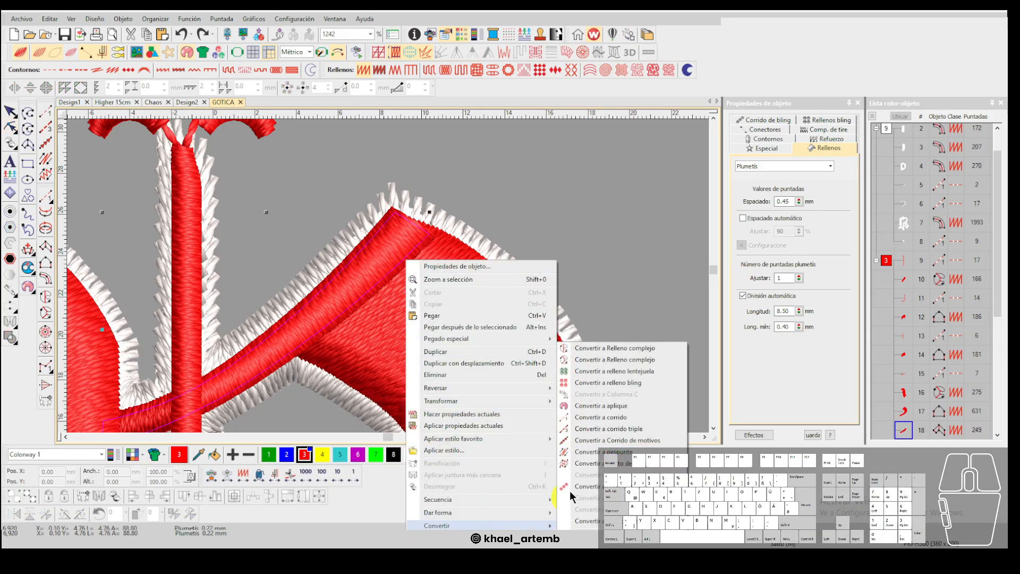
{"action": "left_click", "coordinate": [592, 361]}
{"action": "scroll", "coordinate": [388, 276], "scroll_direction": "down", "scroll_amount": 2}
{"action": "scroll", "coordinate": [388, 276], "scroll_direction": "up", "scroll_amount": 6}
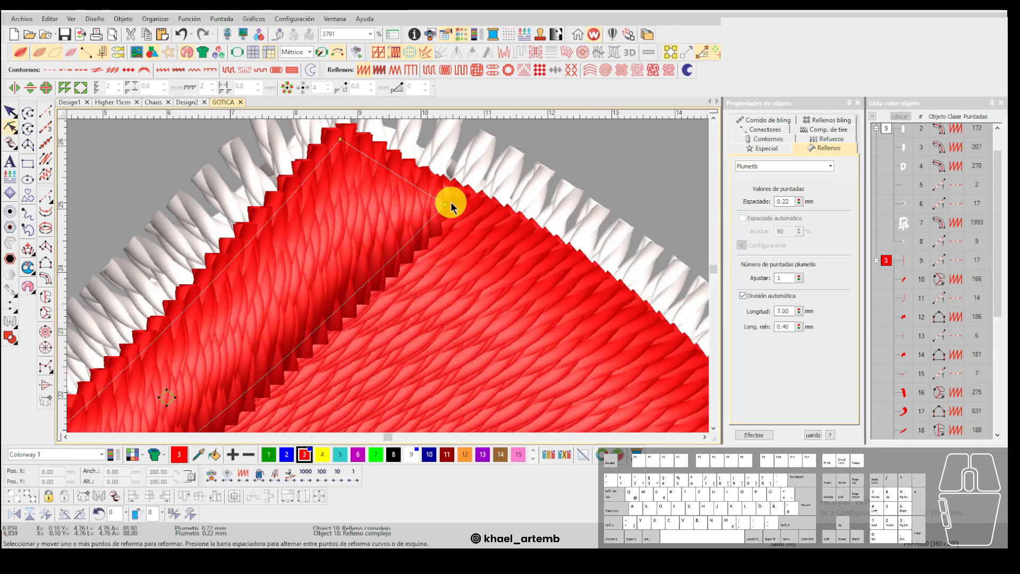
{"action": "scroll", "coordinate": [388, 279], "scroll_direction": "down", "scroll_amount": 5}
{"action": "scroll", "coordinate": [387, 279], "scroll_direction": "down", "scroll_amount": 2}
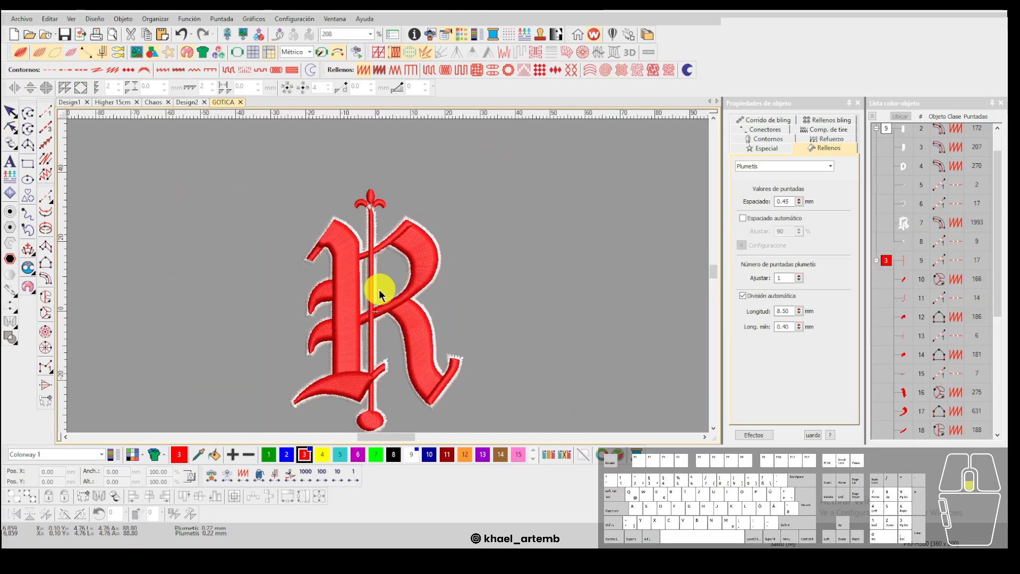
Convert the short diagonal hook at the main stem's upper left to a complex fill (Relleno complejo).
{"action": "scroll", "coordinate": [378, 289], "scroll_direction": "up", "scroll_amount": 2}
{"action": "scroll", "coordinate": [348, 221], "scroll_direction": "up", "scroll_amount": 6}
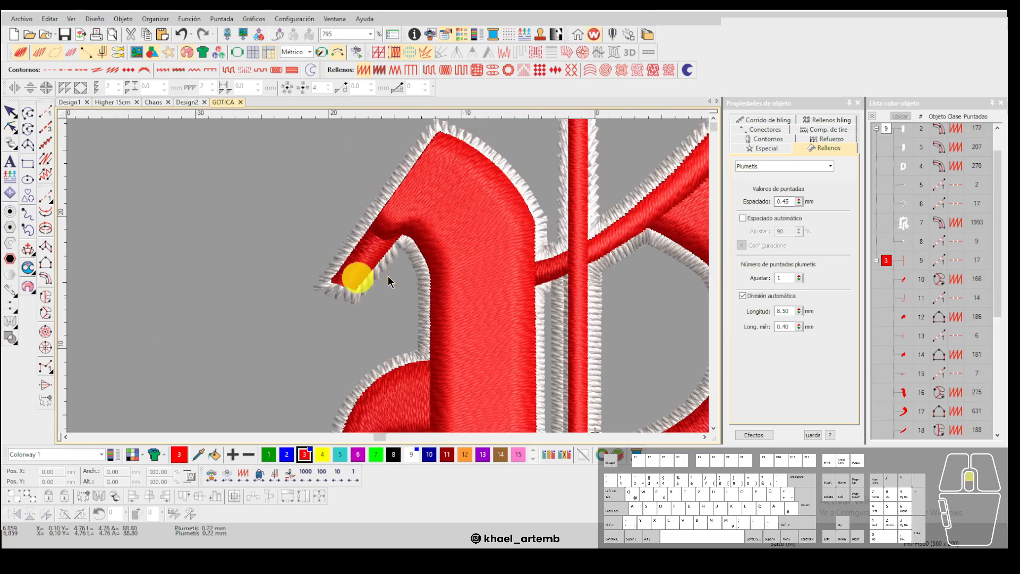
{"action": "left_click", "coordinate": [385, 276]}
{"action": "key", "text": "t"}
{"action": "key", "text": "t"}
{"action": "scroll", "coordinate": [355, 297], "scroll_direction": "up", "scroll_amount": 2}
{"action": "key", "text": "Escape"}
{"action": "right_click", "coordinate": [433, 277]}
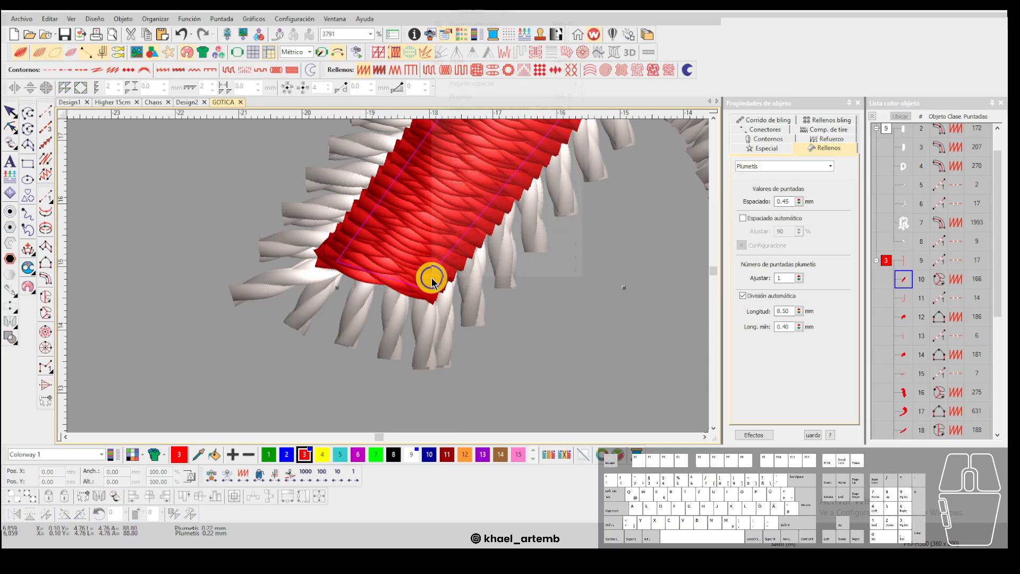
{"action": "left_click", "coordinate": [585, 275]}
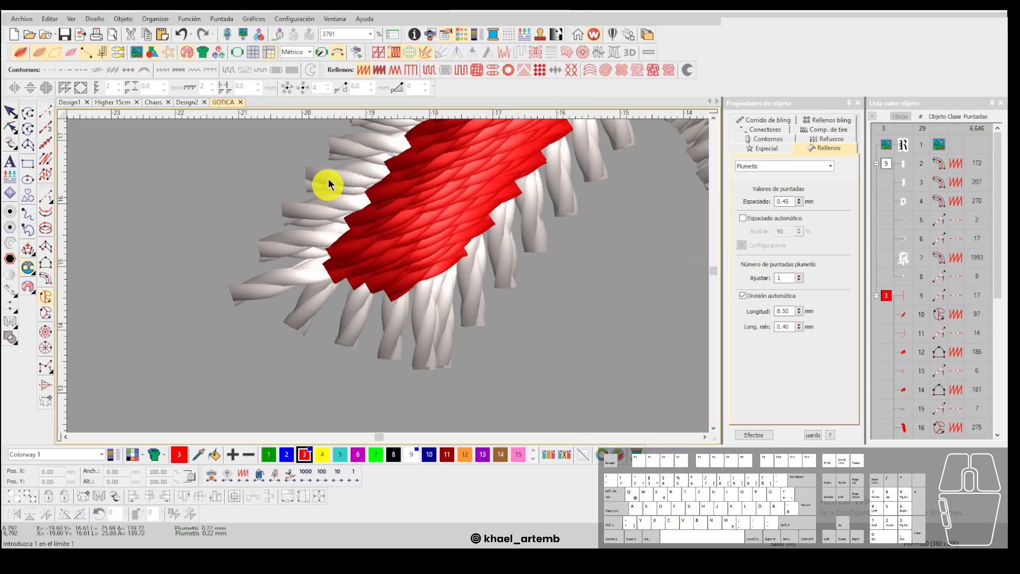
Reshape the upper-left hook's complex fill by rotating its stitch-angle line so the stitches run more steeply.
{"action": "key", "text": "h"}
{"action": "scroll", "coordinate": [372, 284], "scroll_direction": "down", "scroll_amount": 4}
{"action": "left_click_drag", "start_coordinate": [554, 177], "coordinate": [360, 349]}
{"action": "key", "text": "Escape"}
{"action": "scroll", "coordinate": [388, 275], "scroll_direction": "up", "scroll_amount": 1}
{"action": "scroll", "coordinate": [388, 276], "scroll_direction": "down", "scroll_amount": 6}
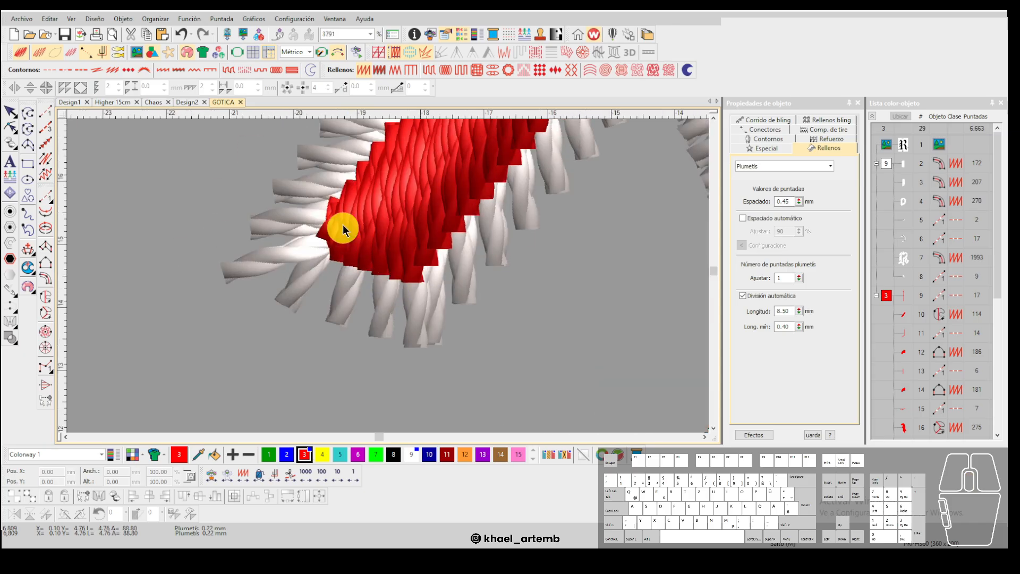
Try shifting the upper-left pieces aside to expose the overlap between hook and main stem, undoing each change.
{"action": "scroll", "coordinate": [393, 271], "scroll_direction": "down", "scroll_amount": 1}
{"action": "scroll", "coordinate": [380, 274], "scroll_direction": "up", "scroll_amount": 7}
{"action": "left_click_drag", "start_coordinate": [325, 344], "coordinate": [269, 297]}
{"action": "key", "text": "ctrl+z"}
{"action": "key", "text": "t"}
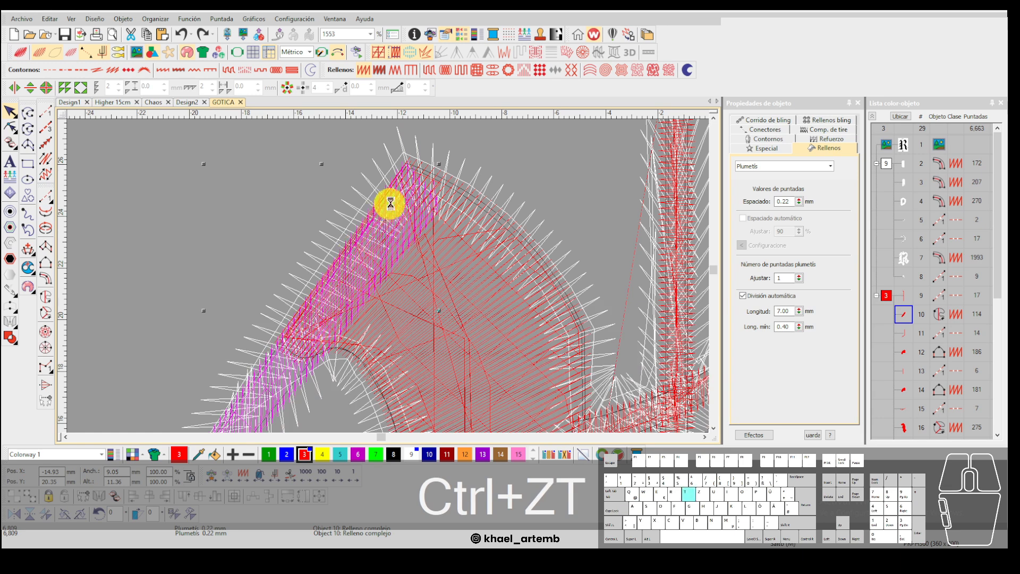
{"action": "key", "text": "Escape"}
{"action": "key", "text": "ctrl+z"}
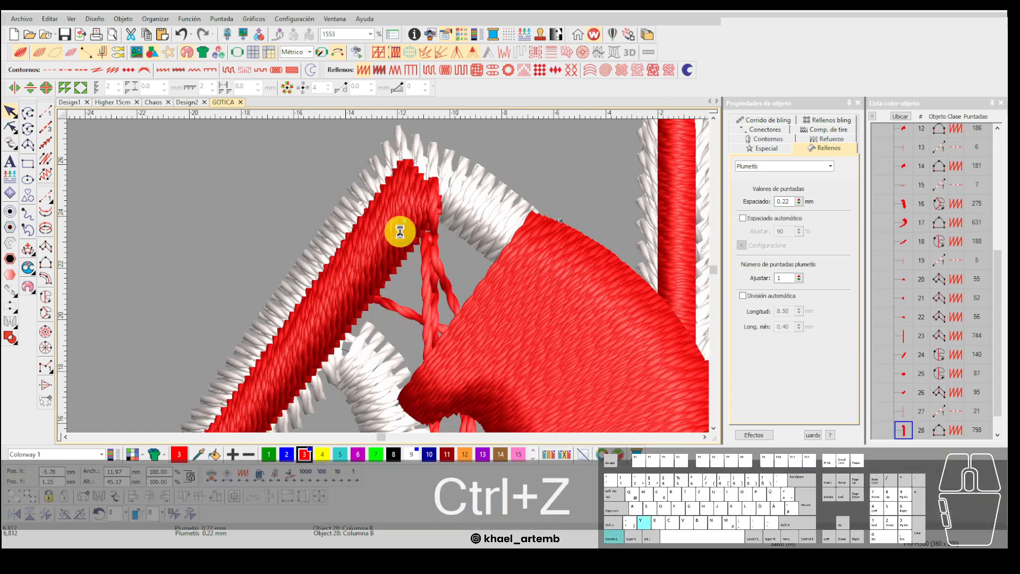
{"action": "key", "text": "t"}
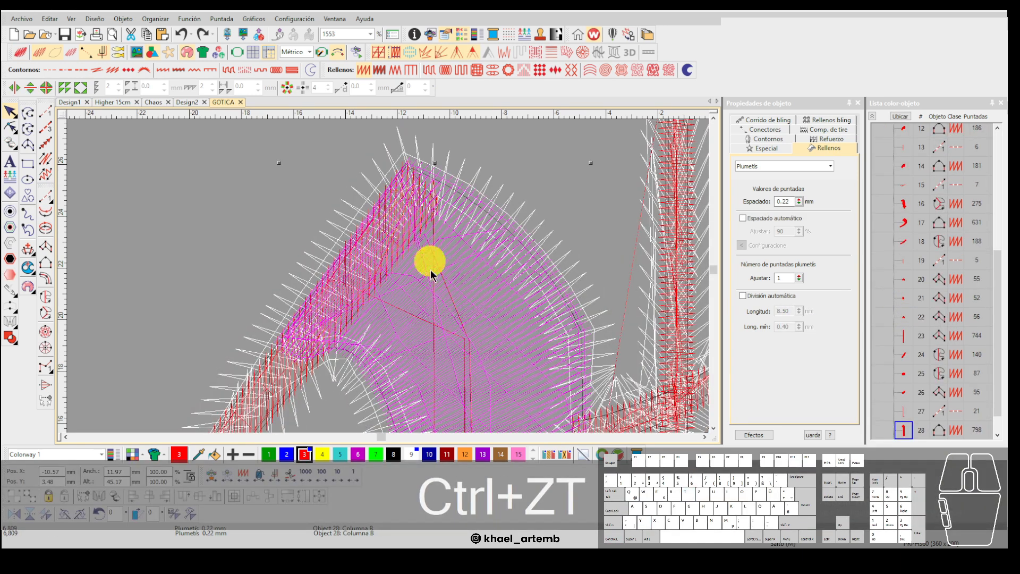
{"action": "key", "text": "ctrl+z"}
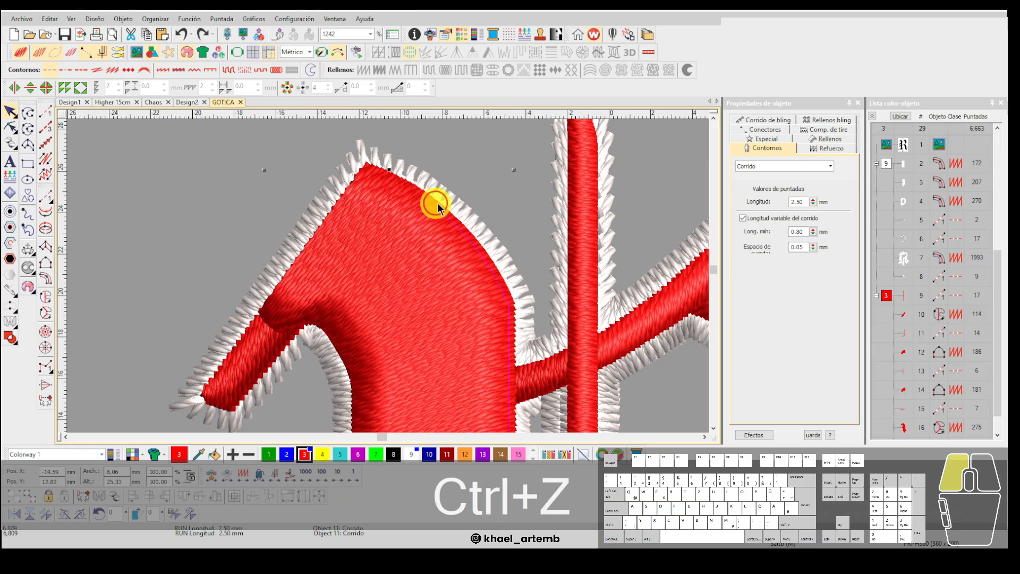
{"action": "key", "text": "ctrl+z"}
{"action": "key", "text": "t"}
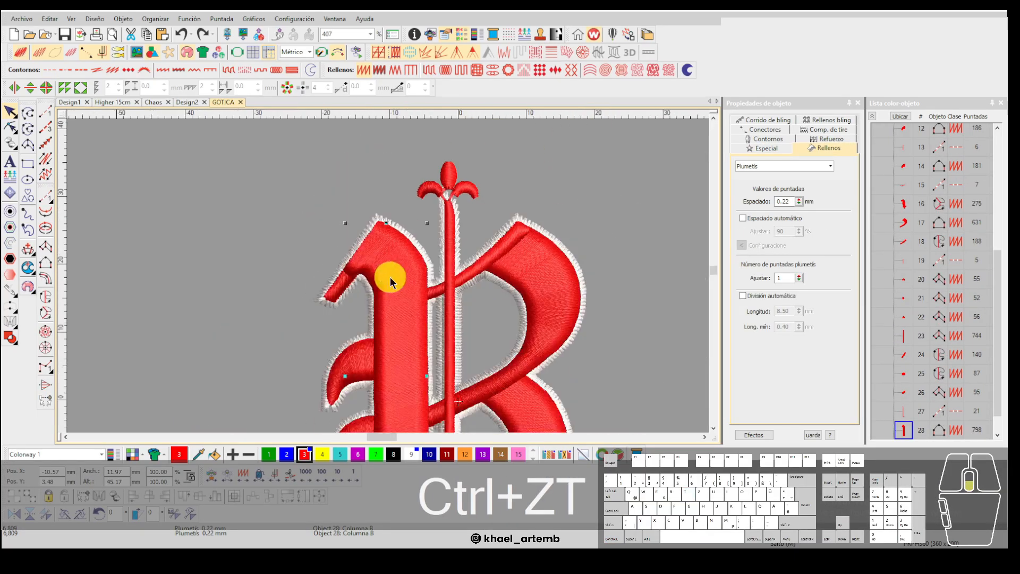
{"action": "left_click", "coordinate": [743, 296]}
{"action": "key", "text": "ctrl+z"}
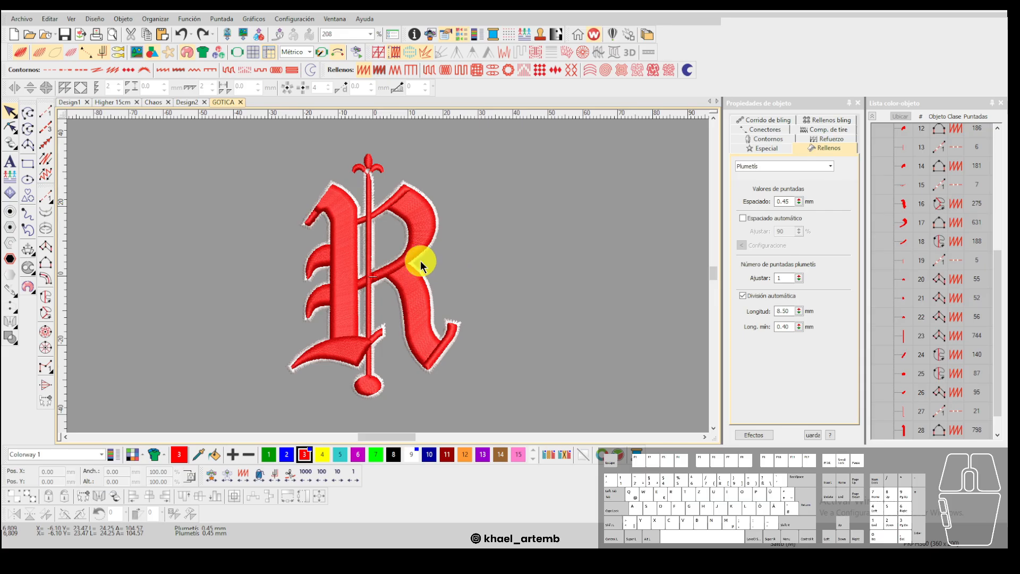
Review the whole letter, switch to the course group's chat in WhatsApp Web, and return to the GOTICA design.
{"action": "scroll", "coordinate": [388, 275], "scroll_direction": "up", "scroll_amount": 1}
{"action": "scroll", "coordinate": [388, 276], "scroll_direction": "down", "scroll_amount": 2}
{"action": "scroll", "coordinate": [342, 228], "scroll_direction": "up", "scroll_amount": 2}
{"action": "left_click", "coordinate": [260, 261]}
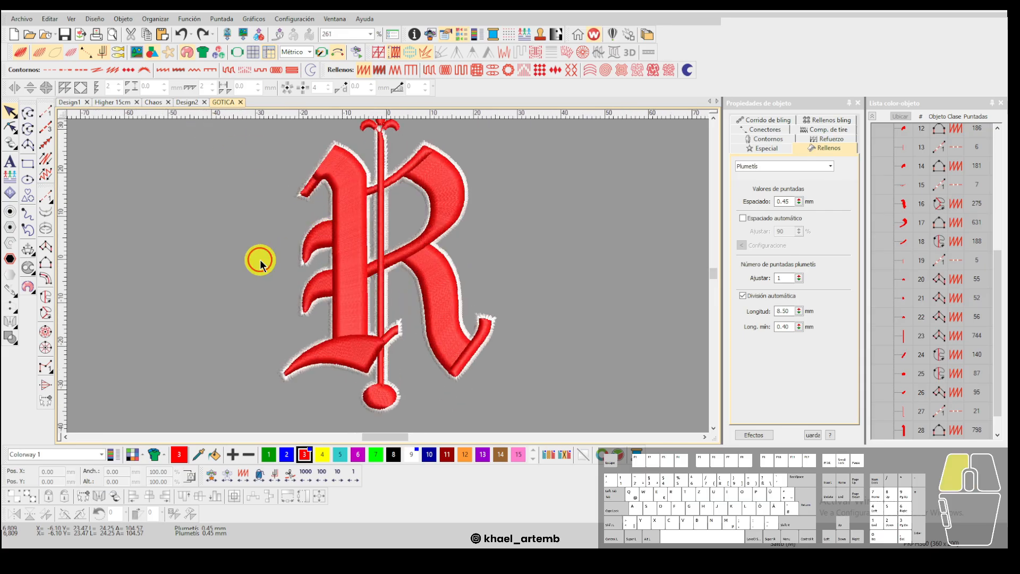
{"action": "mouse_move", "coordinate": [149, 544]}
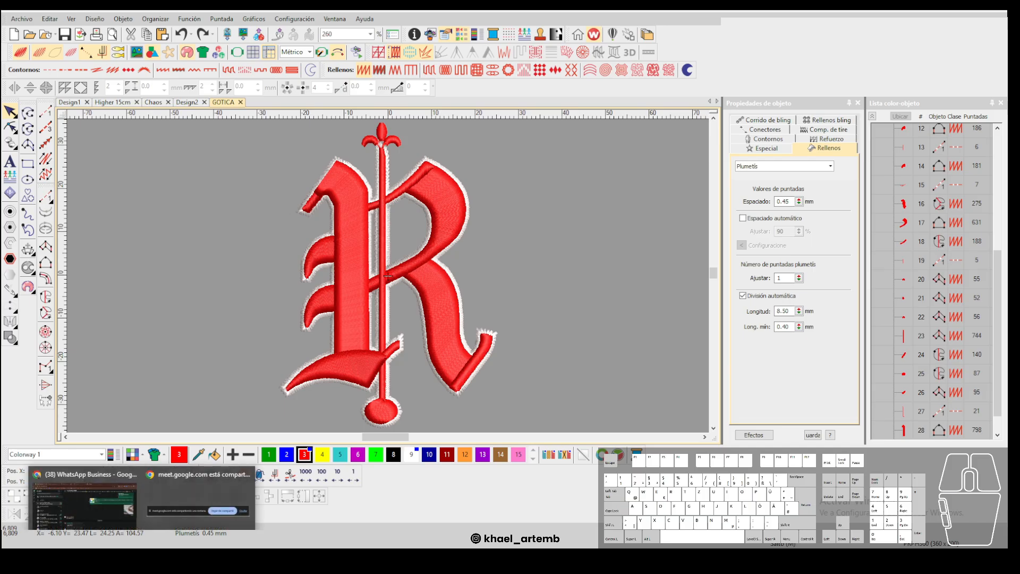
{"action": "left_click", "coordinate": [200, 494]}
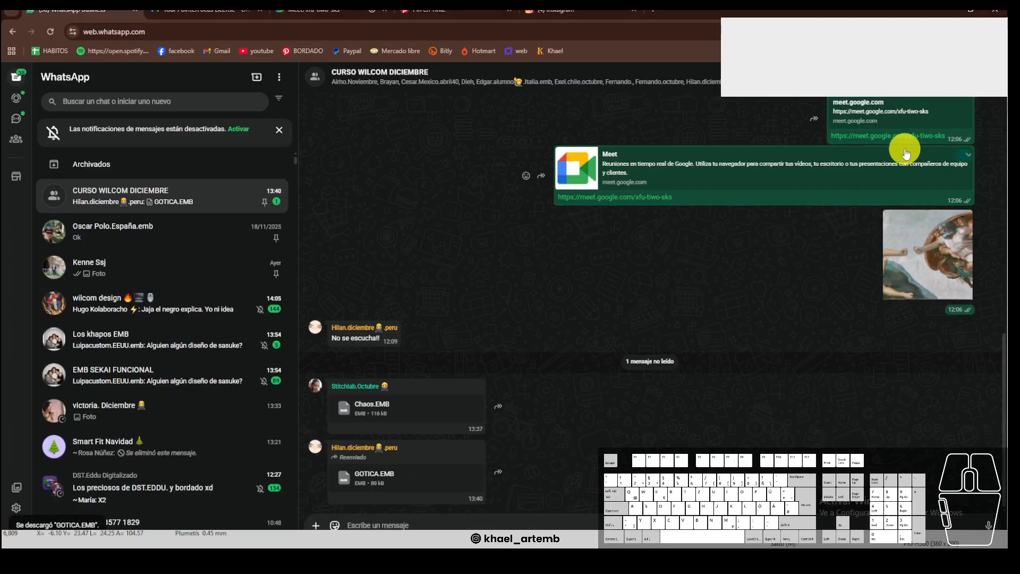
{"action": "left_click", "coordinate": [352, 505]}
{"action": "left_click", "coordinate": [183, 250]}
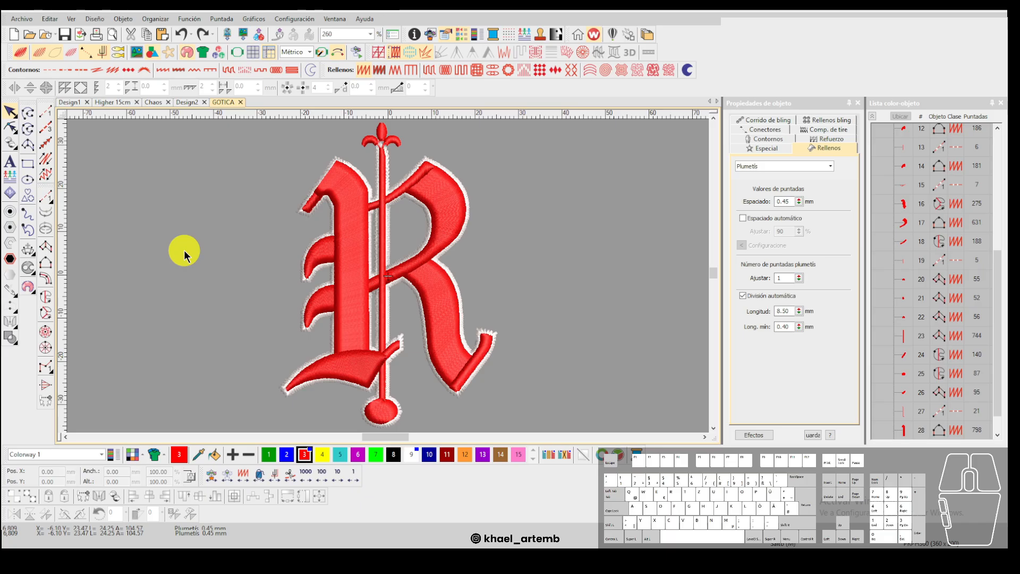
{"action": "left_click", "coordinate": [195, 104]}
{"action": "left_click", "coordinate": [222, 101]}
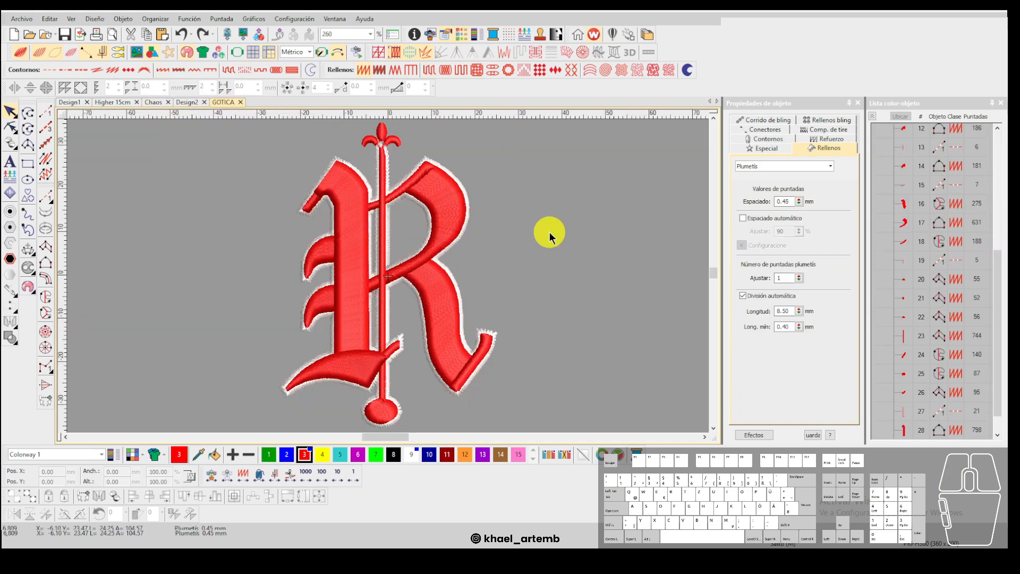
Play the stitching sequence from the first stitch through the white border layer, and jump to the last stitch.
{"action": "key", "text": "t"}
{"action": "key", "text": "Home"}
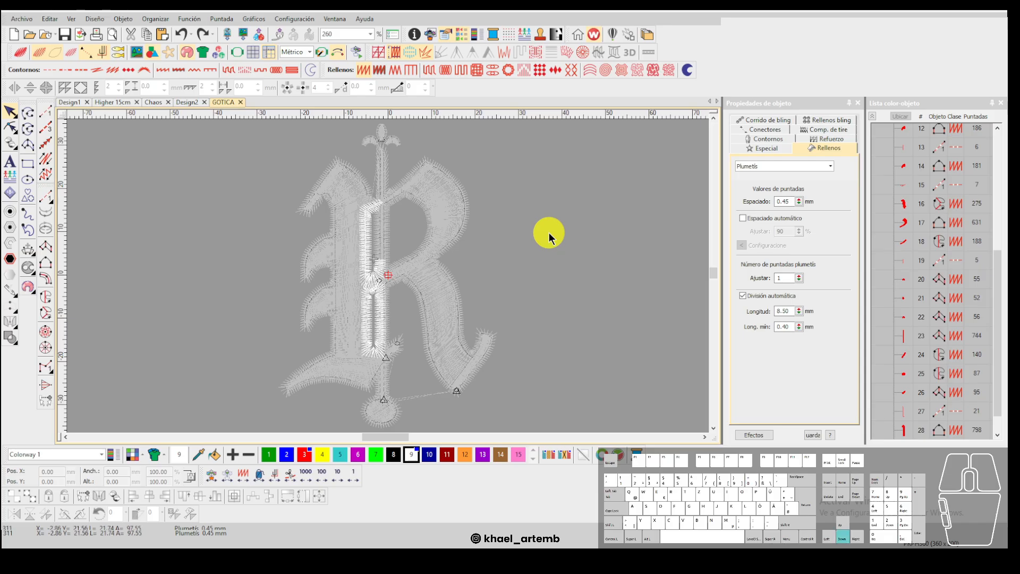
{"action": "key", "text": "Down"}
{"action": "key", "text": "Down"}
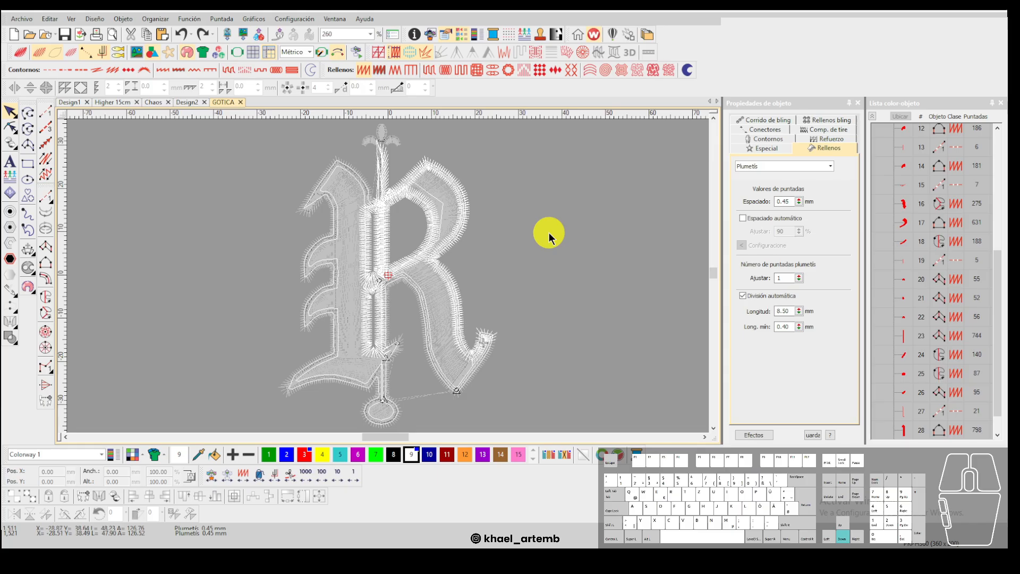
{"action": "key", "text": "Down"}
{"action": "key", "text": "Down"}
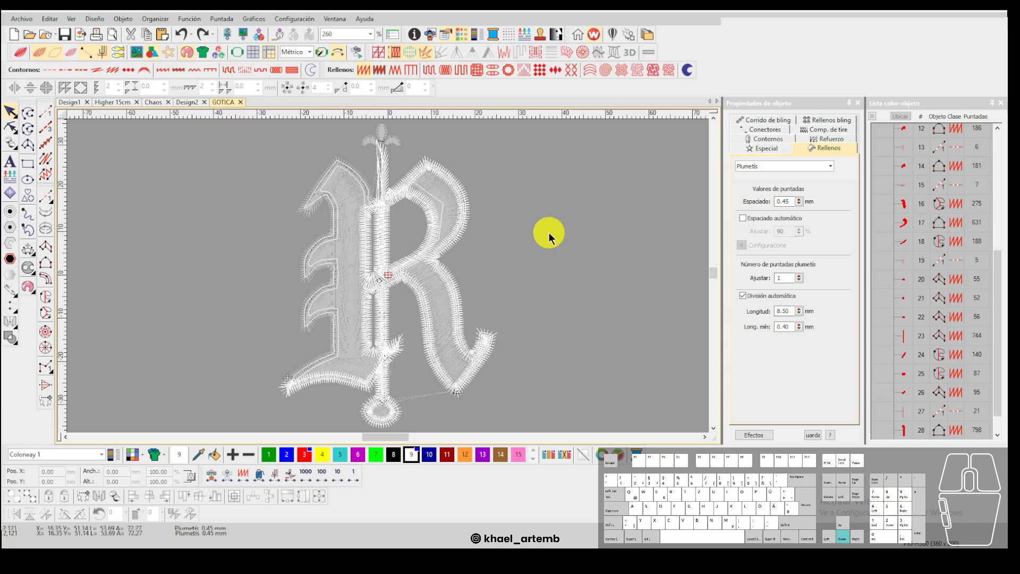
{"action": "key", "text": "Down"}
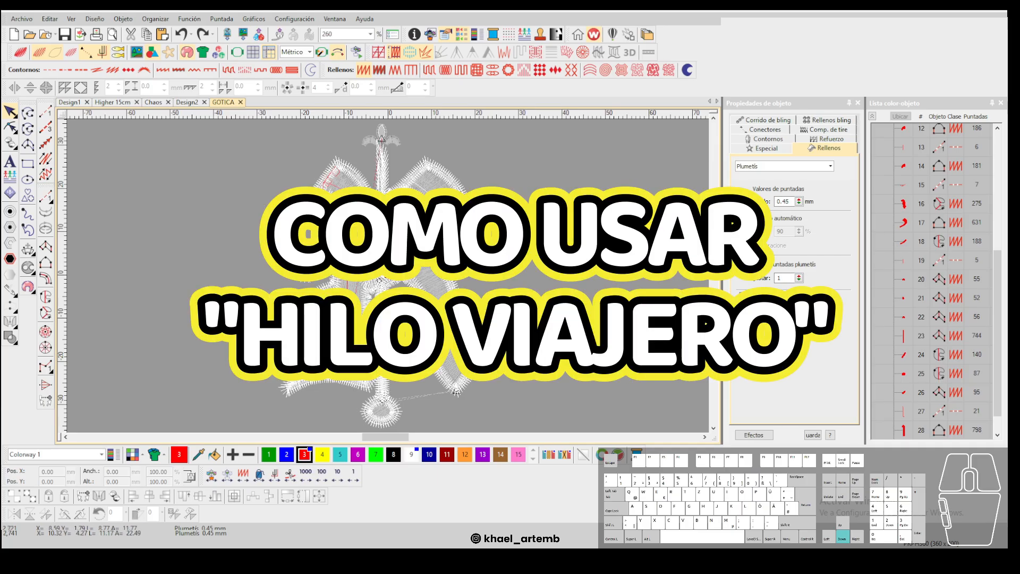
{"action": "key", "text": "End"}
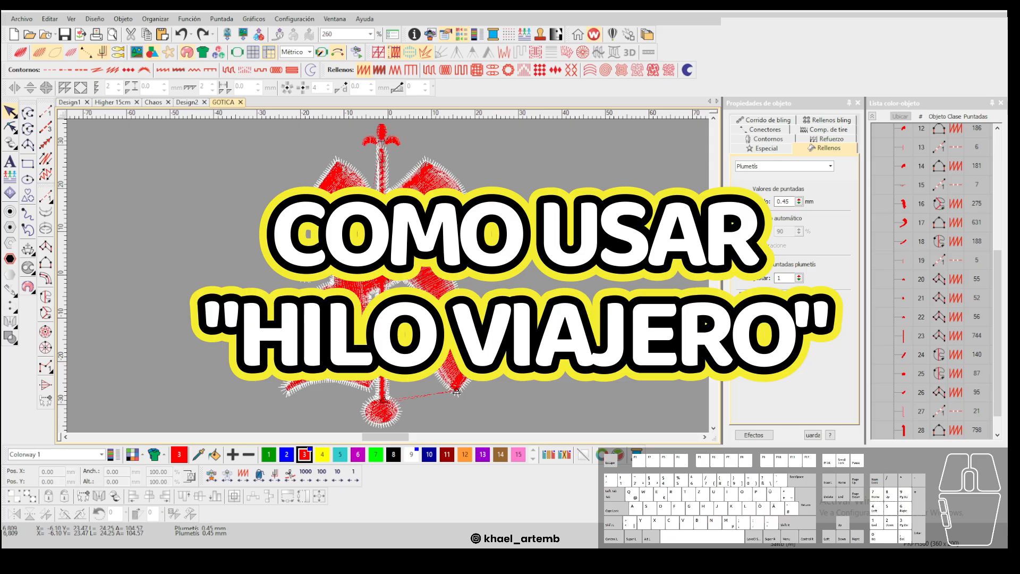
Compare the whole gothic R in realistic thread rendering and plain stitch view, ending in the plain stitch view.
{"action": "key", "text": "t"}
{"action": "key", "text": "t"}
{"action": "scroll", "coordinate": [388, 277], "scroll_direction": "down", "scroll_amount": 2}
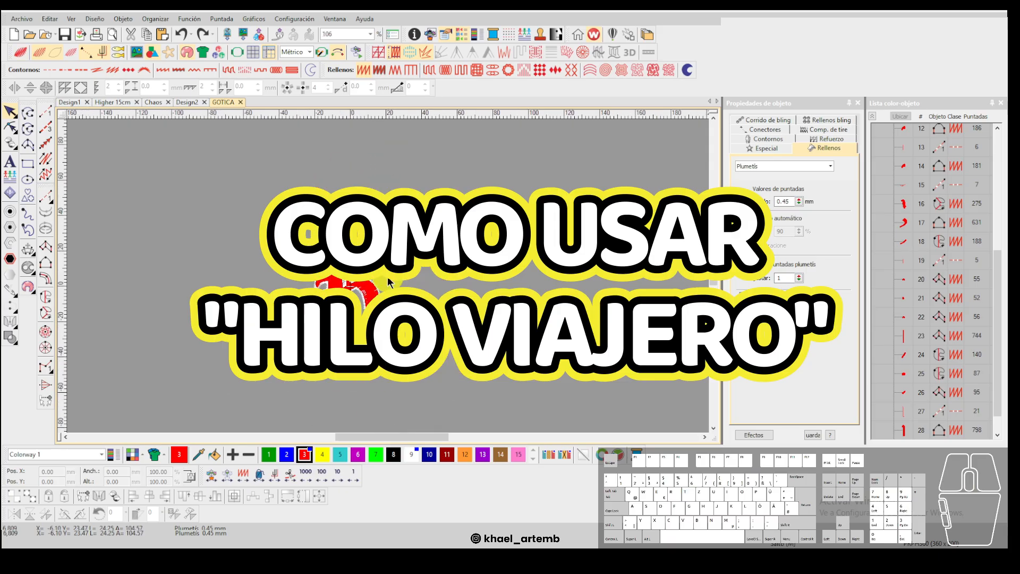
{"action": "scroll", "coordinate": [388, 276], "scroll_direction": "up", "scroll_amount": 3}
{"action": "scroll", "coordinate": [353, 285], "scroll_direction": "down", "scroll_amount": 1}
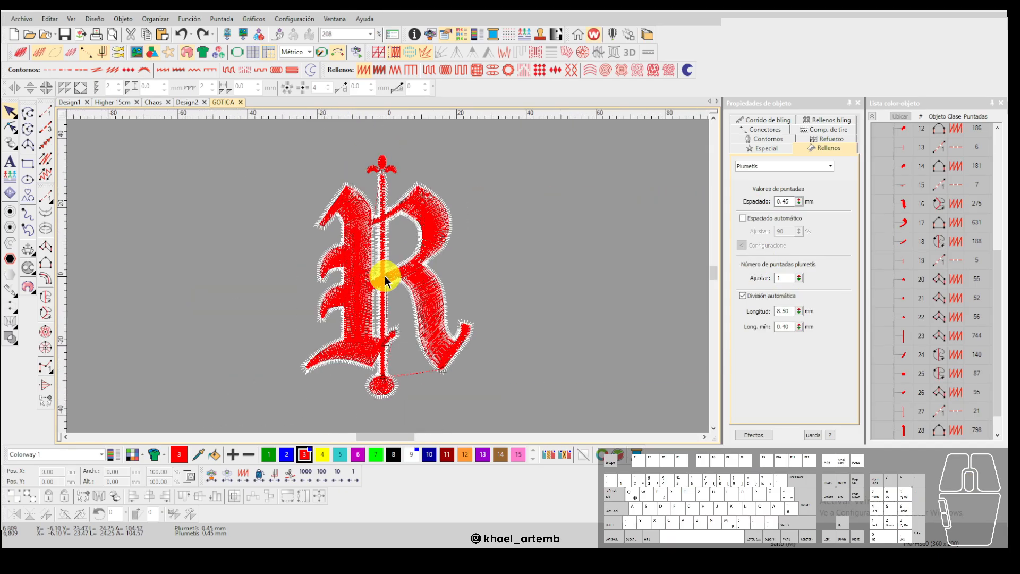
{"action": "key", "text": "t"}
{"action": "key", "text": "t"}
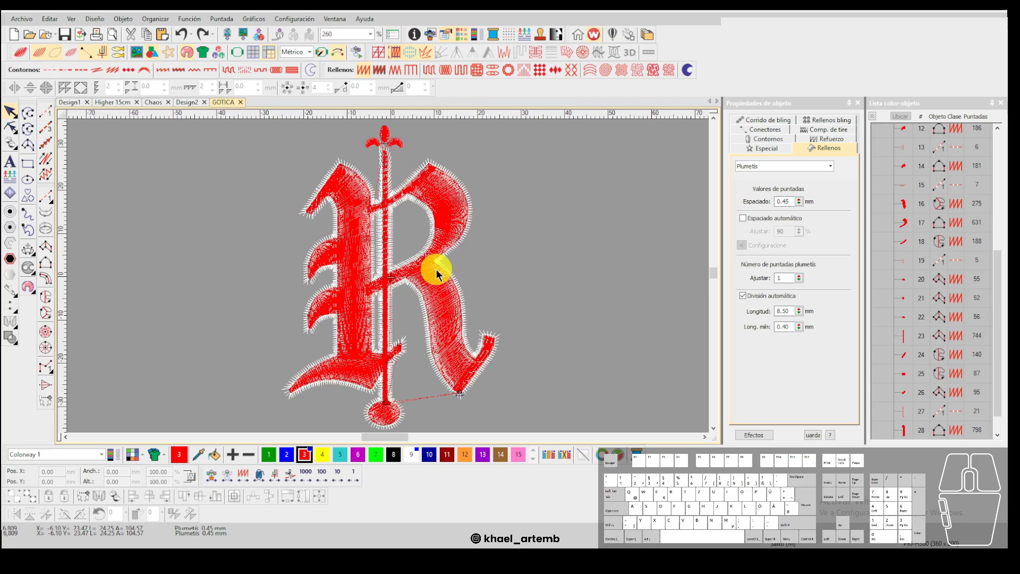
{"action": "key", "text": "t"}
{"action": "key", "text": "t"}
{"action": "key", "text": "t"}
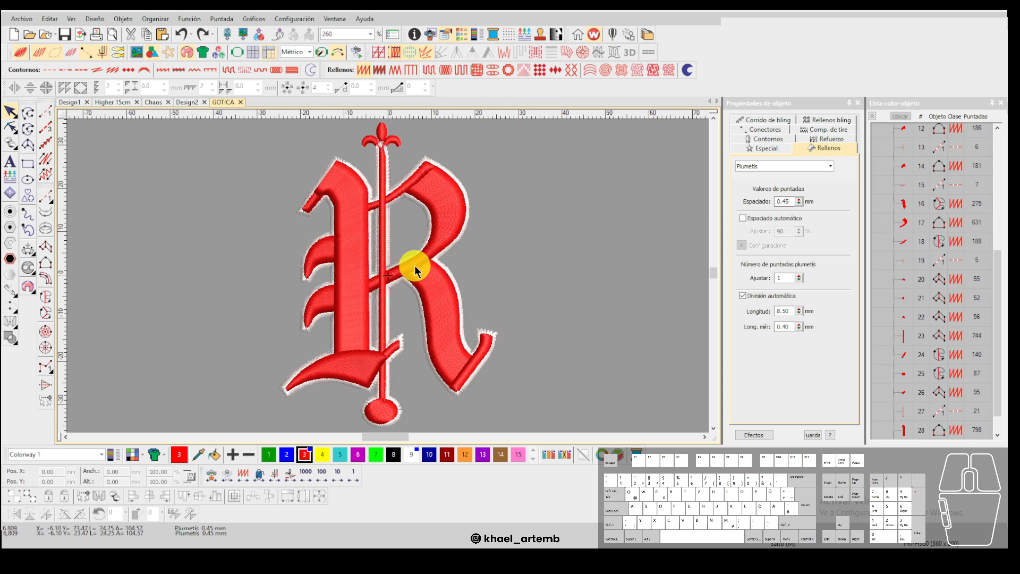
{"action": "key", "text": "t"}
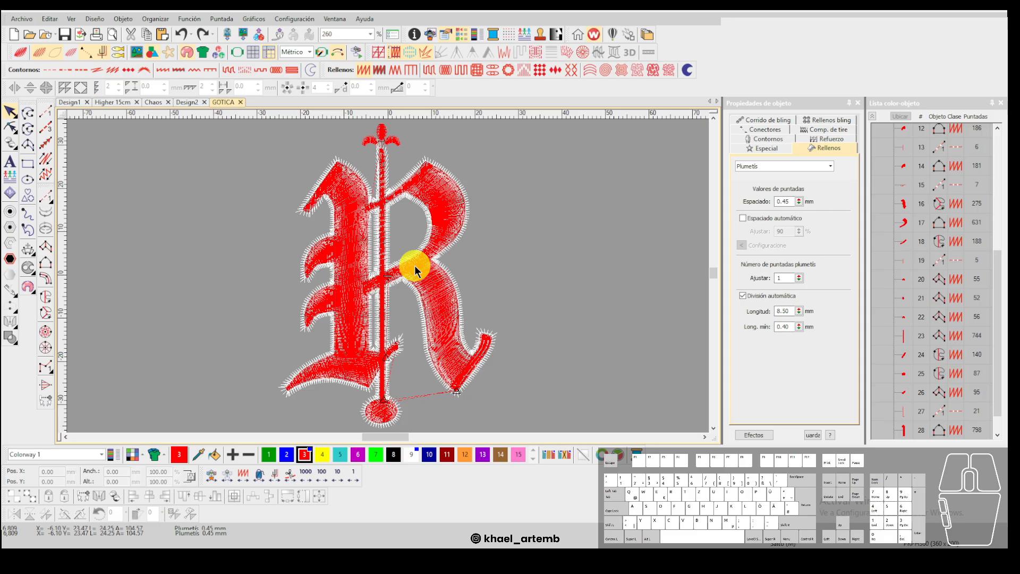
Compare the design at its first and last stitch while reviewing the full colour-object list.
{"action": "key", "text": "Home"}
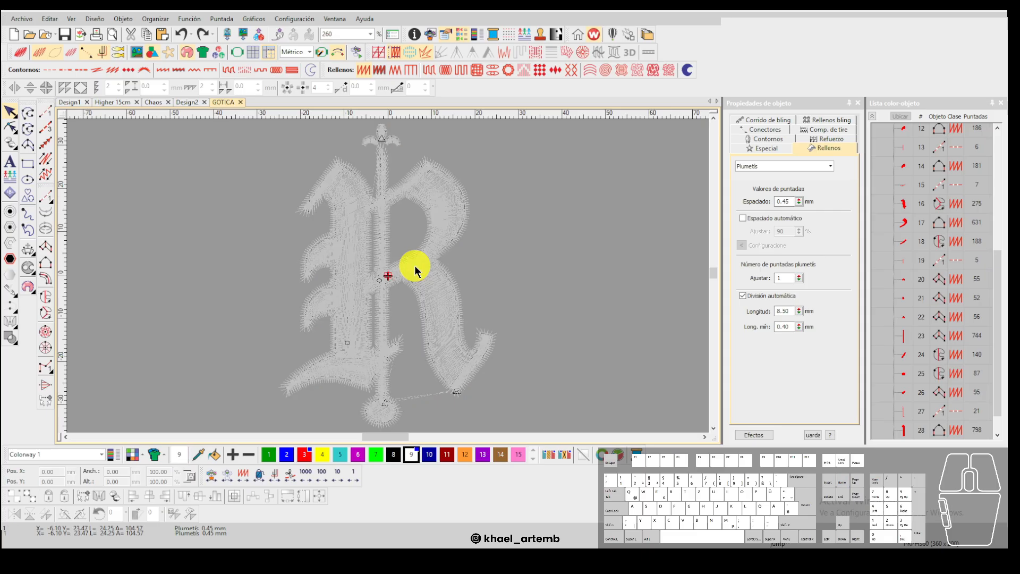
{"action": "key", "text": "End"}
{"action": "key", "text": "Home"}
{"action": "left_click_drag", "start_coordinate": [996, 303], "coordinate": [1000, 200]}
{"action": "left_click", "coordinate": [898, 162]}
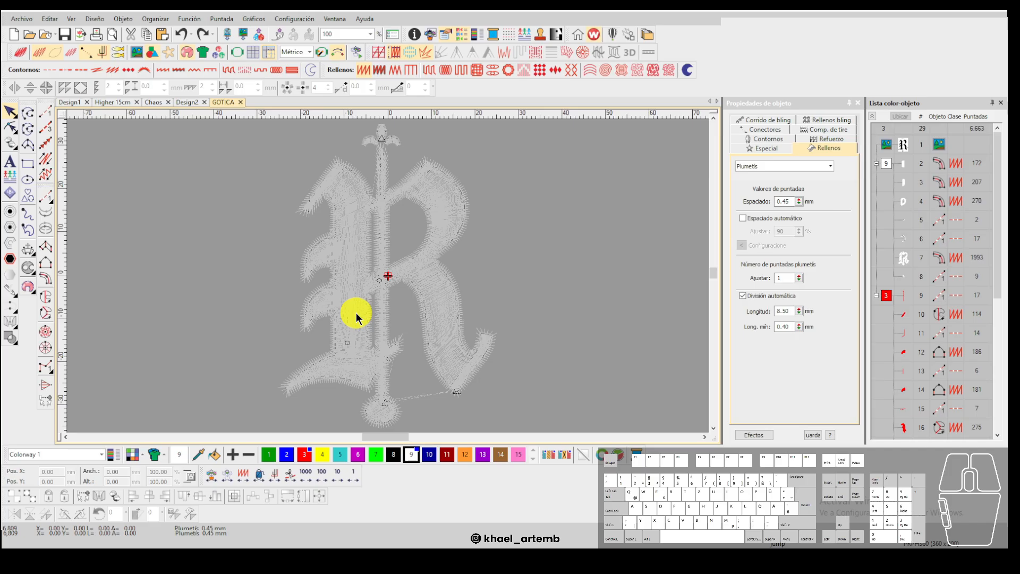
{"action": "key", "text": "End"}
{"action": "left_click_drag", "start_coordinate": [995, 285], "coordinate": [996, 438]}
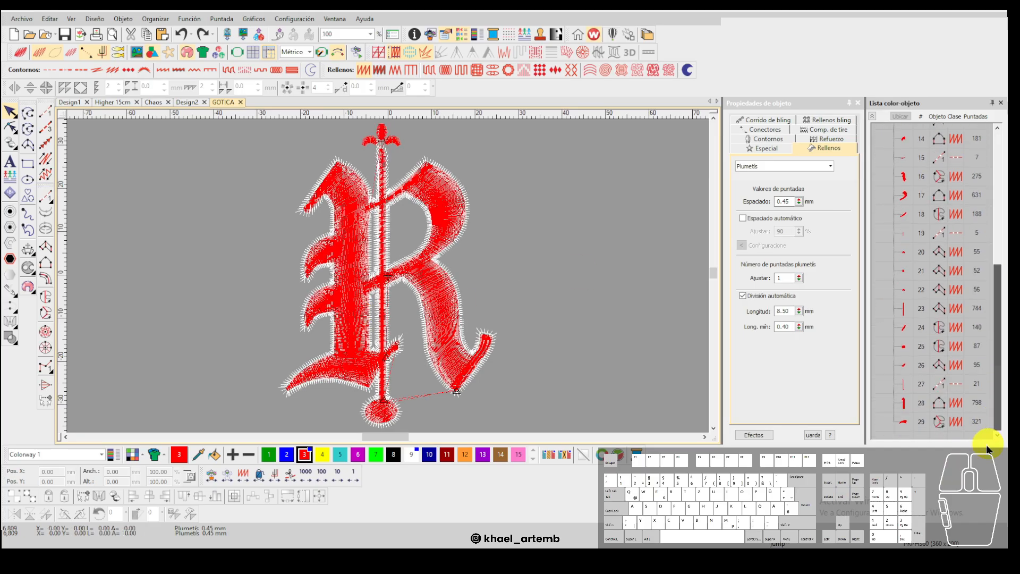
{"action": "left_click_drag", "start_coordinate": [997, 376], "coordinate": [998, 200]}
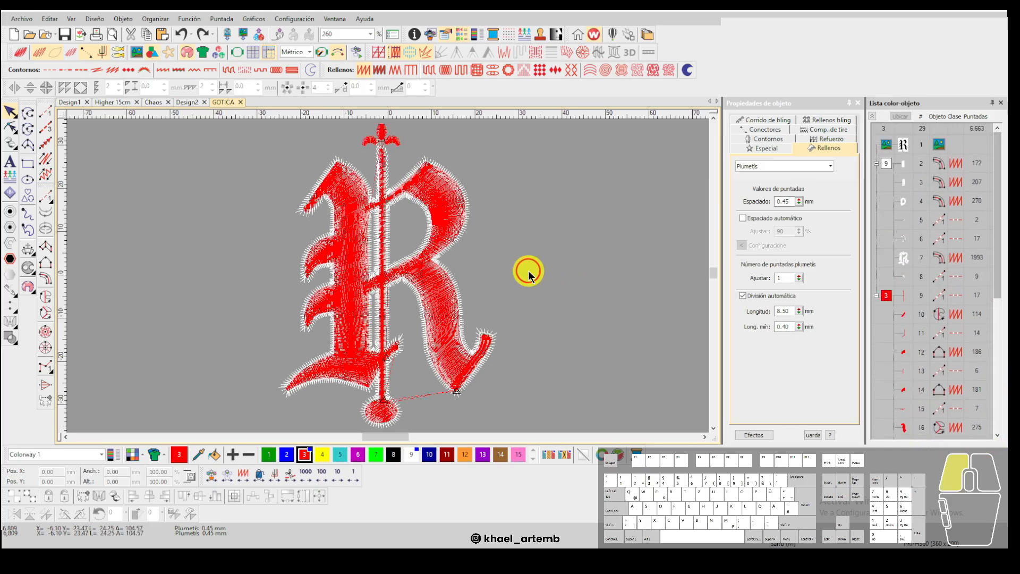
Trace the white border layer's stitching order from the first stitch, stepping back to recheck the bowl's inner contour.
{"action": "key", "text": "Home"}
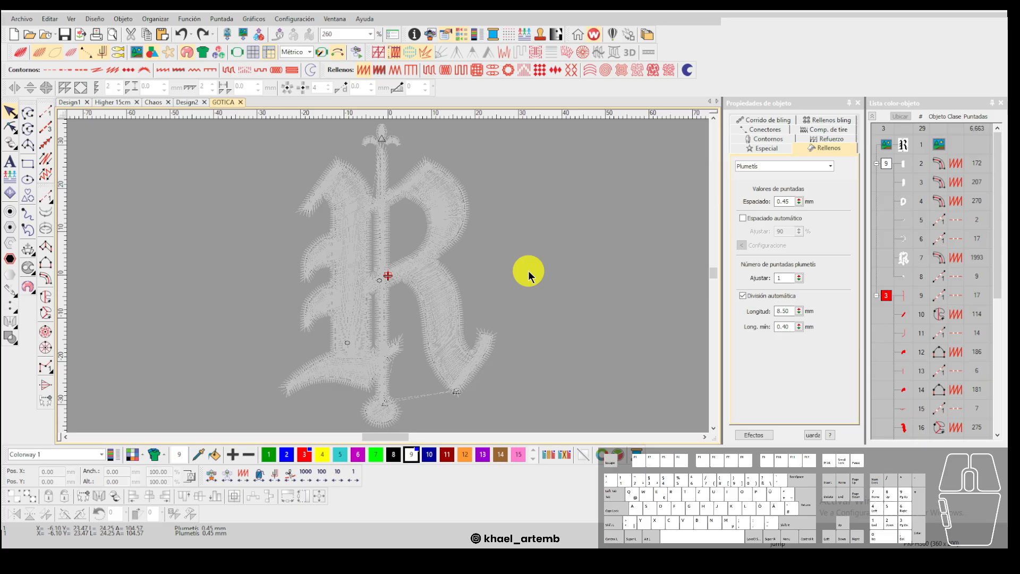
{"action": "key", "text": "Down"}
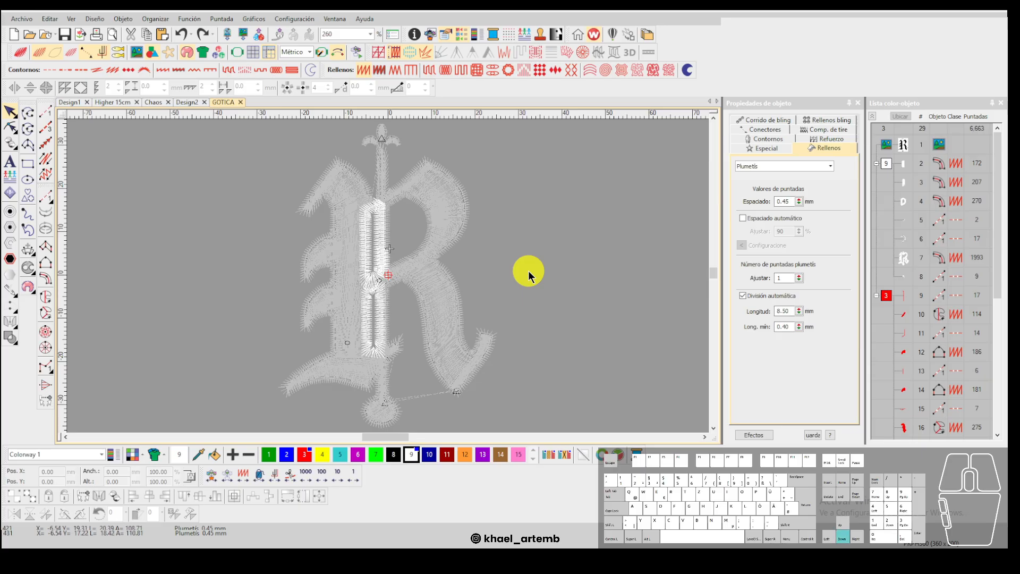
{"action": "key", "text": "Down"}
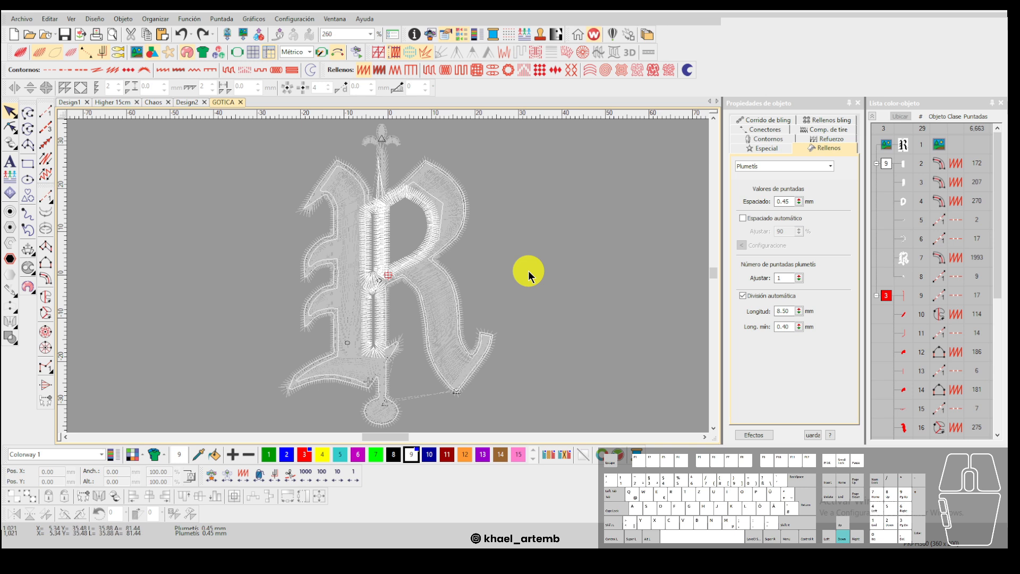
{"action": "key", "text": "Up"}
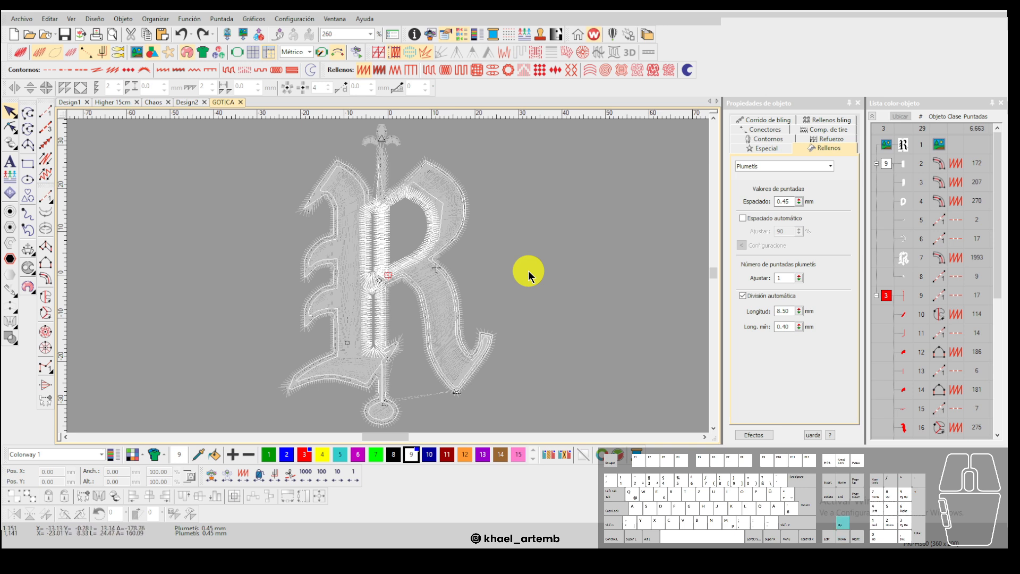
{"action": "key", "text": "Up"}
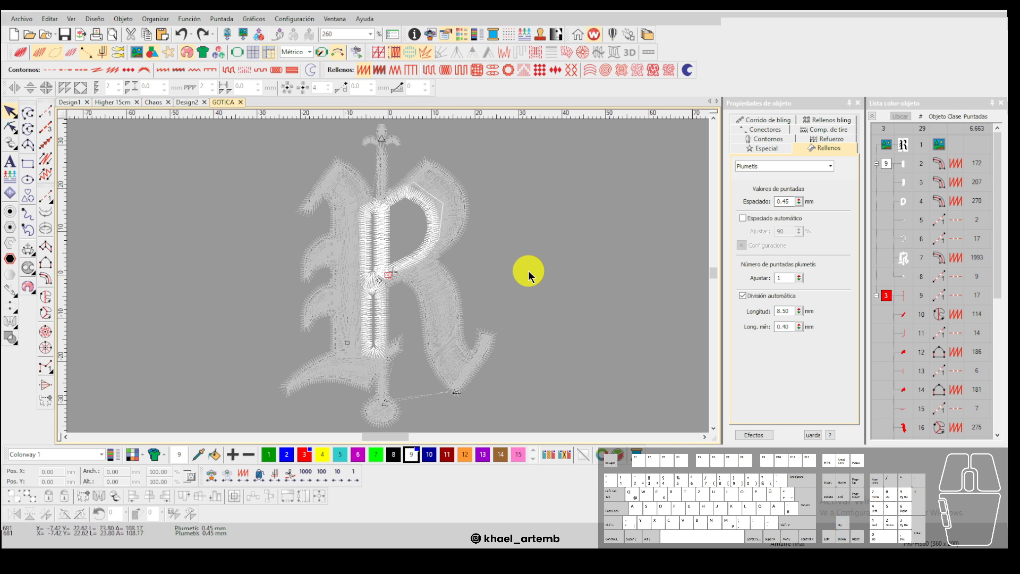
{"action": "key", "text": "Right"}
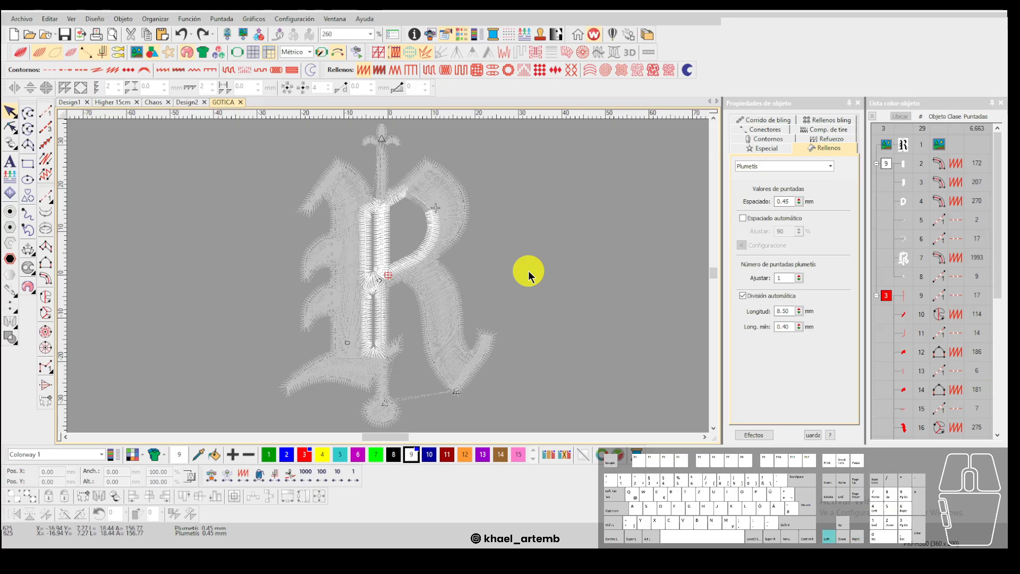
{"action": "key", "text": "Down"}
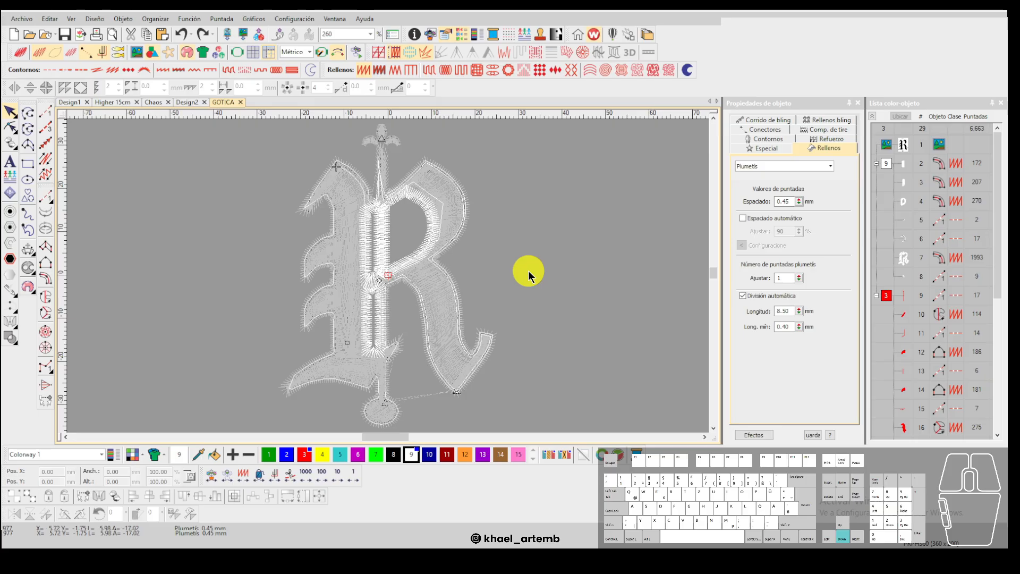
{"action": "key", "text": "Down"}
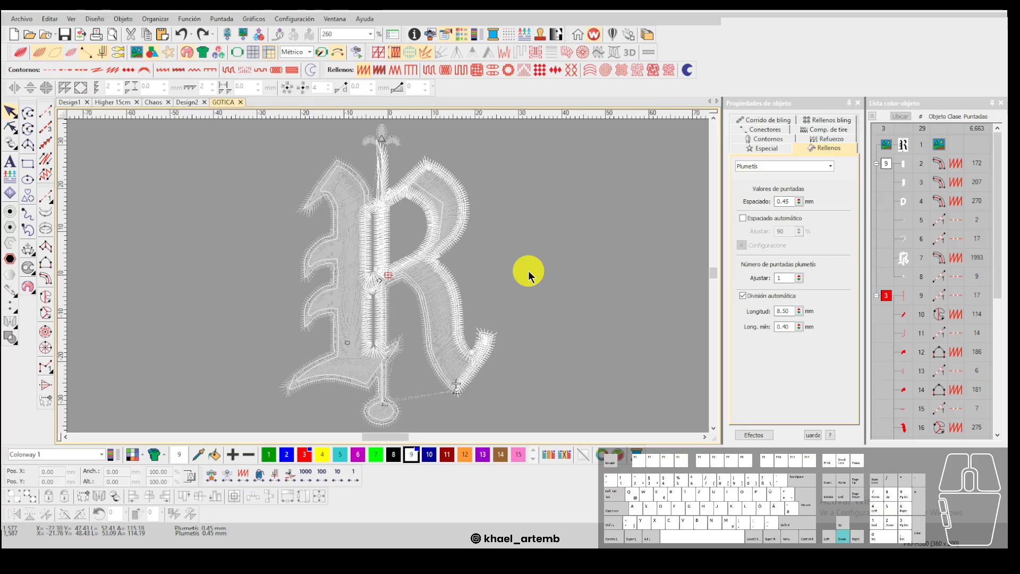
{"action": "key", "text": "Down"}
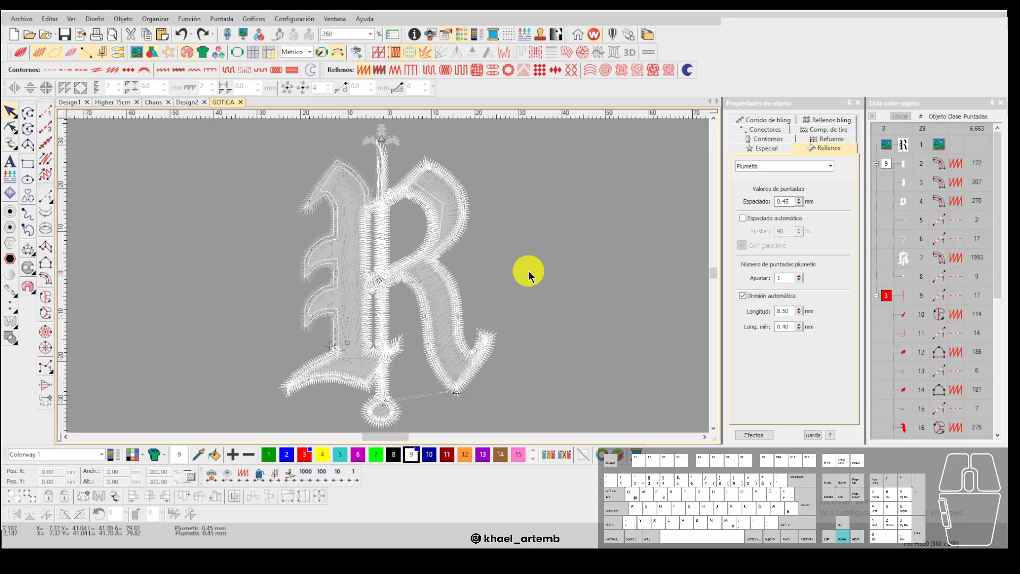
Advance the stitching sequence through the red hooks of the main stem to the end of the R's right leg.
{"action": "key", "text": "Down"}
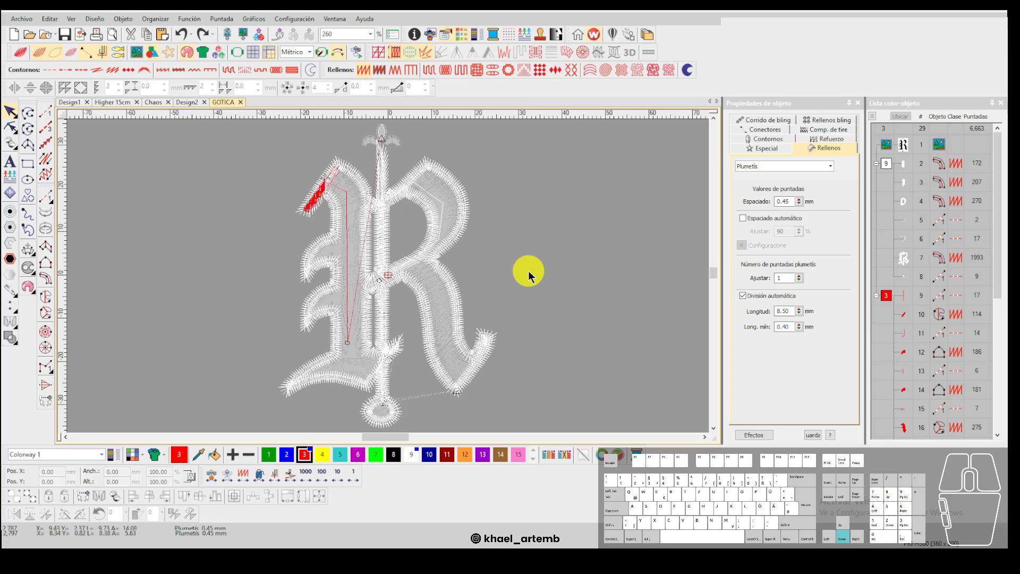
{"action": "key", "text": "Down"}
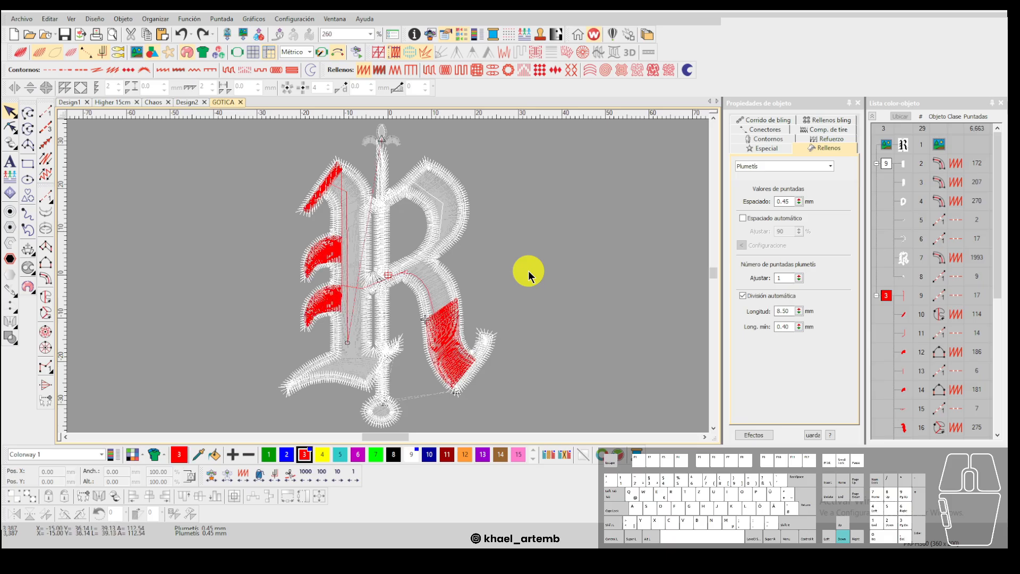
{"action": "key", "text": "Down"}
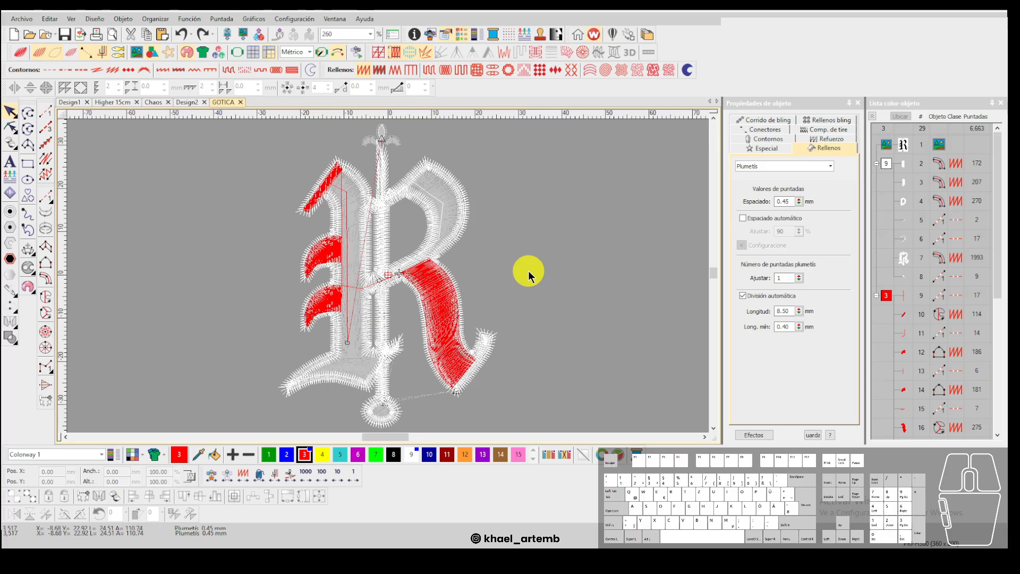
Select the right leg's fill, check its place in the colour-object sequence, and clear the selection.
{"action": "scroll", "coordinate": [382, 273], "scroll_direction": "up", "scroll_amount": 3}
{"action": "left_click", "coordinate": [372, 265]}
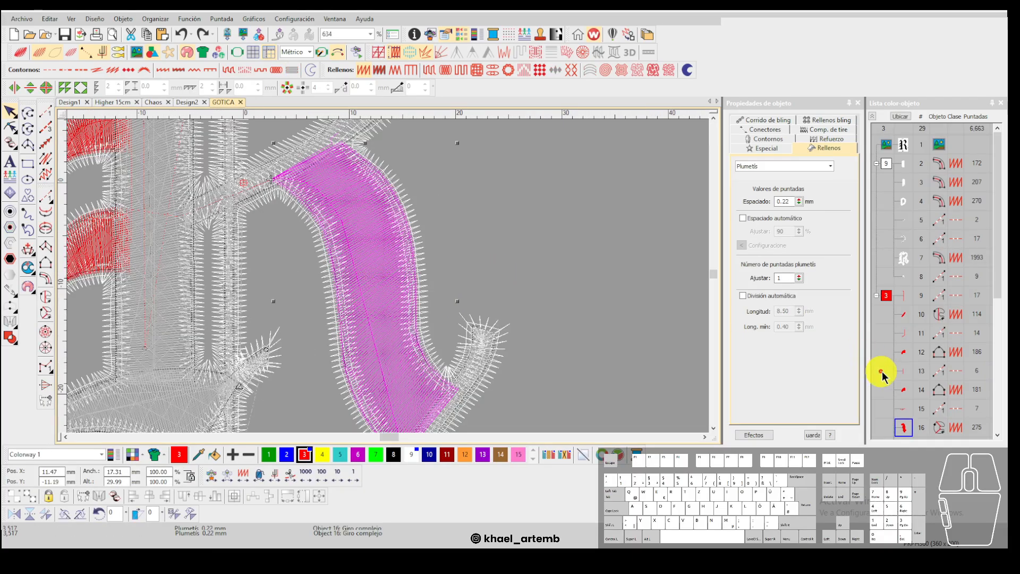
{"action": "scroll", "coordinate": [895, 379], "scroll_direction": "down", "scroll_amount": 2}
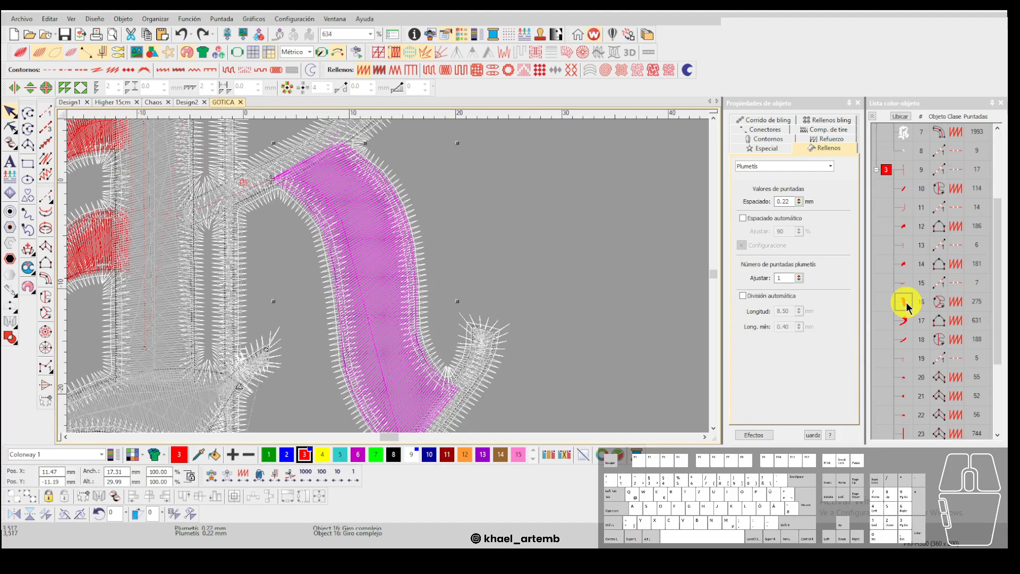
{"action": "scroll", "coordinate": [282, 260], "scroll_direction": "down", "scroll_amount": 3}
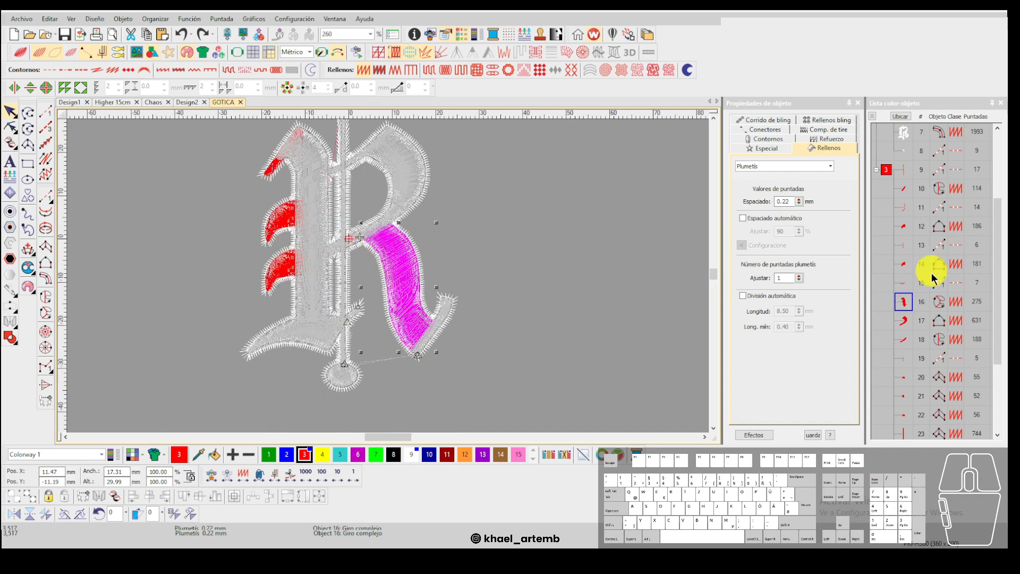
{"action": "scroll", "coordinate": [905, 287], "scroll_direction": "up", "scroll_amount": 2}
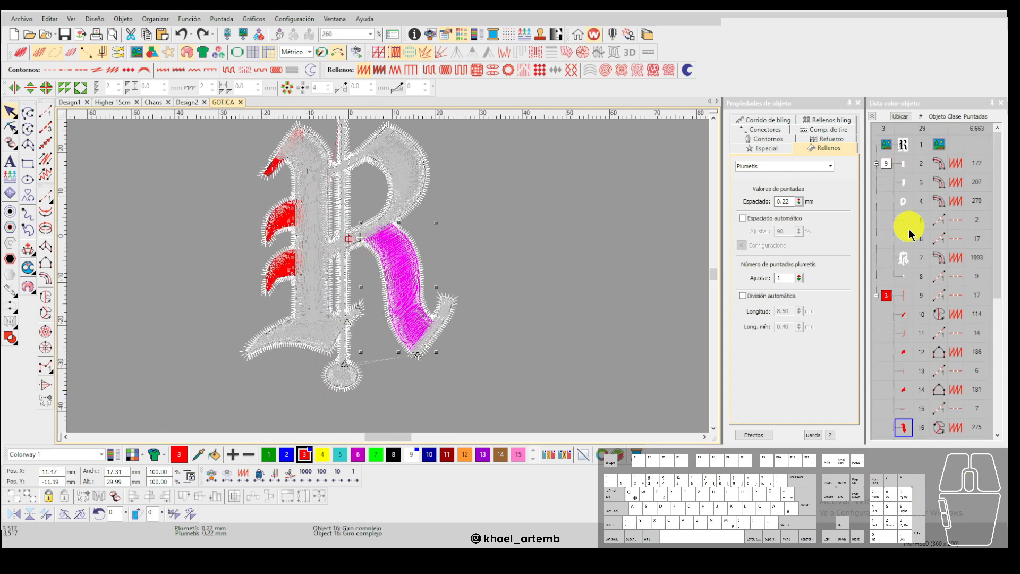
{"action": "scroll", "coordinate": [385, 277], "scroll_direction": "down", "scroll_amount": 1}
{"action": "scroll", "coordinate": [387, 275], "scroll_direction": "up", "scroll_amount": 1}
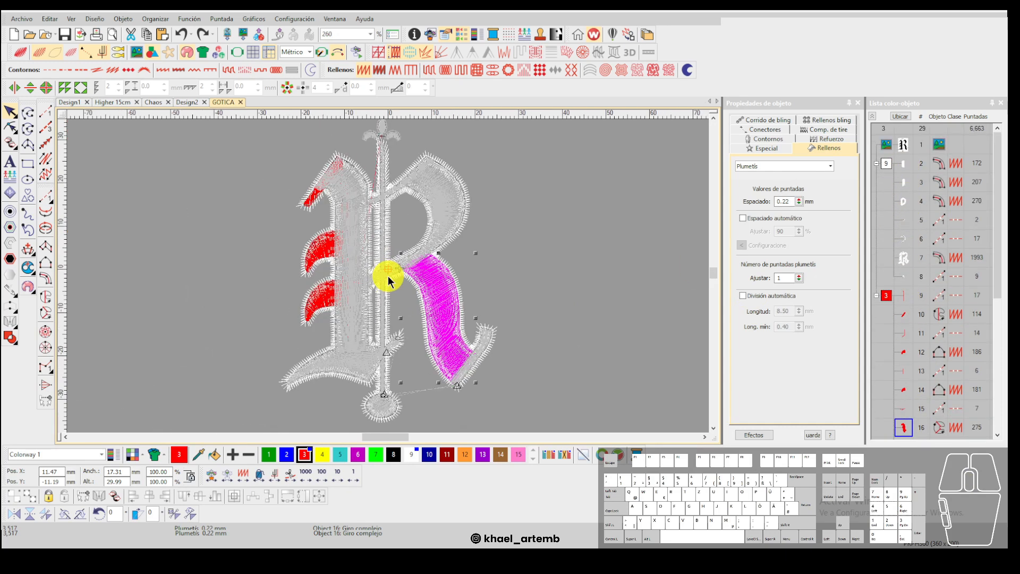
{"action": "scroll", "coordinate": [391, 276], "scroll_direction": "down", "scroll_amount": 1}
{"action": "scroll", "coordinate": [389, 278], "scroll_direction": "up", "scroll_amount": 1}
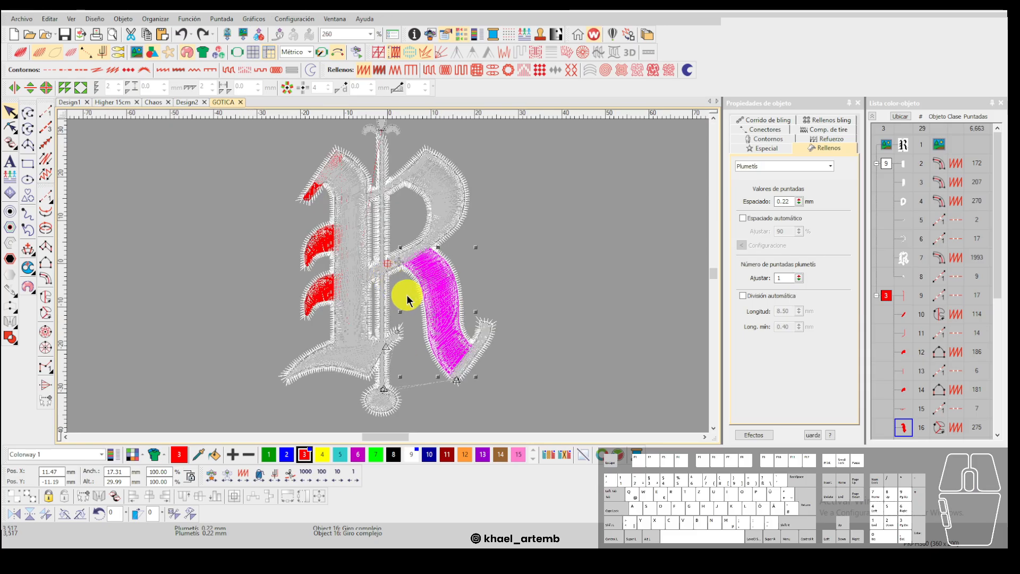
{"action": "scroll", "coordinate": [907, 335], "scroll_direction": "down", "scroll_amount": 2}
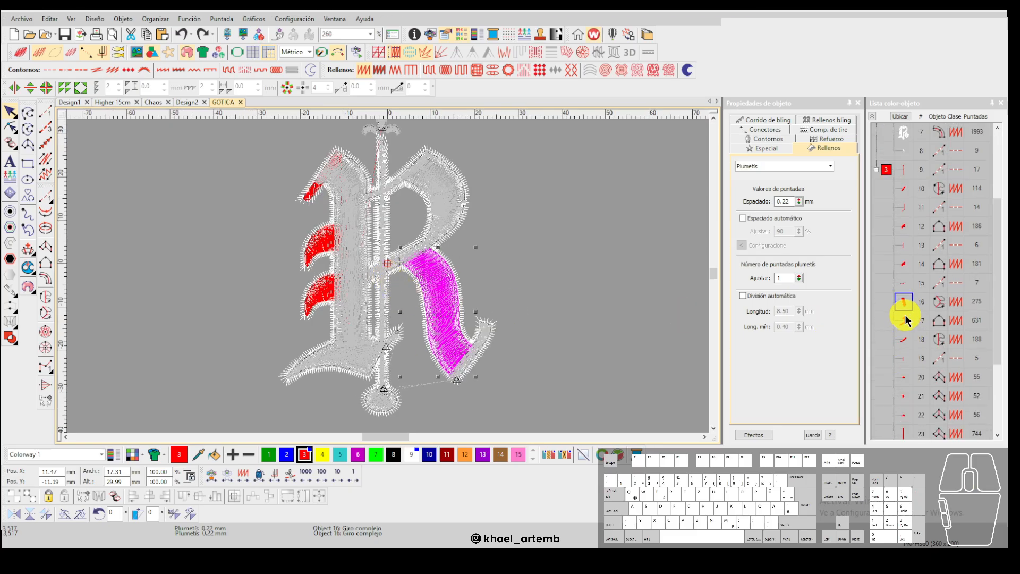
{"action": "left_click", "coordinate": [580, 269]}
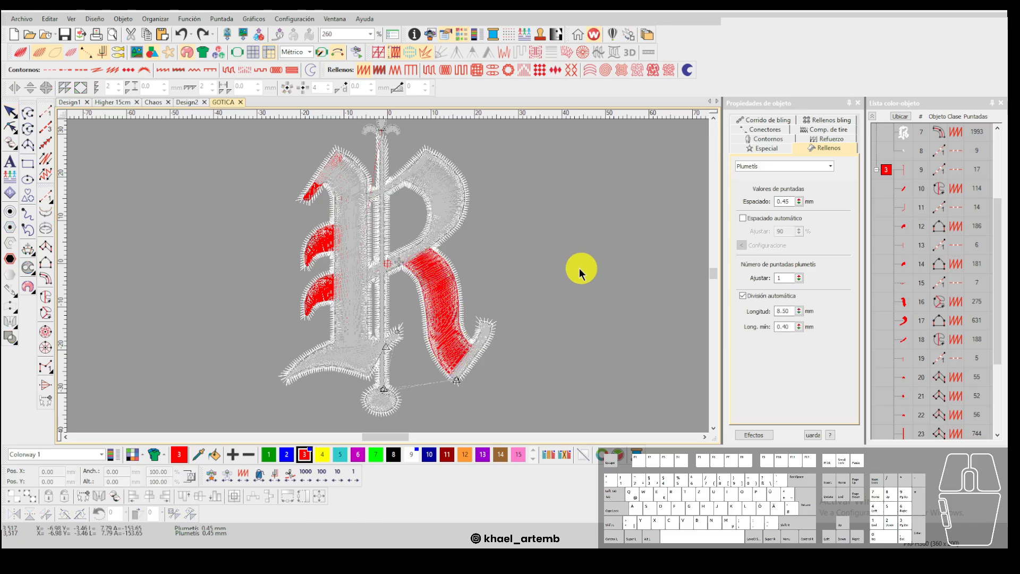
Advance the stitching sequence from the right leg through the R's upper bowl and its two connecting arms.
{"action": "key", "text": "Down"}
{"action": "key", "text": "Down"}
{"action": "key", "text": "Down"}
{"action": "key", "text": "Down"}
{"action": "key", "text": "Down"}
{"action": "key", "text": "Down"}
{"action": "key", "text": "Down"}
{"action": "key", "text": "Down"}
{"action": "key", "text": "Down"}
{"action": "key", "text": "Down"}
{"action": "key", "text": "Down"}
{"action": "key", "text": "Down"}
{"action": "key", "text": "Down"}
{"action": "key", "text": "Down"}
{"action": "key", "text": "Down"}
{"action": "key", "text": "Down"}
{"action": "key", "text": "Down"}
{"action": "key", "text": "Down"}
{"action": "key", "text": "Down"}
{"action": "key", "text": "Down"}
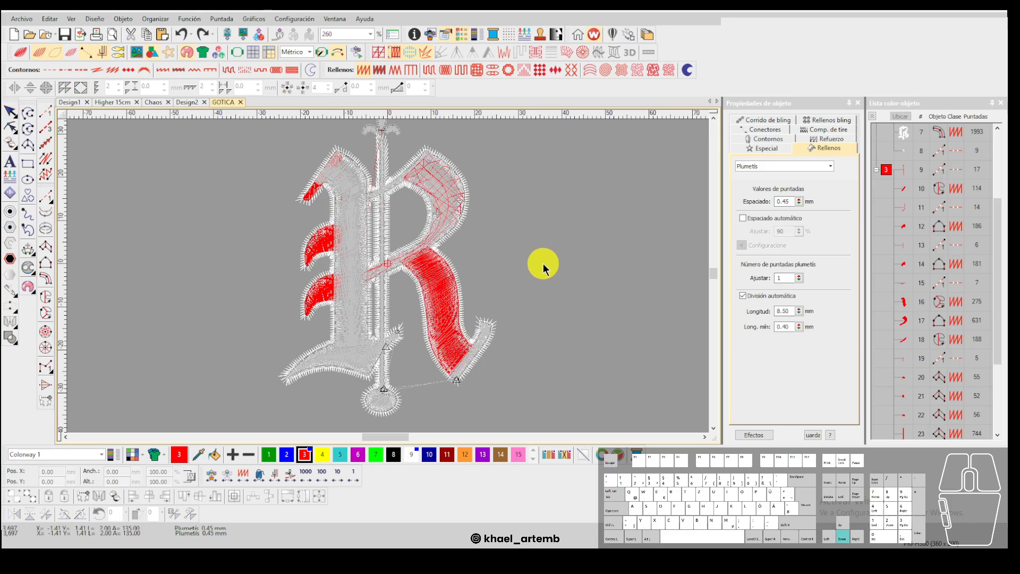
{"action": "key", "text": "Down"}
{"action": "key", "text": "Down"}
{"action": "key", "text": "Down"}
{"action": "key", "text": "Down"}
{"action": "key", "text": "Down"}
{"action": "key", "text": "Down"}
{"action": "key", "text": "Down"}
{"action": "key", "text": "Down"}
{"action": "key", "text": "Down"}
{"action": "key", "text": "Down"}
{"action": "key", "text": "Down"}
{"action": "key", "text": "Down"}
{"action": "key", "text": "Down"}
{"action": "key", "text": "Down"}
{"action": "key", "text": "Down"}
{"action": "key", "text": "Down"}
{"action": "key", "text": "Down"}
{"action": "key", "text": "Down"}
{"action": "key", "text": "Down"}
{"action": "key", "text": "Down"}
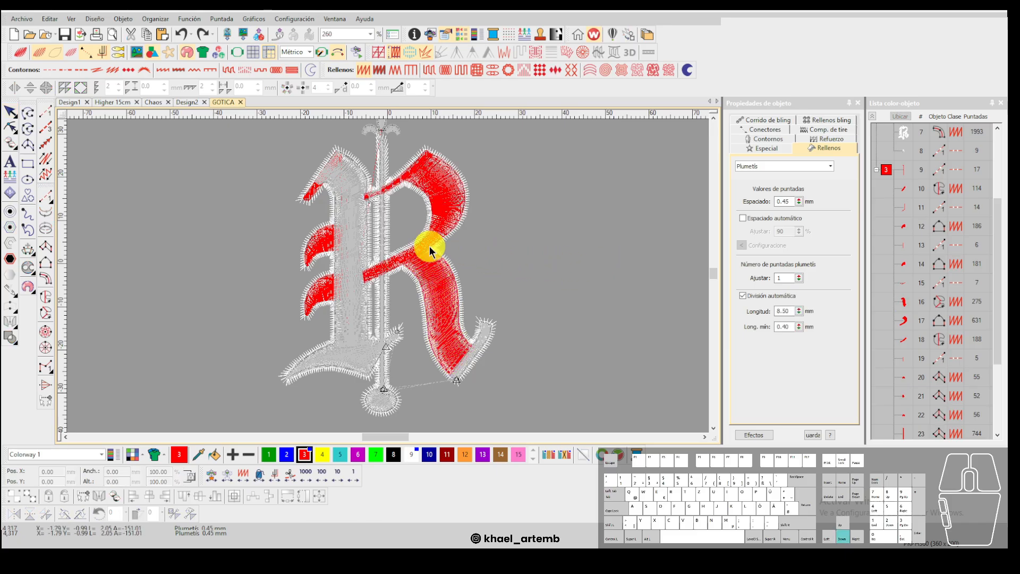
Advance the stitching sequence through the top fleur-de-lis ornament and the thin vertical spear down to its lower end.
{"action": "key", "text": "Down"}
{"action": "key", "text": "Down"}
{"action": "key", "text": "Down"}
{"action": "key", "text": "Down"}
{"action": "key", "text": "Down"}
{"action": "key", "text": "Down"}
{"action": "key", "text": "Down"}
{"action": "key", "text": "Down"}
{"action": "key", "text": "Down"}
{"action": "key", "text": "Down"}
{"action": "key", "text": "Down"}
{"action": "key", "text": "Down"}
{"action": "key", "text": "Down"}
{"action": "key", "text": "Down"}
{"action": "key", "text": "Down"}
{"action": "key", "text": "Down"}
{"action": "key", "text": "Down"}
{"action": "key", "text": "Down"}
{"action": "key", "text": "Down"}
{"action": "key", "text": "Down"}
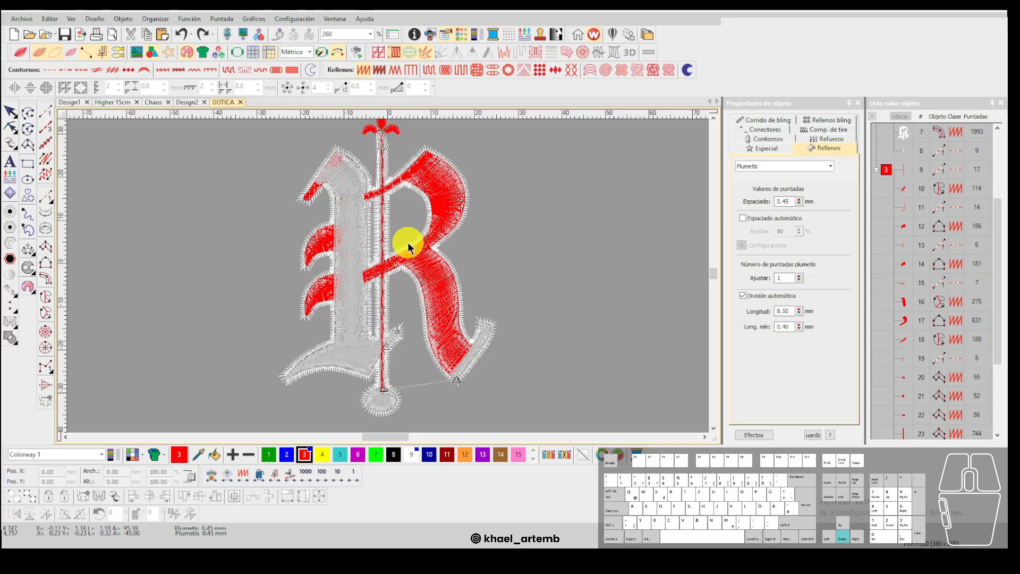
{"action": "key", "text": "Down"}
{"action": "key", "text": "Down"}
{"action": "key", "text": "Down"}
{"action": "key", "text": "Down"}
{"action": "key", "text": "Down"}
{"action": "key", "text": "Down"}
{"action": "key", "text": "Down"}
{"action": "key", "text": "Down"}
{"action": "key", "text": "Down"}
{"action": "key", "text": "Down"}
{"action": "key", "text": "Down"}
{"action": "key", "text": "Down"}
{"action": "key", "text": "Down"}
{"action": "key", "text": "Down"}
{"action": "key", "text": "Down"}
{"action": "key", "text": "Down"}
{"action": "key", "text": "Down"}
{"action": "key", "text": "Down"}
{"action": "key", "text": "Down"}
{"action": "key", "text": "Down"}
Examine, stitch by stitch, the travelling thread between the spear's lower end and the tip of the right leg.
{"action": "scroll", "coordinate": [400, 399], "scroll_direction": "up", "scroll_amount": 5}
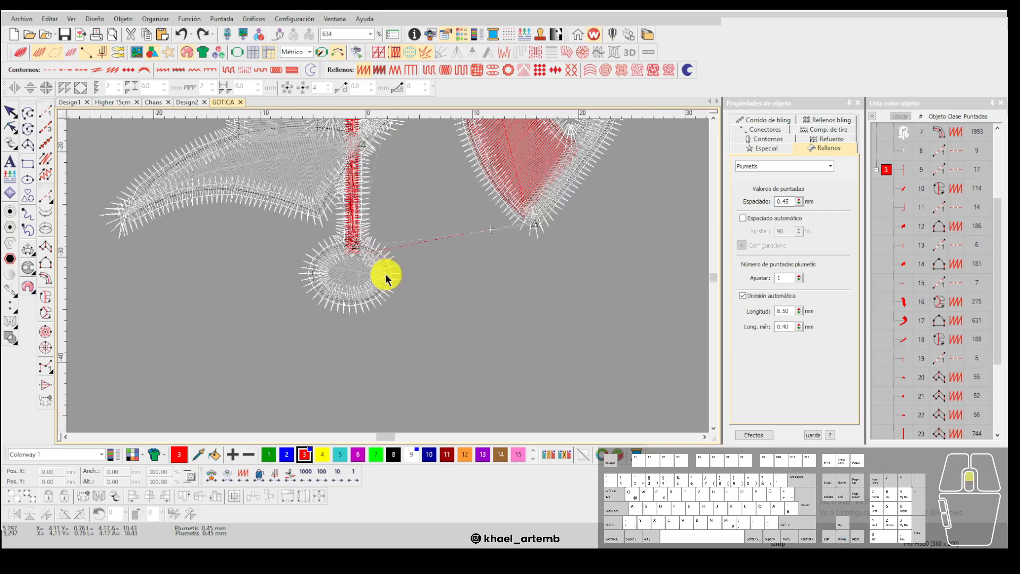
{"action": "scroll", "coordinate": [388, 276], "scroll_direction": "up", "scroll_amount": 2}
{"action": "key", "text": "Down"}
{"action": "key", "text": "Down"}
{"action": "key", "text": "Down"}
{"action": "key", "text": "Down"}
{"action": "key", "text": "Down"}
{"action": "key", "text": "Down"}
{"action": "key", "text": "Down"}
{"action": "key", "text": "Down"}
{"action": "key", "text": "Down"}
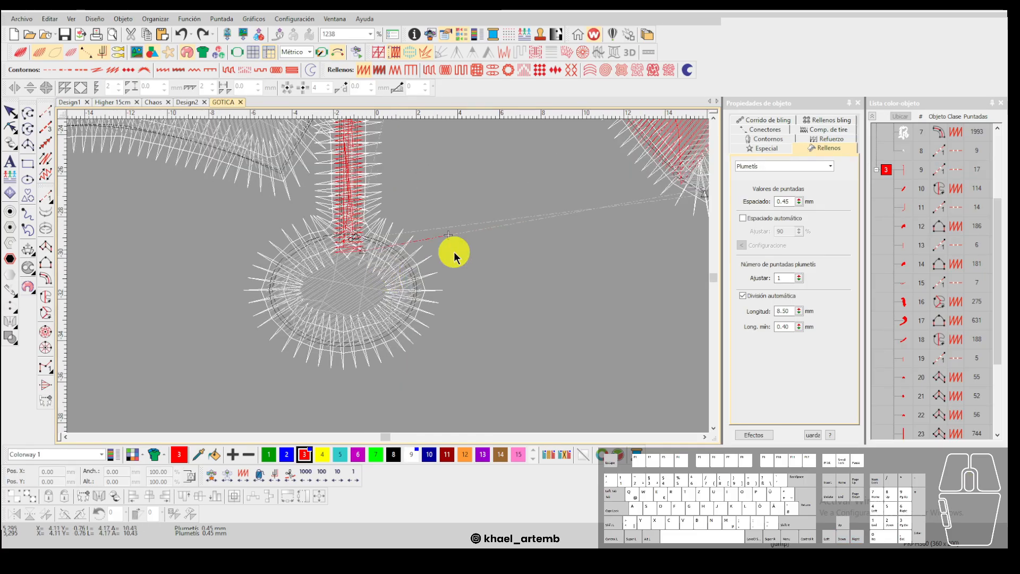
{"action": "scroll", "coordinate": [387, 274], "scroll_direction": "down", "scroll_amount": 1}
{"action": "key", "text": "Left"}
{"action": "scroll", "coordinate": [388, 274], "scroll_direction": "down", "scroll_amount": 4}
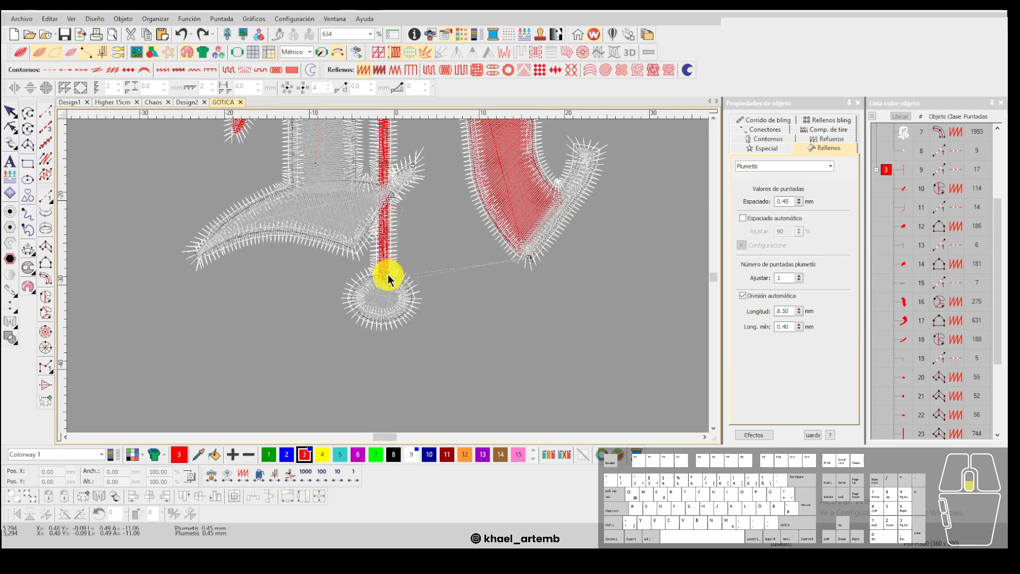
Check the spear's column fill in the realistic stitch preview and return to the plain stitch view.
{"action": "key", "text": "t"}
{"action": "scroll", "coordinate": [388, 276], "scroll_direction": "up", "scroll_amount": 7}
{"action": "left_click", "coordinate": [347, 263]}
{"action": "scroll", "coordinate": [347, 263], "scroll_direction": "down", "scroll_amount": 5}
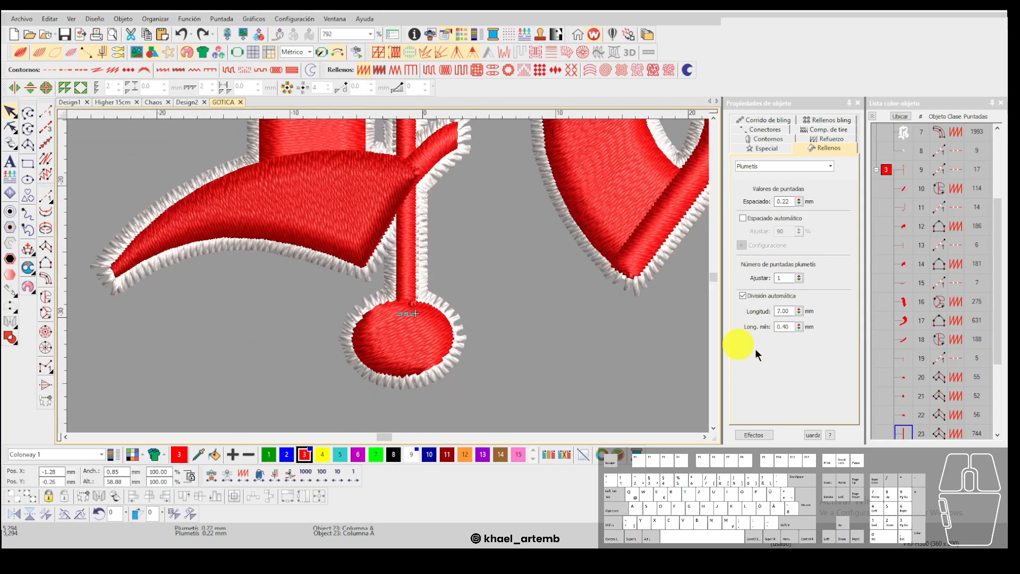
{"action": "key", "text": "t"}
{"action": "scroll", "coordinate": [388, 269], "scroll_direction": "down", "scroll_amount": 4}
{"action": "scroll", "coordinate": [388, 274], "scroll_direction": "down", "scroll_amount": 1}
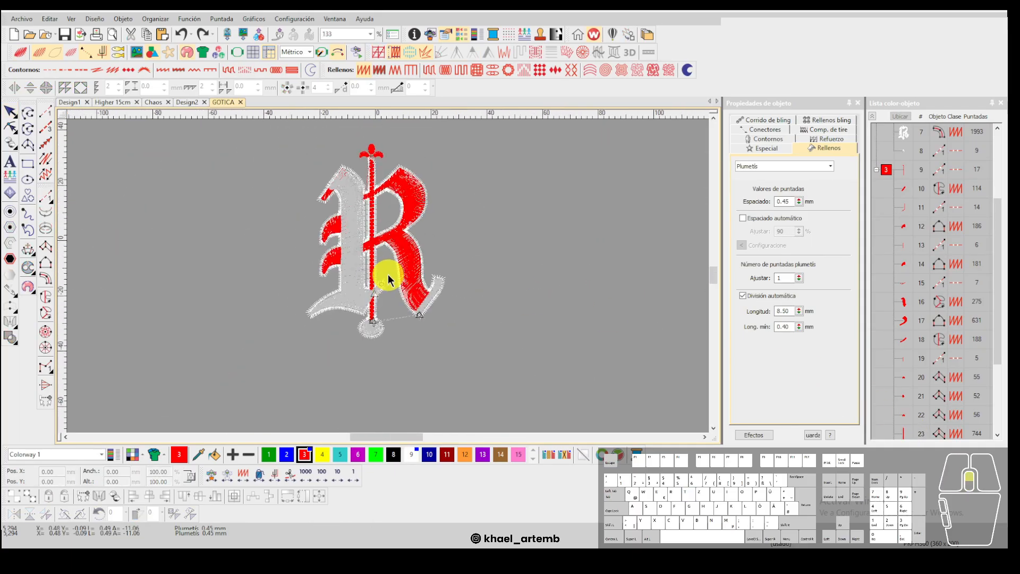
Digitize a closed complex fill in blue colour 2 around the whole R, about 67 by 87 mm.
{"action": "left_click", "coordinate": [45, 296]}
{"action": "left_click", "coordinate": [292, 455]}
{"action": "left_click", "coordinate": [457, 350]}
{"action": "left_click", "coordinate": [390, 385]}
{"action": "left_click", "coordinate": [256, 339]}
{"action": "left_click", "coordinate": [252, 240]}
{"action": "left_click", "coordinate": [259, 152]}
{"action": "left_click", "coordinate": [338, 184]}
{"action": "left_click", "coordinate": [369, 156]}
{"action": "left_click", "coordinate": [544, 154]}
{"action": "left_click", "coordinate": [540, 376]}
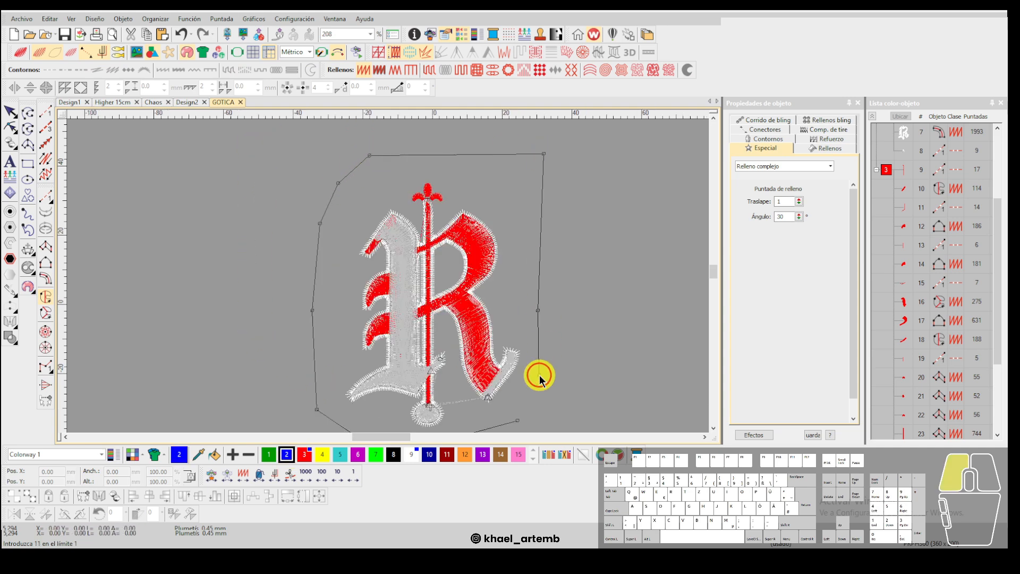
{"action": "scroll", "coordinate": [404, 282], "scroll_direction": "up", "scroll_amount": 2}
{"action": "scroll", "coordinate": [388, 278], "scroll_direction": "down", "scroll_amount": 2}
{"action": "scroll", "coordinate": [388, 279], "scroll_direction": "up", "scroll_amount": 1}
{"action": "key", "text": "Return"}
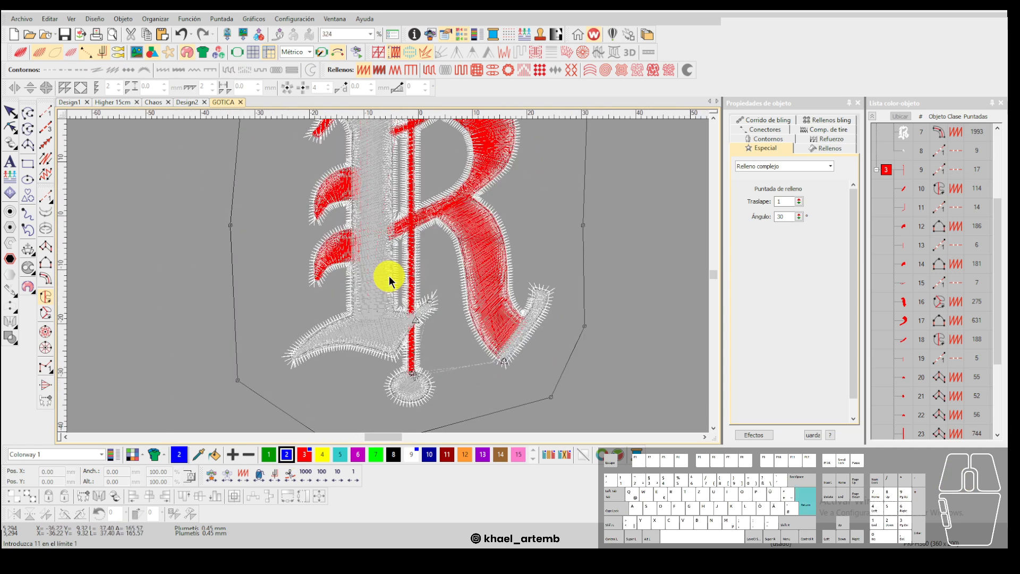
{"action": "scroll", "coordinate": [390, 274], "scroll_direction": "down", "scroll_amount": 2}
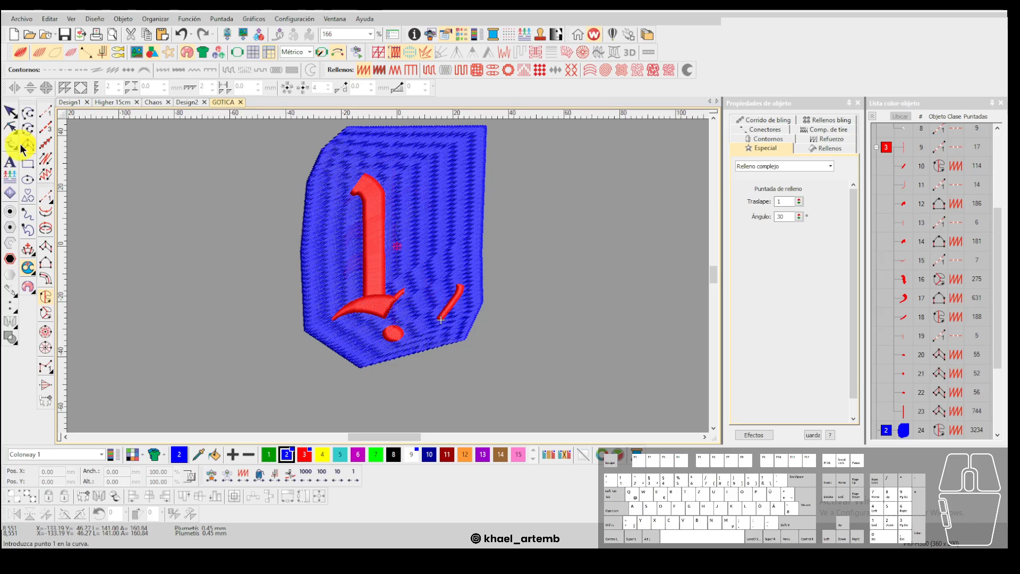
Change the large blue shape's fill type to Tatami.
{"action": "left_click", "coordinate": [11, 112]}
{"action": "left_click", "coordinate": [429, 71]}
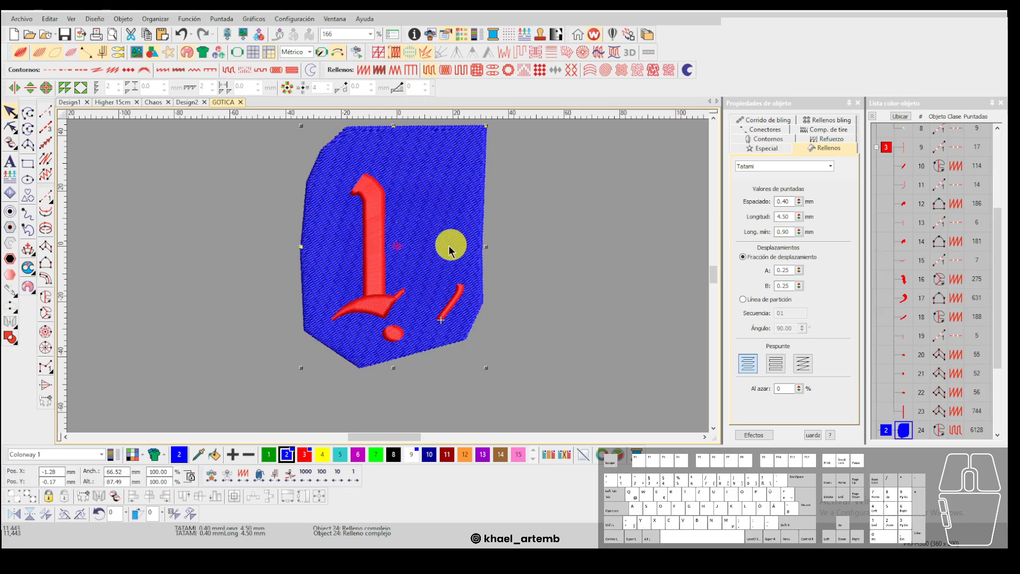
{"action": "scroll", "coordinate": [925, 351], "scroll_direction": "down", "scroll_amount": 1}
{"action": "scroll", "coordinate": [429, 288], "scroll_direction": "down", "scroll_amount": 1}
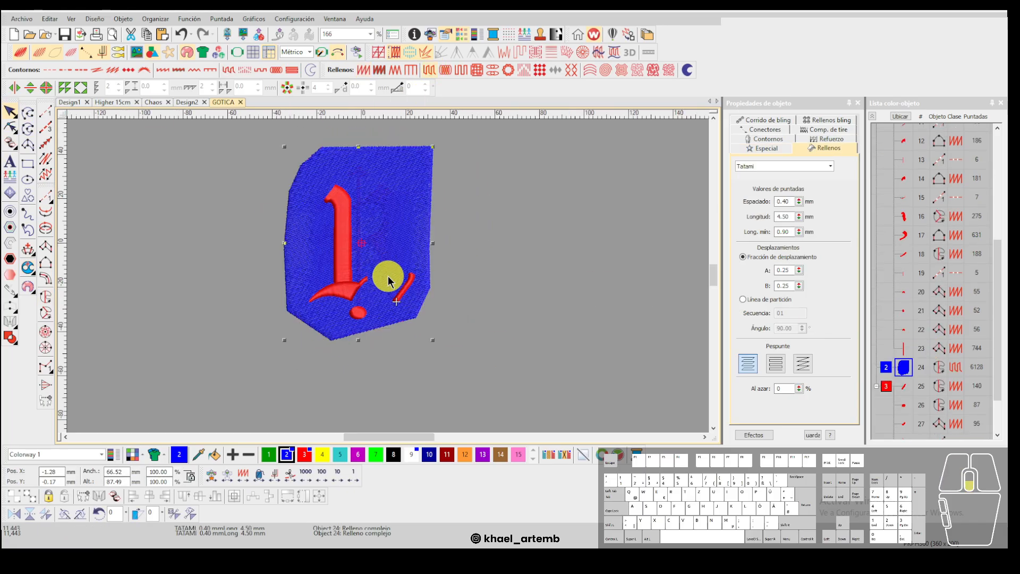
Inspect the spear column's reshape points via object 23, the object just before the blue fill in the sequence.
{"action": "scroll", "coordinate": [381, 260], "scroll_direction": "up", "scroll_amount": 1}
{"action": "left_click", "coordinate": [904, 348]}
{"action": "key", "text": "h"}
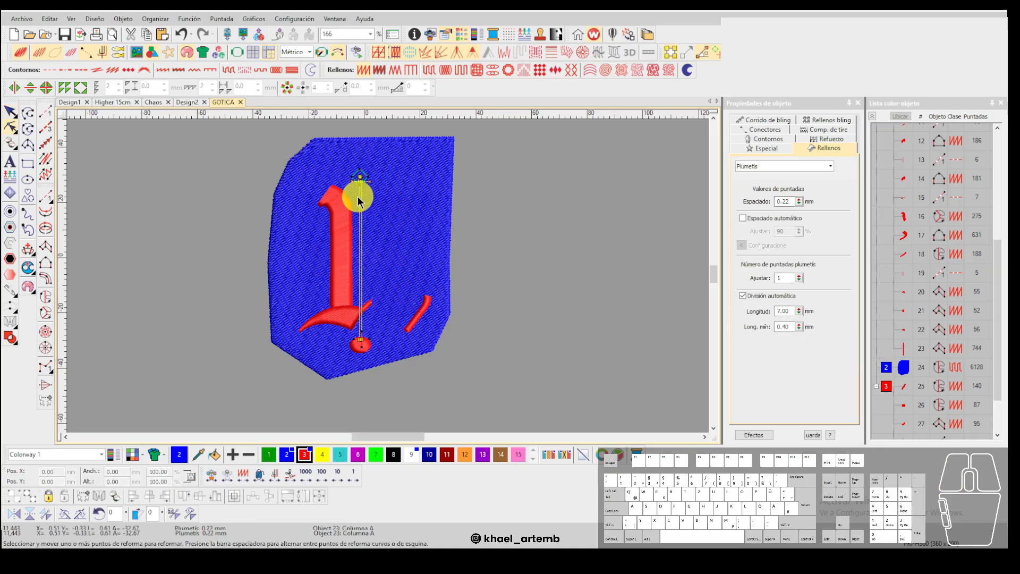
{"action": "key", "text": "Escape"}
Delete the blue Tatami fill covering the R.
{"action": "left_click", "coordinate": [453, 230]}
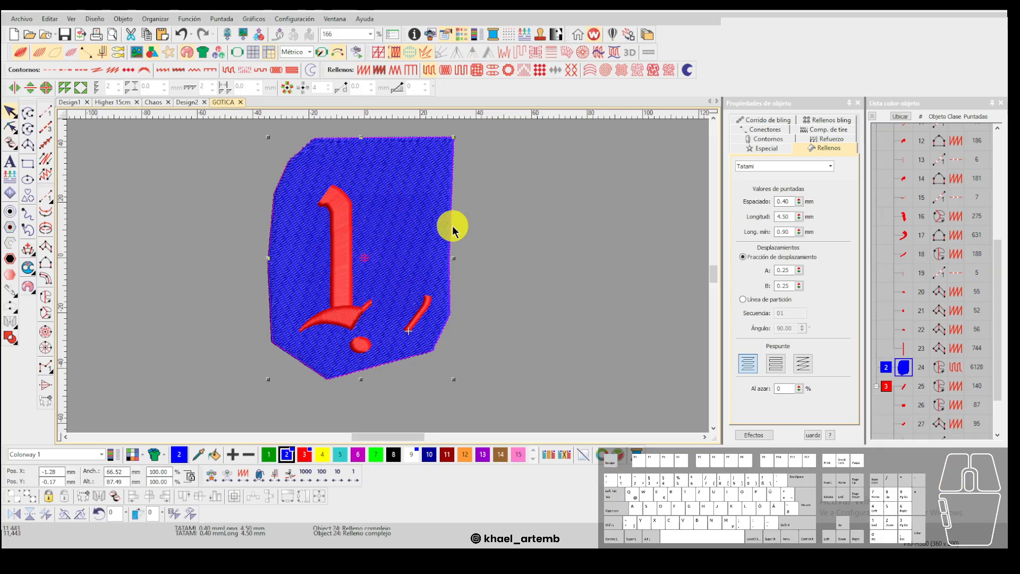
{"action": "key", "text": "Delete"}
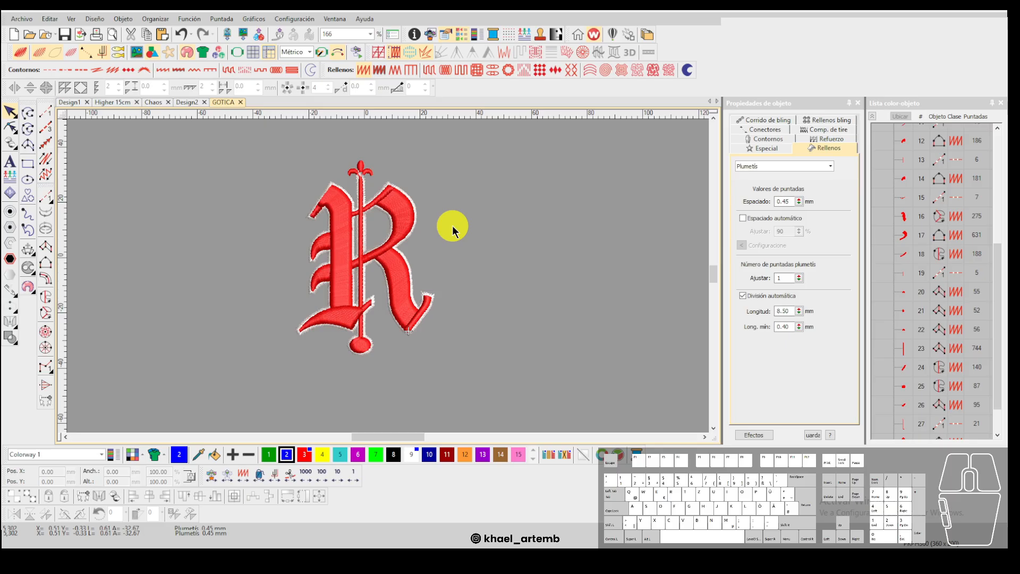
Advance the stitching sequence past the right leg's upturned tail to the end of the bottom ball.
{"action": "scroll", "coordinate": [383, 264], "scroll_direction": "up", "scroll_amount": 1}
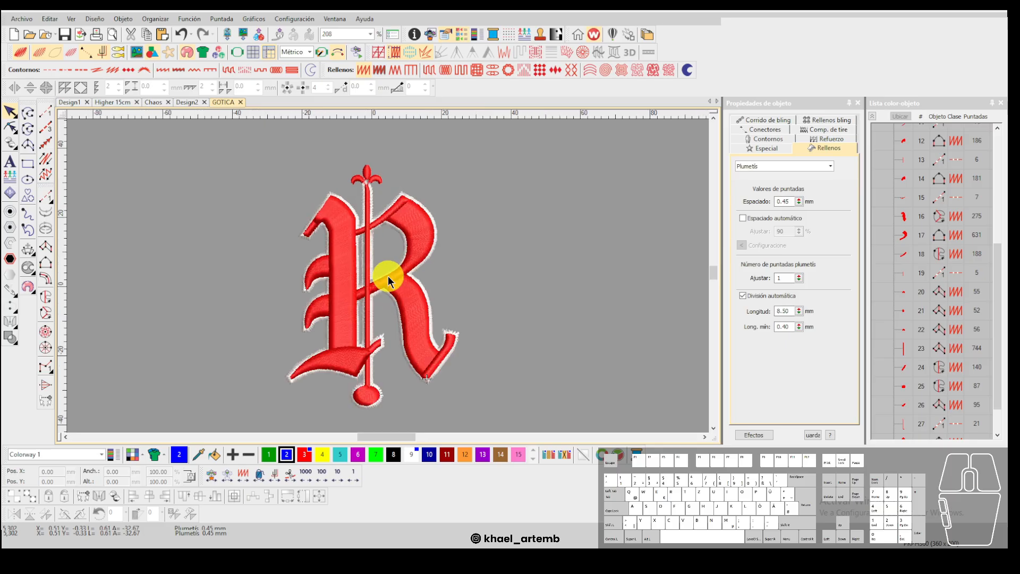
{"action": "key", "text": "Down"}
{"action": "key", "text": "Down"}
{"action": "key", "text": "Down"}
{"action": "key", "text": "Down"}
{"action": "key", "text": "Down"}
{"action": "key", "text": "Down"}
{"action": "key", "text": "Down"}
{"action": "key", "text": "Down"}
{"action": "key", "text": "Down"}
{"action": "key", "text": "Down"}
{"action": "key", "text": "Down"}
{"action": "key", "text": "Down"}
{"action": "key", "text": "Down"}
{"action": "key", "text": "Down"}
{"action": "key", "text": "Down"}
{"action": "key", "text": "Down"}
{"action": "key", "text": "Down"}
{"action": "key", "text": "Down"}
{"action": "key", "text": "Down"}
{"action": "key", "text": "Down"}
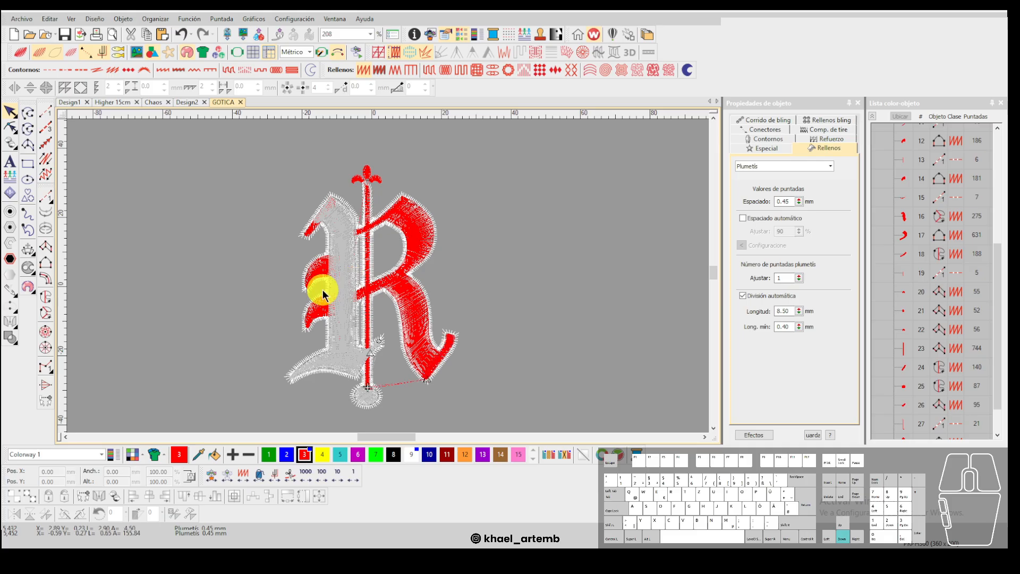
{"action": "key", "text": "Down"}
{"action": "key", "text": "Down"}
{"action": "key", "text": "Down"}
{"action": "key", "text": "Down"}
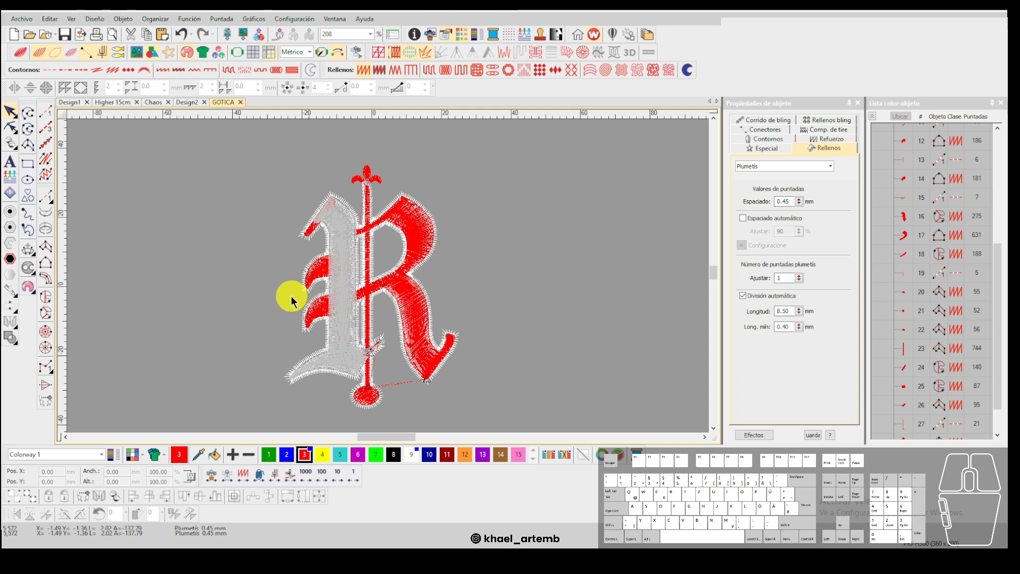
Move the stitching sequence back into the bottom ball, before the travelling thread to the small flick crossing the spear.
{"action": "key", "text": "Down"}
{"action": "key", "text": "Up"}
{"action": "key", "text": "Up"}
{"action": "key", "text": "Up"}
{"action": "key", "text": "Up"}
{"action": "scroll", "coordinate": [352, 325], "scroll_direction": "up", "scroll_amount": 2}
{"action": "key", "text": "Right"}
{"action": "scroll", "coordinate": [398, 297], "scroll_direction": "up", "scroll_amount": 3}
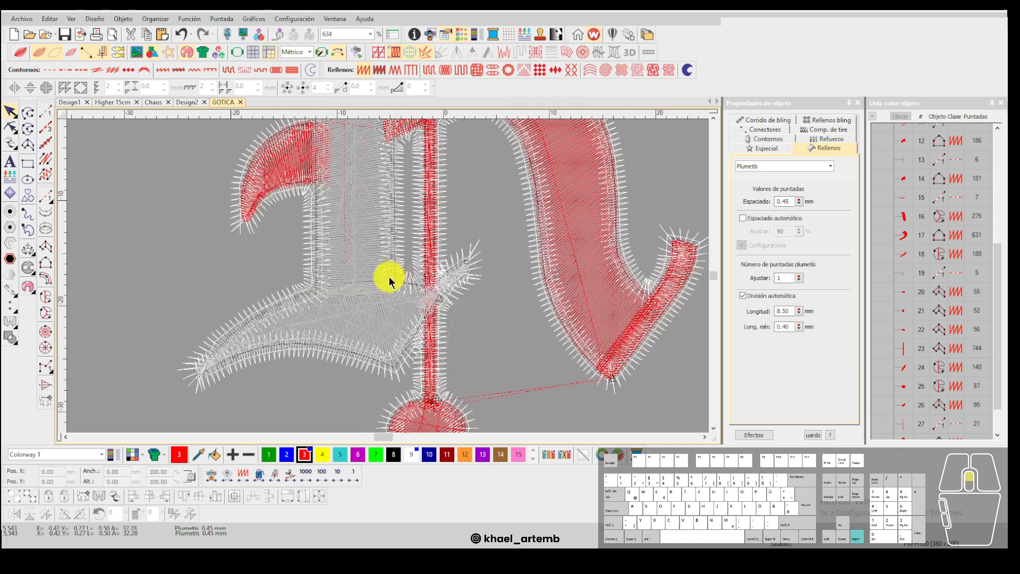
Advance the stitching sequence from the bottom ball along the travelling thread and through the small flick beside the spear column.
{"action": "scroll", "coordinate": [389, 276], "scroll_direction": "up", "scroll_amount": 1}
{"action": "key", "text": "Right"}
{"action": "key", "text": "Right"}
{"action": "key", "text": "Right"}
{"action": "key", "text": "Right"}
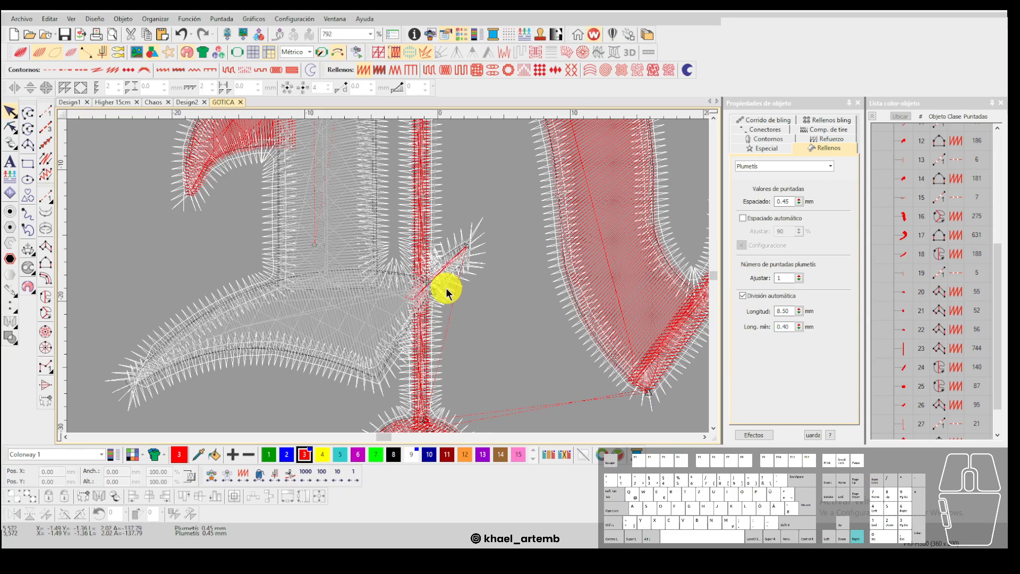
{"action": "key", "text": "Right"}
{"action": "key", "text": "Right"}
{"action": "key", "text": "Right"}
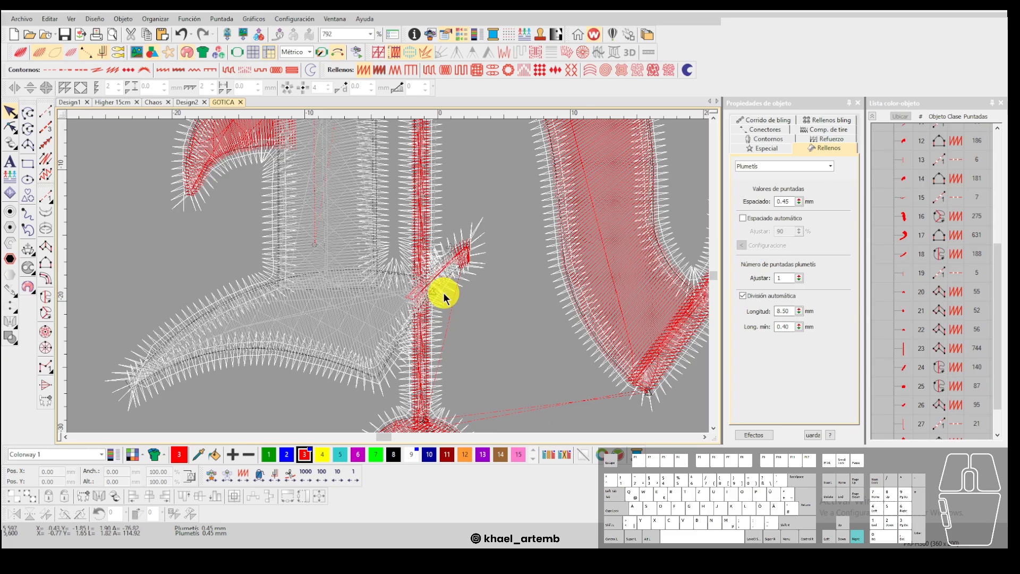
Compare the realistic thread preview with the plain stitch view where the small flick crosses the spear column.
{"action": "key", "text": "t"}
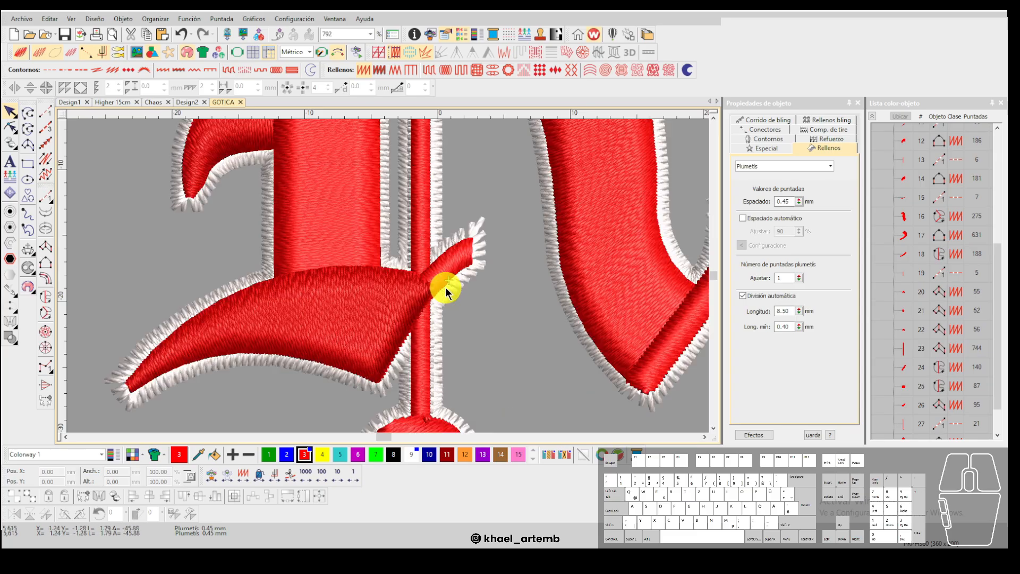
{"action": "key", "text": "t"}
{"action": "scroll", "coordinate": [445, 283], "scroll_direction": "up", "scroll_amount": 1}
{"action": "key", "text": "t"}
{"action": "key", "text": "t"}
{"action": "scroll", "coordinate": [388, 276], "scroll_direction": "up", "scroll_amount": 3}
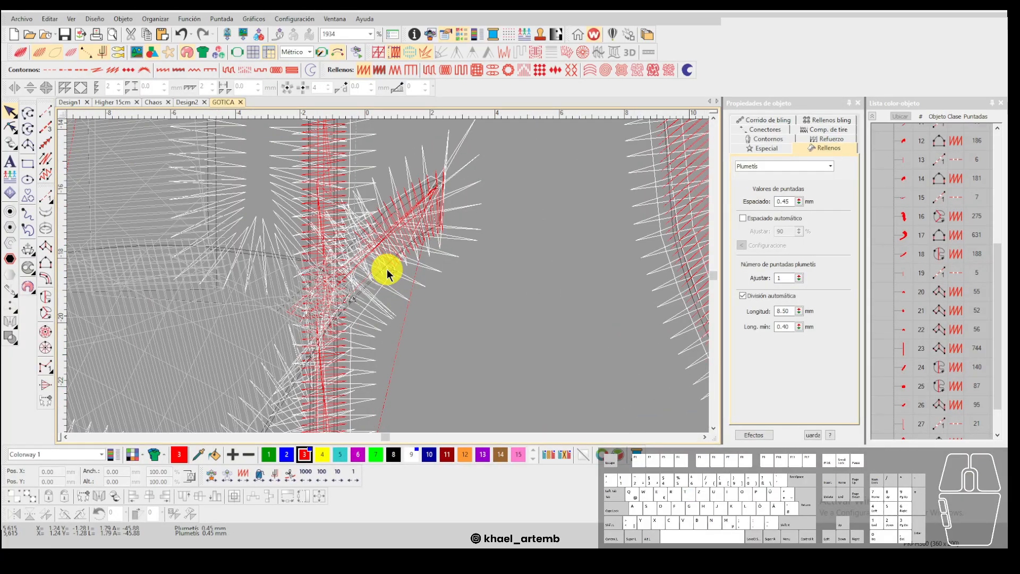
{"action": "key", "text": "t"}
{"action": "key", "text": "t"}
{"action": "scroll", "coordinate": [388, 276], "scroll_direction": "down", "scroll_amount": 6}
{"action": "scroll", "coordinate": [384, 286], "scroll_direction": "down", "scroll_amount": 4}
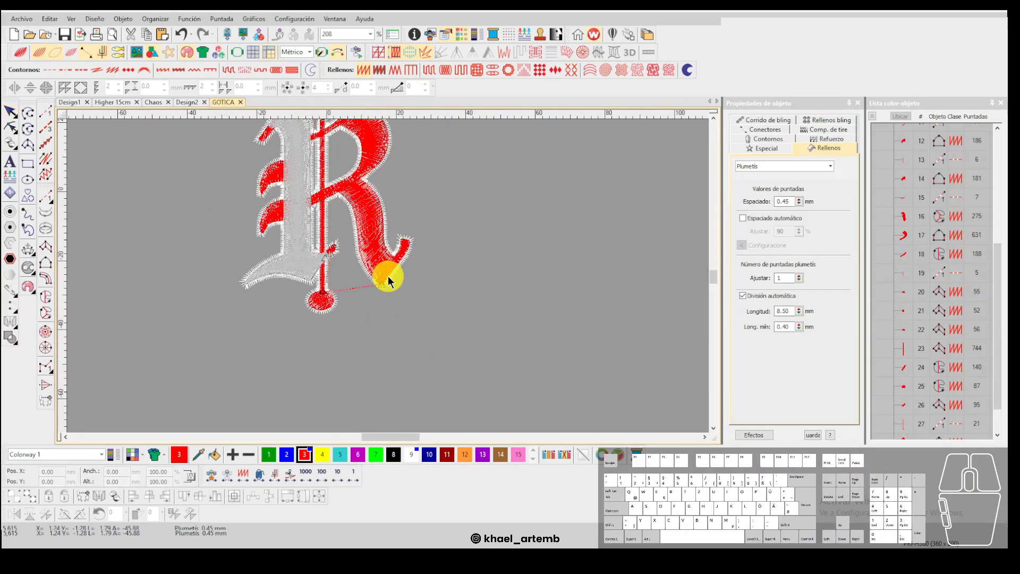
{"action": "key", "text": "t"}
Create a new blank design.
{"action": "left_click", "coordinate": [20, 20]}
{"action": "left_click", "coordinate": [35, 30]}
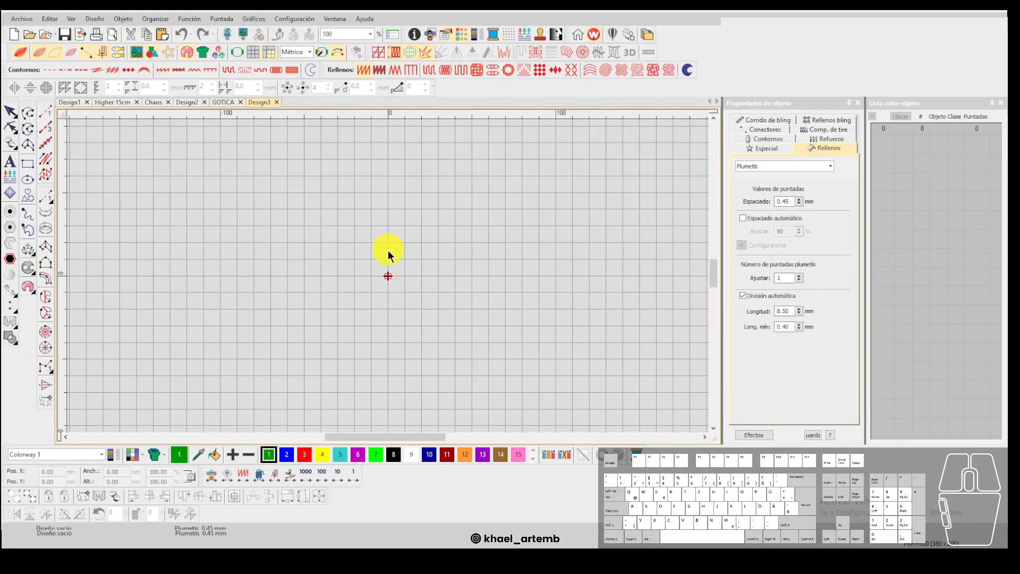
Digitize a closed Column B shape about 49 mm wide and 44 mm high with curved upper and lower edges.
{"action": "scroll", "coordinate": [388, 247], "scroll_direction": "up", "scroll_amount": 2}
{"action": "left_click", "coordinate": [46, 263]}
{"action": "left_click", "coordinate": [379, 299]}
{"action": "right_click", "coordinate": [401, 243]}
{"action": "left_click", "coordinate": [496, 262]}
{"action": "key", "text": "Return"}
{"action": "scroll", "coordinate": [499, 316], "scroll_direction": "up", "scroll_amount": 2}
{"action": "left_click", "coordinate": [318, 332]}
{"action": "right_click", "coordinate": [419, 345]}
{"action": "left_click", "coordinate": [497, 273]}
{"action": "key", "text": "Return"}
{"action": "key", "text": "Escape"}
Change the Column B shape's fill to Tatami and deselect it.
{"action": "left_click", "coordinate": [438, 256]}
{"action": "left_click", "coordinate": [430, 74]}
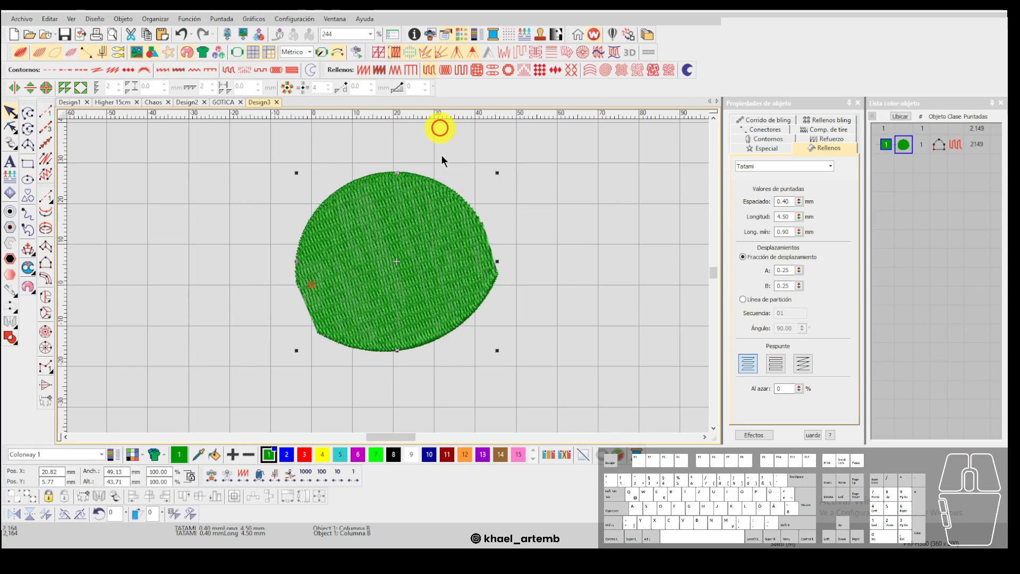
{"action": "key", "text": "Escape"}
Show the design as plain stitches and travel to about halfway through the Tatami shape's stitch sequence.
{"action": "key", "text": "t"}
{"action": "key", "text": "Down"}
{"action": "key", "text": "Up"}
{"action": "key", "text": "Up"}
{"action": "key", "text": "Up"}
{"action": "key", "text": "Up"}
{"action": "key", "text": "Up"}
{"action": "key", "text": "Up"}
{"action": "key", "text": "Up"}
{"action": "key", "text": "Up"}
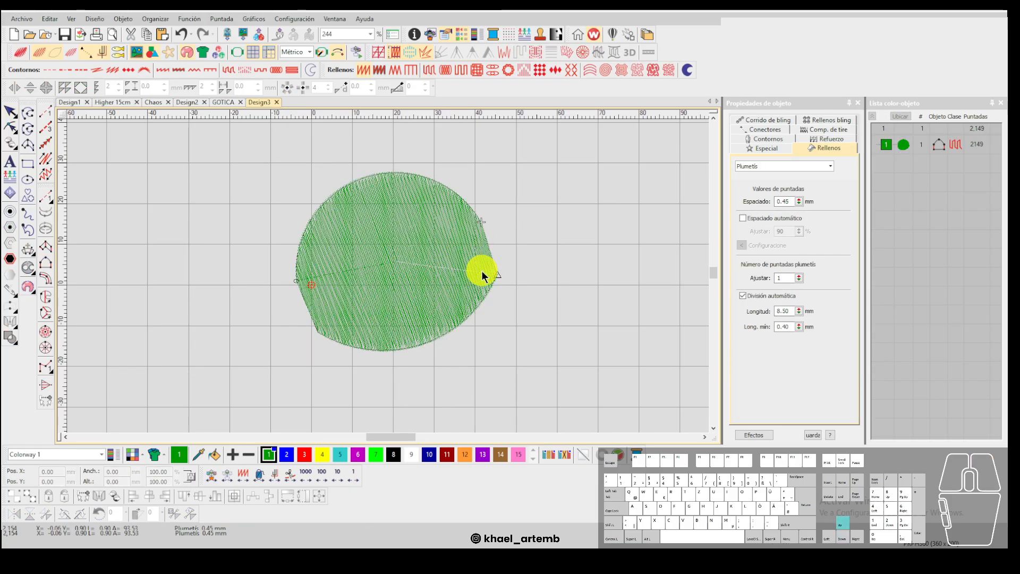
{"action": "key", "text": "Home"}
{"action": "key", "text": "Down"}
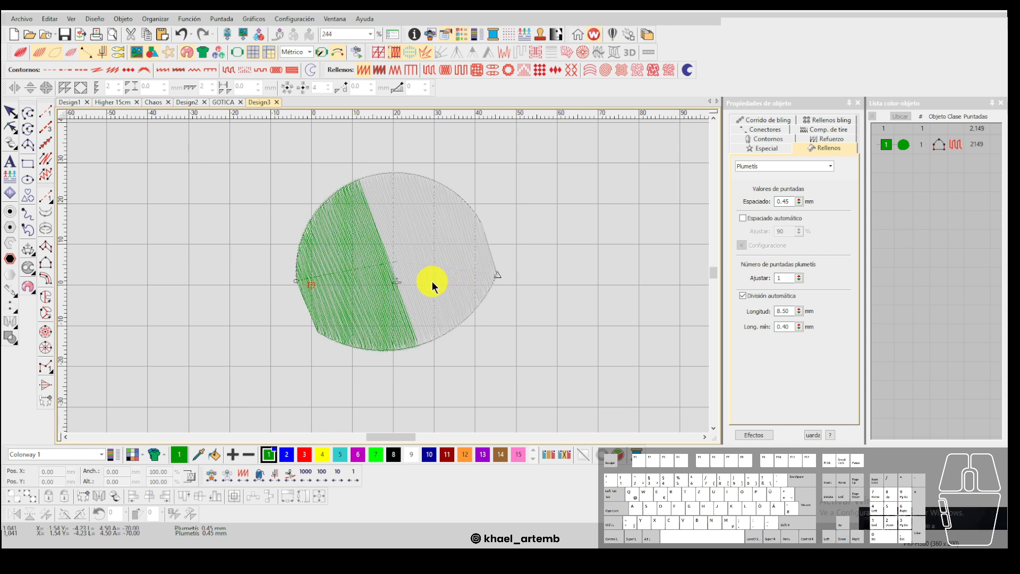
Digitize a rounded Complex Fill object about 33 mm wide and 29 mm high inside the Tatami shape and generate its stitches.
{"action": "left_click", "coordinate": [45, 295]}
{"action": "left_click", "coordinate": [388, 222]}
{"action": "left_click", "coordinate": [352, 233]}
{"action": "left_click", "coordinate": [325, 270]}
{"action": "left_click", "coordinate": [336, 310]}
{"action": "left_click", "coordinate": [367, 337]}
{"action": "left_click", "coordinate": [423, 336]}
{"action": "left_click", "coordinate": [460, 294]}
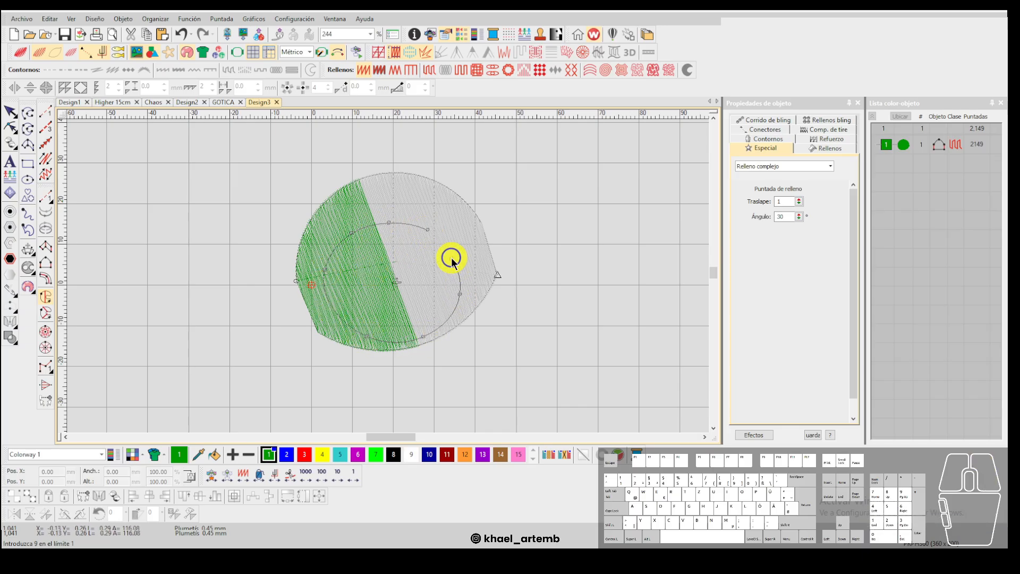
{"action": "key", "text": "Return"}
{"action": "key", "text": "Return"}
{"action": "key", "text": "Return"}
{"action": "key", "text": "Return"}
Examine in the realistic stitch view how the inner Complex Fill object and the Tatami shape overlap.
{"action": "key", "text": "t"}
{"action": "scroll", "coordinate": [437, 279], "scroll_direction": "up", "scroll_amount": 1}
{"action": "key", "text": "Escape"}
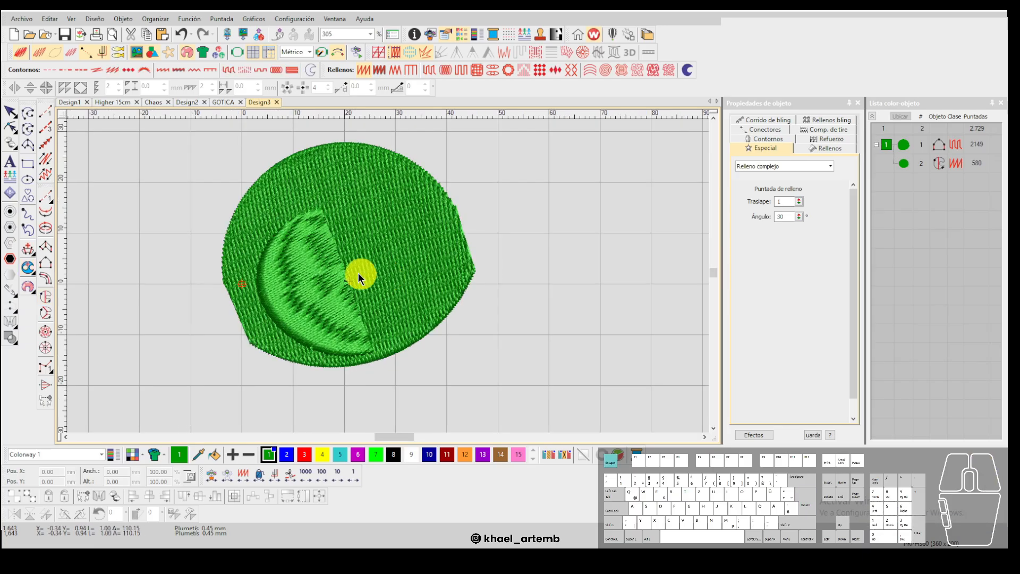
{"action": "left_click", "coordinate": [306, 273]}
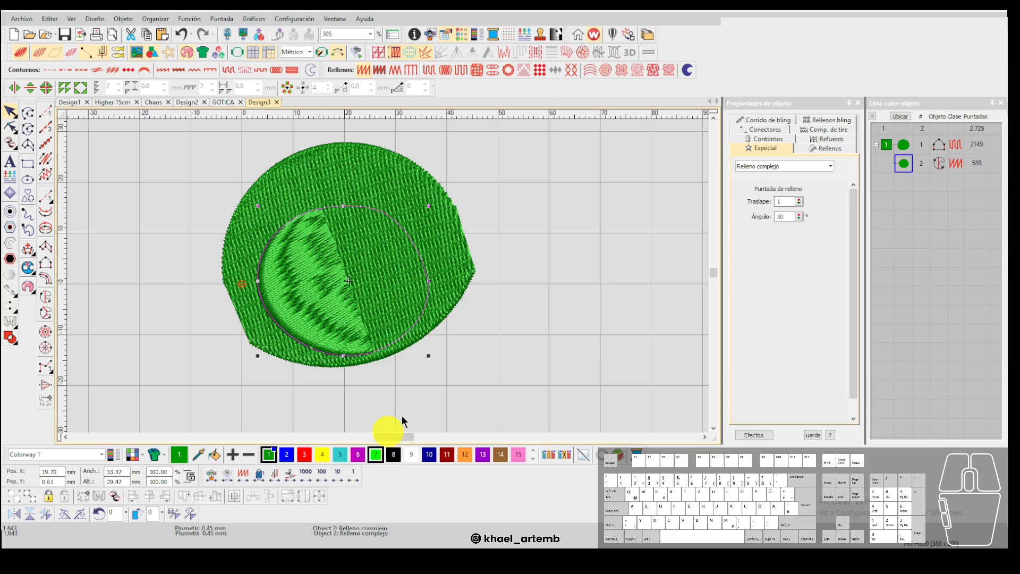
{"action": "left_click", "coordinate": [412, 356]}
{"action": "scroll", "coordinate": [388, 278], "scroll_direction": "up", "scroll_amount": 1}
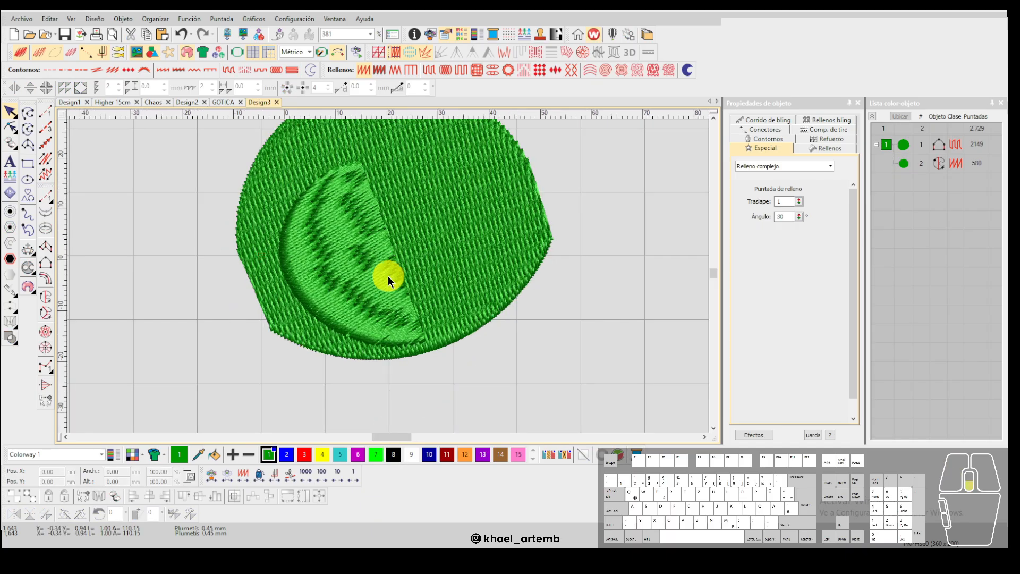
{"action": "scroll", "coordinate": [388, 276], "scroll_direction": "down", "scroll_amount": 3}
{"action": "scroll", "coordinate": [388, 276], "scroll_direction": "up", "scroll_amount": 1}
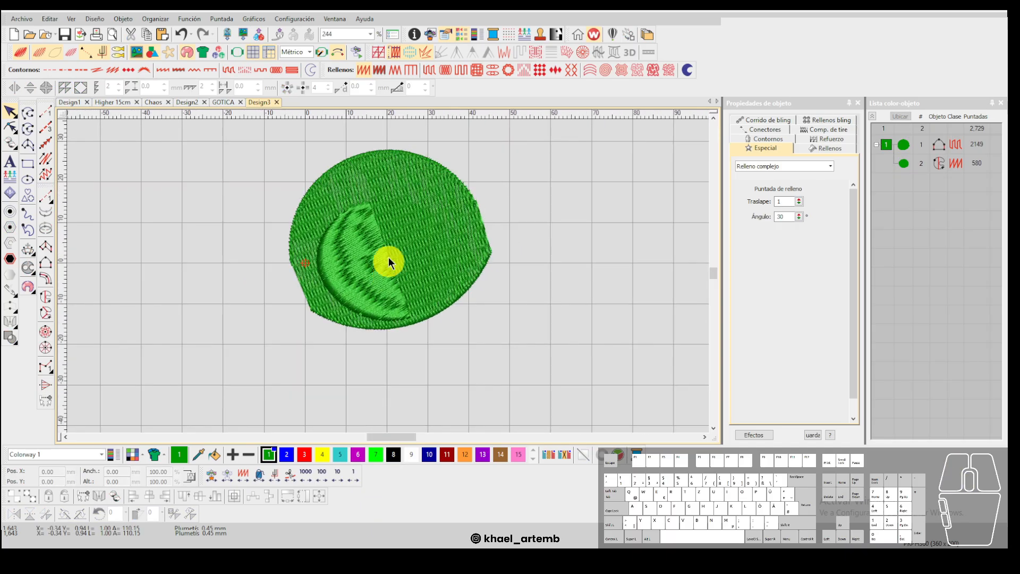
{"action": "scroll", "coordinate": [388, 276], "scroll_direction": "up", "scroll_amount": 1}
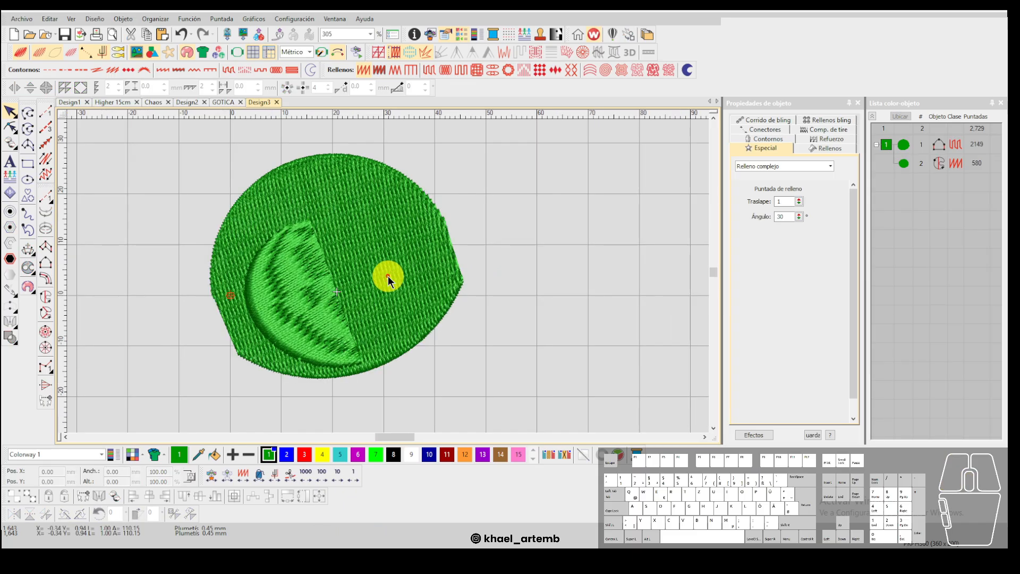
{"action": "left_click", "coordinate": [905, 163]}
{"action": "left_click", "coordinate": [566, 273]}
Return to the plain stitch view and travel back toward the beginning of the stitch sequence.
{"action": "key", "text": "t"}
{"action": "key", "text": "t"}
{"action": "key", "text": "t"}
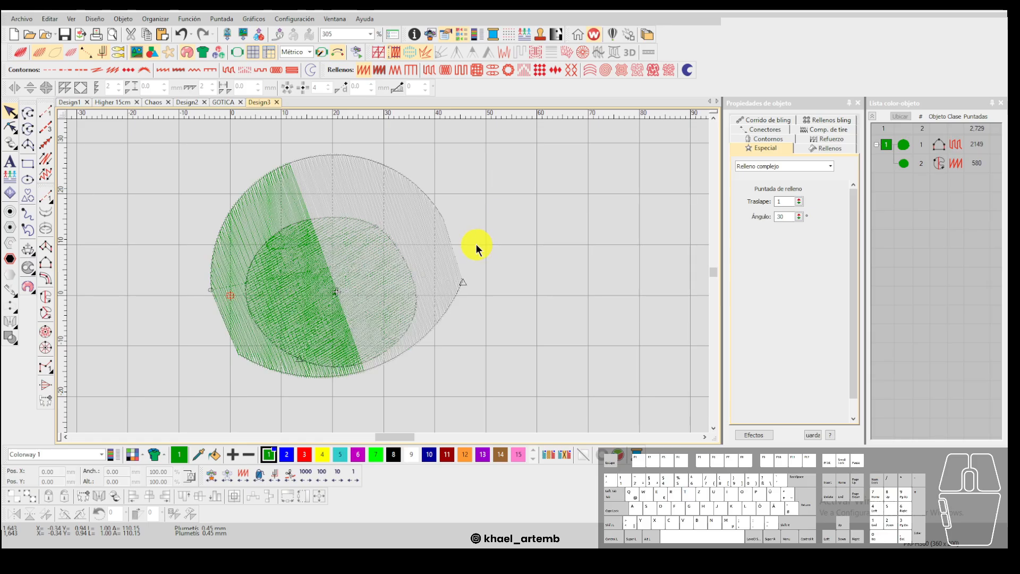
{"action": "key", "text": "Up"}
{"action": "key", "text": "Up"}
{"action": "key", "text": "Up"}
{"action": "key", "text": "Up"}
{"action": "key", "text": "Up"}
{"action": "key", "text": "Up"}
{"action": "key", "text": "Up"}
{"action": "key", "text": "Up"}
{"action": "key", "text": "Up"}
{"action": "key", "text": "Up"}
{"action": "key", "text": "Up"}
{"action": "key", "text": "Up"}
{"action": "scroll", "coordinate": [461, 250], "scroll_direction": "down", "scroll_amount": 1}
{"action": "left_click", "coordinate": [291, 479]}
{"action": "left_click", "coordinate": [291, 479]}
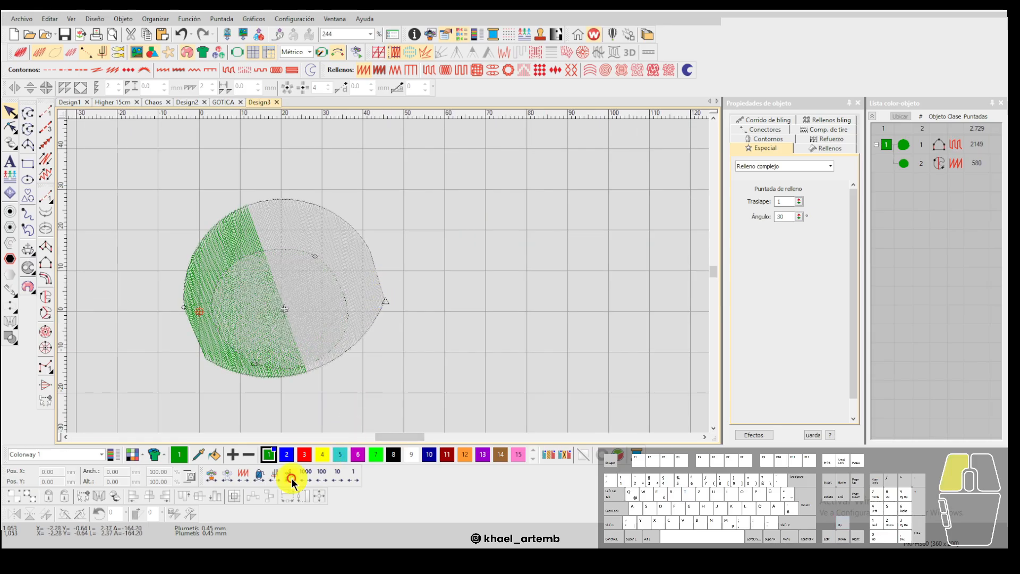
{"action": "left_click", "coordinate": [291, 479]}
Travel forward through the whole stitch sequence to examine when the inner Complex Fill object is sewn relative to the Tatami shape.
{"action": "key", "text": "Down"}
{"action": "key", "text": "Down"}
{"action": "key", "text": "Down"}
{"action": "key", "text": "Down"}
{"action": "key", "text": "Down"}
{"action": "key", "text": "Down"}
{"action": "key", "text": "Down"}
{"action": "key", "text": "Down"}
{"action": "key", "text": "Down"}
{"action": "key", "text": "Down"}
{"action": "key", "text": "Down"}
{"action": "key", "text": "Down"}
{"action": "key", "text": "Down"}
{"action": "key", "text": "Down"}
{"action": "key", "text": "Down"}
{"action": "key", "text": "Down"}
{"action": "key", "text": "Down"}
{"action": "key", "text": "Down"}
{"action": "key", "text": "Down"}
{"action": "key", "text": "Down"}
{"action": "key", "text": "Down"}
{"action": "key", "text": "Down"}
{"action": "key", "text": "Down"}
{"action": "key", "text": "Down"}
{"action": "key", "text": "Down"}
{"action": "key", "text": "Down"}
{"action": "key", "text": "Down"}
{"action": "key", "text": "Down"}
{"action": "key", "text": "Down"}
{"action": "key", "text": "Down"}
{"action": "key", "text": "Down"}
{"action": "key", "text": "Down"}
{"action": "key", "text": "Down"}
{"action": "key", "text": "Down"}
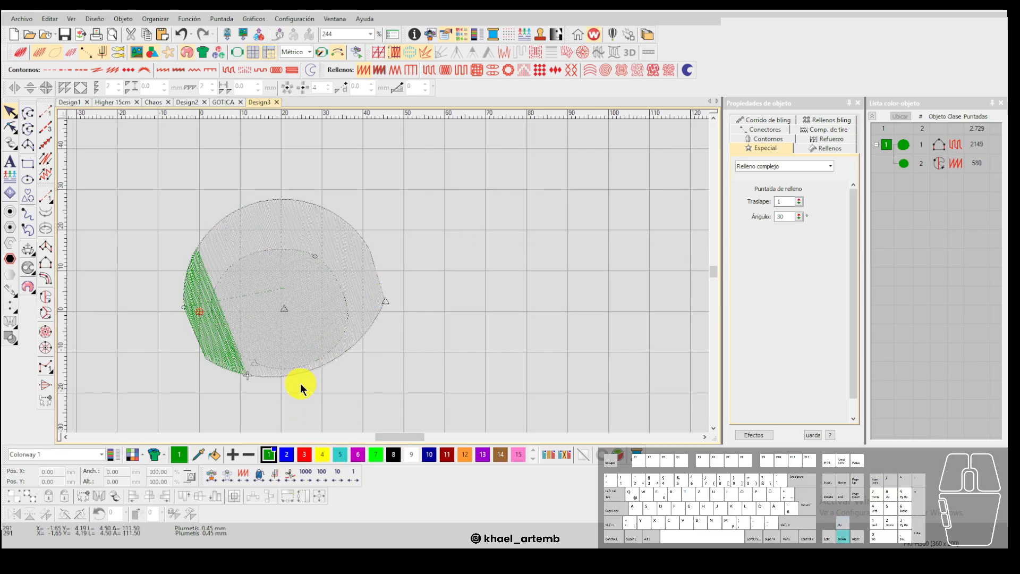
{"action": "key", "text": "Down"}
{"action": "key", "text": "Down"}
{"action": "key", "text": "Down"}
{"action": "key", "text": "Down"}
{"action": "key", "text": "Down"}
{"action": "key", "text": "Down"}
{"action": "key", "text": "Down"}
{"action": "key", "text": "Down"}
{"action": "key", "text": "Down"}
{"action": "key", "text": "Down"}
{"action": "key", "text": "Down"}
{"action": "key", "text": "Down"}
{"action": "key", "text": "Down"}
{"action": "key", "text": "Down"}
{"action": "key", "text": "Down"}
{"action": "key", "text": "Down"}
{"action": "key", "text": "Down"}
{"action": "key", "text": "Down"}
{"action": "key", "text": "Down"}
{"action": "key", "text": "Down"}
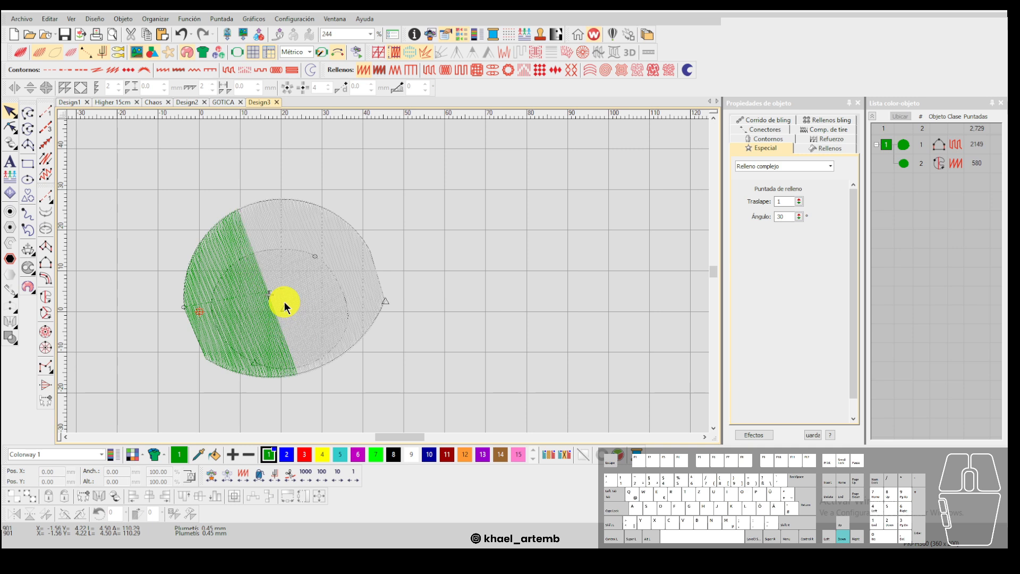
{"action": "key", "text": "Down"}
{"action": "key", "text": "Down"}
{"action": "key", "text": "Down"}
{"action": "key", "text": "Down"}
{"action": "key", "text": "Down"}
{"action": "key", "text": "Down"}
{"action": "key", "text": "Down"}
{"action": "key", "text": "Down"}
{"action": "key", "text": "Down"}
{"action": "key", "text": "Down"}
{"action": "key", "text": "Down"}
{"action": "key", "text": "Down"}
{"action": "key", "text": "Down"}
{"action": "key", "text": "Down"}
{"action": "key", "text": "Down"}
{"action": "key", "text": "Down"}
{"action": "key", "text": "Down"}
{"action": "key", "text": "Down"}
{"action": "key", "text": "Down"}
{"action": "key", "text": "Down"}
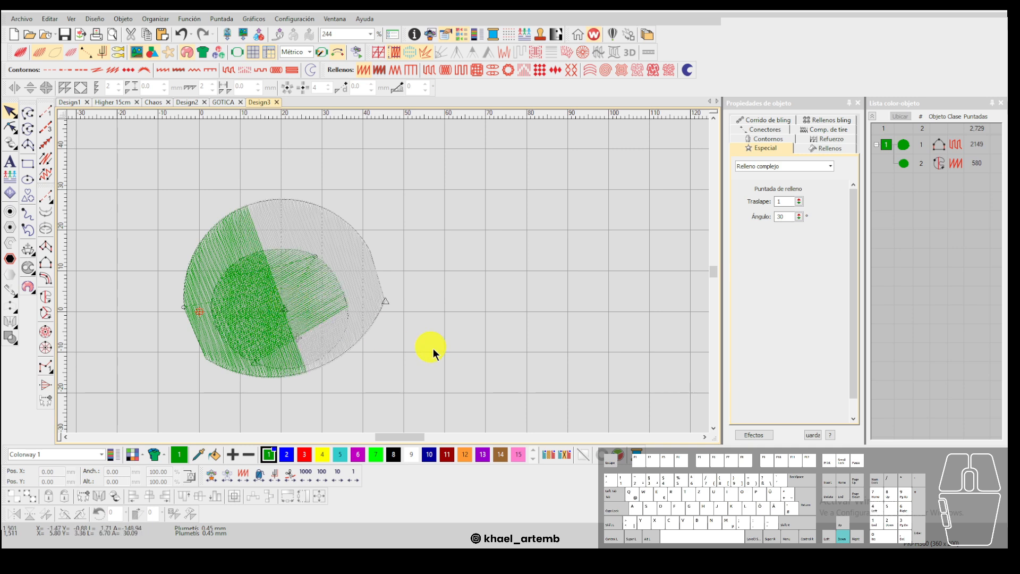
{"action": "key", "text": "Down"}
{"action": "key", "text": "Down"}
{"action": "key", "text": "Down"}
{"action": "key", "text": "Down"}
{"action": "key", "text": "Down"}
{"action": "key", "text": "Down"}
{"action": "key", "text": "Down"}
{"action": "key", "text": "Down"}
{"action": "key", "text": "Down"}
{"action": "key", "text": "Down"}
{"action": "key", "text": "Down"}
{"action": "key", "text": "Down"}
{"action": "key", "text": "Down"}
{"action": "key", "text": "Down"}
{"action": "key", "text": "Down"}
{"action": "key", "text": "Down"}
{"action": "key", "text": "Down"}
{"action": "key", "text": "Down"}
{"action": "key", "text": "Down"}
{"action": "key", "text": "Down"}
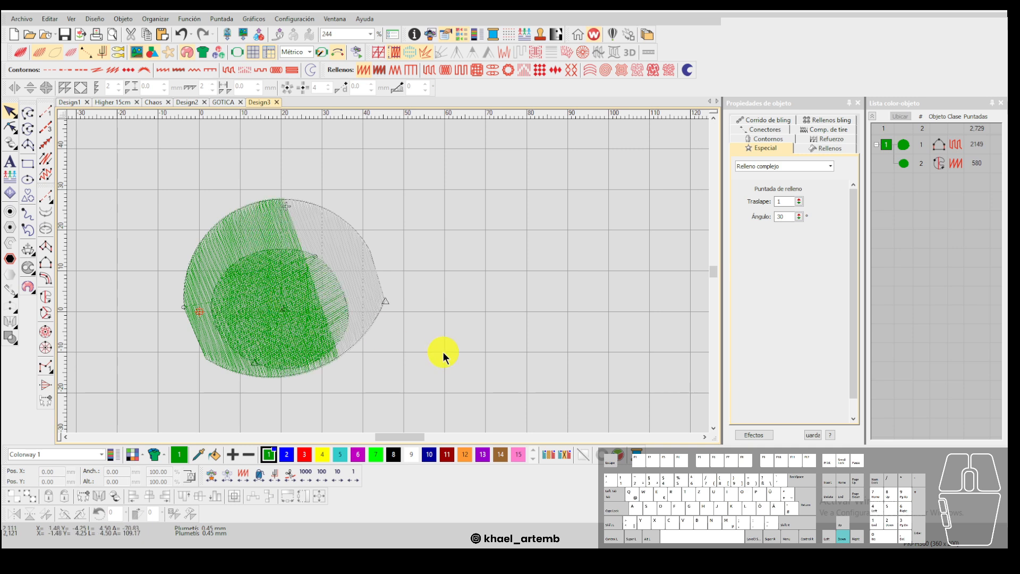
{"action": "key", "text": "Down"}
{"action": "key", "text": "Down"}
{"action": "key", "text": "Down"}
{"action": "key", "text": "Down"}
{"action": "key", "text": "Down"}
{"action": "key", "text": "Down"}
{"action": "key", "text": "Down"}
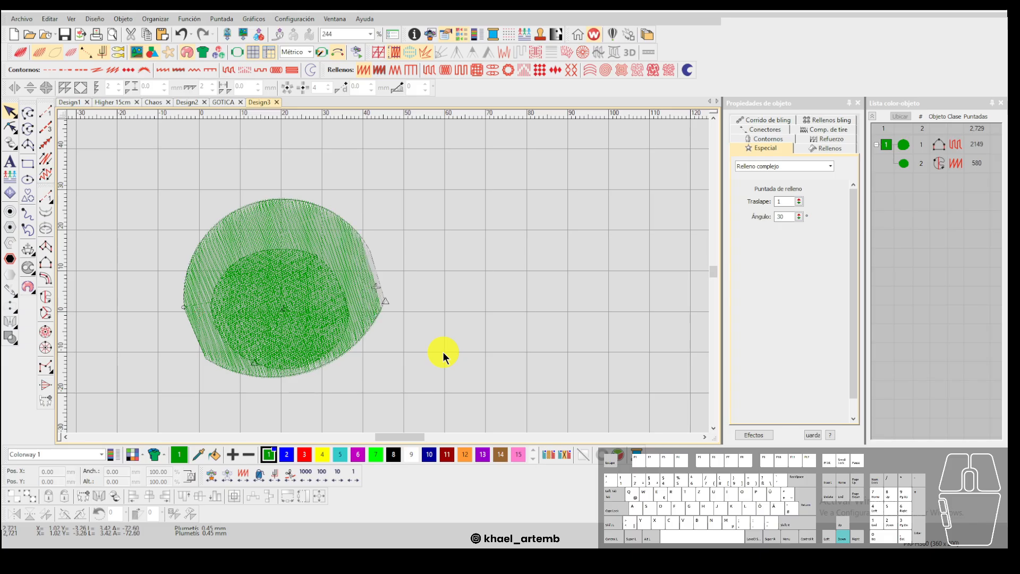
Examine in the realistic stitch view how the Tatami shape partly covers the inner Complex Fill object.
{"action": "scroll", "coordinate": [388, 276], "scroll_direction": "down", "scroll_amount": 1}
{"action": "key", "text": "t"}
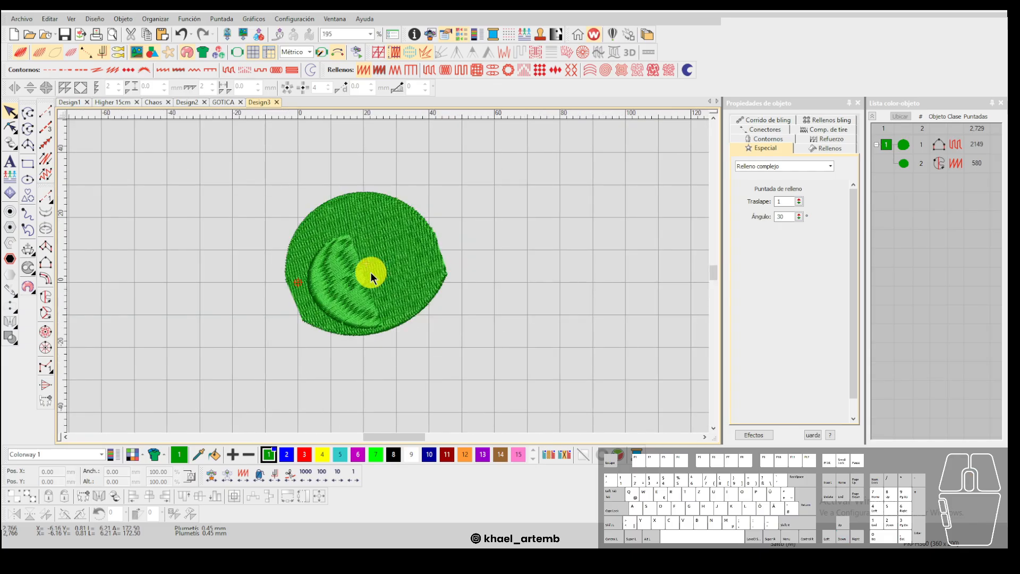
{"action": "scroll", "coordinate": [372, 274], "scroll_direction": "up", "scroll_amount": 2}
{"action": "key", "text": "t"}
{"action": "key", "text": "t"}
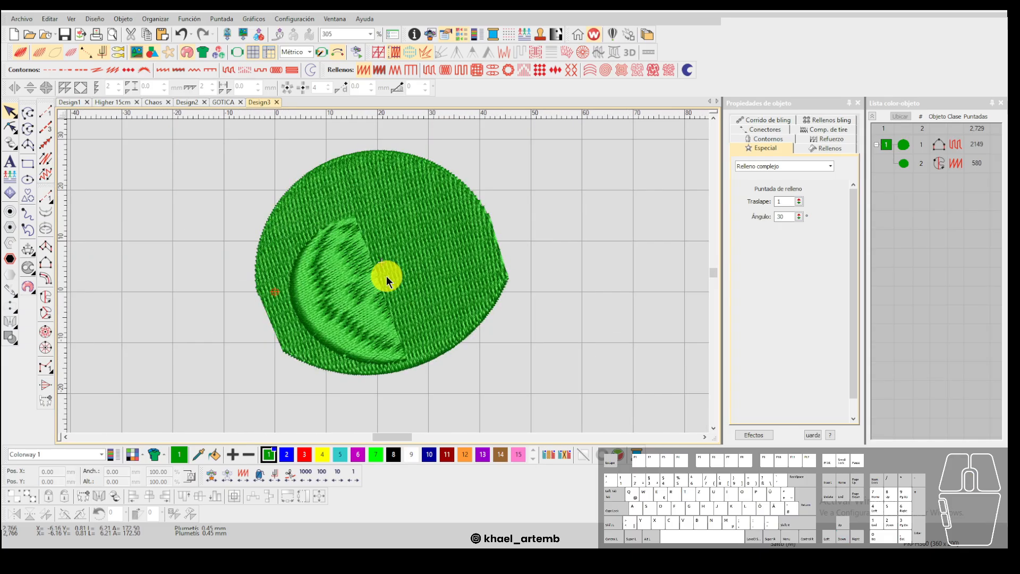
{"action": "scroll", "coordinate": [388, 276], "scroll_direction": "down", "scroll_amount": 2}
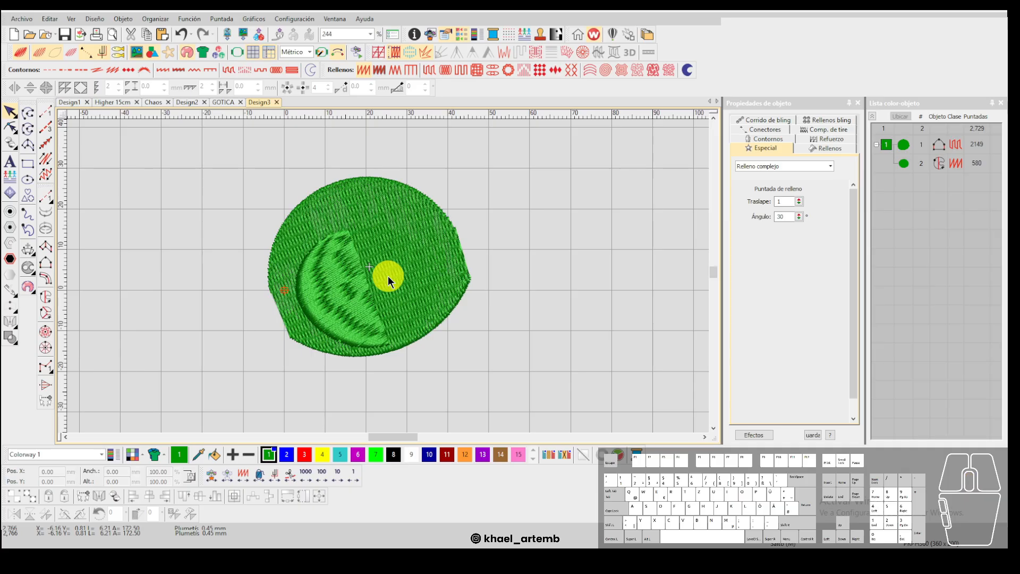
{"action": "scroll", "coordinate": [388, 276], "scroll_direction": "up", "scroll_amount": 1}
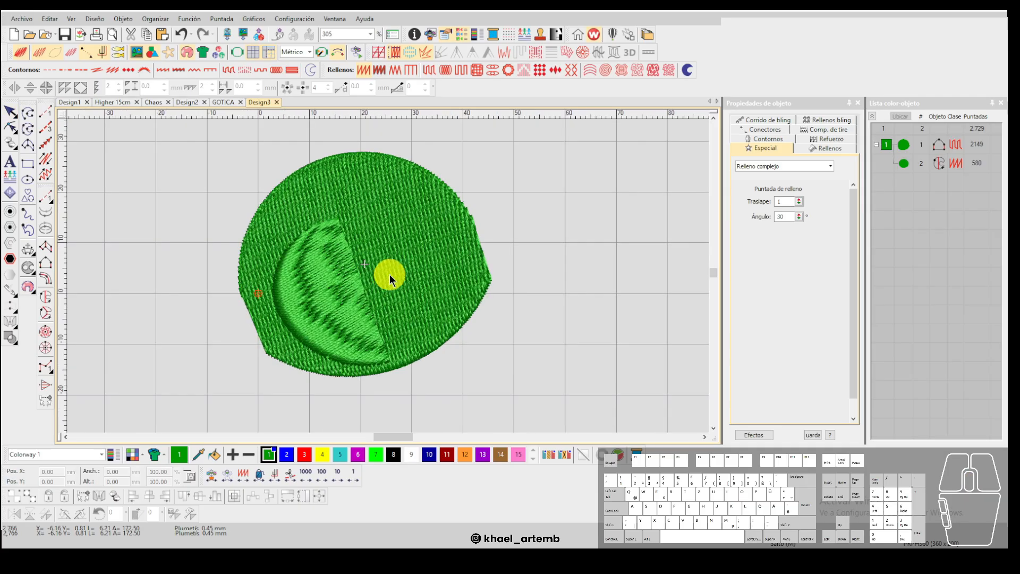
{"action": "left_click", "coordinate": [364, 195]}
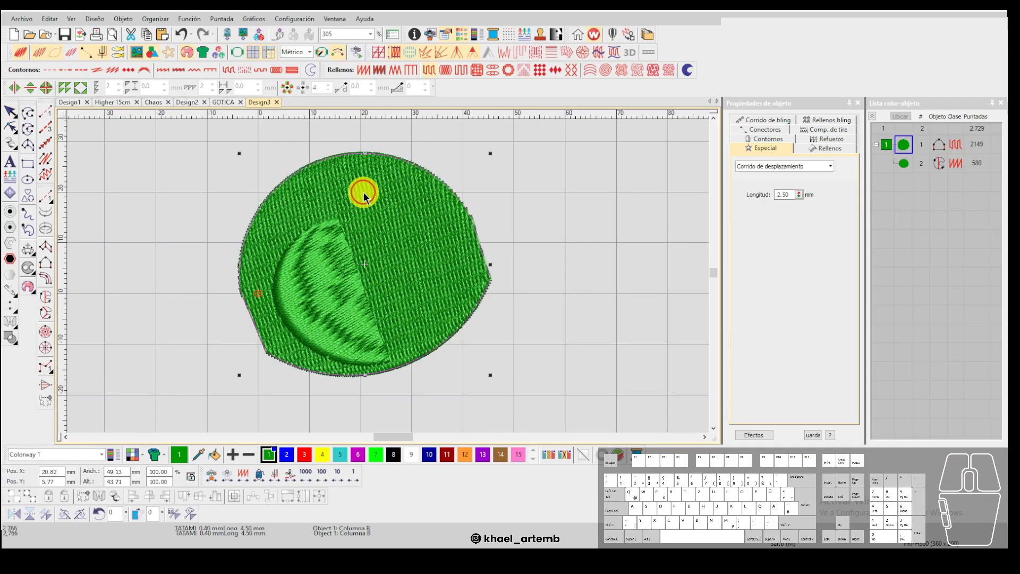
{"action": "left_click", "coordinate": [193, 187]}
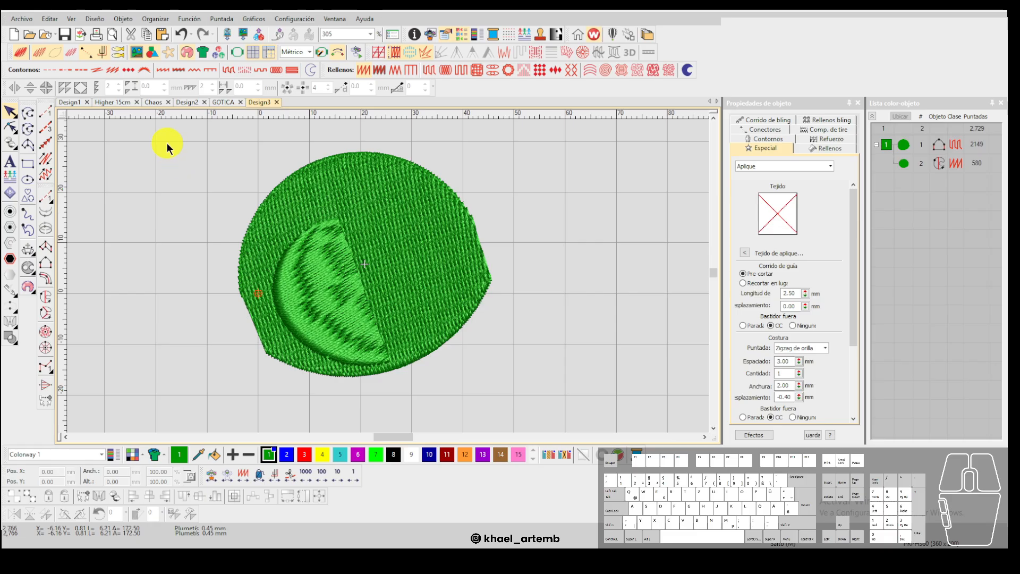
Try to move the Tatami shape's exit point slightly outside its right-hand corner with the Reshape tool.
{"action": "left_click", "coordinate": [376, 206]}
{"action": "key", "text": "h"}
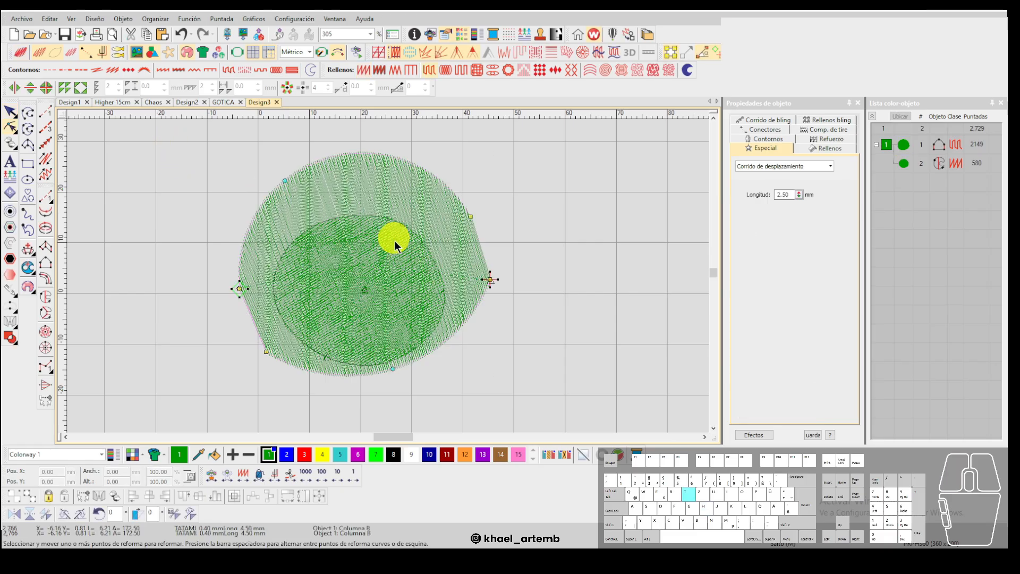
{"action": "left_click", "coordinate": [508, 285]}
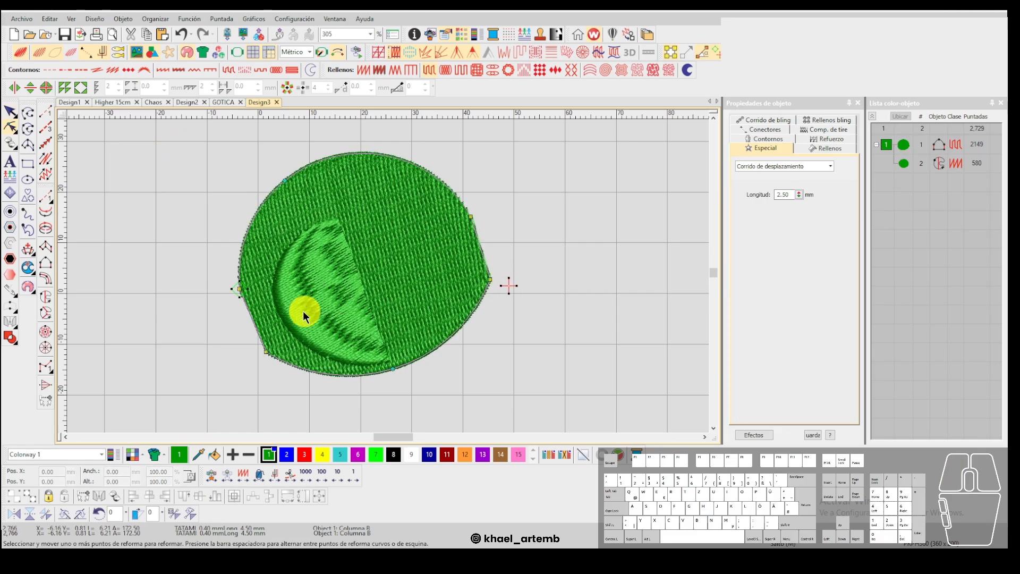
Move the inner Complex Fill object out beside the Tatami shape and undo the move.
{"action": "left_click_drag", "start_coordinate": [297, 305], "coordinate": [512, 285]}
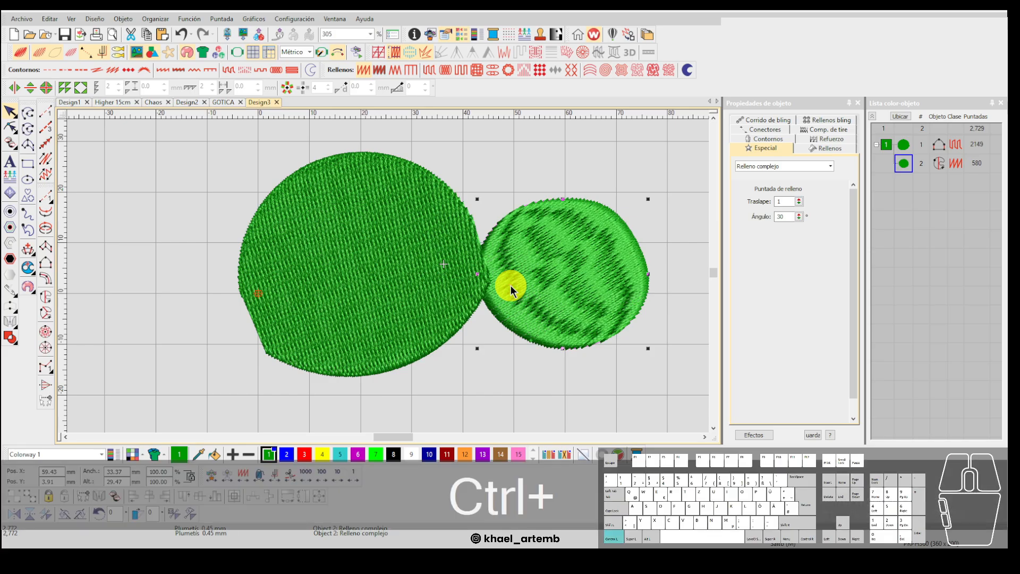
{"action": "key", "text": "ctrl+z"}
{"action": "scroll", "coordinate": [406, 299], "scroll_direction": "down", "scroll_amount": 1}
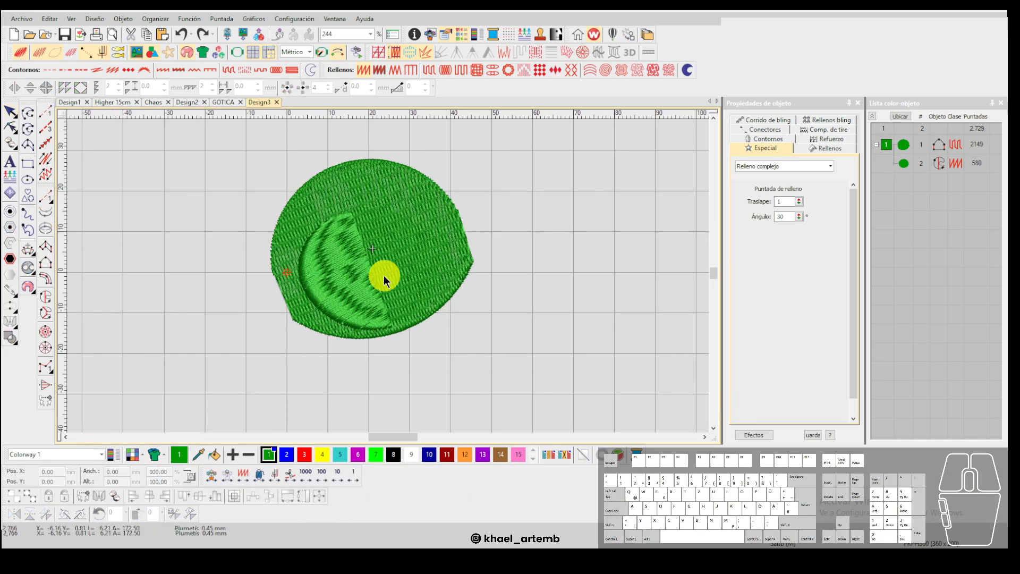
Remove the inner Complex Fill object from the design and show the remaining Tatami shape as plain stitches.
{"action": "left_click", "coordinate": [355, 273]}
{"action": "key", "text": "Delete"}
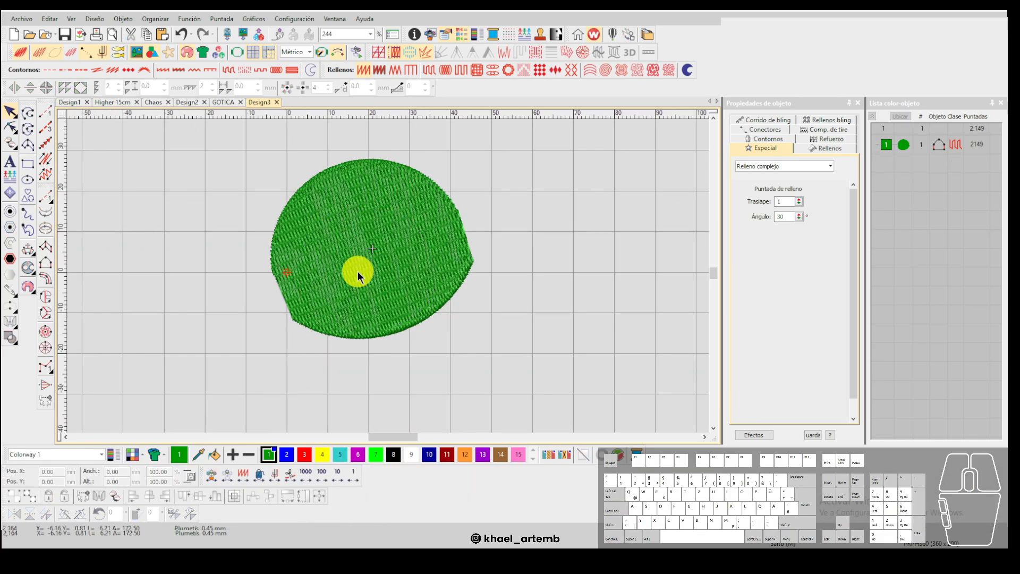
{"action": "key", "text": "t"}
{"action": "key", "text": "Up"}
{"action": "key", "text": "Right"}
{"action": "scroll", "coordinate": [448, 265], "scroll_direction": "up", "scroll_amount": 2}
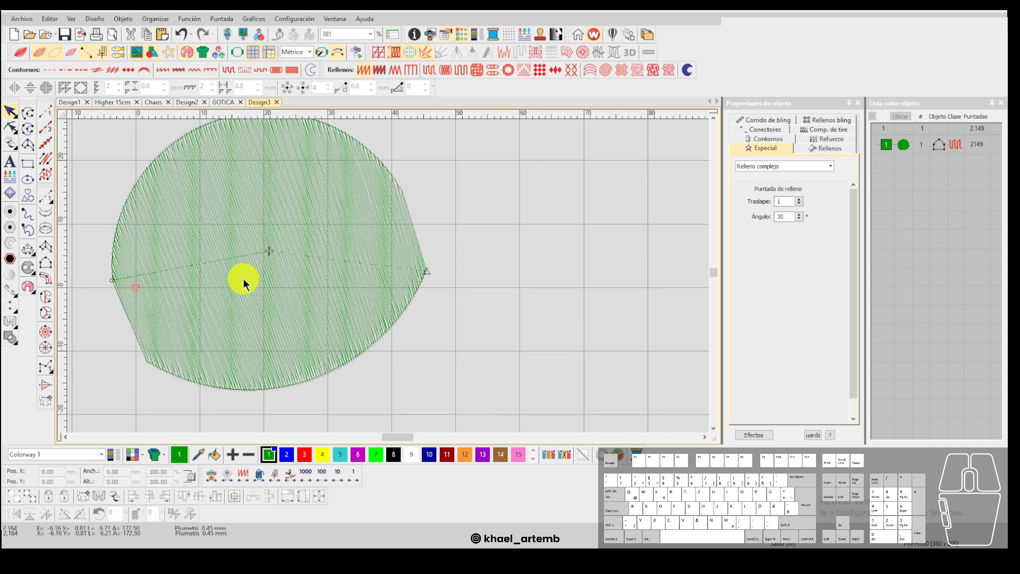
Try to paste the removed Complex Fill object back into the design, and undo the attempt.
{"action": "key", "text": "ctrl+v"}
{"action": "key", "text": "t"}
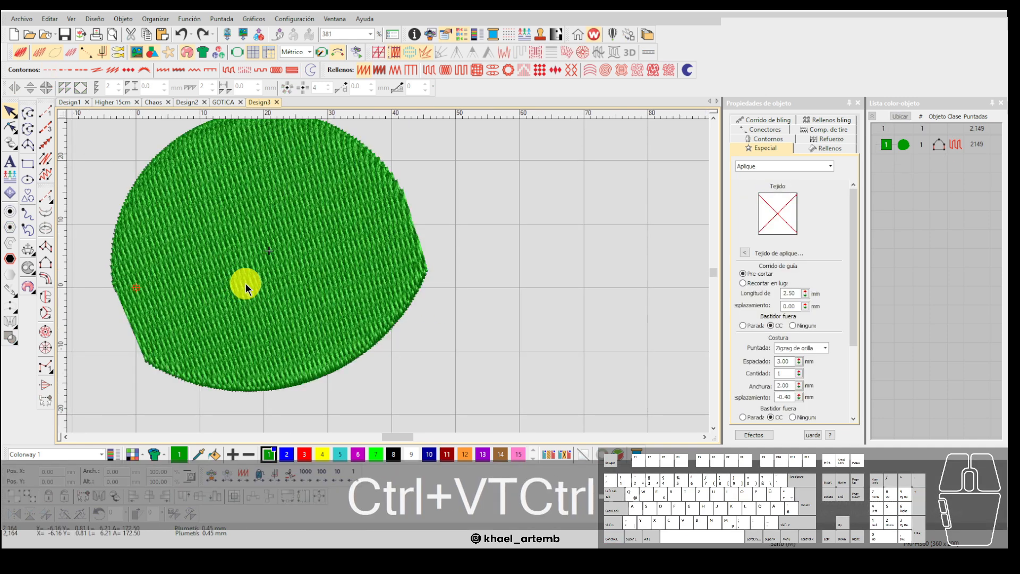
{"action": "key", "text": "ctrl+z"}
{"action": "key", "text": "ctrl+z"}
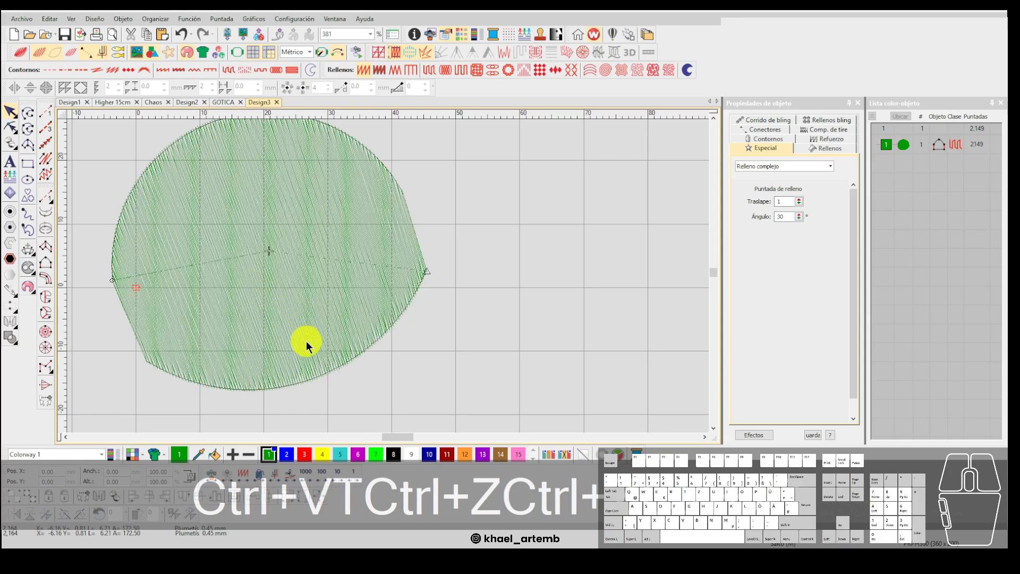
Paste the Complex Fill object at the end of the stitch sequence and inspect it over the Tatami shape in the realistic view.
{"action": "key", "text": "ctrl+v"}
{"action": "key", "text": "t"}
{"action": "key", "text": "Escape"}
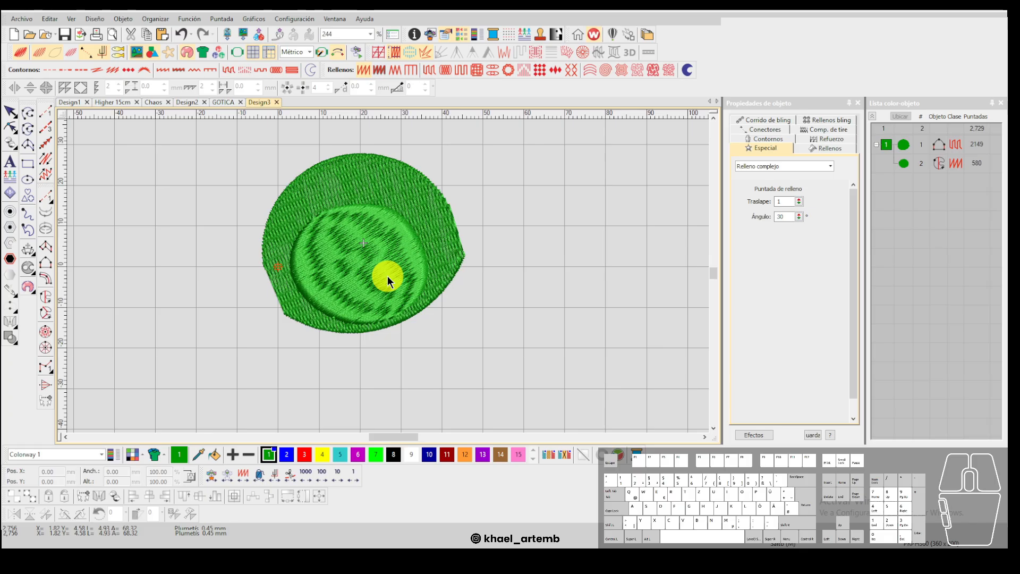
{"action": "left_click", "coordinate": [388, 276]}
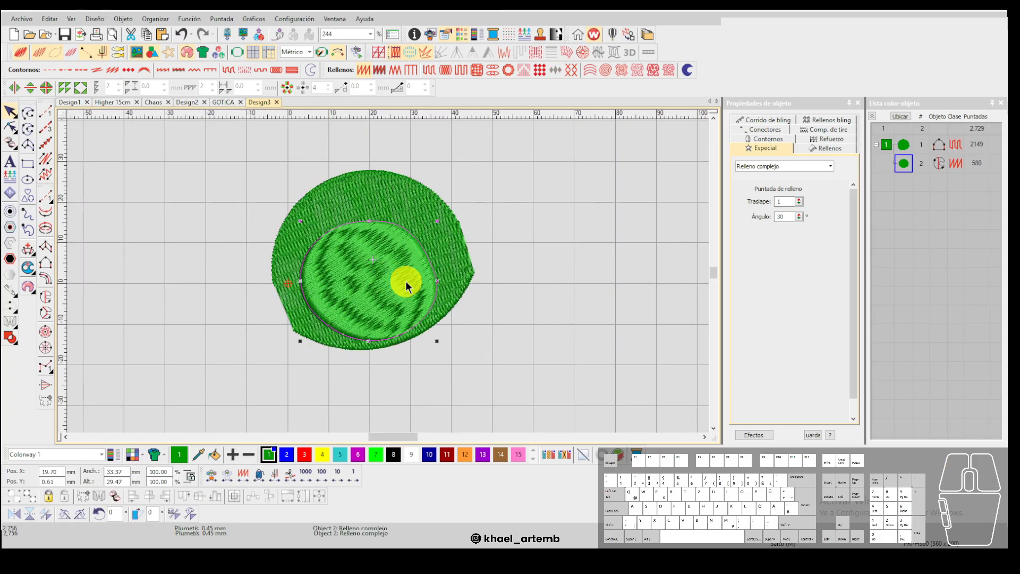
{"action": "left_click", "coordinate": [508, 349]}
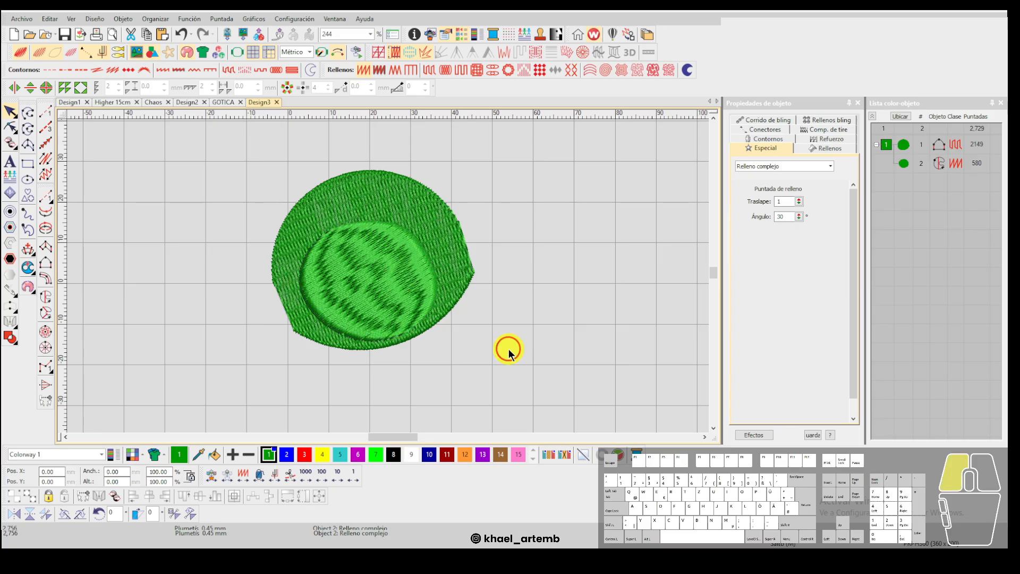
Show the design as plain stitches and travel back to about halfway through the Tatami shape's stitch sequence.
{"action": "key", "text": "t"}
{"action": "key", "text": "Up"}
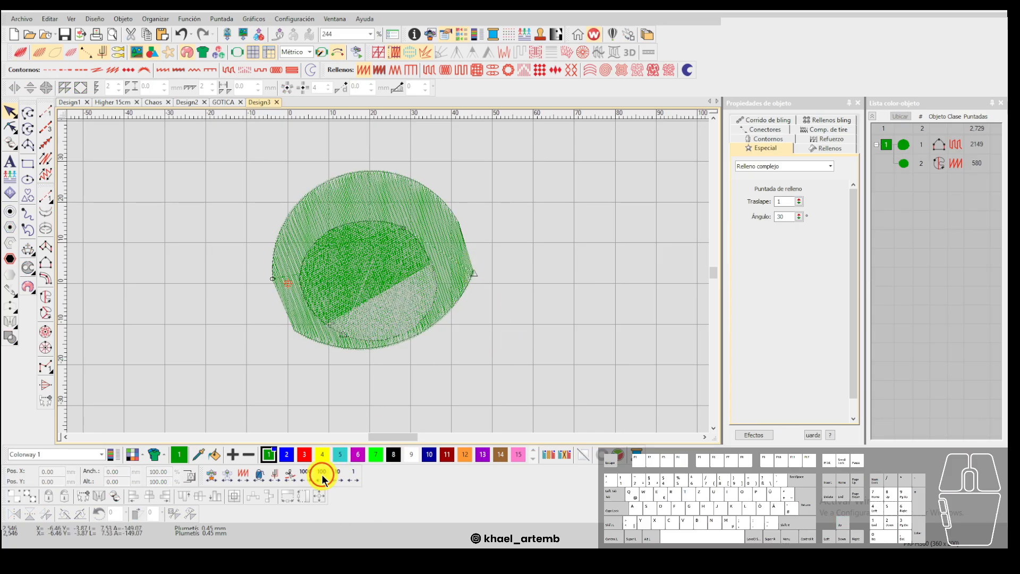
{"action": "left_click", "coordinate": [321, 477]}
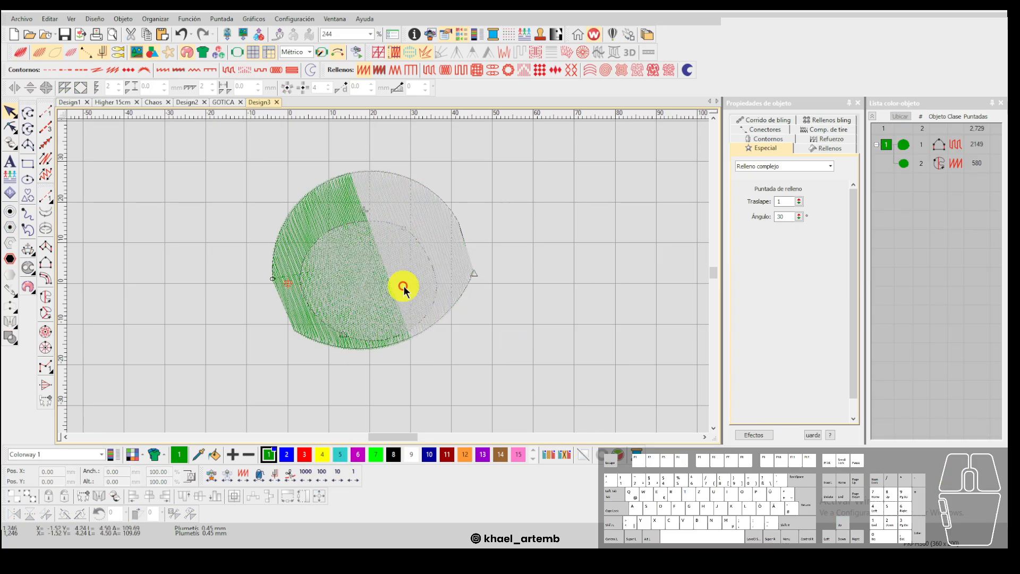
{"action": "left_click", "coordinate": [402, 268]}
{"action": "key", "text": "h"}
{"action": "key", "text": "Escape"}
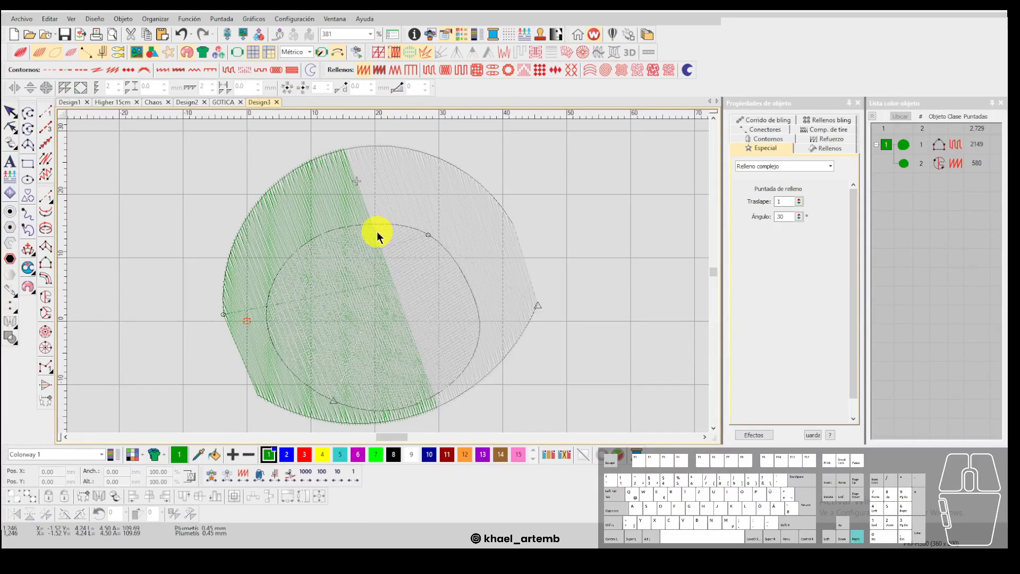
Cut the inner Complex Fill object and paste it at the current position within the Tatami shape's stitch sequence.
{"action": "left_click", "coordinate": [382, 234], "text": "ctrl"}
{"action": "key", "text": "ctrl+x"}
{"action": "key", "text": "ctrl+v"}
{"action": "key", "text": "h"}
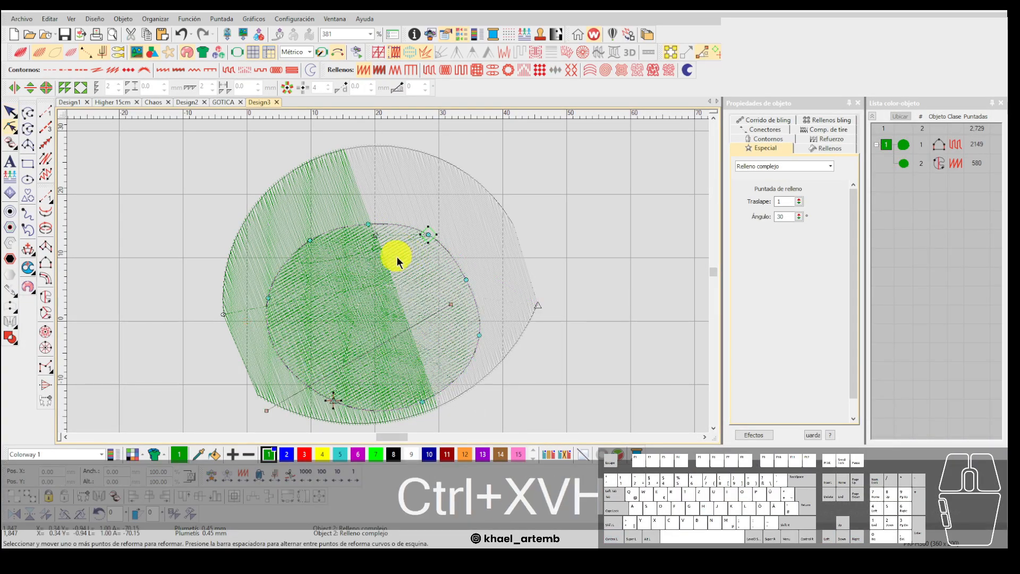
{"action": "key", "text": "Escape"}
Examine in the realistic view how the repasted Complex Fill object is layered within the Tatami stitching.
{"action": "scroll", "coordinate": [454, 273], "scroll_direction": "down", "scroll_amount": 2}
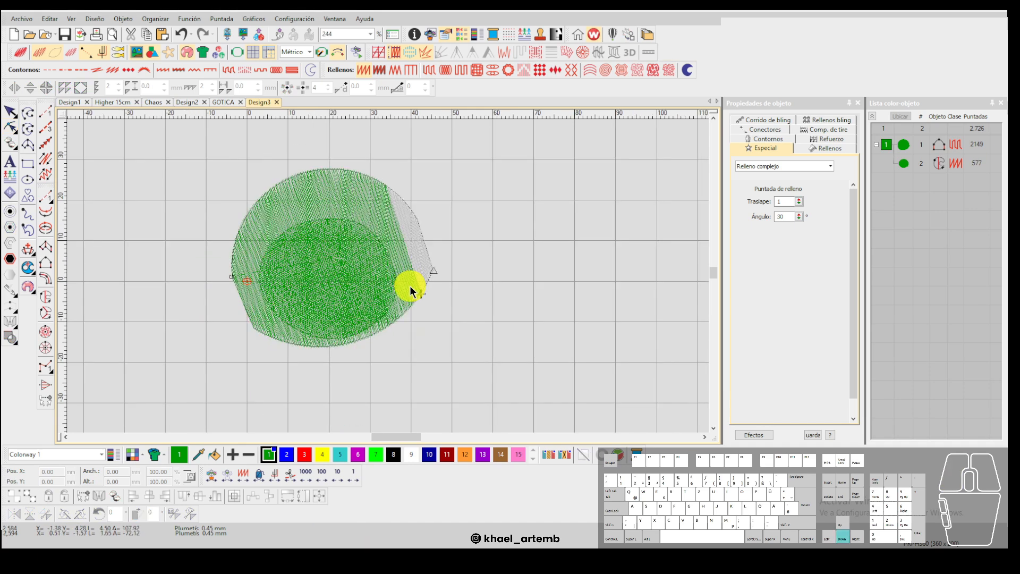
{"action": "scroll", "coordinate": [388, 276], "scroll_direction": "up", "scroll_amount": 1}
{"action": "key", "text": "t"}
{"action": "scroll", "coordinate": [380, 272], "scroll_direction": "down", "scroll_amount": 2}
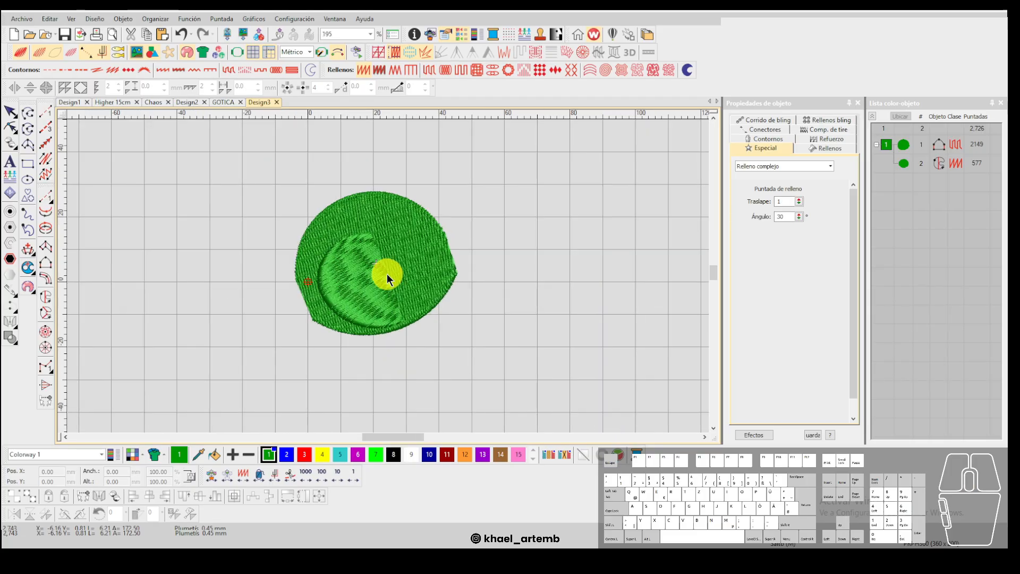
{"action": "scroll", "coordinate": [387, 276], "scroll_direction": "up", "scroll_amount": 1}
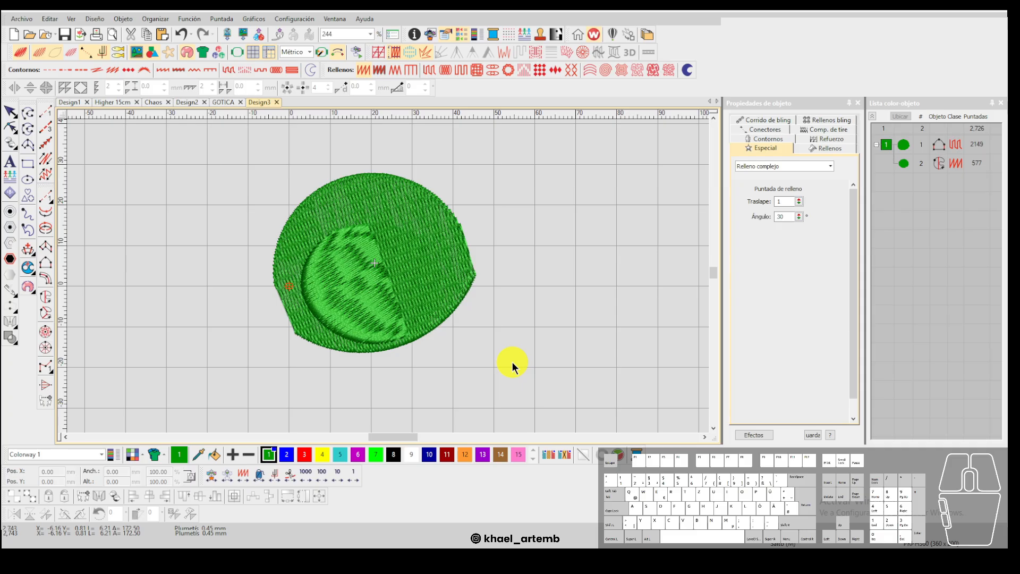
Add 10 mm high Block2 lettering with the author's name to the right of the Tatami shape and give it a Satin (Plumetis) fill.
{"action": "scroll", "coordinate": [498, 325], "scroll_direction": "down", "scroll_amount": 3}
{"action": "scroll", "coordinate": [450, 263], "scroll_direction": "up", "scroll_amount": 1}
{"action": "left_click", "coordinate": [10, 162]}
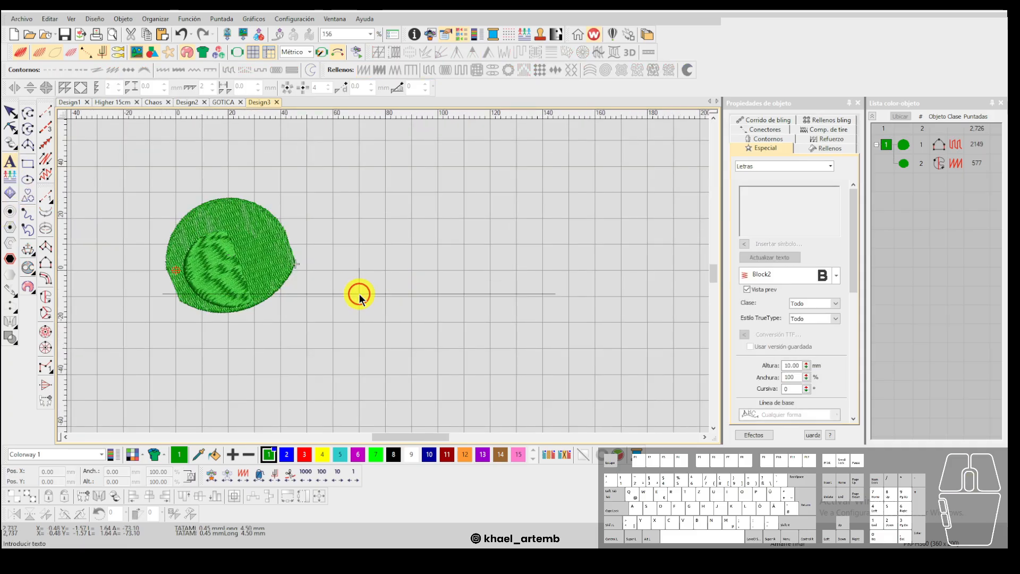
{"action": "type", "text": "KHAEL"}
{"action": "key", "text": "Return"}
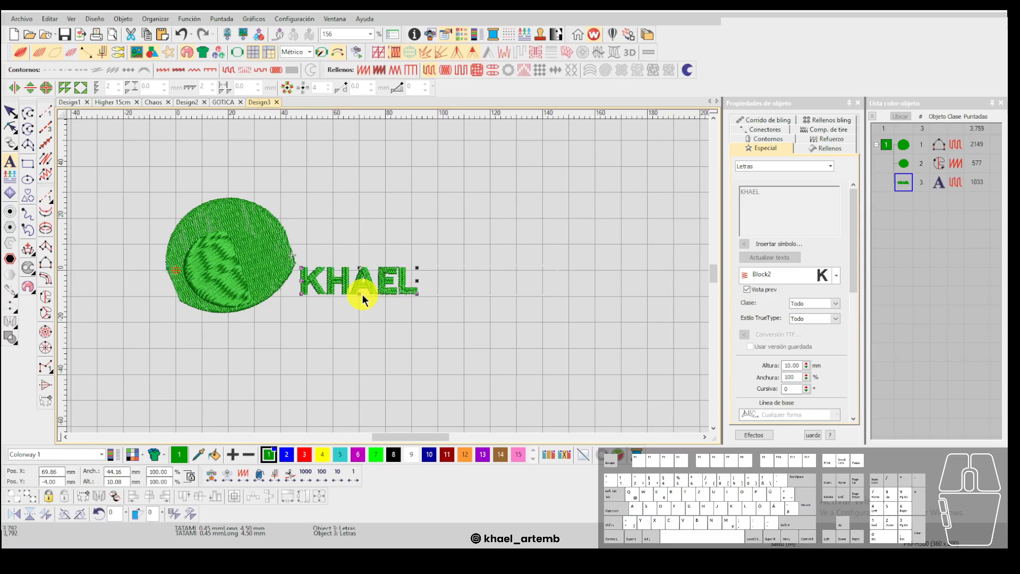
{"action": "scroll", "coordinate": [362, 294], "scroll_direction": "up", "scroll_amount": 4}
{"action": "left_click", "coordinate": [364, 70]}
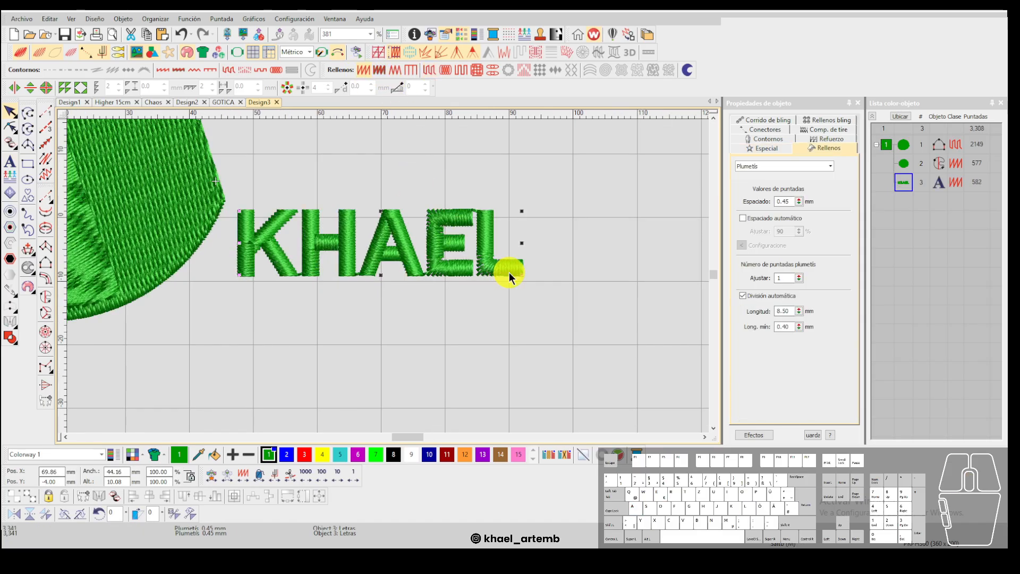
Rotate and skew the lettering into a slanted, nearly horizontal word about 49 mm wide and 11 mm high.
{"action": "left_click_drag", "start_coordinate": [520, 275], "coordinate": [503, 196]}
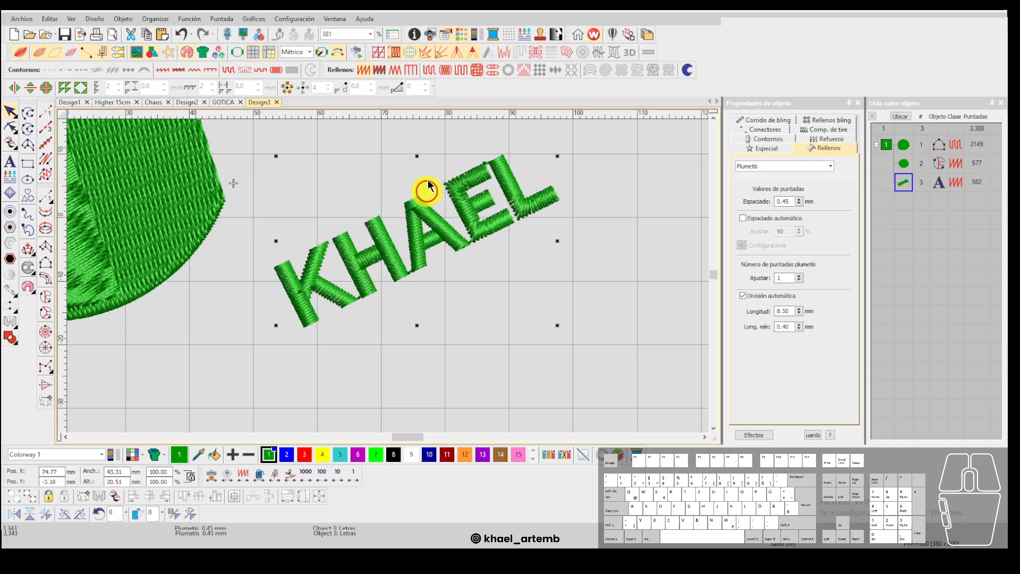
{"action": "left_click", "coordinate": [417, 155]}
{"action": "left_click_drag", "start_coordinate": [417, 156], "coordinate": [440, 155]}
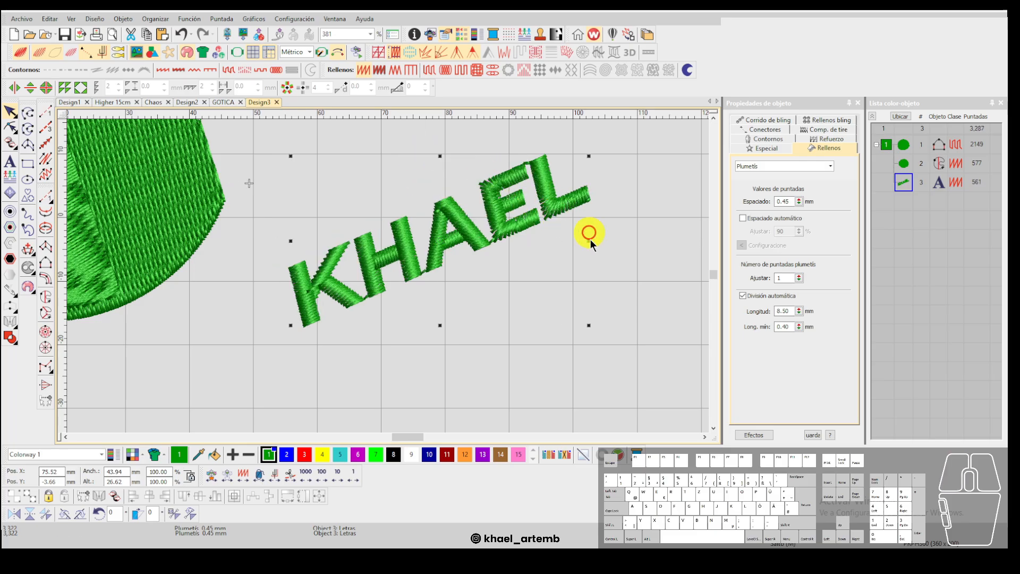
{"action": "left_click_drag", "start_coordinate": [589, 325], "coordinate": [515, 352]}
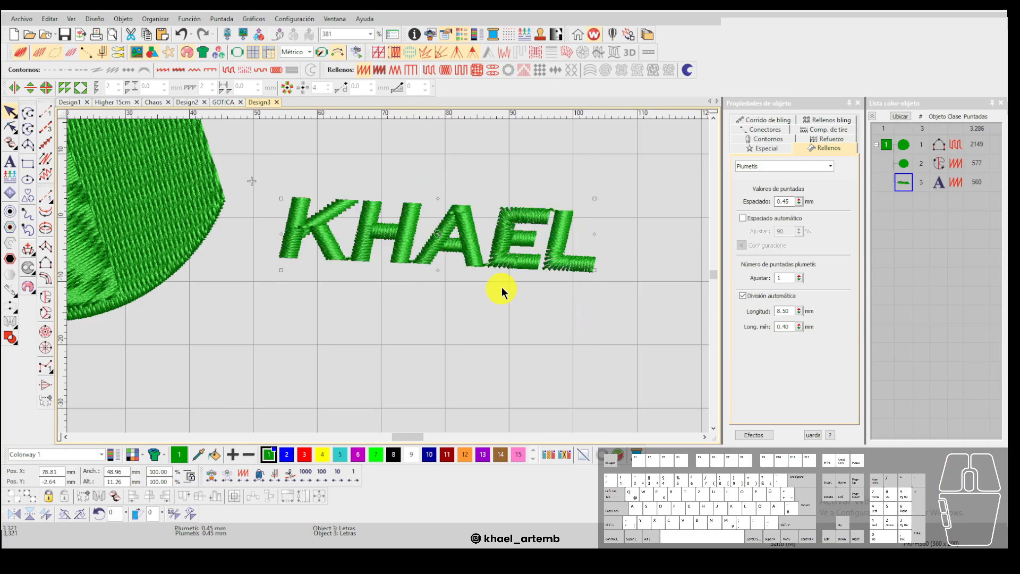
Rotate and skew the lettering into a downward-running diagonal word about 42 mm wide and 31 mm high.
{"action": "left_click_drag", "start_coordinate": [594, 199], "coordinate": [531, 168]}
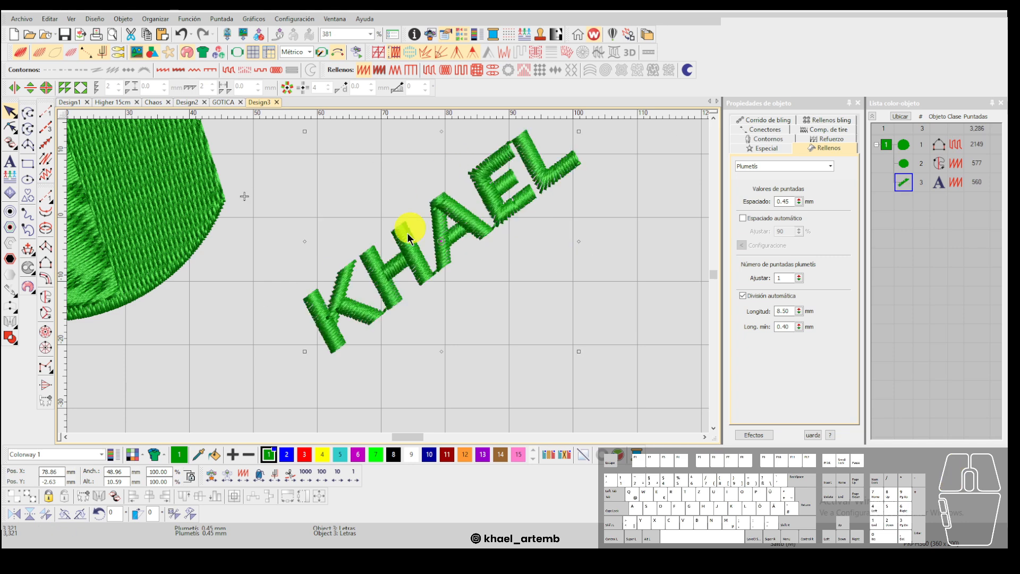
{"action": "scroll", "coordinate": [387, 275], "scroll_direction": "up", "scroll_amount": 4}
{"action": "scroll", "coordinate": [388, 275], "scroll_direction": "down", "scroll_amount": 4}
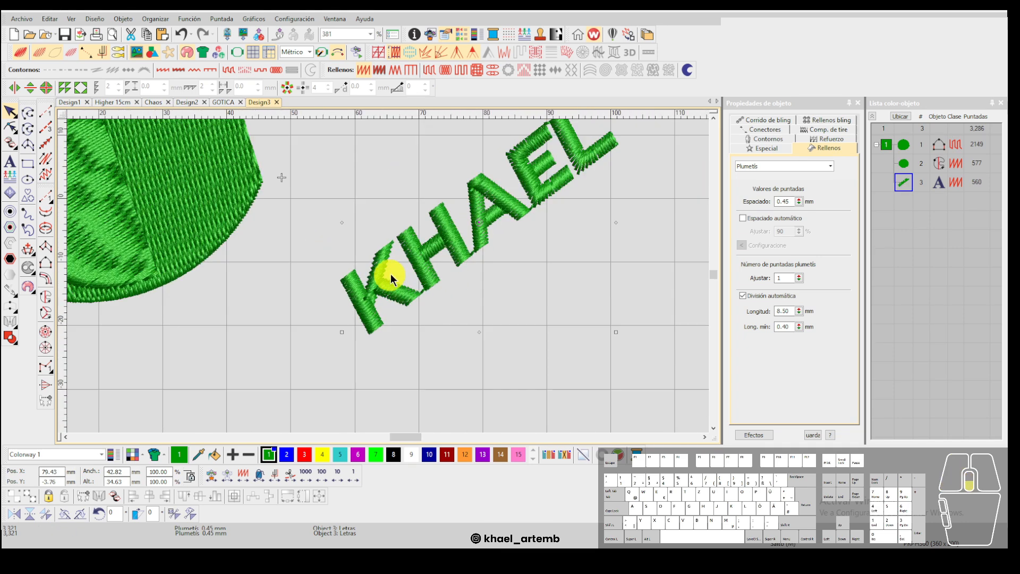
{"action": "left_click_drag", "start_coordinate": [324, 267], "coordinate": [343, 152]}
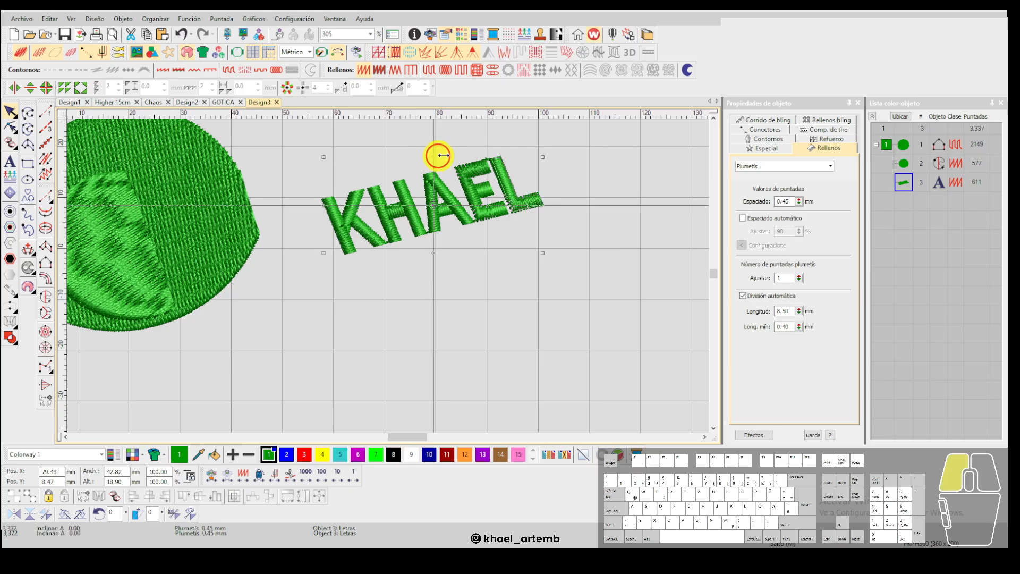
{"action": "left_click_drag", "start_coordinate": [436, 157], "coordinate": [463, 158]}
{"action": "left_click", "coordinate": [573, 219]}
{"action": "left_click_drag", "start_coordinate": [573, 251], "coordinate": [474, 276]}
{"action": "scroll", "coordinate": [391, 266], "scroll_direction": "up", "scroll_amount": 1}
{"action": "scroll", "coordinate": [392, 266], "scroll_direction": "down", "scroll_amount": 3}
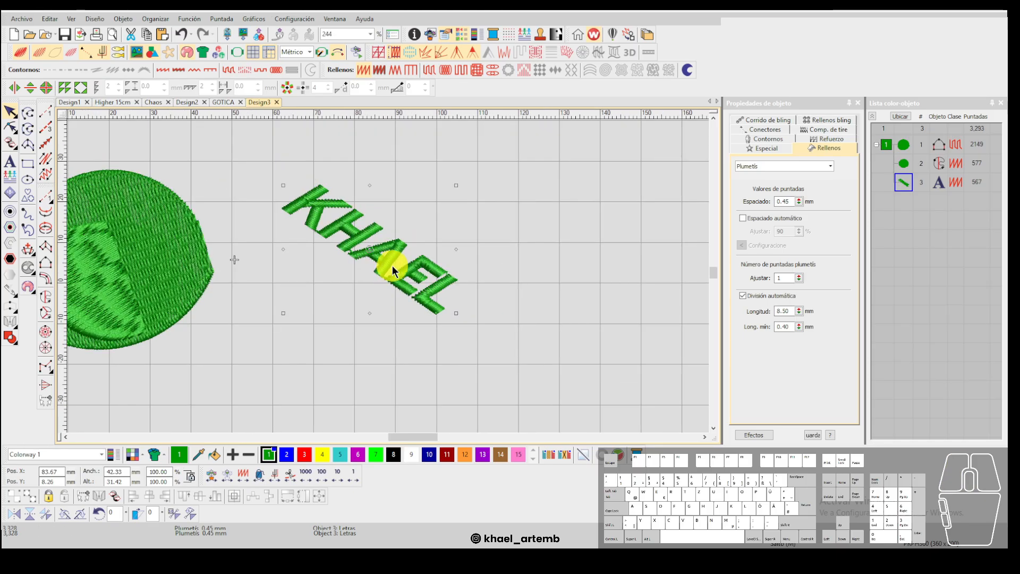
Mirror the lettering vertically and horizontally, and rotate it nearly level at about 46 mm wide and 11 mm high.
{"action": "left_click", "coordinate": [30, 514]}
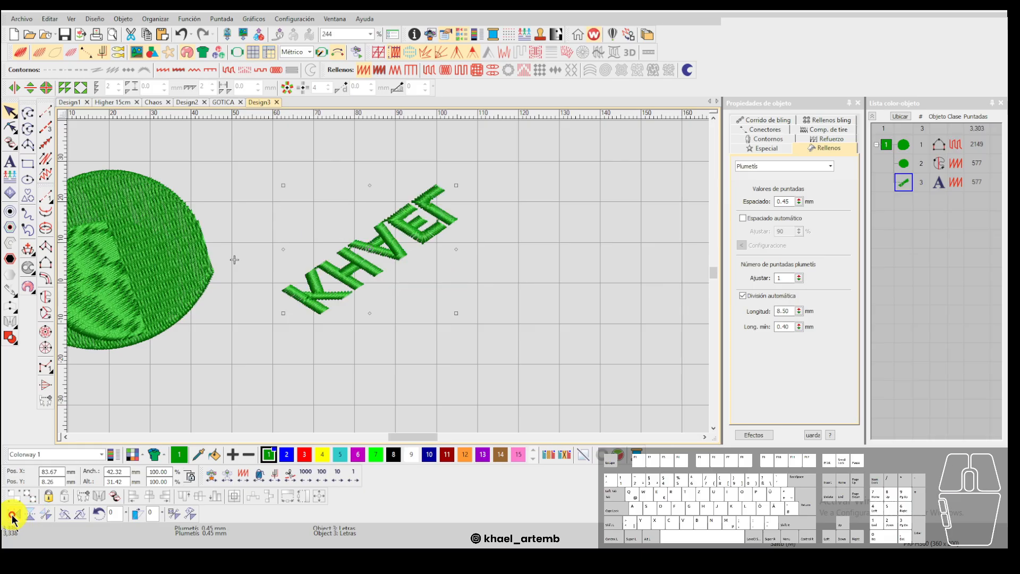
{"action": "left_click", "coordinate": [13, 515]}
{"action": "left_click_drag", "start_coordinate": [453, 318], "coordinate": [248, 254]}
{"action": "scroll", "coordinate": [372, 272], "scroll_direction": "up", "scroll_amount": 3}
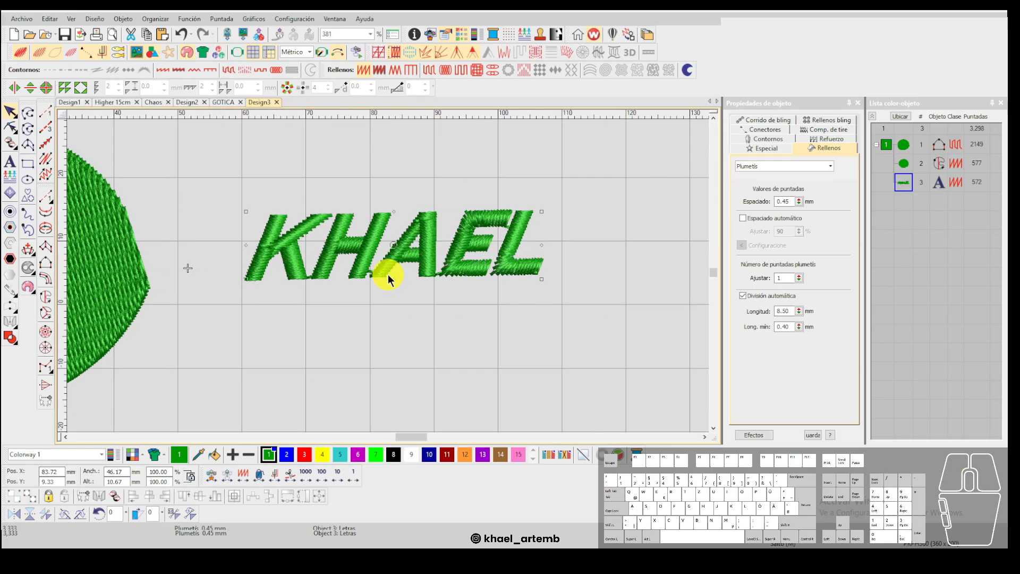
Edit individual stitches, pulling one outward at the last letter's upper end and one at the preceding letter's middle arm.
{"action": "scroll", "coordinate": [389, 276], "scroll_direction": "up", "scroll_amount": 5}
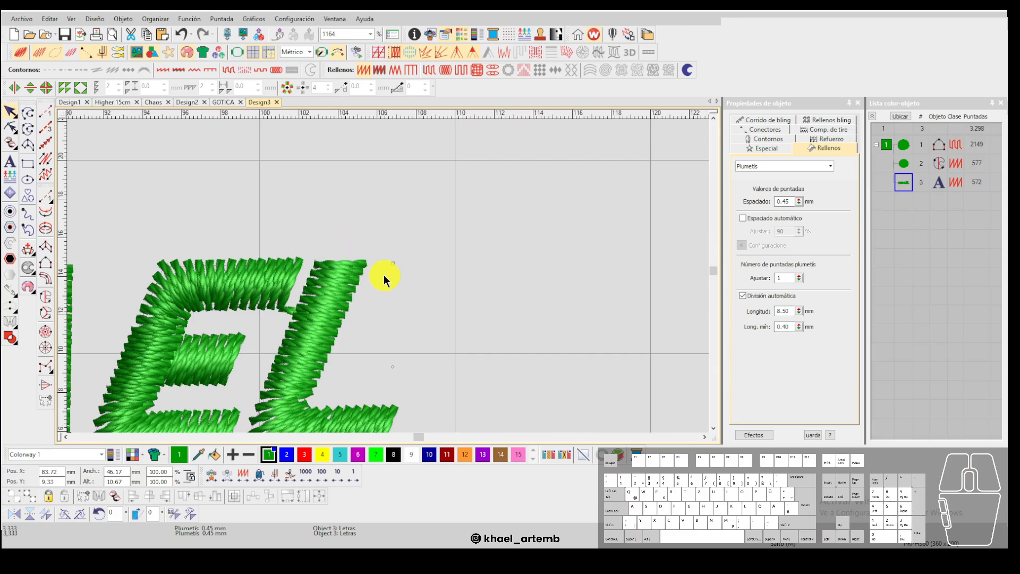
{"action": "left_click", "coordinate": [379, 264]}
{"action": "key", "text": "e"}
{"action": "left_click", "coordinate": [381, 264]}
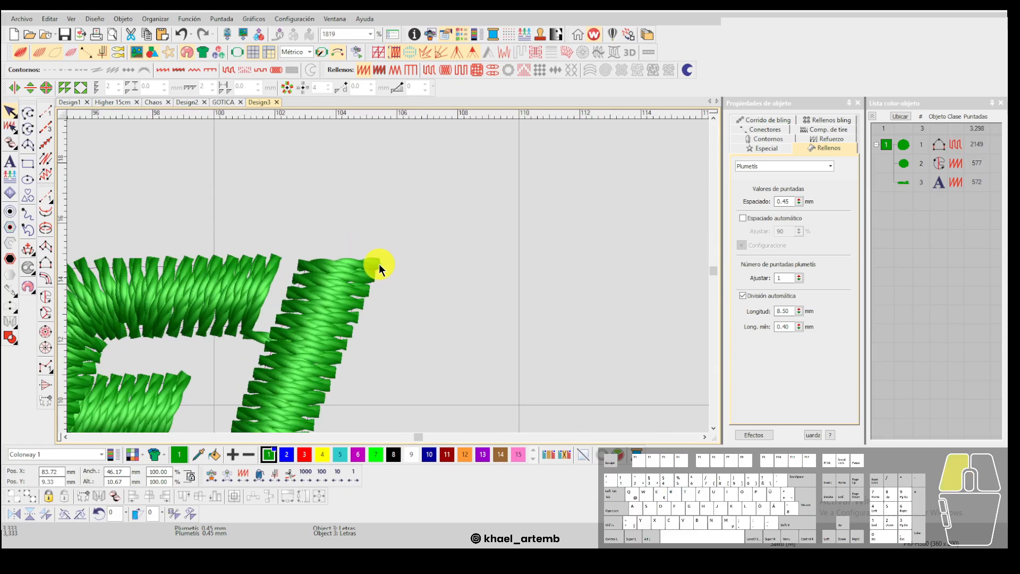
{"action": "left_click_drag", "start_coordinate": [381, 264], "coordinate": [394, 262]}
{"action": "left_click", "coordinate": [406, 260]}
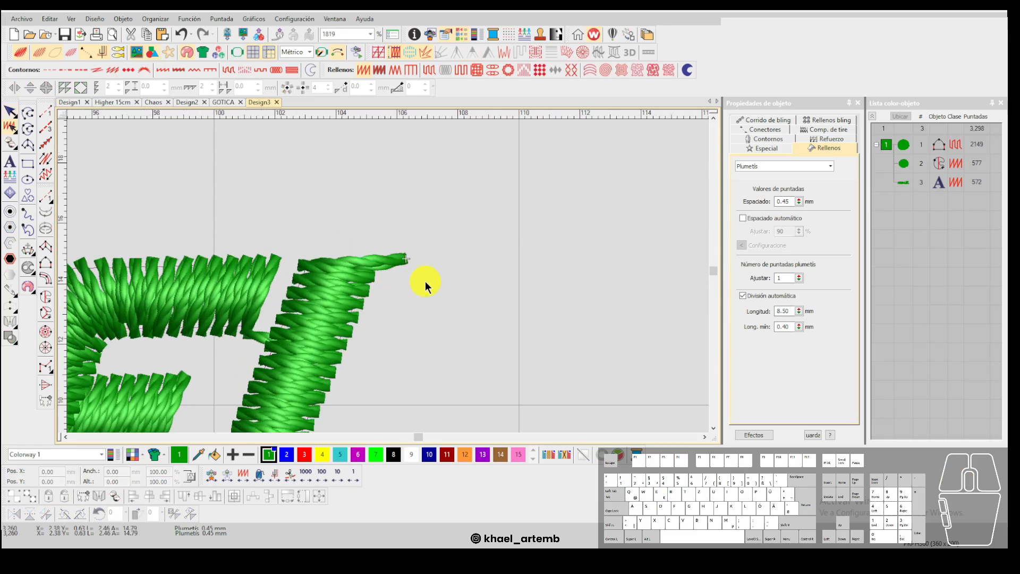
{"action": "scroll", "coordinate": [385, 282], "scroll_direction": "down", "scroll_amount": 3}
{"action": "scroll", "coordinate": [394, 276], "scroll_direction": "up", "scroll_amount": 3}
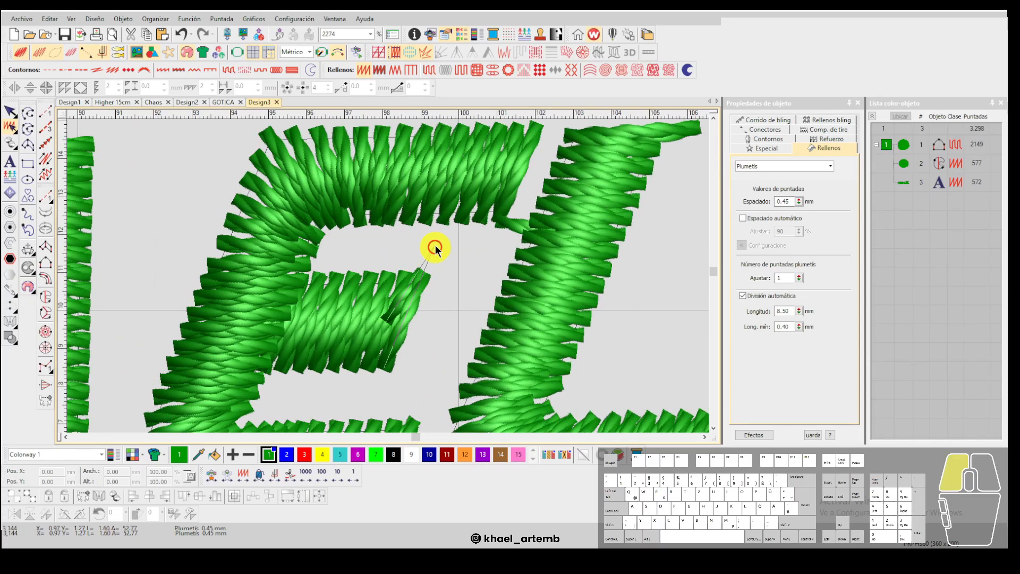
{"action": "scroll", "coordinate": [388, 276], "scroll_direction": "down", "scroll_amount": 3}
{"action": "scroll", "coordinate": [388, 276], "scroll_direction": "down", "scroll_amount": 3}
Select the whole lettering object and regenerate its stitches.
{"action": "left_click_drag", "start_coordinate": [494, 313], "coordinate": [205, 226]}
{"action": "scroll", "coordinate": [390, 277], "scroll_direction": "up", "scroll_amount": 1}
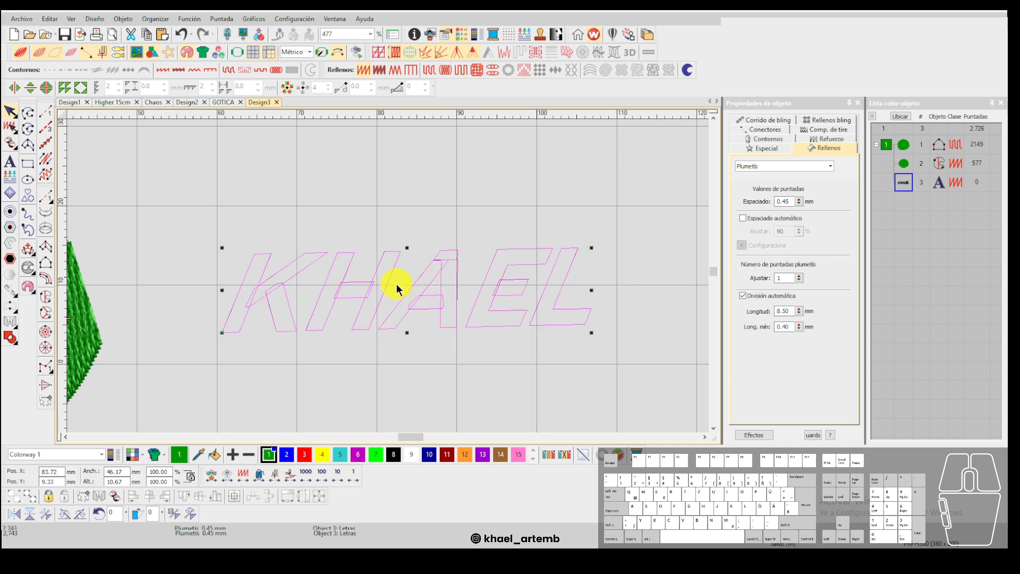
{"action": "key", "text": "Escape"}
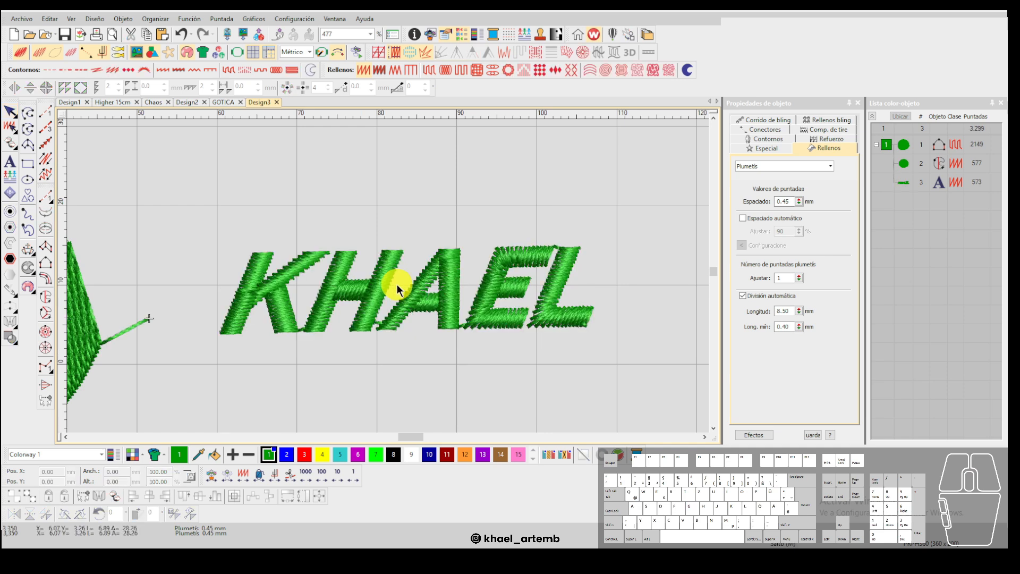
{"action": "left_click", "coordinate": [387, 285]}
{"action": "scroll", "coordinate": [388, 275], "scroll_direction": "down", "scroll_amount": 3}
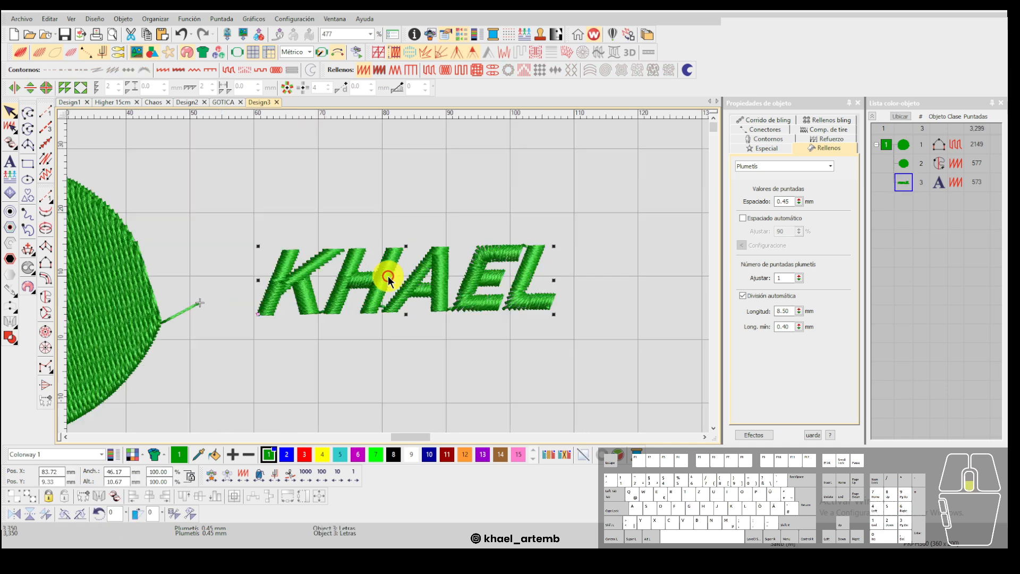
View the GOTICA design with all objects of its letter R selected, and return to Design3.
{"action": "left_click", "coordinate": [223, 102]}
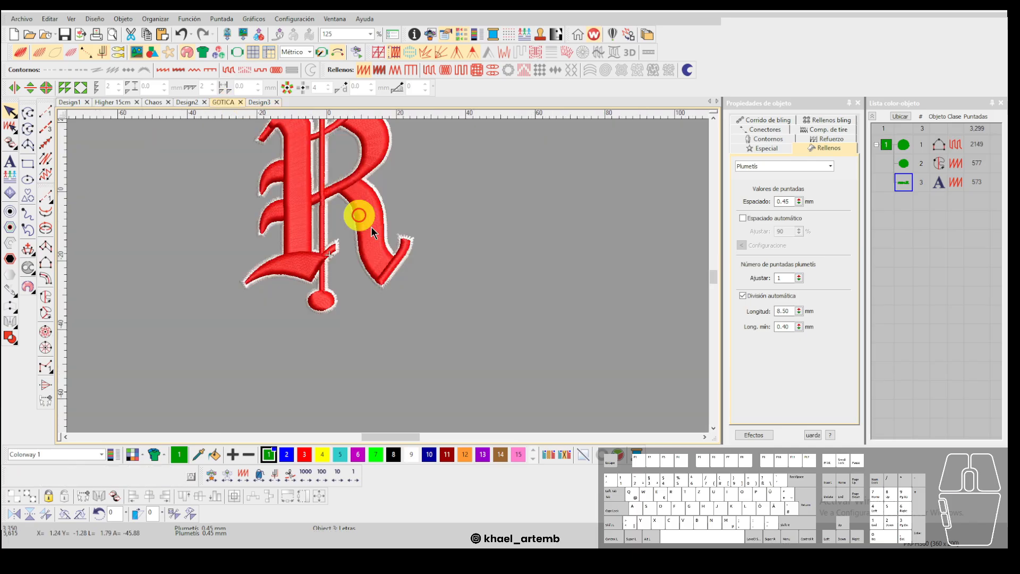
{"action": "left_click_drag", "start_coordinate": [524, 426], "coordinate": [318, 196]}
{"action": "scroll", "coordinate": [387, 273], "scroll_direction": "up", "scroll_amount": 1}
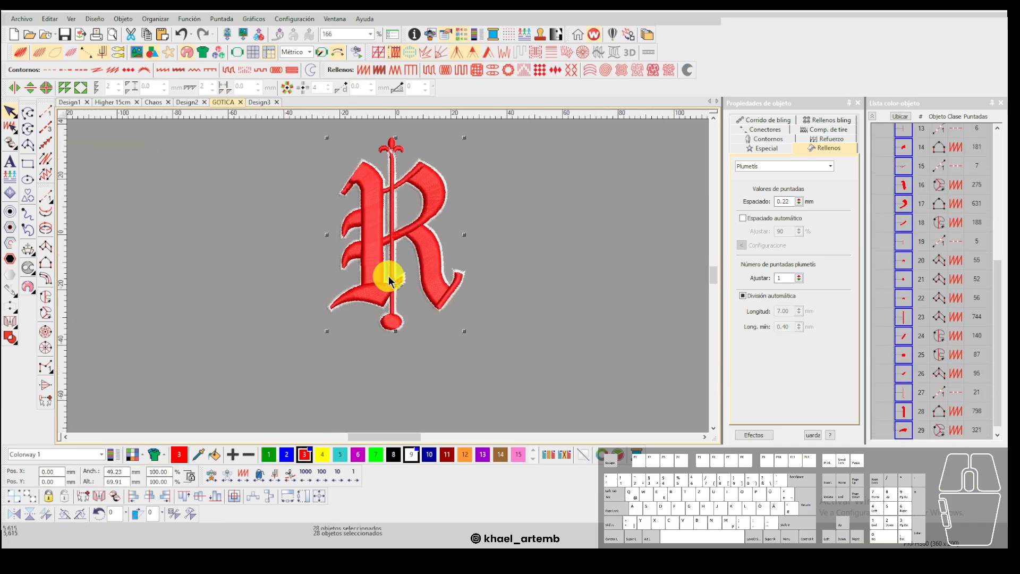
{"action": "left_click", "coordinate": [257, 103]}
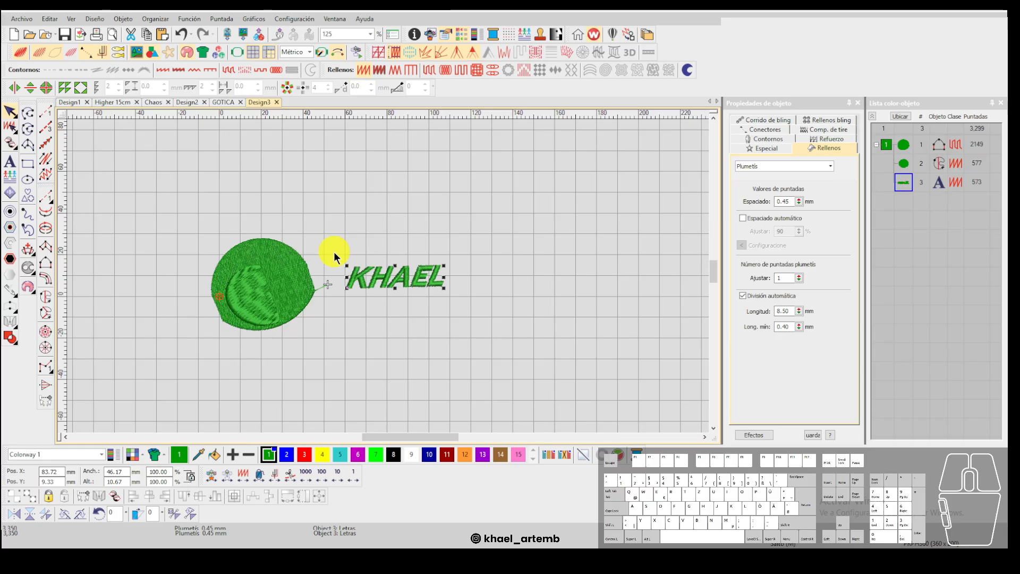
Delete the lettering beside the Tatami shape and select the two remaining fill objects.
{"action": "scroll", "coordinate": [388, 275], "scroll_direction": "up", "scroll_amount": 1}
{"action": "key", "text": "Delete"}
{"action": "left_click_drag", "start_coordinate": [468, 338], "coordinate": [282, 193]}
{"action": "scroll", "coordinate": [341, 325], "scroll_direction": "up", "scroll_amount": 1}
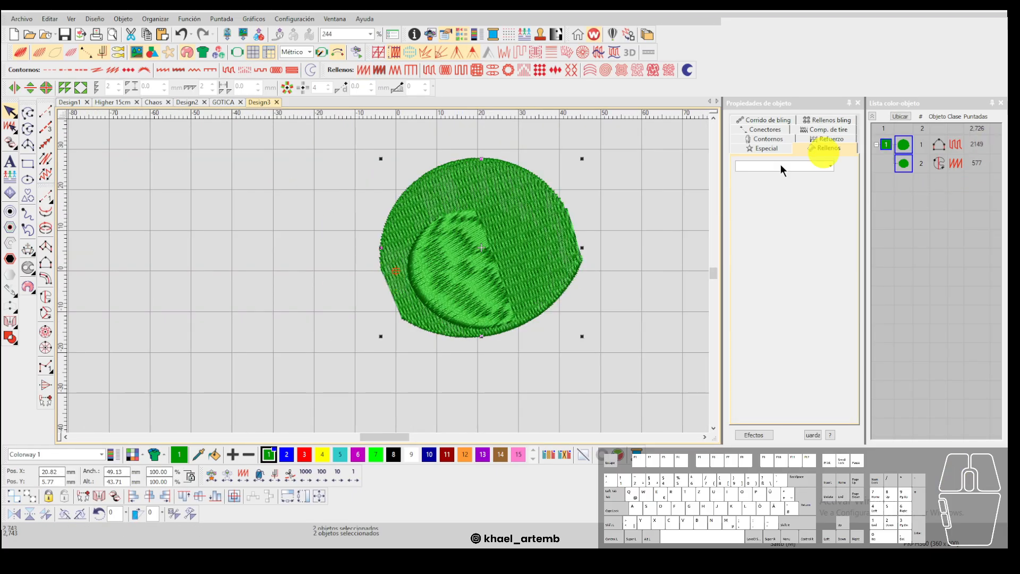
Compare the Tatami shape and inner Complex Fill with the realistic view on and off.
{"action": "scroll", "coordinate": [530, 251], "scroll_direction": "up", "scroll_amount": 1}
{"action": "left_click", "coordinate": [516, 279]}
{"action": "key", "text": "t"}
{"action": "scroll", "coordinate": [306, 276], "scroll_direction": "up", "scroll_amount": 1}
{"action": "scroll", "coordinate": [403, 277], "scroll_direction": "down", "scroll_amount": 2}
{"action": "key", "text": "t"}
{"action": "left_click_drag", "start_coordinate": [554, 403], "coordinate": [187, 137]}
{"action": "key", "text": "t"}
{"action": "key", "text": "t"}
{"action": "left_click", "coordinate": [527, 286]}
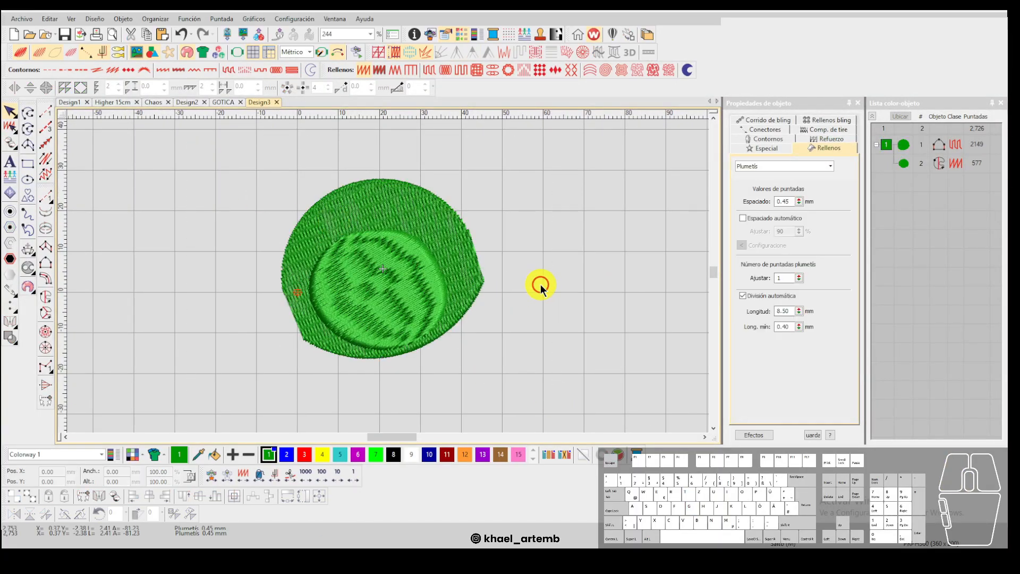
Select the inner Complex Fill and the surrounding Tatami shape alternately to examine them as separate objects.
{"action": "left_click", "coordinate": [415, 279]}
{"action": "left_click", "coordinate": [425, 213]}
{"action": "left_click", "coordinate": [415, 262]}
{"action": "left_click", "coordinate": [420, 216]}
{"action": "left_click", "coordinate": [405, 279]}
{"action": "left_click", "coordinate": [423, 221]}
{"action": "left_click", "coordinate": [410, 266]}
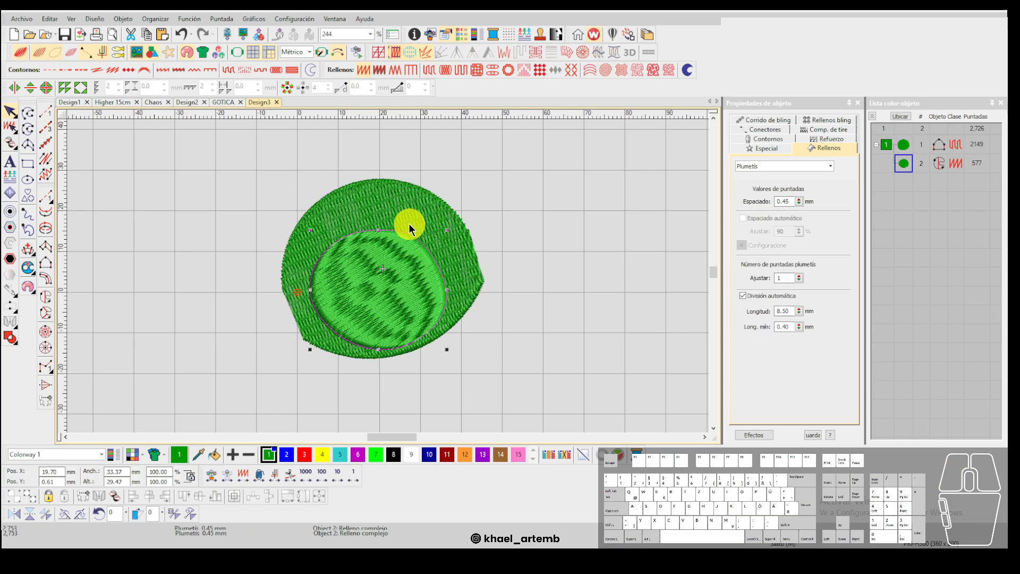
{"action": "left_click", "coordinate": [399, 269]}
{"action": "left_click", "coordinate": [548, 300]}
{"action": "left_click", "coordinate": [423, 301]}
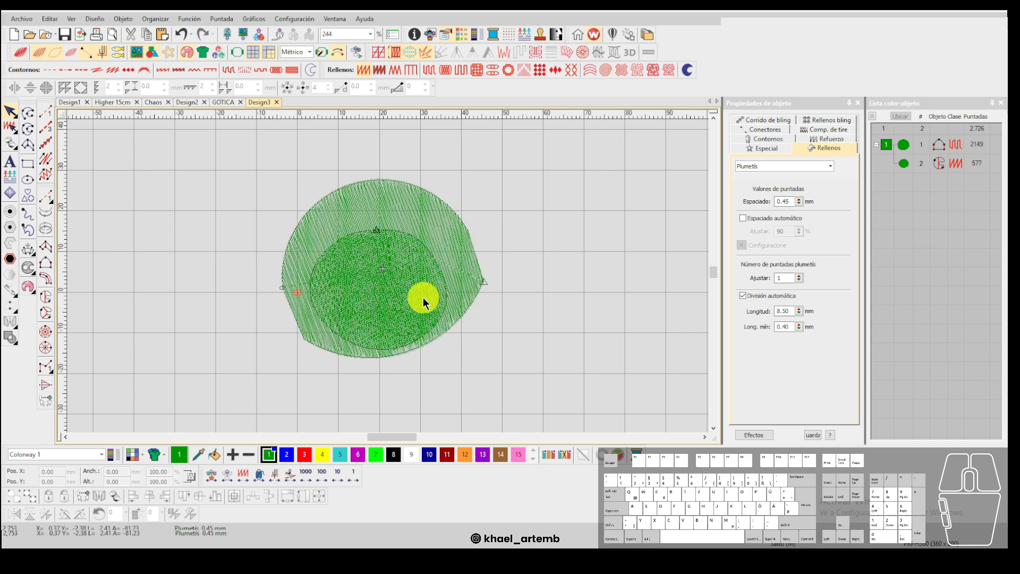
Travel from the design's start into the Tatami stitching and delete the inner Complex Fill object.
{"action": "key", "text": "t"}
{"action": "key", "text": "0"}
{"action": "key", "text": "Down"}
{"action": "key", "text": "Down"}
{"action": "key", "text": "Down"}
{"action": "key", "text": "Down"}
{"action": "key", "text": "Down"}
{"action": "key", "text": "Down"}
{"action": "key", "text": "Down"}
{"action": "key", "text": "Down"}
{"action": "key", "text": "Down"}
{"action": "key", "text": "Down"}
{"action": "key", "text": "Down"}
{"action": "key", "text": "Down"}
{"action": "key", "text": "Down"}
{"action": "key", "text": "Down"}
{"action": "key", "text": "Down"}
{"action": "key", "text": "Down"}
{"action": "key", "text": "Down"}
{"action": "key", "text": "Down"}
{"action": "key", "text": "Down"}
{"action": "key", "text": "Down"}
{"action": "scroll", "coordinate": [432, 340], "scroll_direction": "down", "scroll_amount": 2}
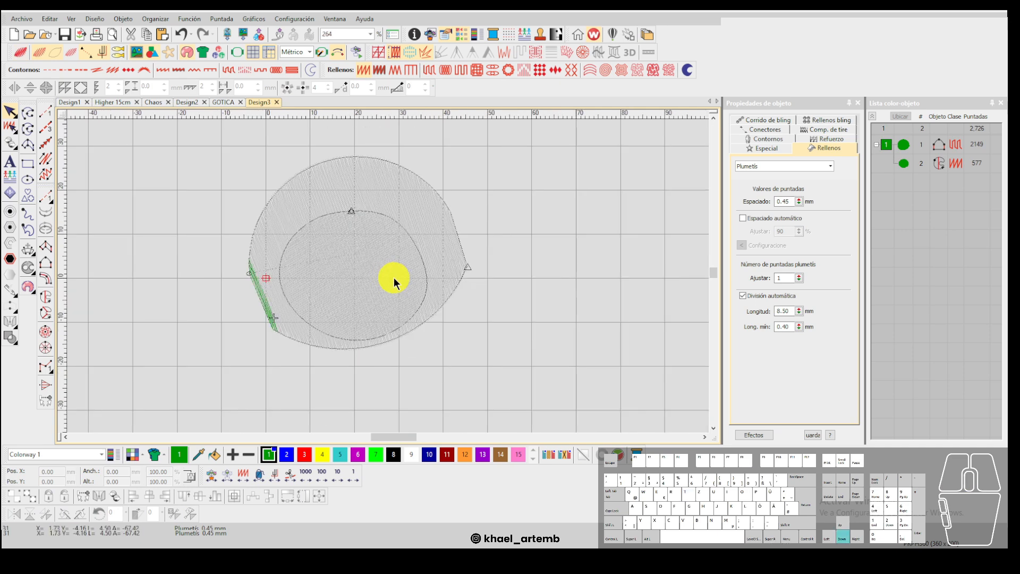
{"action": "left_click", "coordinate": [372, 261]}
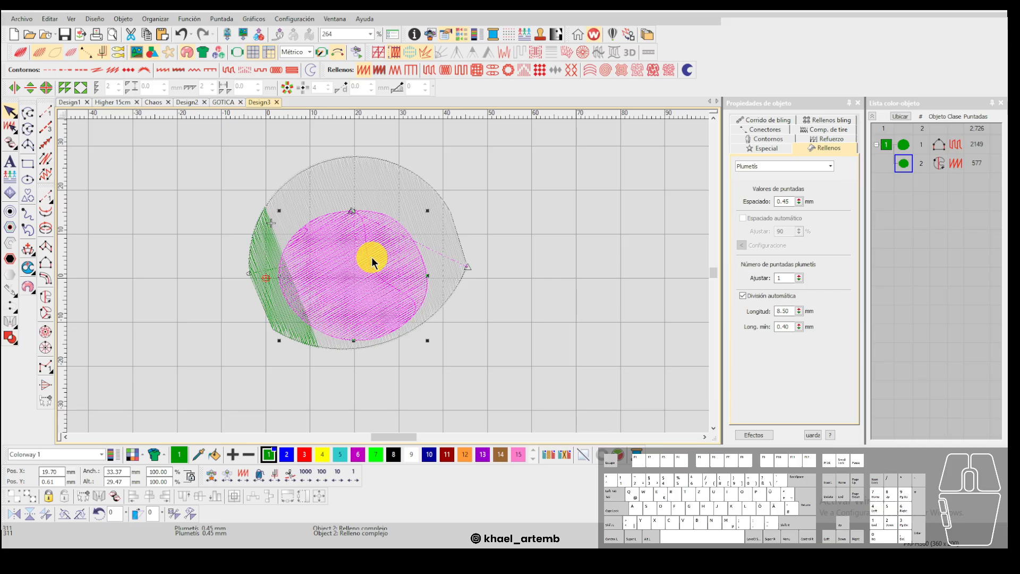
{"action": "key", "text": "Delete"}
Advance the current stitch position further through the Tatami fill, stopping partway across the shape.
{"action": "key", "text": "Down"}
{"action": "key", "text": "Down"}
{"action": "key", "text": "Down"}
{"action": "key", "text": "Down"}
{"action": "key", "text": "Down"}
{"action": "key", "text": "Down"}
{"action": "key", "text": "Down"}
{"action": "key", "text": "Down"}
{"action": "key", "text": "Down"}
{"action": "key", "text": "Down"}
{"action": "key", "text": "Down"}
{"action": "key", "text": "Down"}
{"action": "key", "text": "Down"}
{"action": "key", "text": "Down"}
{"action": "key", "text": "Down"}
{"action": "key", "text": "Down"}
{"action": "key", "text": "Down"}
{"action": "key", "text": "Down"}
{"action": "key", "text": "Down"}
{"action": "key", "text": "Down"}
{"action": "scroll", "coordinate": [381, 266], "scroll_direction": "down", "scroll_amount": 1}
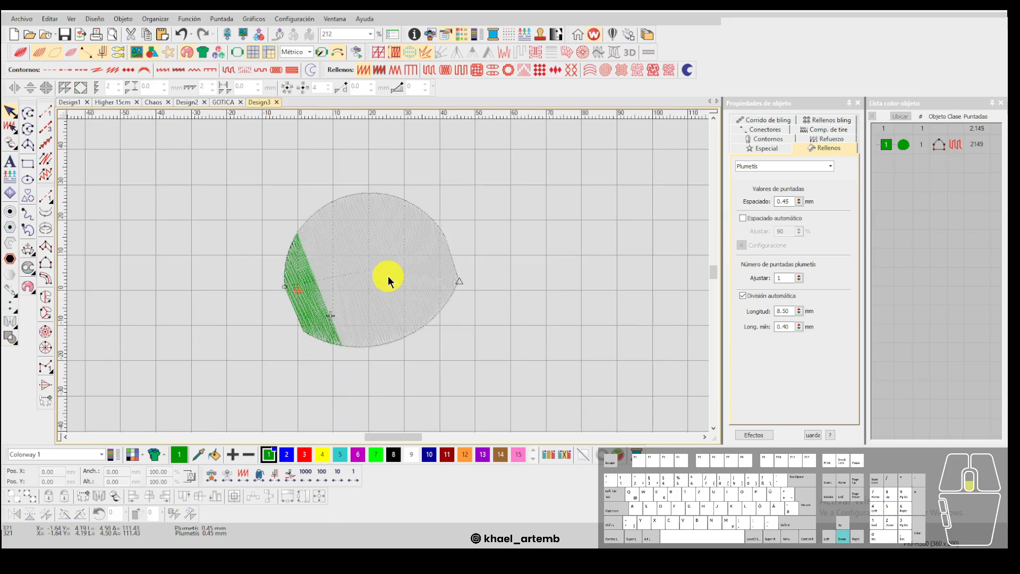
{"action": "scroll", "coordinate": [388, 275], "scroll_direction": "up", "scroll_amount": 2}
{"action": "key", "text": "Down"}
{"action": "key", "text": "Down"}
{"action": "key", "text": "Down"}
{"action": "key", "text": "Down"}
{"action": "key", "text": "Down"}
{"action": "key", "text": "Down"}
{"action": "key", "text": "Down"}
{"action": "key", "text": "Down"}
{"action": "key", "text": "Down"}
{"action": "key", "text": "Down"}
{"action": "key", "text": "Down"}
{"action": "key", "text": "Down"}
{"action": "key", "text": "Down"}
{"action": "key", "text": "Down"}
{"action": "key", "text": "Down"}
{"action": "key", "text": "Down"}
{"action": "key", "text": "Down"}
{"action": "key", "text": "Down"}
{"action": "key", "text": "Down"}
{"action": "key", "text": "Down"}
{"action": "scroll", "coordinate": [429, 285], "scroll_direction": "up", "scroll_amount": 1}
Digitize a leaf-shaped Column B object (Columna B) about 14 mm wide and 11 mm high to the right of the Tatami shape.
{"action": "key", "text": "F5"}
{"action": "left_click", "coordinate": [541, 296]}
{"action": "right_click", "coordinate": [555, 274]}
{"action": "left_click", "coordinate": [621, 246]}
{"action": "key", "text": "Return"}
{"action": "left_click", "coordinate": [566, 314]}
{"action": "left_click", "coordinate": [634, 285]}
{"action": "key", "text": "Return"}
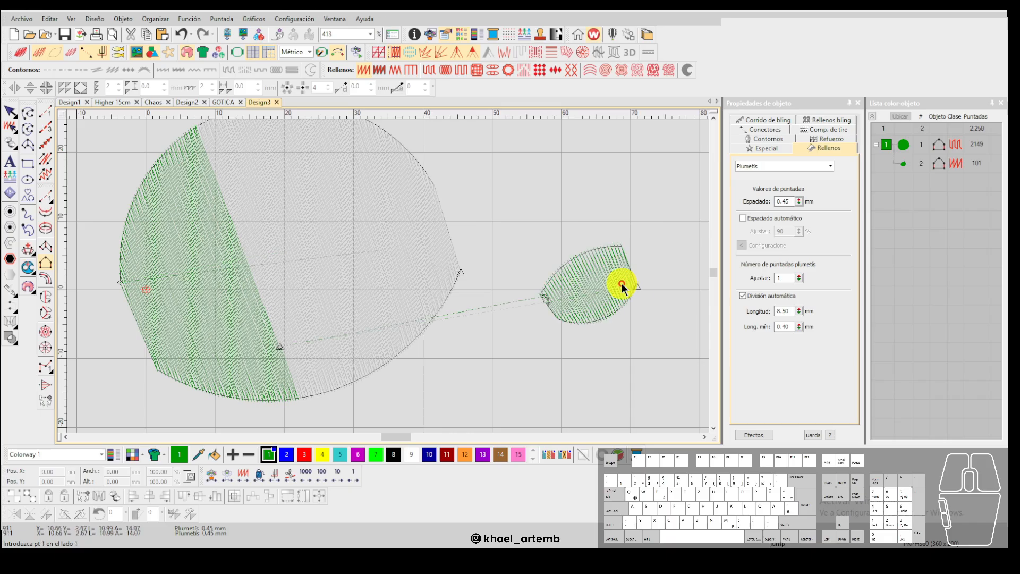
{"action": "scroll", "coordinate": [385, 276], "scroll_direction": "down", "scroll_amount": 2}
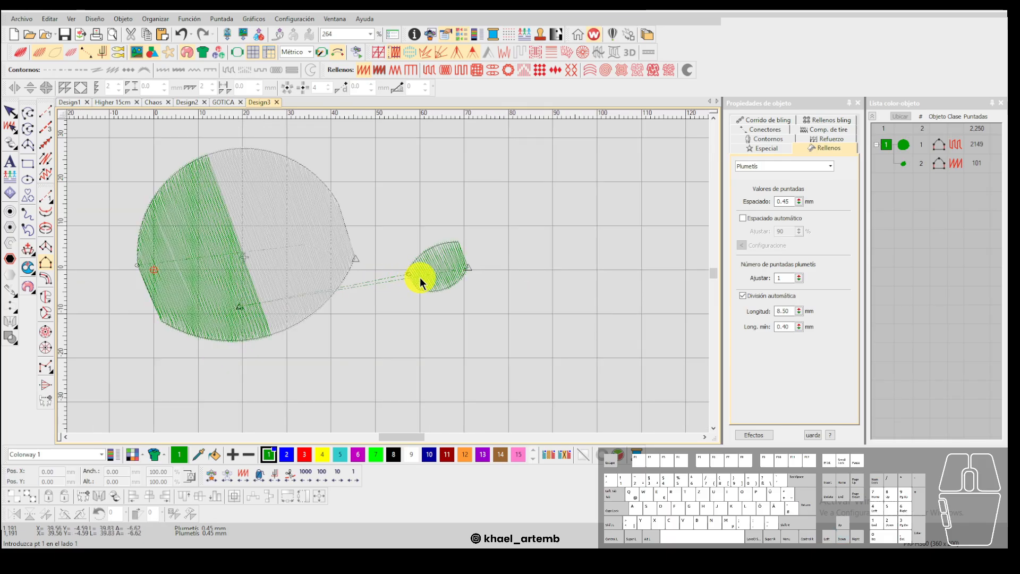
Cut the leaf-shaped column and paste it after the complete Tatami shape in the sewing order.
{"action": "key", "text": "Escape"}
{"action": "left_click", "coordinate": [420, 275]}
{"action": "key", "text": "ctrl+x"}
{"action": "key", "text": "ctrl+v"}
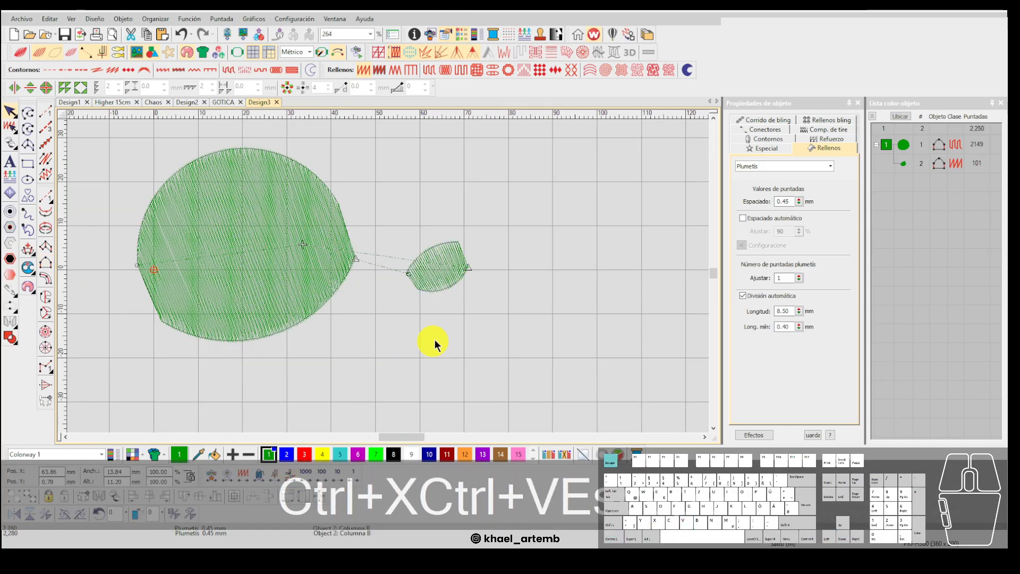
Travel through the stitches to the Tatami shape's exit point, just before the jump to the leaf.
{"action": "left_click", "coordinate": [294, 474]}
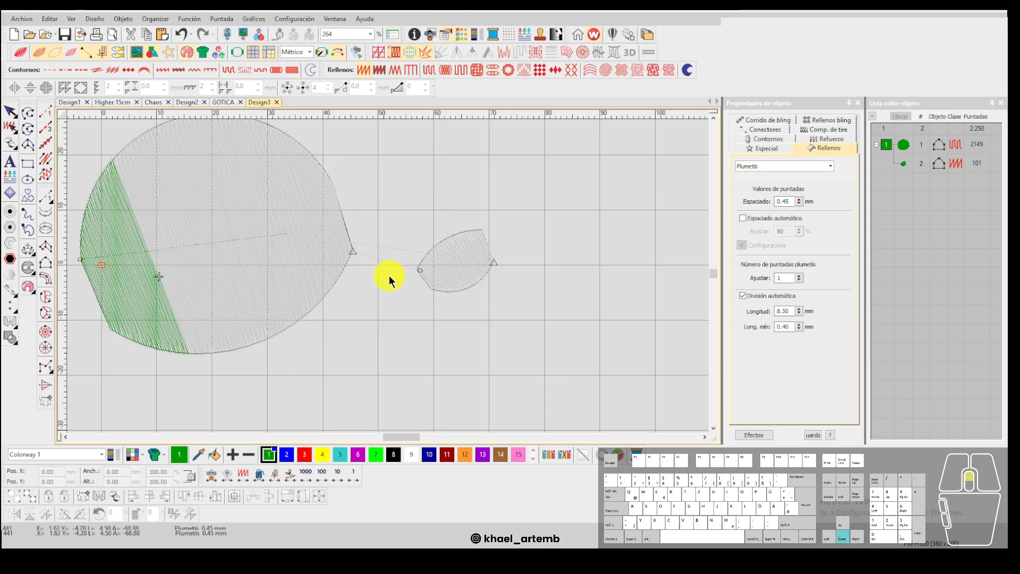
{"action": "scroll", "coordinate": [382, 275], "scroll_direction": "up", "scroll_amount": 1}
{"action": "scroll", "coordinate": [388, 274], "scroll_direction": "up", "scroll_amount": 4}
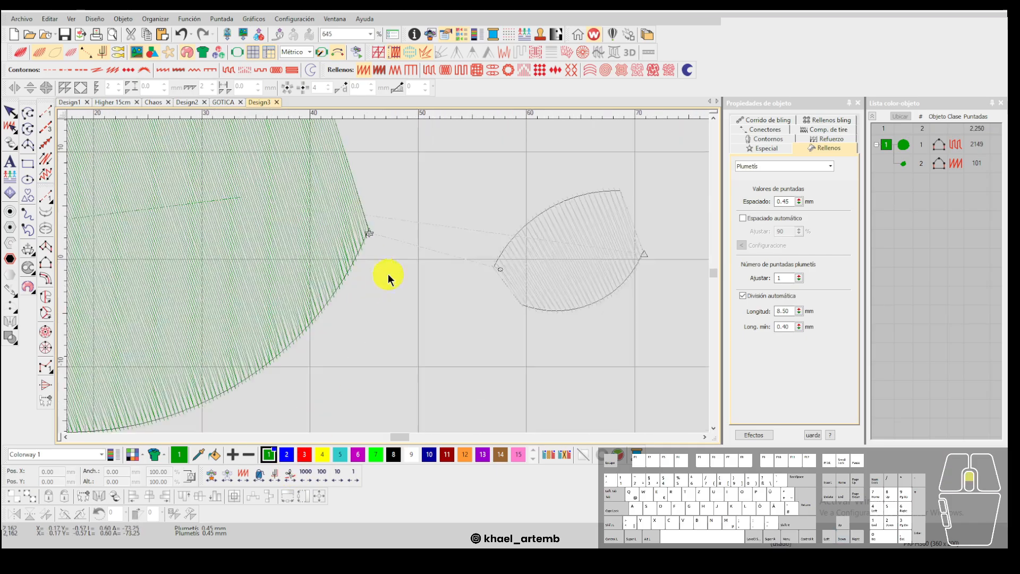
{"action": "scroll", "coordinate": [388, 276], "scroll_direction": "up", "scroll_amount": 1}
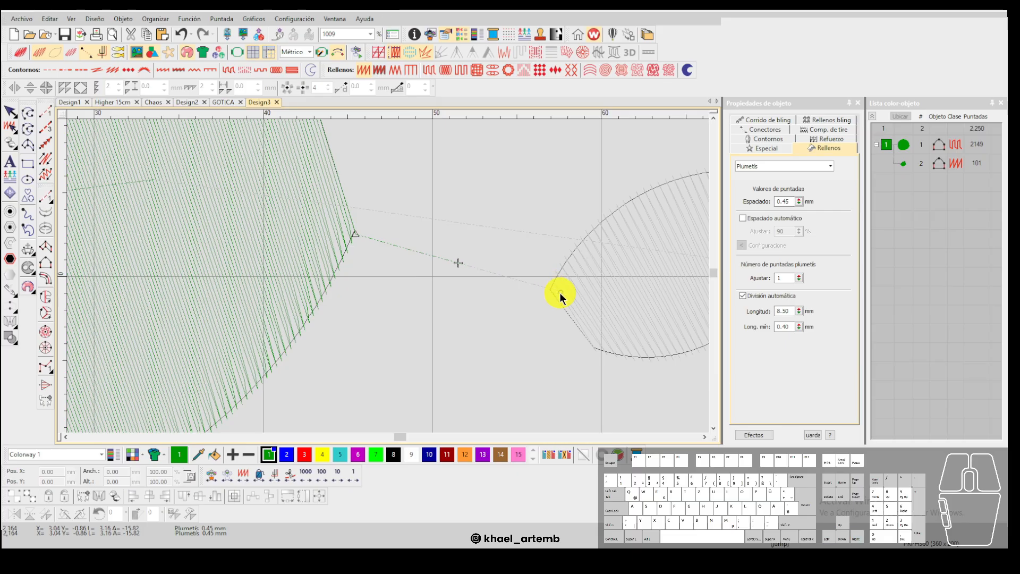
{"action": "key", "text": "Left"}
{"action": "key", "text": "Left"}
{"action": "key", "text": "Right"}
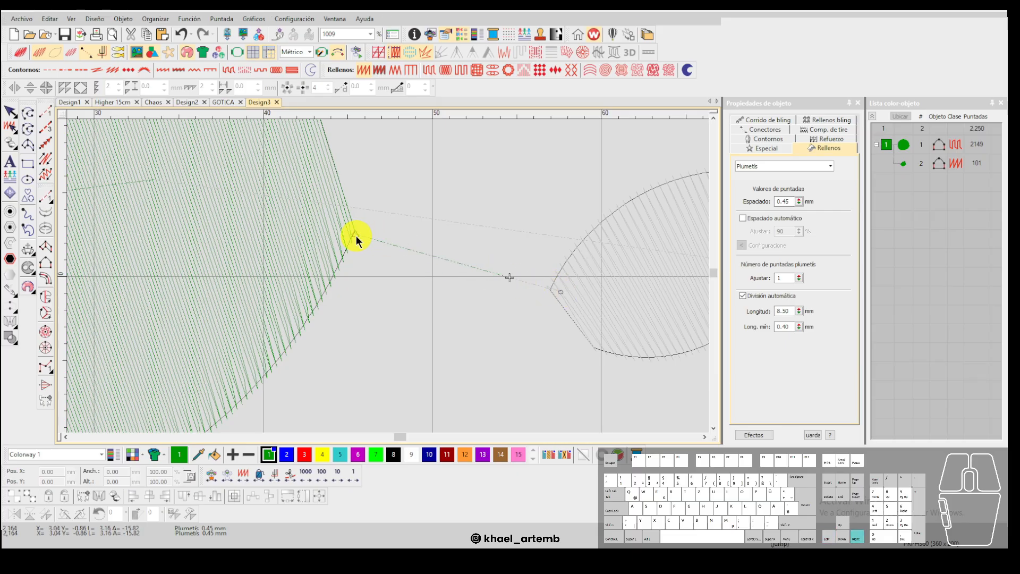
{"action": "key", "text": "Right"}
{"action": "key", "text": "Left"}
{"action": "key", "text": "Left"}
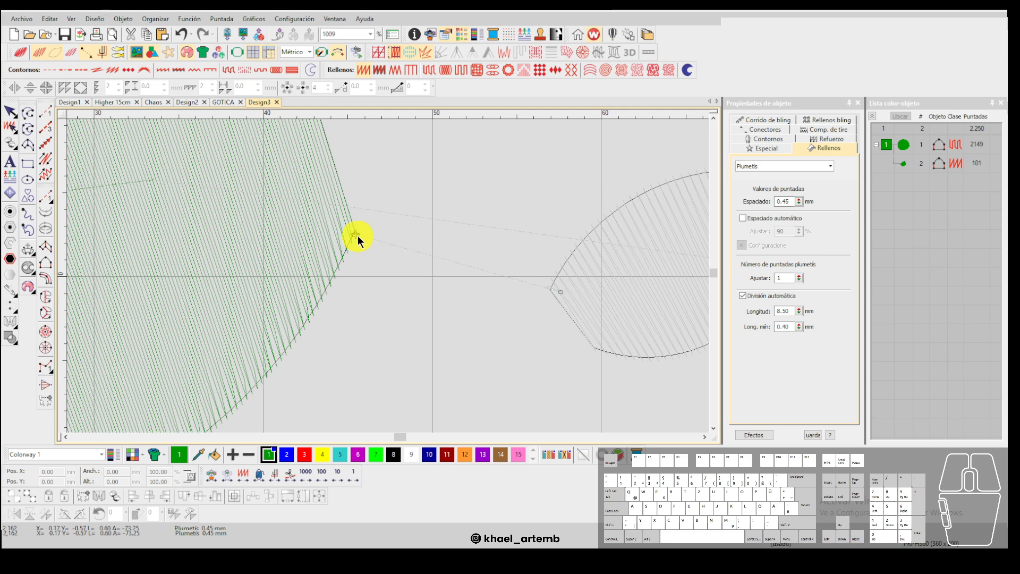
Digitize a straight Run (Corrido) line from the Tatami shape's exit point to the leaf's starting point.
{"action": "left_click", "coordinate": [47, 110]}
{"action": "left_click", "coordinate": [359, 234]}
{"action": "left_click", "coordinate": [556, 289]}
{"action": "key", "text": "Return"}
{"action": "scroll", "coordinate": [388, 276], "scroll_direction": "down", "scroll_amount": 3}
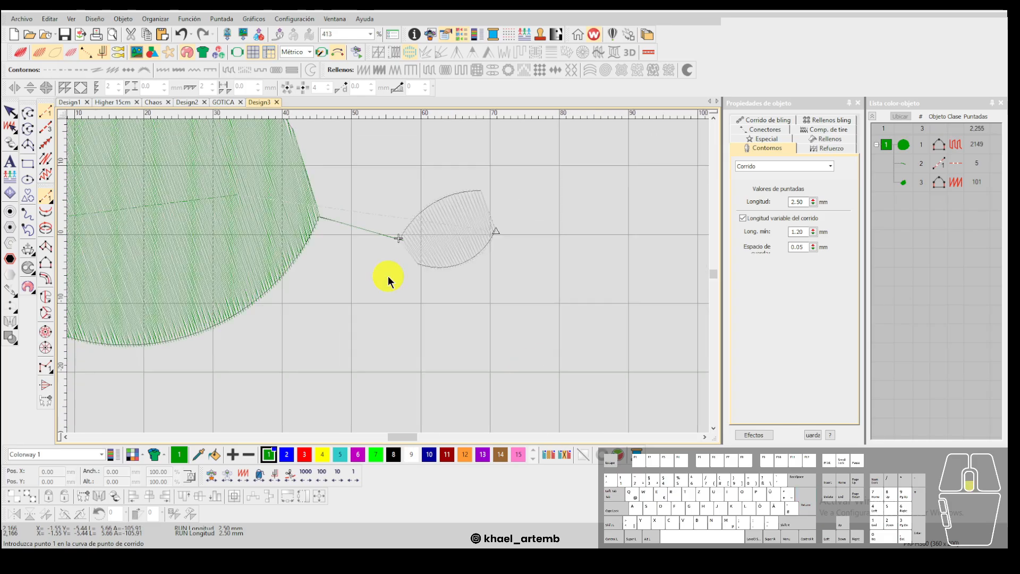
Delete the straight Run line that connects the Tatami shape to the leaf.
{"action": "scroll", "coordinate": [388, 275], "scroll_direction": "down", "scroll_amount": 2}
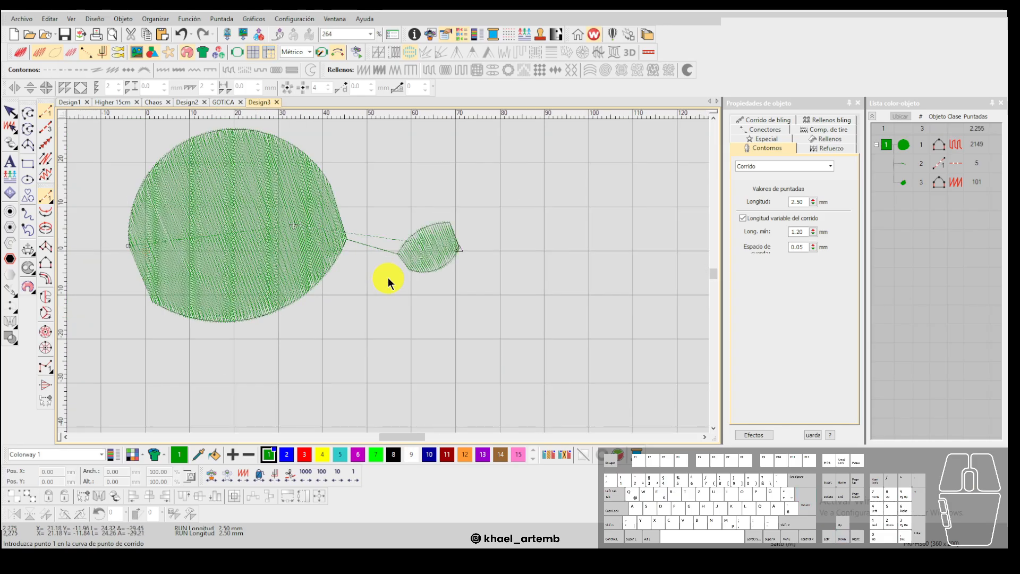
{"action": "scroll", "coordinate": [387, 274], "scroll_direction": "down", "scroll_amount": 2}
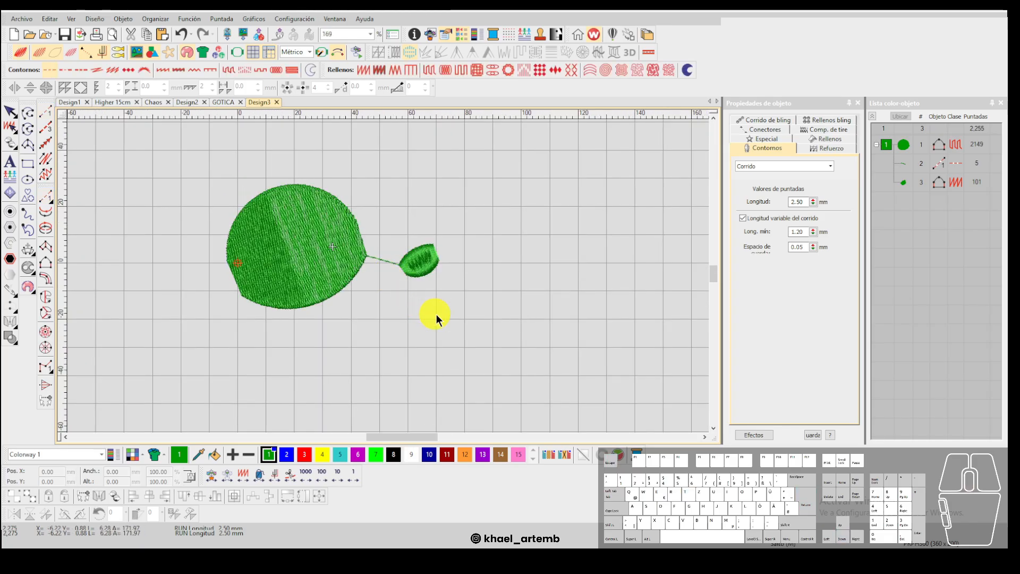
{"action": "left_click_drag", "start_coordinate": [519, 336], "coordinate": [168, 146]}
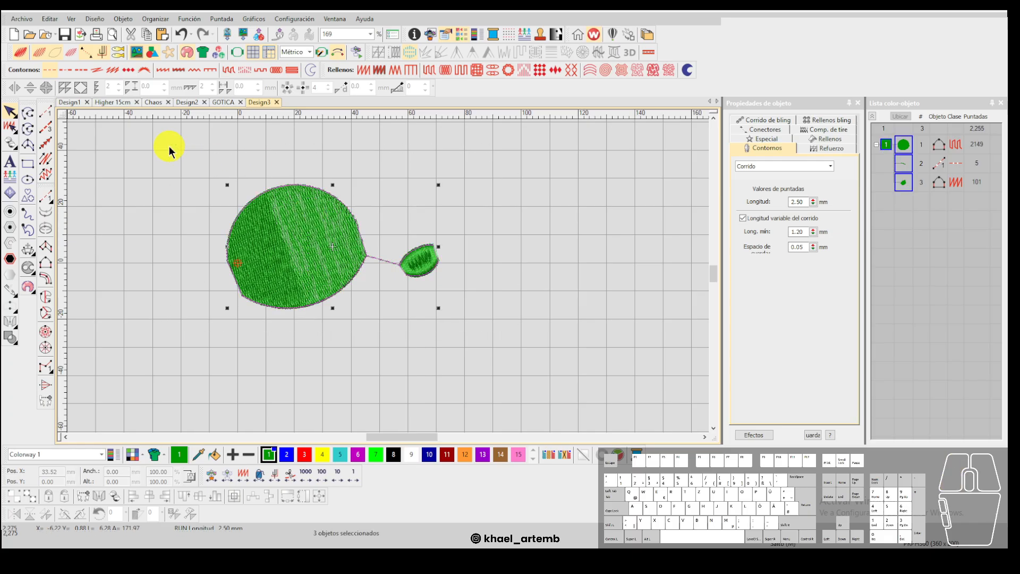
{"action": "left_click", "coordinate": [588, 387]}
{"action": "scroll", "coordinate": [387, 273], "scroll_direction": "up", "scroll_amount": 1}
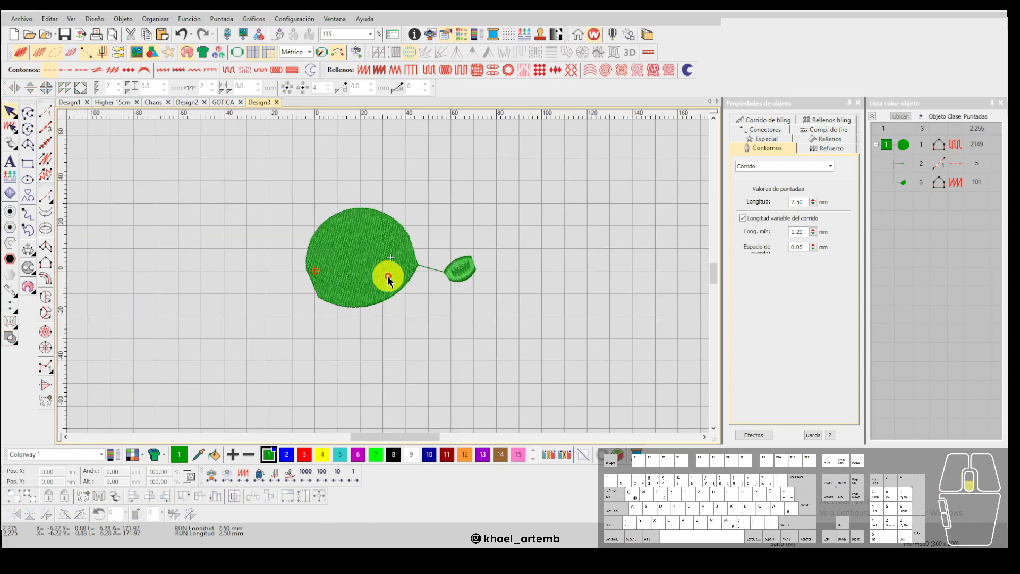
{"action": "left_click_drag", "start_coordinate": [224, 153], "coordinate": [554, 346]}
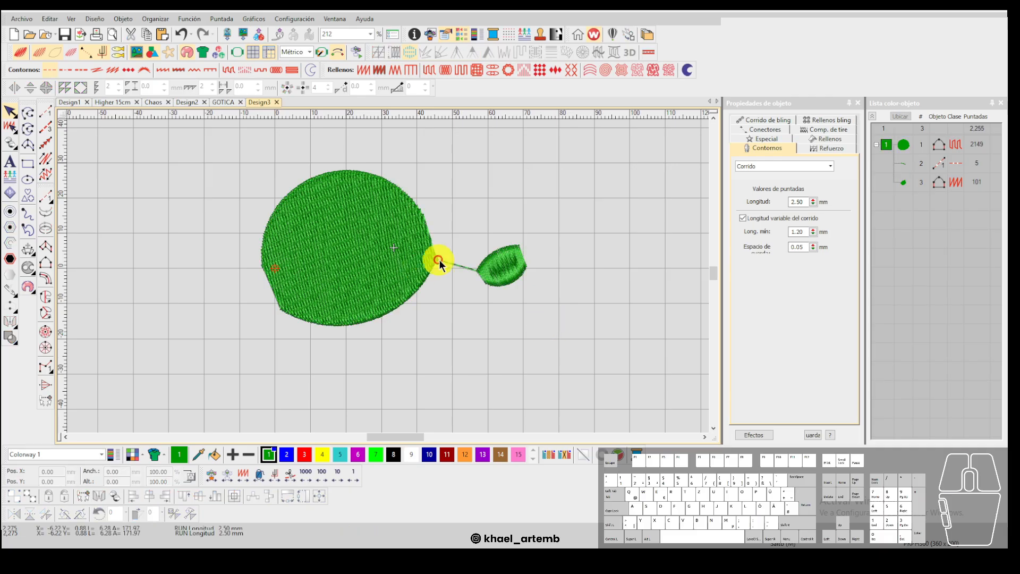
{"action": "left_click", "coordinate": [452, 265]}
{"action": "key", "text": "Delete"}
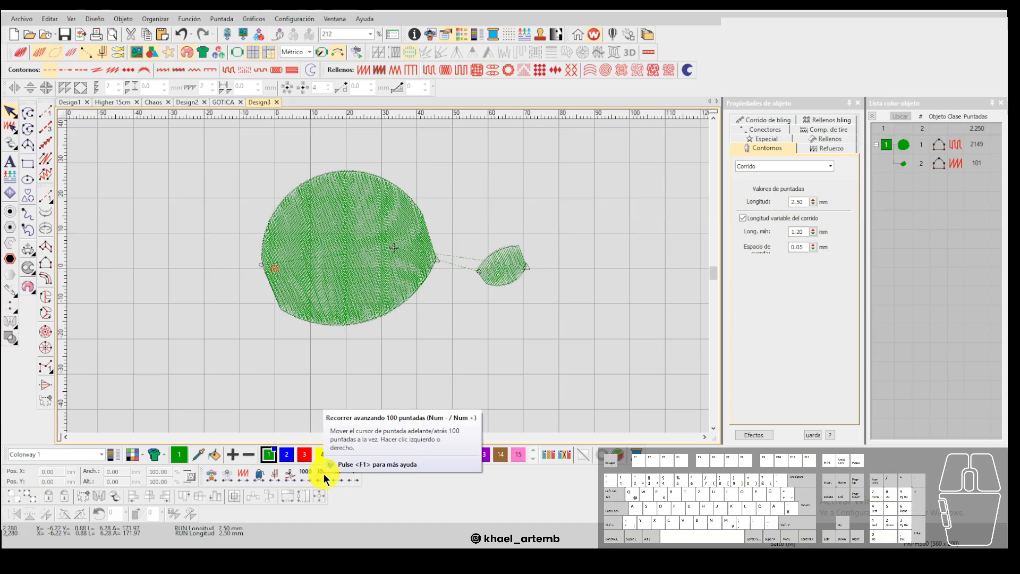
Travel backward and forward through the Tatami shape's stitches in increments of 10, 1 and 100.
{"action": "left_click", "coordinate": [339, 478]}
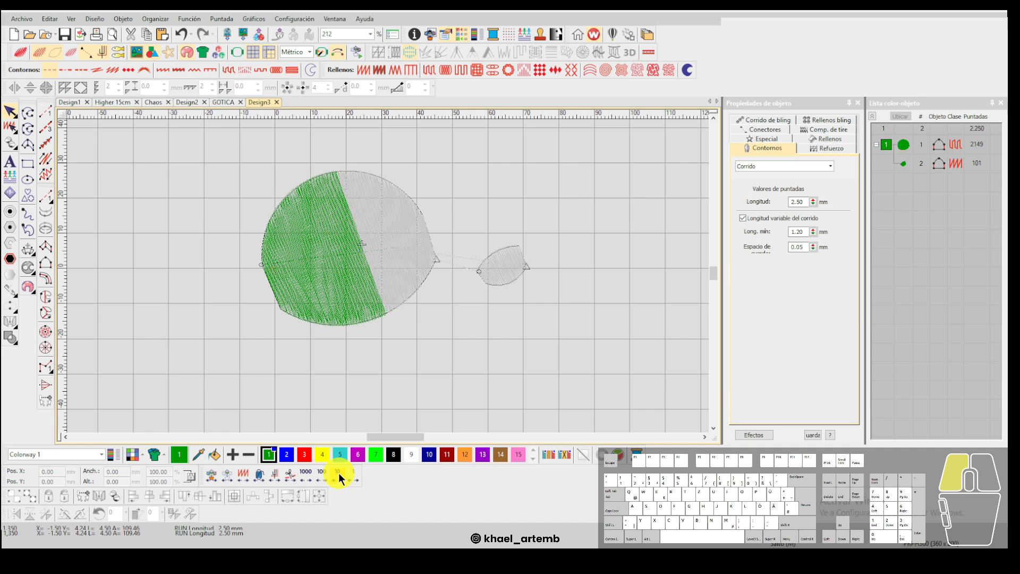
{"action": "right_click", "coordinate": [339, 479]}
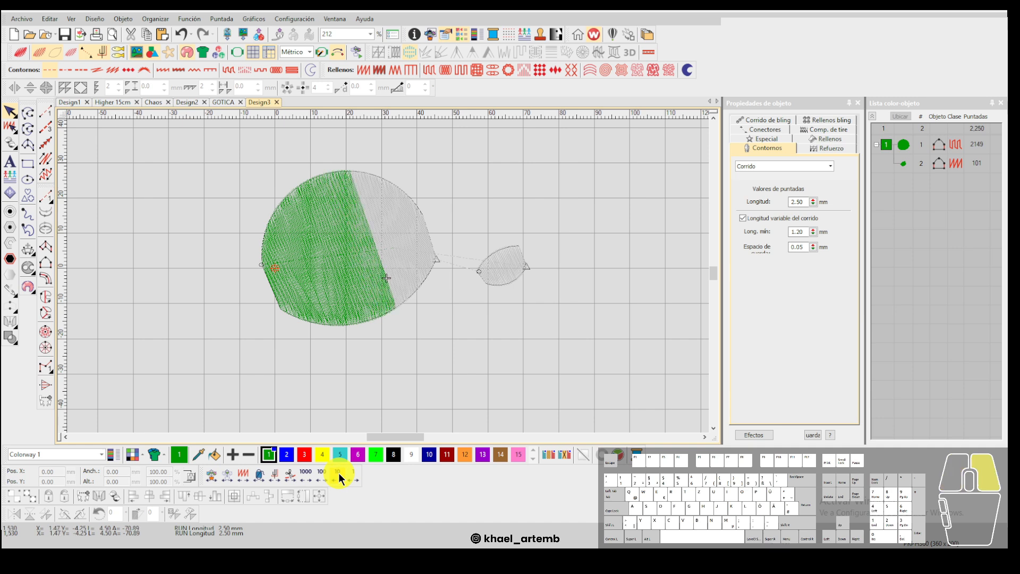
{"action": "left_click", "coordinate": [339, 477]}
{"action": "right_click", "coordinate": [340, 478]}
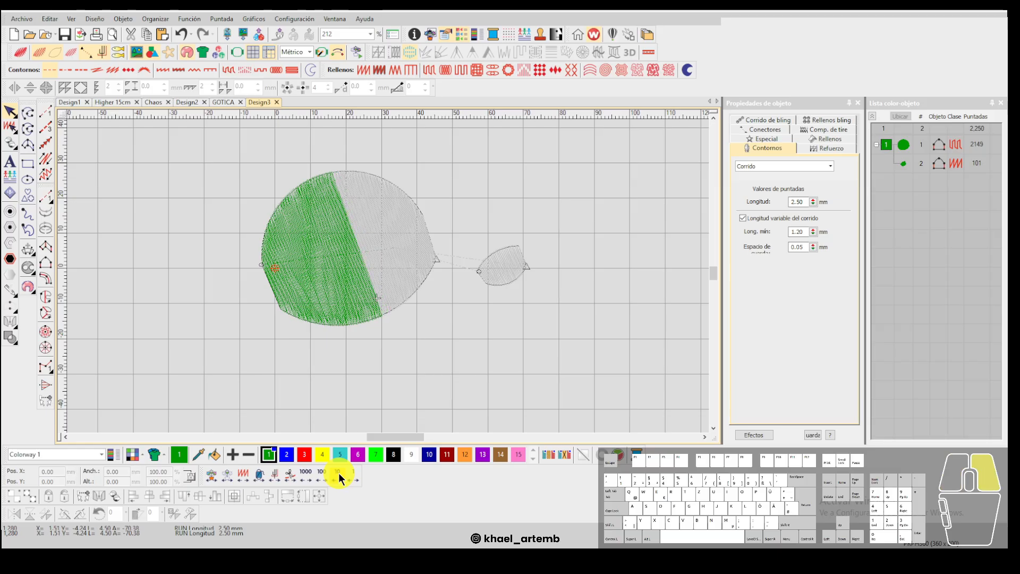
{"action": "left_click", "coordinate": [355, 476]}
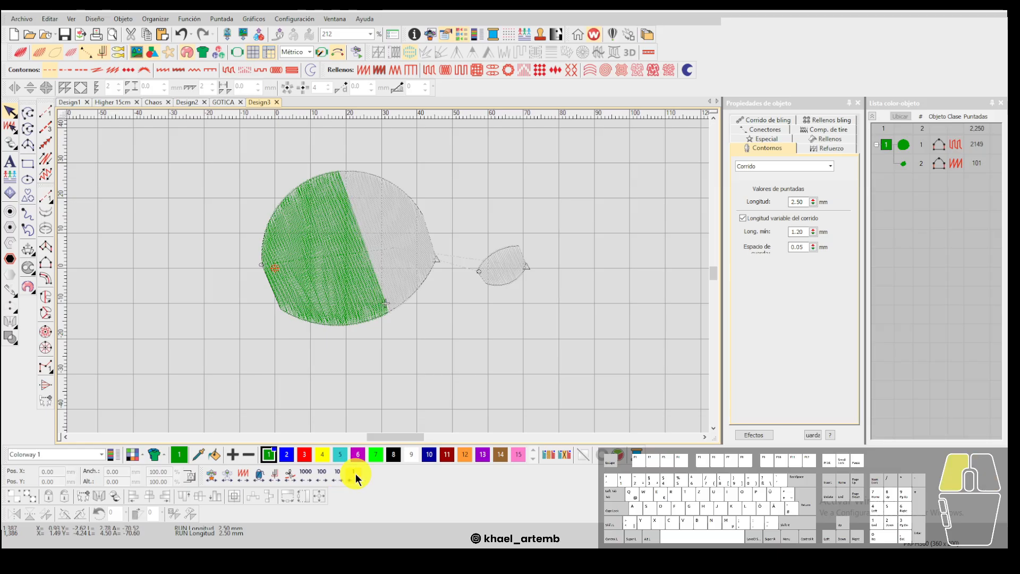
{"action": "right_click", "coordinate": [355, 475]}
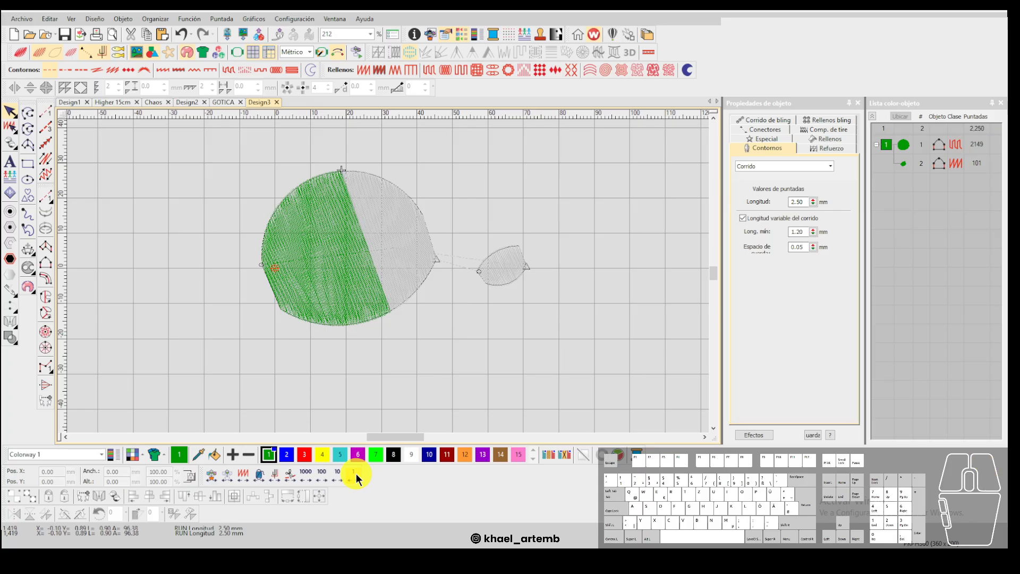
{"action": "left_click", "coordinate": [318, 477]}
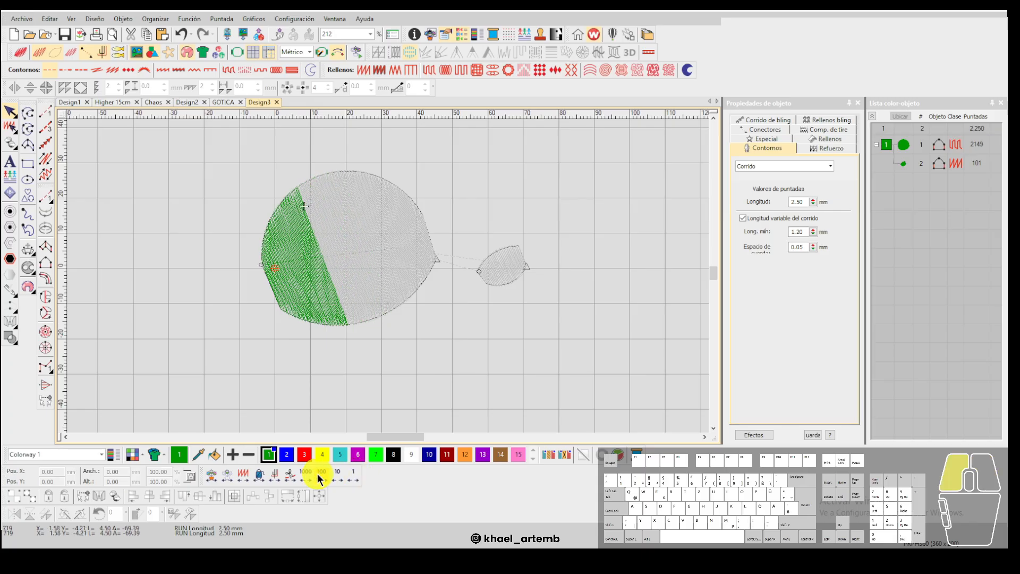
{"action": "right_click", "coordinate": [318, 477]}
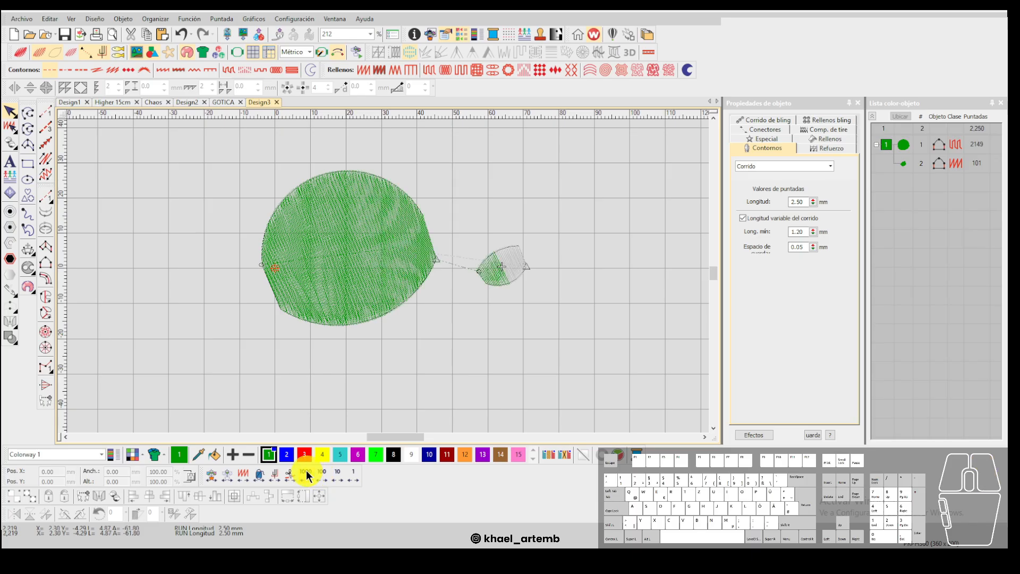
Travel back and forth by 1000 stitches to the design's start, and advance to the trim after the Tatami shape.
{"action": "left_click", "coordinate": [306, 472]}
{"action": "left_click", "coordinate": [305, 473]}
{"action": "right_click", "coordinate": [305, 473]}
{"action": "right_click", "coordinate": [305, 472]}
{"action": "left_click", "coordinate": [305, 473]}
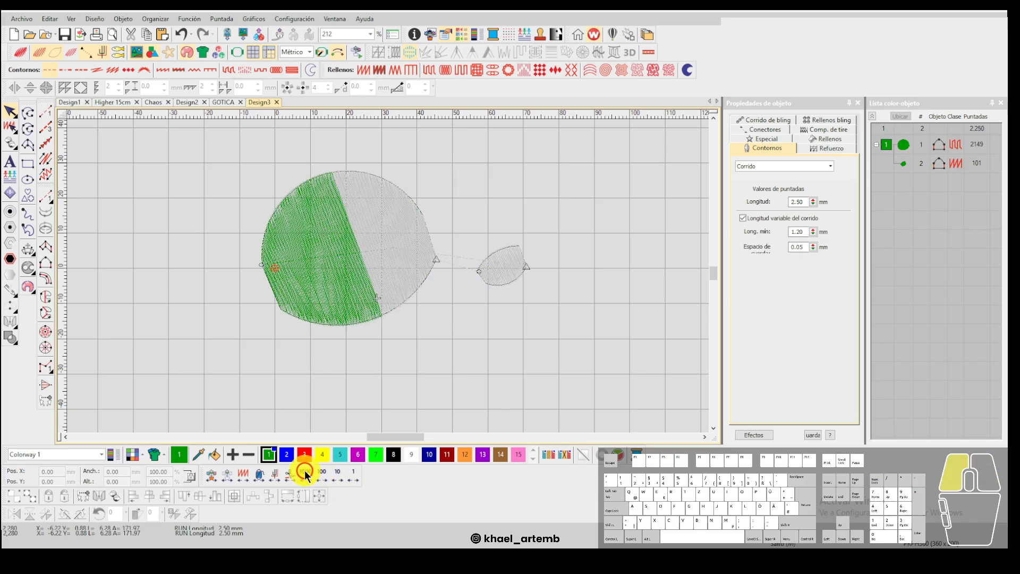
{"action": "left_click", "coordinate": [305, 472]}
{"action": "right_click", "coordinate": [306, 472]}
{"action": "right_click", "coordinate": [305, 472]}
{"action": "right_click", "coordinate": [305, 472]}
{"action": "left_click", "coordinate": [305, 472]}
{"action": "left_click", "coordinate": [305, 472]}
{"action": "left_click", "coordinate": [305, 472]}
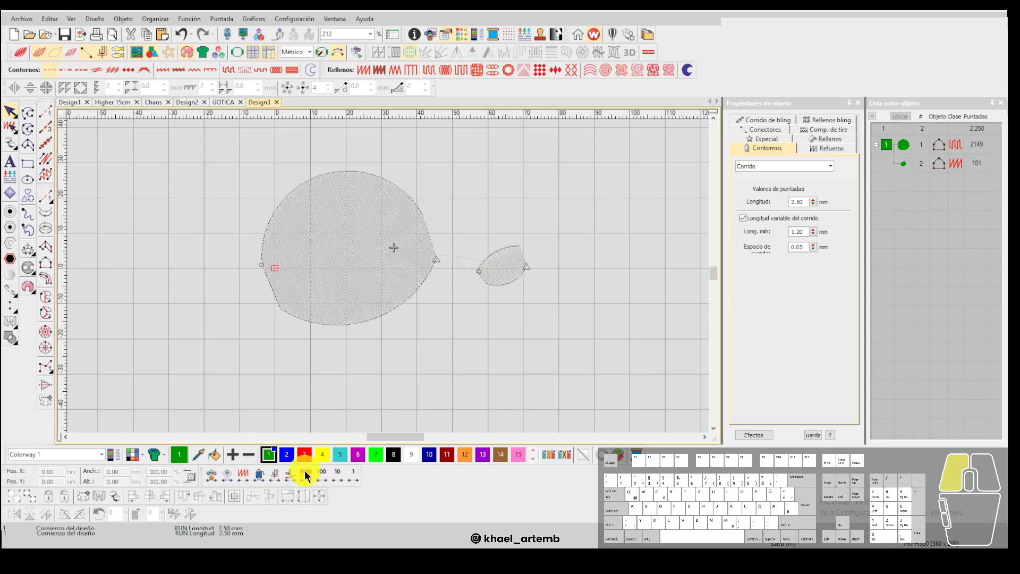
{"action": "right_click", "coordinate": [305, 472]}
{"action": "right_click", "coordinate": [305, 472]}
{"action": "right_click", "coordinate": [305, 472]}
{"action": "left_click", "coordinate": [305, 472]}
{"action": "left_click", "coordinate": [305, 472]}
{"action": "right_click", "coordinate": [305, 472]}
{"action": "right_click", "coordinate": [305, 472]}
{"action": "left_click", "coordinate": [306, 472]}
{"action": "left_click", "coordinate": [305, 472]}
{"action": "left_click", "coordinate": [305, 472]}
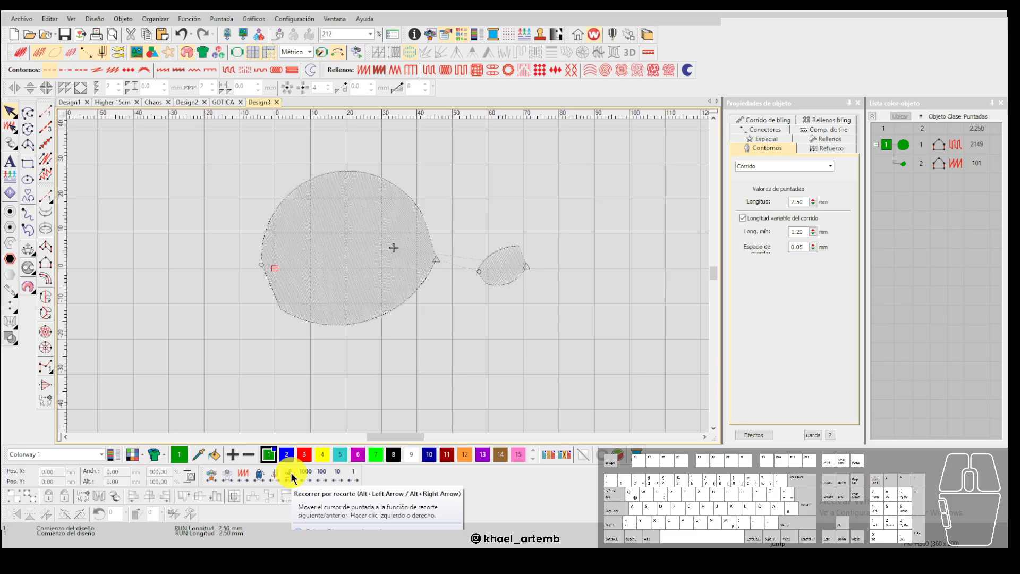
{"action": "left_click", "coordinate": [292, 472]}
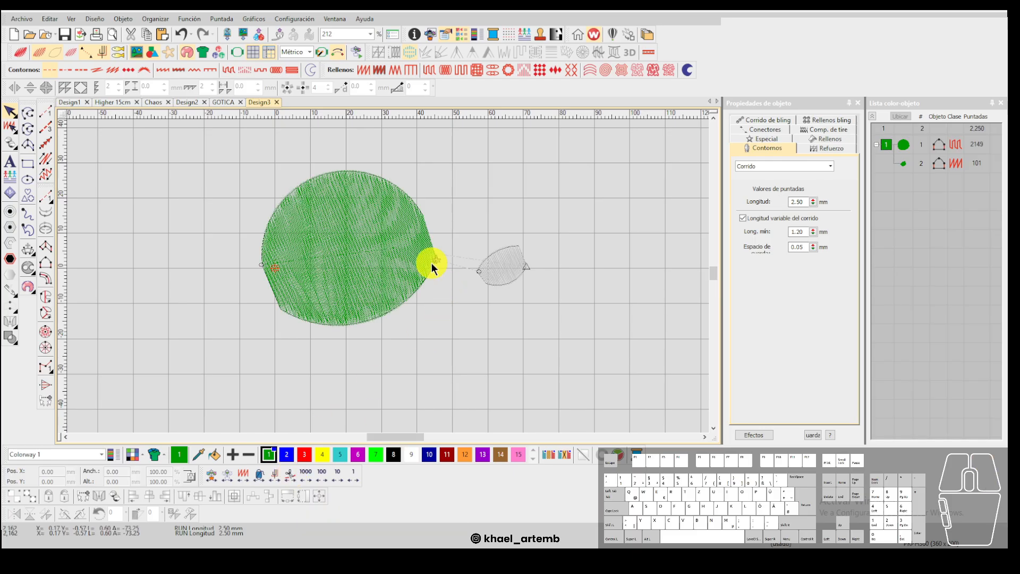
In the GOTICA design, travel from the design's start by trims to the base of the letter's central spear.
{"action": "left_click", "coordinate": [228, 104]}
{"action": "scroll", "coordinate": [392, 274], "scroll_direction": "down", "scroll_amount": 3}
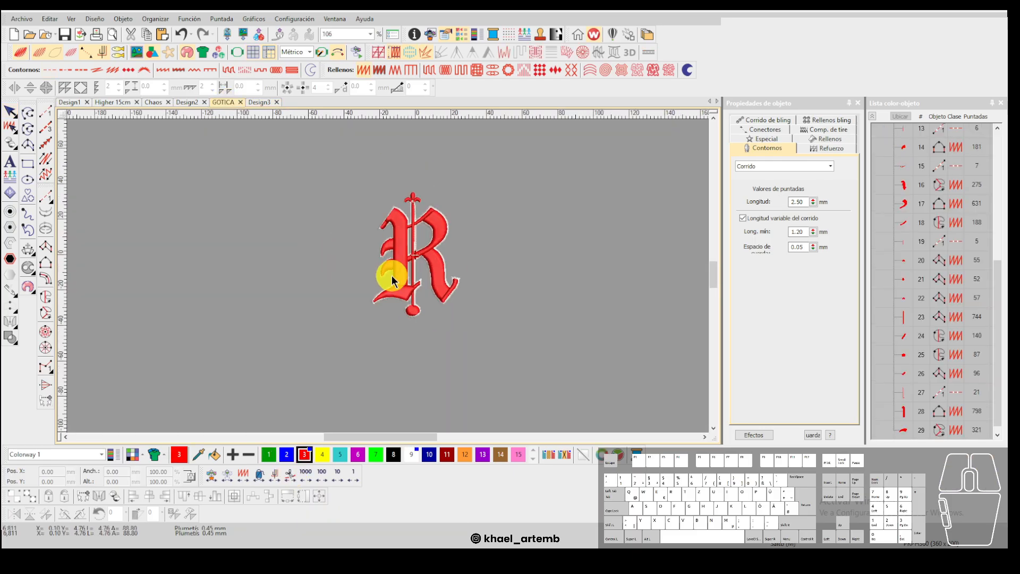
{"action": "scroll", "coordinate": [390, 280], "scroll_direction": "up", "scroll_amount": 2}
{"action": "key", "text": "Home"}
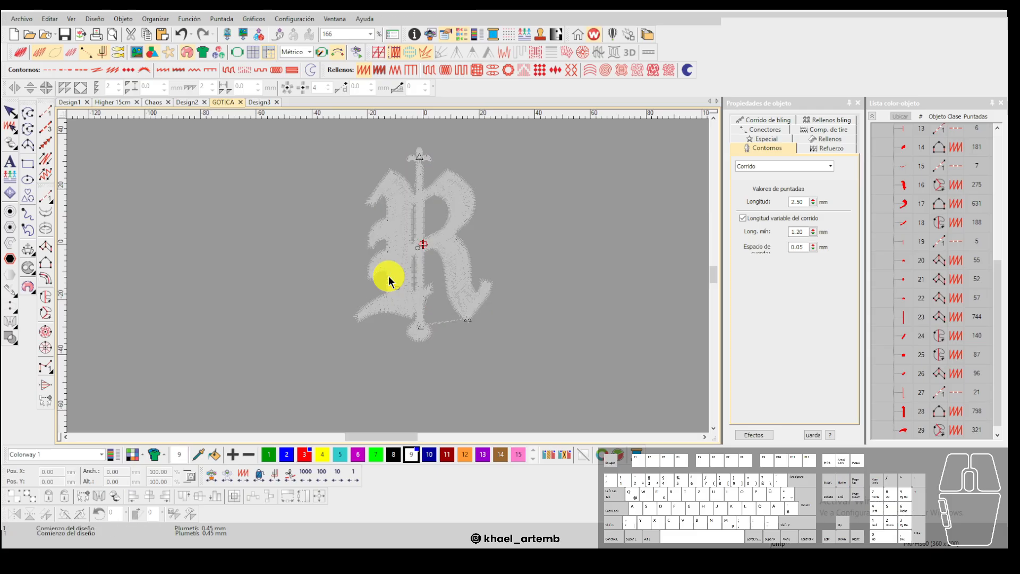
{"action": "scroll", "coordinate": [389, 279], "scroll_direction": "up", "scroll_amount": 2}
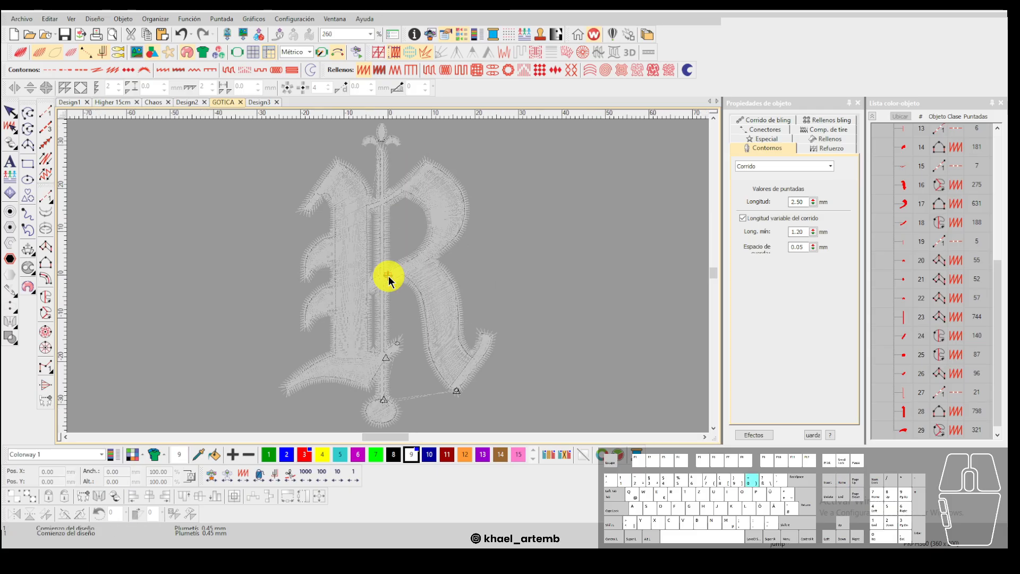
{"action": "left_click", "coordinate": [290, 477]}
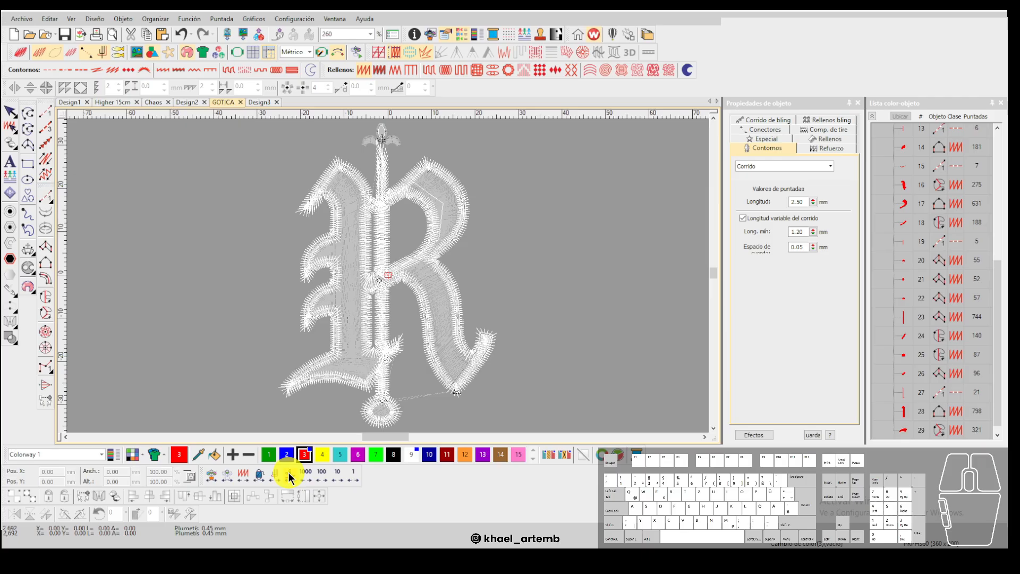
{"action": "left_click", "coordinate": [289, 477]}
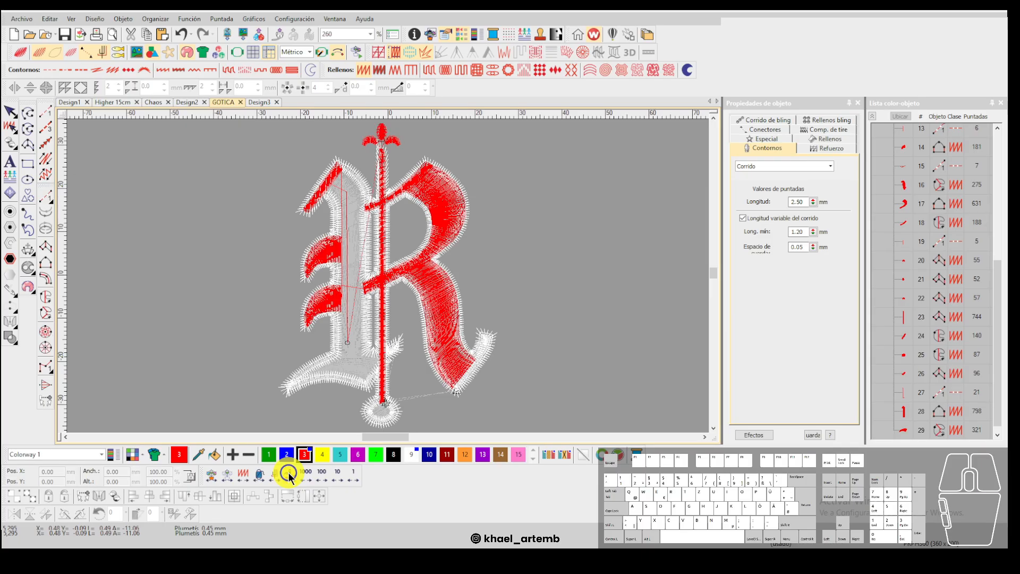
{"action": "left_click", "coordinate": [290, 478]}
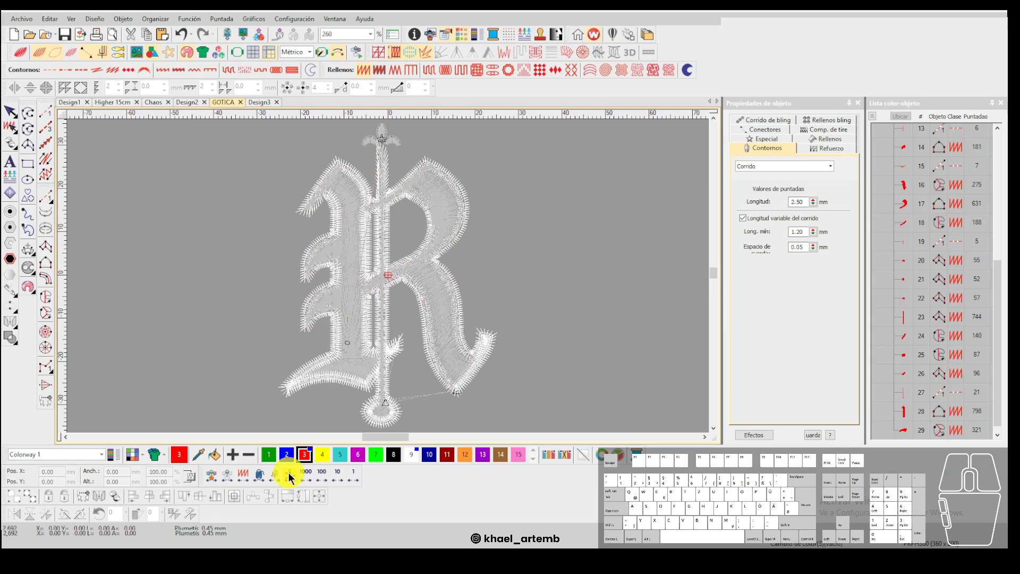
{"action": "left_click", "coordinate": [290, 477]}
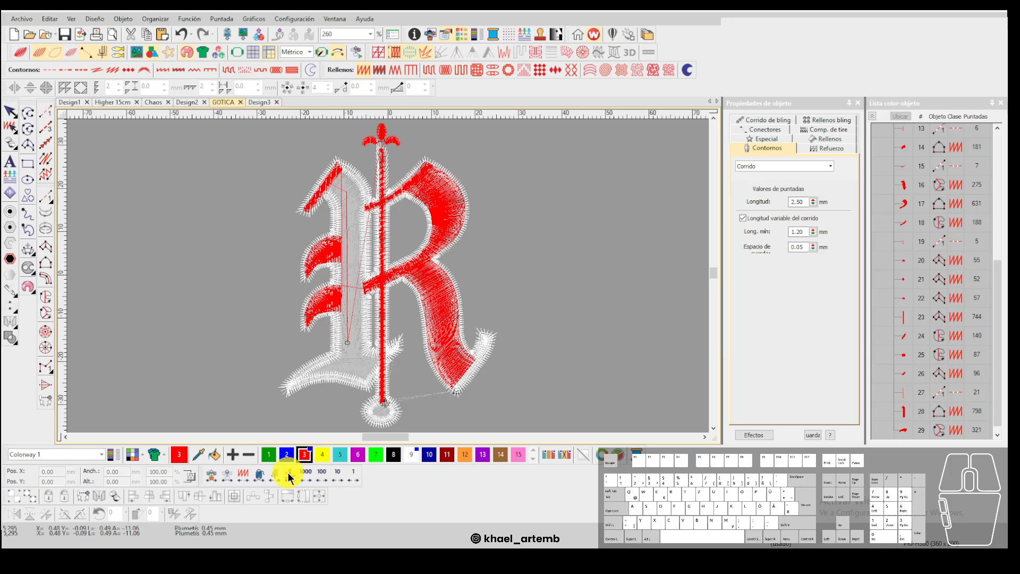
Try to digitize a Run line along the jump between the central spear's base and the tip of the R's leg.
{"action": "key", "text": "Right"}
{"action": "key", "text": "Left"}
{"action": "key", "text": "Right"}
{"action": "key", "text": "Left"}
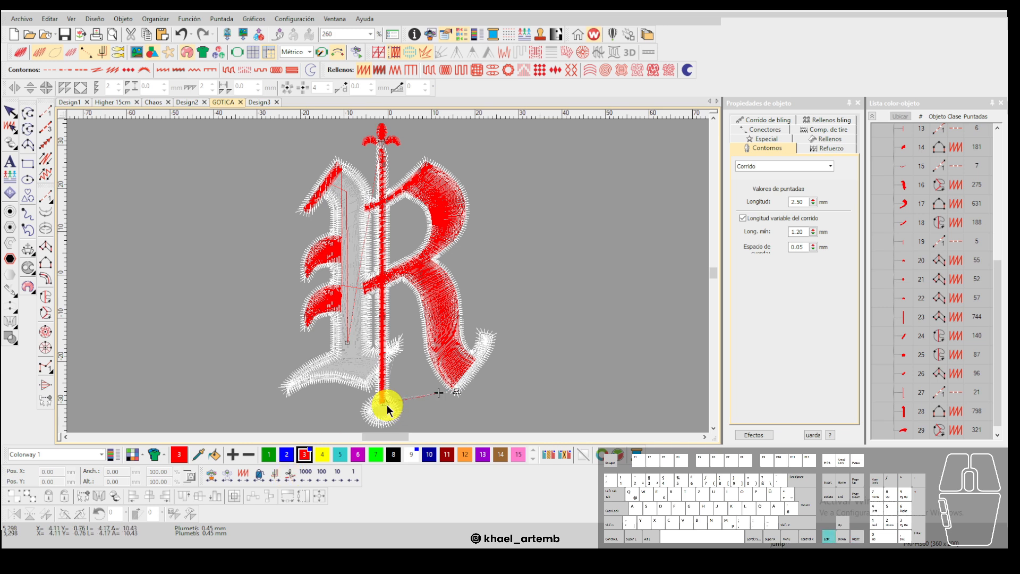
{"action": "key", "text": "F8"}
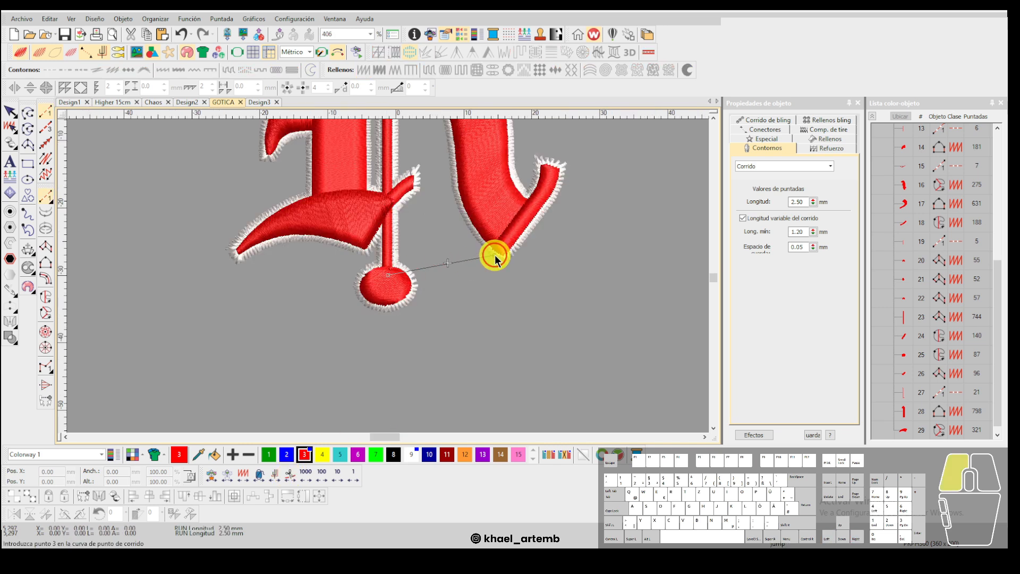
{"action": "scroll", "coordinate": [395, 276], "scroll_direction": "up", "scroll_amount": 2}
{"action": "key", "text": "ctrl+z"}
{"action": "key", "text": "t"}
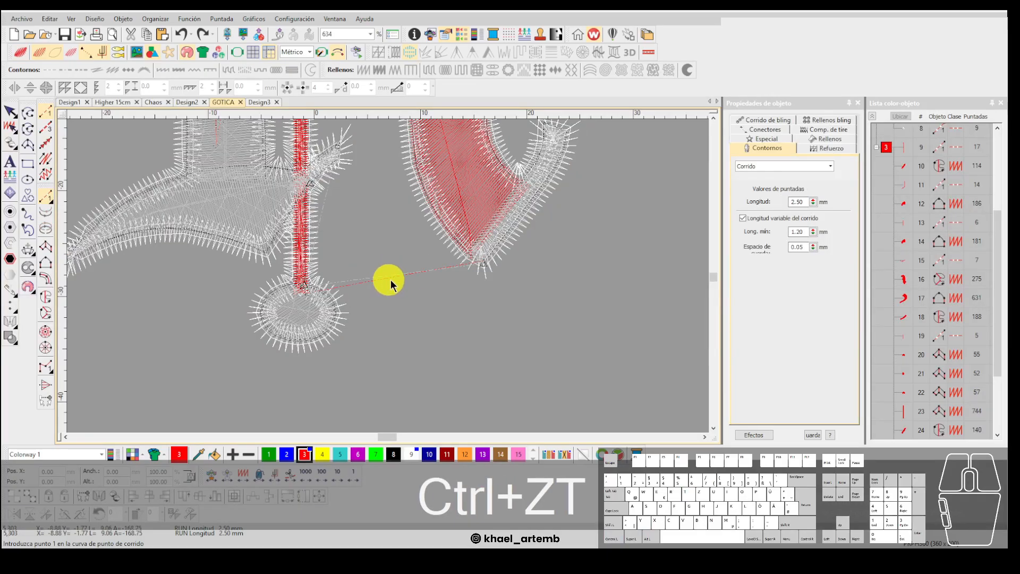
Advance through the red stitches past the R's leg and the ball beneath the central spear.
{"action": "key", "text": "Down"}
{"action": "key", "text": "Down"}
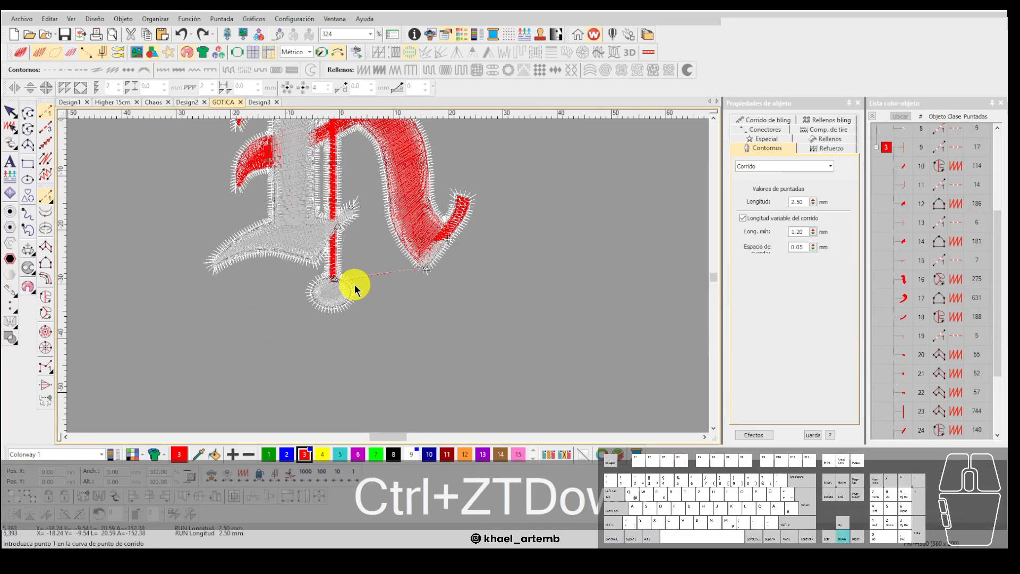
{"action": "key", "text": "Down"}
{"action": "scroll", "coordinate": [388, 274], "scroll_direction": "down", "scroll_amount": 3}
{"action": "scroll", "coordinate": [388, 274], "scroll_direction": "up", "scroll_amount": 1}
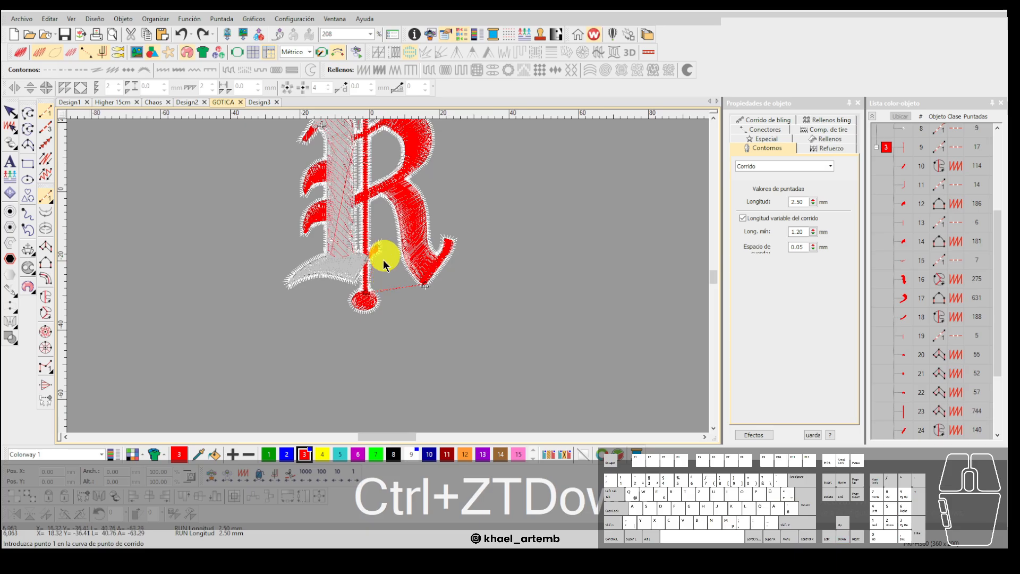
Travel back and forth between the trims of the red letter, and preview the complete design in TrueView.
{"action": "left_click", "coordinate": [291, 479]}
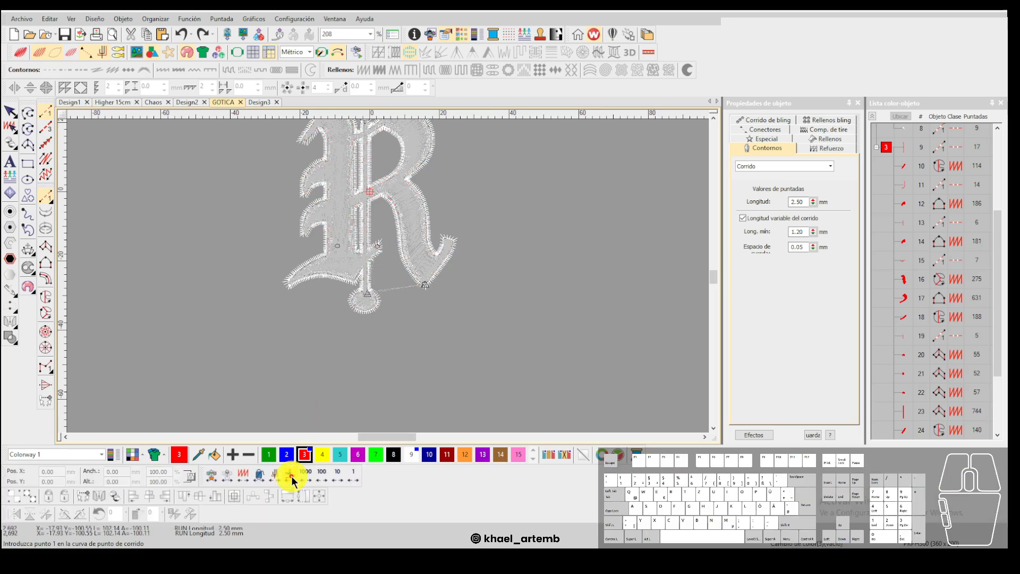
{"action": "right_click", "coordinate": [292, 477]}
{"action": "right_click", "coordinate": [292, 478]}
{"action": "right_click", "coordinate": [291, 477]}
{"action": "left_click", "coordinate": [292, 477]}
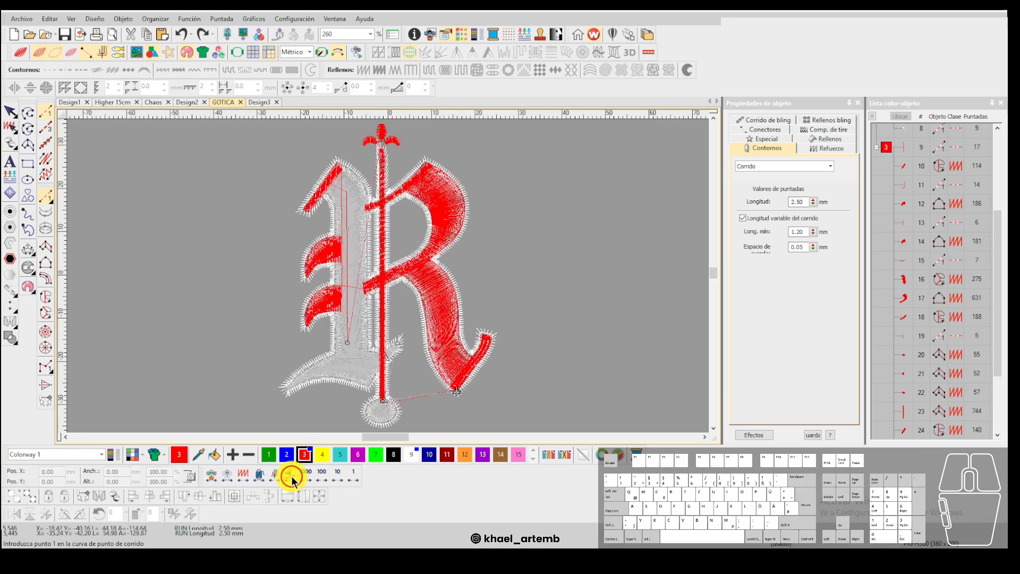
{"action": "right_click", "coordinate": [292, 478]}
{"action": "right_click", "coordinate": [292, 477]}
{"action": "left_click", "coordinate": [292, 477]}
{"action": "right_click", "coordinate": [292, 478]}
{"action": "key", "text": "t"}
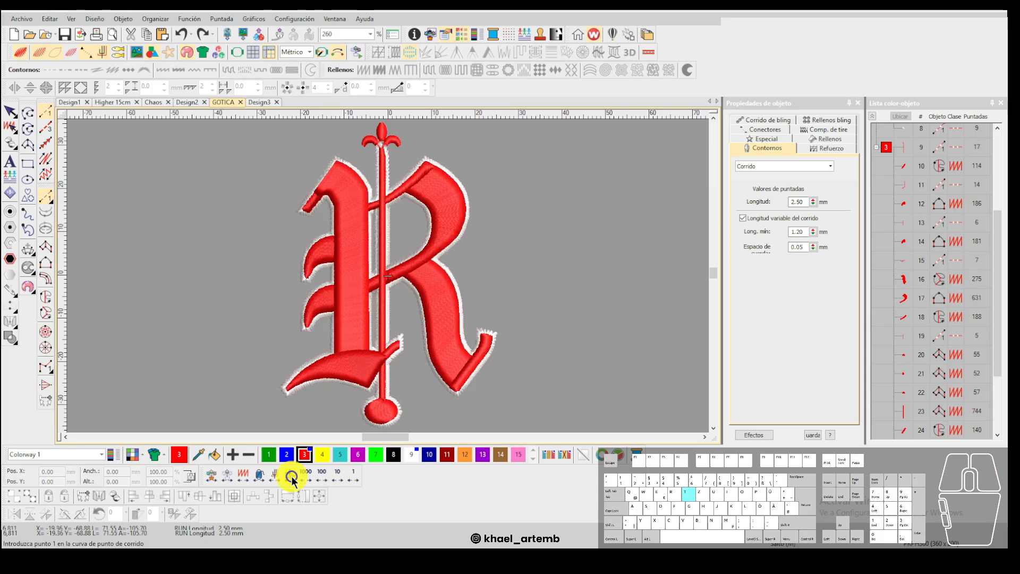
{"action": "scroll", "coordinate": [336, 295], "scroll_direction": "down", "scroll_amount": 1}
{"action": "key", "text": "t"}
Return to the trim at the central spear's base and advance through the stitches into the R's thick stem.
{"action": "left_click", "coordinate": [291, 477]}
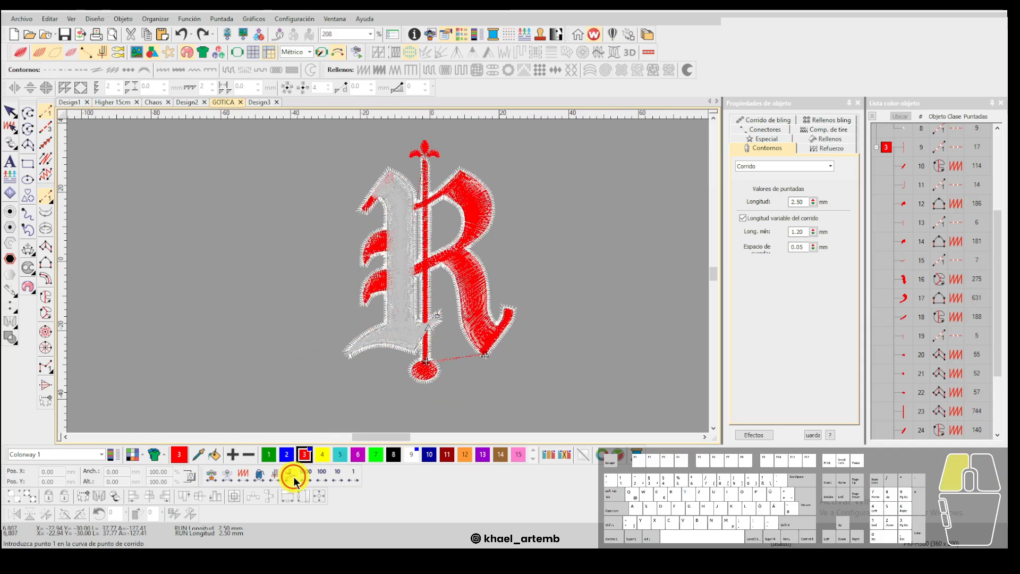
{"action": "left_click", "coordinate": [294, 477]}
{"action": "left_click", "coordinate": [293, 478]}
{"action": "right_click", "coordinate": [293, 477]}
{"action": "key", "text": "Down"}
{"action": "key", "text": "Down"}
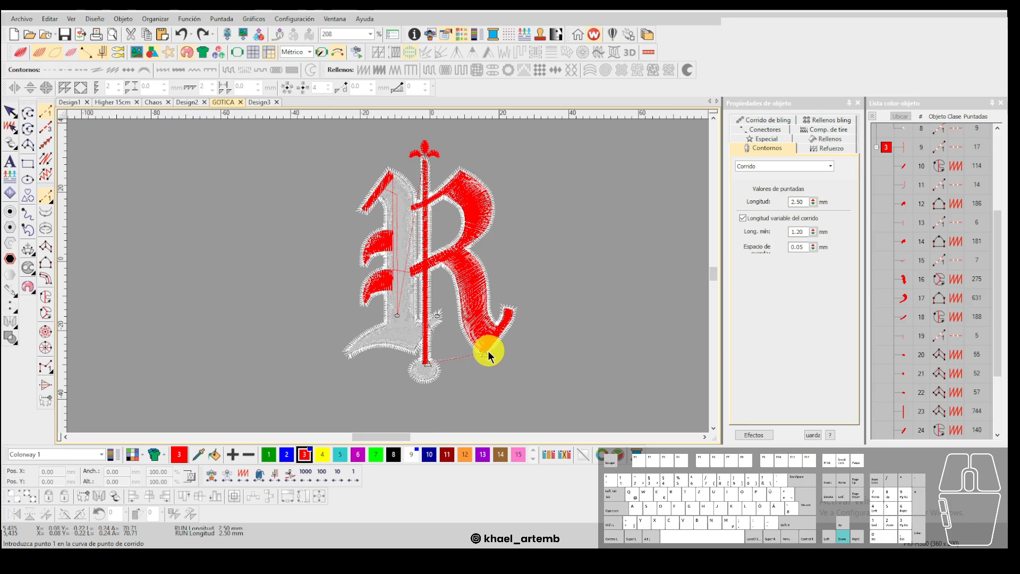
{"action": "key", "text": "Down"}
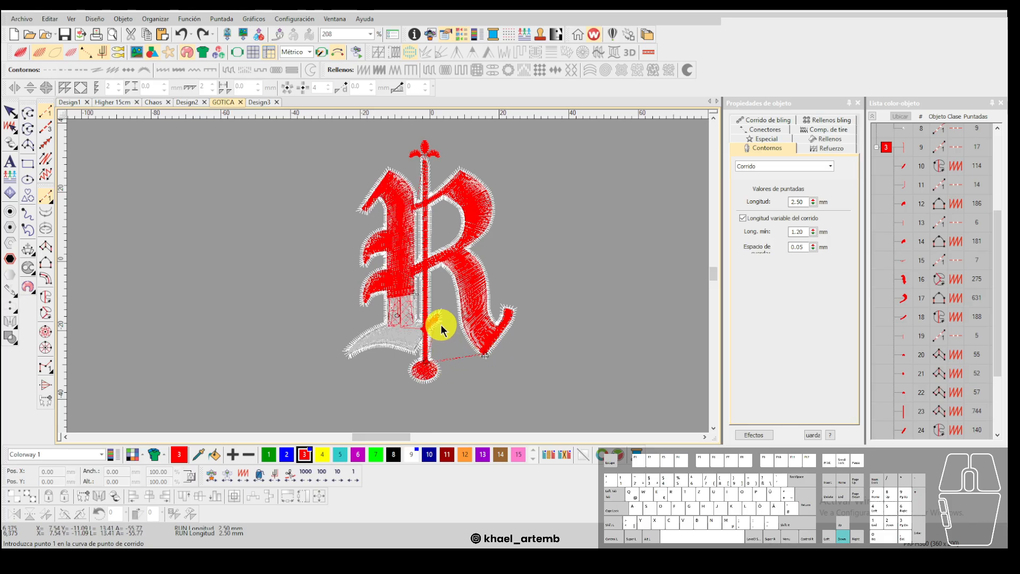
Advance through the red stitches to the flourish at the R's foot, go to the design's end and inspect the end point in TrueView.
{"action": "key", "text": "Down"}
{"action": "key", "text": "Down"}
{"action": "scroll", "coordinate": [403, 333], "scroll_direction": "up", "scroll_amount": 2}
{"action": "scroll", "coordinate": [395, 243], "scroll_direction": "down", "scroll_amount": 2}
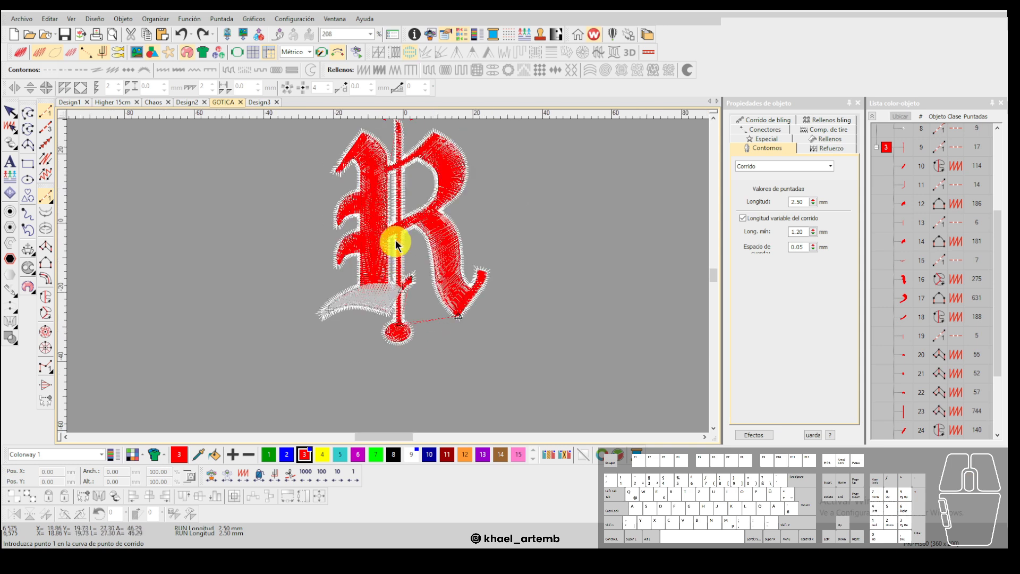
{"action": "scroll", "coordinate": [395, 239], "scroll_direction": "up", "scroll_amount": 1}
{"action": "scroll", "coordinate": [391, 274], "scroll_direction": "down", "scroll_amount": 1}
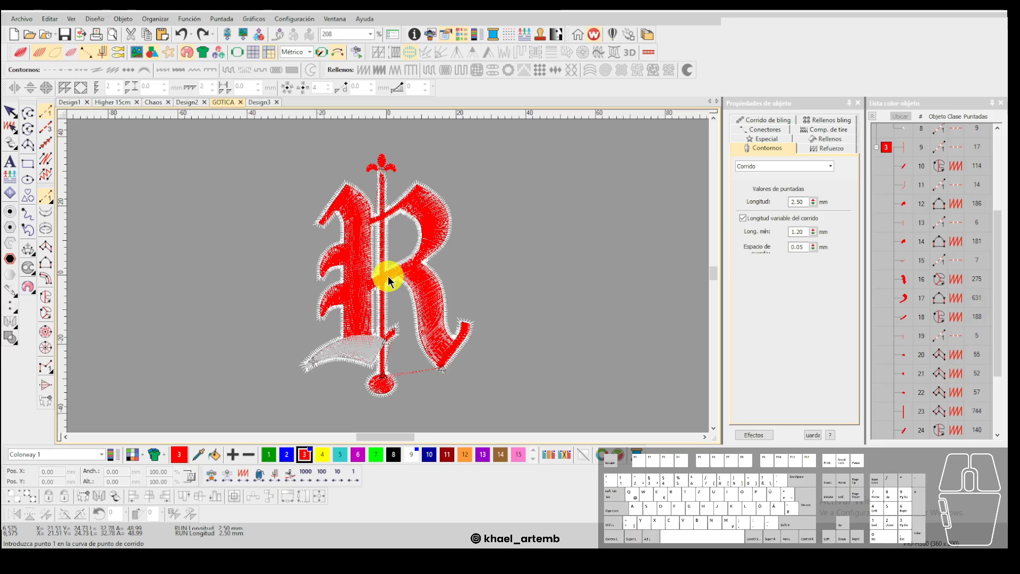
{"action": "key", "text": "End"}
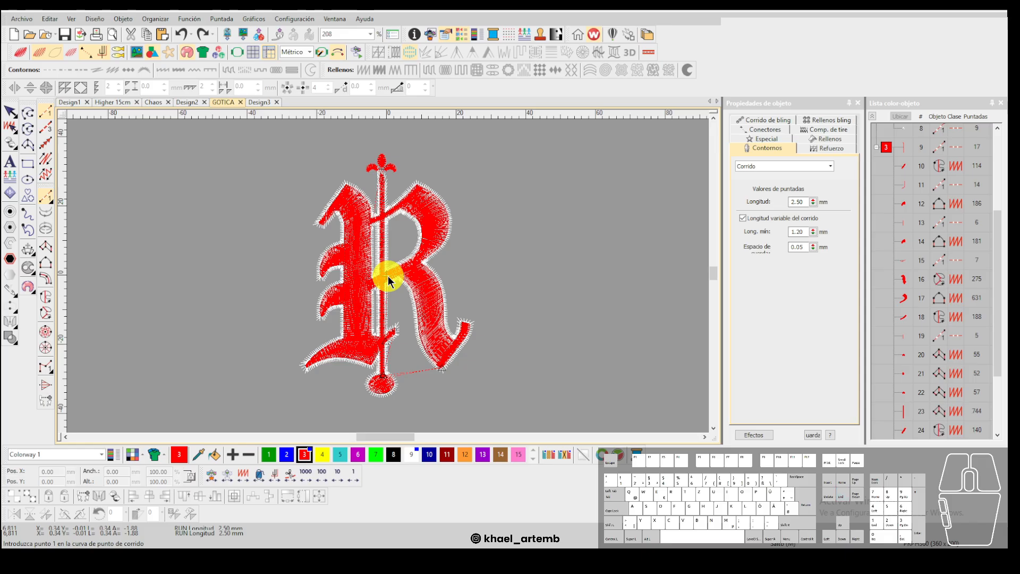
{"action": "scroll", "coordinate": [388, 275], "scroll_direction": "up", "scroll_amount": 5}
{"action": "scroll", "coordinate": [379, 279], "scroll_direction": "down", "scroll_amount": 5}
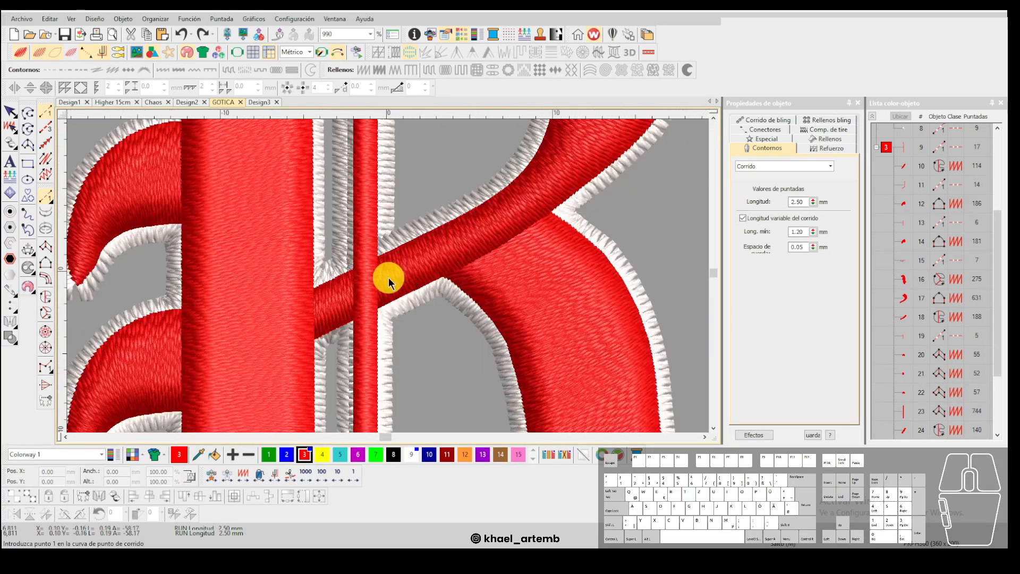
{"action": "left_click", "coordinate": [488, 260]}
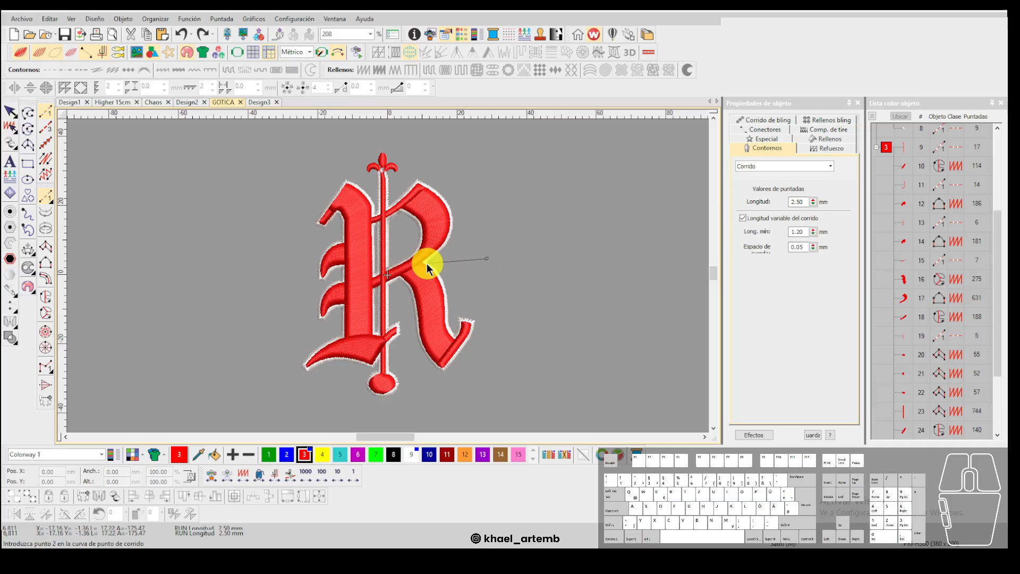
{"action": "scroll", "coordinate": [388, 276], "scroll_direction": "up", "scroll_amount": 3}
{"action": "key", "text": "Escape"}
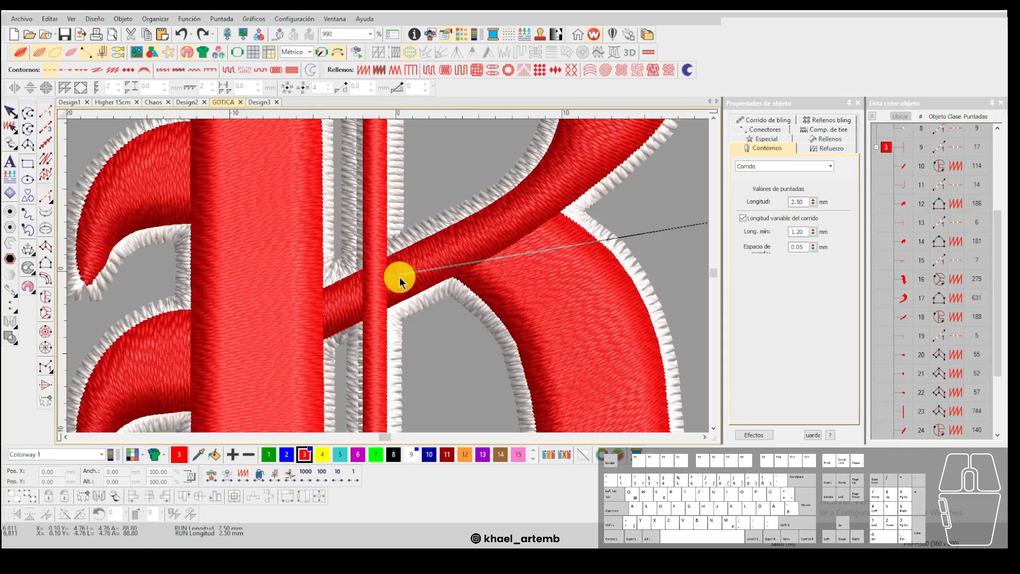
{"action": "scroll", "coordinate": [399, 277], "scroll_direction": "down", "scroll_amount": 3}
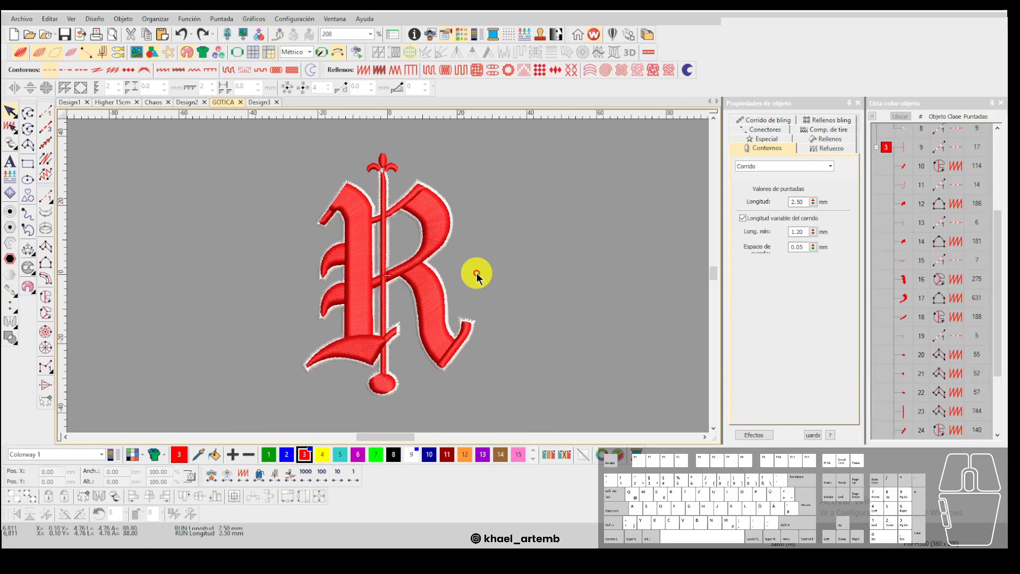
View the automatic start and end settings and close them without applying changes.
{"action": "scroll", "coordinate": [477, 277], "scroll_direction": "up", "scroll_amount": 1}
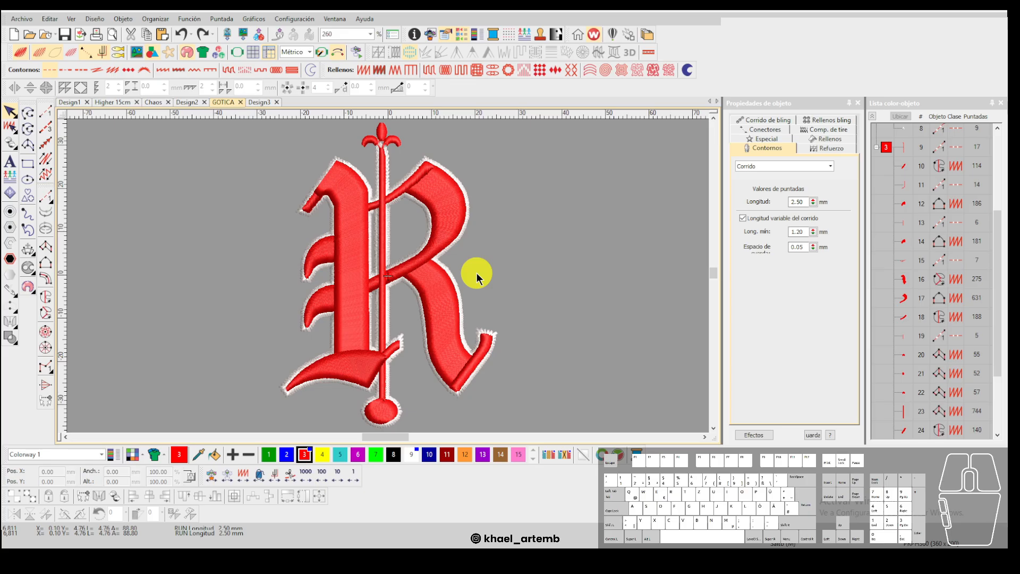
{"action": "left_click", "coordinate": [72, 19]}
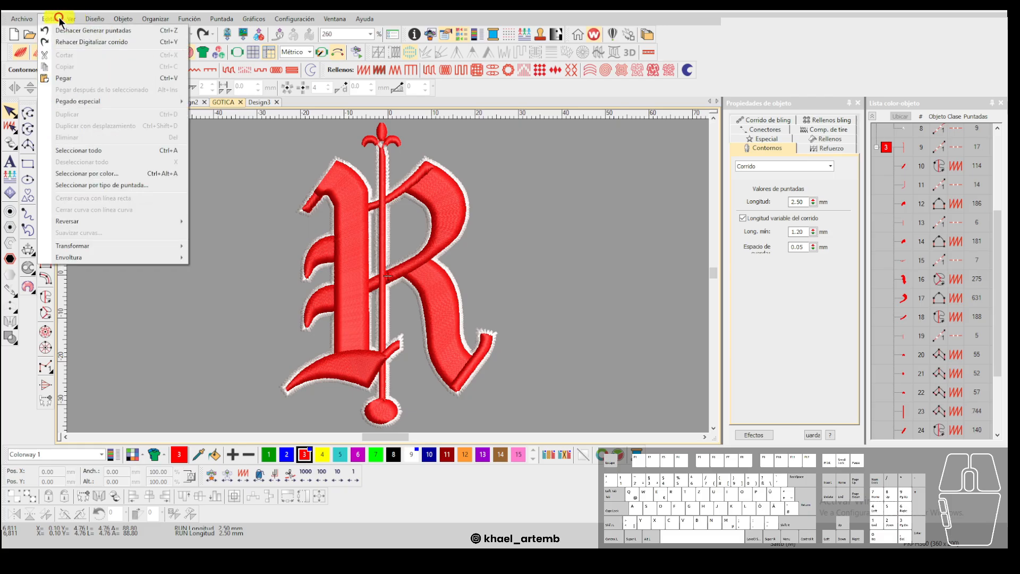
{"action": "left_click", "coordinate": [137, 107]}
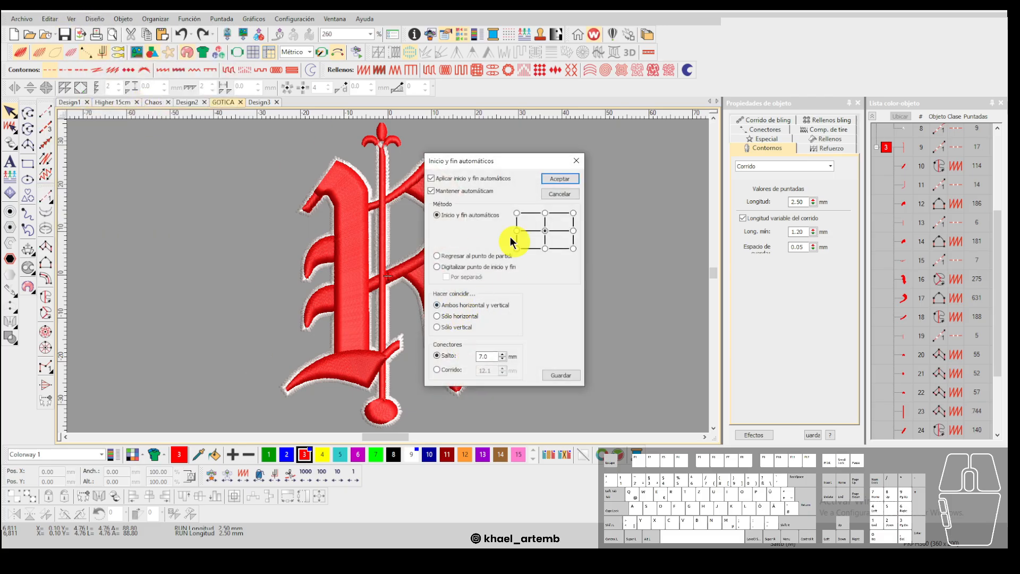
{"action": "left_click", "coordinate": [576, 162]}
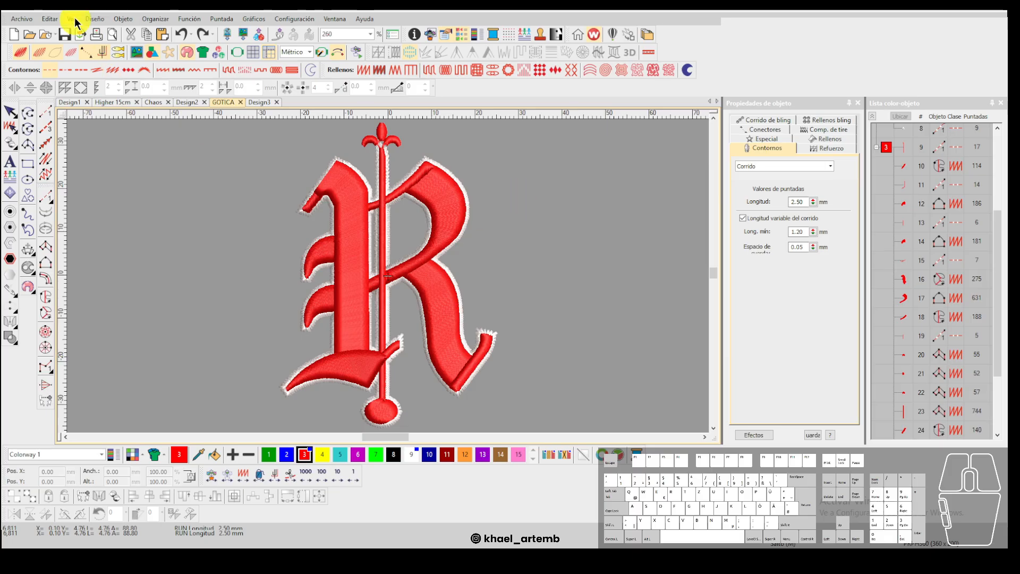
Go to the design's start with TrueView off, travel through the white outline stitches to the R's lowest barb, and restore TrueView.
{"action": "key", "text": "t"}
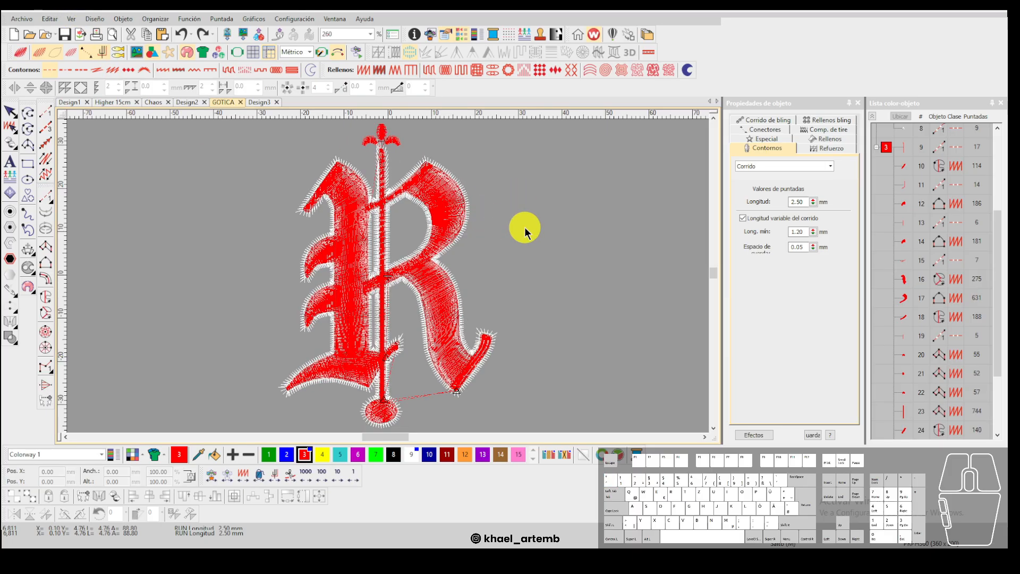
{"action": "key", "text": "Home"}
{"action": "key", "text": "Down"}
{"action": "key", "text": "Down"}
{"action": "key", "text": "Down"}
{"action": "key", "text": "Down"}
{"action": "key", "text": "Down"}
{"action": "key", "text": "Down"}
{"action": "key", "text": "Down"}
{"action": "key", "text": "Down"}
{"action": "key", "text": "Down"}
{"action": "key", "text": "Down"}
{"action": "key", "text": "Down"}
{"action": "key", "text": "Down"}
{"action": "key", "text": "Down"}
{"action": "key", "text": "Down"}
{"action": "key", "text": "Down"}
{"action": "key", "text": "Down"}
{"action": "key", "text": "Down"}
{"action": "key", "text": "Down"}
{"action": "key", "text": "Down"}
{"action": "key", "text": "Down"}
{"action": "key", "text": "Down"}
{"action": "key", "text": "Down"}
{"action": "key", "text": "Down"}
{"action": "key", "text": "Down"}
{"action": "key", "text": "Down"}
{"action": "key", "text": "Down"}
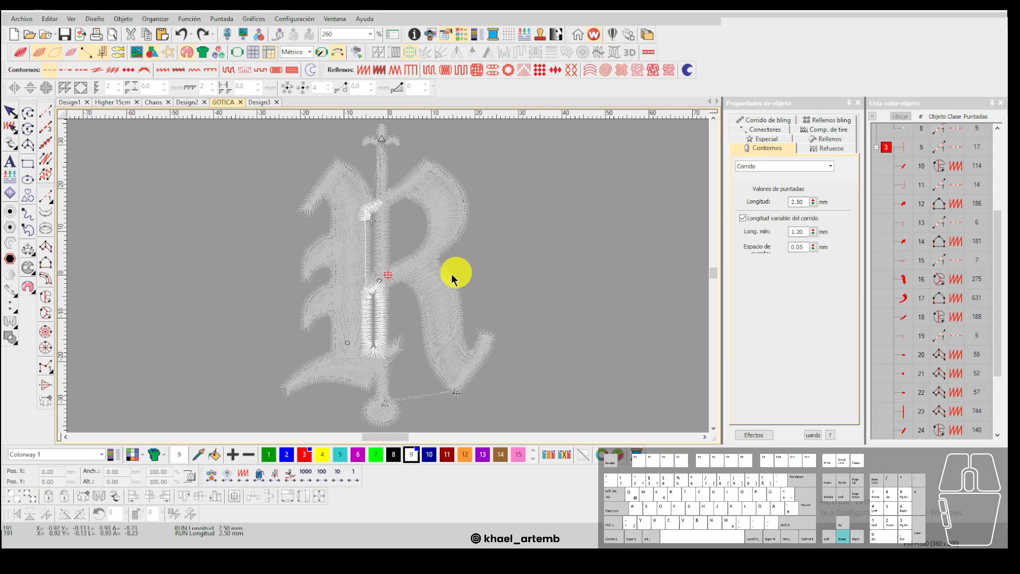
{"action": "key", "text": "Down"}
{"action": "key", "text": "Down"}
{"action": "key", "text": "Down"}
{"action": "key", "text": "Down"}
{"action": "key", "text": "Down"}
{"action": "key", "text": "Down"}
{"action": "key", "text": "Down"}
{"action": "key", "text": "Down"}
{"action": "key", "text": "Down"}
{"action": "key", "text": "Down"}
{"action": "key", "text": "Down"}
{"action": "key", "text": "Down"}
{"action": "key", "text": "Down"}
{"action": "key", "text": "Down"}
{"action": "key", "text": "Down"}
{"action": "key", "text": "Down"}
{"action": "key", "text": "Down"}
{"action": "key", "text": "Down"}
{"action": "key", "text": "Down"}
{"action": "key", "text": "Down"}
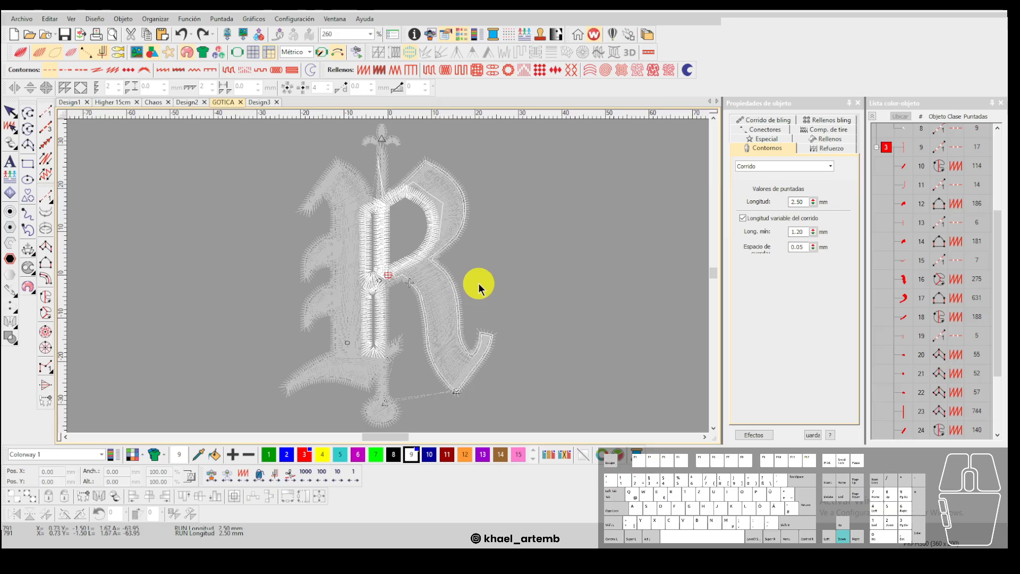
{"action": "key", "text": "Down"}
{"action": "key", "text": "Down"}
{"action": "key", "text": "Down"}
{"action": "key", "text": "Down"}
{"action": "key", "text": "Down"}
{"action": "key", "text": "Down"}
{"action": "key", "text": "Down"}
{"action": "key", "text": "Down"}
{"action": "key", "text": "Down"}
{"action": "key", "text": "Down"}
{"action": "key", "text": "Down"}
{"action": "key", "text": "Down"}
{"action": "key", "text": "Down"}
{"action": "key", "text": "Down"}
{"action": "key", "text": "Down"}
{"action": "key", "text": "Down"}
{"action": "key", "text": "Down"}
{"action": "key", "text": "Down"}
{"action": "key", "text": "Down"}
{"action": "key", "text": "Down"}
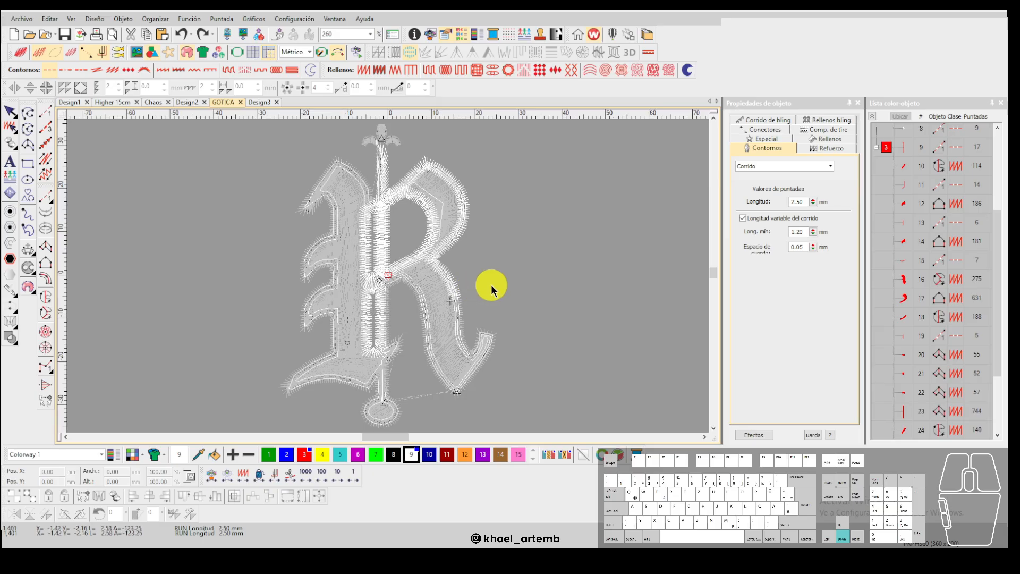
{"action": "key", "text": "Down"}
{"action": "key", "text": "Down"}
{"action": "key", "text": "Down"}
{"action": "key", "text": "Down"}
{"action": "key", "text": "Down"}
{"action": "key", "text": "Down"}
{"action": "key", "text": "Down"}
{"action": "key", "text": "Down"}
{"action": "key", "text": "Down"}
{"action": "key", "text": "Down"}
{"action": "key", "text": "Down"}
{"action": "key", "text": "Down"}
{"action": "key", "text": "Down"}
{"action": "key", "text": "Down"}
{"action": "key", "text": "Down"}
{"action": "key", "text": "Down"}
{"action": "key", "text": "Down"}
{"action": "key", "text": "Down"}
{"action": "key", "text": "Down"}
{"action": "key", "text": "Down"}
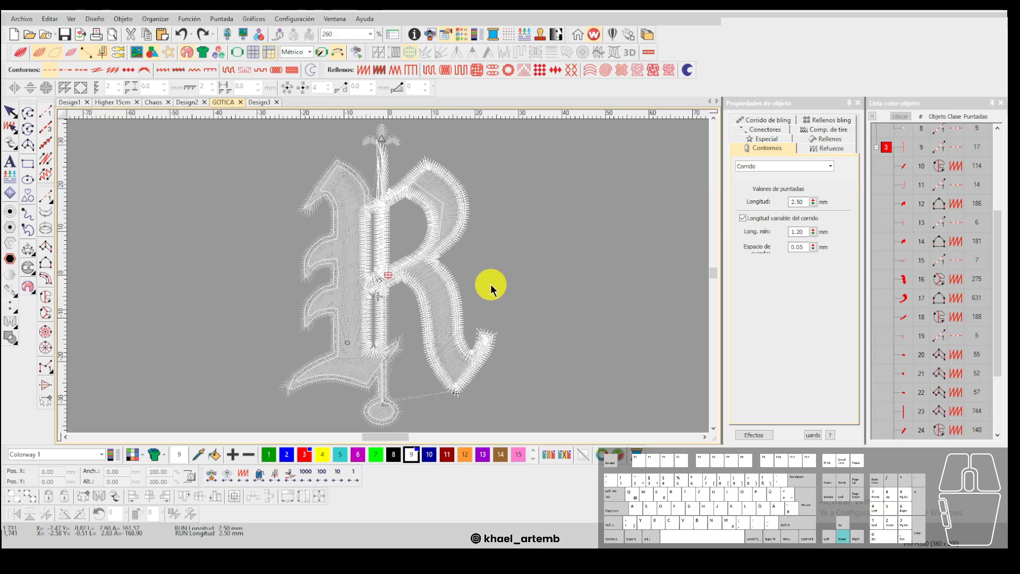
{"action": "key", "text": "Down"}
{"action": "key", "text": "Down"}
{"action": "key", "text": "Down"}
{"action": "key", "text": "Down"}
{"action": "key", "text": "Down"}
{"action": "key", "text": "Down"}
{"action": "key", "text": "Down"}
{"action": "key", "text": "Down"}
{"action": "key", "text": "Down"}
{"action": "key", "text": "Down"}
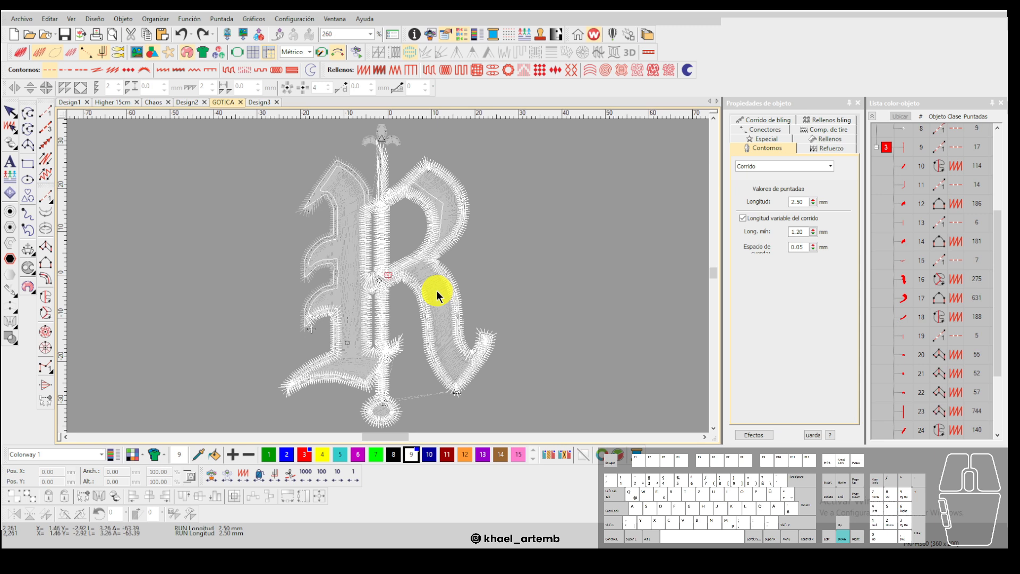
{"action": "key", "text": "t"}
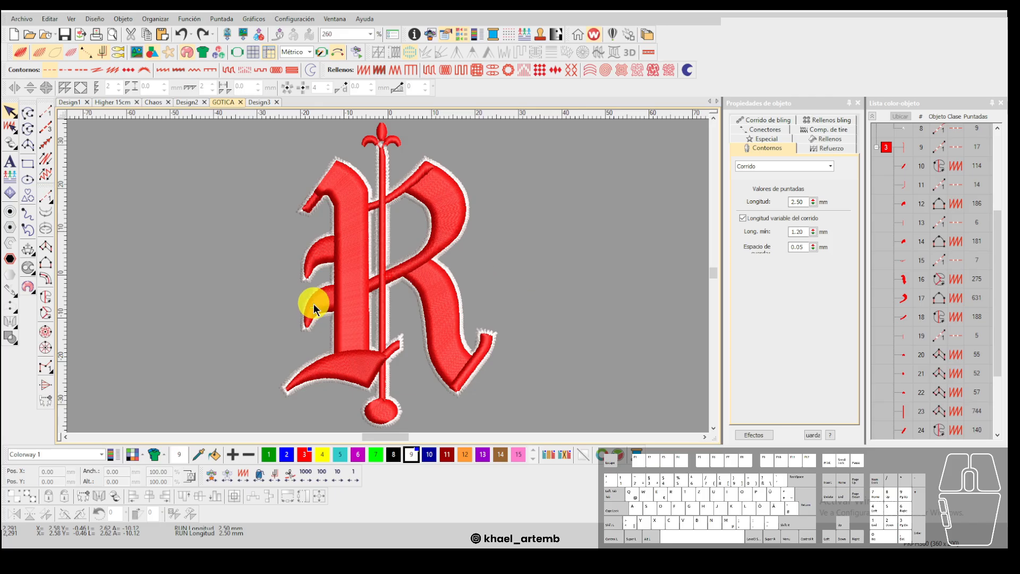
{"action": "left_click", "coordinate": [21, 18]}
{"action": "left_click", "coordinate": [66, 126]}
{"action": "key", "text": "Escape"}
{"action": "left_click", "coordinate": [520, 288]}
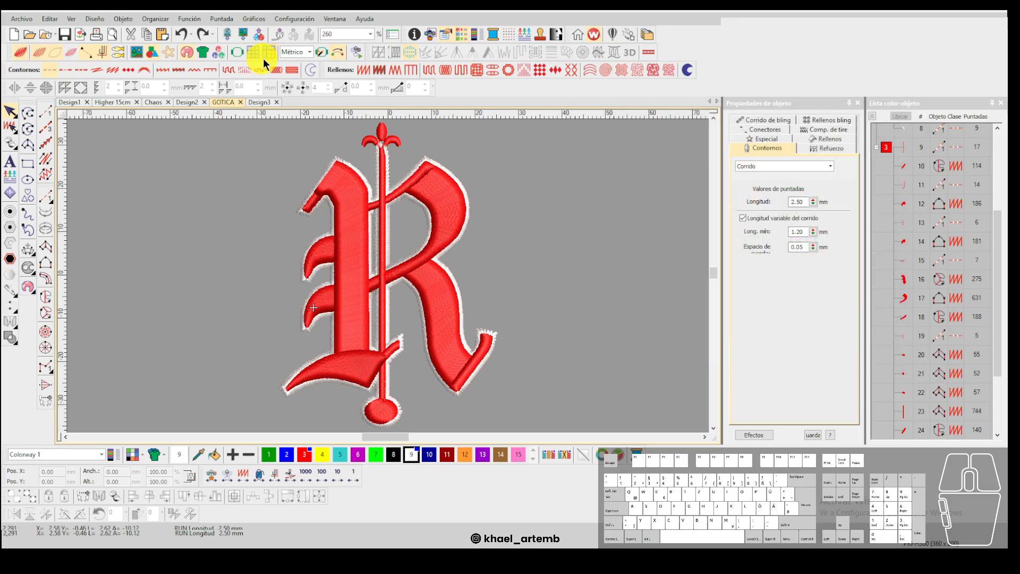
Display the embroidery hoop around the design and choose the Tajima 12 cm hoop.
{"action": "left_click", "coordinate": [236, 52]}
{"action": "left_click", "coordinate": [354, 275]}
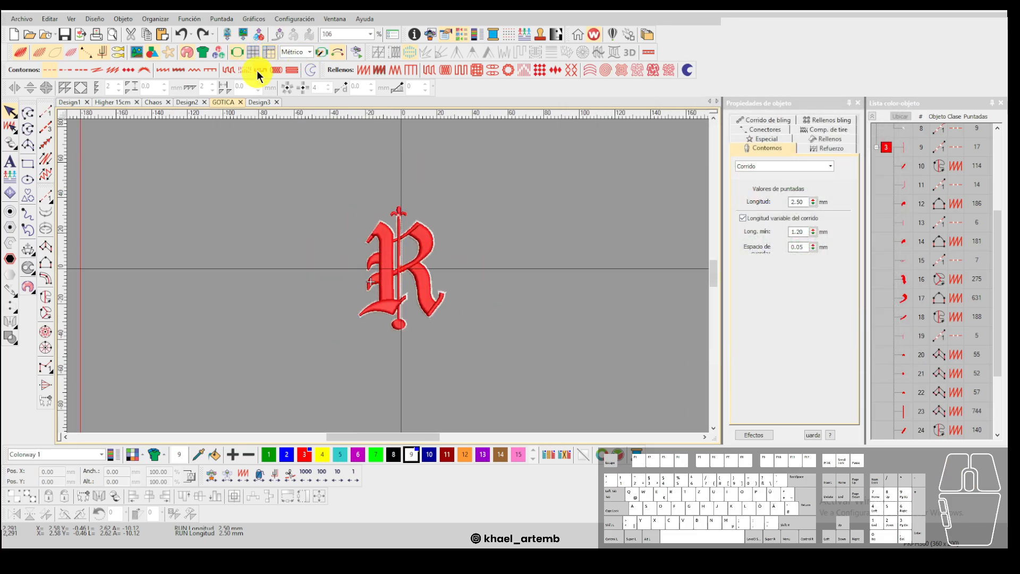
{"action": "right_click", "coordinate": [236, 50]}
{"action": "left_click", "coordinate": [456, 156]}
{"action": "left_click", "coordinate": [453, 206]}
{"action": "left_click", "coordinate": [487, 400]}
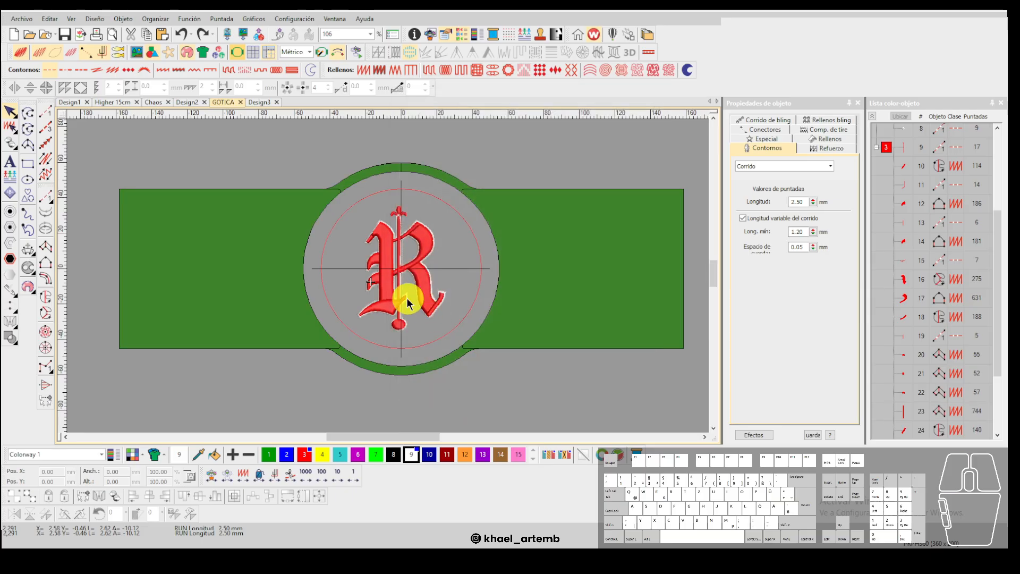
Set the hoop position to Manual and place its centre at the current stitch on the R's lowest barb.
{"action": "scroll", "coordinate": [404, 295], "scroll_direction": "up", "scroll_amount": 2}
{"action": "scroll", "coordinate": [388, 276], "scroll_direction": "up", "scroll_amount": 2}
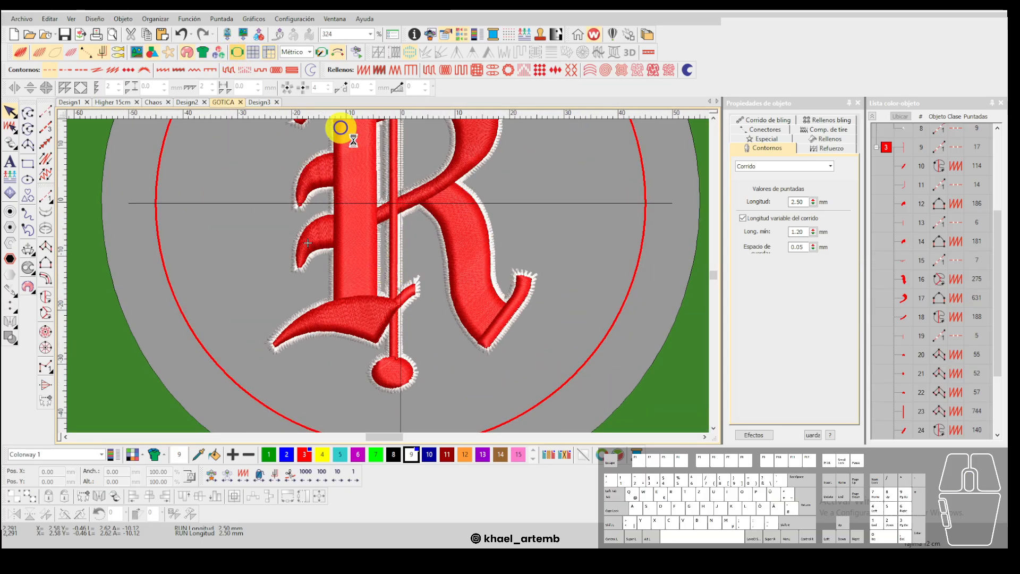
{"action": "left_click", "coordinate": [427, 211]}
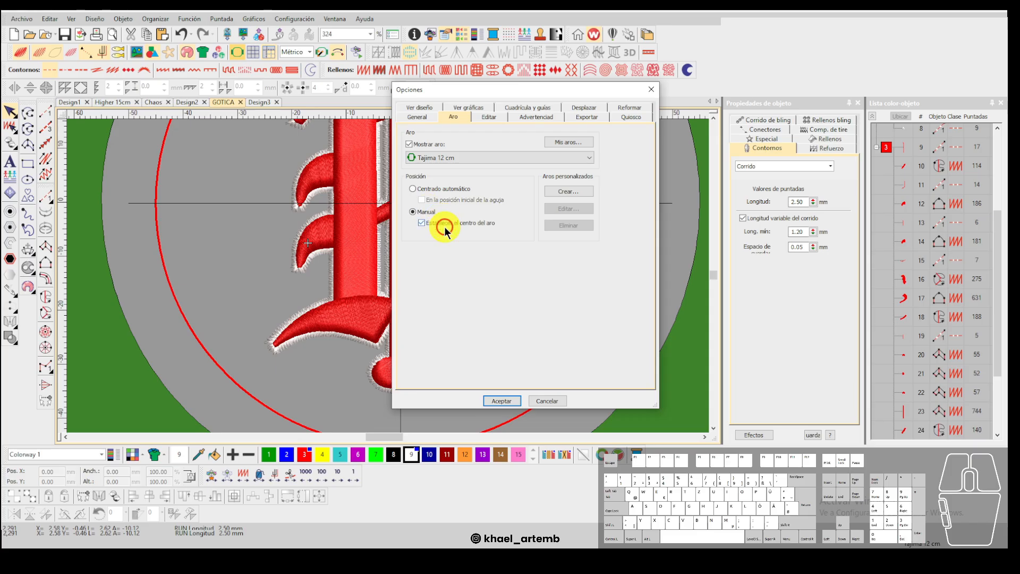
{"action": "left_click", "coordinate": [503, 401]}
{"action": "left_click", "coordinate": [307, 244]}
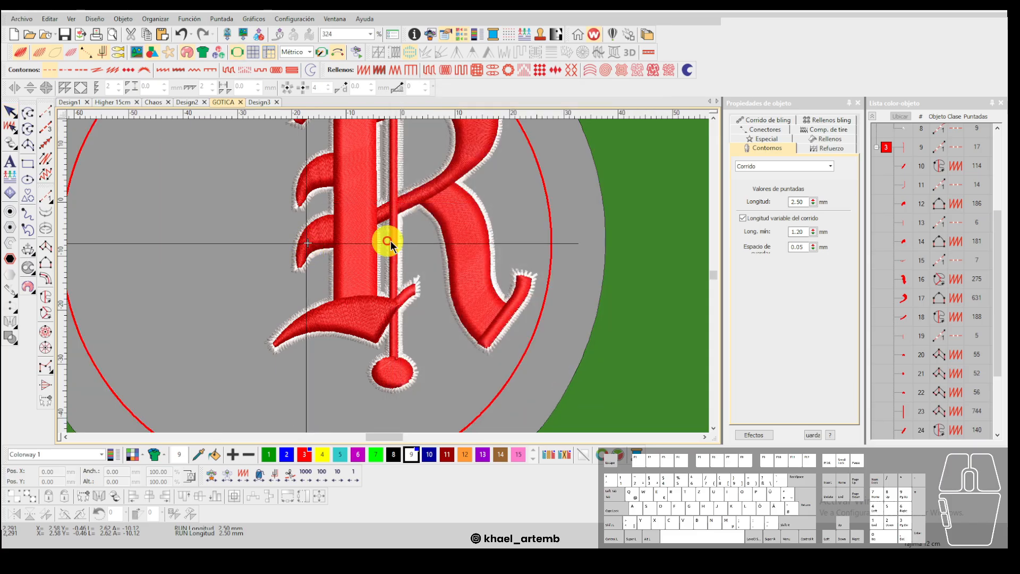
Examine how the letter fits inside the off-centre hoop, especially the spear's tip against the sewing boundary.
{"action": "scroll", "coordinate": [391, 255], "scroll_direction": "down", "scroll_amount": 3}
{"action": "scroll", "coordinate": [393, 277], "scroll_direction": "up", "scroll_amount": 2}
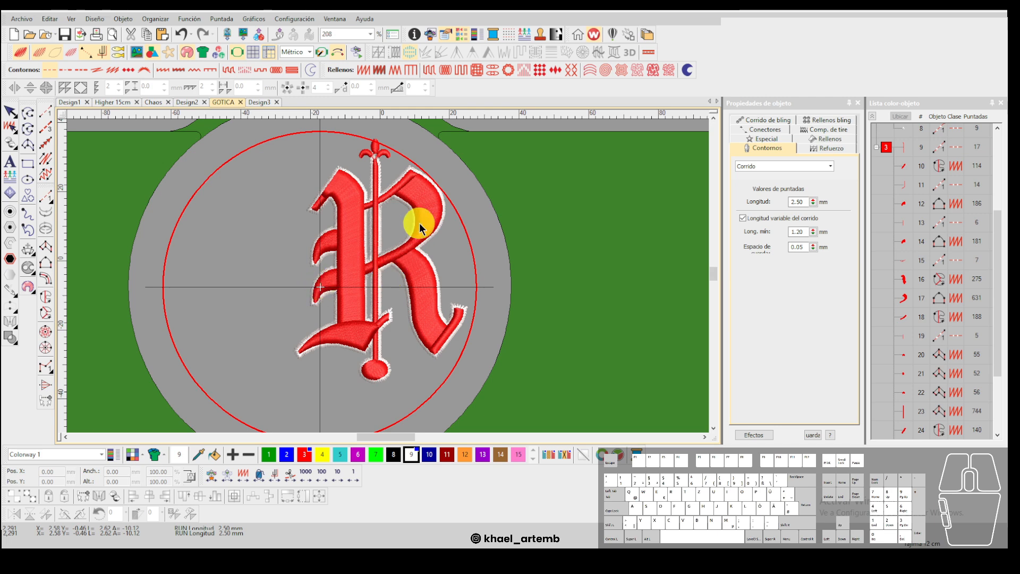
{"action": "scroll", "coordinate": [394, 270], "scroll_direction": "up", "scroll_amount": 3}
{"action": "scroll", "coordinate": [321, 237], "scroll_direction": "up", "scroll_amount": 5}
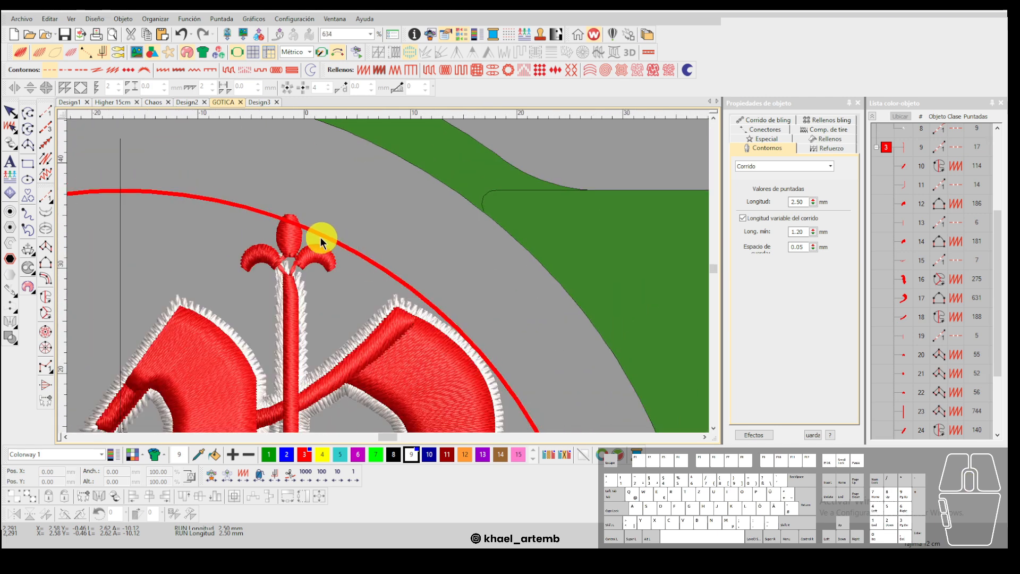
{"action": "scroll", "coordinate": [388, 281], "scroll_direction": "down", "scroll_amount": 10}
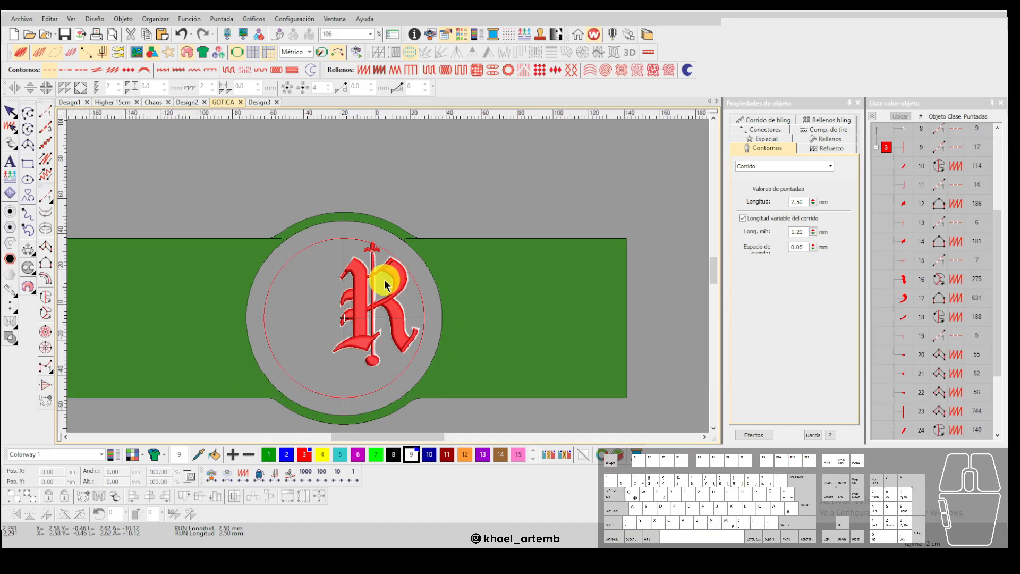
{"action": "scroll", "coordinate": [388, 284], "scroll_direction": "down", "scroll_amount": 1}
{"action": "scroll", "coordinate": [387, 276], "scroll_direction": "up", "scroll_amount": 1}
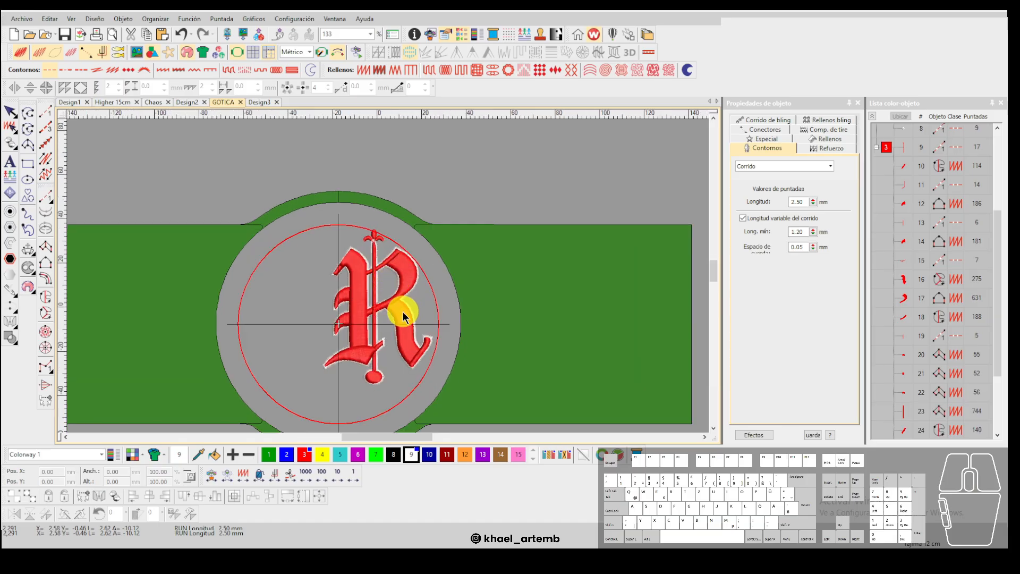
{"action": "scroll", "coordinate": [388, 276], "scroll_direction": "up", "scroll_amount": 1}
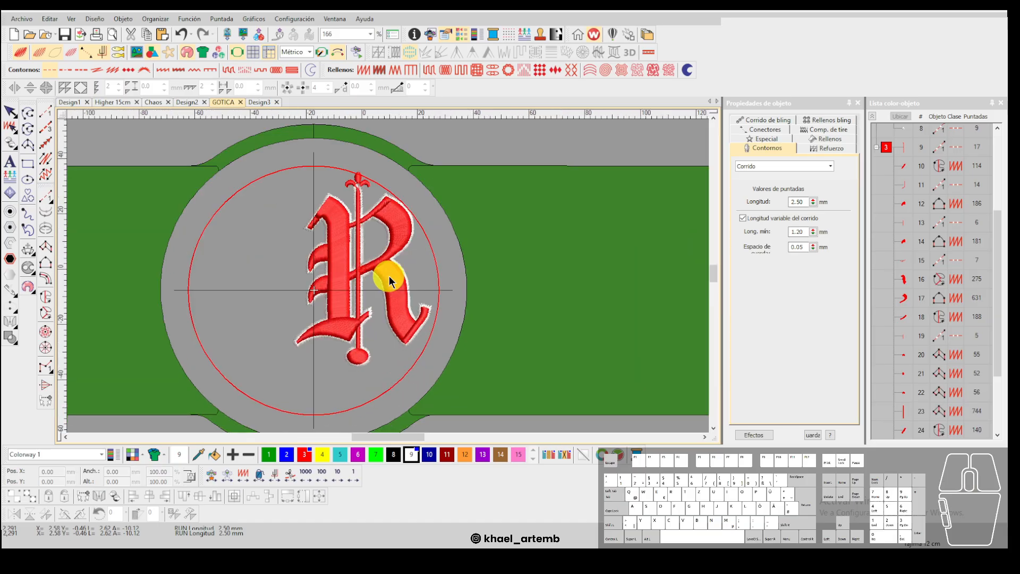
{"action": "left_click_drag", "start_coordinate": [467, 380], "coordinate": [259, 166]}
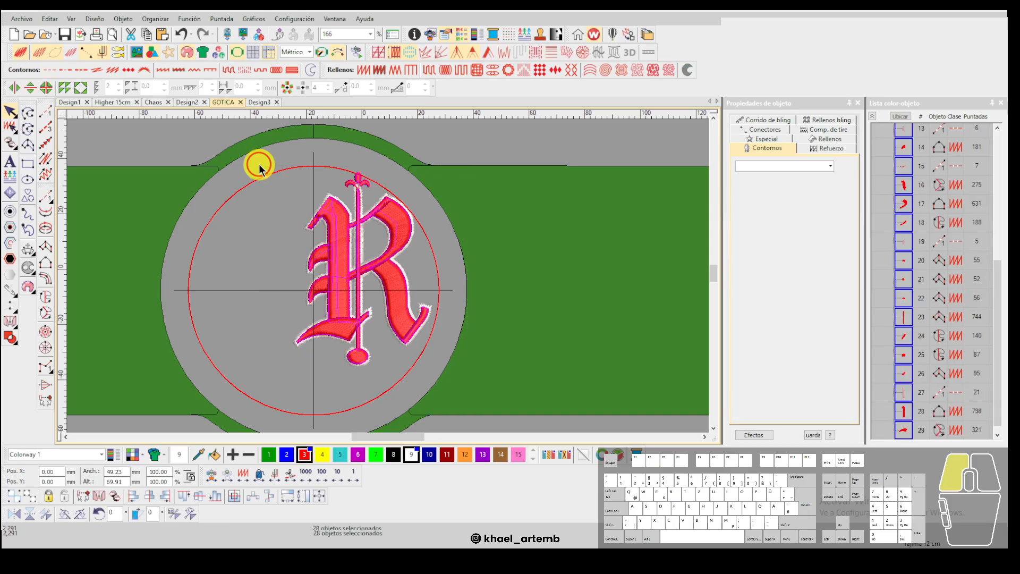
{"action": "left_click", "coordinate": [461, 372]}
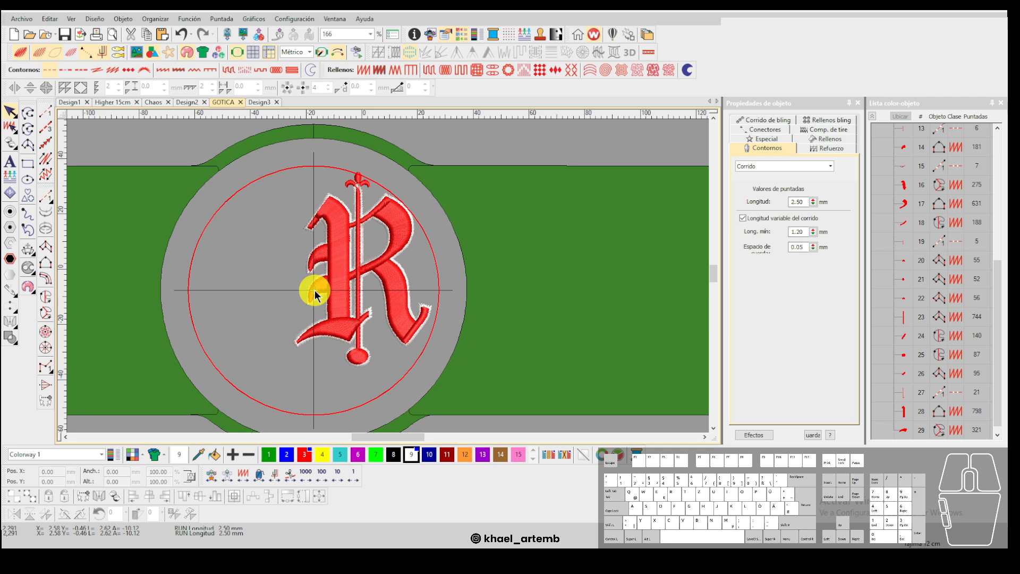
Go to the design's end and reposition the manual hoop centre at the end point beside the central spear.
{"action": "key", "text": "End"}
{"action": "scroll", "coordinate": [388, 276], "scroll_direction": "up", "scroll_amount": 2}
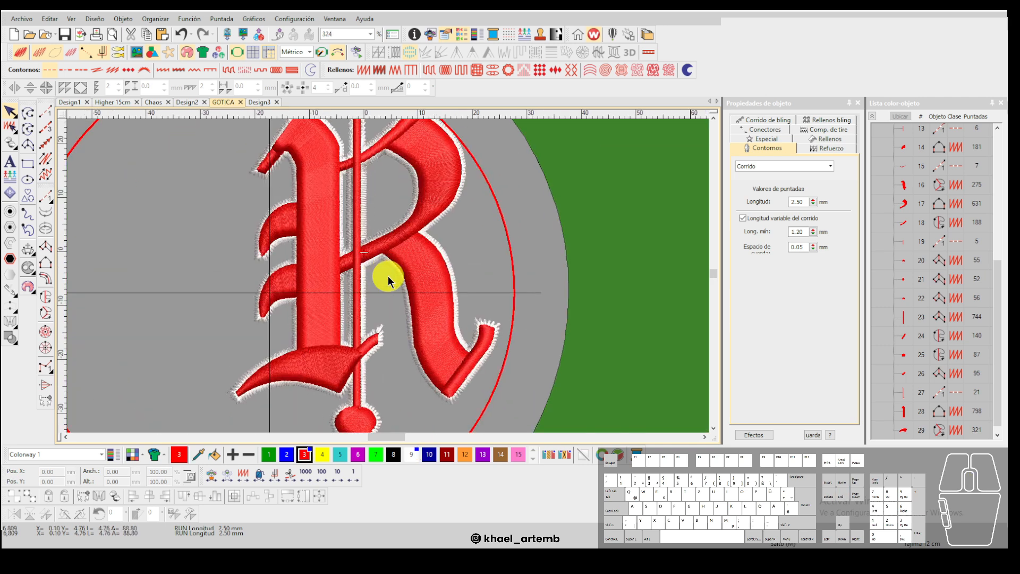
{"action": "right_click", "coordinate": [245, 51]}
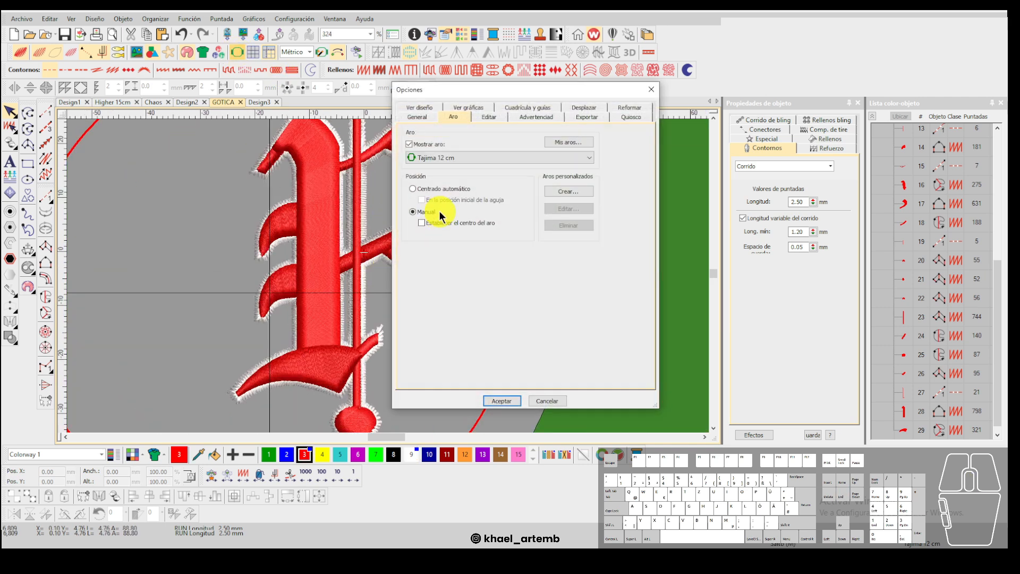
{"action": "left_click", "coordinate": [502, 400]}
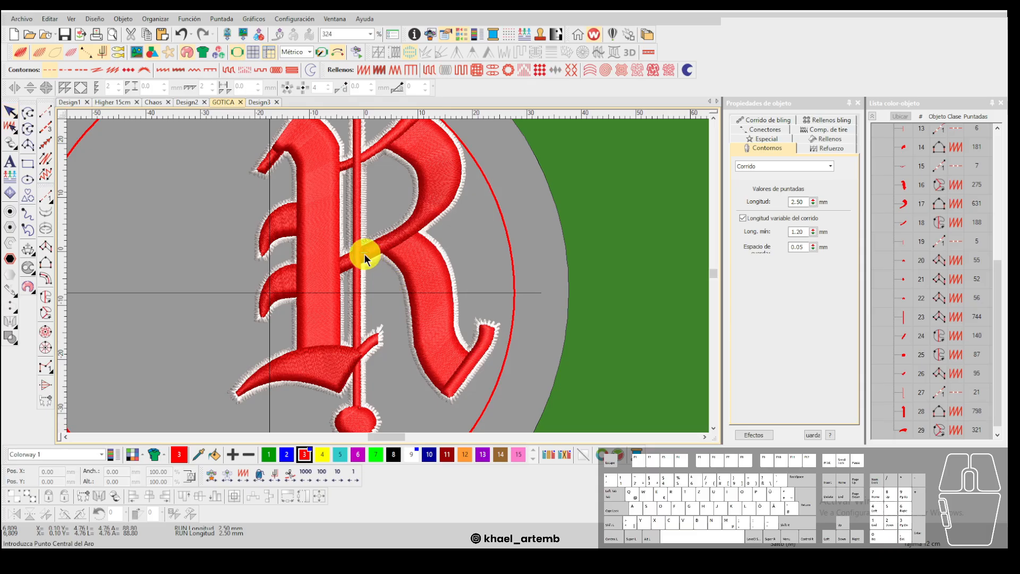
{"action": "left_click", "coordinate": [372, 268]}
{"action": "scroll", "coordinate": [388, 276], "scroll_direction": "down", "scroll_amount": 5}
{"action": "scroll", "coordinate": [388, 275], "scroll_direction": "up", "scroll_amount": 3}
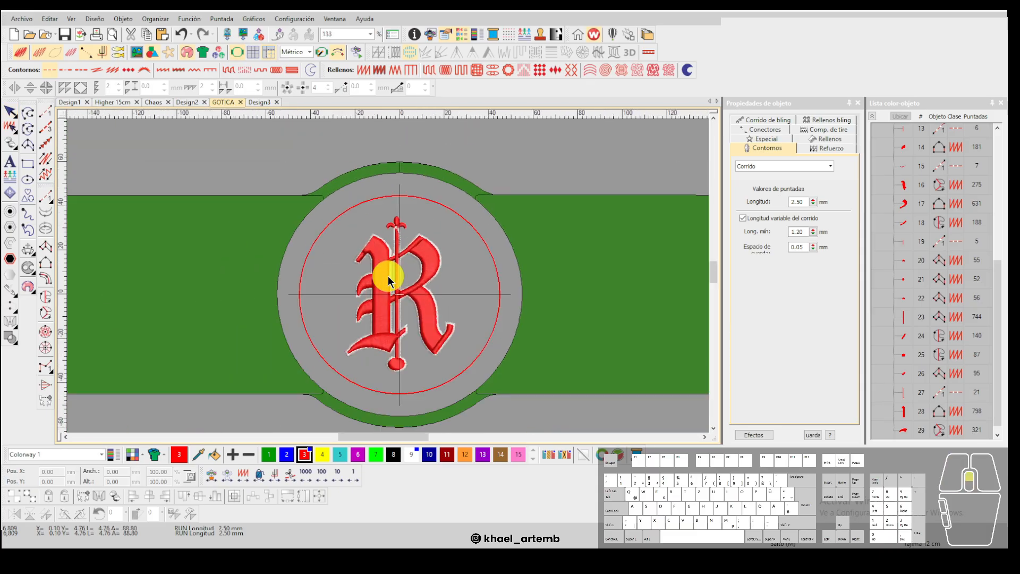
Sketch a dense freehand zigzag of running stitches, ending in a small wavy tail, in the empty area below and left of the hoop.
{"action": "scroll", "coordinate": [388, 275], "scroll_direction": "up", "scroll_amount": 1}
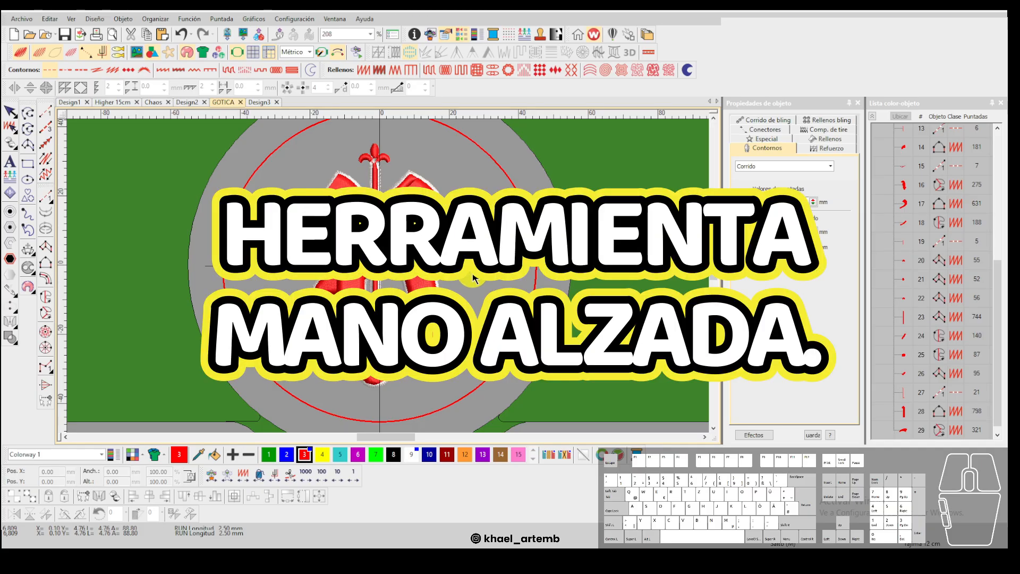
{"action": "left_click", "coordinate": [28, 213]}
{"action": "scroll", "coordinate": [398, 292], "scroll_direction": "down", "scroll_amount": 3}
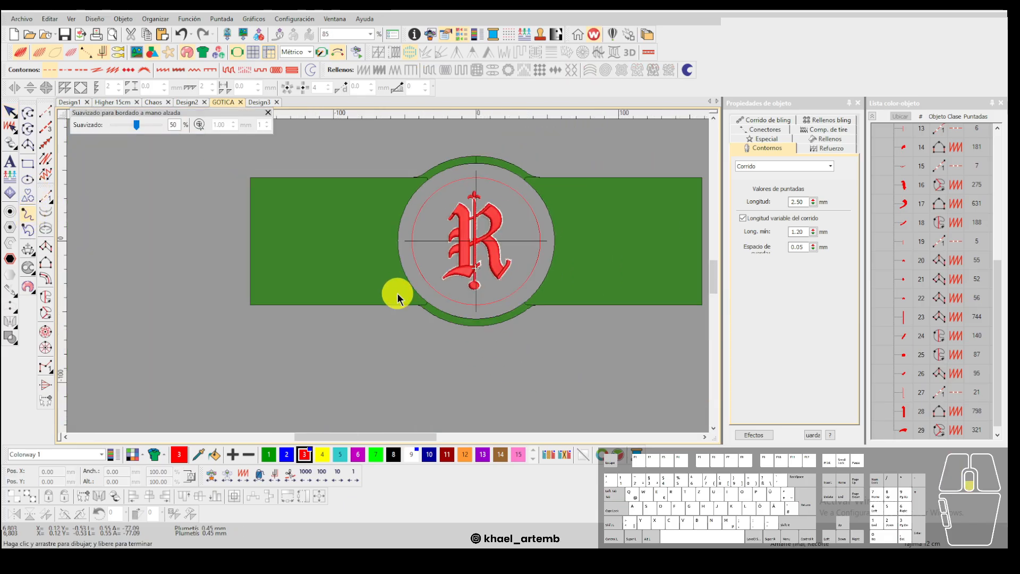
{"action": "scroll", "coordinate": [314, 351], "scroll_direction": "up", "scroll_amount": 2}
{"action": "mouse_move", "coordinate": [286, 374]}
{"action": "left_mouse_down"}
{"action": "mouse_move", "coordinate": [326, 350]}
{"action": "mouse_move", "coordinate": [389, 277]}
{"action": "mouse_move", "coordinate": [352, 295]}
{"action": "mouse_move", "coordinate": [396, 282]}
{"action": "mouse_move", "coordinate": [405, 262]}
{"action": "mouse_move", "coordinate": [330, 342]}
{"action": "mouse_move", "coordinate": [353, 303]}
{"action": "mouse_move", "coordinate": [394, 278]}
{"action": "mouse_move", "coordinate": [344, 321]}
{"action": "mouse_move", "coordinate": [330, 367]}
{"action": "mouse_move", "coordinate": [344, 348]}
{"action": "left_mouse_up"}
{"action": "scroll", "coordinate": [346, 341], "scroll_direction": "up", "scroll_amount": 1}
{"action": "scroll", "coordinate": [326, 313], "scroll_direction": "up", "scroll_amount": 1}
{"action": "scroll", "coordinate": [401, 274], "scroll_direction": "up", "scroll_amount": 1}
{"action": "scroll", "coordinate": [396, 268], "scroll_direction": "up", "scroll_amount": 1}
{"action": "left_click_drag", "start_coordinate": [379, 307], "coordinate": [321, 405]}
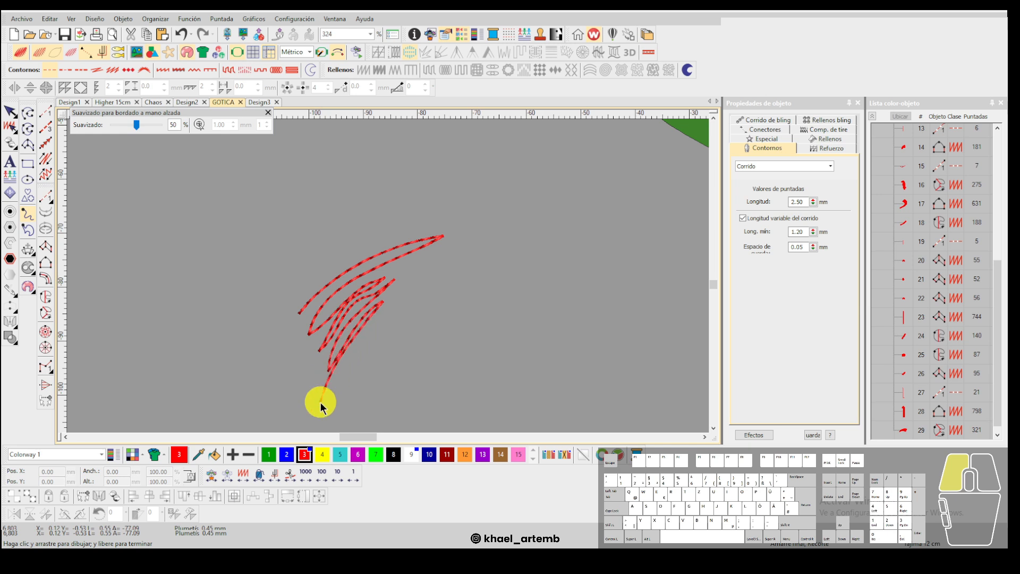
{"action": "mouse_move", "coordinate": [409, 296]}
{"action": "left_mouse_down"}
{"action": "mouse_move", "coordinate": [348, 376]}
{"action": "mouse_move", "coordinate": [460, 269]}
{"action": "mouse_move", "coordinate": [399, 319]}
{"action": "mouse_move", "coordinate": [362, 381]}
{"action": "mouse_move", "coordinate": [358, 414]}
{"action": "mouse_move", "coordinate": [398, 266]}
{"action": "left_mouse_up"}
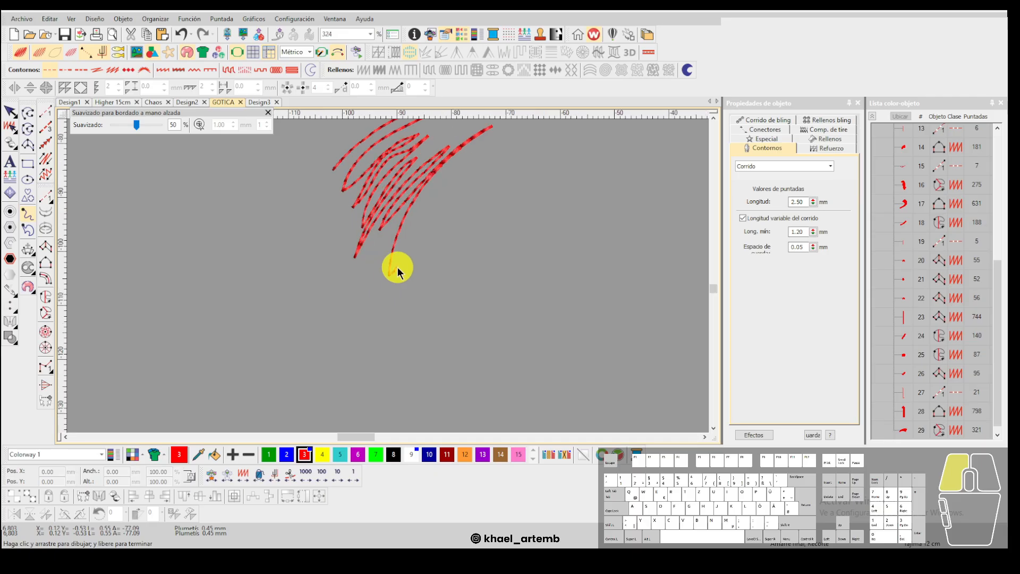
{"action": "mouse_move", "coordinate": [418, 226]}
{"action": "left_mouse_down"}
{"action": "mouse_move", "coordinate": [446, 187]}
{"action": "mouse_move", "coordinate": [339, 359]}
{"action": "mouse_move", "coordinate": [357, 330]}
{"action": "left_mouse_up"}
{"action": "mouse_move", "coordinate": [436, 251]}
{"action": "left_mouse_down"}
{"action": "mouse_move", "coordinate": [370, 304]}
{"action": "mouse_move", "coordinate": [338, 375]}
{"action": "mouse_move", "coordinate": [412, 278]}
{"action": "mouse_move", "coordinate": [419, 275]}
{"action": "mouse_move", "coordinate": [372, 326]}
{"action": "mouse_move", "coordinate": [360, 372]}
{"action": "mouse_move", "coordinate": [395, 309]}
{"action": "mouse_move", "coordinate": [435, 280]}
{"action": "mouse_move", "coordinate": [389, 322]}
{"action": "mouse_move", "coordinate": [367, 391]}
{"action": "mouse_move", "coordinate": [410, 312]}
{"action": "mouse_move", "coordinate": [395, 327]}
{"action": "mouse_move", "coordinate": [380, 376]}
{"action": "mouse_move", "coordinate": [422, 311]}
{"action": "mouse_move", "coordinate": [393, 384]}
{"action": "mouse_move", "coordinate": [438, 309]}
{"action": "left_mouse_up"}
Draw a narrow, steeply slanted back-and-forth freehand stroke a short distance right of the first scribble.
{"action": "scroll", "coordinate": [391, 277], "scroll_direction": "down", "scroll_amount": 2}
{"action": "scroll", "coordinate": [392, 276], "scroll_direction": "up", "scroll_amount": 2}
{"action": "mouse_move", "coordinate": [375, 287]}
{"action": "left_mouse_down"}
{"action": "mouse_move", "coordinate": [418, 258]}
{"action": "mouse_move", "coordinate": [353, 276]}
{"action": "mouse_move", "coordinate": [363, 249]}
{"action": "mouse_move", "coordinate": [335, 387]}
{"action": "mouse_move", "coordinate": [357, 339]}
{"action": "left_mouse_up"}
{"action": "scroll", "coordinate": [391, 276], "scroll_direction": "down", "scroll_amount": 4}
{"action": "scroll", "coordinate": [388, 279], "scroll_direction": "up", "scroll_amount": 1}
{"action": "scroll", "coordinate": [388, 277], "scroll_direction": "up", "scroll_amount": 2}
{"action": "scroll", "coordinate": [358, 340], "scroll_direction": "up", "scroll_amount": 2}
Sketch a second dense freehand zigzag between the first scribble and the slanted stroke.
{"action": "scroll", "coordinate": [388, 273], "scroll_direction": "down", "scroll_amount": 3}
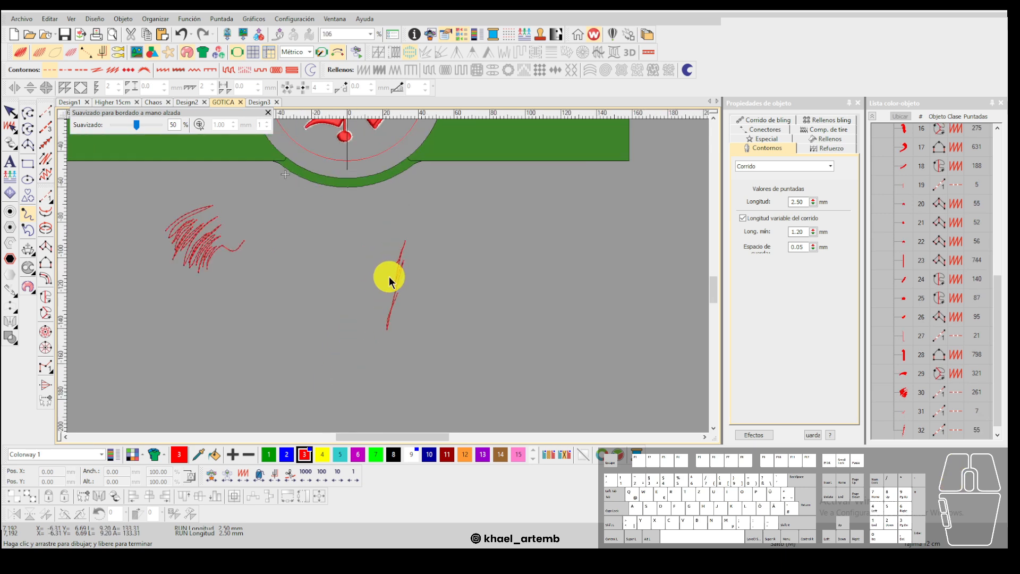
{"action": "scroll", "coordinate": [389, 277], "scroll_direction": "up", "scroll_amount": 1}
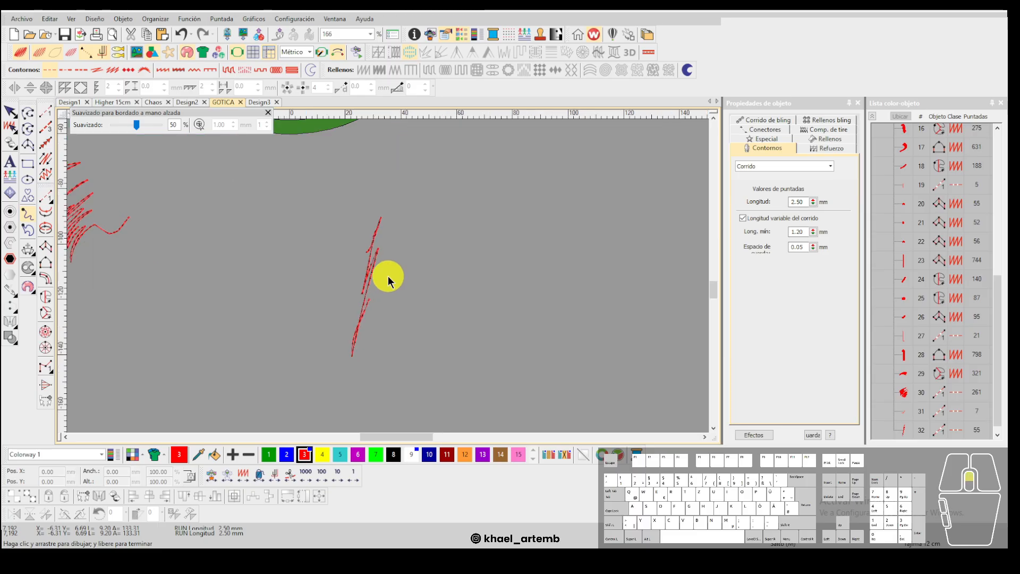
{"action": "scroll", "coordinate": [306, 250], "scroll_direction": "down", "scroll_amount": 2}
{"action": "scroll", "coordinate": [387, 277], "scroll_direction": "up", "scroll_amount": 2}
{"action": "mouse_move", "coordinate": [348, 293]}
{"action": "left_mouse_down"}
{"action": "mouse_move", "coordinate": [369, 271]}
{"action": "mouse_move", "coordinate": [326, 330]}
{"action": "mouse_move", "coordinate": [353, 317]}
{"action": "mouse_move", "coordinate": [353, 356]}
{"action": "mouse_move", "coordinate": [372, 358]}
{"action": "mouse_move", "coordinate": [357, 387]}
{"action": "mouse_move", "coordinate": [417, 358]}
{"action": "mouse_move", "coordinate": [407, 378]}
{"action": "mouse_move", "coordinate": [421, 354]}
{"action": "left_mouse_up"}
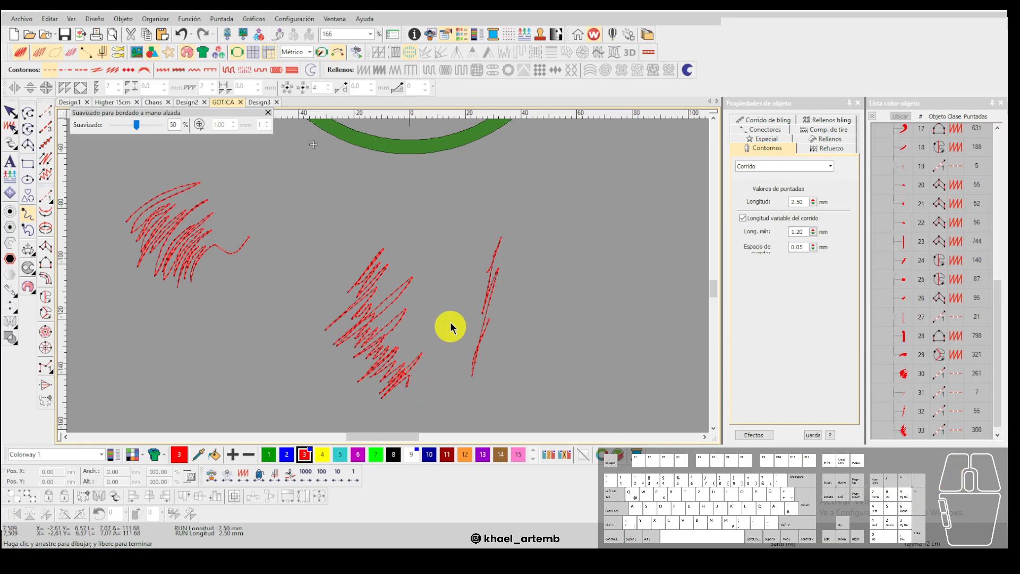
Digitize a similar curved zigzag point by point with the running stitch tool, just above the second freehand scribble.
{"action": "left_click", "coordinate": [45, 113]}
{"action": "scroll", "coordinate": [388, 275], "scroll_direction": "up", "scroll_amount": 4}
{"action": "left_click", "coordinate": [301, 242]}
{"action": "left_click", "coordinate": [377, 156]}
{"action": "left_click", "coordinate": [337, 204]}
{"action": "left_click", "coordinate": [337, 214]}
{"action": "left_click", "coordinate": [289, 263]}
{"action": "scroll", "coordinate": [329, 233], "scroll_direction": "up", "scroll_amount": 1}
{"action": "left_click", "coordinate": [329, 232]}
{"action": "left_click", "coordinate": [421, 227]}
{"action": "left_click", "coordinate": [390, 278]}
{"action": "left_click", "coordinate": [331, 358]}
{"action": "left_click", "coordinate": [388, 293]}
{"action": "left_click", "coordinate": [439, 229]}
{"action": "left_click", "coordinate": [396, 295]}
{"action": "left_click", "coordinate": [320, 388]}
{"action": "left_click", "coordinate": [394, 312]}
{"action": "left_click", "coordinate": [420, 289]}
{"action": "left_click", "coordinate": [396, 325]}
{"action": "left_click", "coordinate": [323, 415]}
{"action": "left_click", "coordinate": [389, 354]}
{"action": "left_click", "coordinate": [444, 287]}
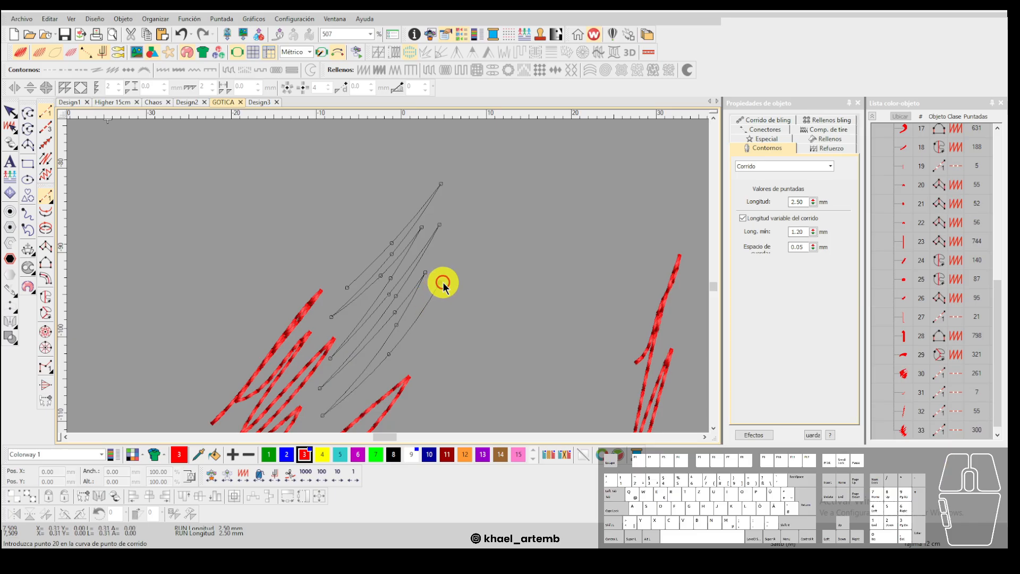
{"action": "key", "text": "Return"}
Select the second freehand zigzag and reshape it by moving a point on its uppermost line slightly outward.
{"action": "left_click", "coordinate": [10, 110]}
{"action": "scroll", "coordinate": [390, 280], "scroll_direction": "down", "scroll_amount": 1}
{"action": "scroll", "coordinate": [389, 277], "scroll_direction": "down", "scroll_amount": 2}
{"action": "left_click_drag", "start_coordinate": [384, 265], "coordinate": [293, 237]}
{"action": "scroll", "coordinate": [302, 243], "scroll_direction": "up", "scroll_amount": 1}
{"action": "scroll", "coordinate": [372, 280], "scroll_direction": "up", "scroll_amount": 2}
{"action": "scroll", "coordinate": [378, 280], "scroll_direction": "down", "scroll_amount": 2}
{"action": "scroll", "coordinate": [391, 279], "scroll_direction": "up", "scroll_amount": 1}
{"action": "left_click", "coordinate": [366, 365]}
{"action": "scroll", "coordinate": [388, 276], "scroll_direction": "up", "scroll_amount": 3}
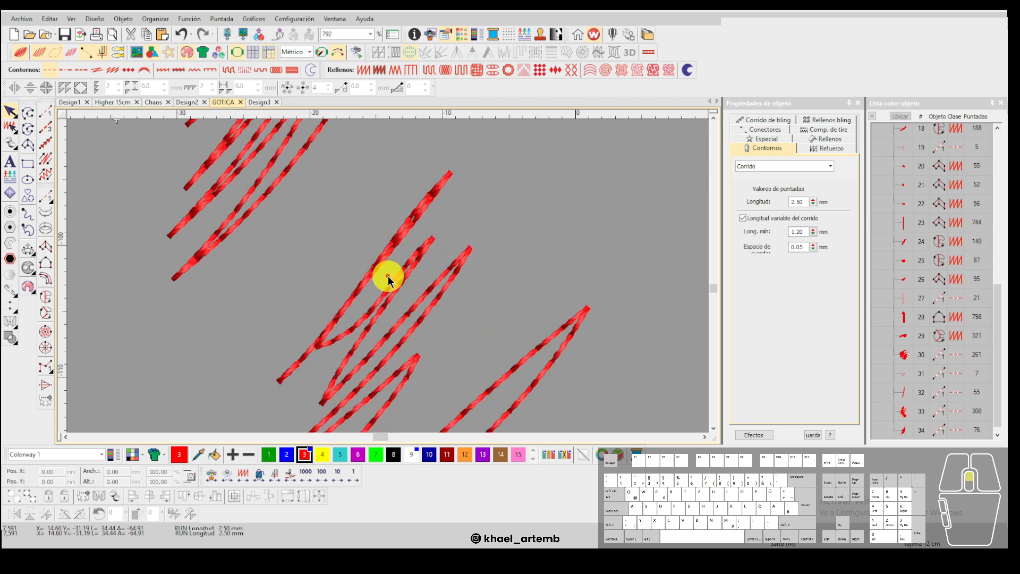
{"action": "left_click", "coordinate": [388, 276]}
{"action": "scroll", "coordinate": [388, 276], "scroll_direction": "up", "scroll_amount": 2}
{"action": "key", "text": "h"}
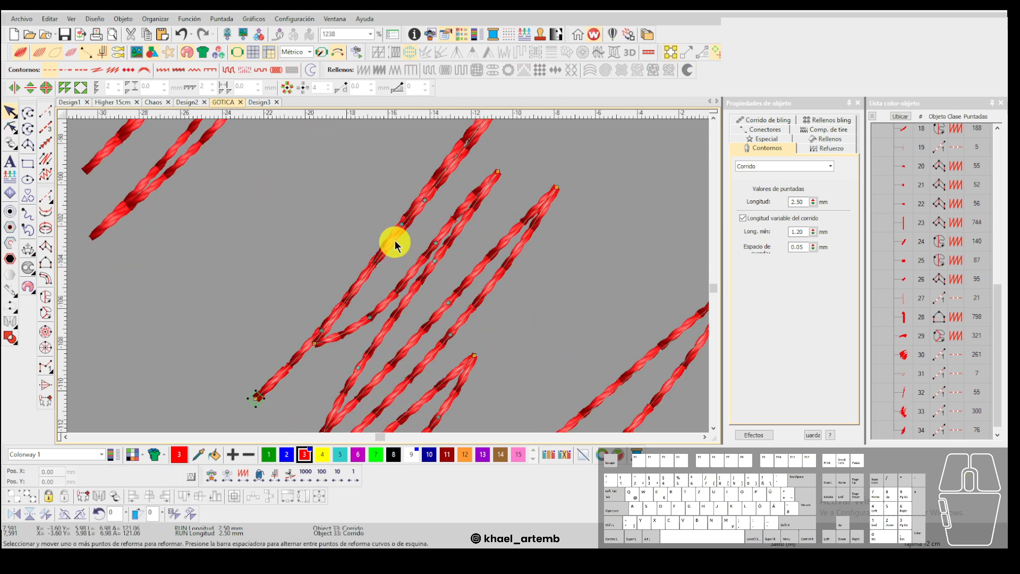
{"action": "left_click_drag", "start_coordinate": [423, 203], "coordinate": [432, 208]}
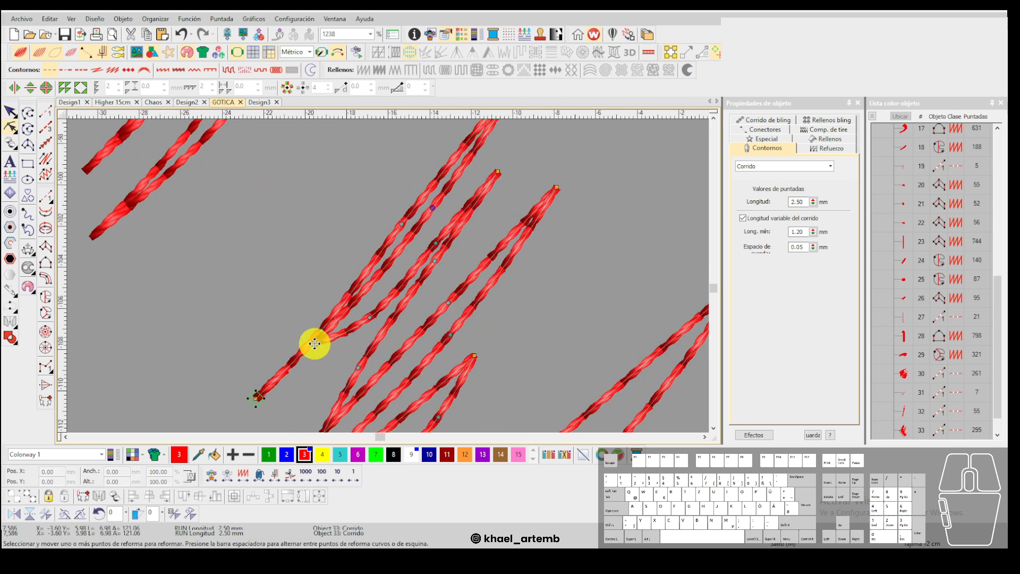
{"action": "scroll", "coordinate": [387, 273], "scroll_direction": "down", "scroll_amount": 3}
{"action": "scroll", "coordinate": [400, 279], "scroll_direction": "down", "scroll_amount": 5}
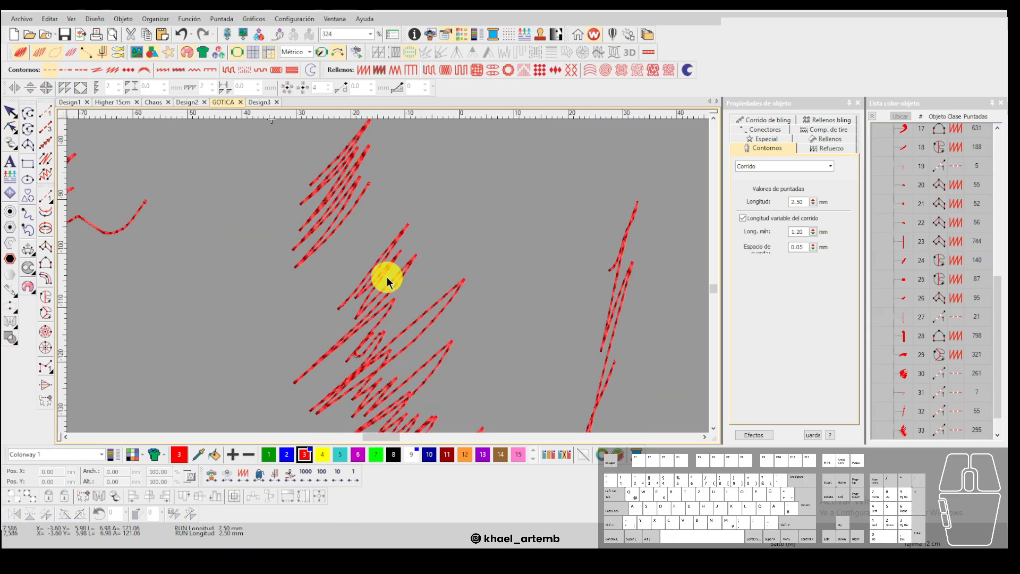
{"action": "key", "text": "Escape"}
Select the point-by-point zigzag and the freehand one in turn to compare them.
{"action": "scroll", "coordinate": [386, 263], "scroll_direction": "up", "scroll_amount": 2}
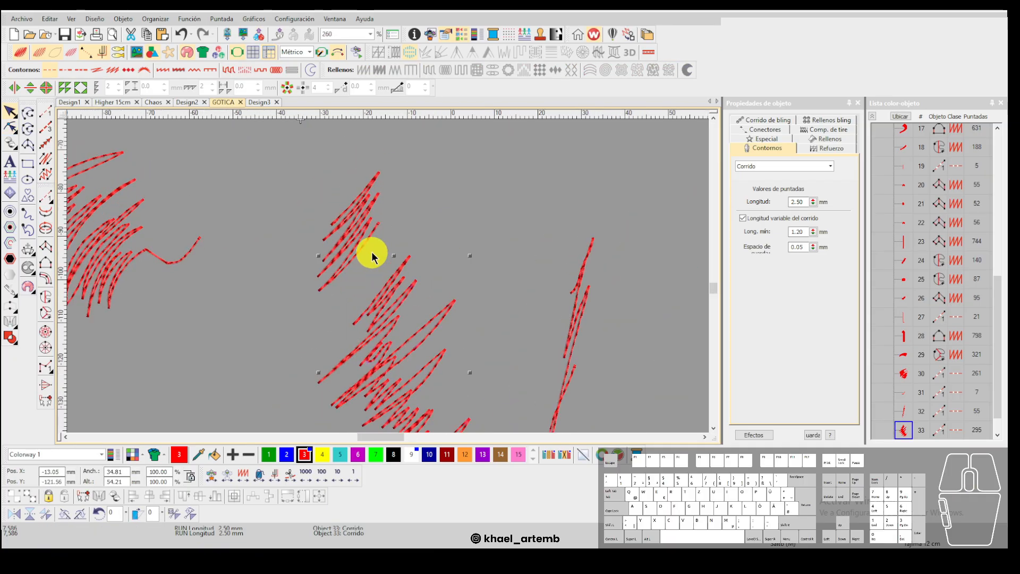
{"action": "left_click", "coordinate": [372, 259]}
{"action": "scroll", "coordinate": [372, 274], "scroll_direction": "down", "scroll_amount": 3}
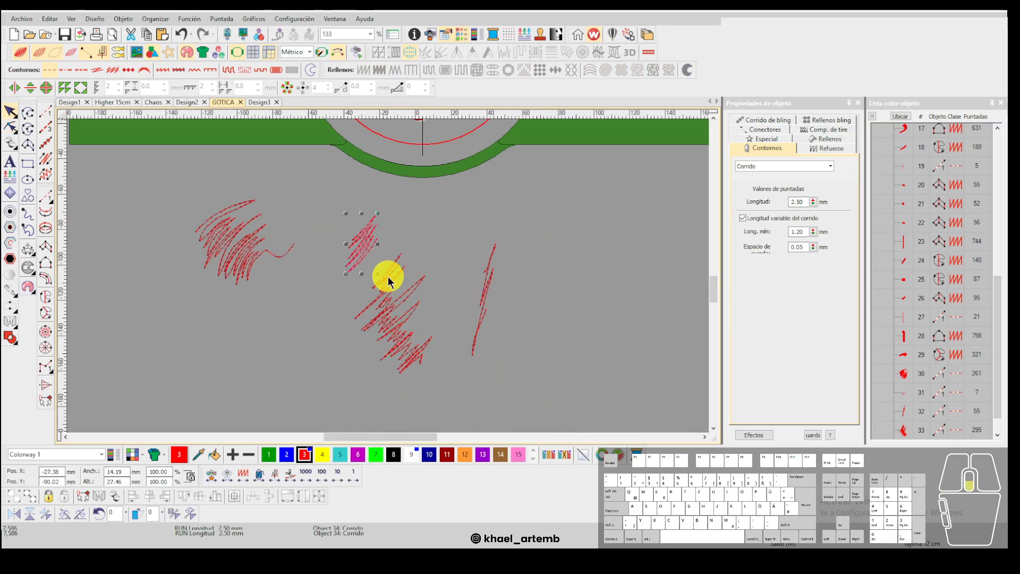
{"action": "left_click", "coordinate": [388, 277]}
{"action": "scroll", "coordinate": [392, 277], "scroll_direction": "down", "scroll_amount": 2}
{"action": "left_click", "coordinate": [517, 280]}
Draw a freehand running line right of the slanted stroke, starting with a wavy loop and continuing into tall vertical zigzags.
{"action": "left_click", "coordinate": [51, 246]}
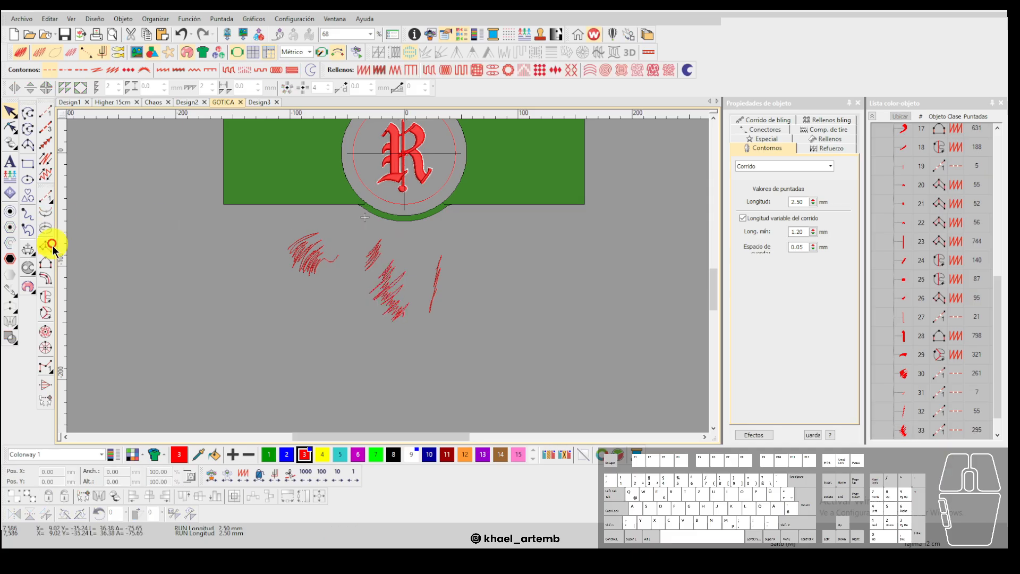
{"action": "left_click", "coordinate": [28, 217]}
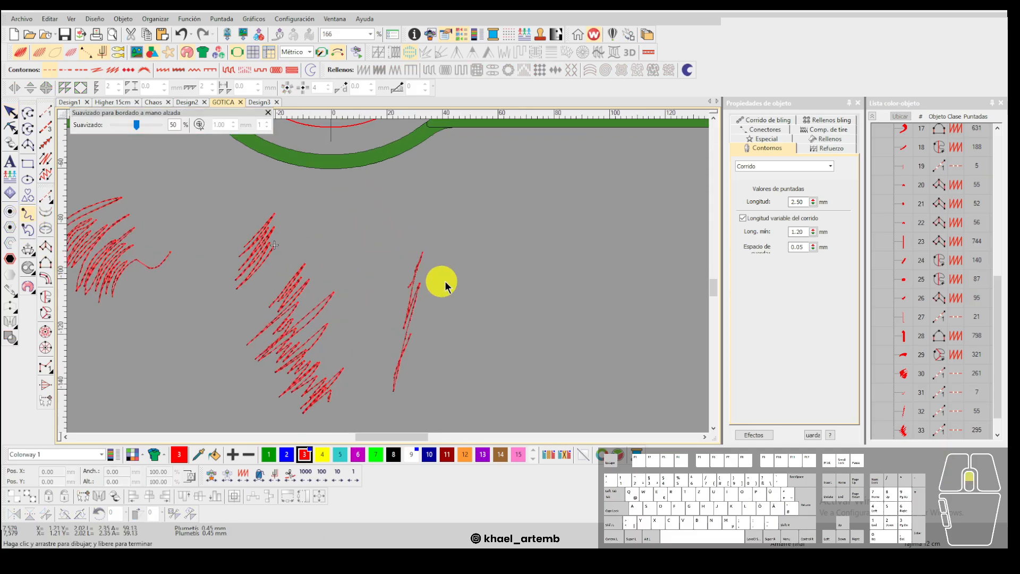
{"action": "scroll", "coordinate": [437, 281], "scroll_direction": "up", "scroll_amount": 3}
{"action": "mouse_move", "coordinate": [466, 277]}
{"action": "left_mouse_down"}
{"action": "mouse_move", "coordinate": [482, 252]}
{"action": "mouse_move", "coordinate": [494, 256]}
{"action": "mouse_move", "coordinate": [481, 283]}
{"action": "mouse_move", "coordinate": [492, 306]}
{"action": "mouse_move", "coordinate": [507, 247]}
{"action": "mouse_move", "coordinate": [508, 367]}
{"action": "mouse_move", "coordinate": [514, 250]}
{"action": "mouse_move", "coordinate": [515, 385]}
{"action": "mouse_move", "coordinate": [526, 272]}
{"action": "mouse_move", "coordinate": [527, 370]}
{"action": "mouse_move", "coordinate": [539, 252]}
{"action": "mouse_move", "coordinate": [540, 390]}
{"action": "mouse_move", "coordinate": [536, 312]}
{"action": "left_mouse_up"}
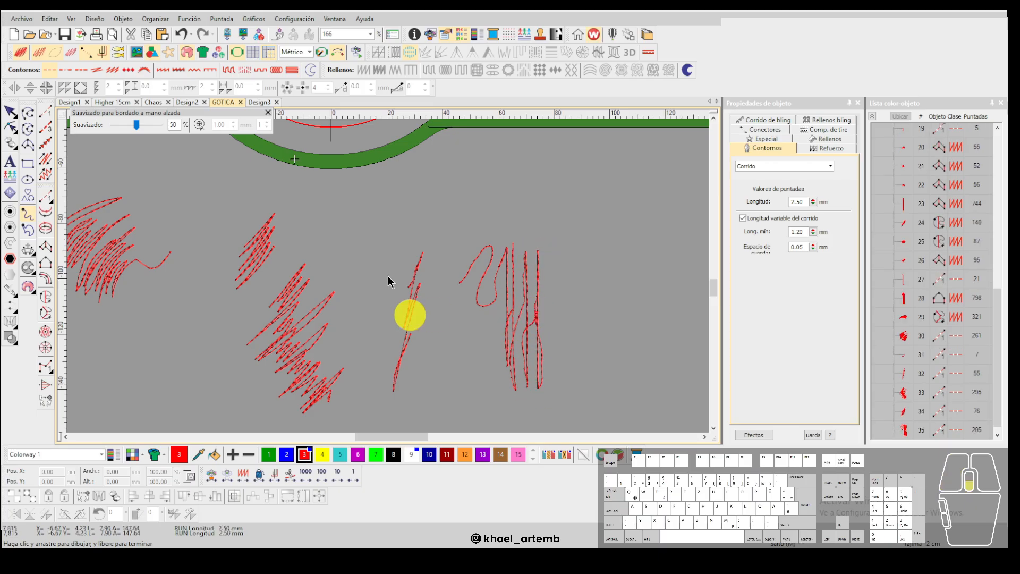
Delete all six practice run objects below the hoop.
{"action": "scroll", "coordinate": [393, 289], "scroll_direction": "down", "scroll_amount": 3}
{"action": "scroll", "coordinate": [396, 301], "scroll_direction": "up", "scroll_amount": 1}
{"action": "mouse_move", "coordinate": [494, 365]}
{"action": "left_mouse_down"}
{"action": "mouse_move", "coordinate": [209, 239]}
{"action": "mouse_move", "coordinate": [182, 196]}
{"action": "left_mouse_up"}
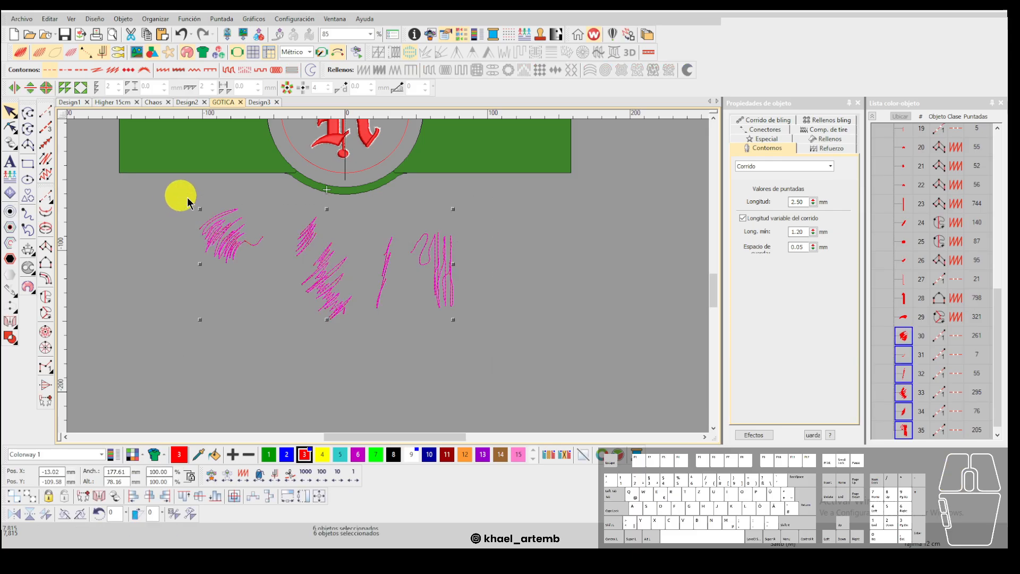
{"action": "key", "text": "Delete"}
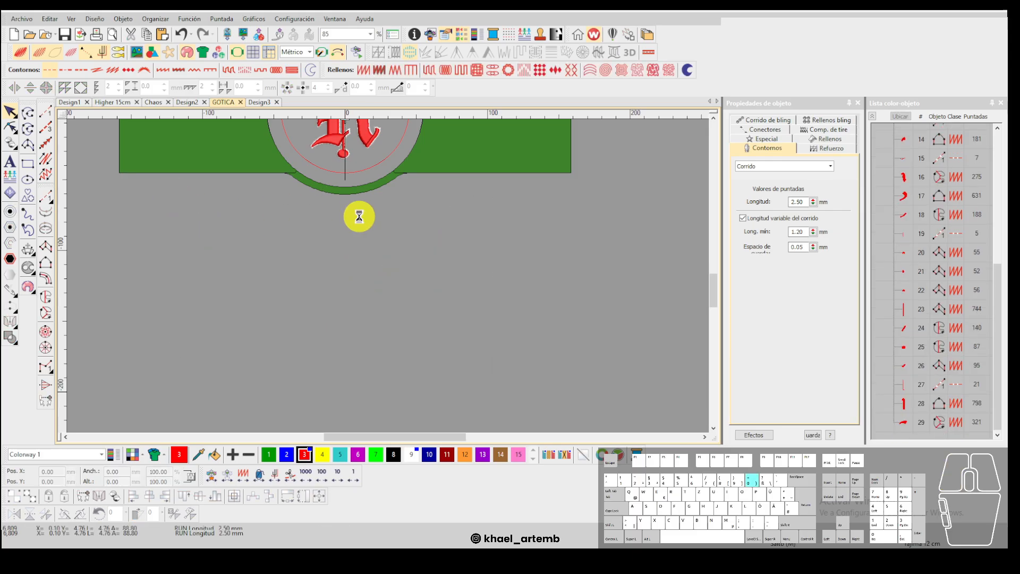
{"action": "key", "text": "0"}
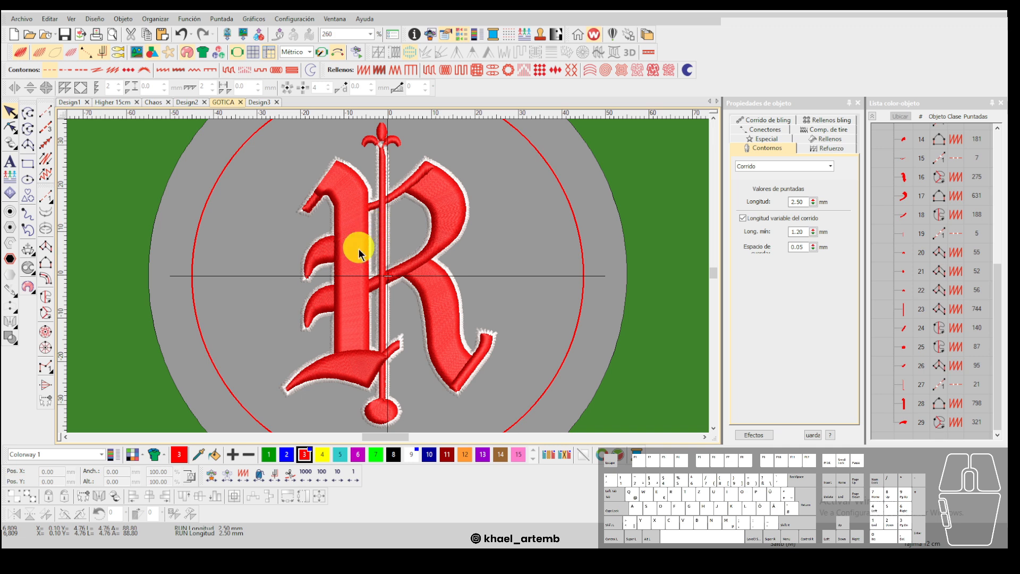
{"action": "left_click", "coordinate": [514, 280]}
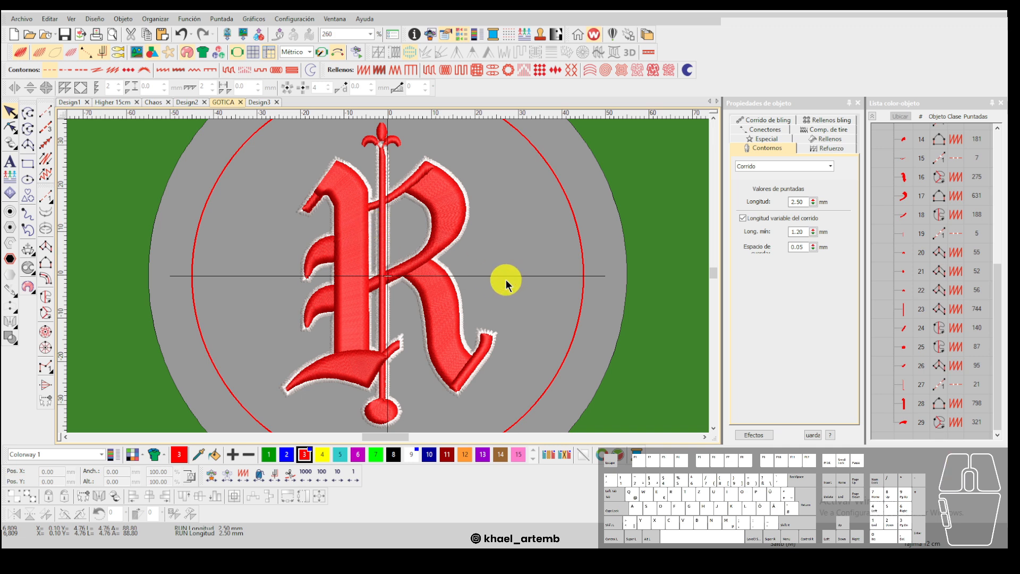
{"action": "left_click", "coordinate": [520, 314]}
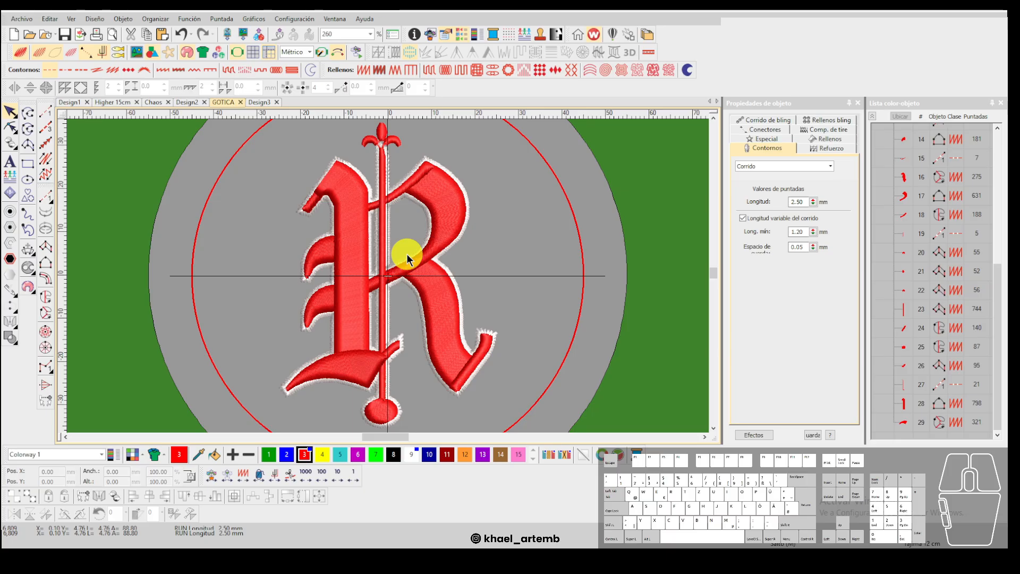
{"action": "left_click", "coordinate": [406, 228]}
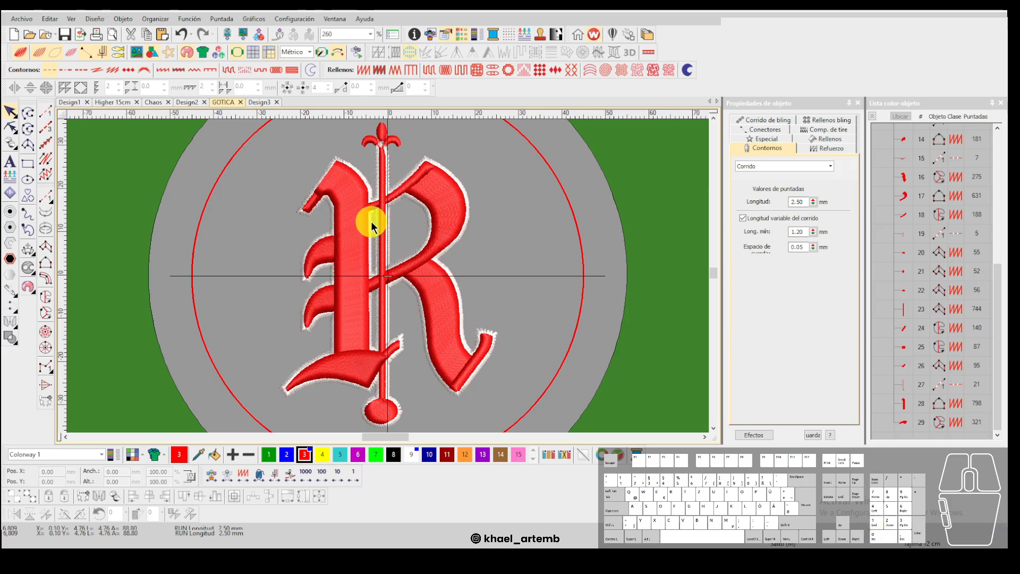
{"action": "left_click", "coordinate": [280, 246]}
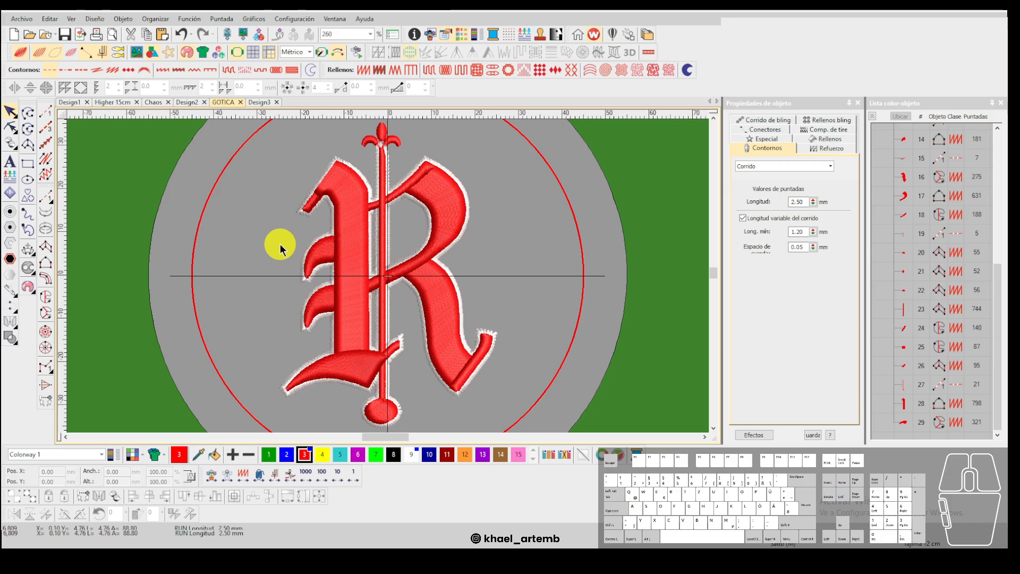
Review the automatic start and end settings for the design and close them without changes.
{"action": "left_click", "coordinate": [90, 19]}
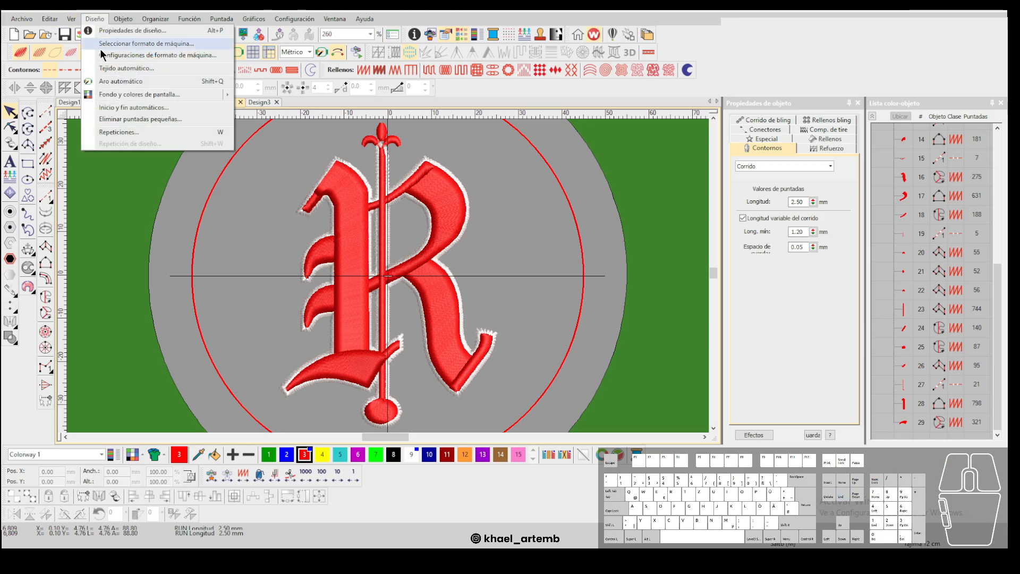
{"action": "left_click", "coordinate": [148, 118]}
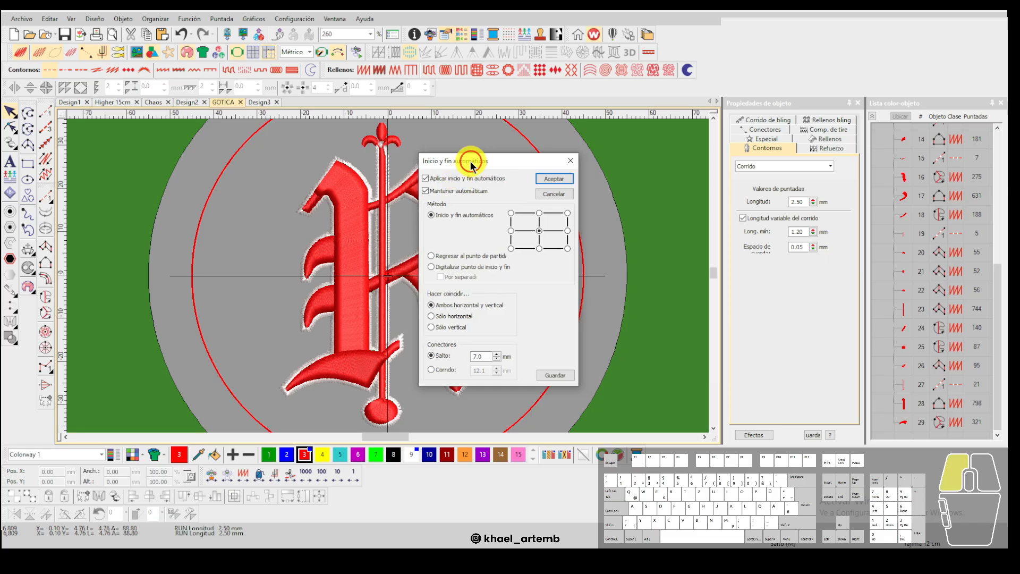
{"action": "left_click_drag", "start_coordinate": [470, 160], "coordinate": [411, 142]}
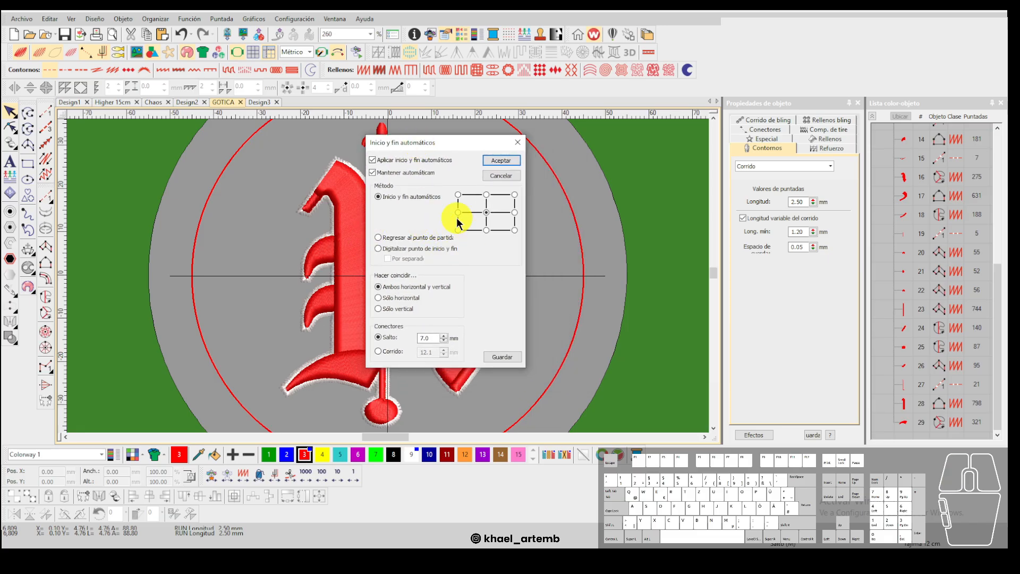
{"action": "left_click", "coordinate": [516, 144]}
{"action": "left_click", "coordinate": [530, 275]}
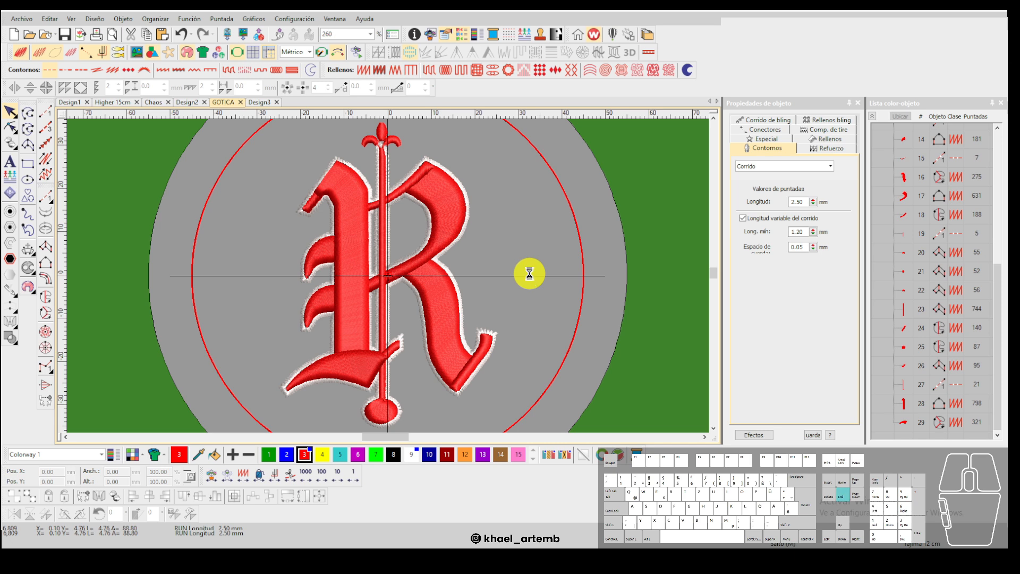
Turn off the realistic stitch view, travel backwards through the letter's stitches to inspect the sewing order, and restore the realistic view.
{"action": "key", "text": "t"}
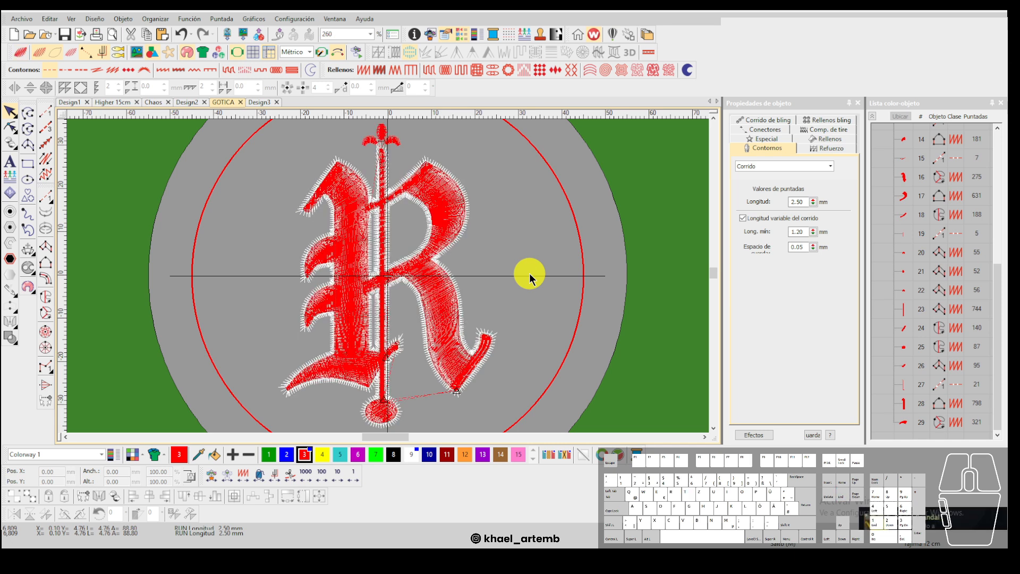
{"action": "key", "text": "Up"}
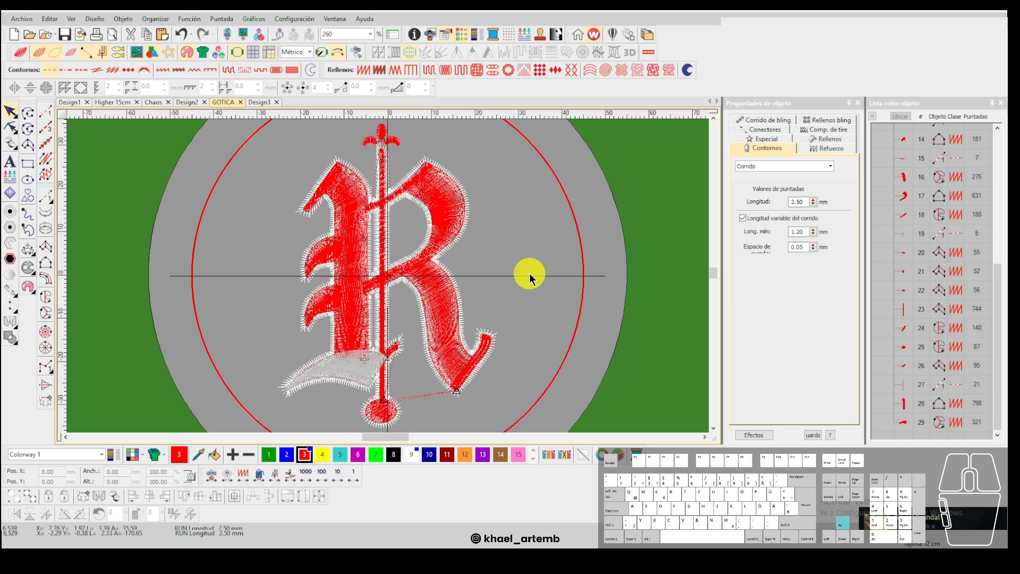
{"action": "key", "text": "Up"}
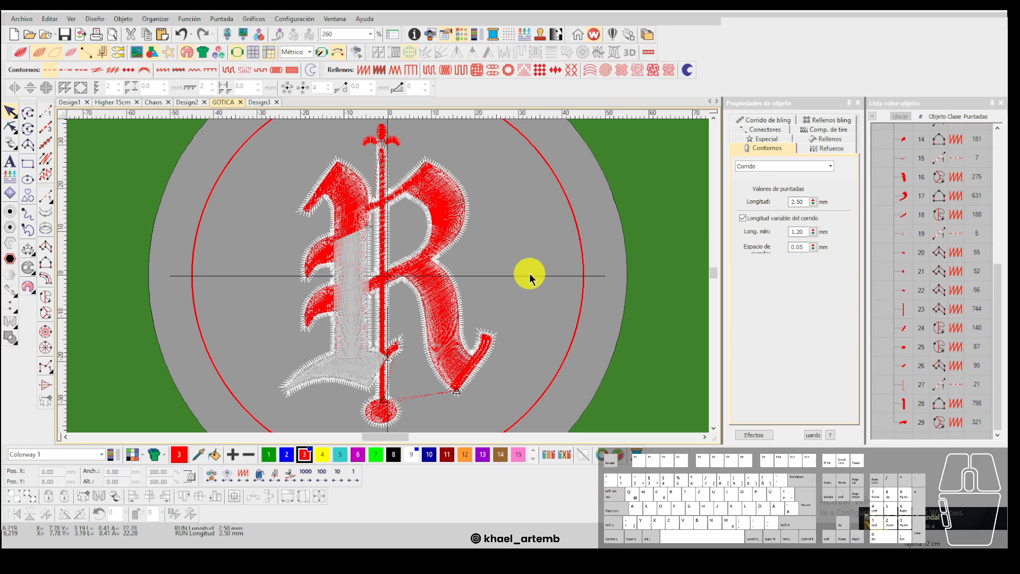
{"action": "key", "text": "t"}
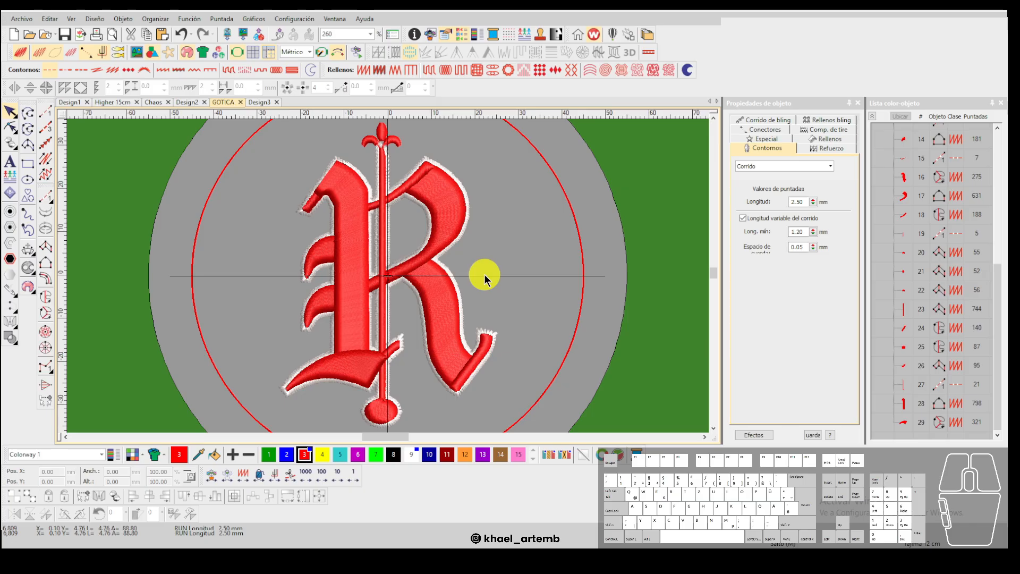
{"action": "scroll", "coordinate": [392, 270], "scroll_direction": "up", "scroll_amount": 3}
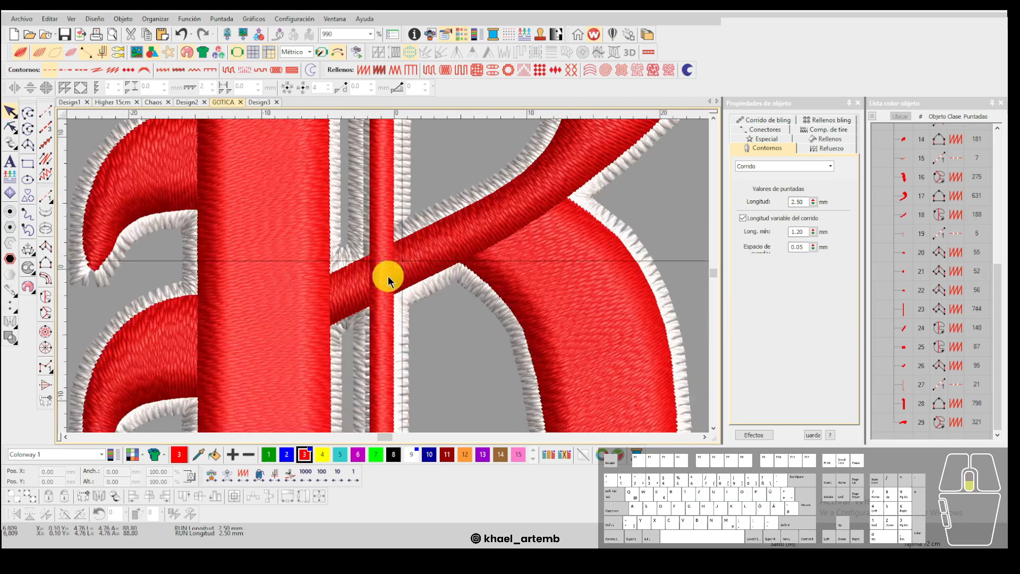
{"action": "scroll", "coordinate": [388, 276], "scroll_direction": "down", "scroll_amount": 3}
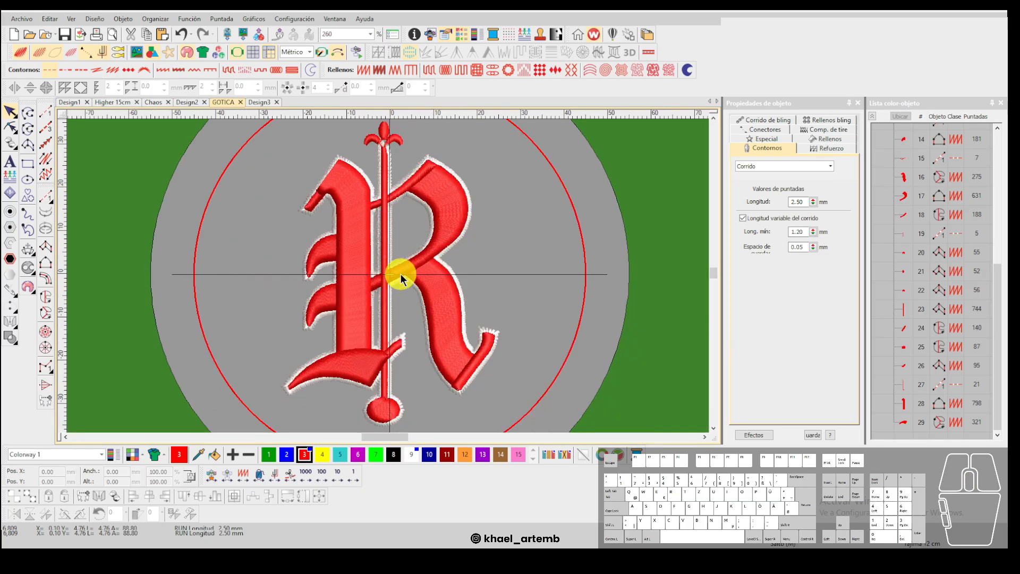
{"action": "scroll", "coordinate": [401, 280], "scroll_direction": "down", "scroll_amount": 1}
{"action": "scroll", "coordinate": [401, 280], "scroll_direction": "up", "scroll_amount": 1}
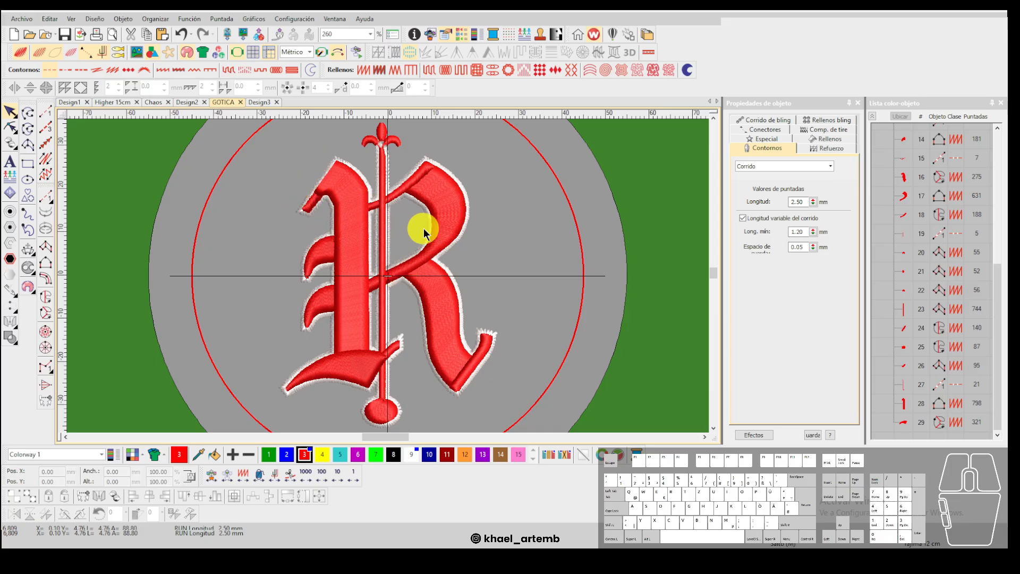
Turn off the realistic stitch view, travel back through the bottom stroke's stitches, return to the last stitch, and restore the realistic view.
{"action": "key", "text": "t"}
{"action": "key", "text": "Up"}
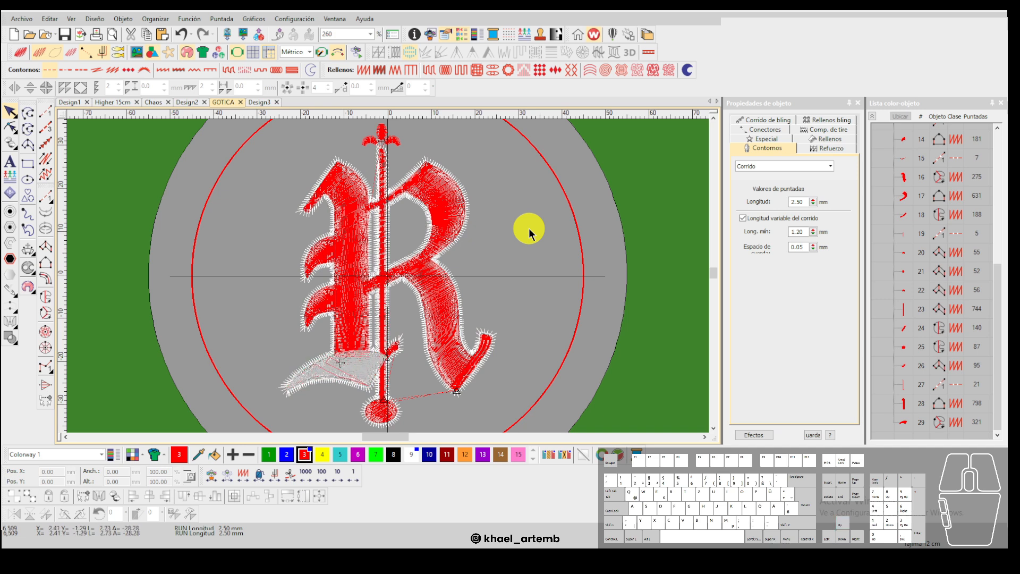
{"action": "key", "text": "End"}
{"action": "key", "text": "End"}
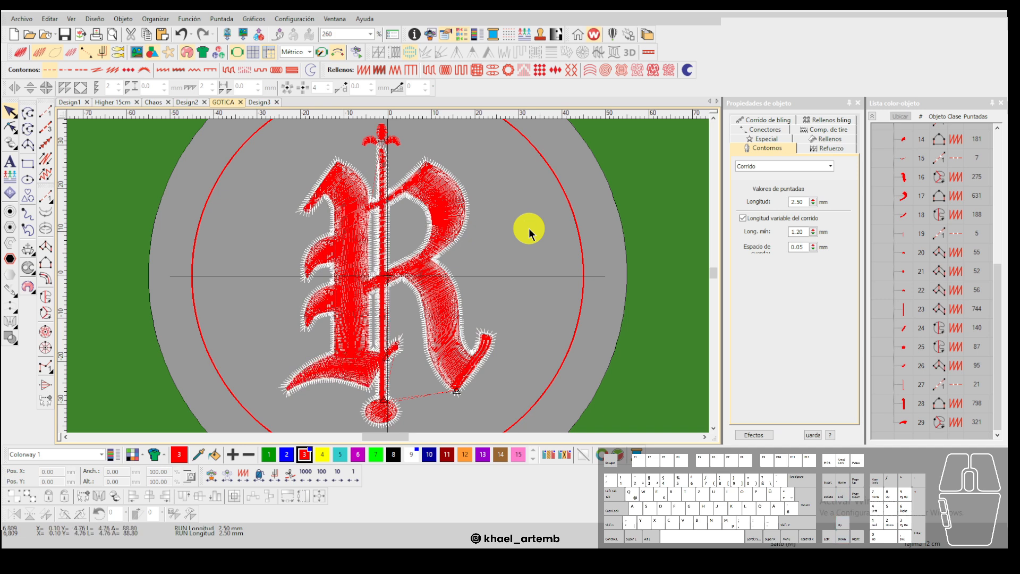
{"action": "key", "text": "t"}
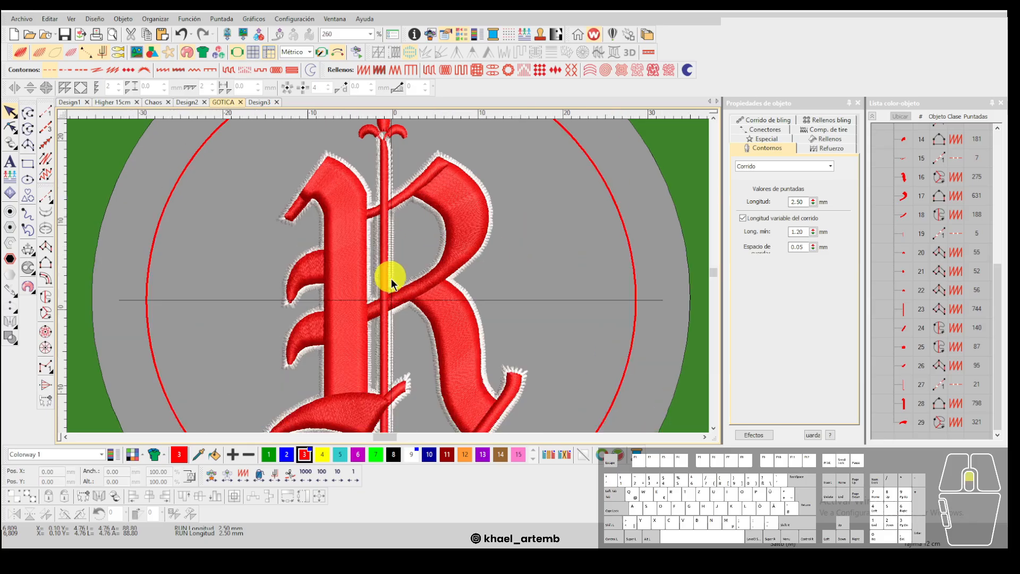
Examine the letter's centre against the hoop, and apply automatic start and end to the design with the centre point selected.
{"action": "scroll", "coordinate": [389, 287], "scroll_direction": "up", "scroll_amount": 5}
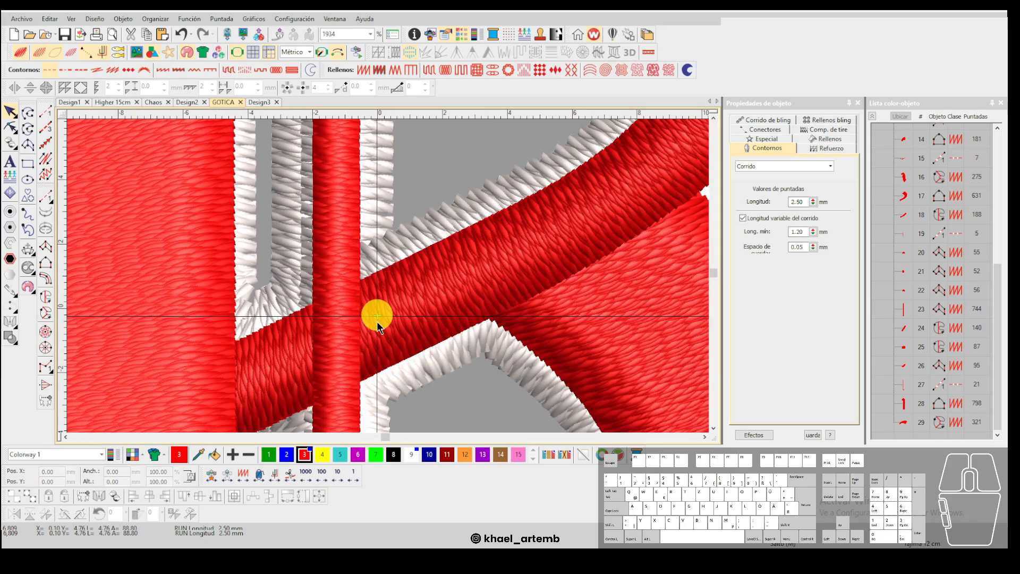
{"action": "scroll", "coordinate": [388, 276], "scroll_direction": "down", "scroll_amount": 6}
{"action": "left_click", "coordinate": [467, 276]}
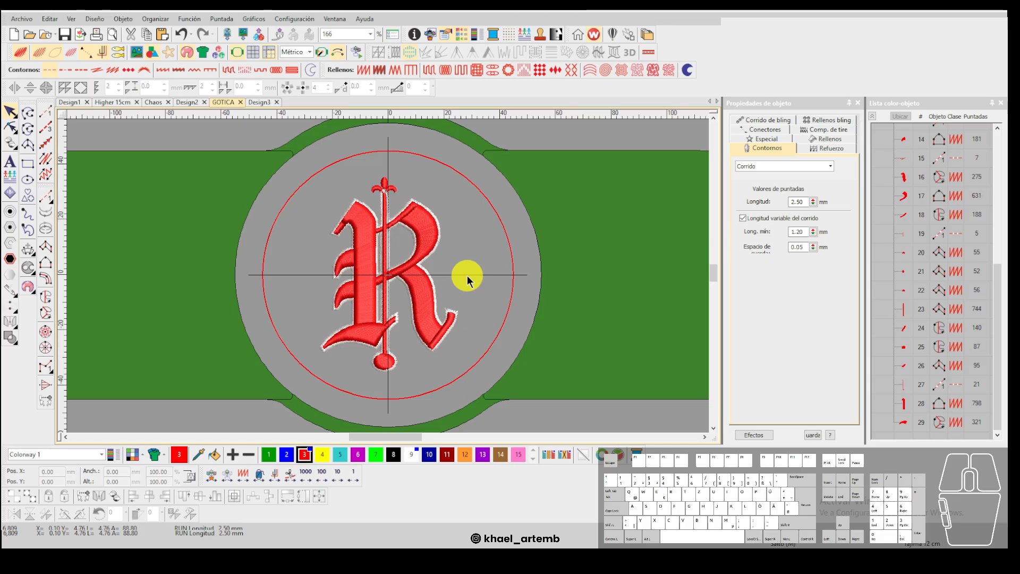
{"action": "scroll", "coordinate": [372, 273], "scroll_direction": "up", "scroll_amount": 2}
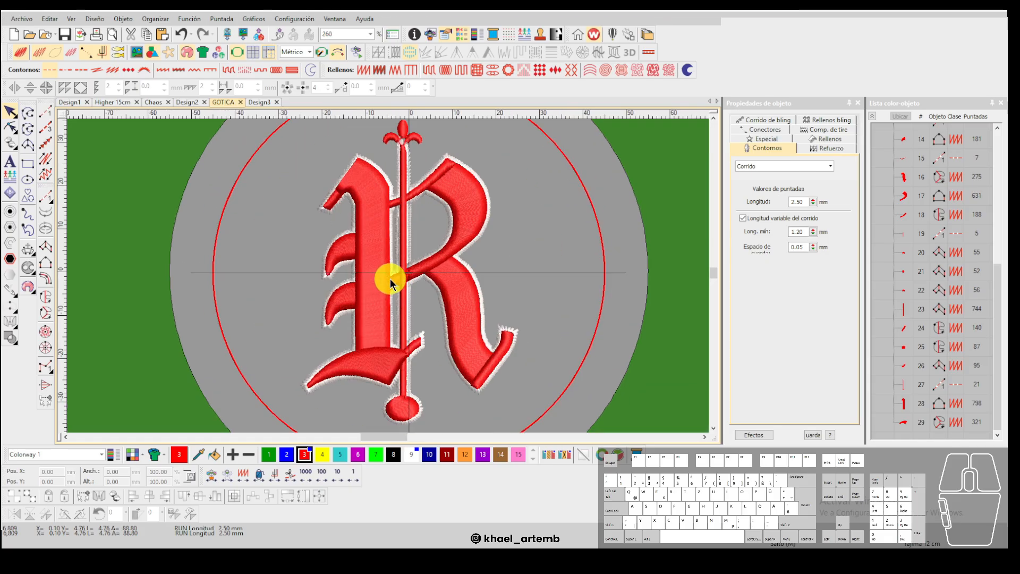
{"action": "scroll", "coordinate": [390, 282], "scroll_direction": "down", "scroll_amount": 2}
{"action": "left_click_drag", "start_coordinate": [494, 152], "coordinate": [335, 348]}
{"action": "left_click", "coordinate": [349, 301]}
{"action": "left_click", "coordinate": [94, 19]}
{"action": "left_click", "coordinate": [139, 107]}
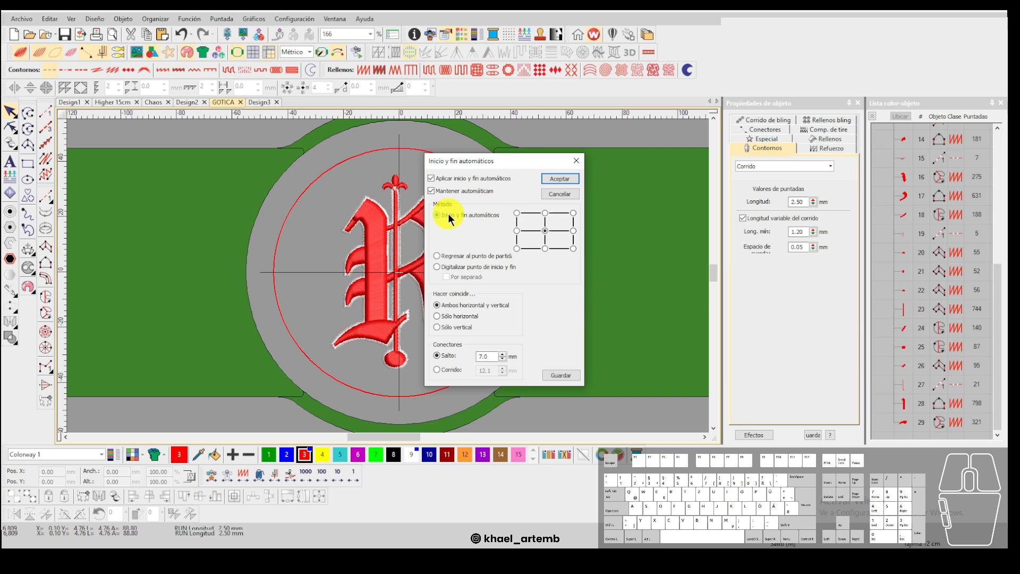
{"action": "left_click", "coordinate": [560, 178]}
{"action": "scroll", "coordinate": [505, 223], "scroll_direction": "up", "scroll_amount": 2}
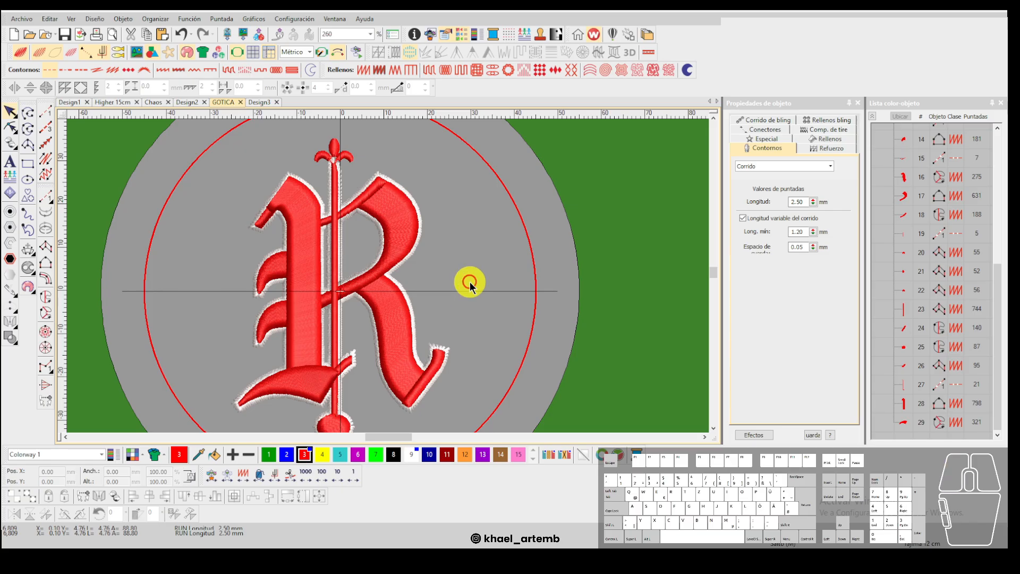
Turn off the realistic view and travel forward from the design's first stitch through the white outline stitches.
{"action": "key", "text": "0"}
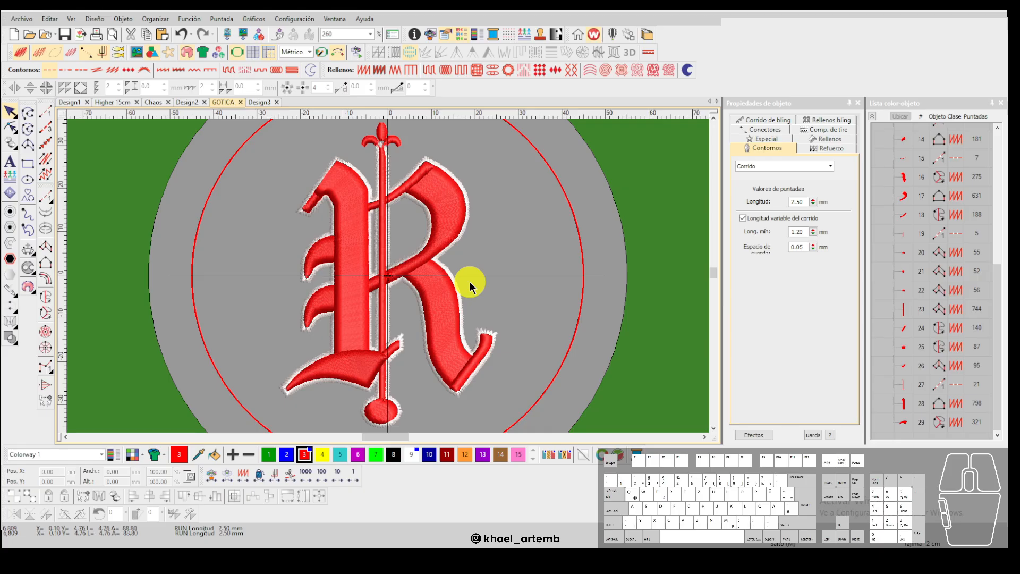
{"action": "key", "text": "t"}
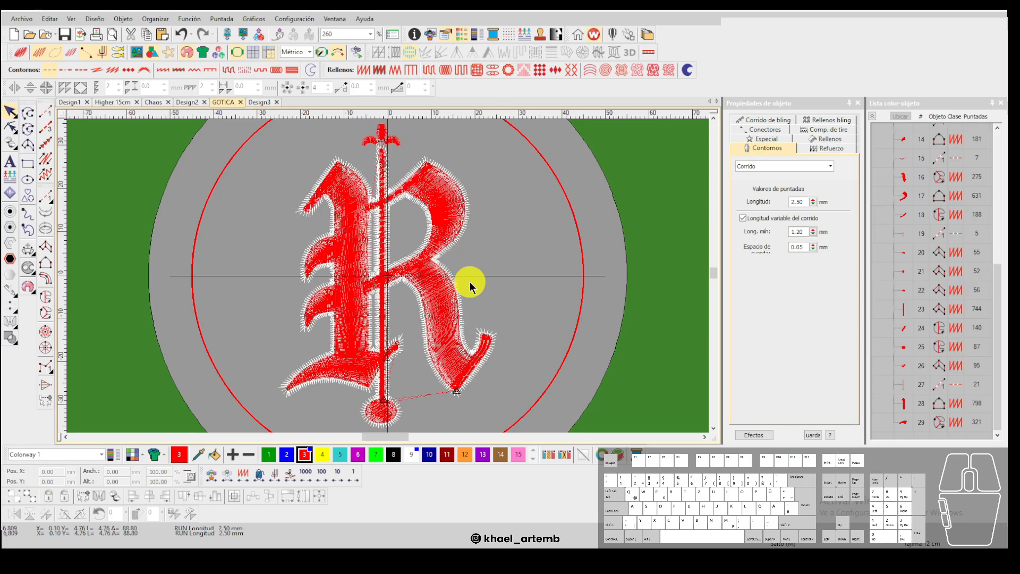
{"action": "key", "text": "Home"}
{"action": "key", "text": "Down"}
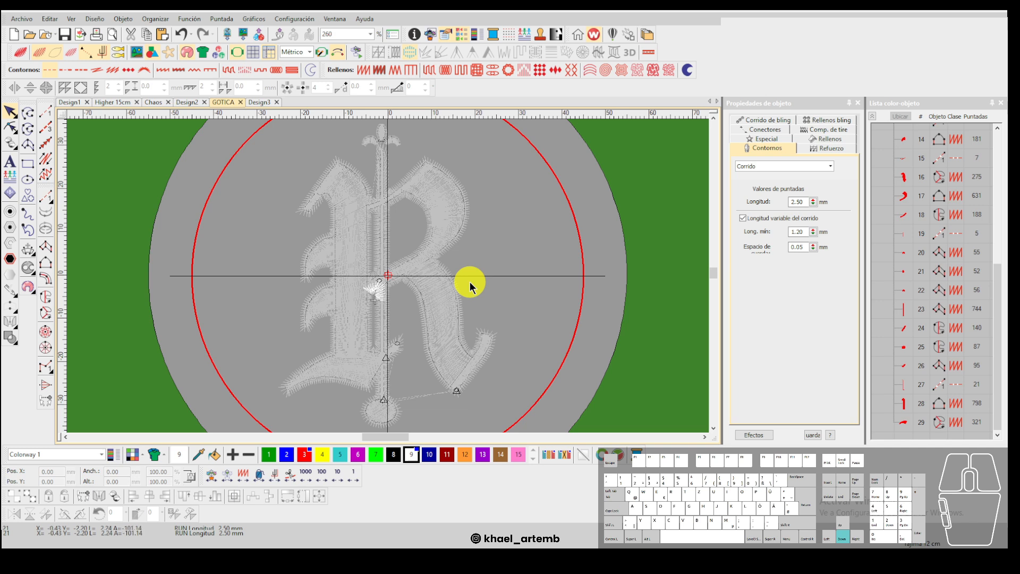
{"action": "key", "text": "Down"}
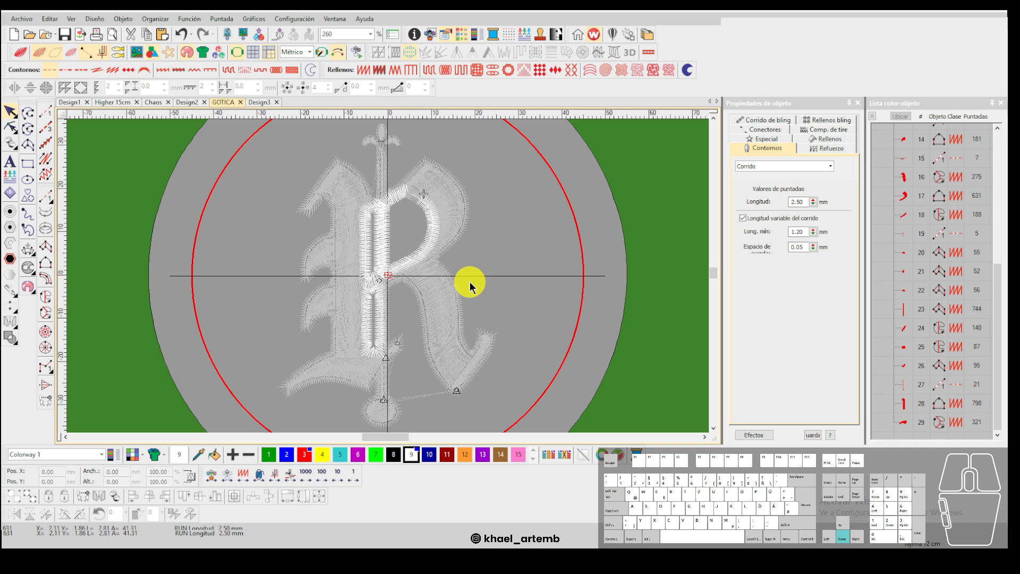
{"action": "key", "text": "Down"}
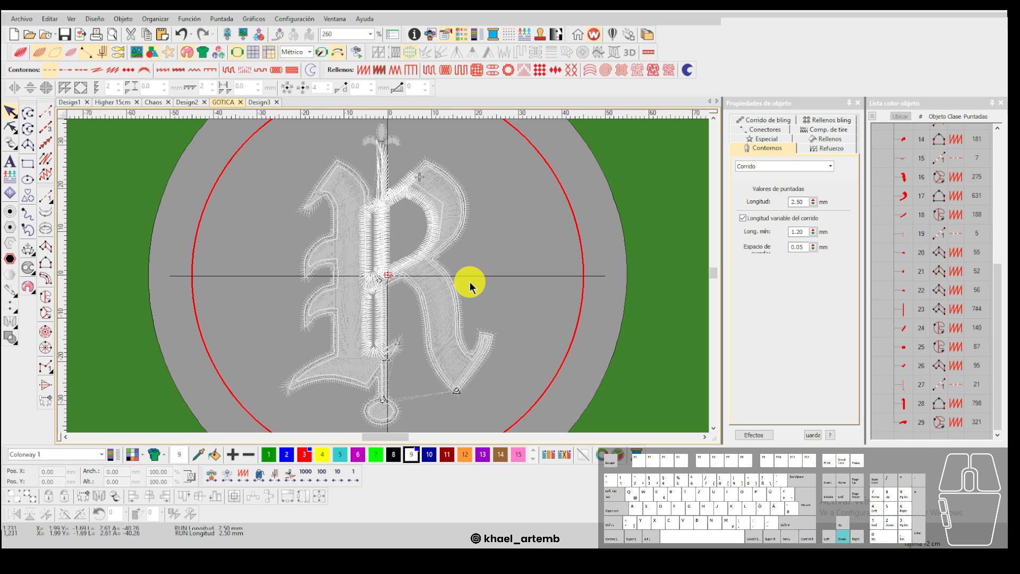
{"action": "key", "text": "Down"}
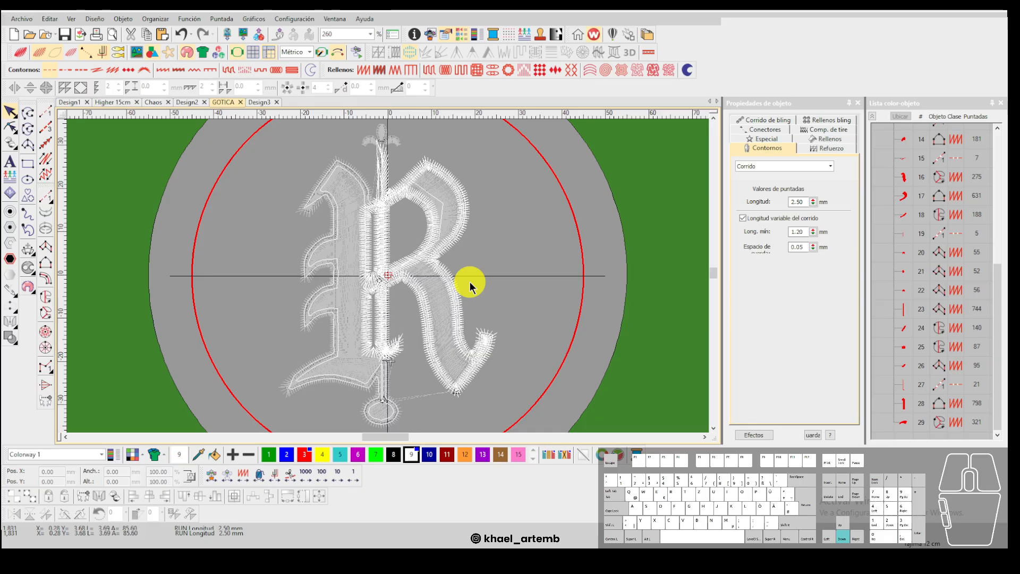
{"action": "key", "text": "Down"}
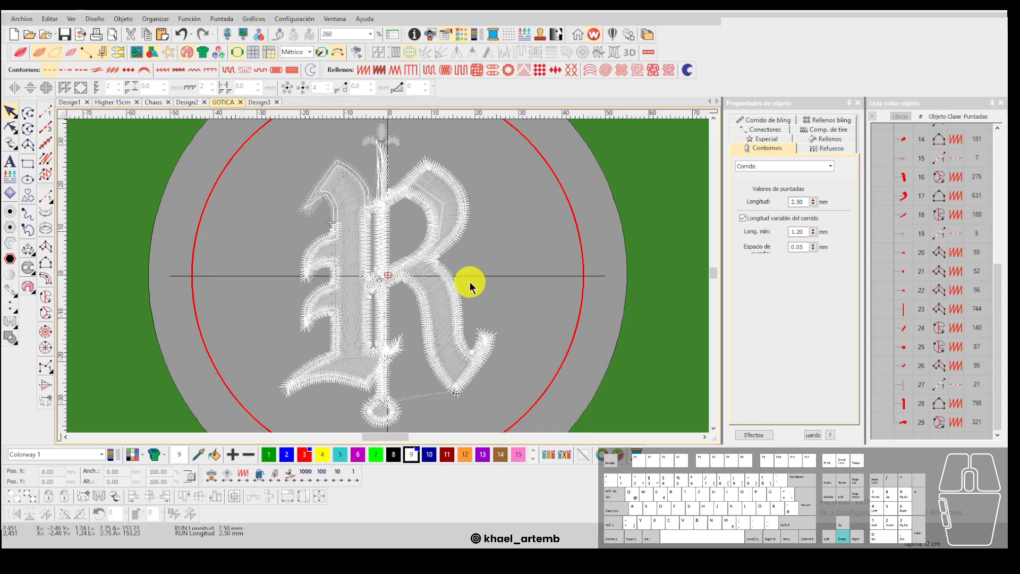
Continue travelling forward through the letter's red fill stitches to inspect the order in which its strokes are sewn.
{"action": "key", "text": "Down"}
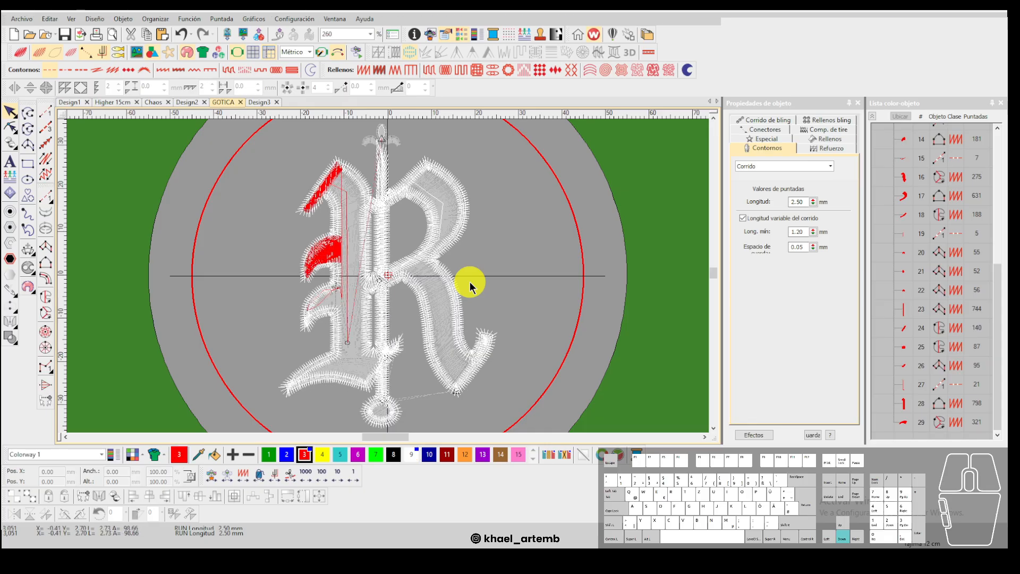
{"action": "key", "text": "Down"}
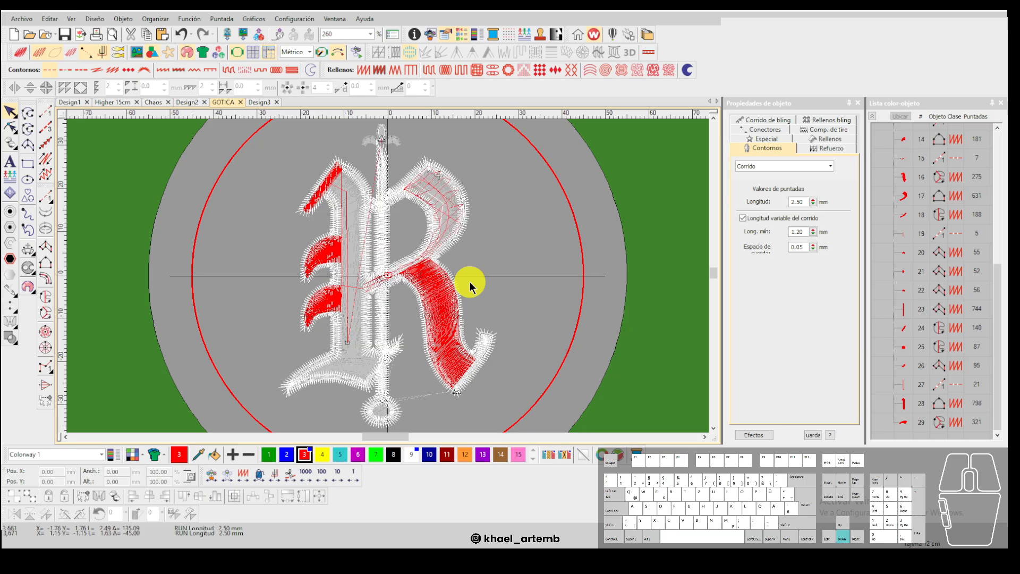
{"action": "key", "text": "Down"}
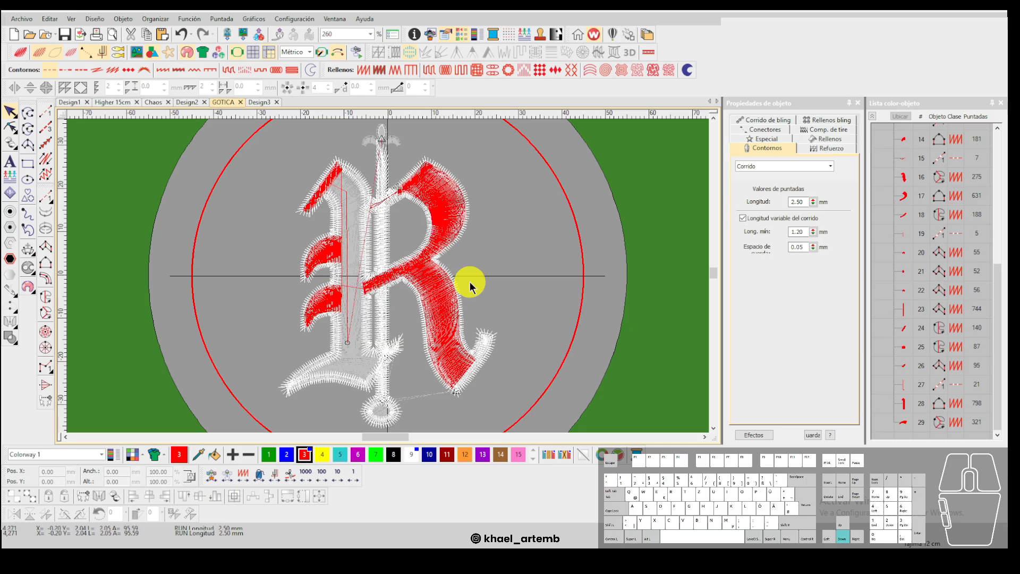
{"action": "key", "text": "Down"}
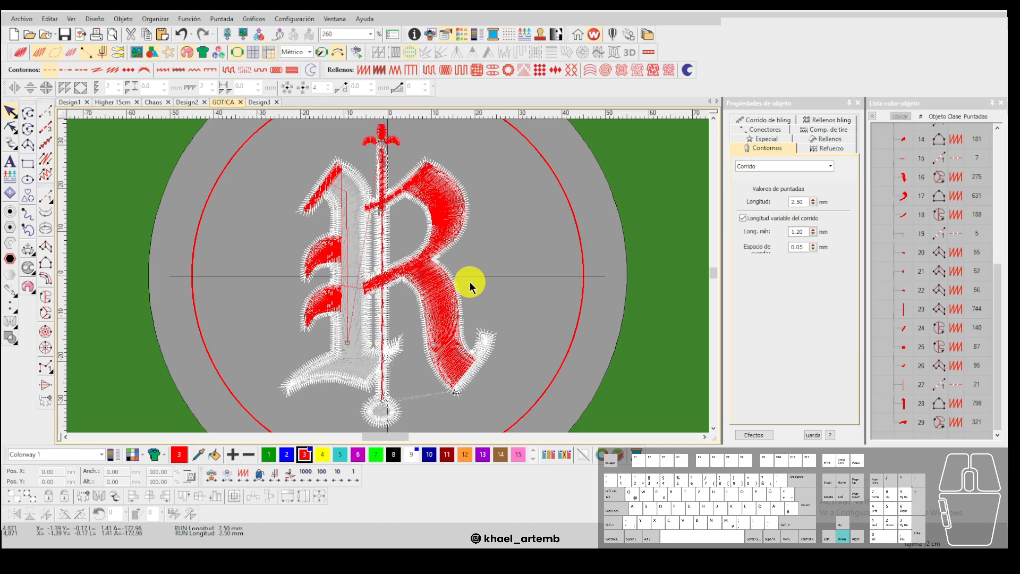
{"action": "key", "text": "Down"}
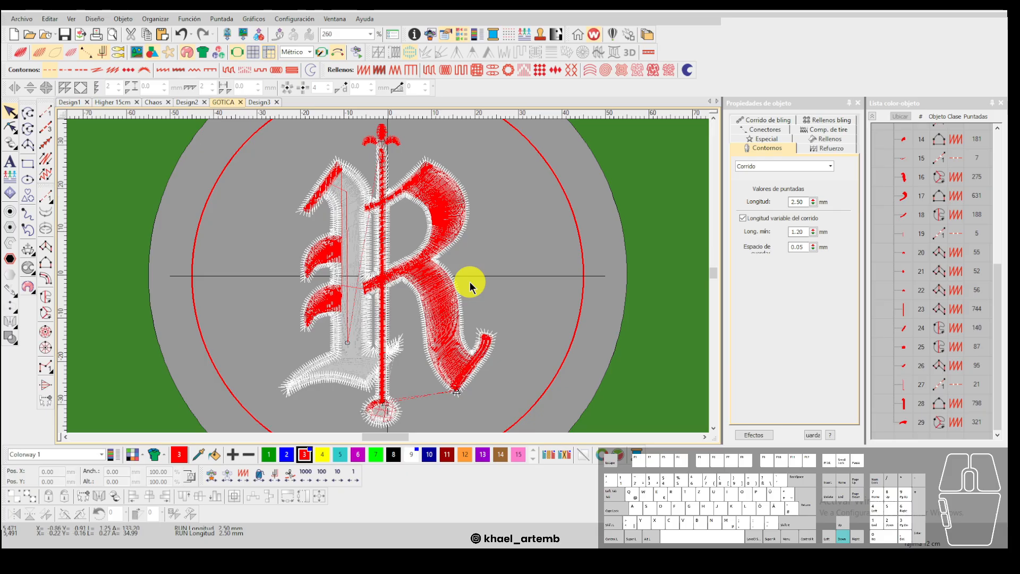
{"action": "key", "text": "Down"}
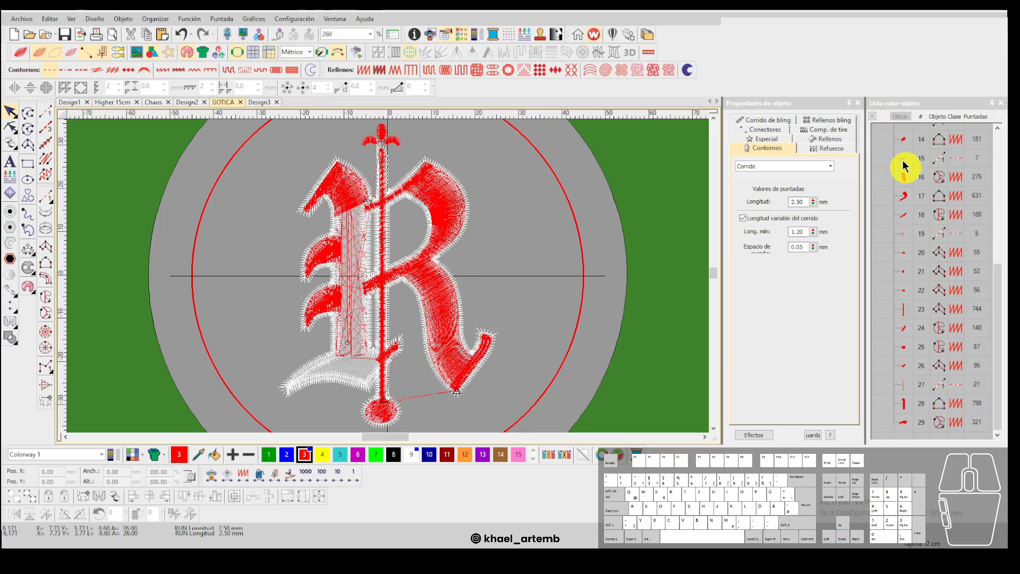
Collapse the colour-object list to its colour groups, travel through the remaining red stitches to the end, and restore the realistic view.
{"action": "left_click", "coordinate": [872, 116]}
{"action": "left_click", "coordinate": [526, 255]}
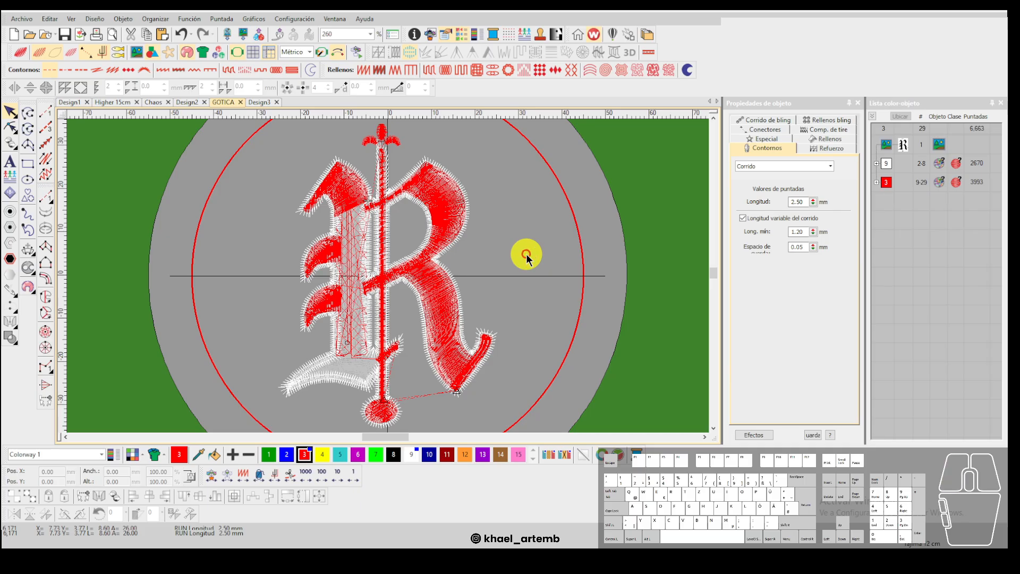
{"action": "key", "text": "Down"}
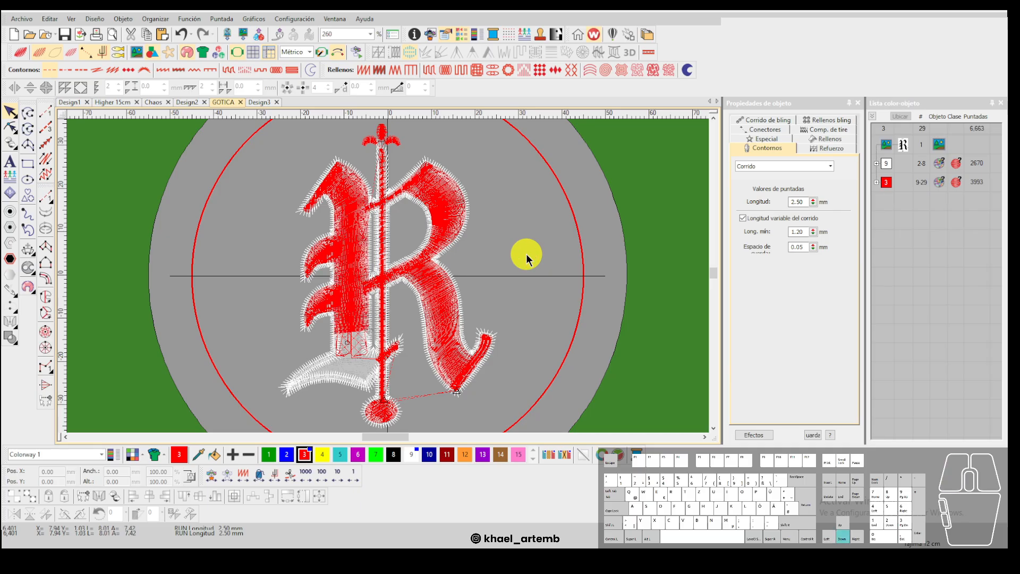
{"action": "key", "text": "Down"}
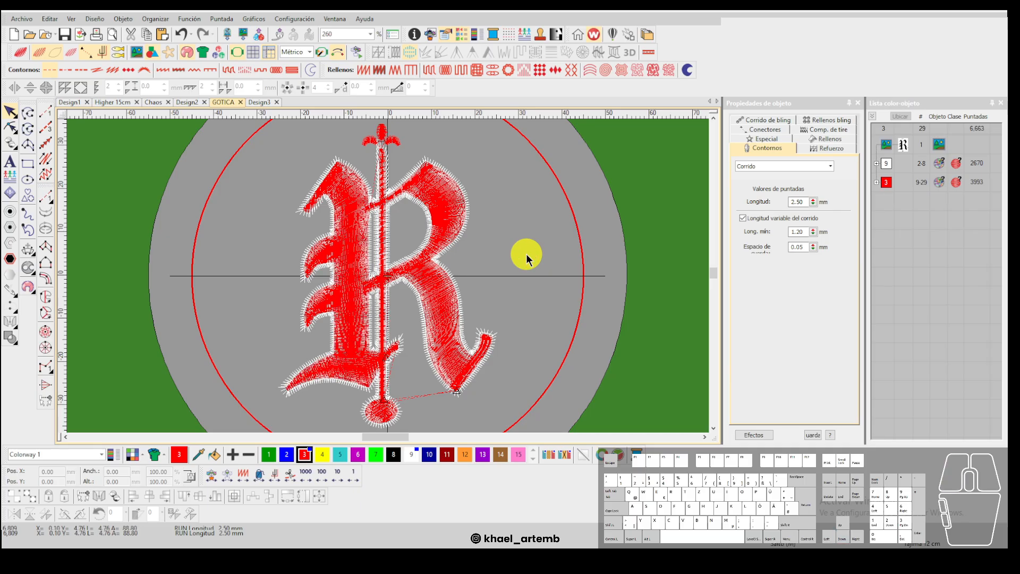
{"action": "key", "text": "t"}
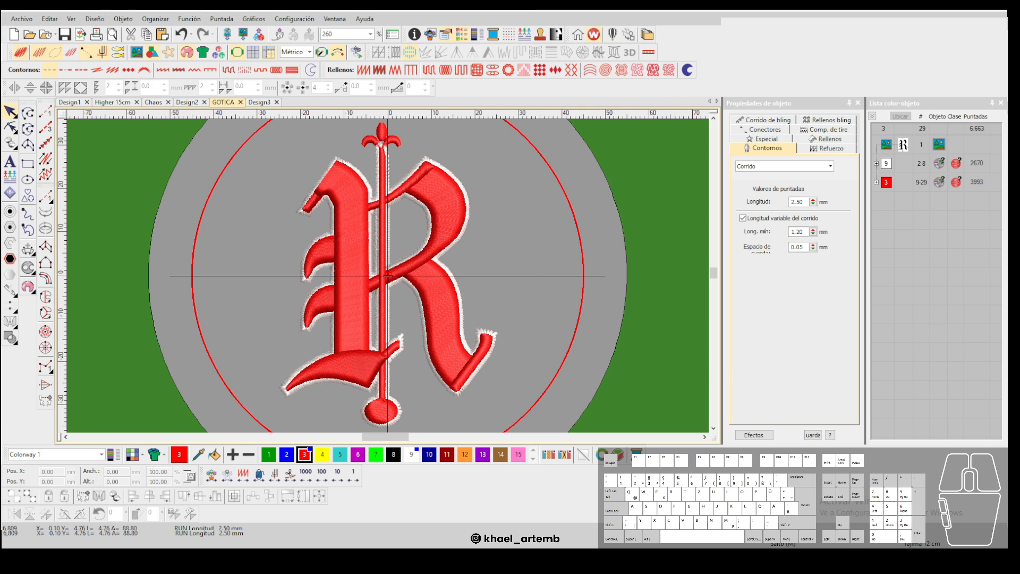
Switch to File Explorer and open the LuffyGear 20x20cm design from the AaDiseños Internet folder inside DISEÑOS WILCOM PC on Google Drive.
{"action": "left_click", "coordinate": [88, 556]}
{"action": "left_click", "coordinate": [78, 427]}
{"action": "double_click", "coordinate": [121, 128]}
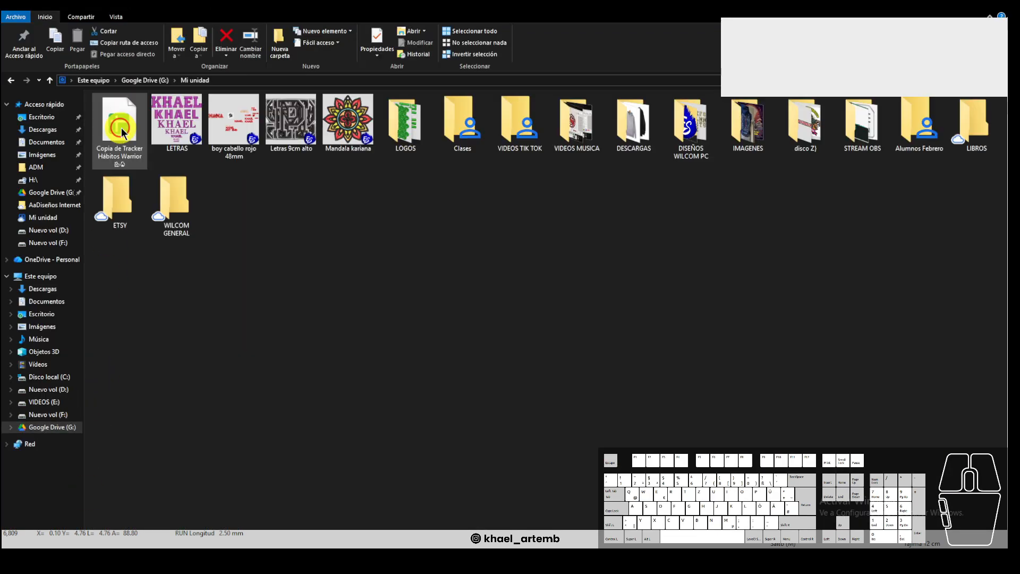
{"action": "double_click", "coordinate": [676, 123]}
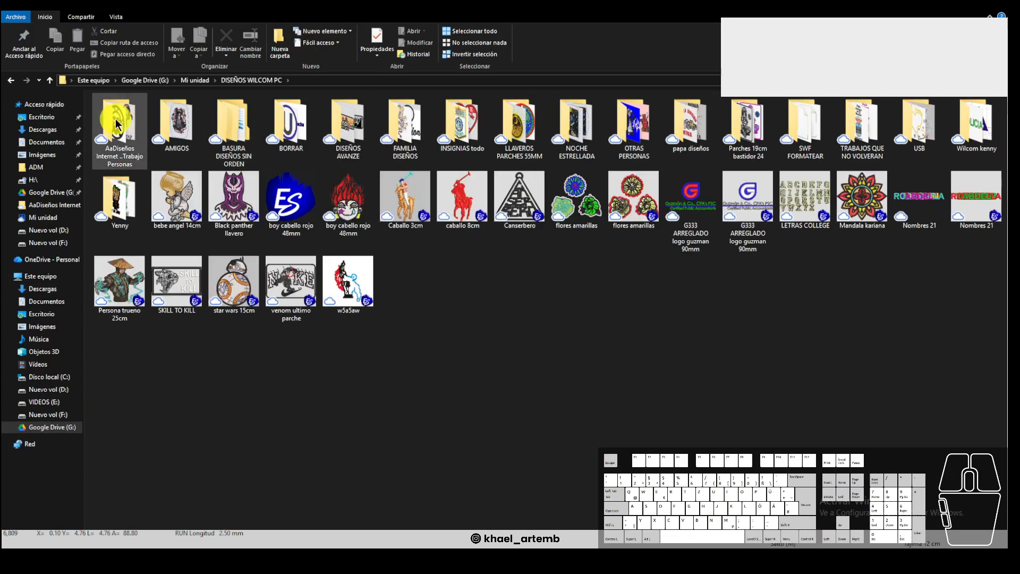
{"action": "double_click", "coordinate": [113, 119]}
{"action": "double_click", "coordinate": [243, 131]}
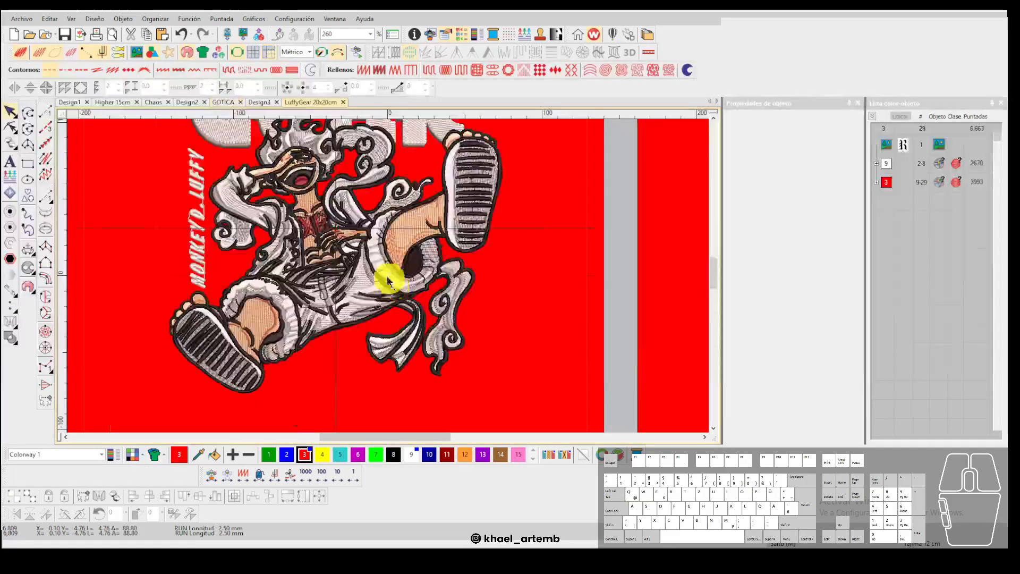
Hide the hoop and rulers and show the grid for the LuffyGear design.
{"action": "scroll", "coordinate": [388, 276], "scroll_direction": "up", "scroll_amount": 2}
{"action": "scroll", "coordinate": [388, 276], "scroll_direction": "down", "scroll_amount": 3}
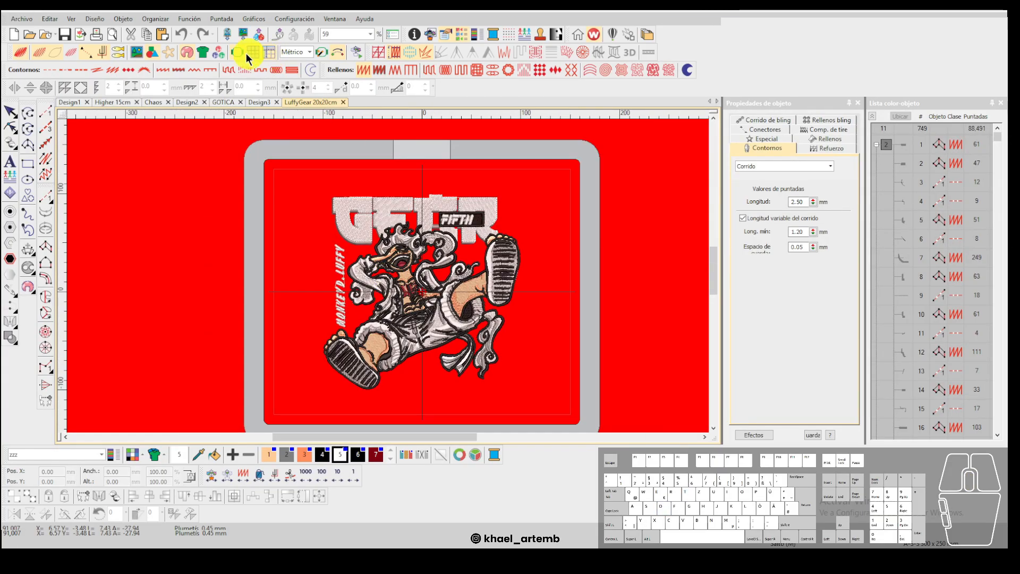
{"action": "left_click", "coordinate": [239, 52]}
{"action": "left_click", "coordinate": [254, 52]}
{"action": "left_click", "coordinate": [270, 52]}
{"action": "scroll", "coordinate": [384, 271], "scroll_direction": "up", "scroll_amount": 1}
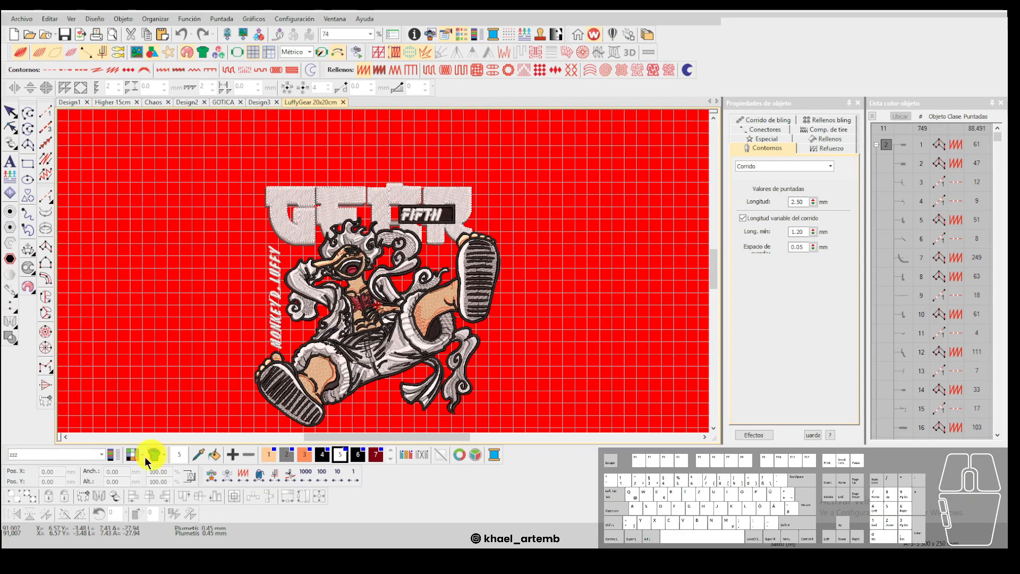
Change the LuffyGear design's solid background colour to light grey.
{"action": "left_click", "coordinate": [132, 454]}
{"action": "left_click", "coordinate": [482, 191]}
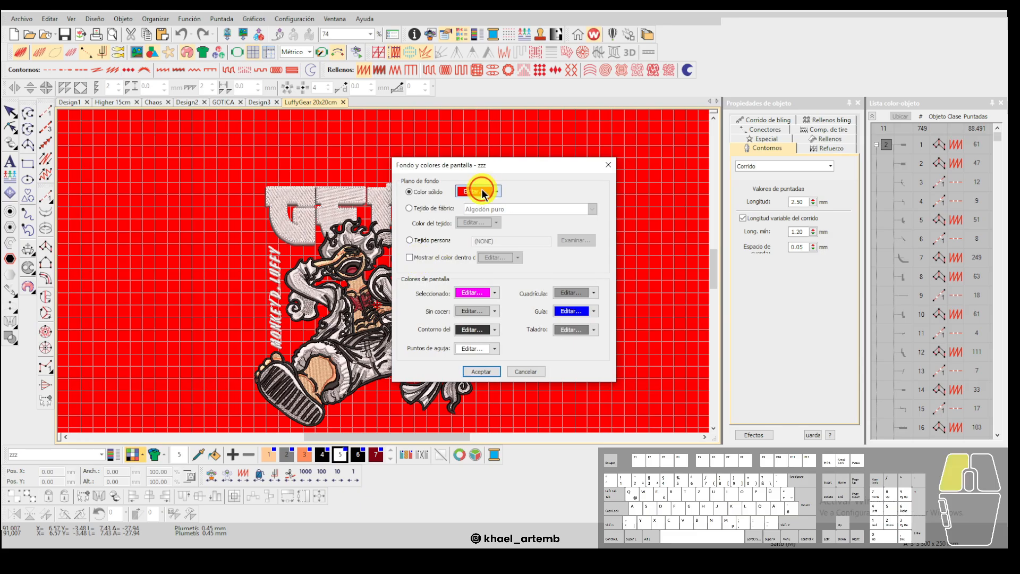
{"action": "left_click", "coordinate": [530, 235]}
{"action": "left_click", "coordinate": [481, 372]}
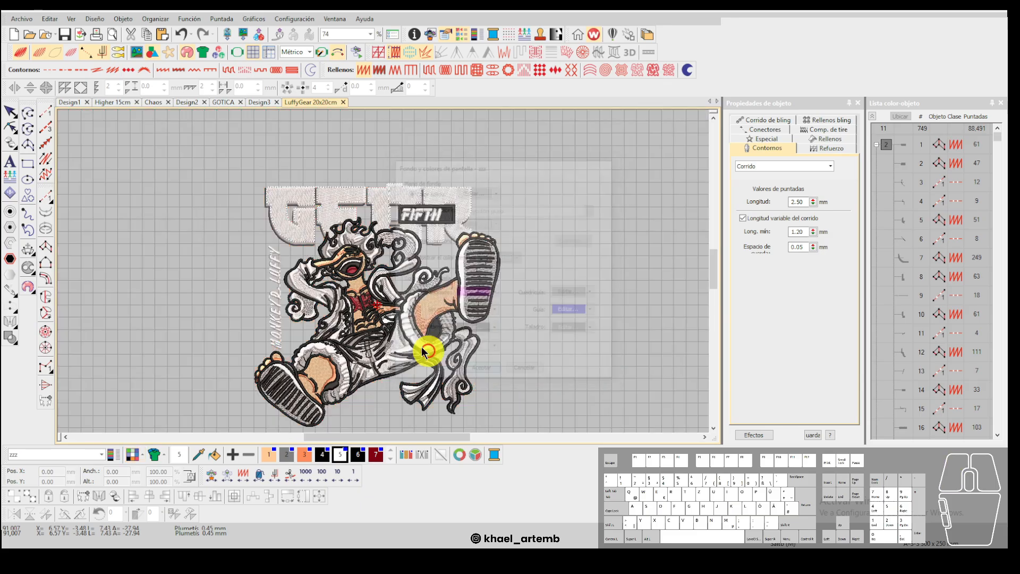
Examine the whole LuffyGear design, comparing it with the realistic stitch view turned off and on.
{"action": "scroll", "coordinate": [384, 271], "scroll_direction": "up", "scroll_amount": 2}
{"action": "scroll", "coordinate": [384, 268], "scroll_direction": "down", "scroll_amount": 3}
{"action": "scroll", "coordinate": [384, 268], "scroll_direction": "up", "scroll_amount": 2}
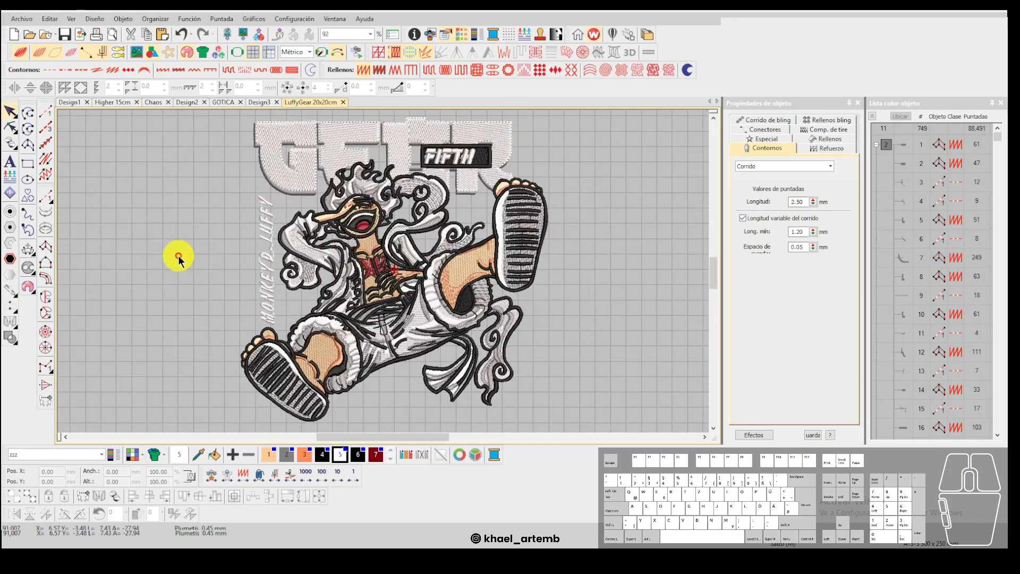
{"action": "key", "text": "0"}
{"action": "key", "text": "t"}
{"action": "key", "text": "t"}
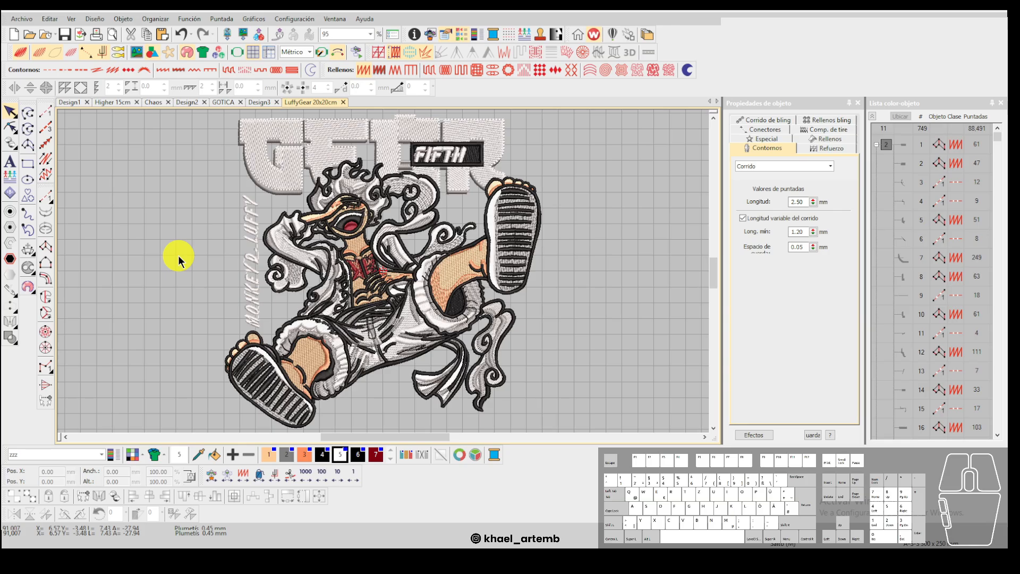
{"action": "left_click", "coordinate": [160, 251]}
{"action": "key", "text": "t"}
{"action": "key", "text": "t"}
{"action": "key", "text": "t"}
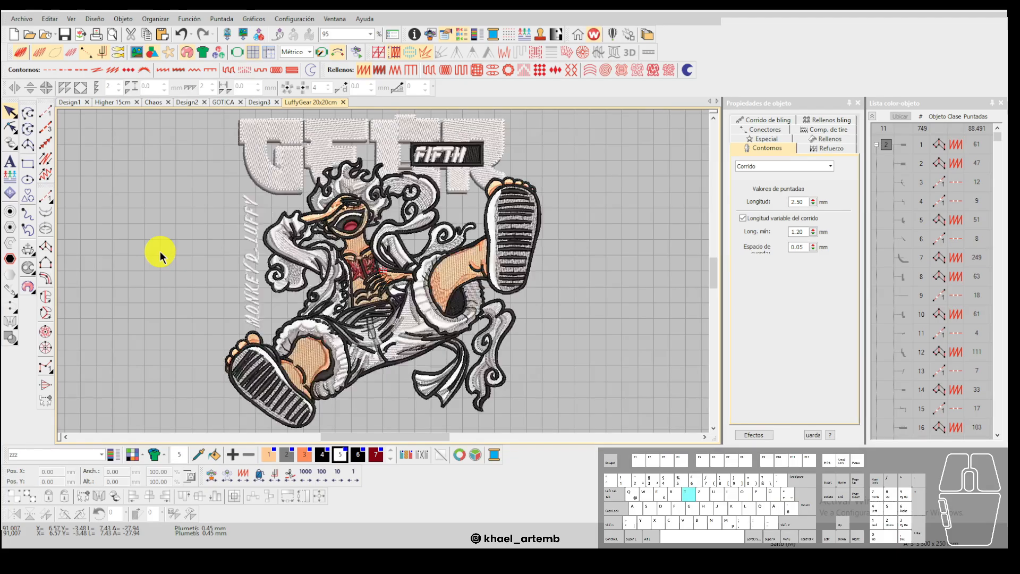
Travel from the LuffyGear design's first stitch through the opening title-letter stitches, with the realistic view turned off.
{"action": "key", "text": "t"}
{"action": "key", "text": "t"}
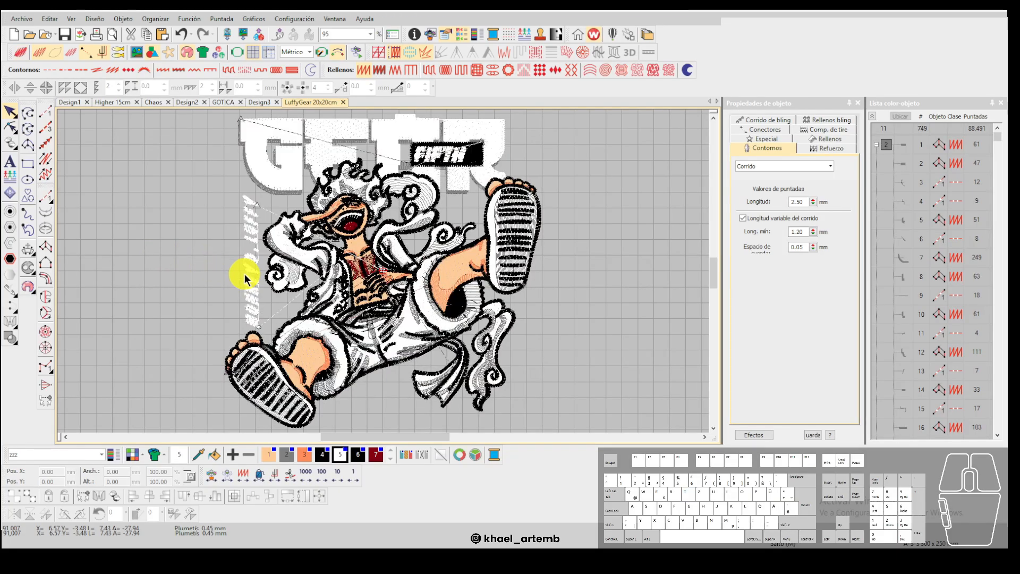
{"action": "key", "text": "s"}
{"action": "key", "text": "s"}
{"action": "key", "text": "s"}
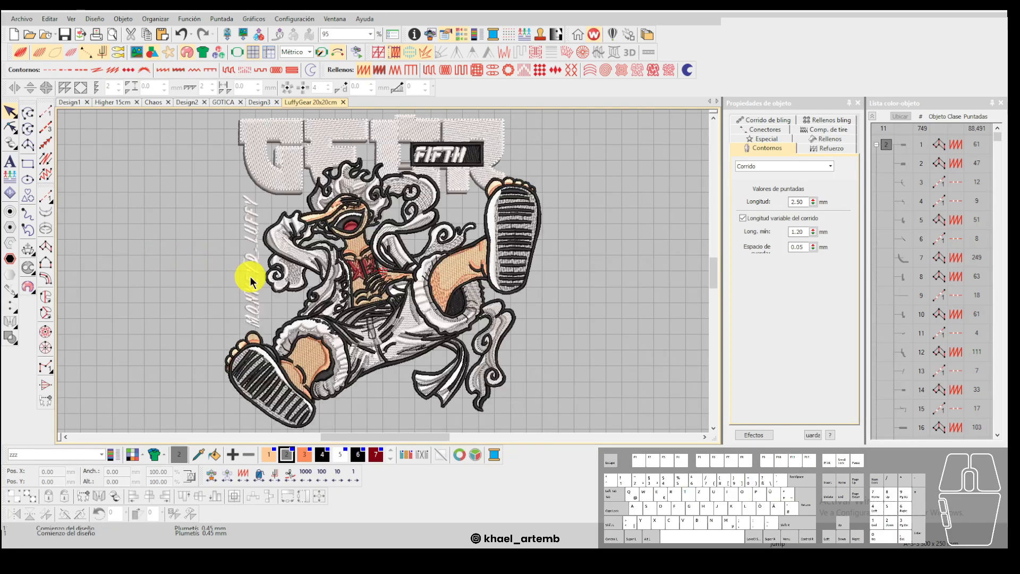
{"action": "key", "text": "0"}
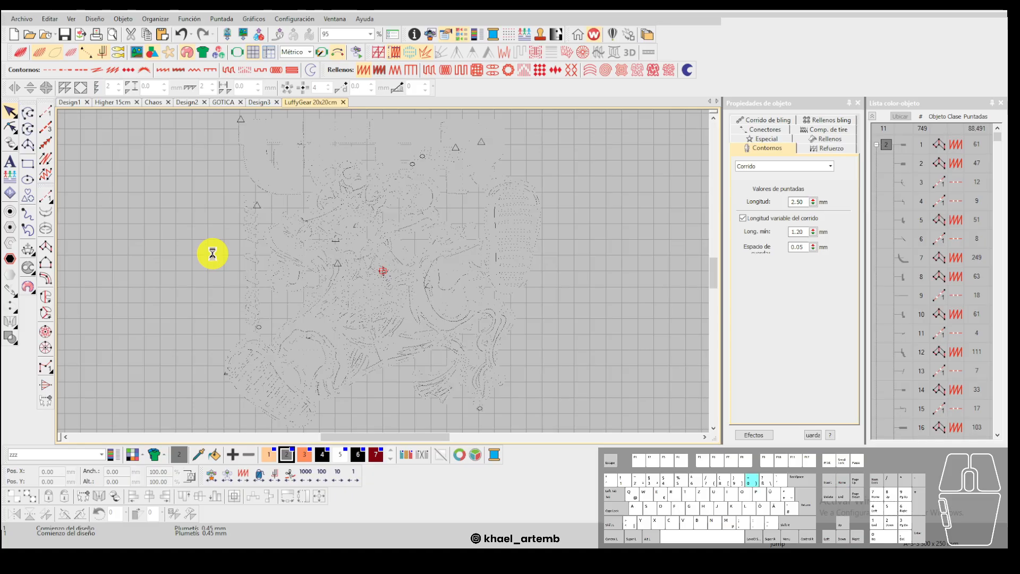
{"action": "key", "text": "Down"}
{"action": "key", "text": "Down"}
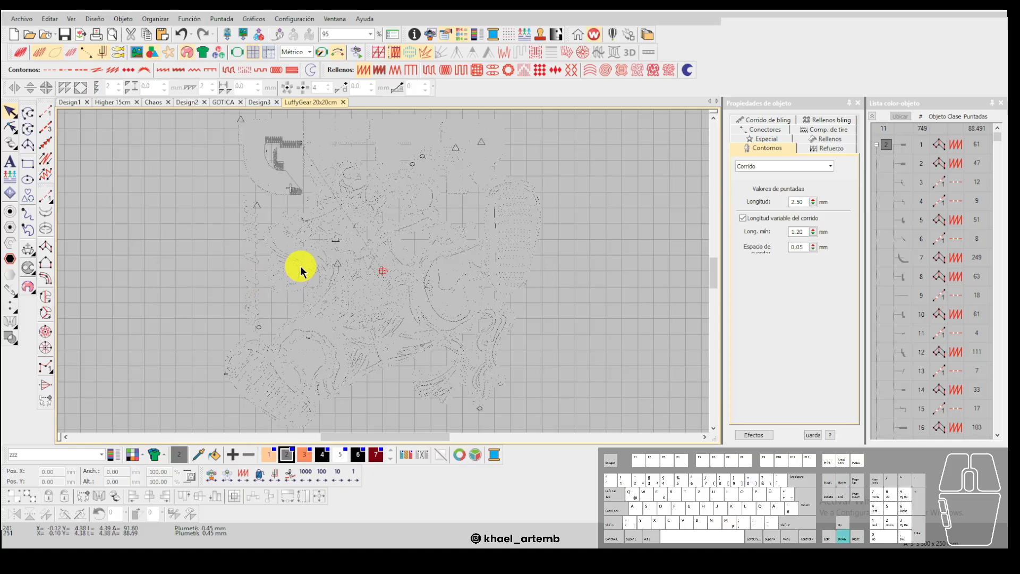
{"action": "key", "text": "Down"}
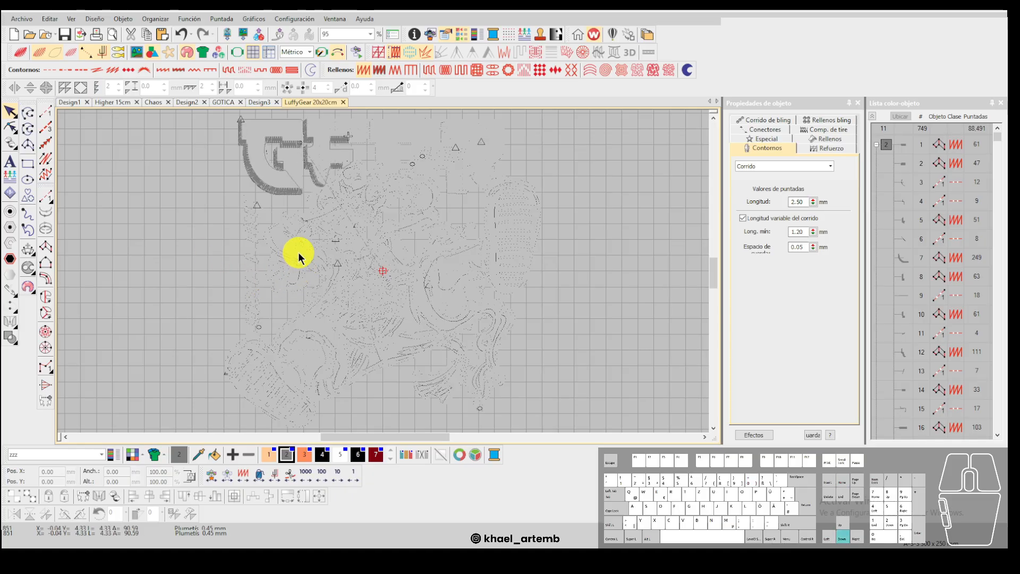
Travel forwards and backwards between the LuffyGear design's colour changes to examine its sewing sequence.
{"action": "left_click", "coordinate": [292, 472]}
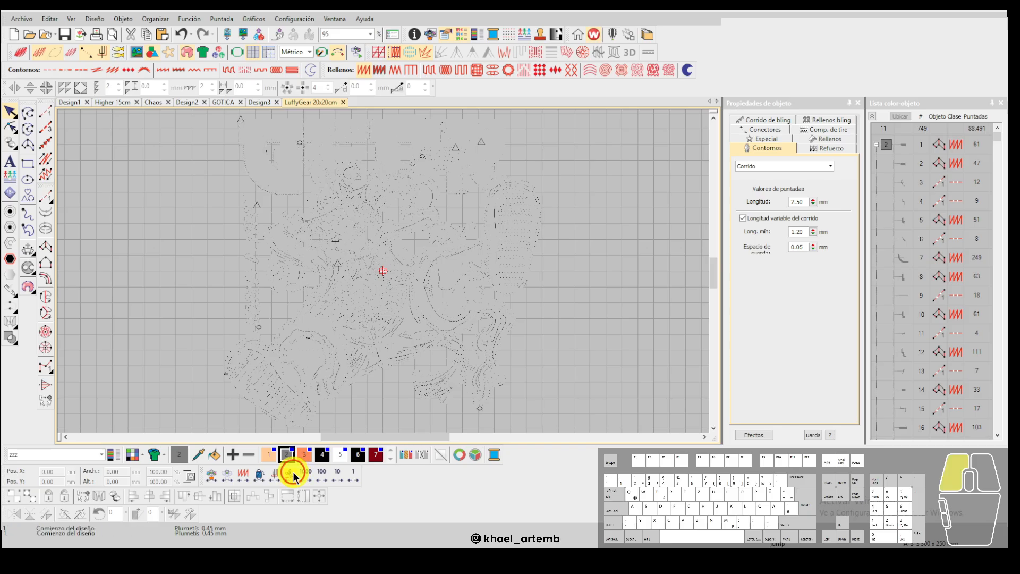
{"action": "right_click", "coordinate": [293, 472]}
{"action": "right_click", "coordinate": [293, 473]}
{"action": "right_click", "coordinate": [293, 473]}
{"action": "right_click", "coordinate": [293, 473]}
{"action": "right_click", "coordinate": [293, 473]}
{"action": "left_click", "coordinate": [293, 473]}
{"action": "left_click", "coordinate": [293, 473]}
{"action": "left_click", "coordinate": [293, 473]}
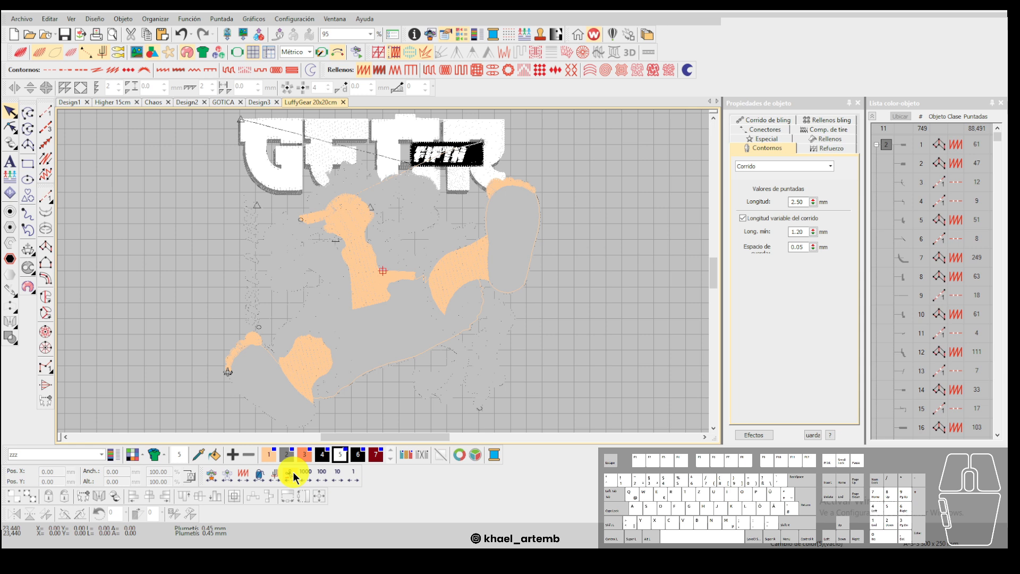
{"action": "left_click", "coordinate": [294, 473]}
{"action": "left_click", "coordinate": [293, 473]}
{"action": "left_click", "coordinate": [293, 473]}
{"action": "left_click", "coordinate": [293, 473]}
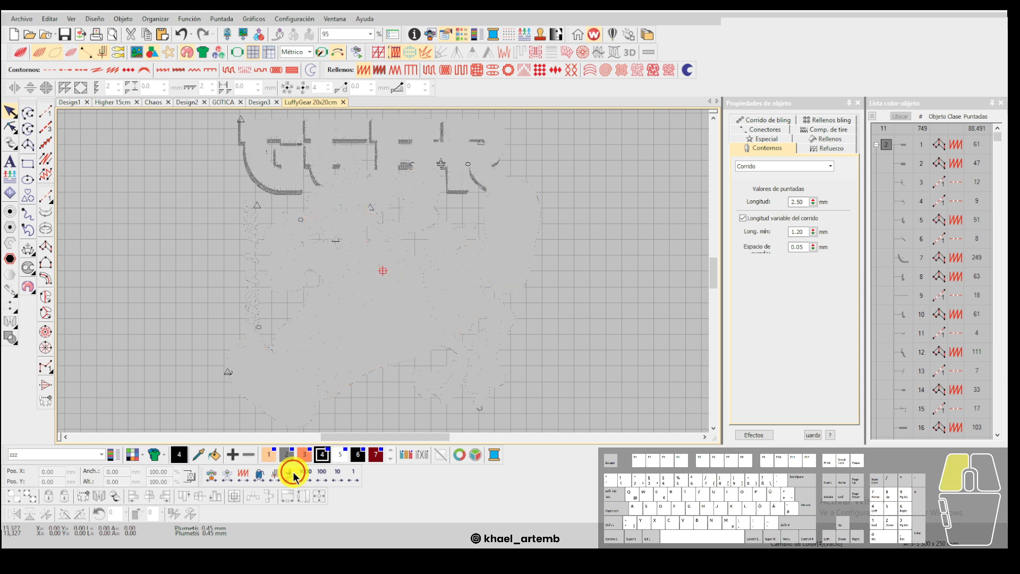
{"action": "left_click", "coordinate": [293, 473]}
Travel forward through the remaining colour changes to the design's end and turn the realistic view back on.
{"action": "right_click", "coordinate": [293, 473]}
{"action": "right_click", "coordinate": [293, 473]}
{"action": "right_click", "coordinate": [294, 473]}
{"action": "right_click", "coordinate": [293, 473]}
{"action": "right_click", "coordinate": [293, 473]}
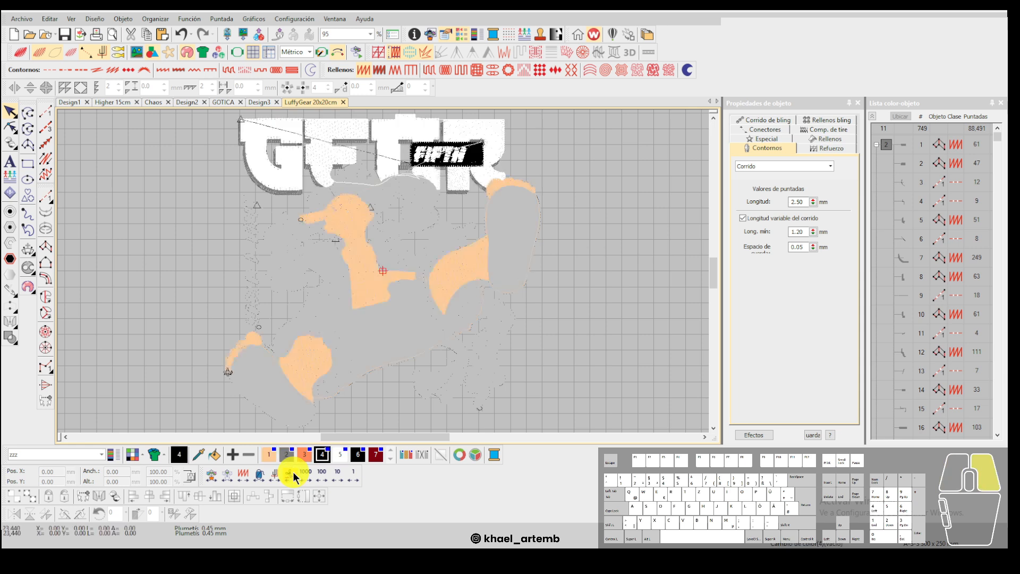
{"action": "right_click", "coordinate": [293, 473]}
{"action": "right_click", "coordinate": [293, 473]}
{"action": "right_click", "coordinate": [294, 473]}
{"action": "key", "text": "t"}
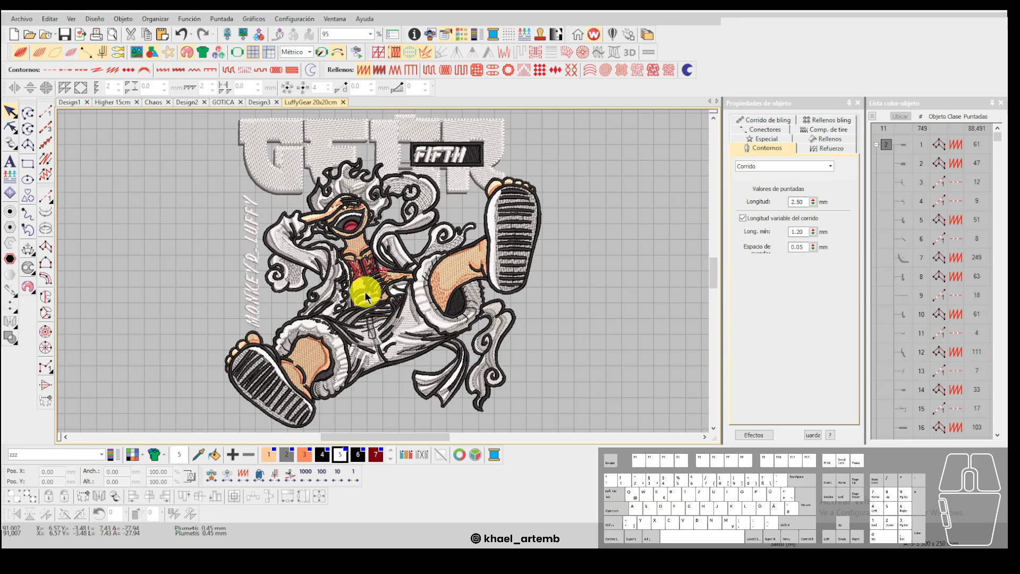
Digitize a curved run-stitch branch in the empty area beside the raised foot and retrace it back to its start.
{"action": "scroll", "coordinate": [384, 271], "scroll_direction": "up", "scroll_amount": 2}
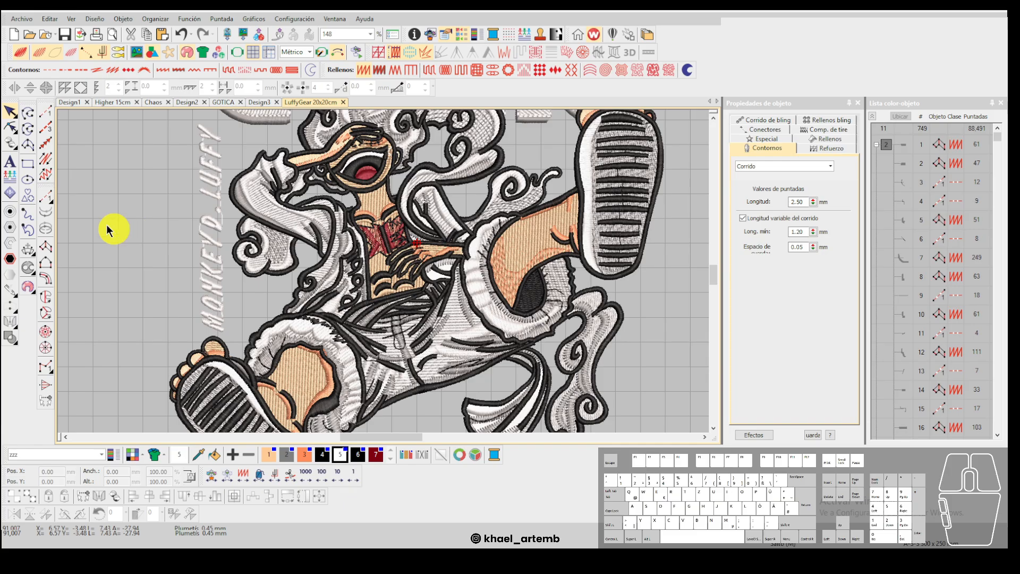
{"action": "scroll", "coordinate": [404, 267], "scroll_direction": "down", "scroll_amount": 1}
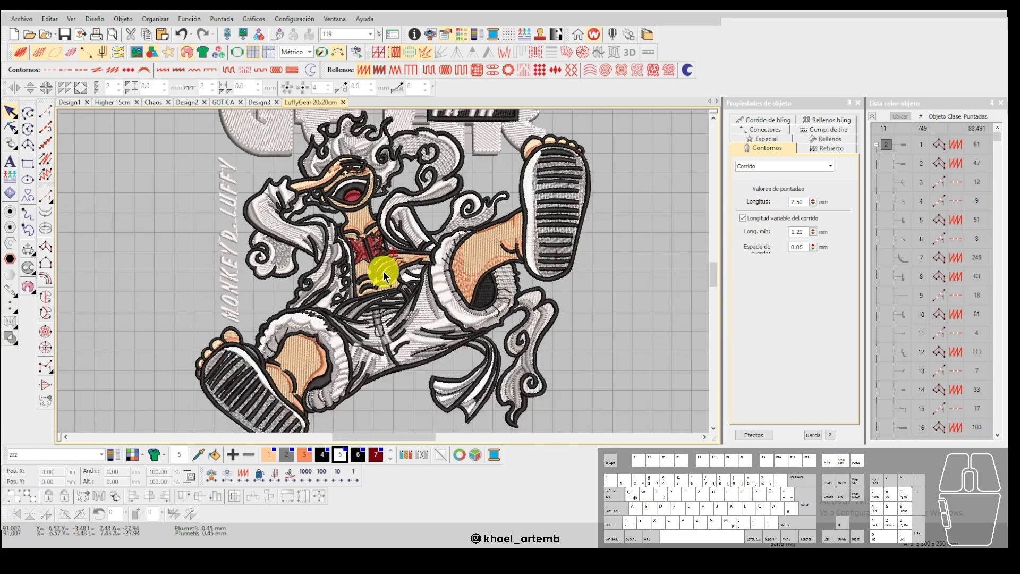
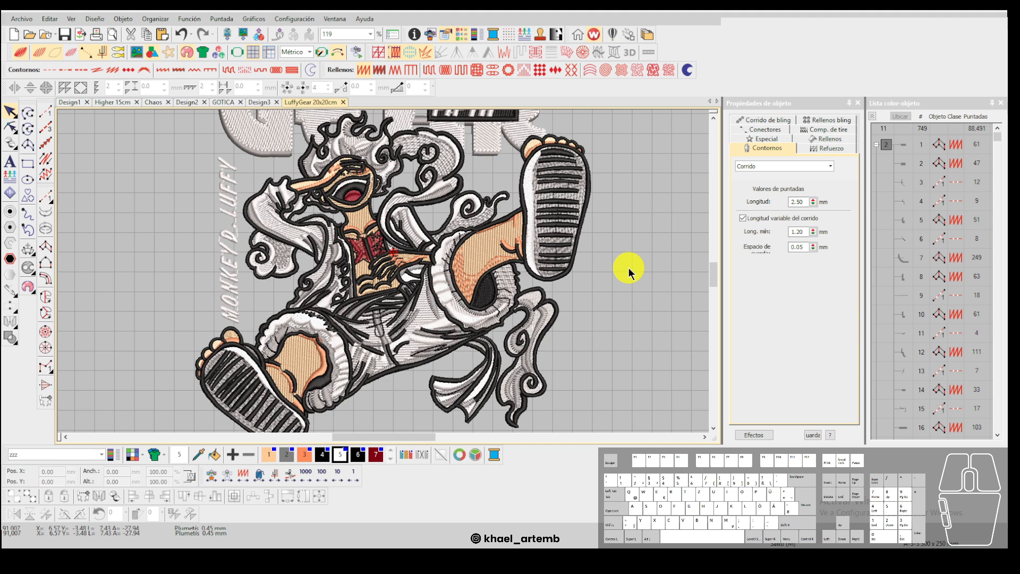
{"action": "scroll", "coordinate": [387, 271], "scroll_direction": "down", "scroll_amount": 1}
{"action": "scroll", "coordinate": [381, 270], "scroll_direction": "up", "scroll_amount": 3}
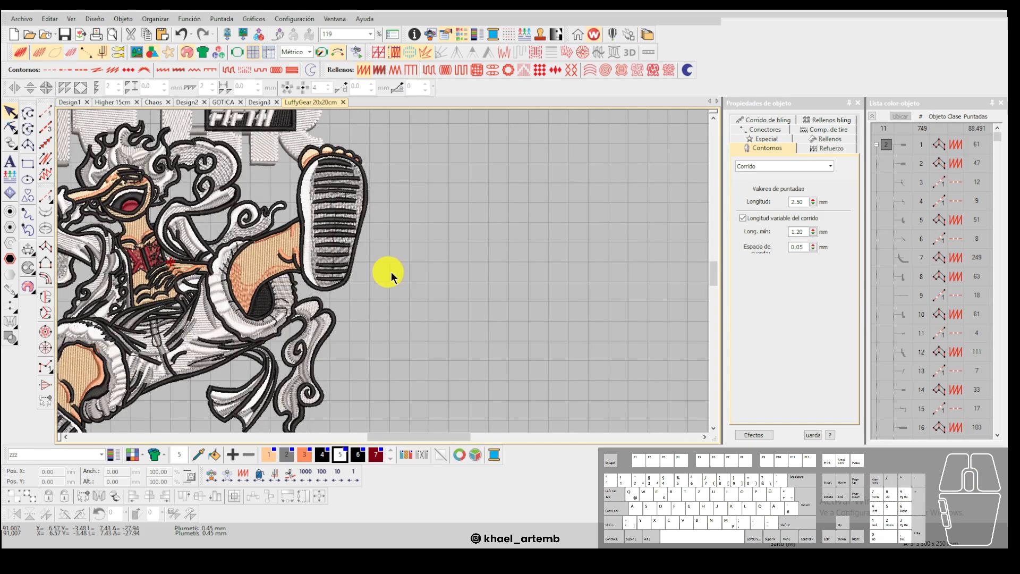
{"action": "scroll", "coordinate": [384, 273], "scroll_direction": "up", "scroll_amount": 3}
{"action": "key", "text": "r"}
{"action": "left_click", "coordinate": [371, 283]}
{"action": "left_click", "coordinate": [392, 272]}
{"action": "left_click", "coordinate": [501, 230]}
{"action": "key", "text": "Return"}
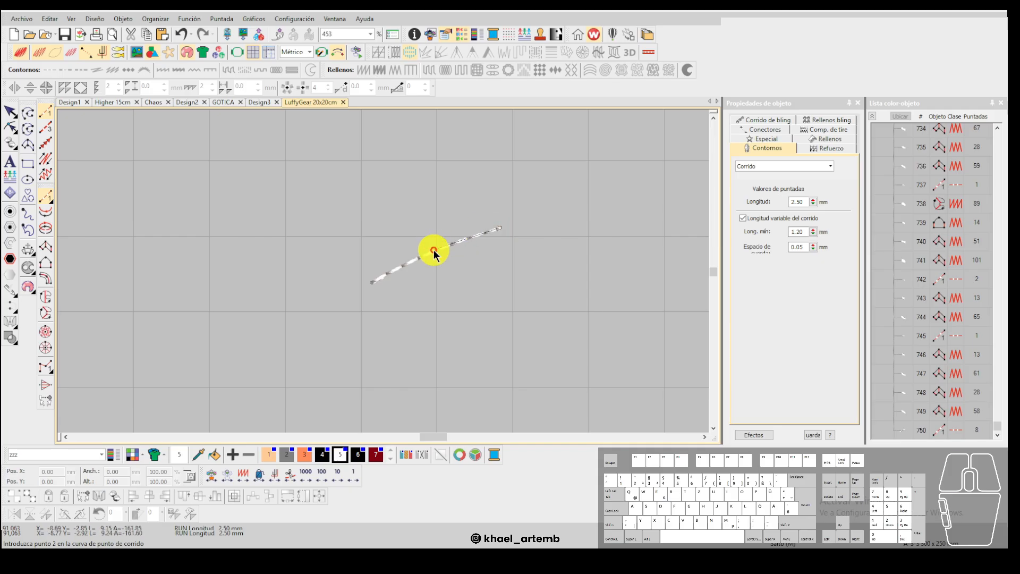
{"action": "left_click", "coordinate": [374, 283]}
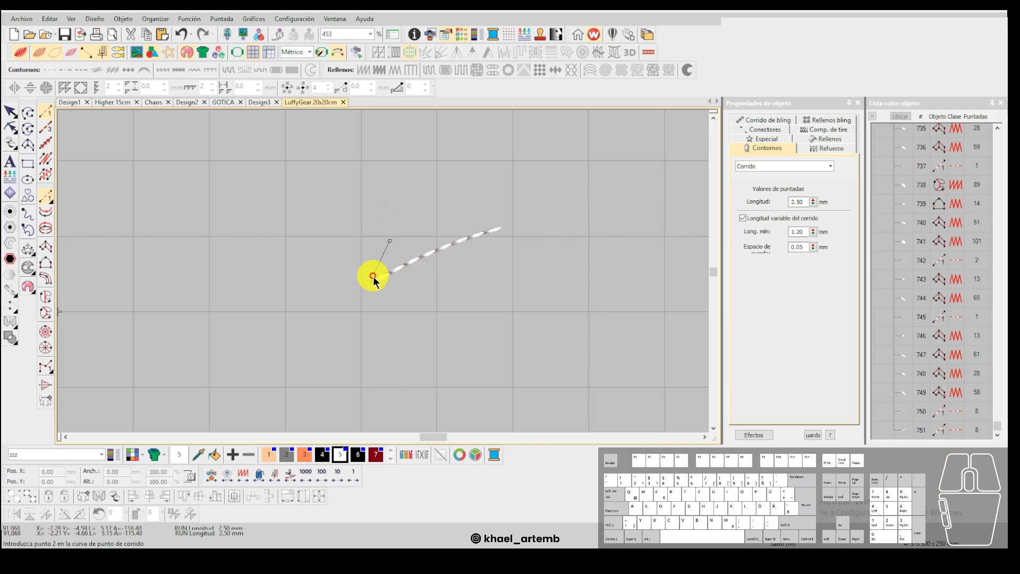
Digitize a second run-stitch branch curving upward from the junction and retrace it by hand to the junction.
{"action": "right_click", "coordinate": [381, 234]}
{"action": "left_click", "coordinate": [423, 162]}
{"action": "right_click", "coordinate": [394, 205]}
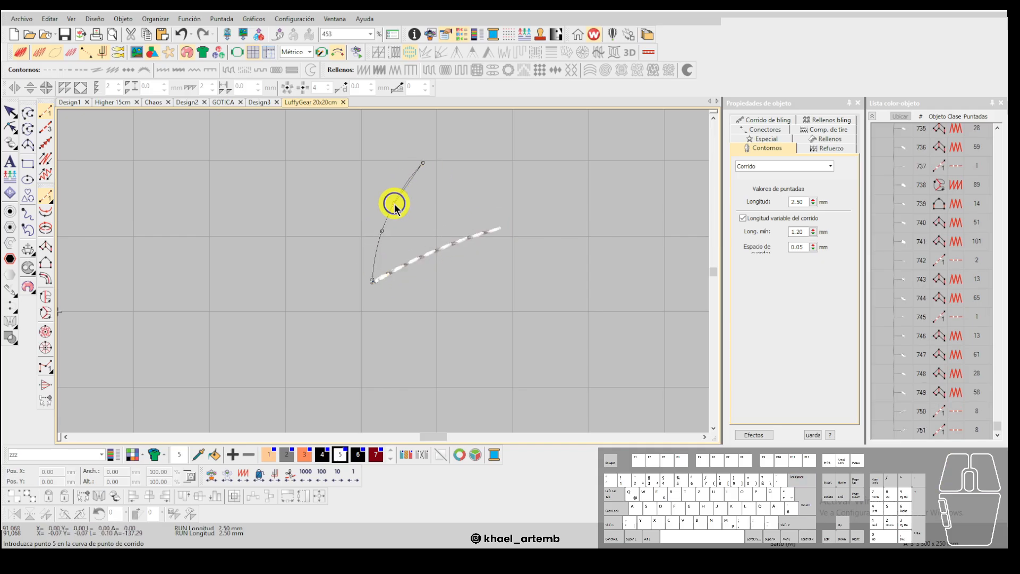
{"action": "left_click", "coordinate": [373, 280]}
{"action": "key", "text": "Return"}
Digitize a third run-stitch branch curving to the upper left and retrace it by hand to the junction.
{"action": "left_click", "coordinate": [373, 281]}
{"action": "right_click", "coordinate": [297, 242]}
{"action": "left_click", "coordinate": [224, 240]}
{"action": "right_click", "coordinate": [297, 243]}
{"action": "left_click", "coordinate": [370, 280]}
{"action": "key", "text": "Return"}
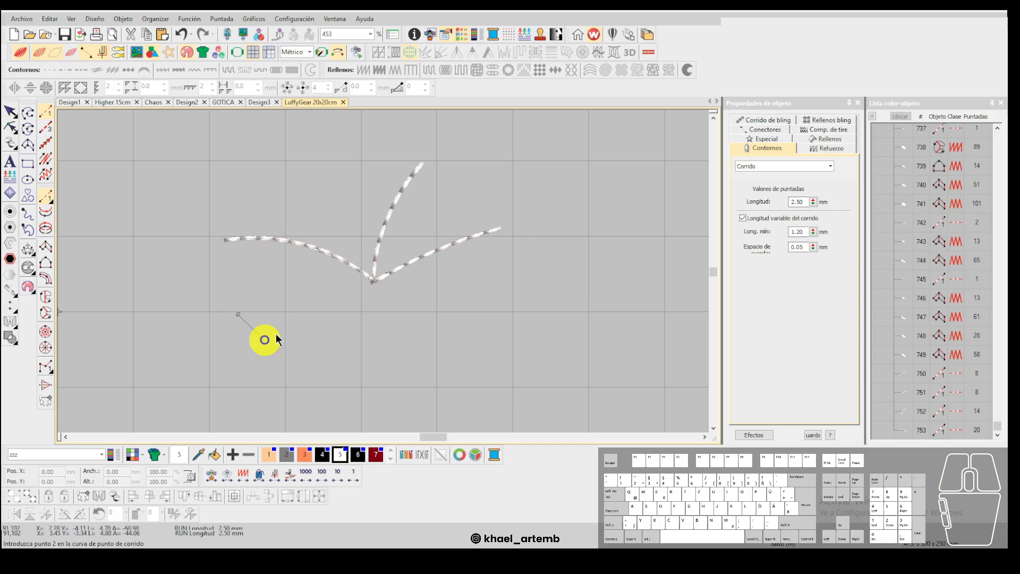
Digitize a fourth run-stitch branch curving to the lower left and retrace it by hand to the junction.
{"action": "left_click", "coordinate": [368, 283]}
{"action": "right_click", "coordinate": [318, 293]}
{"action": "left_click", "coordinate": [230, 349]}
{"action": "right_click", "coordinate": [320, 293]}
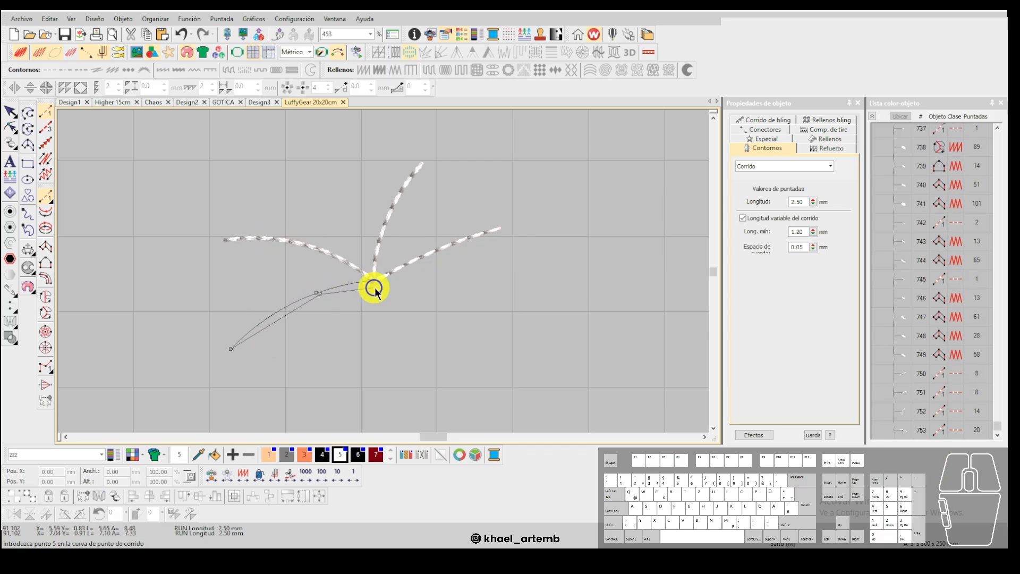
{"action": "left_click", "coordinate": [370, 285]}
{"action": "key", "text": "Return"}
{"action": "scroll", "coordinate": [380, 267], "scroll_direction": "down", "scroll_amount": 2}
{"action": "scroll", "coordinate": [387, 270], "scroll_direction": "up", "scroll_amount": 1}
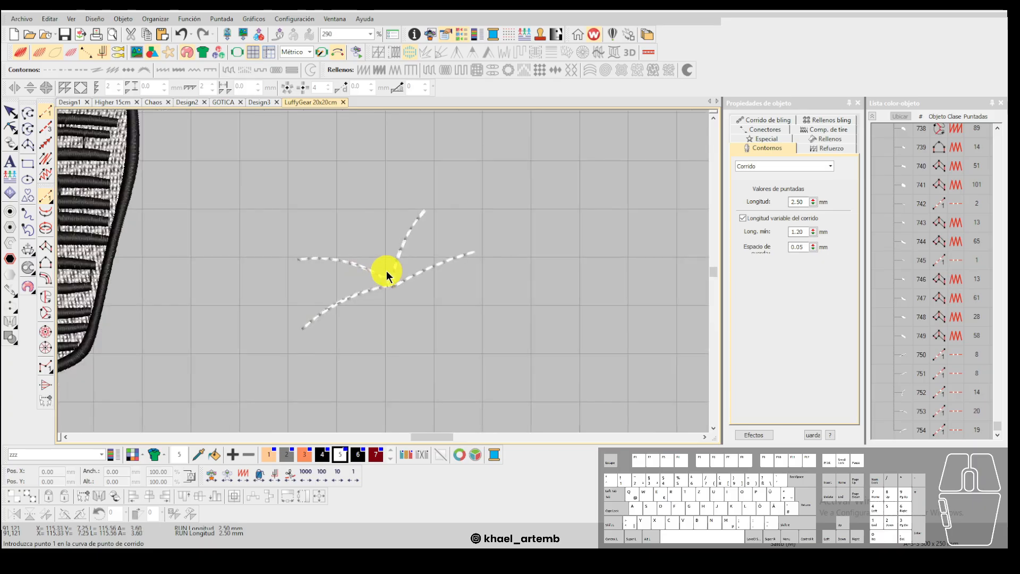
Select all the hand-retraced branch lines beside the foot and delete them.
{"action": "key", "text": "Escape"}
{"action": "left_click_drag", "start_coordinate": [526, 182], "coordinate": [212, 383]}
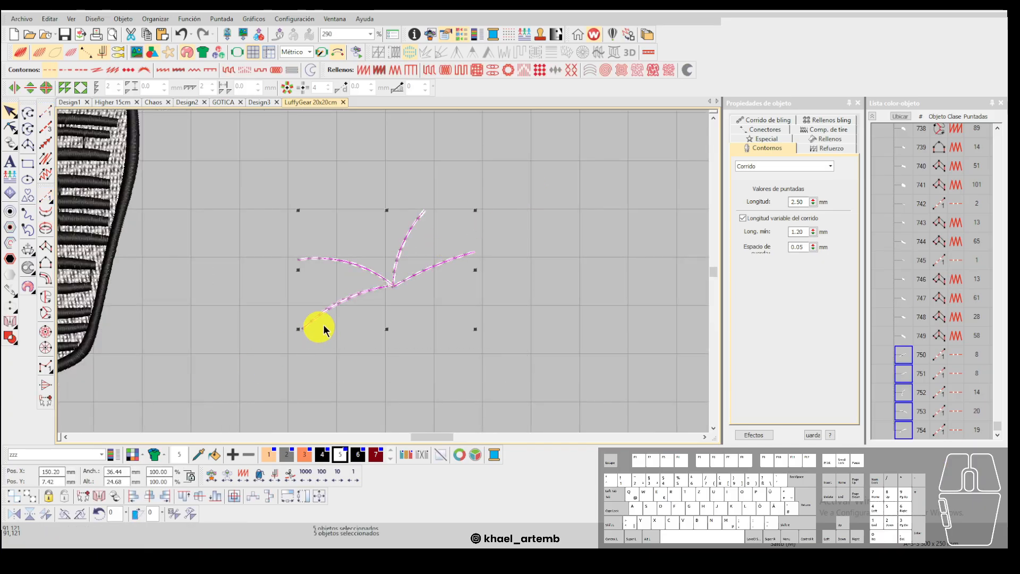
{"action": "key", "text": "Delete"}
Digitize a run-stitch arch toward the right in the empty area and backtrack over it automatically.
{"action": "scroll", "coordinate": [393, 281], "scroll_direction": "up", "scroll_amount": 3}
{"action": "key", "text": "F8"}
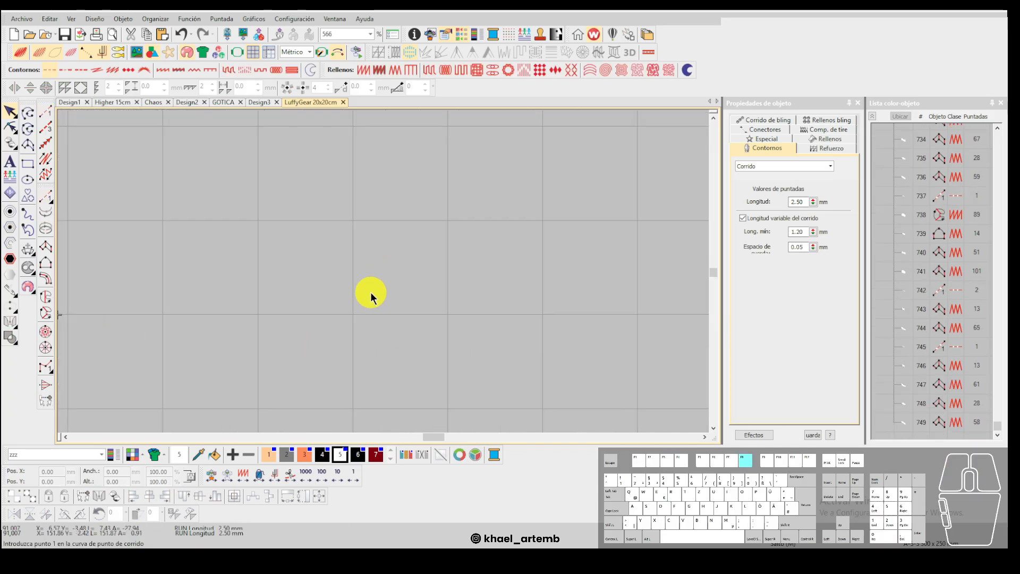
{"action": "left_click", "coordinate": [371, 292]}
{"action": "left_click", "coordinate": [411, 268]}
{"action": "left_click", "coordinate": [581, 293]}
{"action": "key", "text": "Return"}
{"action": "key", "text": "shift+x"}
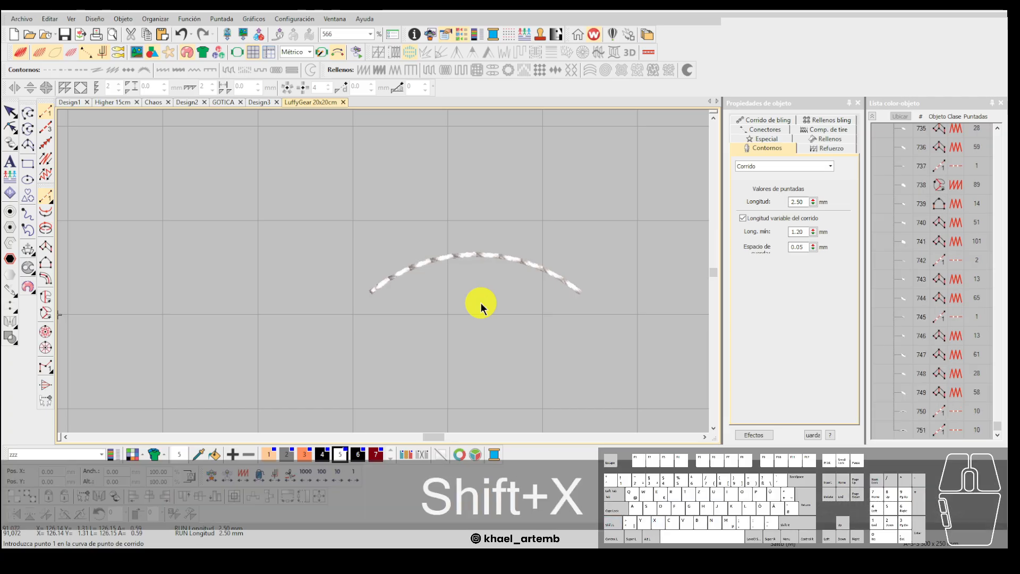
Digitize a run-stitch branch curving to the upper right from the arch's start and backtrack it automatically.
{"action": "key", "text": "F8"}
{"action": "left_click", "coordinate": [370, 292]}
{"action": "left_click", "coordinate": [401, 226]}
{"action": "left_click", "coordinate": [478, 164]}
{"action": "key", "text": "Return"}
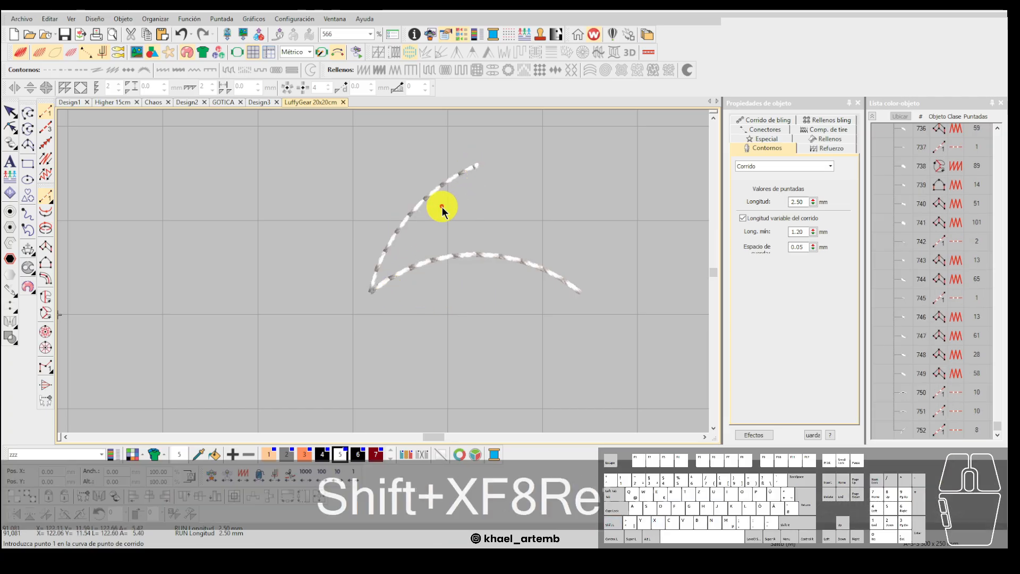
{"action": "key", "text": "shift+x"}
Digitize a run-stitch branch curving to the upper left from the junction, backtrack it automatically and leave the digitizing tool.
{"action": "key", "text": "F8"}
{"action": "left_click", "coordinate": [371, 292]}
{"action": "right_click", "coordinate": [337, 265]}
{"action": "left_click", "coordinate": [242, 234]}
{"action": "key", "text": "Return"}
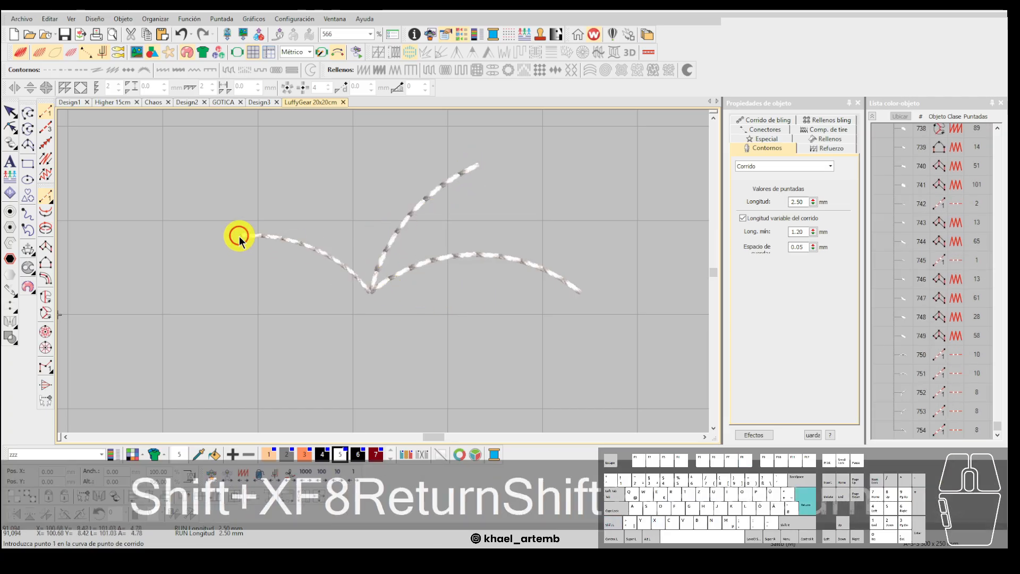
{"action": "key", "text": "shift+x"}
{"action": "scroll", "coordinate": [385, 272], "scroll_direction": "down", "scroll_amount": 2}
{"action": "key", "text": "Escape"}
Examine closely whether the backtracked stitches coincide along the branches, in plain and realistic view.
{"action": "scroll", "coordinate": [384, 270], "scroll_direction": "up", "scroll_amount": 4}
{"action": "key", "text": "t"}
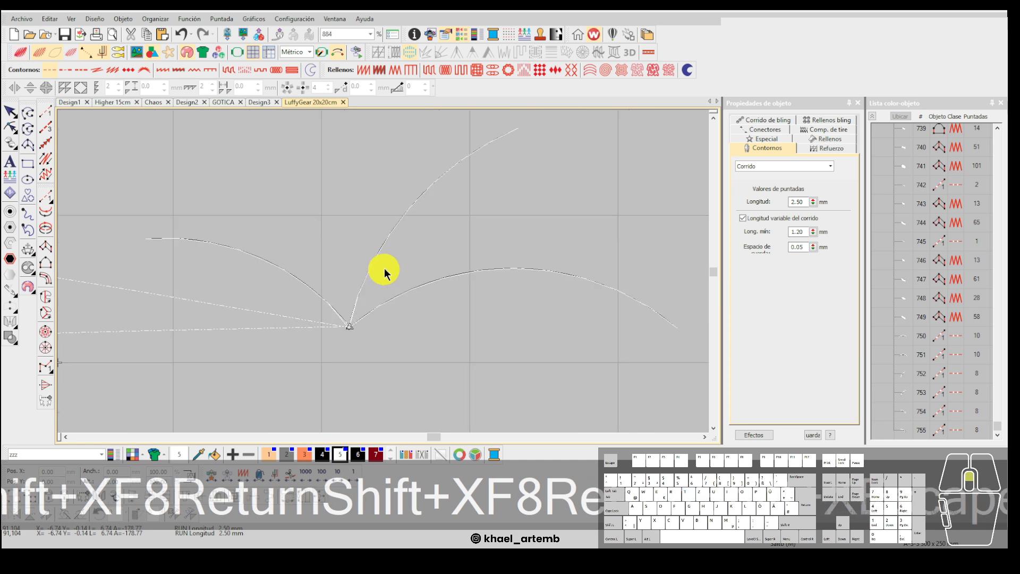
{"action": "scroll", "coordinate": [383, 272], "scroll_direction": "down", "scroll_amount": 4}
{"action": "scroll", "coordinate": [384, 272], "scroll_direction": "up", "scroll_amount": 2}
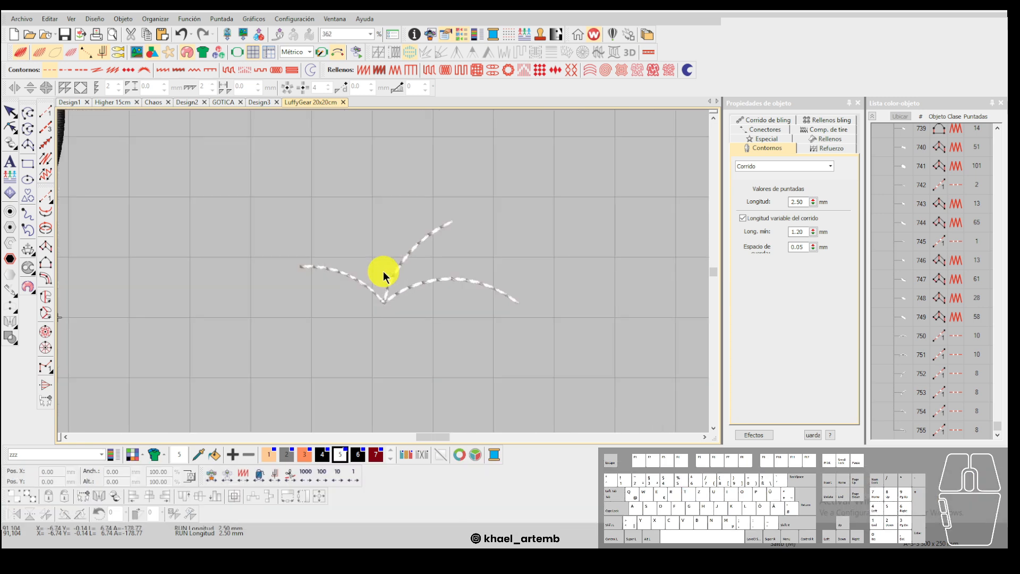
{"action": "scroll", "coordinate": [384, 271], "scroll_direction": "up", "scroll_amount": 7}
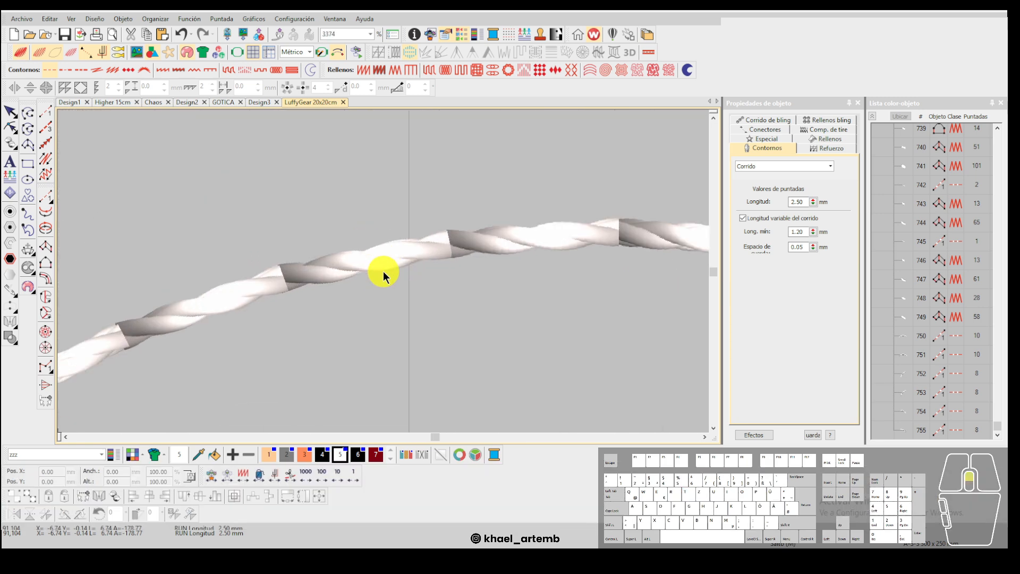
{"action": "scroll", "coordinate": [384, 271], "scroll_direction": "down", "scroll_amount": 3}
{"action": "scroll", "coordinate": [383, 271], "scroll_direction": "up", "scroll_amount": 2}
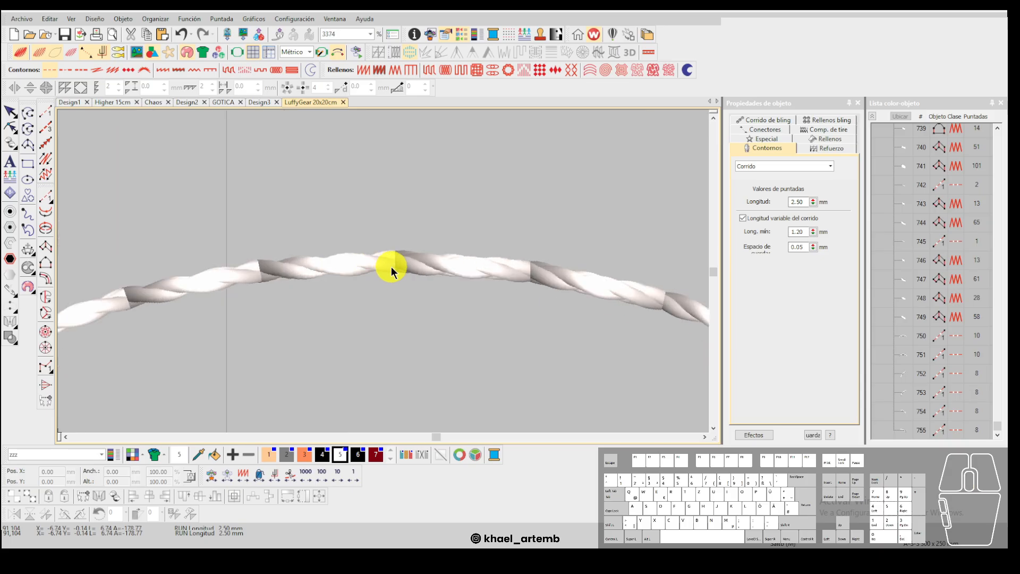
{"action": "scroll", "coordinate": [383, 271], "scroll_direction": "up", "scroll_amount": 2}
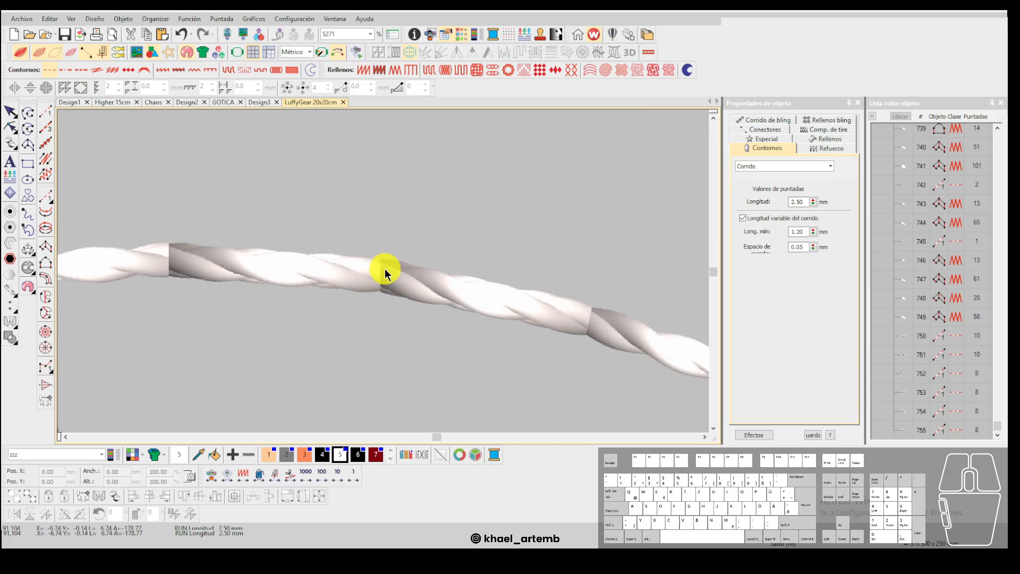
{"action": "scroll", "coordinate": [384, 277], "scroll_direction": "down", "scroll_amount": 7}
Digitize an S-shaped run-stitch curve just below the right-hand arch, leaving it open for retracing.
{"action": "key", "text": "F8"}
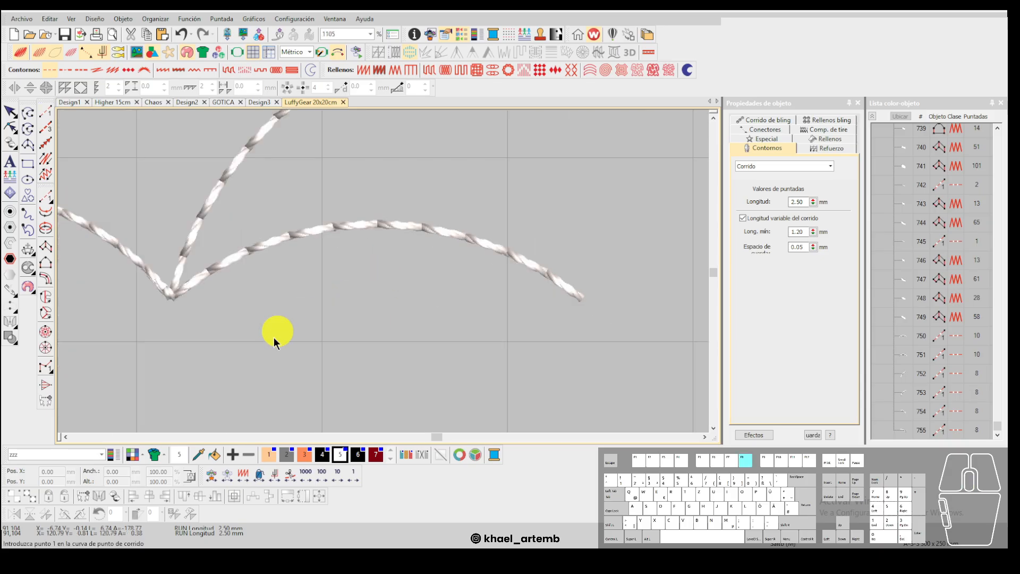
{"action": "left_click", "coordinate": [238, 362]}
{"action": "right_click", "coordinate": [291, 323]}
{"action": "right_click", "coordinate": [344, 333]}
{"action": "right_click", "coordinate": [358, 381]}
{"action": "right_click", "coordinate": [423, 389]}
{"action": "left_click", "coordinate": [476, 348]}
Retrace the S-shaped curve by hand through its points to its start, finish it and examine its stitch overlap.
{"action": "scroll", "coordinate": [440, 372], "scroll_direction": "up", "scroll_amount": 2}
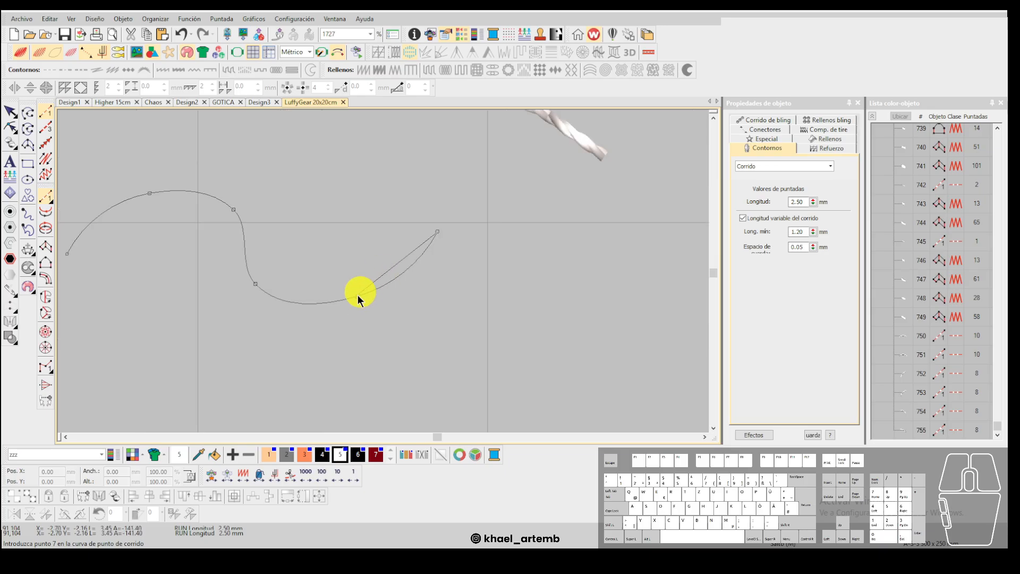
{"action": "right_click", "coordinate": [357, 296]}
{"action": "right_click", "coordinate": [256, 284]}
{"action": "right_click", "coordinate": [233, 211]}
{"action": "right_click", "coordinate": [149, 194]}
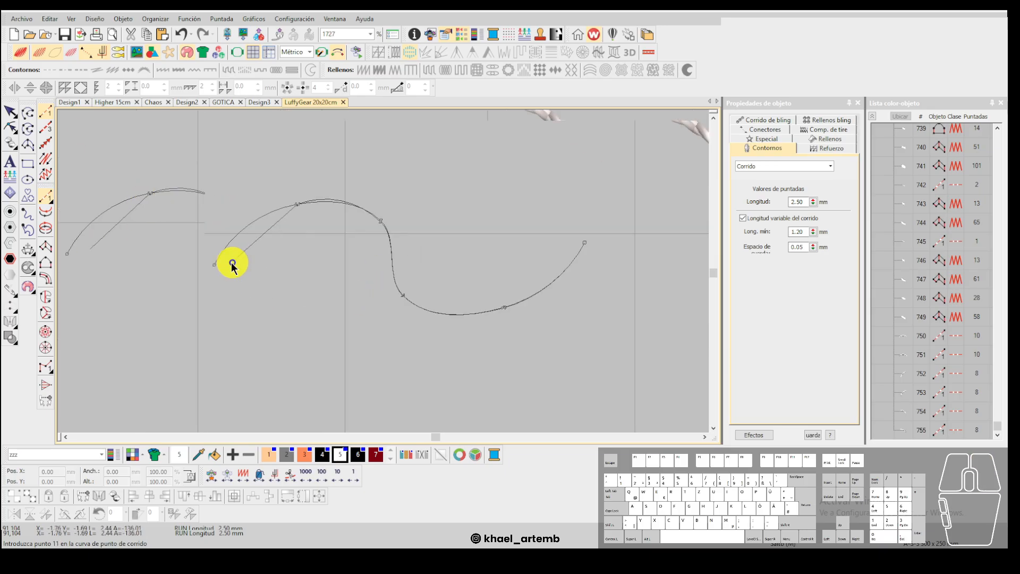
{"action": "left_click", "coordinate": [215, 265]}
{"action": "scroll", "coordinate": [383, 271], "scroll_direction": "up", "scroll_amount": 8}
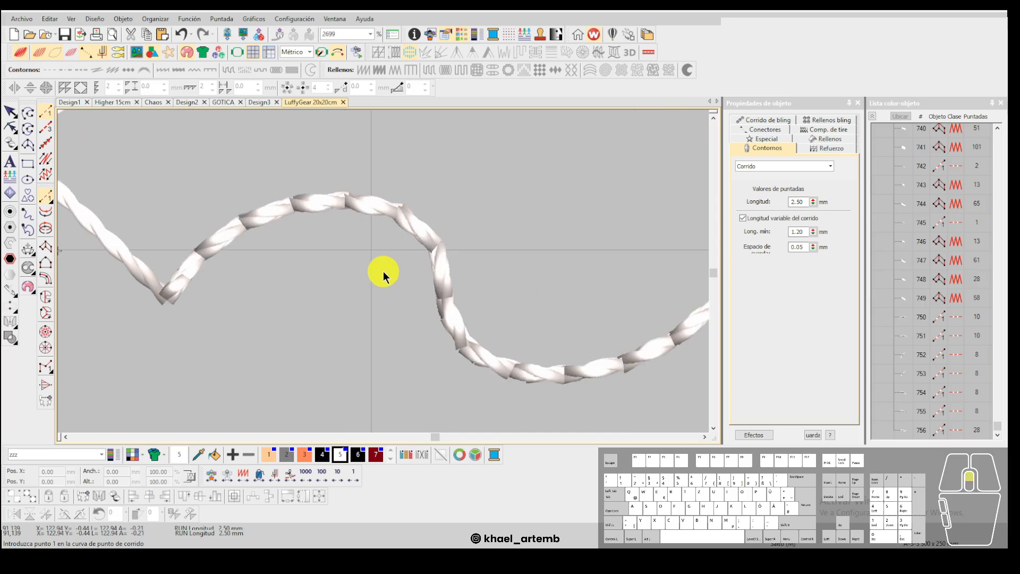
{"action": "scroll", "coordinate": [383, 271], "scroll_direction": "up", "scroll_amount": 1}
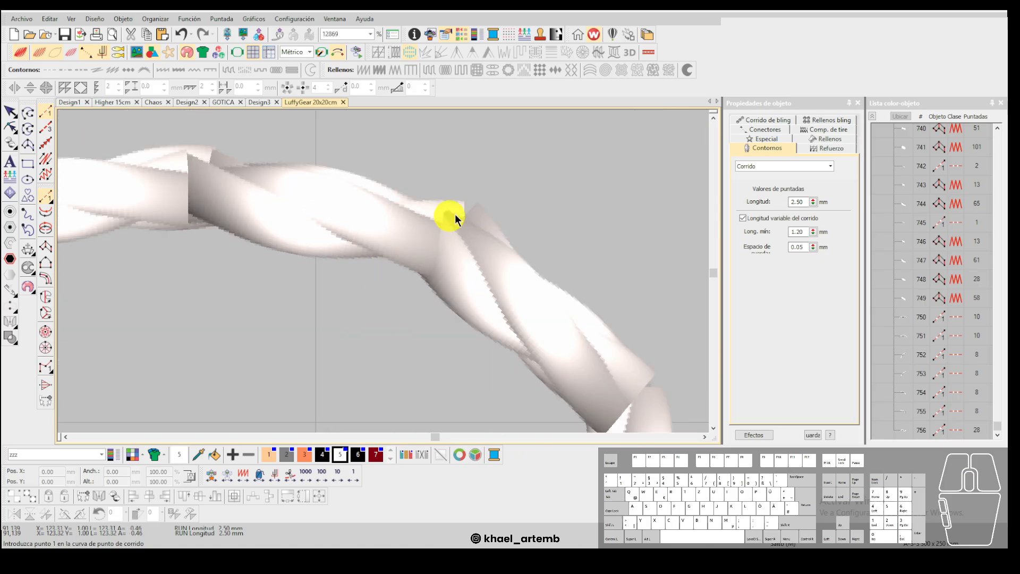
Leave the run-stitch tool and delete the hand-retraced S-shaped curve below the right-hand arch.
{"action": "scroll", "coordinate": [384, 274], "scroll_direction": "down", "scroll_amount": 6}
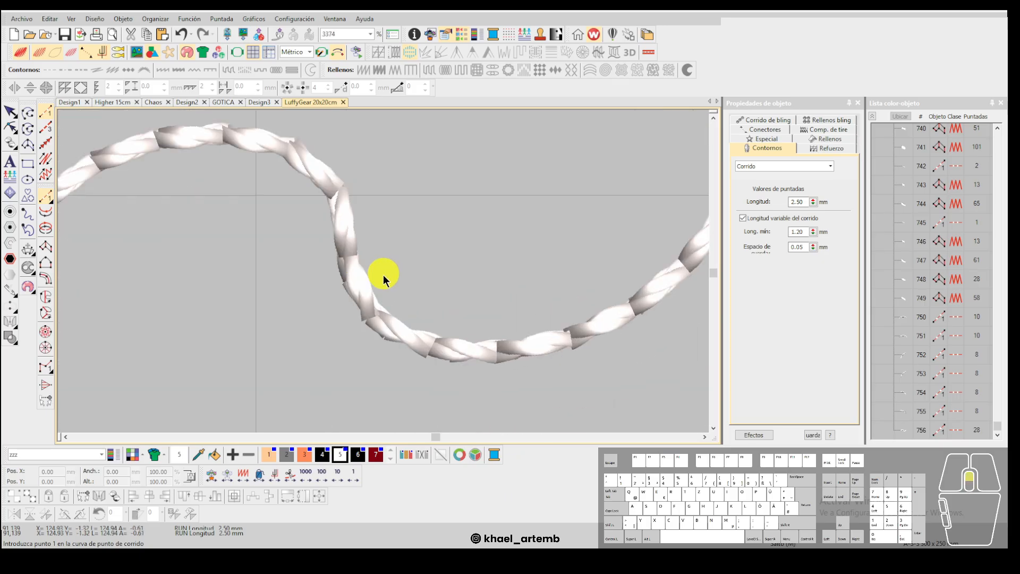
{"action": "scroll", "coordinate": [384, 276], "scroll_direction": "up", "scroll_amount": 3}
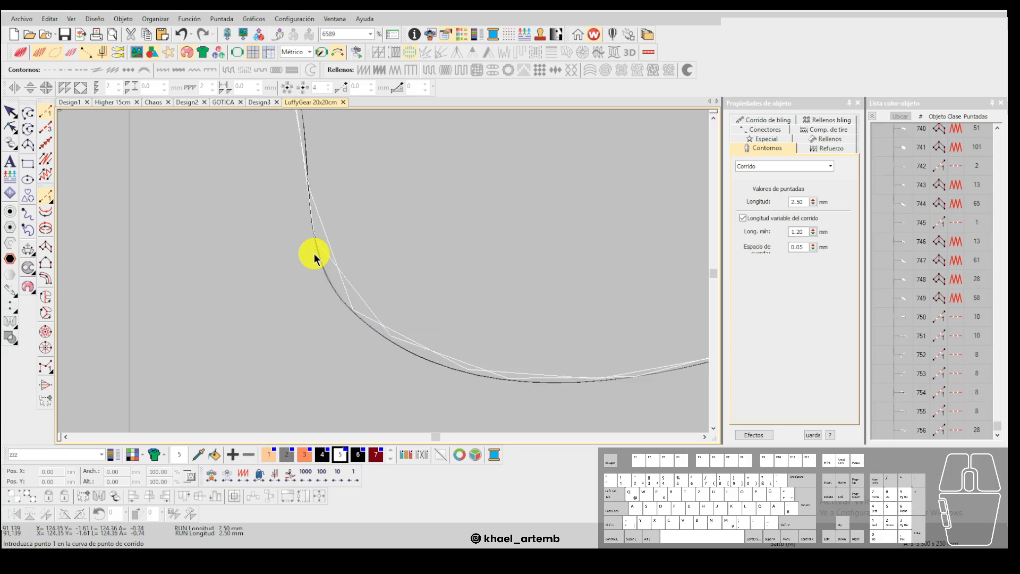
{"action": "scroll", "coordinate": [382, 273], "scroll_direction": "down", "scroll_amount": 10}
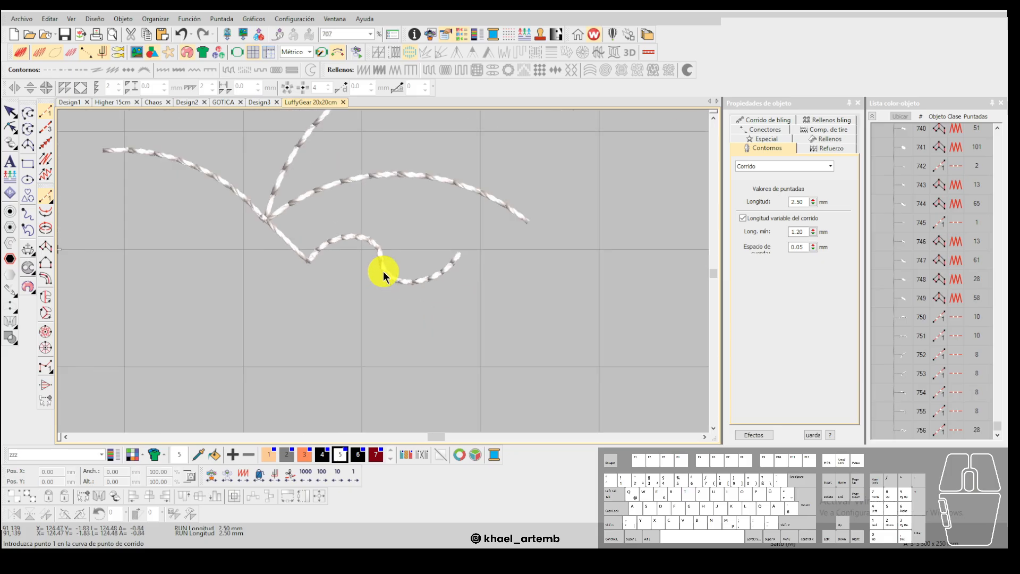
{"action": "key", "text": "Escape"}
{"action": "left_click", "coordinate": [383, 272]}
{"action": "key", "text": "Delete"}
{"action": "scroll", "coordinate": [380, 271], "scroll_direction": "down", "scroll_amount": 2}
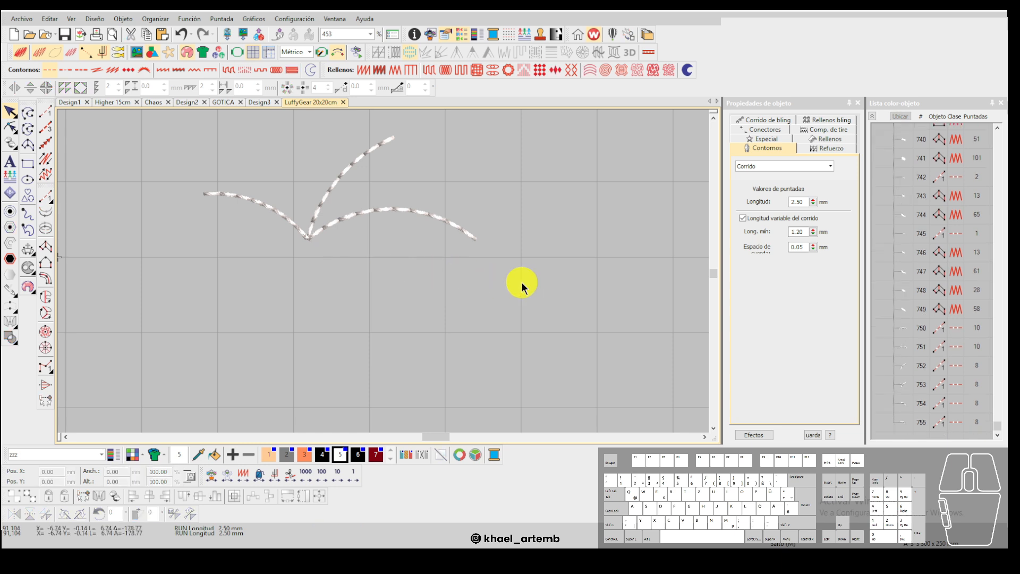
Delete all the remaining practice run-stitch branches beside the design and collapse the colour object list.
{"action": "scroll", "coordinate": [383, 269], "scroll_direction": "down", "scroll_amount": 3}
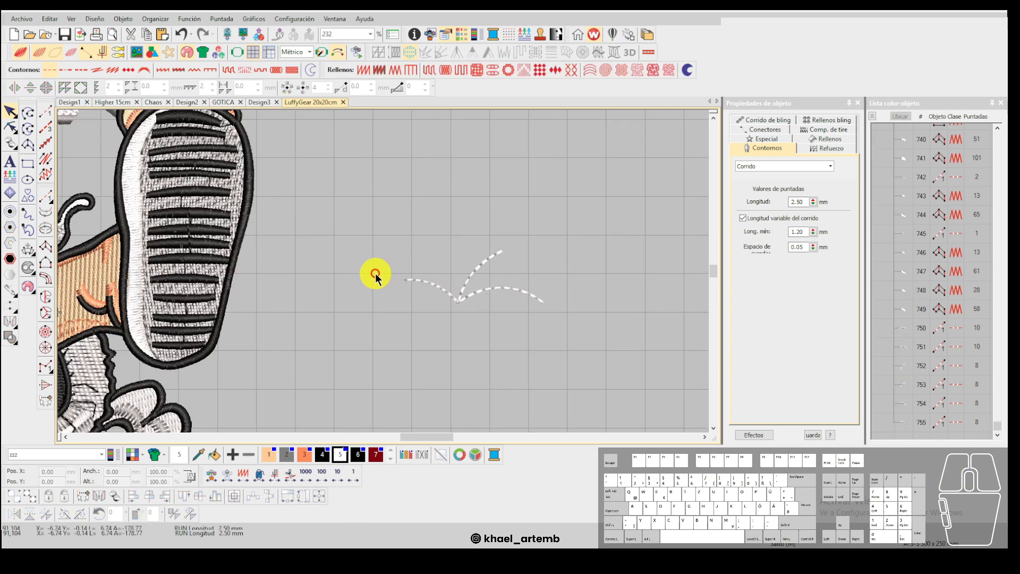
{"action": "scroll", "coordinate": [463, 303], "scroll_direction": "up", "scroll_amount": 2}
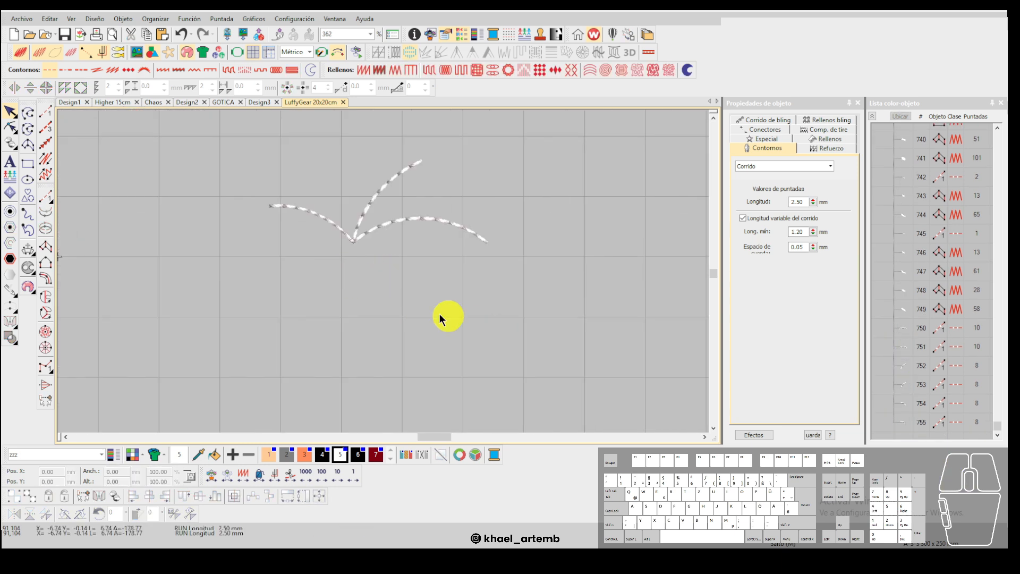
{"action": "scroll", "coordinate": [383, 269], "scroll_direction": "down", "scroll_amount": 2}
{"action": "scroll", "coordinate": [384, 270], "scroll_direction": "up", "scroll_amount": 1}
{"action": "scroll", "coordinate": [384, 272], "scroll_direction": "down", "scroll_amount": 2}
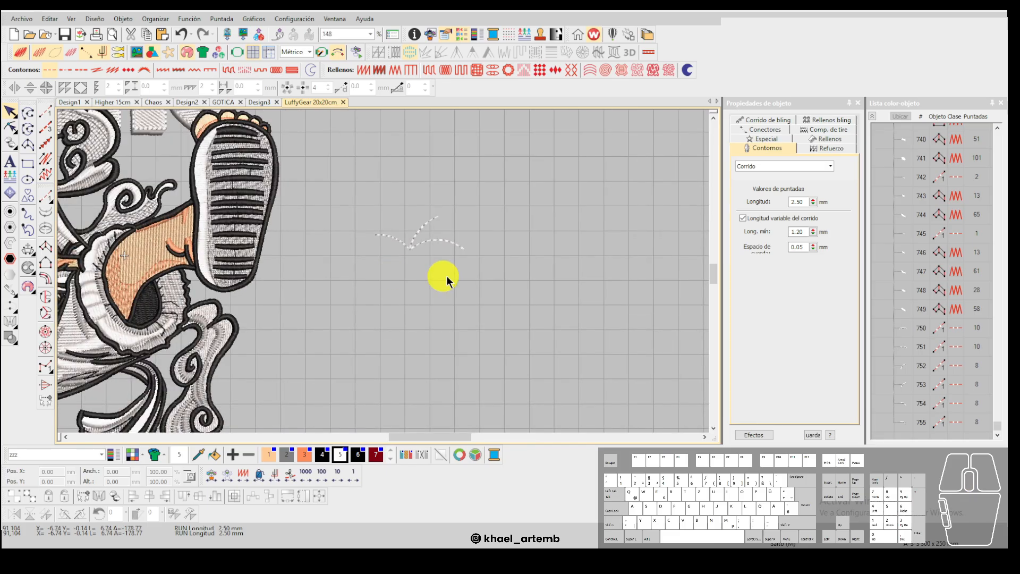
{"action": "left_click_drag", "start_coordinate": [404, 245], "coordinate": [357, 193]}
{"action": "scroll", "coordinate": [382, 273], "scroll_direction": "down", "scroll_amount": 2}
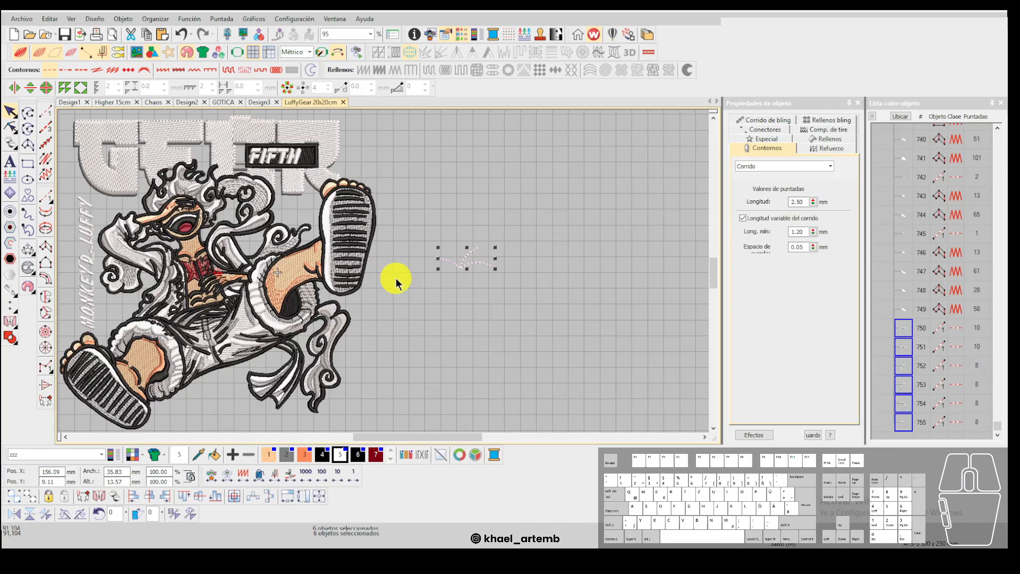
{"action": "key", "text": "Delete"}
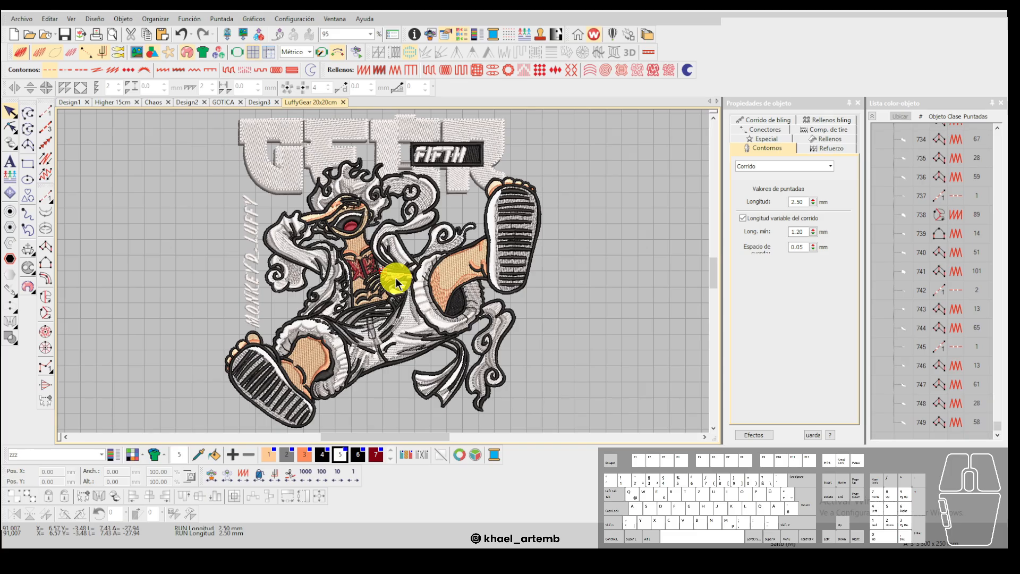
{"action": "left_click", "coordinate": [873, 117]}
{"action": "left_click", "coordinate": [610, 296]}
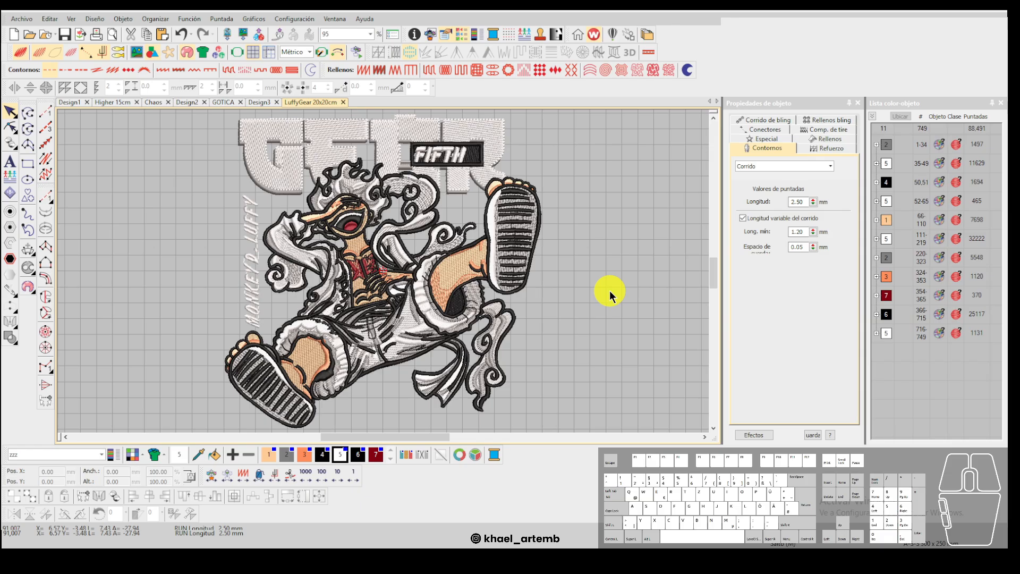
{"action": "key", "text": "space"}
{"action": "scroll", "coordinate": [610, 291], "scroll_direction": "up", "scroll_amount": 6}
{"action": "left_click", "coordinate": [342, 281]}
{"action": "left_click", "coordinate": [398, 267]}
{"action": "left_click", "coordinate": [511, 298]}
{"action": "key", "text": "F4"}
{"action": "left_click", "coordinate": [401, 286]}
{"action": "left_click", "coordinate": [428, 269]}
{"action": "left_click", "coordinate": [554, 260]}
{"action": "key", "text": "F4"}
{"action": "left_click", "coordinate": [455, 265]}
{"action": "left_click", "coordinate": [476, 249]}
{"action": "left_click", "coordinate": [636, 233]}
Digitize a run-stitch branch arching to the upper right from the junction and retrace it by hand to the junction.
{"action": "key", "text": "F8"}
{"action": "left_click", "coordinate": [467, 254]}
{"action": "right_click", "coordinate": [505, 230]}
{"action": "left_click", "coordinate": [653, 210]}
{"action": "left_click", "coordinate": [518, 225]}
{"action": "left_click", "coordinate": [467, 254]}
Continue the same run-stitch line with a branch curving to the lower left and retrace it to the junction.
{"action": "left_click", "coordinate": [408, 255]}
{"action": "left_click", "coordinate": [351, 286]}
{"action": "left_click", "coordinate": [411, 253]}
{"action": "left_click", "coordinate": [465, 255]}
Add a downward-curving branch to the same line, retrace it to the junction and finish the run stitch.
{"action": "left_click", "coordinate": [442, 285]}
{"action": "left_click", "coordinate": [431, 304]}
{"action": "left_click", "coordinate": [417, 367]}
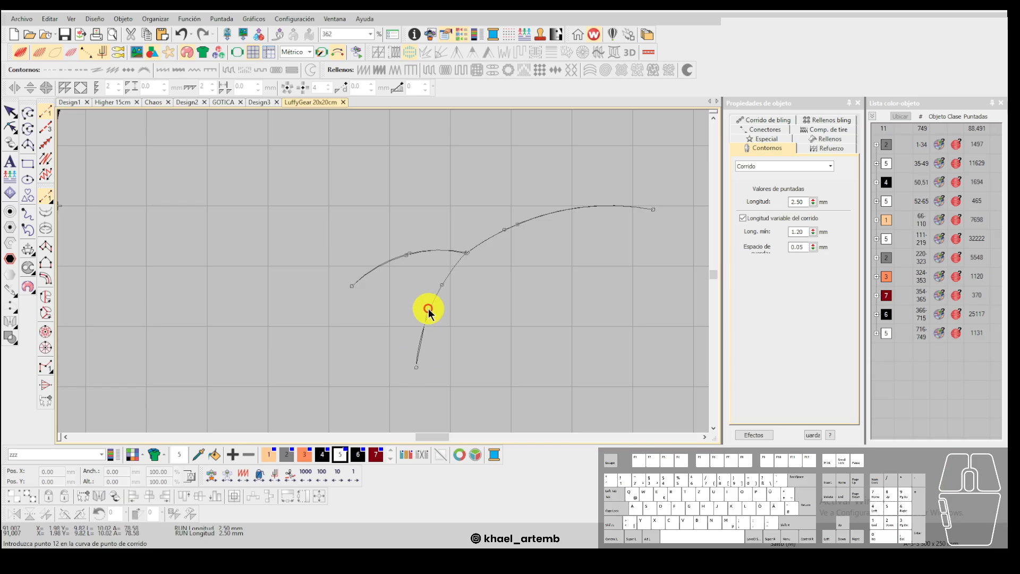
{"action": "left_click", "coordinate": [468, 258]}
{"action": "key", "text": "Return"}
Digitize a separate wavy run-stitch curve from the junction down to the lower right.
{"action": "scroll", "coordinate": [383, 274], "scroll_direction": "up", "scroll_amount": 2}
{"action": "left_click", "coordinate": [377, 257]}
{"action": "left_click", "coordinate": [393, 278]}
{"action": "right_click", "coordinate": [525, 313]}
{"action": "left_click", "coordinate": [557, 388]}
{"action": "key", "text": "Return"}
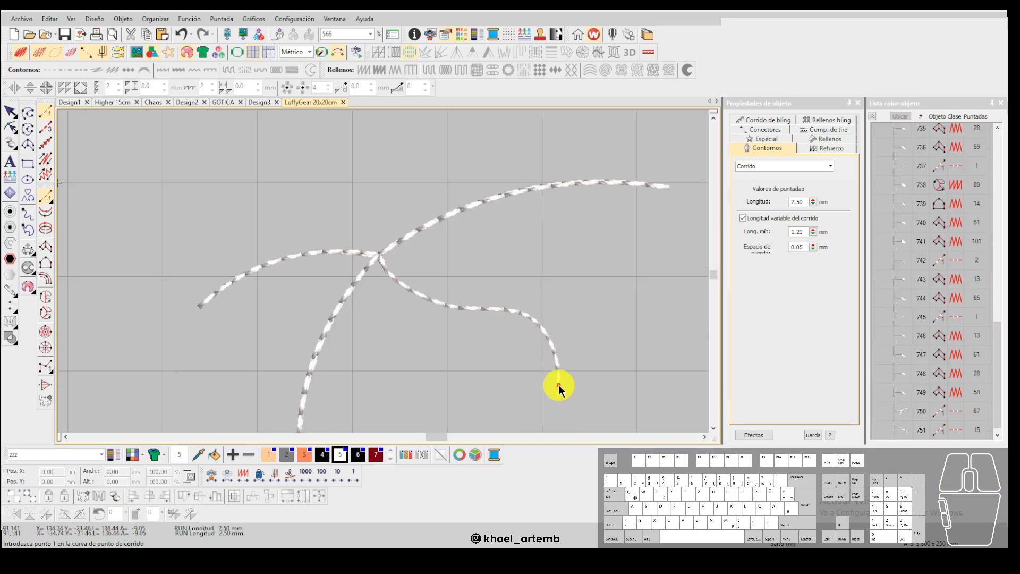
Digitize a run-stitch loop from the wavy curve's lower end, bending up and back across that curve.
{"action": "left_click", "coordinate": [558, 390]}
{"action": "right_click", "coordinate": [599, 356]}
{"action": "right_click", "coordinate": [598, 272]}
{"action": "right_click", "coordinate": [530, 301]}
{"action": "left_click", "coordinate": [480, 379]}
{"action": "key", "text": "Return"}
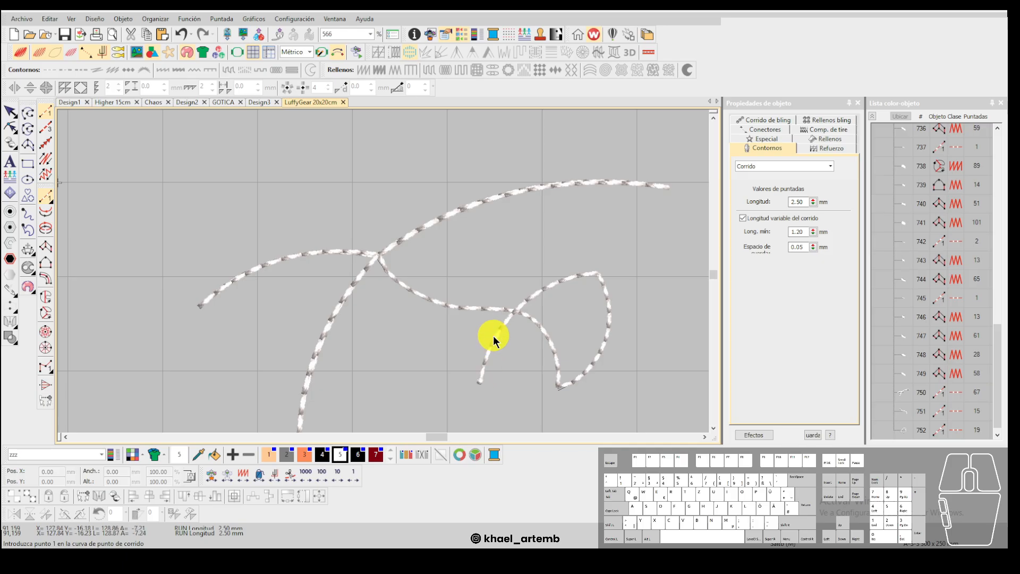
Examine in plain stitch view how the retraced branches overlap around the junction, and return to realistic view.
{"action": "key", "text": "t"}
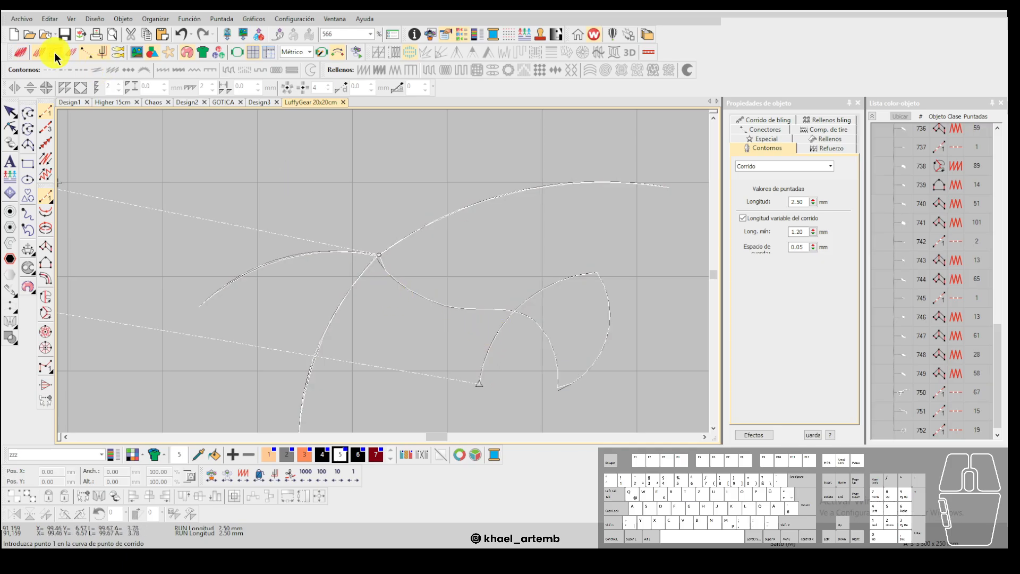
{"action": "scroll", "coordinate": [360, 269], "scroll_direction": "up", "scroll_amount": 7}
{"action": "left_click_drag", "start_coordinate": [464, 255], "coordinate": [355, 259]}
{"action": "scroll", "coordinate": [384, 271], "scroll_direction": "down", "scroll_amount": 3}
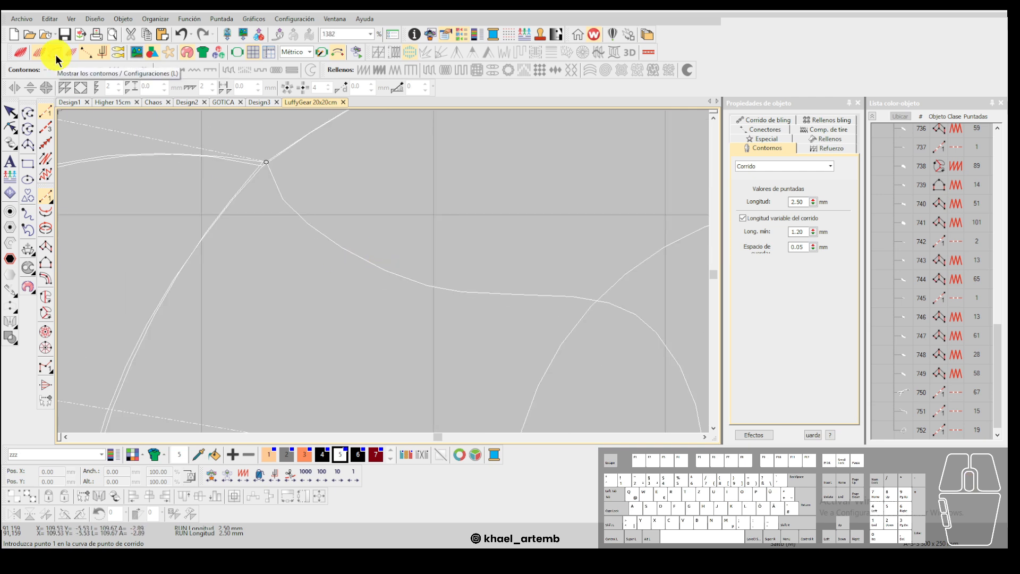
{"action": "scroll", "coordinate": [479, 256], "scroll_direction": "down", "scroll_amount": 4}
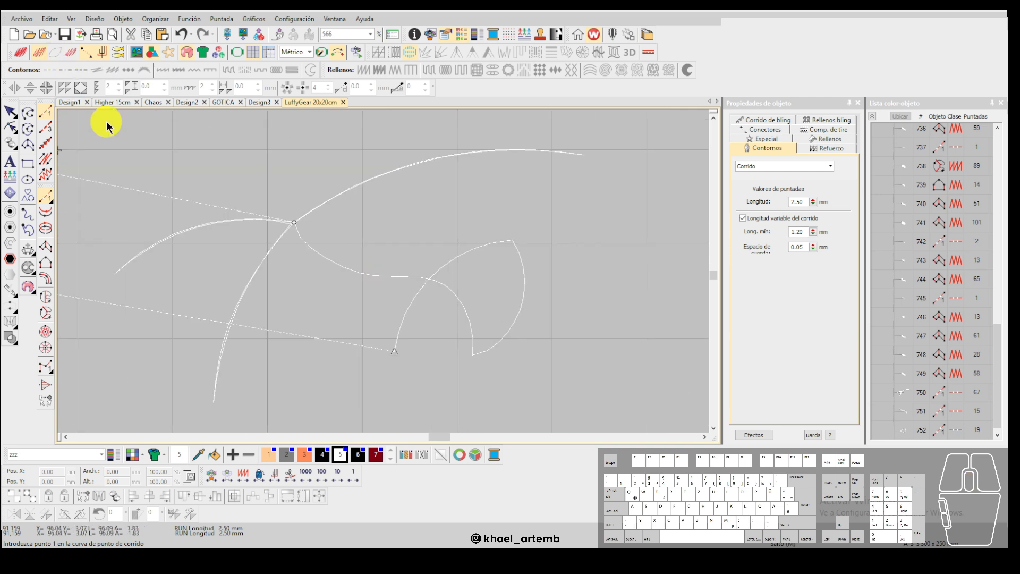
{"action": "scroll", "coordinate": [453, 319], "scroll_direction": "down", "scroll_amount": 3}
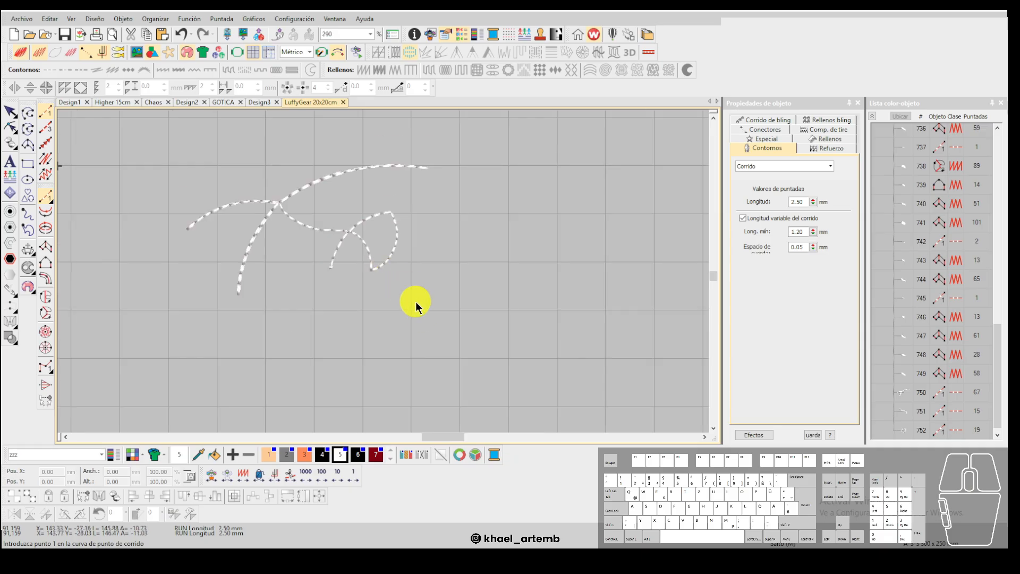
Digitize an arched run-stitch curve below and to the right of the loop and leave the digitizing tool.
{"action": "left_click", "coordinate": [424, 327]}
{"action": "left_click", "coordinate": [462, 296]}
{"action": "left_click", "coordinate": [558, 307]}
{"action": "key", "text": "Return"}
{"action": "scroll", "coordinate": [382, 262], "scroll_direction": "up", "scroll_amount": 2}
{"action": "key", "text": "Escape"}
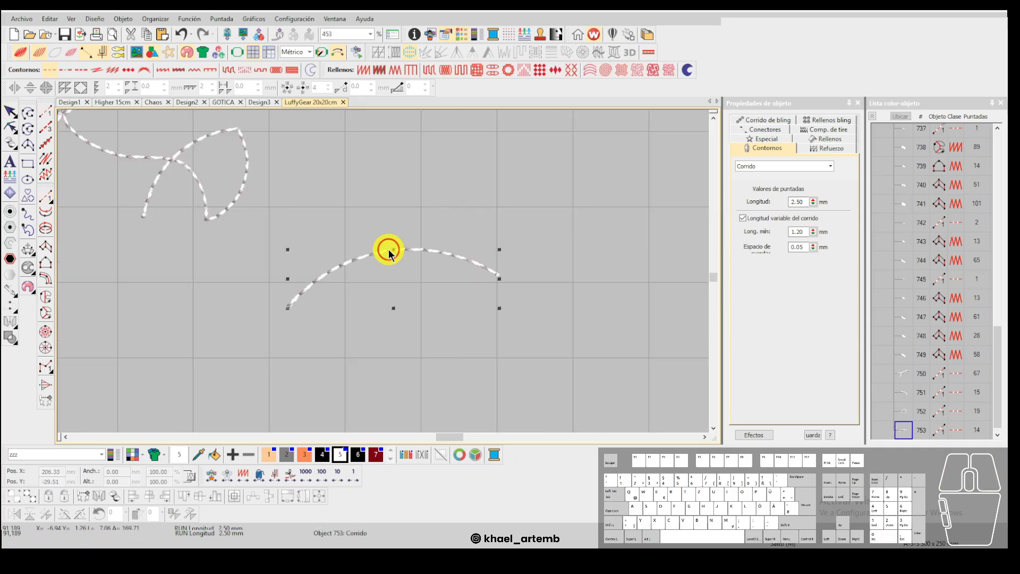
Duplicate the arched run stitch in place repeatedly and examine the stacked copies in plain stitch view.
{"action": "key", "text": "shift+x"}
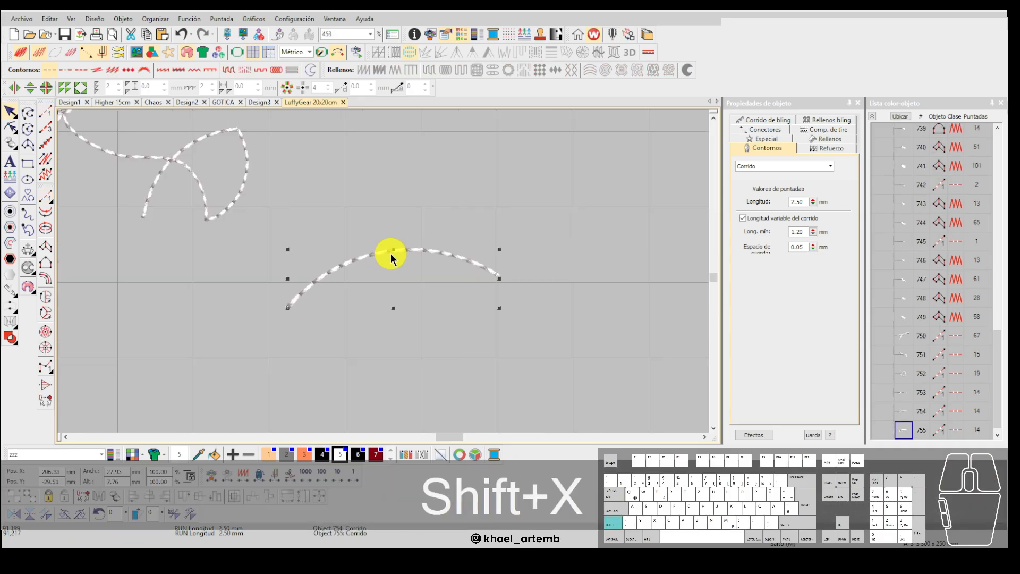
{"action": "key", "text": "Escape"}
{"action": "left_click", "coordinate": [406, 249]}
{"action": "key", "text": "ctrl+z"}
{"action": "key", "text": "t"}
{"action": "scroll", "coordinate": [381, 266], "scroll_direction": "up", "scroll_amount": 8}
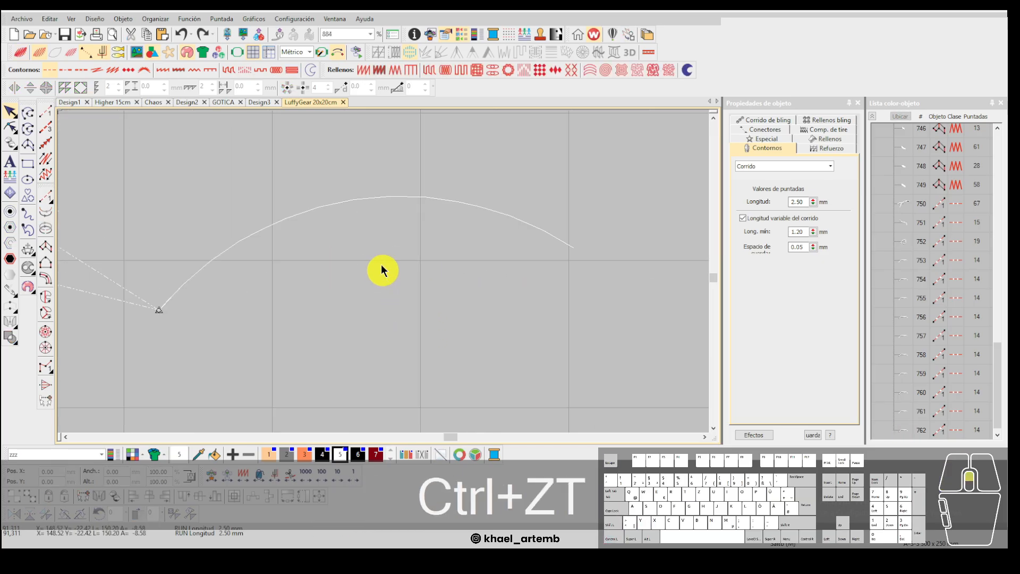
{"action": "scroll", "coordinate": [383, 272], "scroll_direction": "down", "scroll_amount": 3}
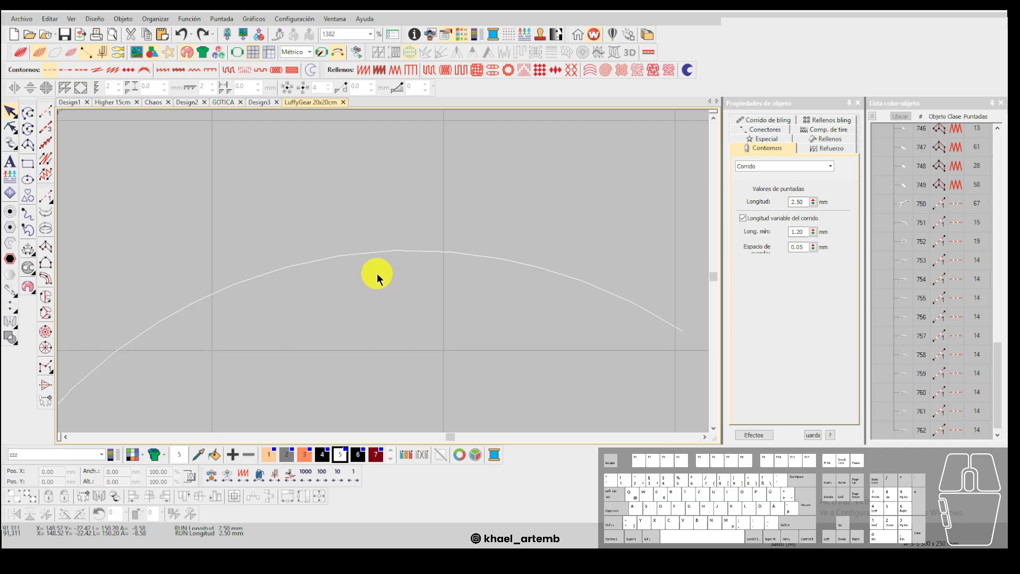
Return to realistic view and move several stacked arch copies above and below the original to separate them.
{"action": "key", "text": "t"}
{"action": "left_click_drag", "start_coordinate": [361, 255], "coordinate": [358, 230]}
{"action": "left_click_drag", "start_coordinate": [364, 252], "coordinate": [370, 285]}
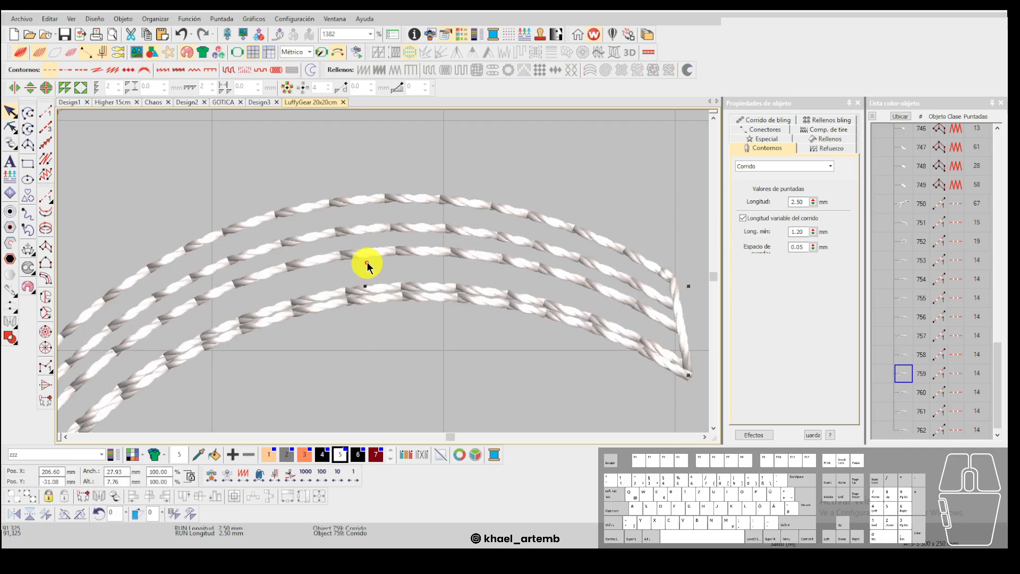
{"action": "left_click", "coordinate": [356, 174]}
Delete the practice branches, loop and arch copies beside the LuffyGear design.
{"action": "scroll", "coordinate": [387, 266], "scroll_direction": "down", "scroll_amount": 5}
{"action": "scroll", "coordinate": [386, 279], "scroll_direction": "down", "scroll_amount": 6}
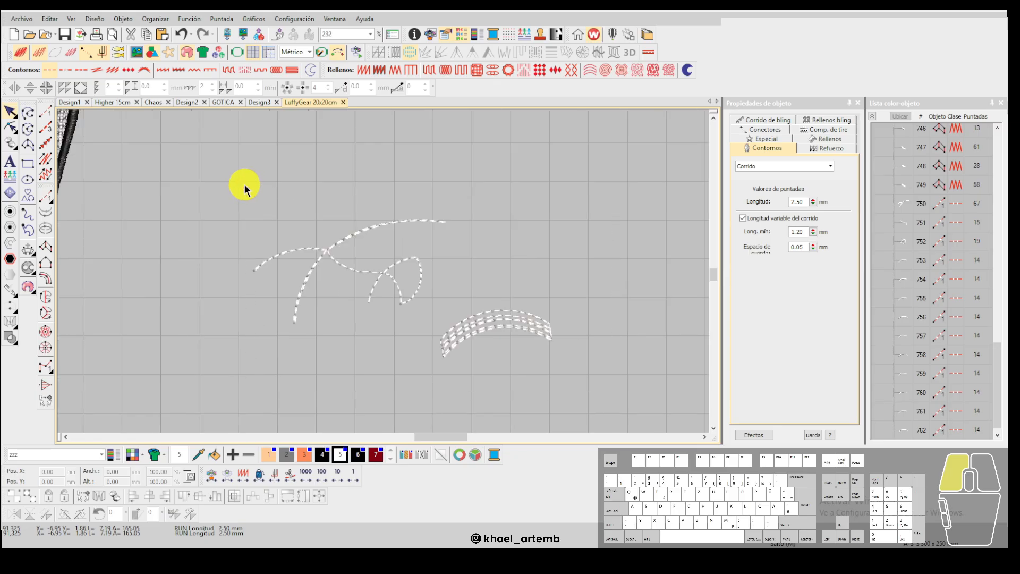
{"action": "scroll", "coordinate": [378, 276], "scroll_direction": "down", "scroll_amount": 1}
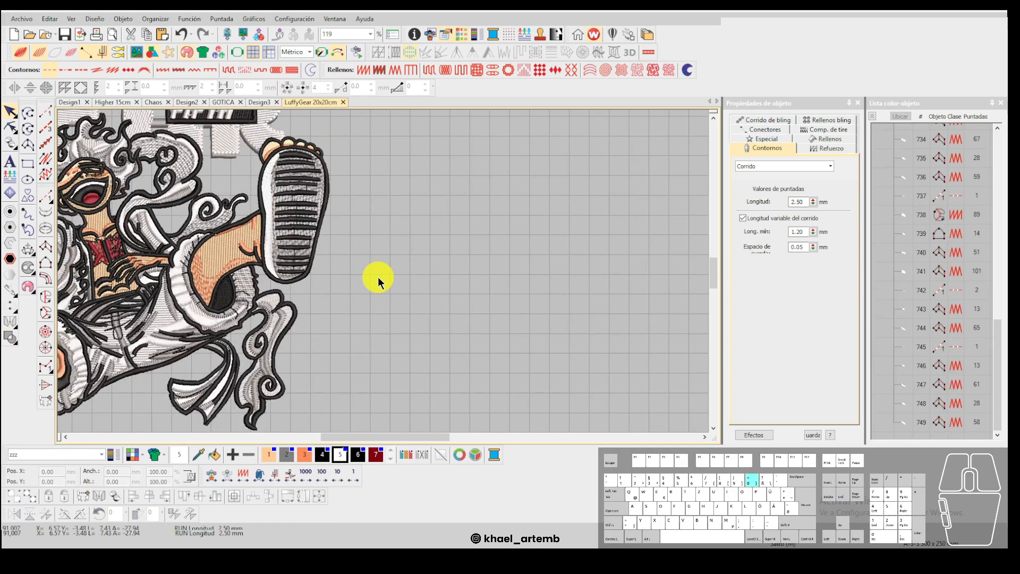
Fit the whole LuffyGear design in plain stitch view and rewind its sewing sequence to the start.
{"action": "left_click", "coordinate": [568, 297]}
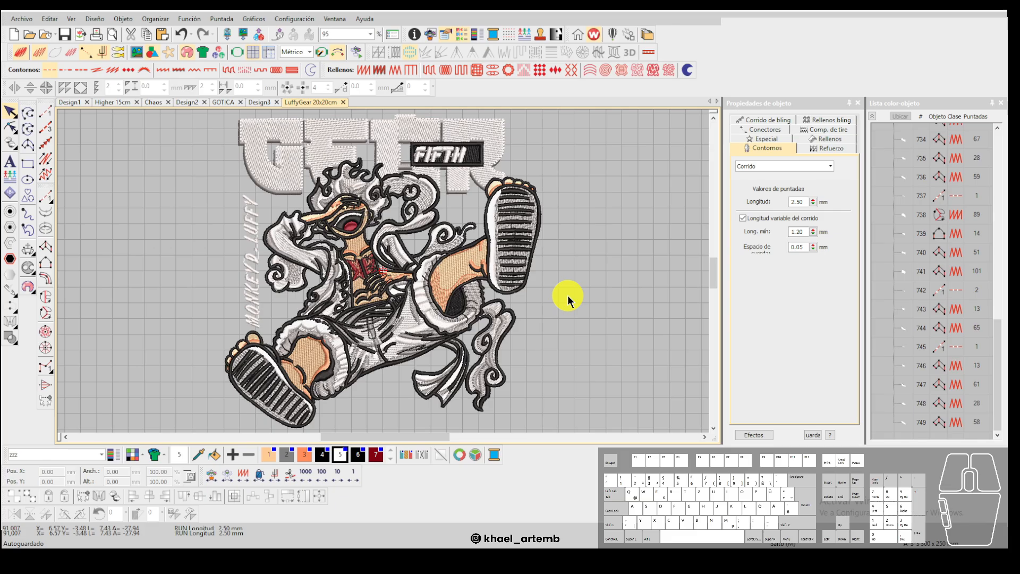
{"action": "key", "text": "t"}
{"action": "key", "text": "0"}
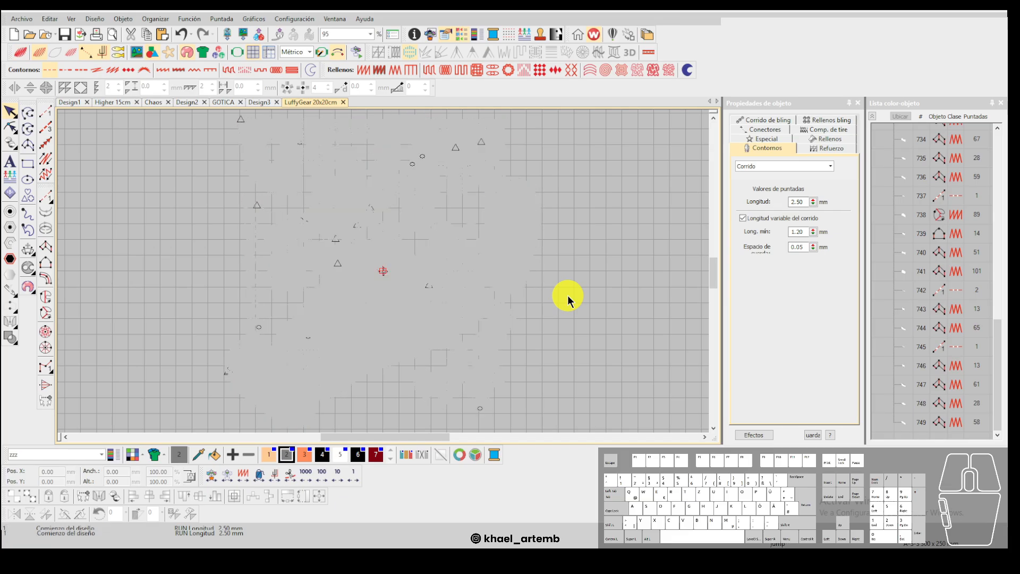
Switch to File Explorer and open the LUFFIGEAR20CM embroidery design from the Descargas folder.
{"action": "left_click", "coordinate": [101, 558]}
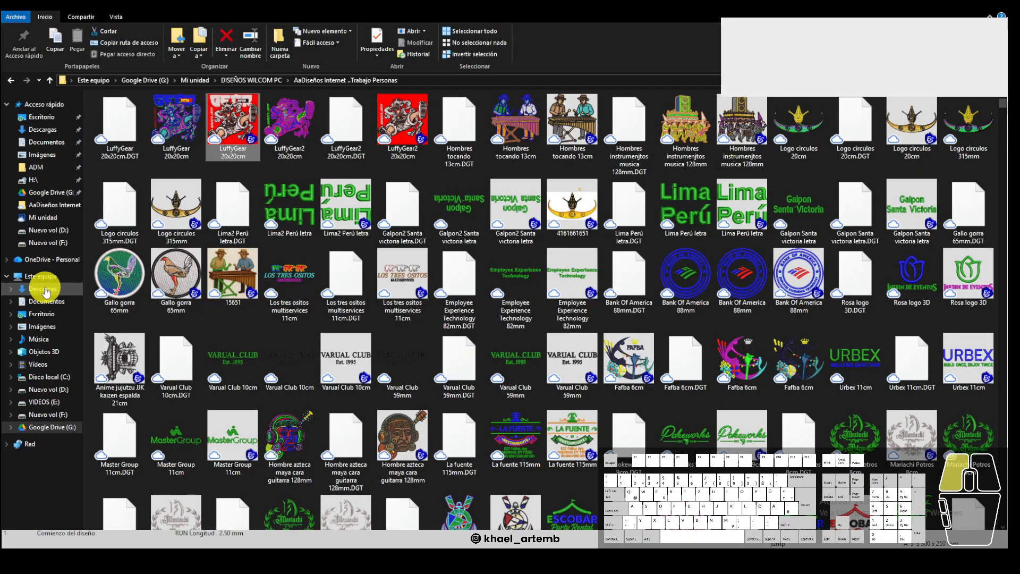
{"action": "left_click", "coordinate": [42, 288]}
{"action": "double_click", "coordinate": [345, 129]}
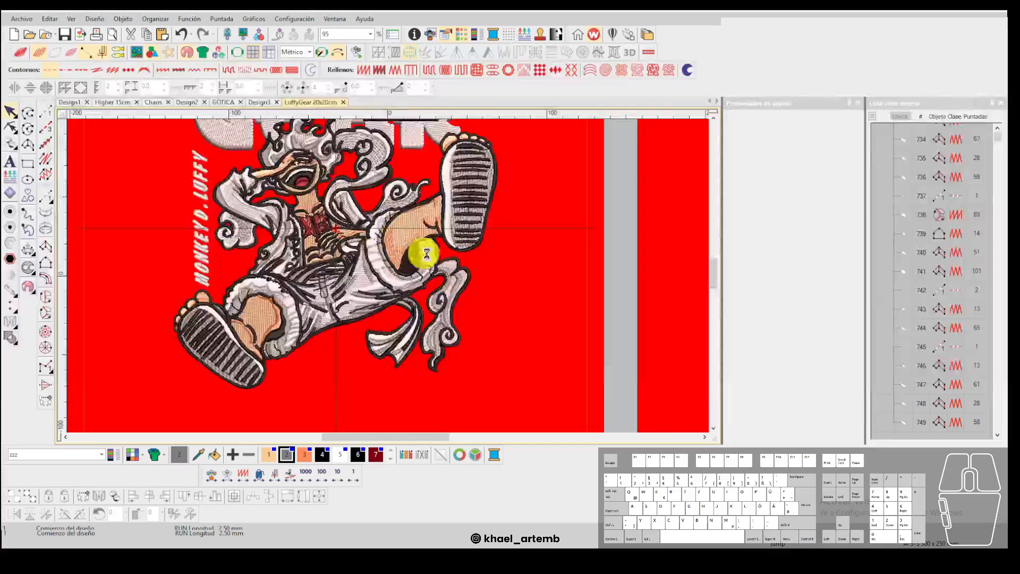
Hide the rulers and hoop, show the grid and change the LUFFIGEAR20CM design's background from red to grey.
{"action": "left_click", "coordinate": [268, 51]}
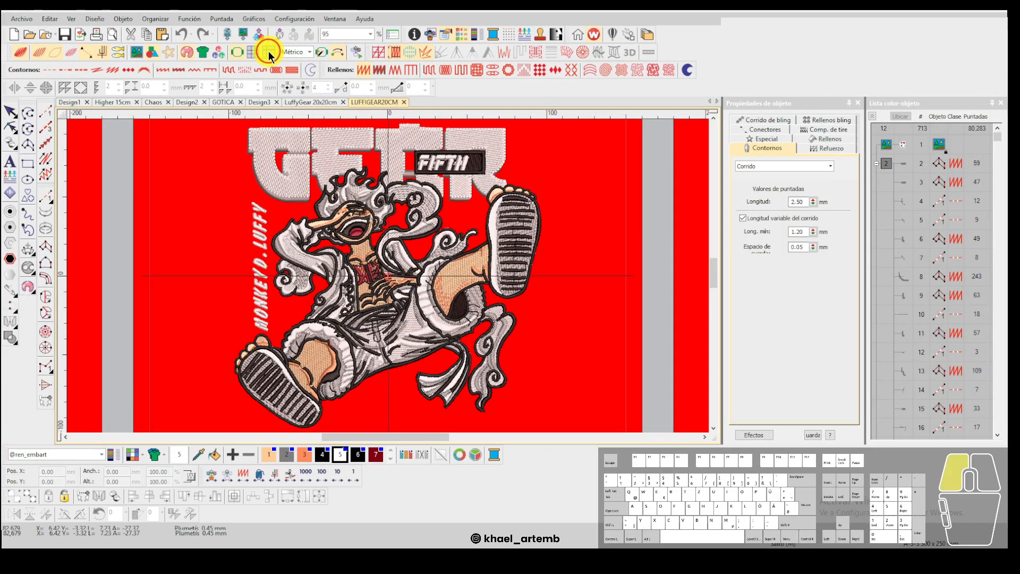
{"action": "left_click", "coordinate": [241, 53]}
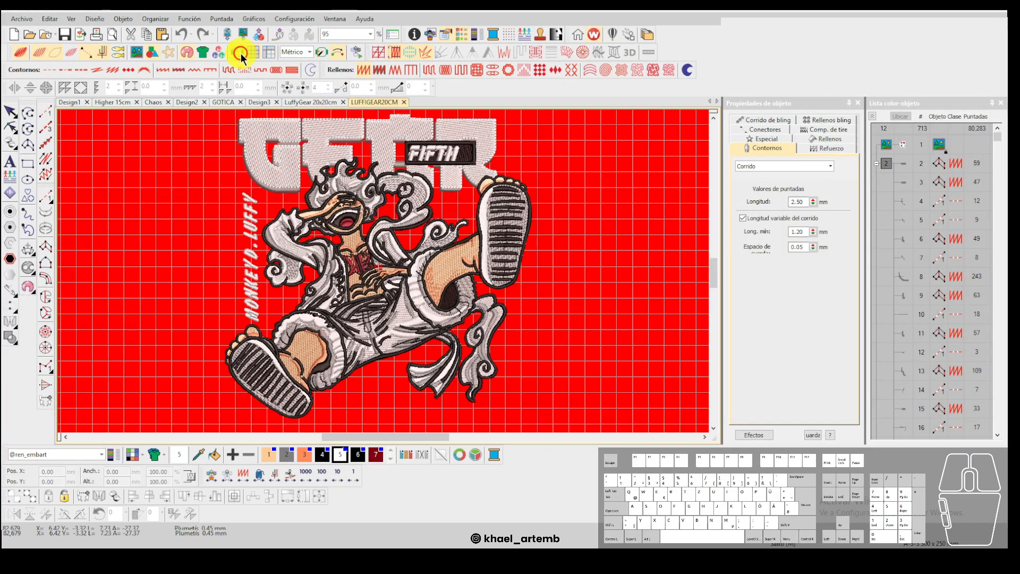
{"action": "left_click", "coordinate": [131, 454]}
{"action": "left_click", "coordinate": [496, 190]}
{"action": "left_click", "coordinate": [525, 230]}
{"action": "left_click", "coordinate": [490, 367]}
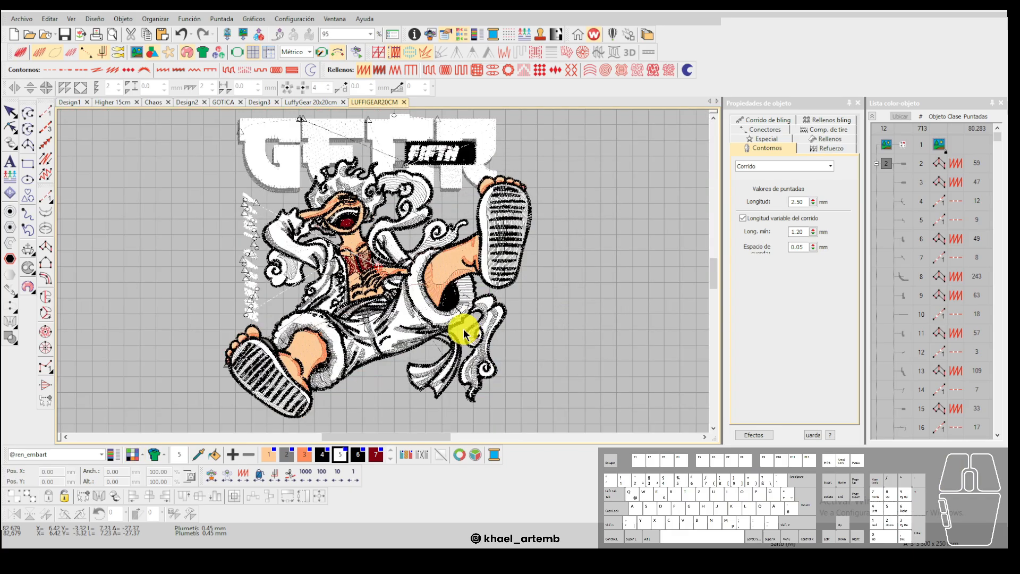
Rewind the sewing sequence to the start, advance to the first colour change and trace the next stitches beneath the FIFTH box.
{"action": "key", "text": "Home"}
{"action": "key", "text": "0"}
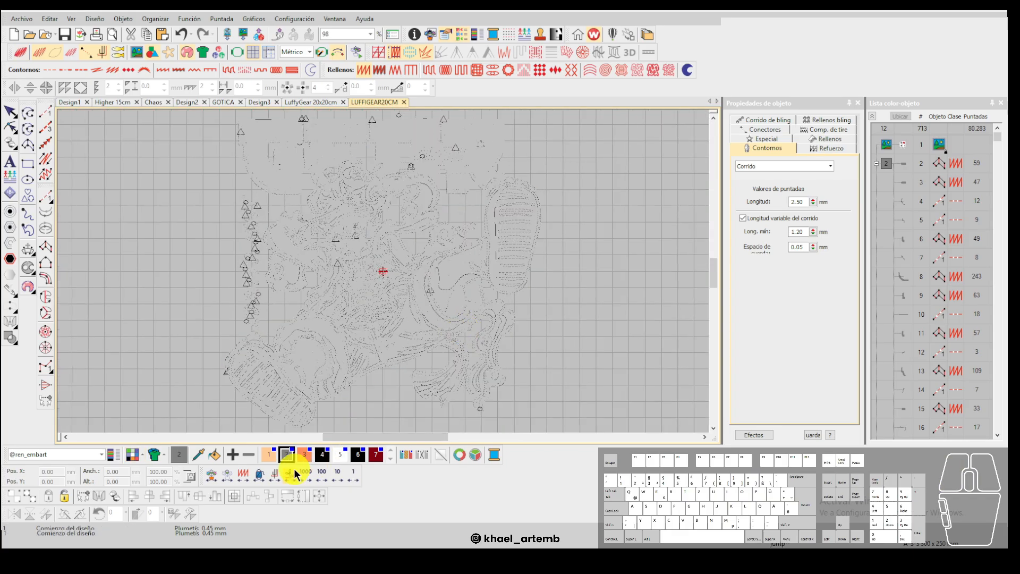
{"action": "left_click", "coordinate": [290, 472]}
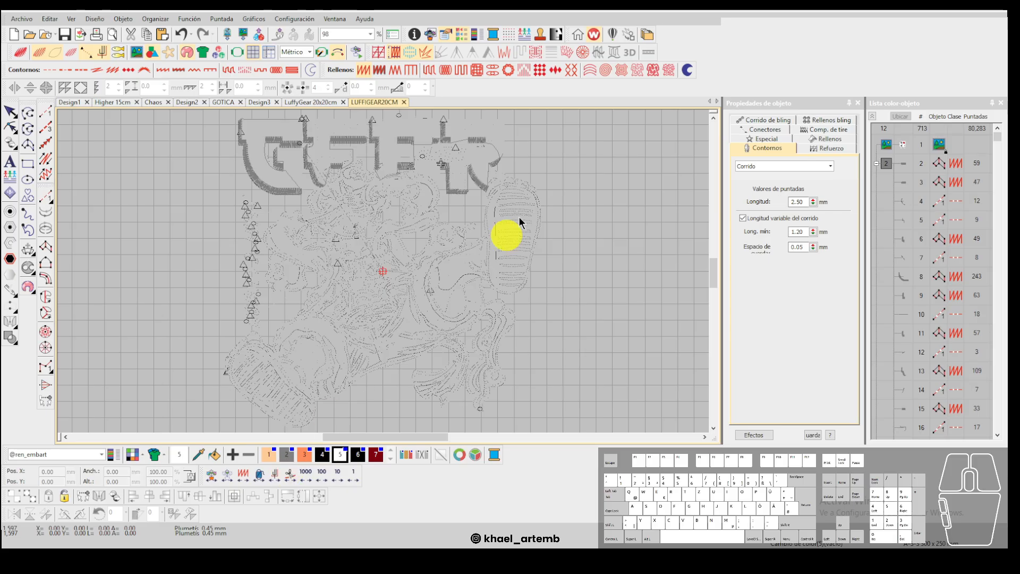
{"action": "scroll", "coordinate": [384, 271], "scroll_direction": "up", "scroll_amount": 6}
{"action": "key", "text": "Right"}
{"action": "key", "text": "Right"}
{"action": "key", "text": "Right"}
{"action": "key", "text": "Right"}
{"action": "key", "text": "Right"}
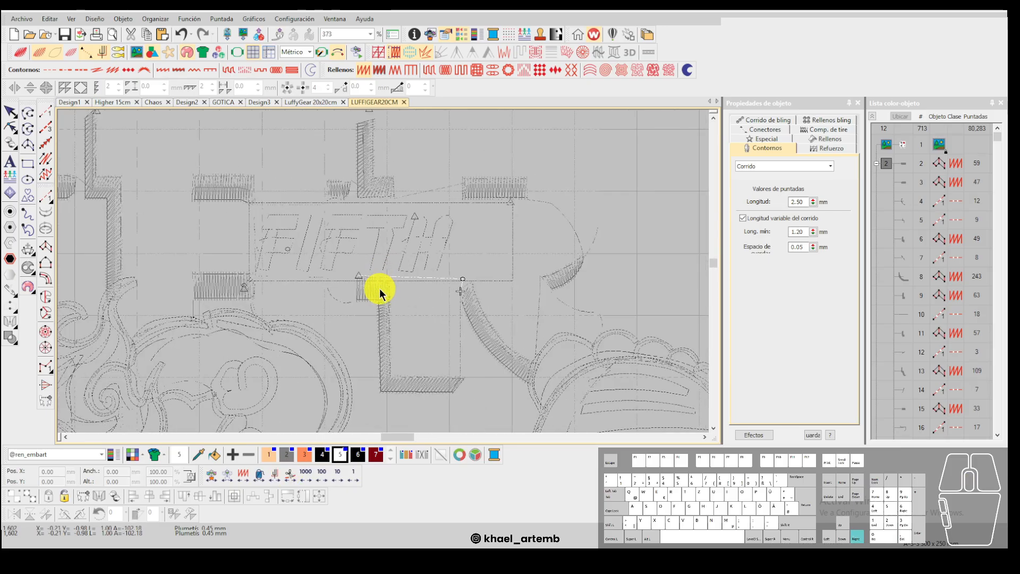
Advance the sewing sequence in larger jumps through the white stitching of the GEAR lettering.
{"action": "scroll", "coordinate": [382, 291], "scroll_direction": "down", "scroll_amount": 7}
{"action": "left_click", "coordinate": [291, 475]}
{"action": "right_click", "coordinate": [291, 477]}
{"action": "right_click", "coordinate": [291, 476]}
{"action": "right_click", "coordinate": [291, 476]}
{"action": "right_click", "coordinate": [291, 476]}
{"action": "right_click", "coordinate": [291, 477]}
{"action": "right_click", "coordinate": [291, 476]}
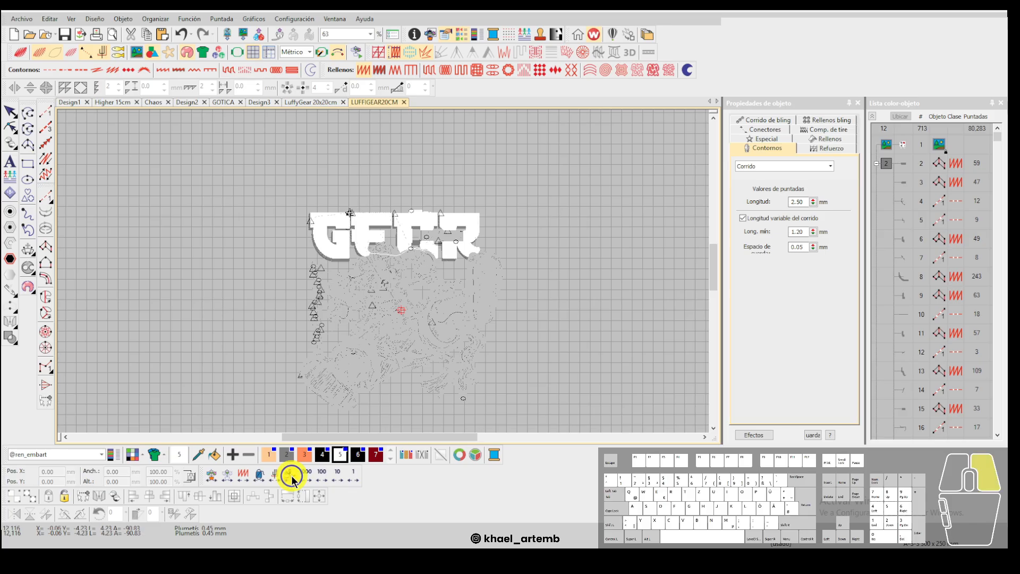
Step the sewing sequence back and forth through the white GEAR fills to the point where the R is completed.
{"action": "right_click", "coordinate": [291, 476]}
{"action": "left_click", "coordinate": [291, 477]}
{"action": "left_click", "coordinate": [291, 476]}
{"action": "left_click", "coordinate": [291, 476]}
{"action": "left_click", "coordinate": [291, 477]}
{"action": "right_click", "coordinate": [291, 476]}
{"action": "left_click", "coordinate": [291, 476]}
{"action": "right_click", "coordinate": [292, 476]}
{"action": "left_click", "coordinate": [291, 476]}
{"action": "left_click", "coordinate": [291, 476]}
{"action": "right_click", "coordinate": [292, 476]}
{"action": "right_click", "coordinate": [291, 476]}
{"action": "right_click", "coordinate": [291, 477]}
{"action": "right_click", "coordinate": [292, 477]}
{"action": "left_click", "coordinate": [291, 476]}
{"action": "left_click", "coordinate": [291, 476]}
{"action": "left_click", "coordinate": [291, 477]}
{"action": "left_click", "coordinate": [292, 476]}
{"action": "right_click", "coordinate": [291, 477]}
Examine the travel stitches leaving the R's upper-left corner toward the A, advancing one stitch and showing the realistic view.
{"action": "scroll", "coordinate": [381, 272], "scroll_direction": "up", "scroll_amount": 3}
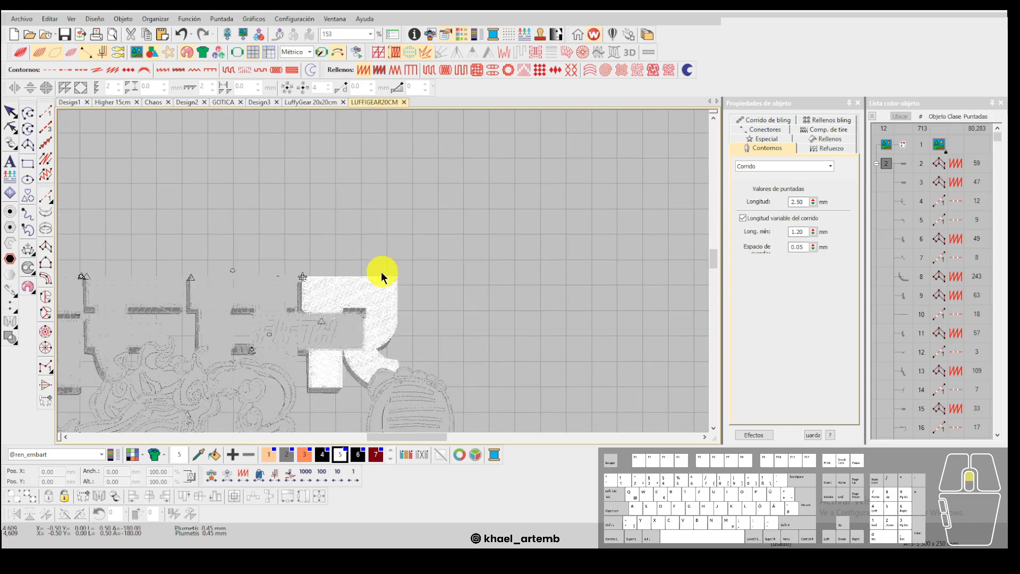
{"action": "scroll", "coordinate": [381, 272], "scroll_direction": "up", "scroll_amount": 4}
{"action": "key", "text": "Right"}
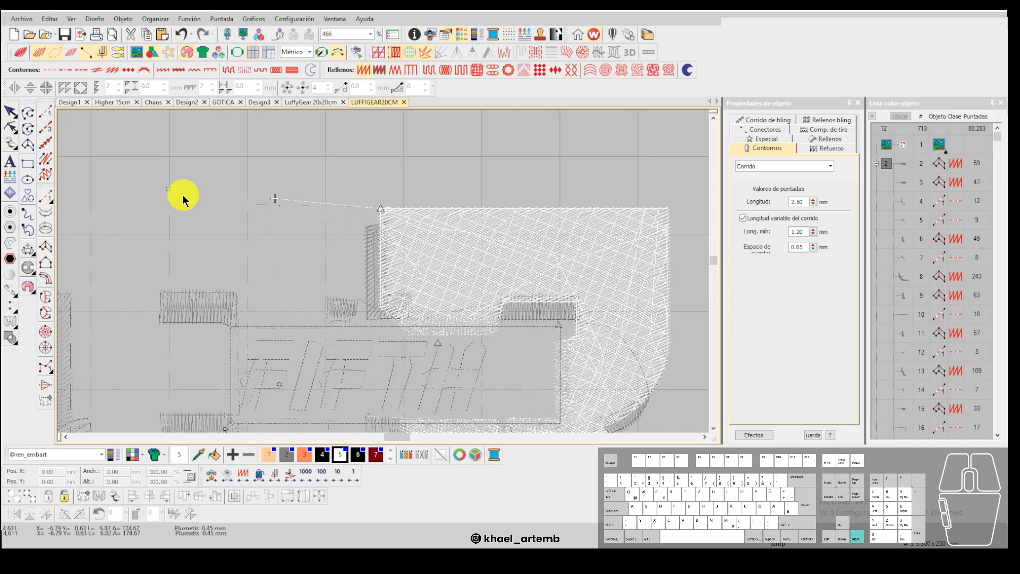
{"action": "scroll", "coordinate": [384, 255], "scroll_direction": "up", "scroll_amount": 1}
{"action": "key", "text": "Escape"}
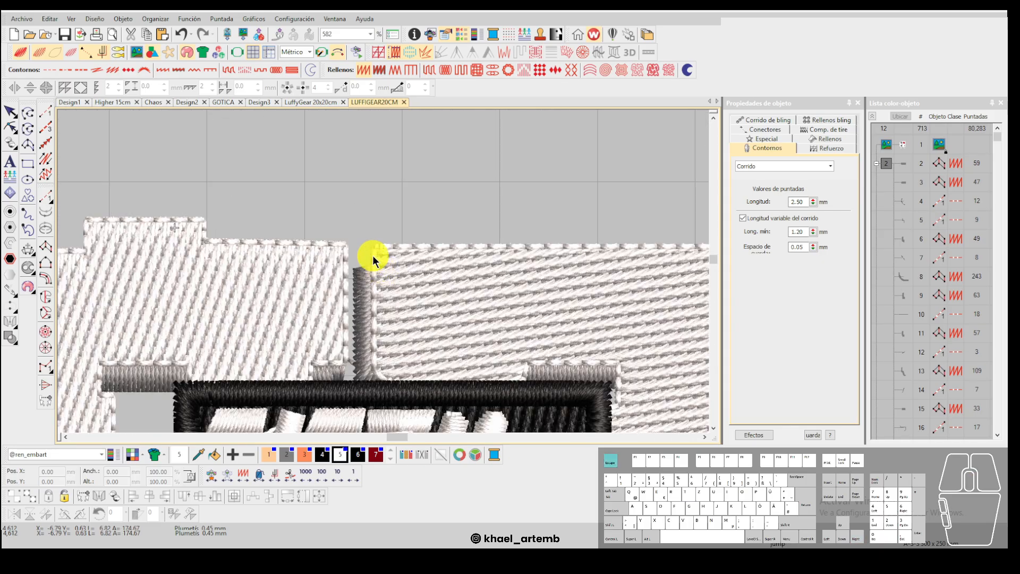
Draw a connecting run stitch of 2.50 mm length from the A's corner beside the R, angled through the inside of the A.
{"action": "left_click", "coordinate": [371, 260]}
{"action": "scroll", "coordinate": [369, 260], "scroll_direction": "up", "scroll_amount": 2}
{"action": "key", "text": "Escape"}
{"action": "key", "text": "space"}
{"action": "left_click", "coordinate": [351, 247]}
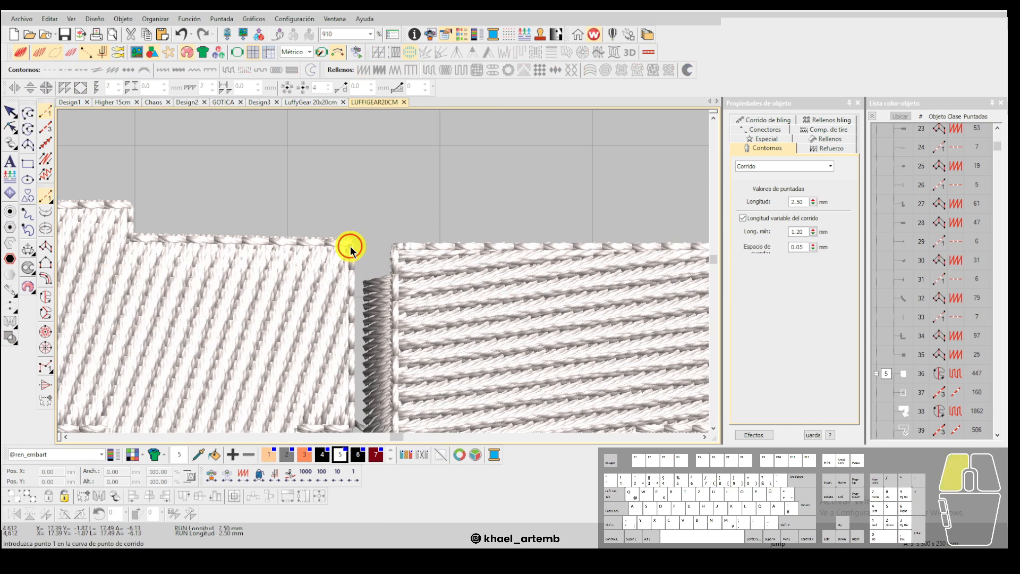
{"action": "scroll", "coordinate": [241, 302], "scroll_direction": "down", "scroll_amount": 2}
{"action": "left_click", "coordinate": [384, 274]}
{"action": "left_click", "coordinate": [220, 215]}
{"action": "key", "text": "Return"}
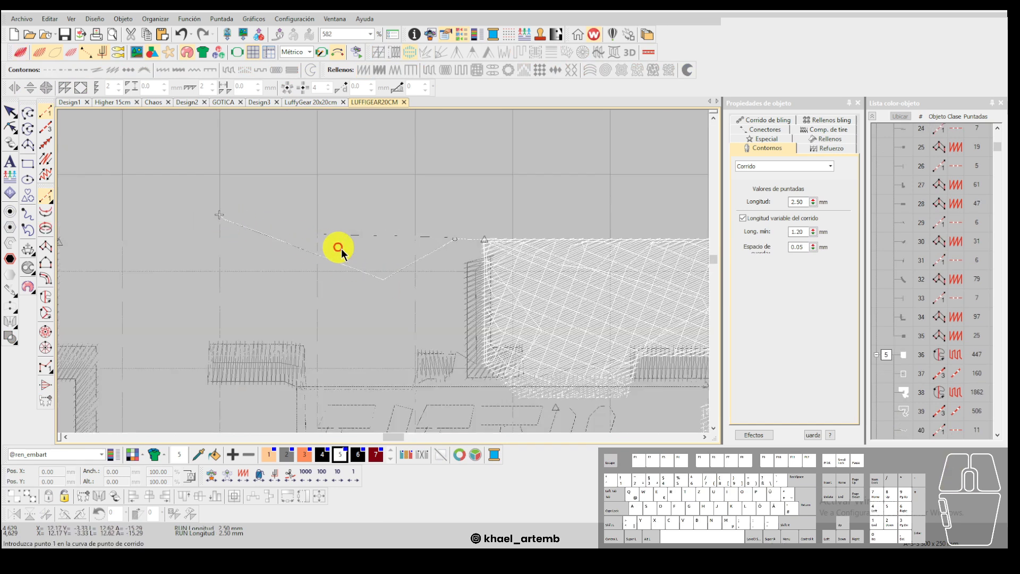
{"action": "scroll", "coordinate": [390, 266], "scroll_direction": "up", "scroll_amount": 3}
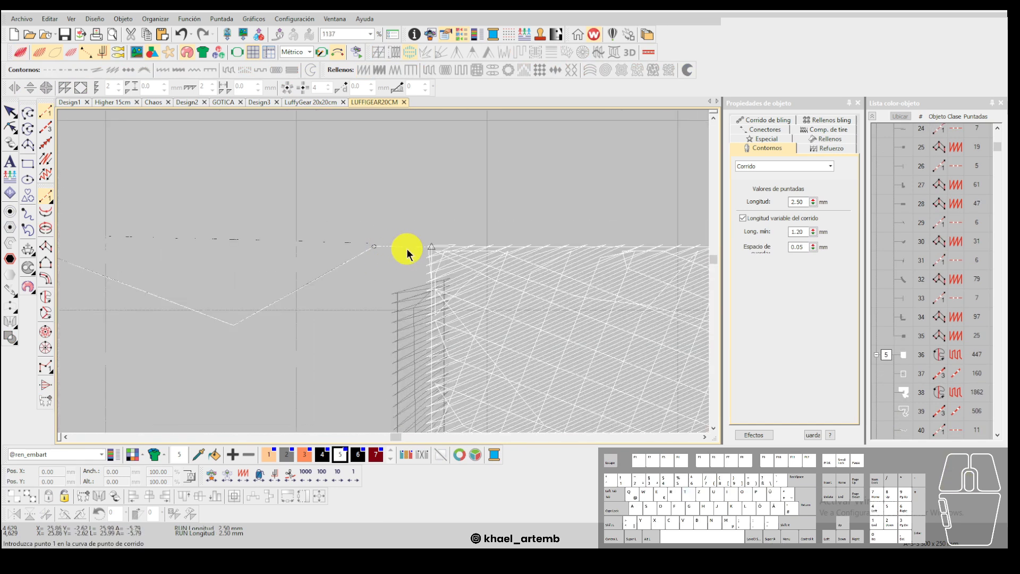
{"action": "key", "text": "Escape"}
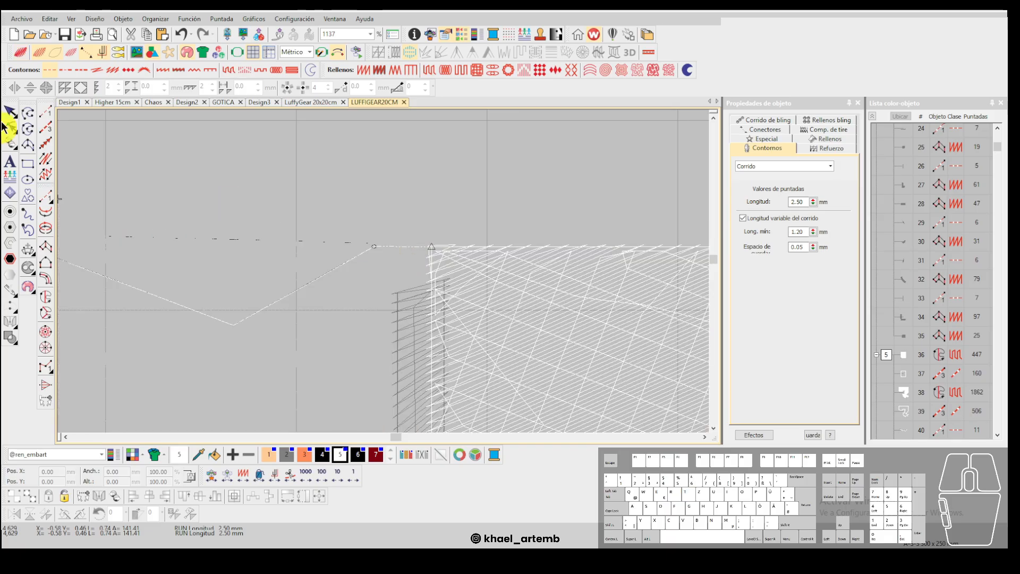
Select the R's triple-run outline and inspect the trim options in its connector properties.
{"action": "left_click", "coordinate": [13, 112]}
{"action": "left_click", "coordinate": [437, 271]}
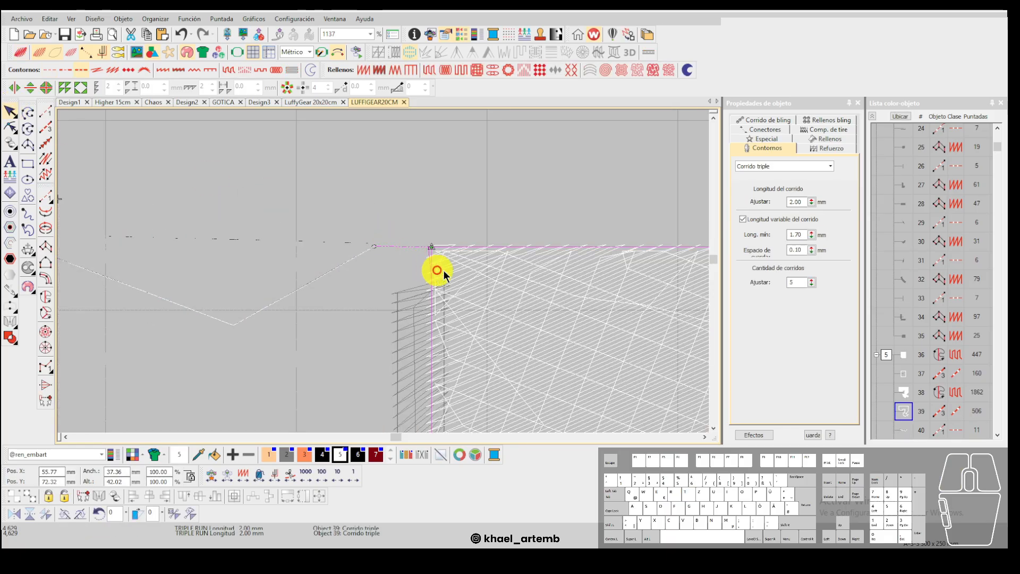
{"action": "left_click", "coordinate": [771, 133]}
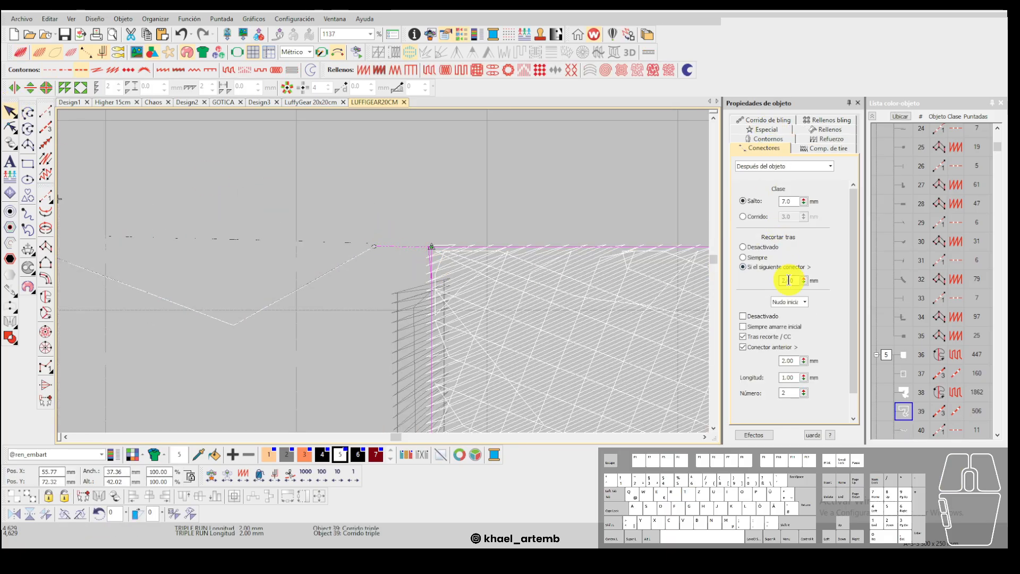
{"action": "key", "text": "t"}
{"action": "left_click_drag", "start_coordinate": [804, 280], "coordinate": [747, 257]}
Advance the sewing sequence through the A's fill, tracing the small stitch movements inside the letter.
{"action": "key", "text": "t"}
{"action": "scroll", "coordinate": [375, 273], "scroll_direction": "down", "scroll_amount": 5}
{"action": "right_click", "coordinate": [291, 479]}
{"action": "right_click", "coordinate": [291, 479]}
{"action": "left_click", "coordinate": [291, 479]}
{"action": "key", "text": "Right"}
{"action": "key", "text": "Down"}
{"action": "key", "text": "Up"}
{"action": "key", "text": "Right"}
{"action": "key", "text": "Right"}
{"action": "scroll", "coordinate": [375, 358], "scroll_direction": "up", "scroll_amount": 2}
{"action": "key", "text": "Left"}
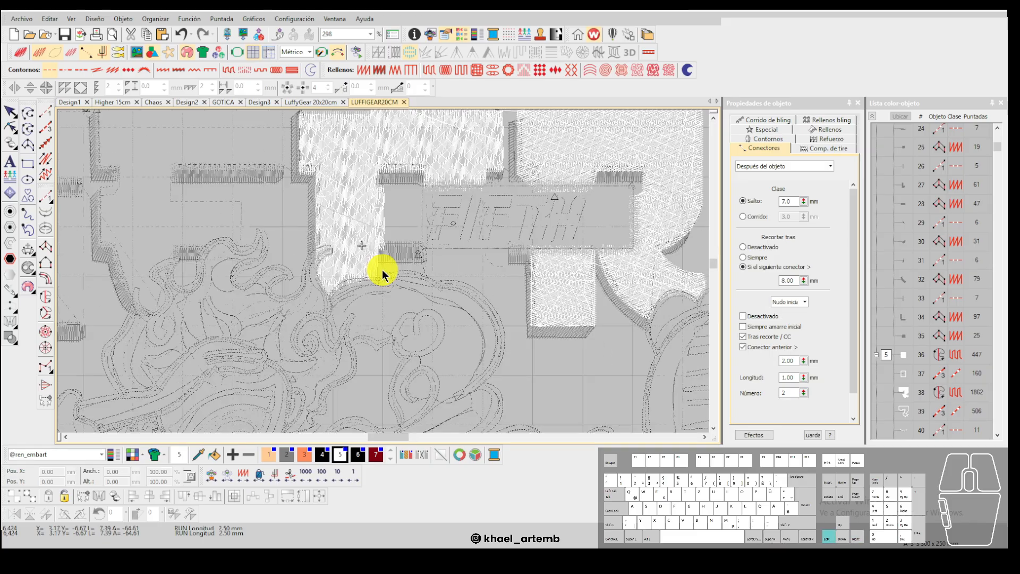
Select the A's tatami fill, show its reshape nodes and compare the realistic and flat stitch views beside the FIFTH box.
{"action": "scroll", "coordinate": [381, 266], "scroll_direction": "up", "scroll_amount": 1}
{"action": "left_click", "coordinate": [384, 260]}
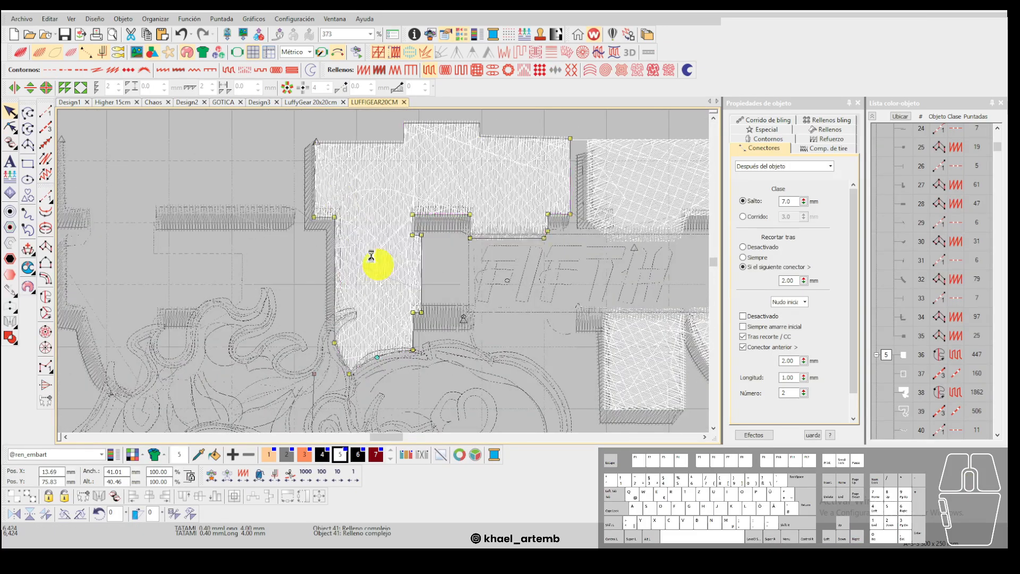
{"action": "key", "text": "r"}
{"action": "scroll", "coordinate": [326, 157], "scroll_direction": "down", "scroll_amount": 2}
{"action": "scroll", "coordinate": [384, 276], "scroll_direction": "up", "scroll_amount": 1}
{"action": "key", "text": "h"}
{"action": "key", "text": "t"}
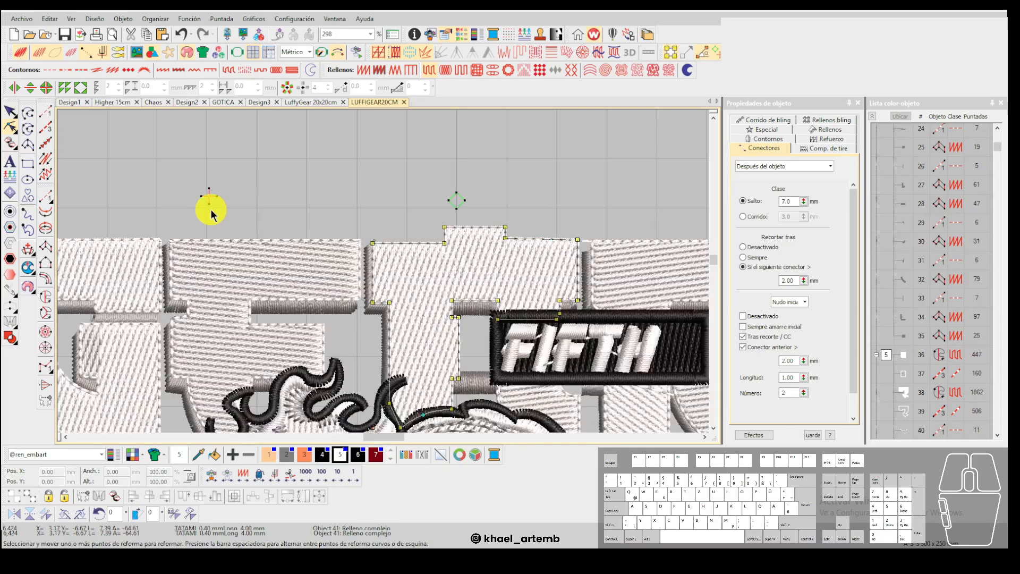
{"action": "key", "text": "t"}
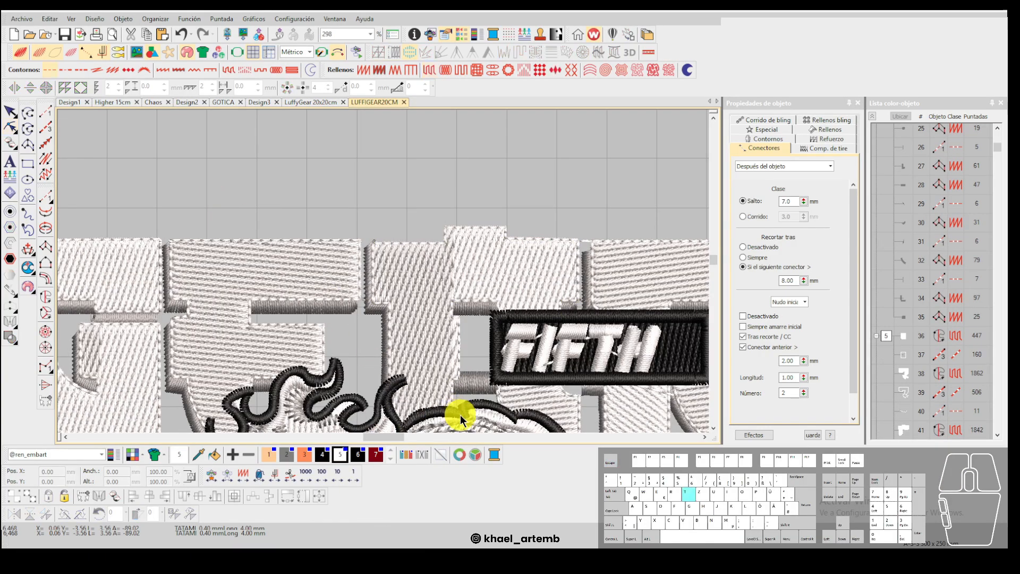
Advance the sewing sequence in small increments to the A's separate leg beneath the FIFTH box.
{"action": "scroll", "coordinate": [460, 415], "scroll_direction": "down", "scroll_amount": 2}
{"action": "key", "text": "Down"}
{"action": "key", "text": "Down"}
{"action": "key", "text": "Down"}
{"action": "key", "text": "Down"}
{"action": "key", "text": "Down"}
{"action": "key", "text": "Down"}
{"action": "key", "text": "Down"}
{"action": "key", "text": "Down"}
{"action": "key", "text": "Down"}
{"action": "key", "text": "Down"}
{"action": "key", "text": "Down"}
{"action": "key", "text": "Down"}
{"action": "key", "text": "Down"}
{"action": "key", "text": "Down"}
{"action": "key", "text": "Down"}
{"action": "key", "text": "Down"}
{"action": "key", "text": "Down"}
{"action": "key", "text": "Down"}
{"action": "key", "text": "Down"}
{"action": "key", "text": "Down"}
{"action": "key", "text": "Down"}
{"action": "key", "text": "Down"}
{"action": "key", "text": "Down"}
{"action": "key", "text": "Down"}
{"action": "key", "text": "Down"}
{"action": "key", "text": "Down"}
{"action": "key", "text": "Down"}
{"action": "key", "text": "Down"}
{"action": "key", "text": "Down"}
{"action": "key", "text": "Down"}
{"action": "key", "text": "Down"}
{"action": "key", "text": "Down"}
{"action": "key", "text": "Down"}
{"action": "key", "text": "Down"}
{"action": "key", "text": "Down"}
{"action": "key", "text": "Down"}
{"action": "key", "text": "Down"}
{"action": "key", "text": "Down"}
{"action": "key", "text": "Down"}
{"action": "key", "text": "Down"}
{"action": "key", "text": "Down"}
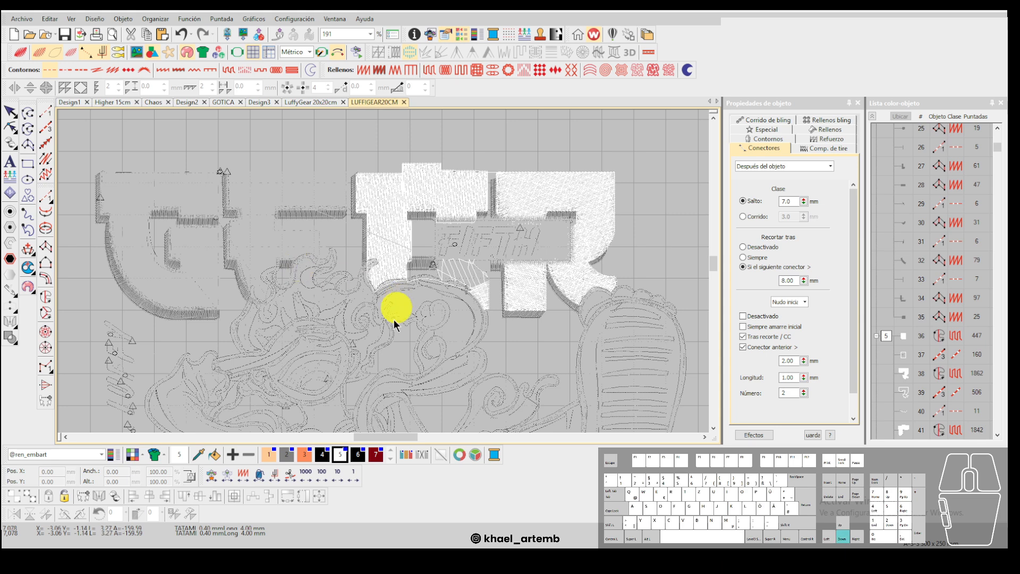
Advance the sewing sequence in larger jumps through the E and fit the whole design in the window.
{"action": "left_click", "coordinate": [289, 475]}
{"action": "left_click", "coordinate": [289, 474]}
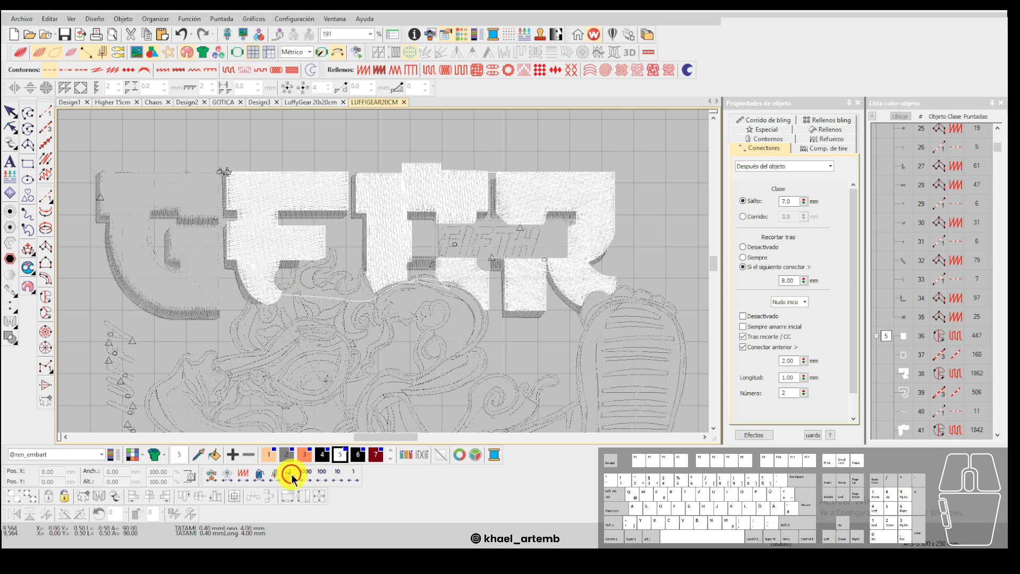
{"action": "key", "text": "0"}
{"action": "left_click", "coordinate": [290, 475]}
{"action": "right_click", "coordinate": [290, 474]}
{"action": "right_click", "coordinate": [291, 475]}
{"action": "left_click", "coordinate": [291, 474]}
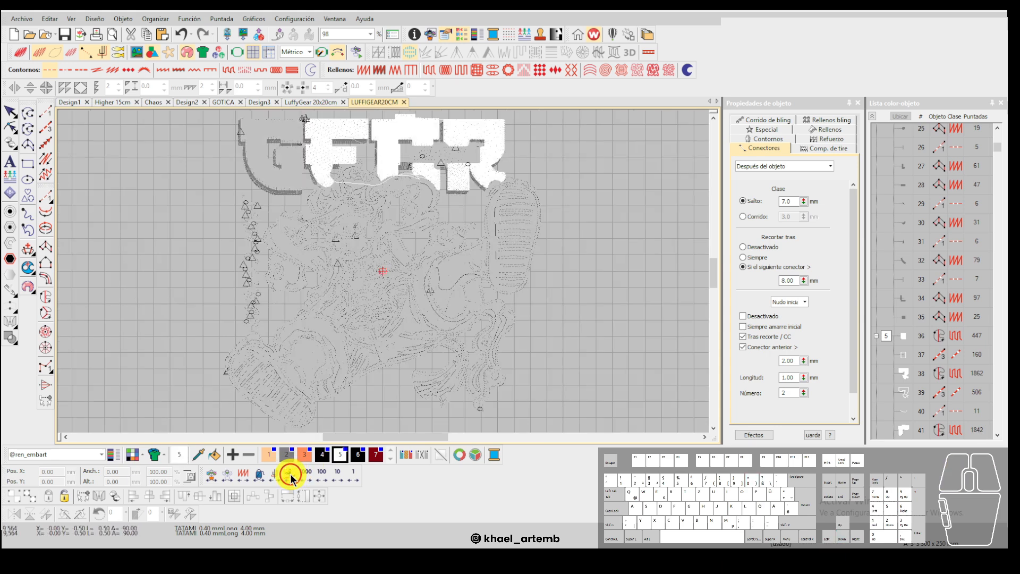
Inspect the gap between the G and the E, checking the connector trim settings of the E's triple-run outline.
{"action": "scroll", "coordinate": [292, 139], "scroll_direction": "up", "scroll_amount": 2}
{"action": "scroll", "coordinate": [384, 274], "scroll_direction": "up", "scroll_amount": 5}
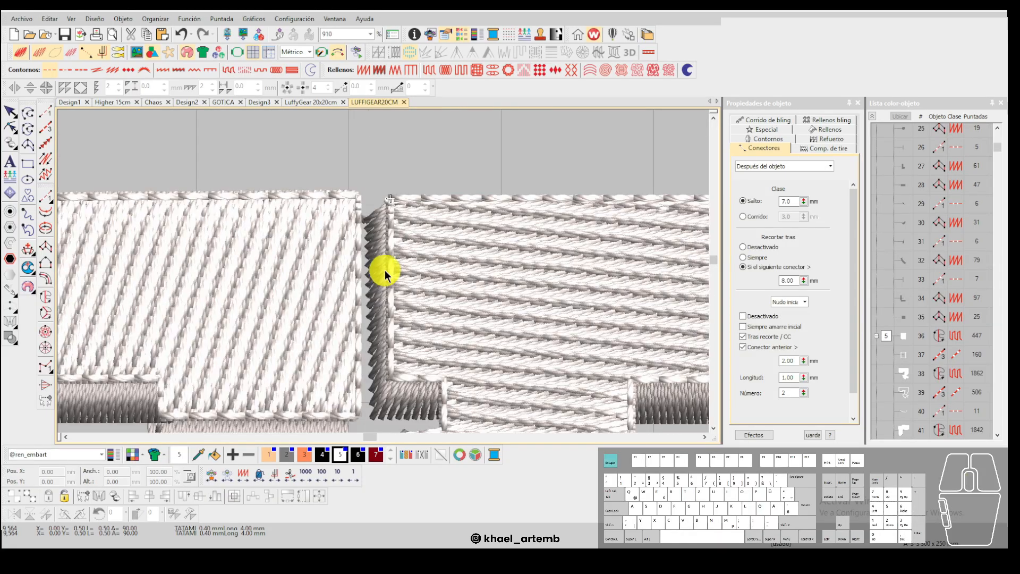
{"action": "left_click", "coordinate": [390, 264]}
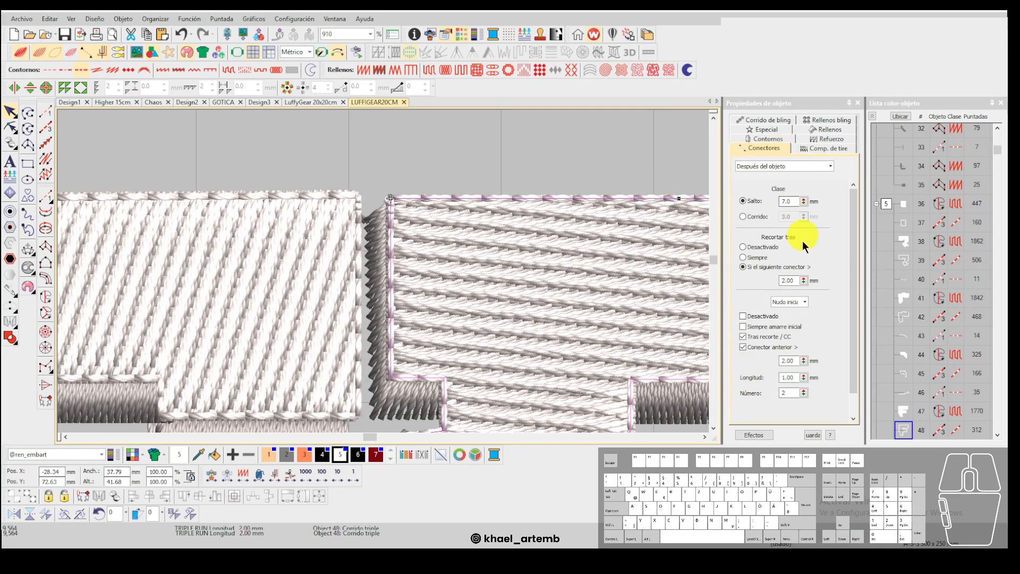
{"action": "left_click_drag", "start_coordinate": [806, 281], "coordinate": [756, 258]}
{"action": "key", "text": "Escape"}
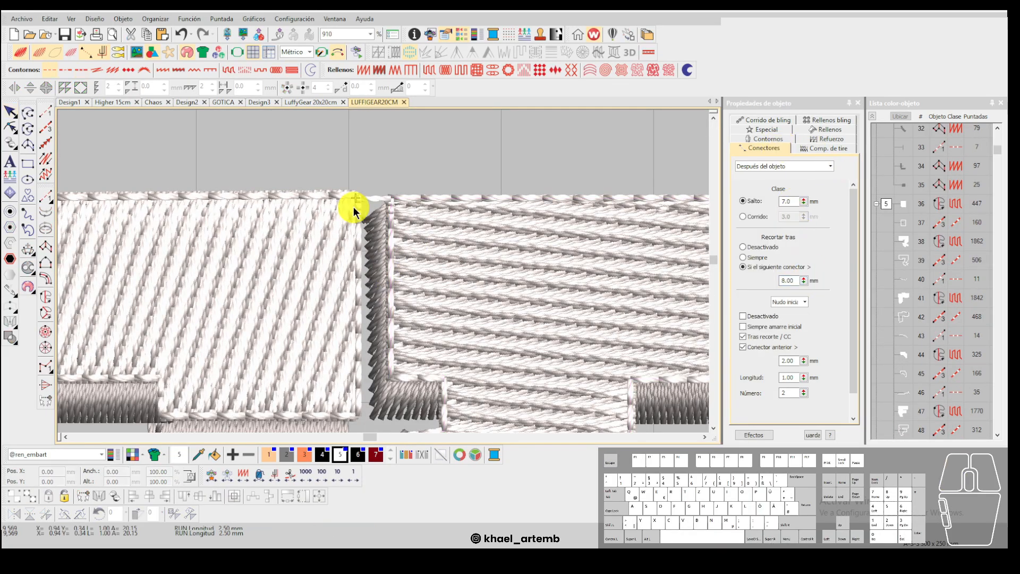
Advance the sewing sequence through the G, the FIFTH box and the character's white and skin-coloured base fills.
{"action": "scroll", "coordinate": [355, 203], "scroll_direction": "down", "scroll_amount": 4}
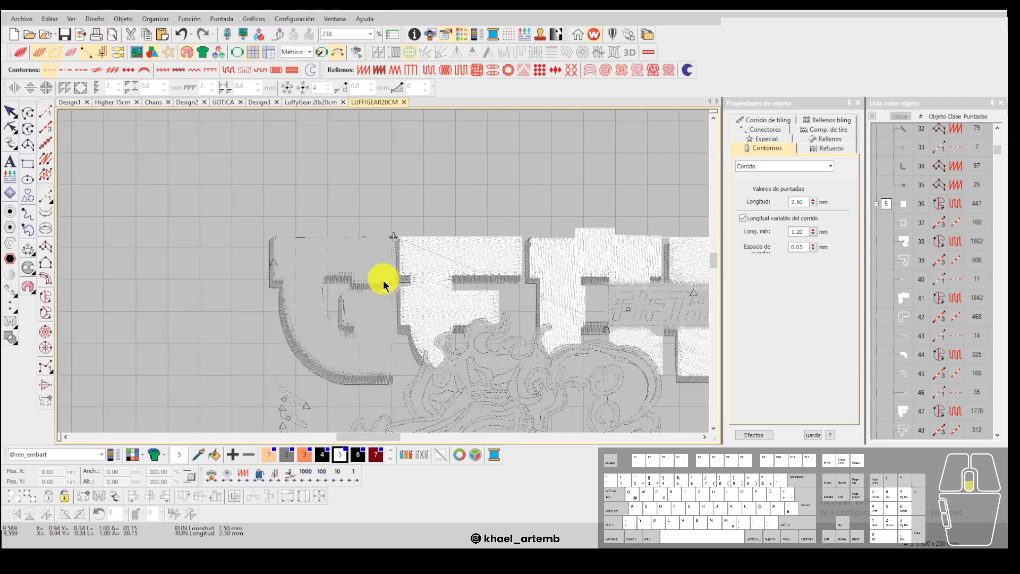
{"action": "scroll", "coordinate": [383, 282], "scroll_direction": "down", "scroll_amount": 3}
{"action": "left_click", "coordinate": [291, 473]}
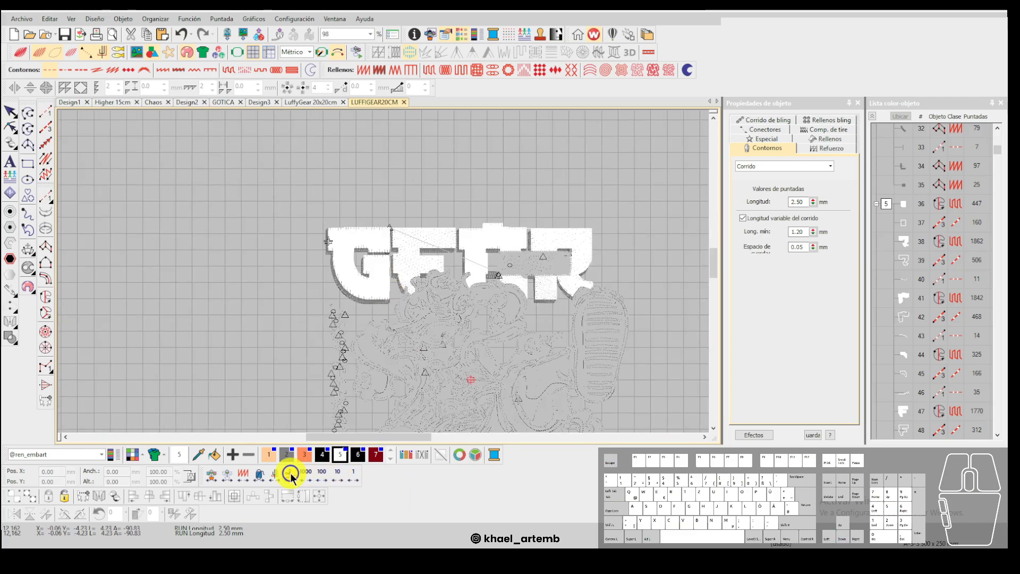
{"action": "right_click", "coordinate": [291, 474]}
{"action": "right_click", "coordinate": [291, 474]}
{"action": "right_click", "coordinate": [291, 474]}
{"action": "right_click", "coordinate": [290, 474]}
{"action": "right_click", "coordinate": [290, 473]}
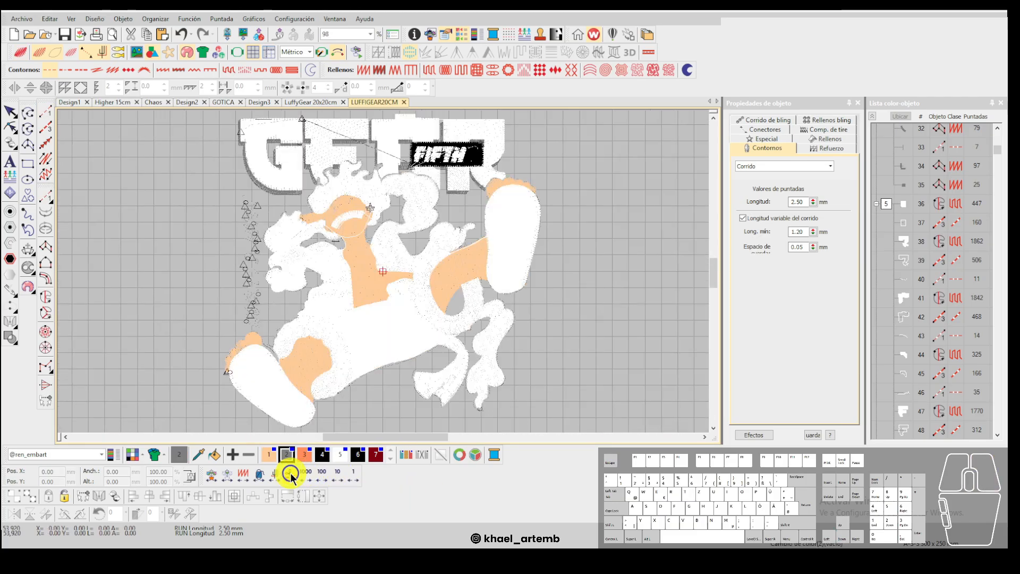
Play the sewing sequence through the character's shading and black outlines, stepping back once, up to the white vertical lettering.
{"action": "right_click", "coordinate": [290, 474]}
{"action": "right_click", "coordinate": [291, 473]}
{"action": "right_click", "coordinate": [291, 473]}
{"action": "right_click", "coordinate": [291, 474]}
{"action": "left_click", "coordinate": [291, 474]}
{"action": "left_click", "coordinate": [291, 474]}
{"action": "left_click", "coordinate": [291, 473]}
{"action": "left_click", "coordinate": [291, 473]}
{"action": "left_click", "coordinate": [291, 474]}
{"action": "left_click", "coordinate": [291, 473]}
{"action": "right_click", "coordinate": [290, 474]}
{"action": "right_click", "coordinate": [290, 473]}
{"action": "right_click", "coordinate": [291, 473]}
{"action": "right_click", "coordinate": [291, 473]}
{"action": "right_click", "coordinate": [291, 473]}
{"action": "right_click", "coordinate": [291, 474]}
{"action": "right_click", "coordinate": [291, 474]}
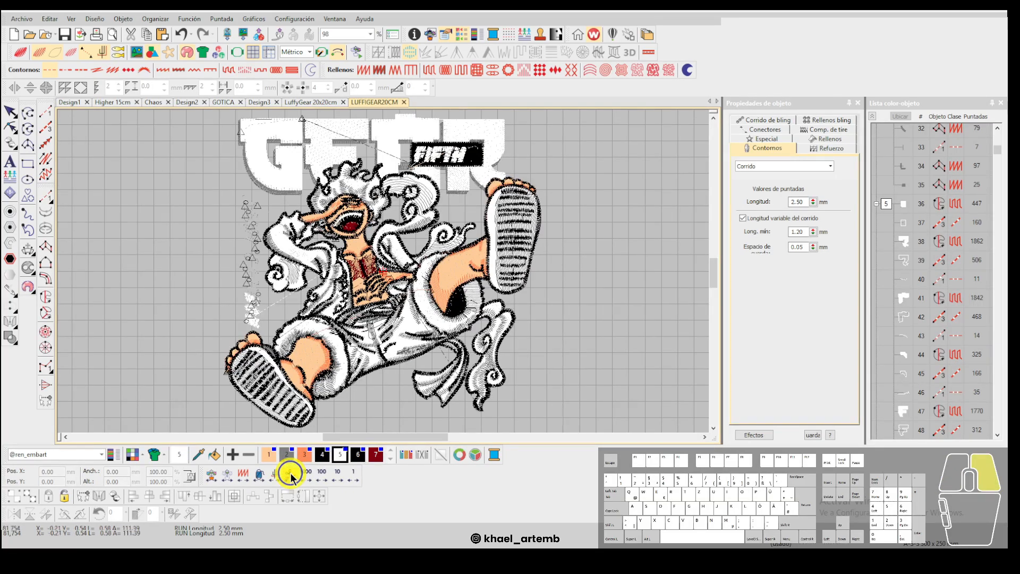
{"action": "right_click", "coordinate": [291, 473]}
{"action": "right_click", "coordinate": [290, 474]}
{"action": "right_click", "coordinate": [291, 474]}
{"action": "right_click", "coordinate": [290, 473]}
{"action": "right_click", "coordinate": [291, 473]}
{"action": "left_click", "coordinate": [963, 540]}
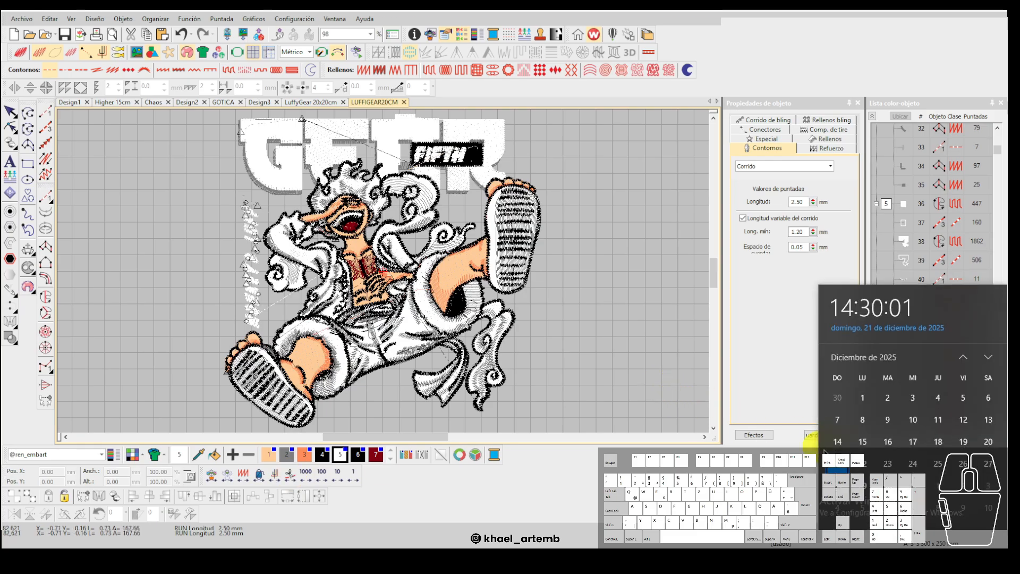
{"action": "left_click", "coordinate": [579, 352]}
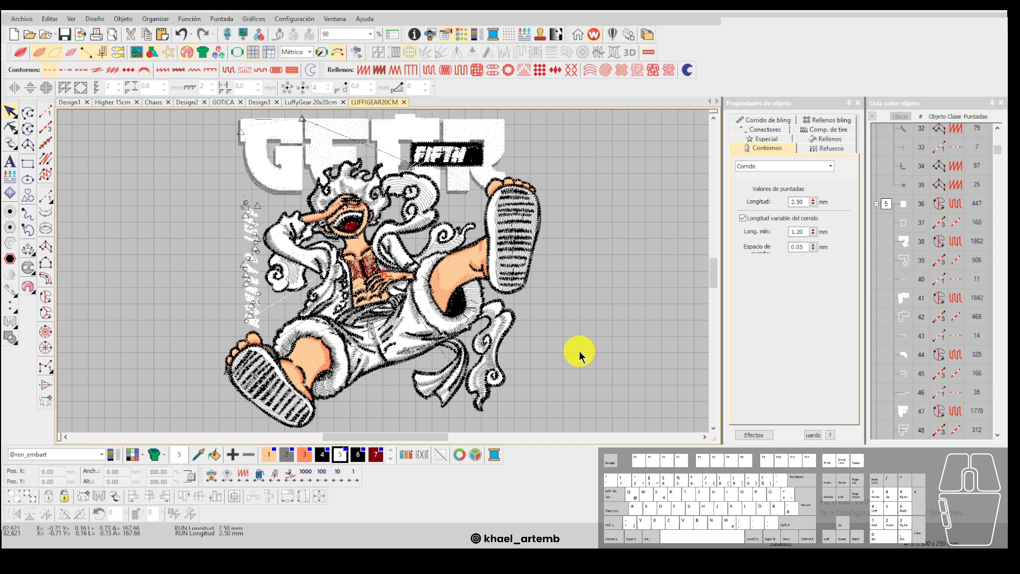
Review the whole LUFFIGEAR20CM design, alternating between the realistic stitch view and the flat view.
{"action": "key", "text": "t"}
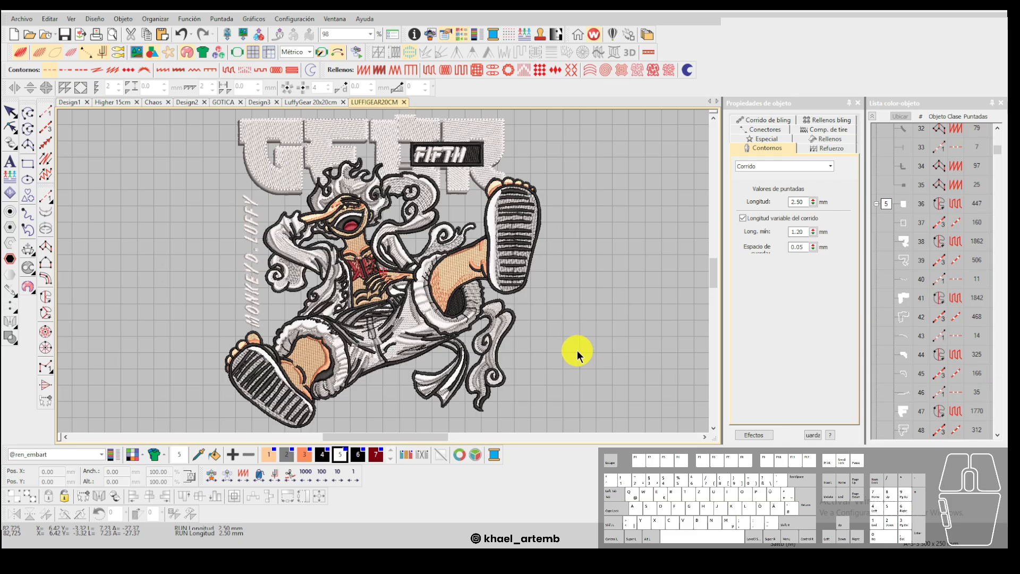
{"action": "key", "text": "t"}
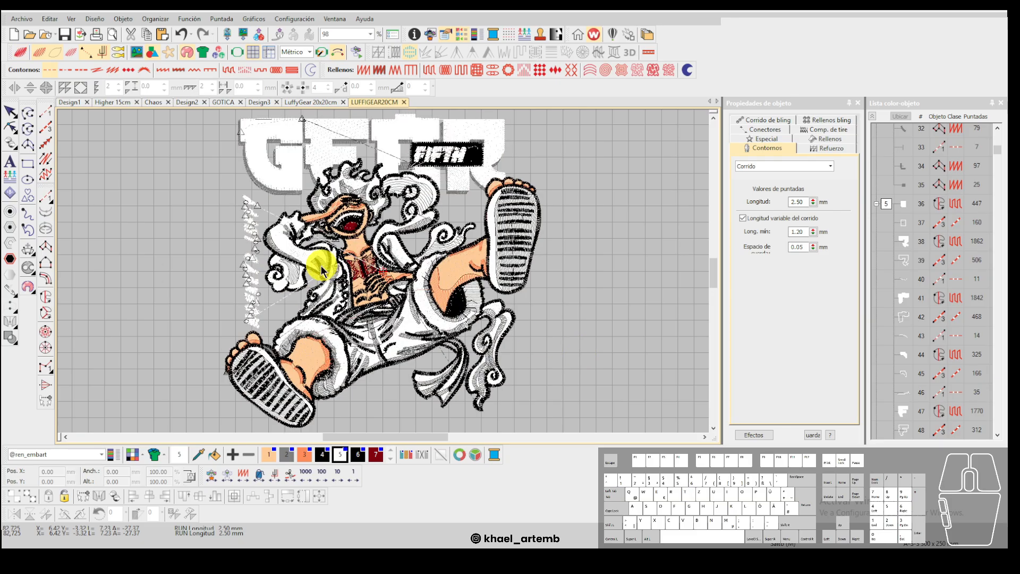
{"action": "scroll", "coordinate": [301, 273], "scroll_direction": "up", "scroll_amount": 1}
{"action": "scroll", "coordinate": [401, 266], "scroll_direction": "down", "scroll_amount": 2}
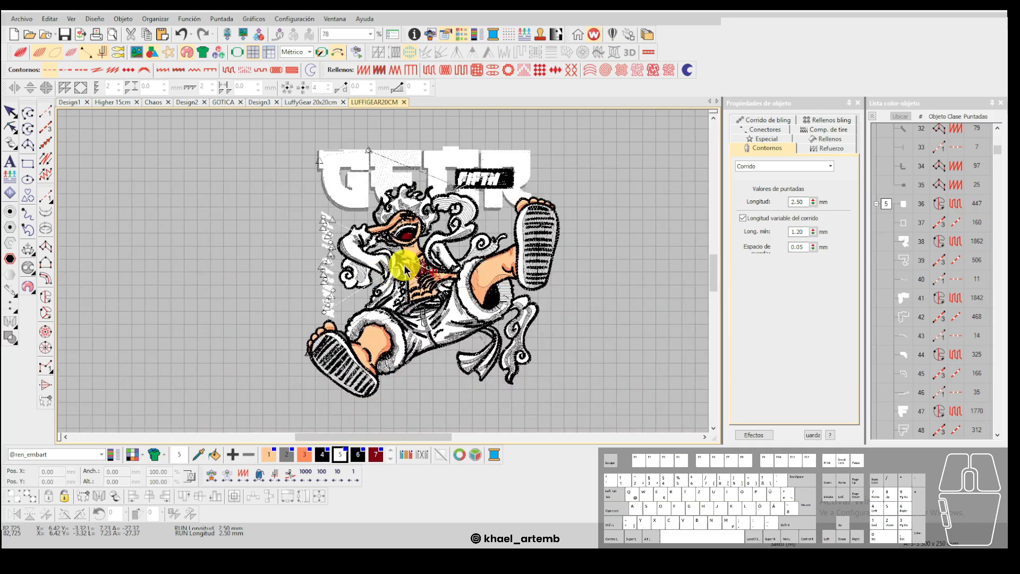
{"action": "scroll", "coordinate": [404, 264], "scroll_direction": "up", "scroll_amount": 1}
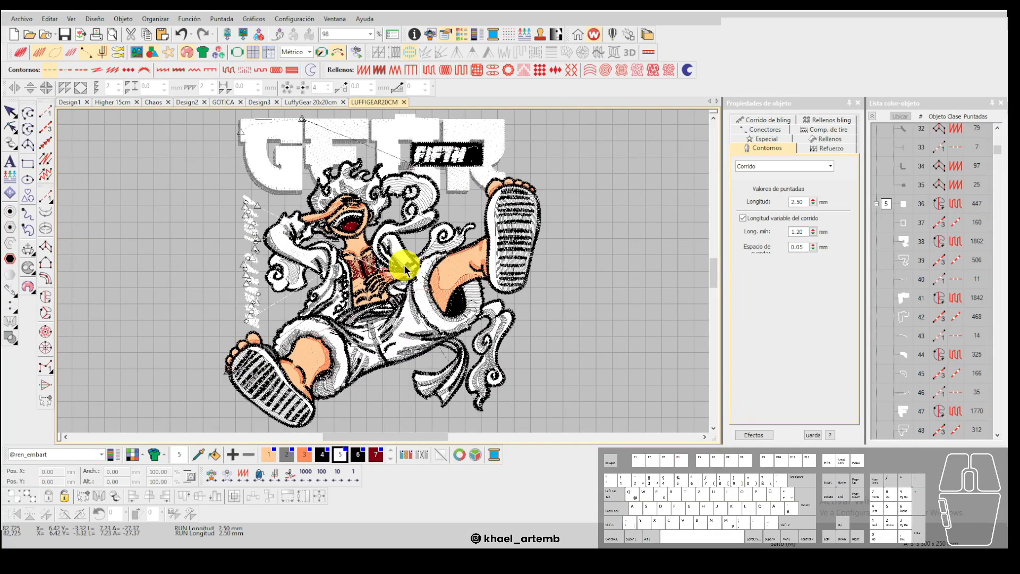
{"action": "key", "text": "t"}
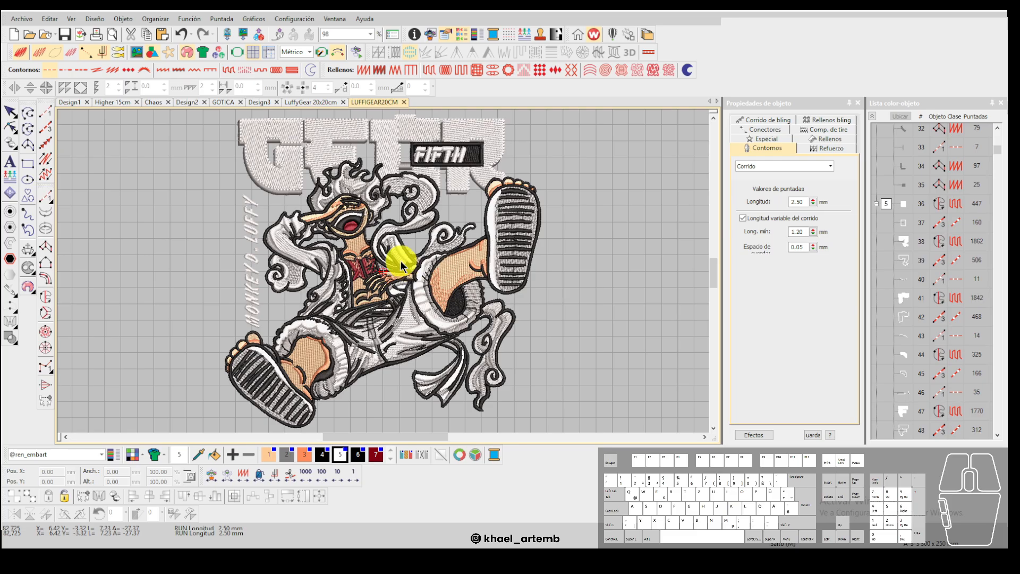
Go back through the other open designs, including Design2 and Chaos, and display the Higher 15cm design.
{"action": "left_click", "coordinate": [311, 104]}
{"action": "left_click", "coordinate": [257, 104]}
{"action": "left_click", "coordinate": [194, 103]}
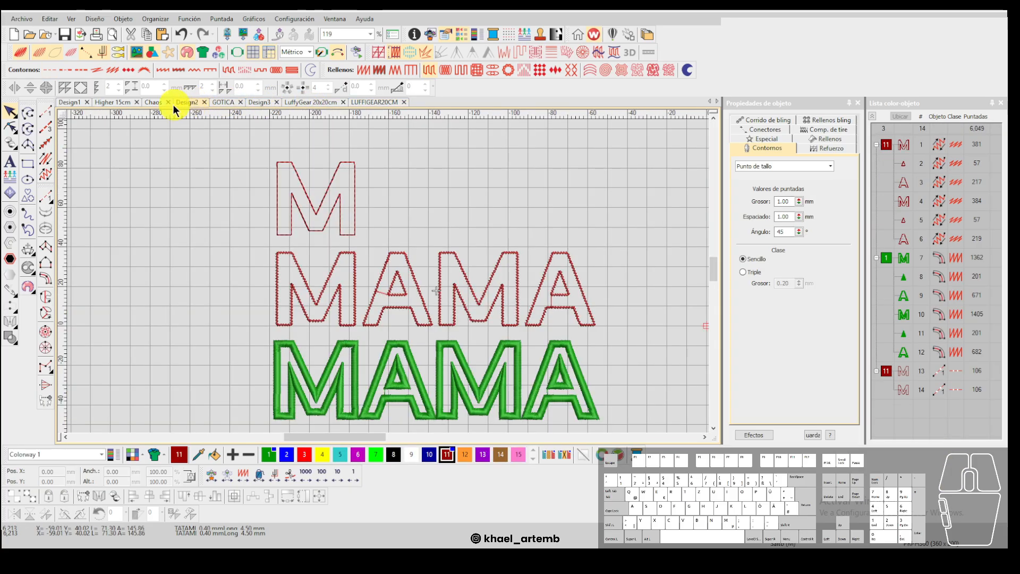
{"action": "left_click", "coordinate": [158, 103]}
{"action": "left_click", "coordinate": [114, 103]}
{"action": "left_click", "coordinate": [67, 103]}
{"action": "left_click", "coordinate": [519, 319]}
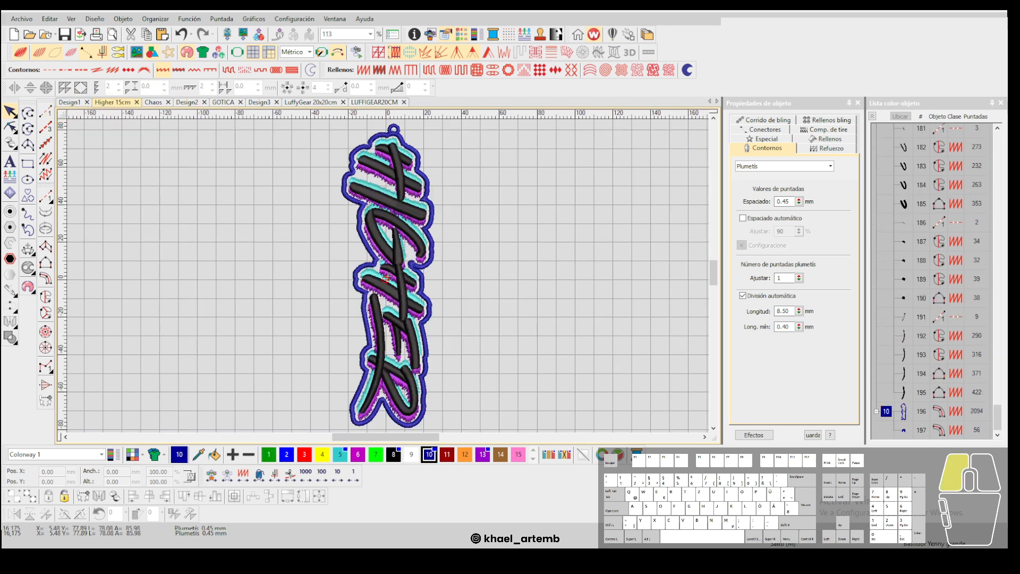
{"action": "left_click", "coordinate": [292, 373]}
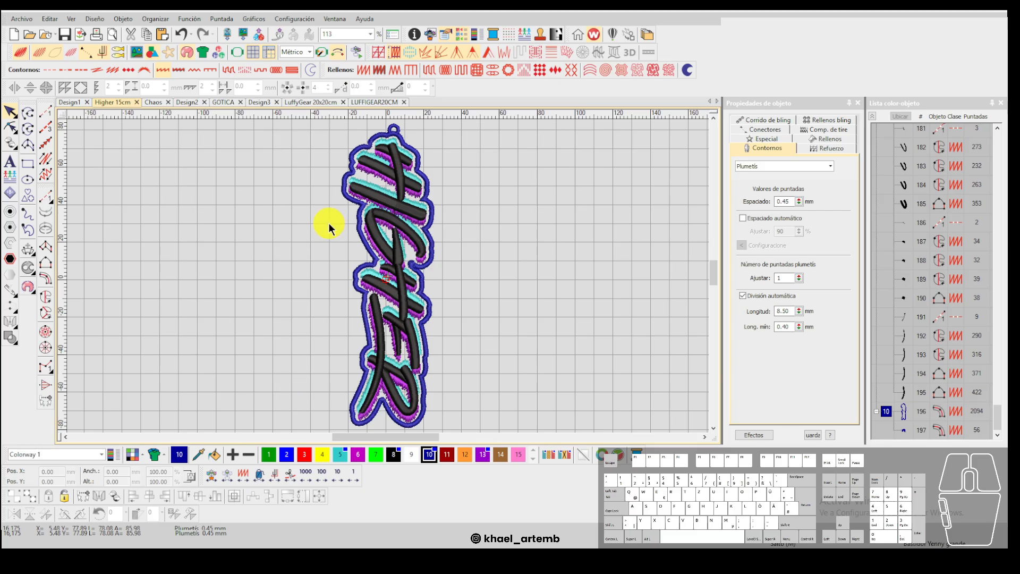
Go forward through the open designs from Design3 and GOTICA to the two Luffy Gear files, and display LuffyGear 20x20cm.
{"action": "left_click", "coordinate": [259, 105]}
{"action": "left_click", "coordinate": [234, 102]}
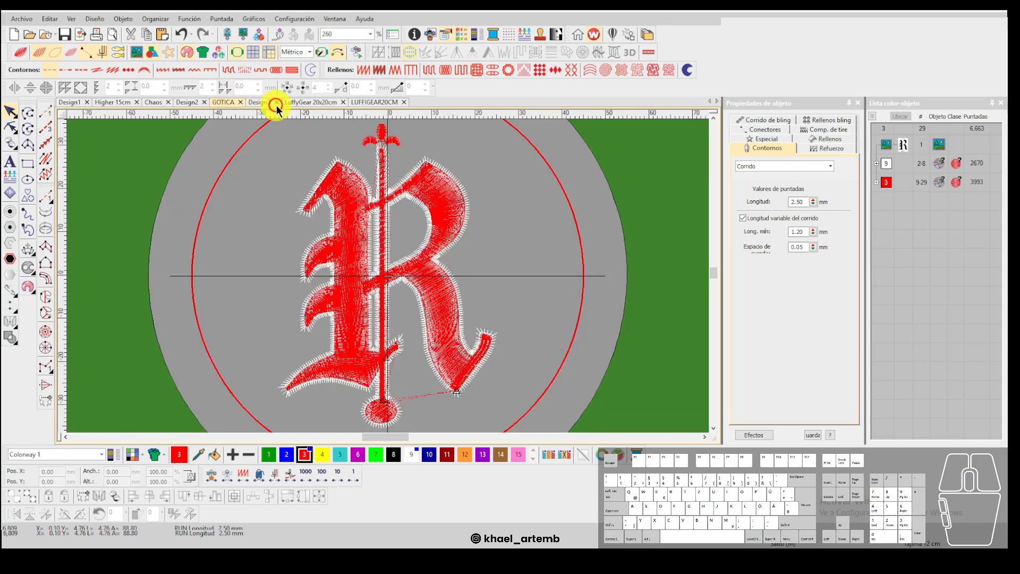
{"action": "left_click", "coordinate": [301, 102]}
{"action": "left_click", "coordinate": [375, 103]}
{"action": "left_click", "coordinate": [318, 102]}
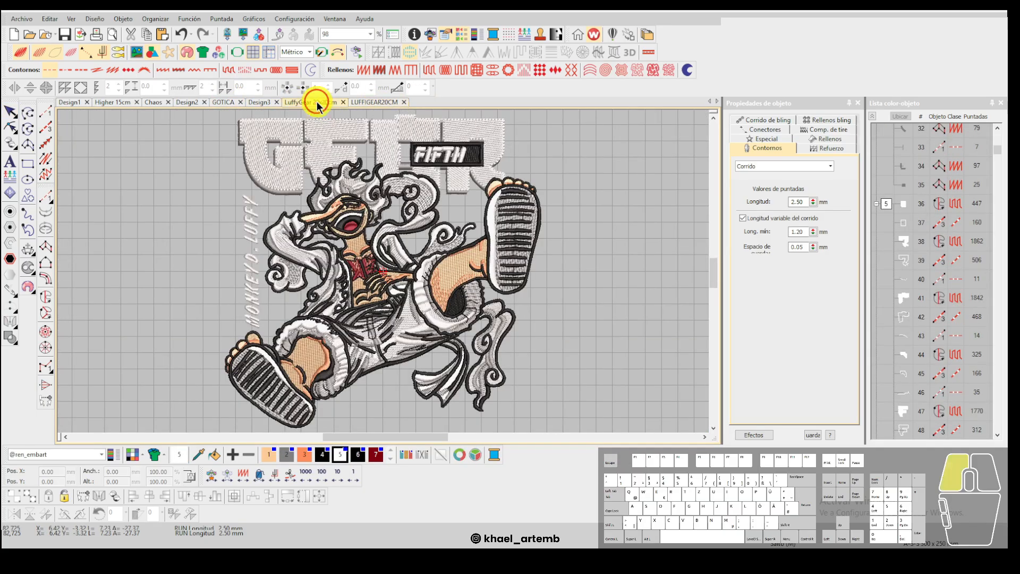
Go back through the practice designs, displaying Design3, GOTICA, Design2, Chaos and Higher 15cm.
{"action": "left_click", "coordinate": [263, 102]}
{"action": "left_click", "coordinate": [222, 102]}
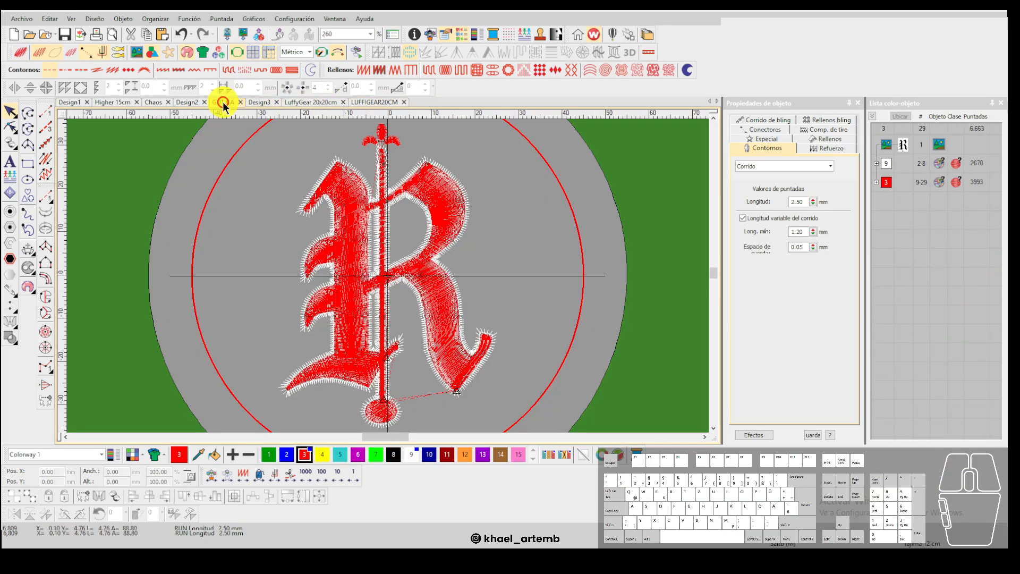
{"action": "left_click", "coordinate": [192, 102]}
{"action": "left_click", "coordinate": [223, 102]}
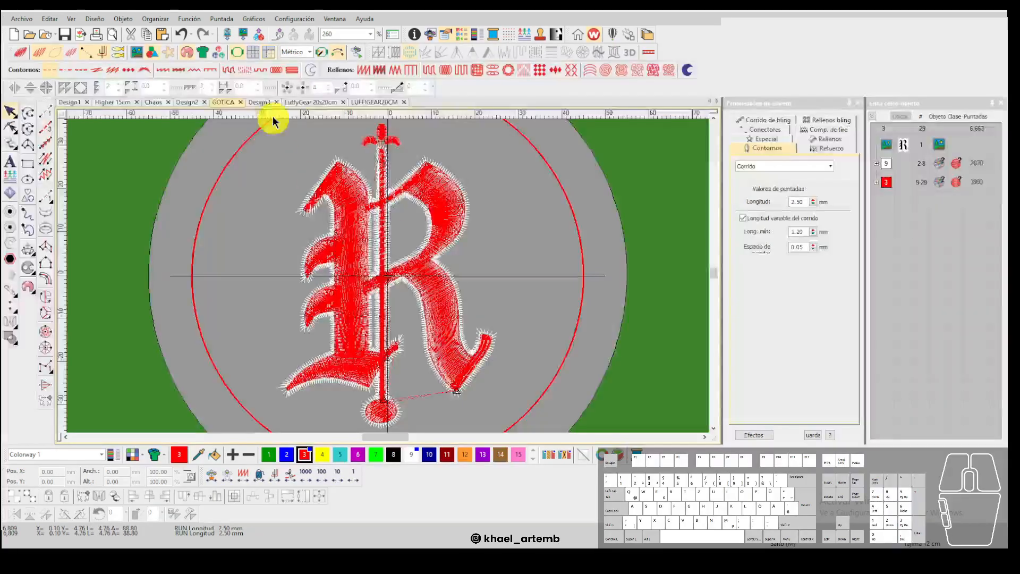
{"action": "left_click", "coordinate": [151, 102]}
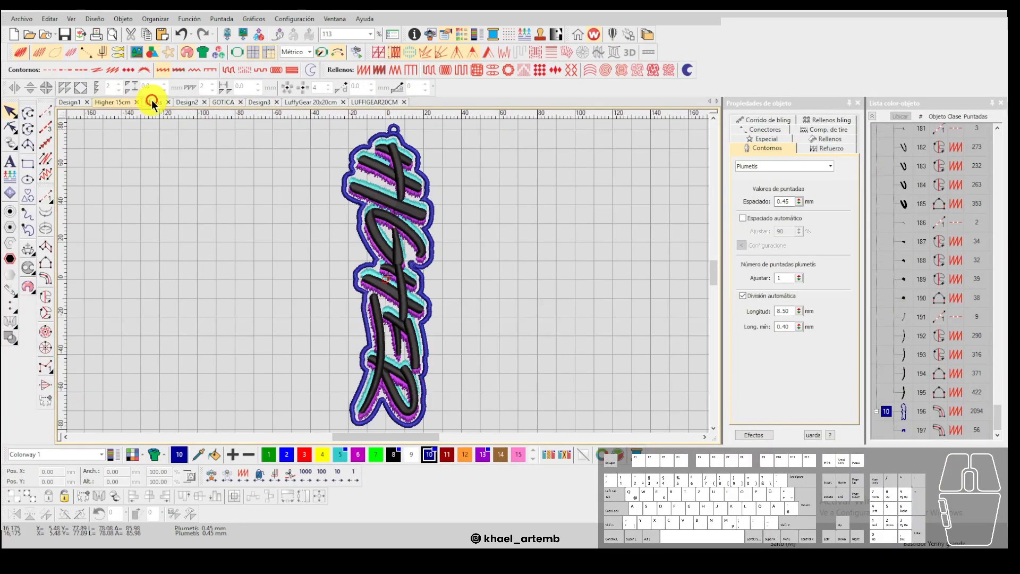
{"action": "left_click", "coordinate": [127, 103]}
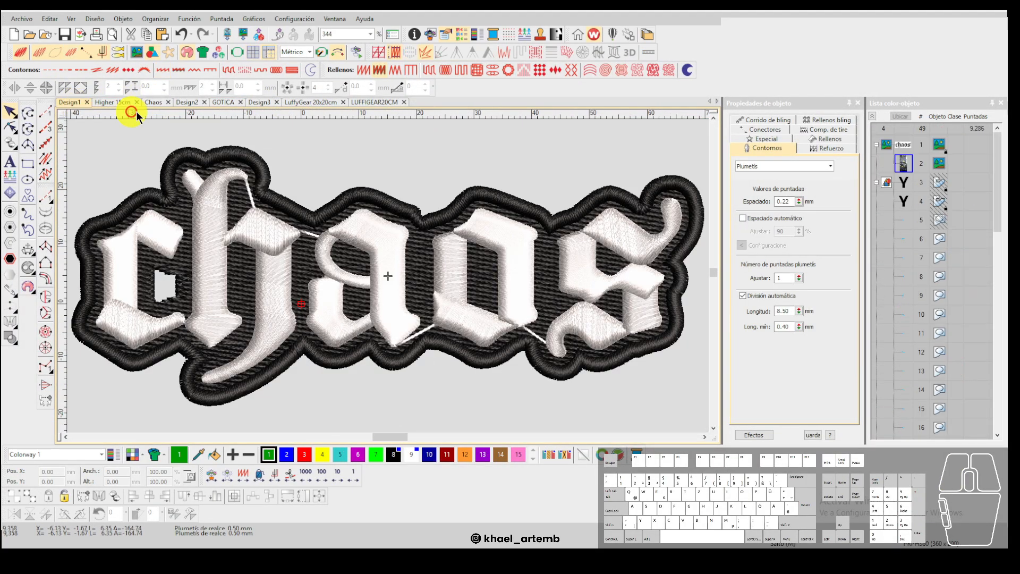
Return to the Luffy Gear designs and show the whole LuffyGear 20x20cm design.
{"action": "left_click", "coordinate": [308, 102]}
{"action": "left_click", "coordinate": [351, 104]}
{"action": "left_click", "coordinate": [587, 290]}
{"action": "key", "text": "0"}
Switch to the Google Meet call in the browser and start ending the call.
{"action": "mouse_move", "coordinate": [142, 540]}
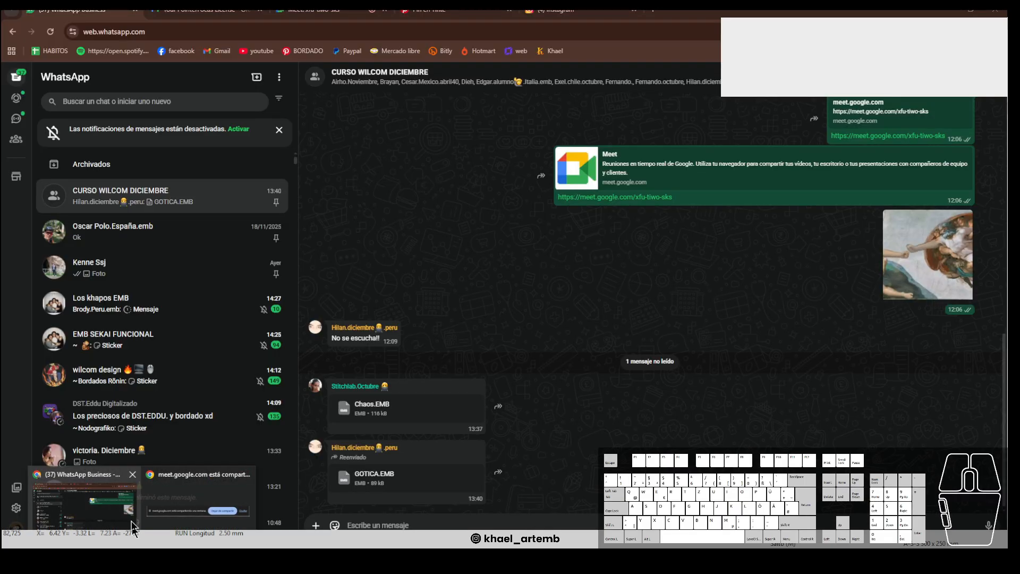
{"action": "left_click", "coordinate": [198, 497]}
{"action": "left_click", "coordinate": [317, 9]}
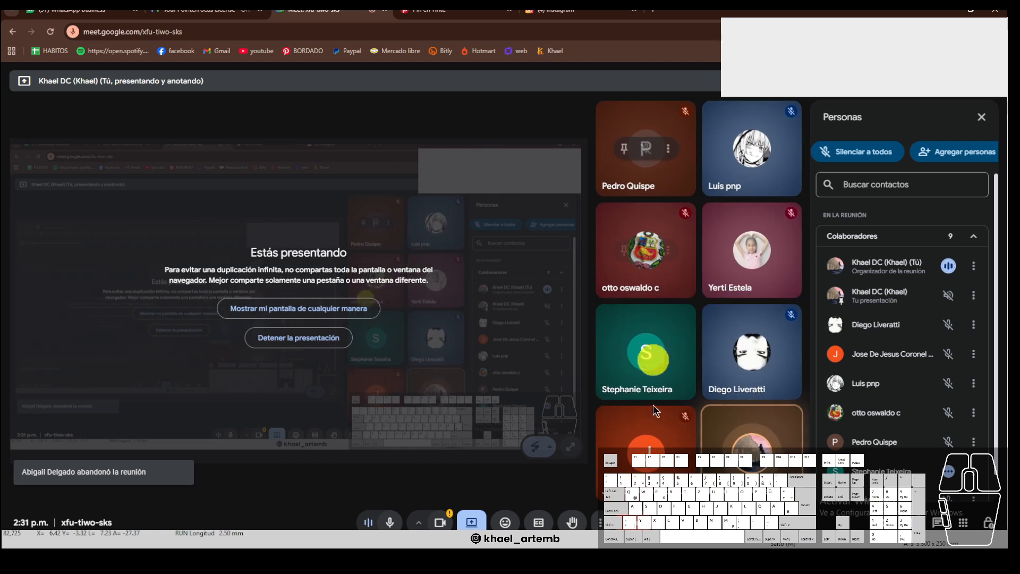
{"action": "left_click", "coordinate": [633, 522]}
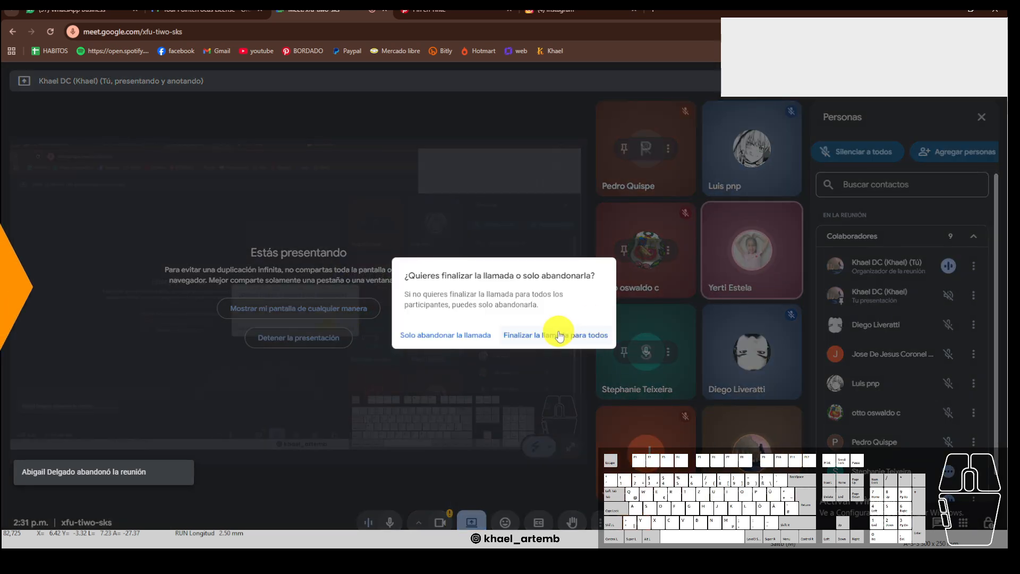